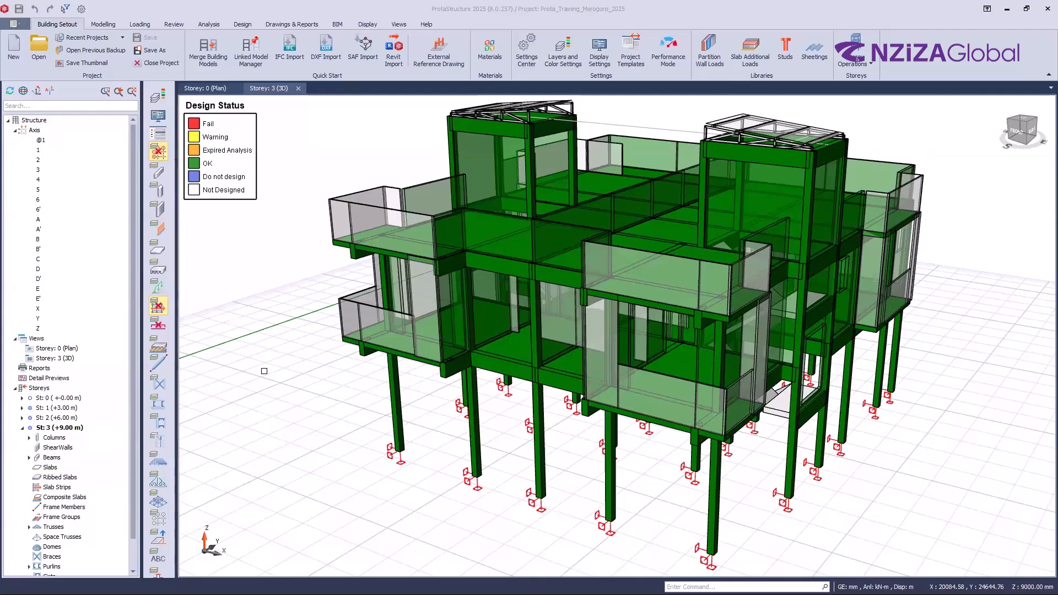
Examine the steel roof trusses on top of the building in the 3D view
scroll(809, 108, up, 8)
scroll(856, 160, down, 3)
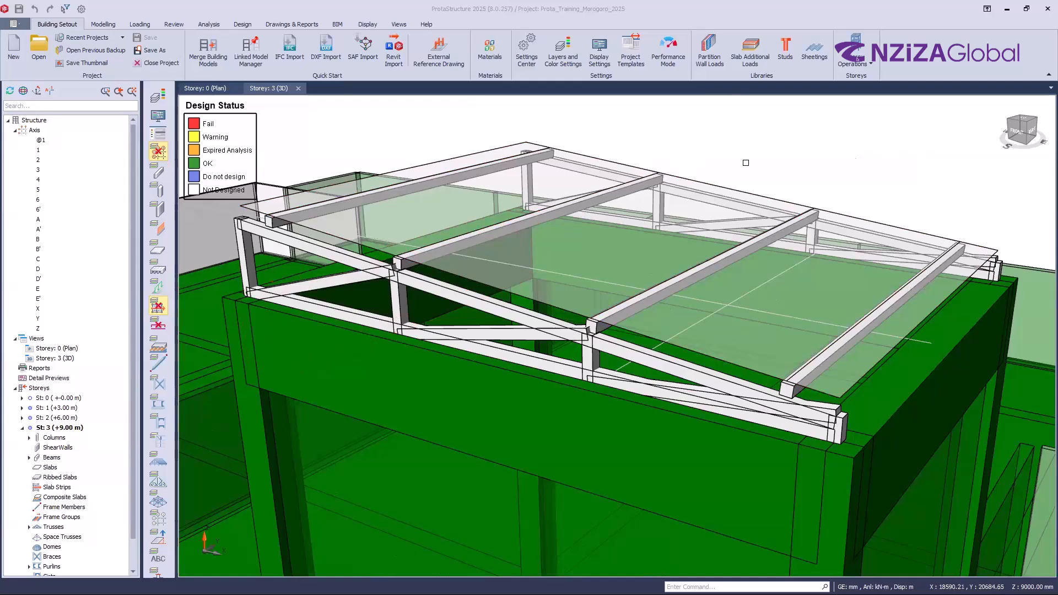
scroll(777, 425, down, 5)
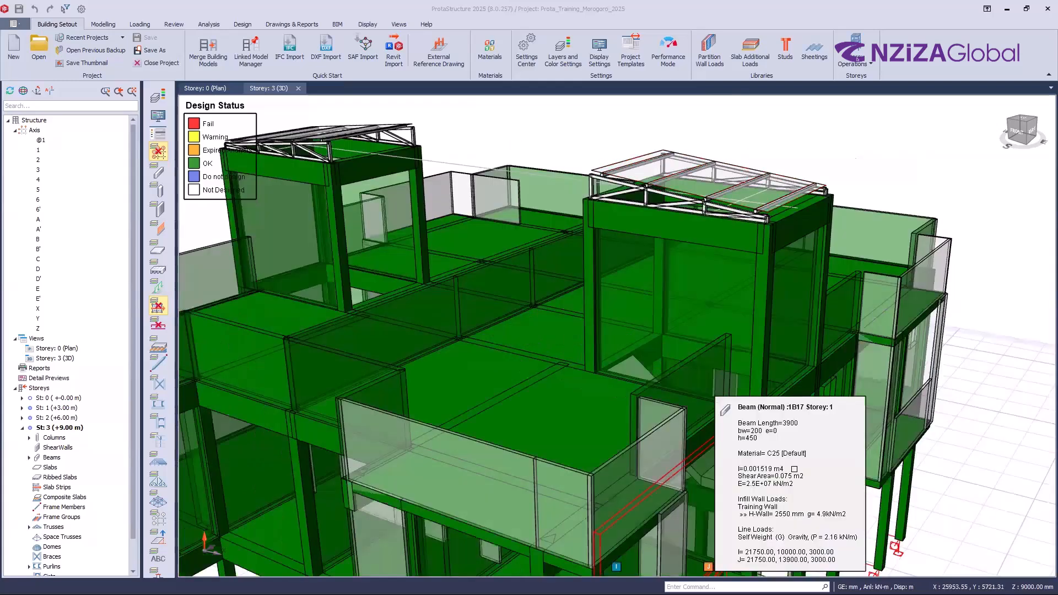
scroll(530, 271, down, 2)
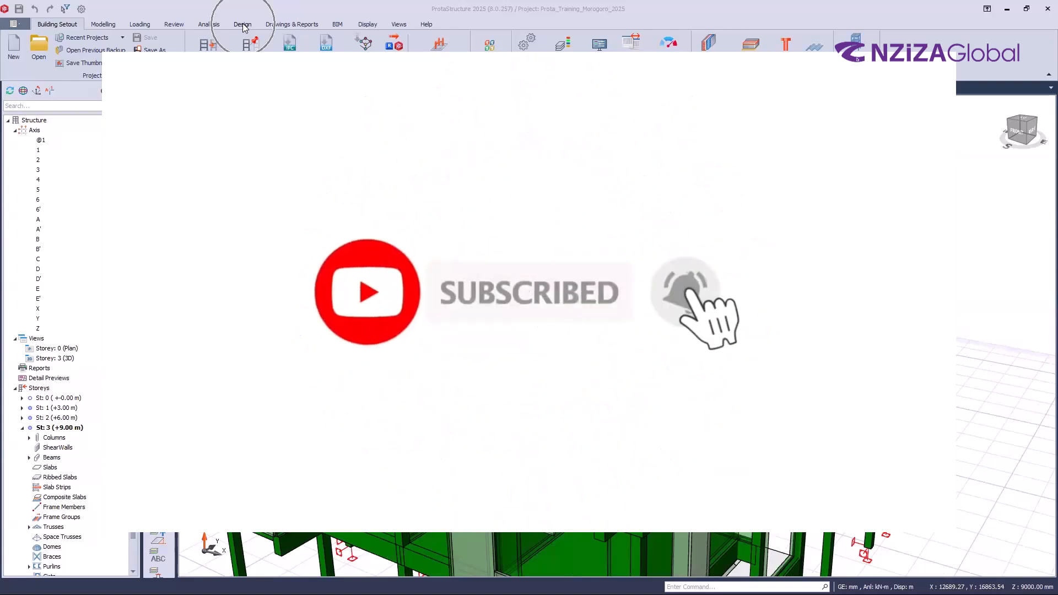
Open the batch design for the steel trusses
click(243, 24)
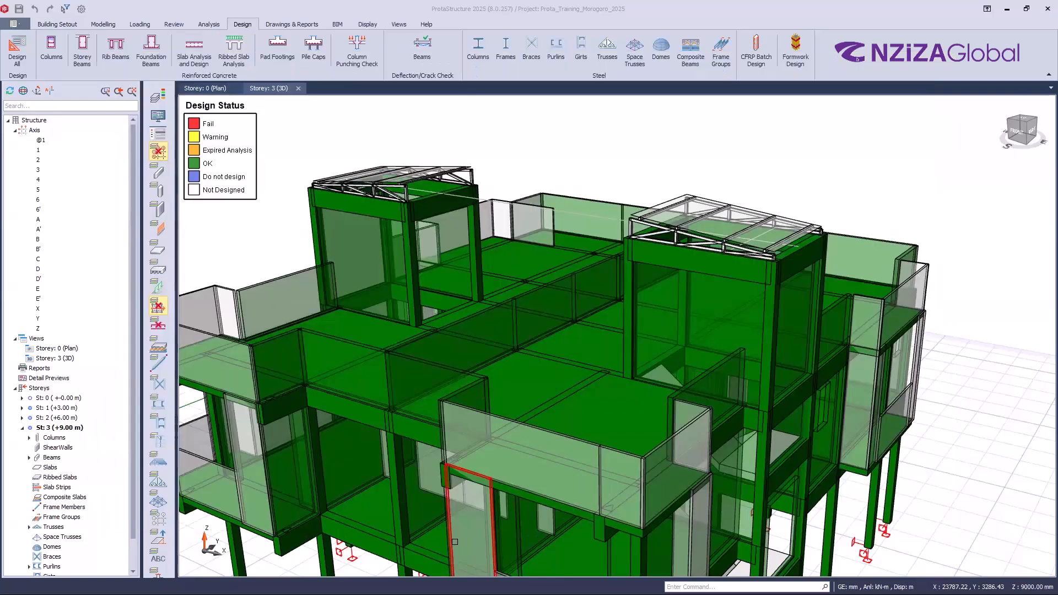
click(242, 25)
click(656, 71)
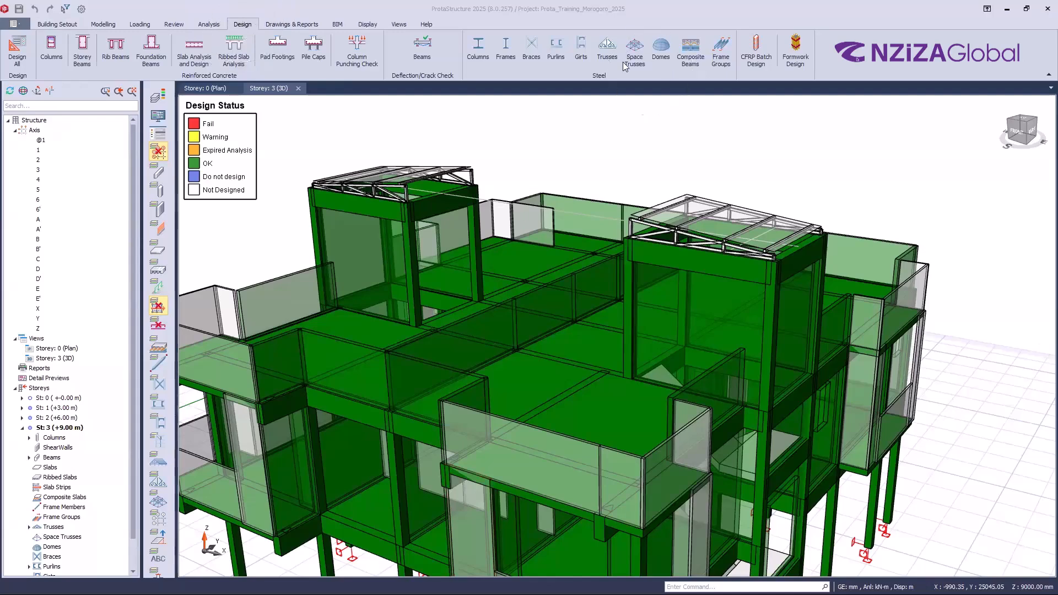
mouse_move(624, 63)
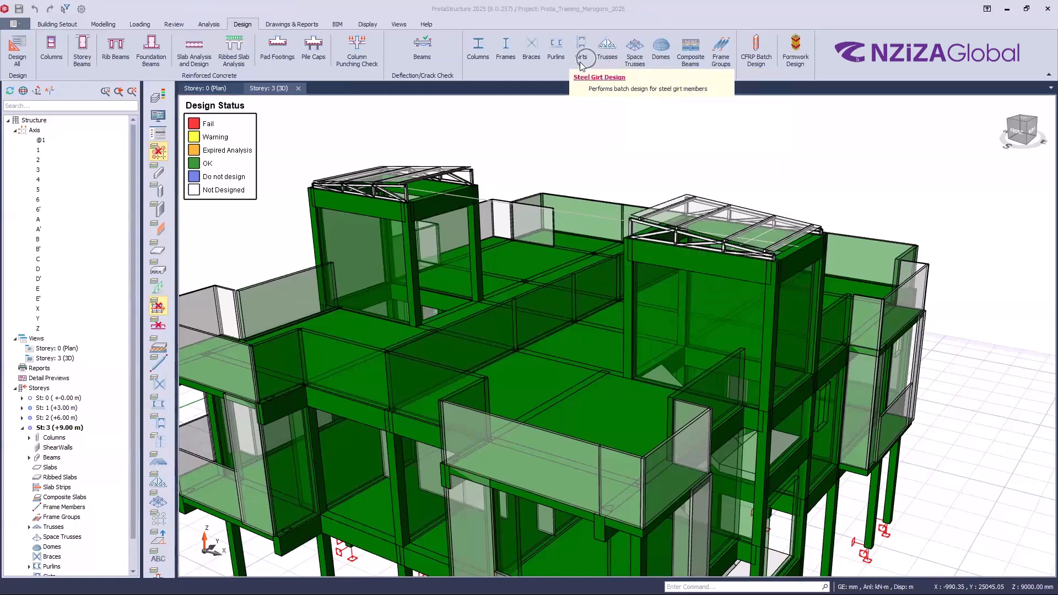
click(159, 62)
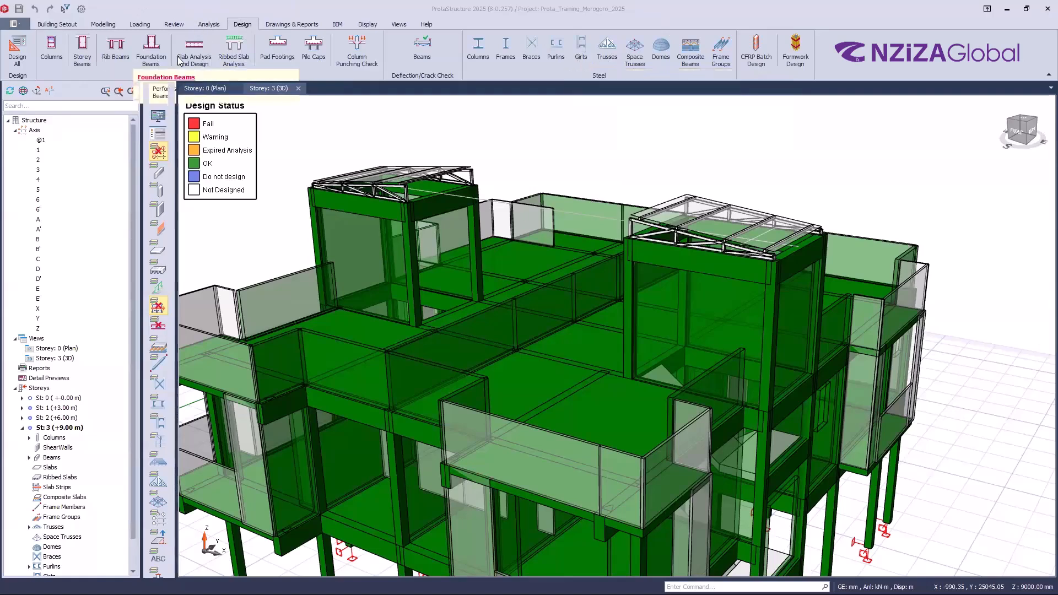
mouse_move(177, 61)
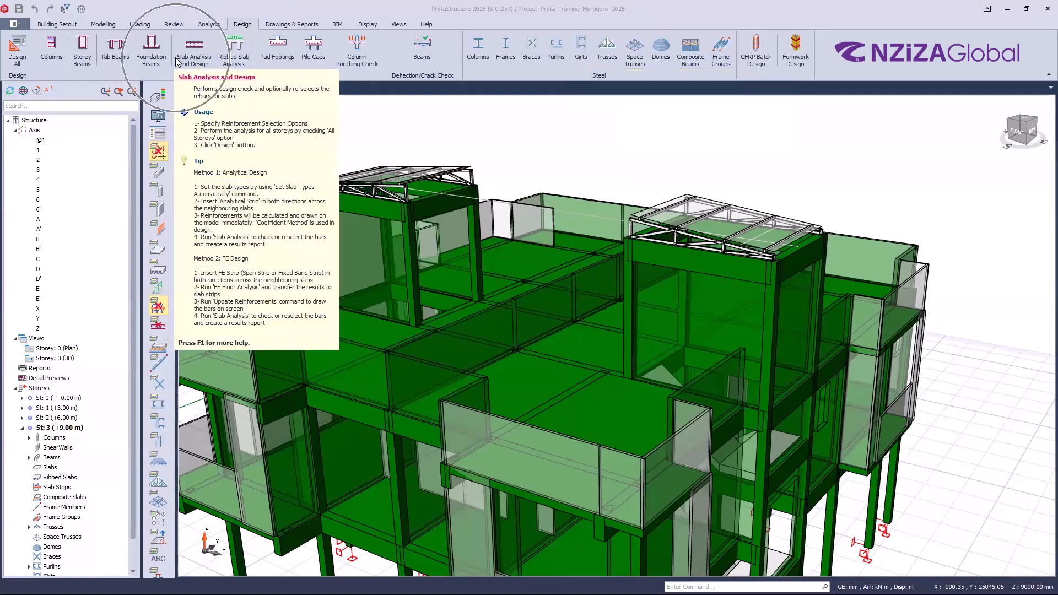
click(624, 69)
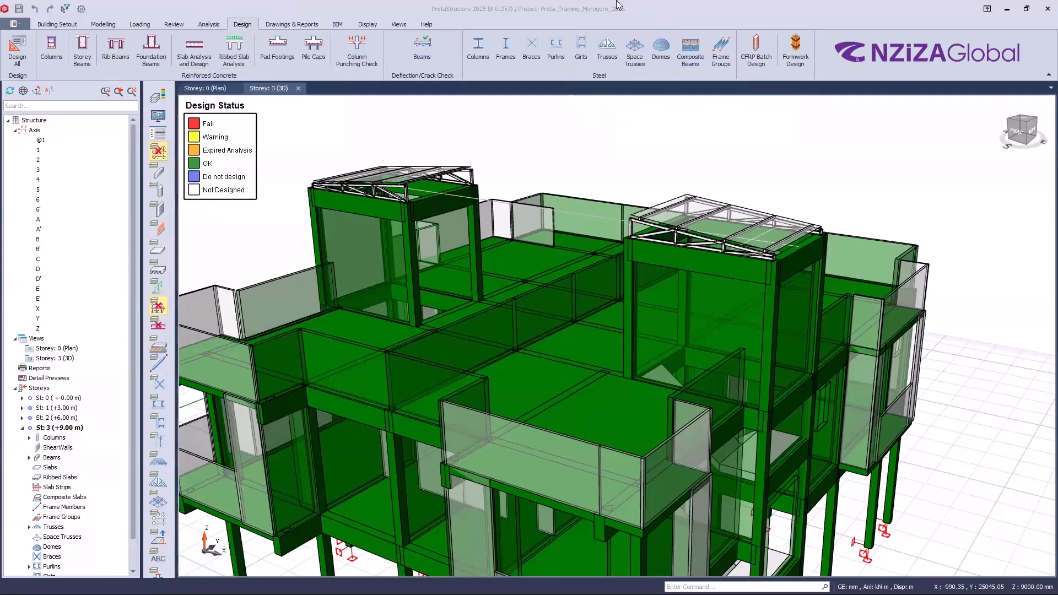
click(605, 51)
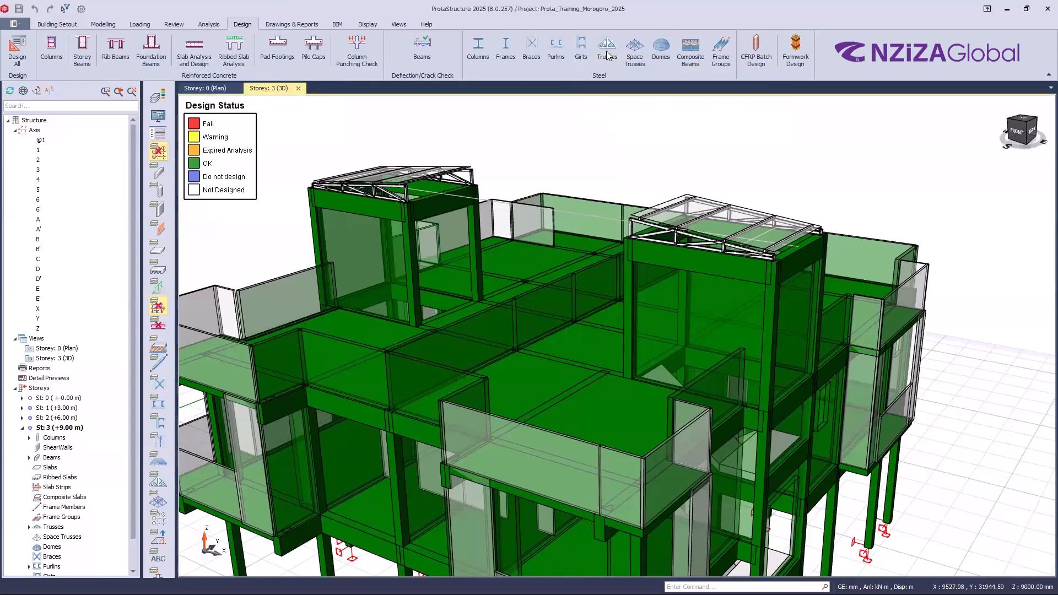
click(608, 50)
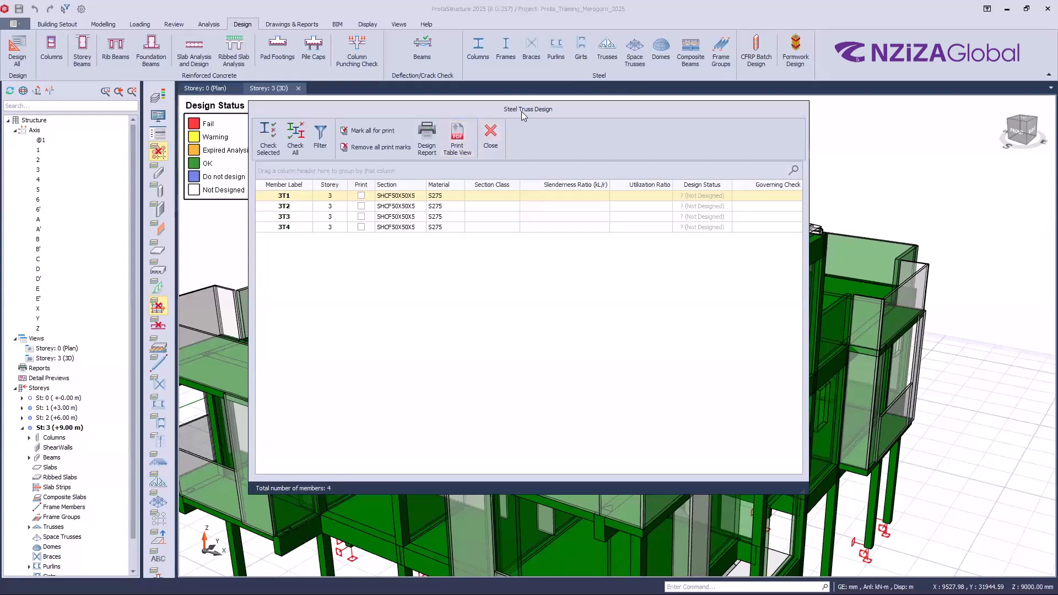
drag(522, 112, 542, 95)
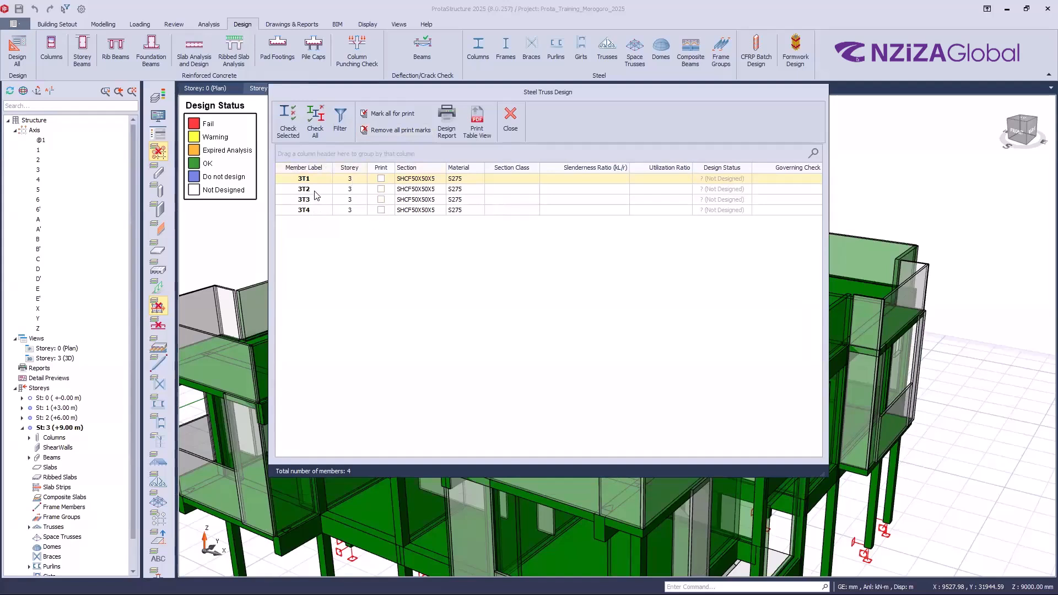
Select truss 3T1 in the steel truss list and open its member design check
key(ctrl)
key(ctrl)
key(ctrl)
key(ctrl)
key(ctrl)
key(ctrl)
click(331, 182)
click(345, 182)
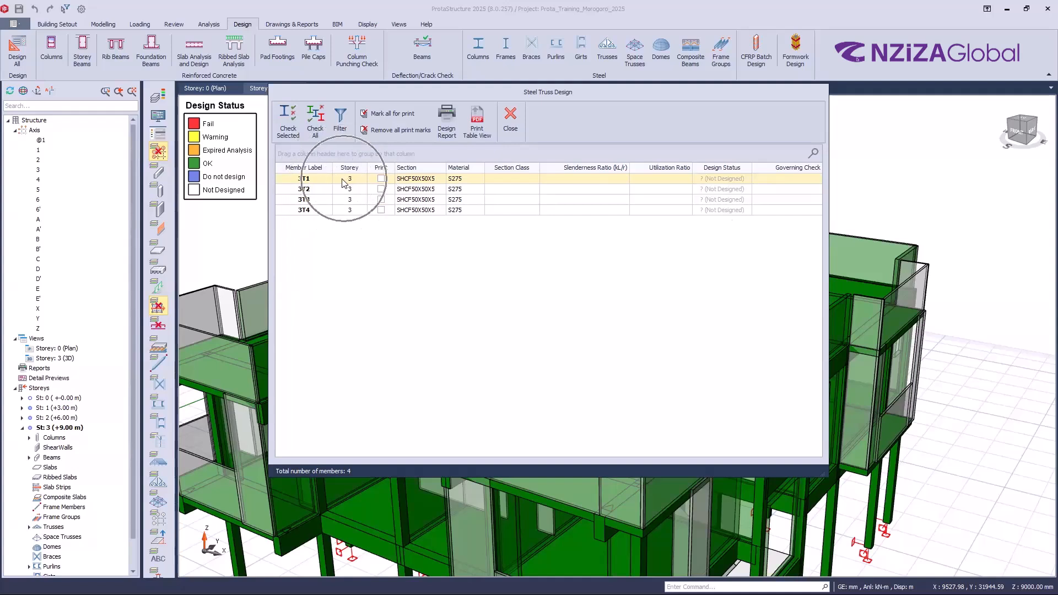
click(288, 132)
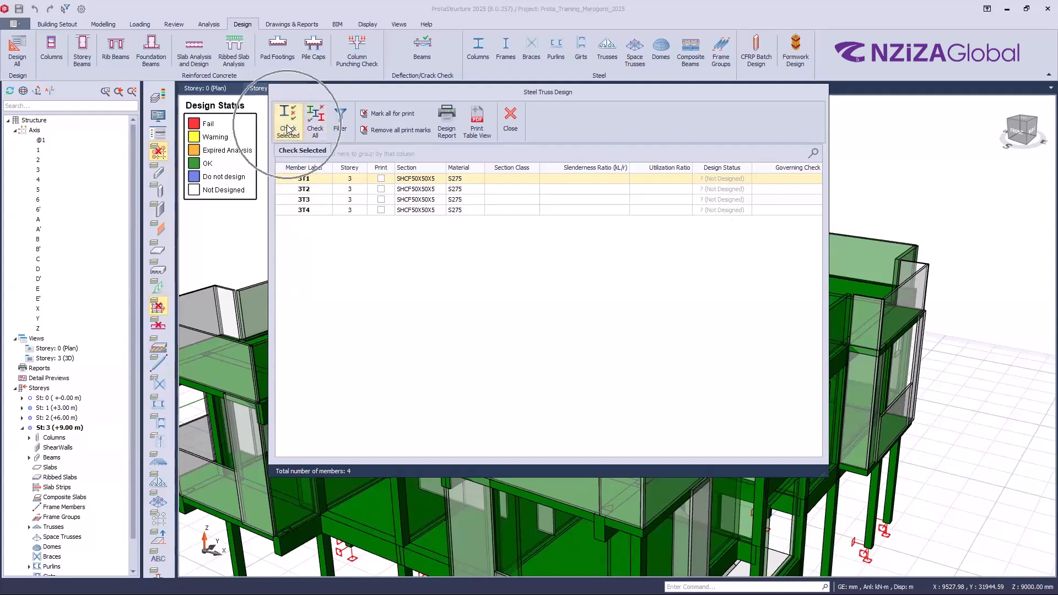
key(ctrl)
key(ctrl)
key(ctrl)
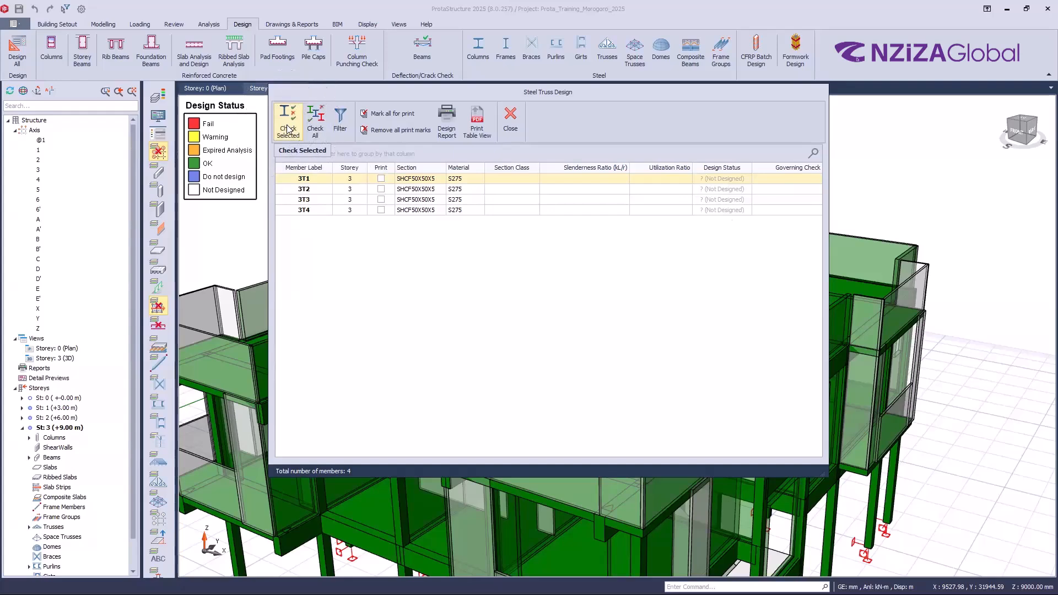
click(288, 130)
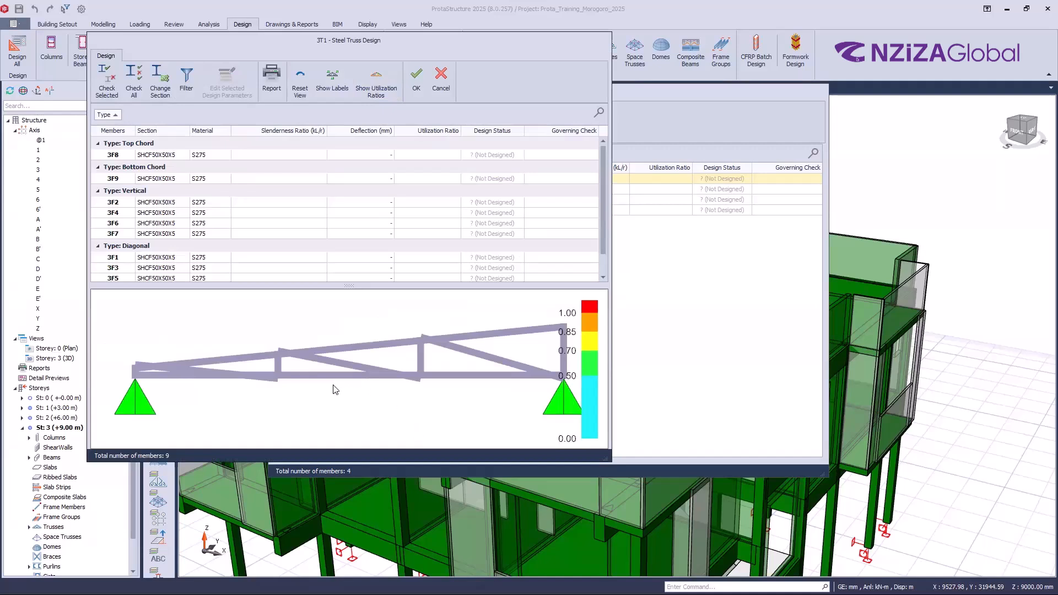
Run the design check on all members of truss 3T1
scroll(337, 388, down, 2)
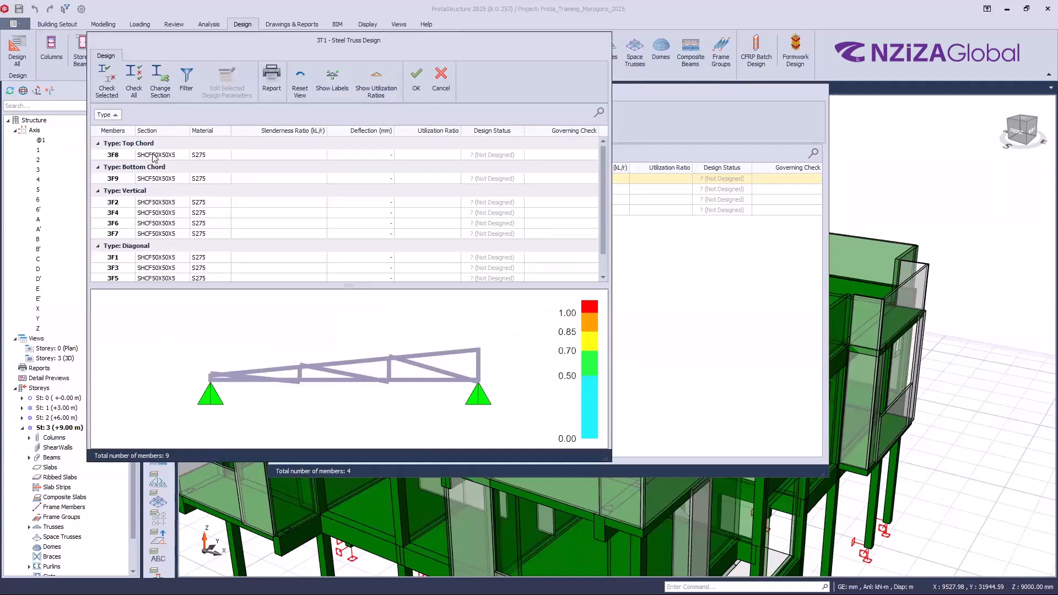
key(ctrl)
scroll(165, 243, down, 1)
scroll(165, 243, up, 1)
key(ctrl)
key(ctrl)
scroll(504, 209, down, 1)
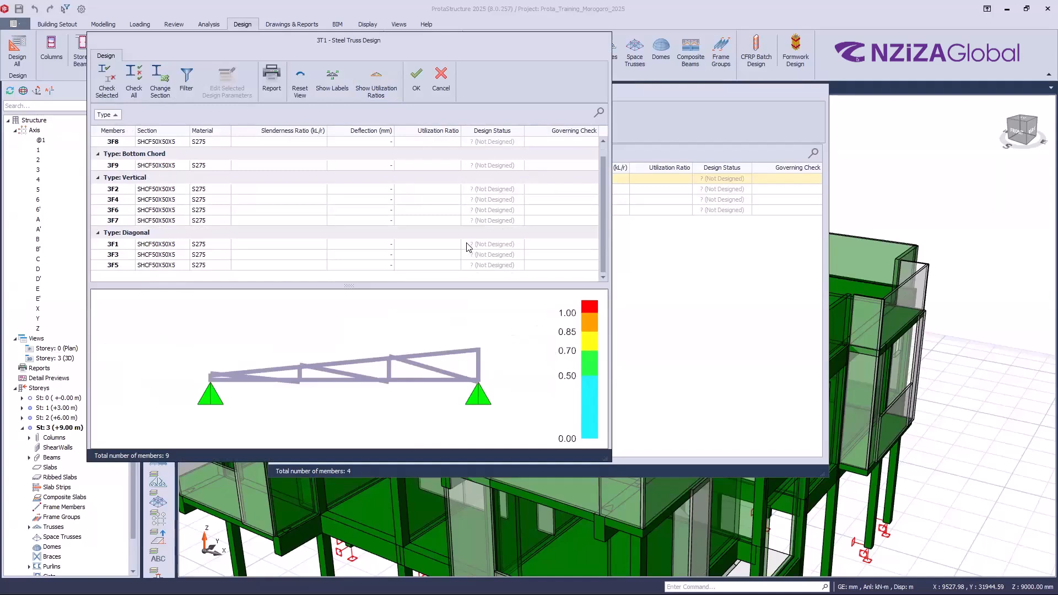
scroll(471, 245, up, 1)
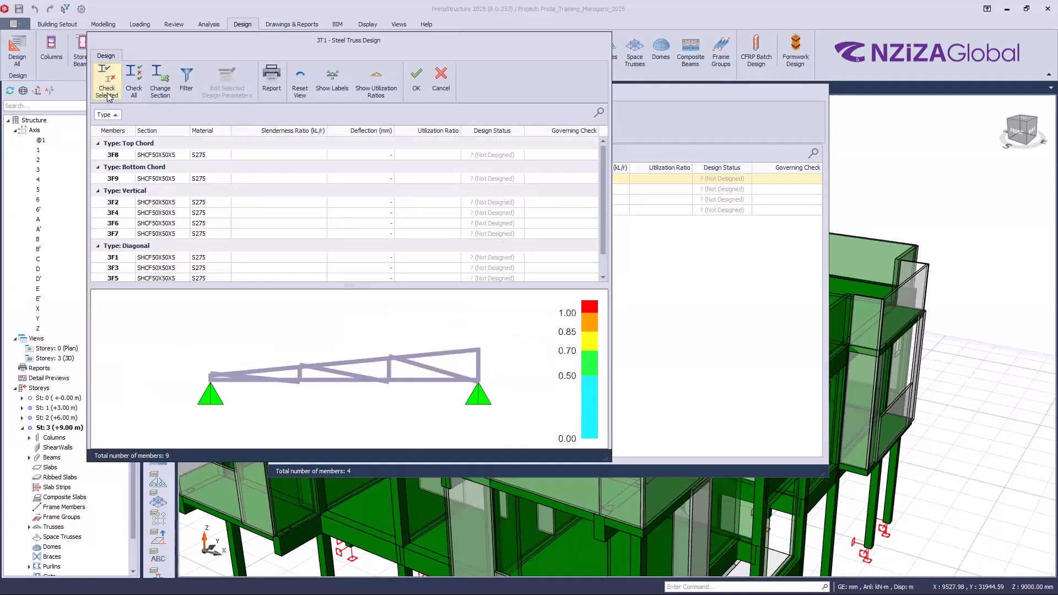
click(138, 88)
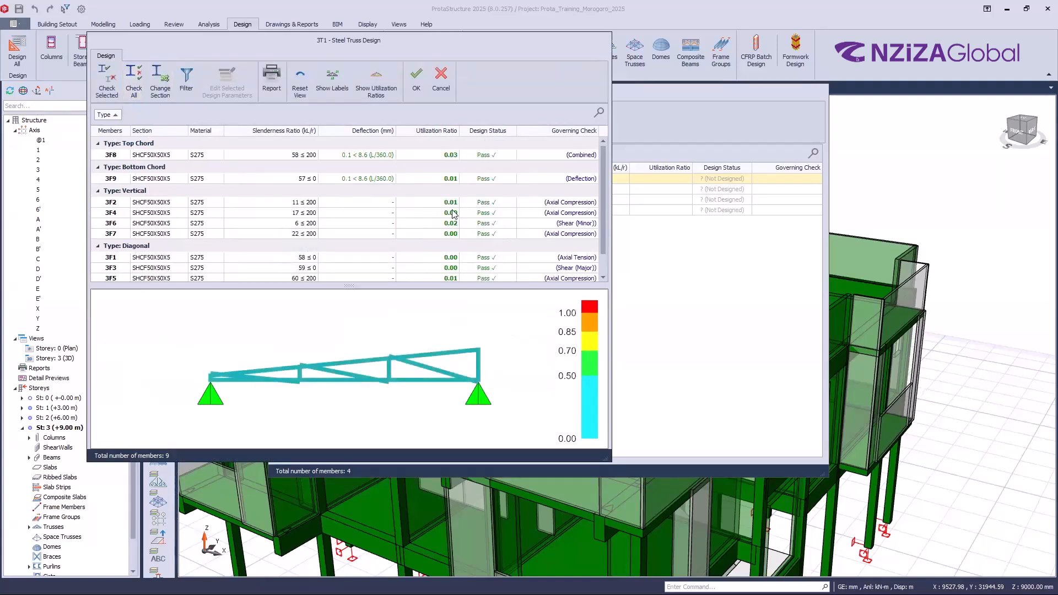
Review the check results for the members of truss 3T1 and accept the design
key(ctrl)
scroll(439, 178, down, 1)
scroll(440, 179, up, 1)
scroll(446, 223, down, 1)
scroll(439, 232, up, 1)
scroll(459, 232, down, 1)
scroll(457, 248, up, 1)
scroll(486, 204, down, 1)
scroll(477, 247, up, 1)
click(416, 83)
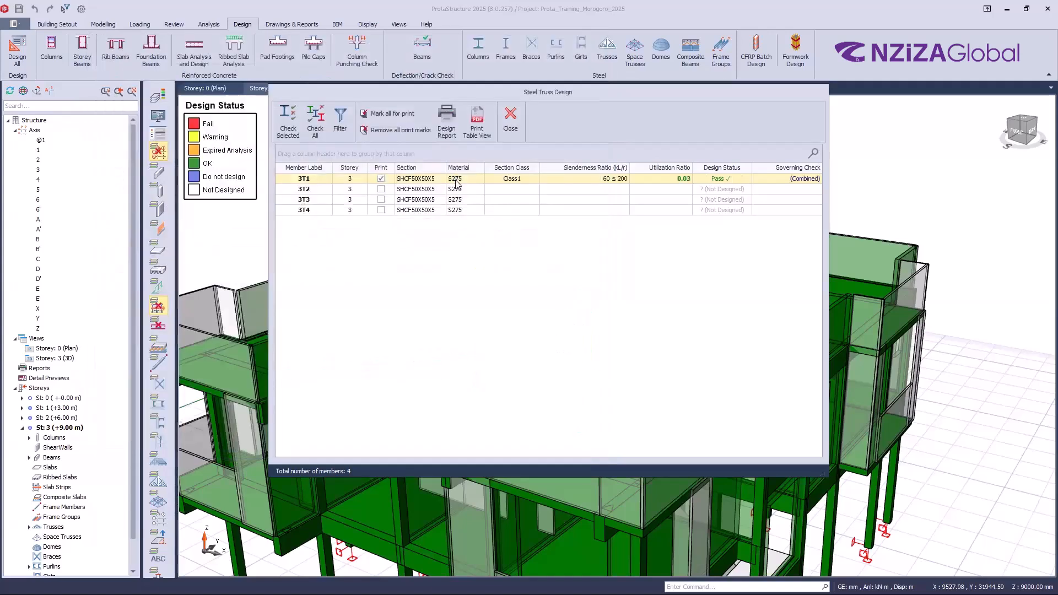
Review the design status of truss 3T1 in the truss list and close the Steel Truss Design window
click(727, 179)
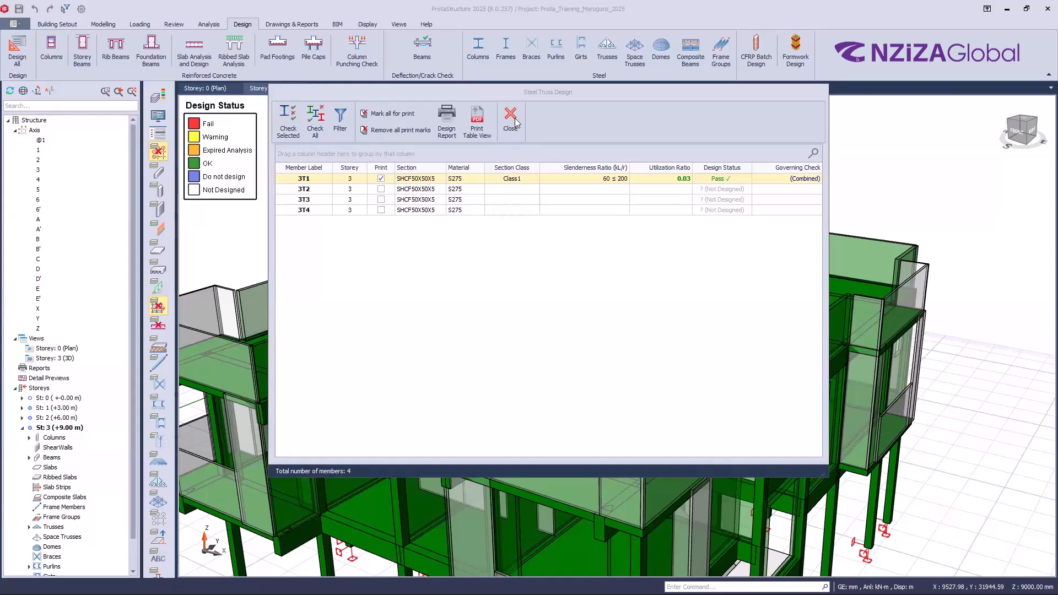
click(628, 333)
click(512, 122)
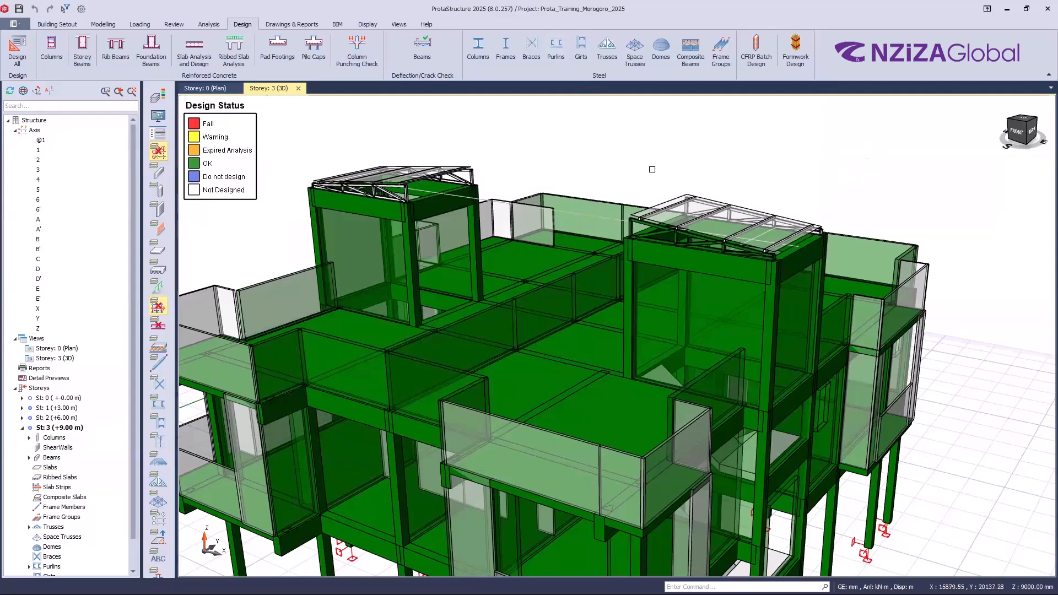
Reopen the steel truss batch design and open the member design check of truss 3T2
key(ctrl)
key(ctrl)
key(ctrl)
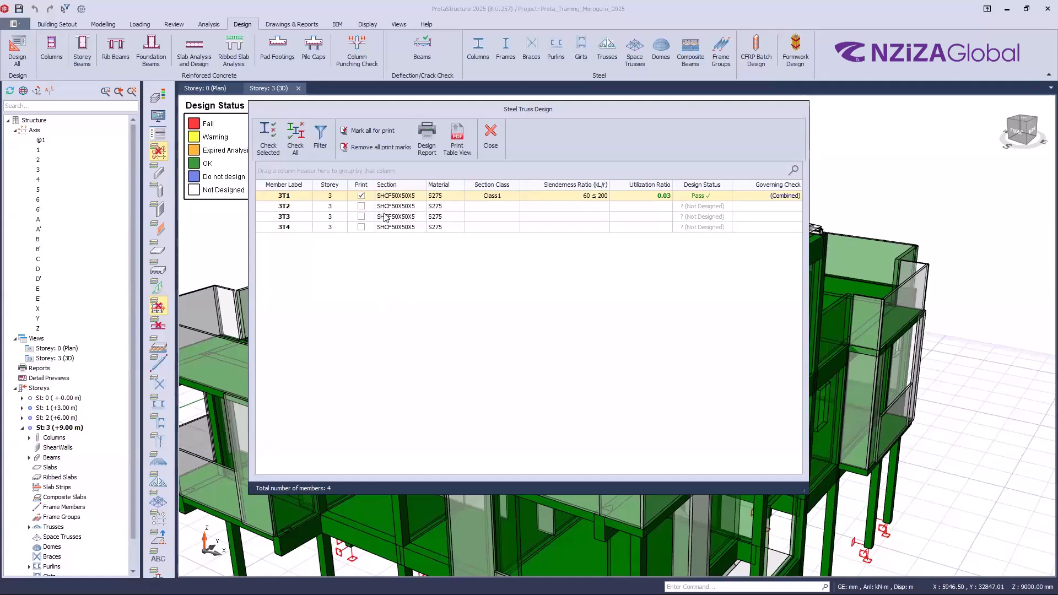
click(262, 208)
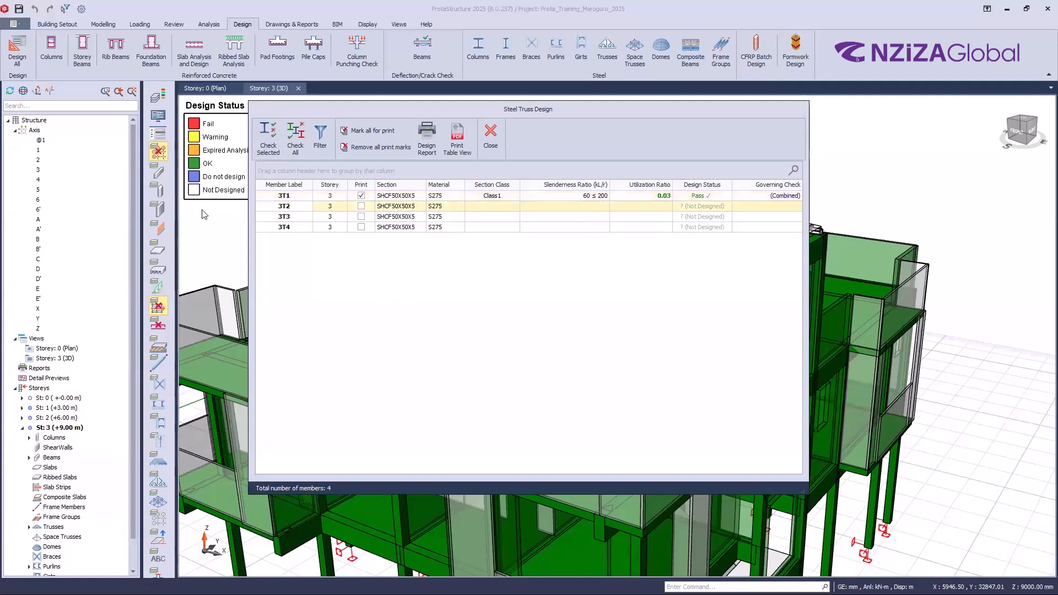
click(263, 137)
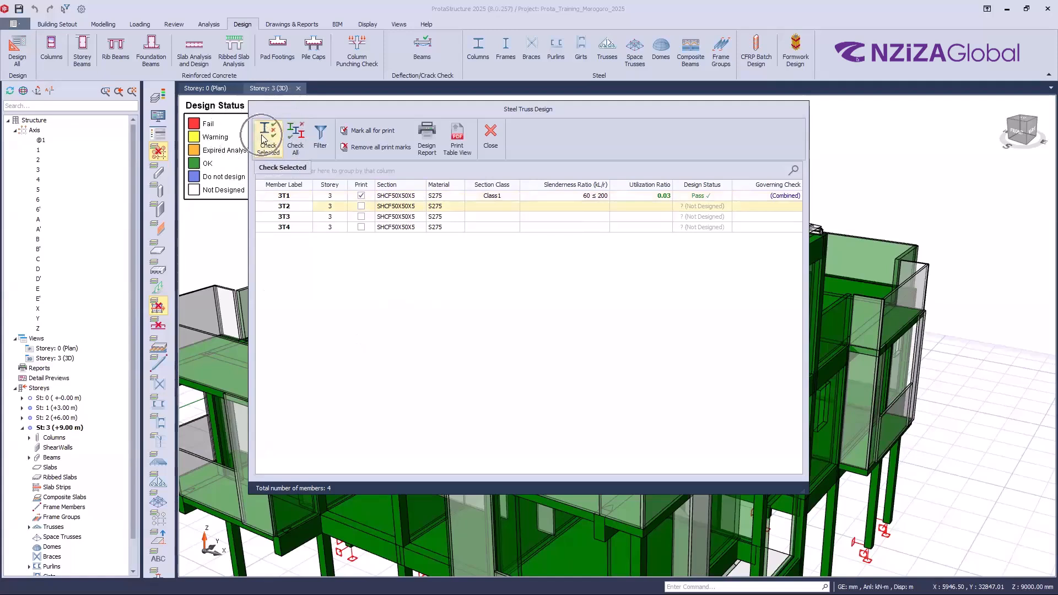
click(301, 148)
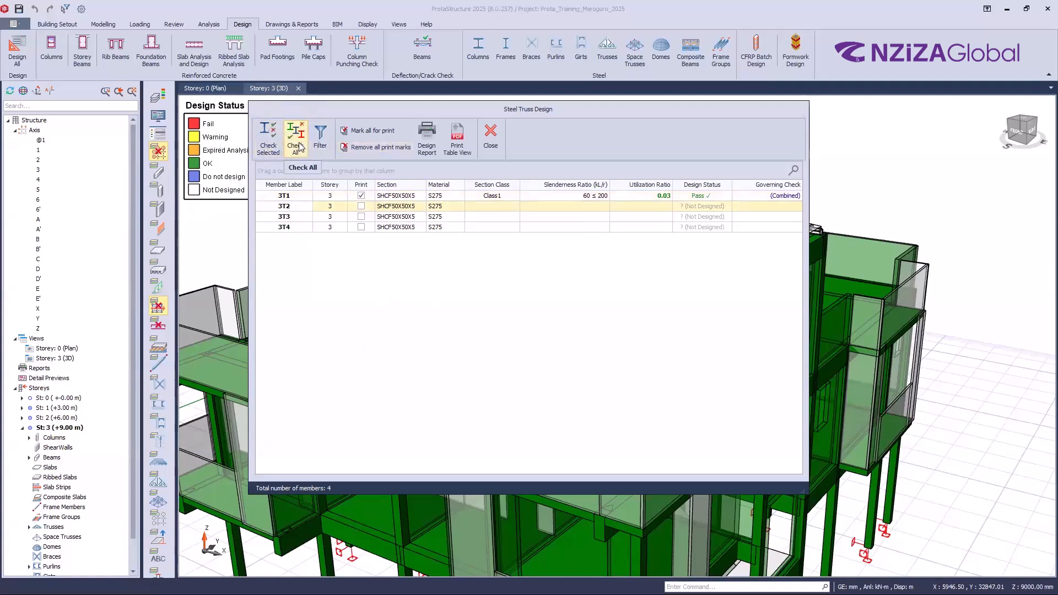
click(301, 147)
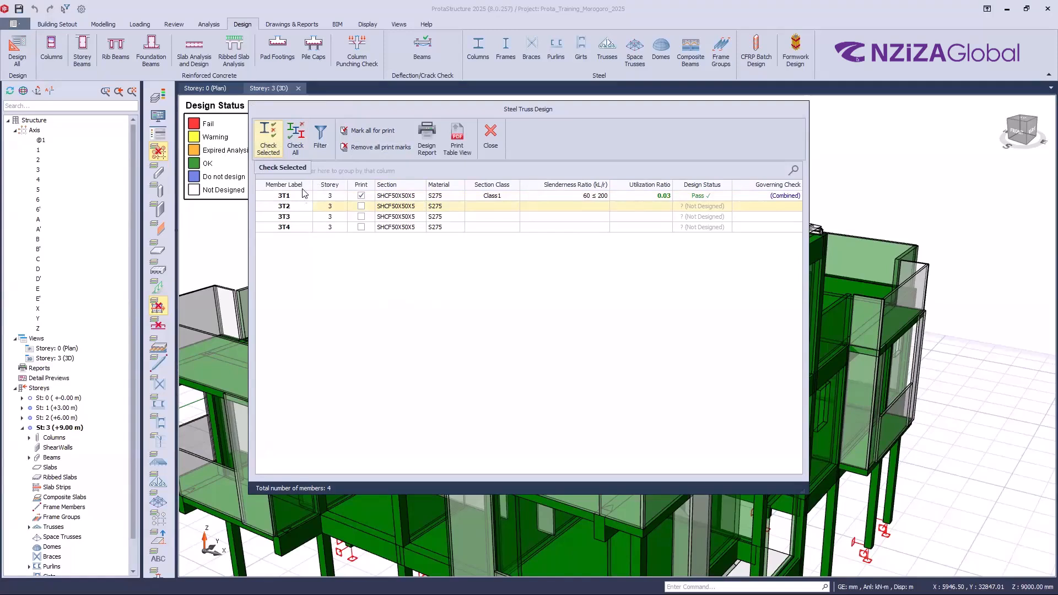
click(266, 138)
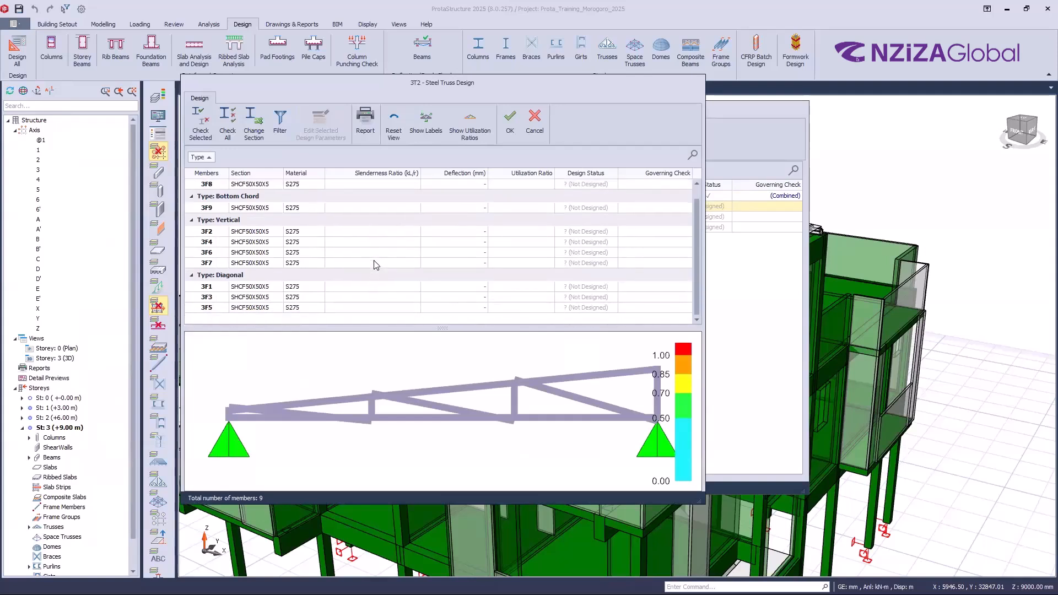
Run the design check on all members of truss 3T2, review the results and accept the design
scroll(452, 267, down, 1)
scroll(597, 261, up, 1)
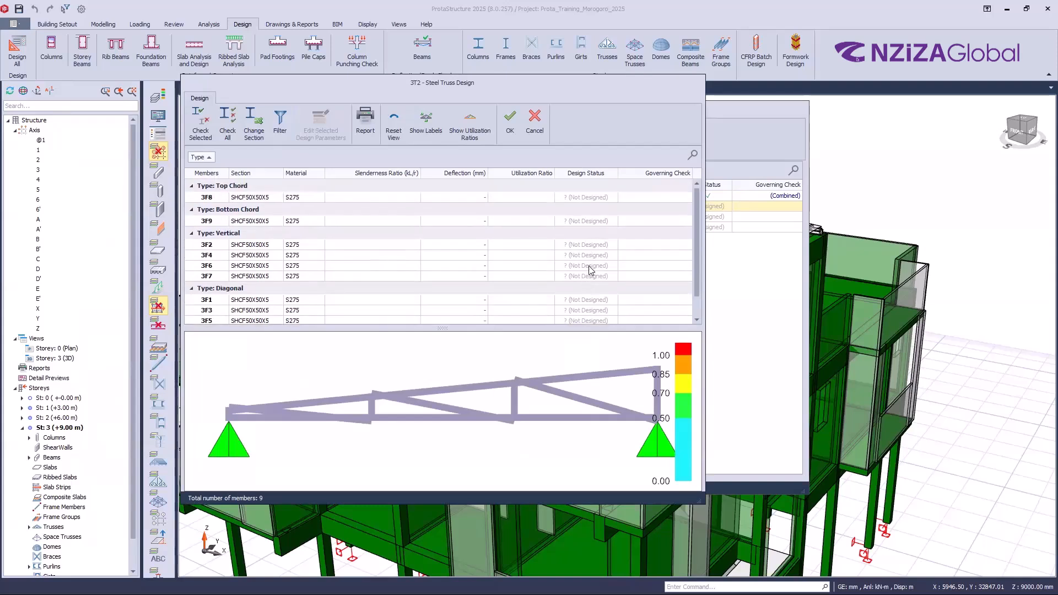
scroll(574, 266, down, 1)
scroll(577, 248, up, 1)
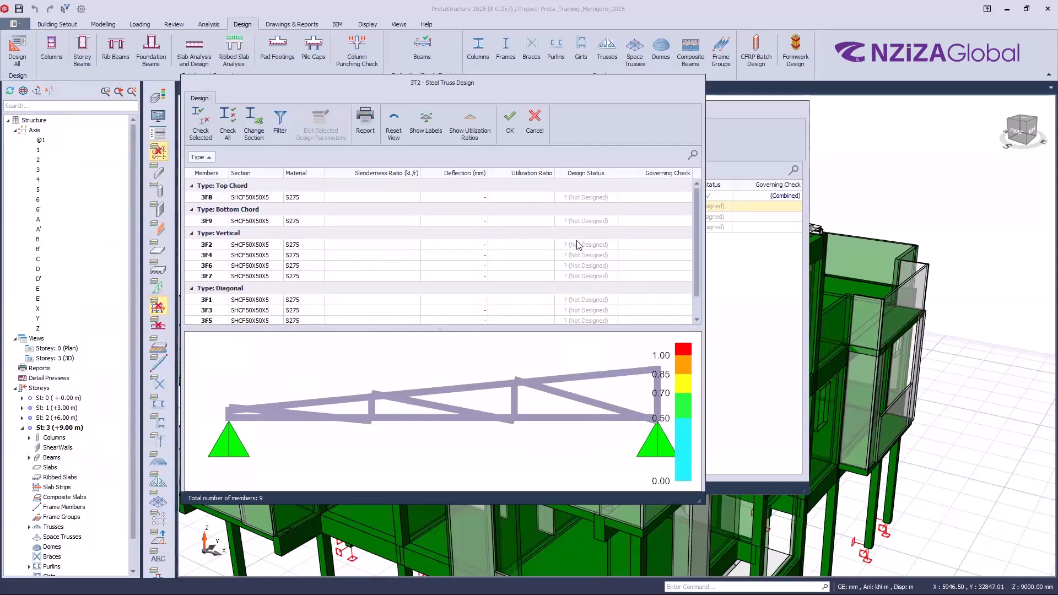
click(232, 129)
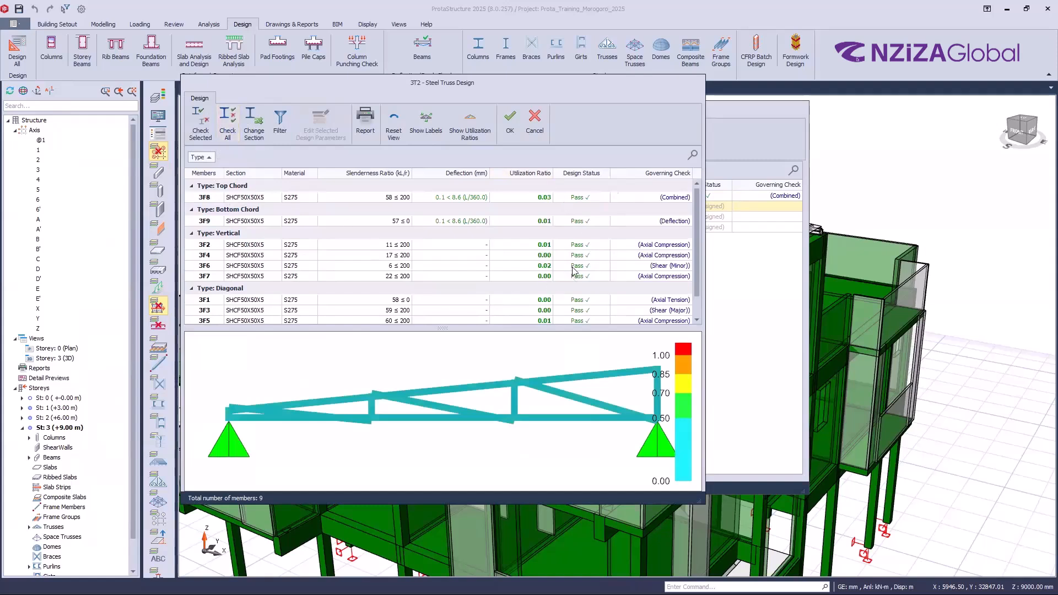
scroll(579, 242, down, 1)
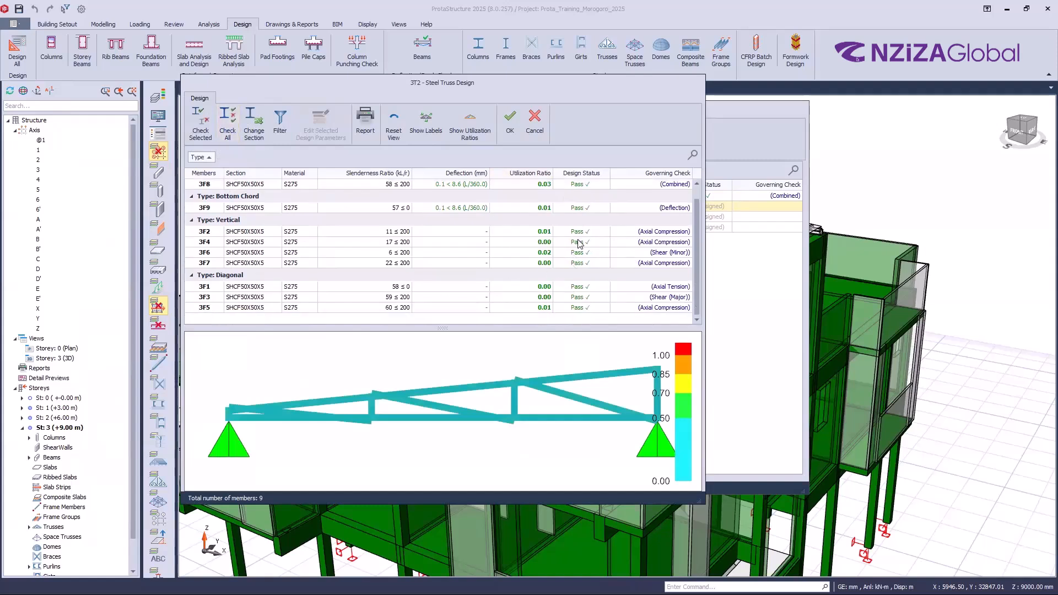
scroll(551, 199, up, 1)
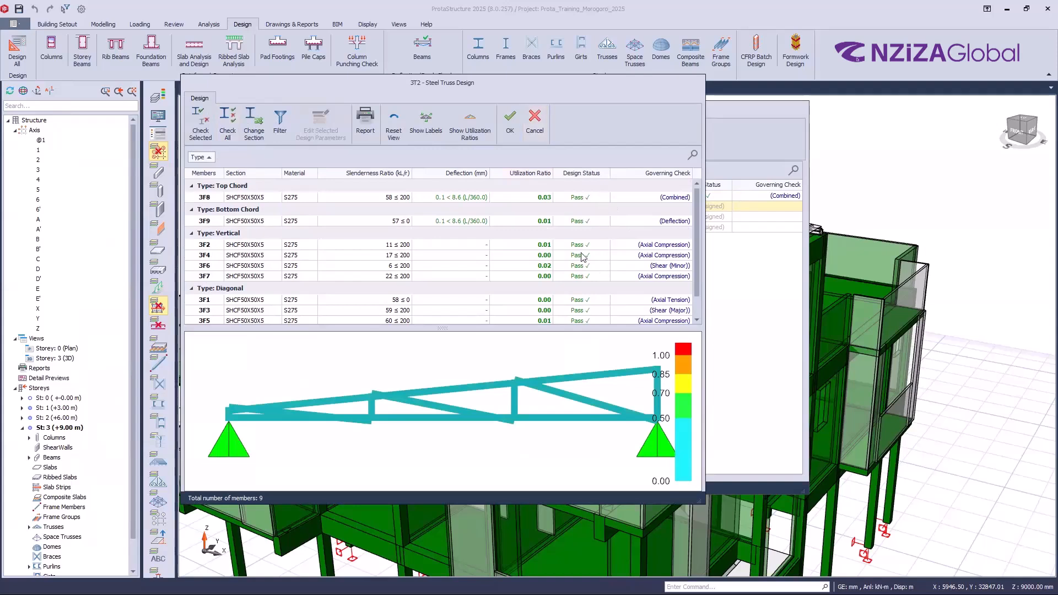
click(508, 125)
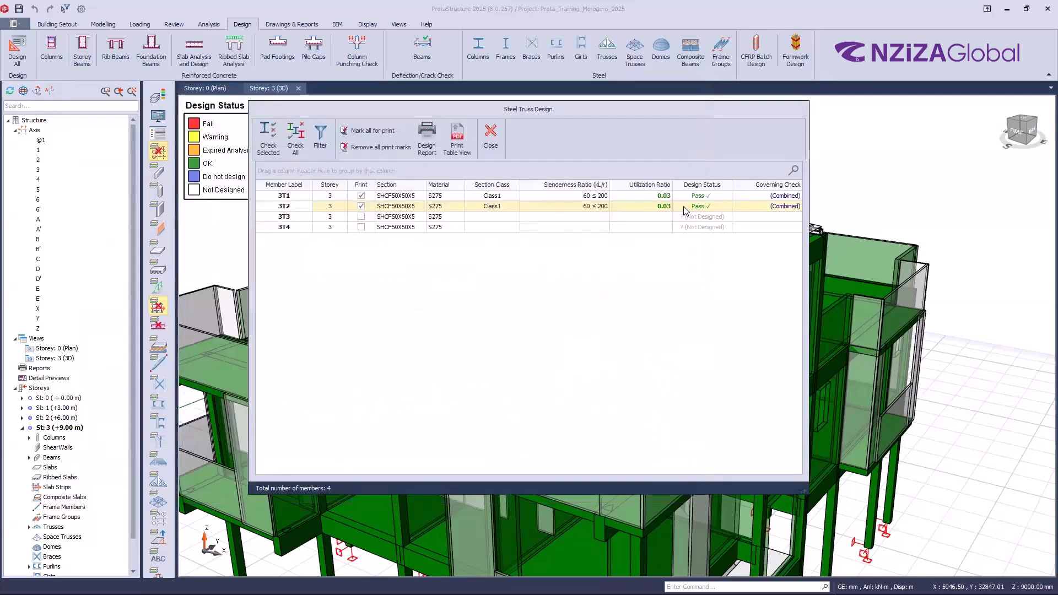
Run the design check on all trusses in the Steel Truss Design list
click(704, 208)
click(301, 144)
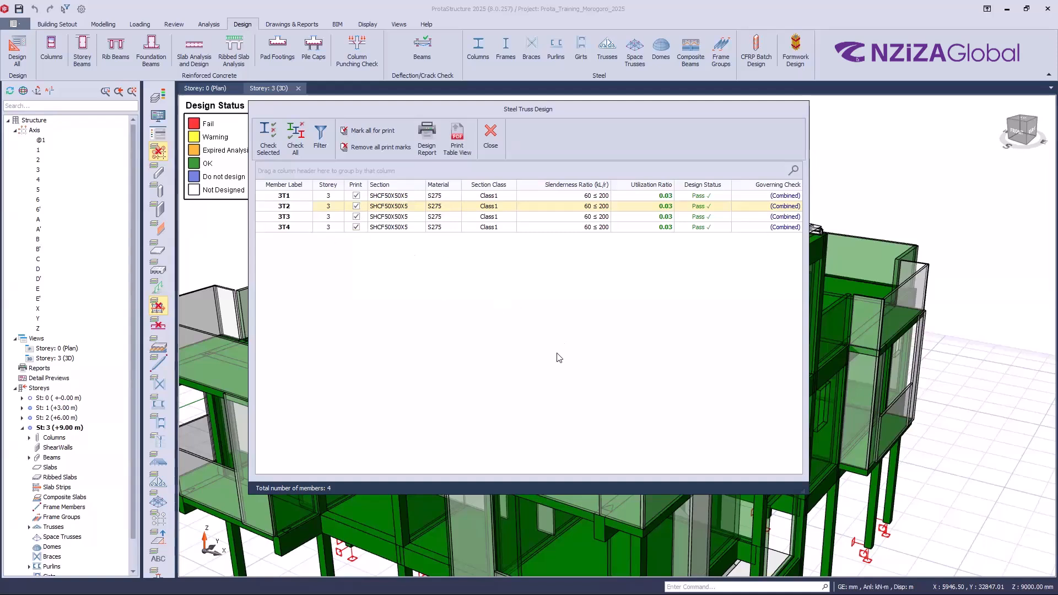
Open the truss element filters and examine the storey, frame type and design status options, toggling the storey filter on and off
click(319, 138)
click(322, 137)
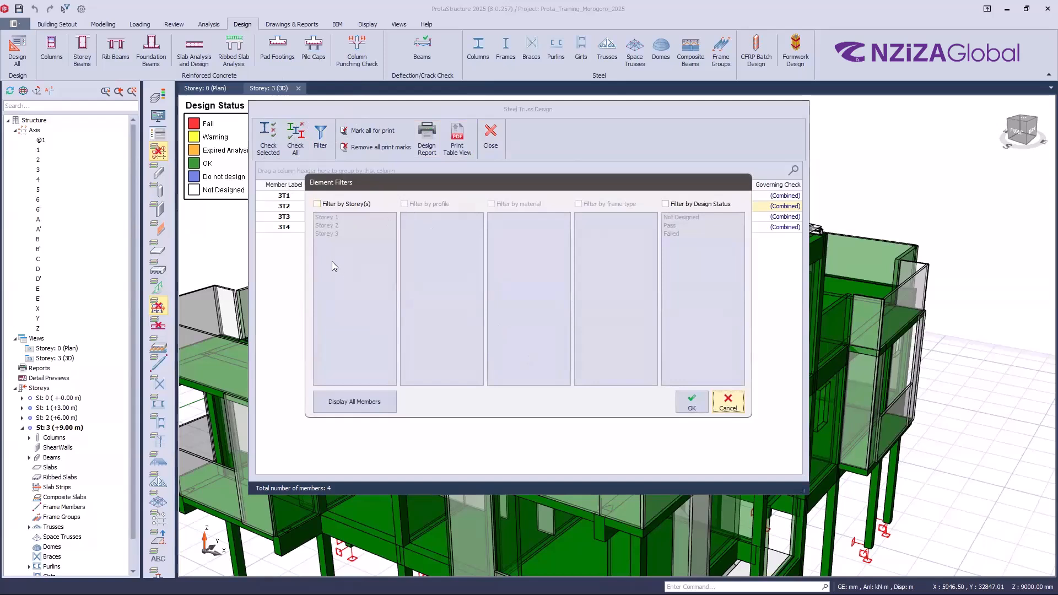
click(320, 207)
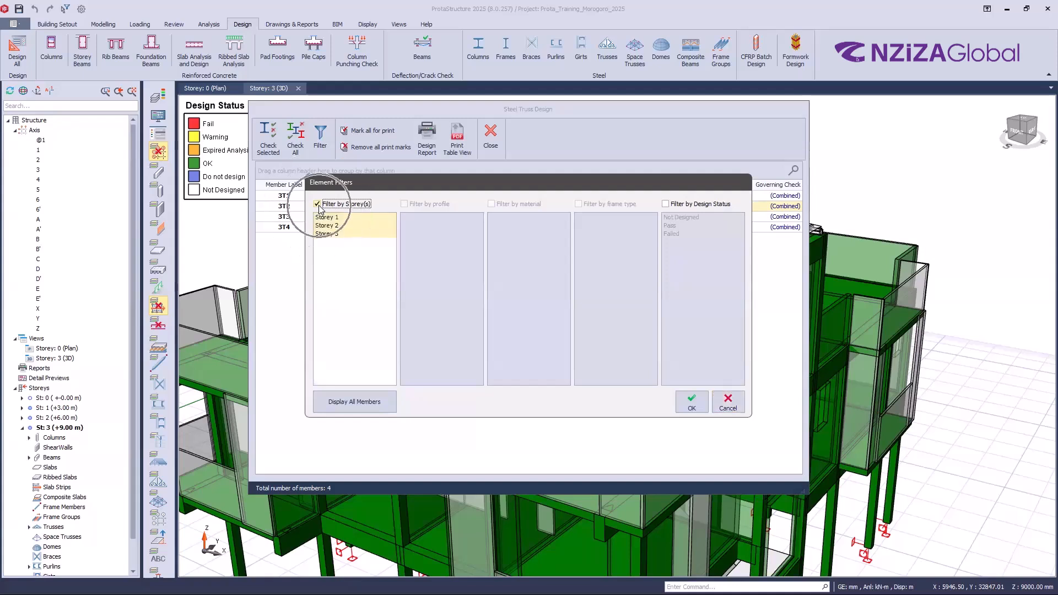
click(344, 204)
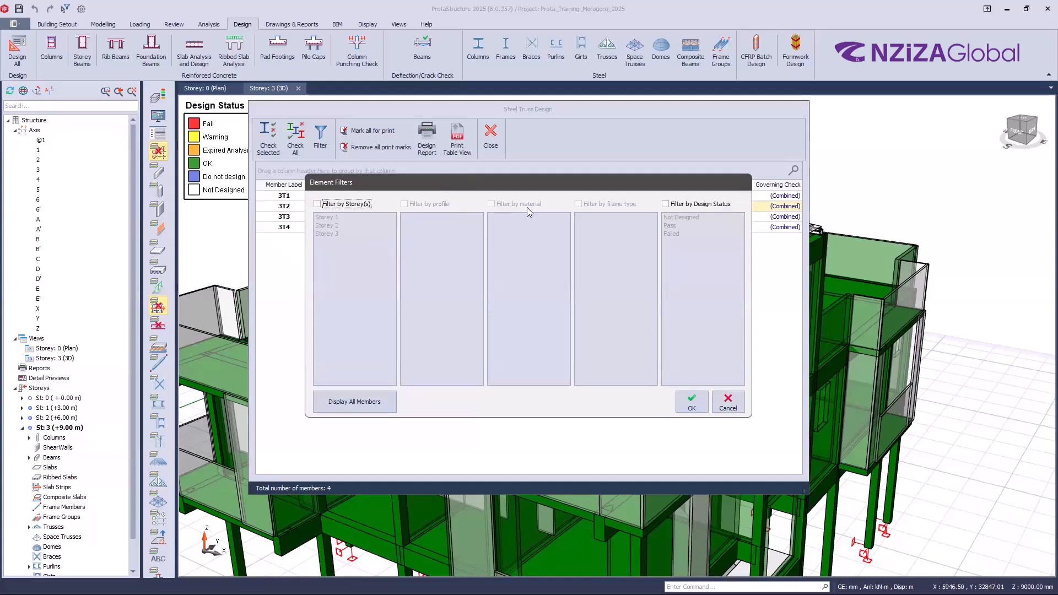
click(618, 210)
click(706, 207)
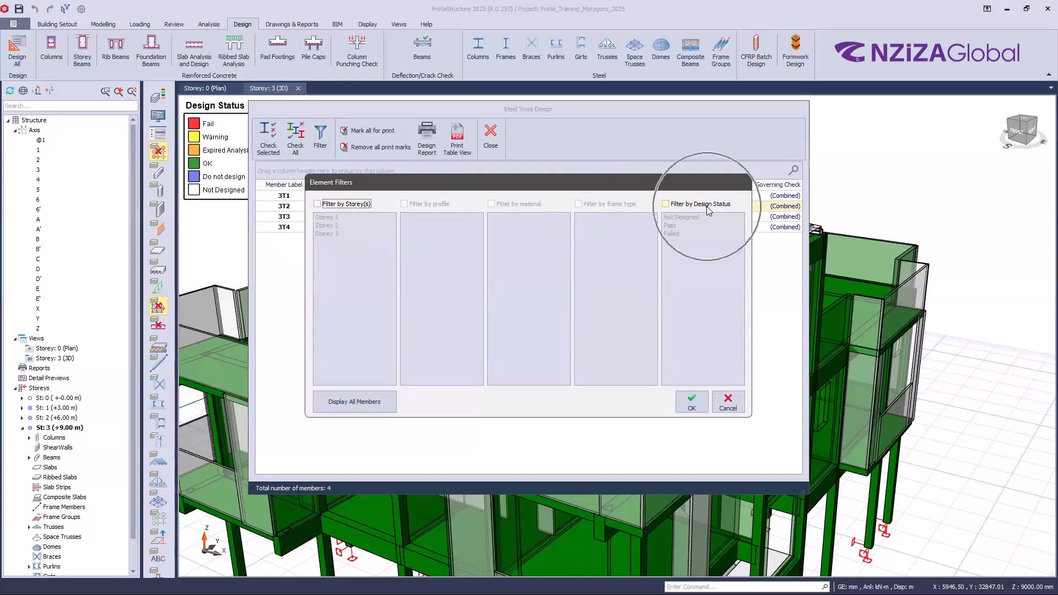
key(ctrl)
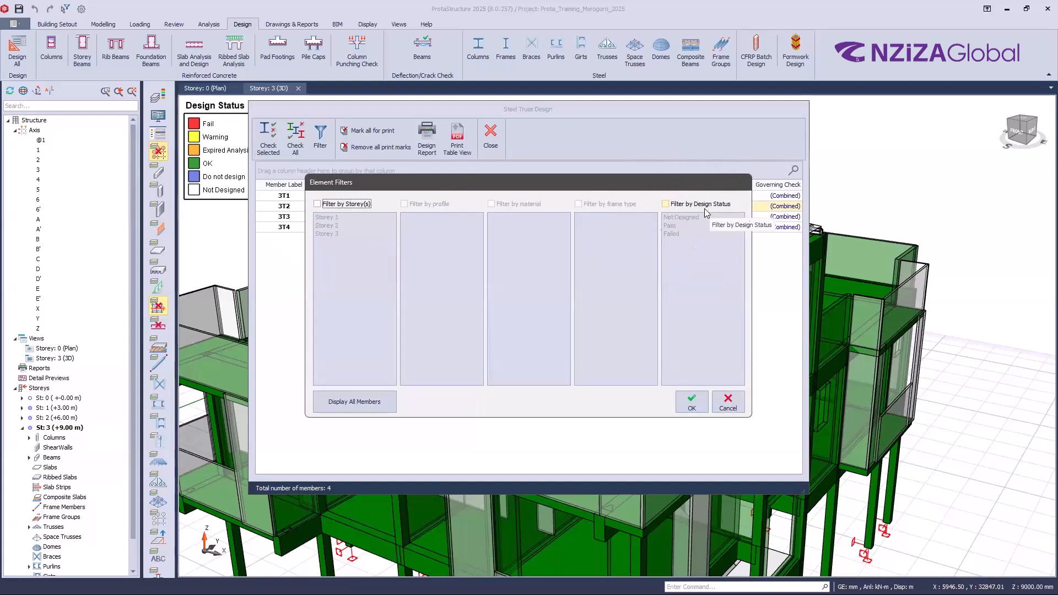
Filter the truss list by design status to show only Failed members
click(666, 204)
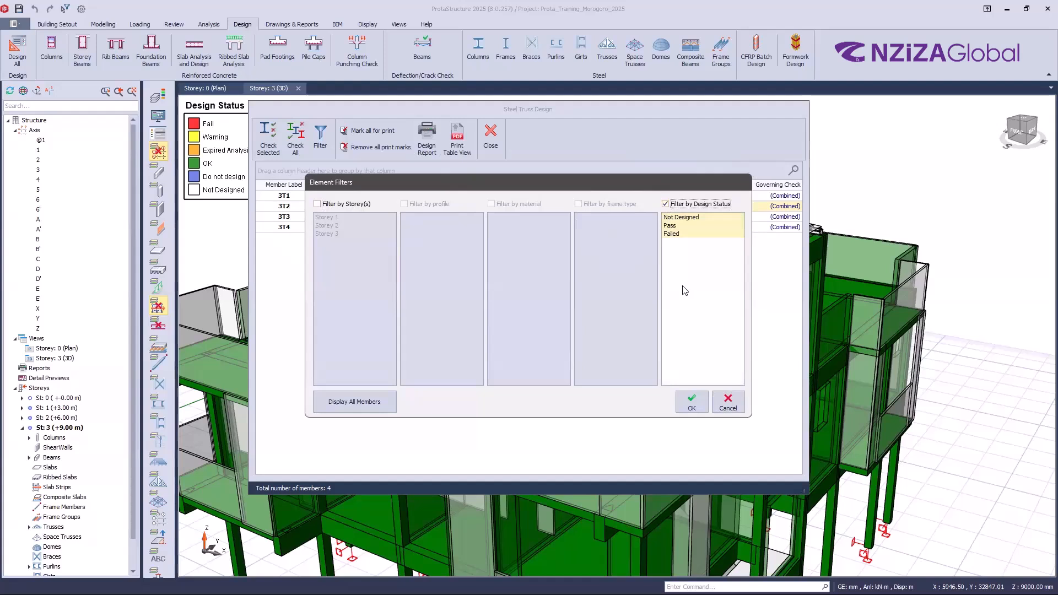
click(684, 235)
click(685, 235)
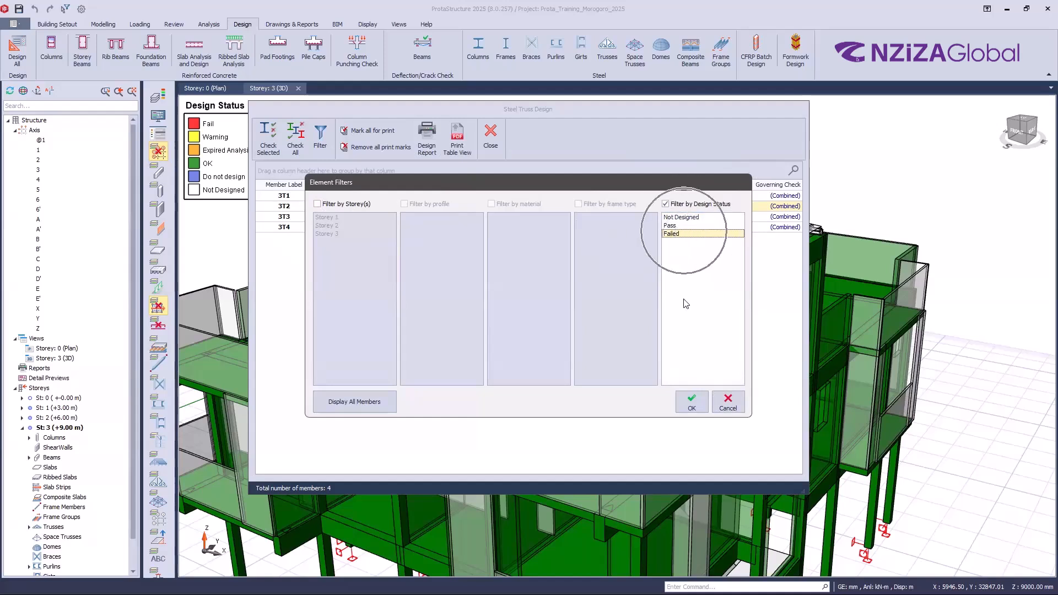
click(704, 399)
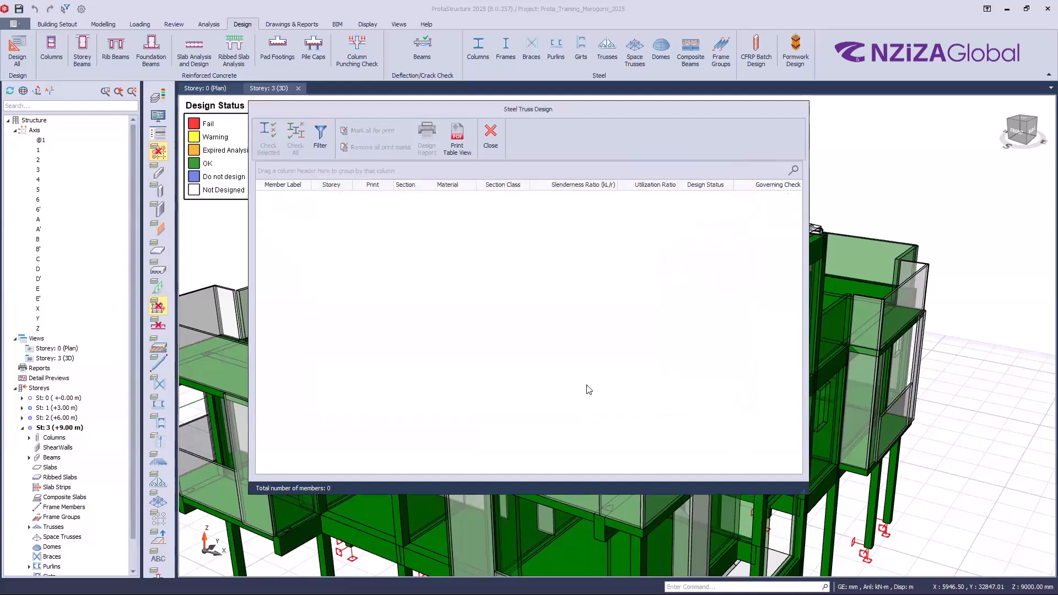
click(528, 274)
click(482, 261)
click(483, 261)
Change the truss list's design status filter to Pass and apply it
click(319, 136)
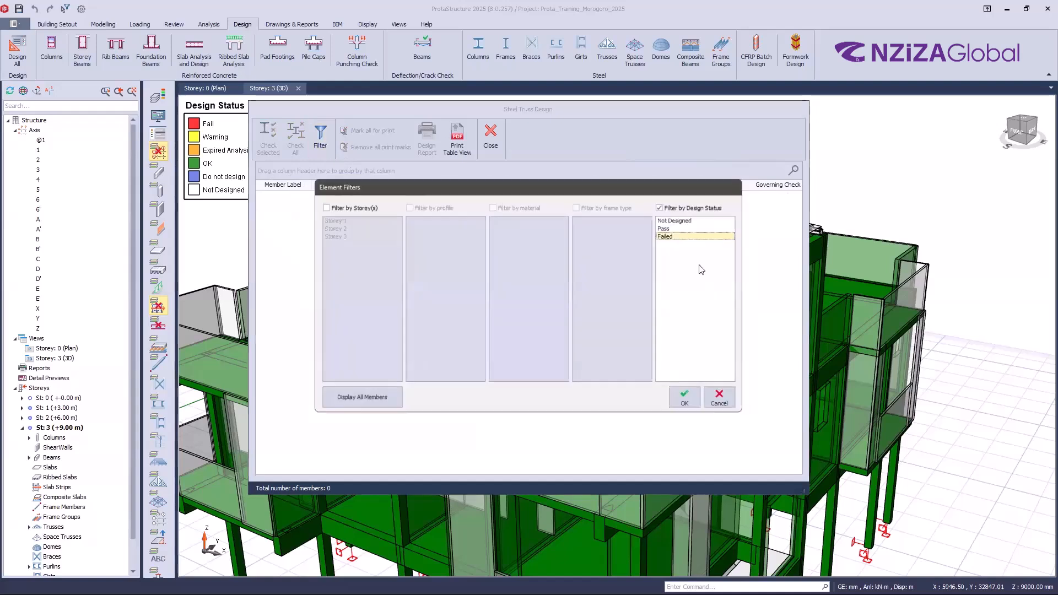
click(687, 220)
click(678, 226)
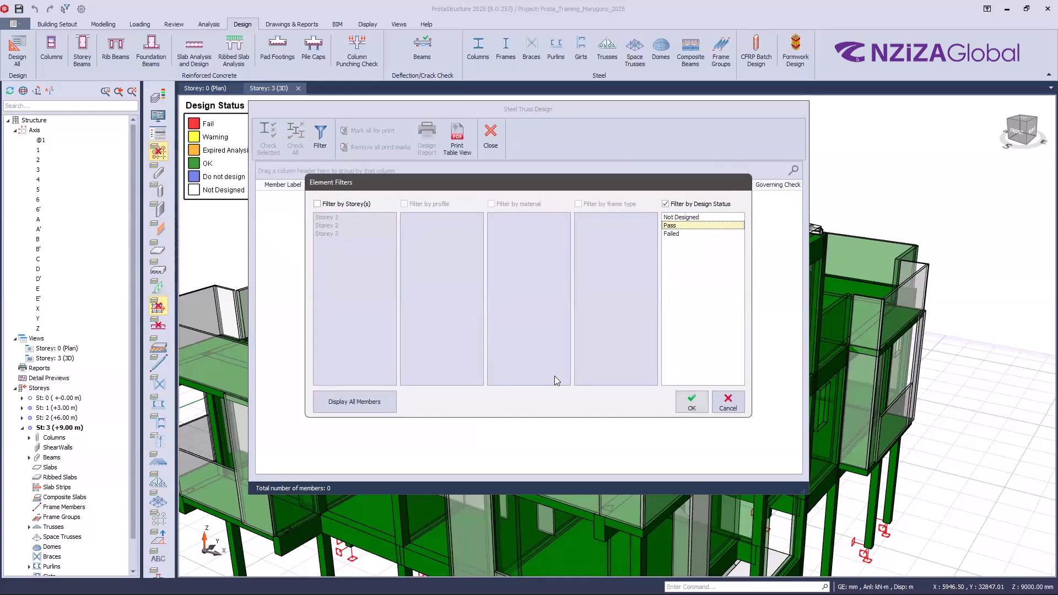
click(692, 401)
Select Not Designed in the truss design status filter, then turn that filter off to list all trusses
click(320, 136)
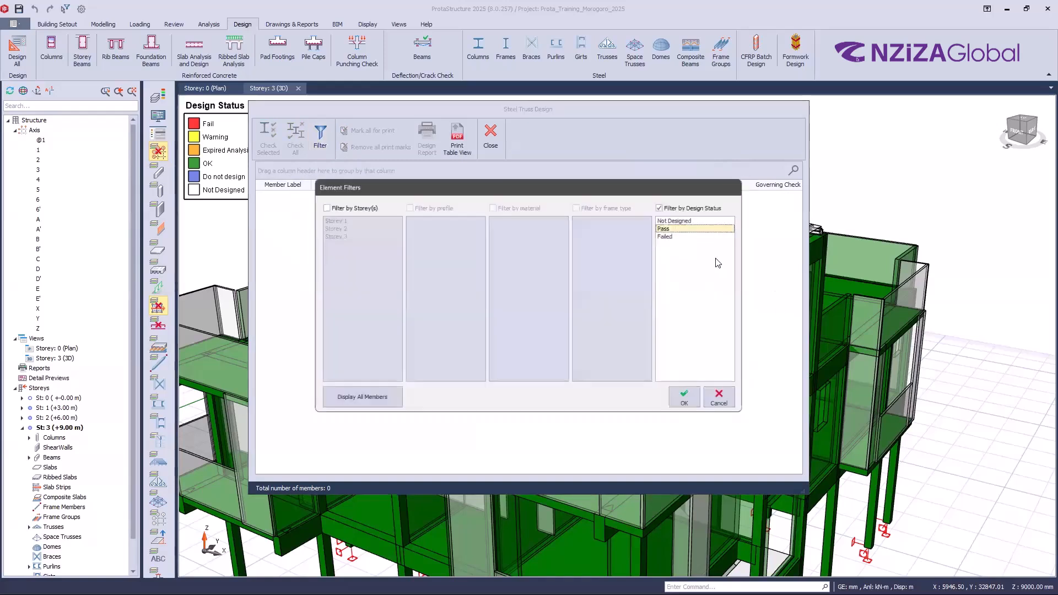
click(682, 217)
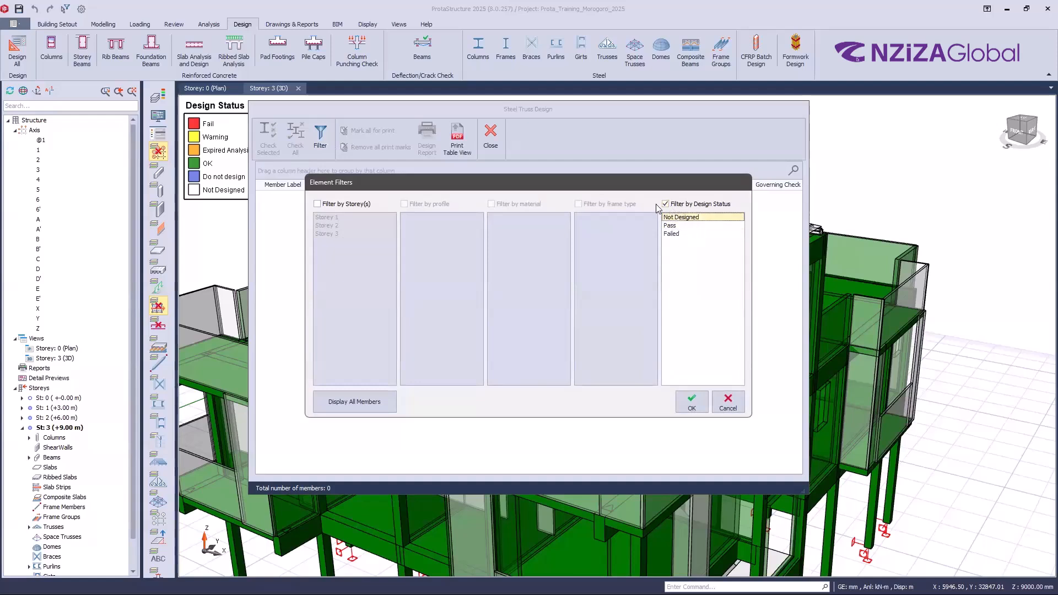
click(665, 205)
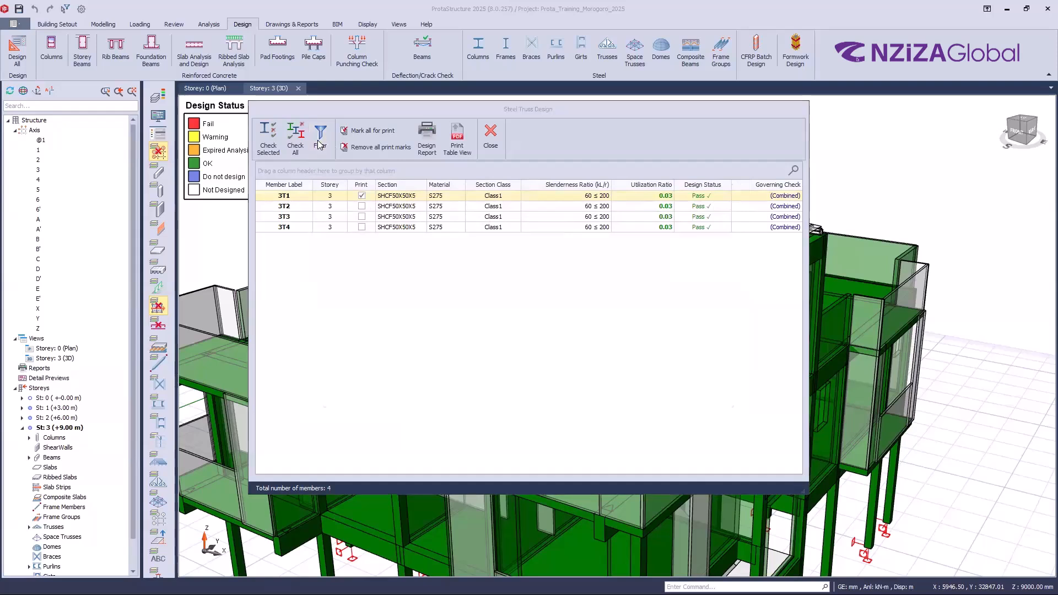
Filter the truss list by storey to show only Storey 3 members
click(320, 142)
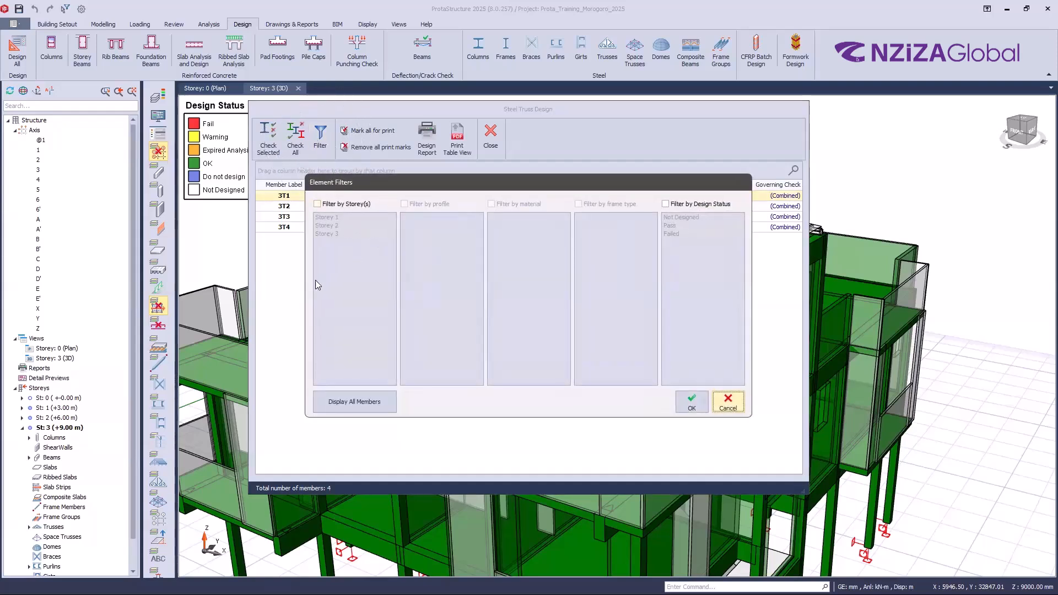
click(317, 204)
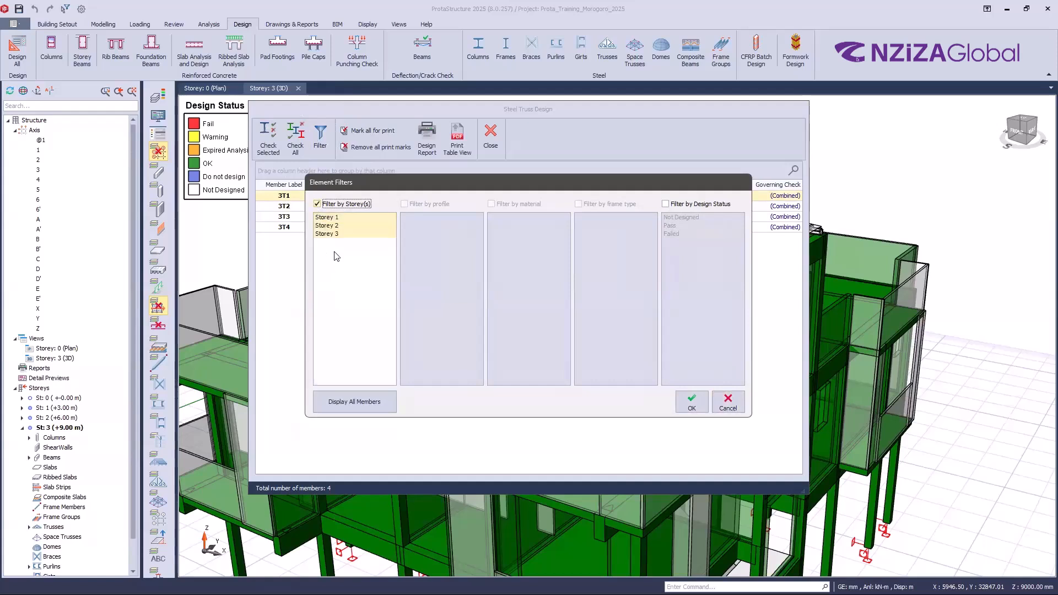
click(355, 233)
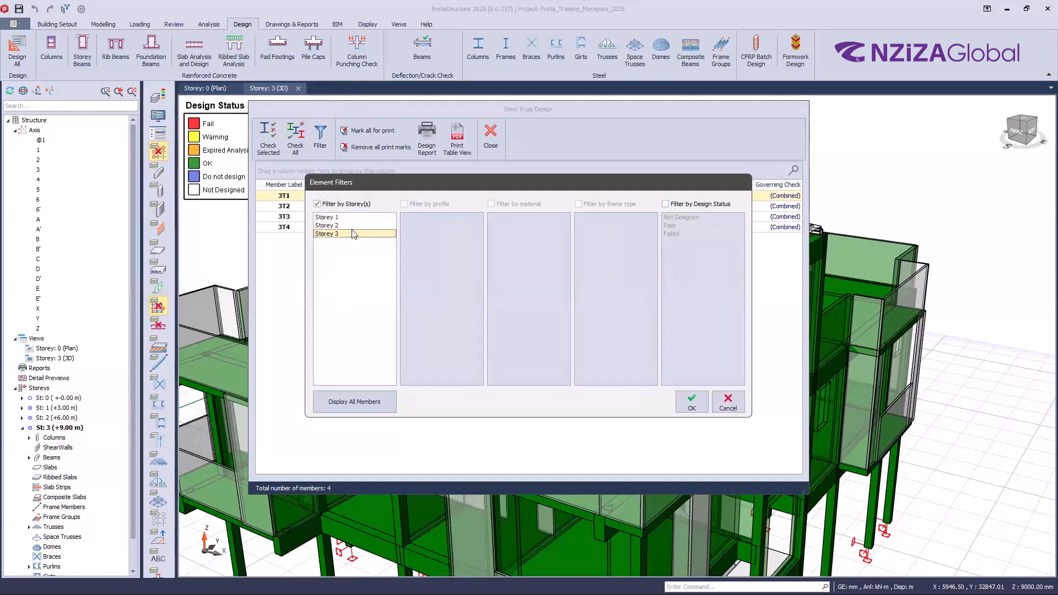
click(691, 403)
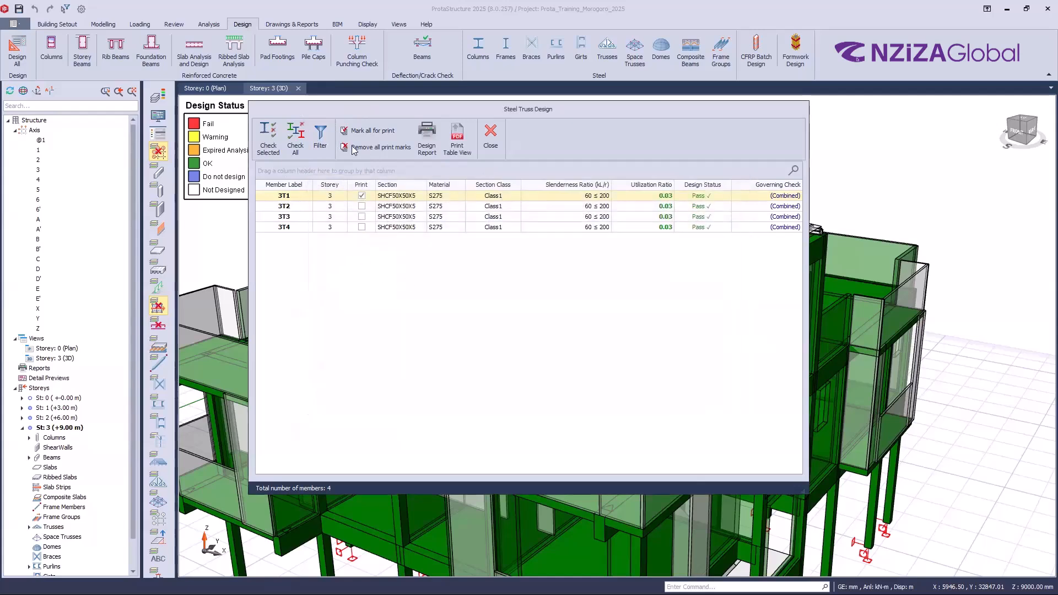
Switch the truss storey filter to Storey 2, check the list and close the Steel Truss Design window
click(320, 135)
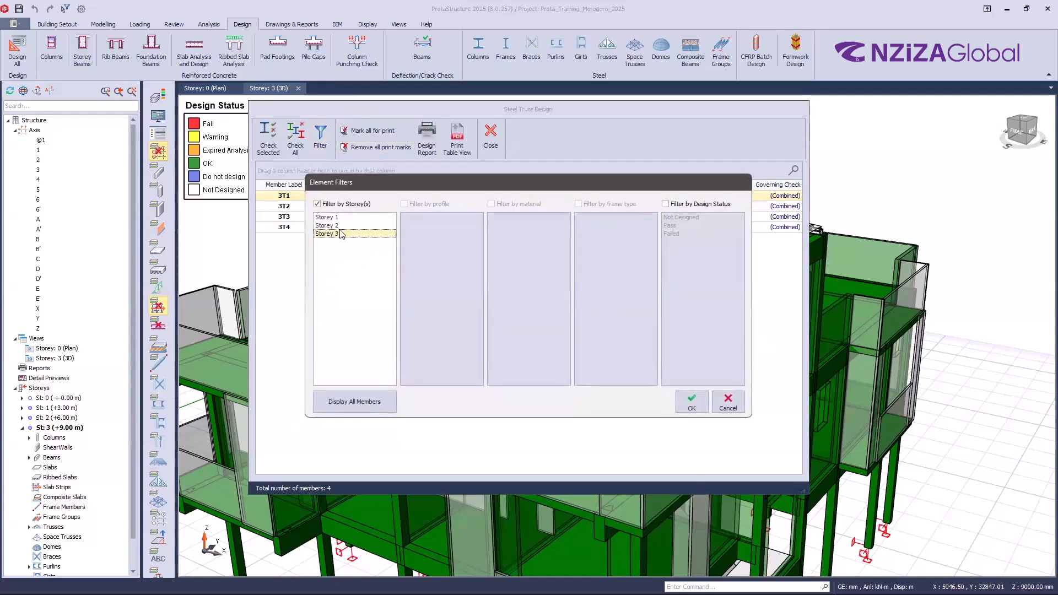
click(340, 226)
click(692, 407)
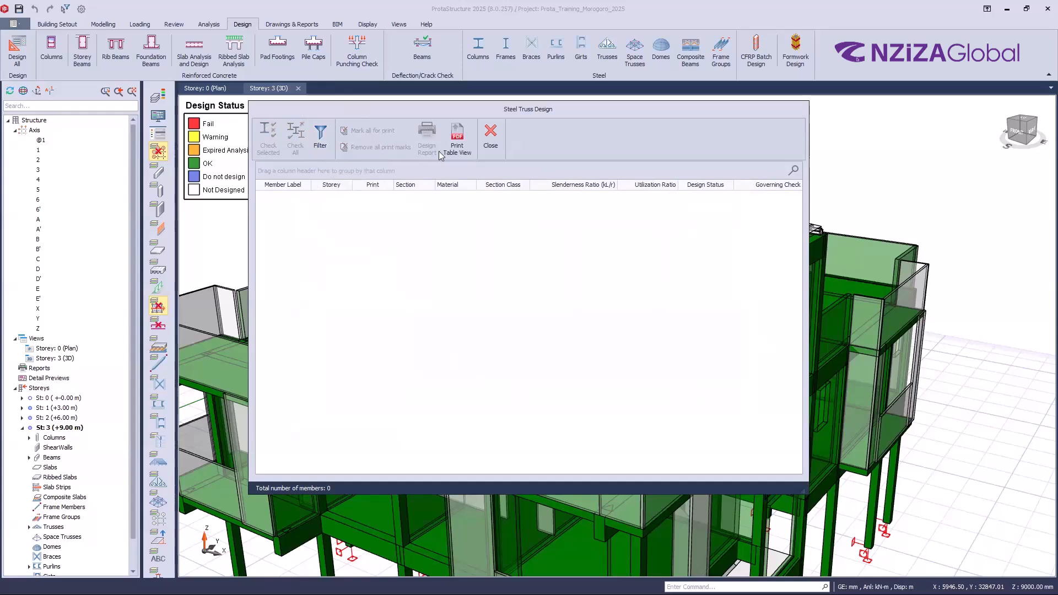
click(490, 138)
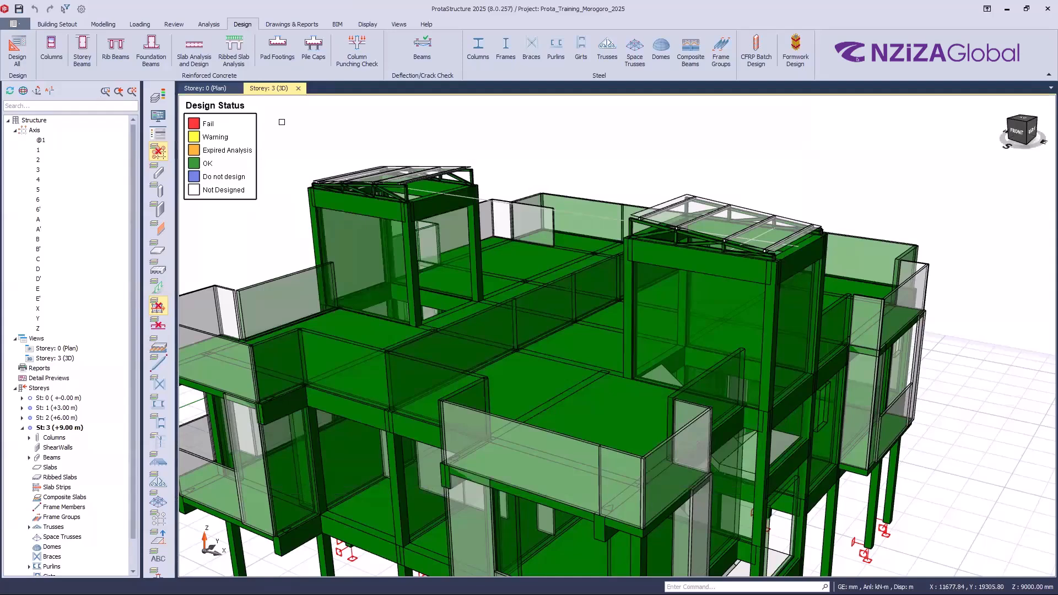
Open the reinforced concrete column design, enlarge its window and move it to a clearer position
click(53, 63)
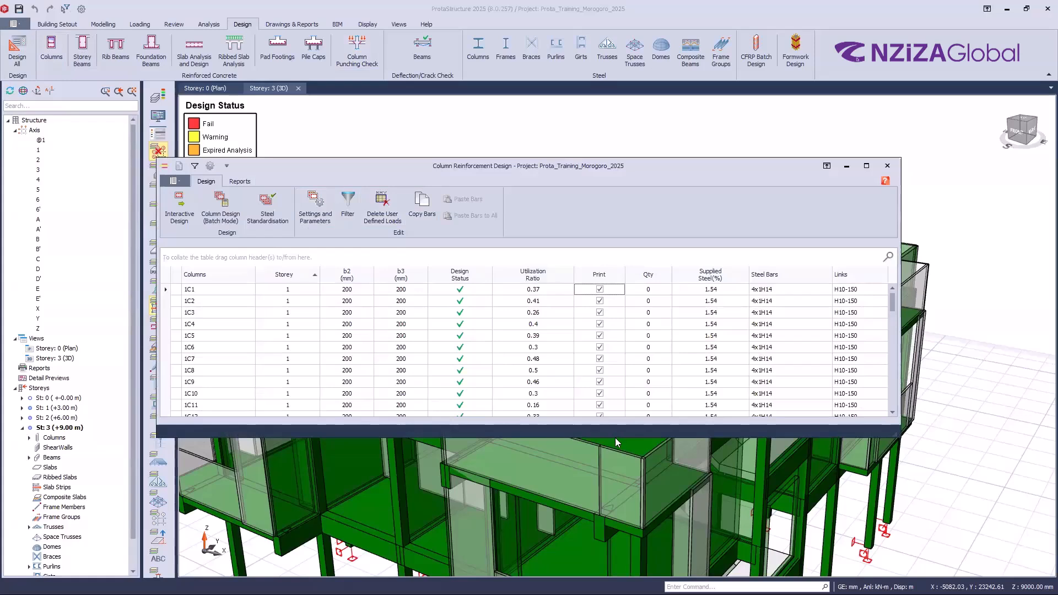
drag(611, 437, 611, 545)
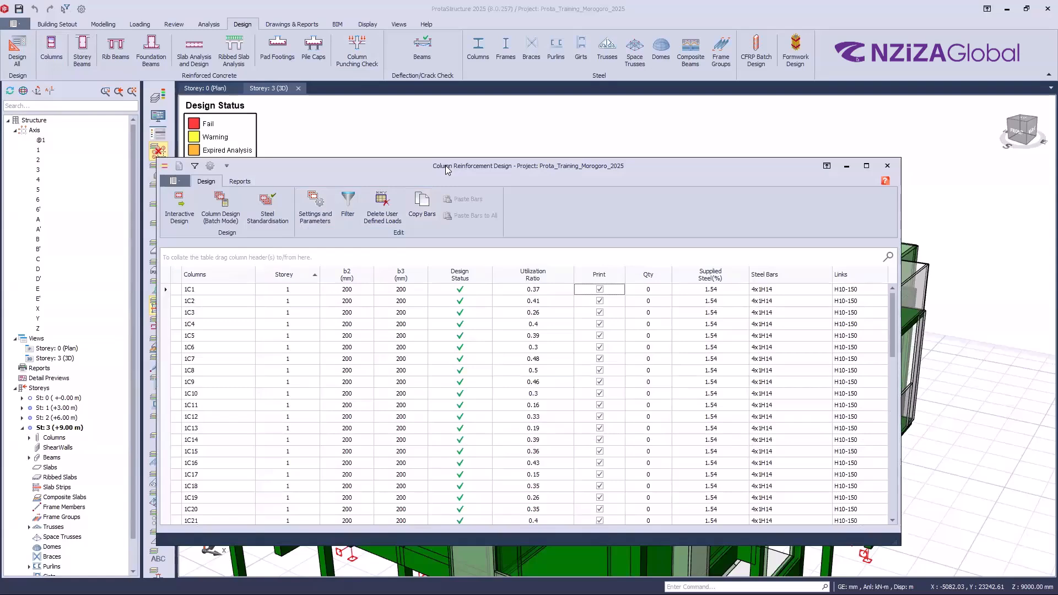
drag(411, 160, 470, 111)
Filter the column list to Storey 1 (+3.00 m) and enlarge the window to view all its columns
click(411, 161)
click(412, 161)
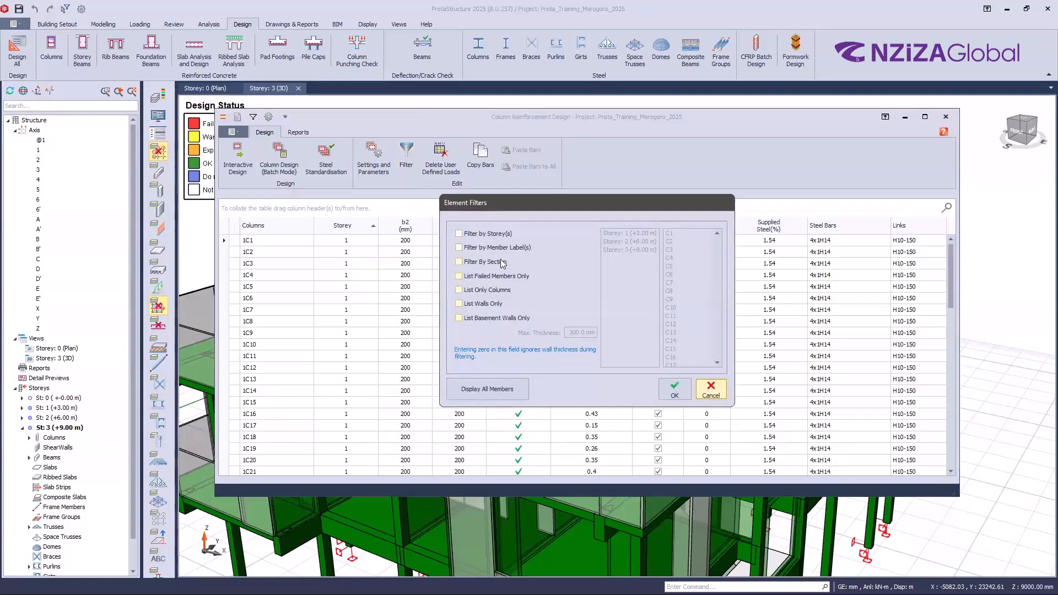
click(481, 234)
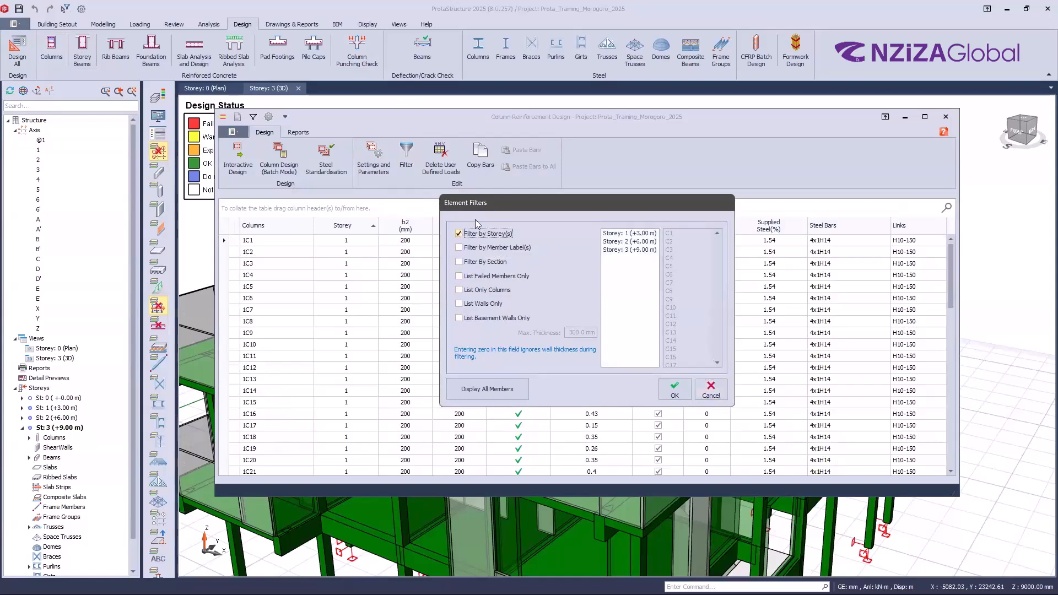
click(634, 236)
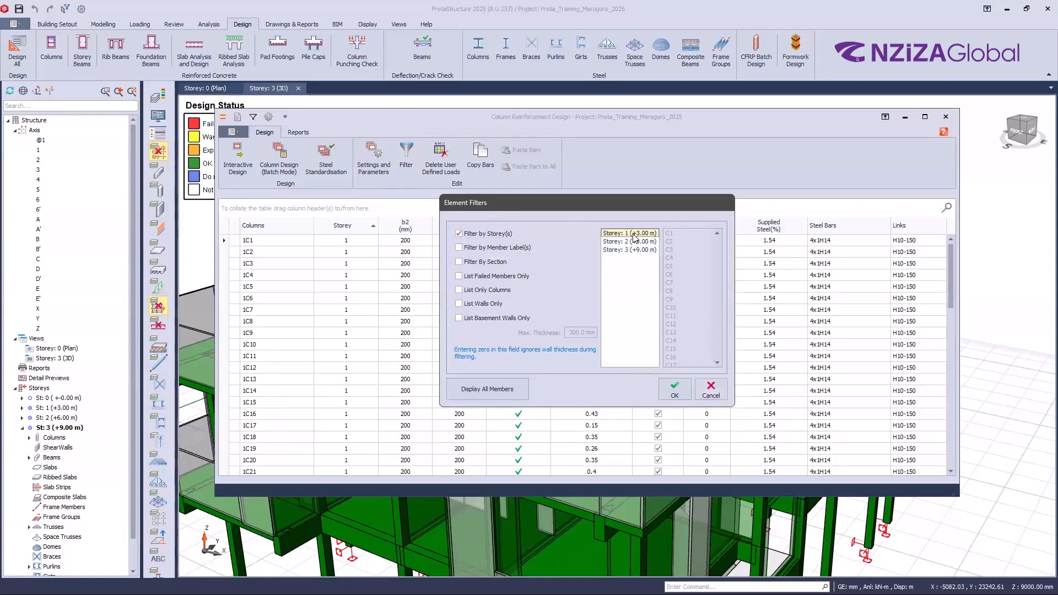
click(674, 389)
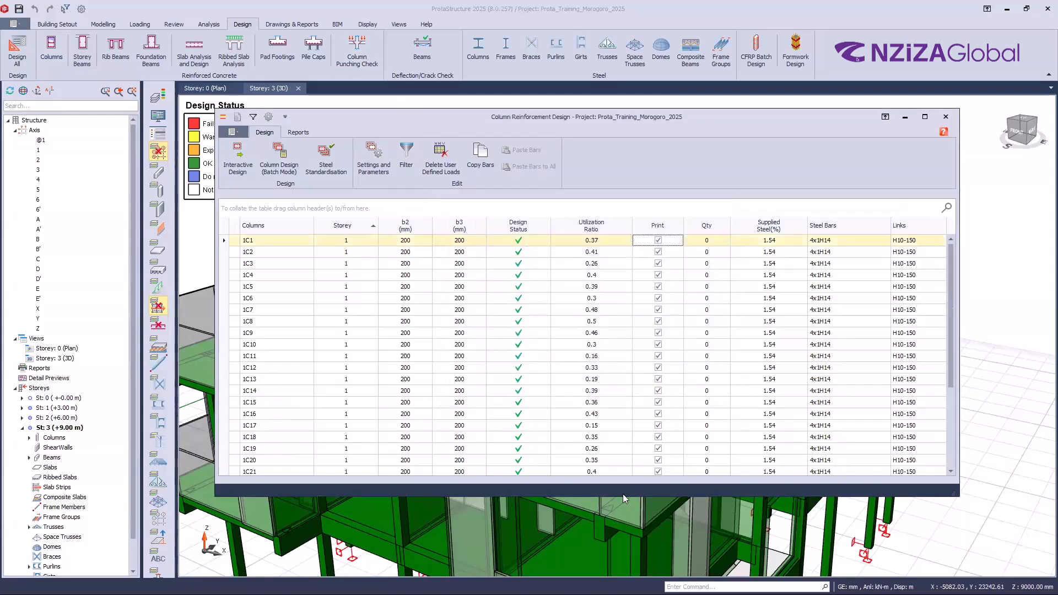
drag(620, 496, 620, 562)
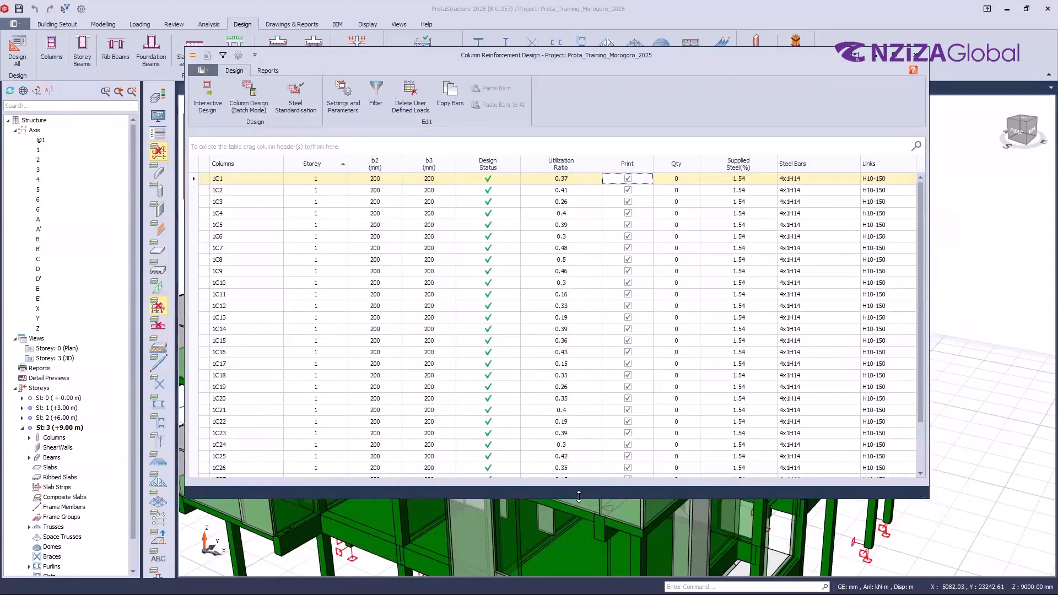
drag(579, 497, 579, 573)
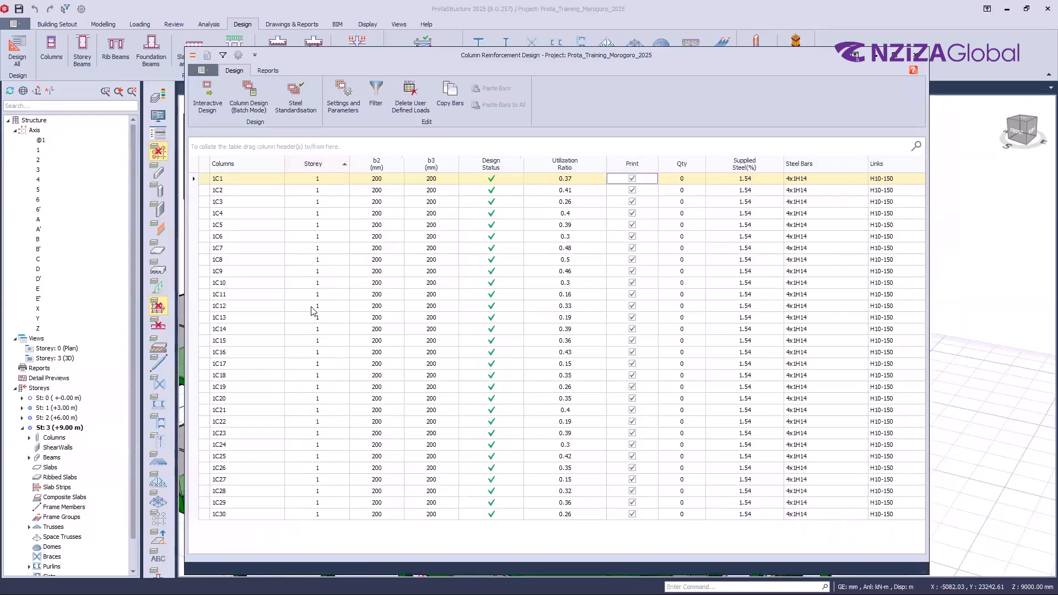
Change the column storey filter to Storey 2 (+6.00 m) and apply it
click(377, 94)
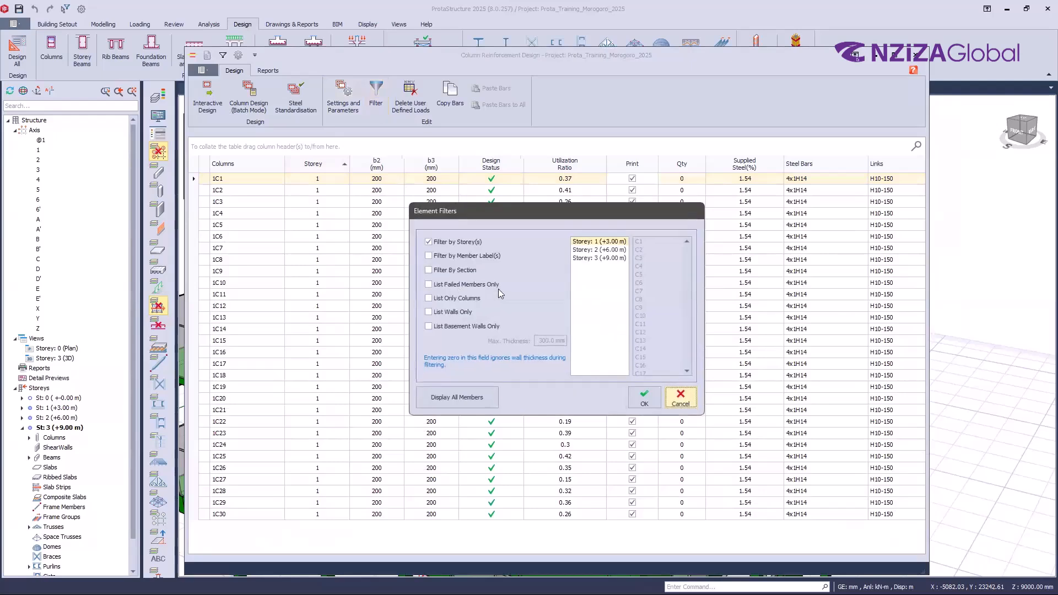
click(594, 250)
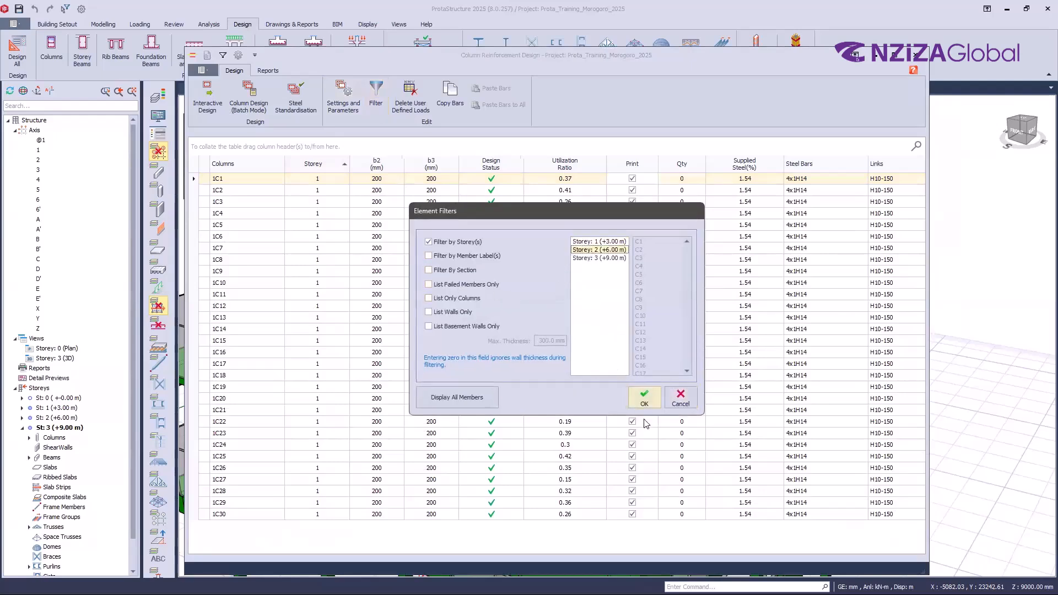
click(645, 398)
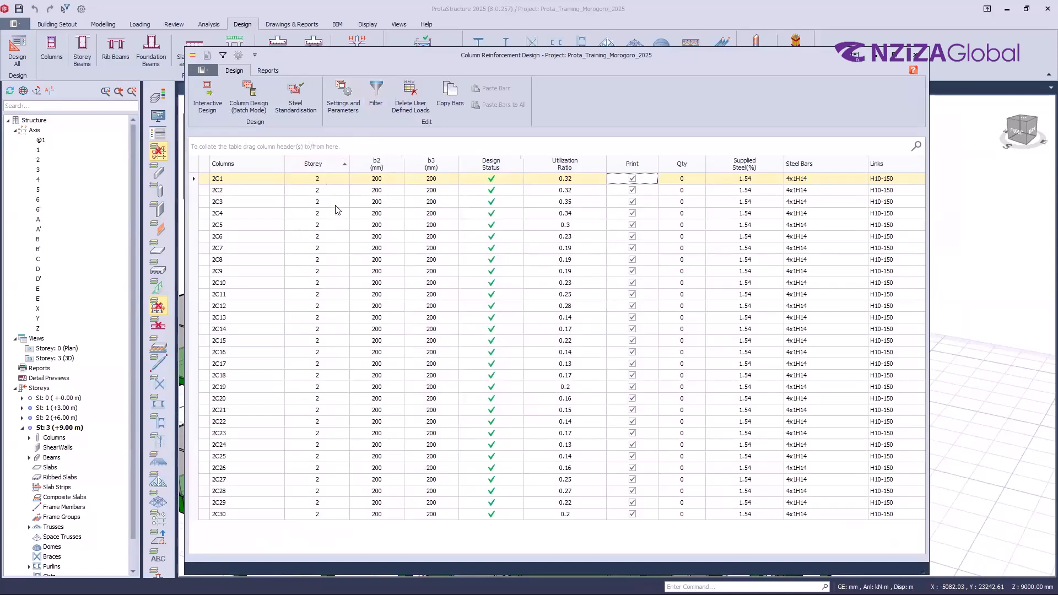
Change the column storey filter to Storey 3 (+9.00 m) and apply it
click(378, 108)
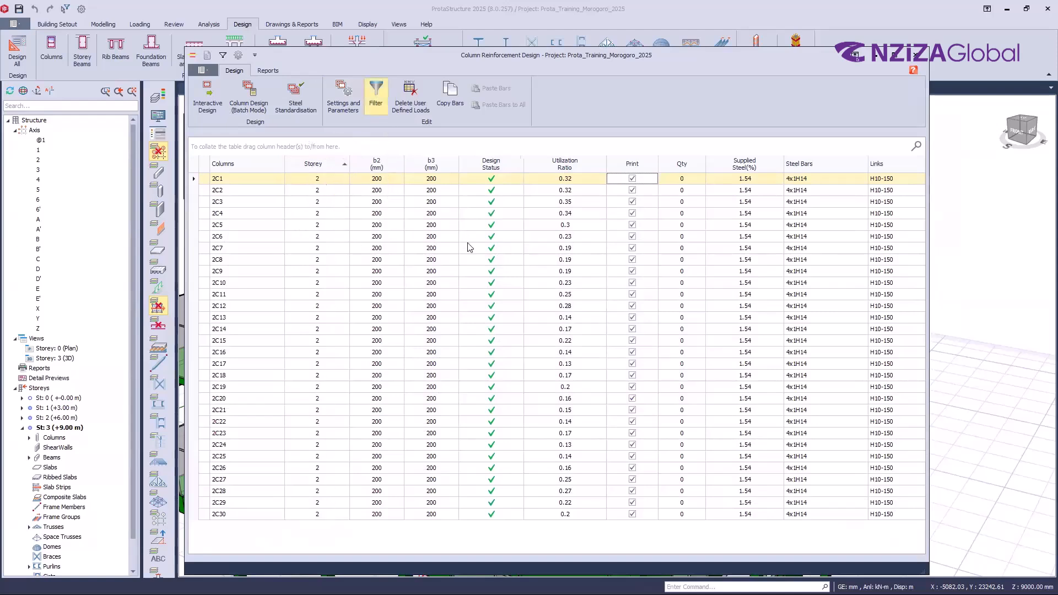
click(591, 259)
click(643, 395)
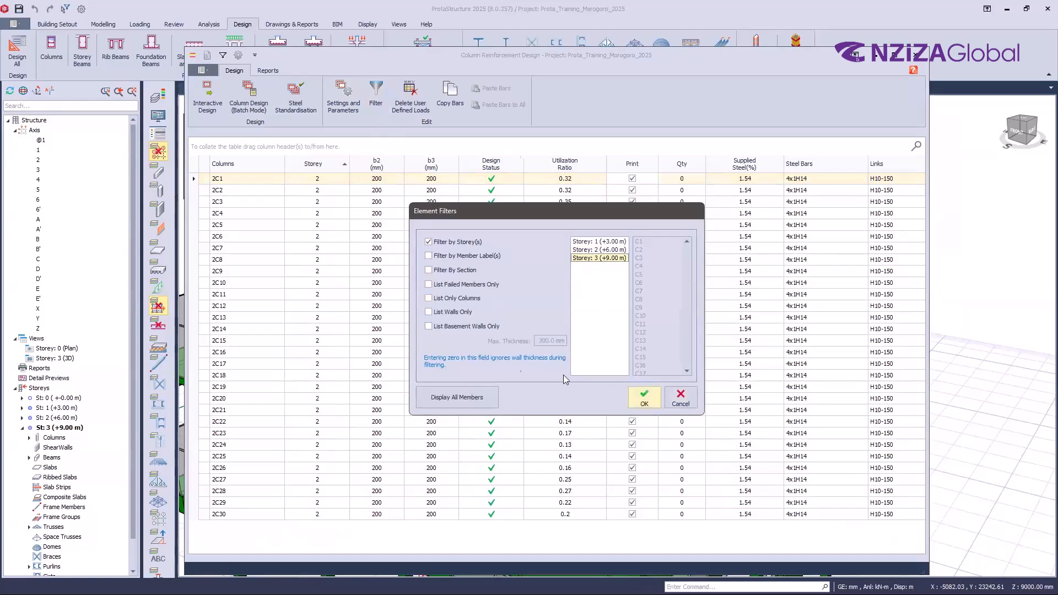
Replace the column storey filter with a member label filter for C1, and check the remaining filter options without changing them
click(374, 106)
click(429, 242)
click(433, 257)
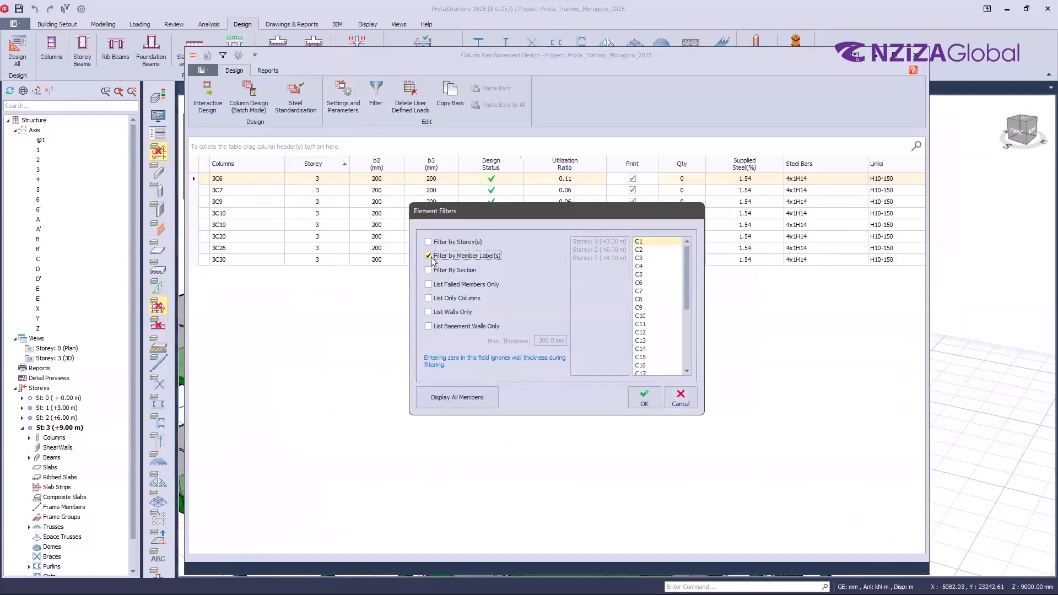
click(646, 399)
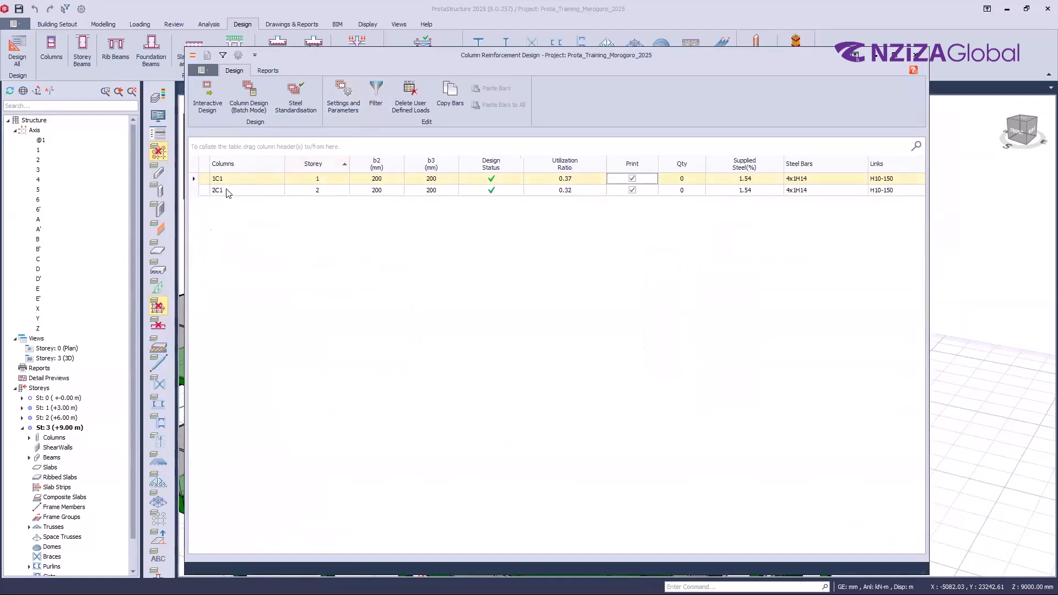
click(376, 96)
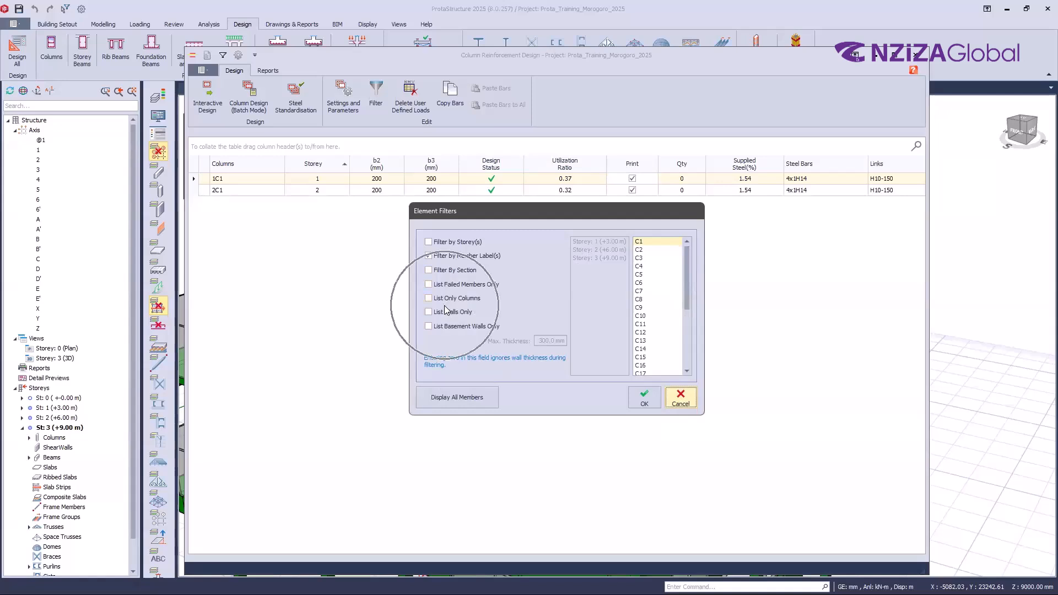
click(689, 402)
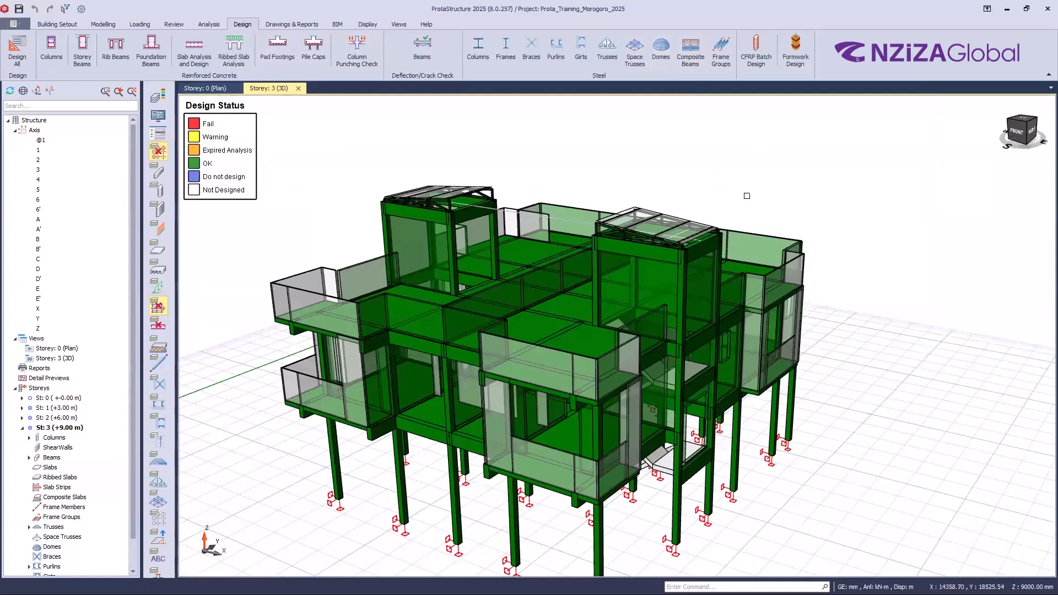
Examine the design status colours of the roof trusses, purlins and upper-storey members on both stair towers in the 3D model
middle_drag(590, 310, 658, 248)
scroll(658, 248, up, 5)
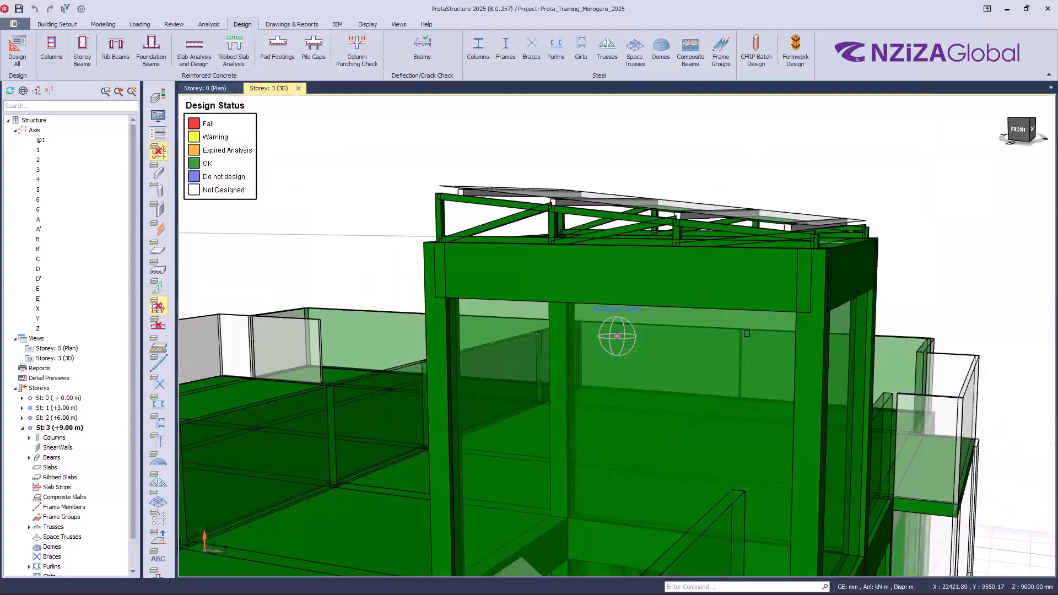
middle_drag(375, 391, 307, 373)
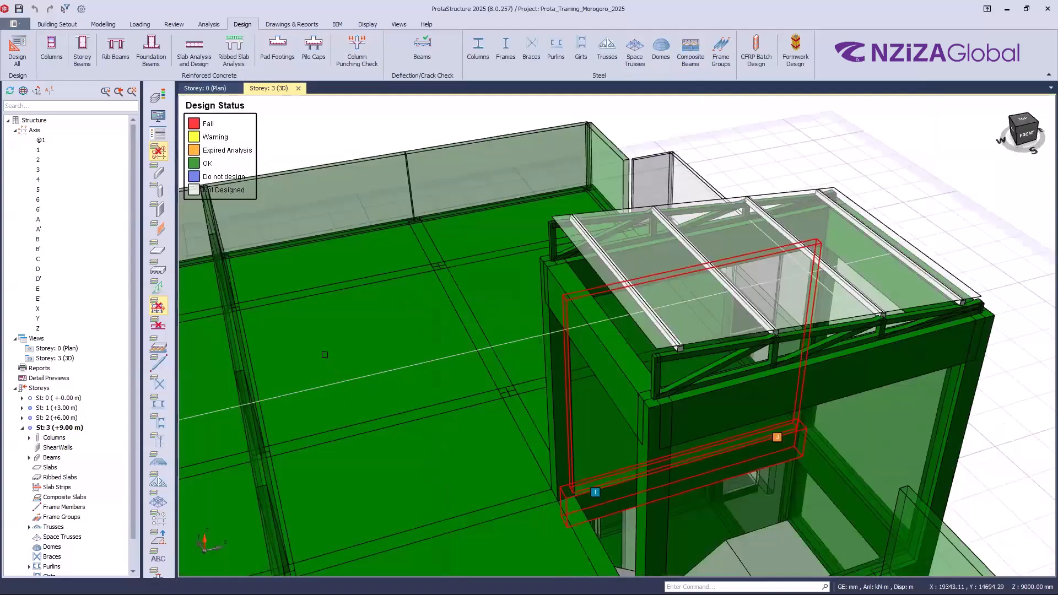
middle_drag(425, 267, 411, 408)
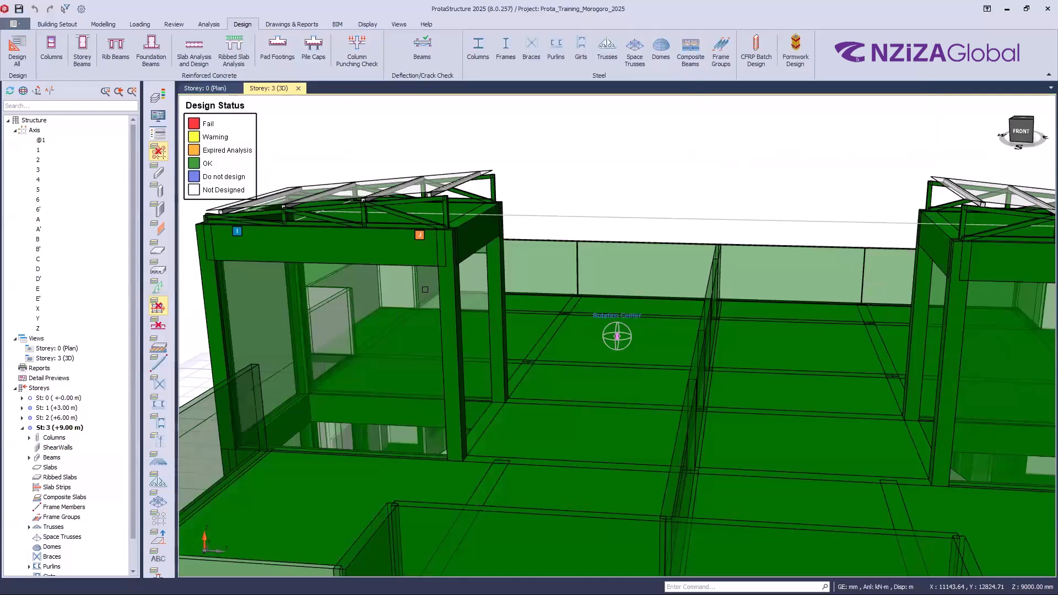
middle_drag(436, 320, 402, 322)
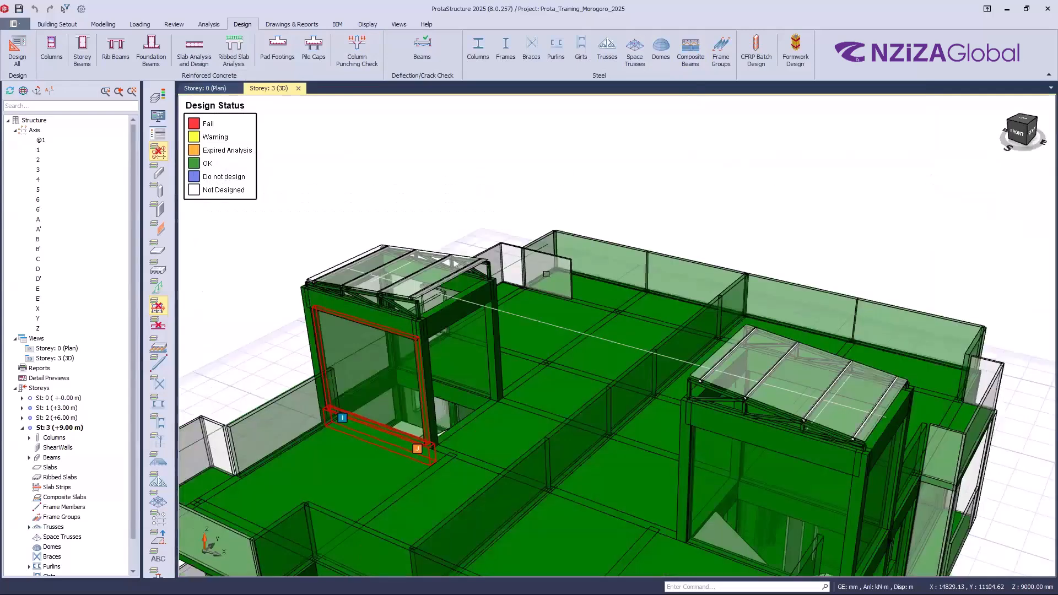
scroll(416, 295, up, 5)
middle_drag(792, 443, 792, 418)
scroll(642, 415, down, 5)
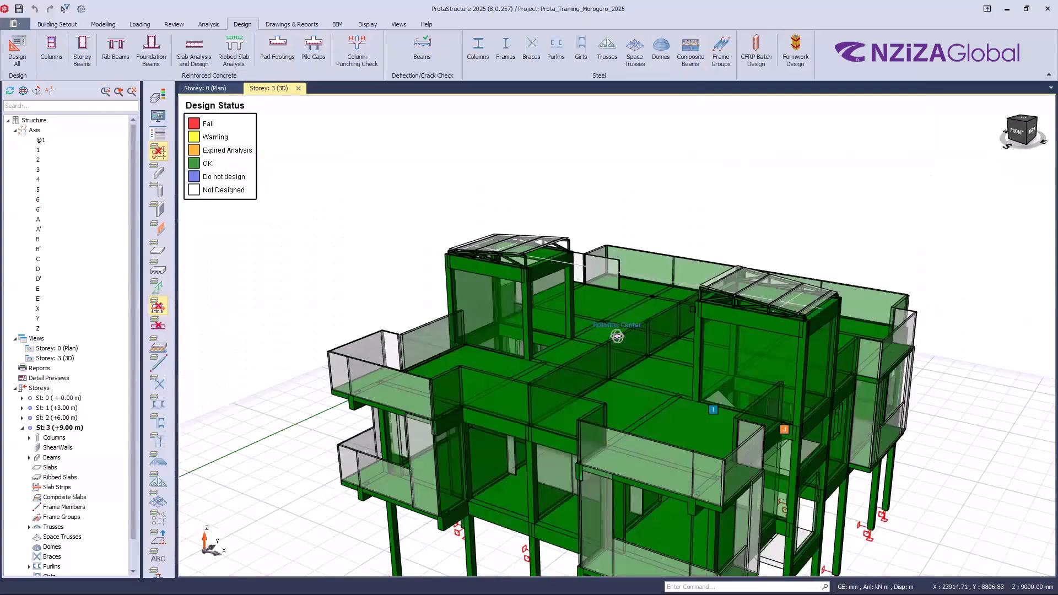
scroll(458, 102, up, 3)
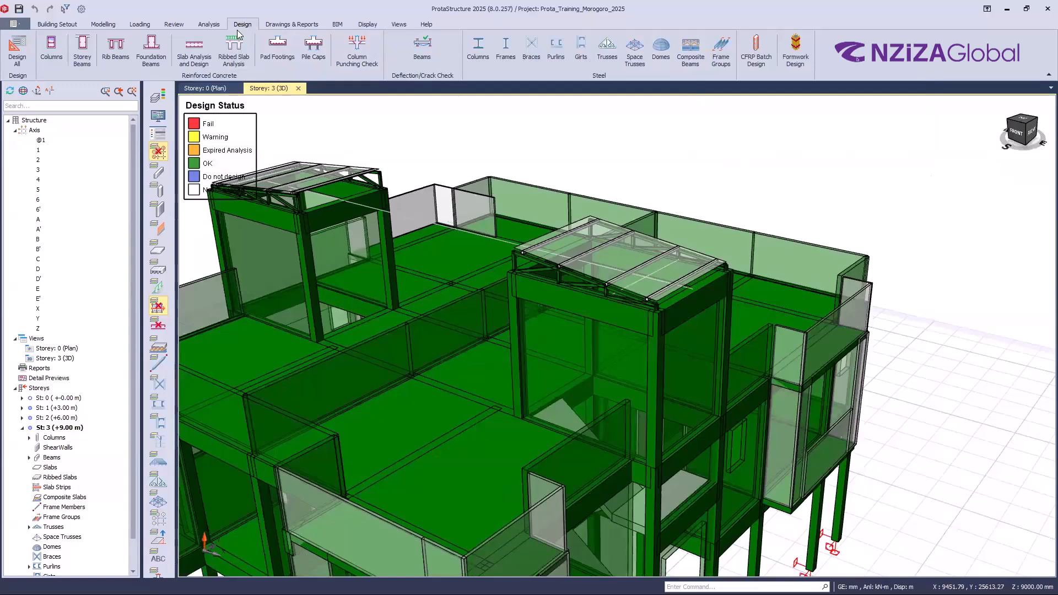
Check the steel girt design and steel purlin design tables for members and close them
click(581, 50)
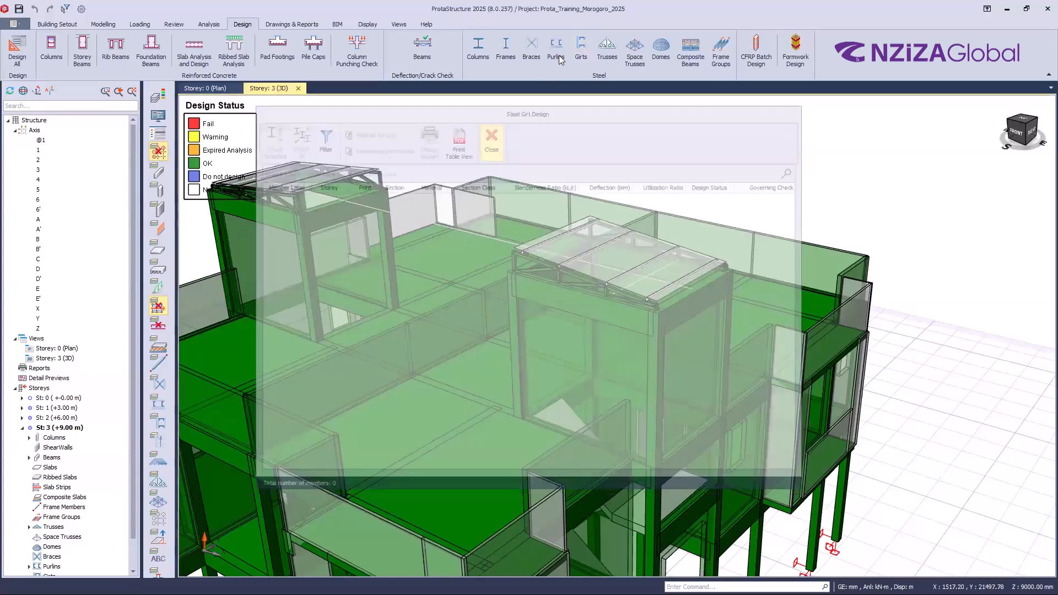
click(559, 56)
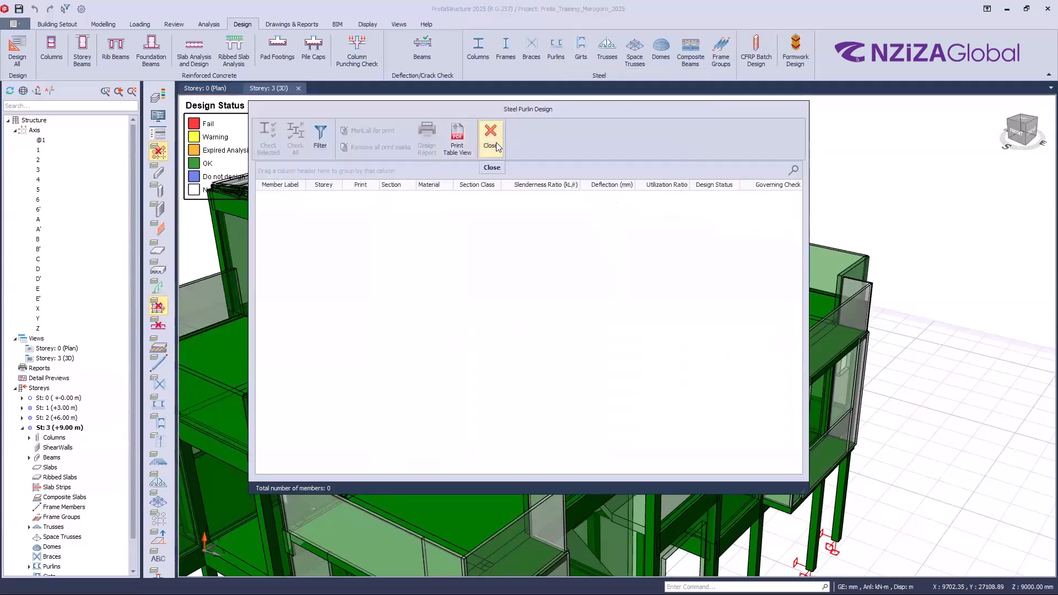
click(491, 138)
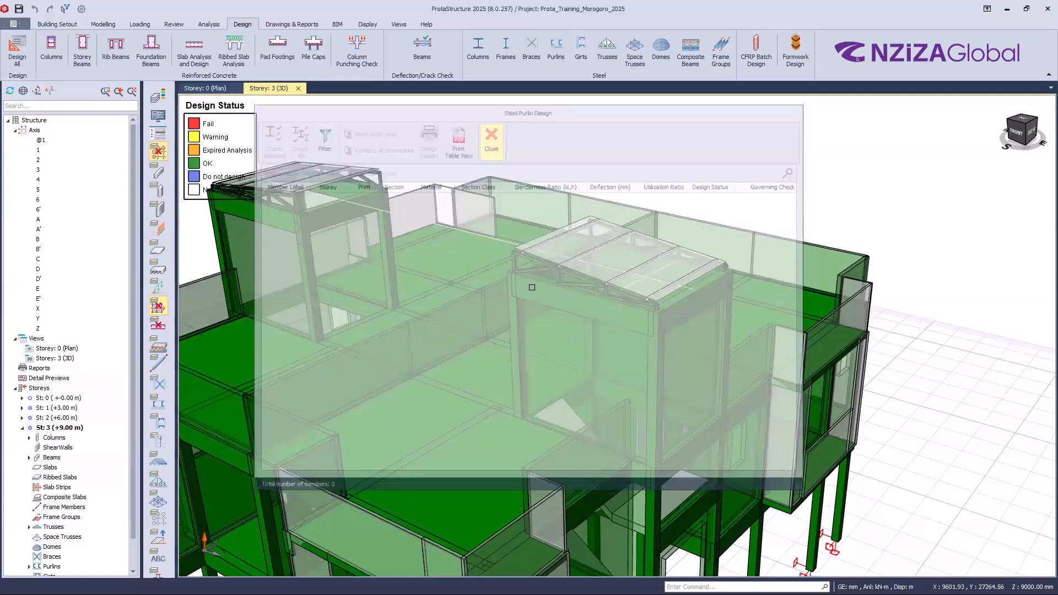
Inspect the roof purlins of one tower up close, select them in the 3D model and clear the selection
scroll(565, 308, up, 3)
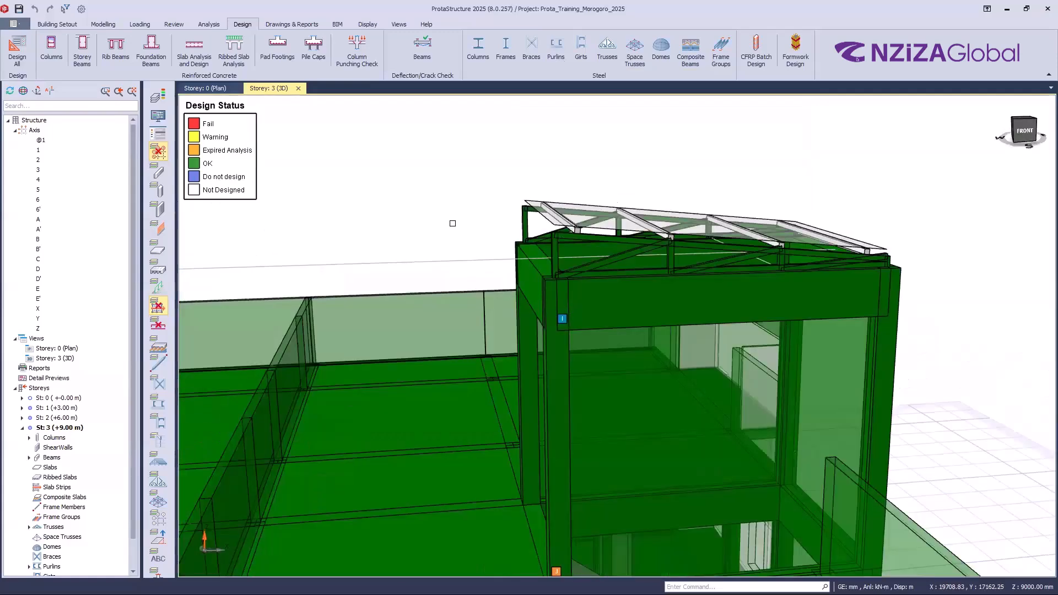
middle_drag(305, 329, 404, 283)
scroll(495, 126, down, 3)
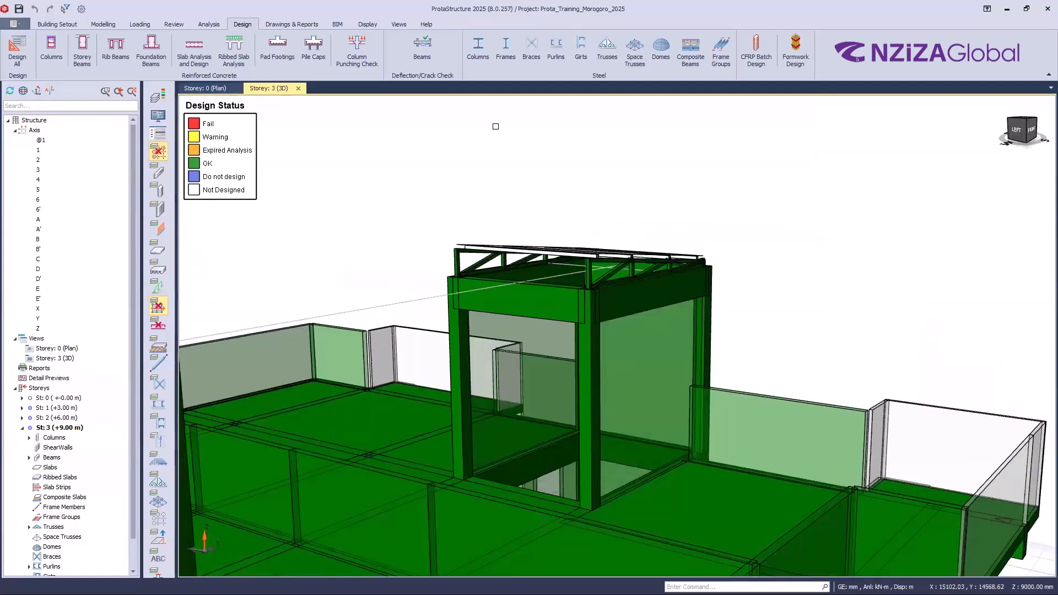
scroll(513, 246, up, 4)
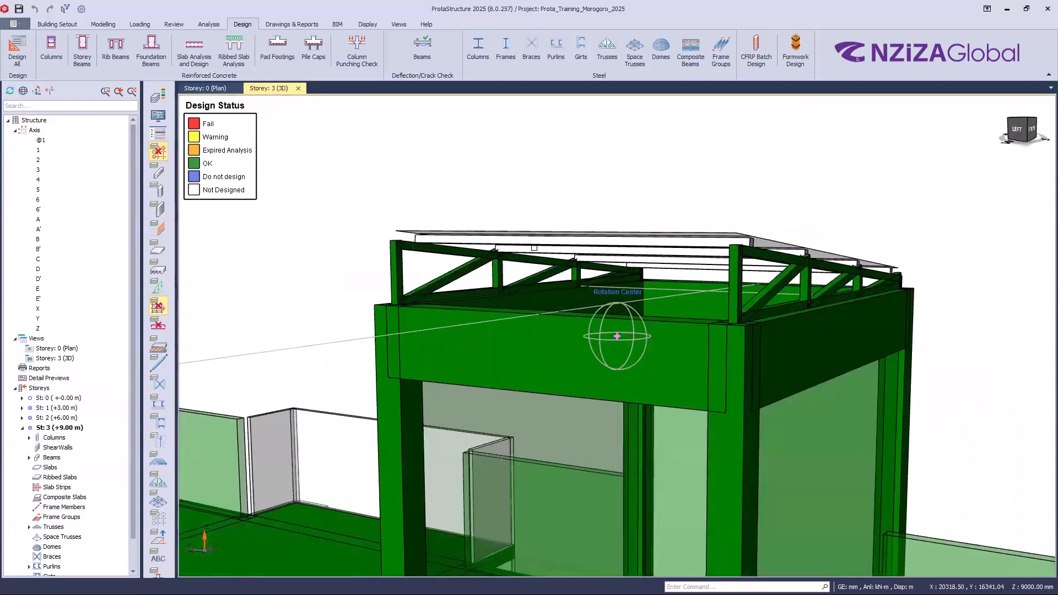
click(532, 242)
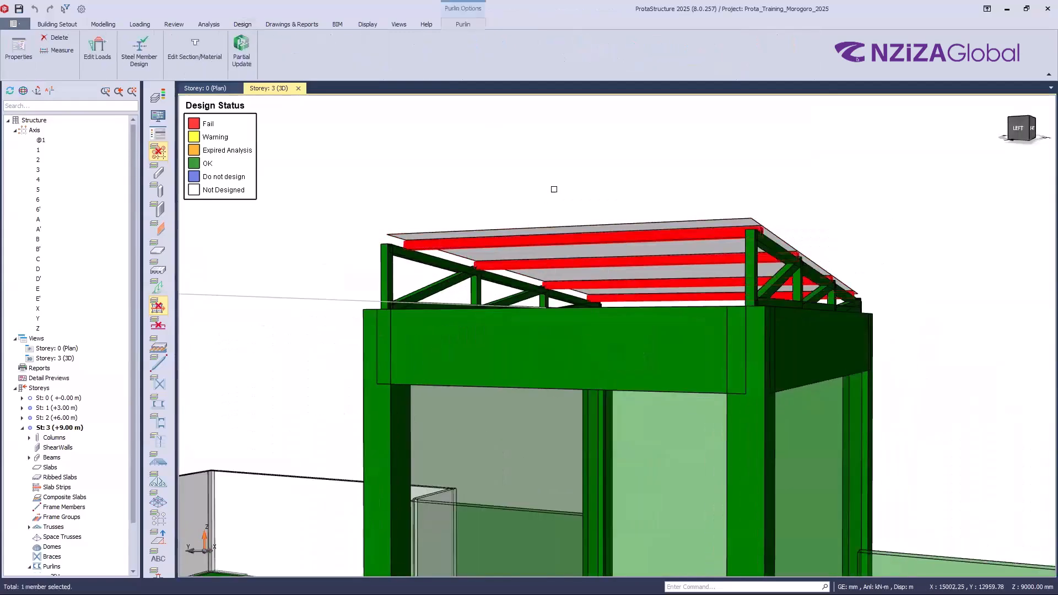
click(509, 184)
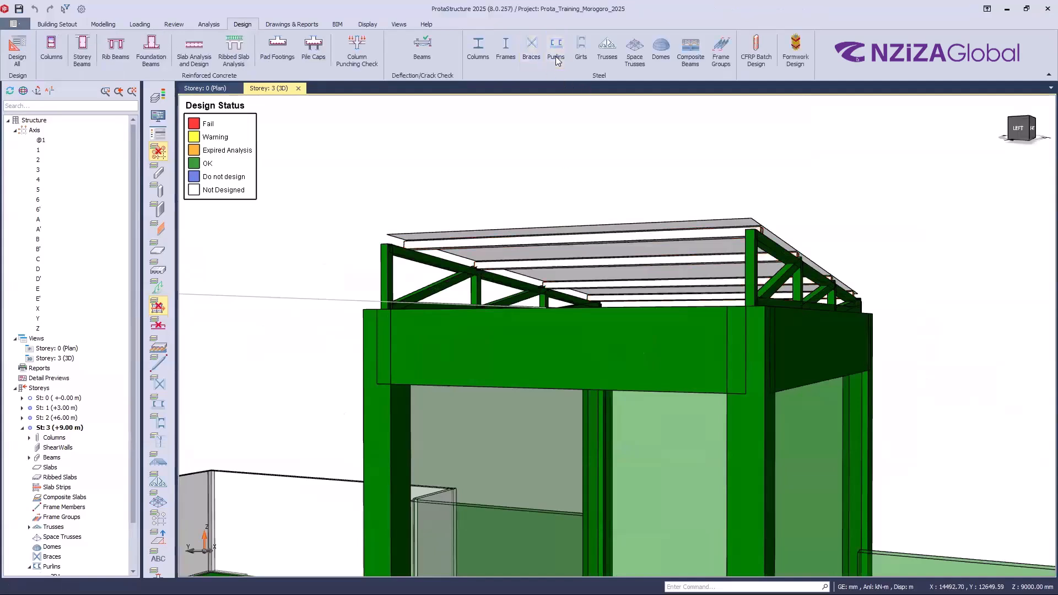
Open the steel purlin design table, view its element filter options without applying any, and close the table
click(557, 59)
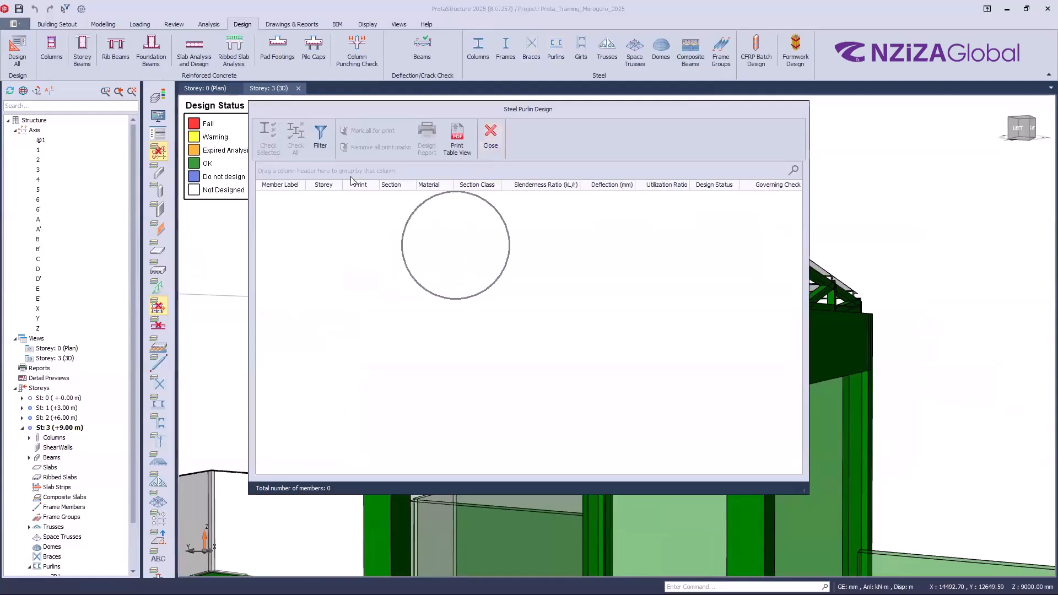
click(319, 138)
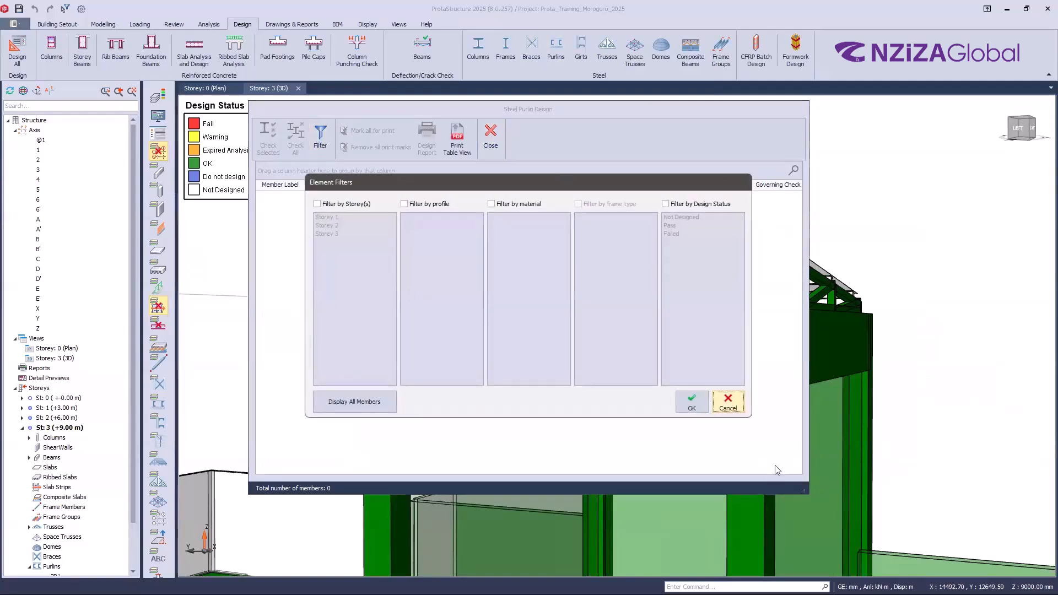
key(Escape)
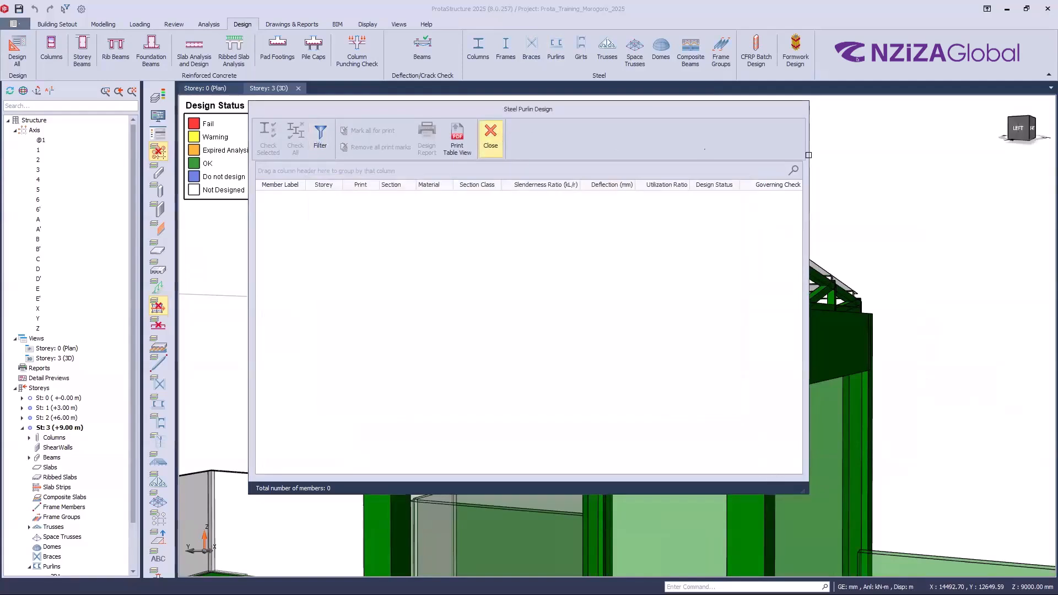
click(490, 138)
Examine the undesigned roof purlins from several angles, and recheck the steel purlin design table before closing it
scroll(510, 218, up, 3)
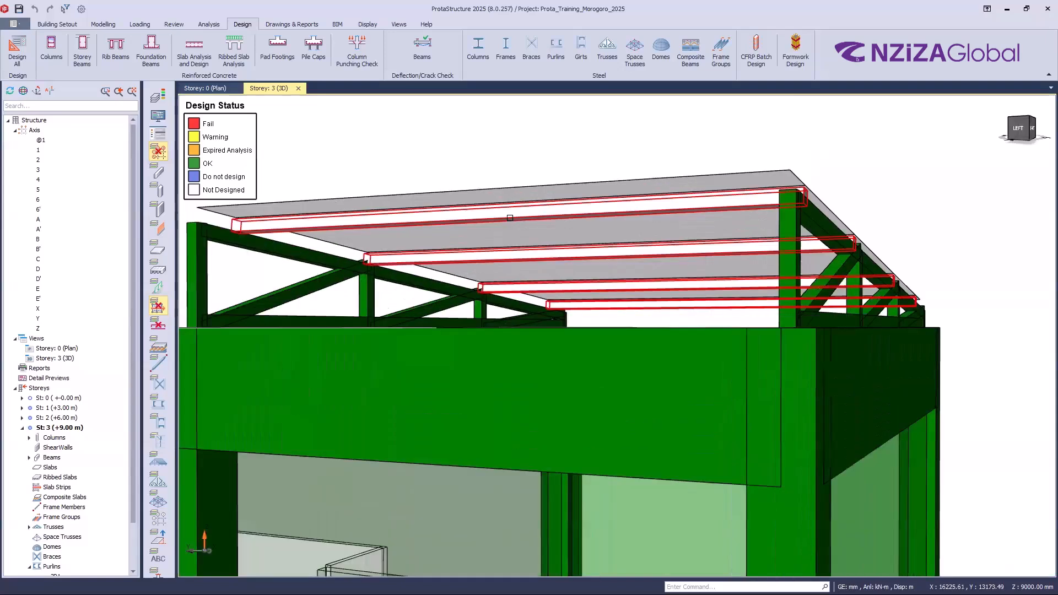
mouse_move(510, 218)
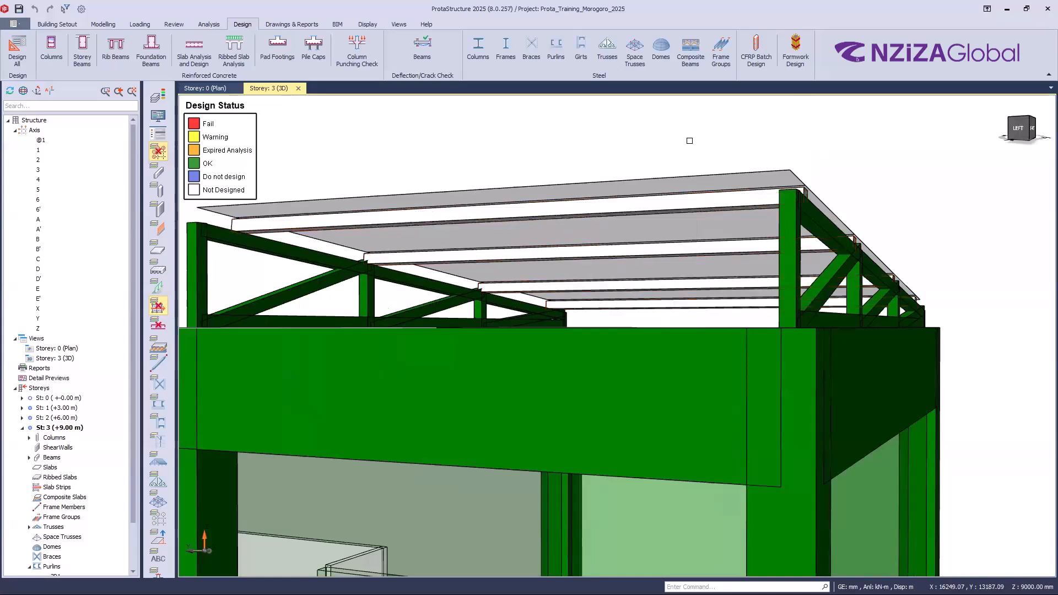
scroll(799, 327, down, 2)
scroll(799, 375, down, 3)
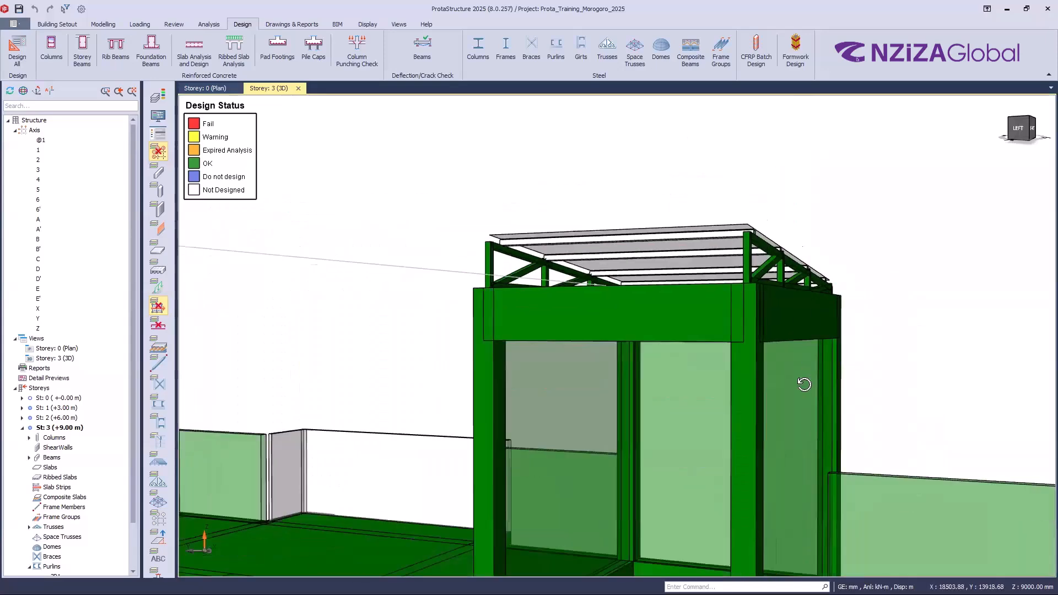
middle_drag(757, 147, 728, 203)
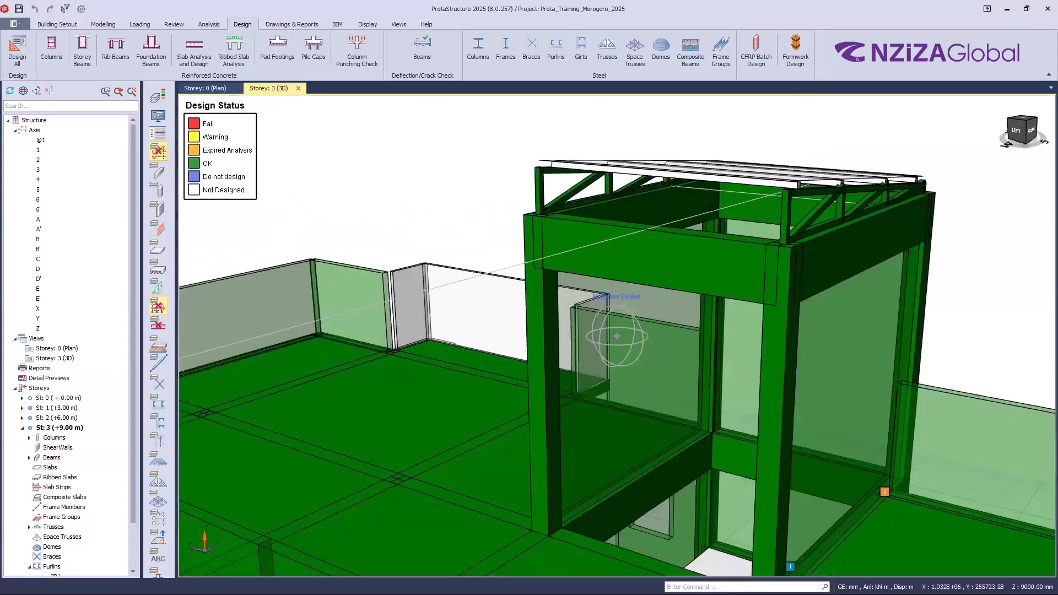
middle_drag(656, 220, 634, 220)
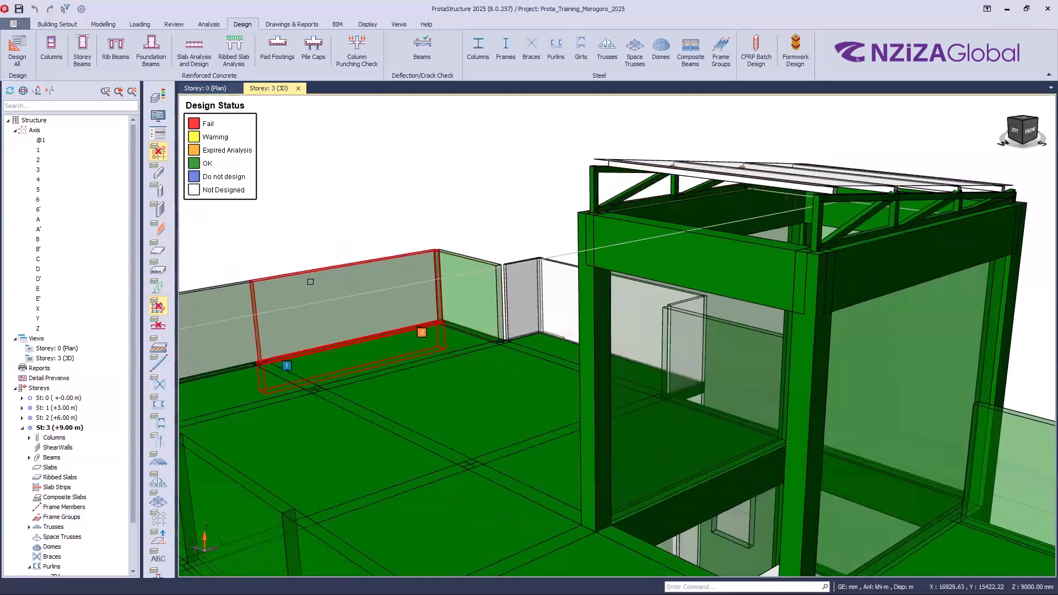
scroll(281, 320, down, 1)
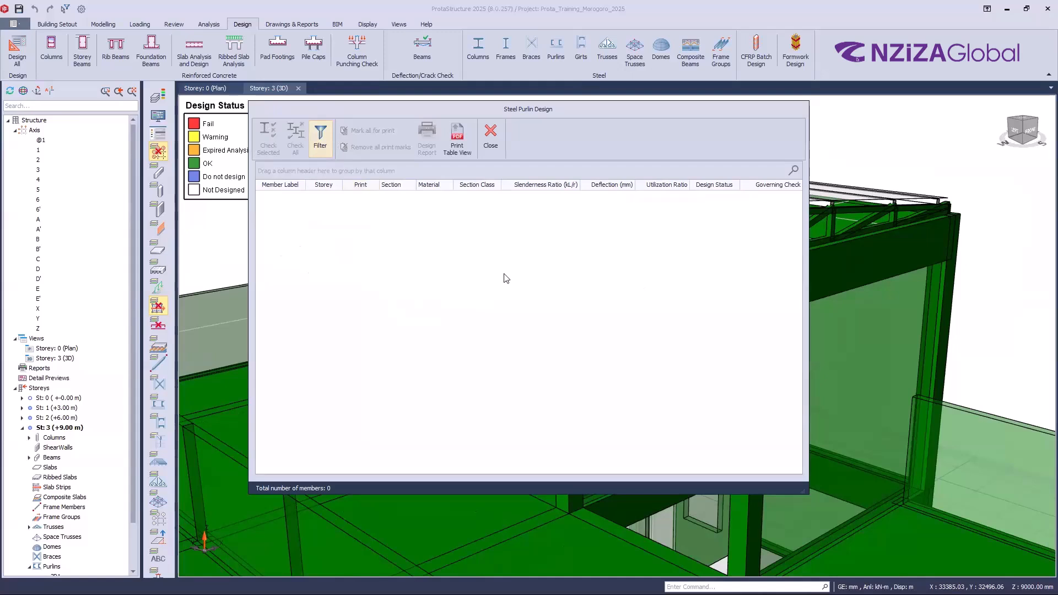
click(495, 144)
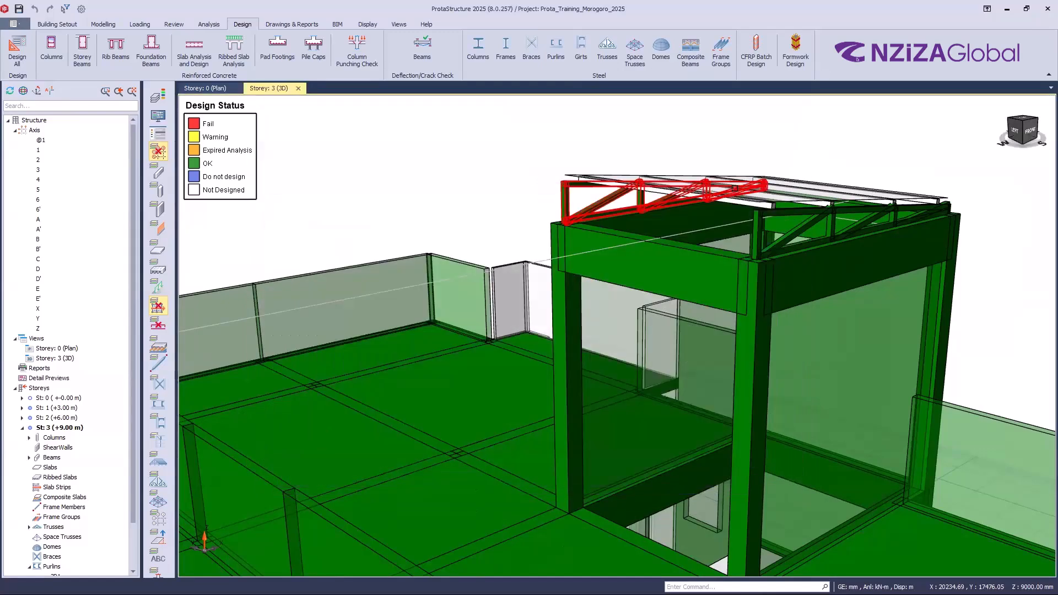
Examine the design status colours of the whole building in 3D, from the roof down to the column supports
key(Escape)
scroll(882, 239, down, 4)
middle_drag(749, 324, 748, 292)
middle_drag(764, 394, 799, 529)
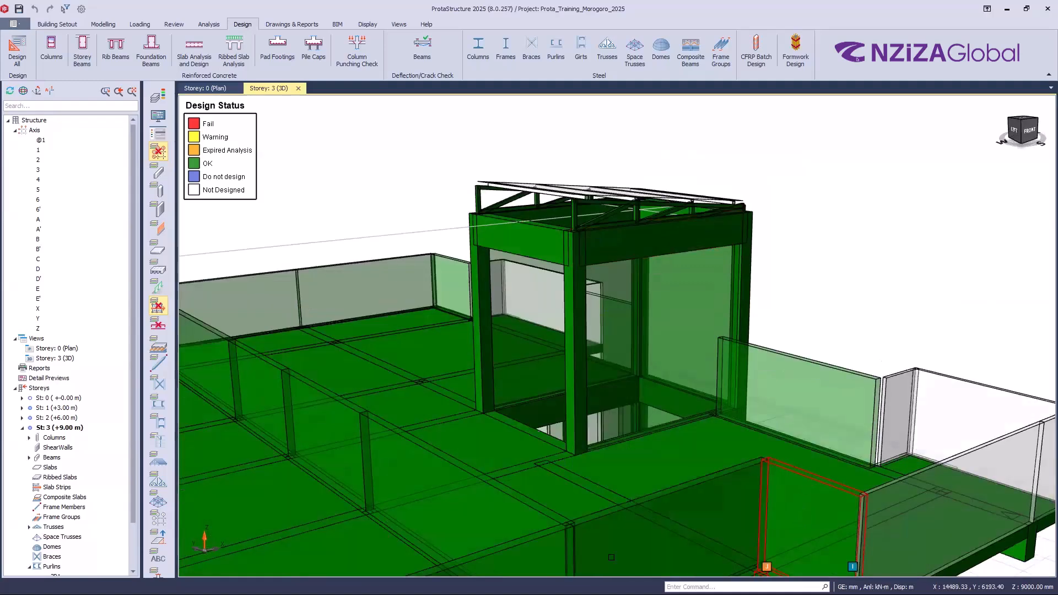
key(alt+Tab)
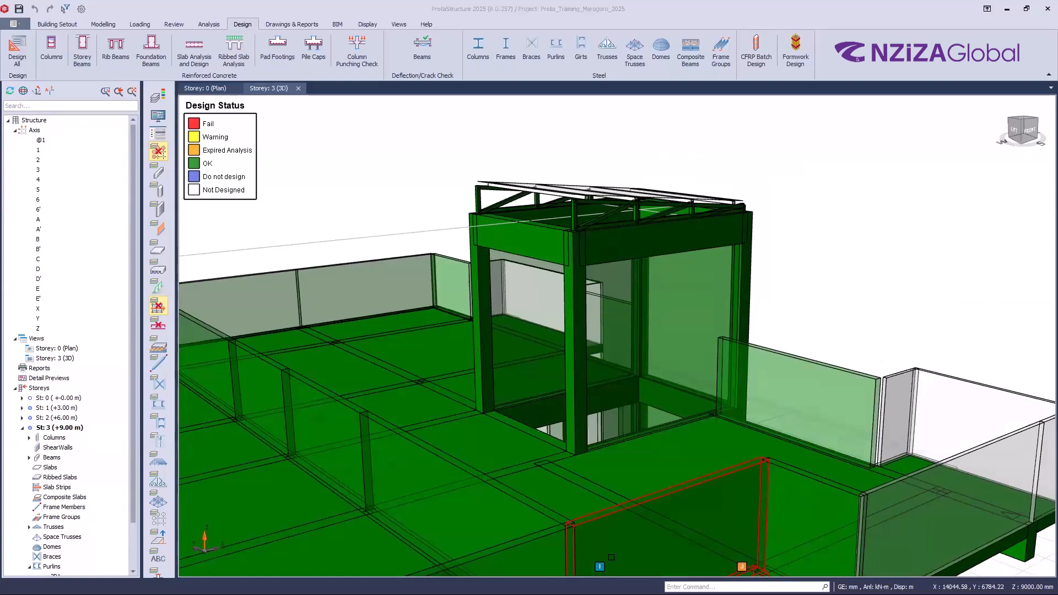
mouse_move(612, 557)
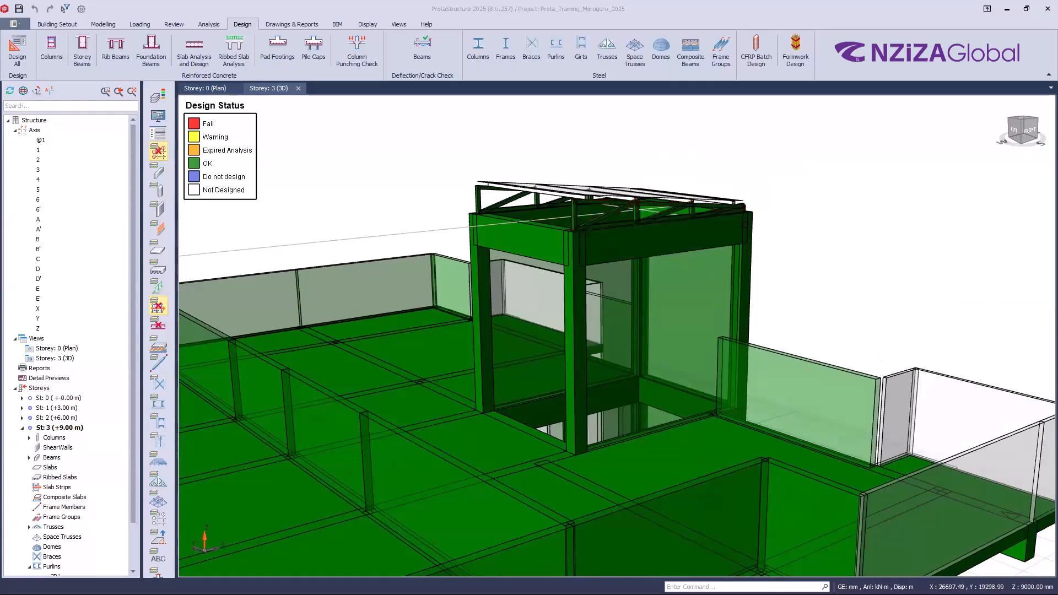
scroll(627, 257, down, 5)
middle_drag(545, 403, 508, 422)
mouse_move(868, 417)
middle_down()
mouse_move(812, 425)
mouse_move(597, 356)
middle_up()
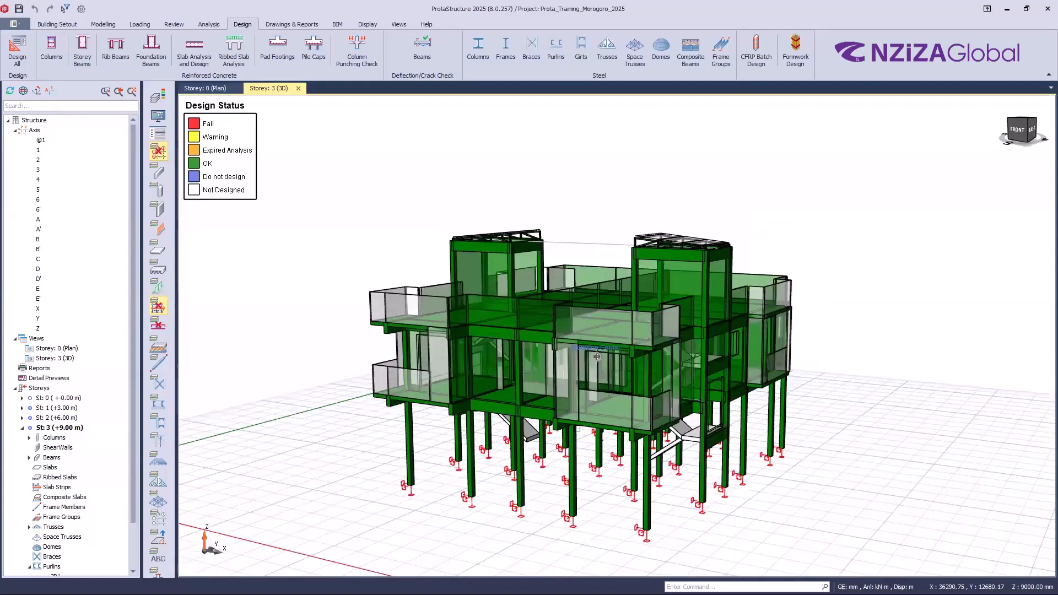
middle_drag(575, 428, 588, 413)
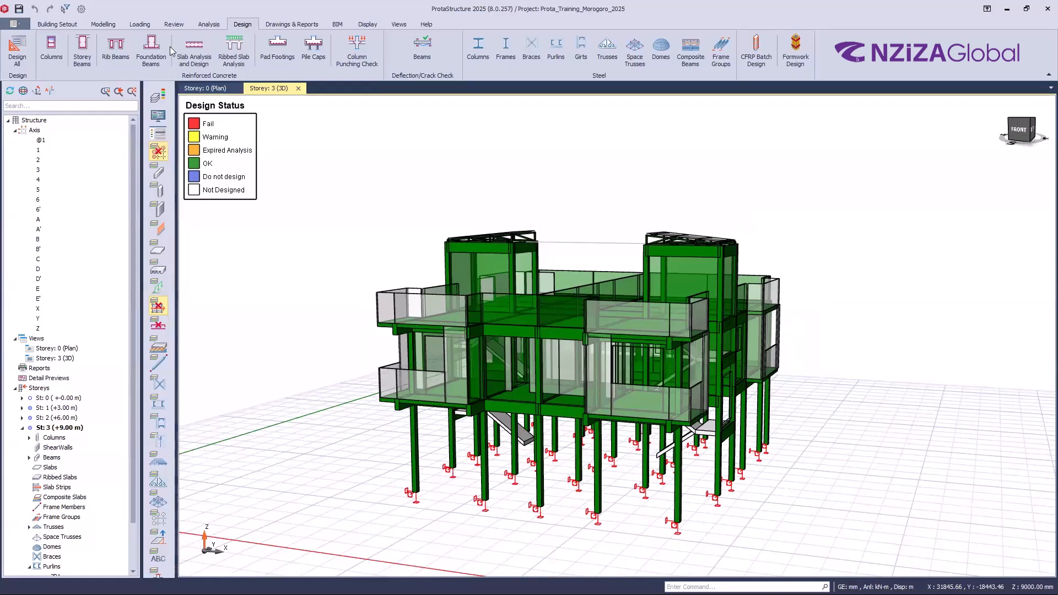
Open the steel truss design table to review the utilization ratios and design status of the roof trusses
click(171, 24)
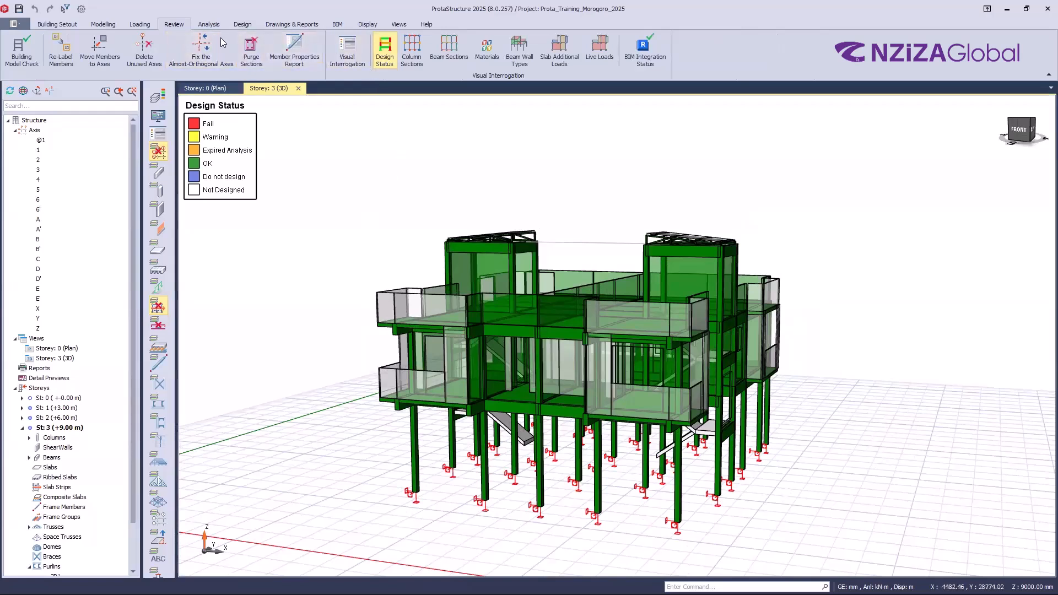
click(241, 24)
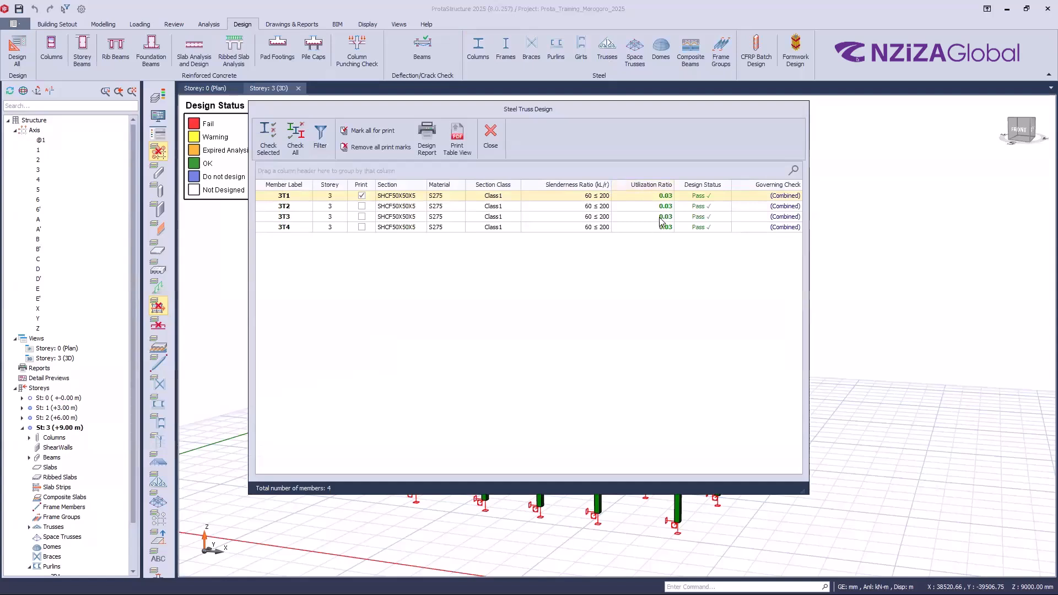
Generate the design report for steel truss 3T1 and export it as the PDF Prota_Training_Morogoro_2025-StTrussDes
click(430, 143)
click(429, 140)
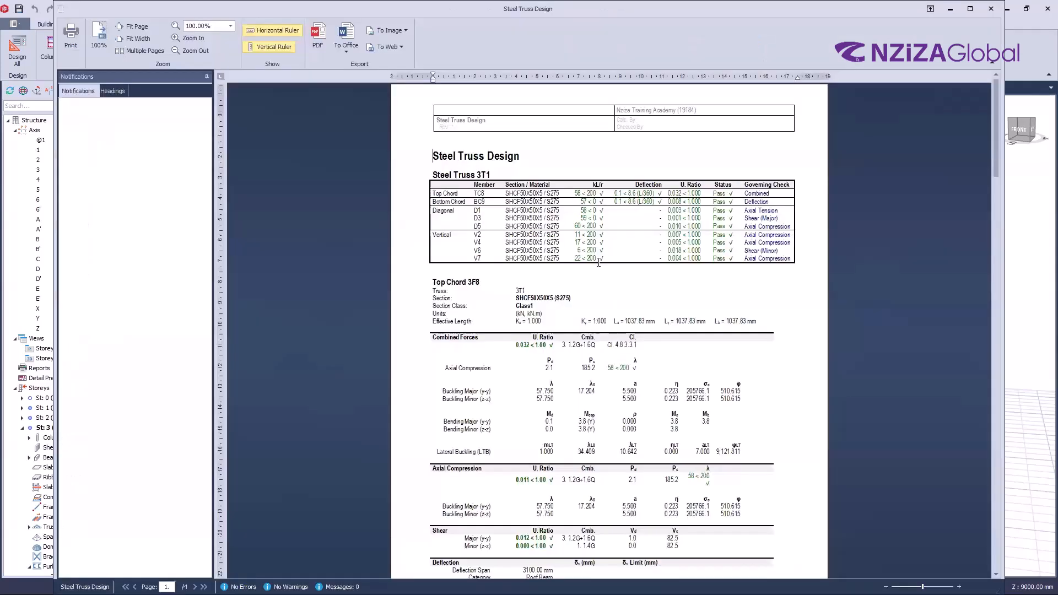
scroll(683, 273, down, 15)
scroll(606, 260, down, 15)
scroll(616, 256, up, 12)
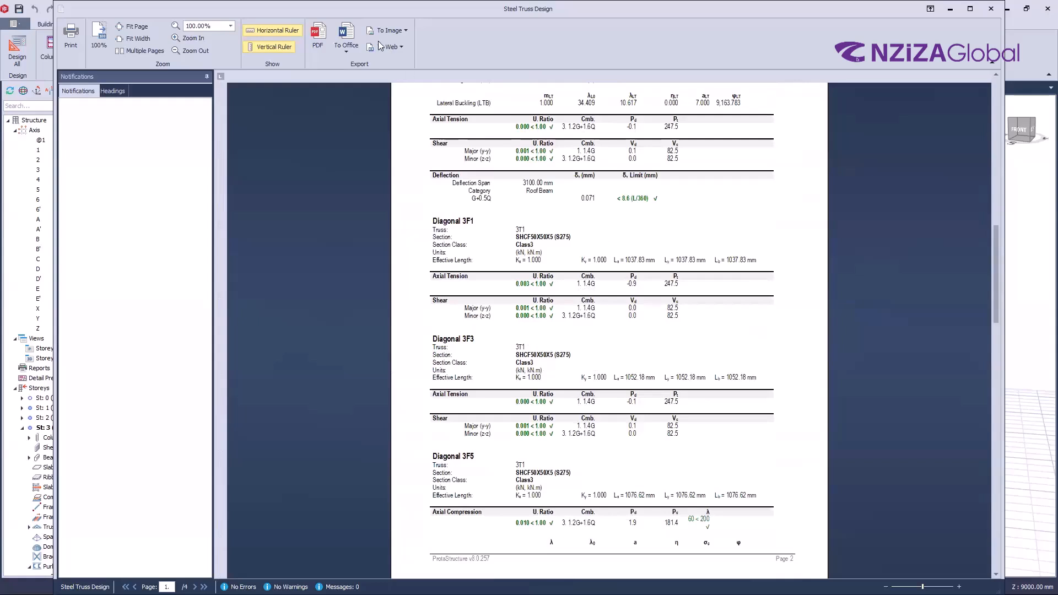
click(351, 45)
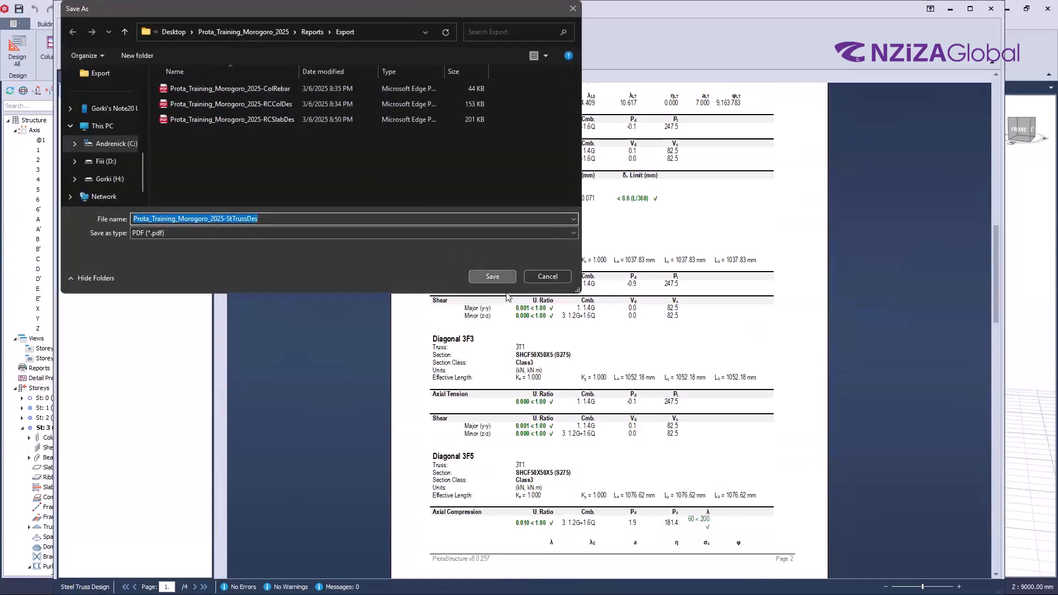
click(499, 279)
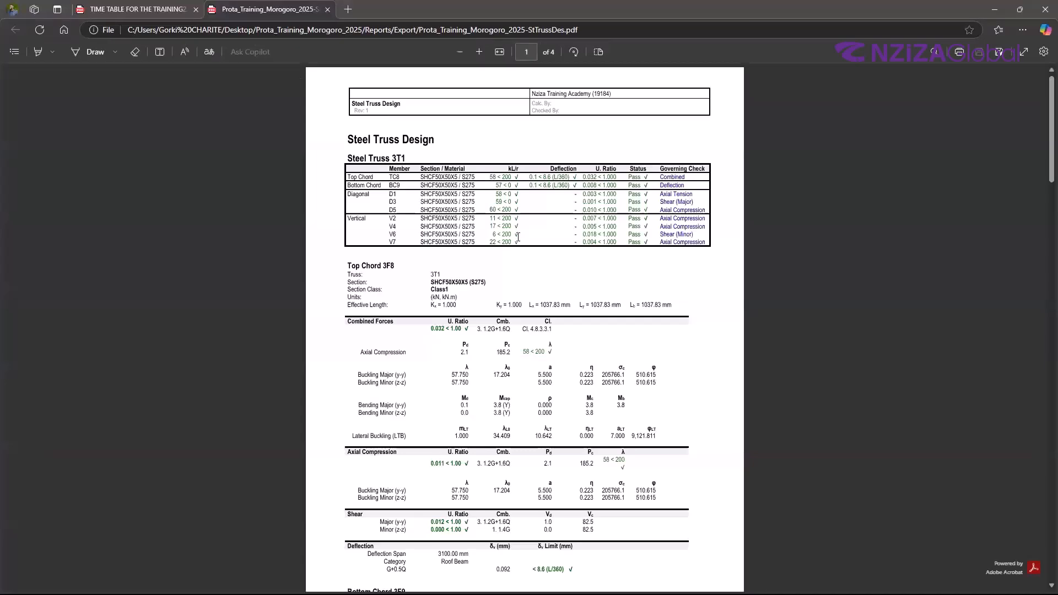
Examine the exported PDF's truss summary table and the chord, diagonal and vertical member checks across its pages
ctrl+scroll(517, 262, up, 4)
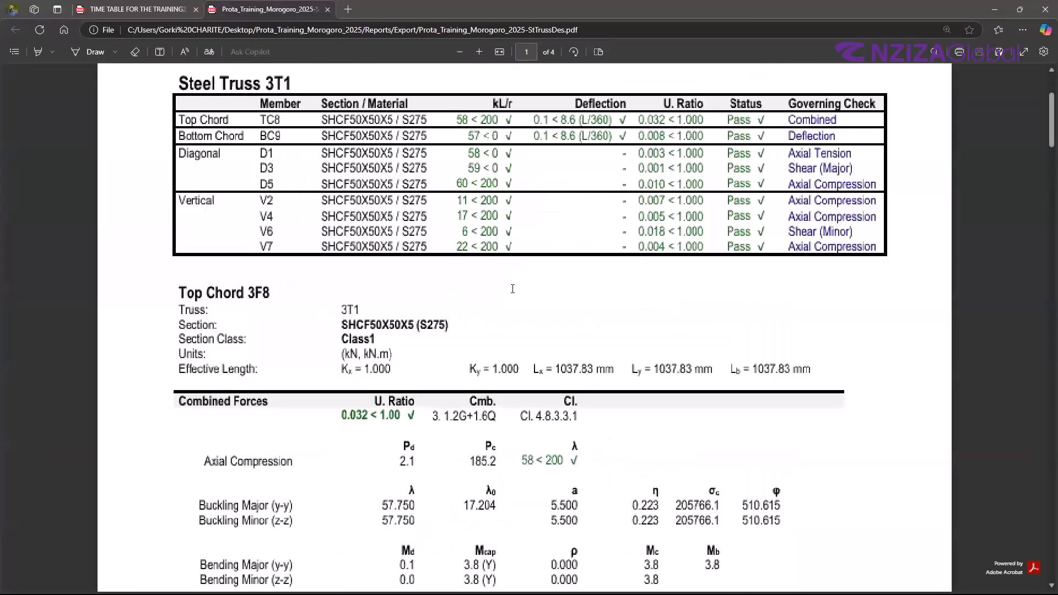
ctrl+scroll(512, 289, down, 4)
scroll(498, 336, down, 10)
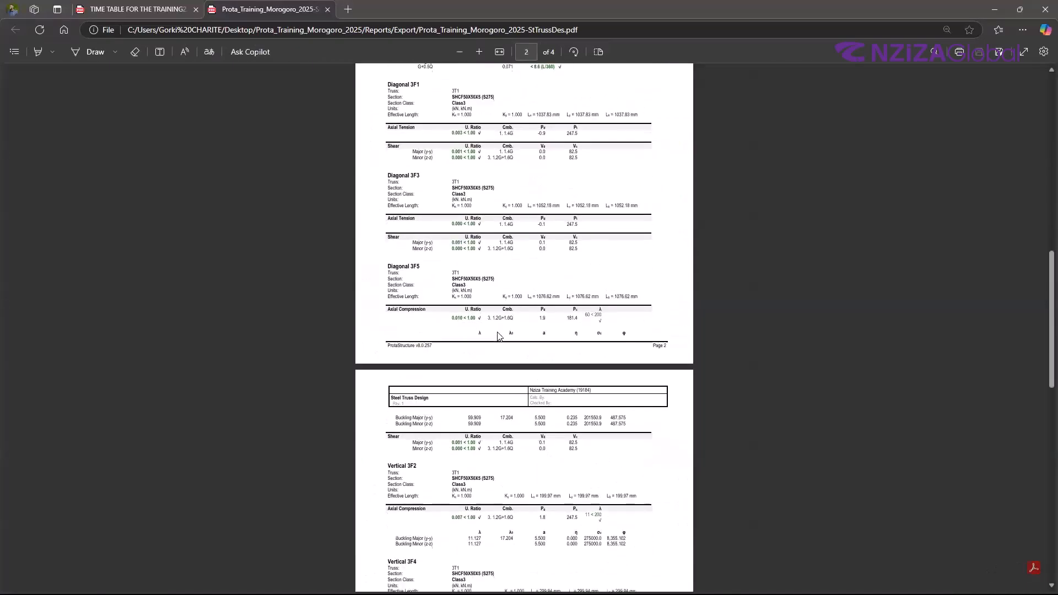
scroll(499, 337, down, 12)
scroll(499, 334, up, 20)
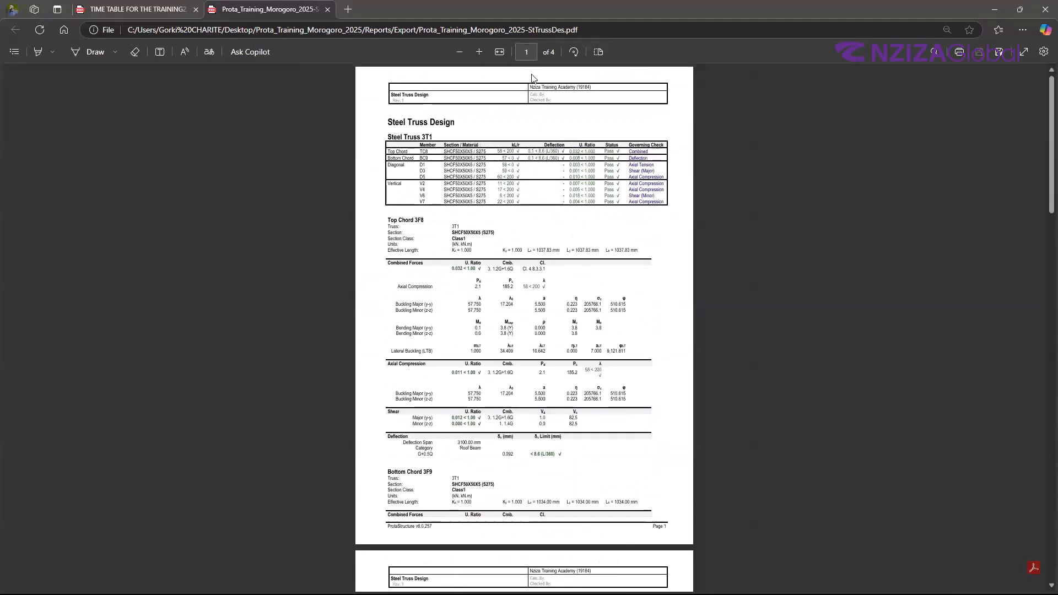
Examine the title block of the truss report, including its Calc. By and Checked By fields
ctrl+scroll(523, 95, up, 2)
ctrl+scroll(548, 166, up, 1)
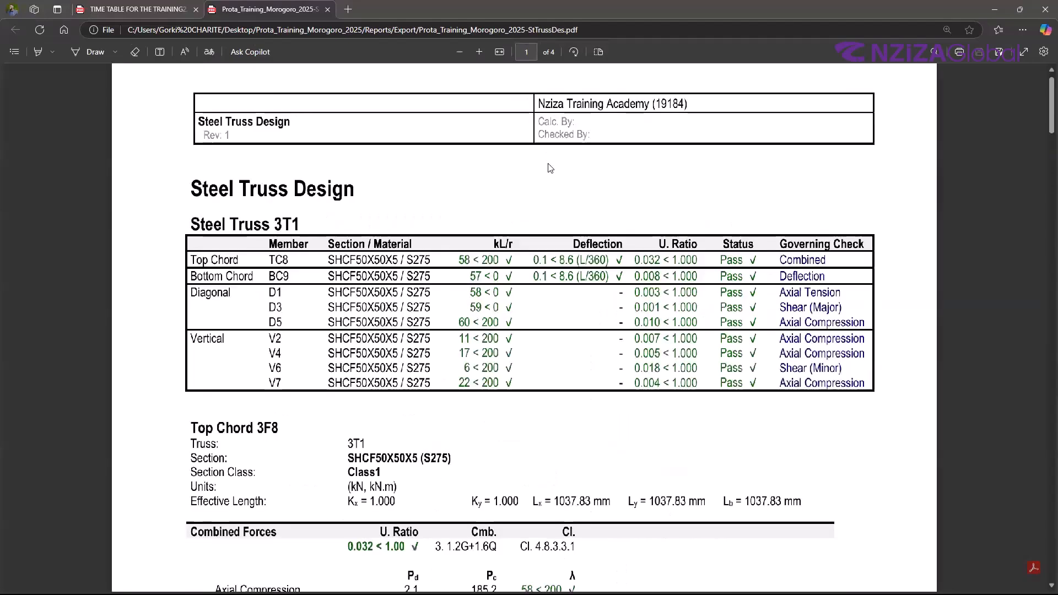
scroll(526, 224, up, 1)
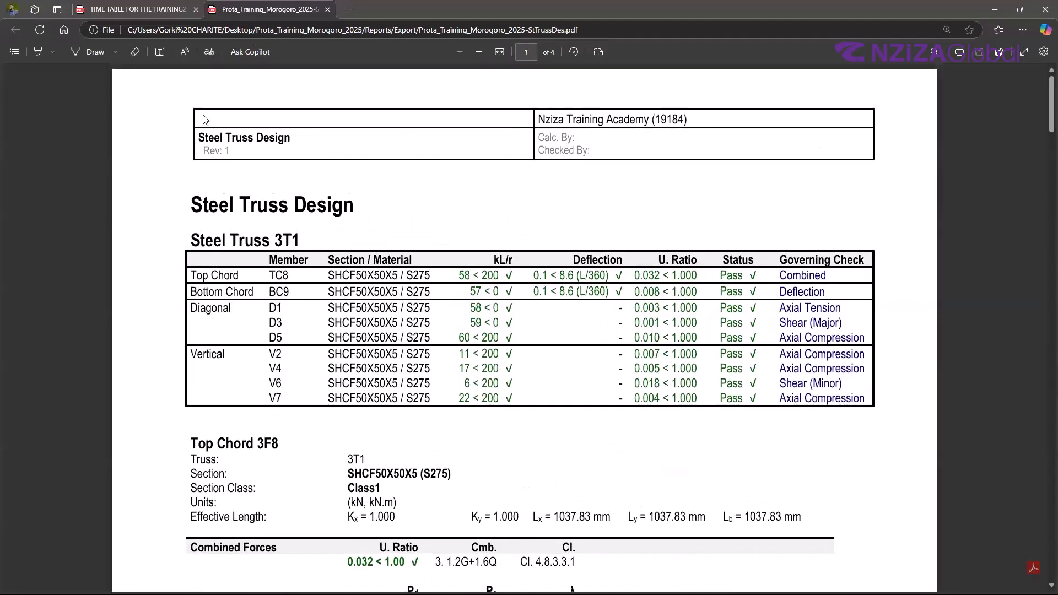
click(569, 124)
click(563, 115)
key(ctrl)
key(ctrl)
key(ctrl)
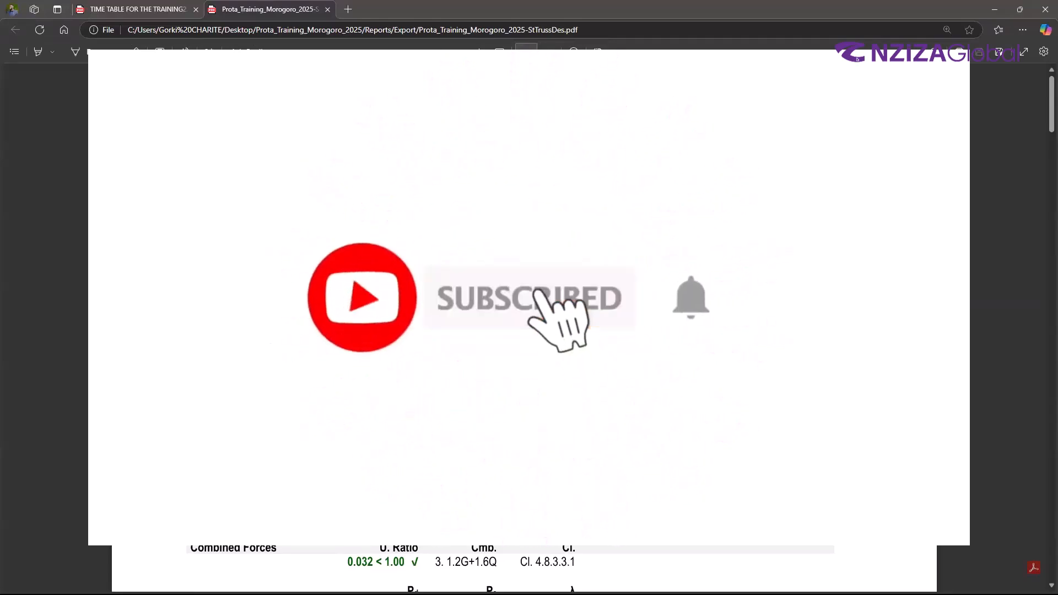
Read the detailed tension, shear and compression checks of the truss diagonals in the exported report
scroll(524, 319, down, 10)
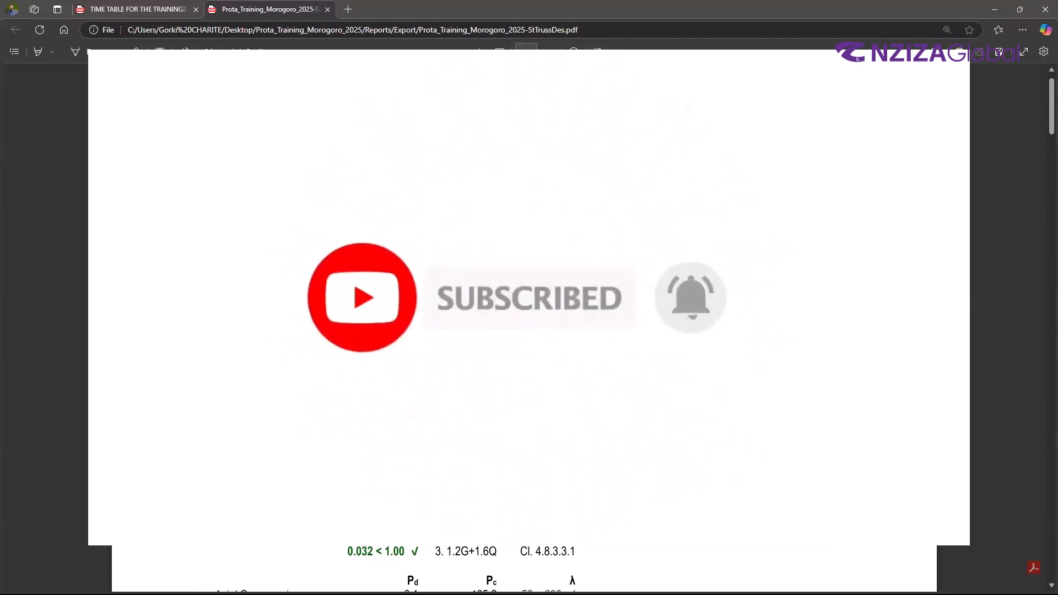
scroll(463, 542, down, 10)
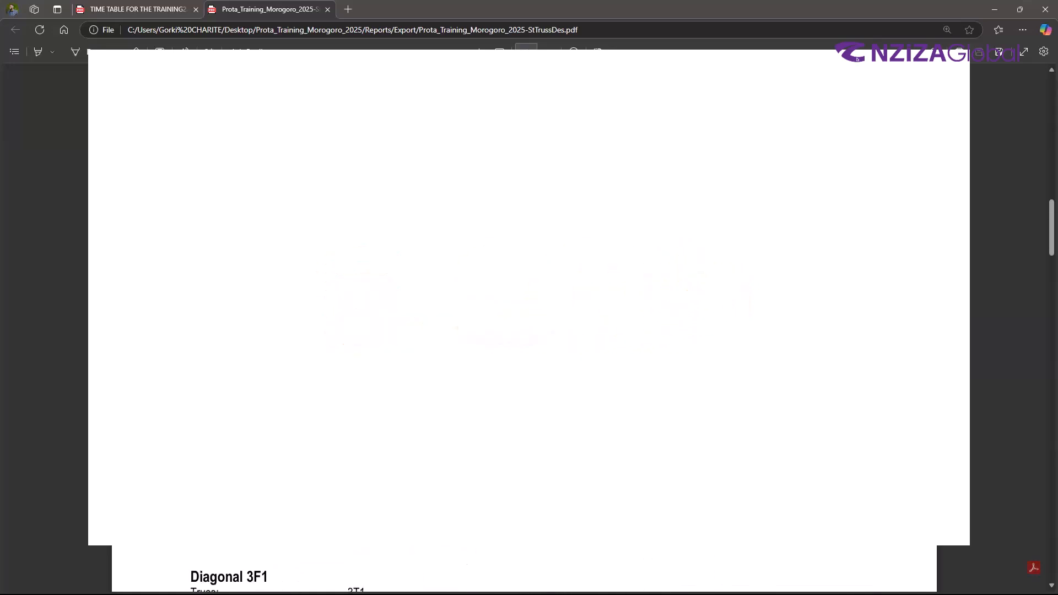
scroll(463, 542, down, 10)
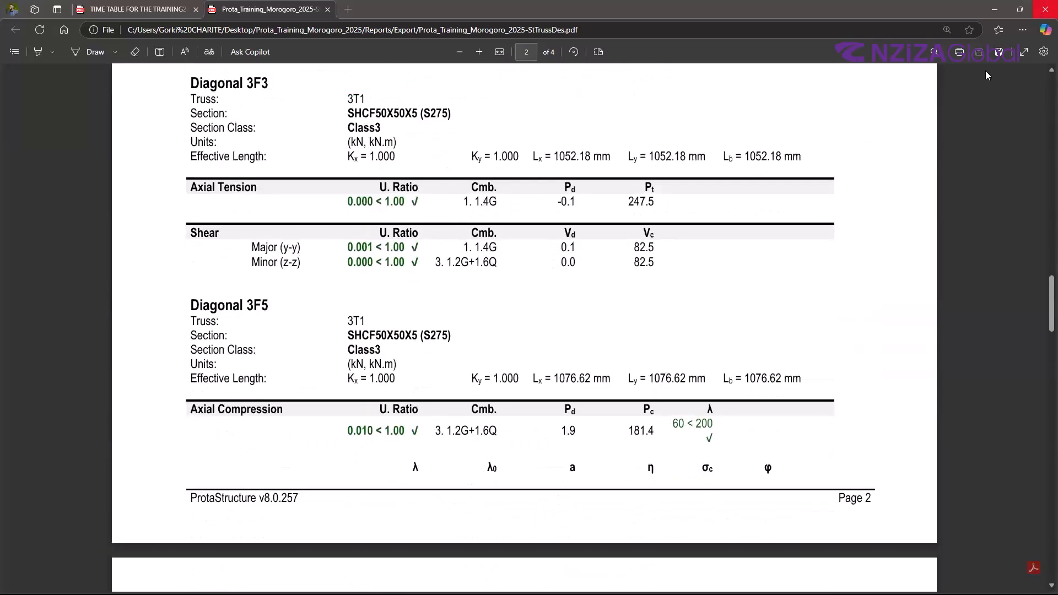
scroll(607, 342, down, 10)
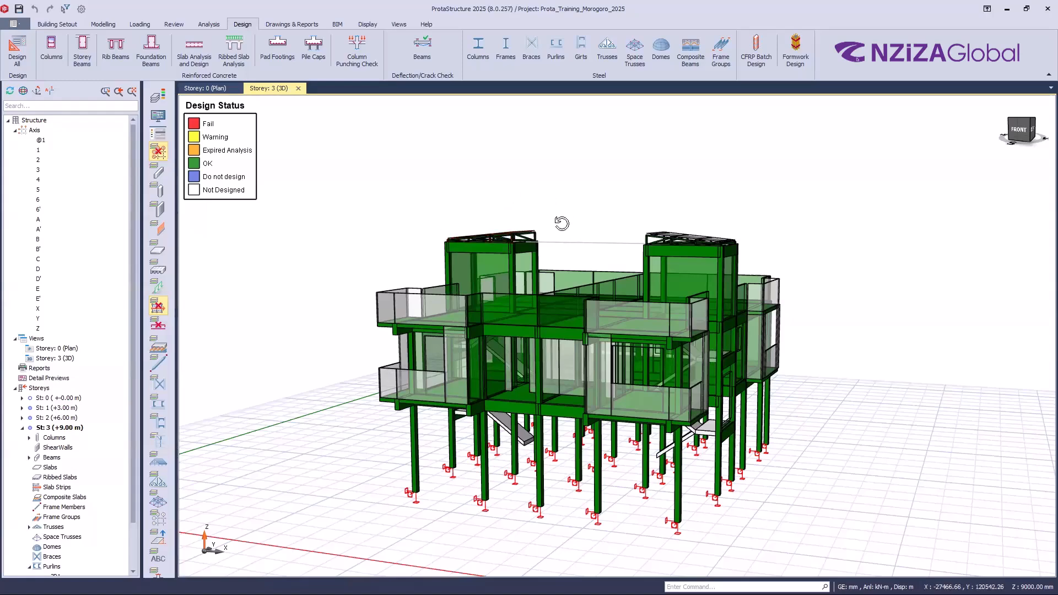
View the consultant and project fields in the Project Preferences settings, and close the settings without changes
middle_drag(374, 191, 314, 199)
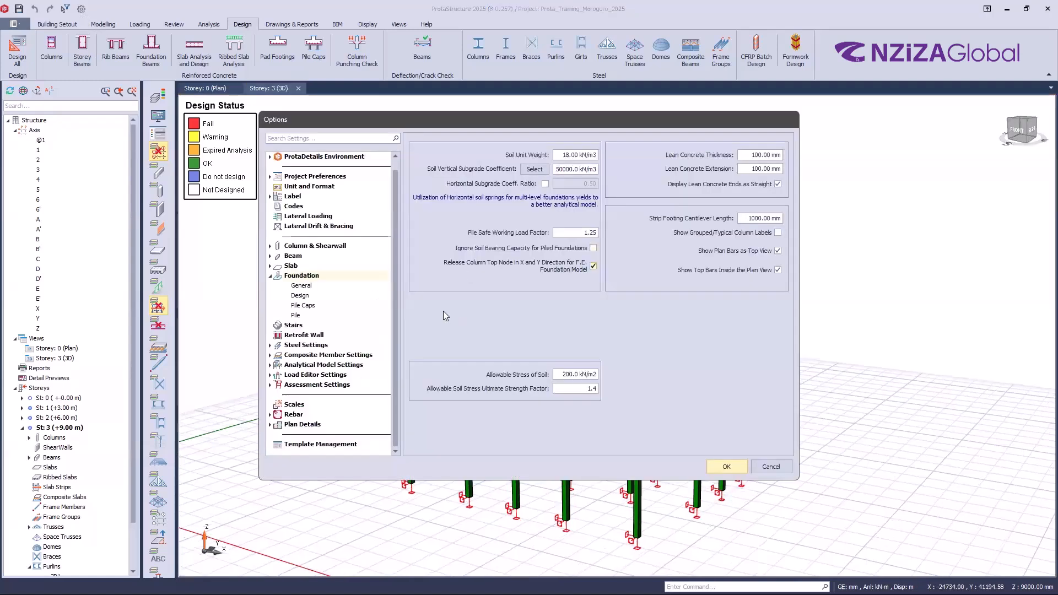
click(322, 177)
click(322, 177)
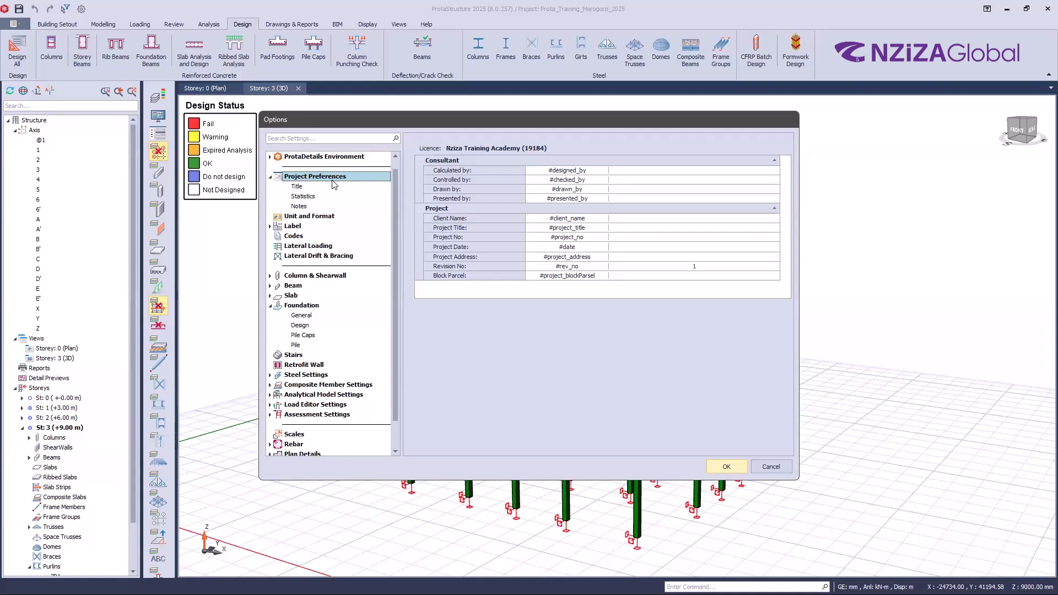
click(785, 464)
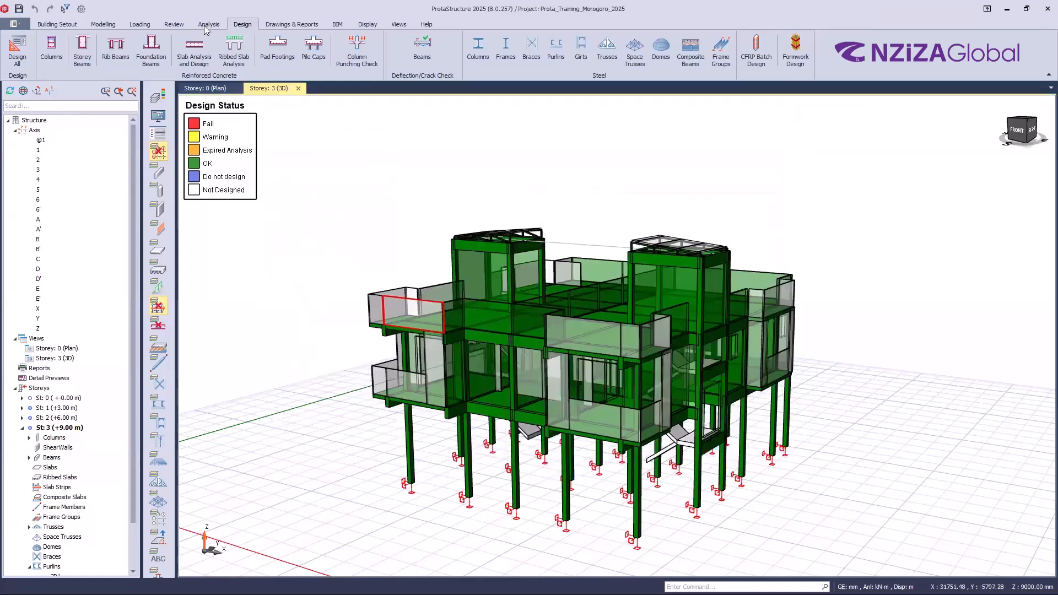
Open the Settings Center from the building setup commands and close it without changing anything
click(81, 10)
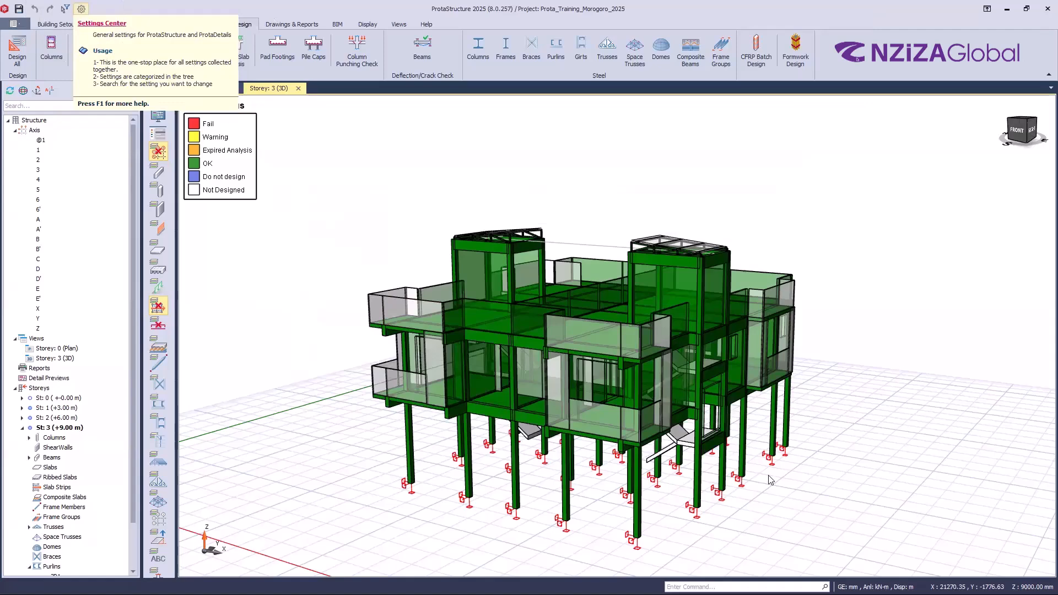
key(ctrl)
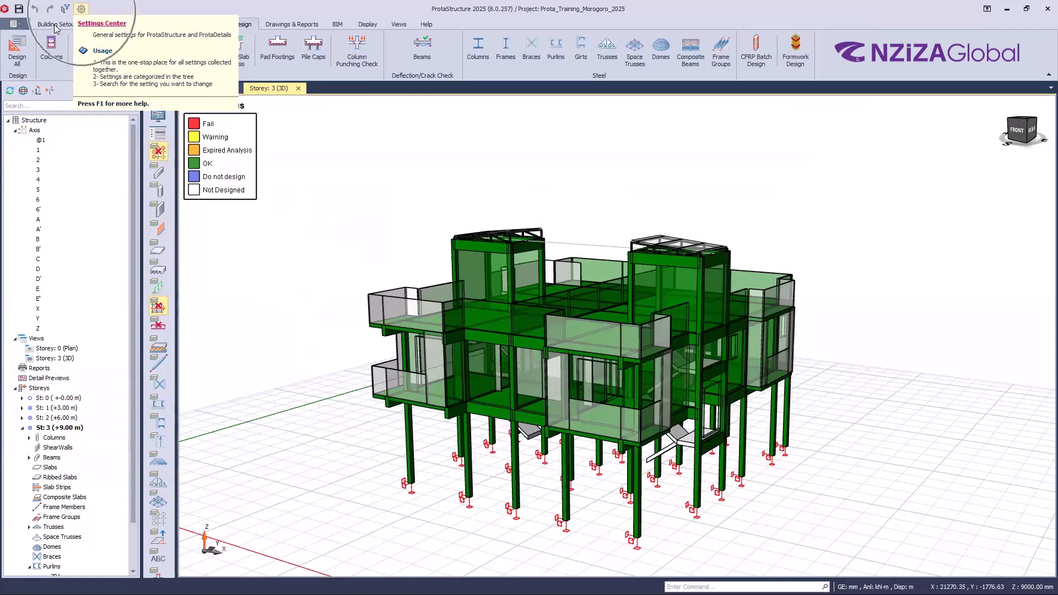
click(55, 25)
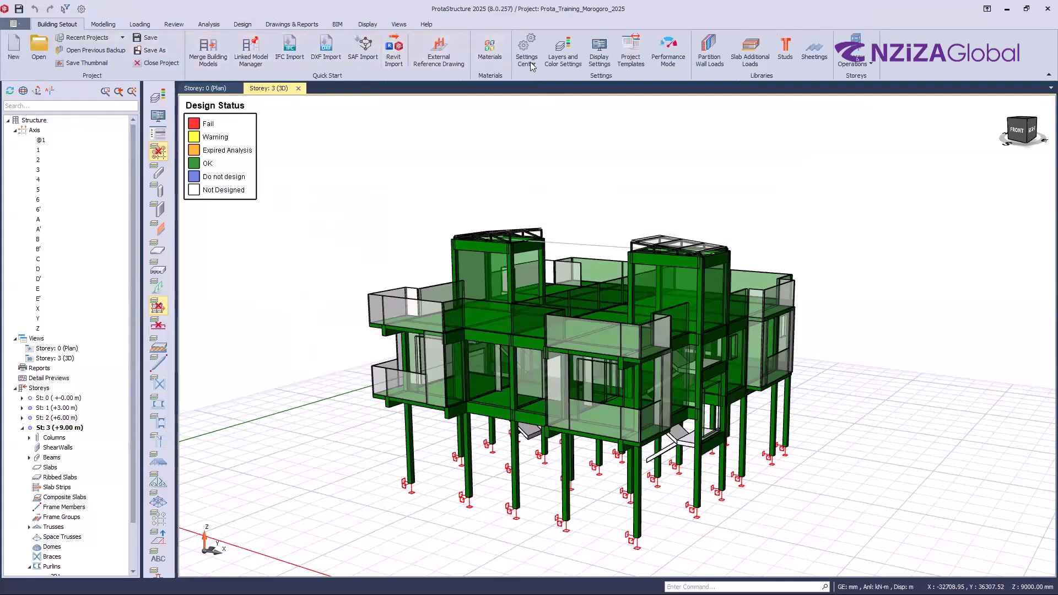
click(527, 60)
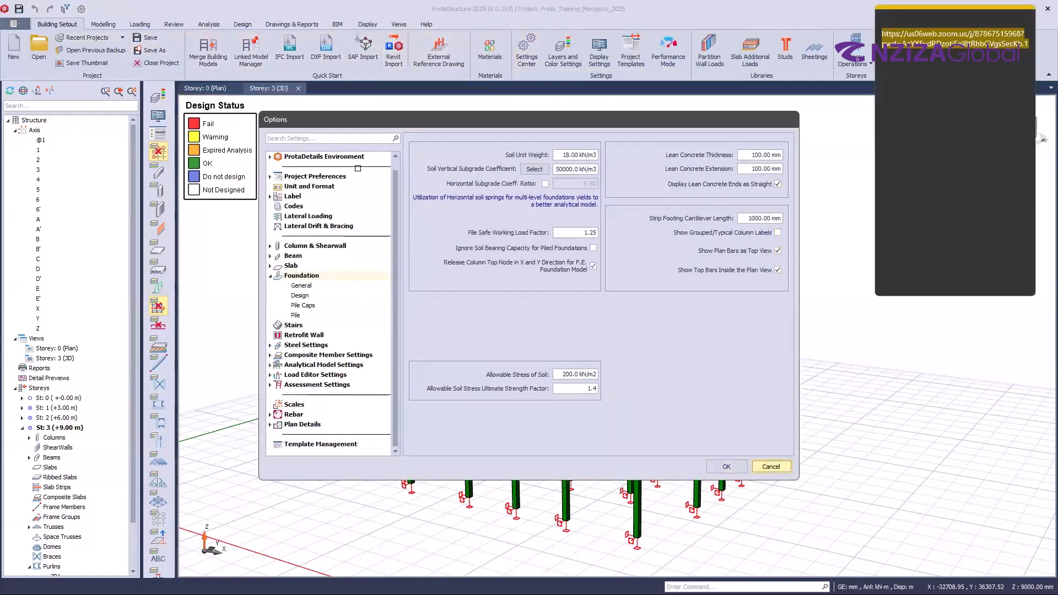
click(769, 468)
Open the Settings Center from within the Building Analysis dialog, and cancel without changing any setting
click(209, 24)
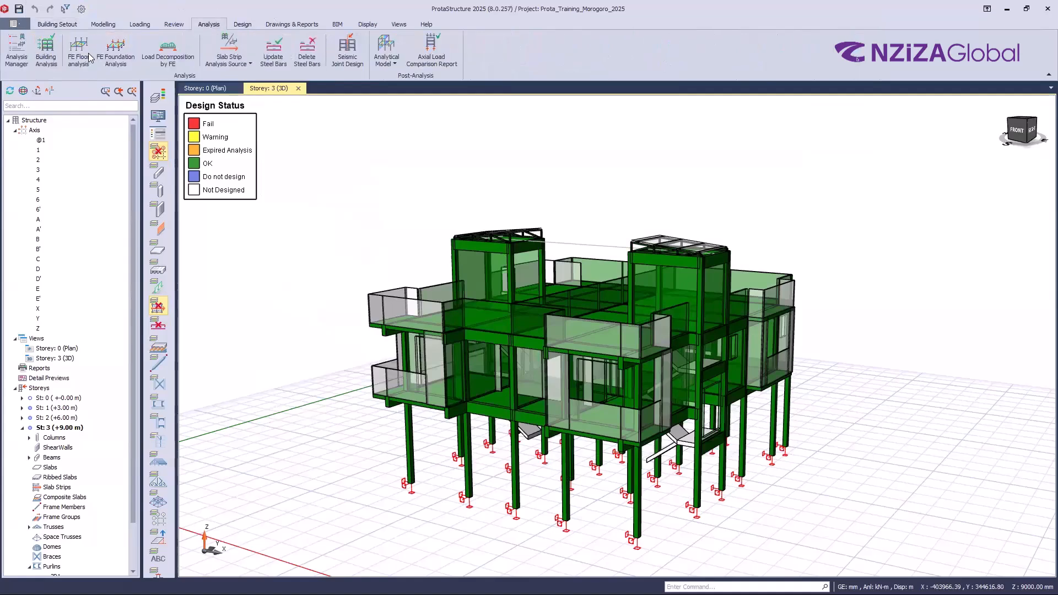
click(55, 56)
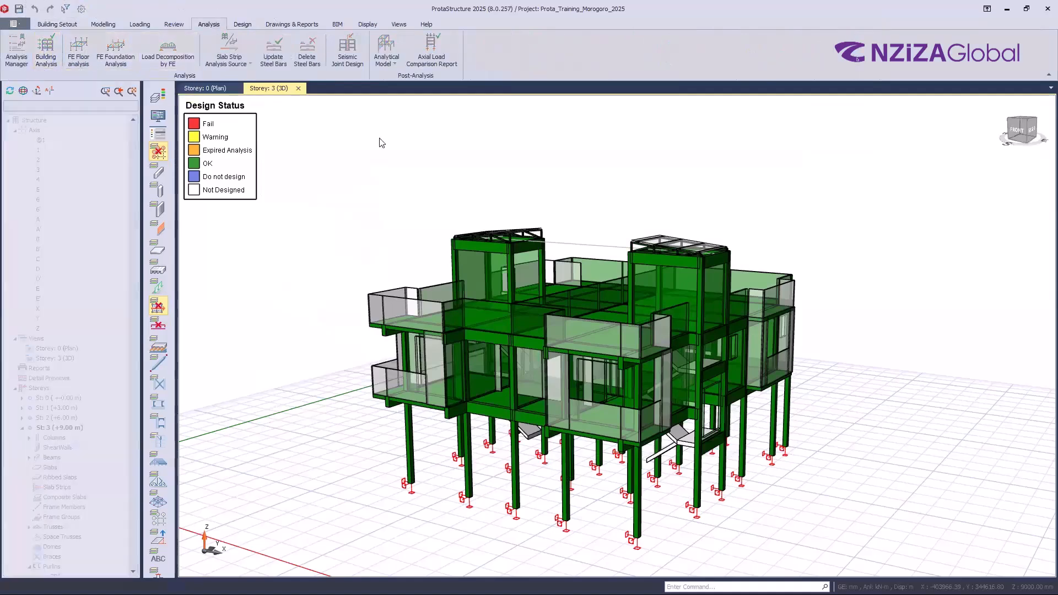
click(491, 188)
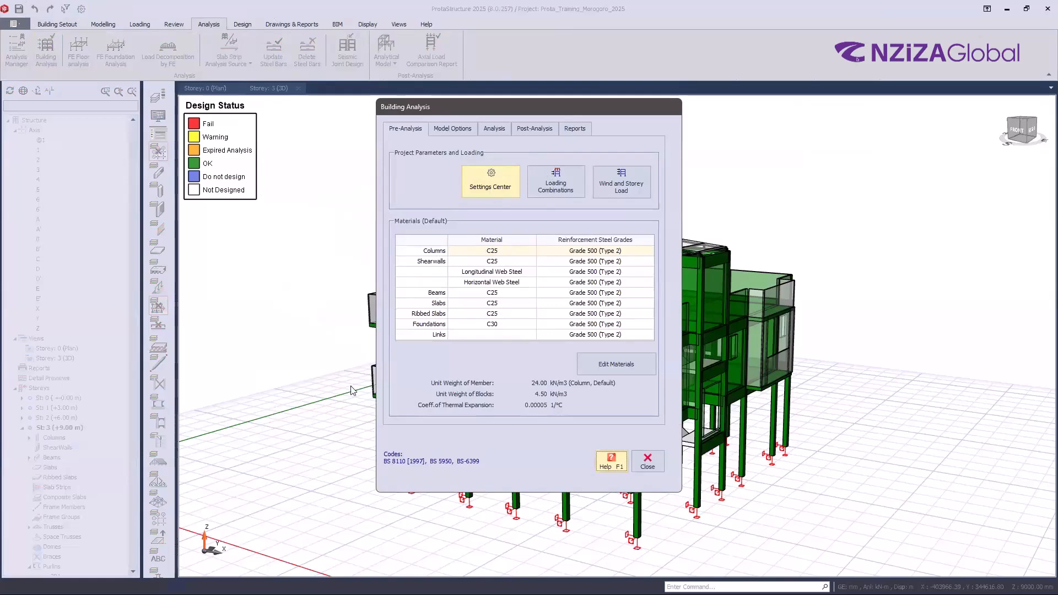
click(765, 466)
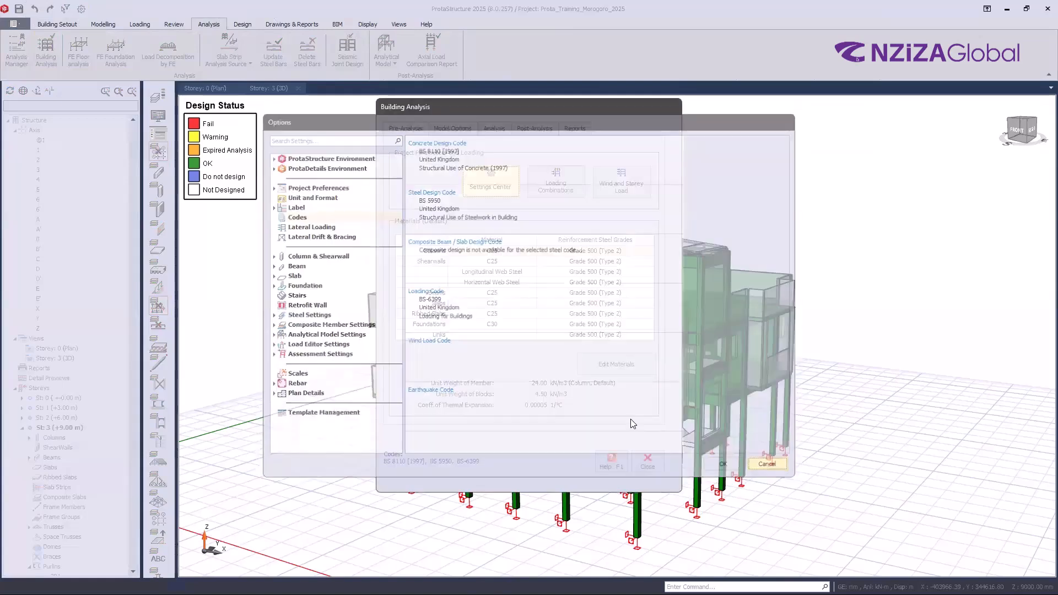
Open the project title preferences in the Settings Center and set the consultant's Calculated by entry to NZIZA
click(82, 10)
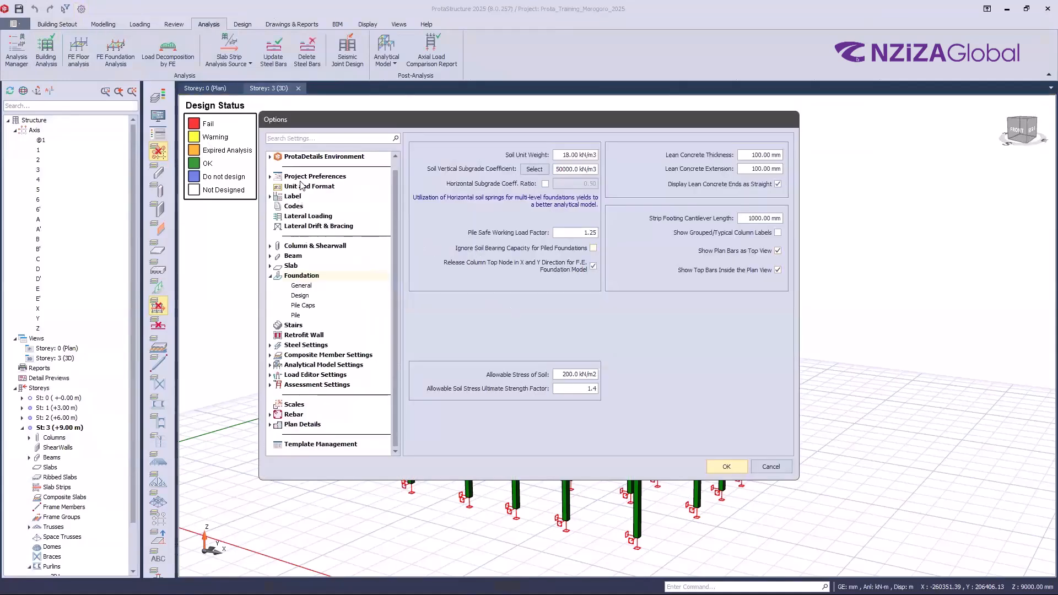
click(303, 180)
click(298, 178)
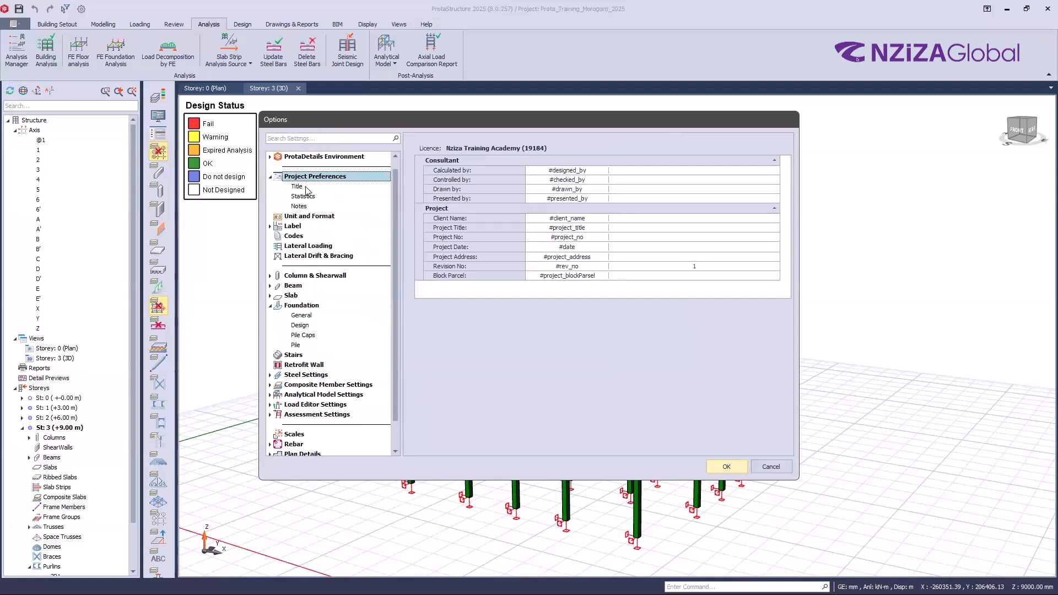
click(306, 187)
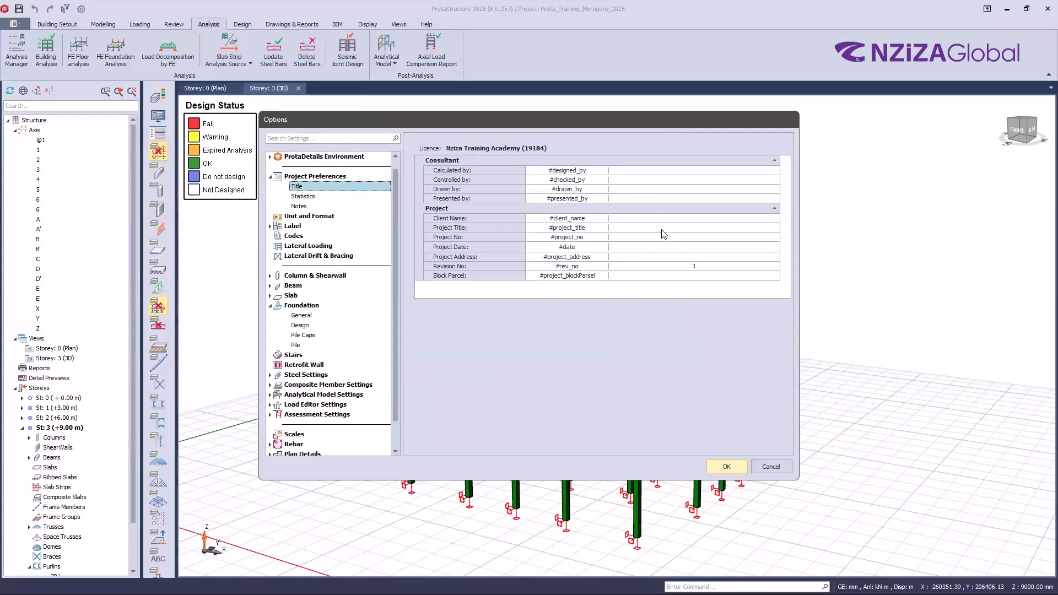
click(643, 172)
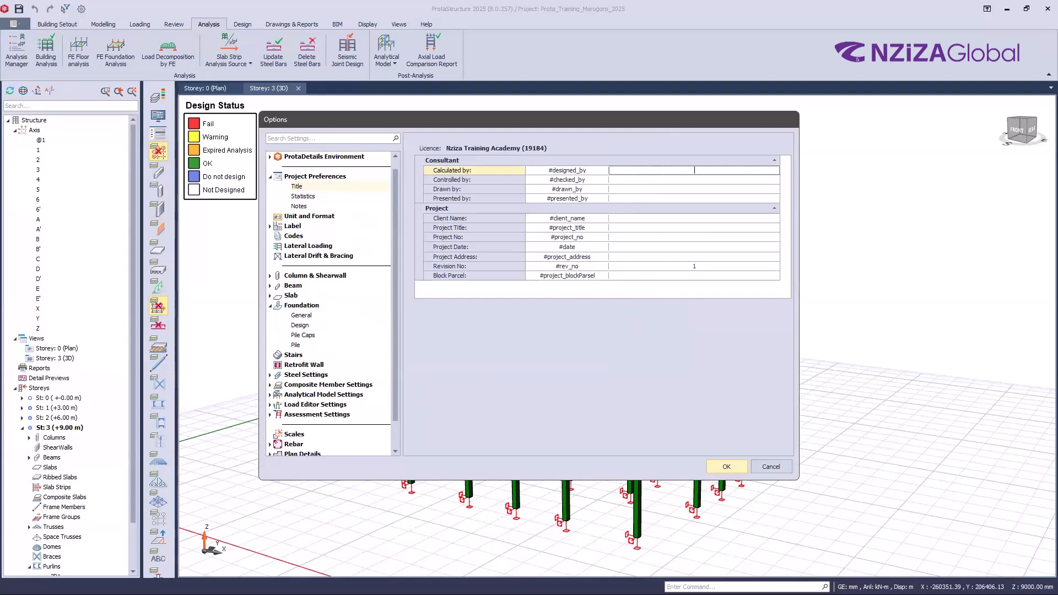
text(NZiza)
key(BackSpace)
key(BackSpace)
key(BackSpace)
text(IZA)
Set the consultant's Drawn by and Presented by entries to NZIZA
click(674, 190)
text(NZ)
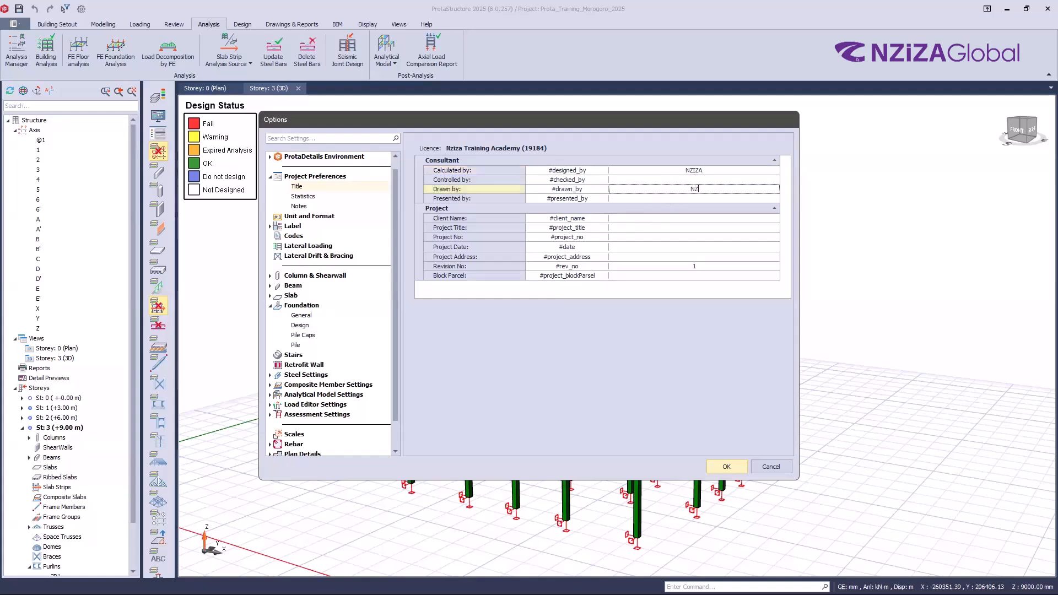
text(IZA)
click(686, 198)
text(NZIZA)
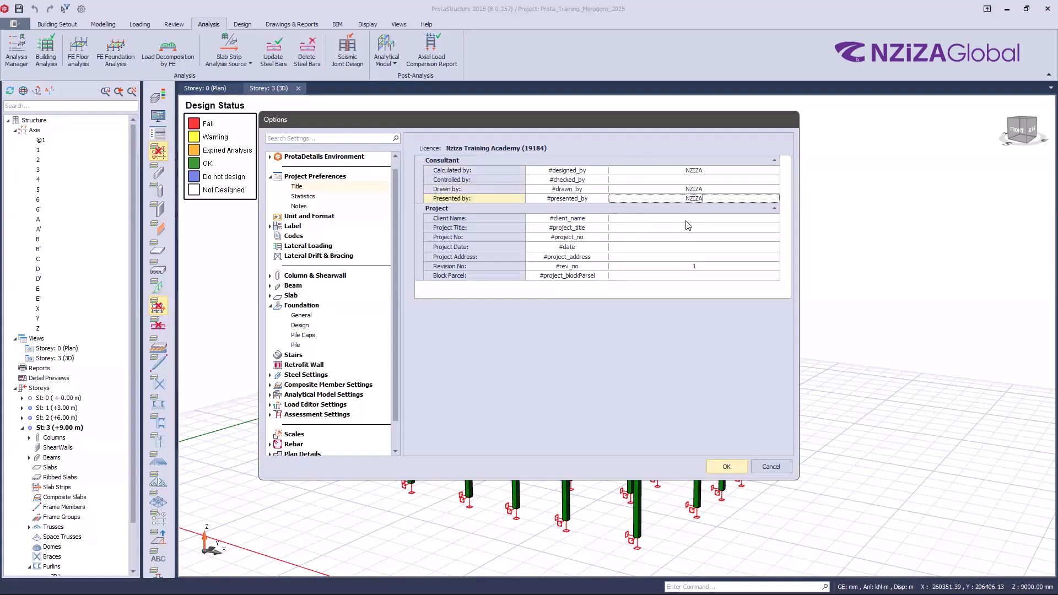
Set the project's Client Name to PROTA, Project Title to RESIDENTIAL HOUSE and Project No to 001
click(693, 219)
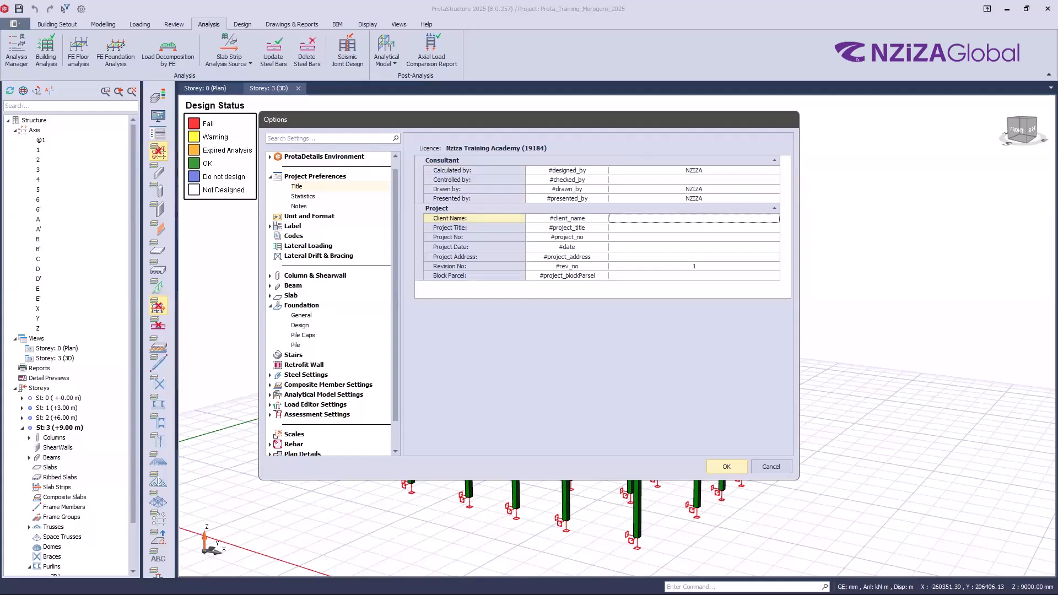
text(PROTA)
click(695, 228)
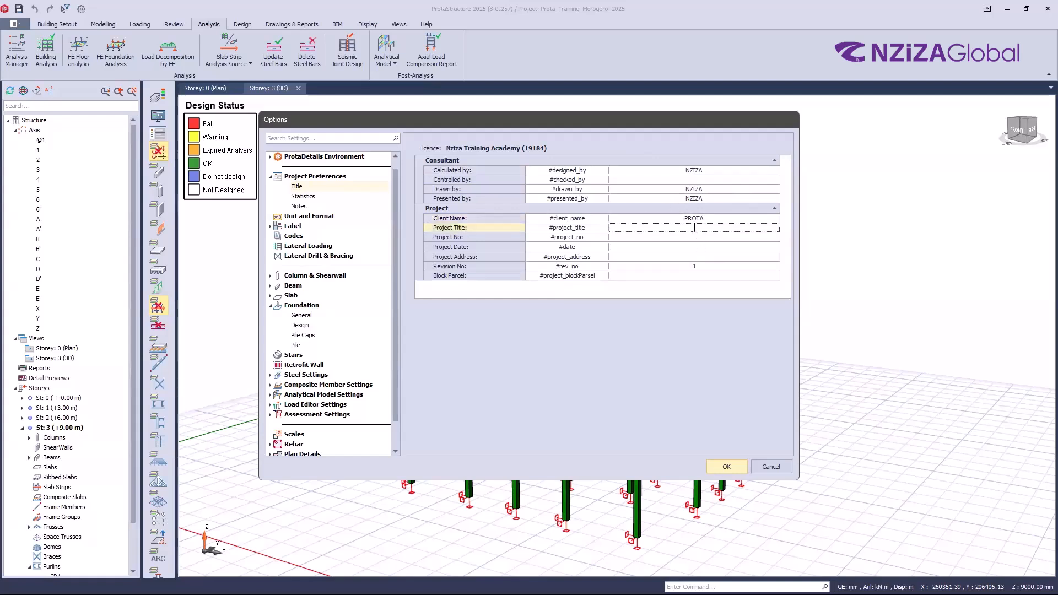
text(RESIDENTIAL HOUSE)
click(690, 239)
text(001)
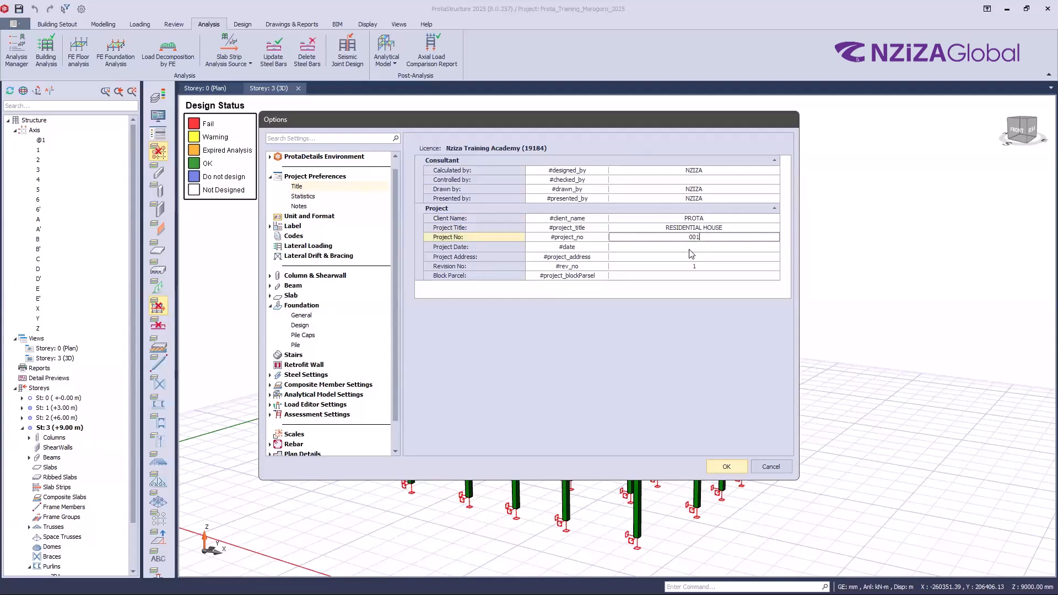
Set the Project Address to AFRICA and the Project Date to 07/03/2025
click(690, 256)
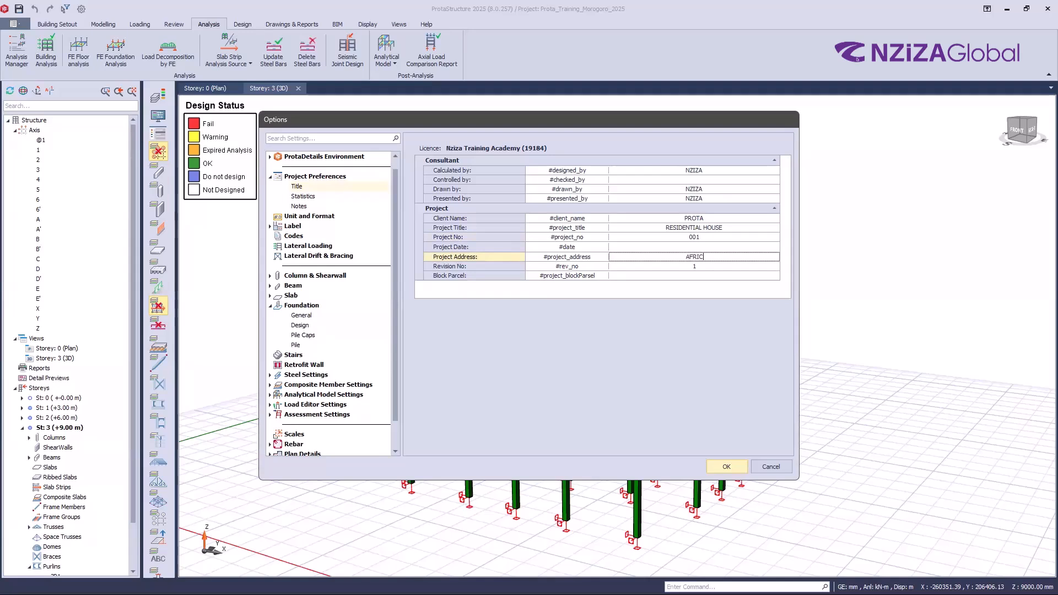
text(AFRICA)
click(691, 246)
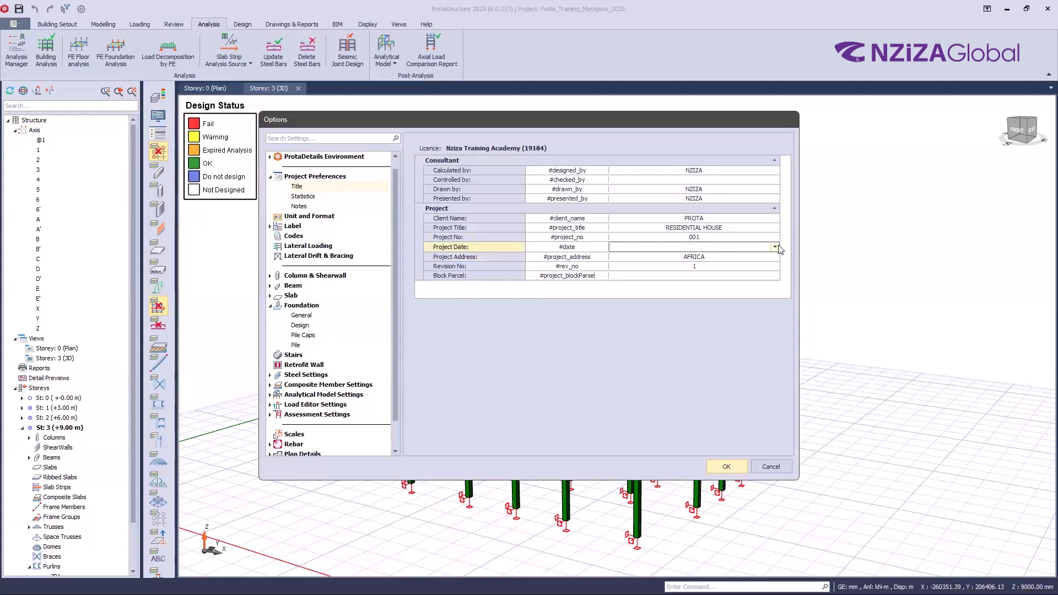
click(776, 247)
click(692, 318)
Set the consultant's Controlled by entry to NZIZA
click(706, 180)
text(NZIZA)
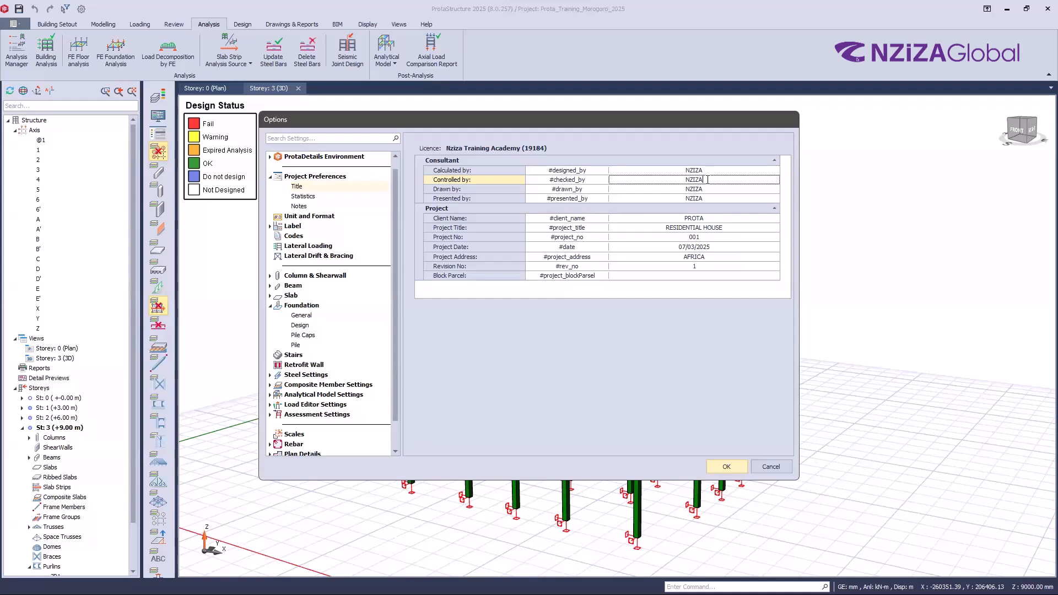
click(671, 502)
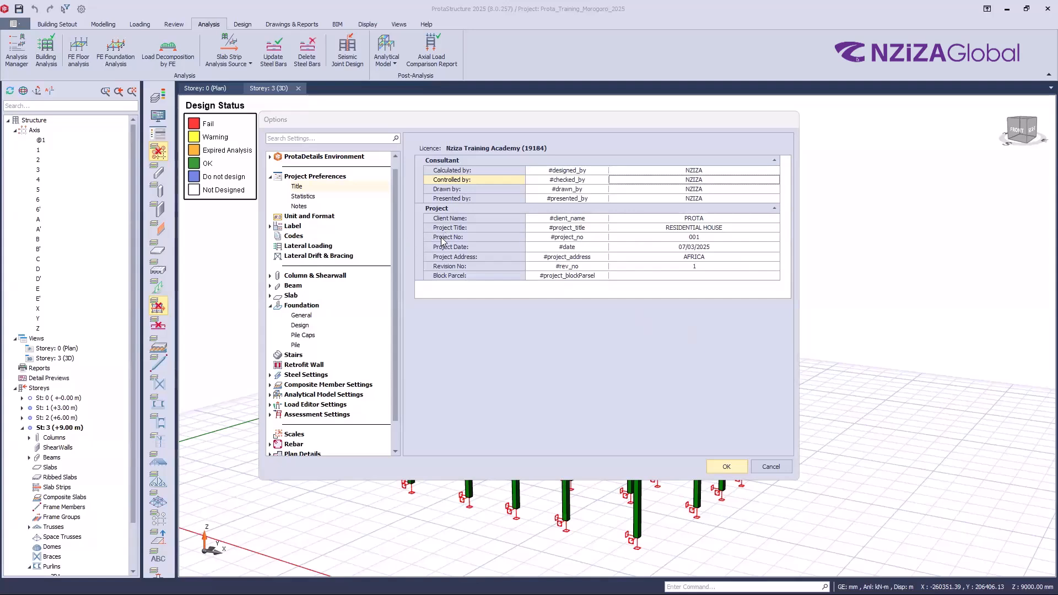
Show the project statistics, accept the project settings, and save the project
click(311, 197)
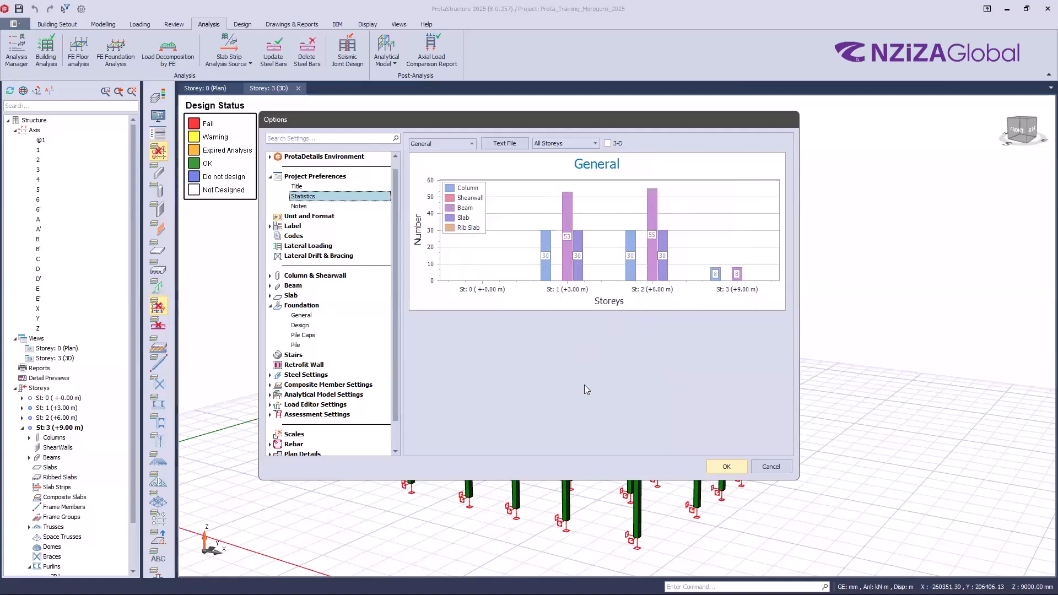
click(721, 466)
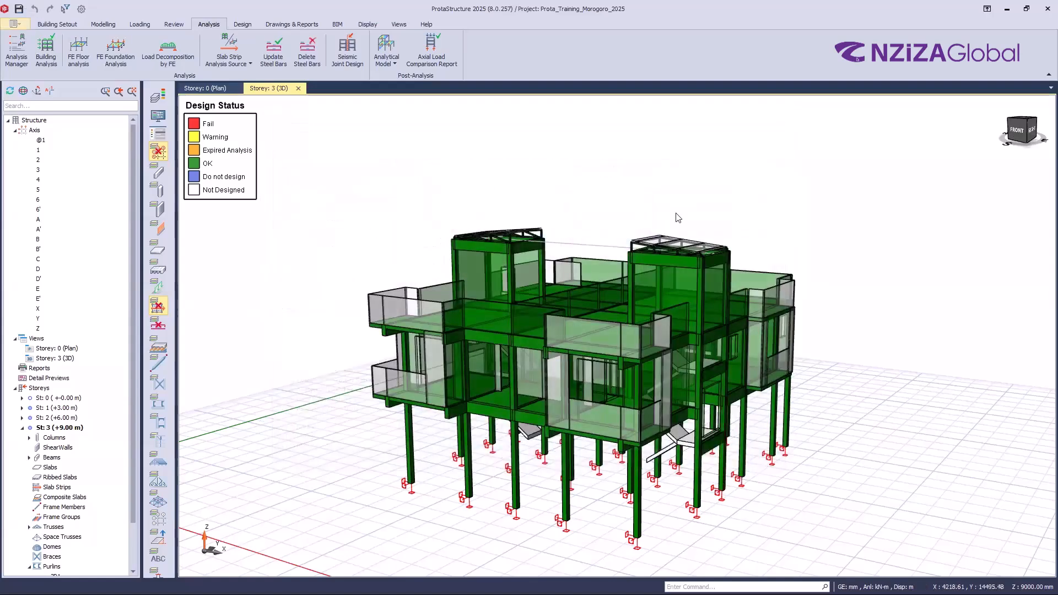
click(19, 9)
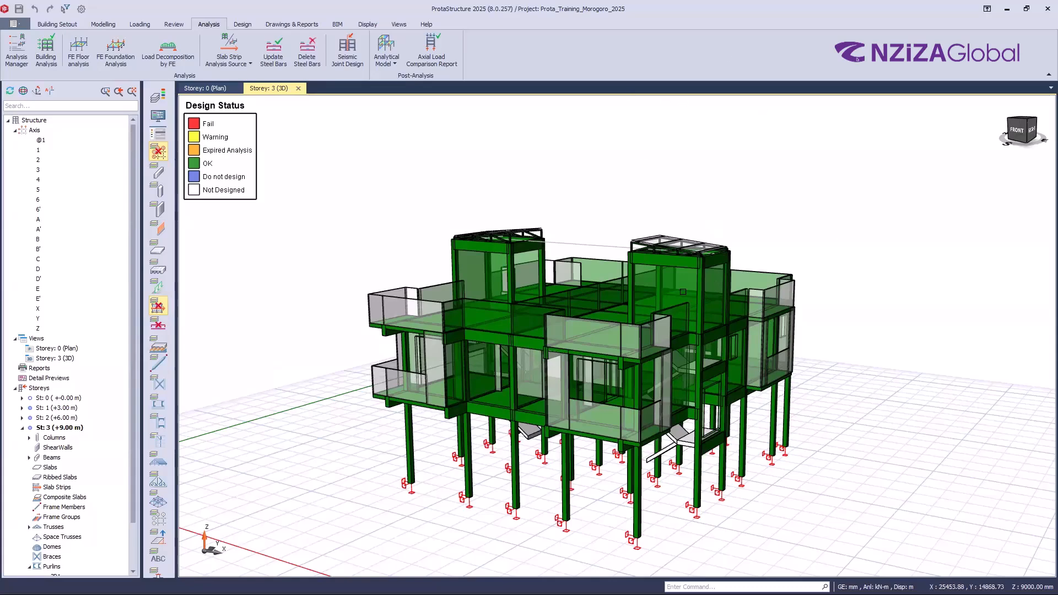
Examine the building's design status colours in the 3D view from above and from the front
scroll(688, 296, up, 2)
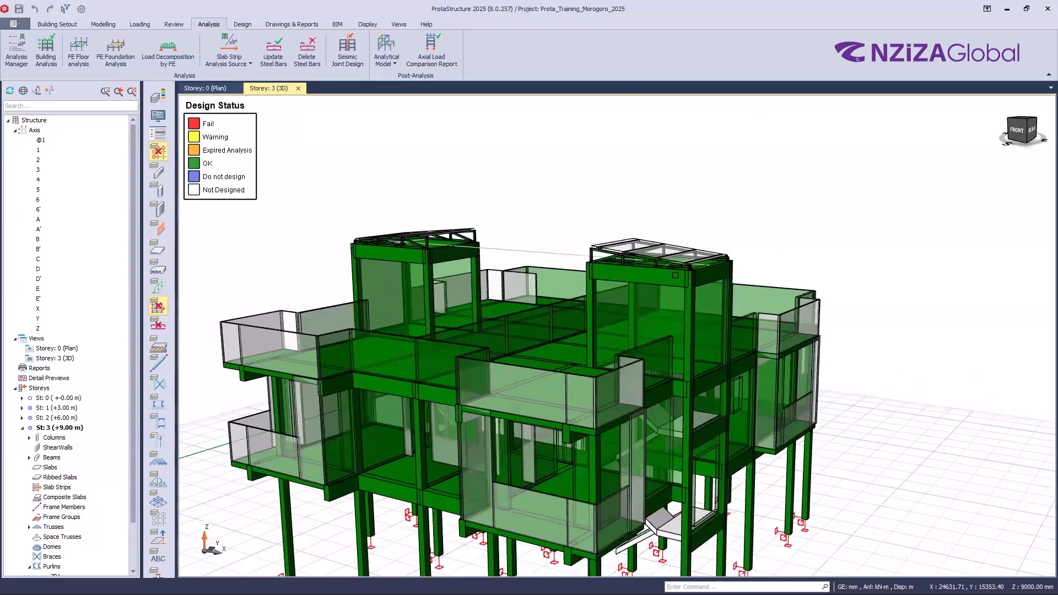
right_drag(685, 275, 708, 288)
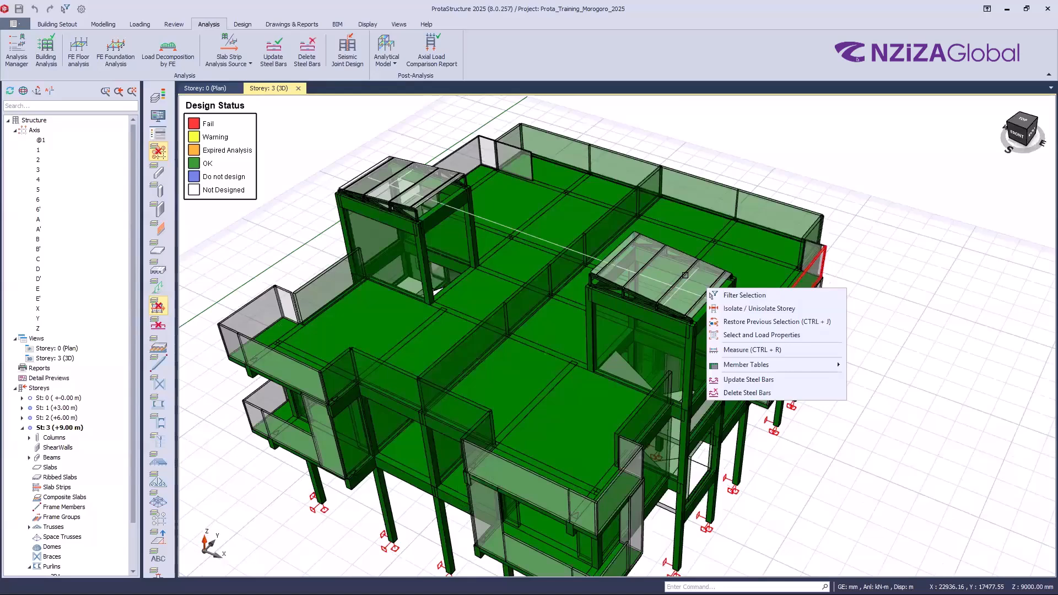
scroll(685, 275, up, 2)
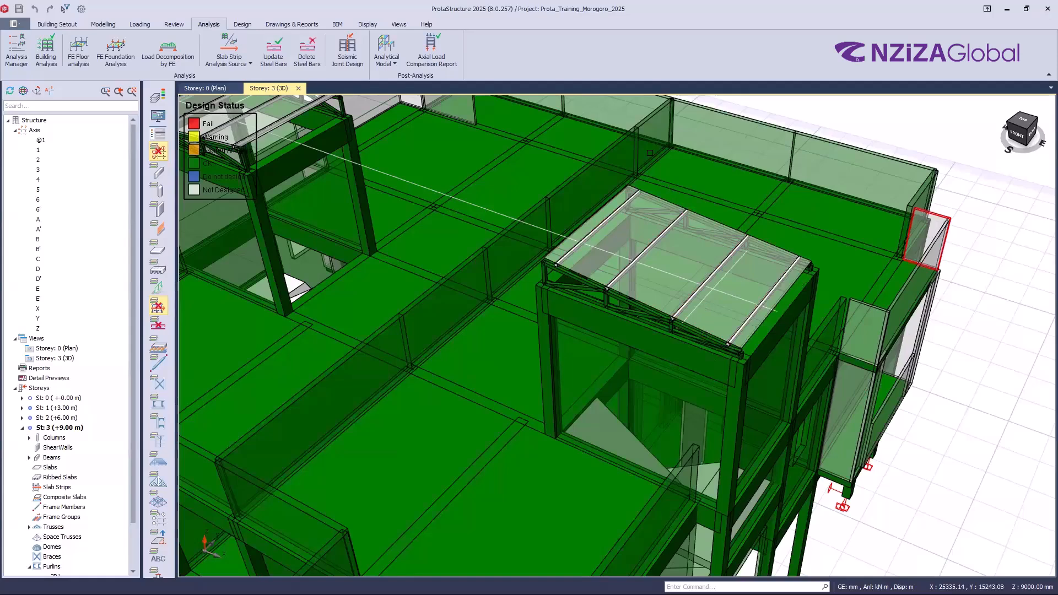
scroll(650, 153, down, 5)
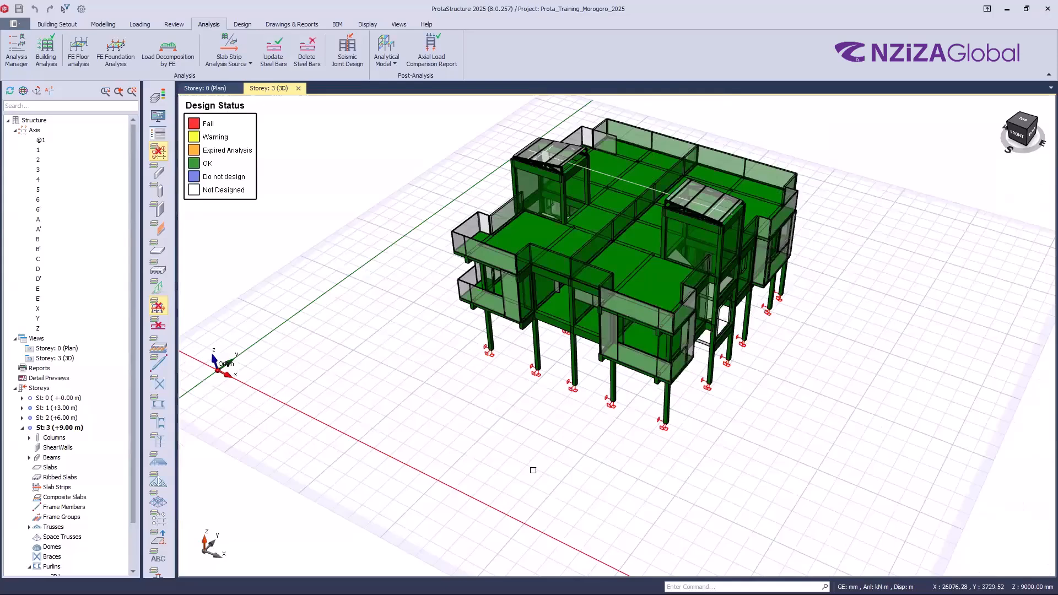
middle_drag(533, 471, 560, 375)
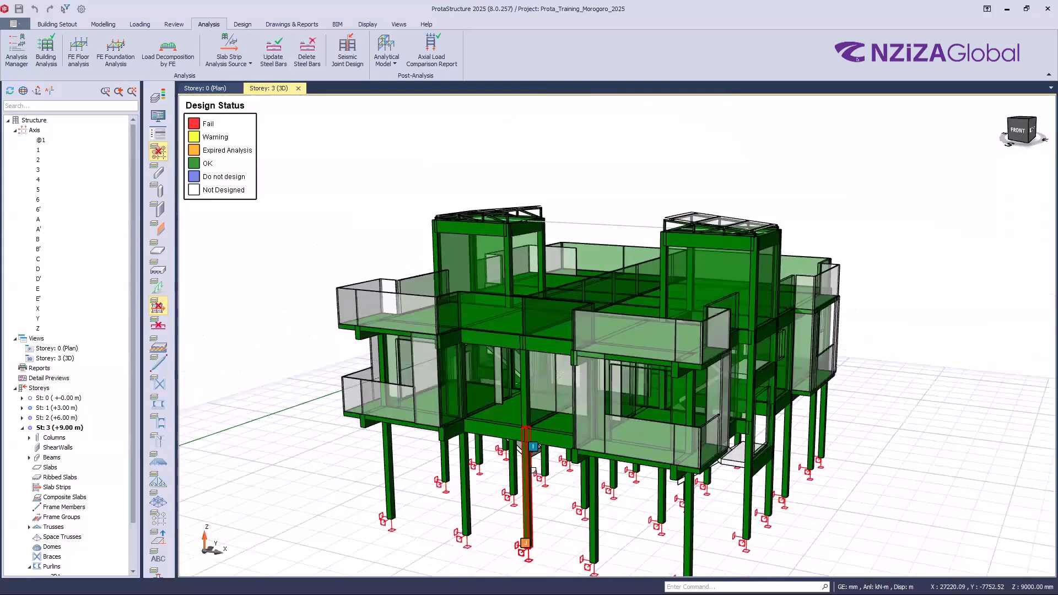
mouse_move(534, 472)
key(super)
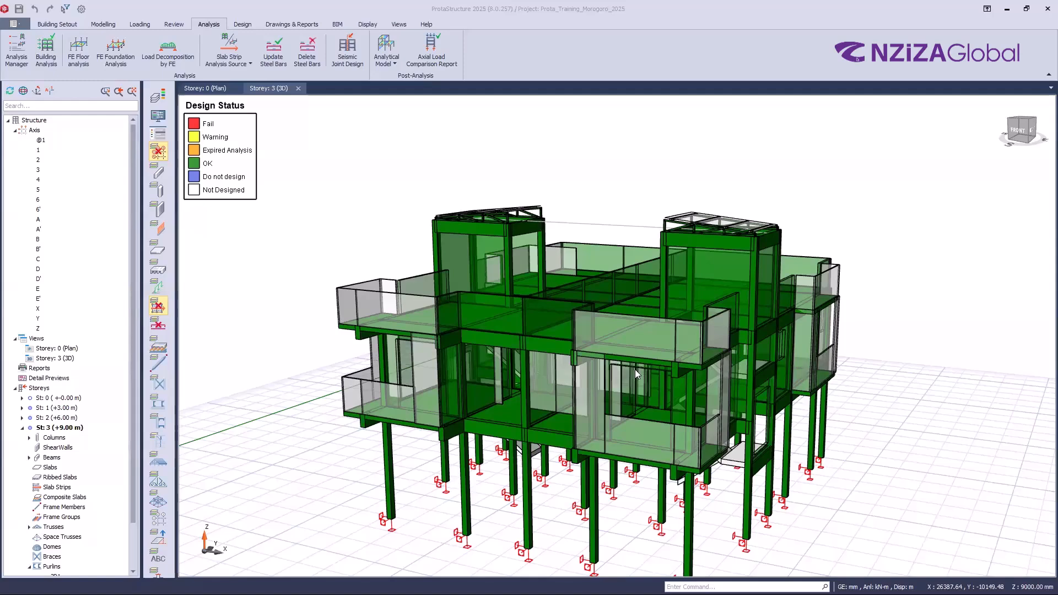
mouse_move(635, 369)
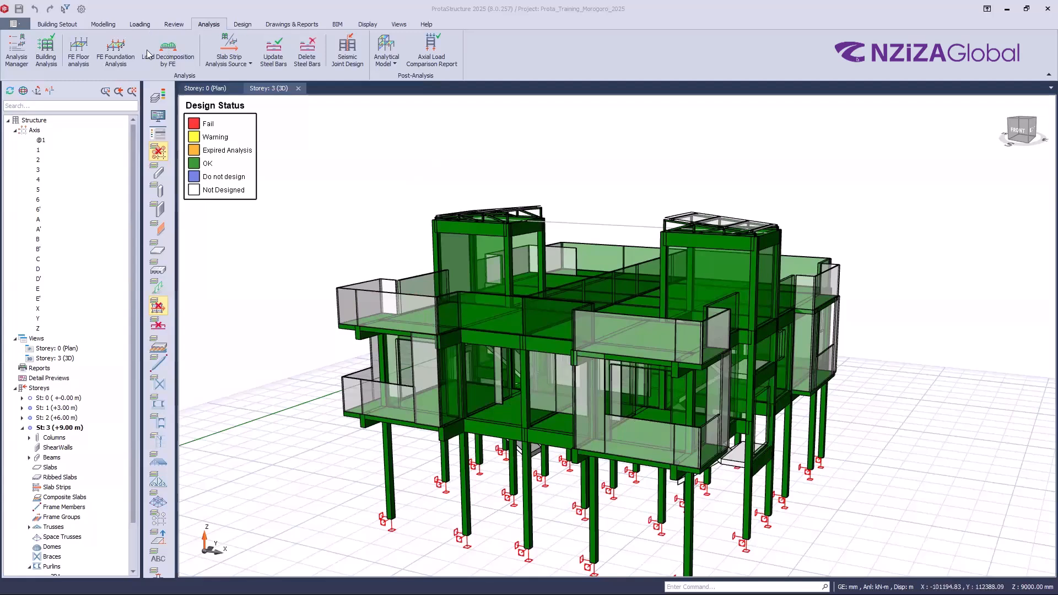
Run the interactive slab design for strip X3, inspect slab 1S1's left support reinforcement, and close the design windows without changes
click(242, 24)
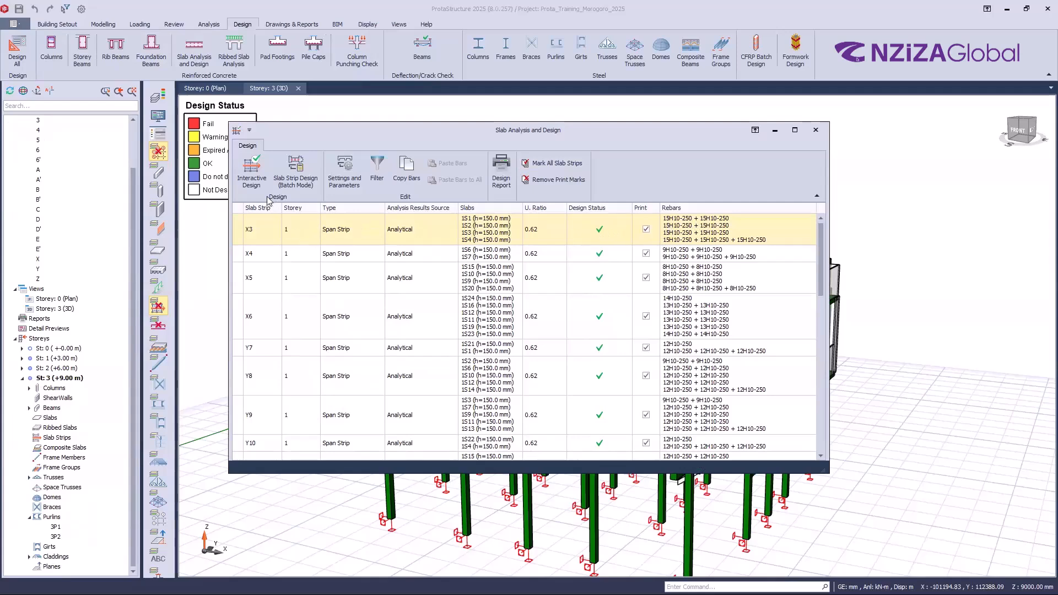
click(245, 182)
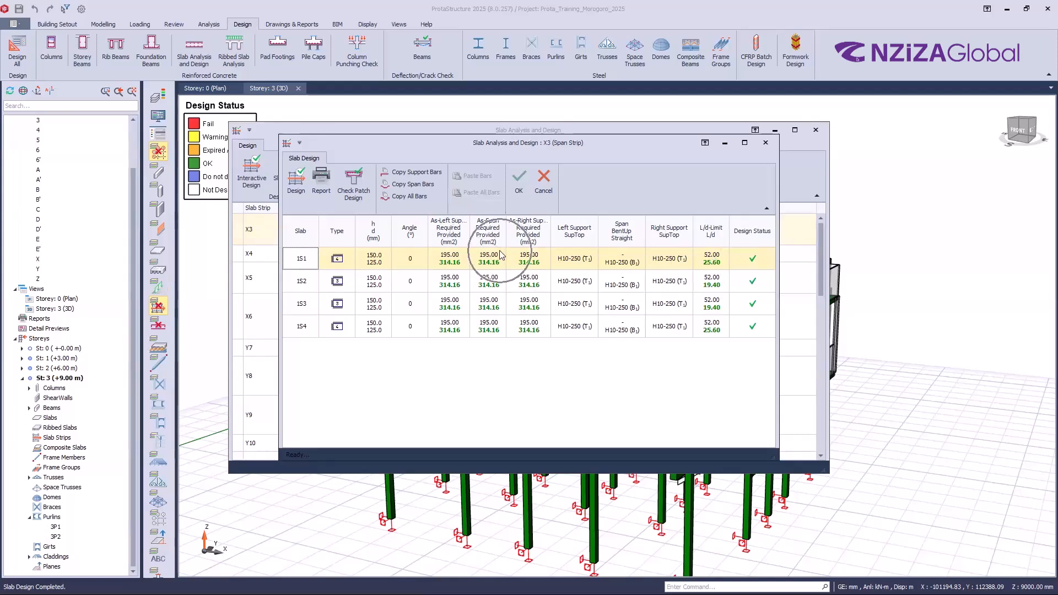
click(573, 258)
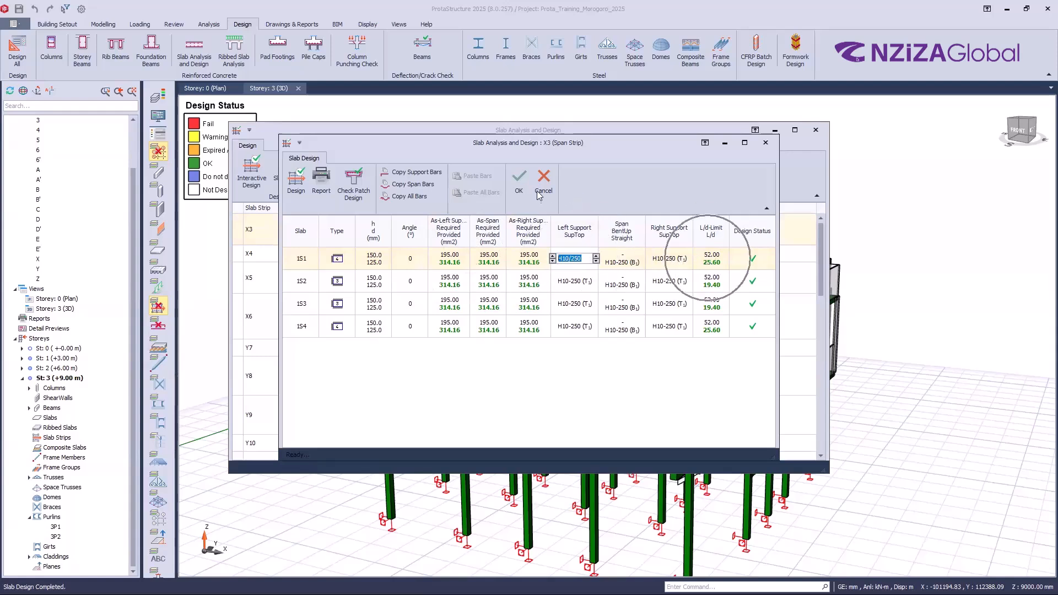
click(816, 133)
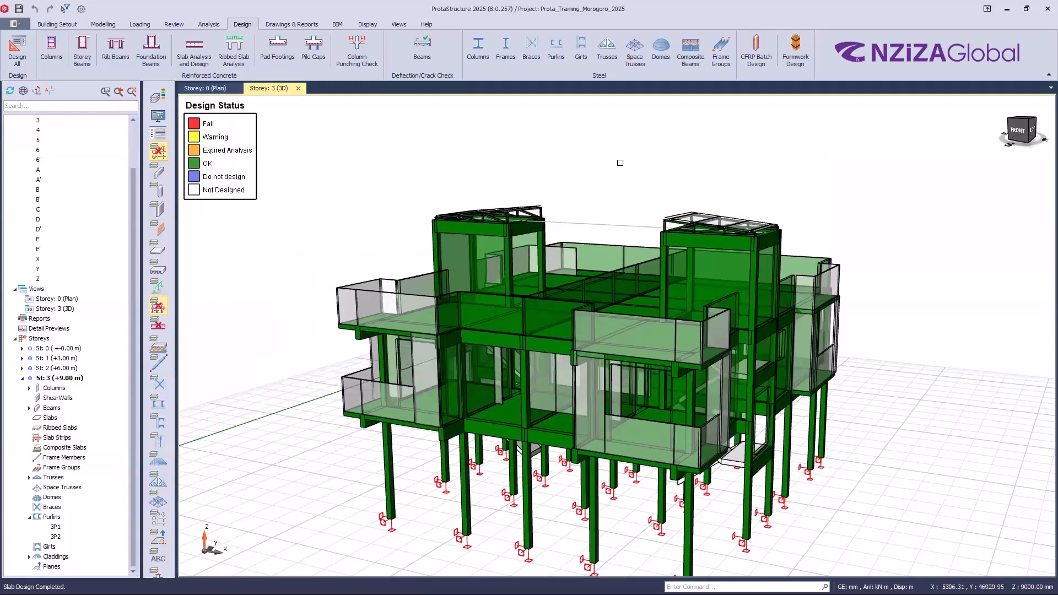
Switch to the Storey: 0 plan view, turn on the axis display, and inspect the column layout
click(206, 88)
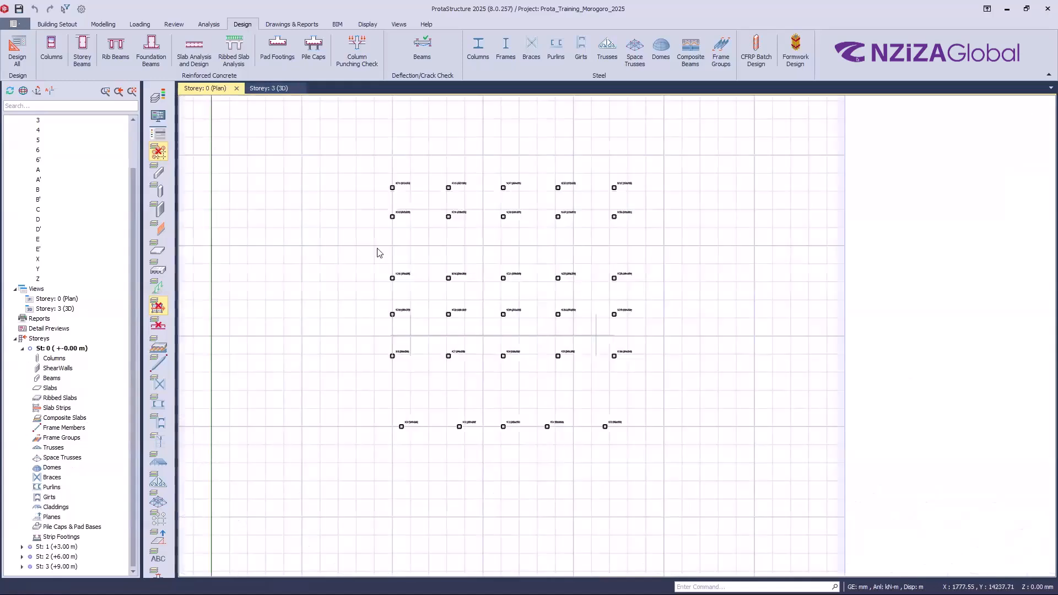
key(ctrl)
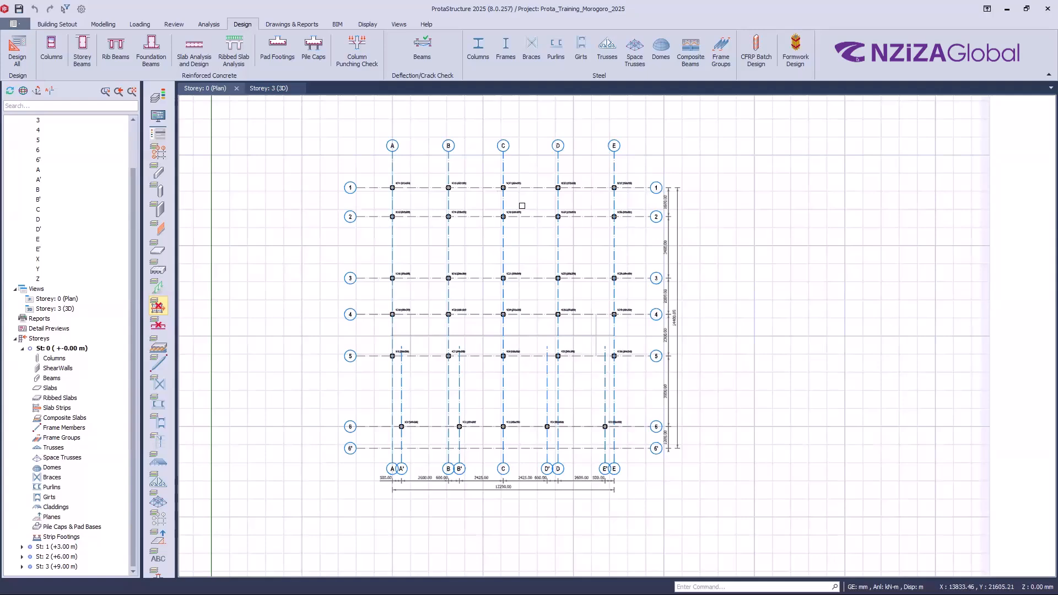
scroll(503, 232, up, 2)
scroll(503, 199, up, 3)
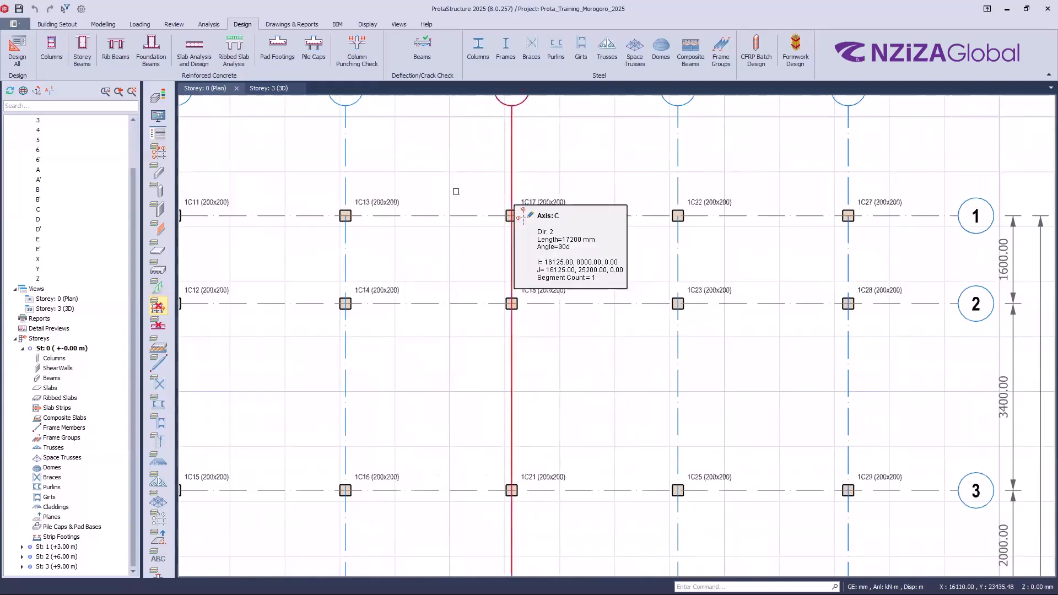
scroll(626, 289, down, 2)
scroll(314, 229, down, 2)
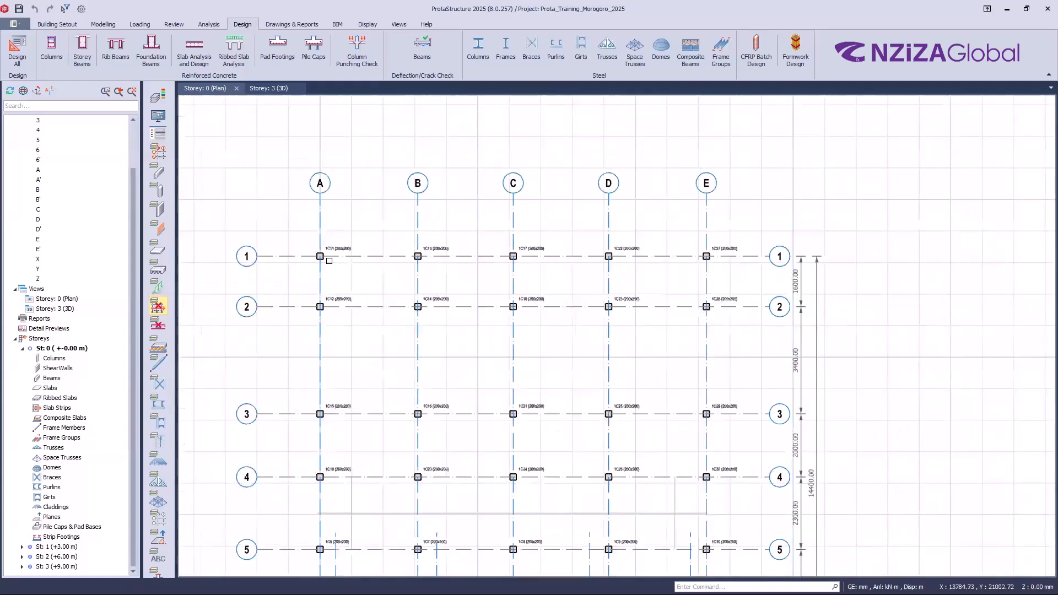
scroll(333, 246, up, 3)
scroll(345, 245, down, 2)
scroll(347, 241, down, 2)
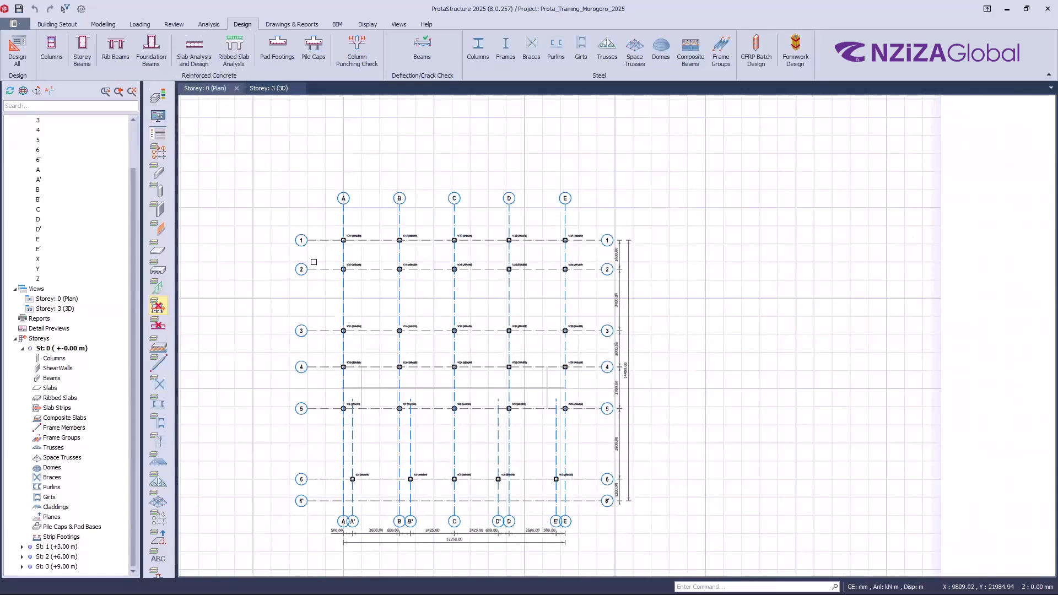
Review the pad footing design for column 1C11 at axes 1 and A, cancel without inserting it, and clear the selection
scroll(325, 245, up, 3)
scroll(516, 201, up, 2)
click(495, 211)
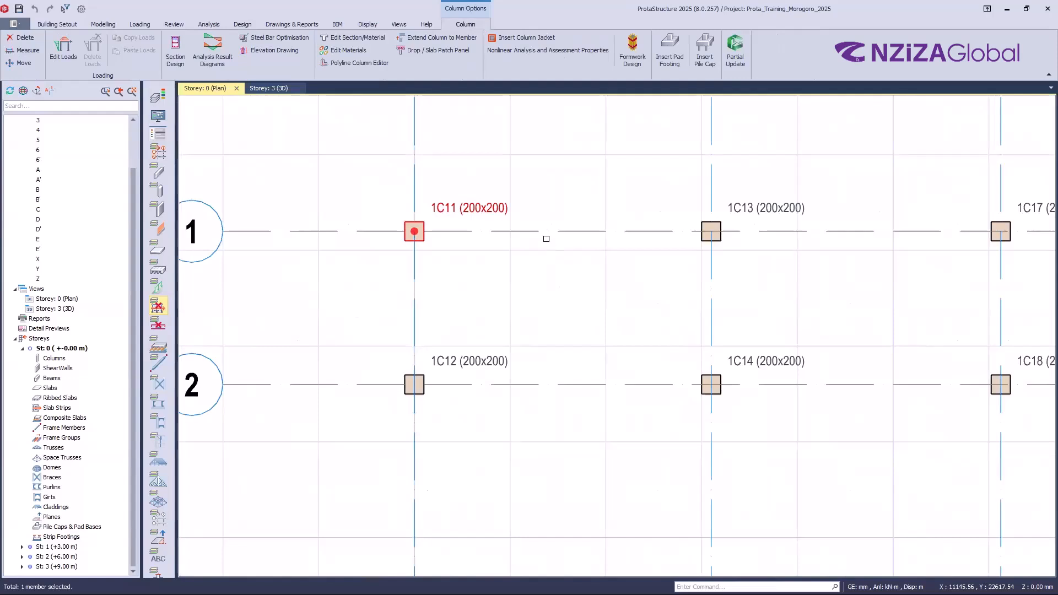
right_click(604, 267)
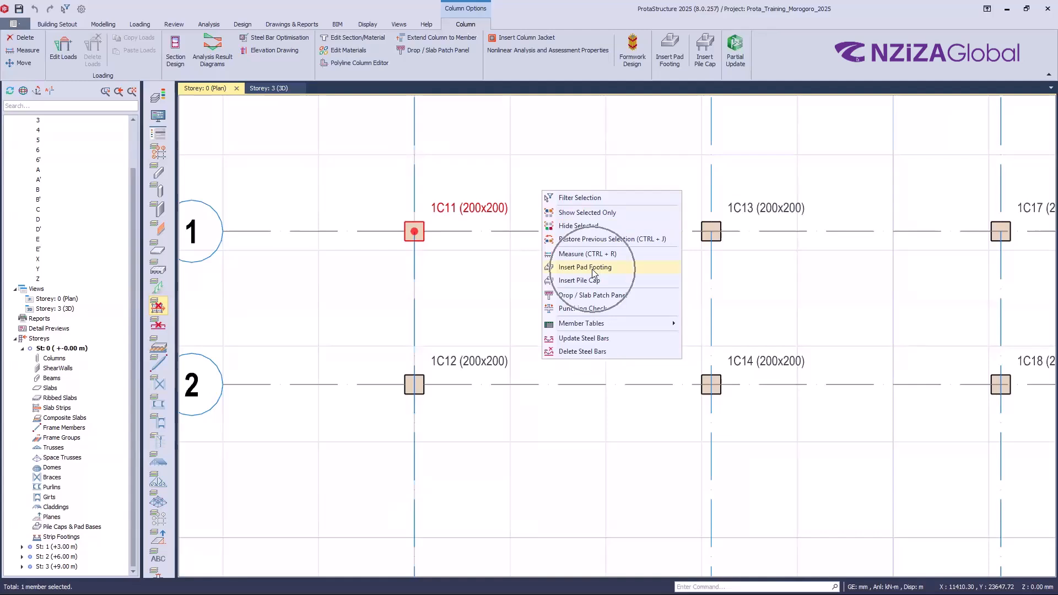
click(524, 312)
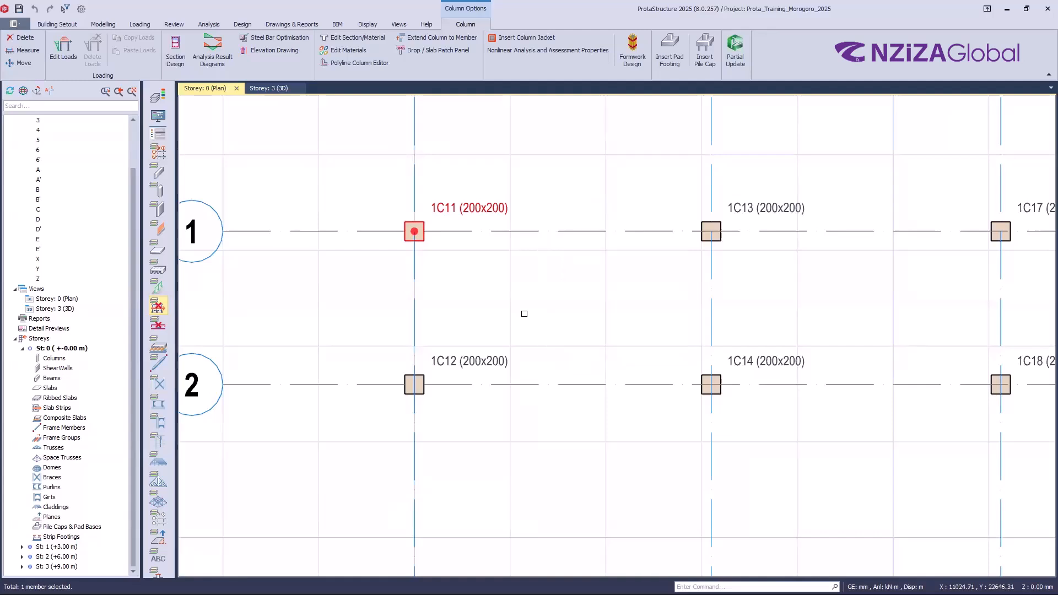
click(488, 207)
key(ctrl)
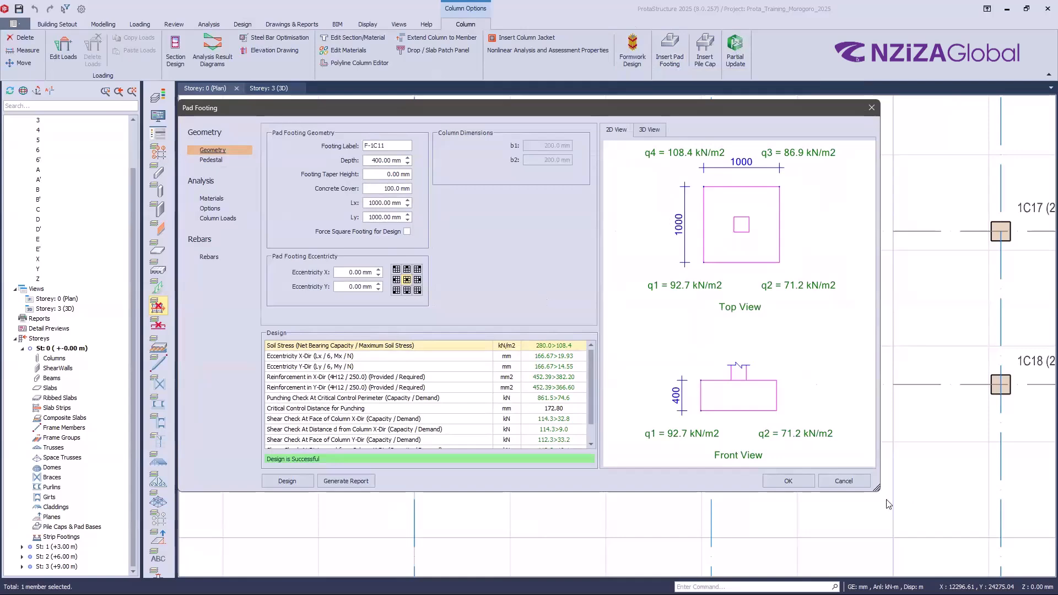
click(850, 483)
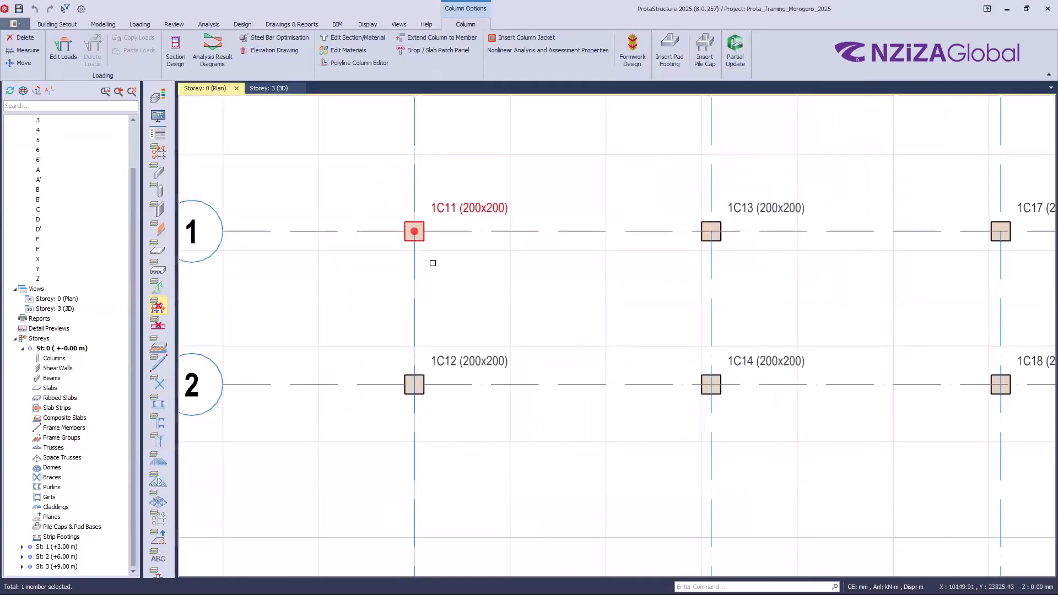
right_click(595, 158)
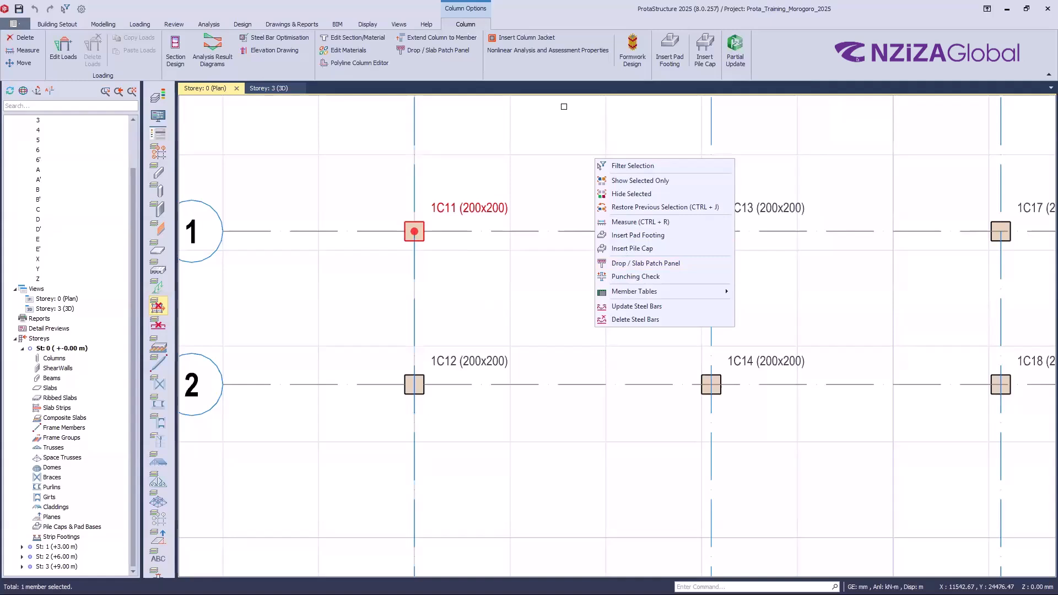
click(564, 106)
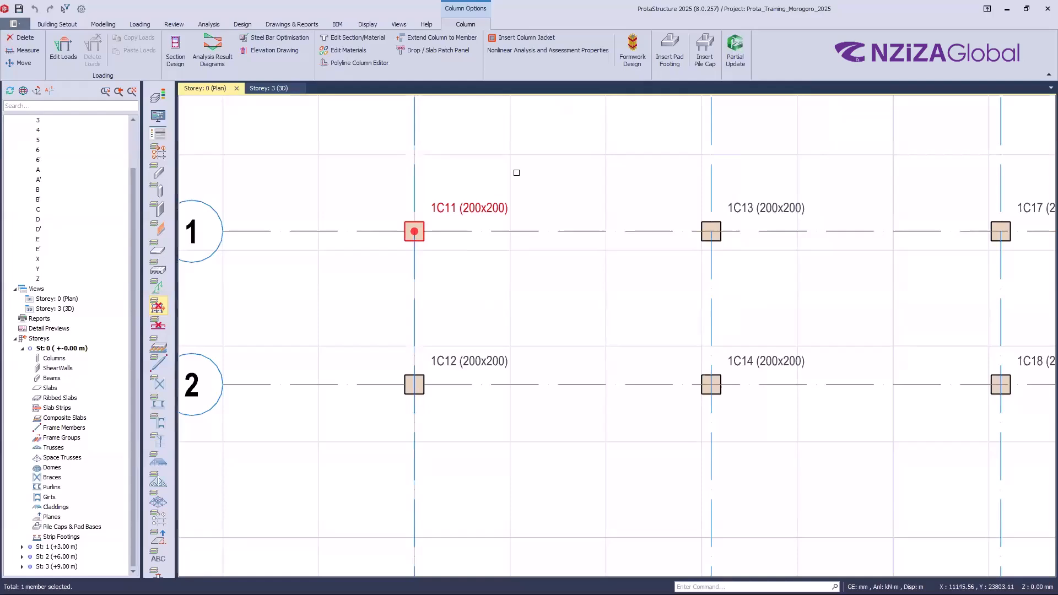
key(Escape)
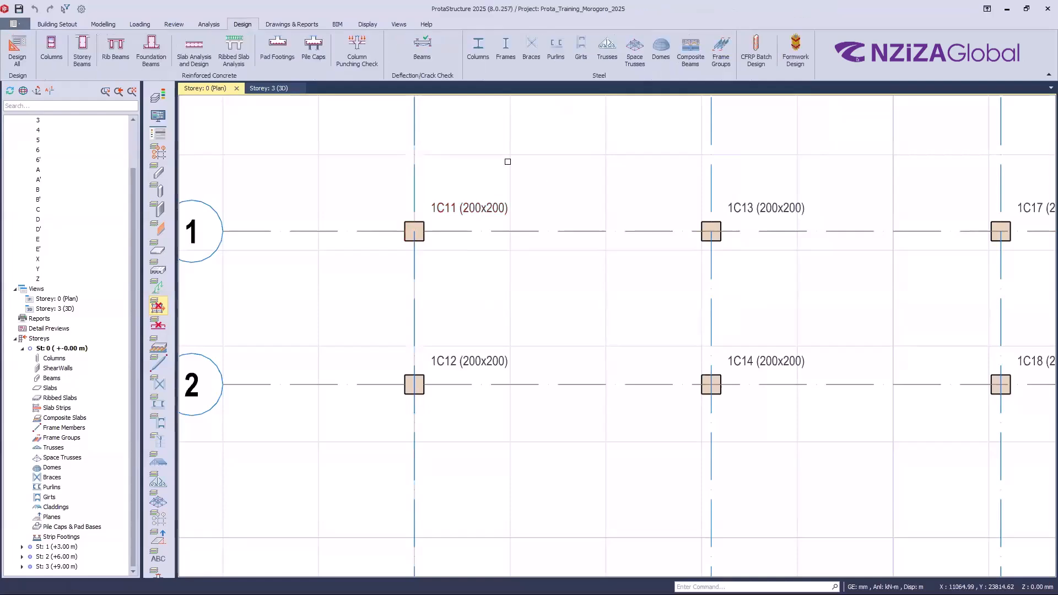
Open the project settings and examine the general foundation options, checking the allowable stress of soil
click(81, 9)
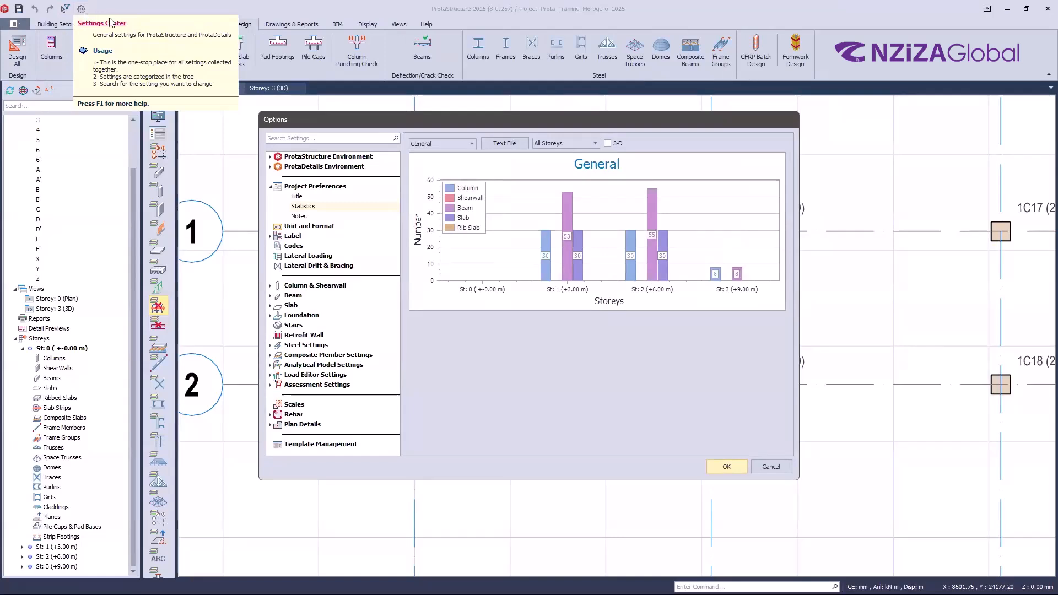
click(301, 316)
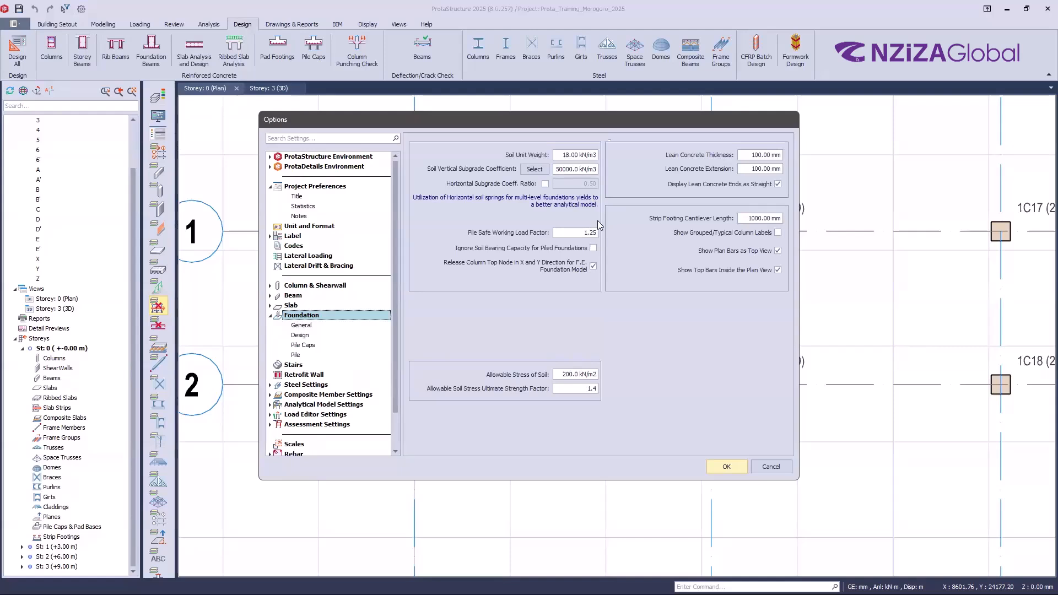
click(503, 528)
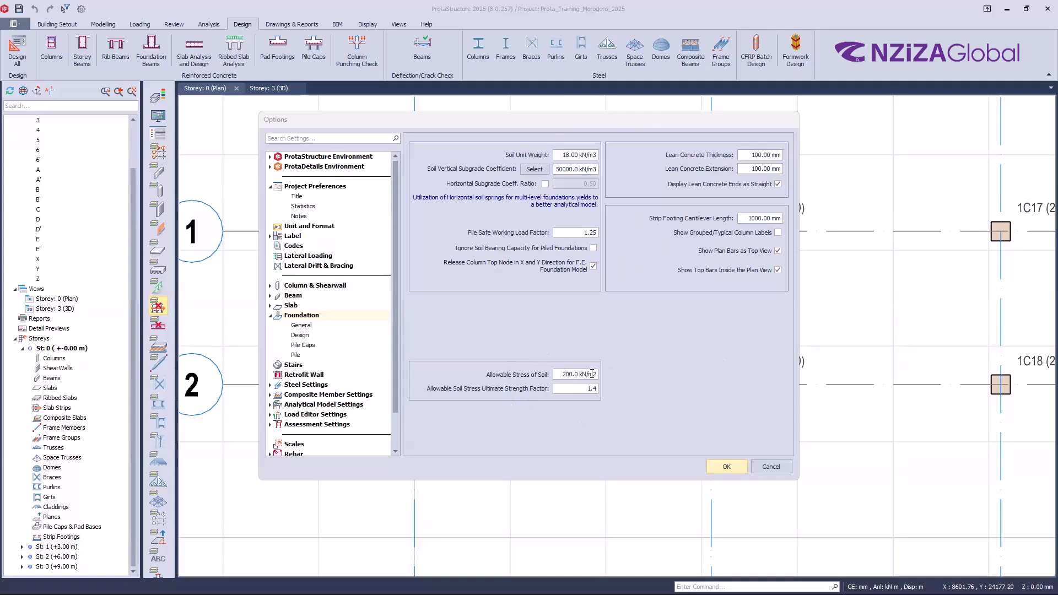
click(563, 375)
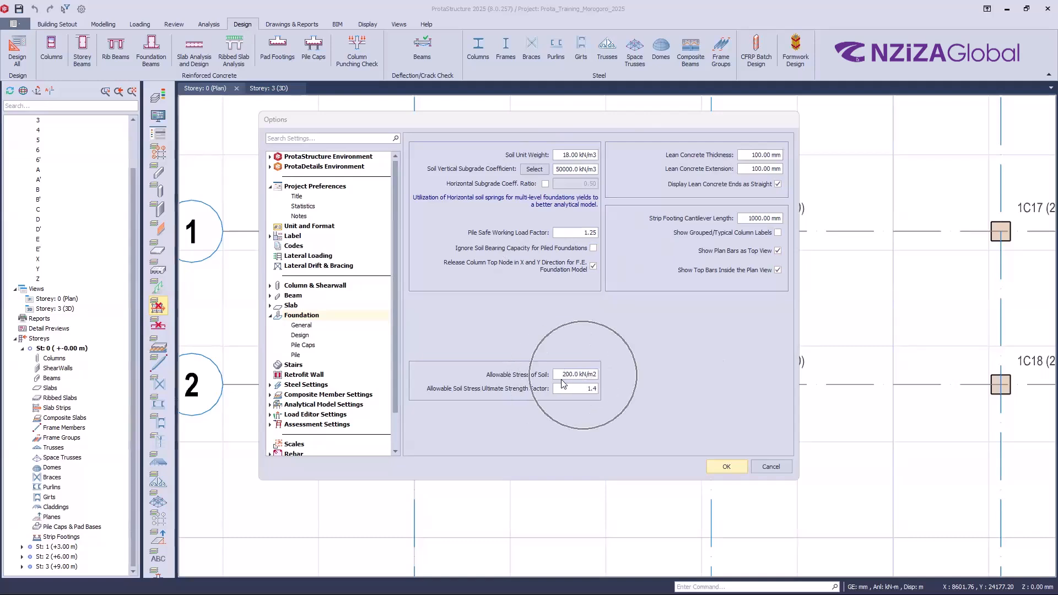
key(Delete)
text(2)
click(568, 376)
click(570, 376)
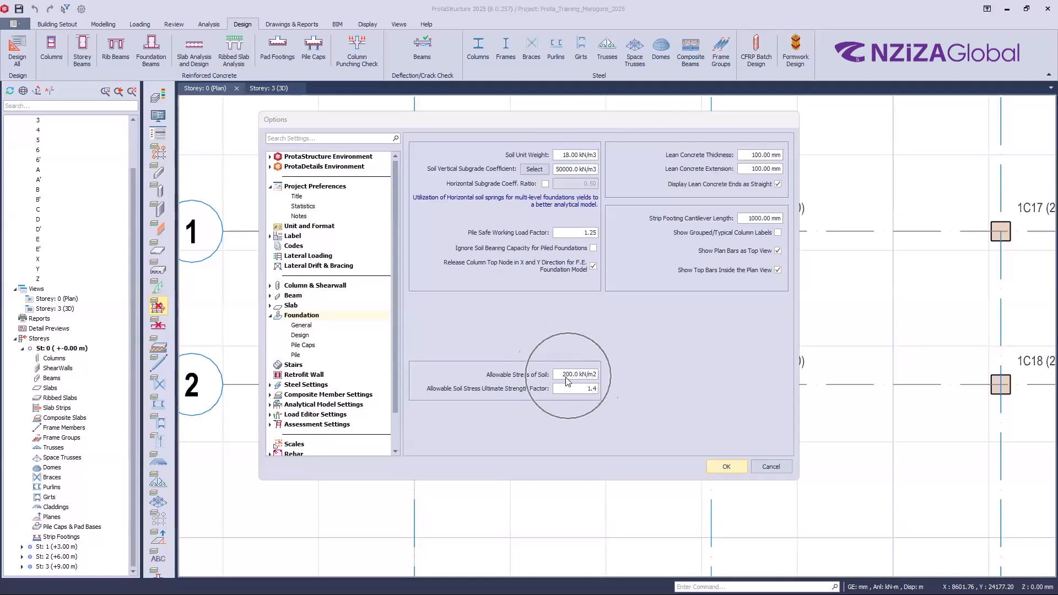
click(571, 376)
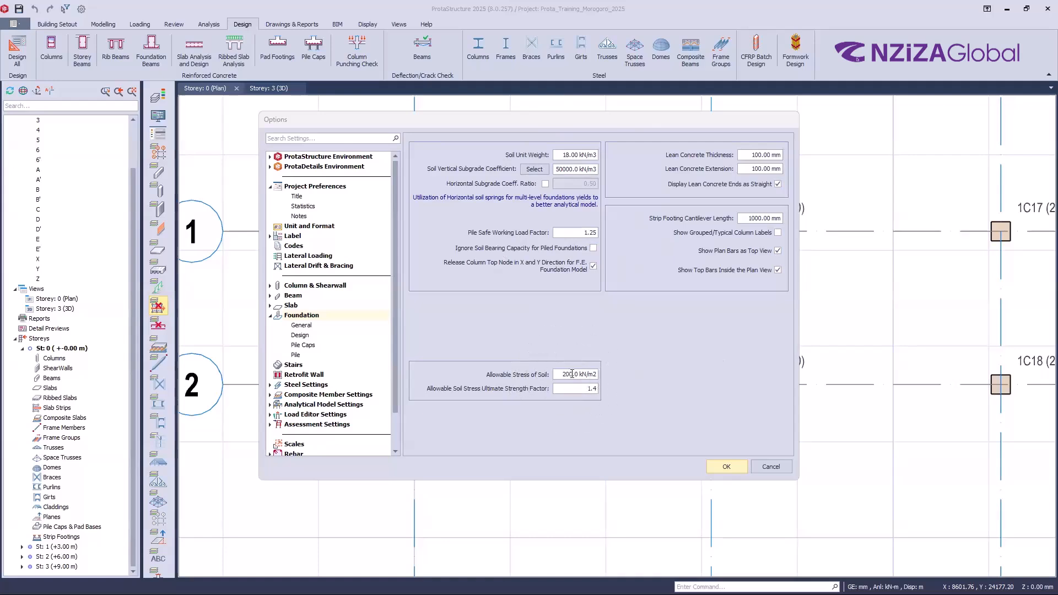
click(576, 376)
key(ctrl)
drag(586, 376, 561, 375)
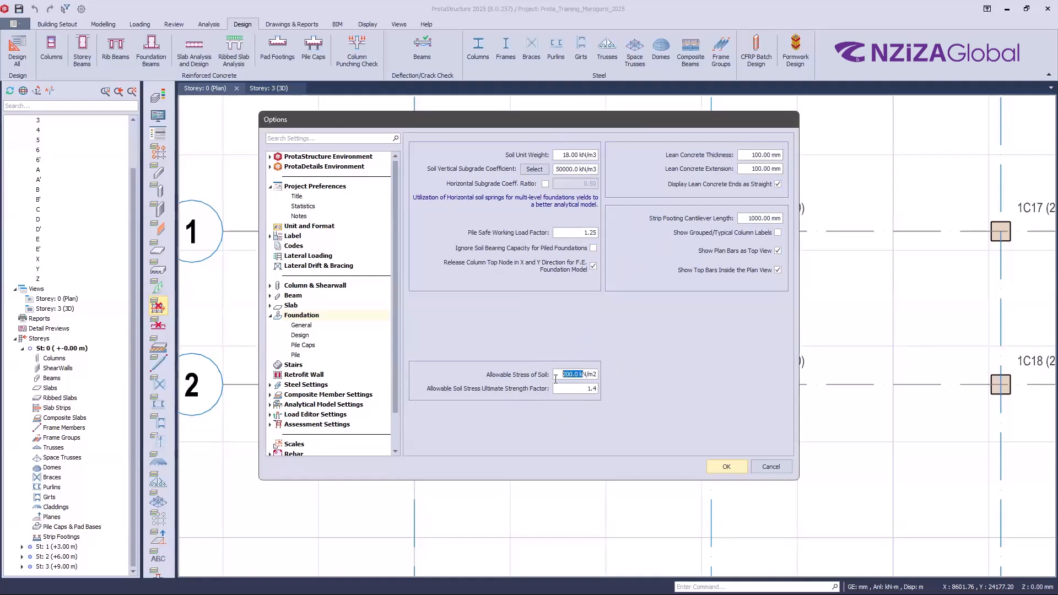
click(306, 336)
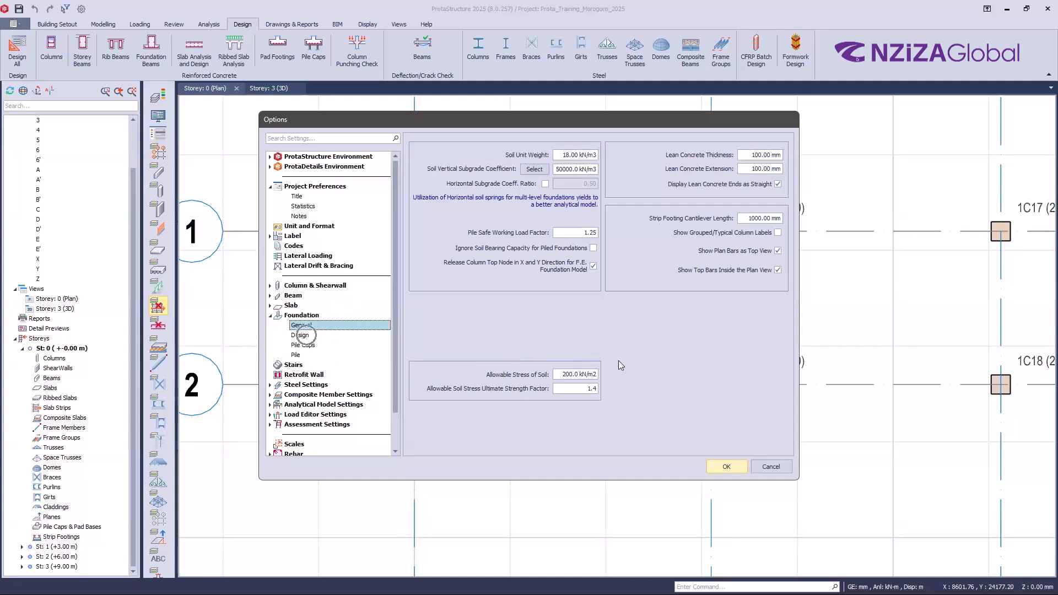
double_click(550, 373)
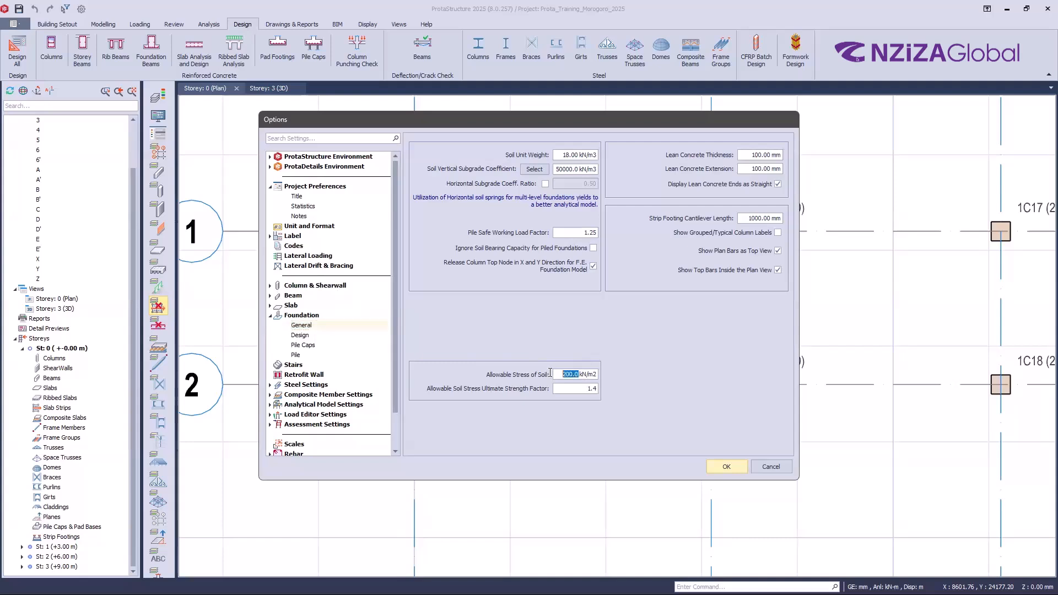
click(299, 329)
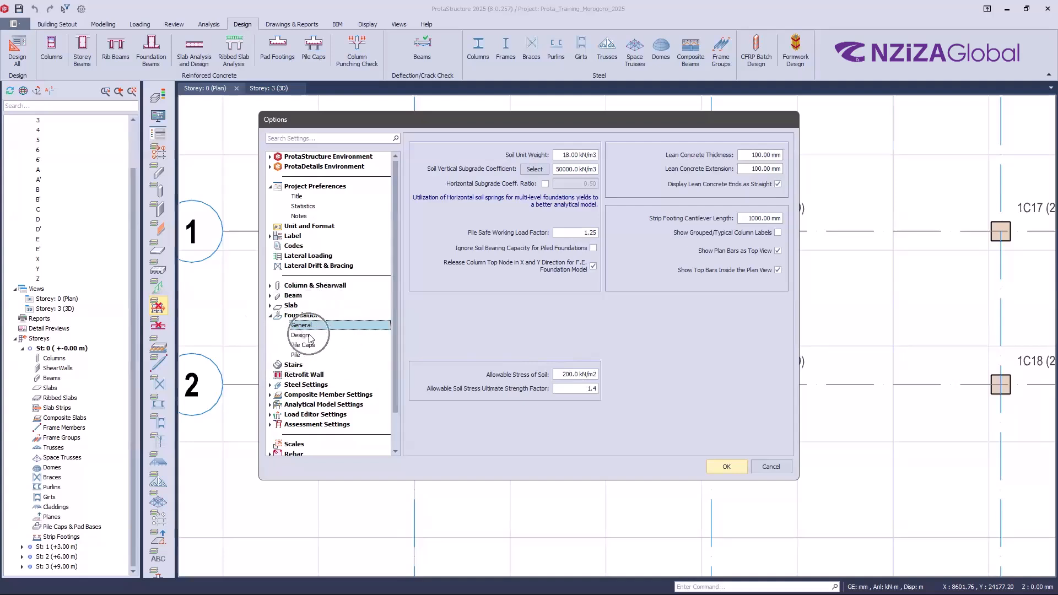
In the foundation design settings, set the default pad footing form to Square and the minimum pad base depth to 200 mm
click(301, 335)
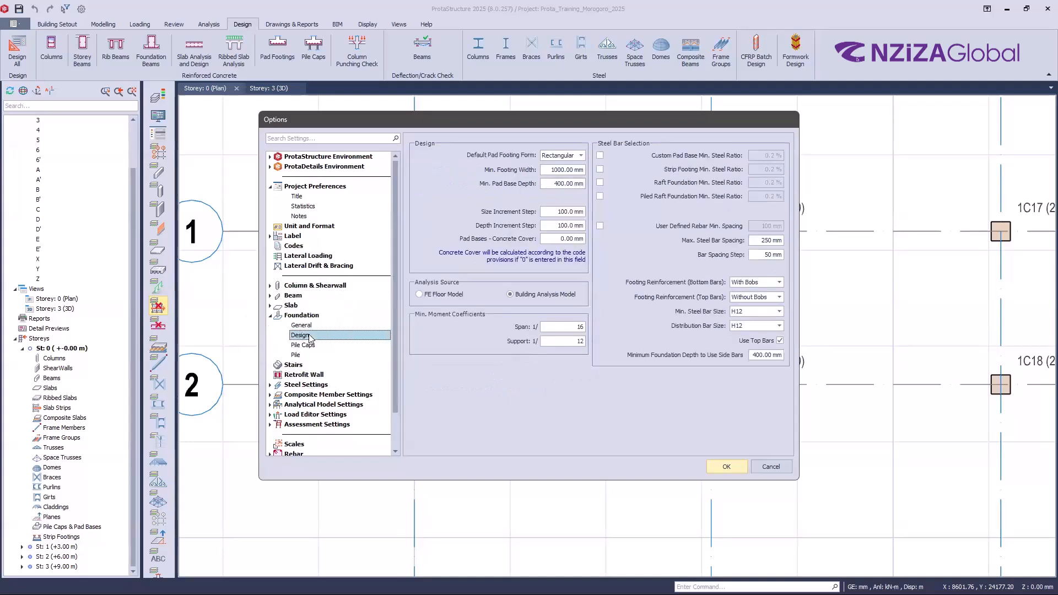
click(580, 158)
click(558, 174)
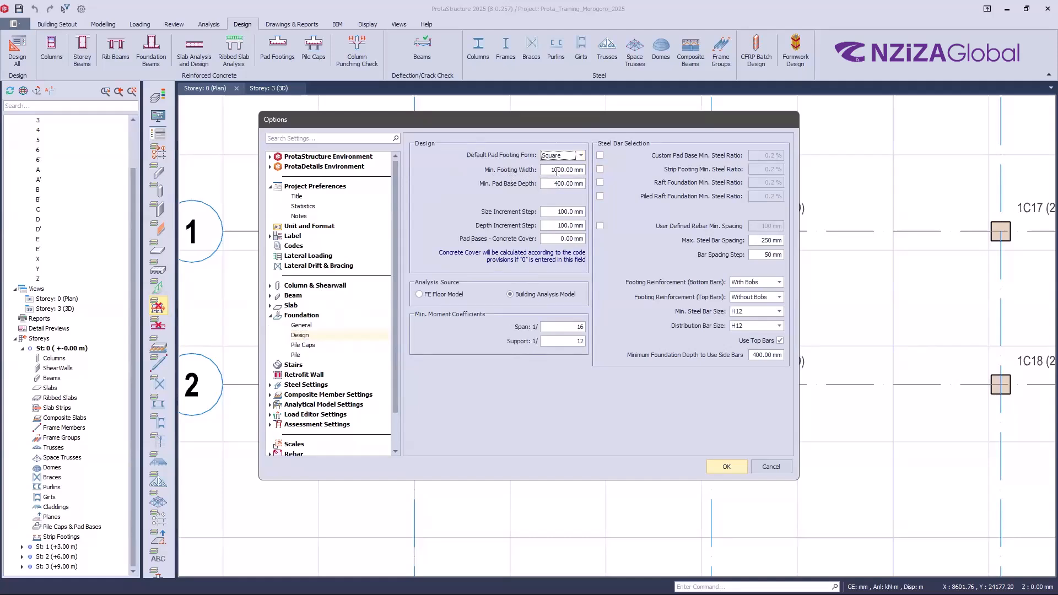
drag(550, 170, 570, 169)
drag(562, 186, 554, 186)
text(20)
click(566, 171)
click(722, 467)
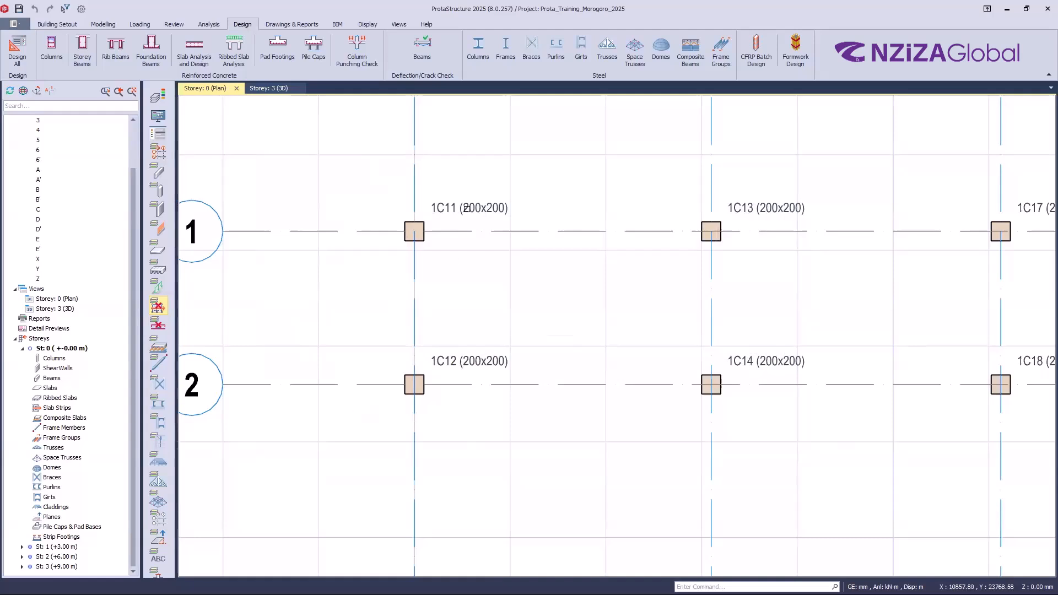
Review the pad footing design for column 1C11 at axes 1 and A, cancel without inserting it, and clear the selection
click(428, 239)
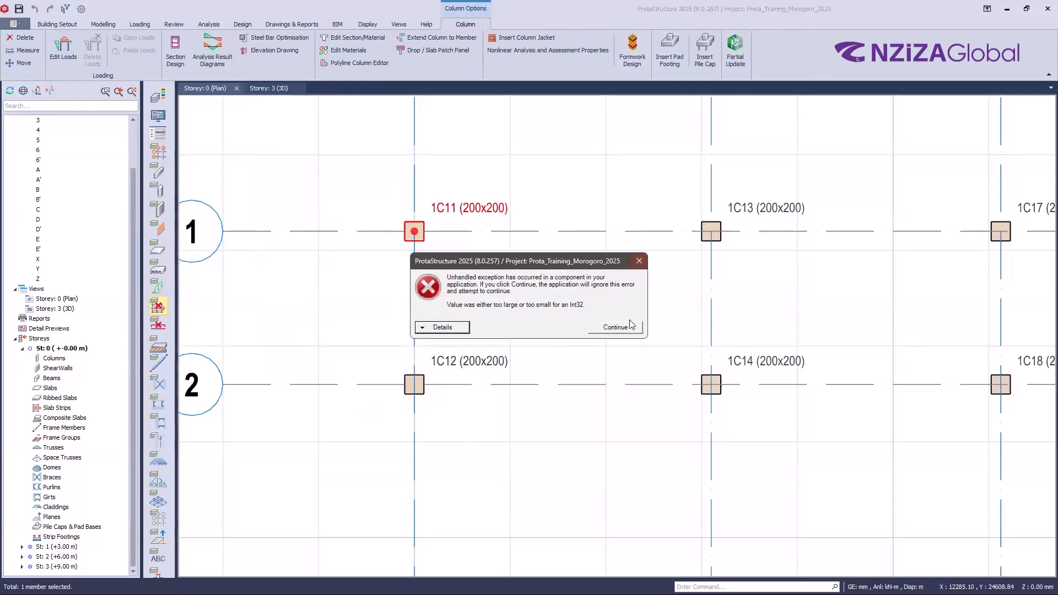
click(612, 328)
drag(507, 113, 547, 109)
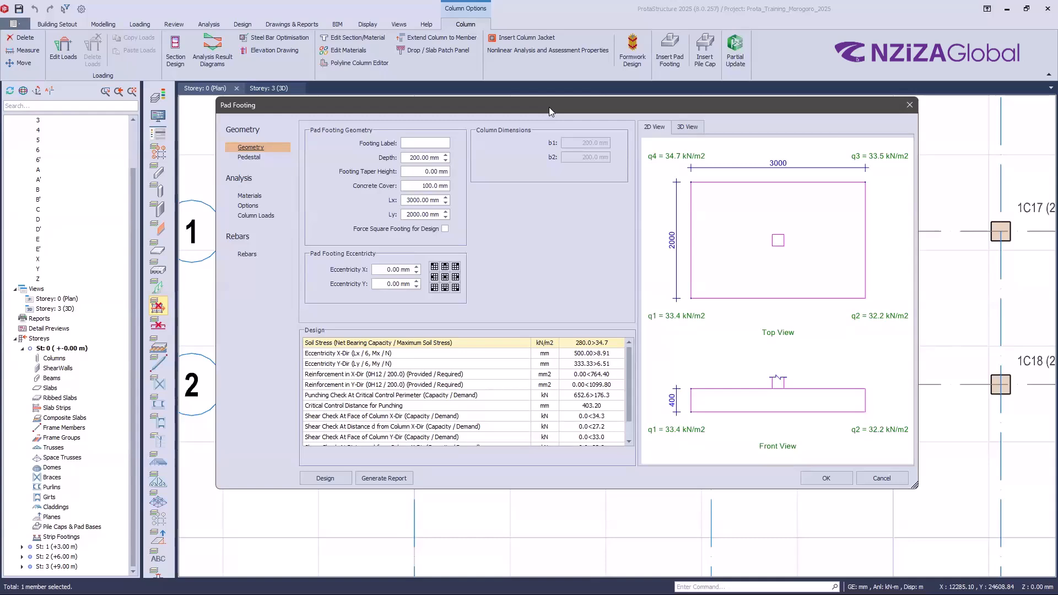
click(882, 478)
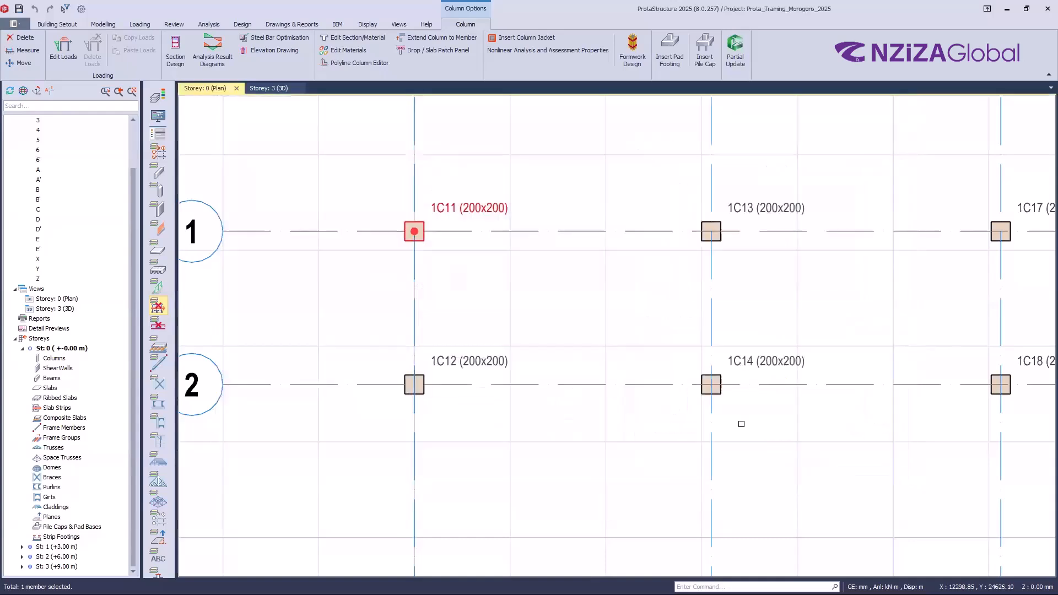
key(Escape)
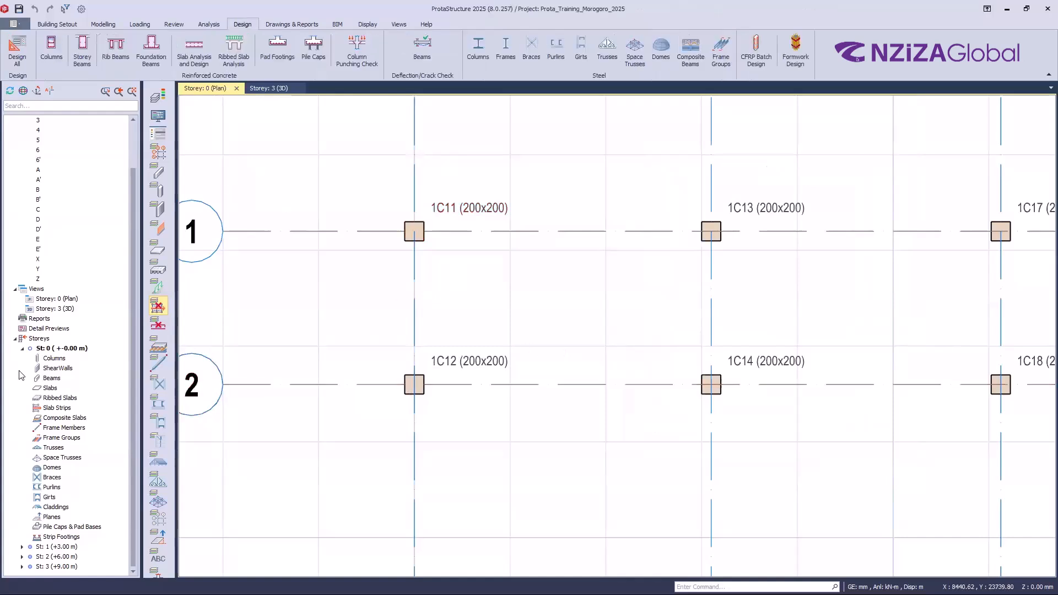
Switch to the Storey: 1 plan, inspect the commands available for column 1C11, and clear the selection
click(50, 547)
double_click(50, 551)
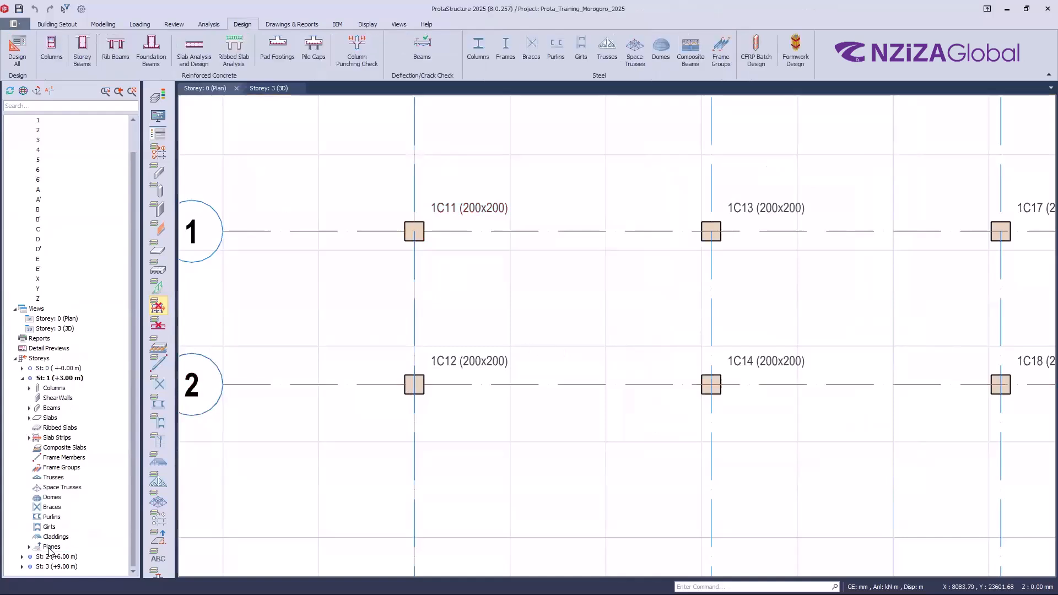
scroll(542, 307, down, 4)
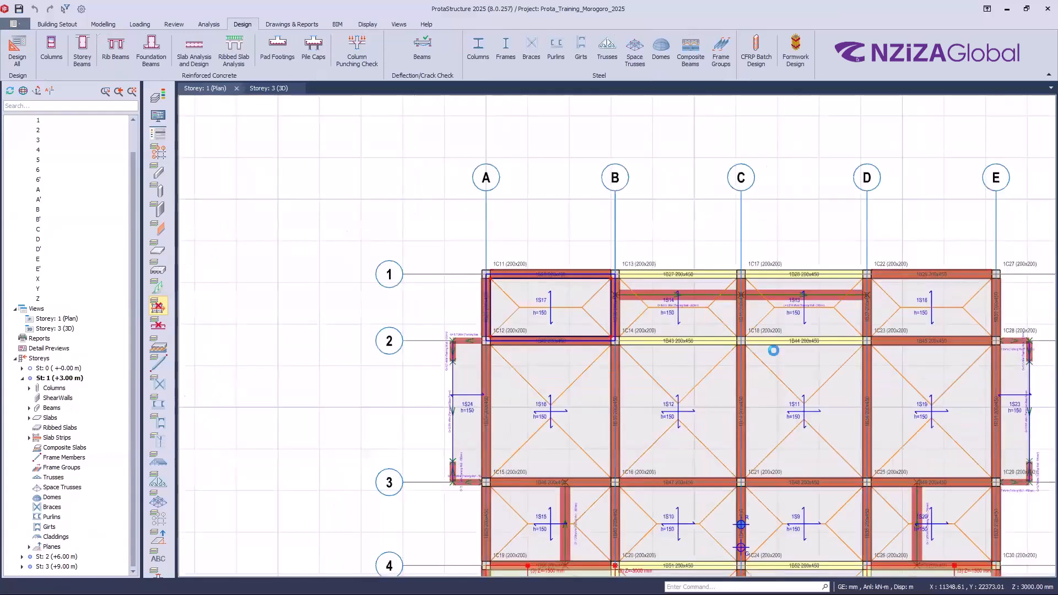
scroll(303, 196, up, 2)
click(305, 197)
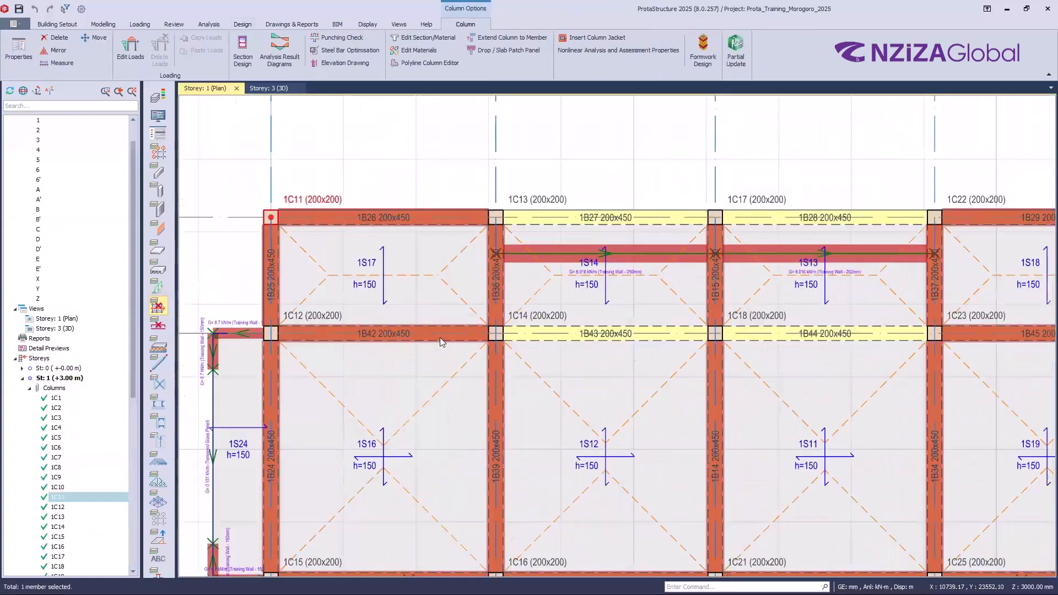
right_click(366, 174)
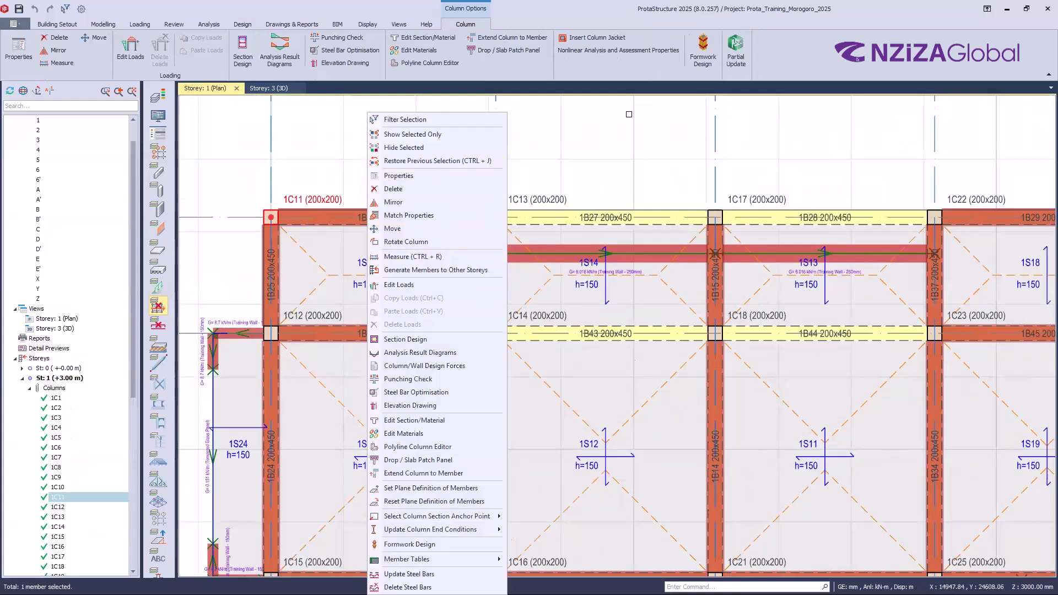
key(Escape)
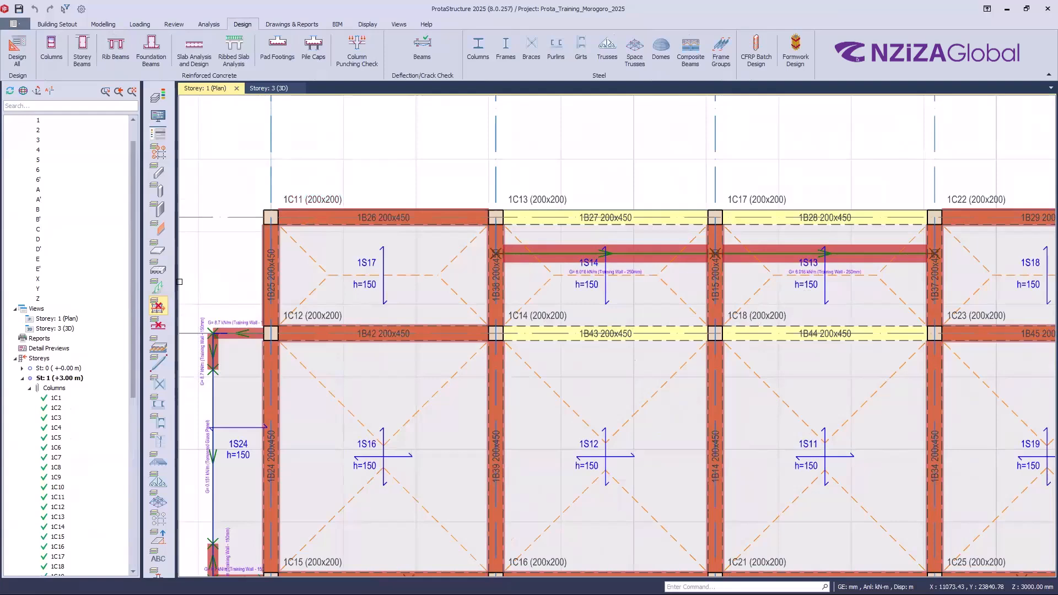
scroll(427, 361, down, 1)
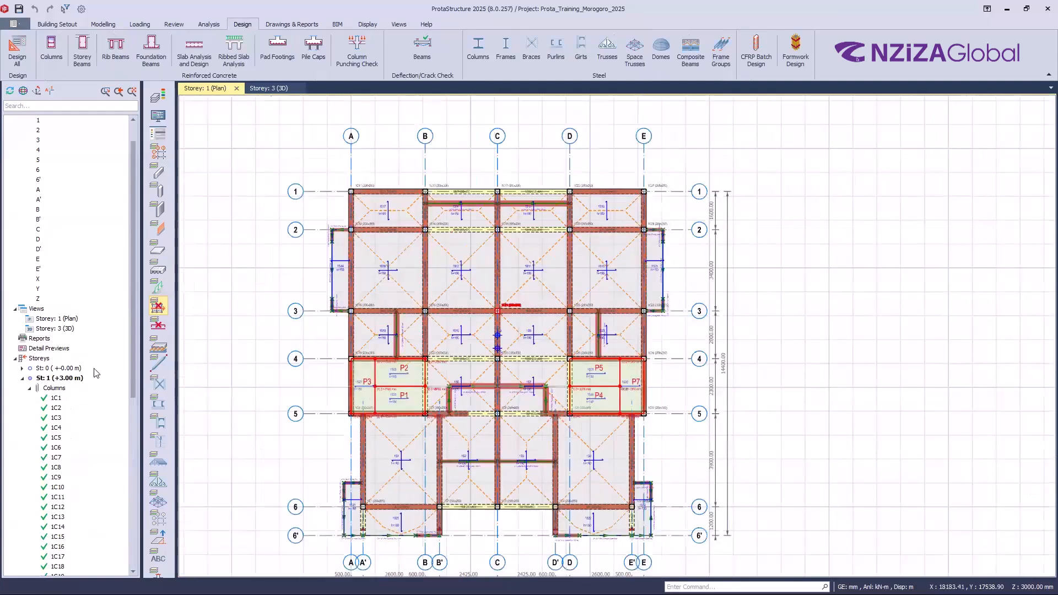
Return to the Storey: 0 plan, review the pad footing design for column 1C15 at axes 3 and A, and cancel without inserting it
double_click(57, 369)
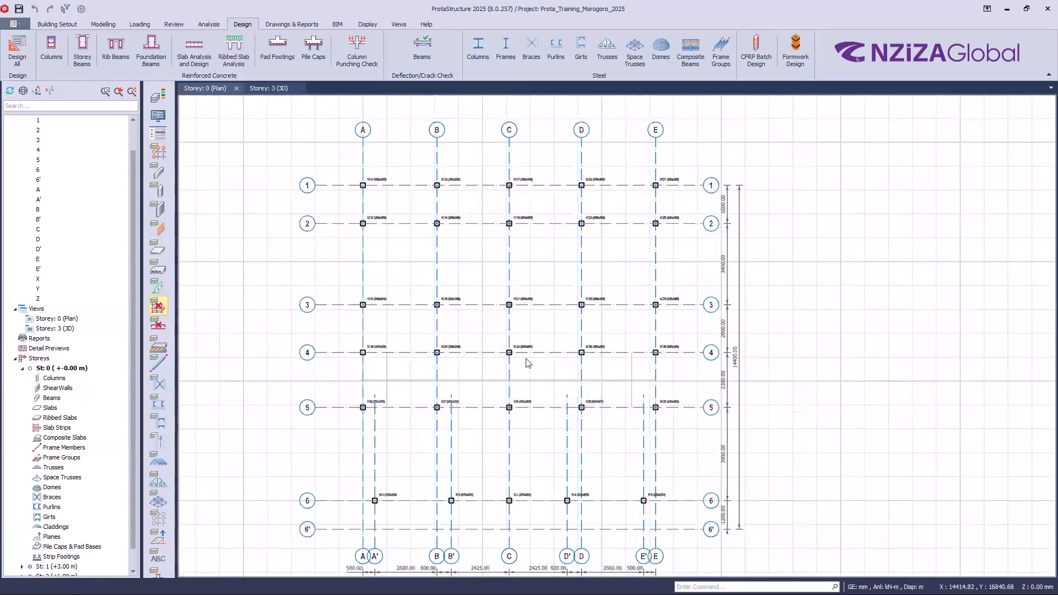
click(374, 305)
click(373, 305)
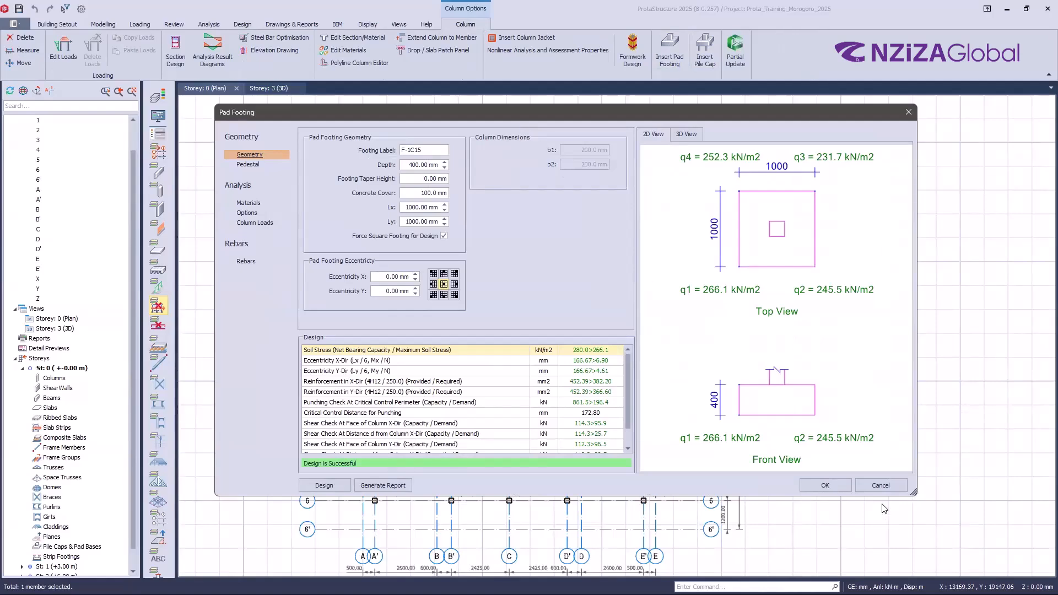
click(875, 487)
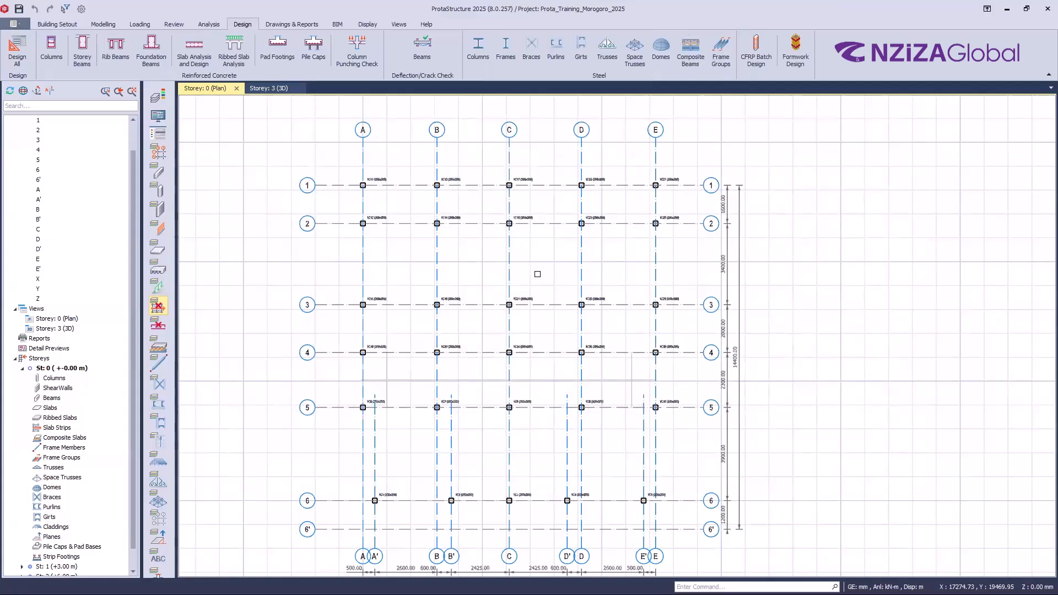
Recheck the allowable stress of soil and the pad footing defaults in the foundation settings, and accept them without changes
click(81, 9)
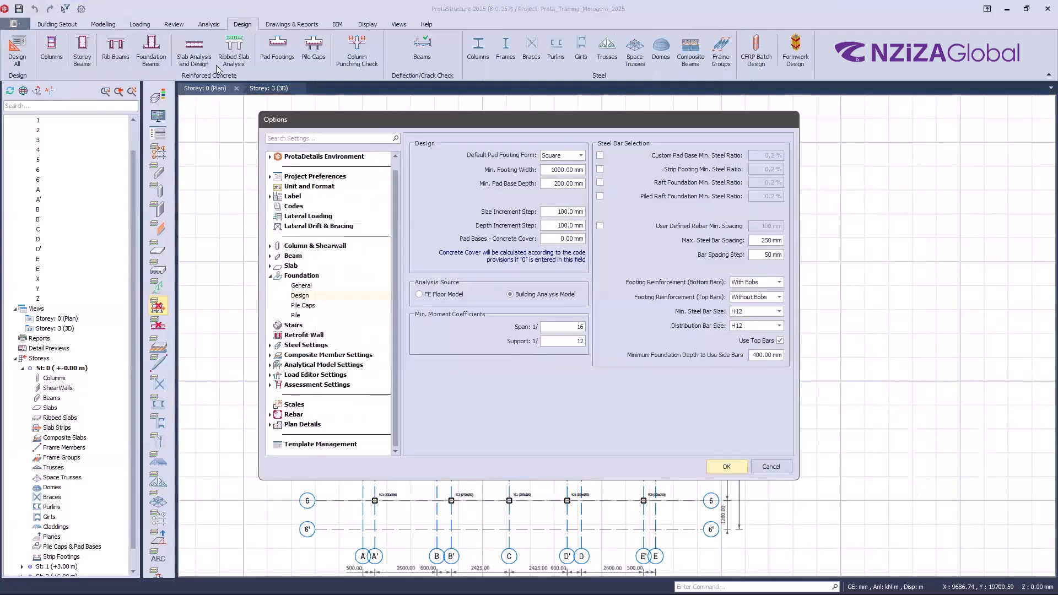
click(302, 276)
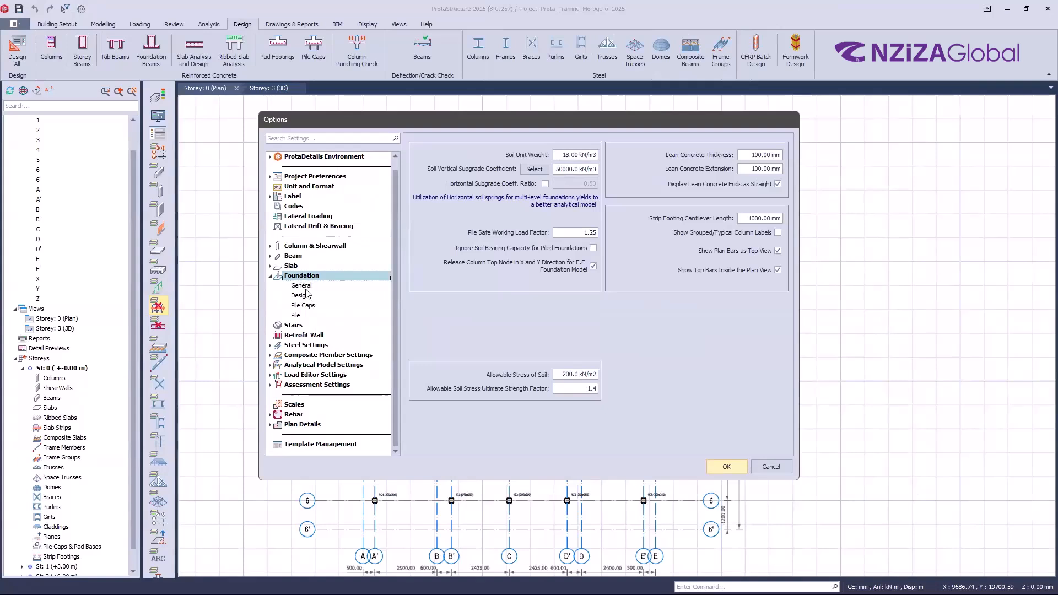
click(305, 288)
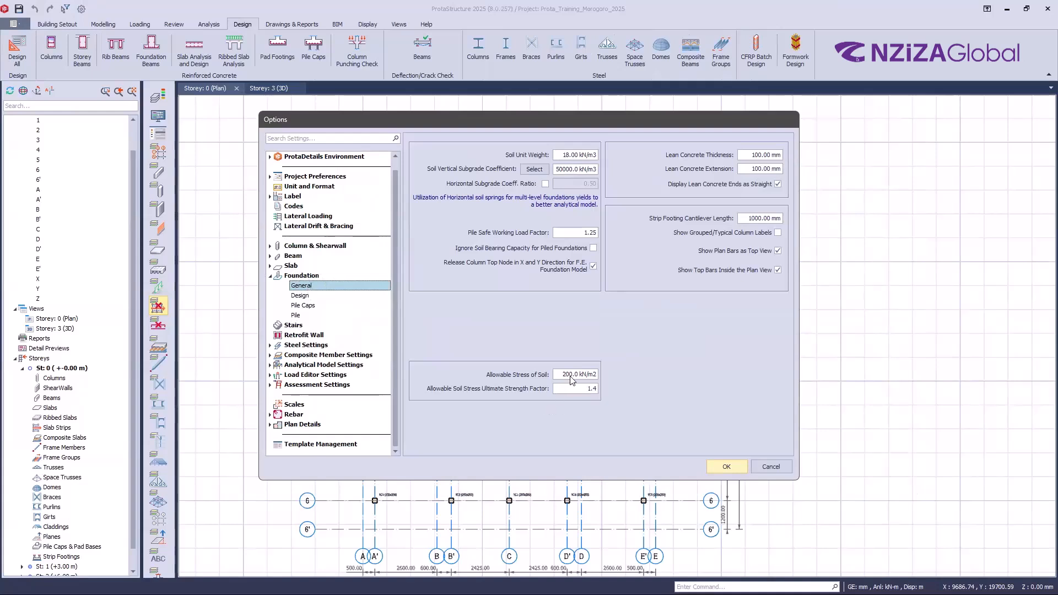
click(571, 377)
double_click(568, 374)
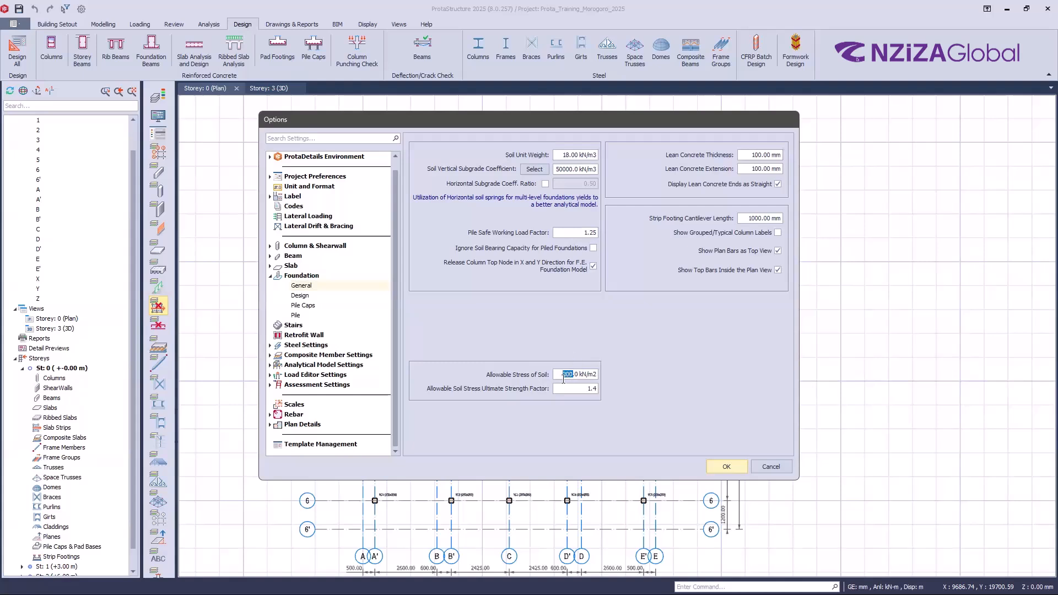
click(567, 375)
click(298, 300)
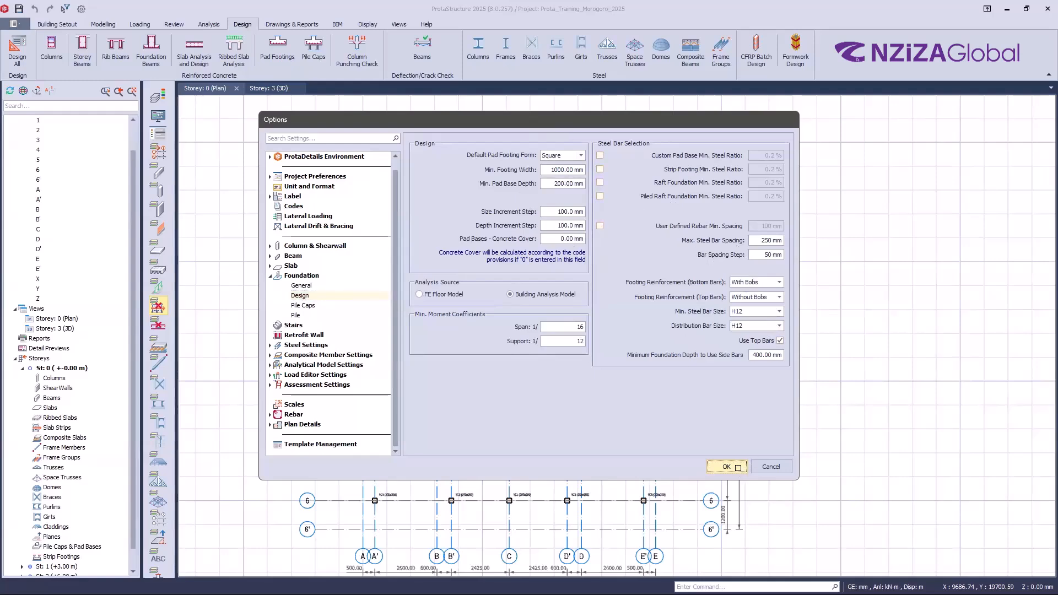
click(727, 466)
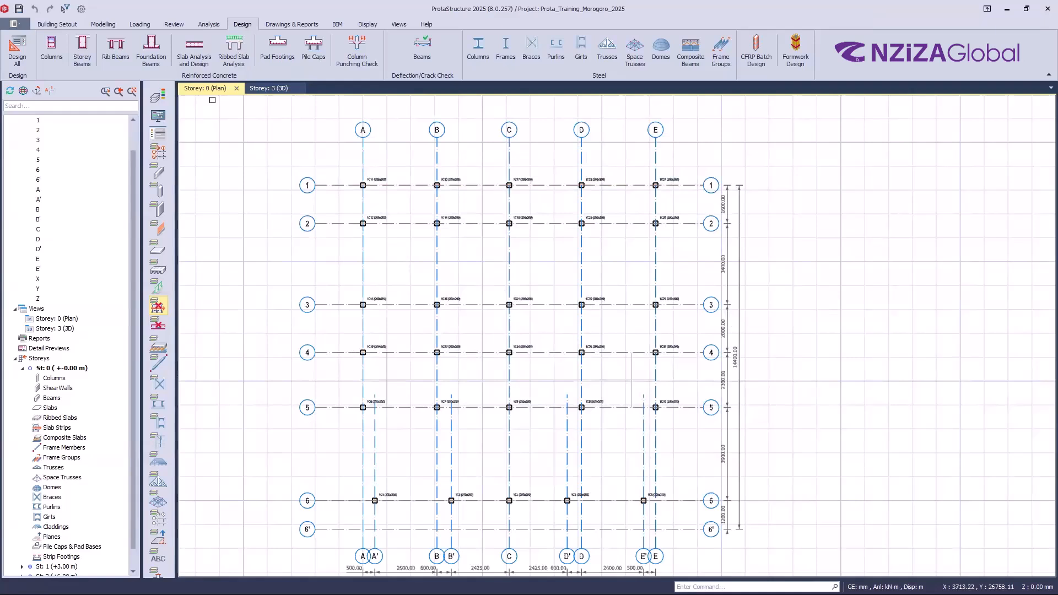
Recheck the pad footing geometry and label for column 1C15, cancel without inserting it, and clear the selection
click(381, 299)
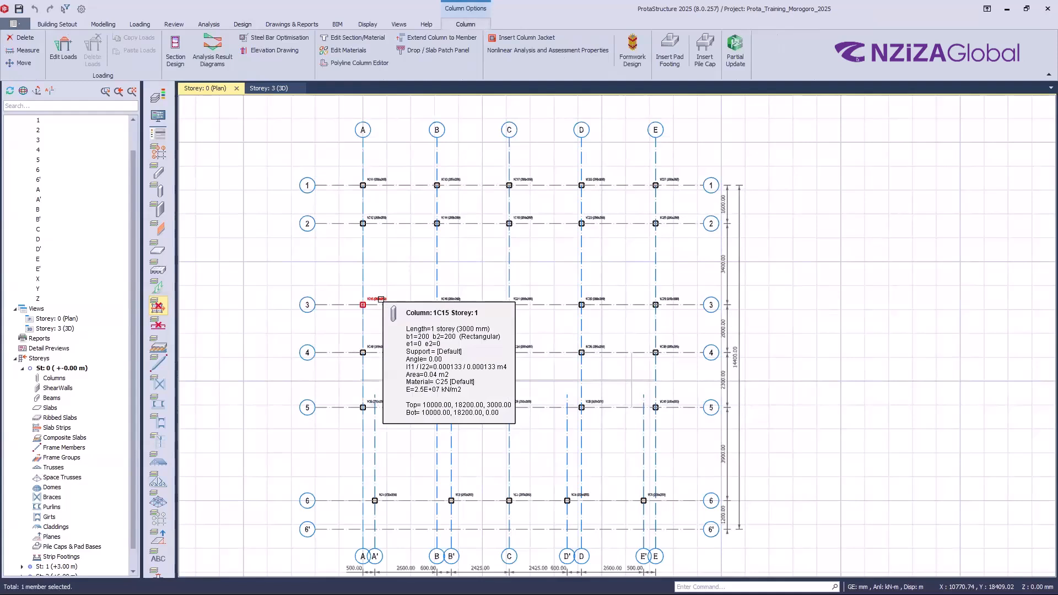
click(678, 60)
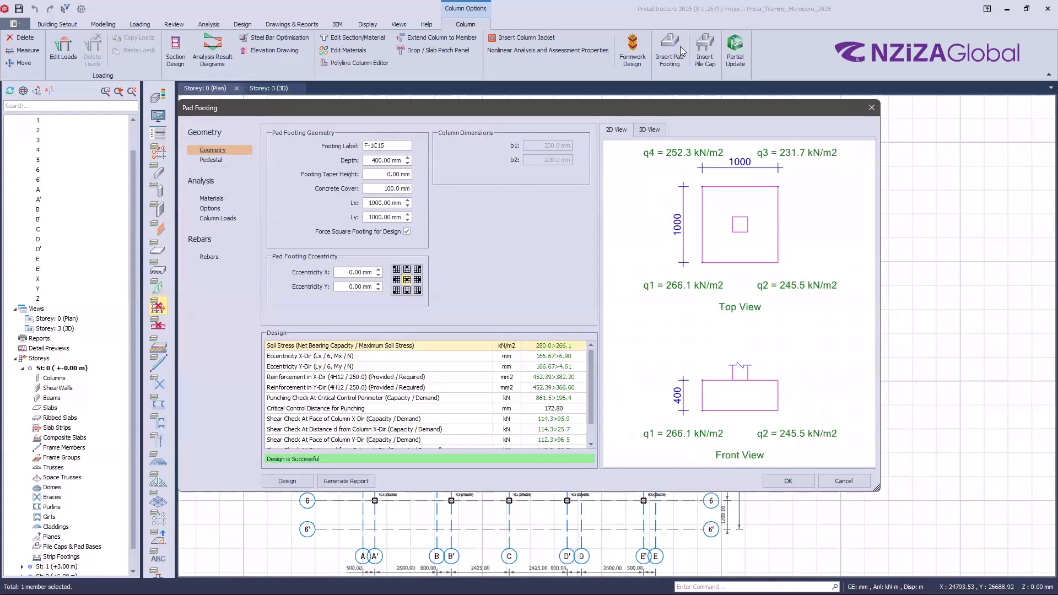
click(411, 540)
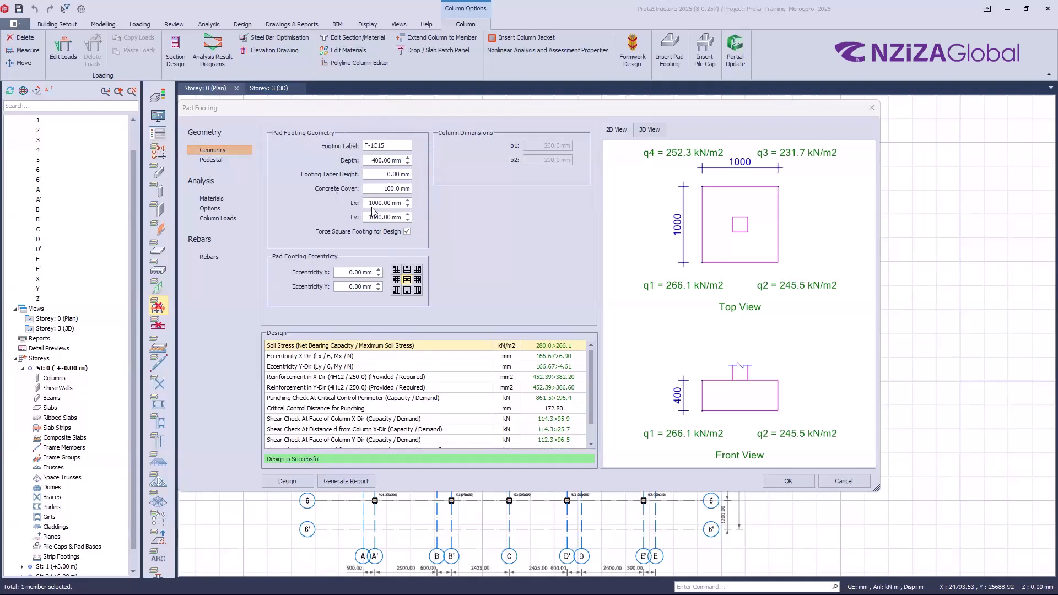
drag(398, 146, 360, 148)
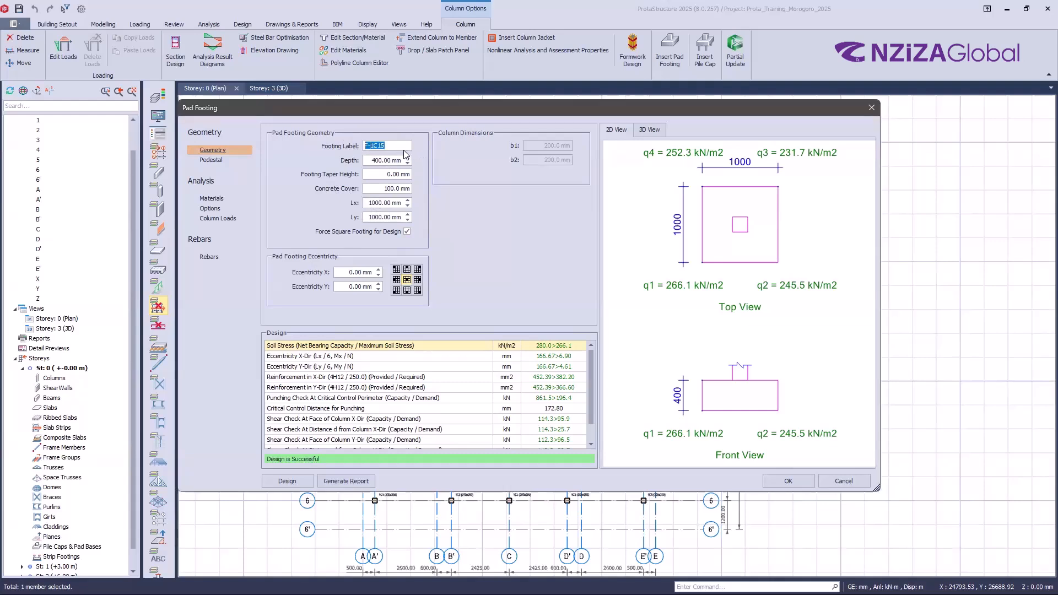
click(398, 148)
click(844, 482)
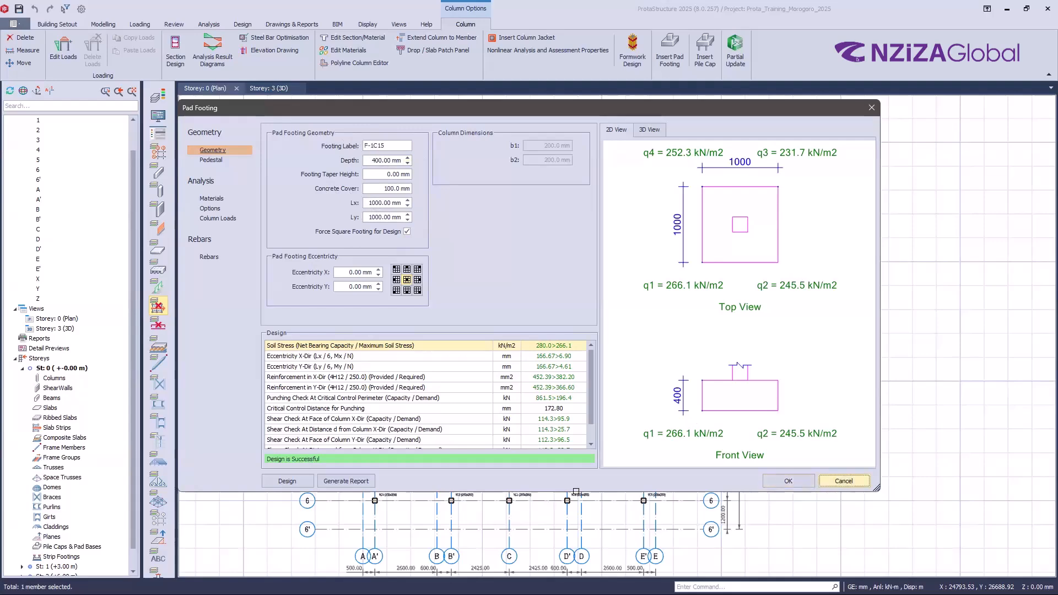
scroll(361, 242, up, 5)
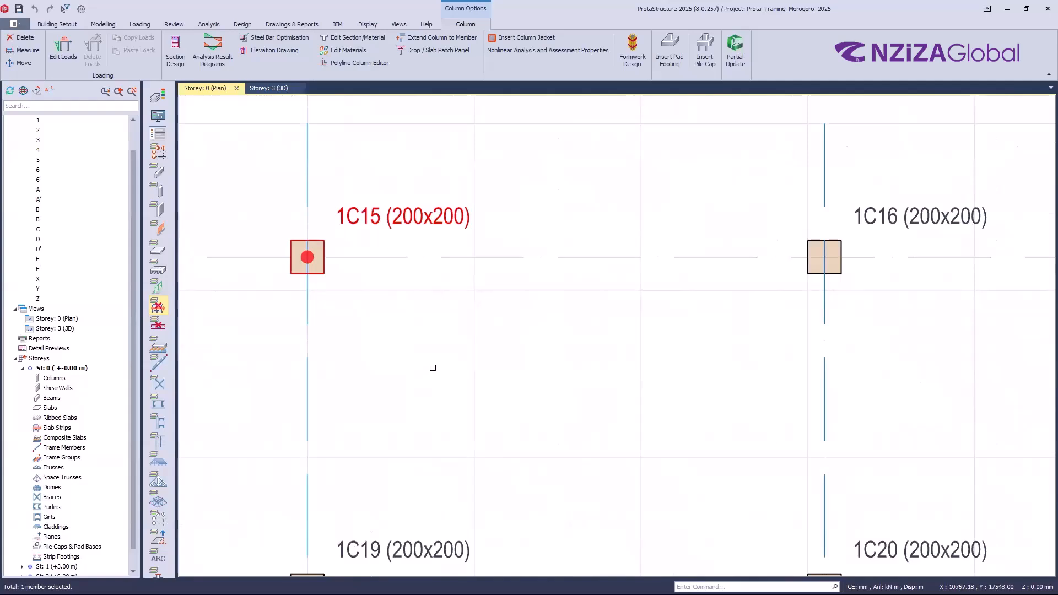
key(Escape)
Start a pad footing for column 1C18 at axes 2 and C, set its concrete cover to 50 mm, and run the design
scroll(471, 382, down, 5)
scroll(472, 382, down, 1)
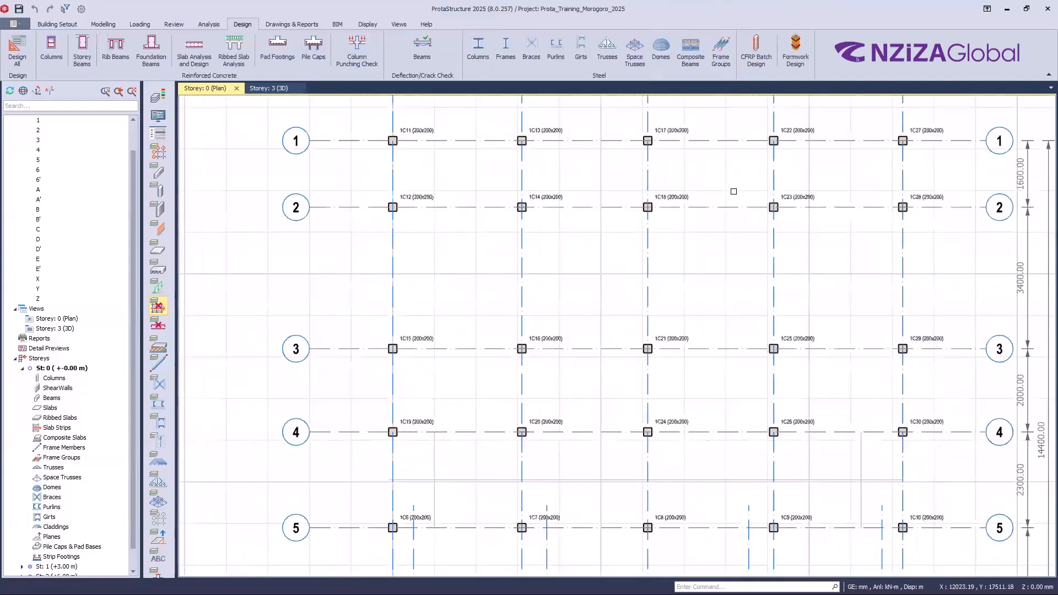
scroll(727, 191, up, 5)
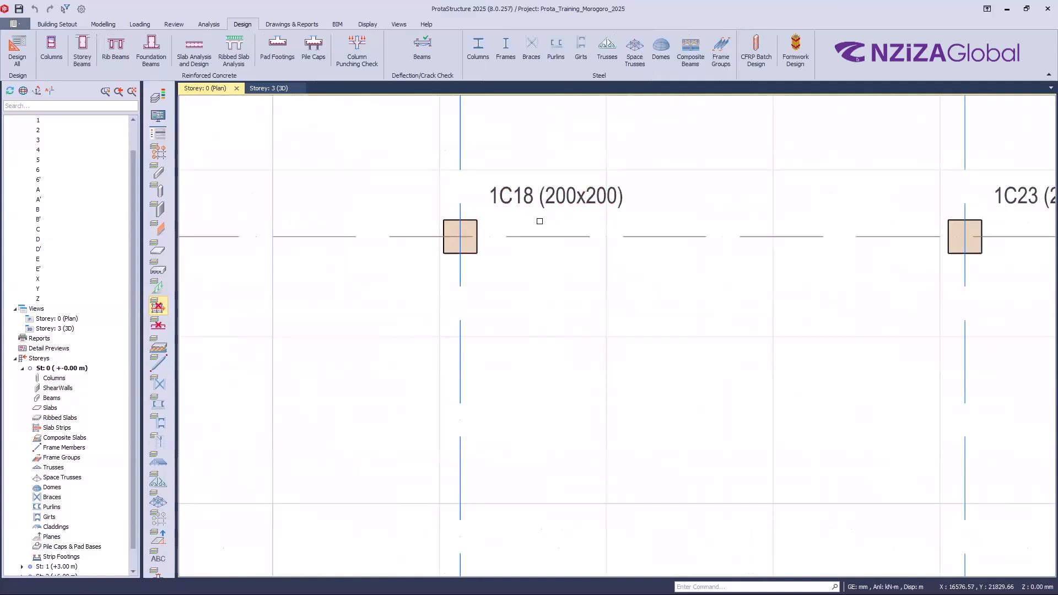
click(546, 197)
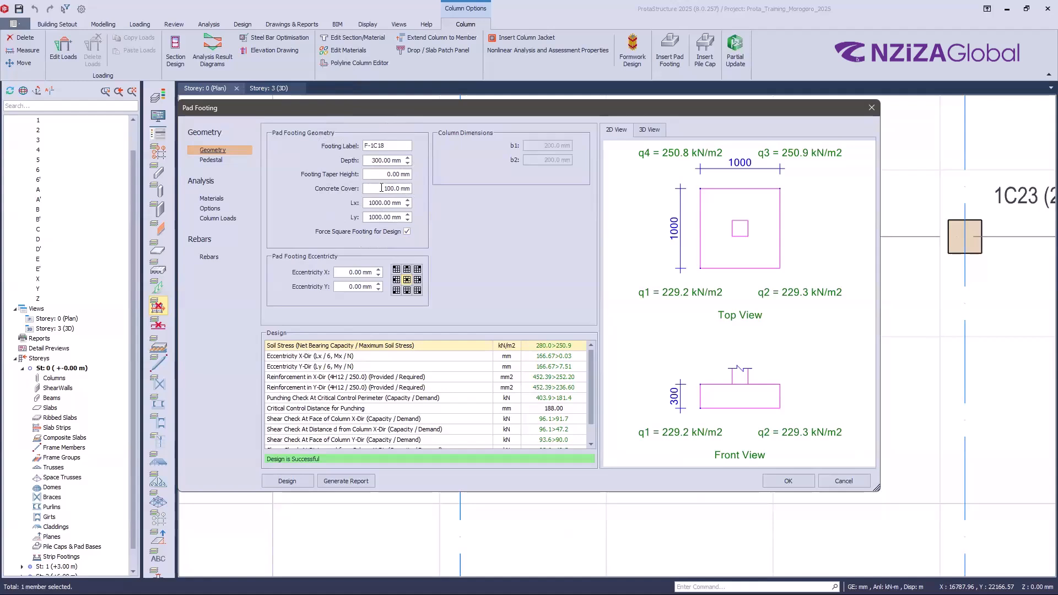
drag(382, 188, 431, 197)
text(50)
click(385, 203)
click(290, 480)
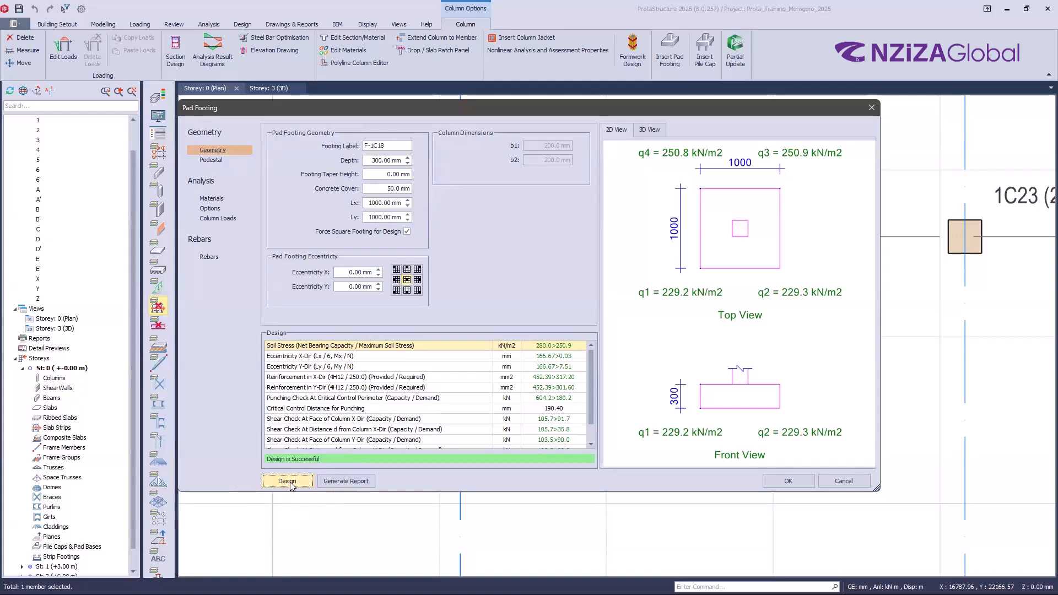
click(291, 482)
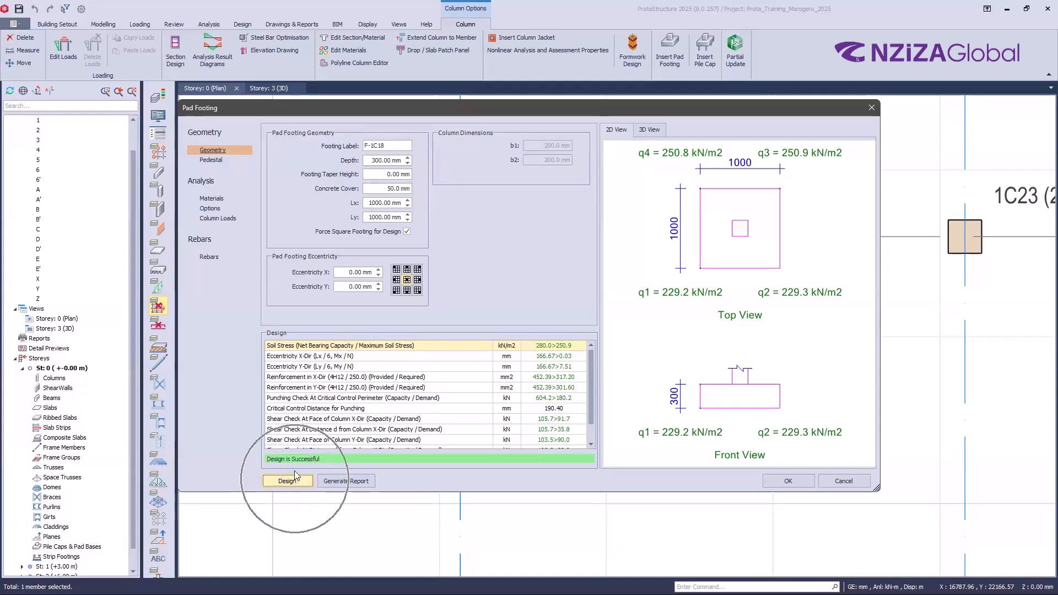
click(295, 484)
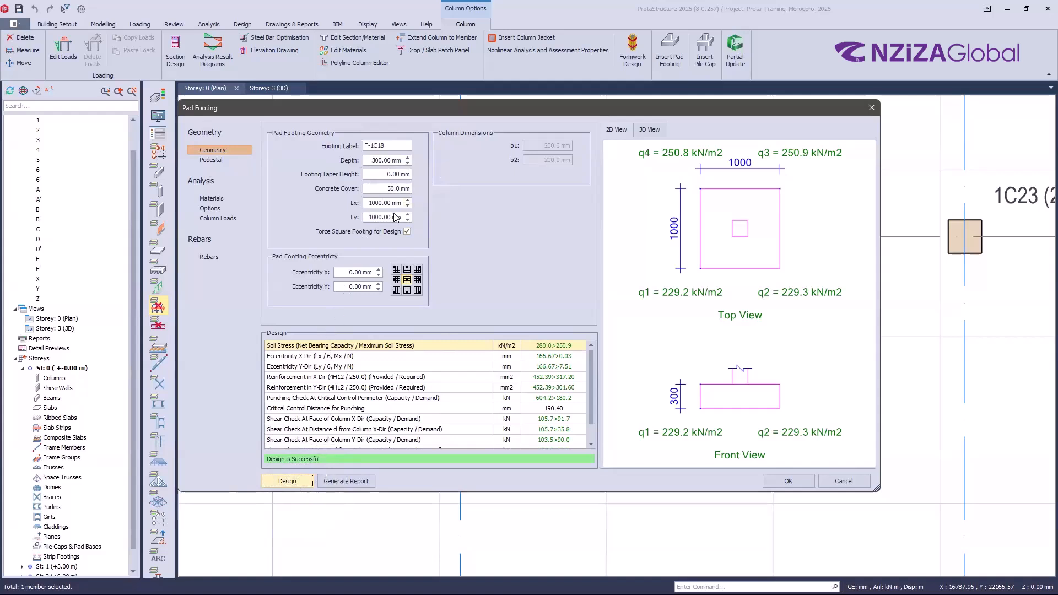
click(296, 485)
Test different depths for the 1C18 footing, up to 700 mm, and set the depth to 200 mm
click(408, 158)
click(407, 158)
click(408, 158)
click(408, 164)
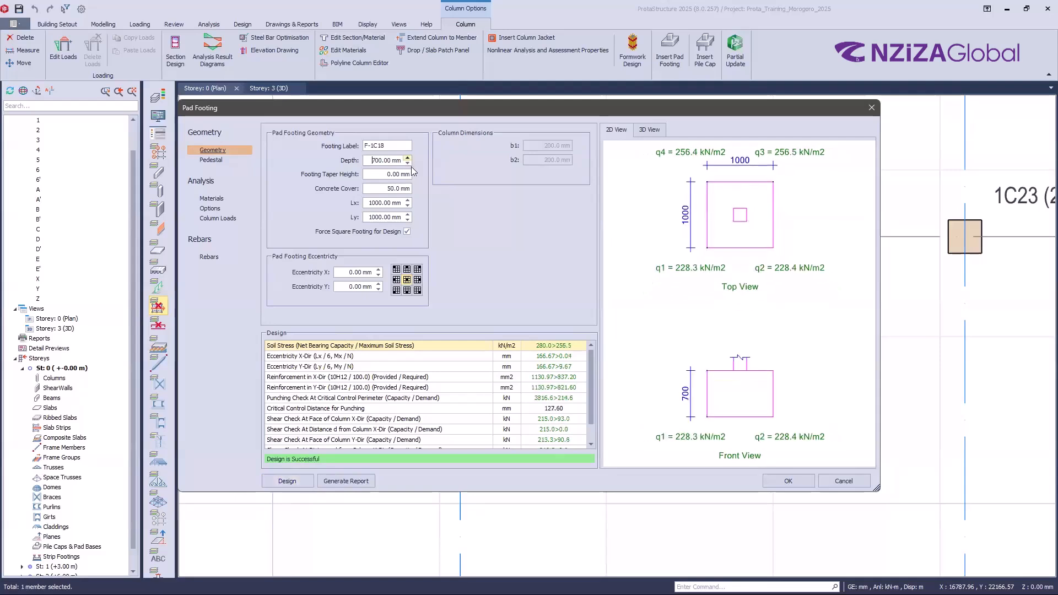
click(408, 164)
click(407, 164)
click(408, 164)
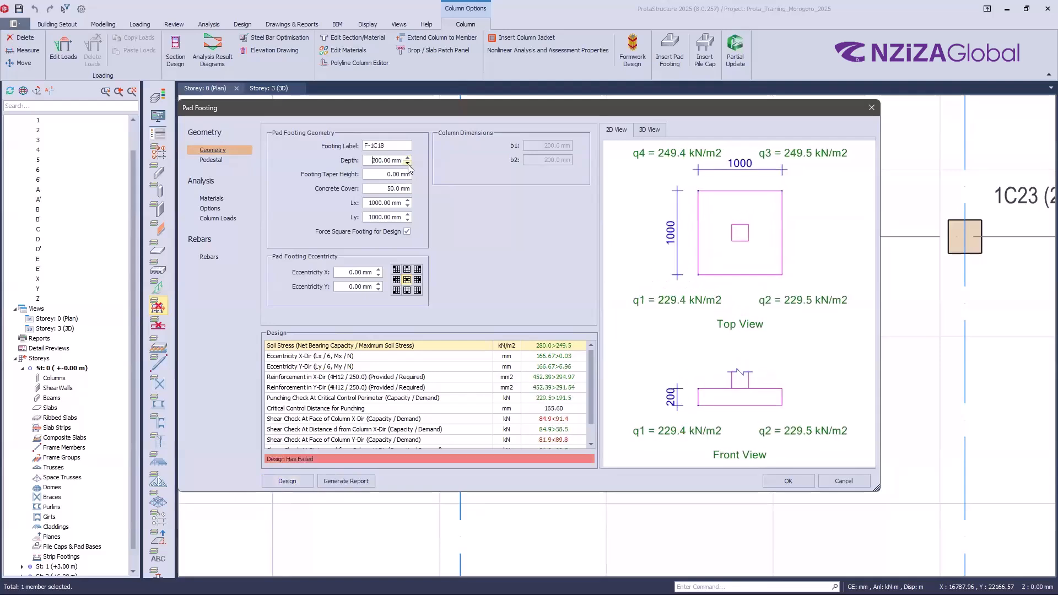
click(408, 159)
click(408, 158)
click(408, 164)
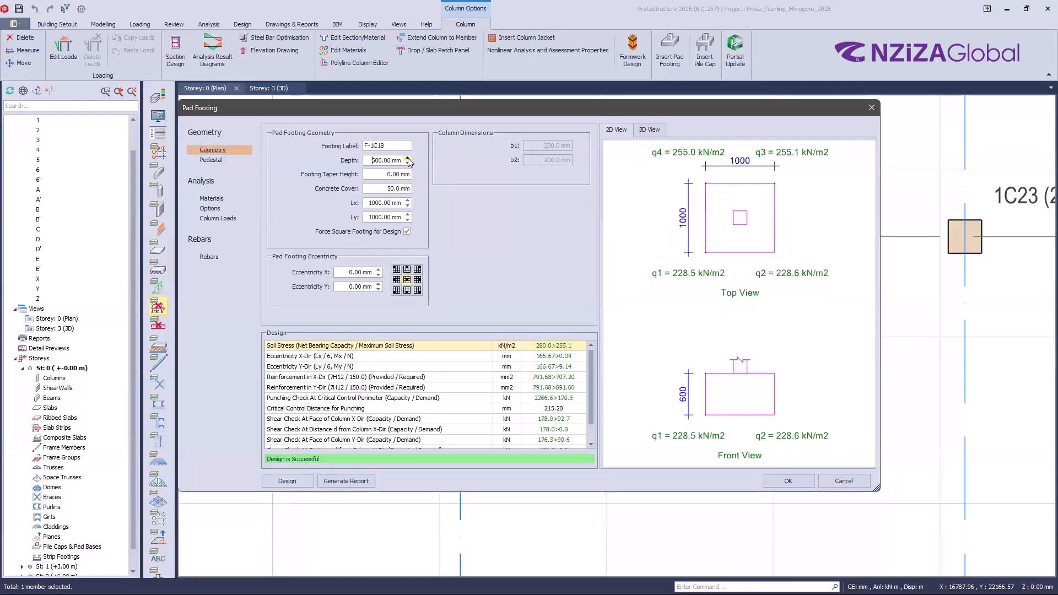
click(408, 164)
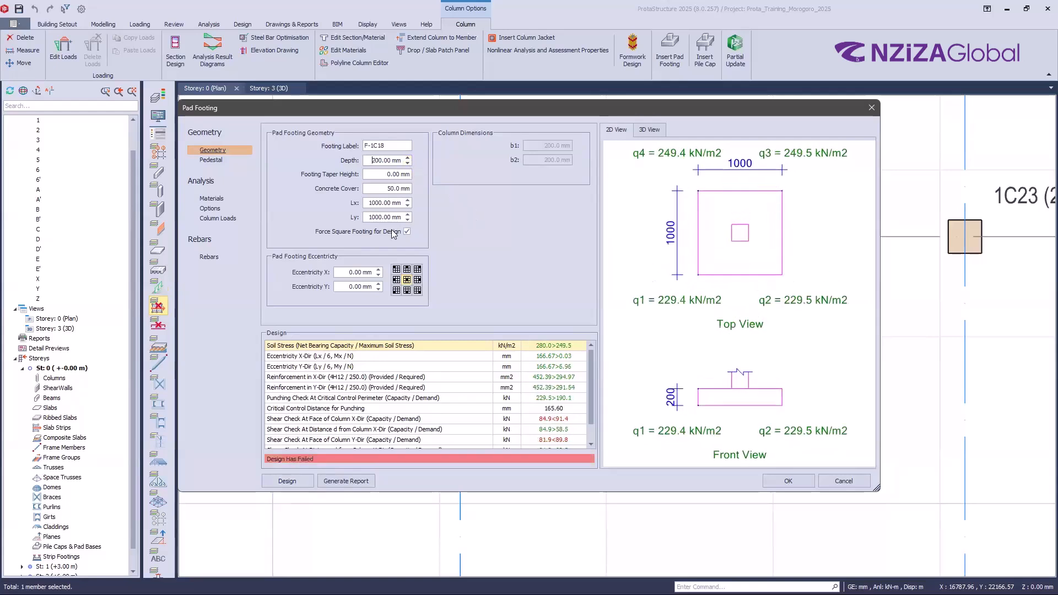
Turn off the forced square footing option and set the footing's Lx to 1300 mm
key(ctrl)
key(ctrl)
click(408, 201)
click(408, 200)
click(408, 200)
key(ctrl)
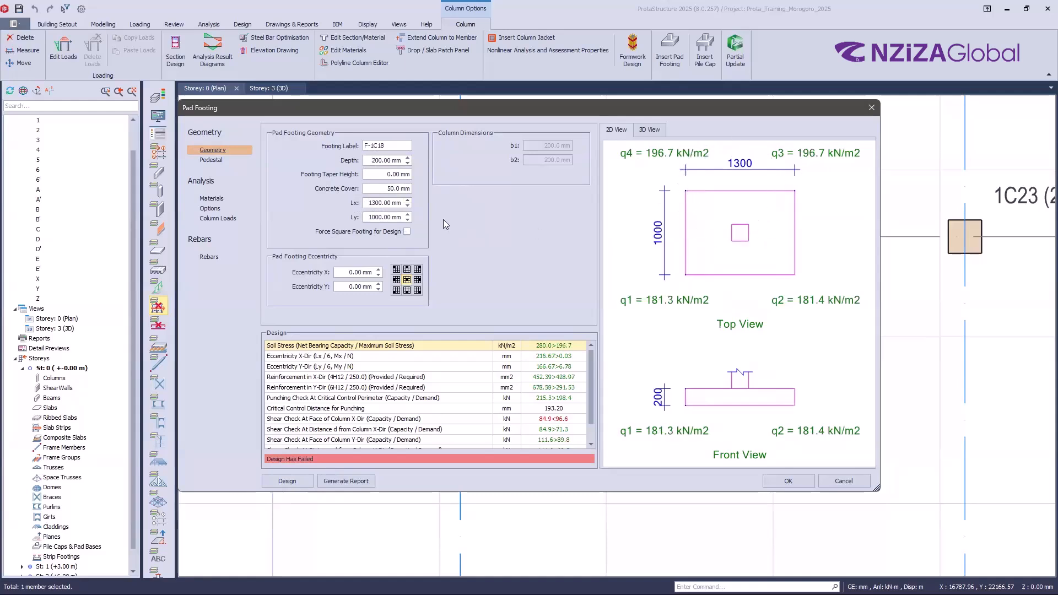
Test smaller plan dimensions for the footing and set both Lx and Ly to 1100 mm
click(409, 215)
click(409, 215)
click(409, 215)
click(408, 219)
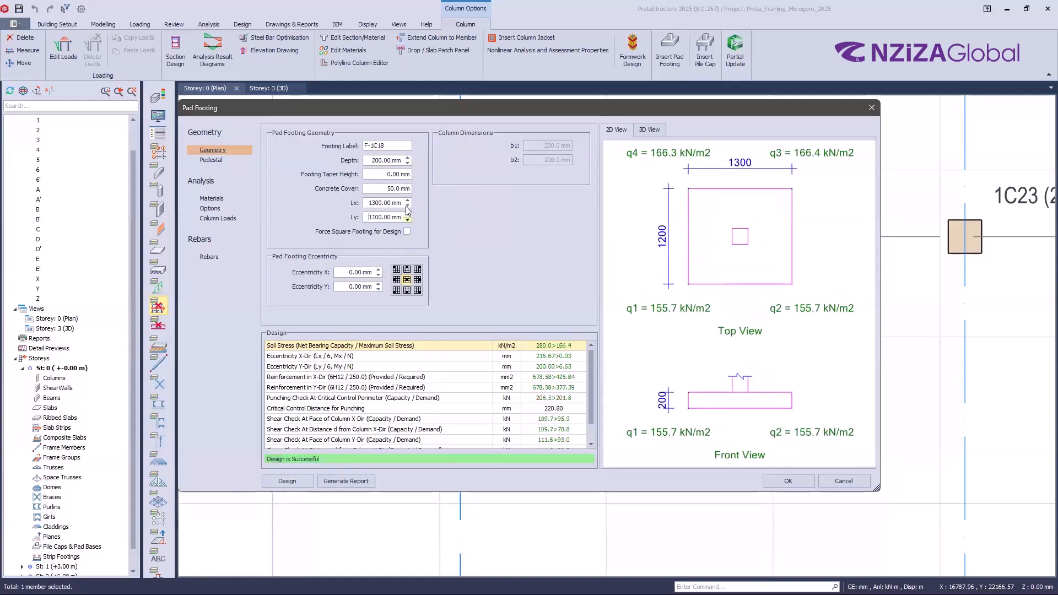
click(409, 219)
click(408, 205)
click(408, 206)
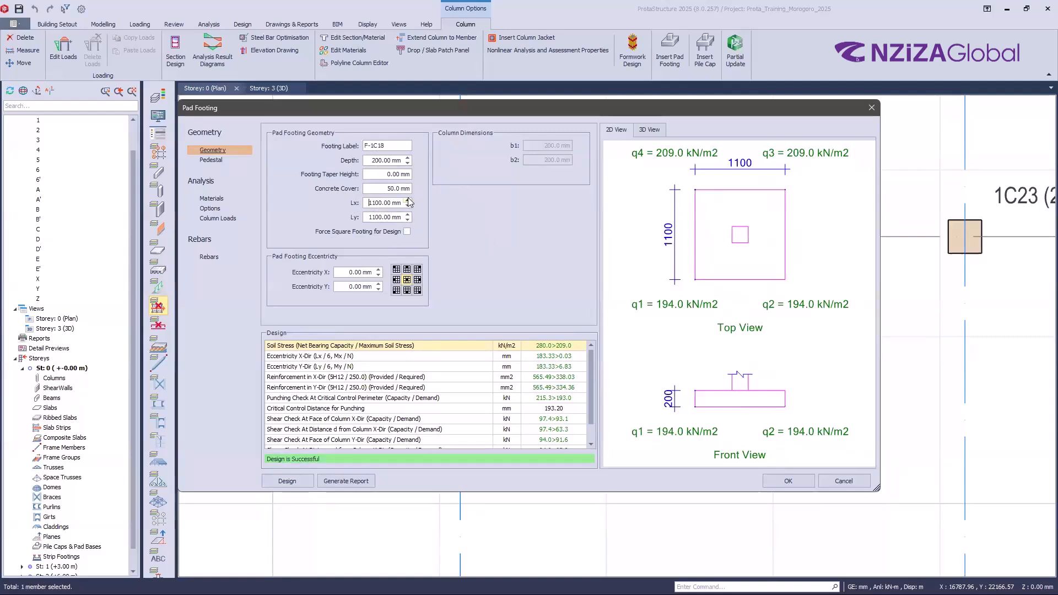
key(ctrl)
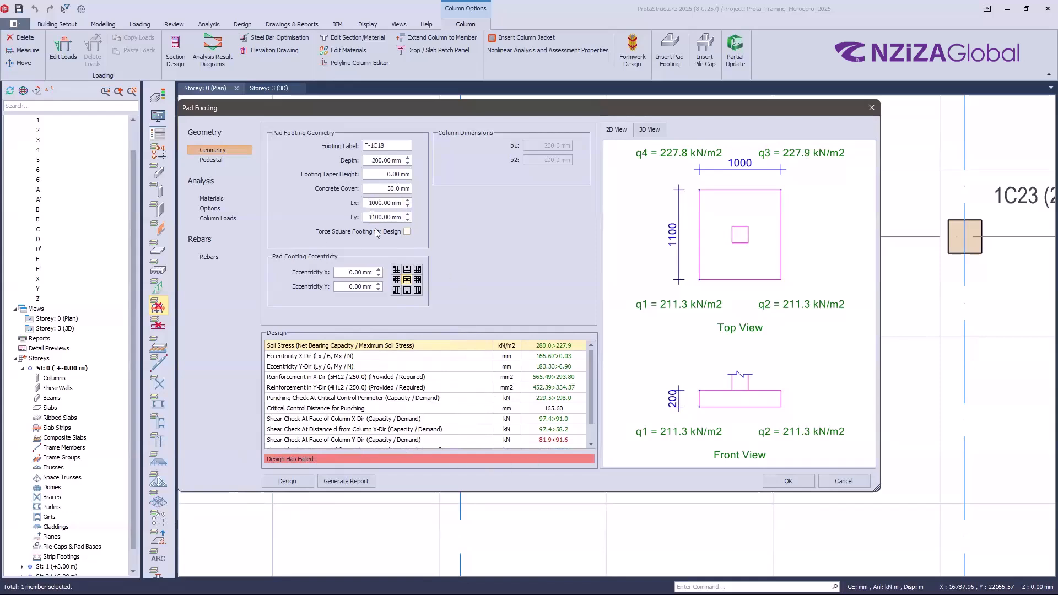
click(407, 201)
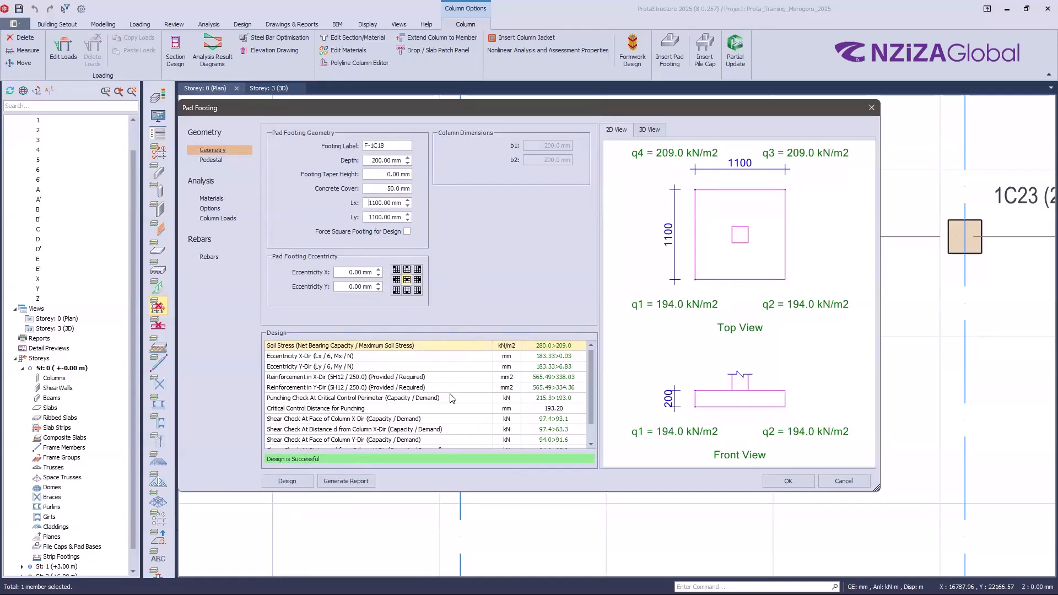
Examine the footing's X and Y eccentricity settings and column position options
click(372, 289)
click(379, 273)
click(396, 291)
key(ctrl)
Try adding a 500 by 500 mm pedestal to the footing, review its shear key geometry, and remove the pedestal
click(209, 161)
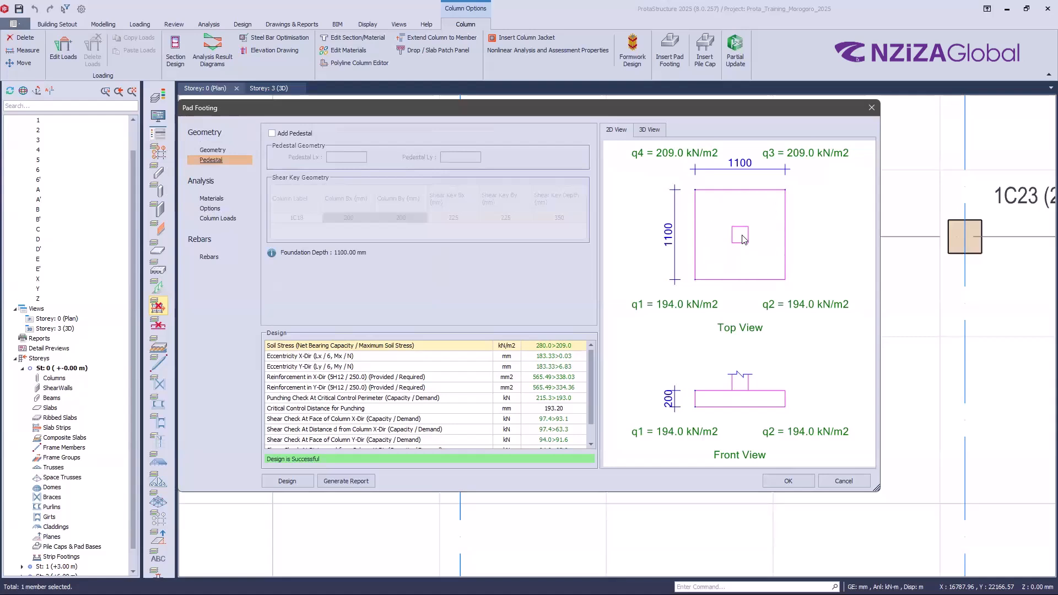
click(745, 322)
click(272, 134)
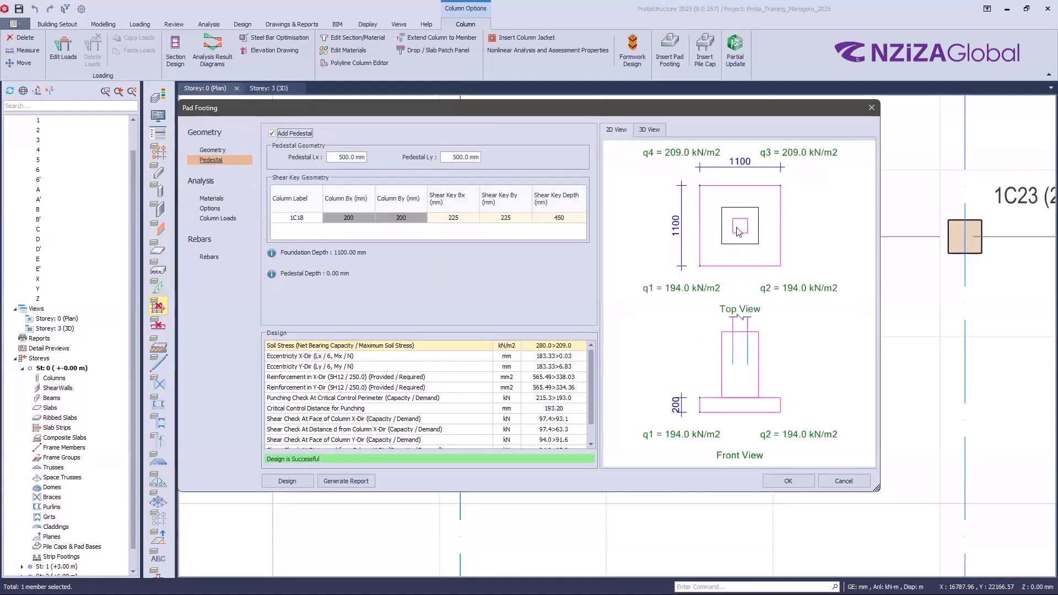
click(272, 134)
click(271, 133)
click(334, 214)
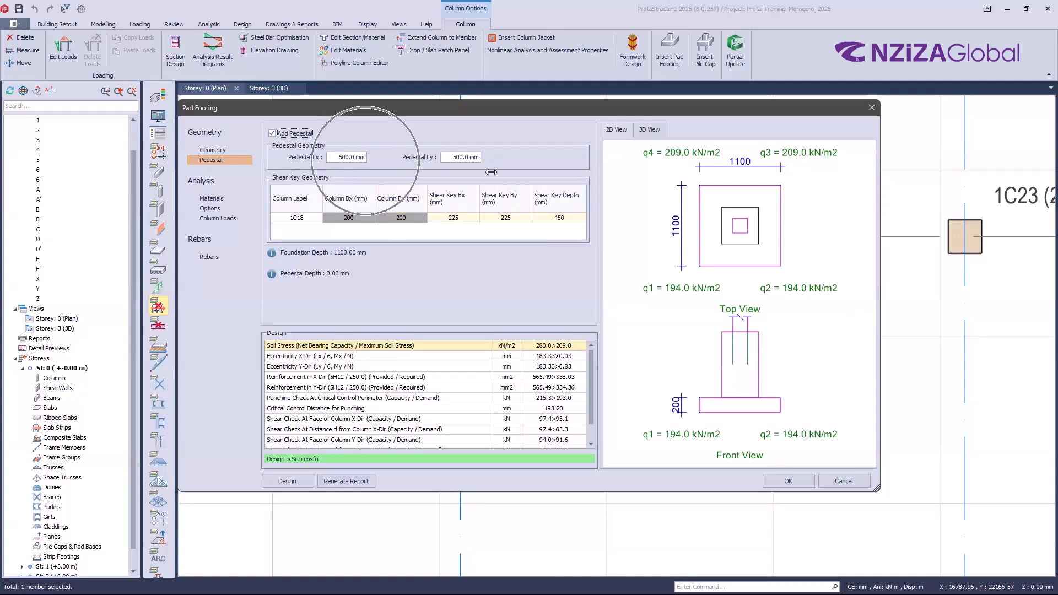
click(271, 134)
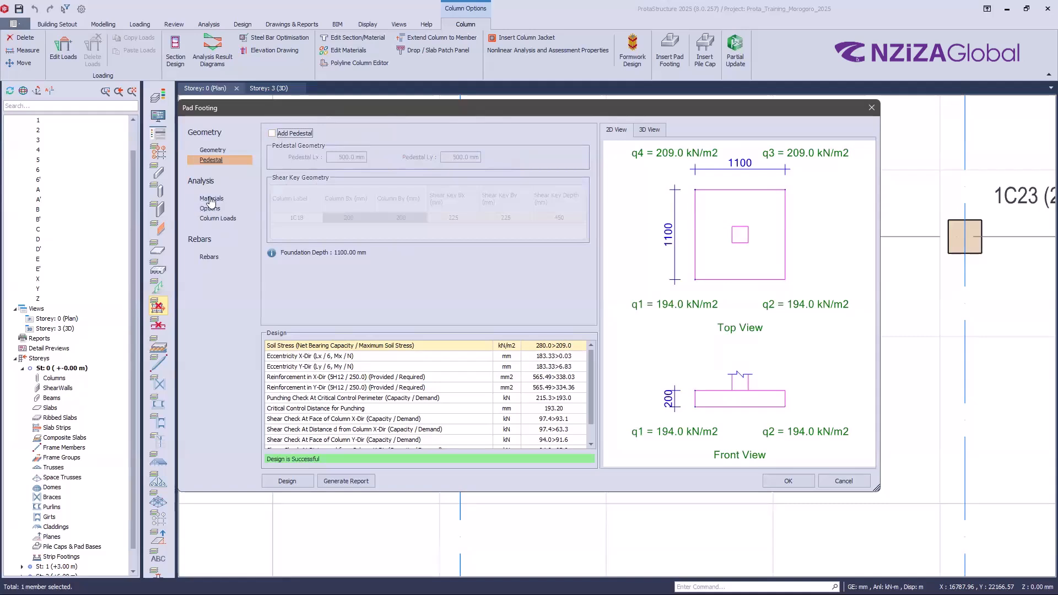
Review the footing's material and soil properties and the available concrete grades, and cancel the grade selection
click(211, 199)
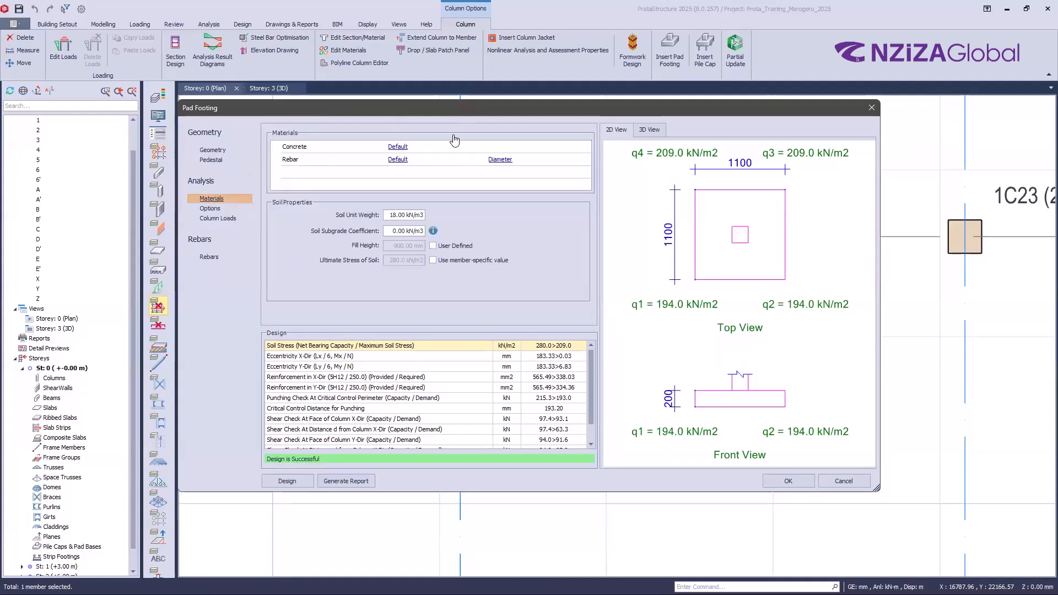
click(397, 147)
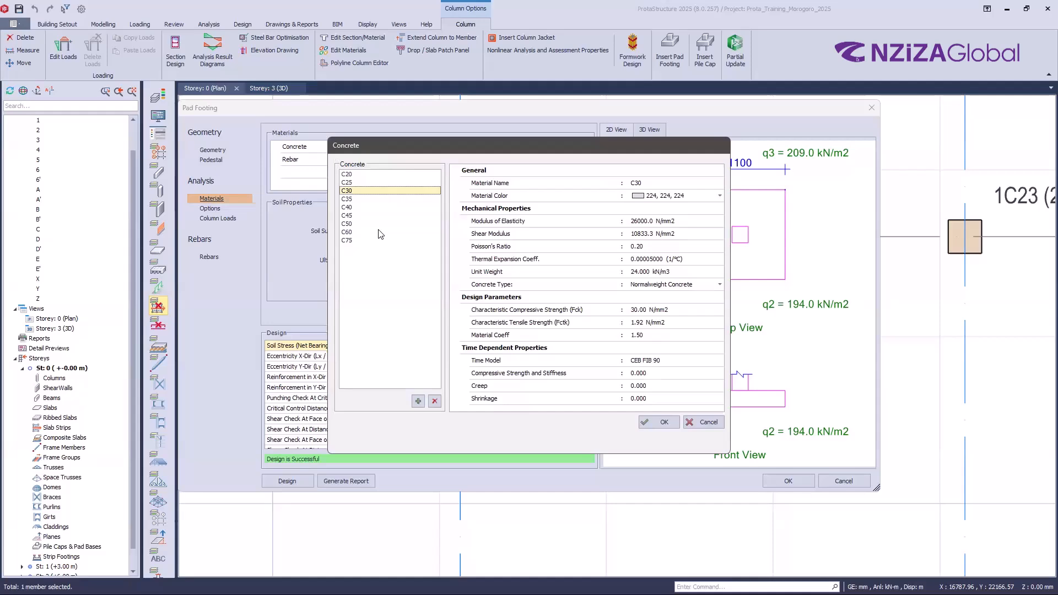
click(704, 423)
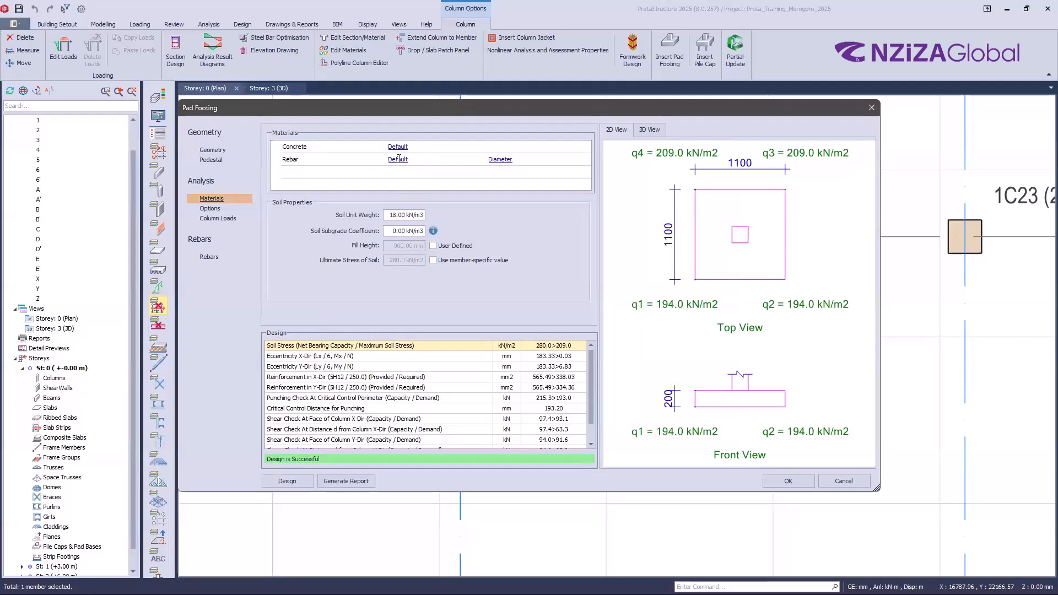
Review the depth and size increment steps, testing one size increment on Lx and returning it to 1100 mm
click(211, 209)
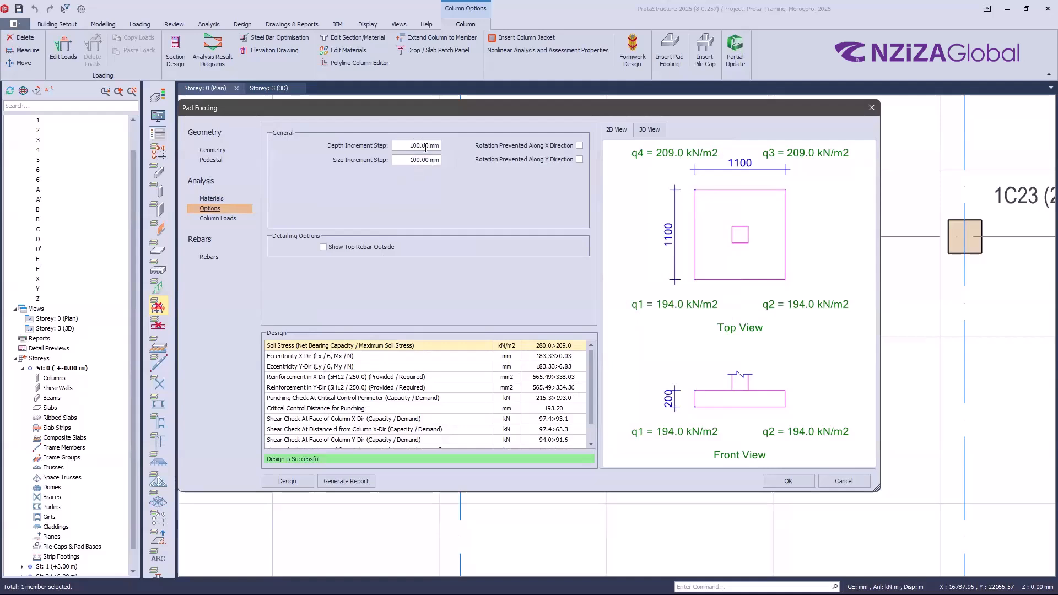
click(213, 150)
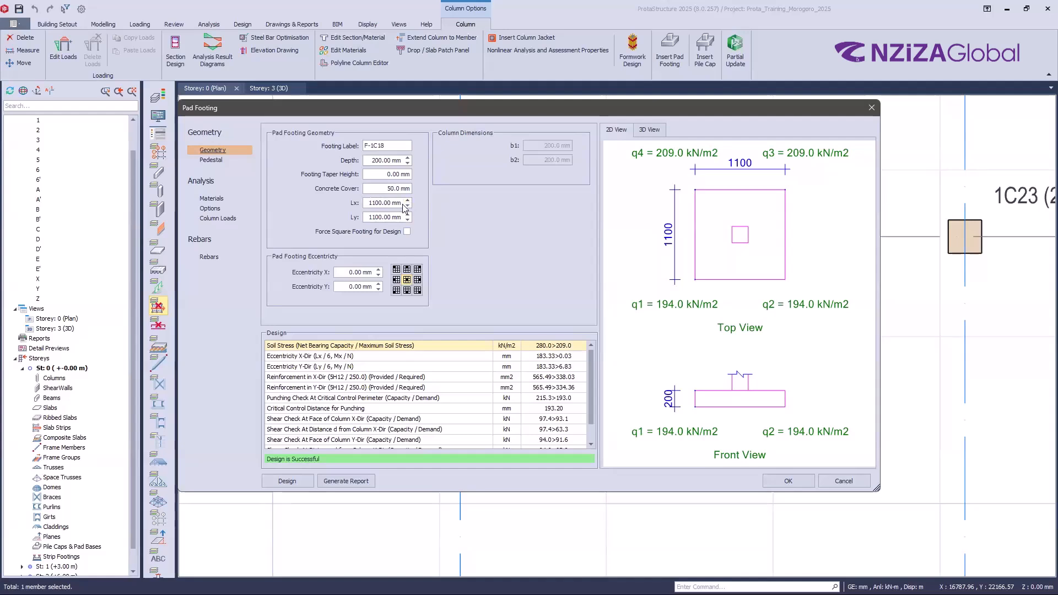
click(409, 201)
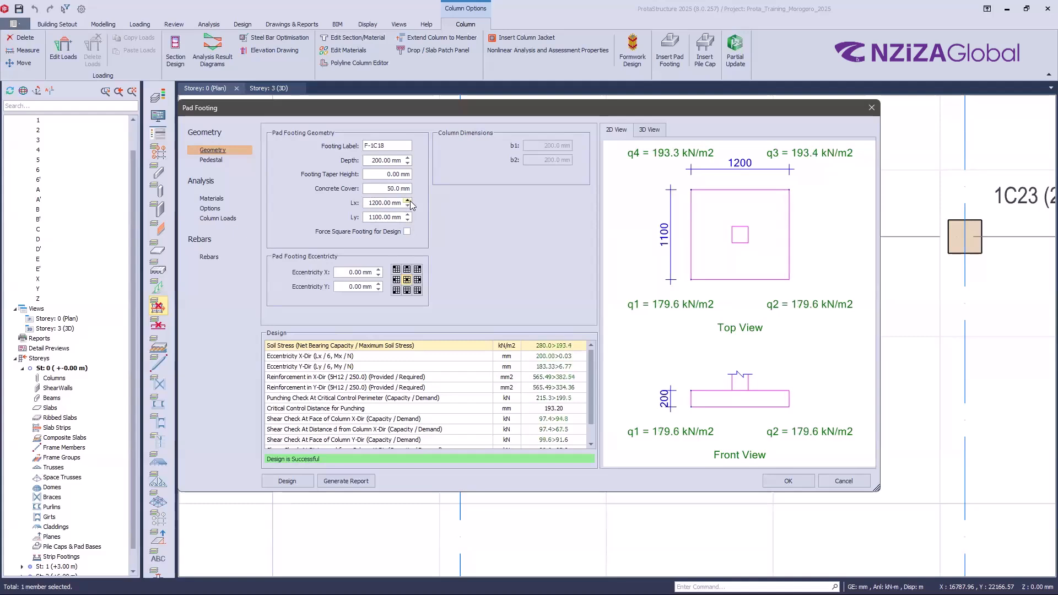
click(408, 206)
click(210, 209)
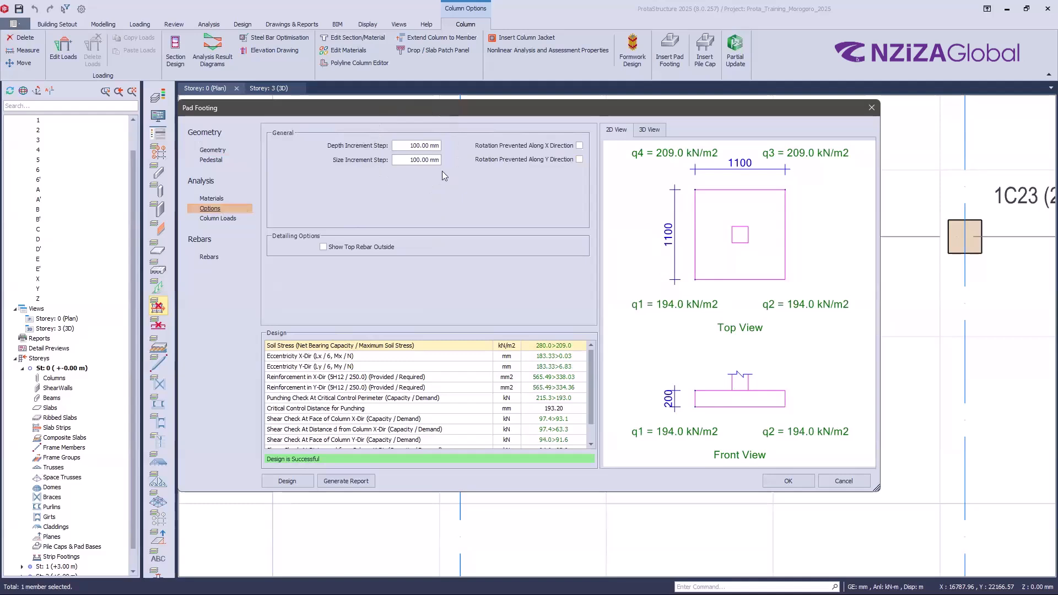
Check the footing's column loads, and exclude the top rebars in both the X and Y directions
click(212, 219)
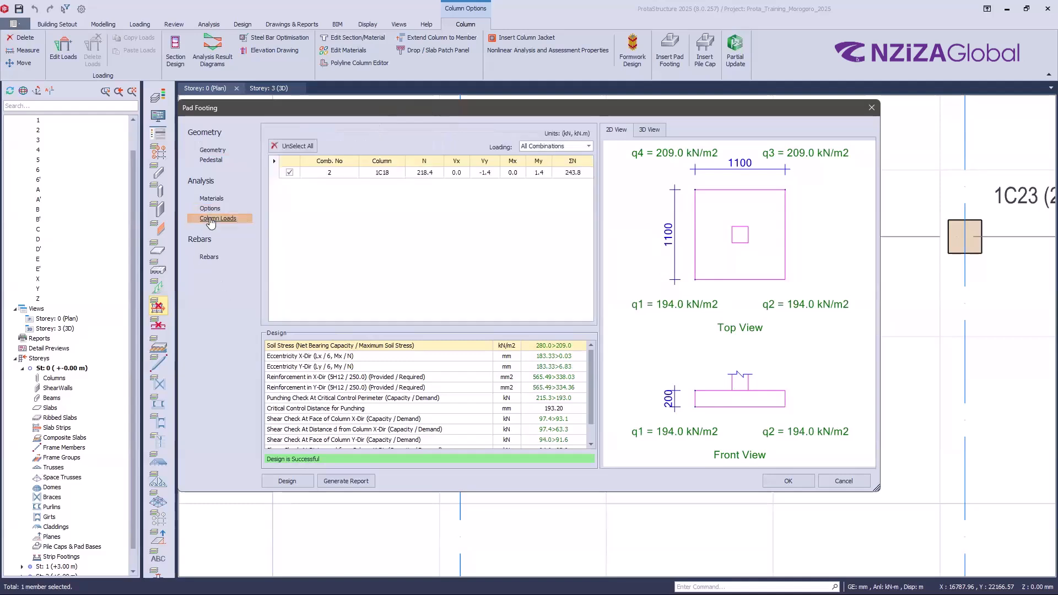
key(ctrl)
click(206, 265)
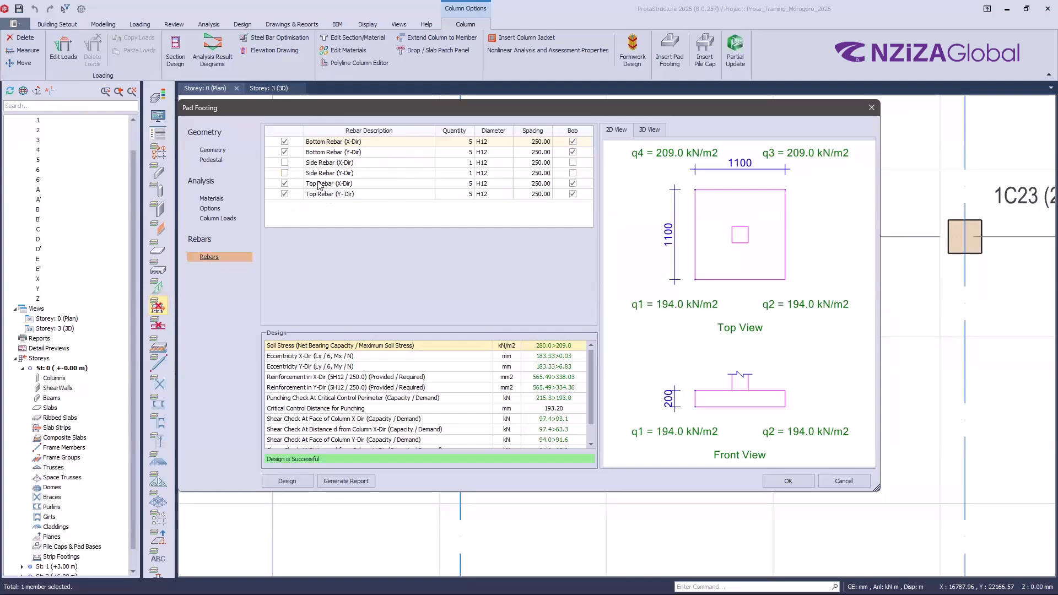
click(284, 194)
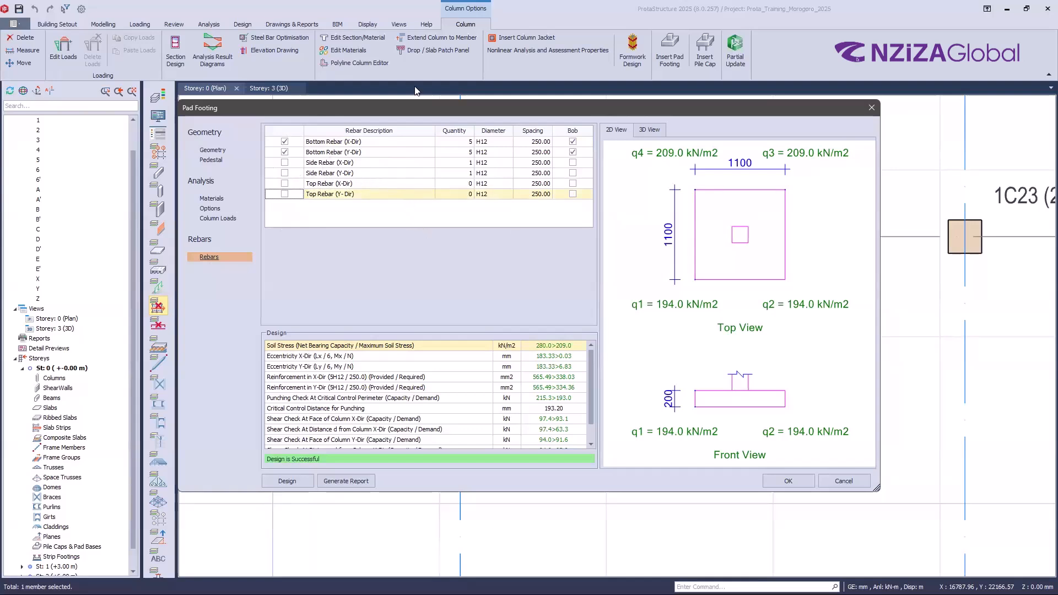
Examine the pad footing's bottom reinforcement and column starter bars in the 3D preview
click(644, 135)
click(643, 131)
click(641, 133)
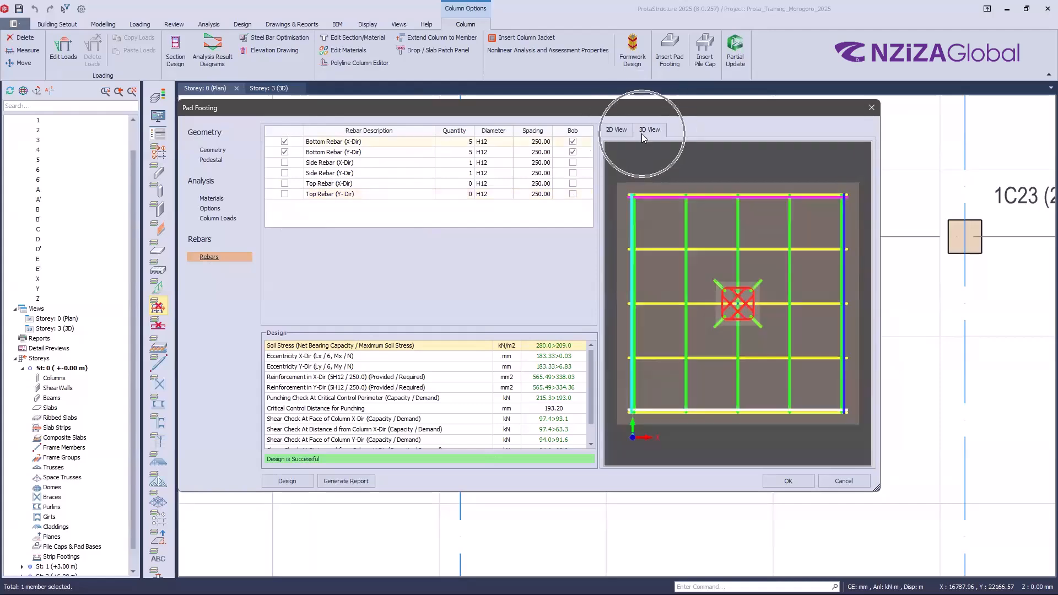
drag(771, 380, 713, 244)
scroll(722, 278, down, 6)
scroll(734, 349, up, 6)
scroll(743, 375, down, 4)
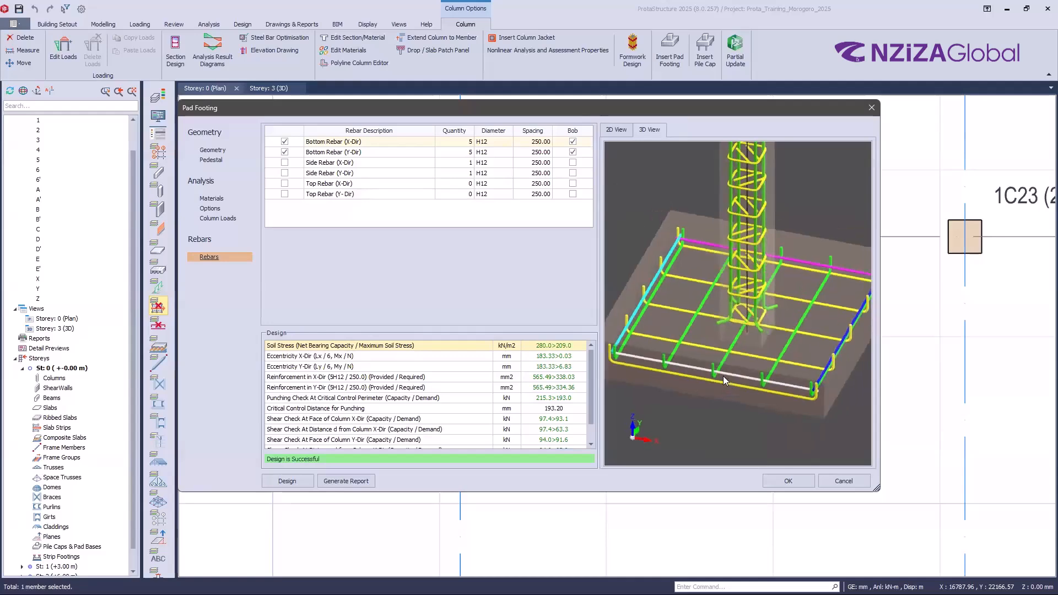
scroll(752, 381, up, 3)
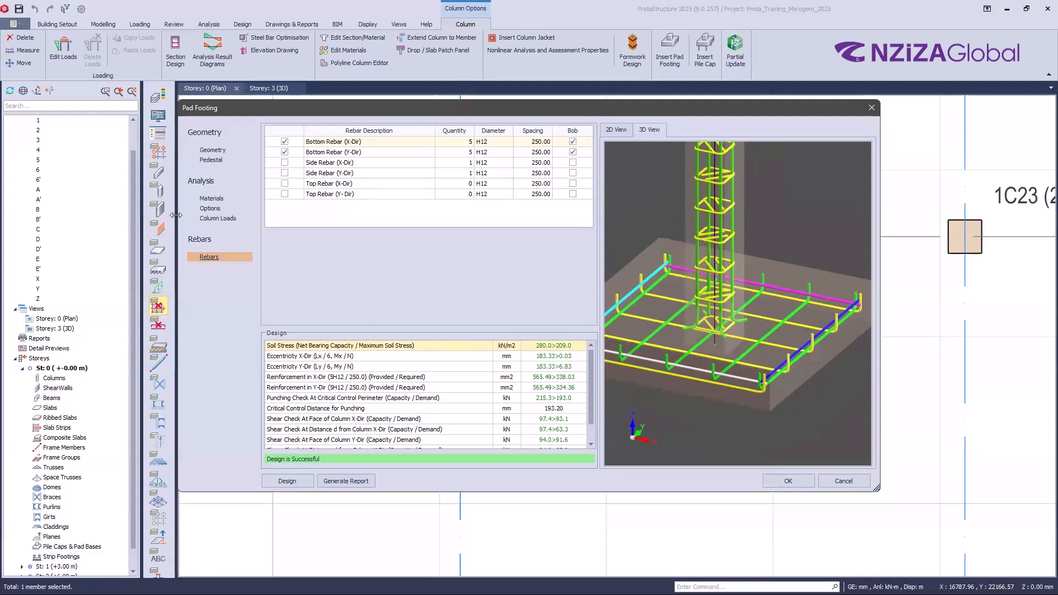
Try including the top rebars in both the X and Y directions in the 3D preview, and exclude them again
click(284, 184)
click(284, 194)
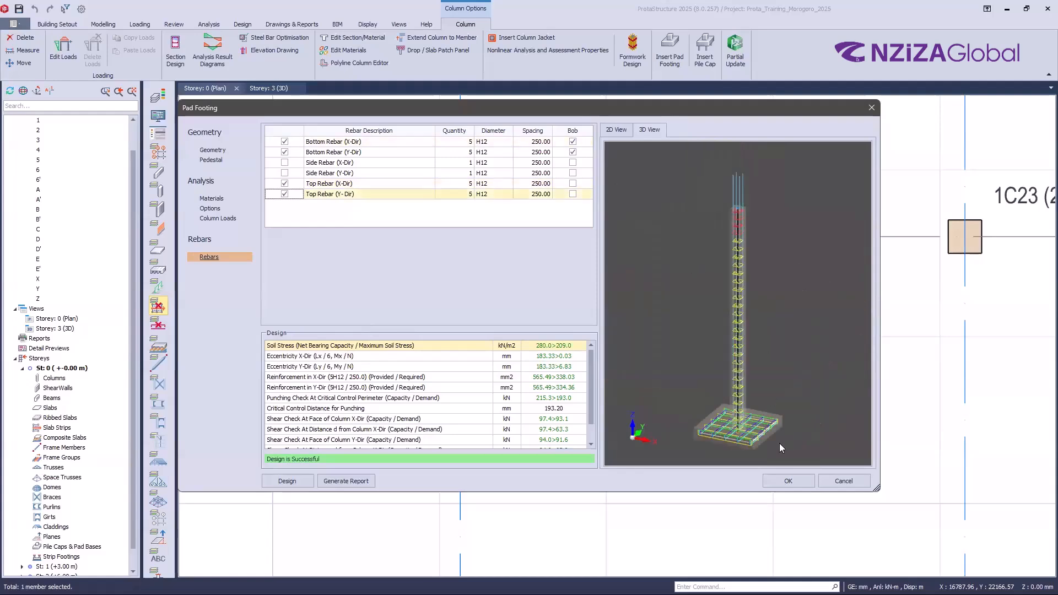
scroll(789, 389, up, 8)
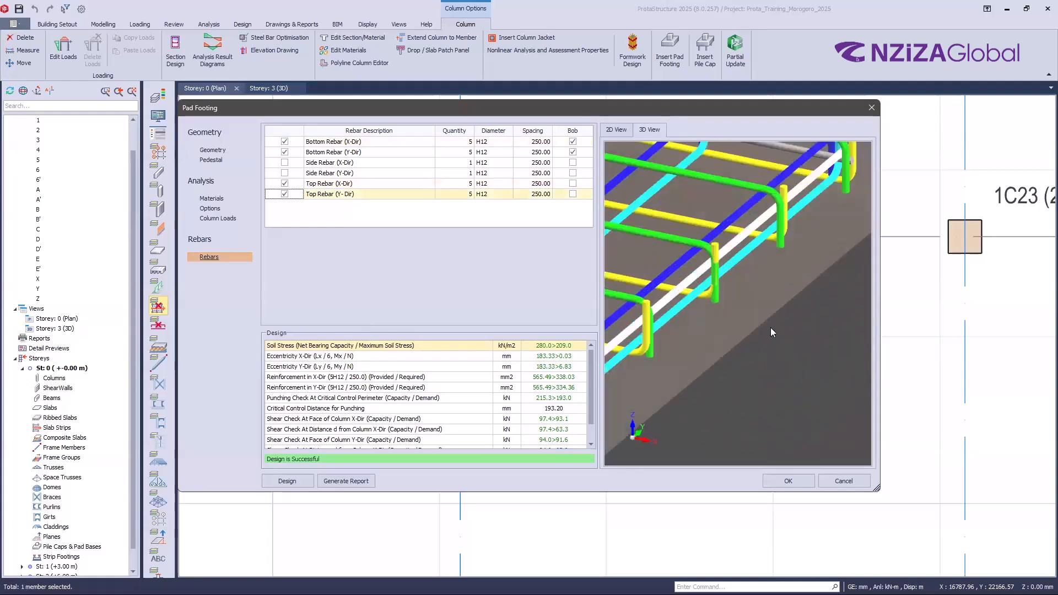
scroll(751, 278, down, 3)
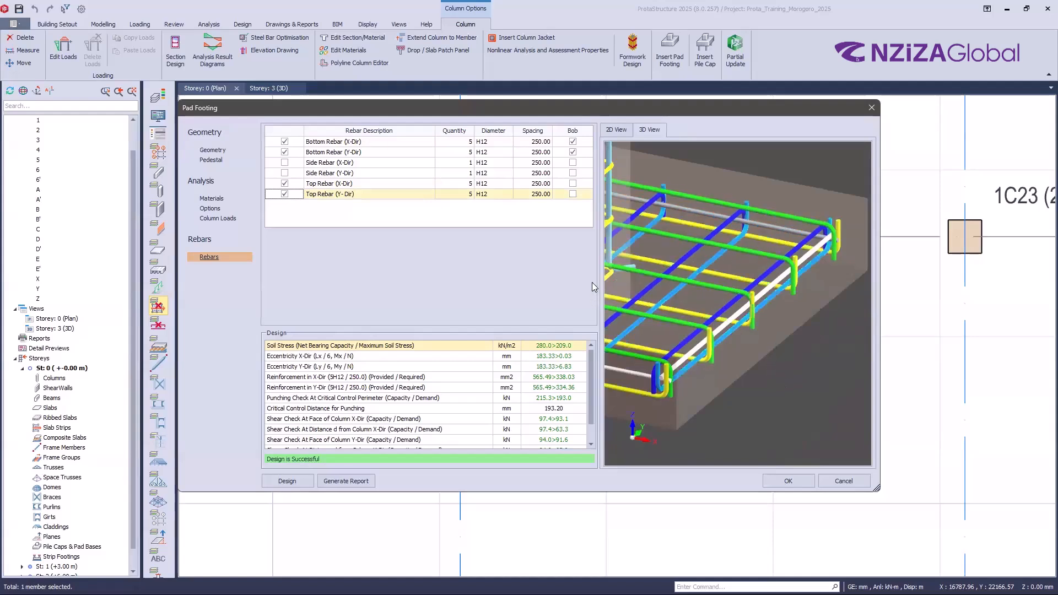
click(284, 183)
scroll(756, 436, up, 5)
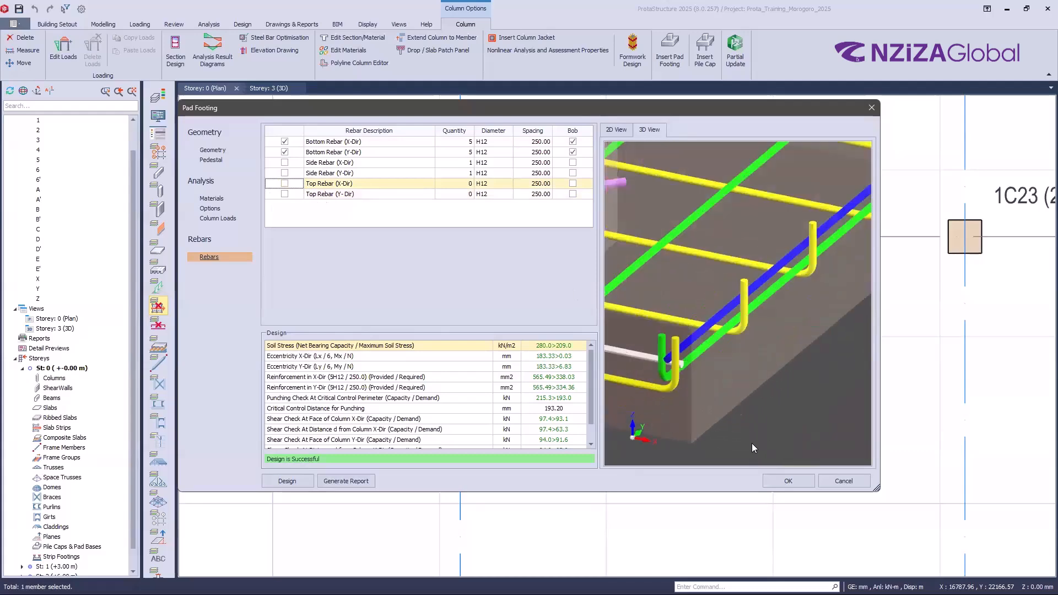
scroll(751, 440, down, 5)
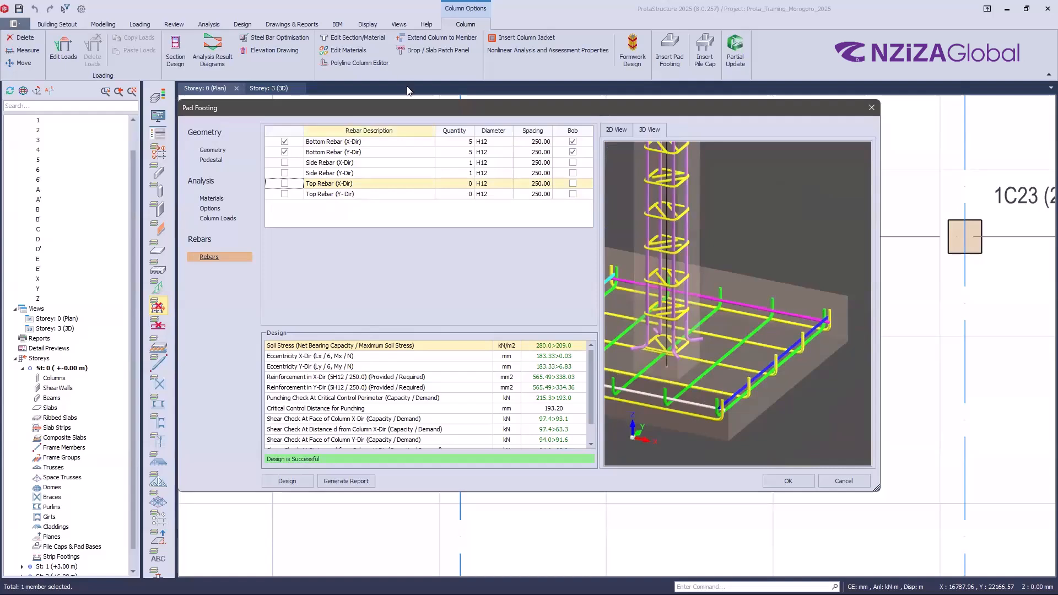
Check the diameter and spacing options of the X-direction bottom rebar, and accept the pad footing for column 1C18
click(508, 143)
click(509, 142)
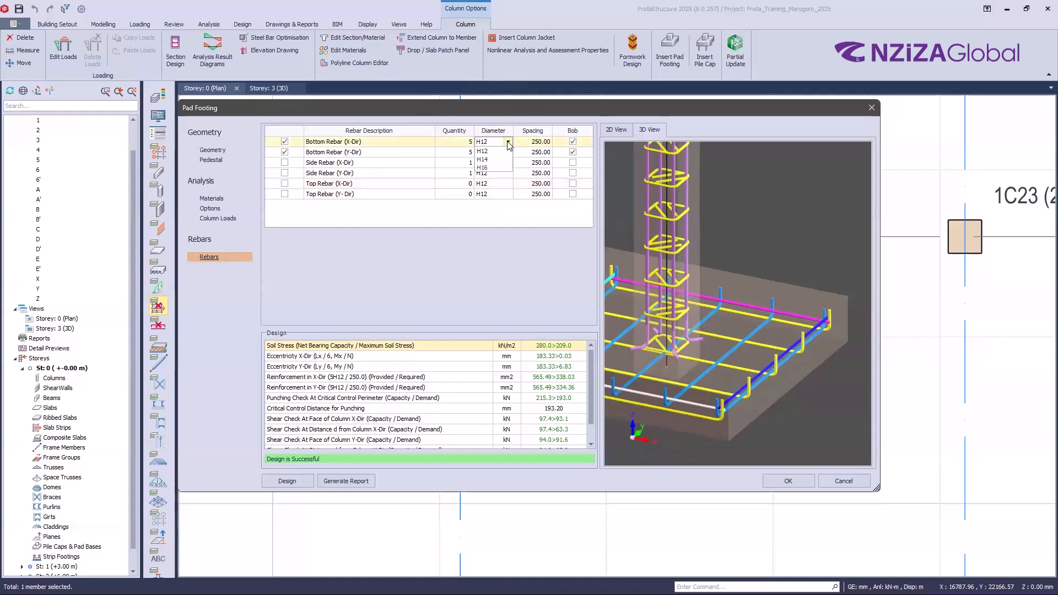
click(508, 143)
click(542, 142)
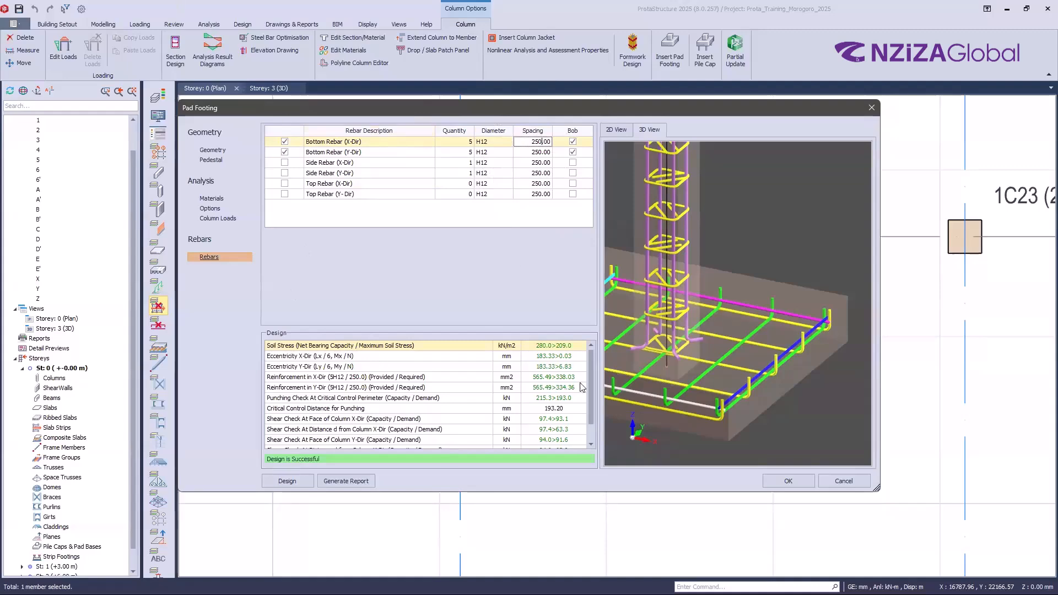
click(796, 481)
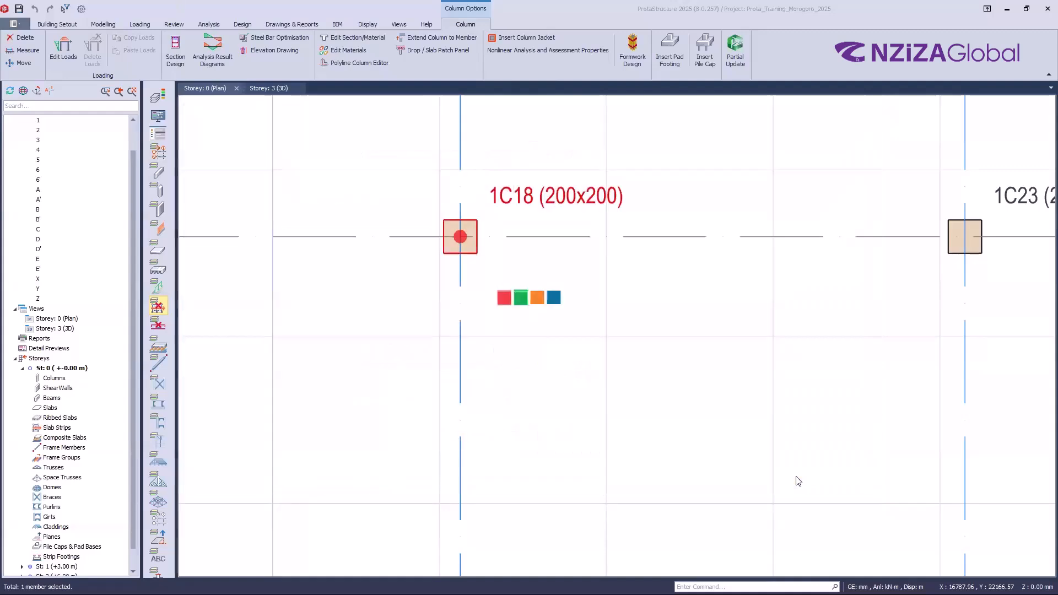
scroll(659, 433, down, 1)
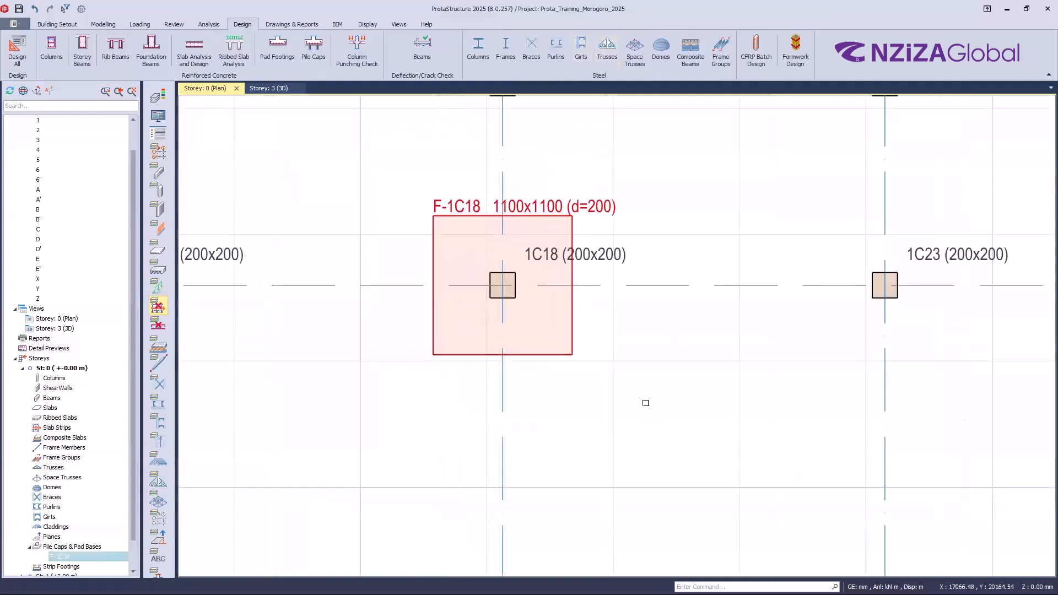
key(Escape)
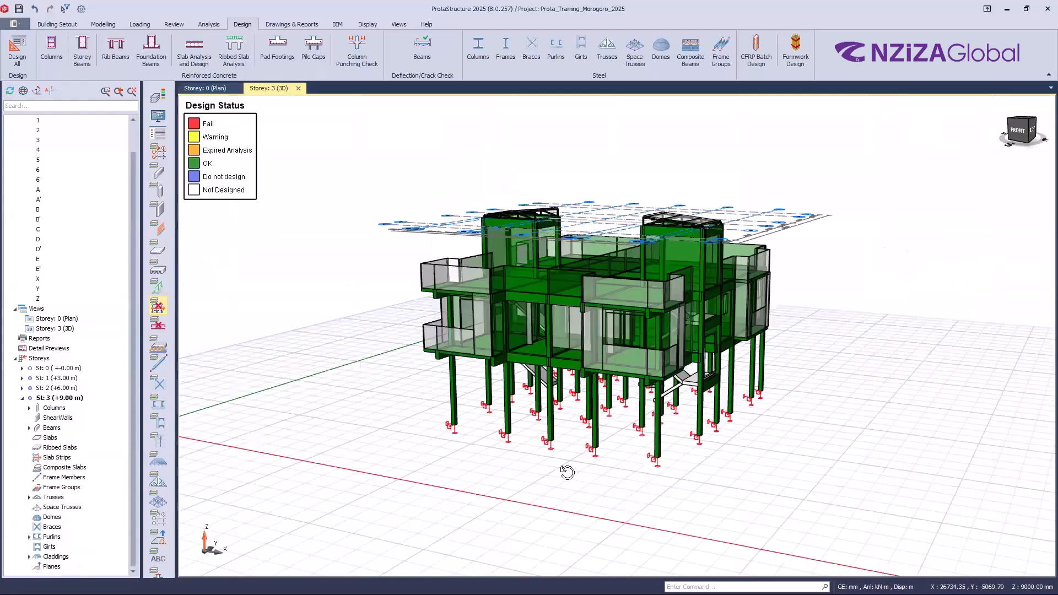
Examine the new footing under column 1C18 in the Storey 3 3D model, including its size and eccentricity details
middle_drag(556, 469, 566, 473)
scroll(555, 450, up, 5)
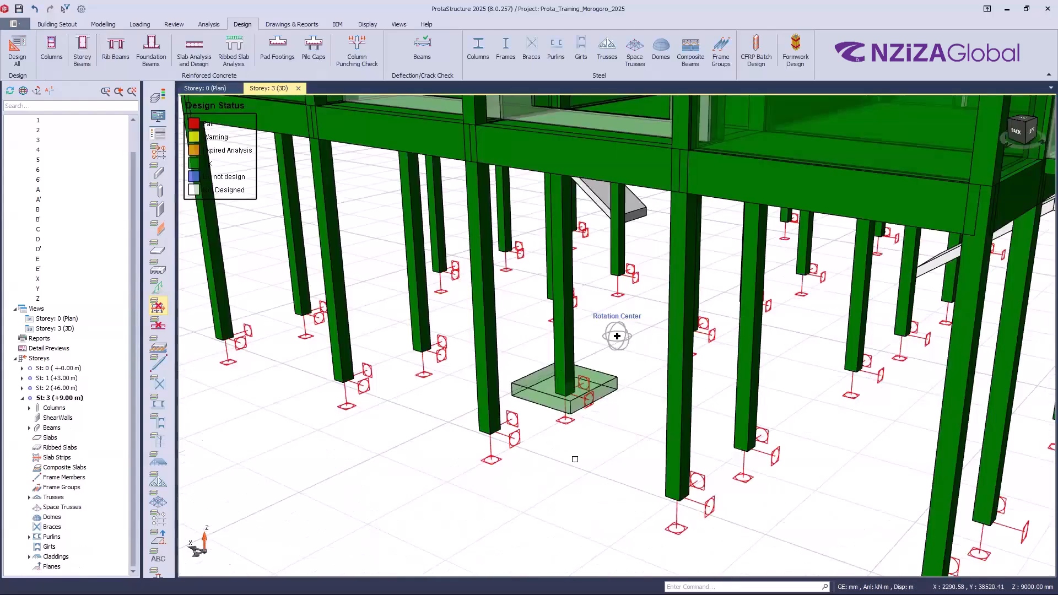
scroll(575, 459, up, 3)
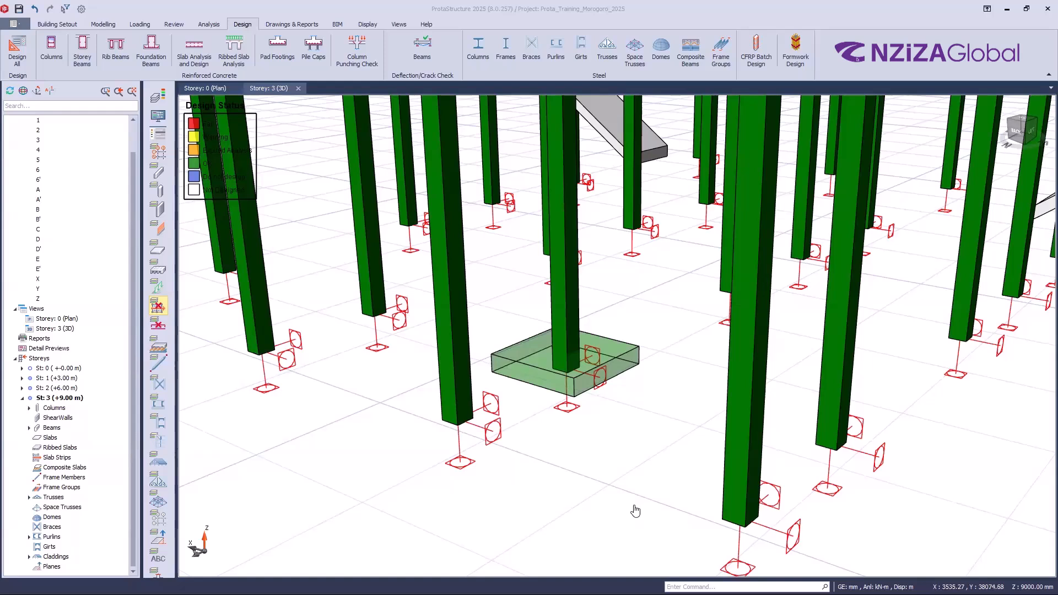
mouse_move(635, 344)
scroll(555, 359, up, 2)
scroll(555, 359, up, 2)
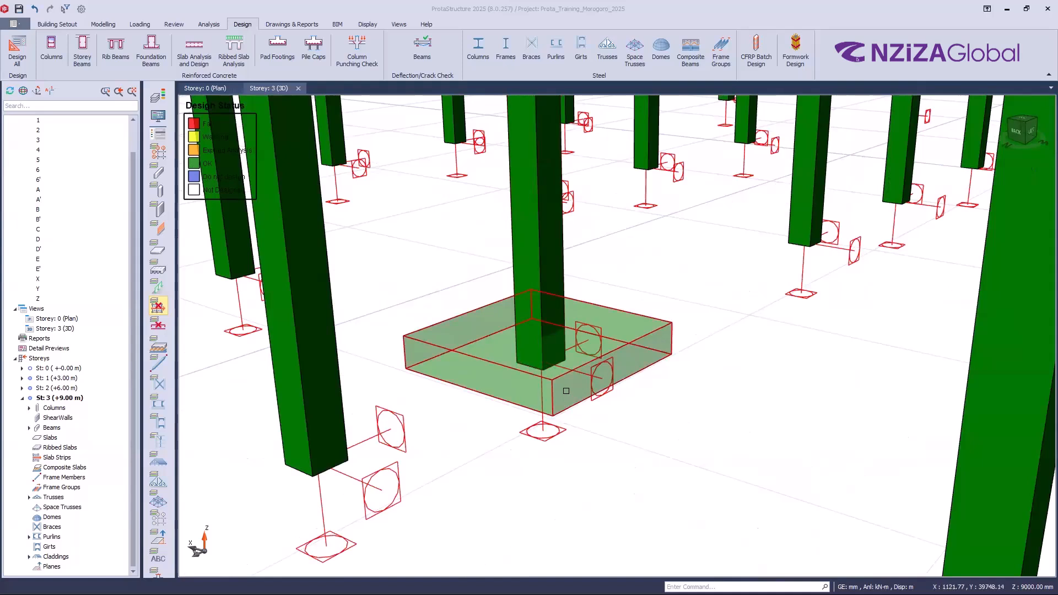
mouse_move(557, 377)
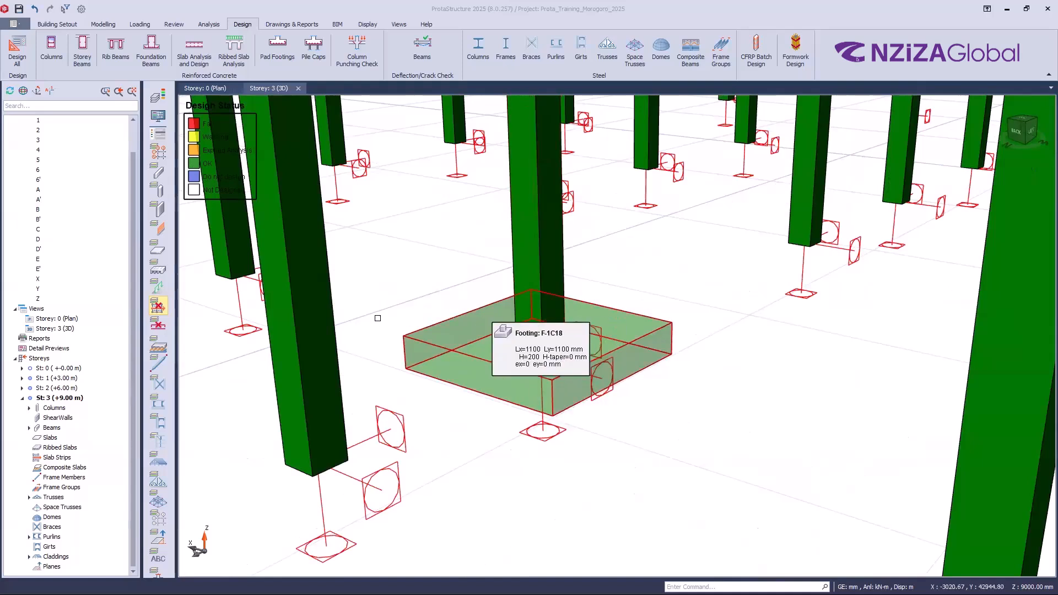
scroll(466, 368, down, 3)
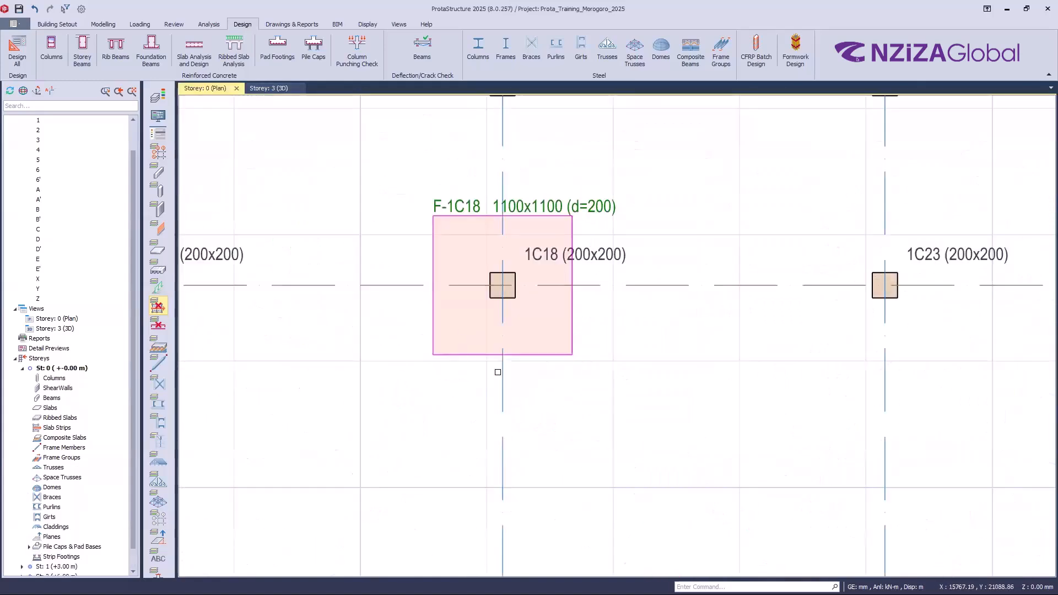
Examine the column layout on the Storey 0 plan, looking for closely spaced columns around grids 3 to 5
scroll(499, 373, down, 1)
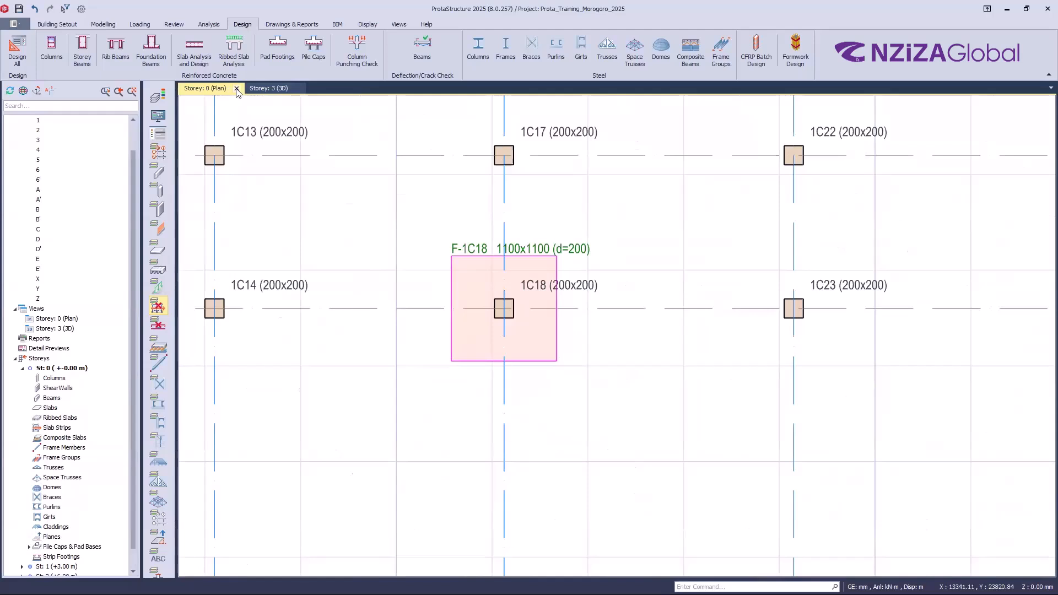
key(ctrl)
key(ctrl)
key(ctrl)
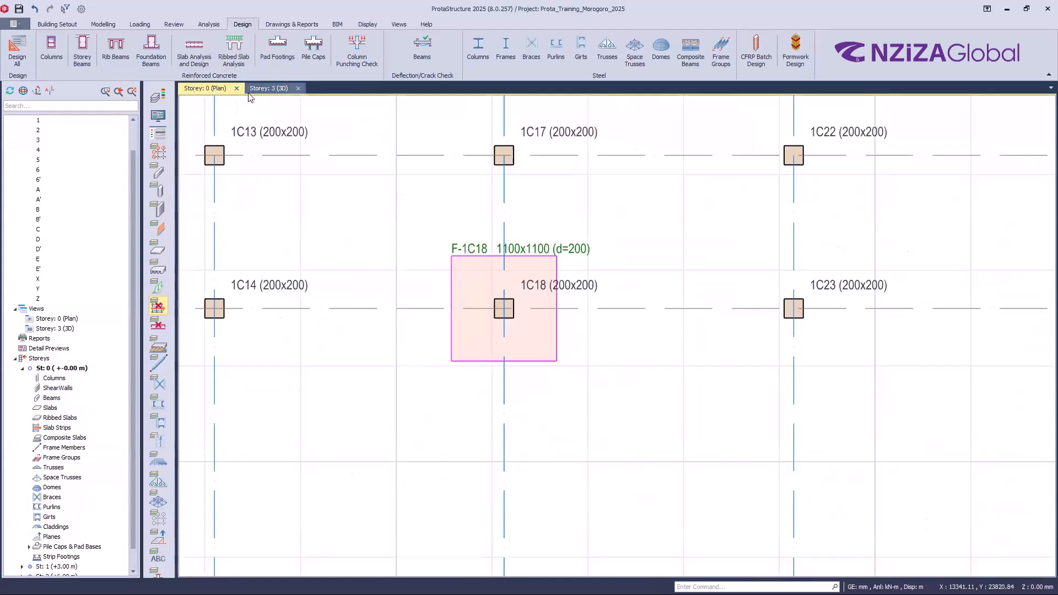
scroll(466, 363, down, 2)
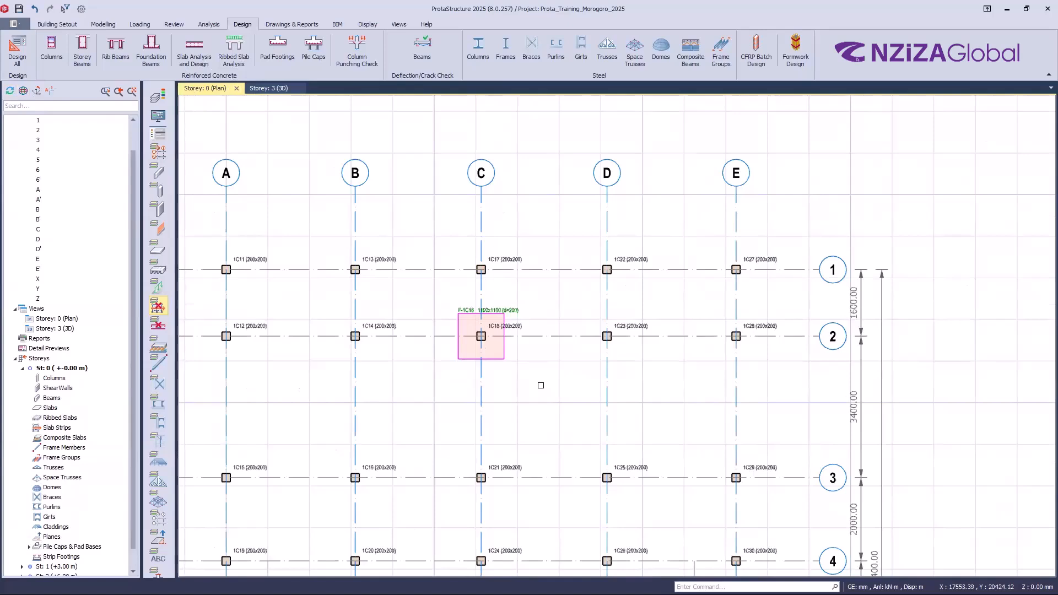
scroll(480, 231, down, 3)
scroll(387, 327, down, 3)
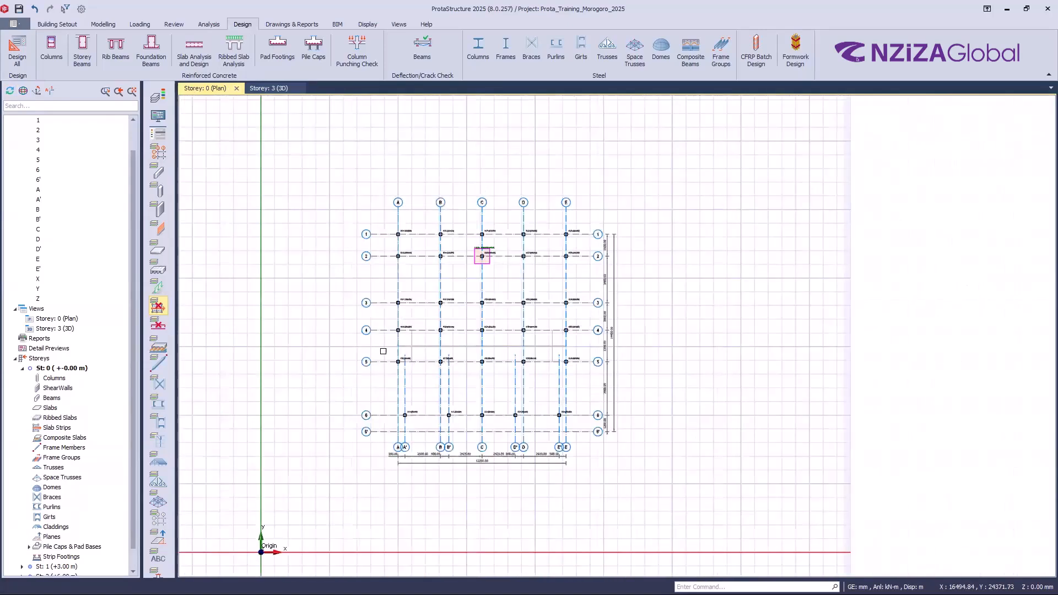
scroll(384, 348, up, 5)
scroll(385, 367, up, 3)
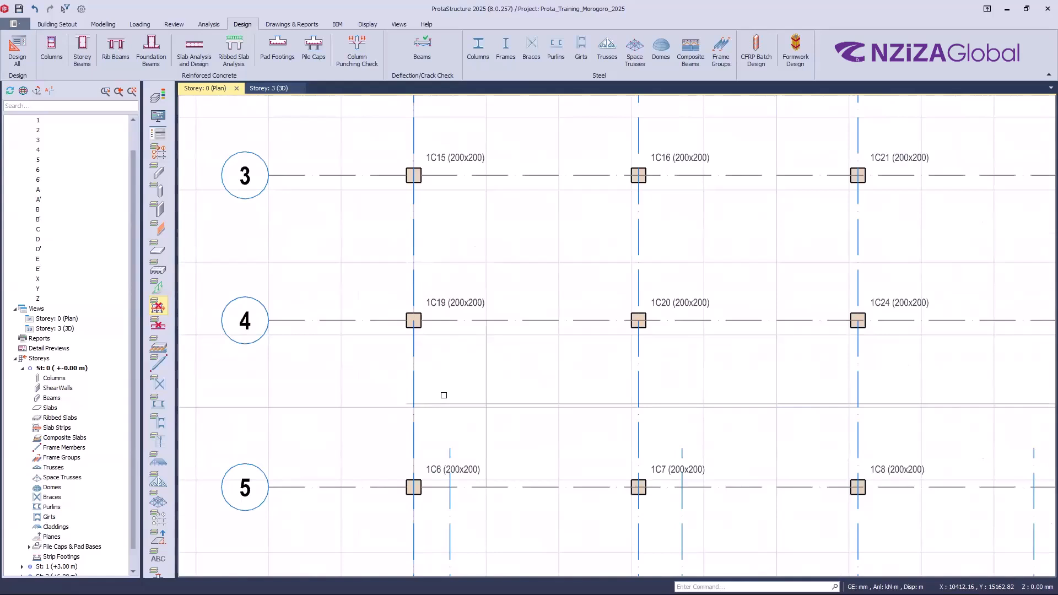
scroll(456, 385, down, 5)
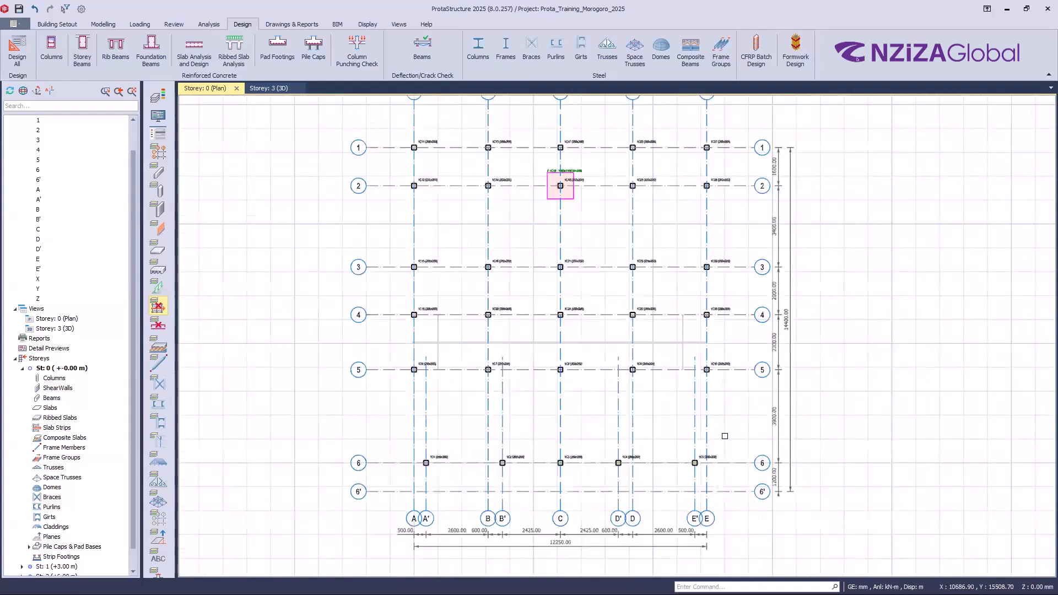
scroll(403, 298, up, 5)
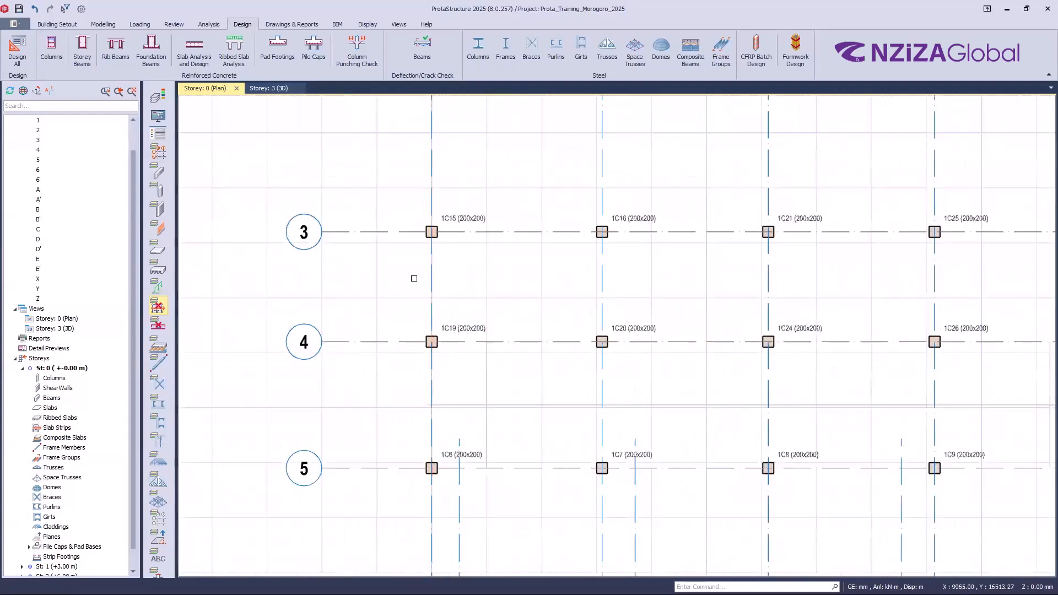
Try inserting a combined pad footing for columns 1C15 and 1C19, and cancel the footing design
scroll(414, 278, up, 3)
middle_drag(439, 303, 555, 342)
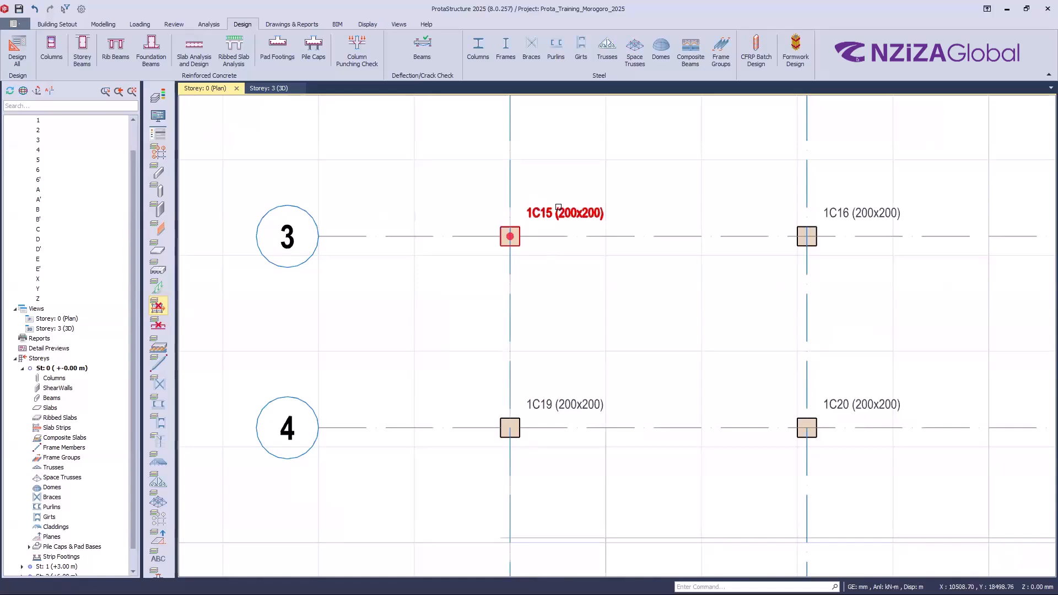
mouse_move(558, 208)
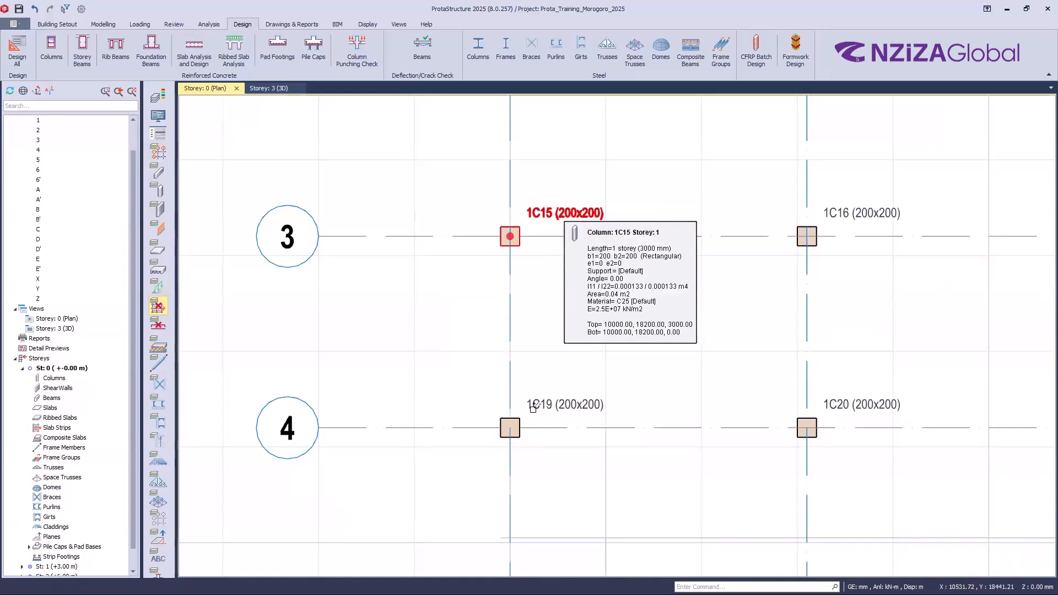
click(562, 224)
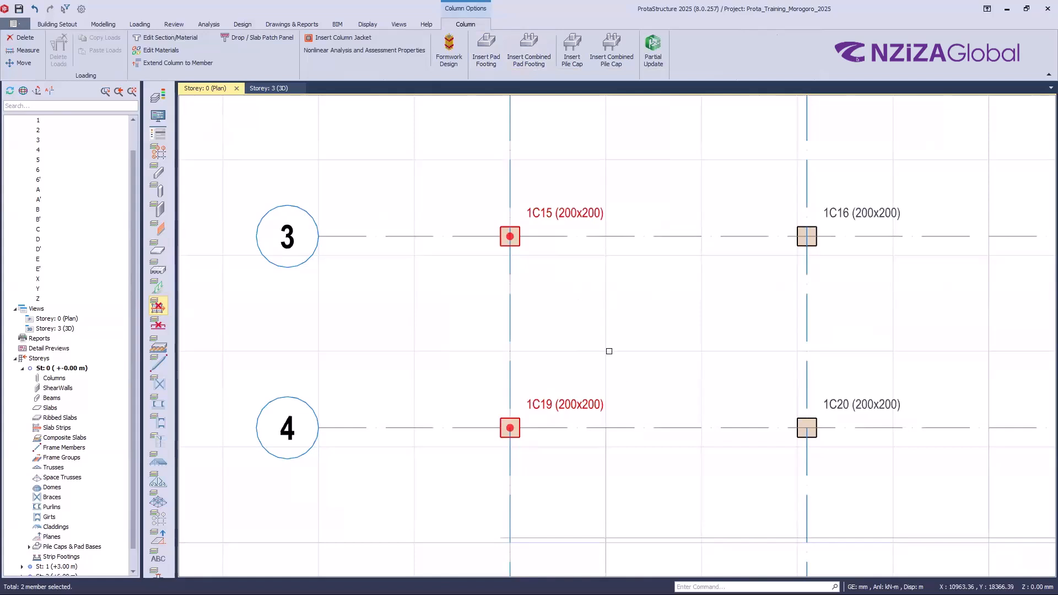
right_click(627, 297)
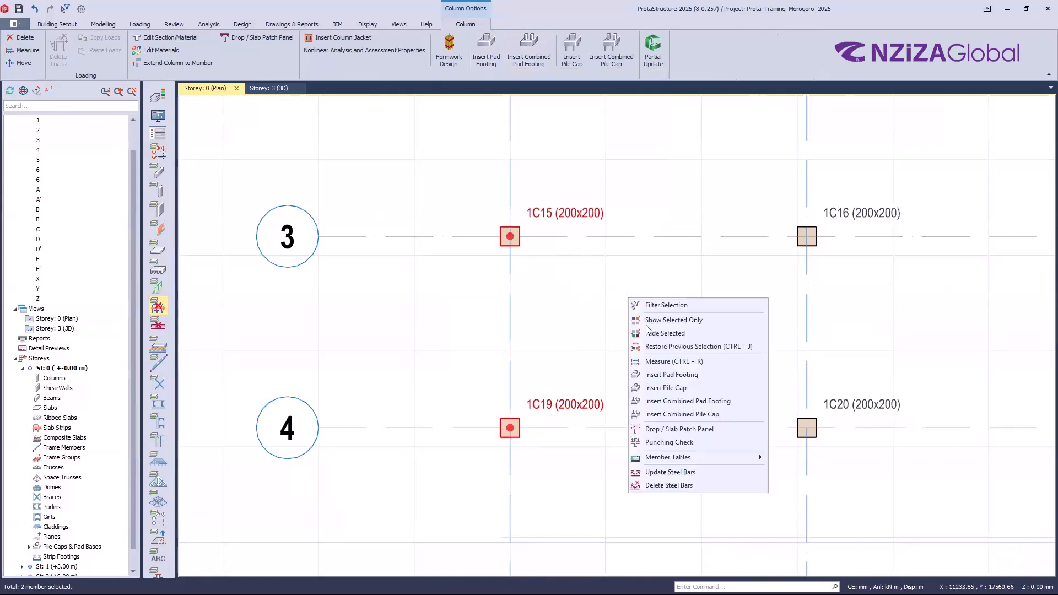
click(701, 405)
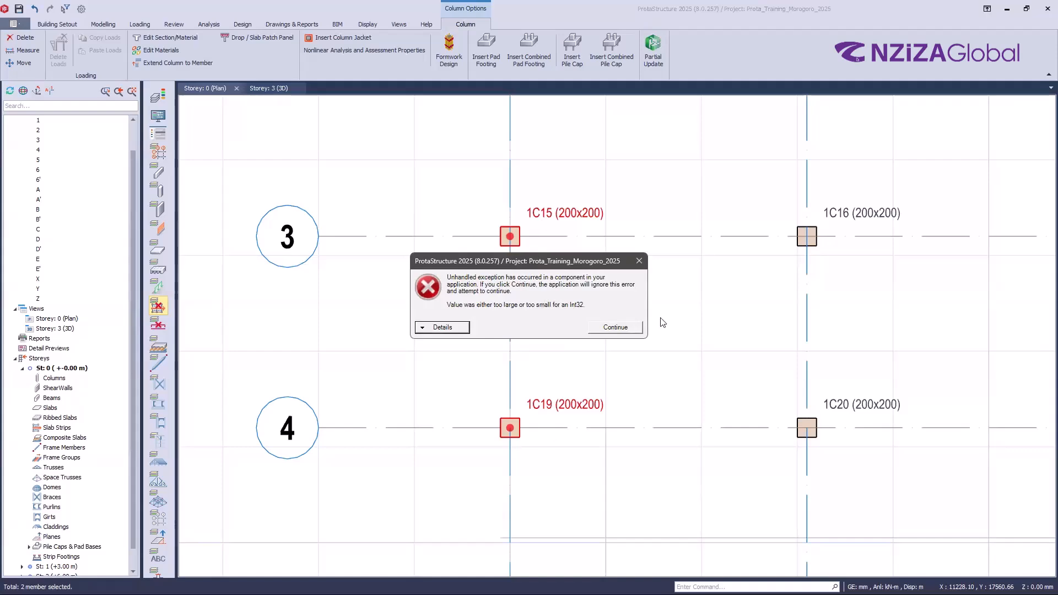
click(640, 261)
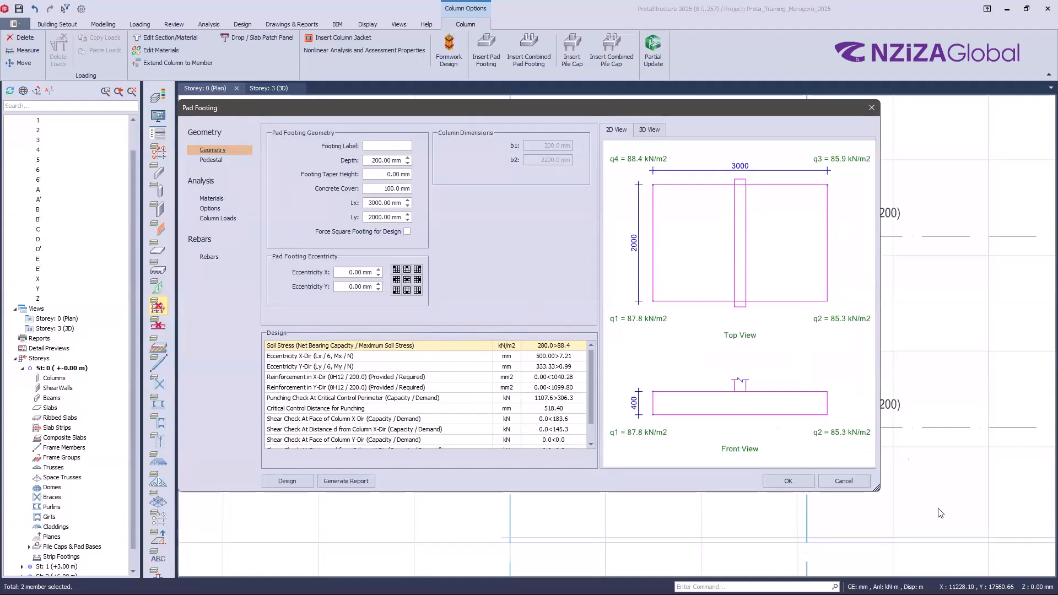
click(850, 479)
key(Escape)
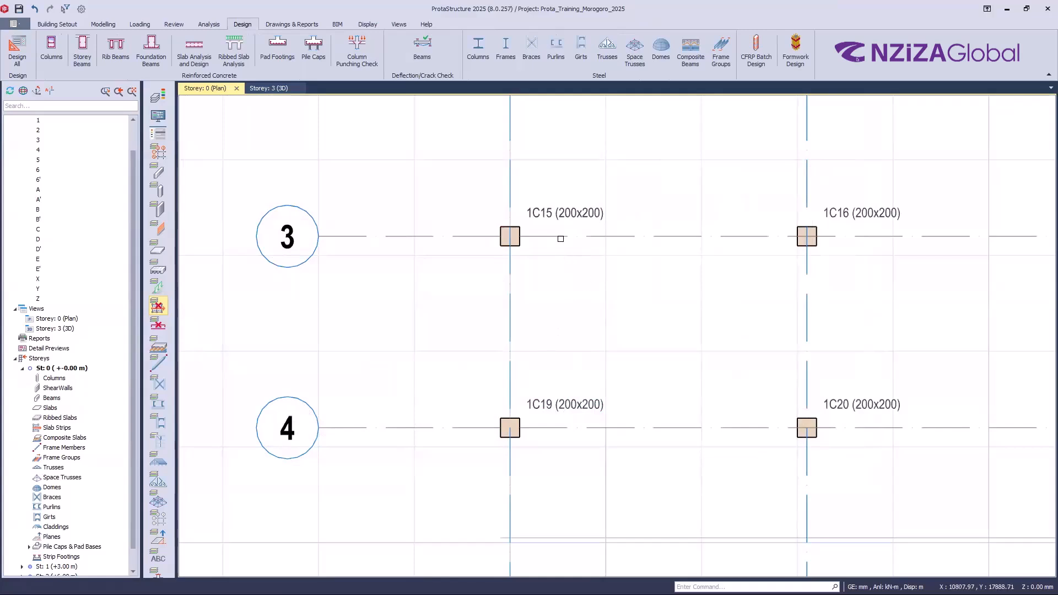
scroll(480, 257, down, 2)
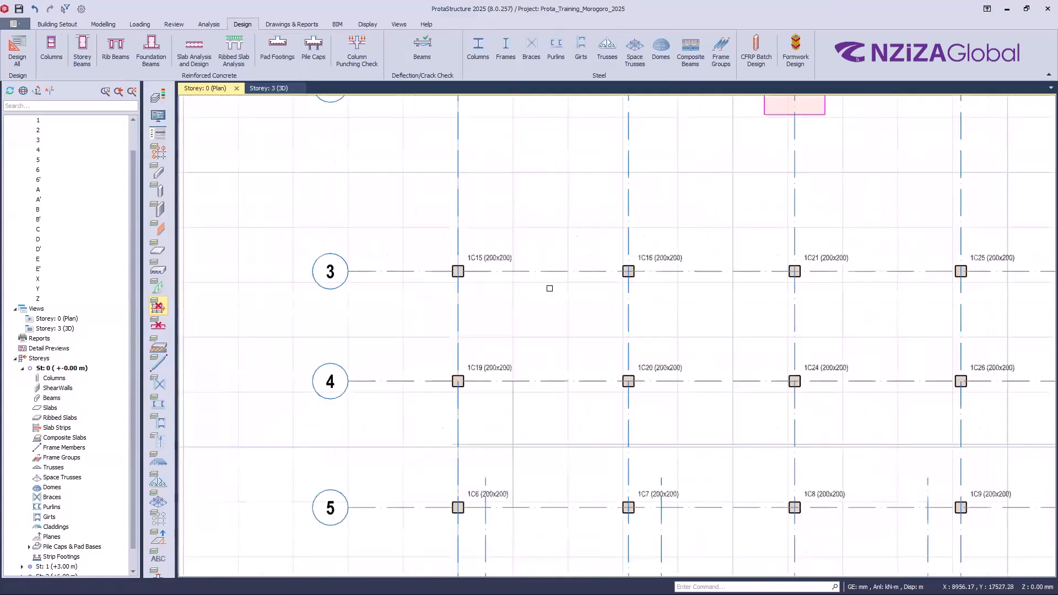
scroll(563, 399, down, 4)
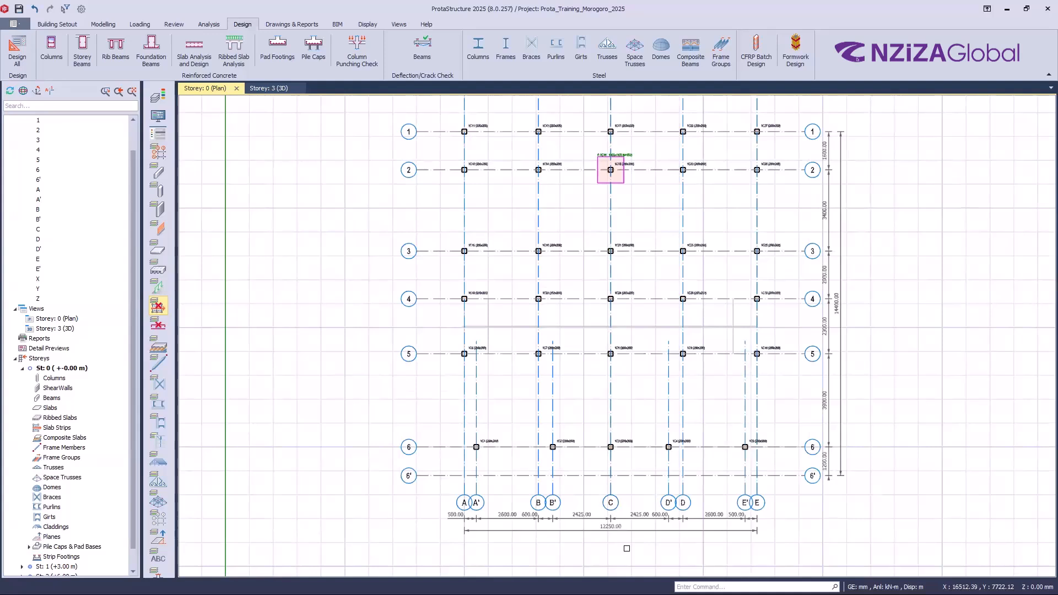
key(alt+Tab)
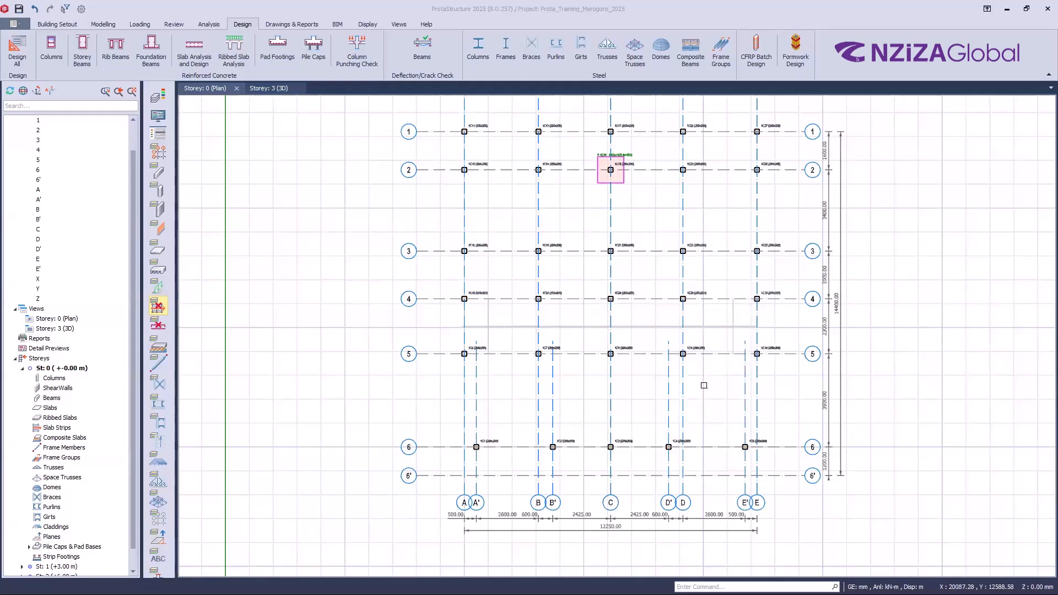
Select columns 1C21, 1C24 and 1C8 along axis C on the Storey 0 plan and start their pad footing batch design
click(209, 25)
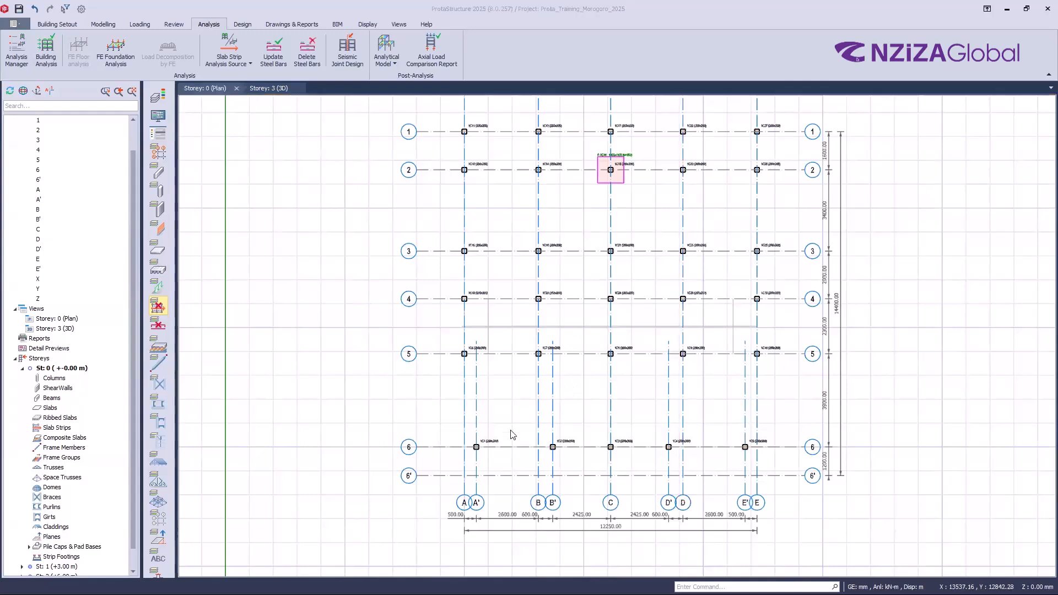
scroll(506, 424, down, 3)
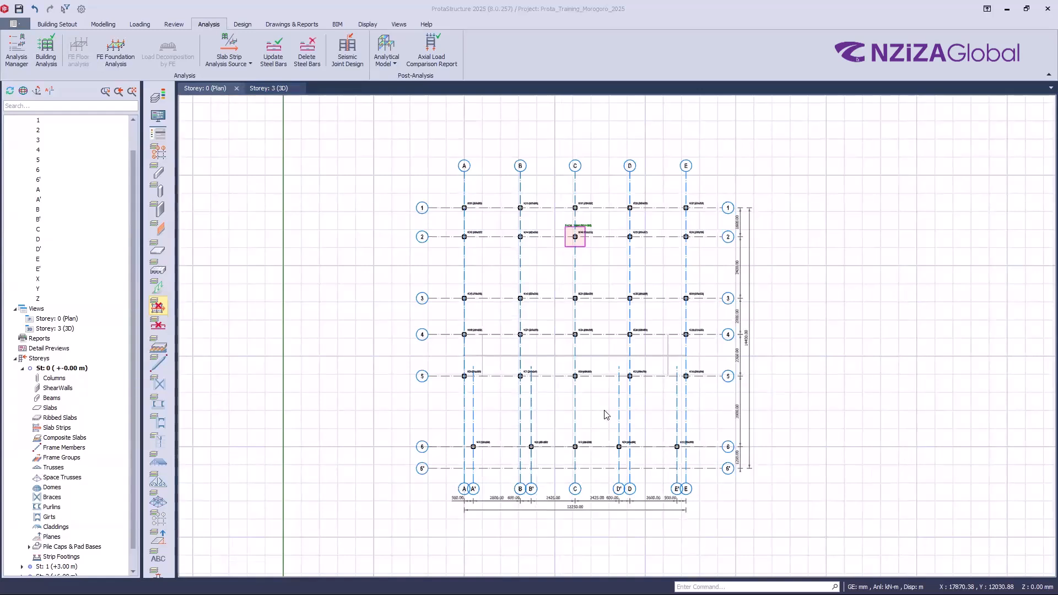
scroll(580, 230, up, 2)
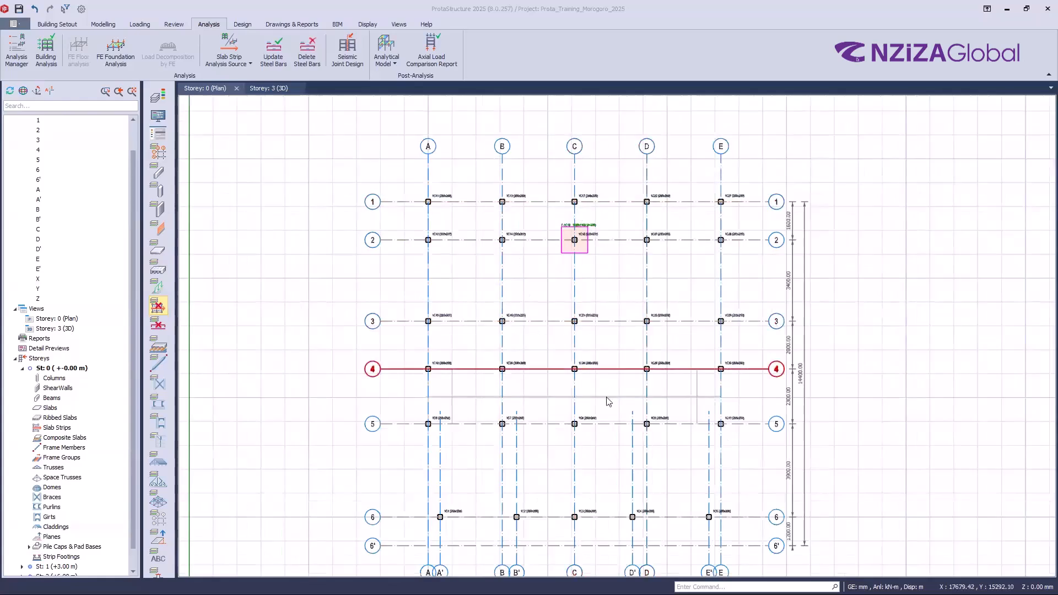
scroll(595, 291, down, 2)
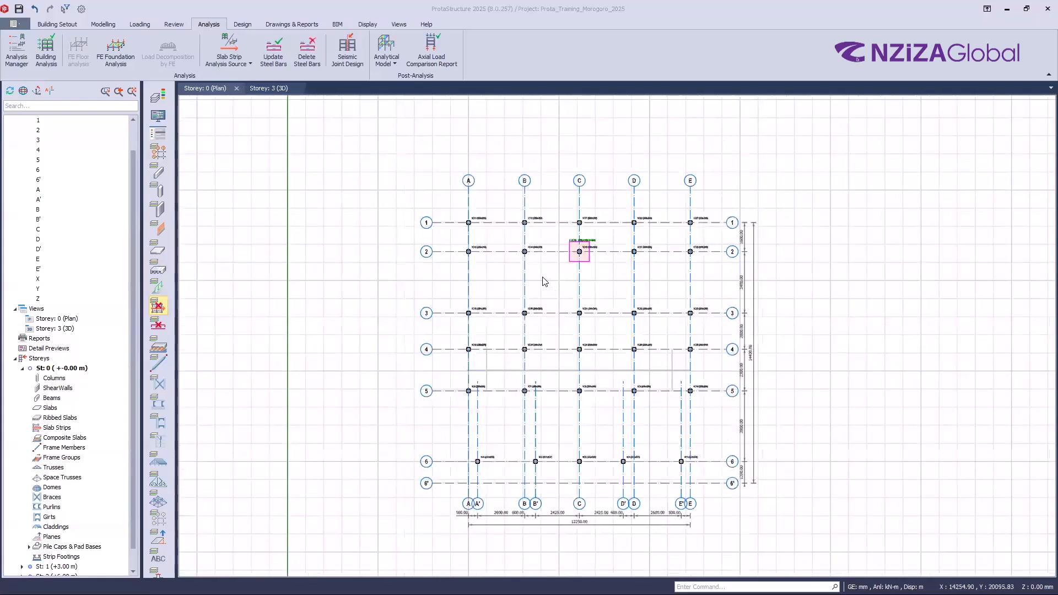
drag(544, 277, 610, 420)
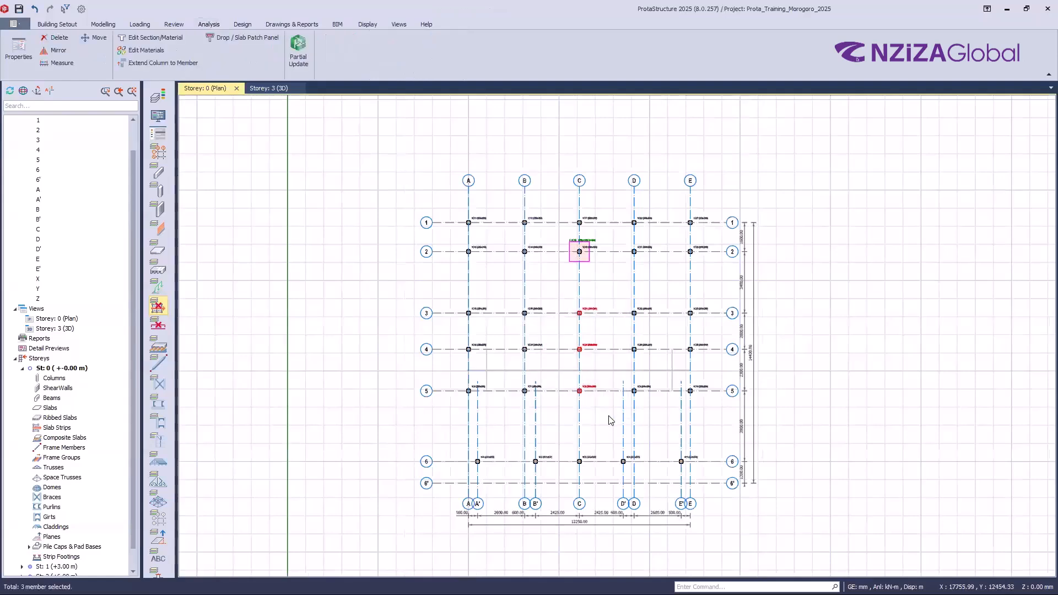
scroll(571, 342, up, 3)
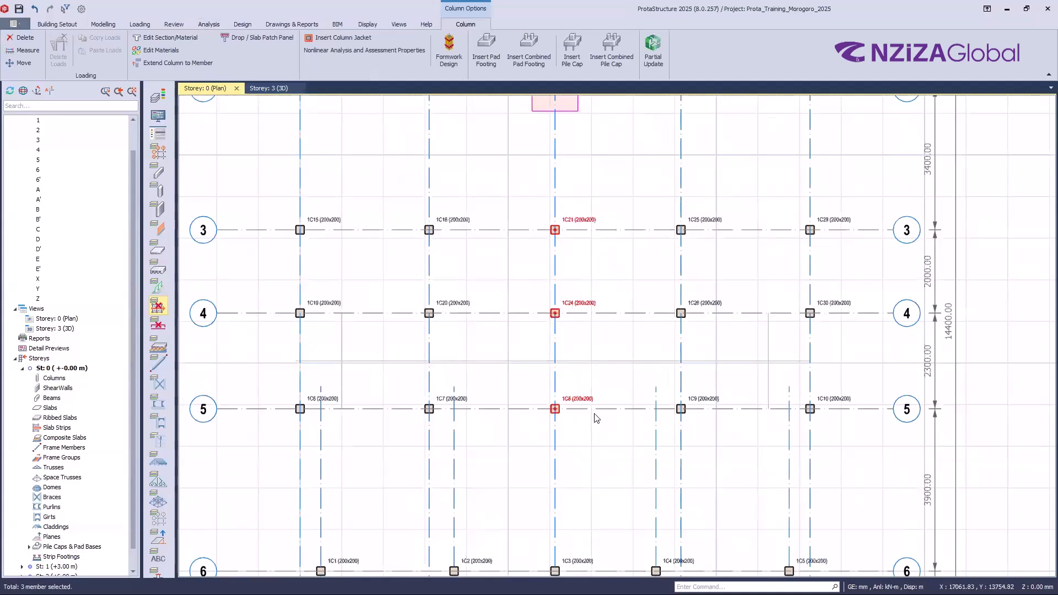
click(481, 60)
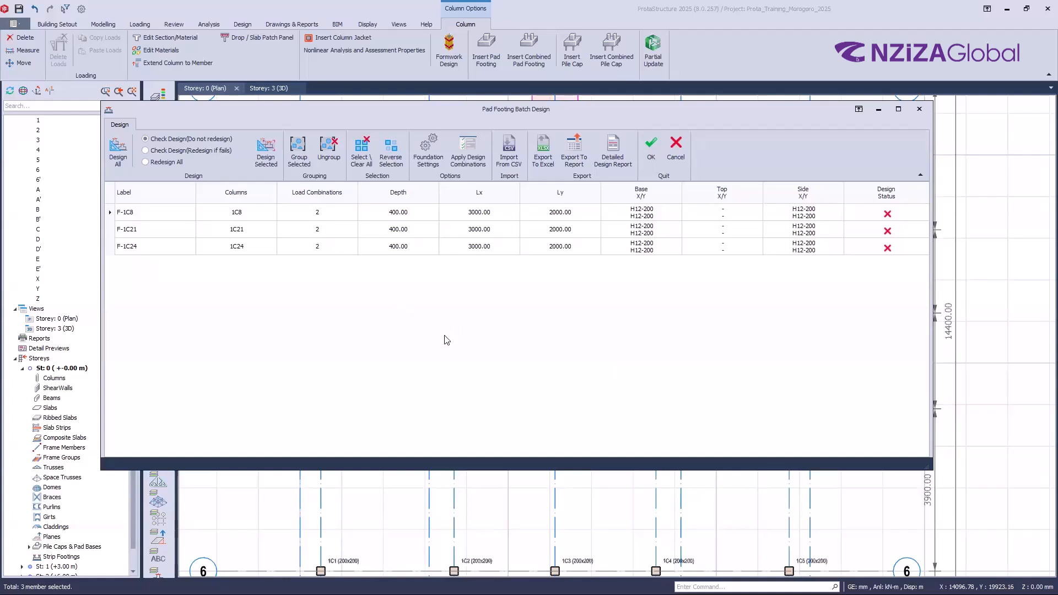
Try to design footings F-1C8, F-1C21 and F-1C24 with the Check Design (Do not redesign) mode
click(229, 218)
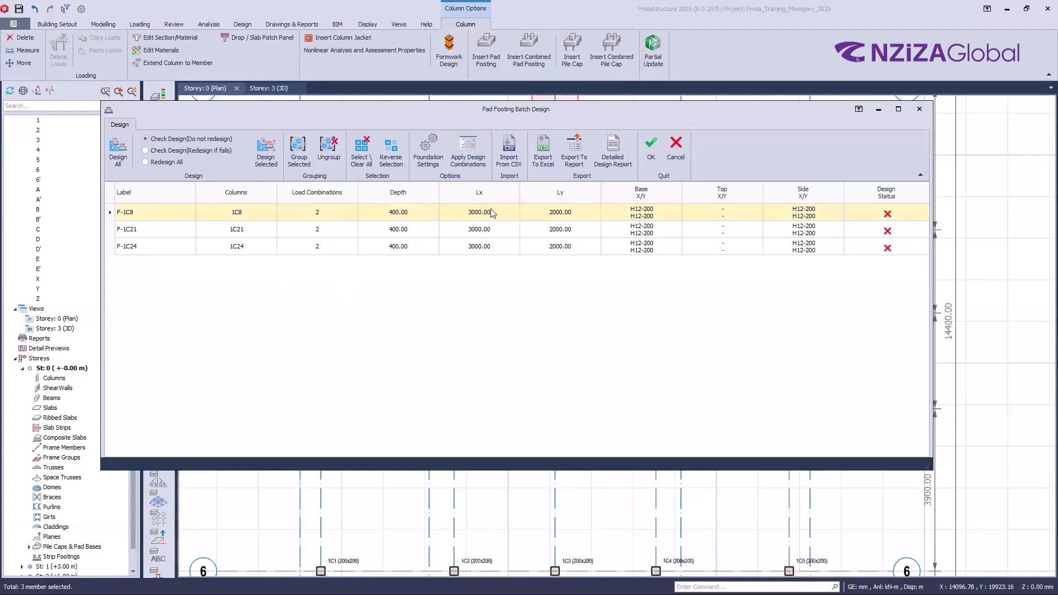
click(273, 162)
click(272, 162)
ctrl+click(375, 231)
ctrl+click(386, 246)
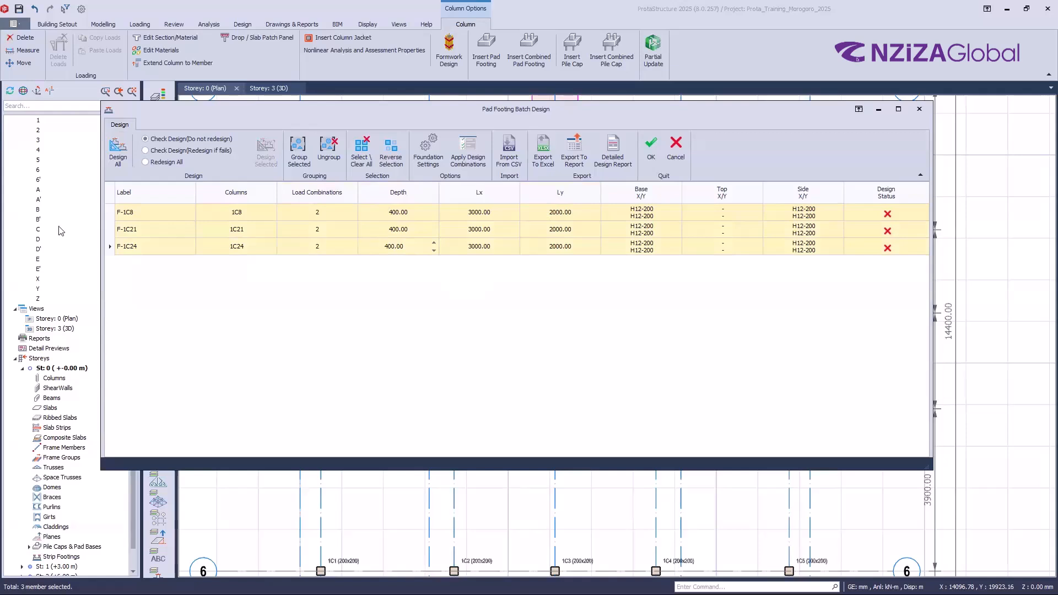
click(117, 157)
click(400, 218)
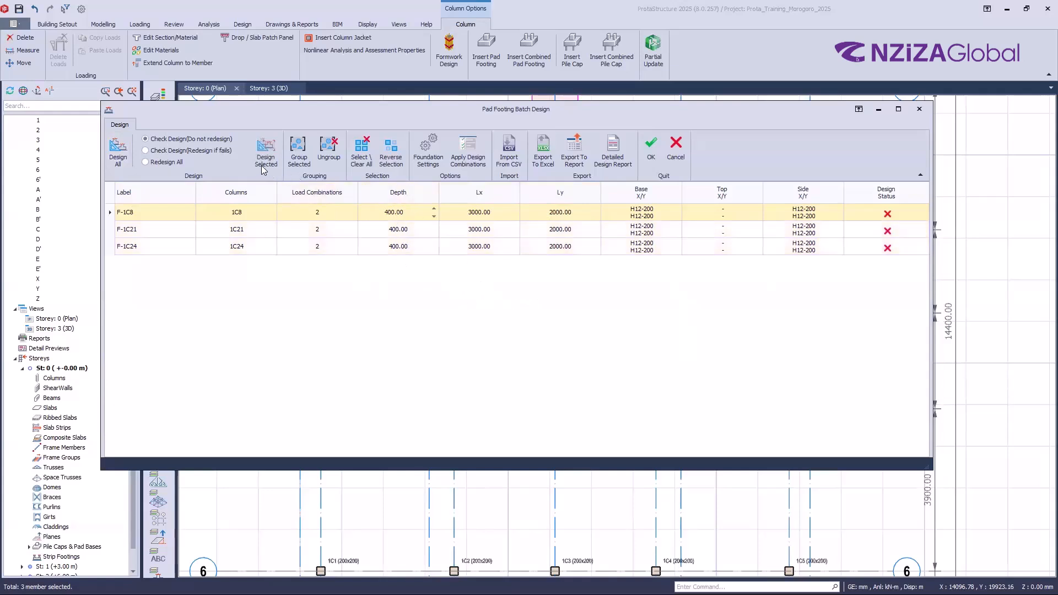
key(ctrl)
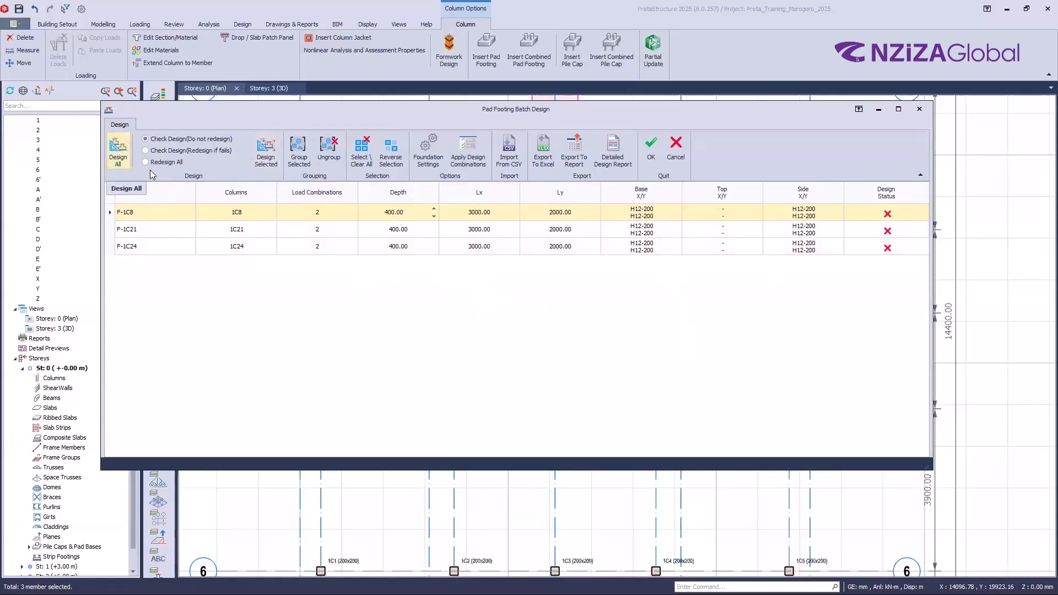
key(ctrl)
key(ctrl)
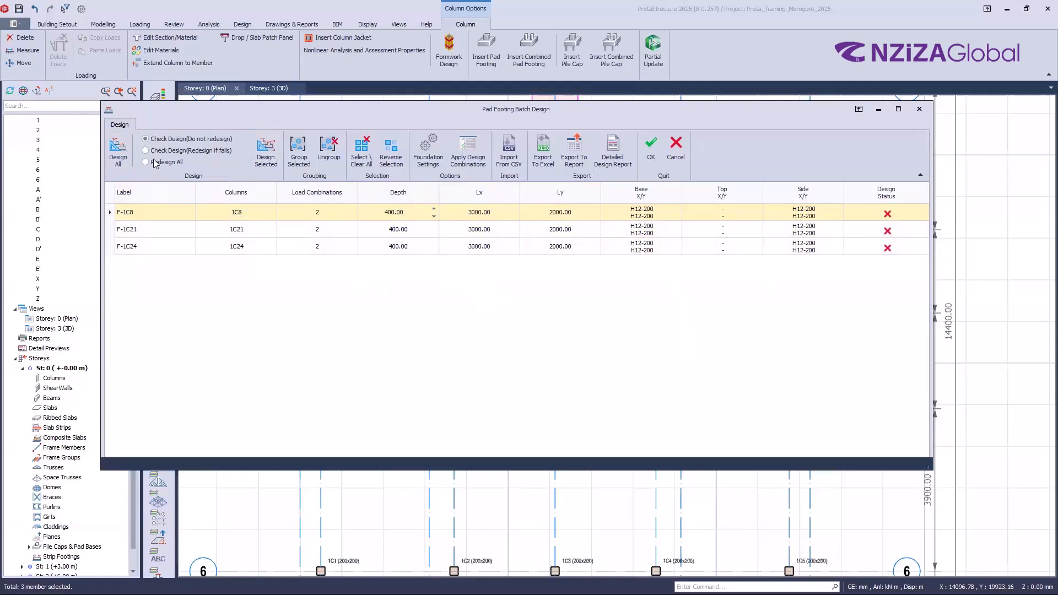
key(ctrl)
key(ctrl)
key(ctrl)
key(ctrl)
key(ctrl)
key(ctrl)
key(ctrl)
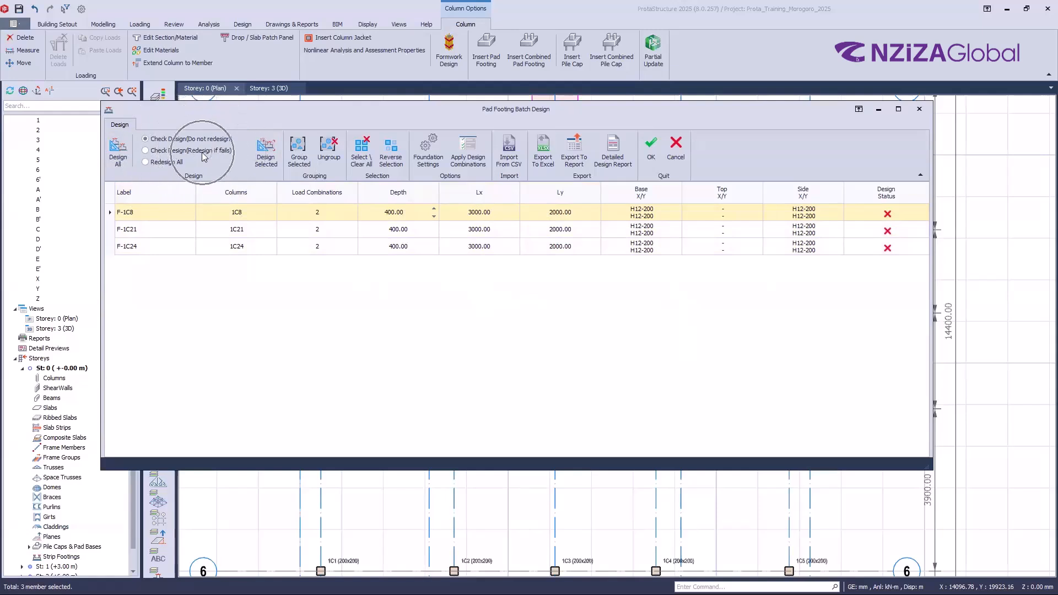
key(ctrl)
key(ctrl)
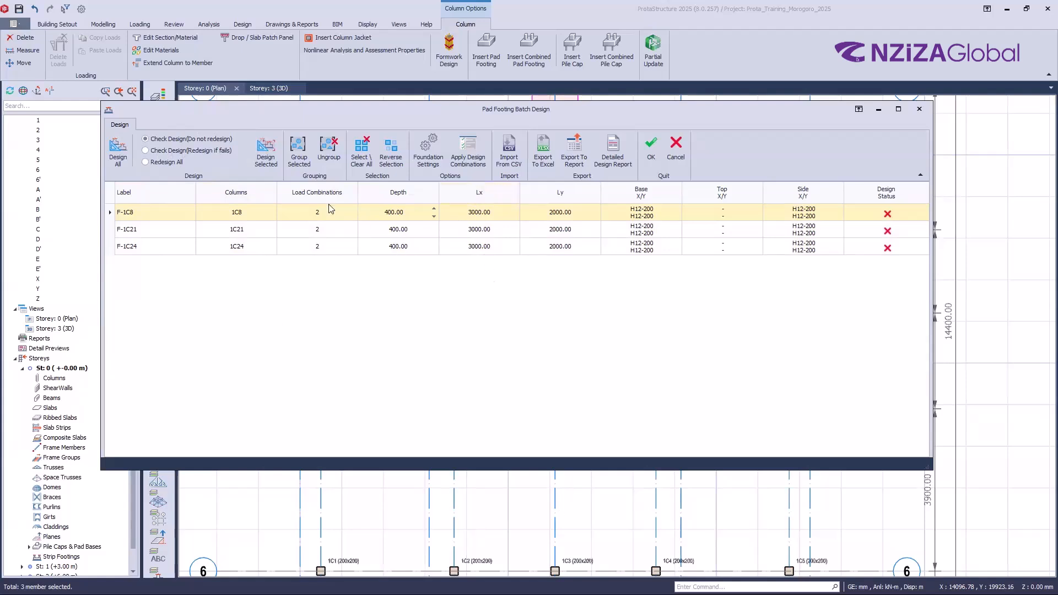
Design all three pad footings in the batch with the Redesign All mode and accept them into the plan
click(362, 160)
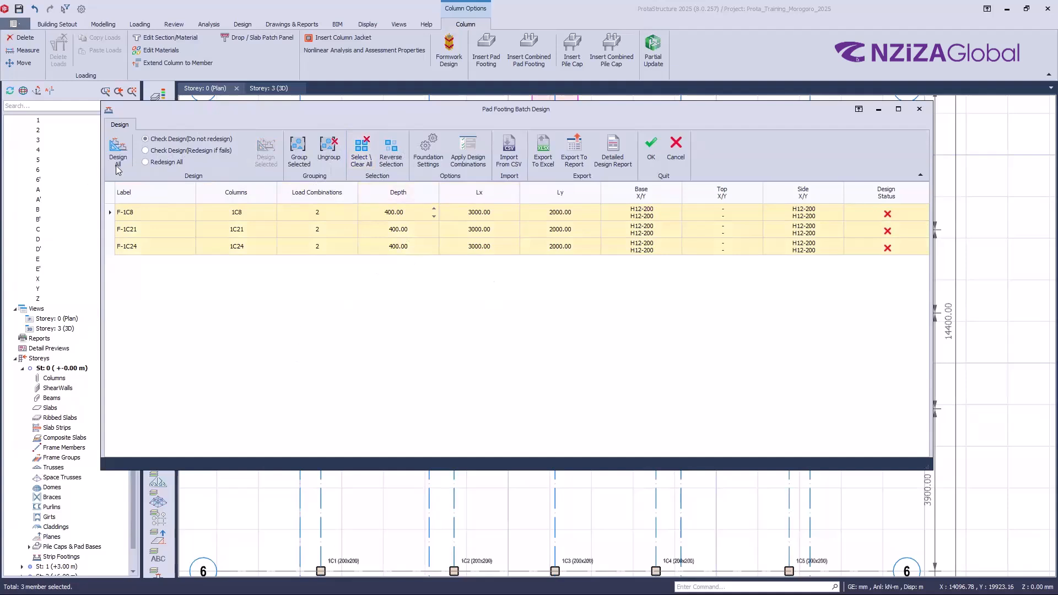
click(160, 166)
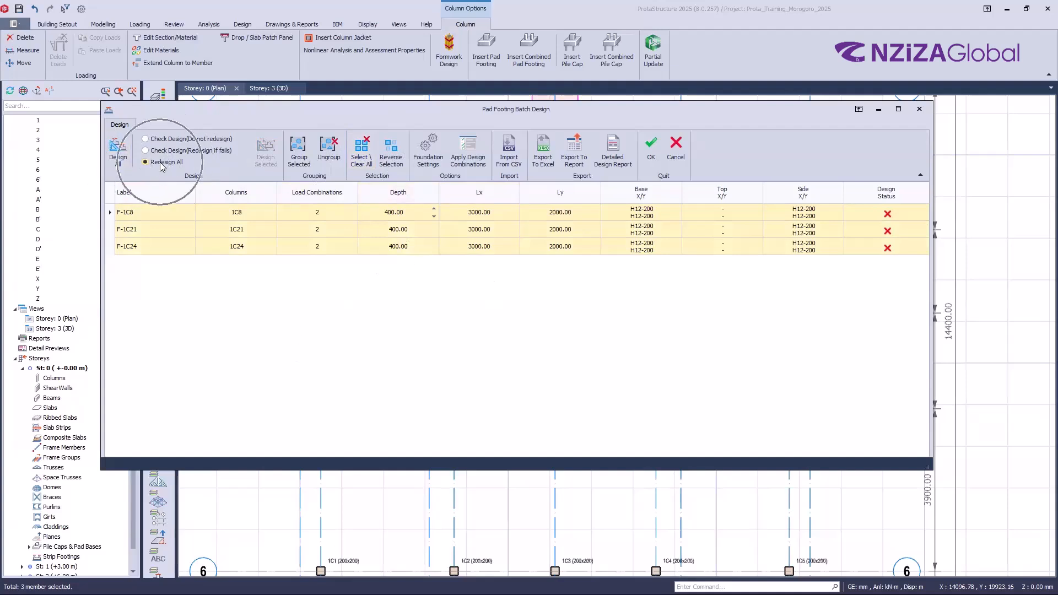
click(158, 169)
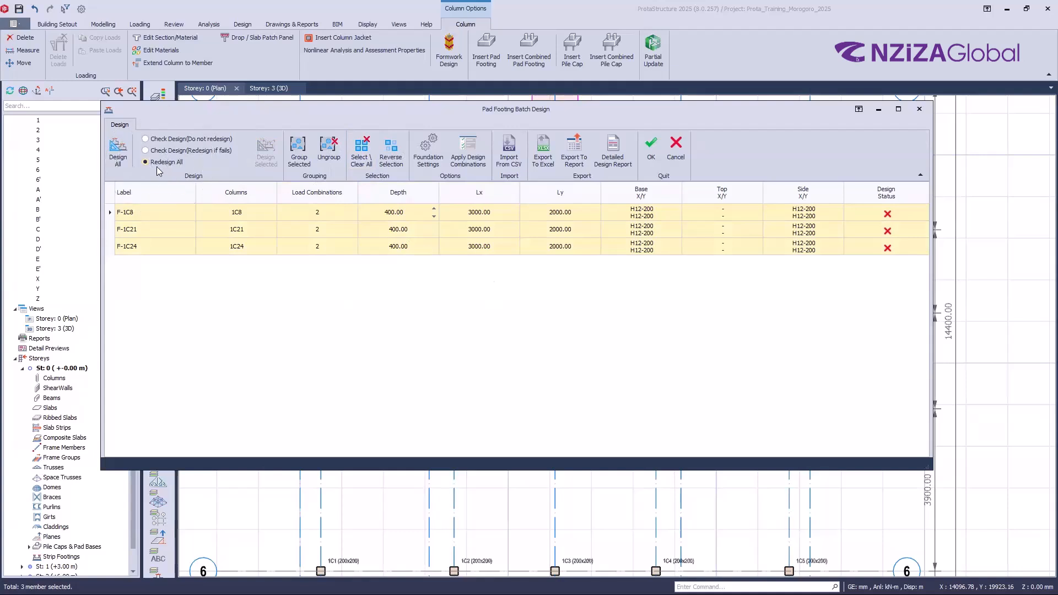
click(118, 153)
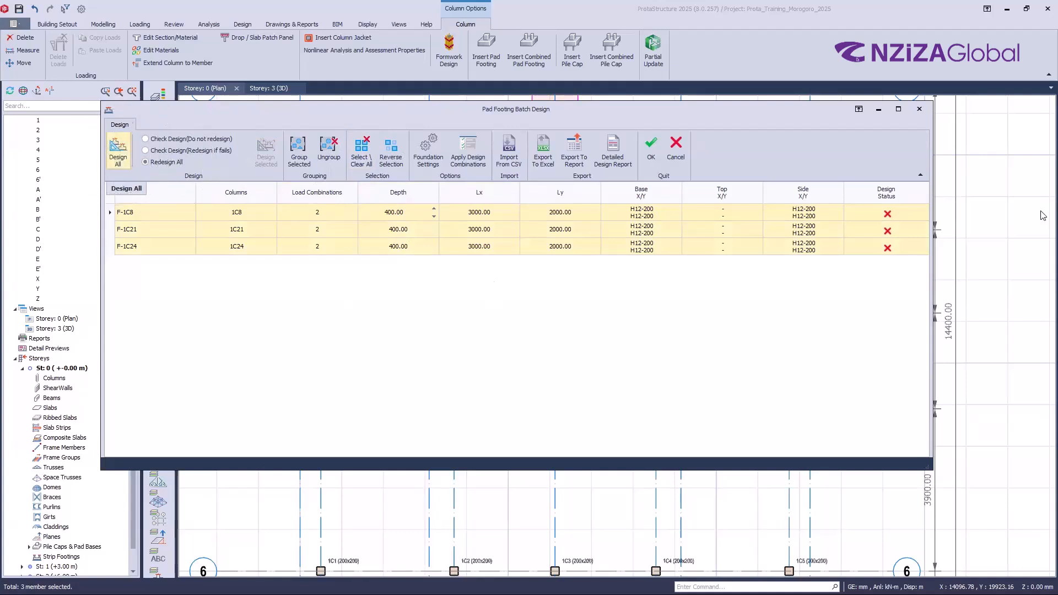
click(884, 224)
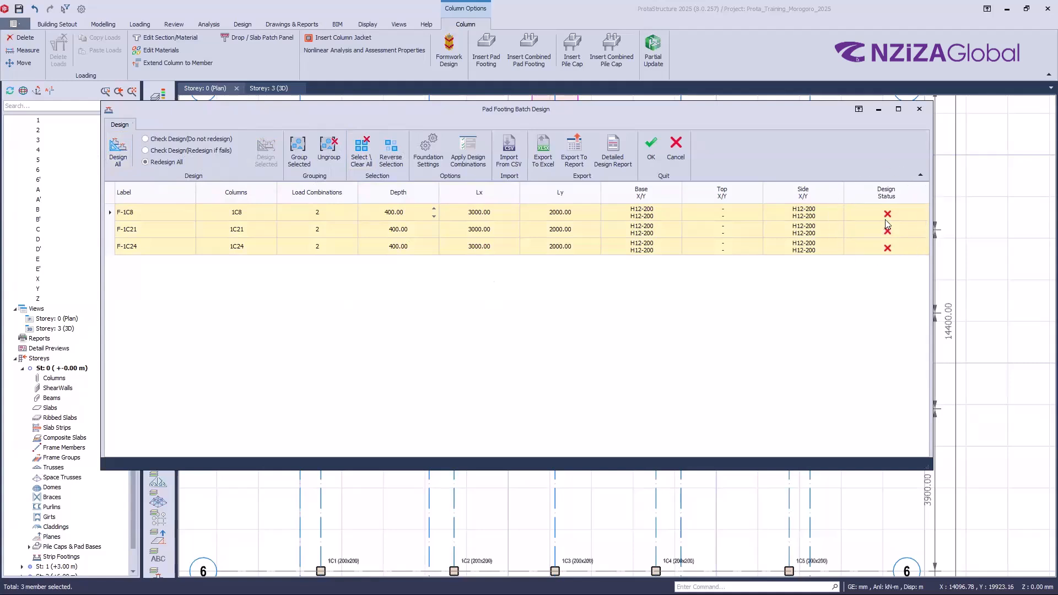
click(109, 160)
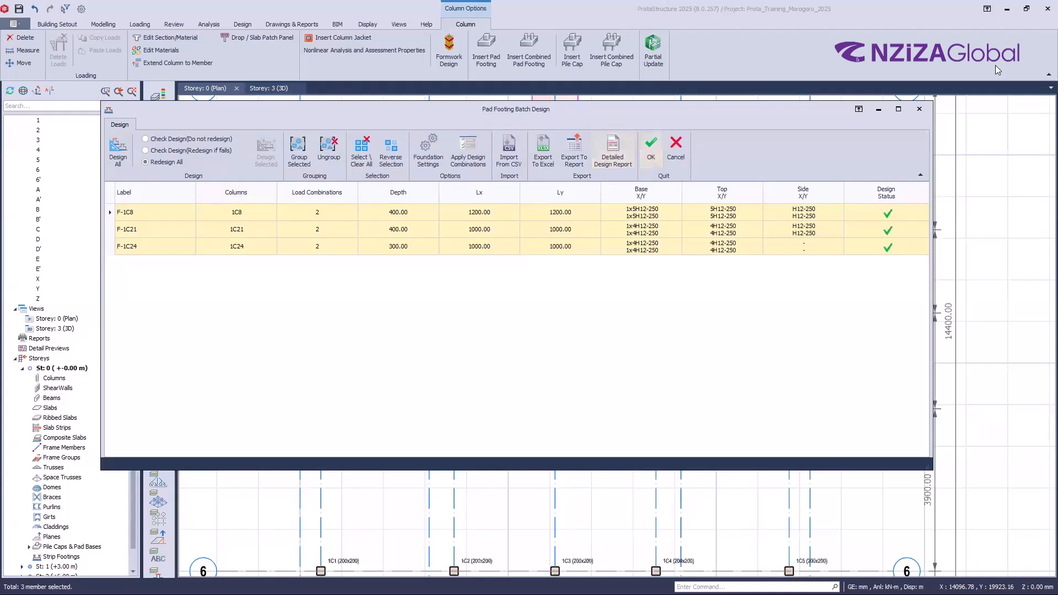
click(893, 227)
click(651, 157)
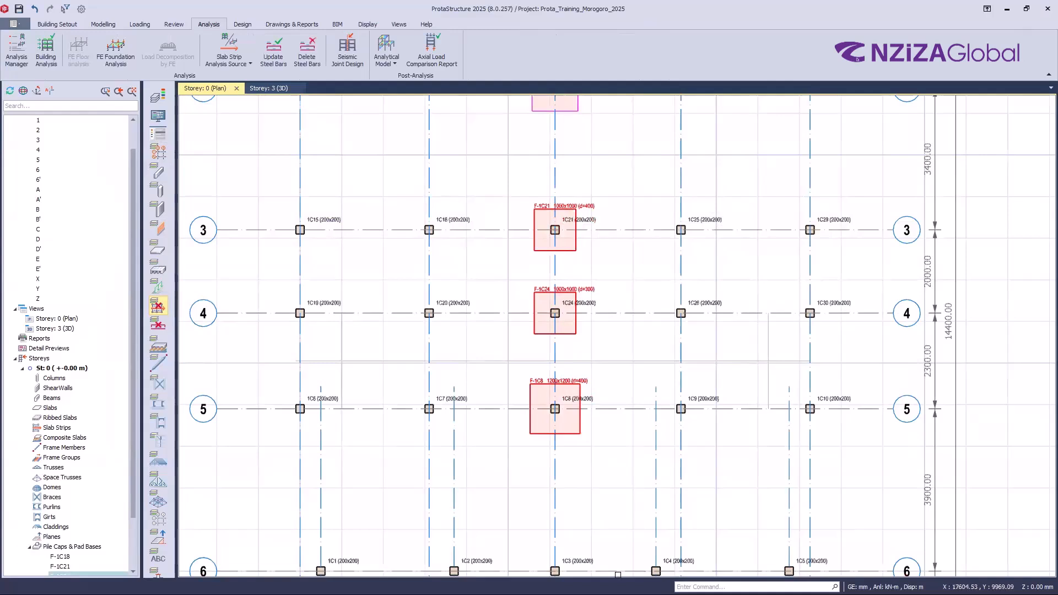
Examine the sizes and depths of the new footings under columns 1C21, 1C24 and 1C8 on the plan
click(579, 431)
click(589, 206)
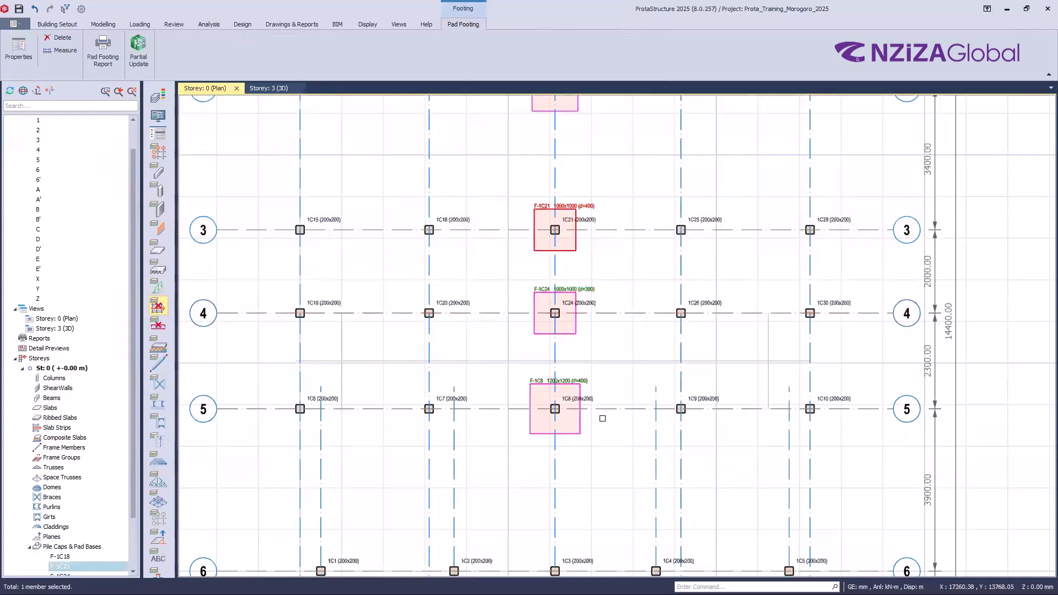
click(578, 425)
click(580, 200)
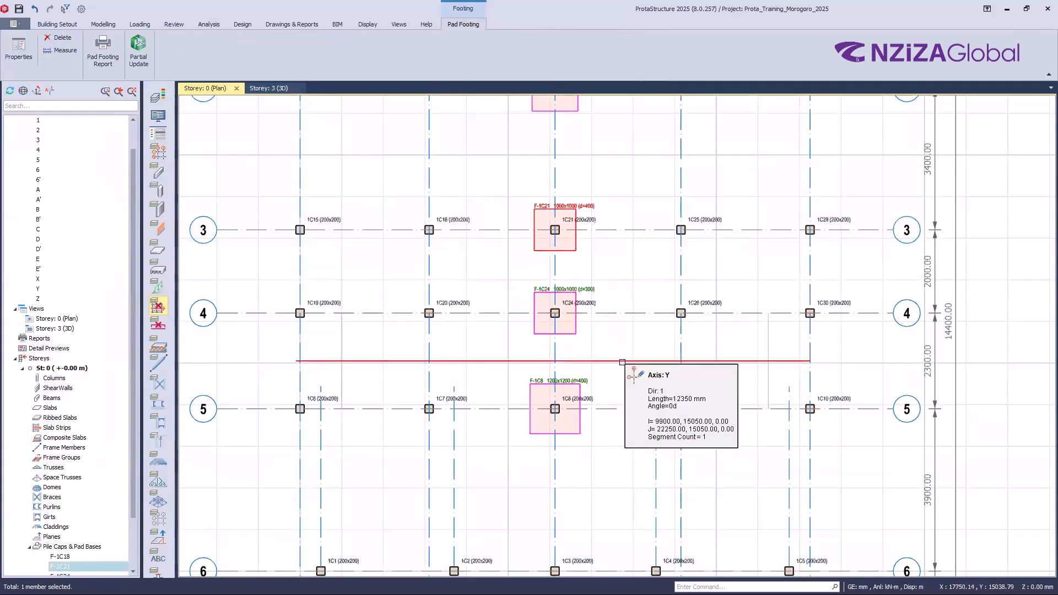
scroll(645, 354, up, 2)
middle_drag(610, 293, 612, 312)
key(Escape)
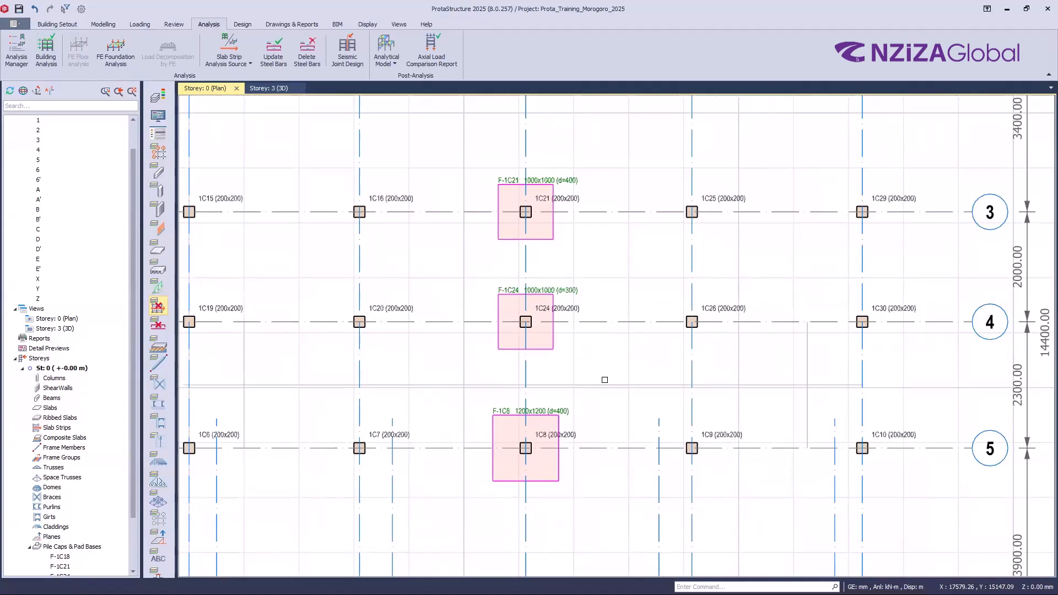
Delete the three pad footings F-1C8, F-1C24 and F-1C21 from the plan, keeping only Footing in the member filter
click(558, 418)
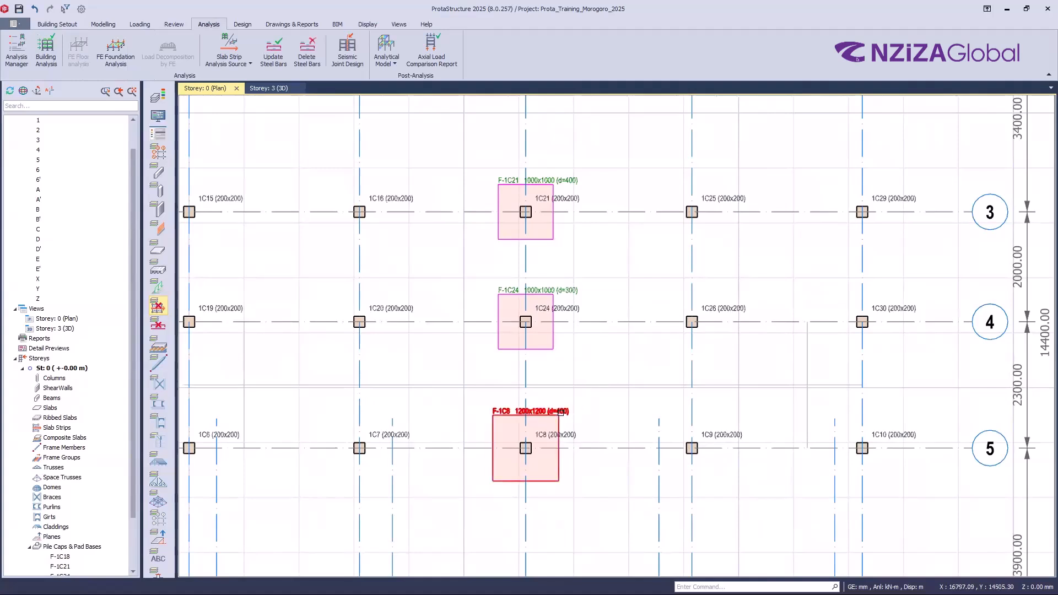
click(575, 298)
click(578, 179)
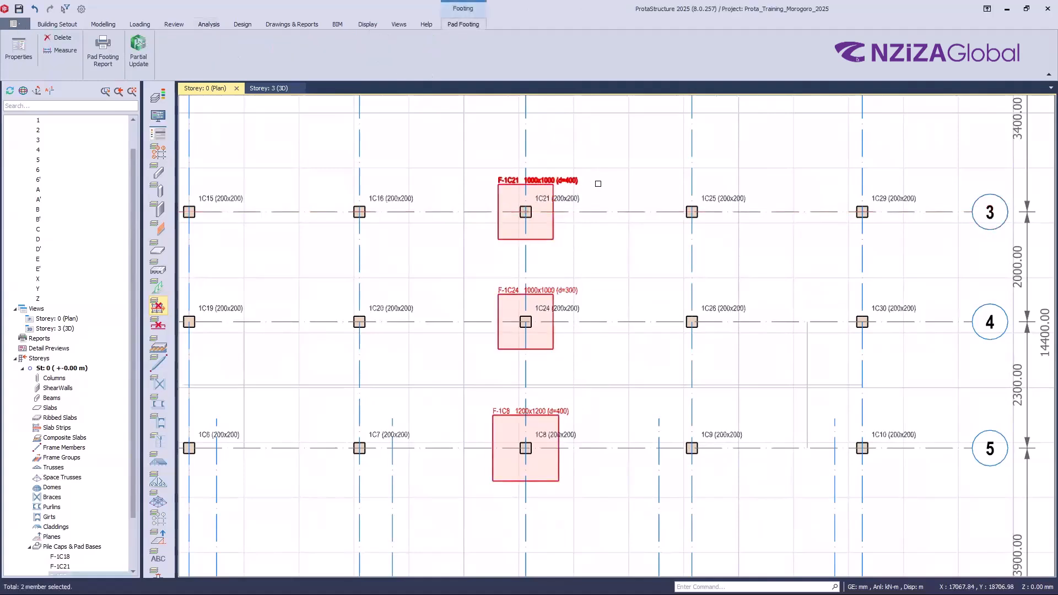
key(Delete)
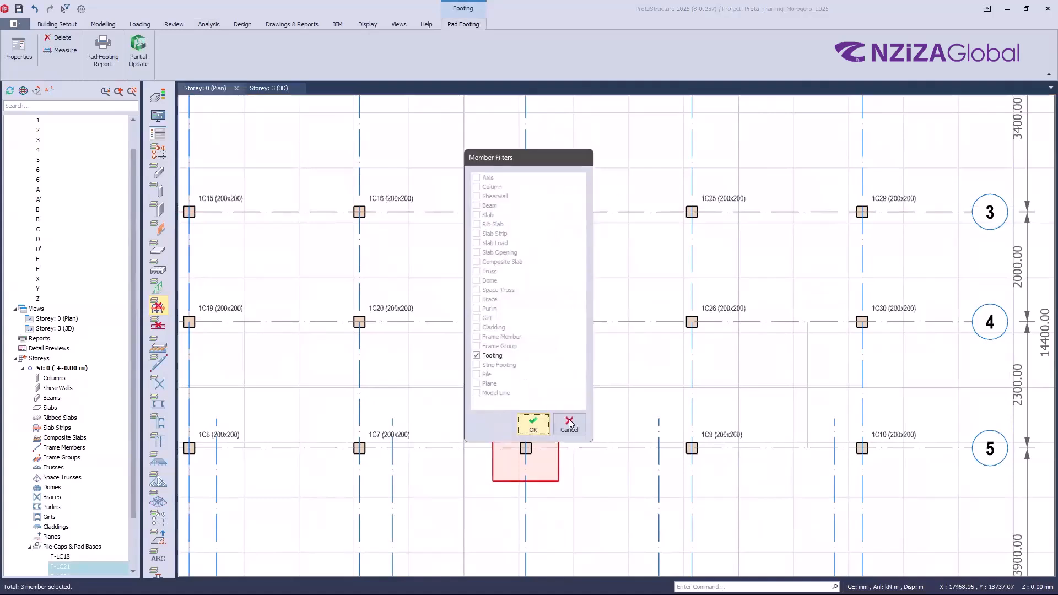
click(531, 423)
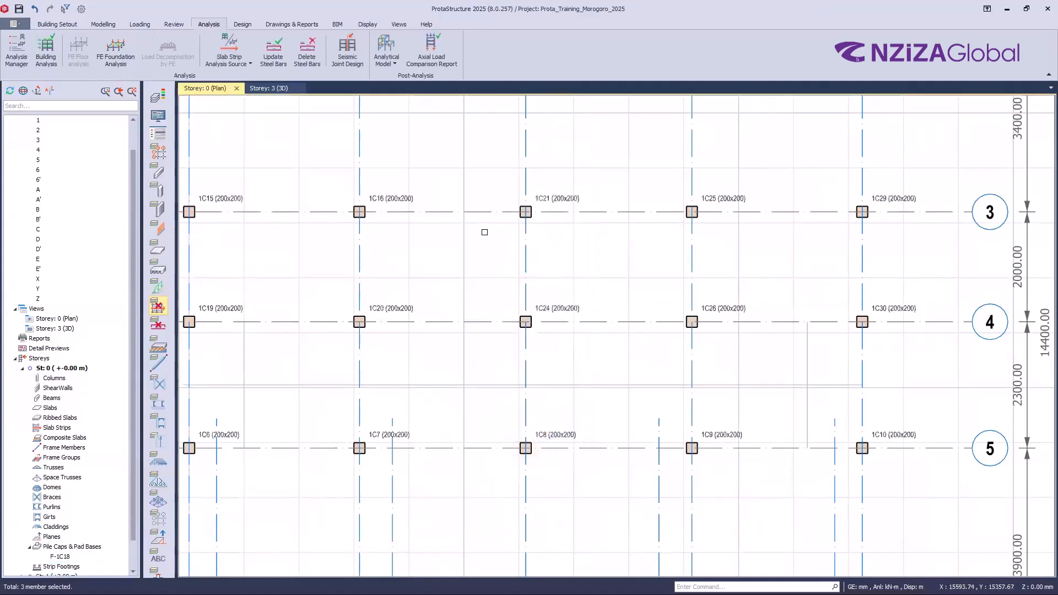
Restart the pad footing batch design for columns 1C8, 1C24 and 1C21
click(565, 434)
mouse_move(565, 433)
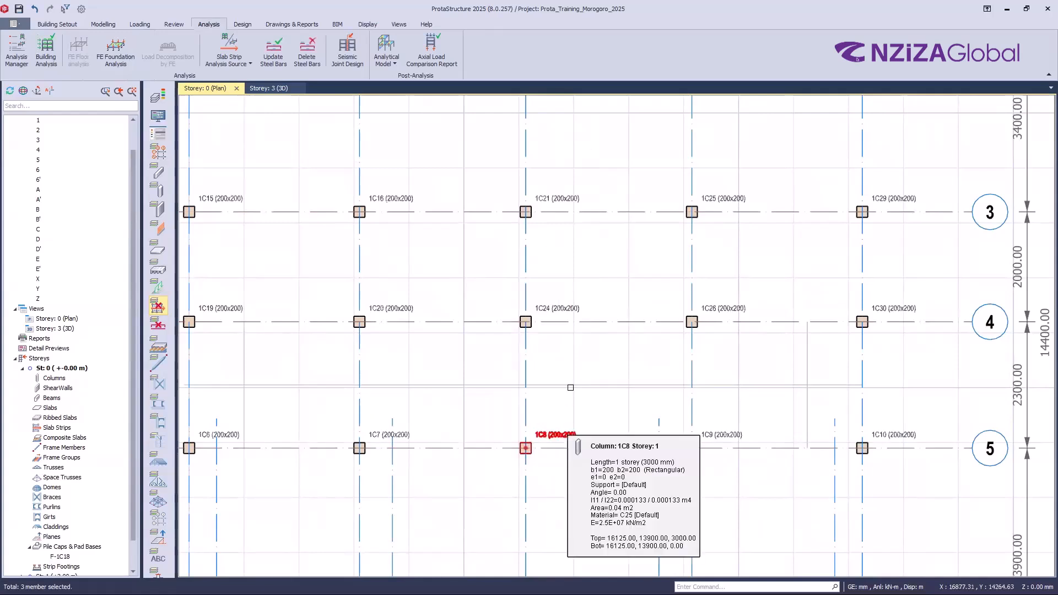
click(573, 305)
click(573, 197)
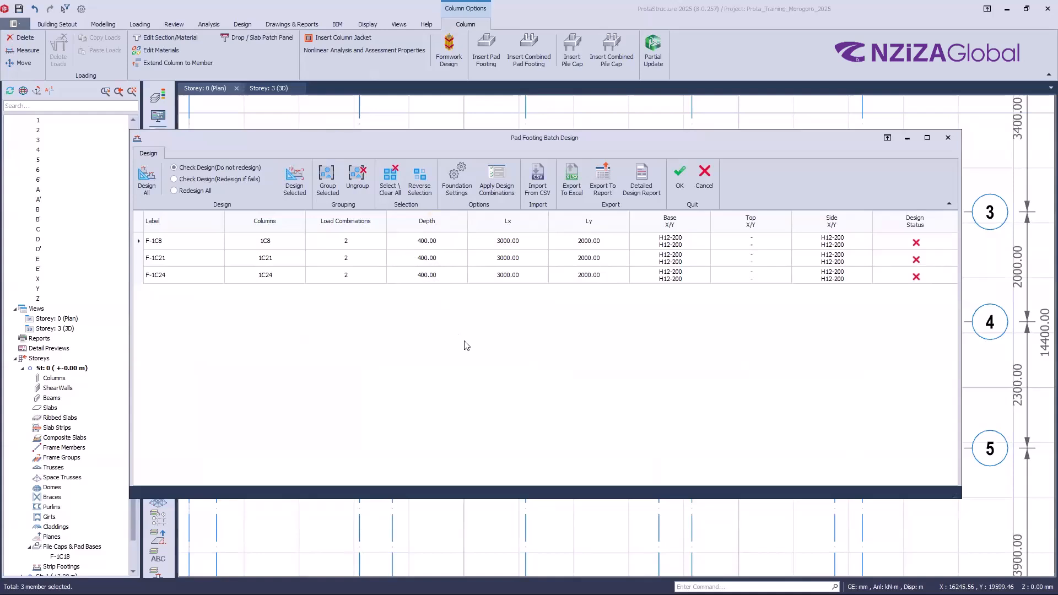
Group the footings of columns 1C8, 1C21 and 1C24 into one design entry and open the group's pad footing design
click(387, 188)
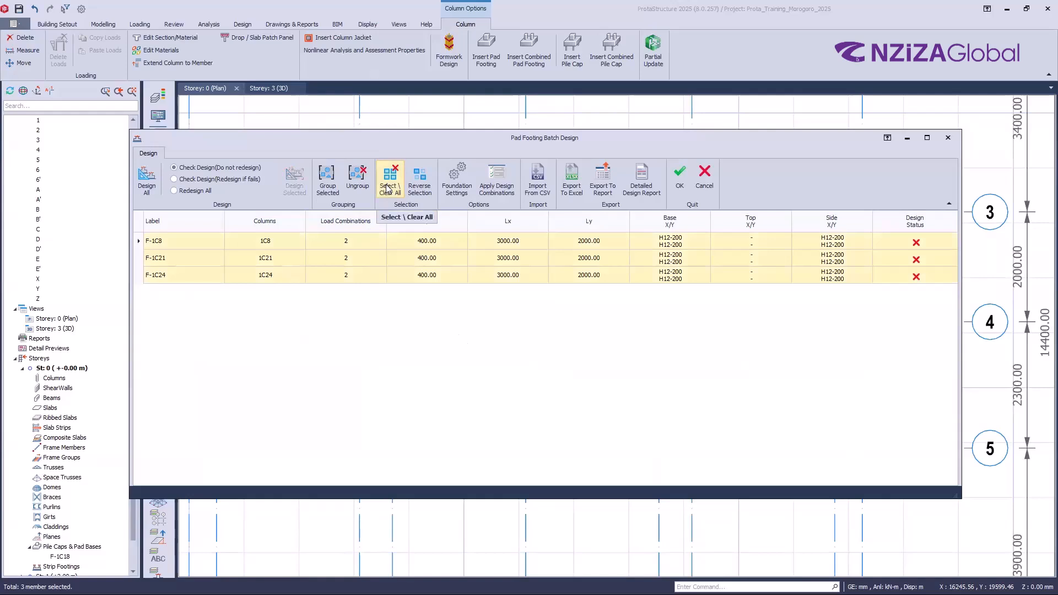
click(329, 181)
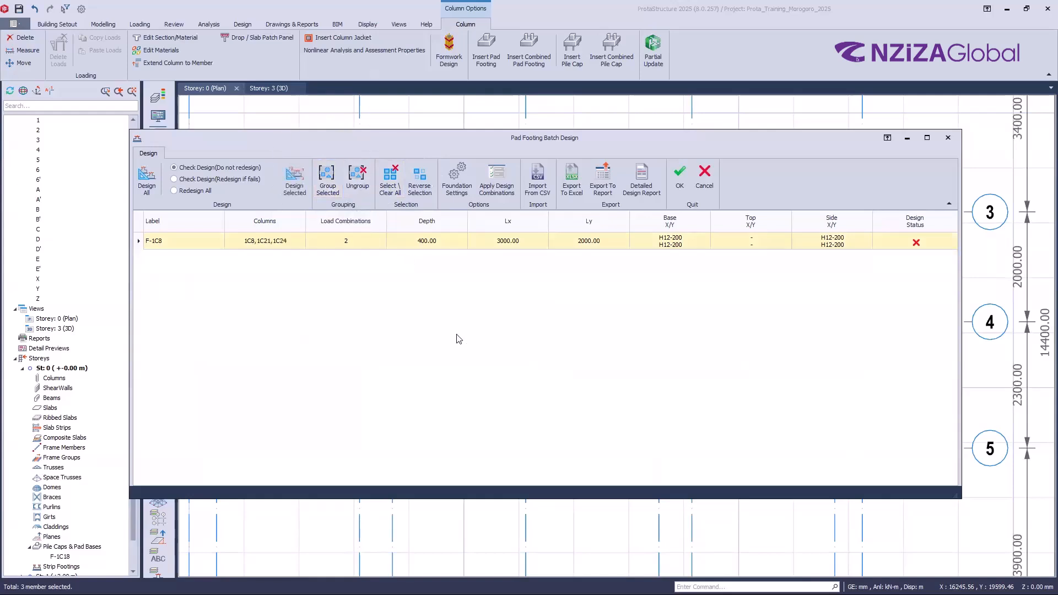
key(ctrl)
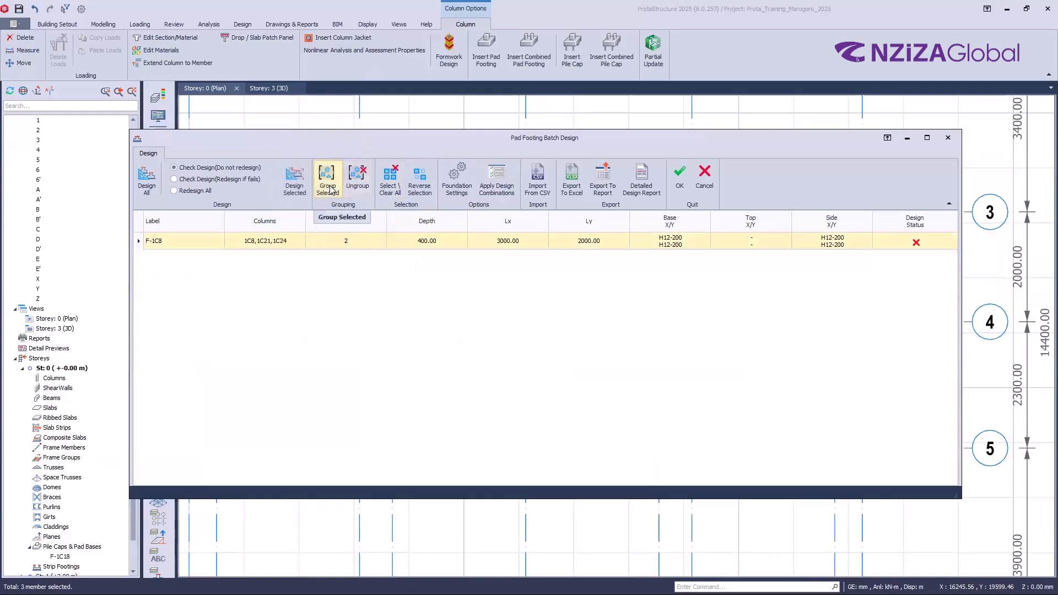
key(ctrl)
click(334, 189)
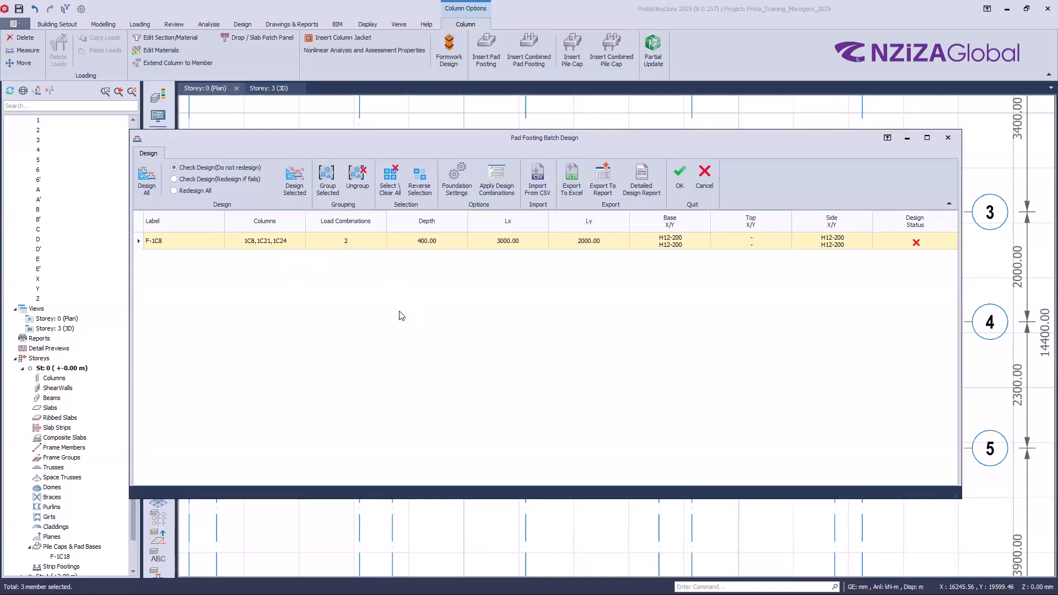
click(302, 191)
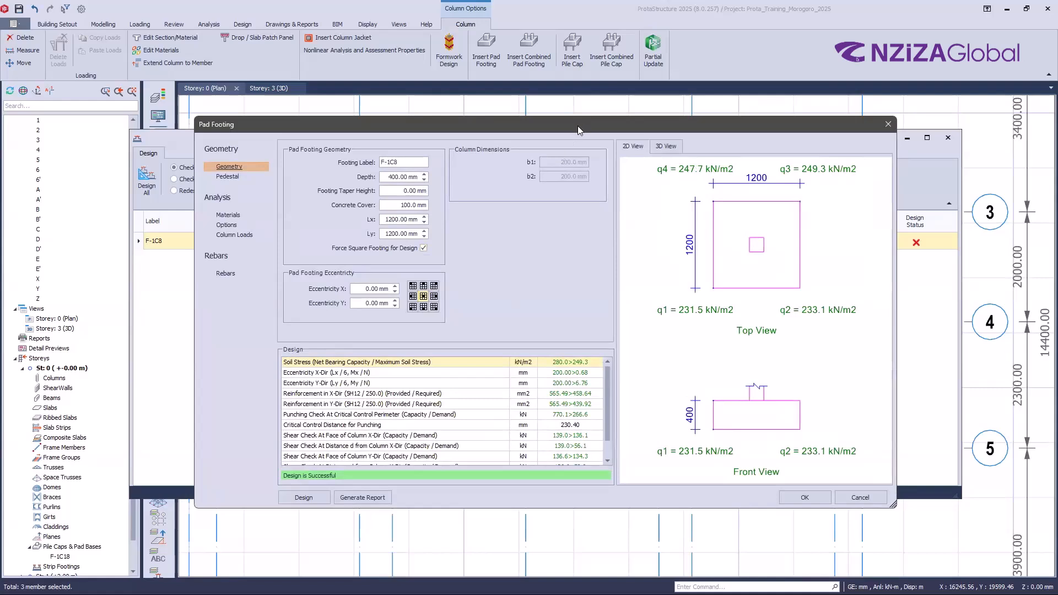
Set the grouped pad footing's cover to 50 mm, depth to 300 mm and plan size to 1300 × 1300 mm, with forced square design off
drag(578, 126, 593, 108)
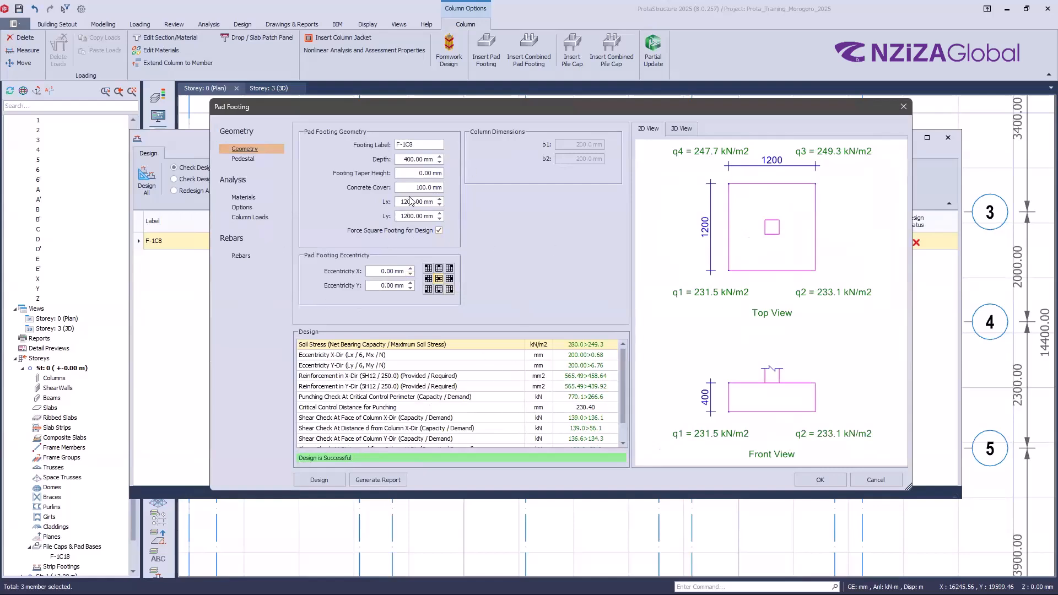
click(437, 187)
text(50)
key(Return)
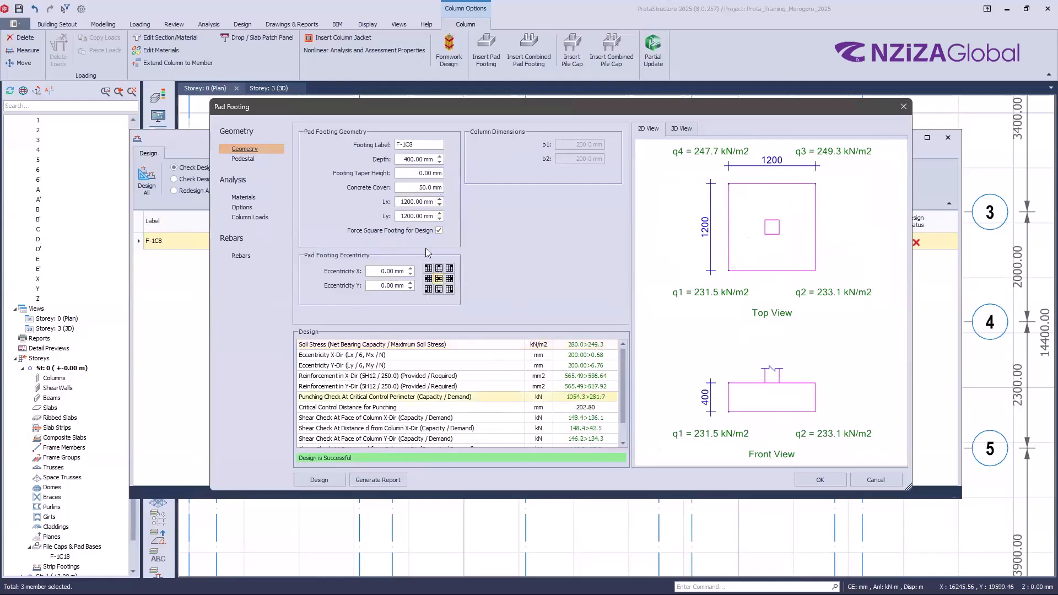
click(440, 162)
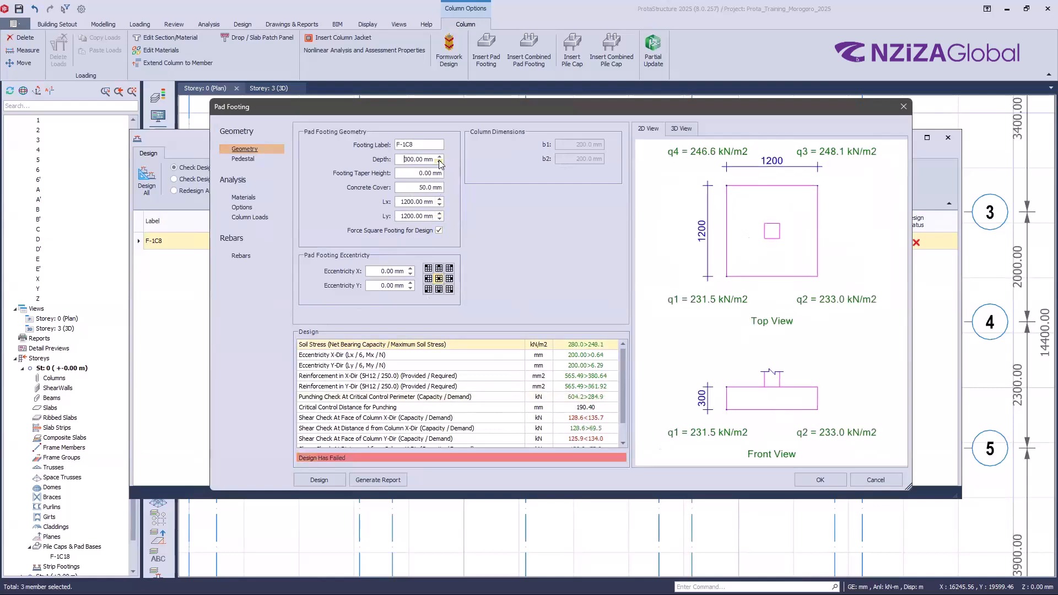
click(440, 220)
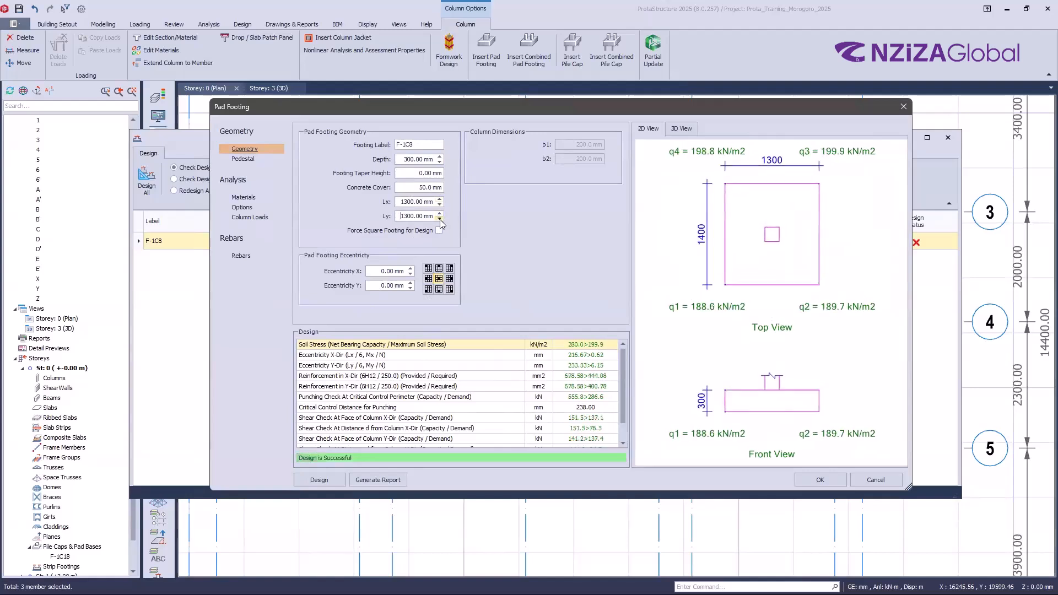
Keep only the bottom rebars in both directions for the footing and apply the grouped design under columns 1C8, 1C21 and 1C24
click(238, 258)
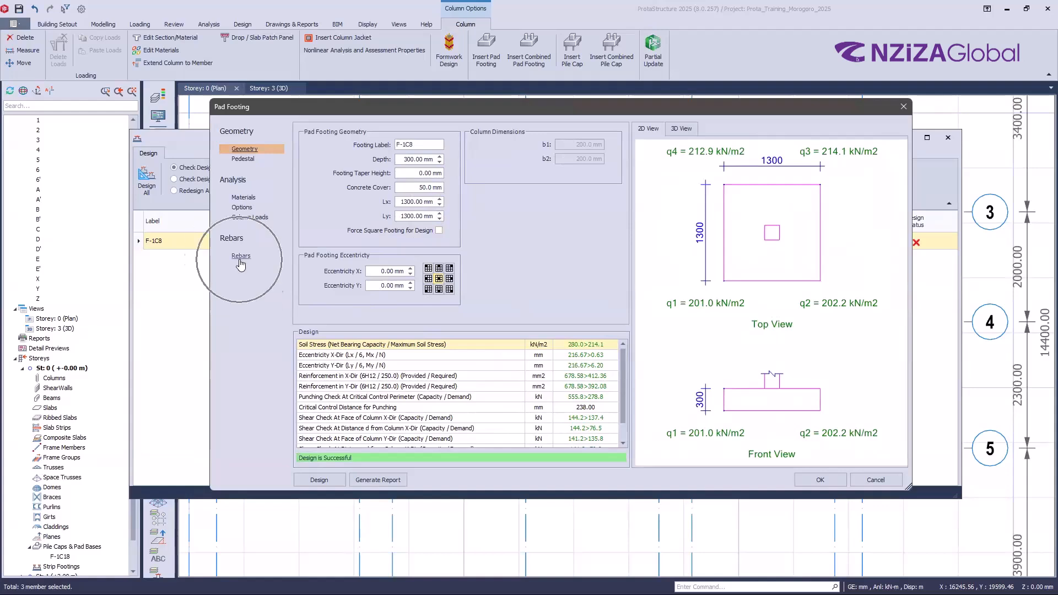
click(317, 192)
click(316, 183)
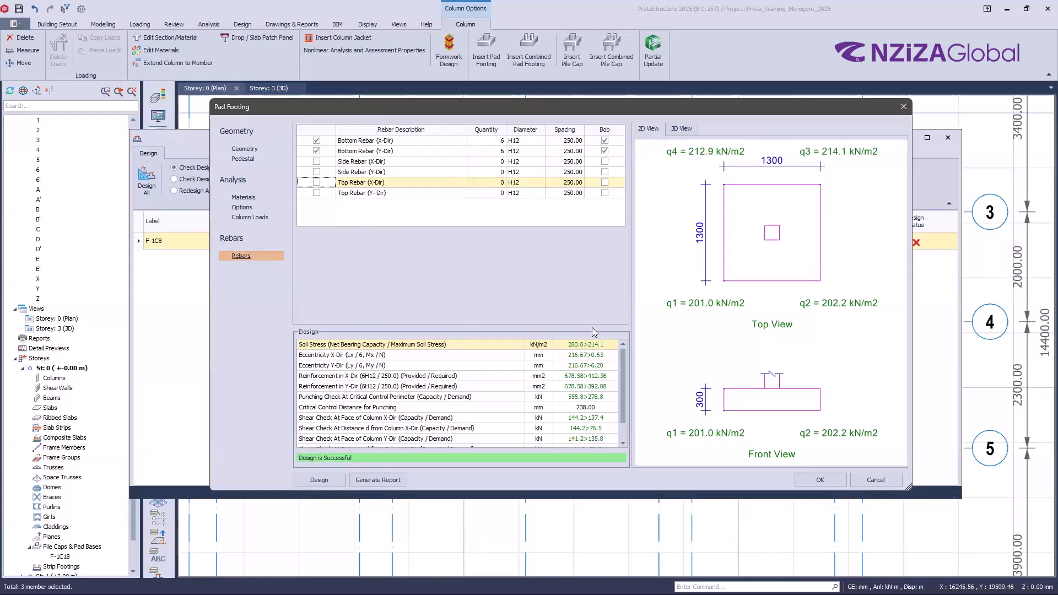
click(816, 478)
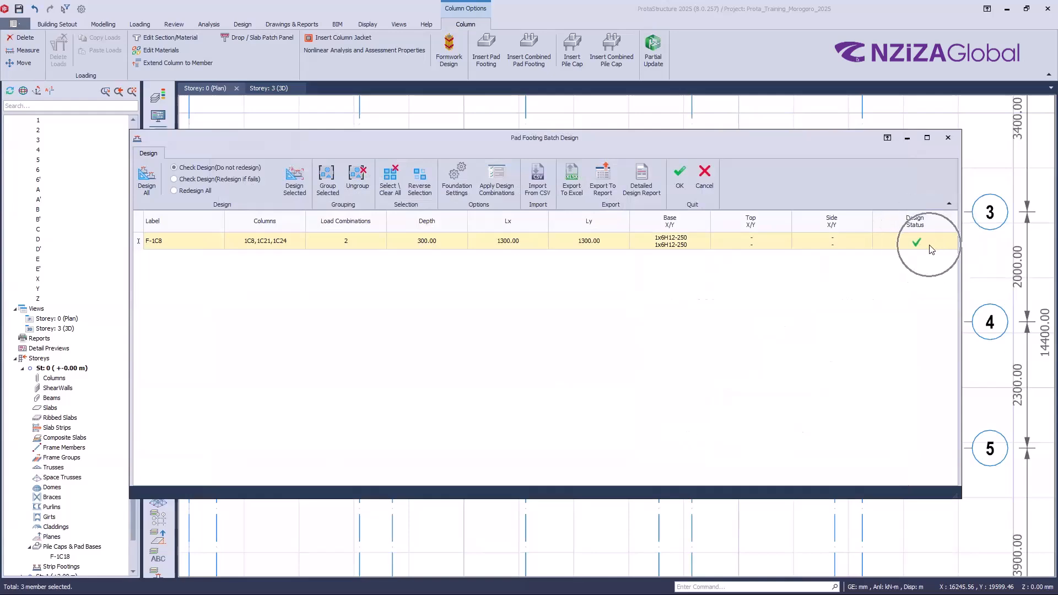
click(680, 182)
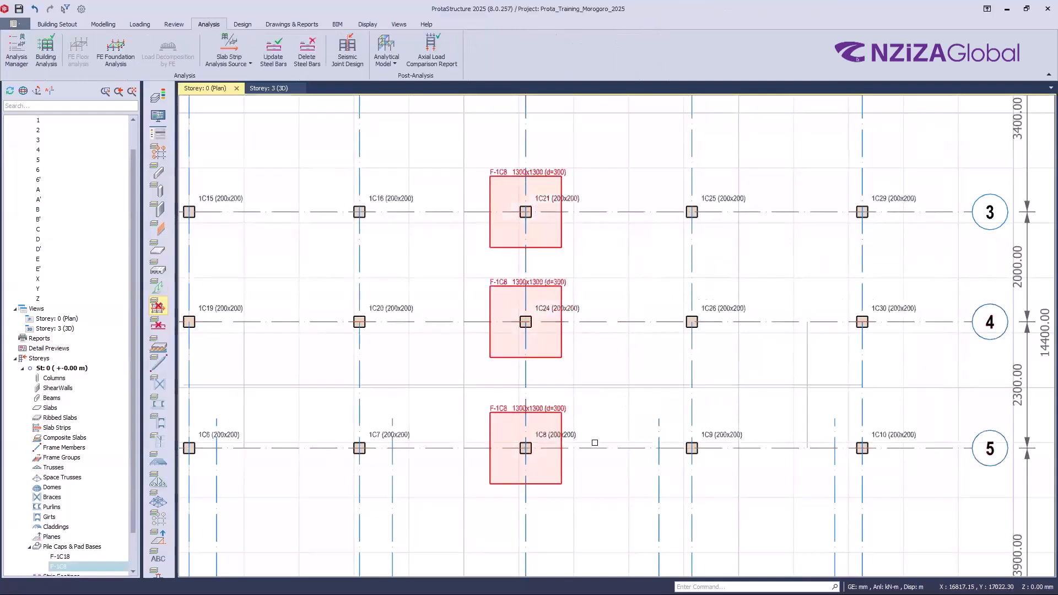
Examine the labels, sizes and shared selection of the grouped footings under columns 1C21, 1C24 and 1C8 on the plan
scroll(536, 223, up, 1)
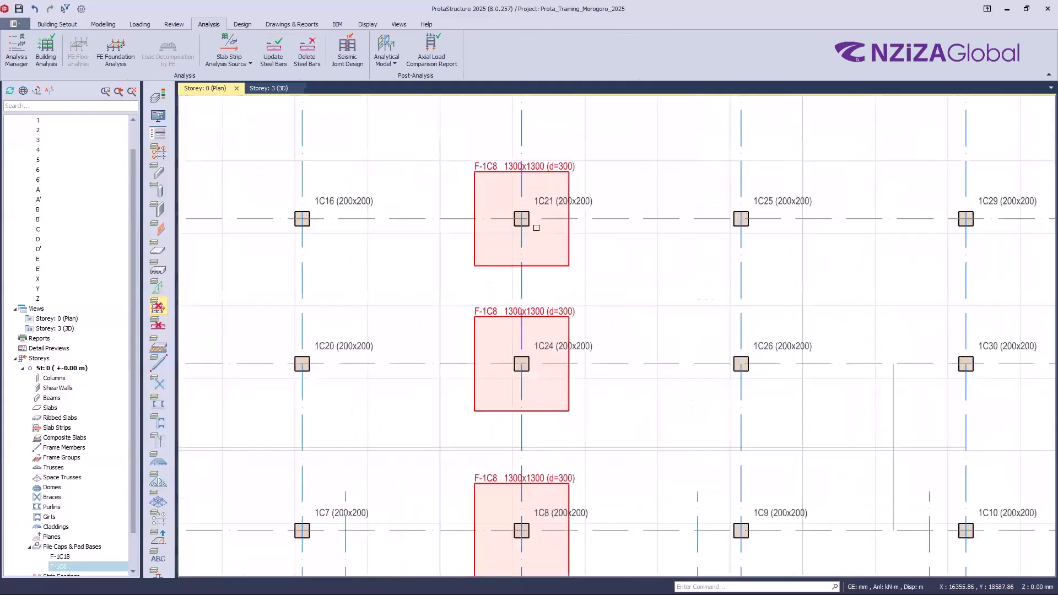
scroll(547, 364, up, 3)
scroll(468, 231, down, 3)
scroll(463, 456, up, 3)
scroll(511, 425, down, 3)
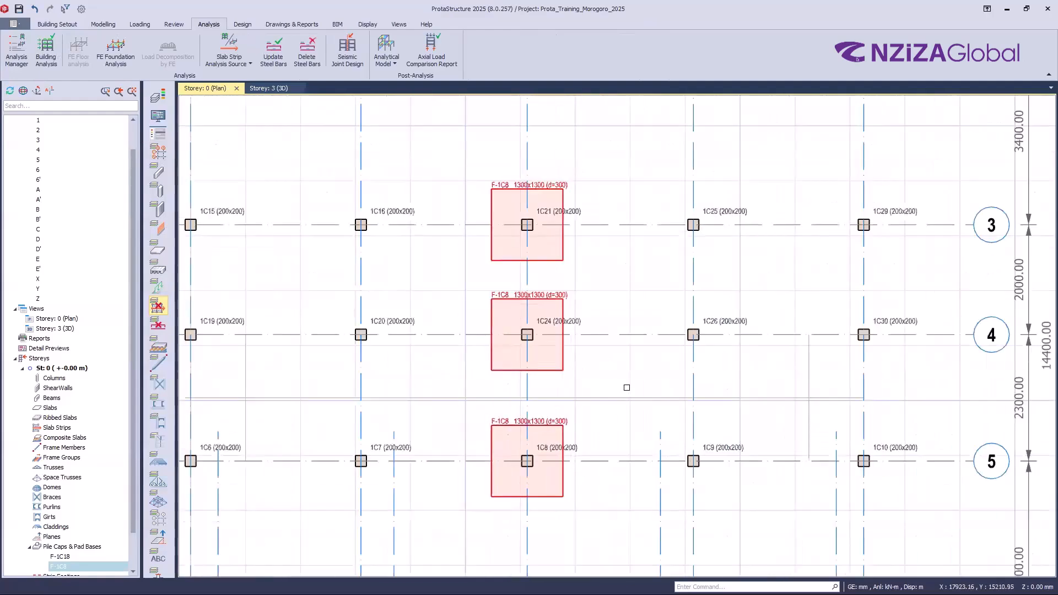
click(634, 417)
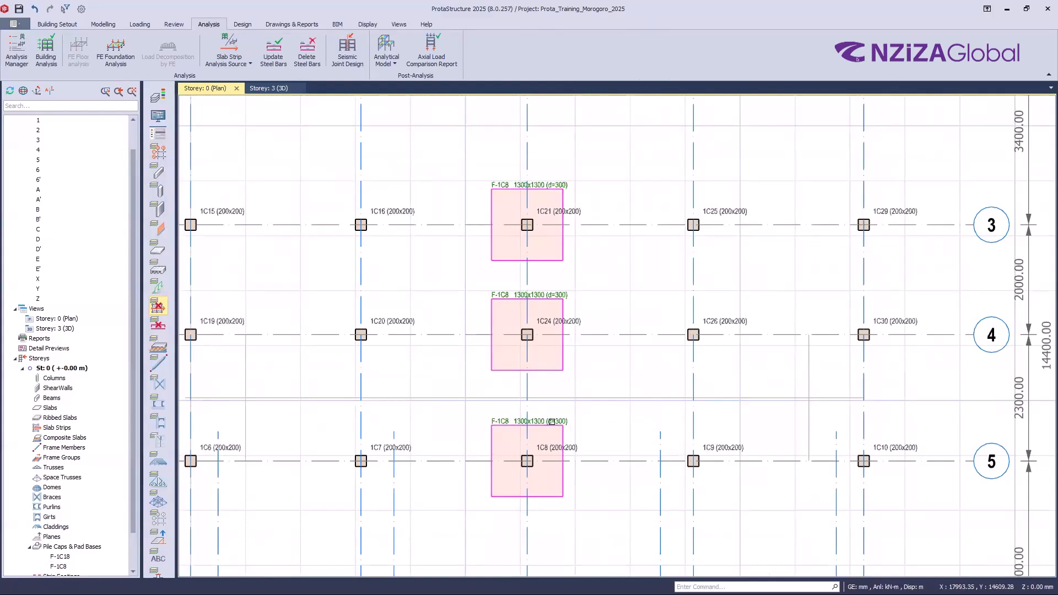
click(624, 414)
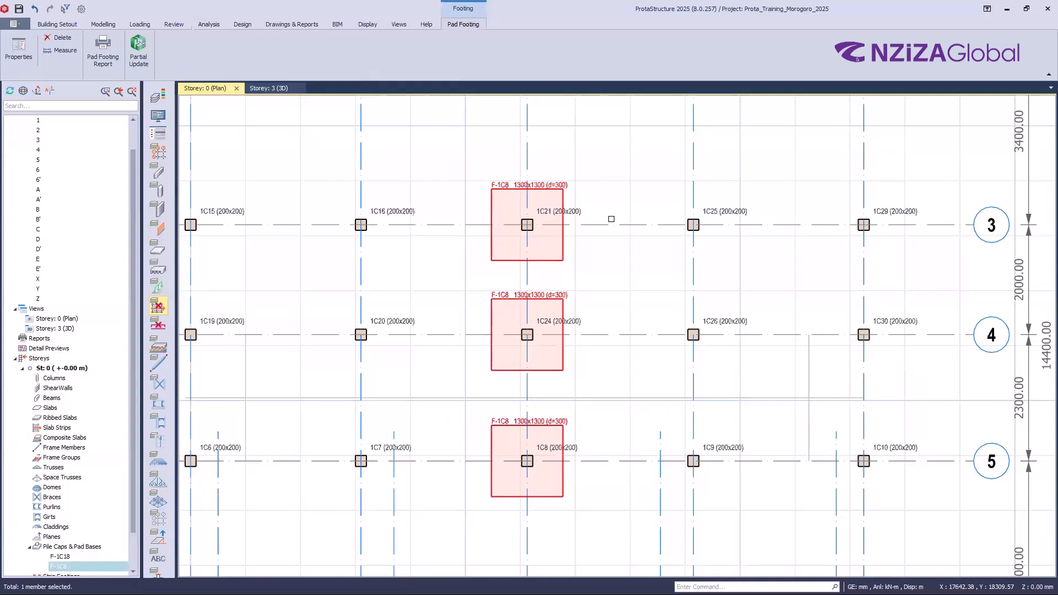
key(Escape)
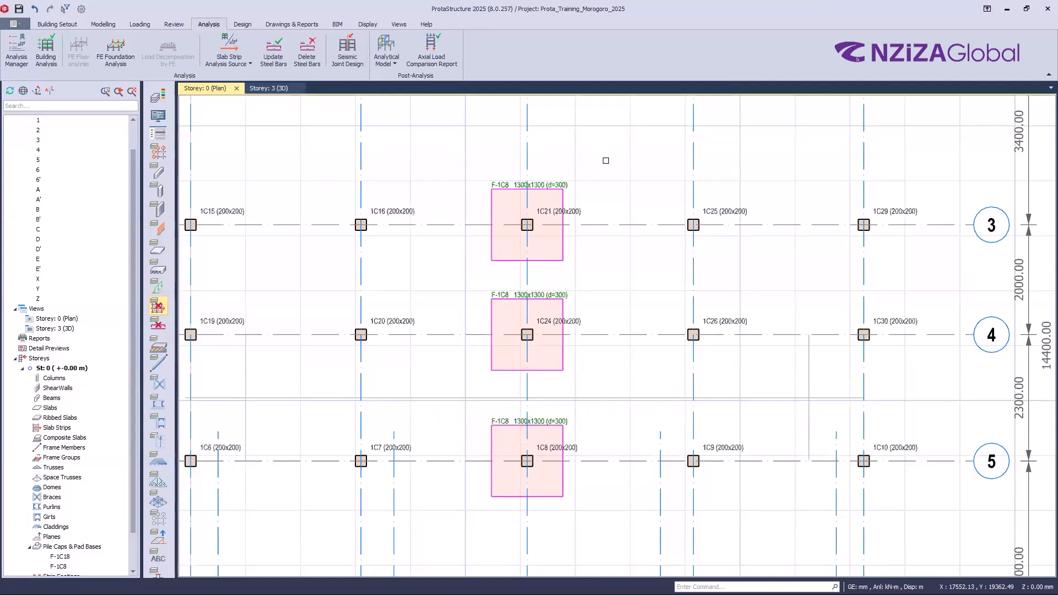
Review the batch design entry of grouped footing F-1C8 through its properties and close it without changes
click(562, 183)
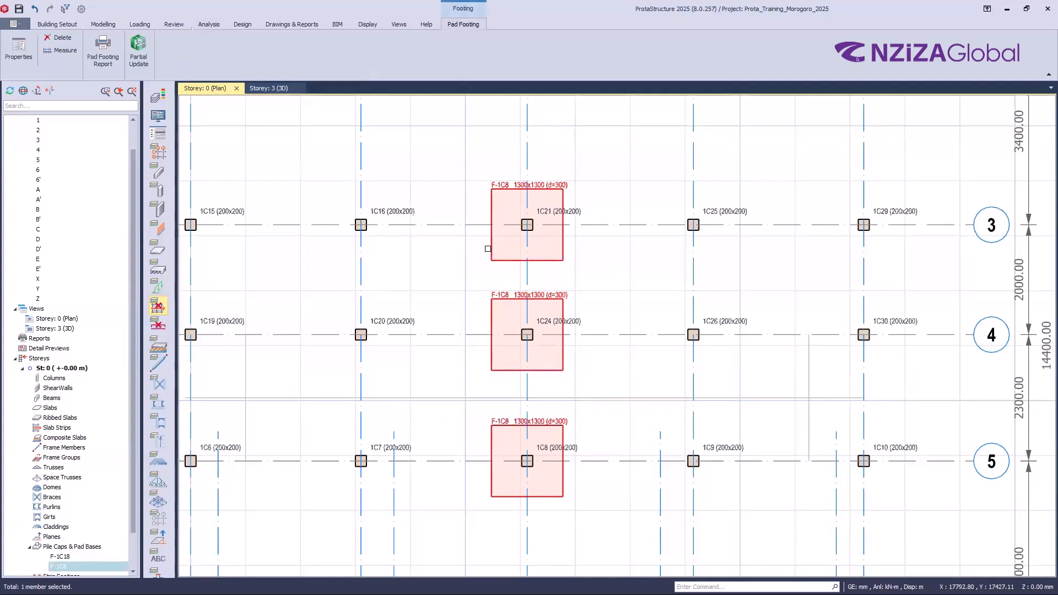
click(19, 55)
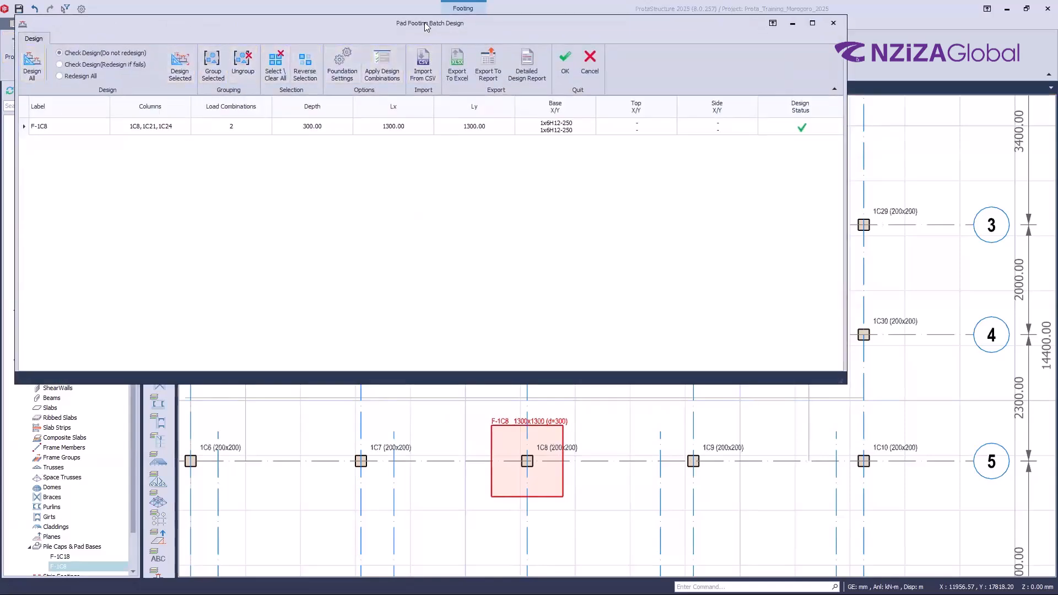
drag(429, 28, 543, 111)
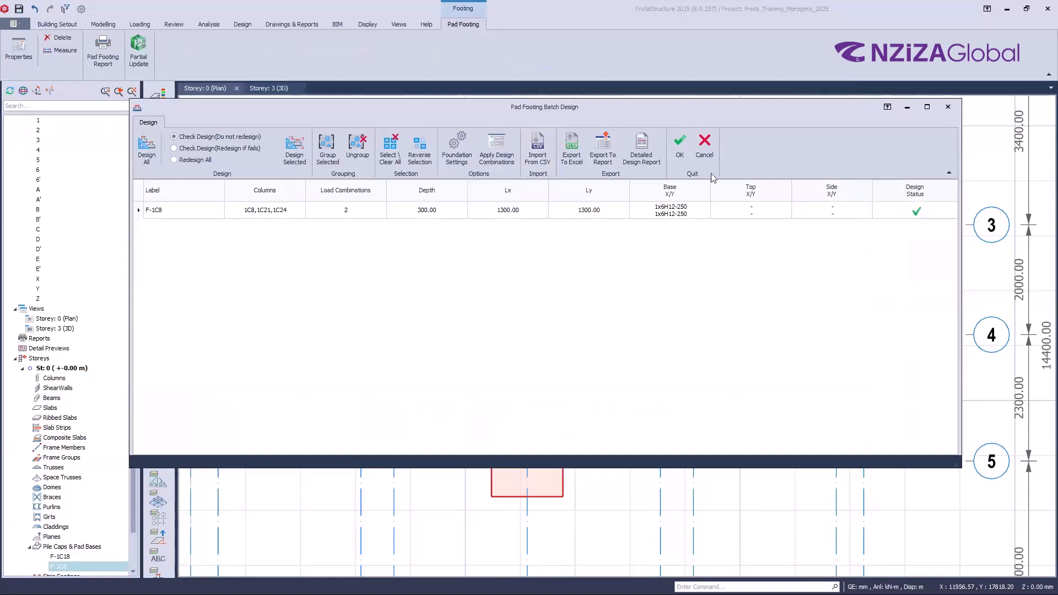
click(704, 148)
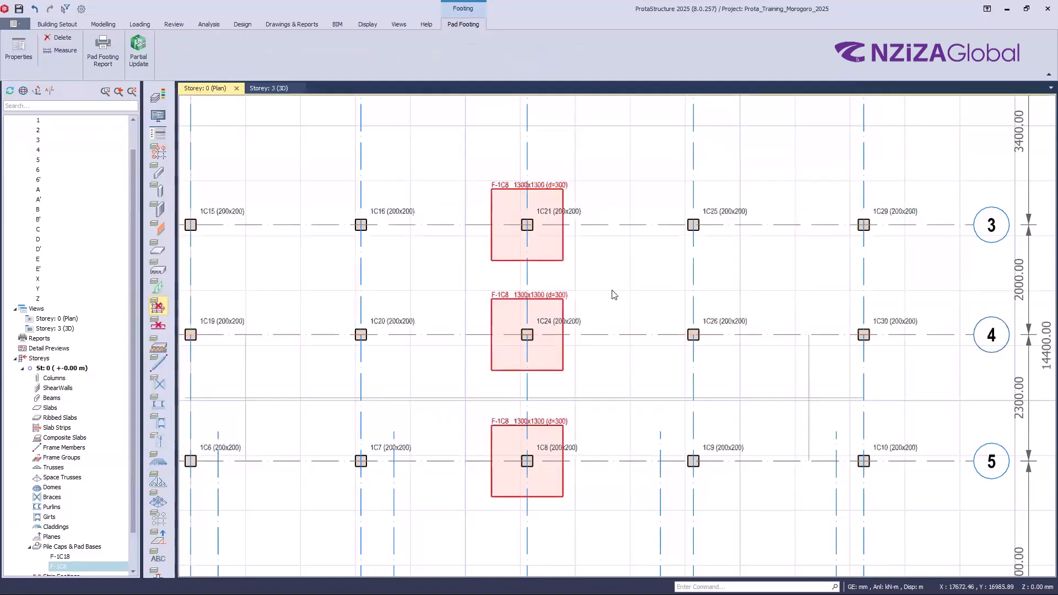
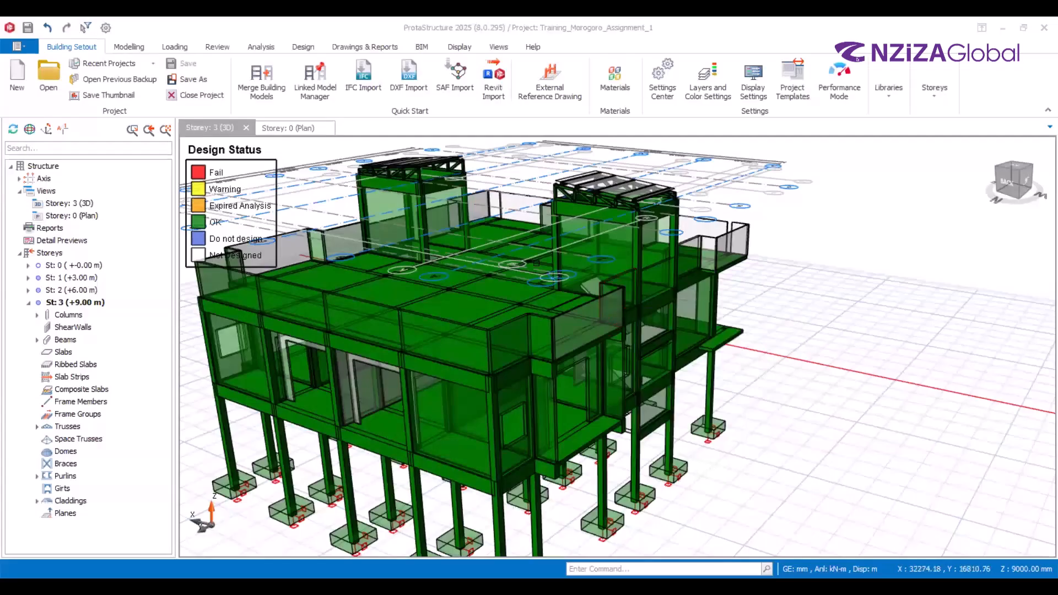
Try to insert a pad footing under the column at axes C and 5 on the PROTA-EXERCISE storey 0 plan
click(289, 128)
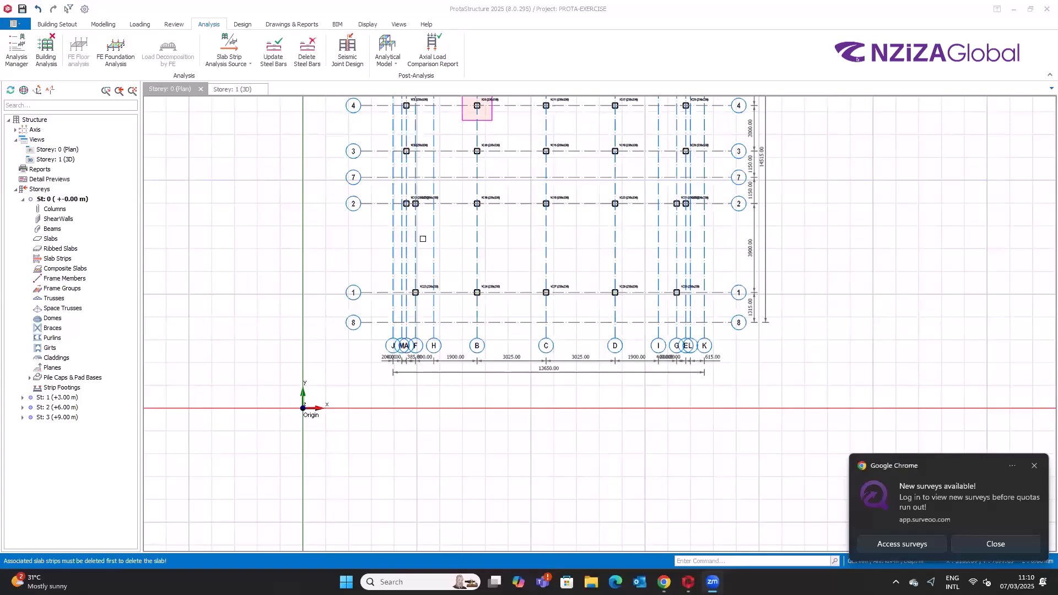
scroll(372, 287, down, 1)
scroll(463, 180, down, 1)
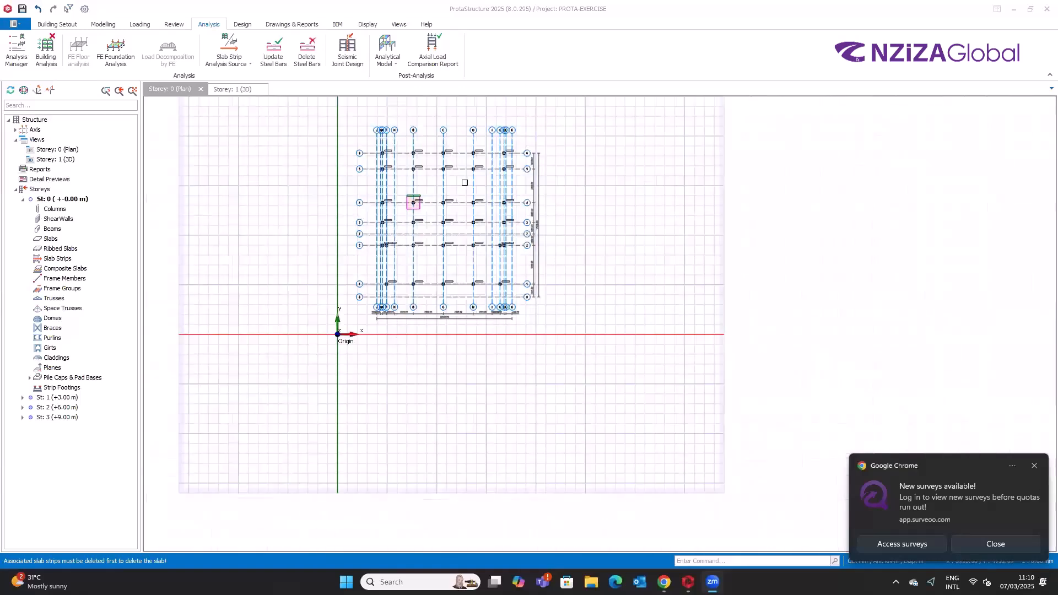
scroll(475, 179, down, 1)
mouse_move(474, 179)
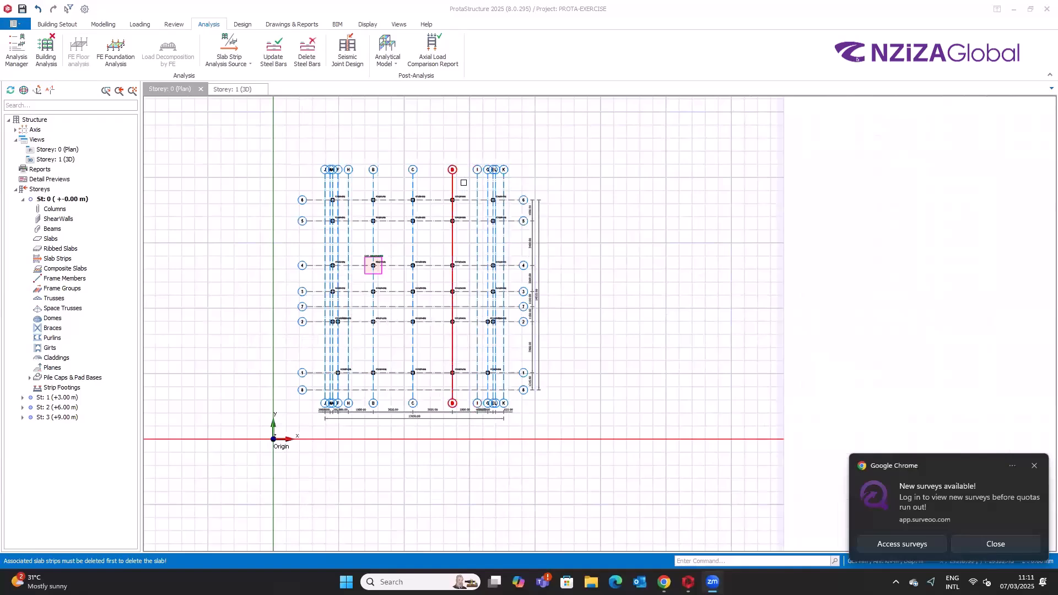
scroll(248, 234, up, 1)
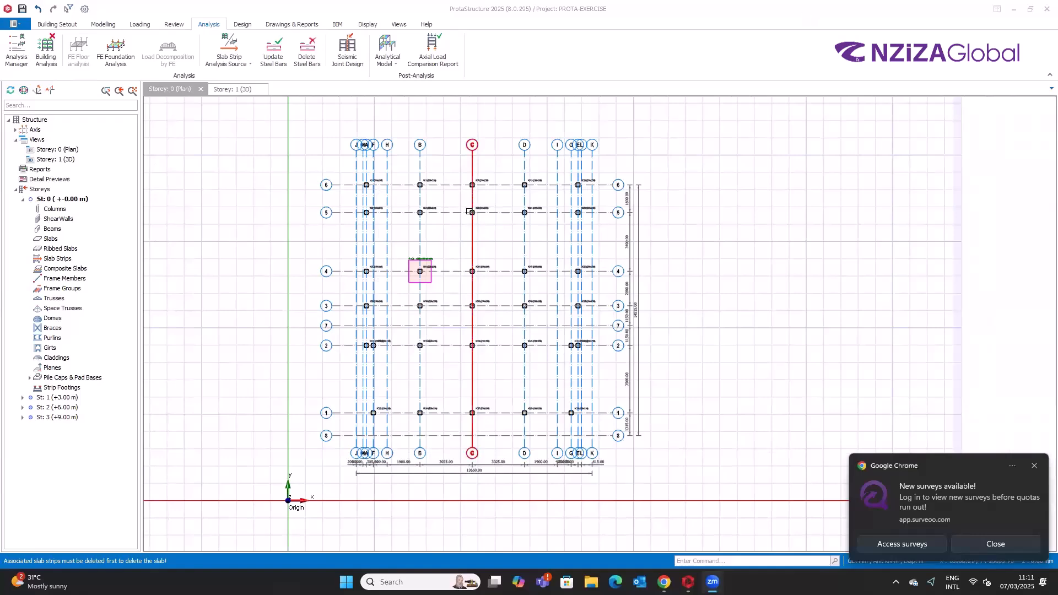
scroll(474, 217, up, 2)
click(473, 219)
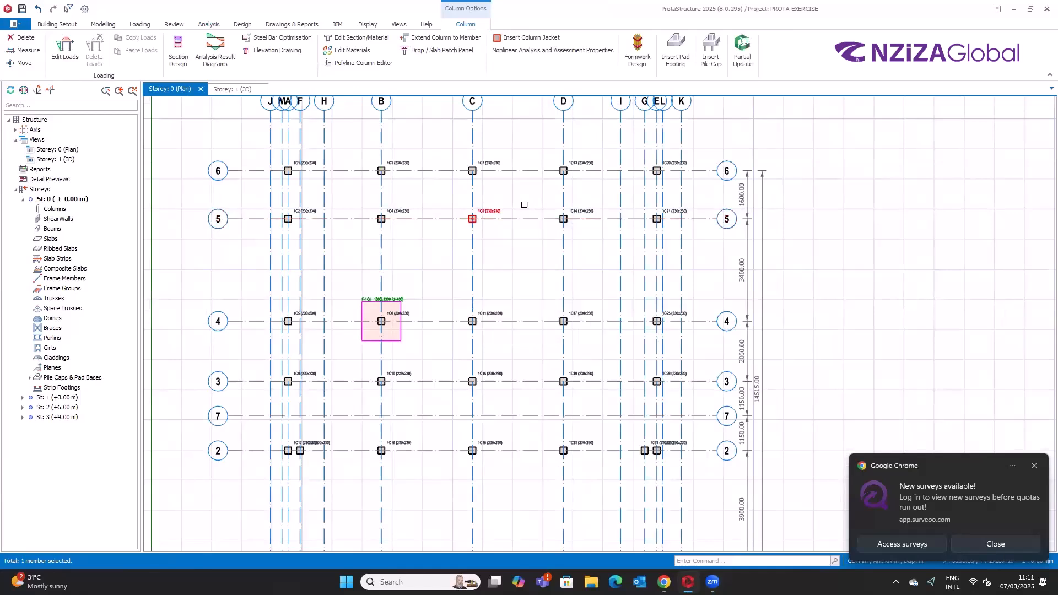
mouse_move(475, 216)
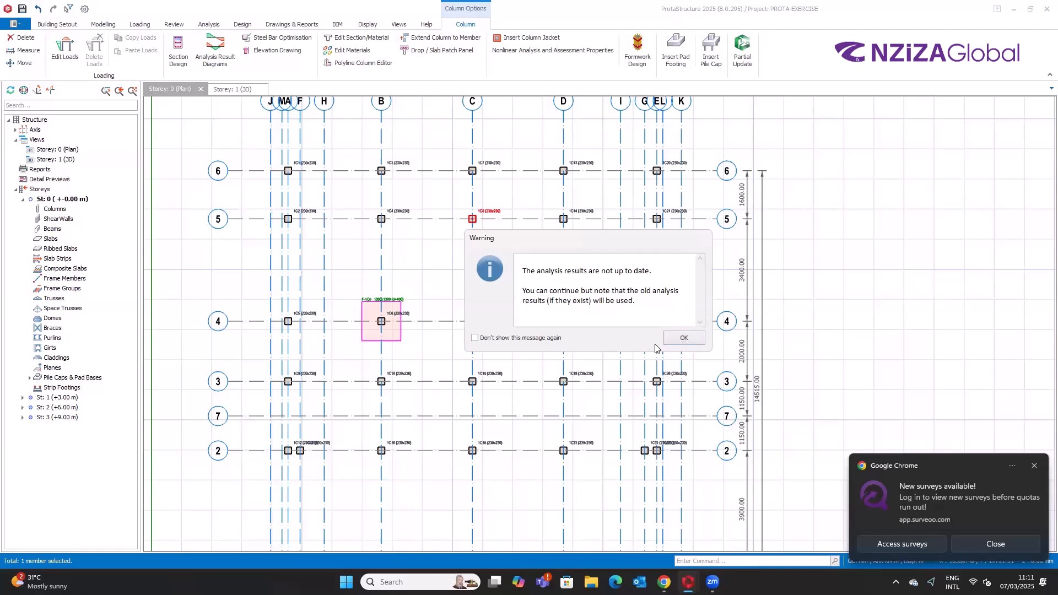
click(684, 339)
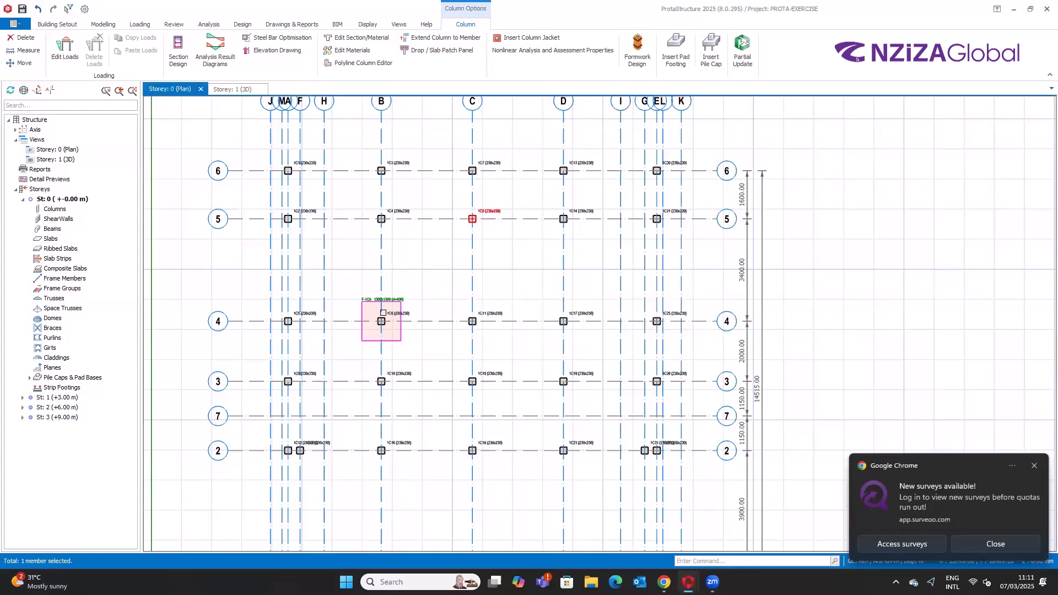
Run the building model check for all storeys from the building analysis and look through its log
scroll(448, 229, down, 4)
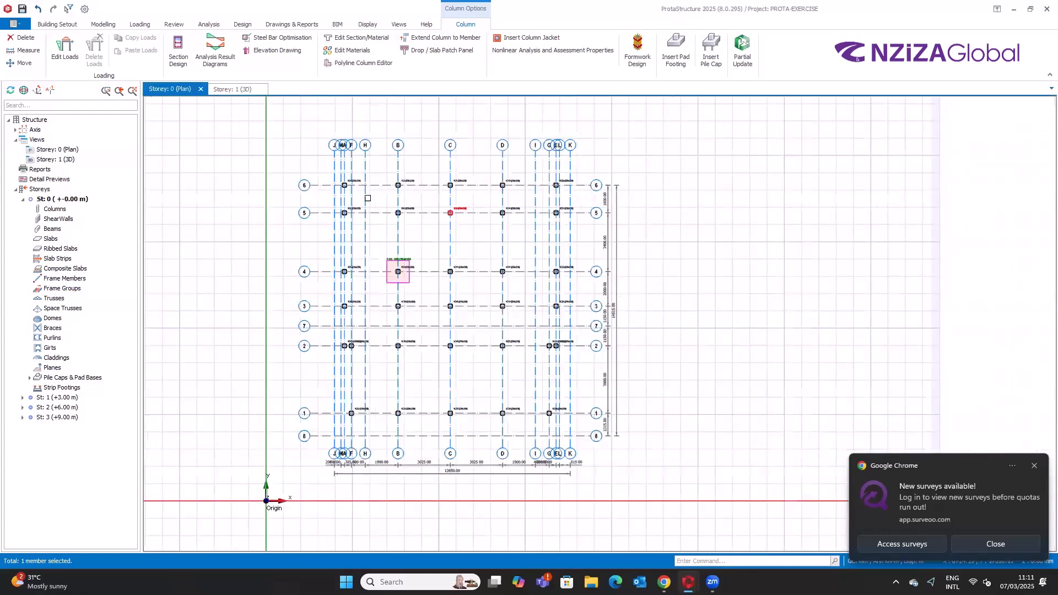
click(209, 25)
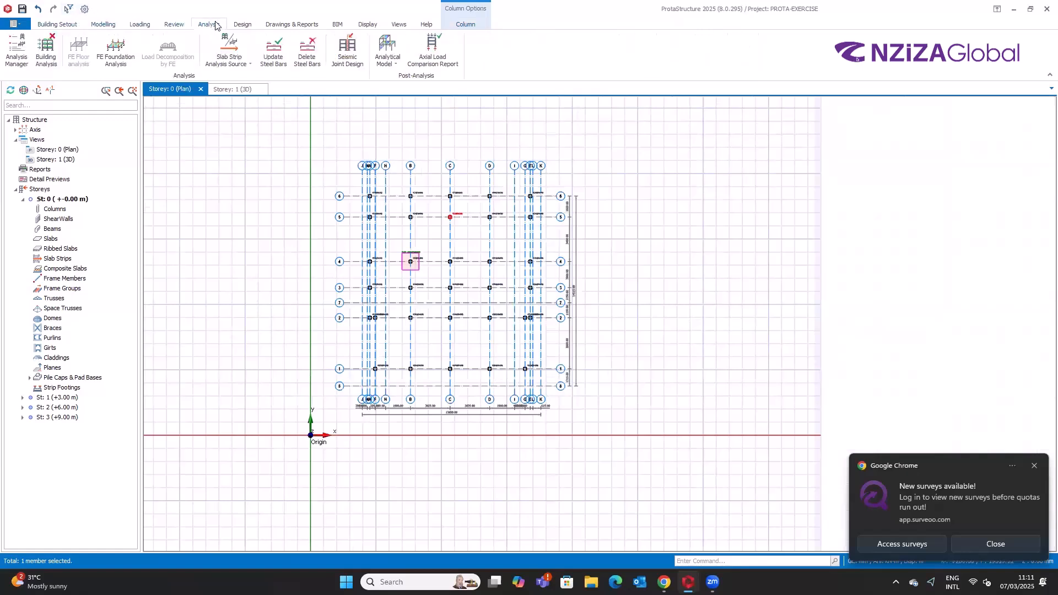
click(46, 57)
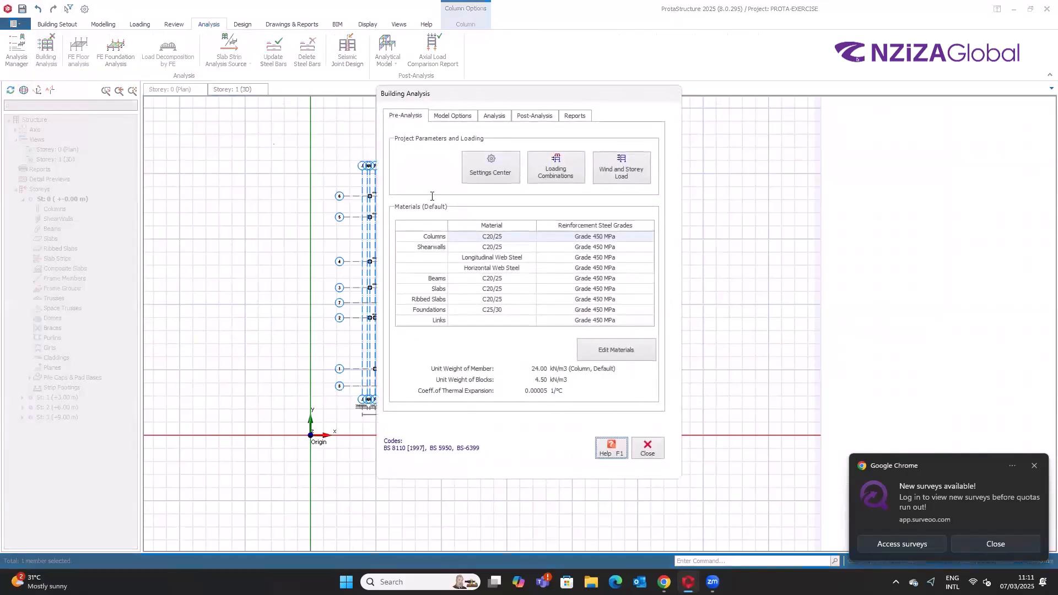
click(494, 115)
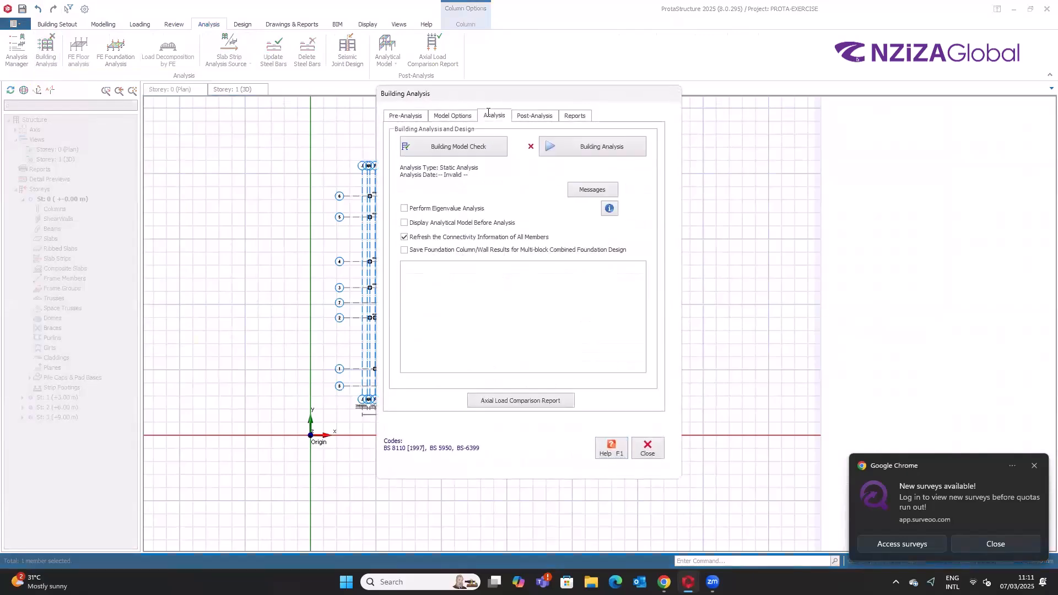
click(435, 148)
click(596, 442)
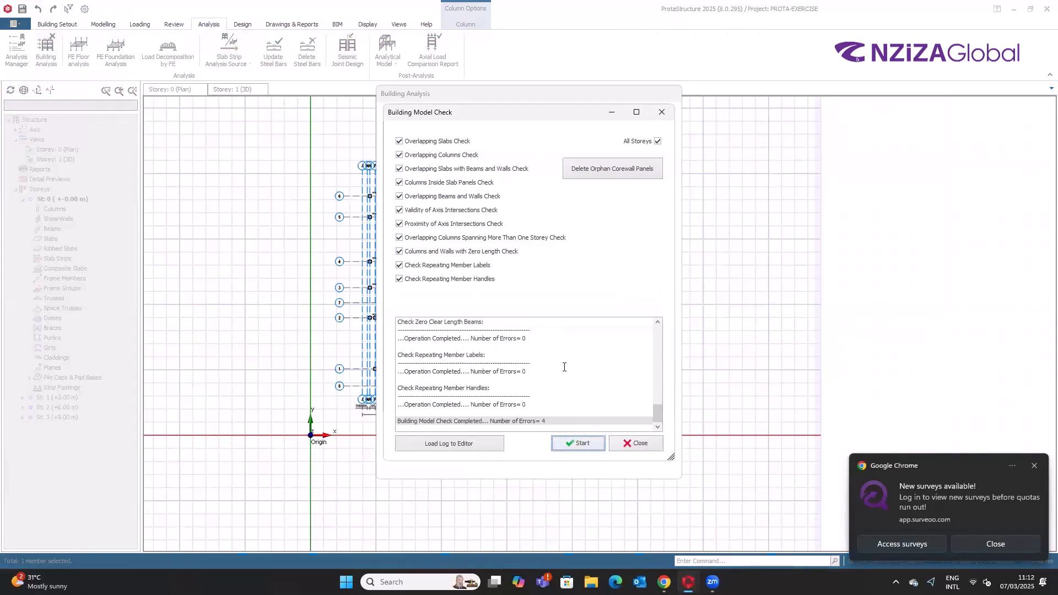
scroll(567, 396, up, 4)
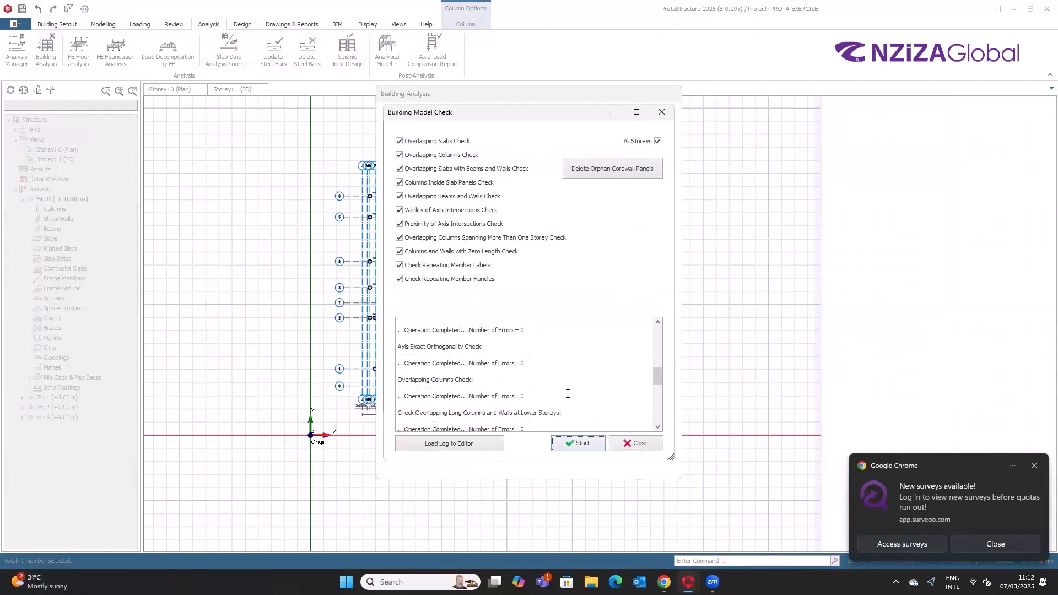
click(640, 444)
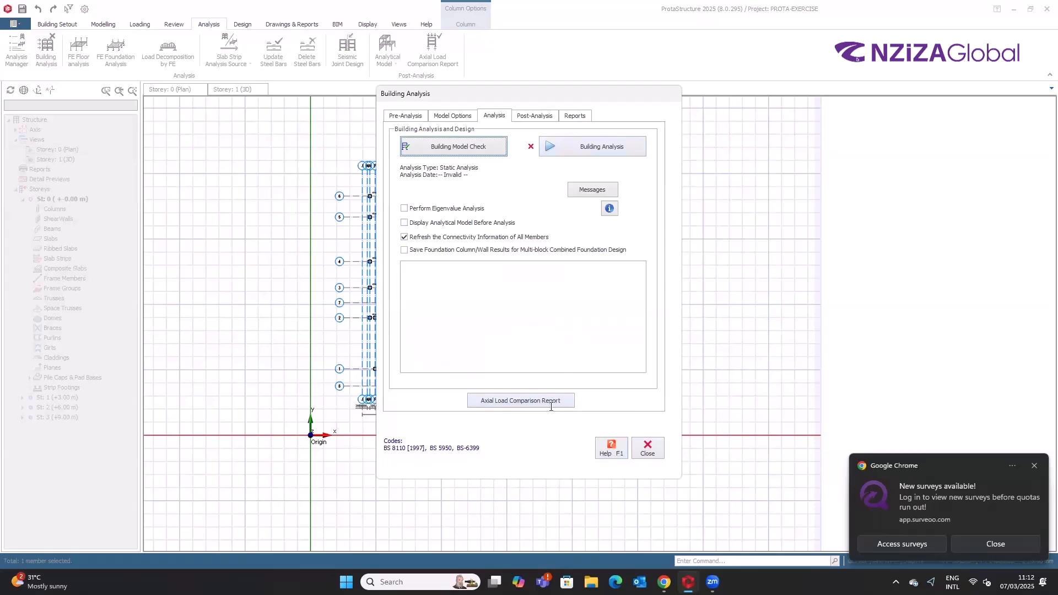
Rerun the building model check and read the overlapping slabs section of its log
click(454, 143)
click(581, 444)
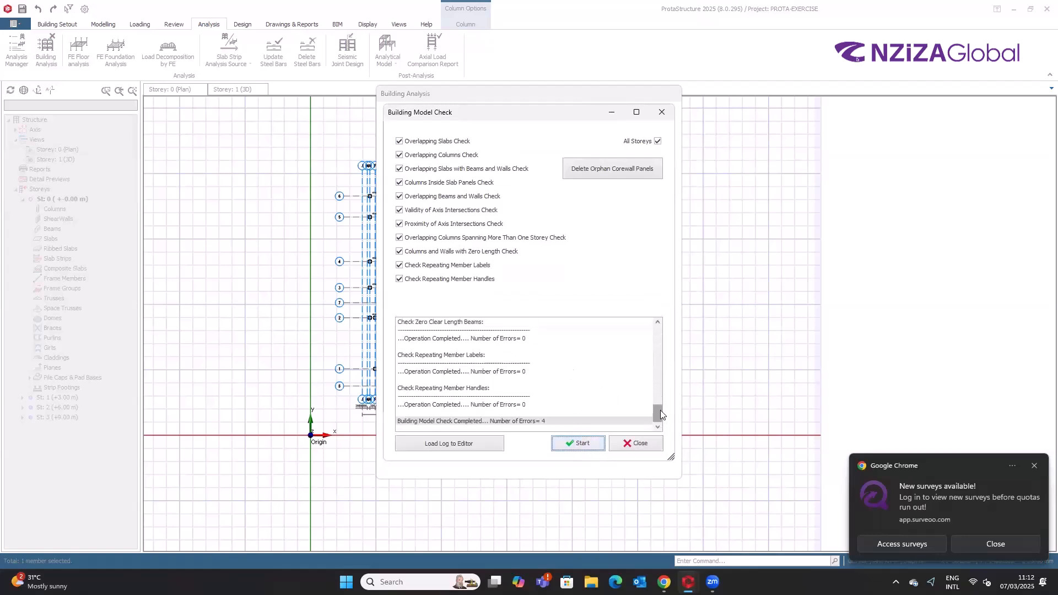
drag(659, 401, 654, 336)
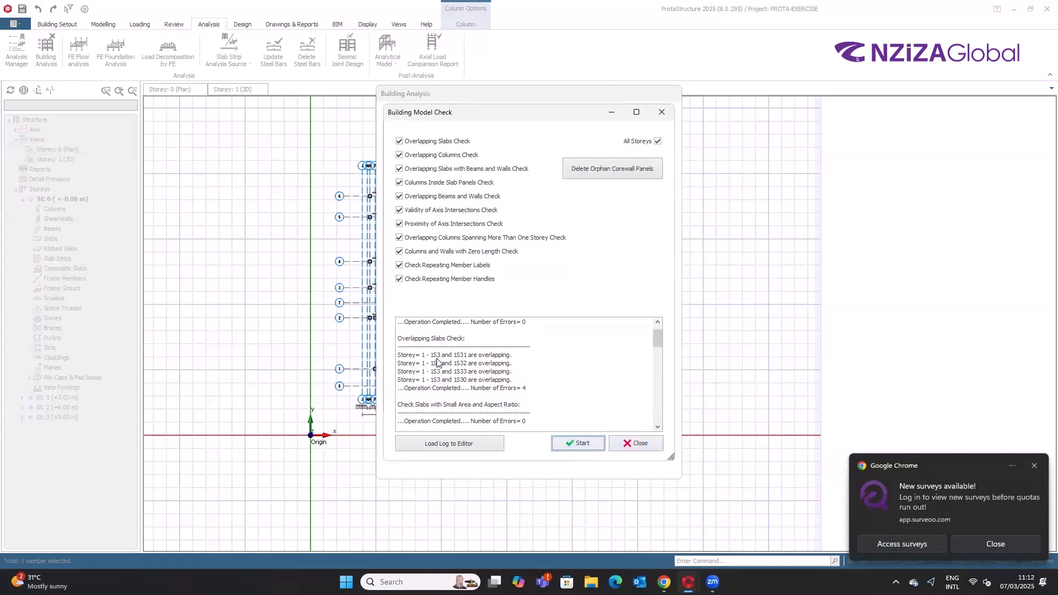
click(636, 443)
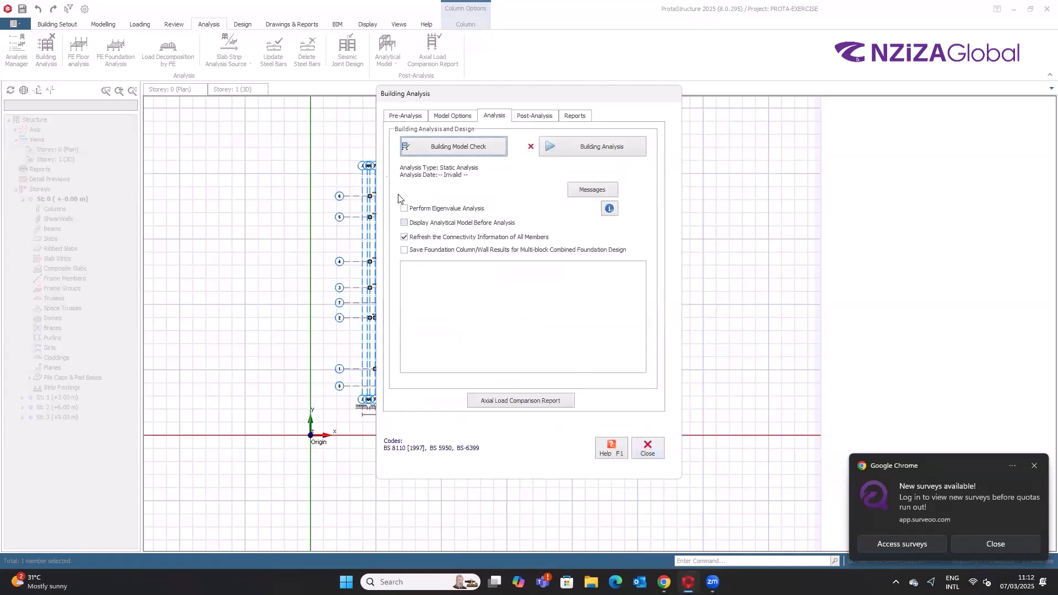
Close the building analysis settings, open the Storey 1 plan, and try to delete slab 1S3 between axes 1 and 8
click(648, 448)
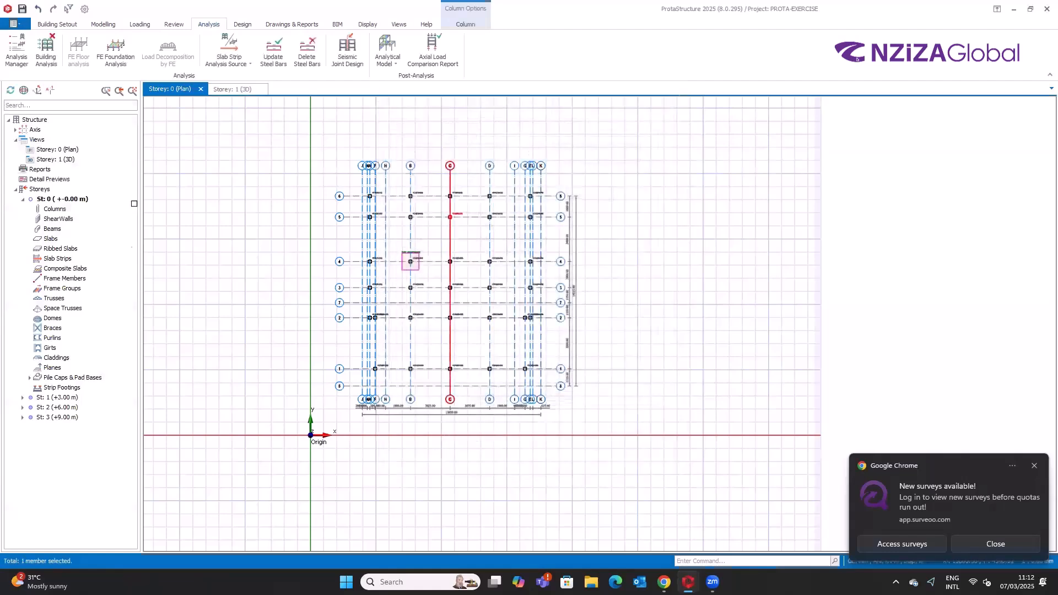
click(54, 399)
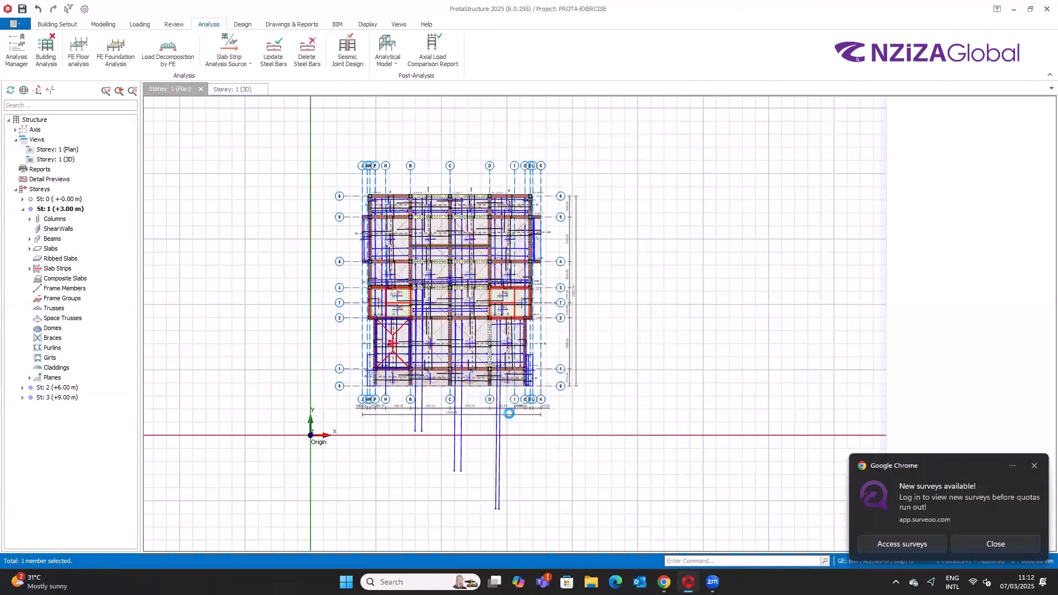
scroll(534, 366, up, 5)
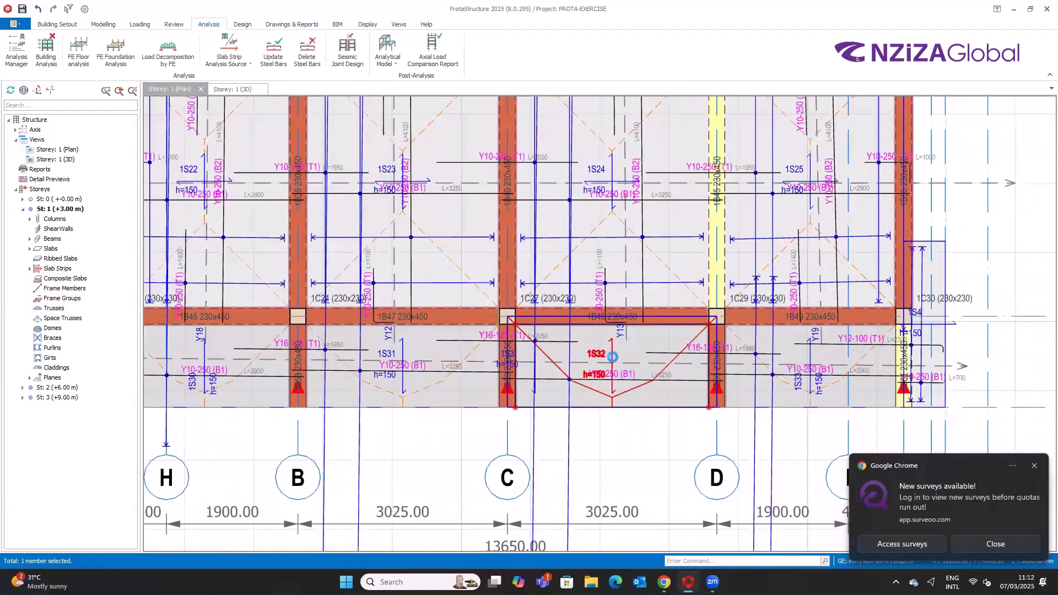
scroll(516, 356, up, 2)
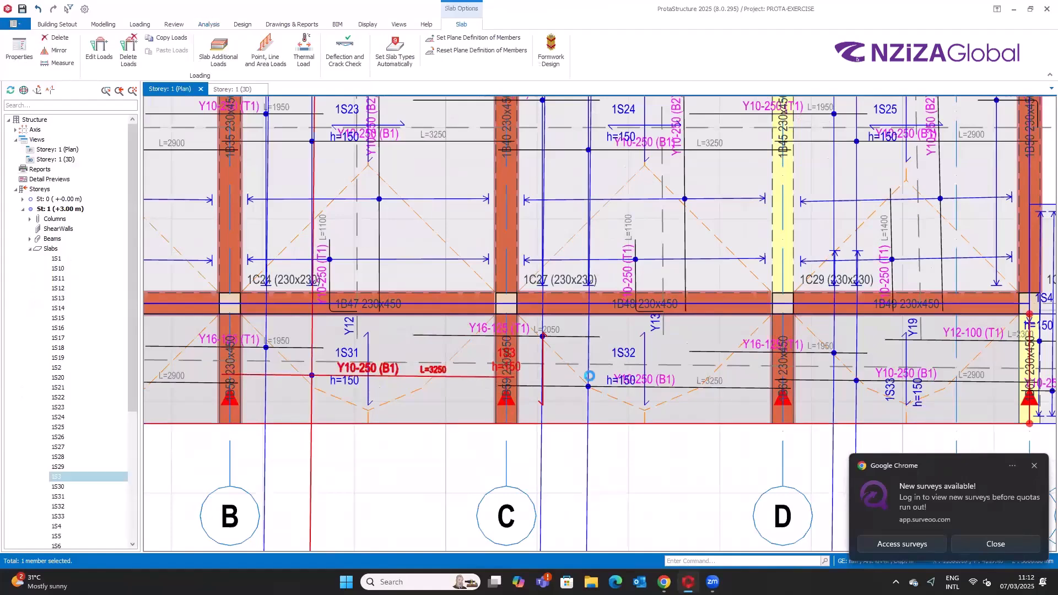
key(Delete)
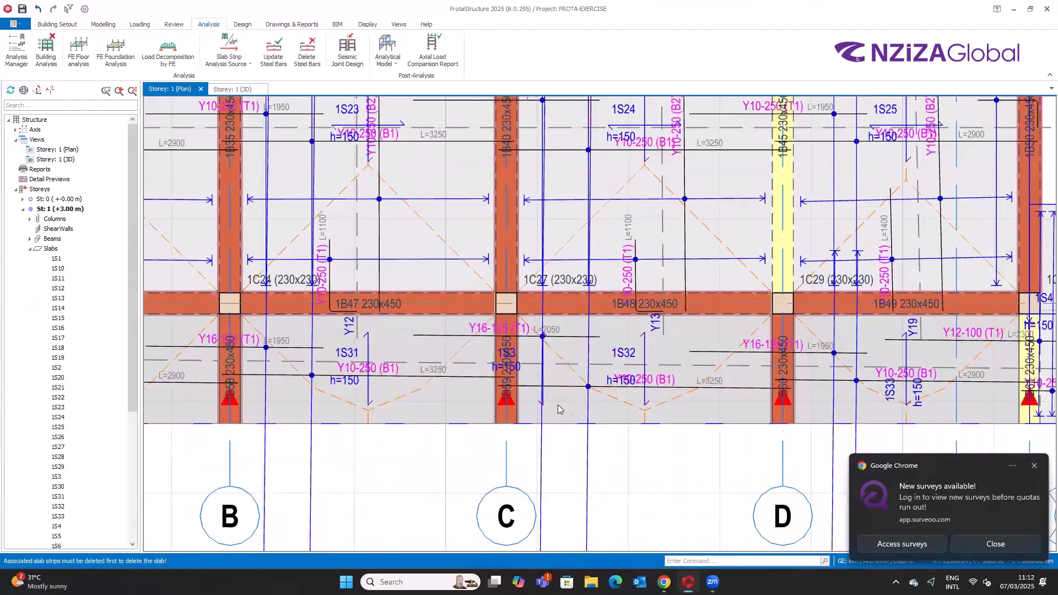
click(539, 405)
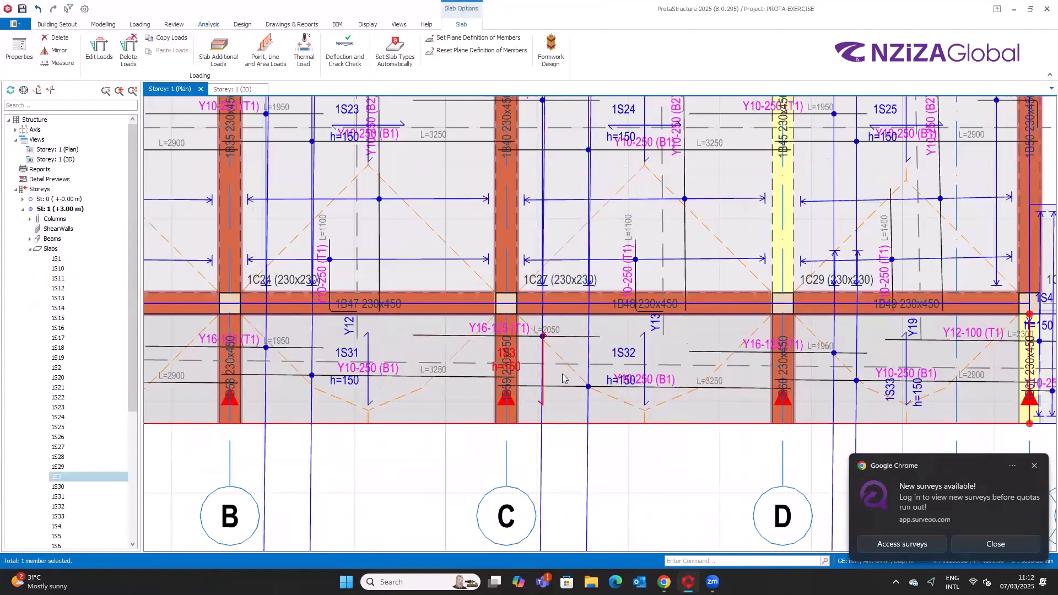
key(Delete)
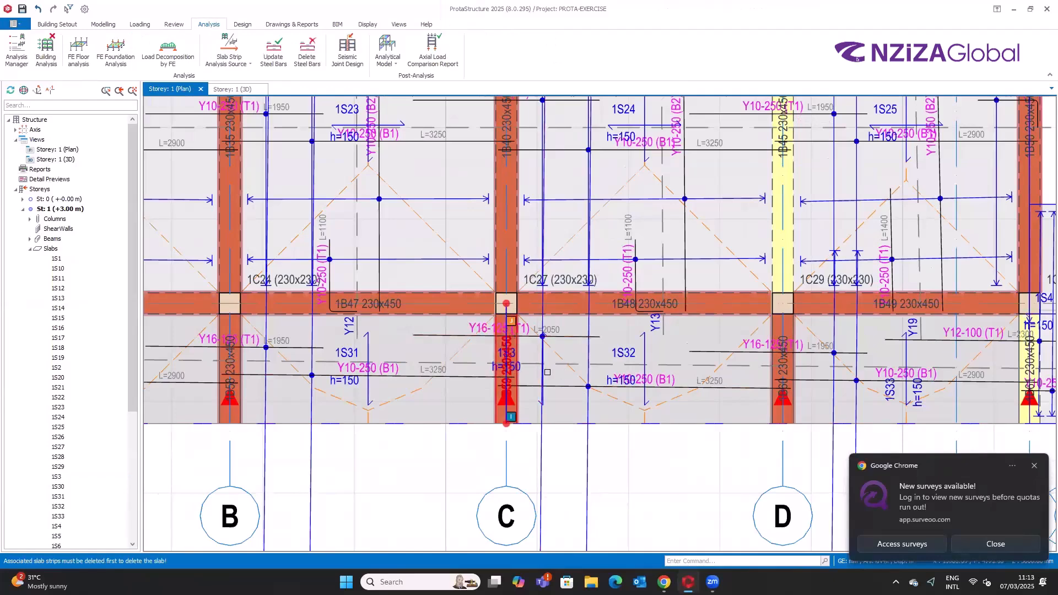
Select slab strip X11, which crosses the cantilever slabs between axes 1 and 8 of the Storey 1 plan
scroll(520, 364, down, 3)
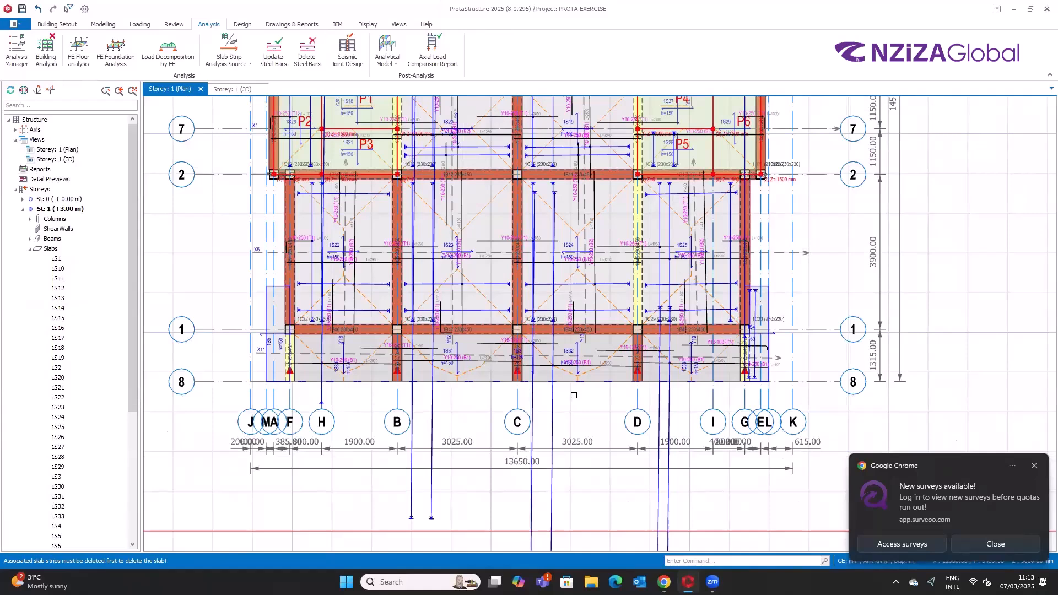
scroll(555, 378, down, 1)
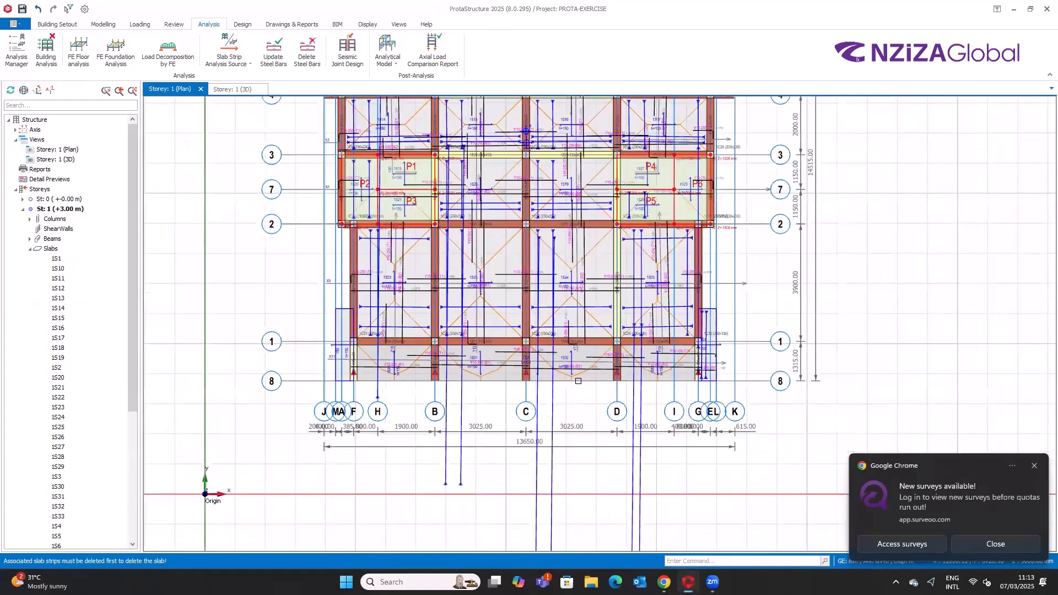
scroll(579, 377, down, 1)
scroll(594, 372, up, 2)
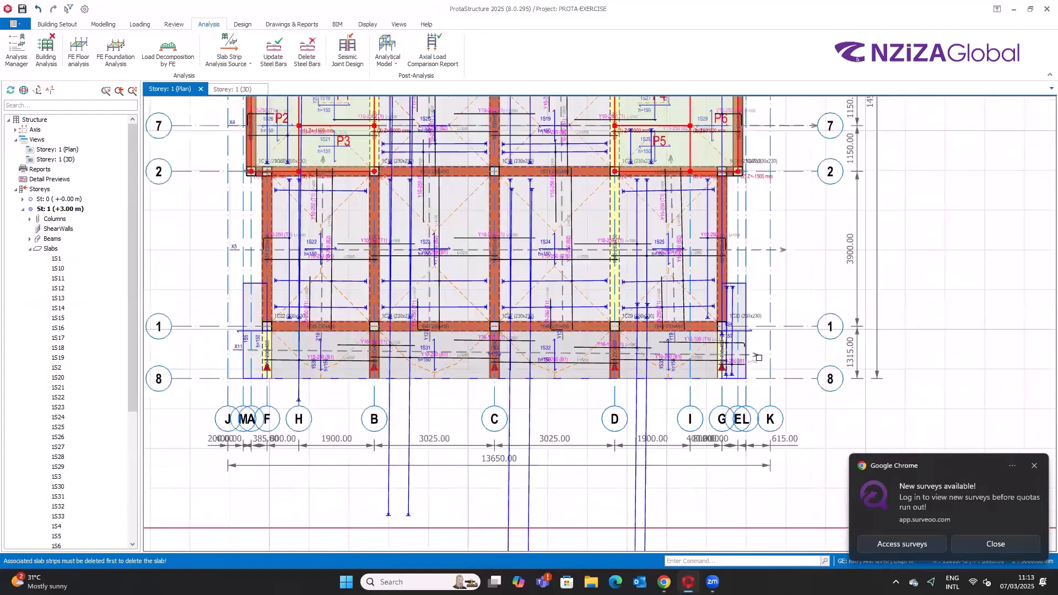
click(756, 356)
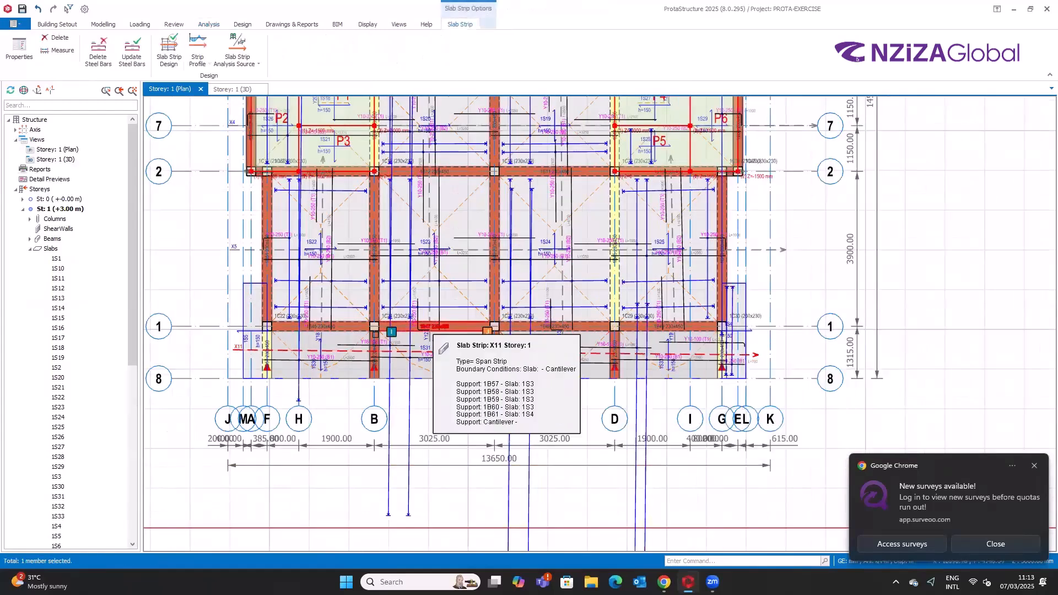
click(437, 357)
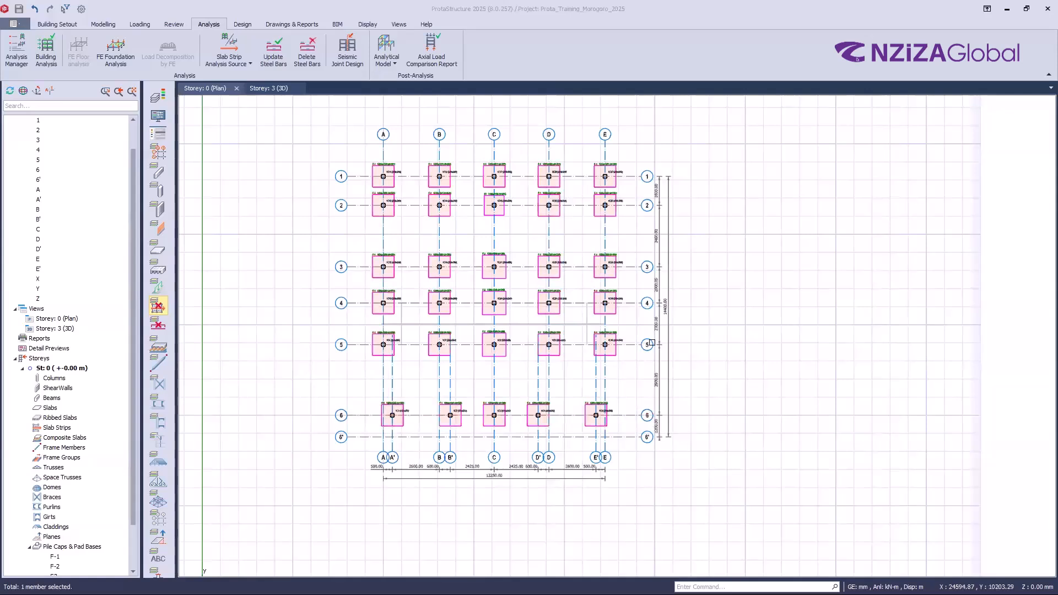
Examine the labels and dimensions of the F-1 pad footings in the Storey 0 plan of the Prota_Training_Morogoro_2025 project
click(787, 297)
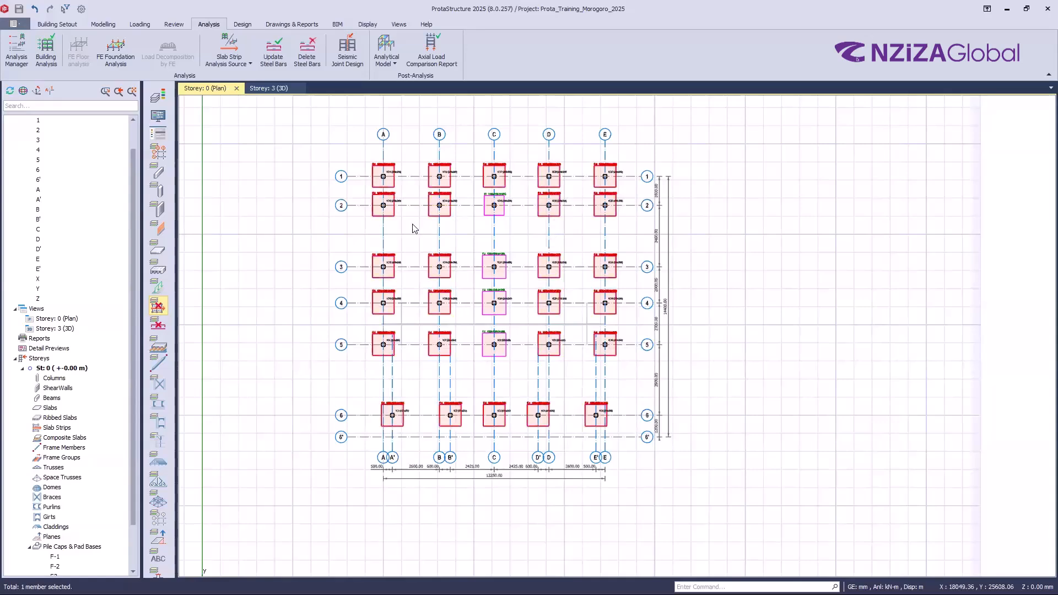
scroll(418, 227, up, 1)
mouse_move(422, 225)
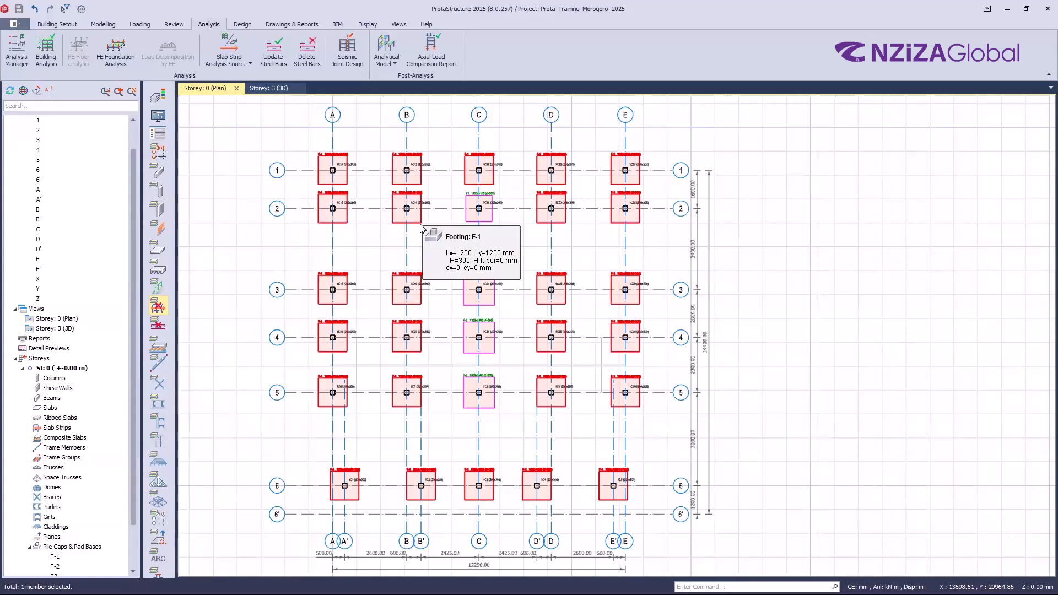
scroll(421, 156, up, 5)
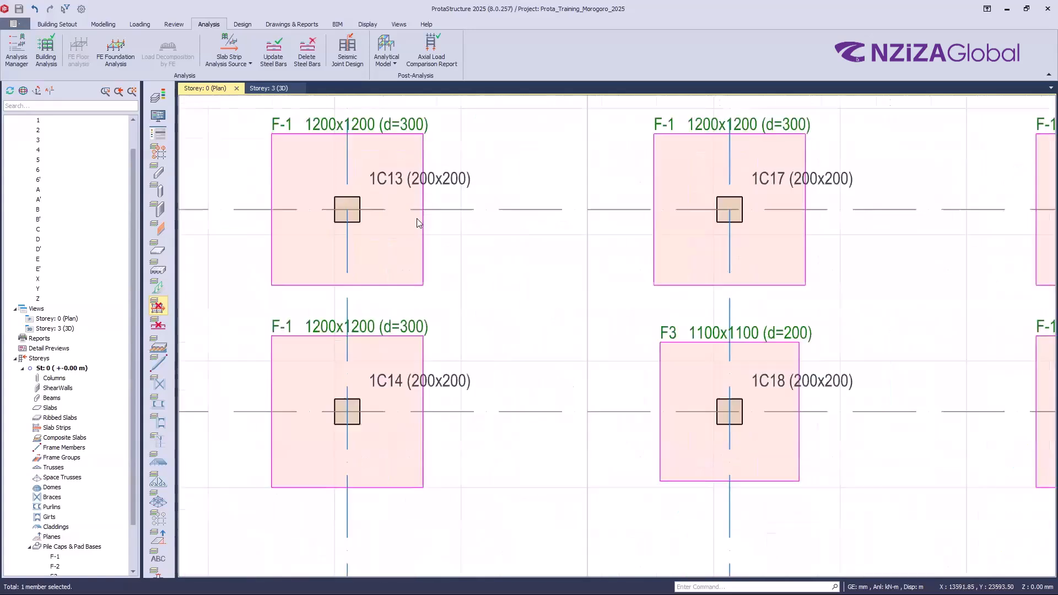
scroll(465, 319, down, 5)
scroll(353, 252, up, 6)
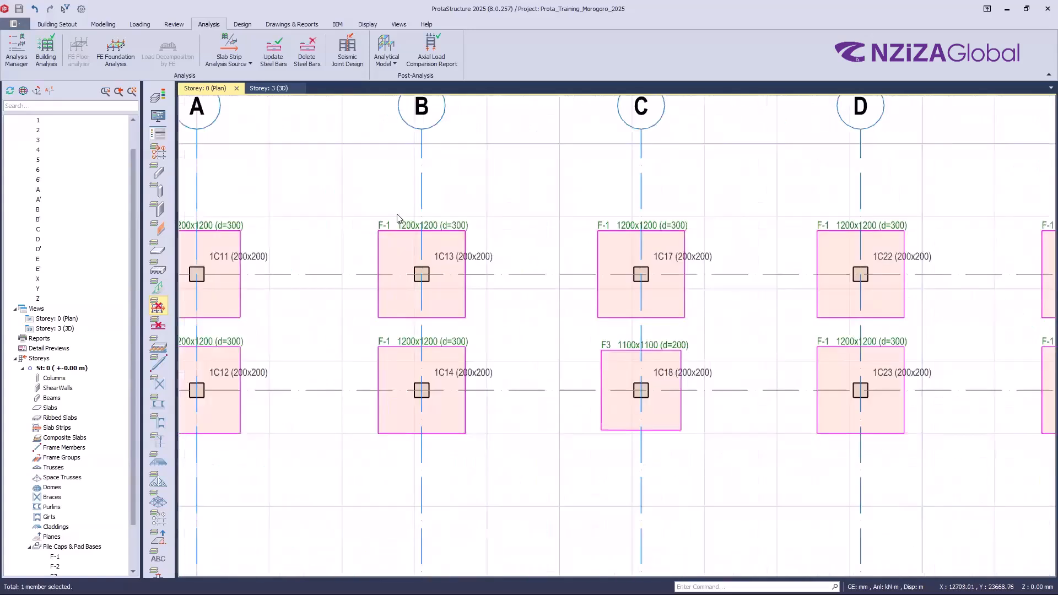
scroll(342, 218, down, 3)
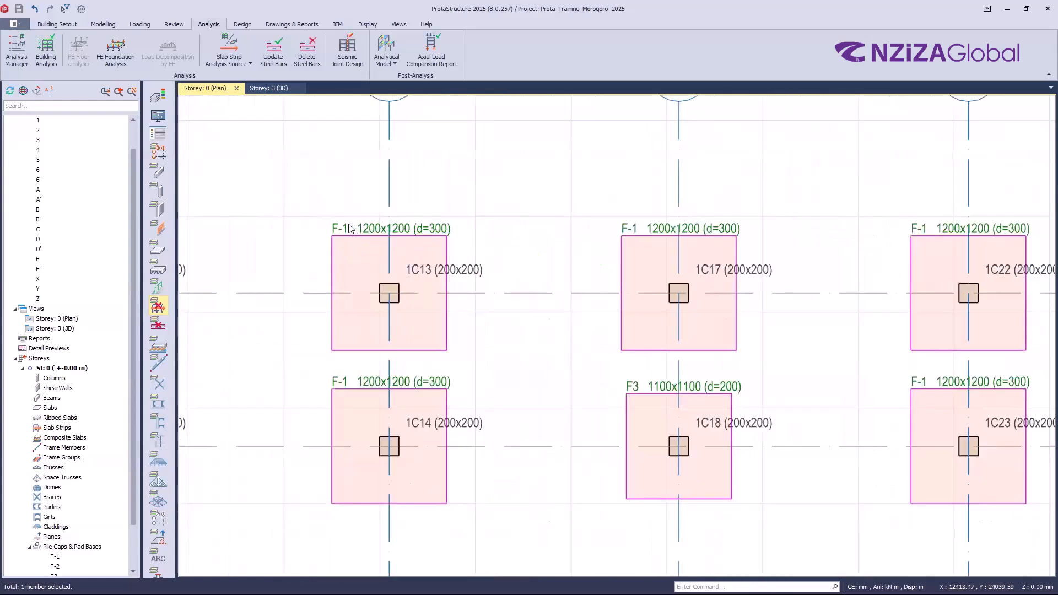
scroll(340, 216, down, 4)
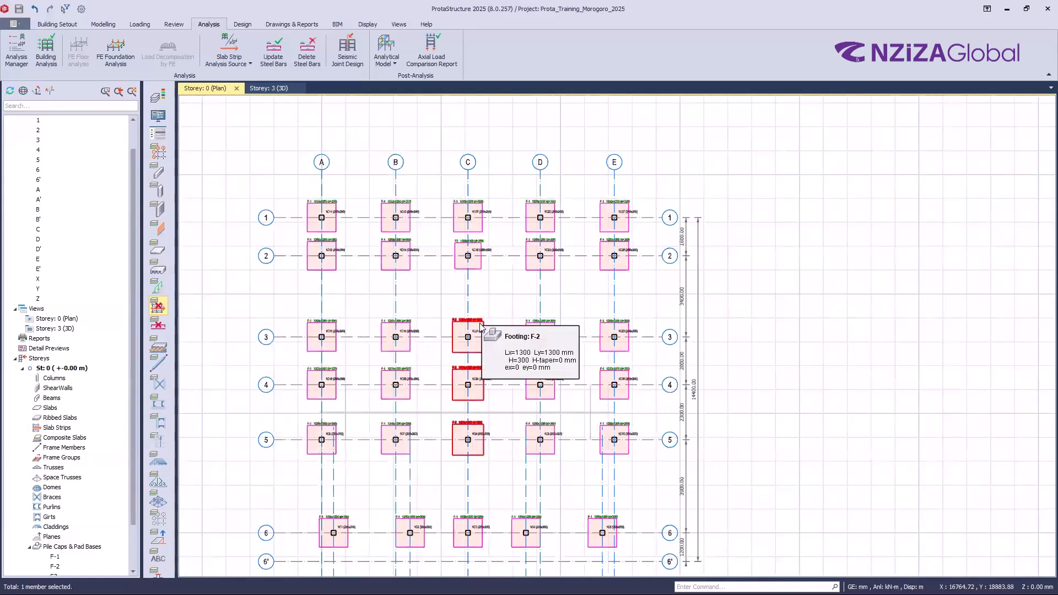
Compare the labels and dimensions of the F-2 and F3 pad footings along axis C
scroll(481, 324, up, 5)
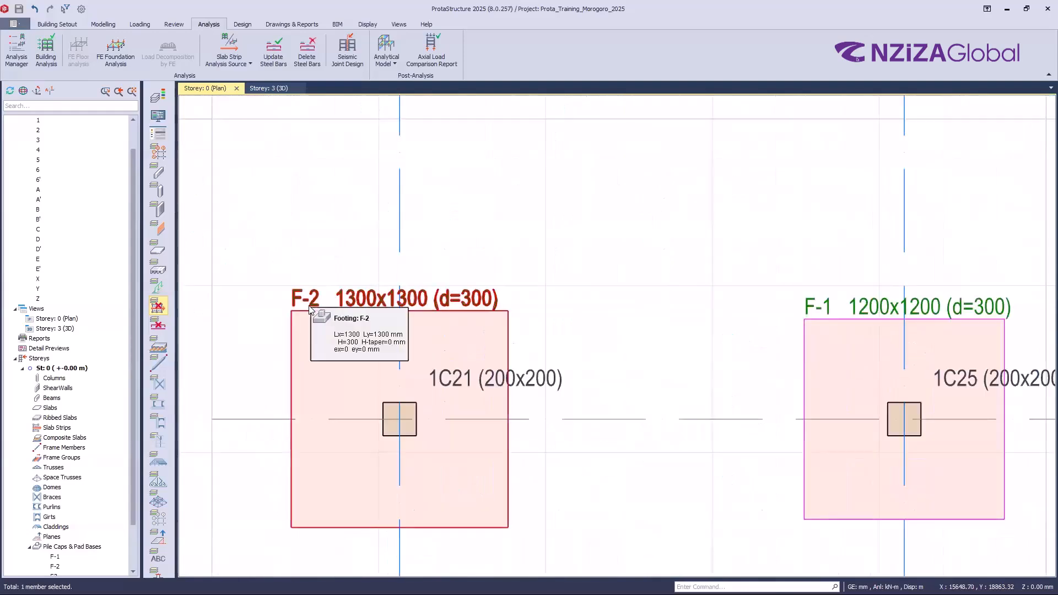
scroll(507, 276, down, 5)
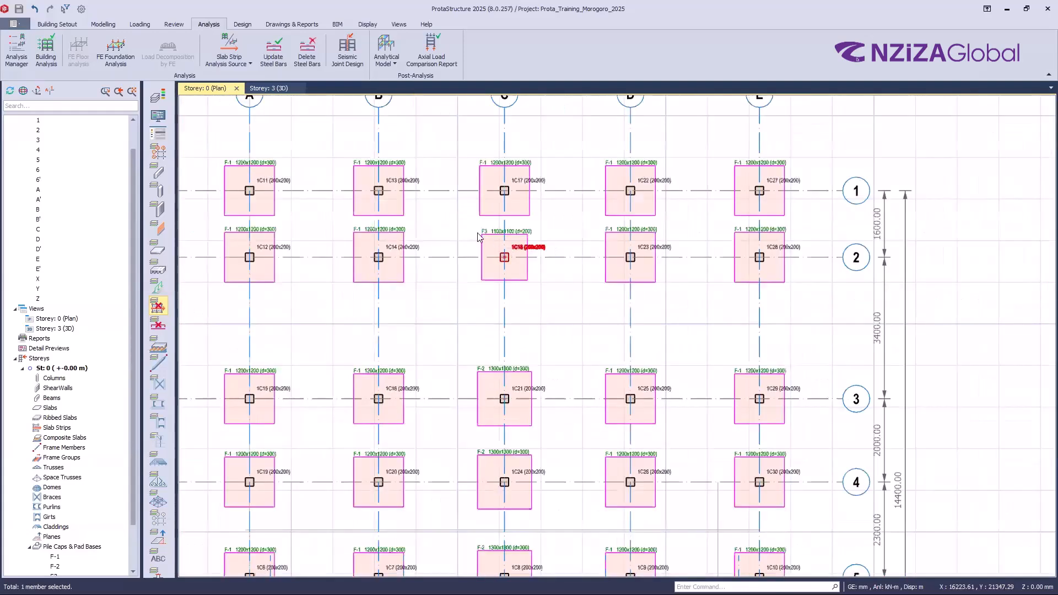
scroll(468, 234, up, 4)
mouse_move(469, 233)
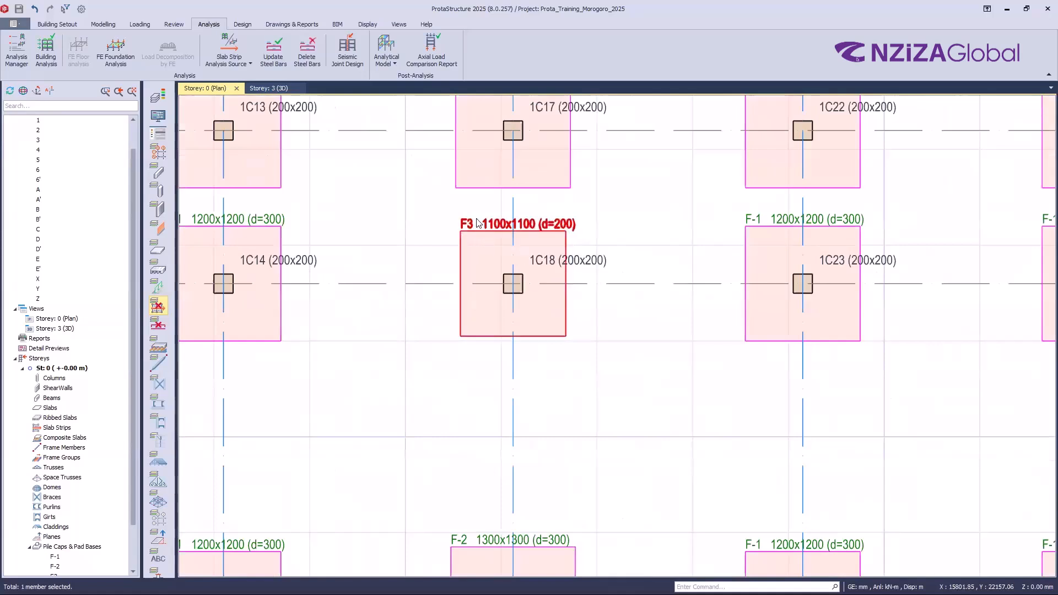
scroll(479, 226, down, 6)
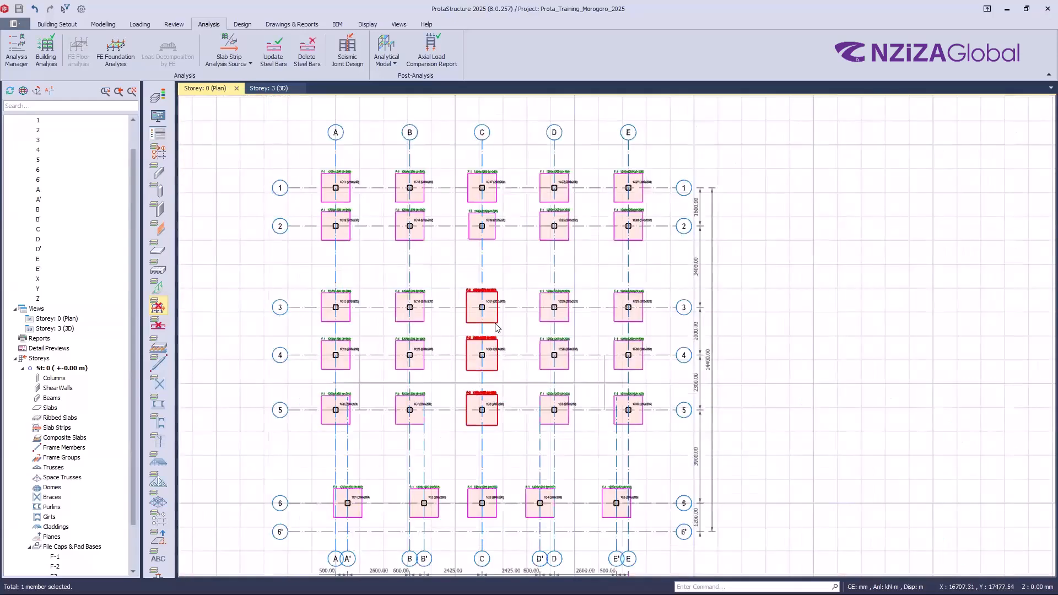
Review the geometry, footing label and design checks of the F-2 pad footings on axis C, discarding any changes
click(489, 328)
scroll(503, 401, up, 1)
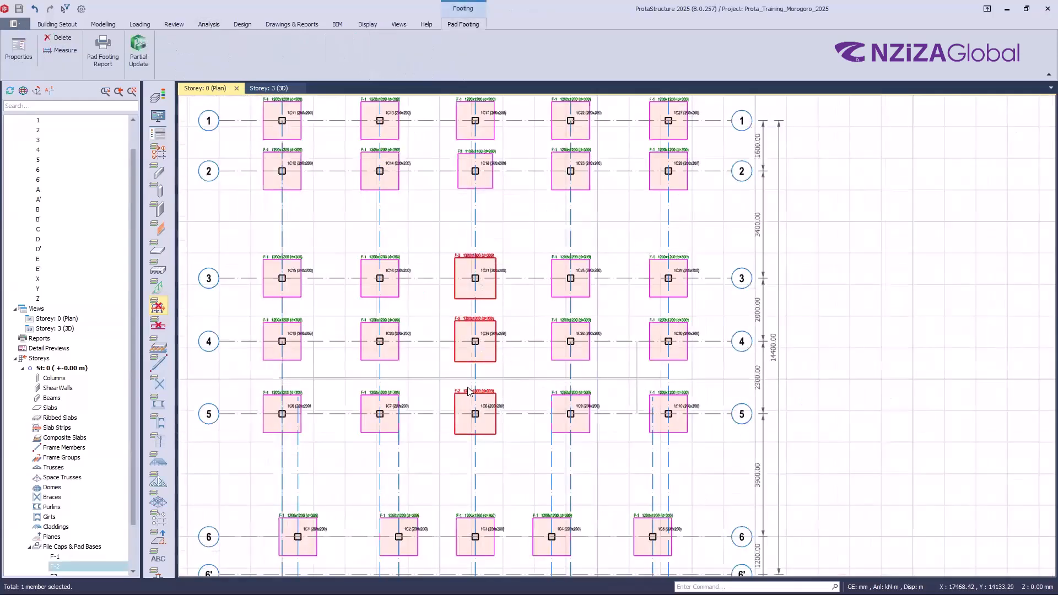
right_click(423, 244)
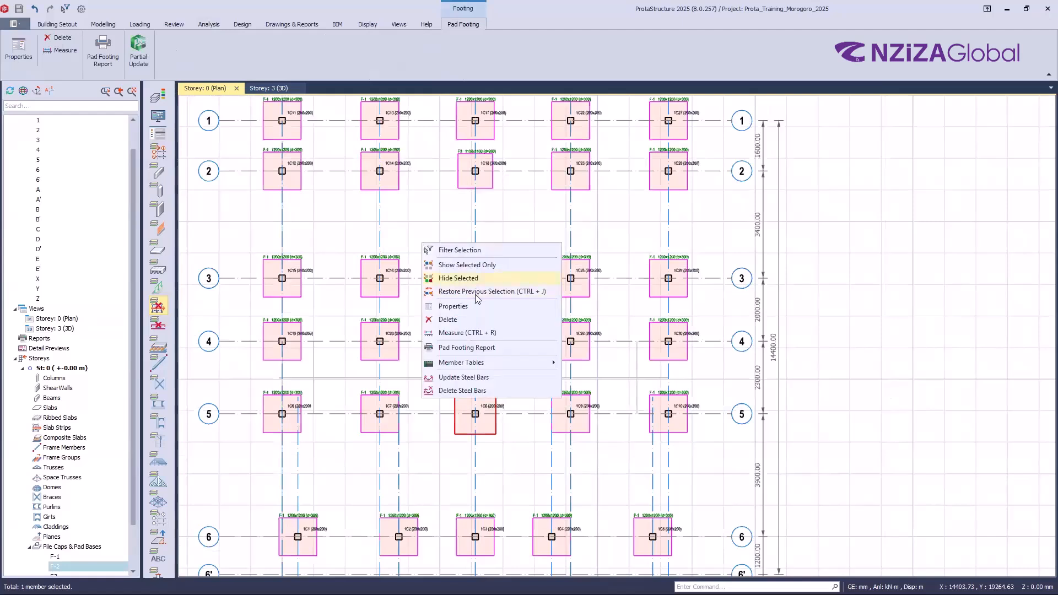
click(477, 298)
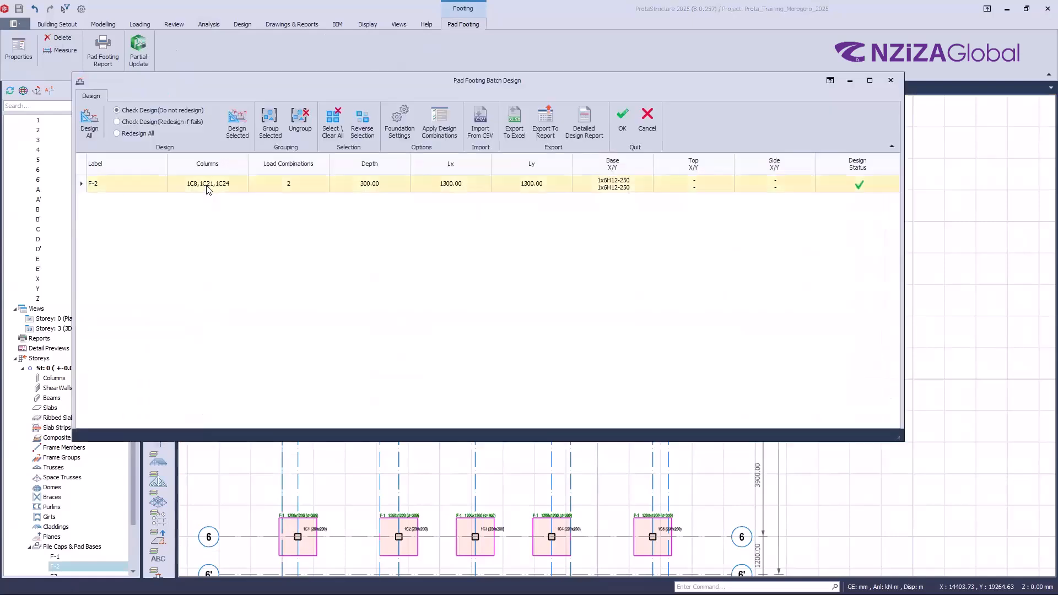
double_click(209, 184)
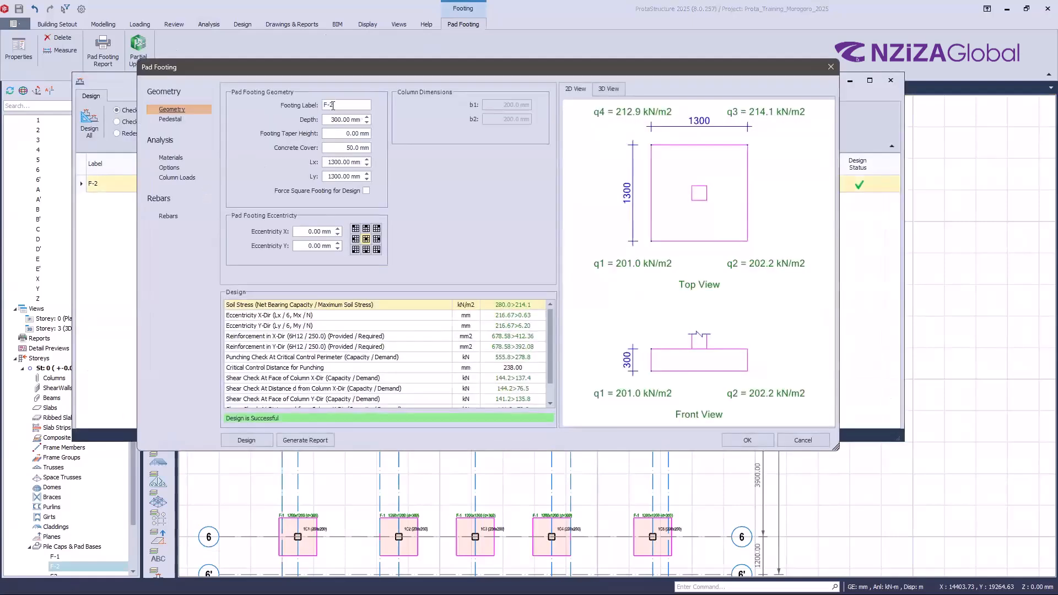
click(333, 105)
click(790, 443)
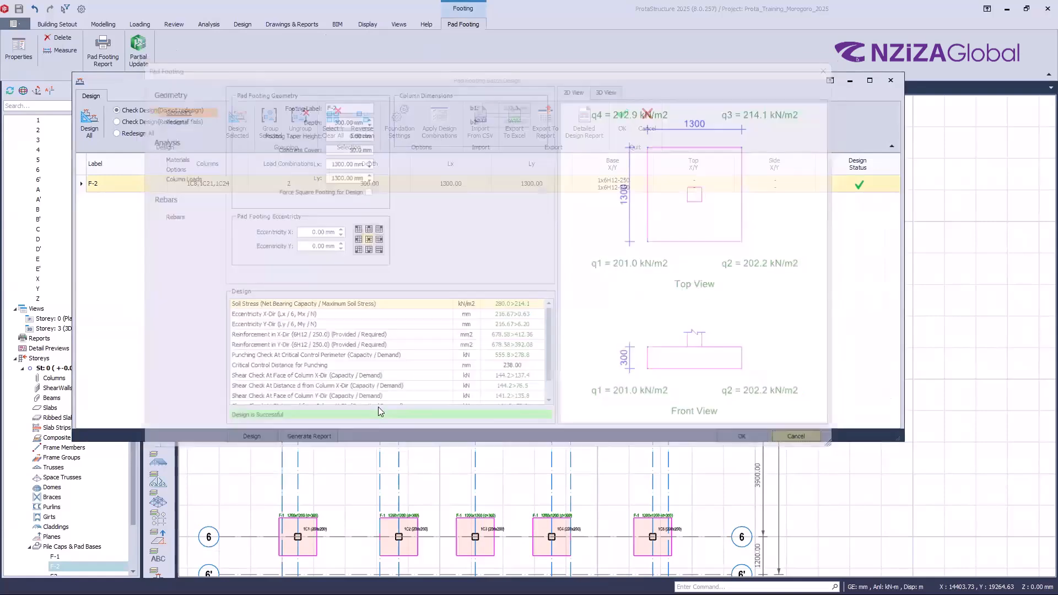
click(648, 119)
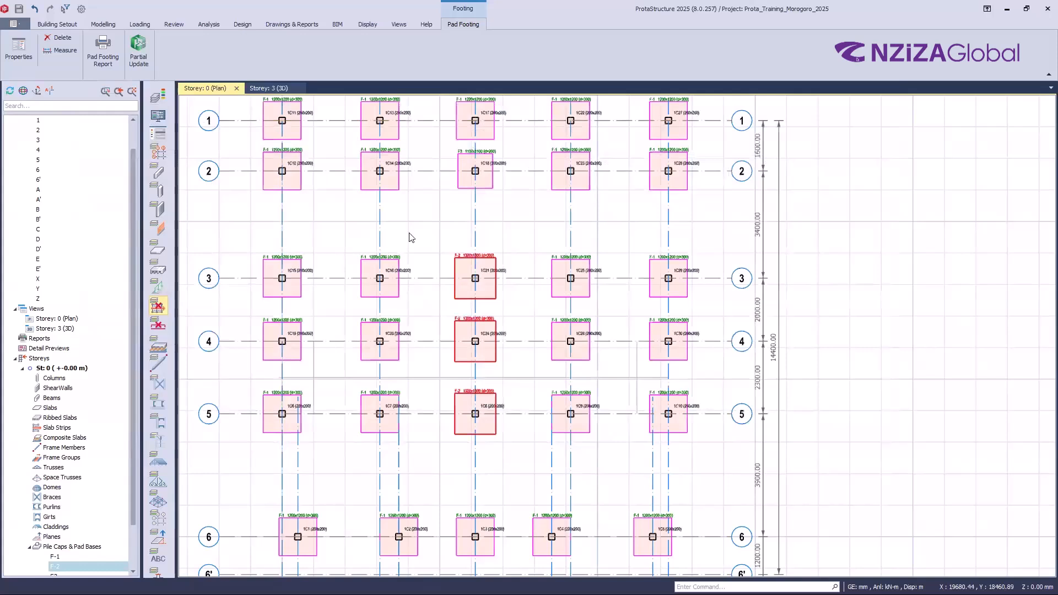
key(Escape)
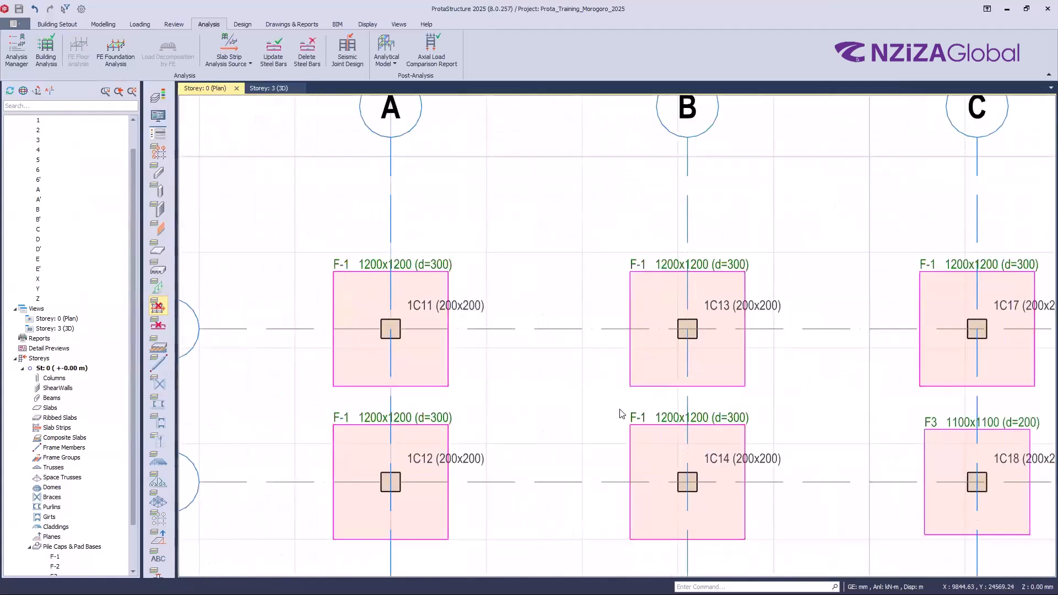
Look over the pad footing layout in the Storey 0 plan and inspect the footings' design status in the Storey 3 3D view
scroll(620, 409, down, 1)
scroll(546, 319, down, 4)
scroll(539, 274, up, 6)
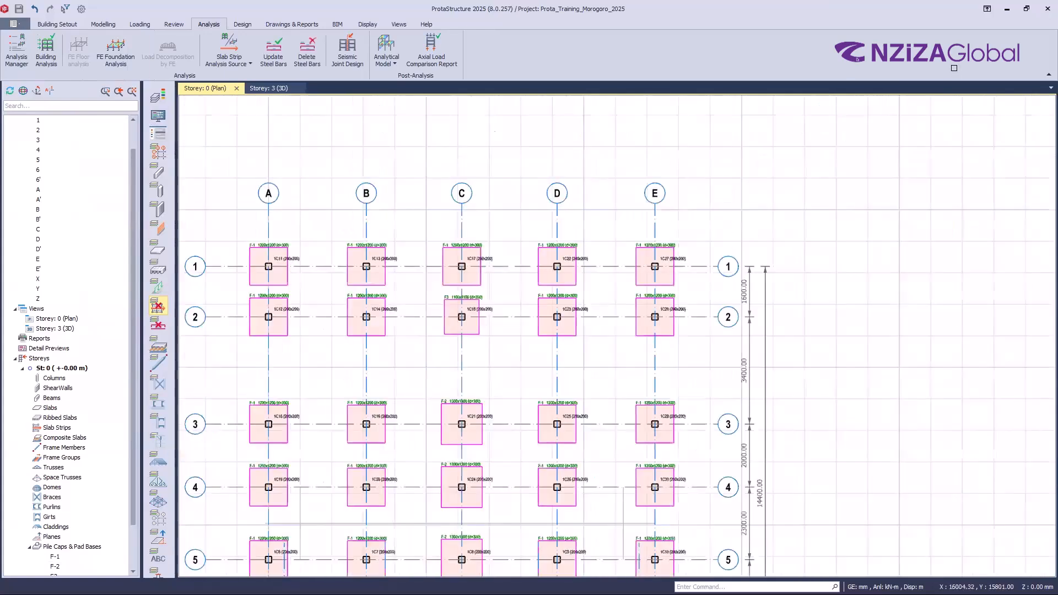
scroll(663, 161, up, 5)
scroll(716, 231, down, 2)
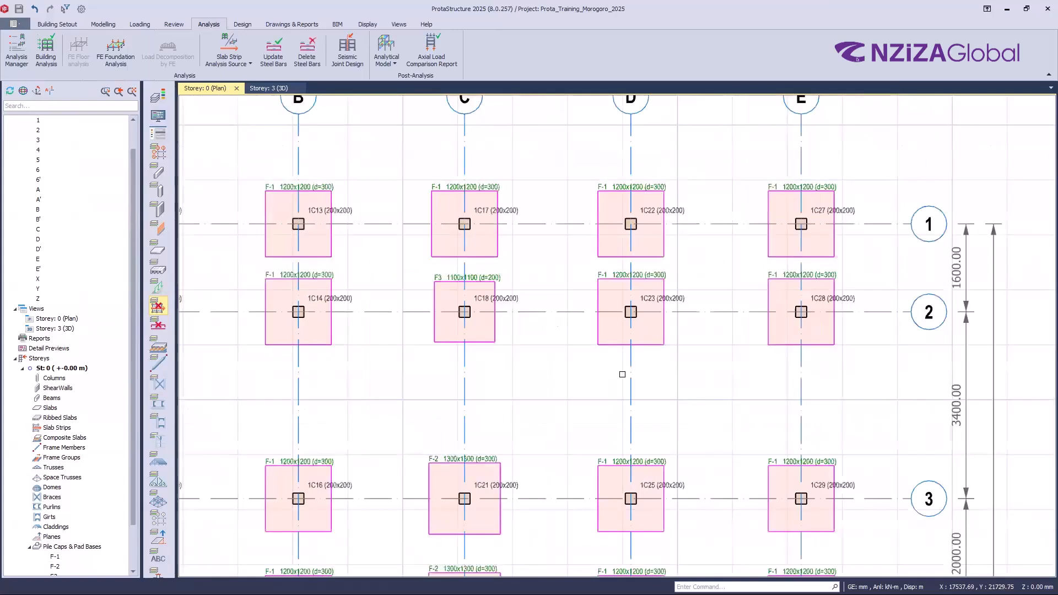
scroll(733, 455, down, 2)
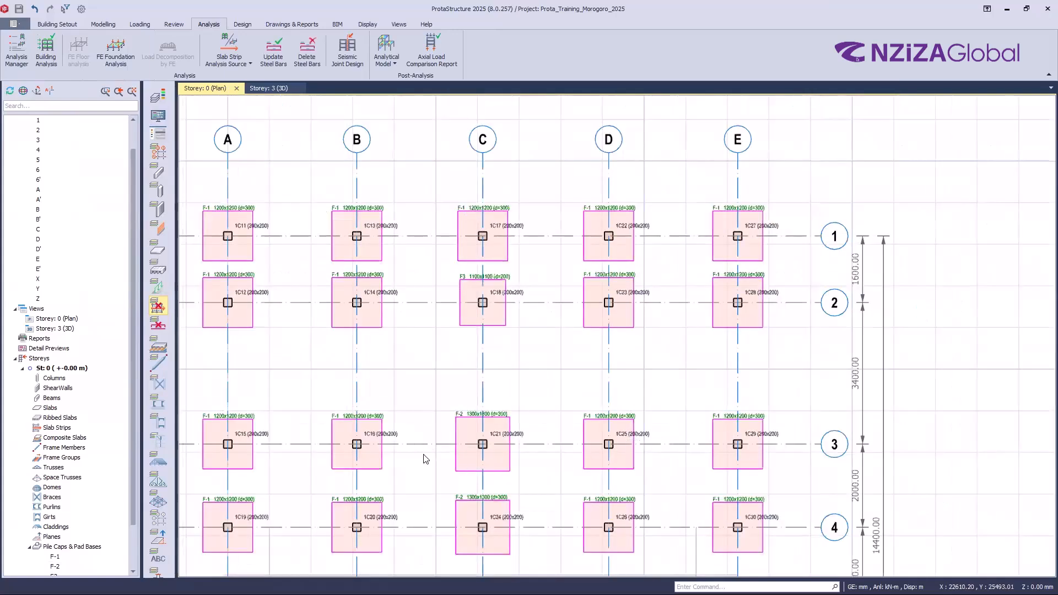
click(269, 88)
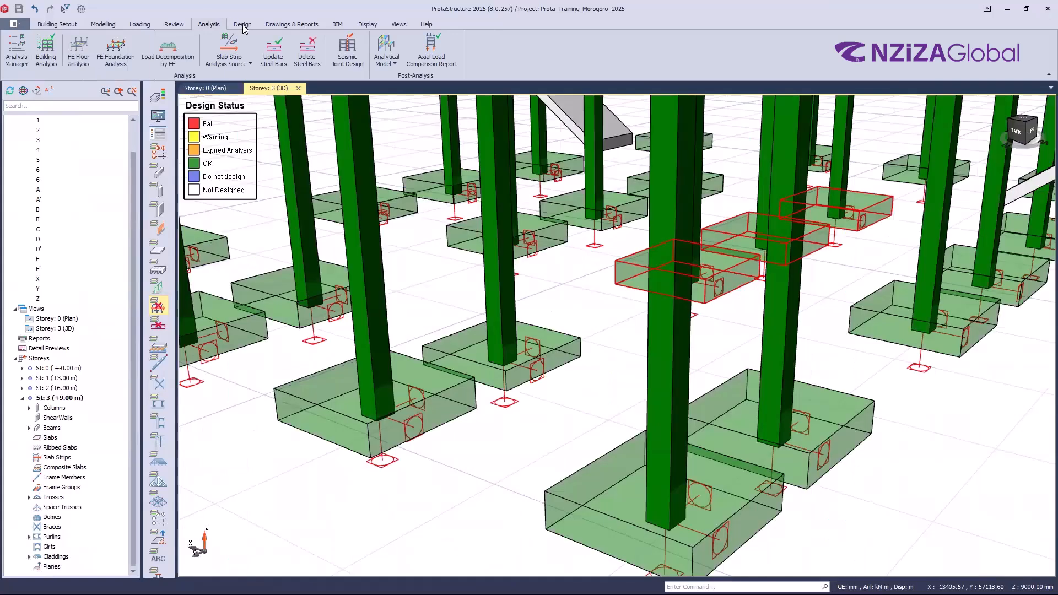
middle_drag(934, 394, 876, 383)
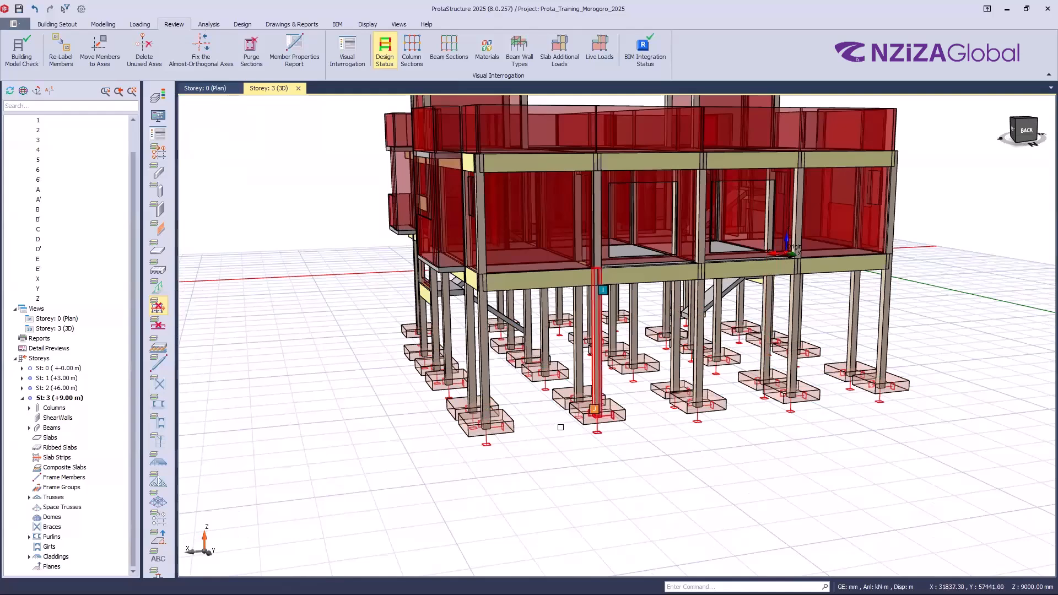
click(210, 89)
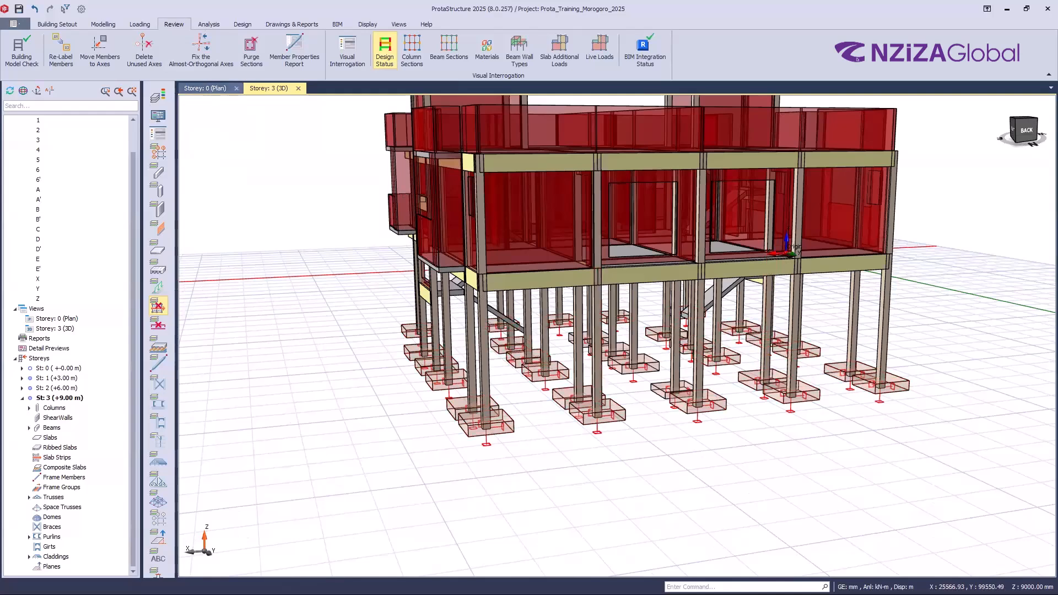
Insert a foundation beam 200 mm wide and 200 mm high along axis E between axes 2 and 3 in the Storey 0 plan
scroll(475, 286, down, 3)
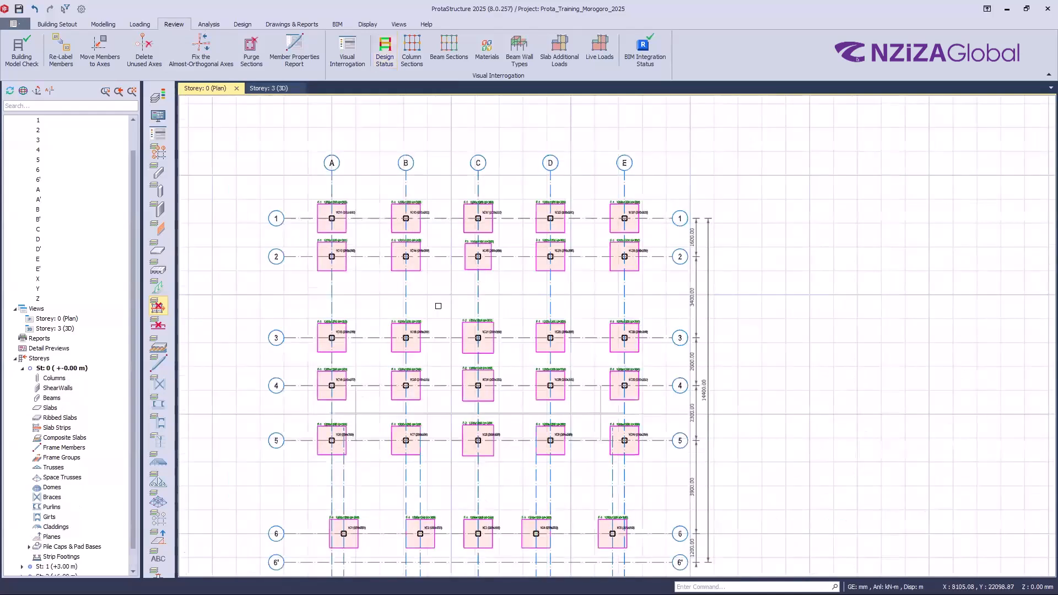
middle_drag(503, 379, 570, 284)
middle_drag(224, 344, 315, 288)
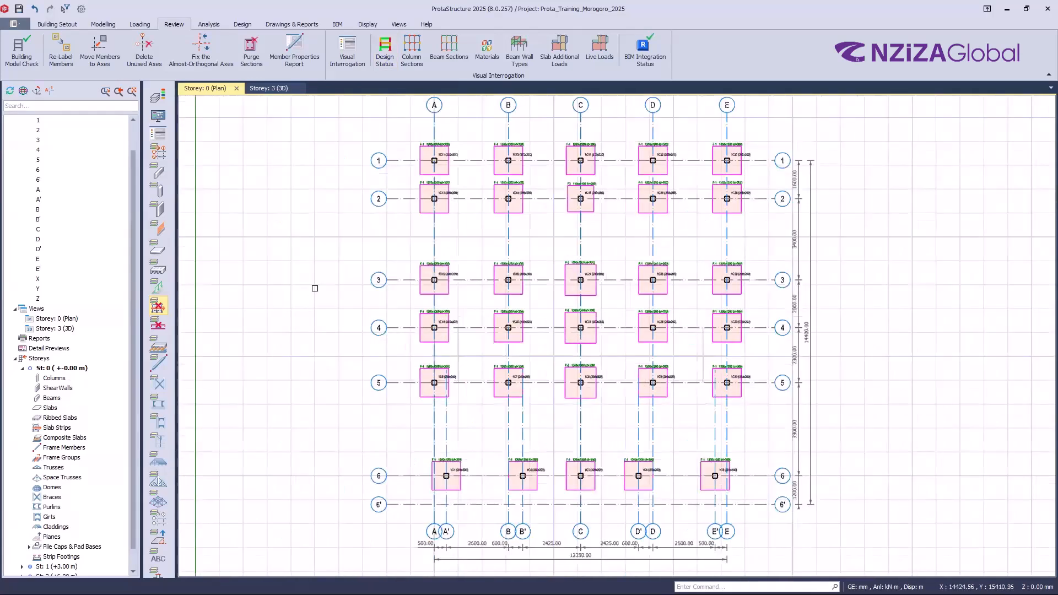
click(113, 26)
click(250, 62)
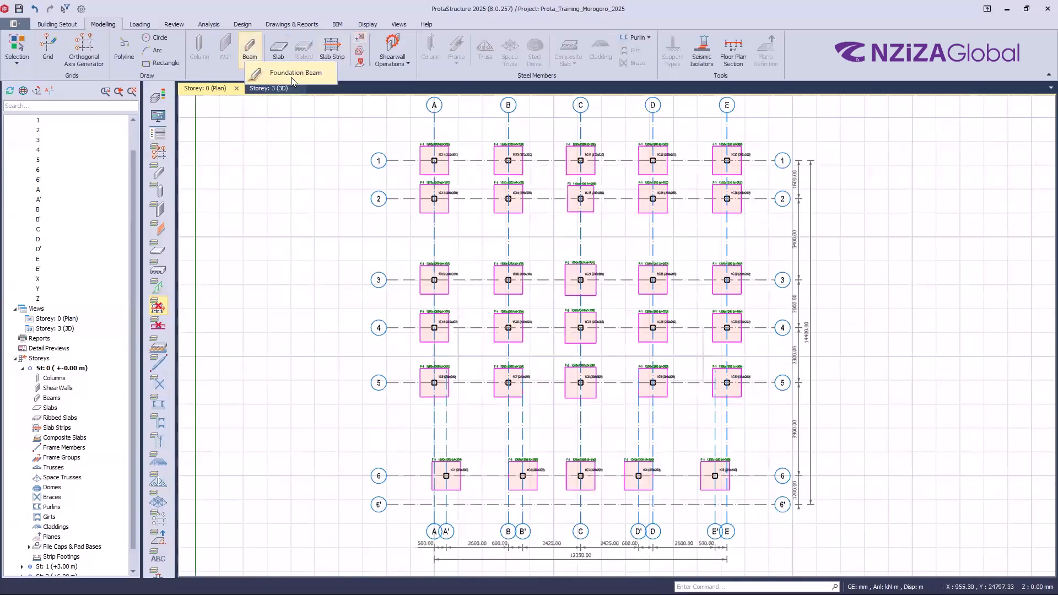
click(291, 76)
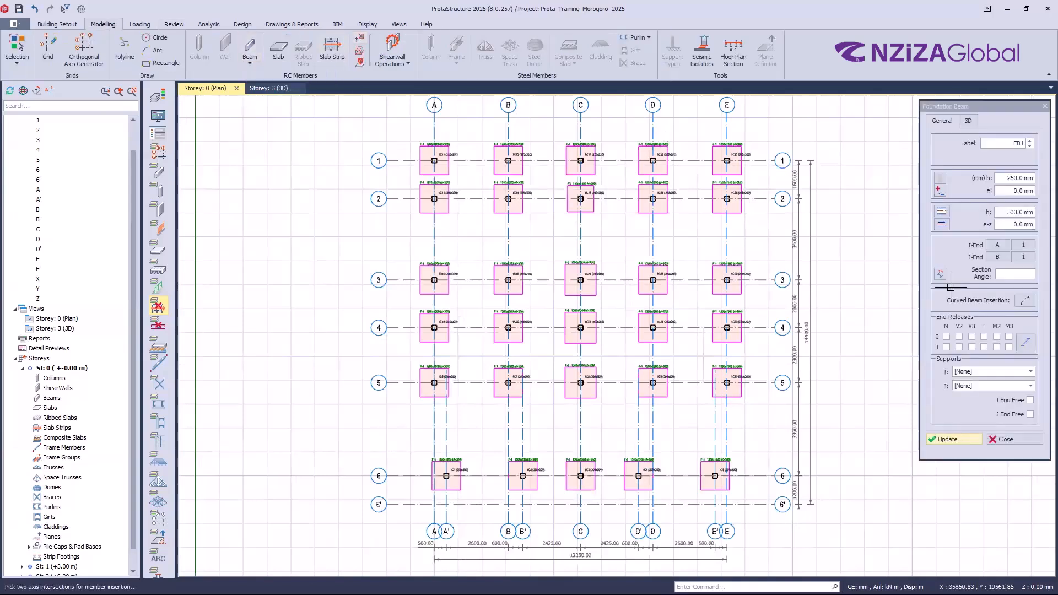
click(1022, 179)
text(20.0)
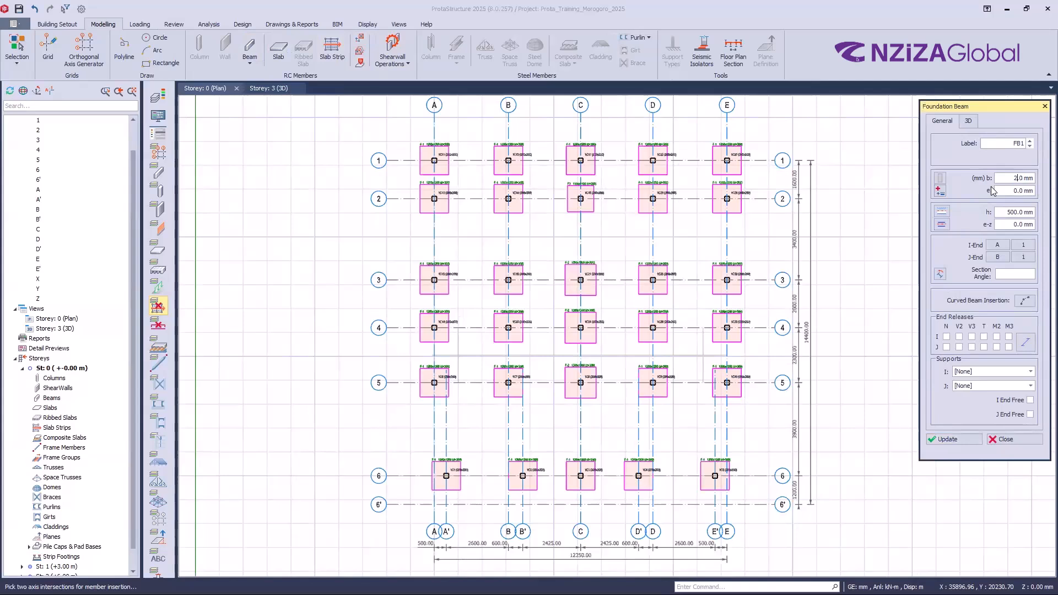
text(200)
key(BackSpace)
scroll(673, 226, up, 3)
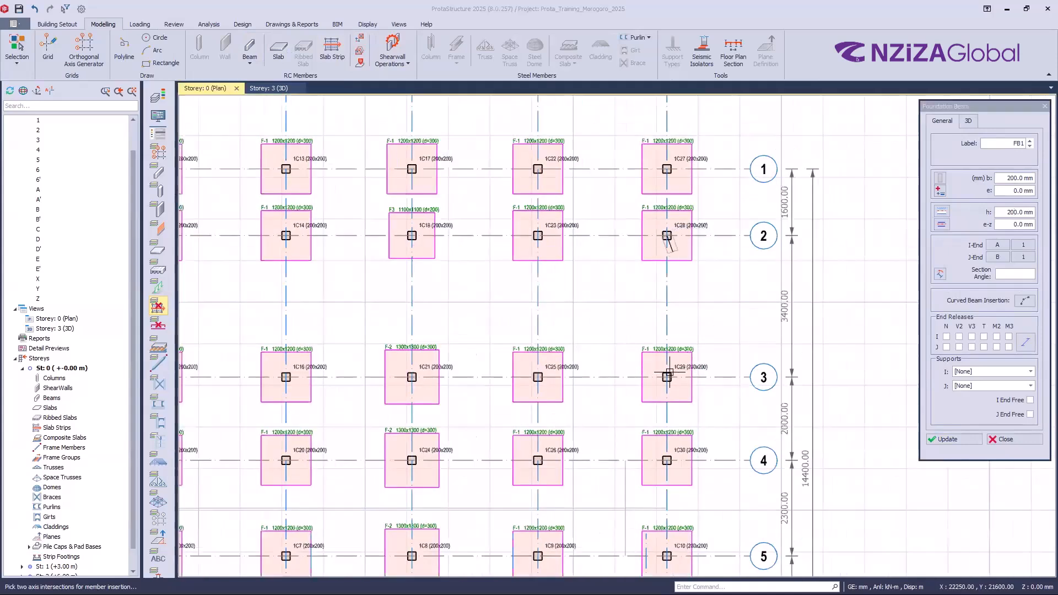
click(668, 375)
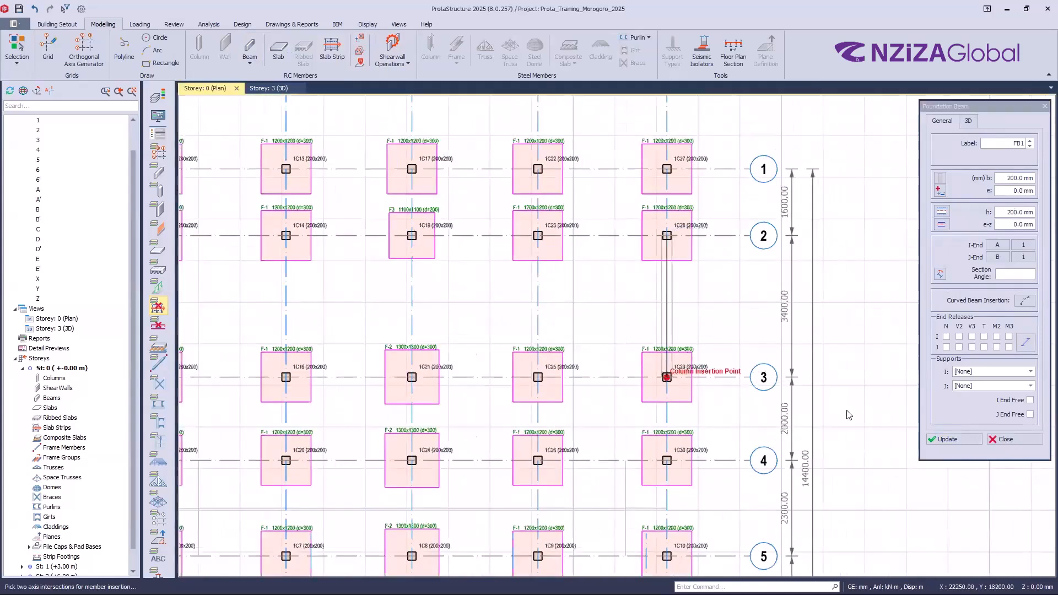
click(997, 439)
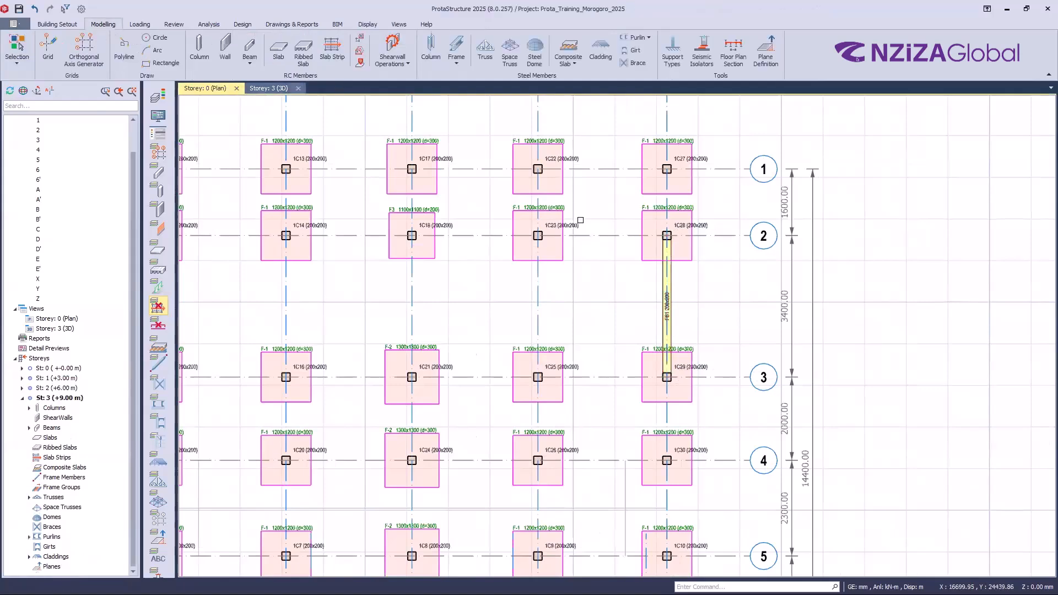
Inspect the new foundation beam between the axis E footings in the 3D view and make Storey 0 the active storey
key(ctrl+Tab)
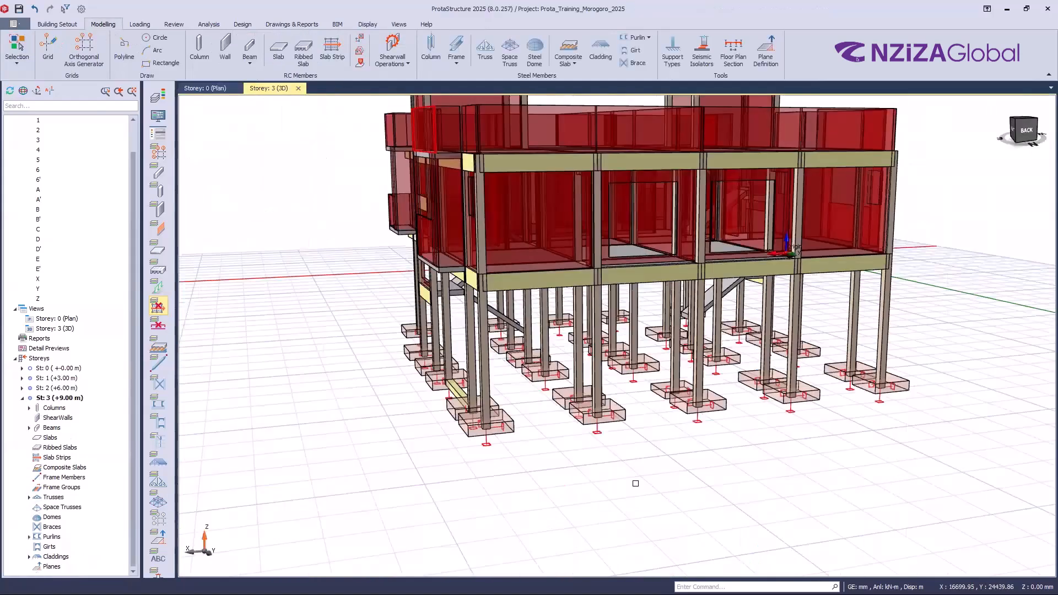
middle_drag(675, 401, 713, 401)
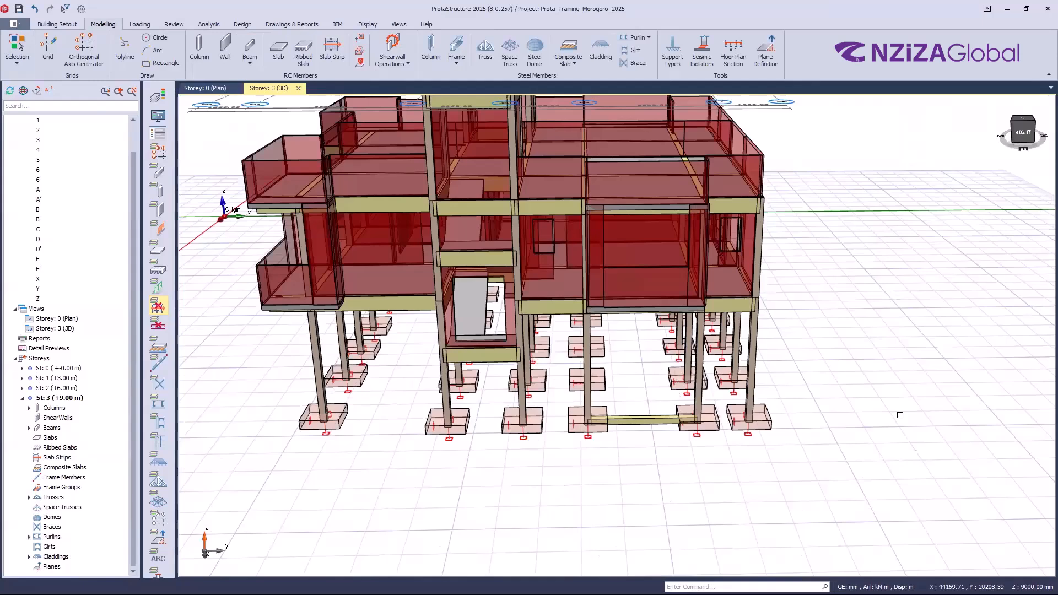
scroll(709, 346, up, 4)
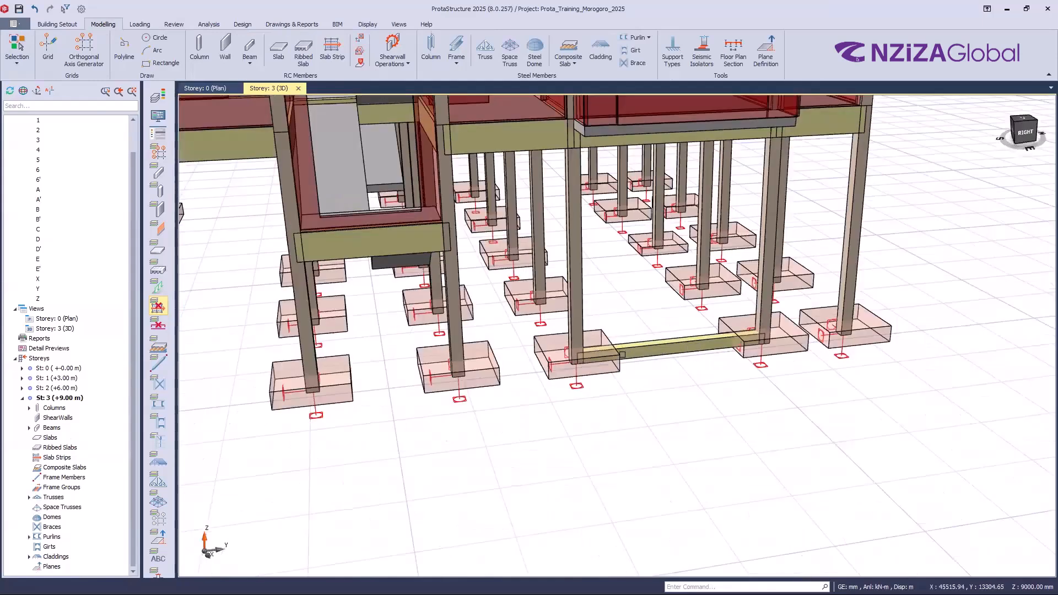
click(654, 358)
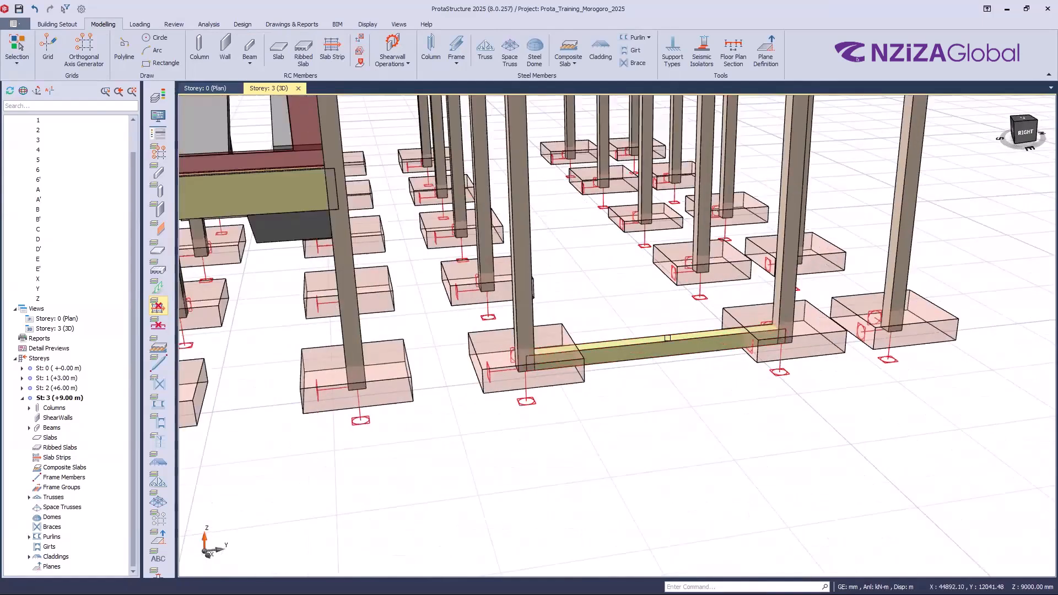
key(Escape)
click(242, 187)
key(Escape)
double_click(57, 369)
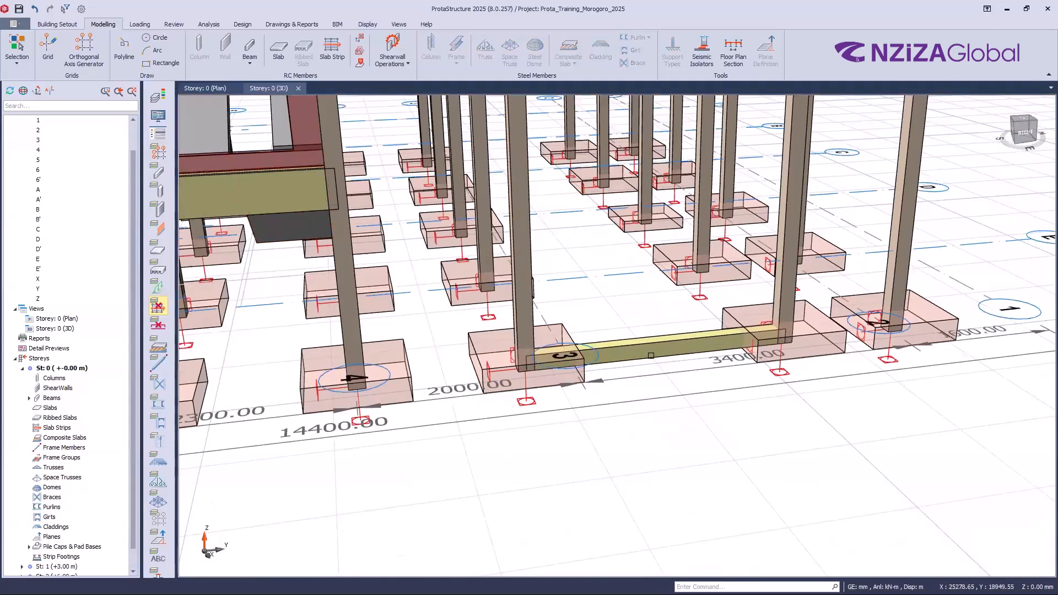
Raise the foundation beam between axes 2 and 3 by setting both delZ-I and delZ-J to 900 mm
click(727, 346)
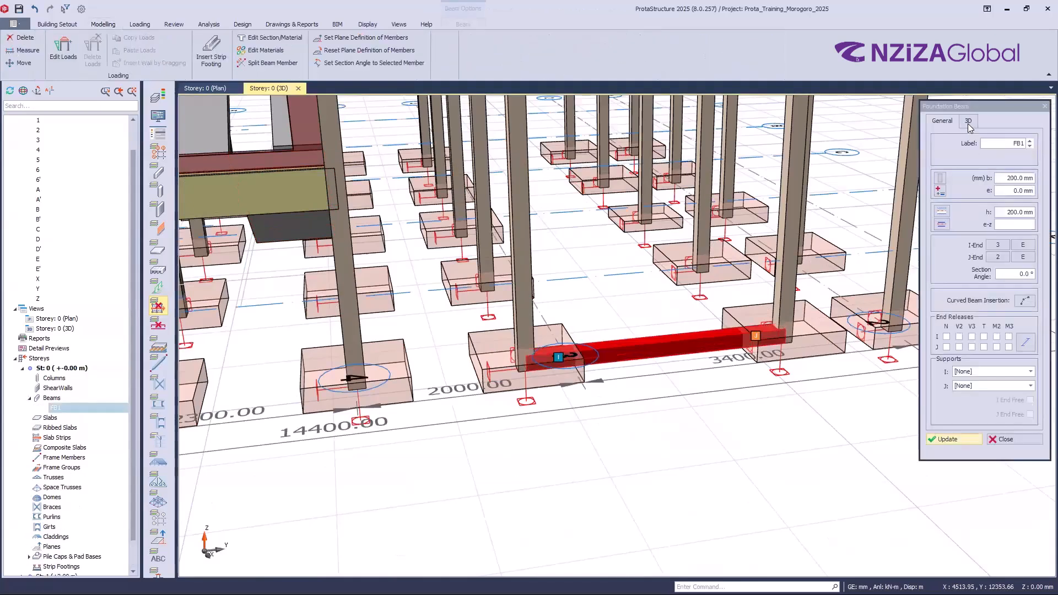
click(968, 123)
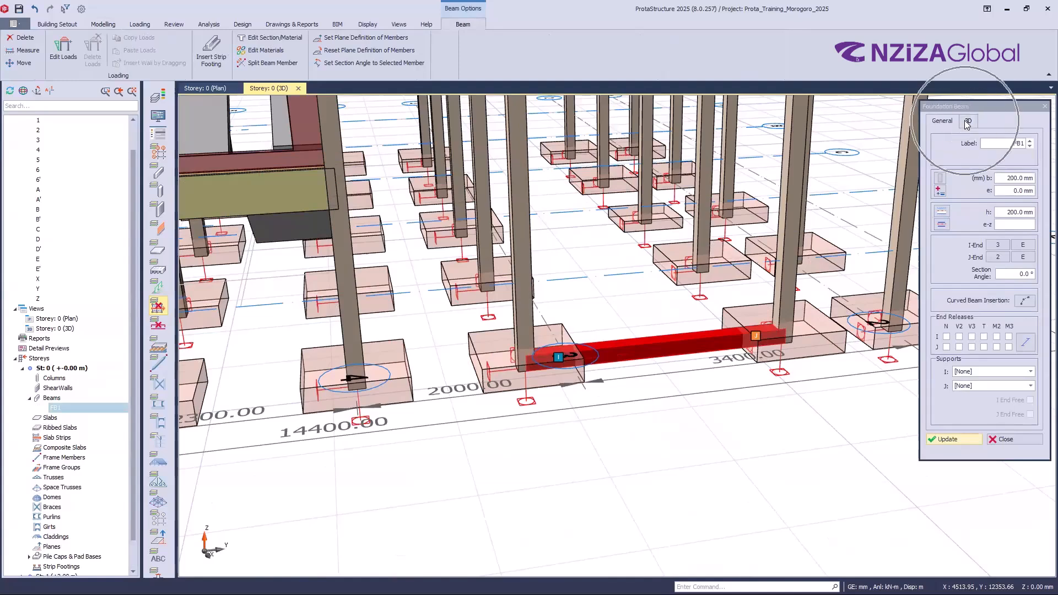
click(968, 123)
click(1010, 219)
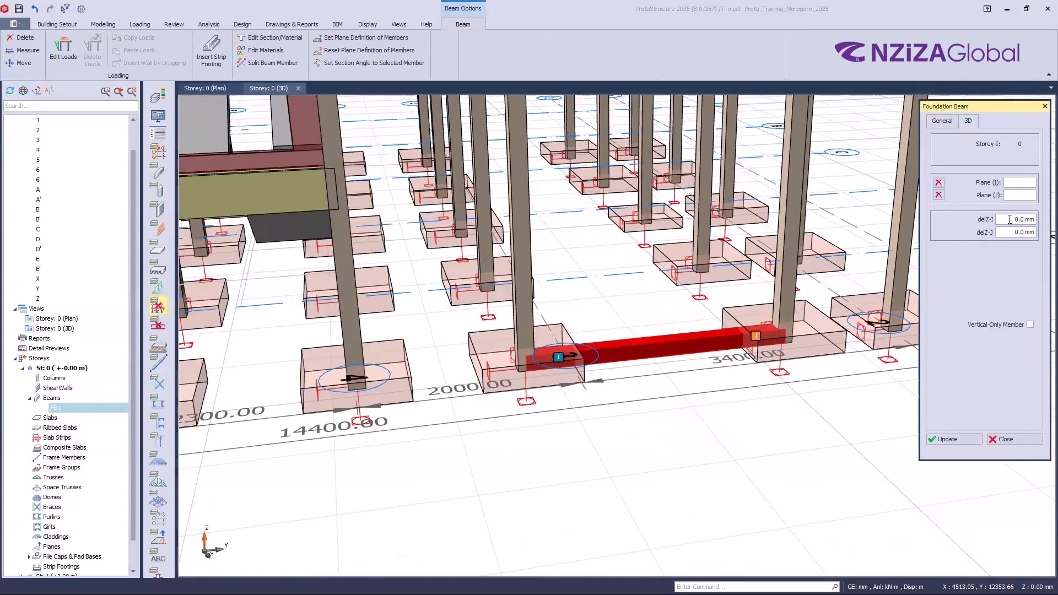
click(1016, 238)
drag(1013, 219, 1043, 220)
text(90)
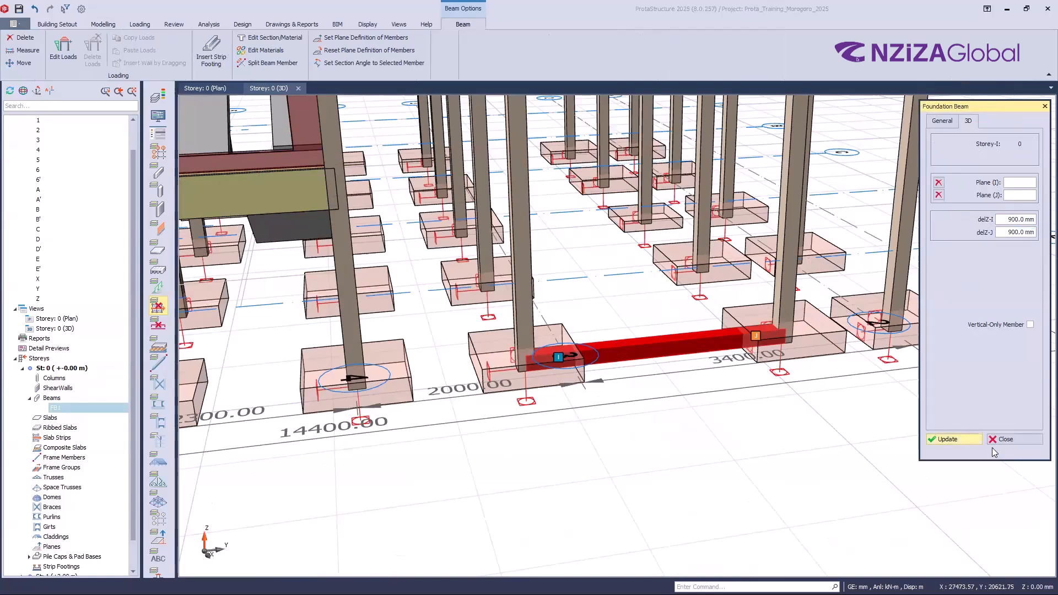
click(628, 293)
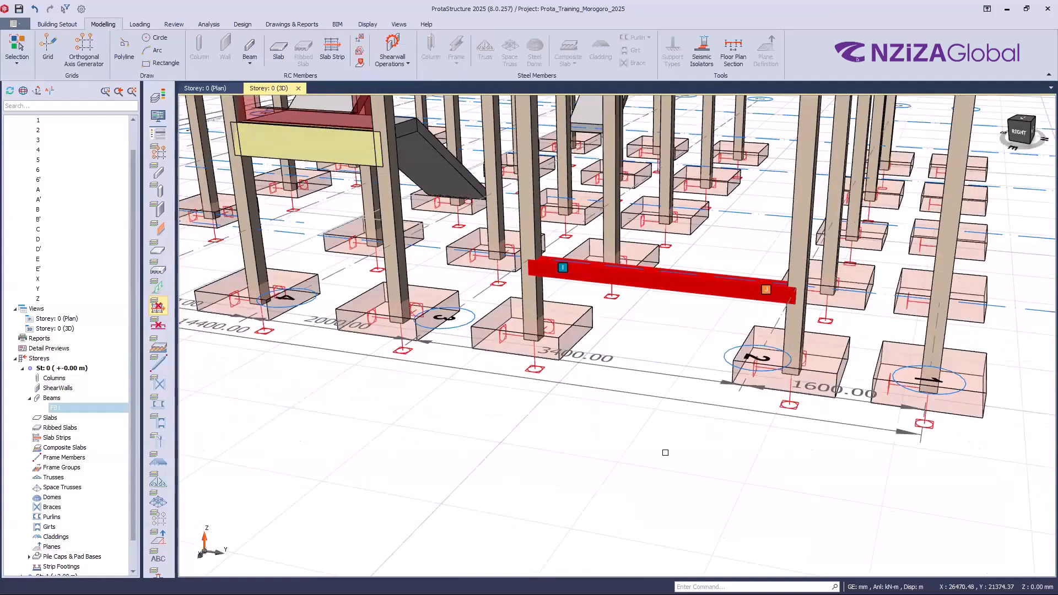
key(Escape)
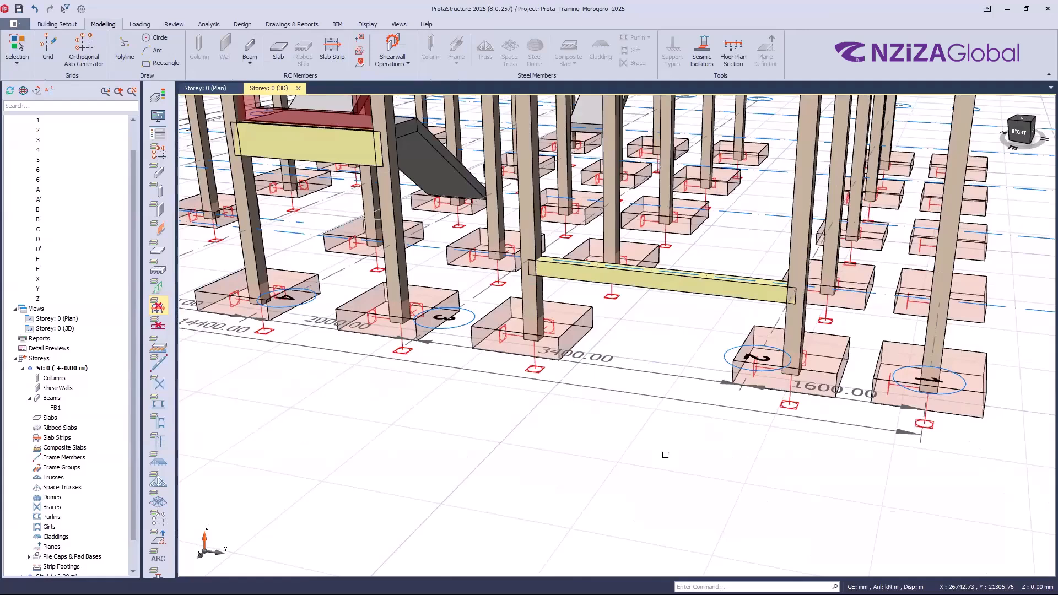
Reuse the properties of foundation beam FB1 to add beams along axis E from axis 3 to 5 and along axis 5 to axis A
click(35, 9)
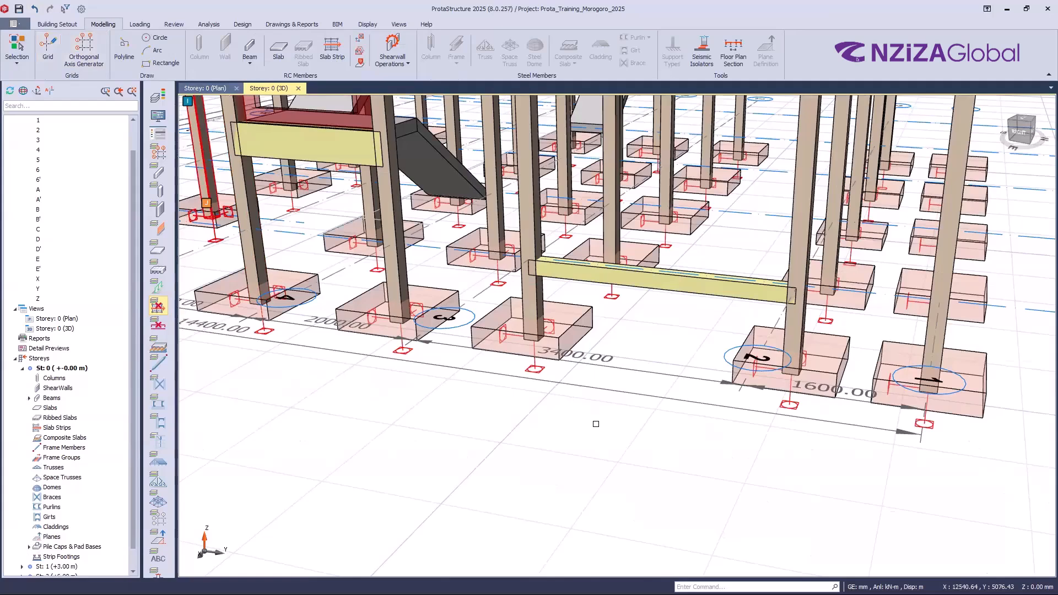
key(ctrl+Tab)
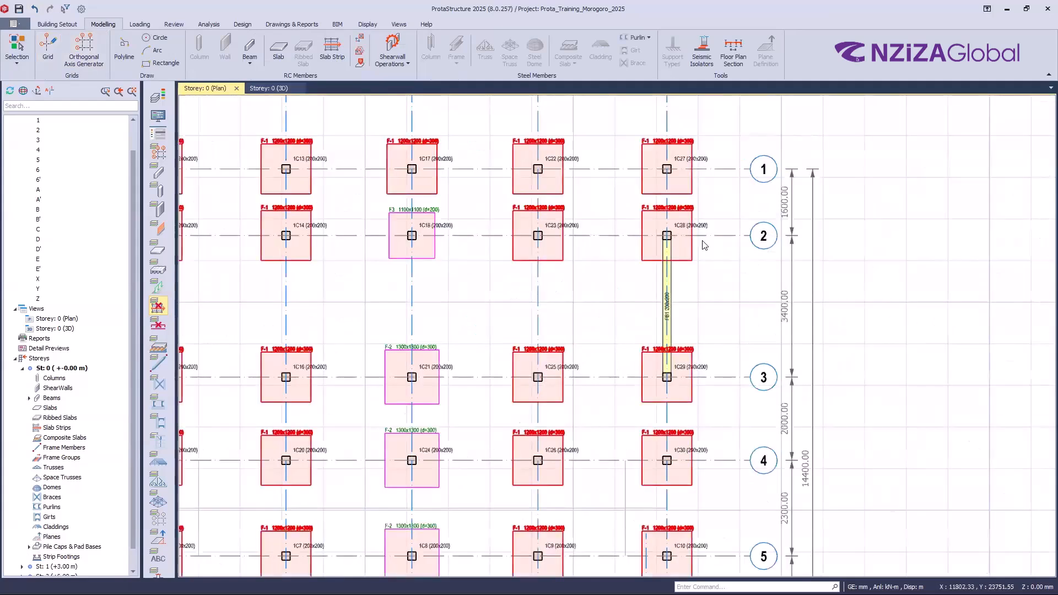
click(667, 274)
scroll(544, 218, down, 2)
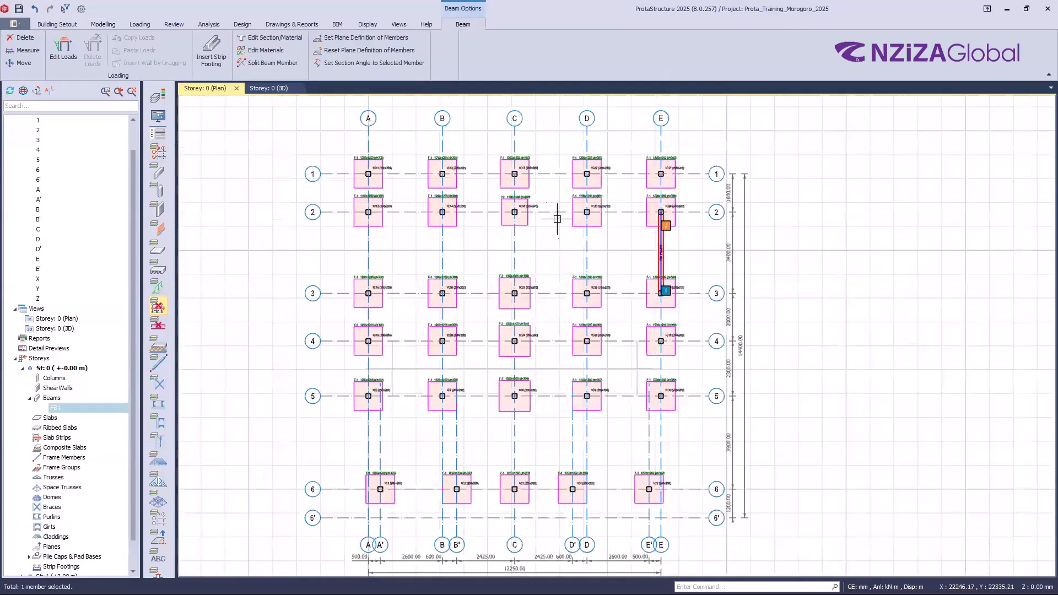
scroll(537, 348, down, 1)
key(Escape)
click(55, 408)
scroll(562, 353, up, 3)
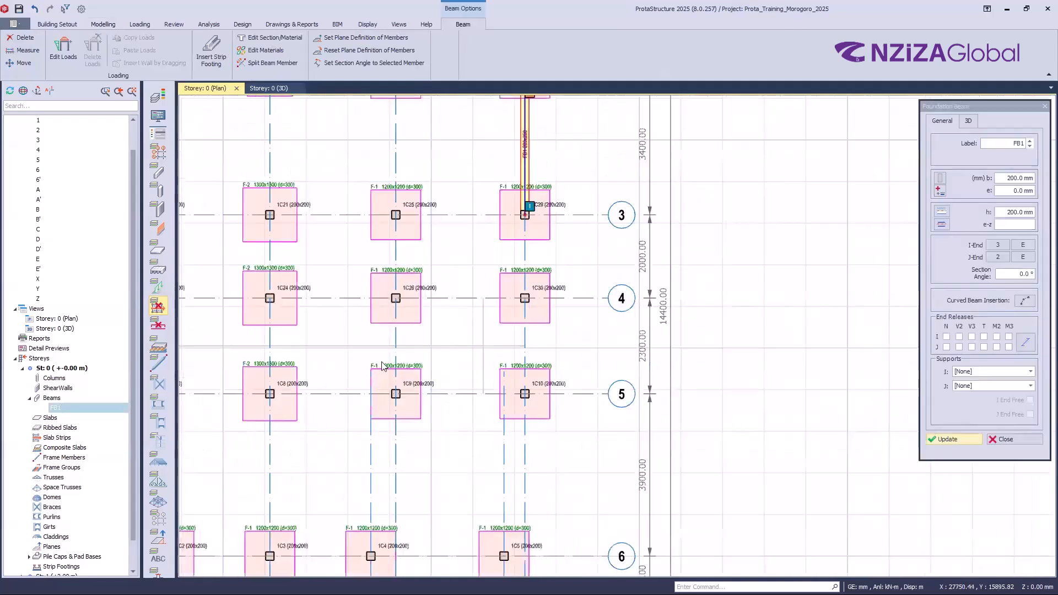
scroll(267, 358, down, 2)
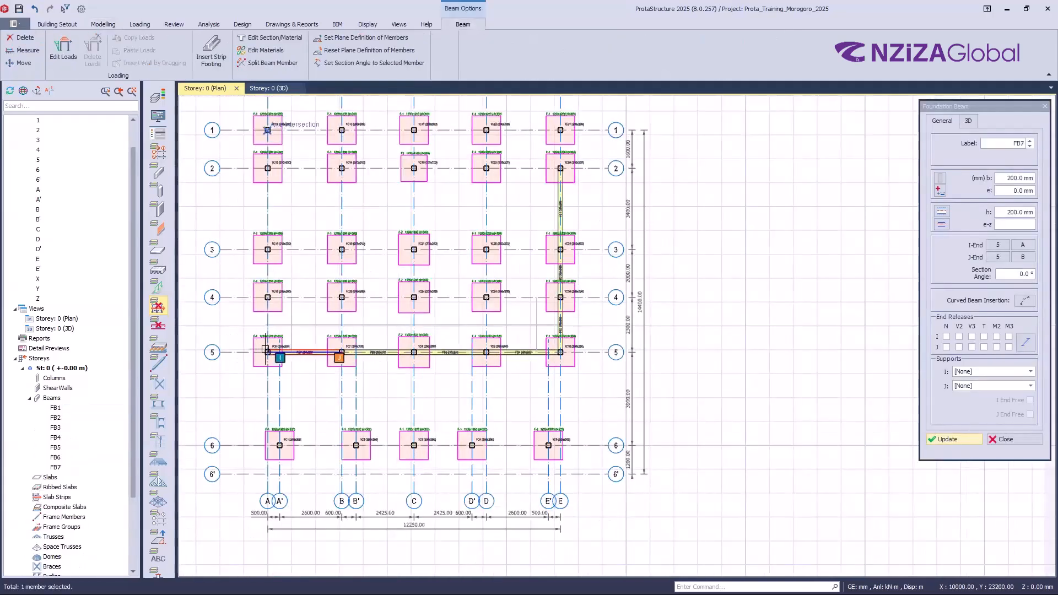
Close the foundation beam perimeter along axis A from axis 5 to 1, along axis 1, and along axis E between axes 1 and 2
click(268, 131)
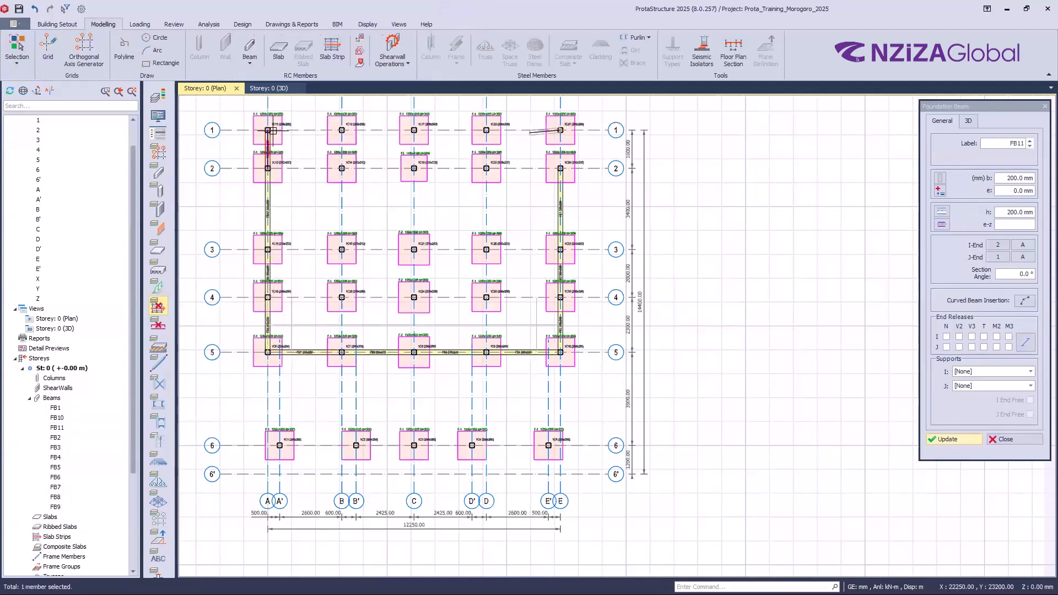
click(568, 130)
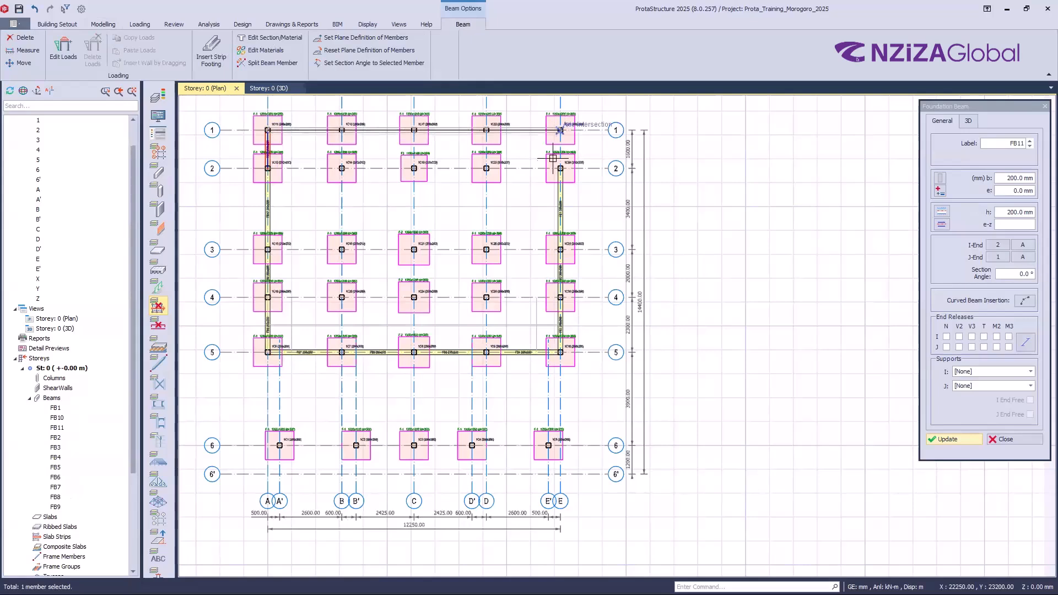
click(562, 165)
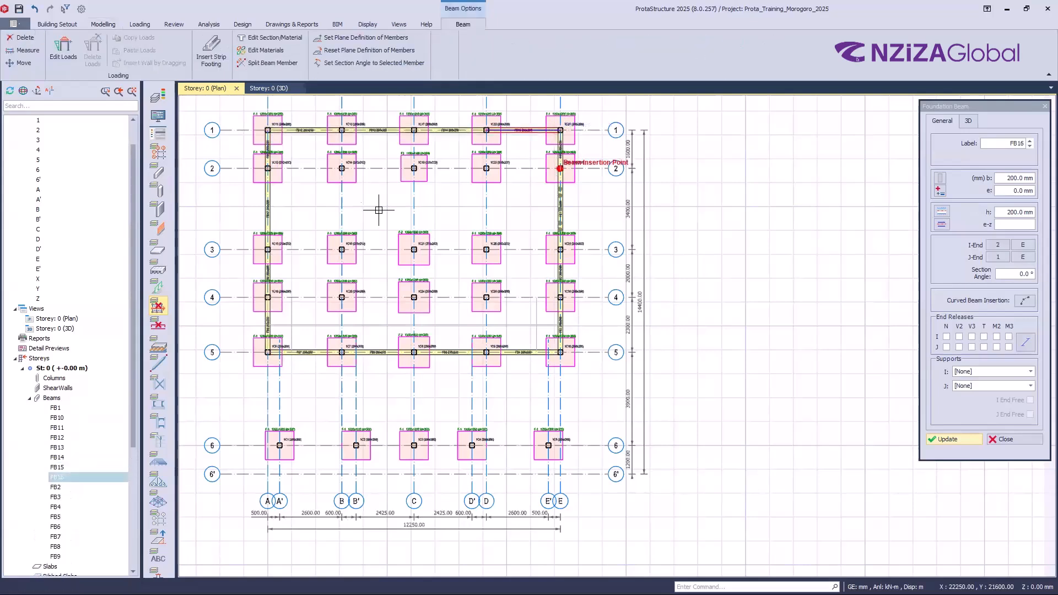
key(Escape)
Insert foundation beams along axes B, C and D between axes 1 and 5
click(342, 131)
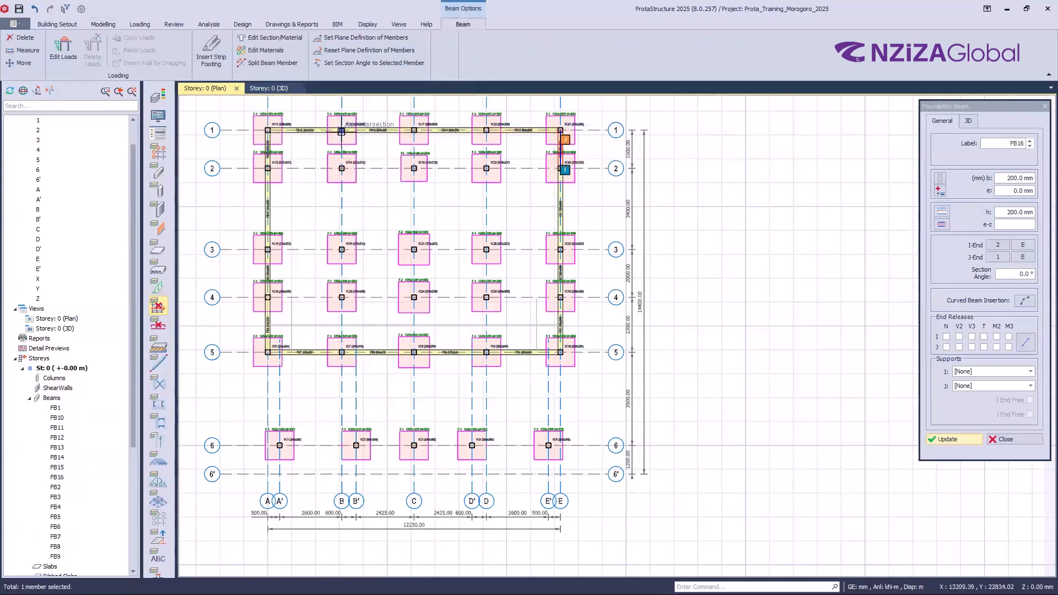
click(342, 353)
key(Escape)
key(Escape)
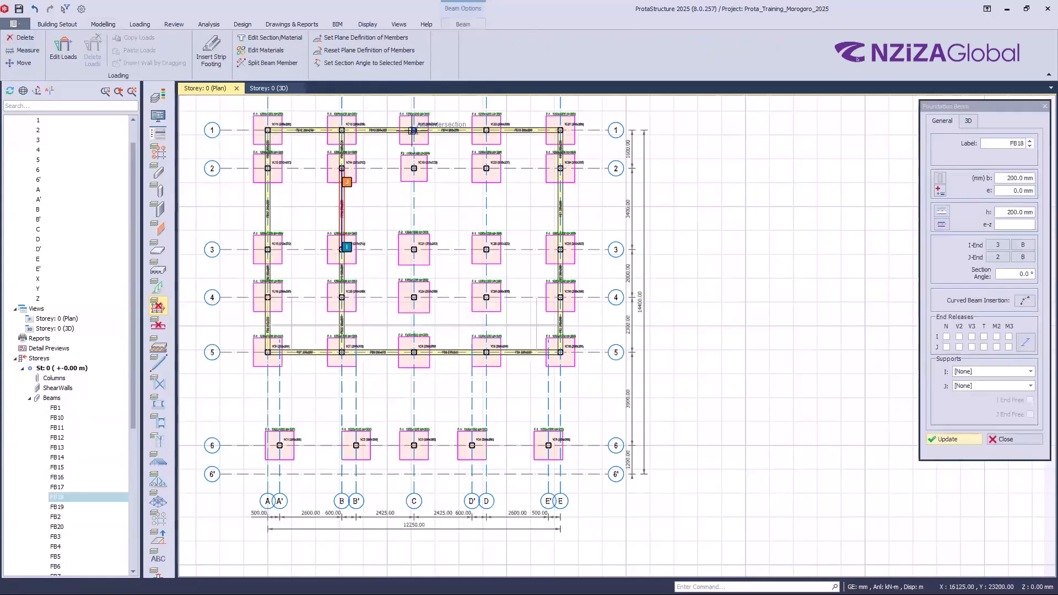
drag(413, 131, 414, 352)
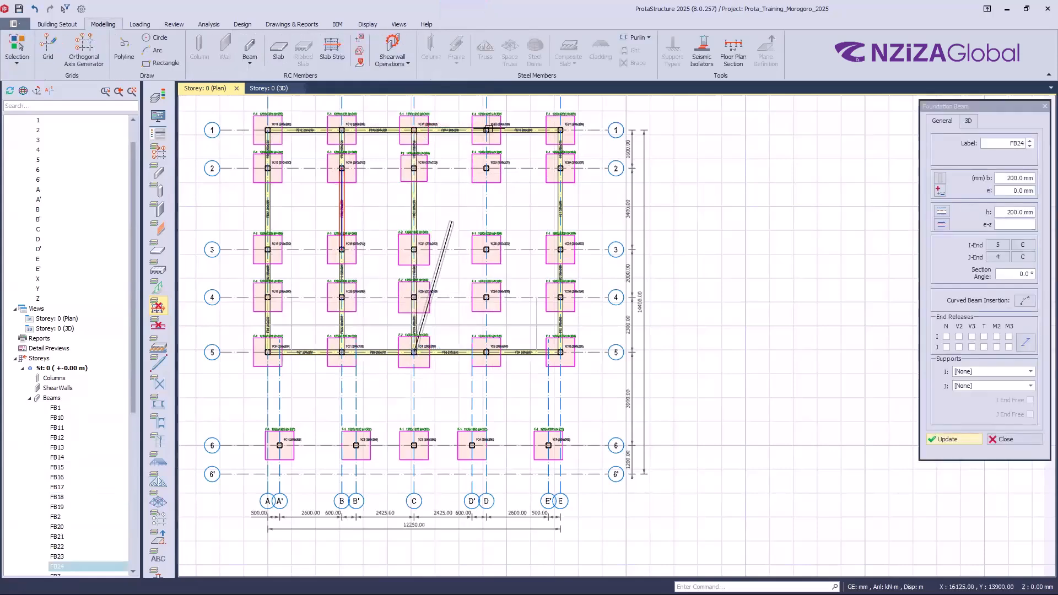
drag(486, 130, 486, 352)
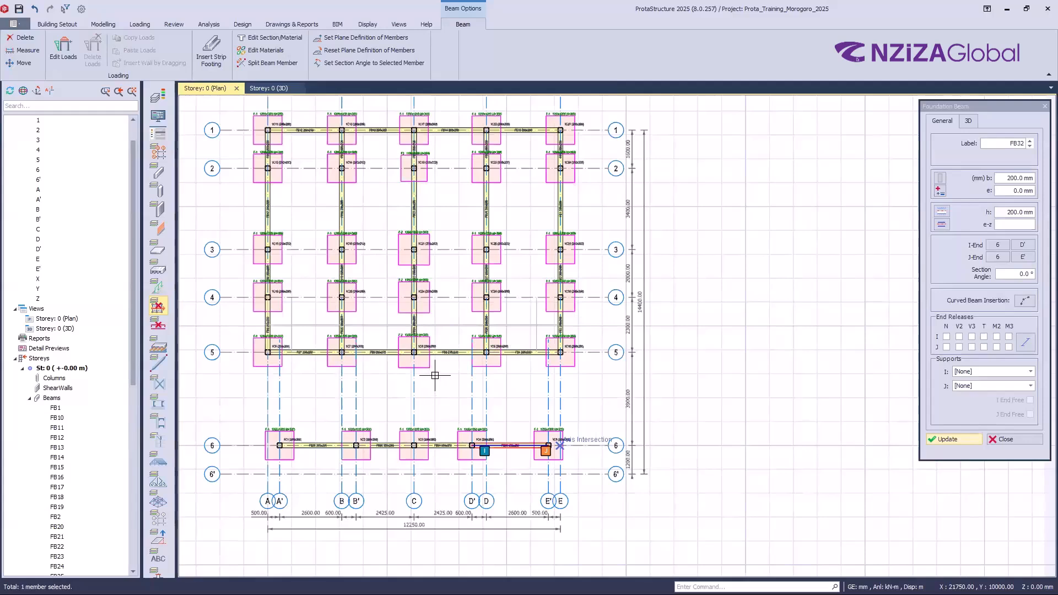
Connect axes 6 and 5 with foundation beams, including one along axis E', and review the beam layout in the Storey 0 3D view
scroll(435, 375, up, 3)
drag(538, 428, 538, 215)
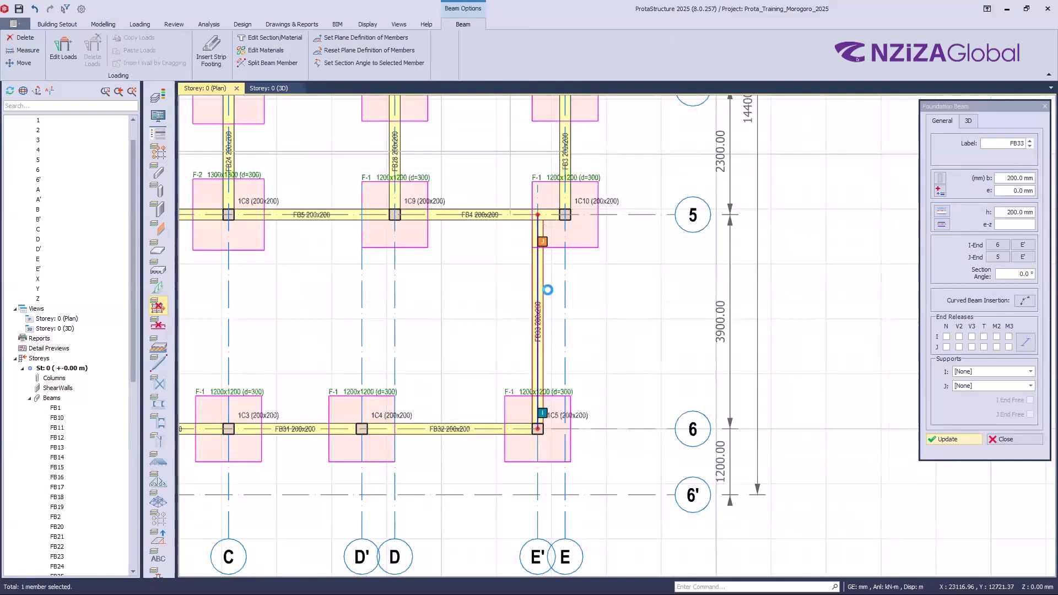
scroll(610, 303, down, 5)
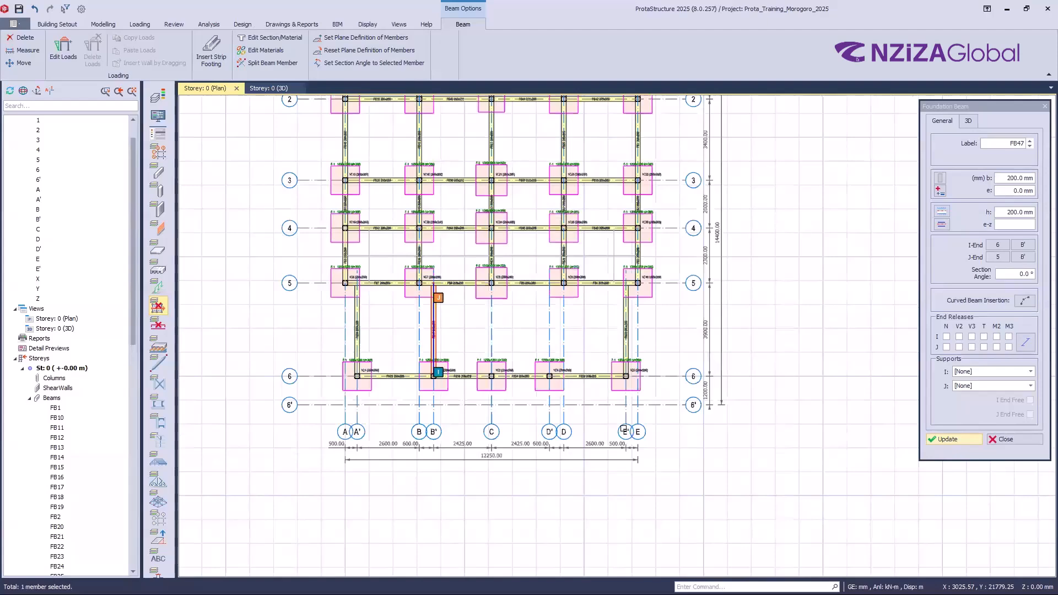
key(ctrl+Tab)
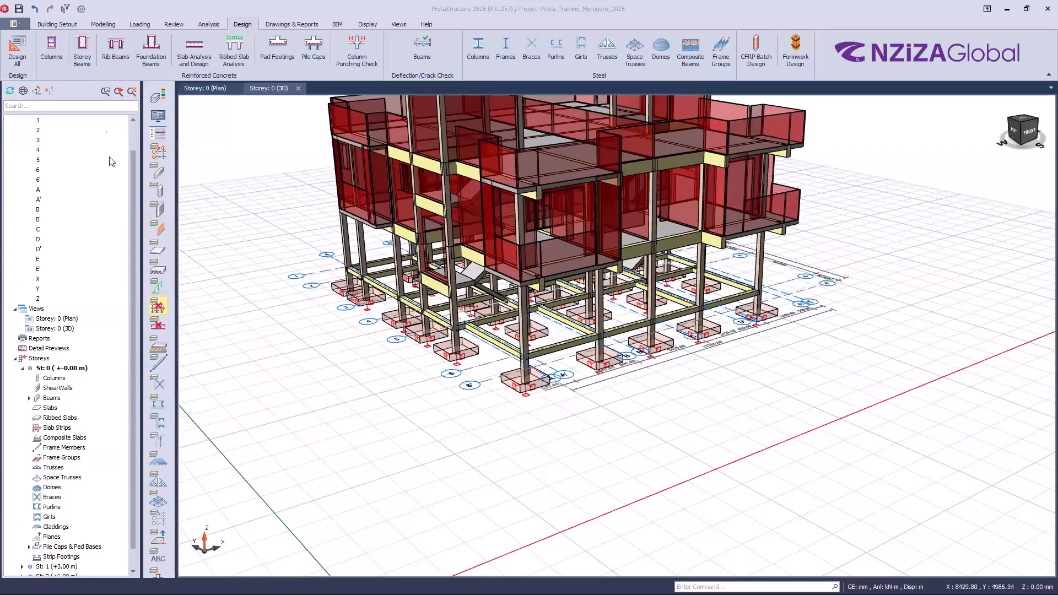
scroll(389, 378, up, 1)
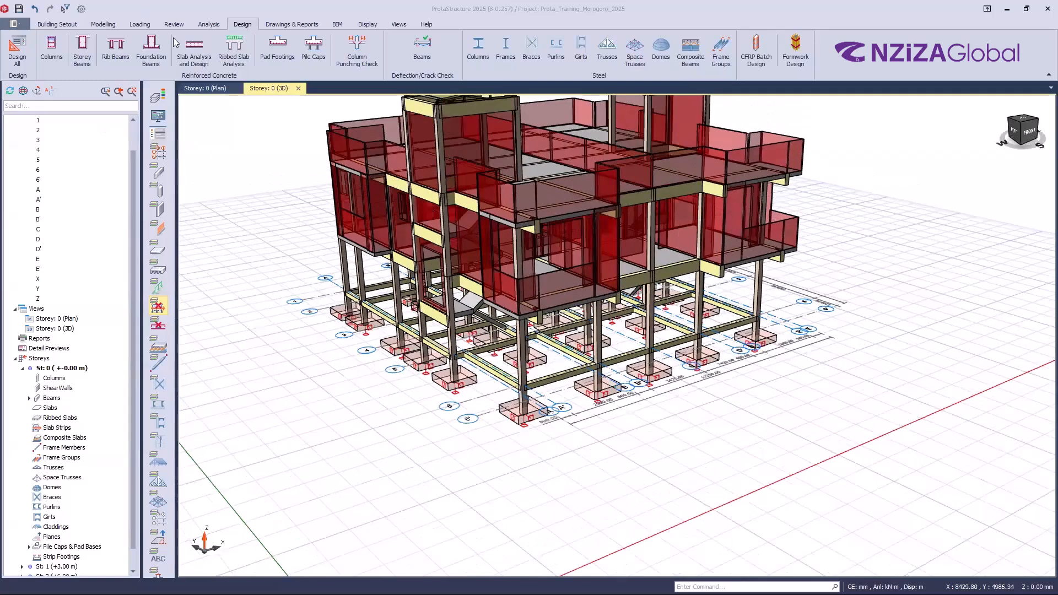
Start the foundation beam design, open axis E for interactive design and update its rebars
click(253, 25)
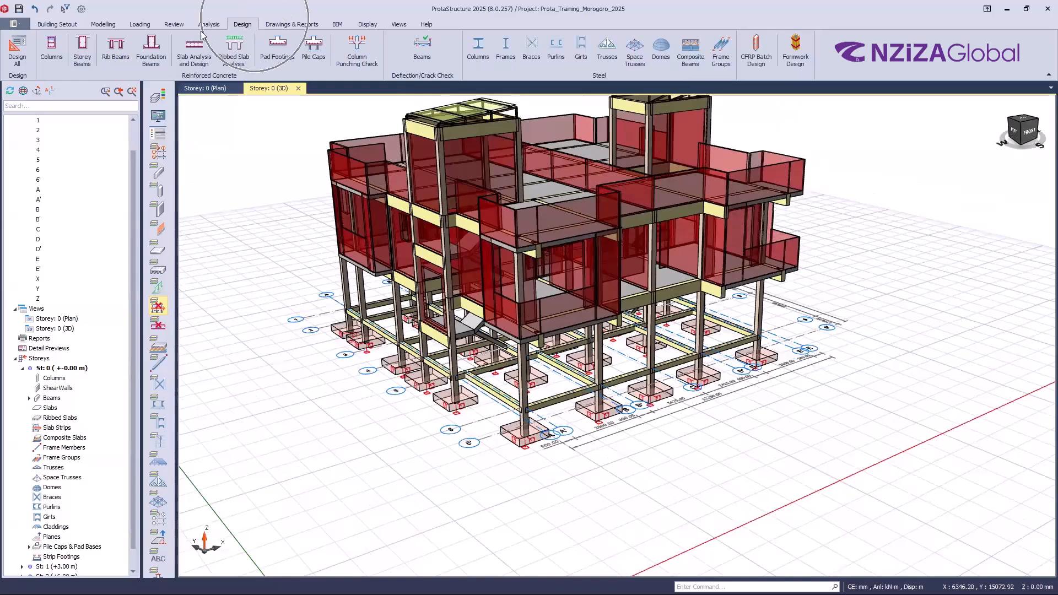
click(154, 60)
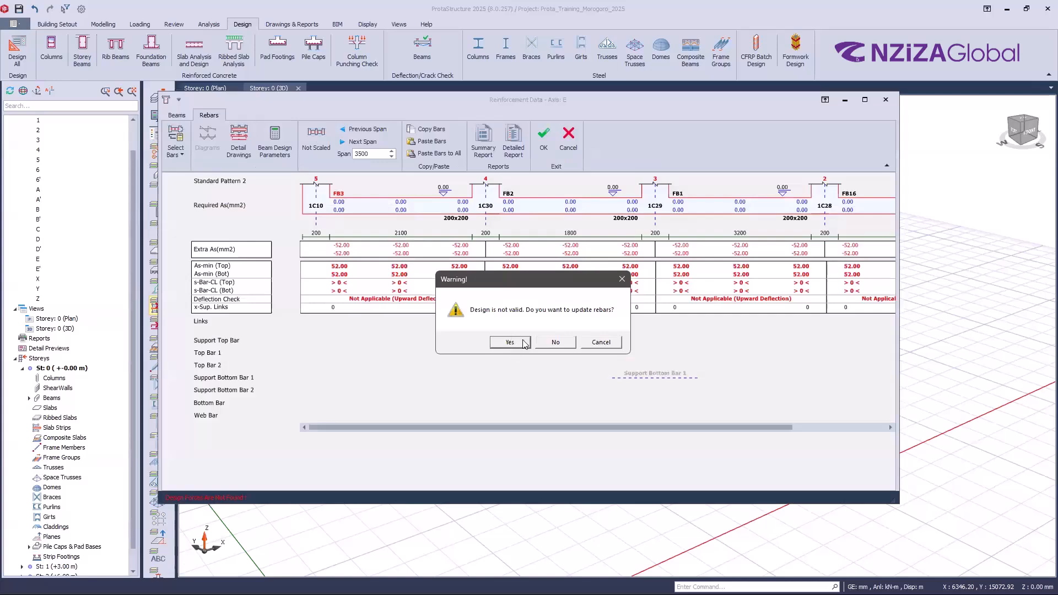
click(522, 340)
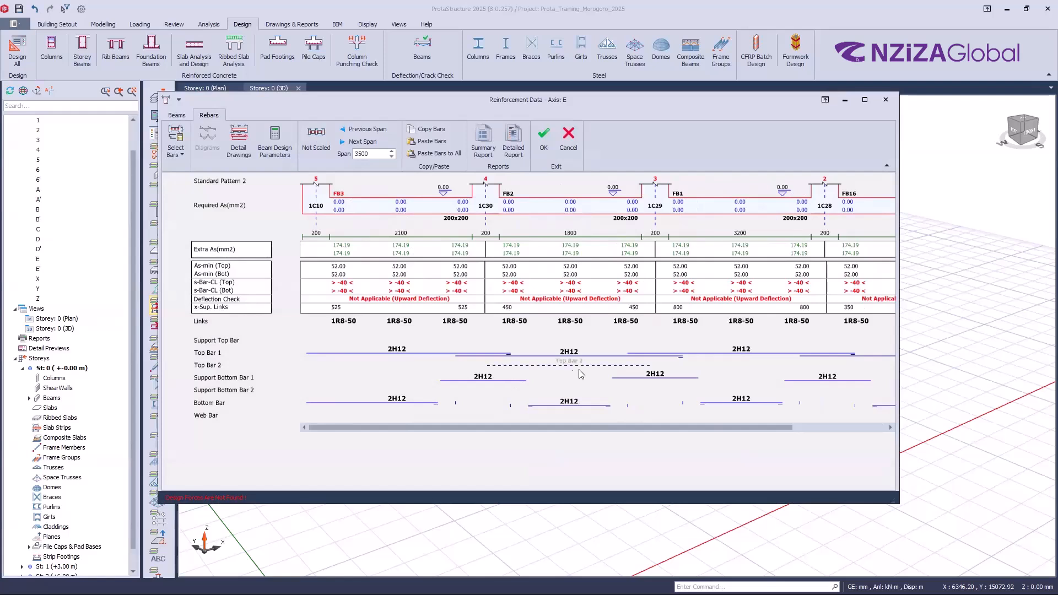
Examine the required steel areas, bar spacing checks, links and bar rows along the spans of axis E
click(392, 207)
click(843, 213)
click(402, 215)
click(401, 211)
click(402, 214)
scroll(482, 384, right, 2)
click(488, 382)
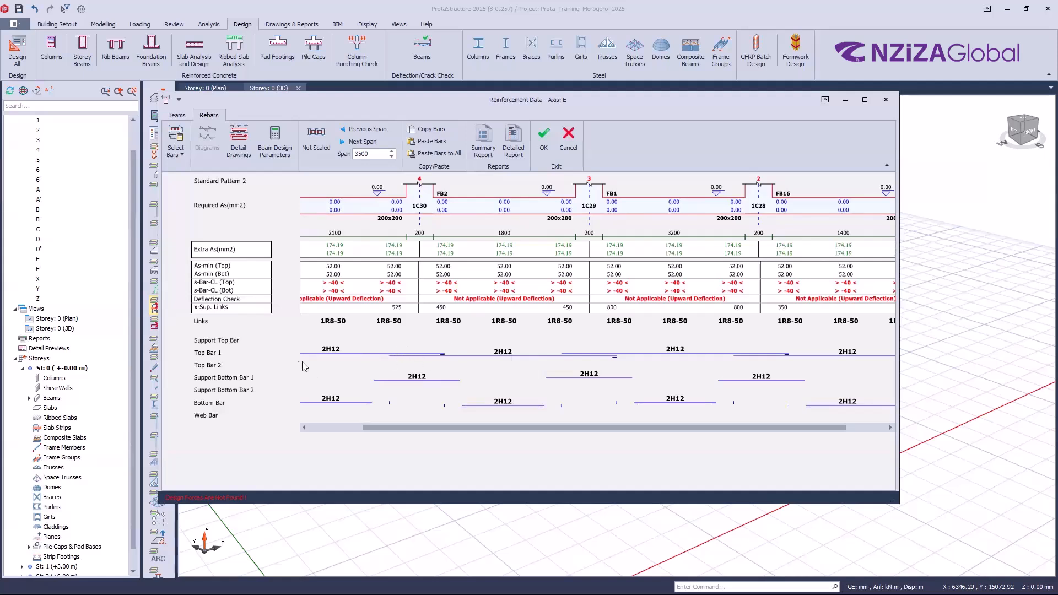
click(332, 349)
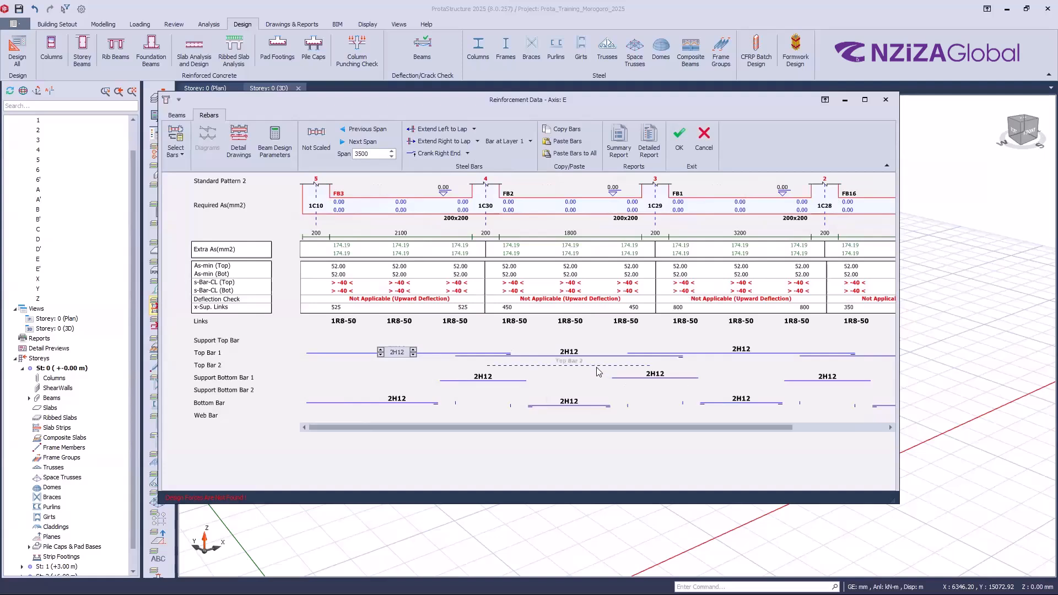
Reselect the steel bars of axis E with Bent-Up Pattern 1
key(ctrl)
key(ctrl)
click(176, 147)
click(194, 171)
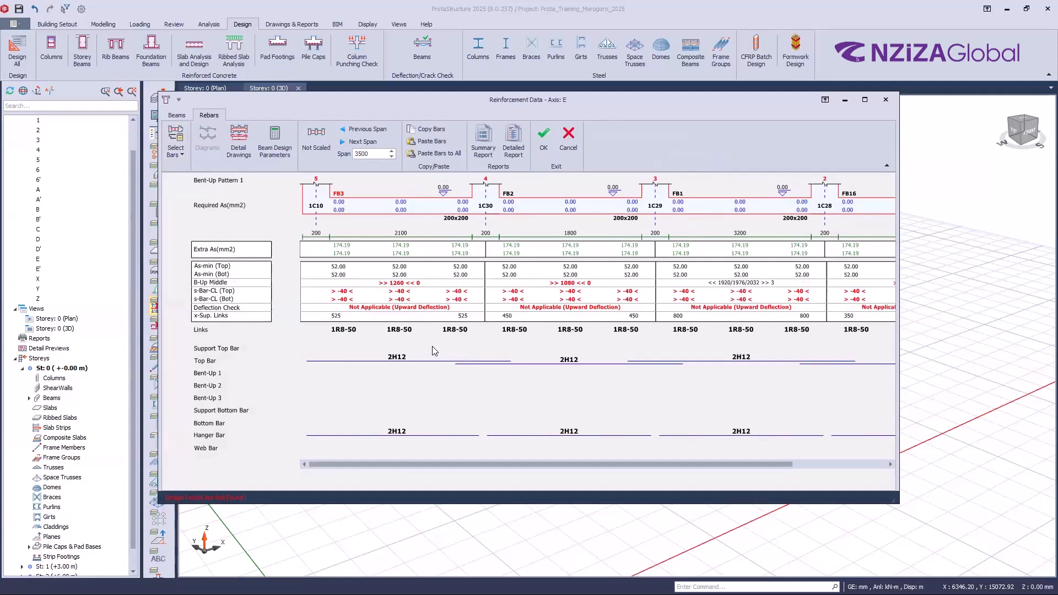
Inspect the elevation and section 1-1 in the axis E detail drawing, and close the drawing and reinforcement data
click(238, 143)
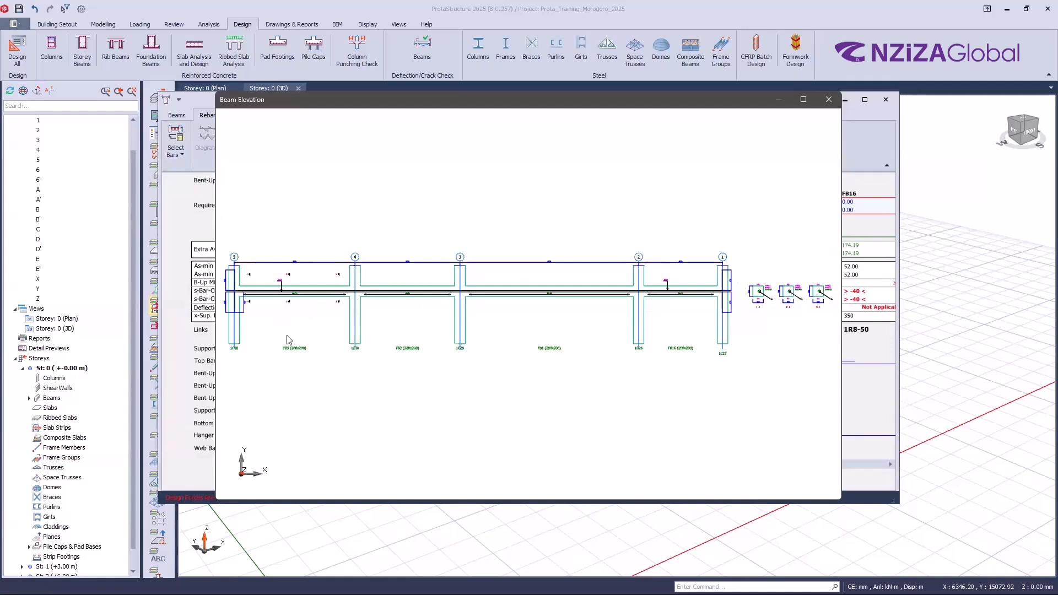
scroll(672, 273, up, 6)
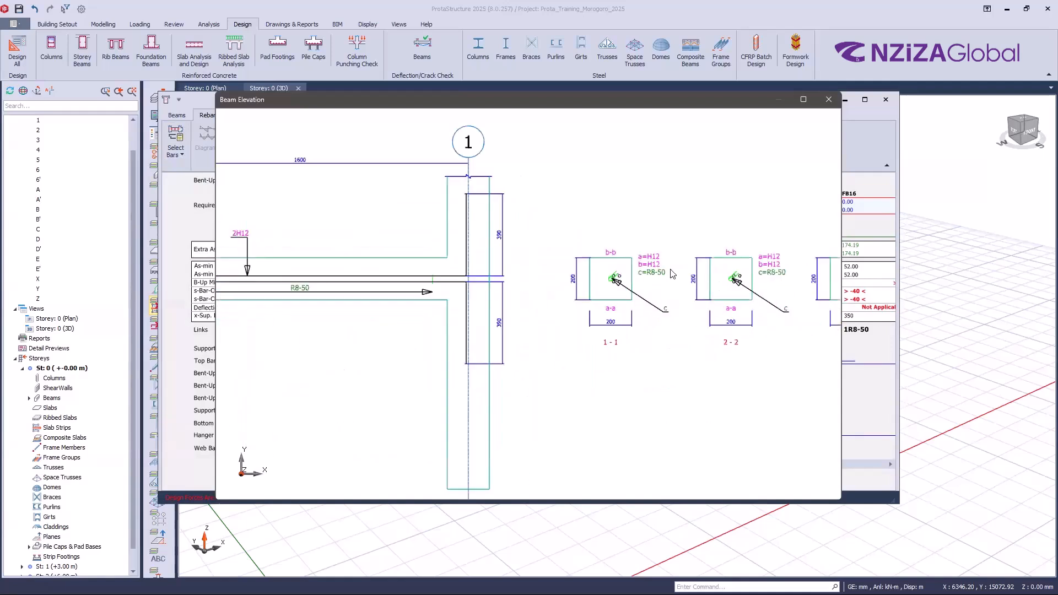
scroll(672, 274, up, 4)
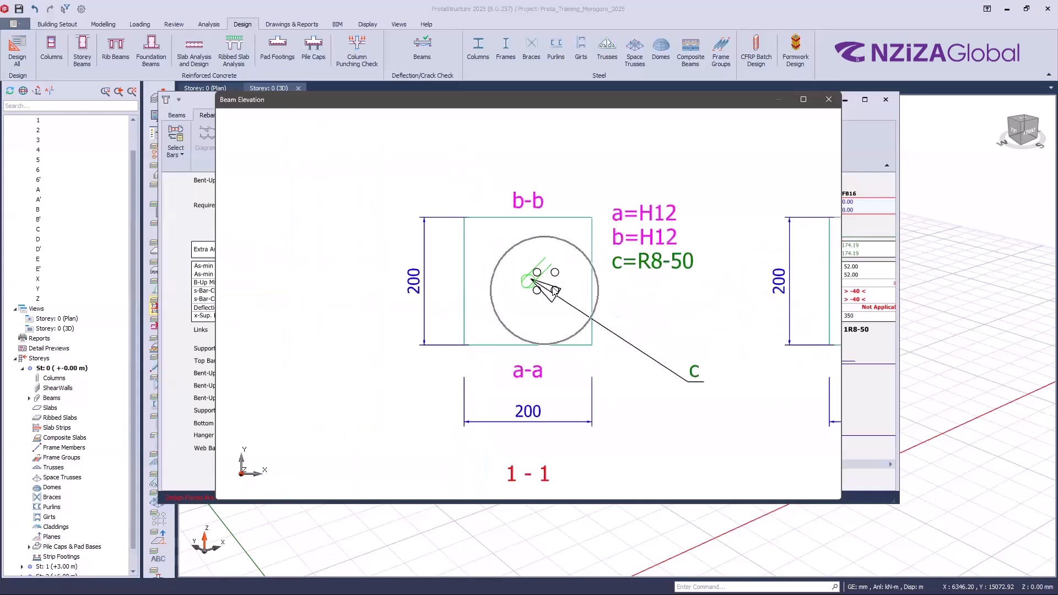
scroll(554, 299, up, 2)
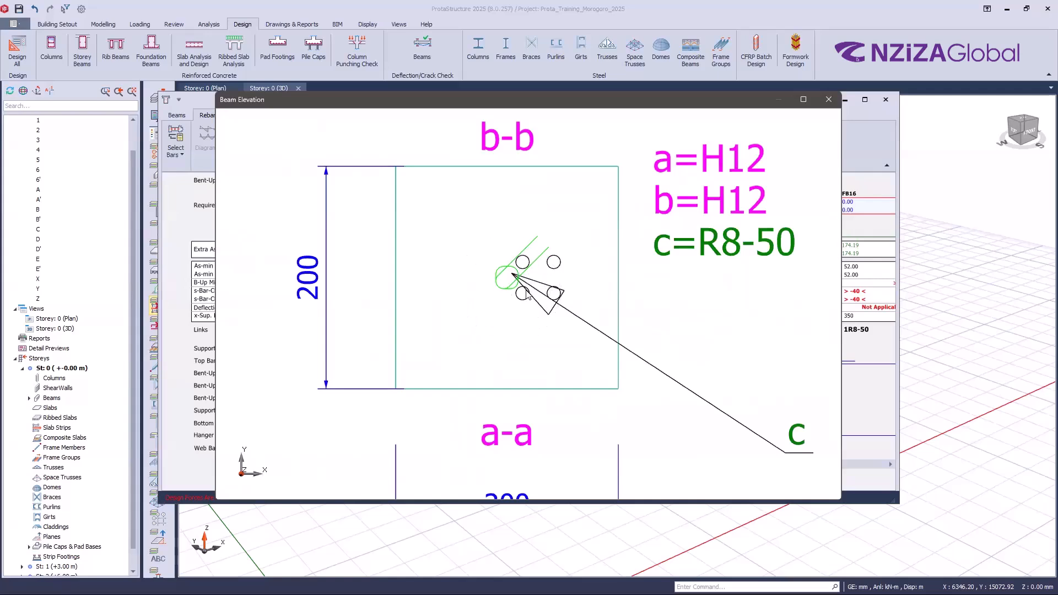
scroll(503, 285, down, 3)
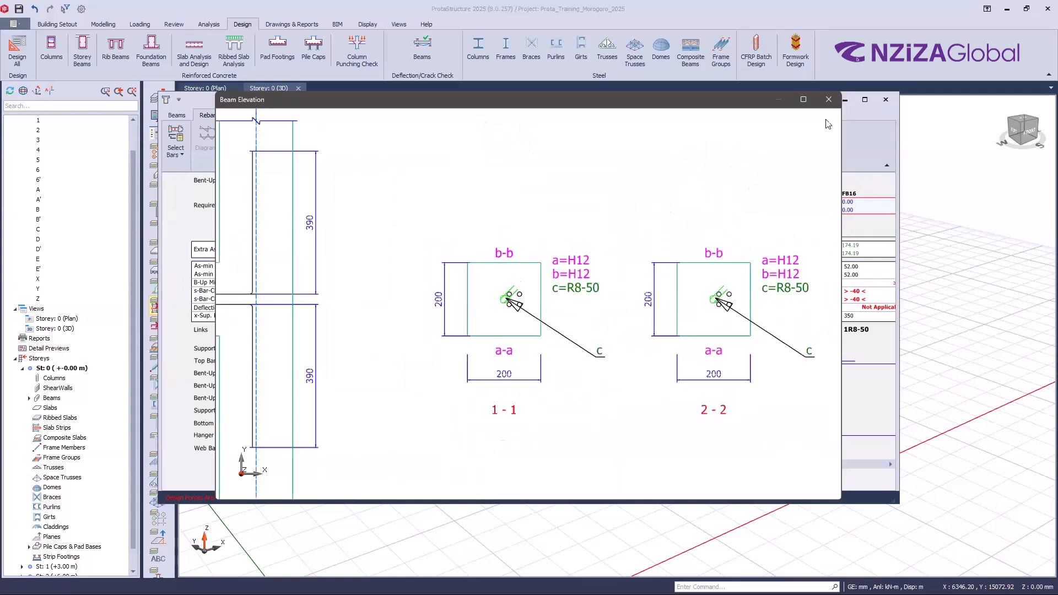
click(829, 99)
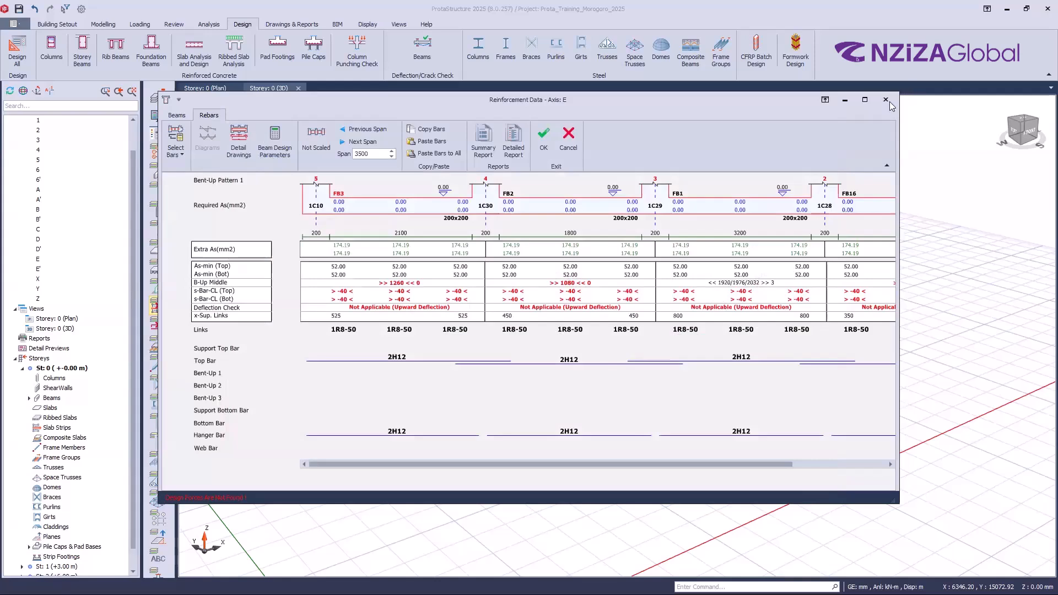
click(886, 100)
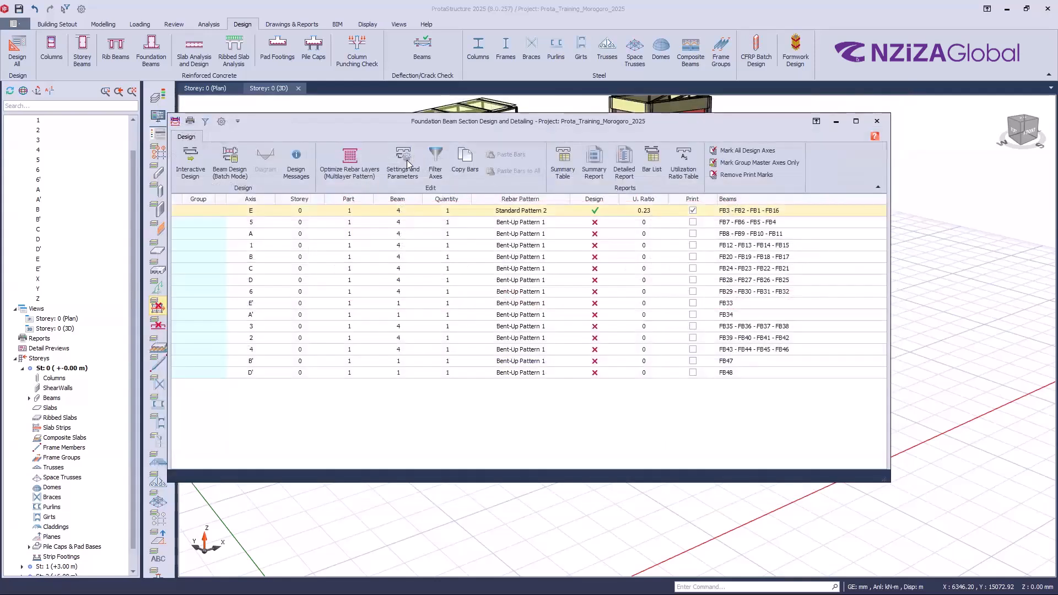
Set the floor beams' top edge, bottom edge and section side concrete covers to 25 mm in the beam parameters
click(403, 166)
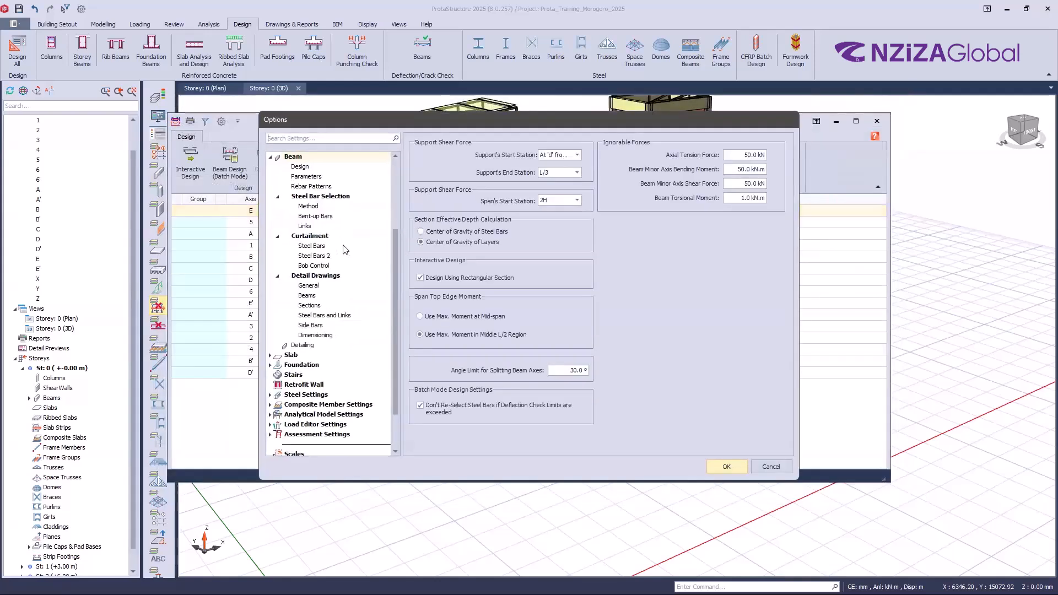
scroll(342, 253, up, 3)
scroll(316, 269, down, 4)
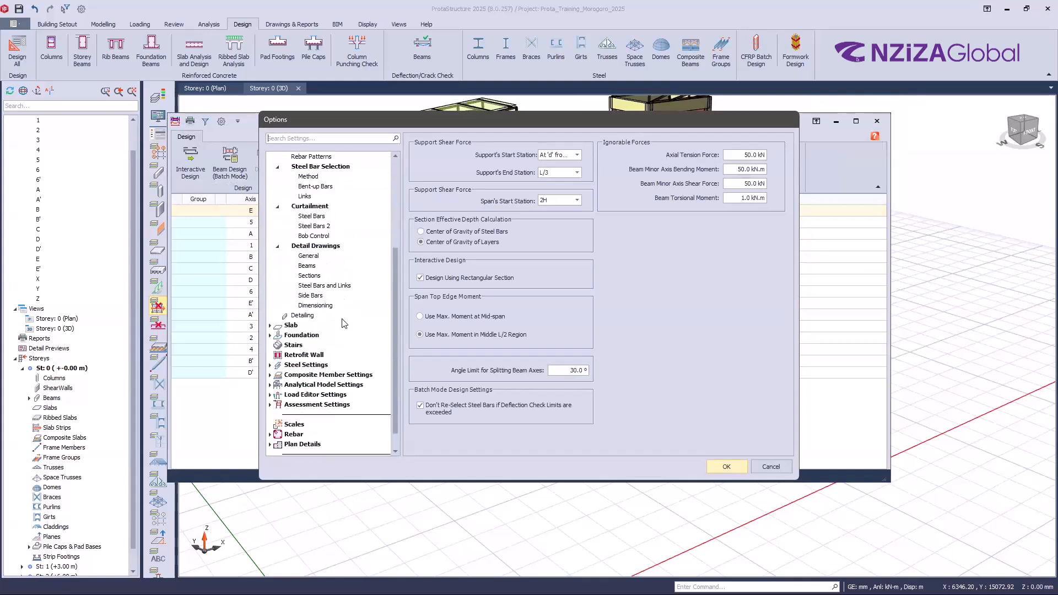
scroll(343, 322, up, 1)
scroll(338, 341, up, 2)
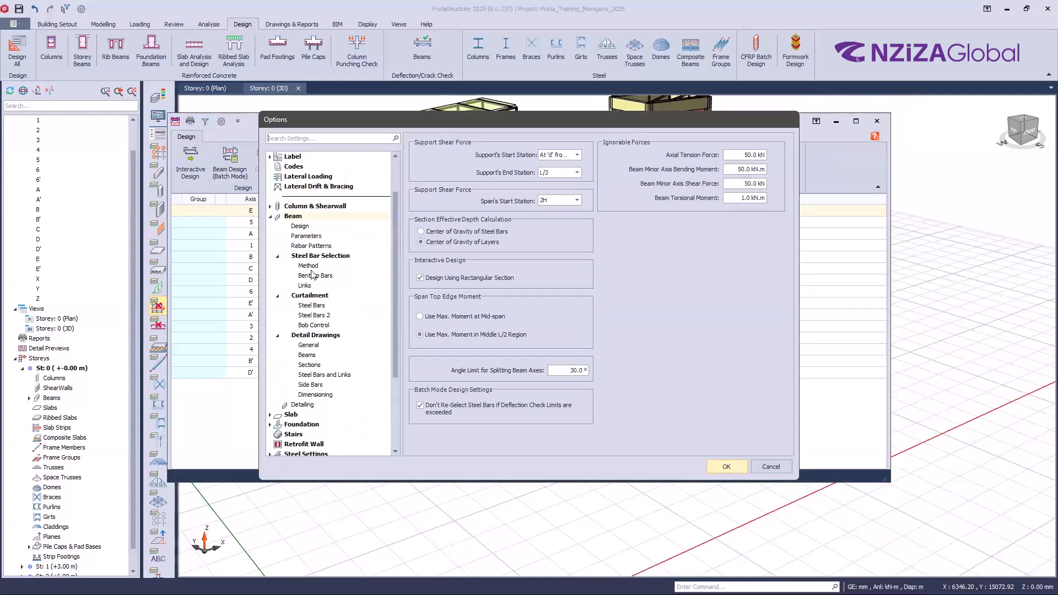
click(317, 237)
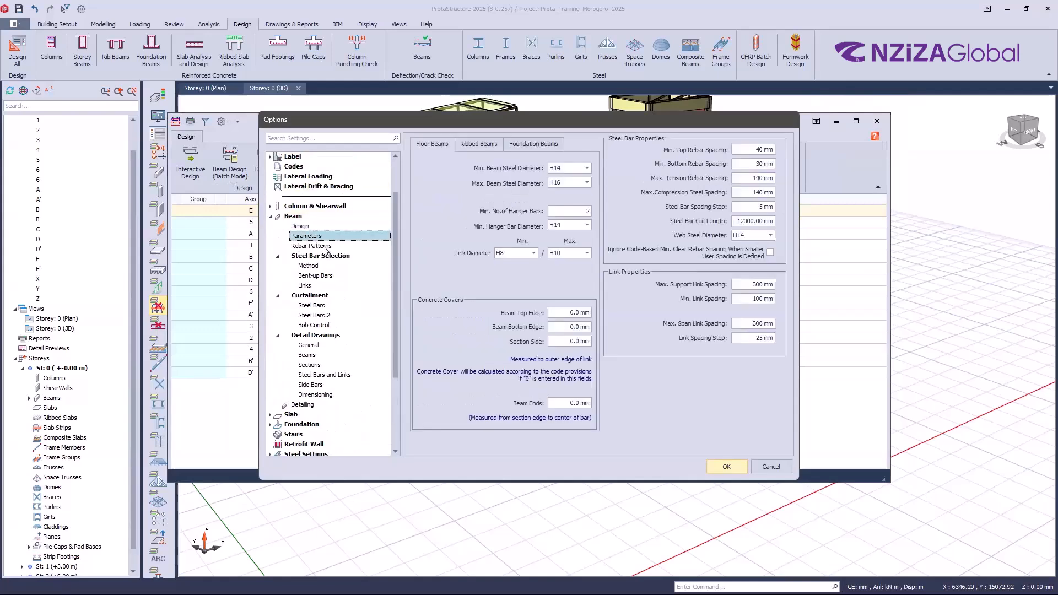
click(323, 246)
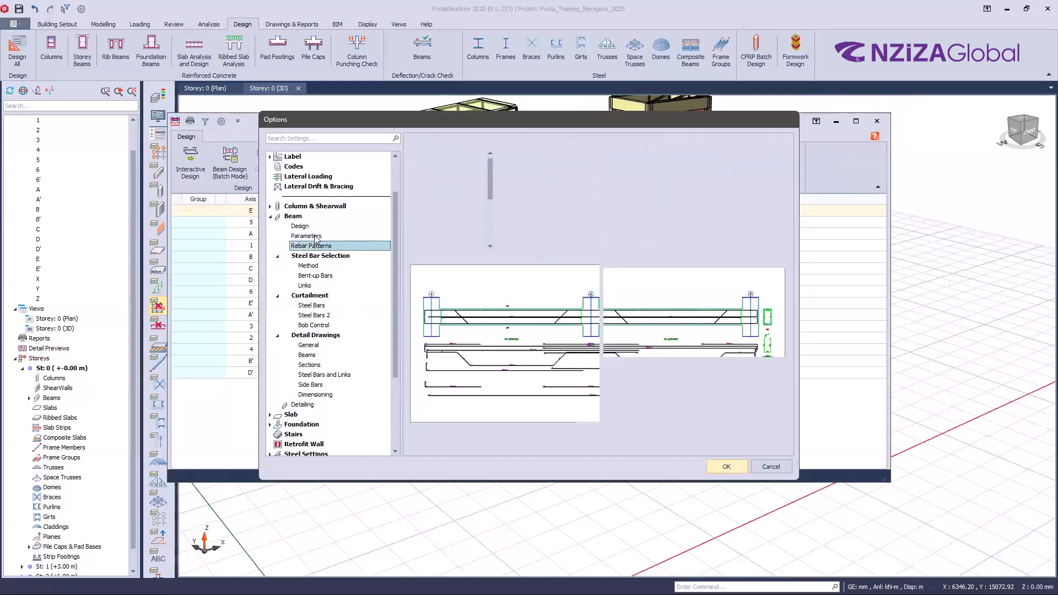
click(317, 237)
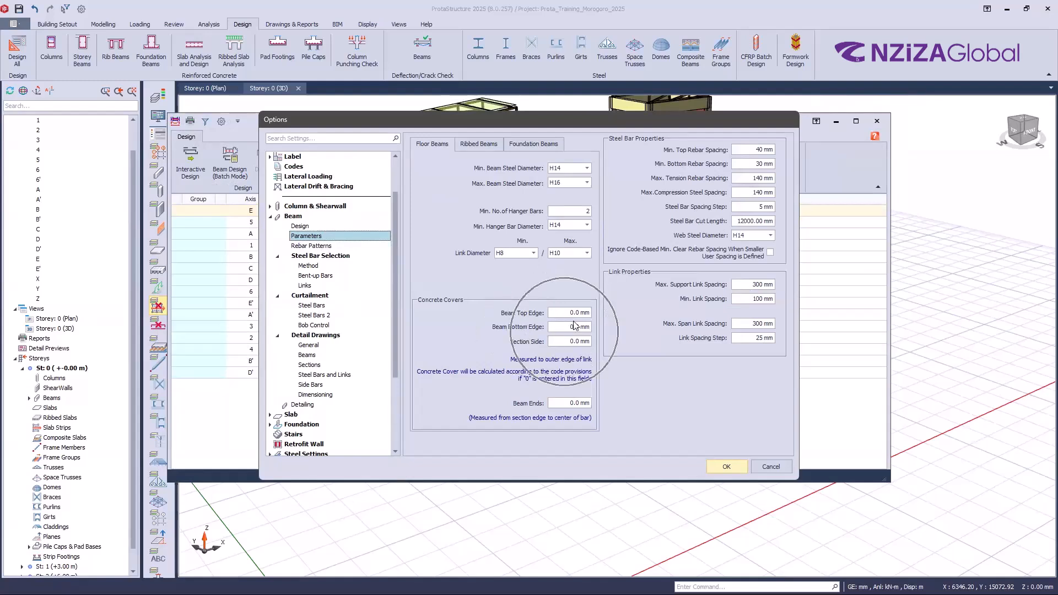
click(562, 313)
text(25)
key(Tab)
text(25)
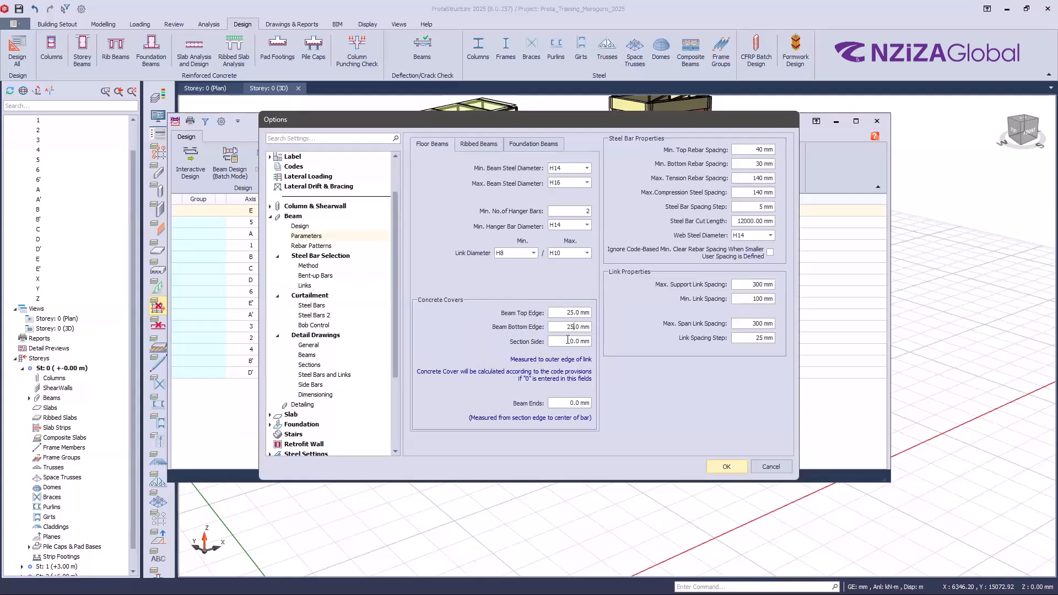
key(Tab)
text(25)
click(570, 325)
key(ctrl)
click(724, 469)
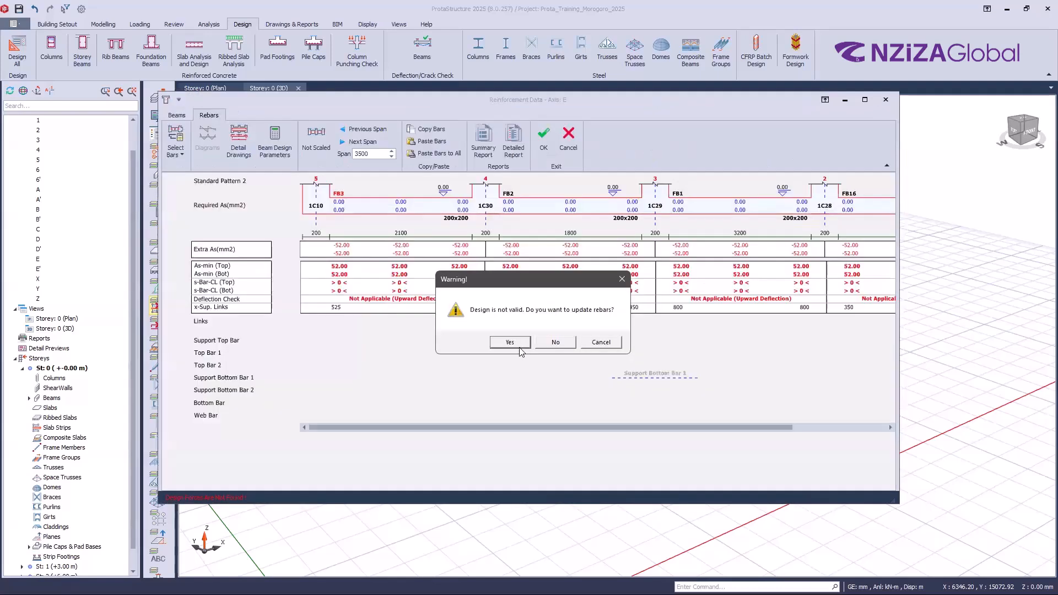
Update the rebars of axis E, reselect them with Bent-Up Pattern 1 and accept the design
click(520, 348)
click(180, 154)
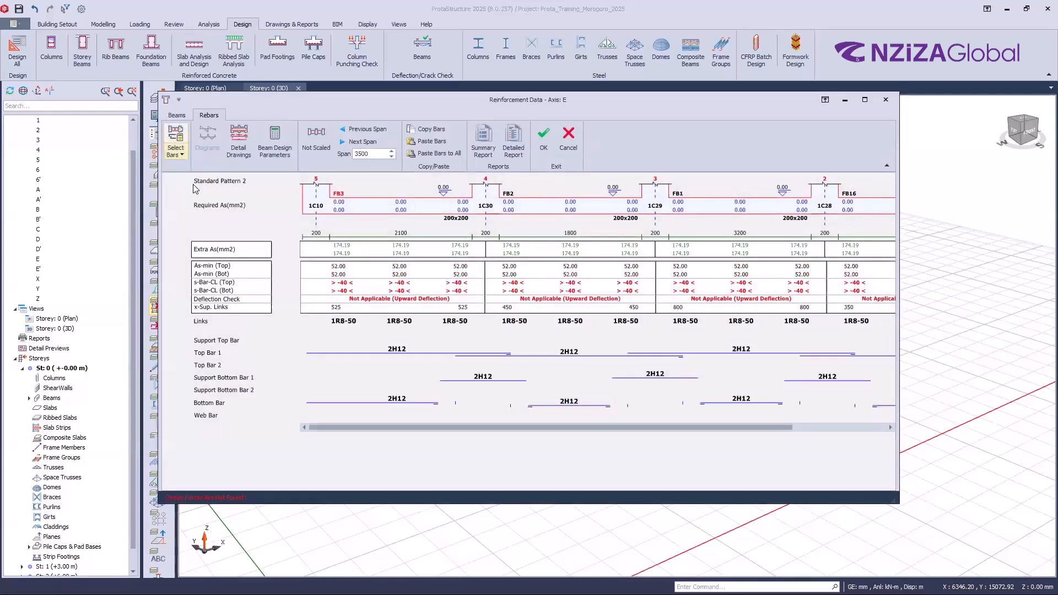
click(224, 167)
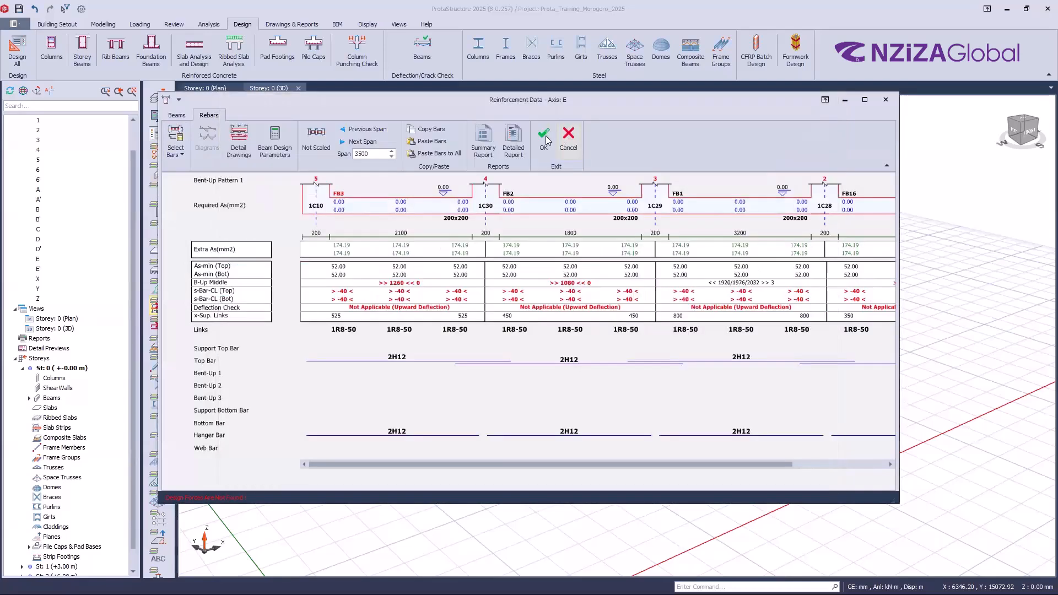
click(543, 141)
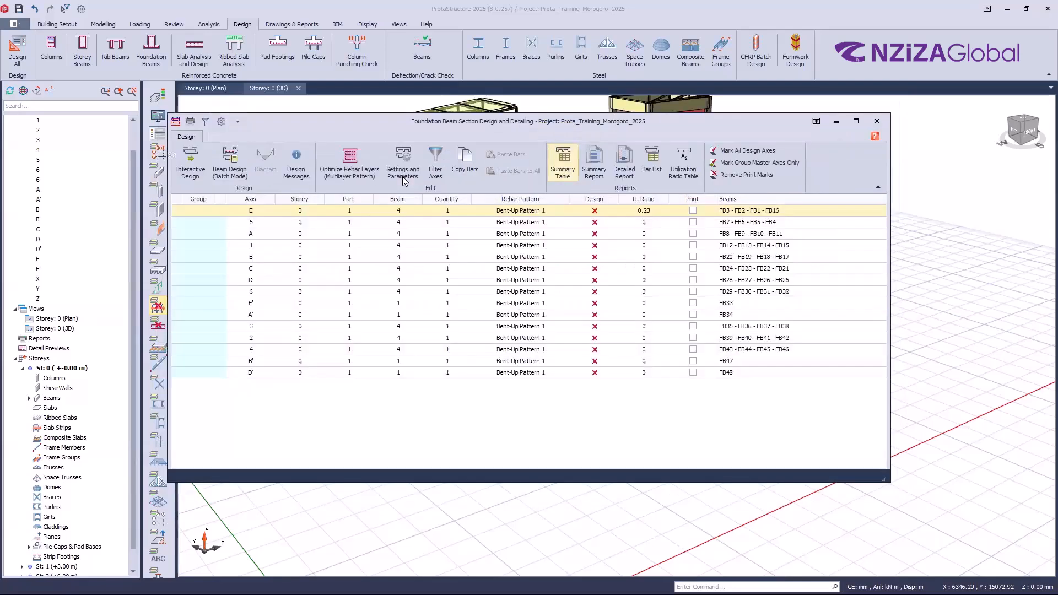
Set the foundation beams' top edge, bottom edge and section side concrete covers to 25 mm in the beam parameters
click(397, 205)
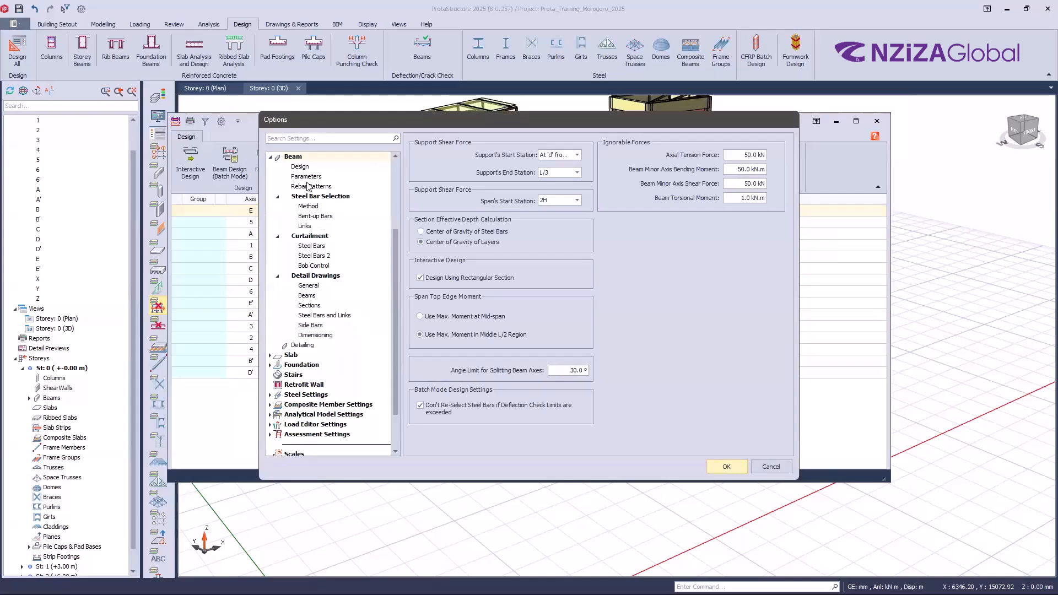
click(308, 177)
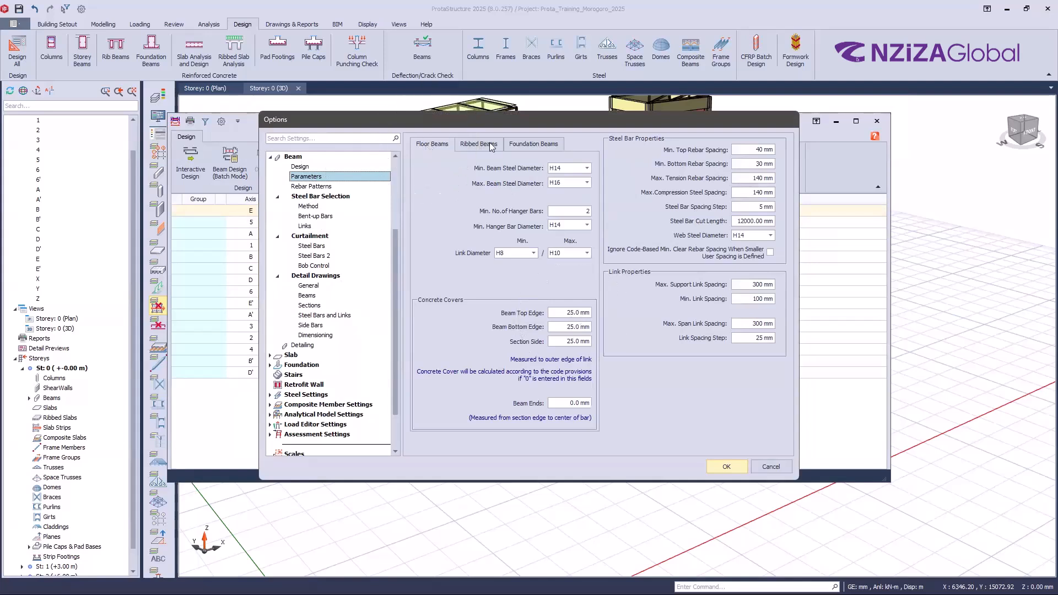
click(539, 144)
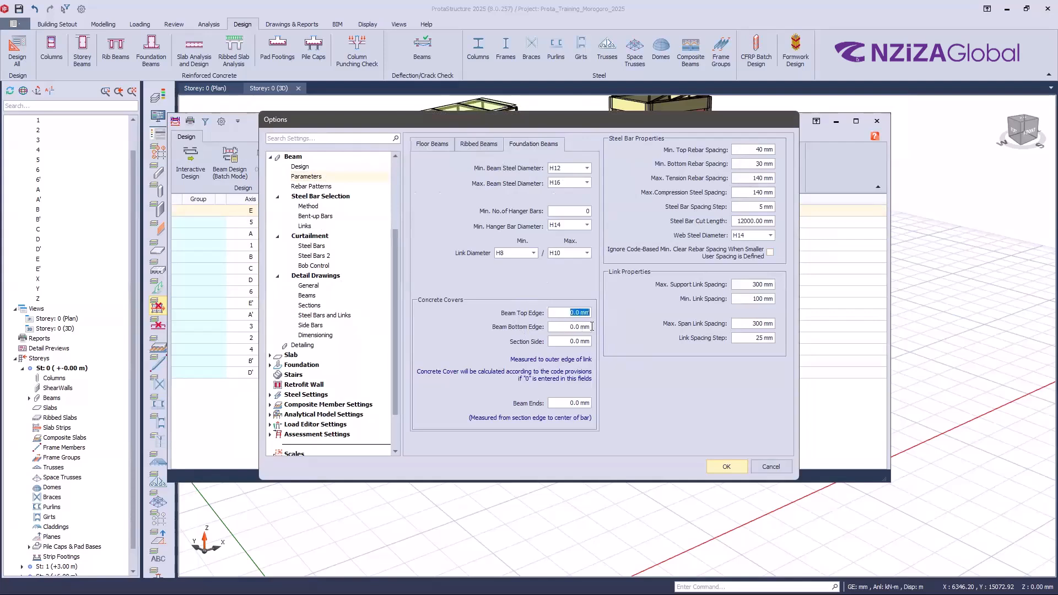
text(25)
key(Tab)
text(25)
text(25)
click(728, 467)
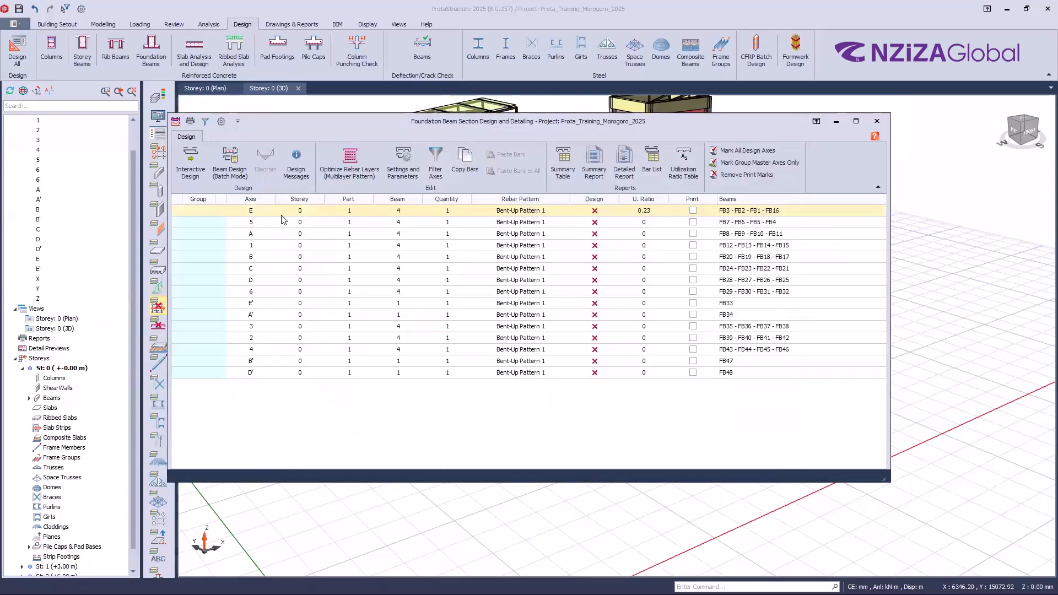
Update the rebars of axis E and inspect bar placement in section 1-1 of its detail drawing
double_click(282, 215)
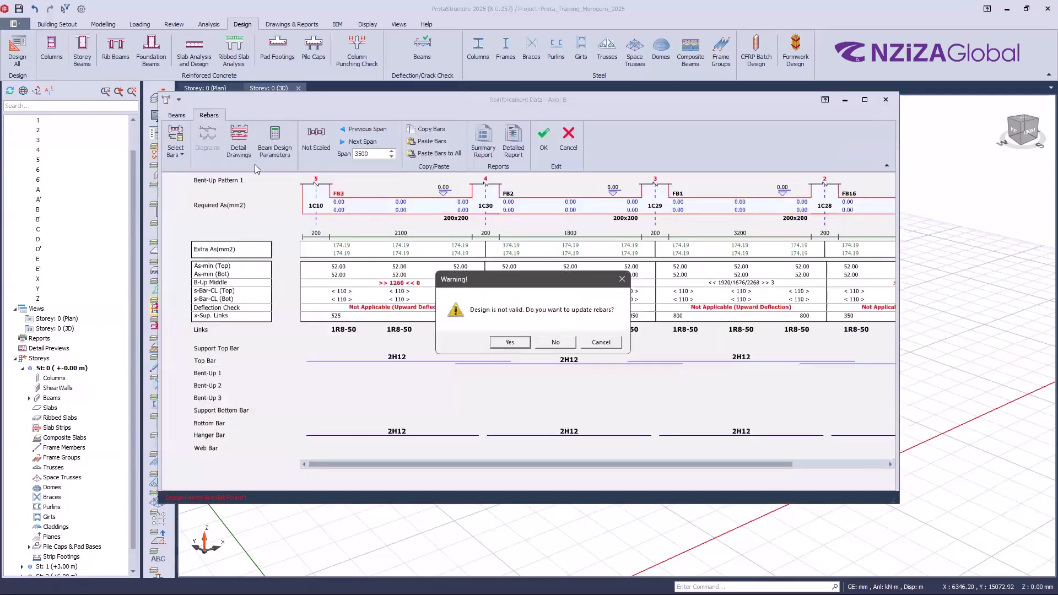
key(Return)
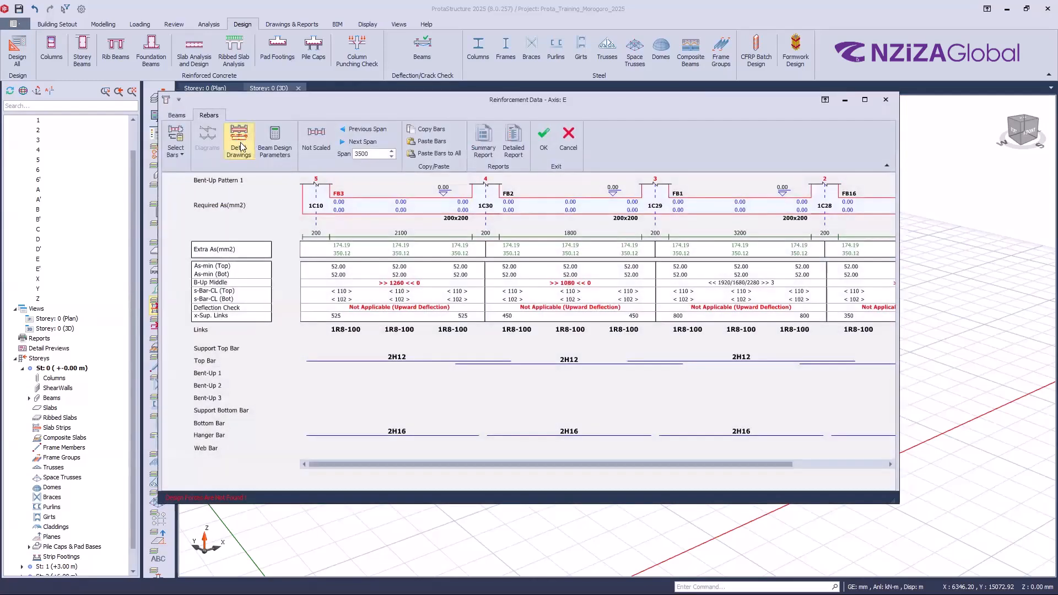
click(242, 142)
scroll(789, 300, up, 5)
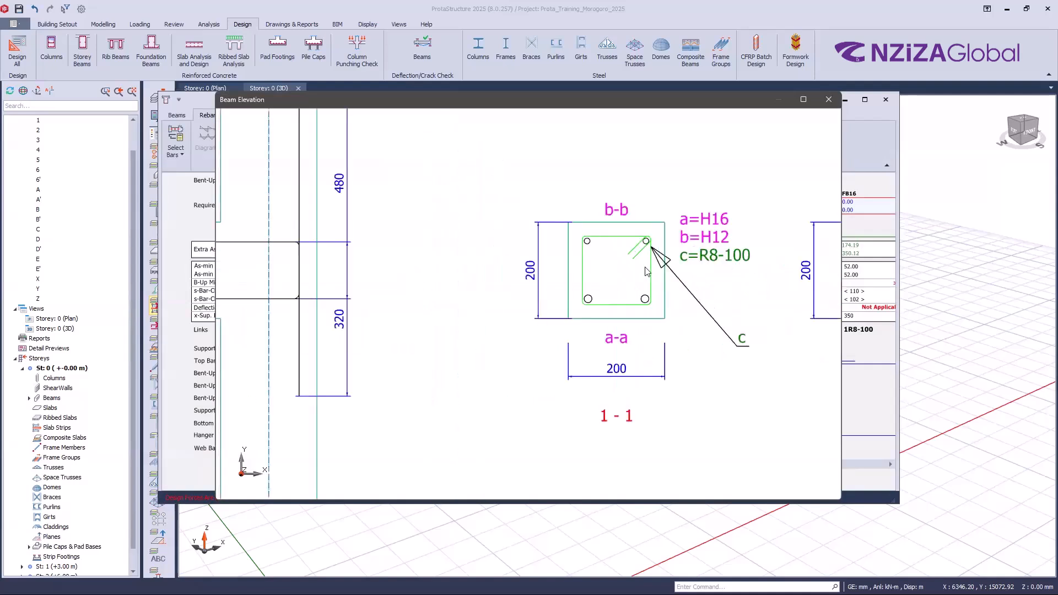
click(631, 286)
click(829, 99)
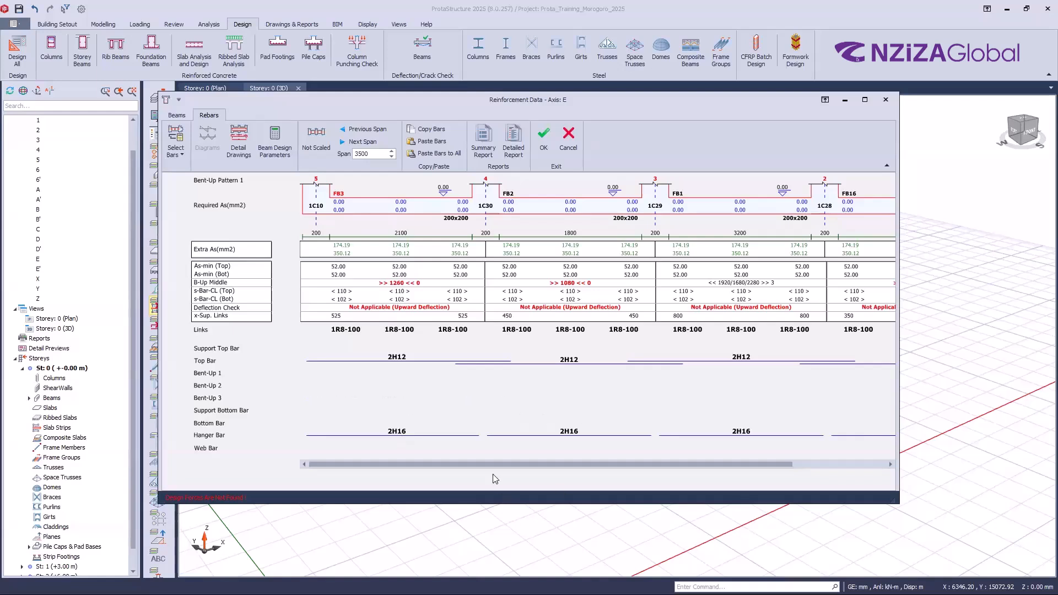
Set the hanger bar of span FB3 to 3H16 and copy its bars to all spans of axis E
drag(489, 466, 449, 464)
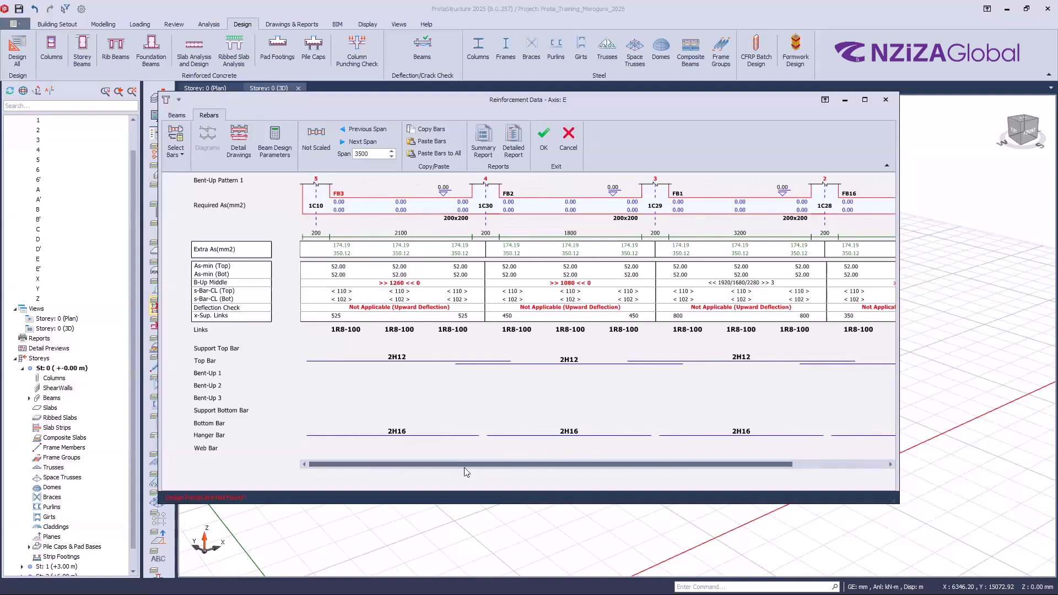
click(408, 436)
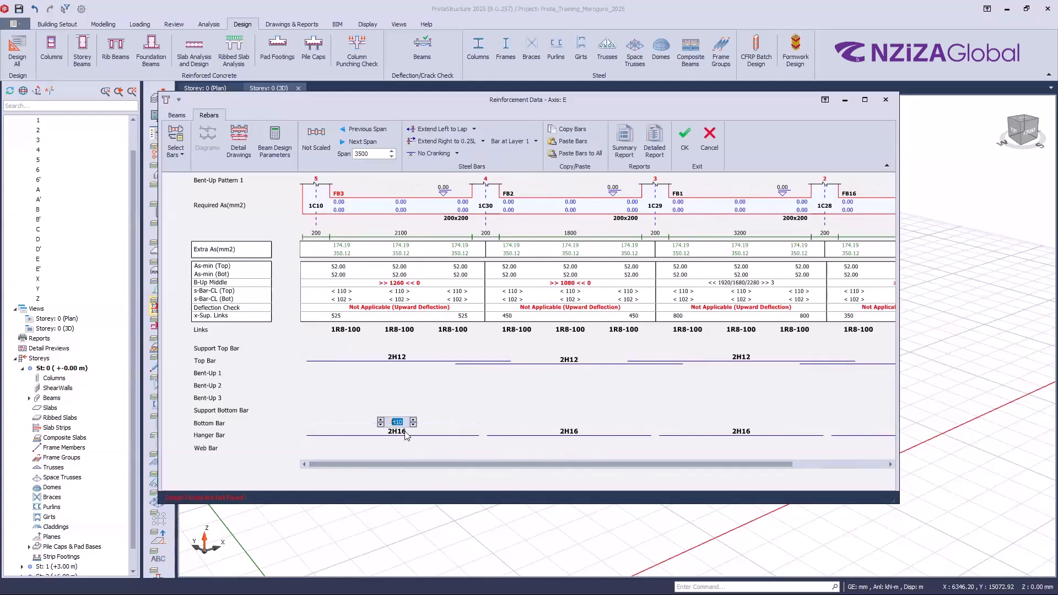
click(410, 441)
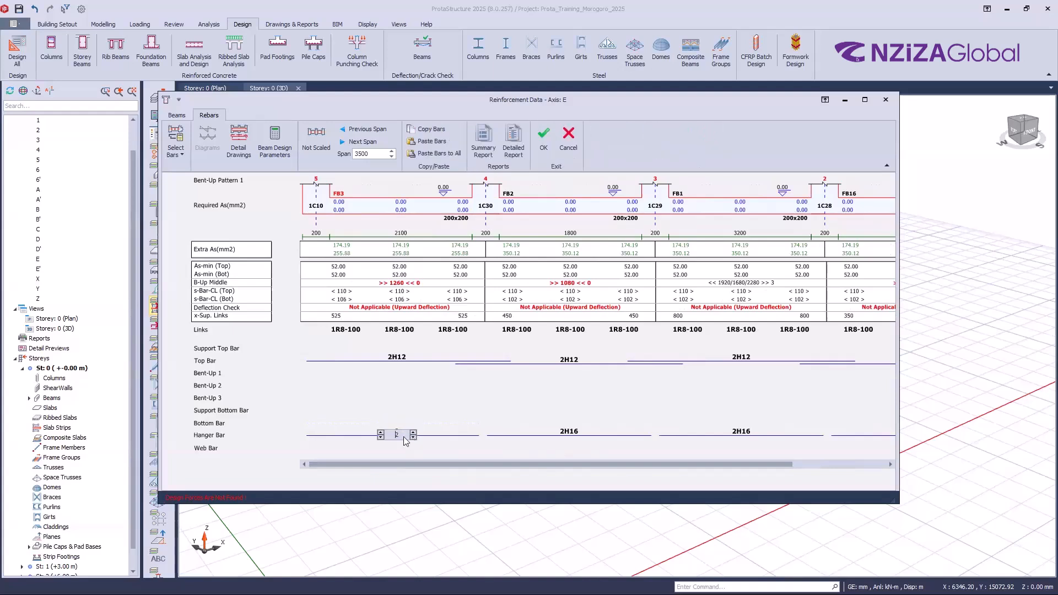
click(405, 435)
click(413, 437)
click(413, 433)
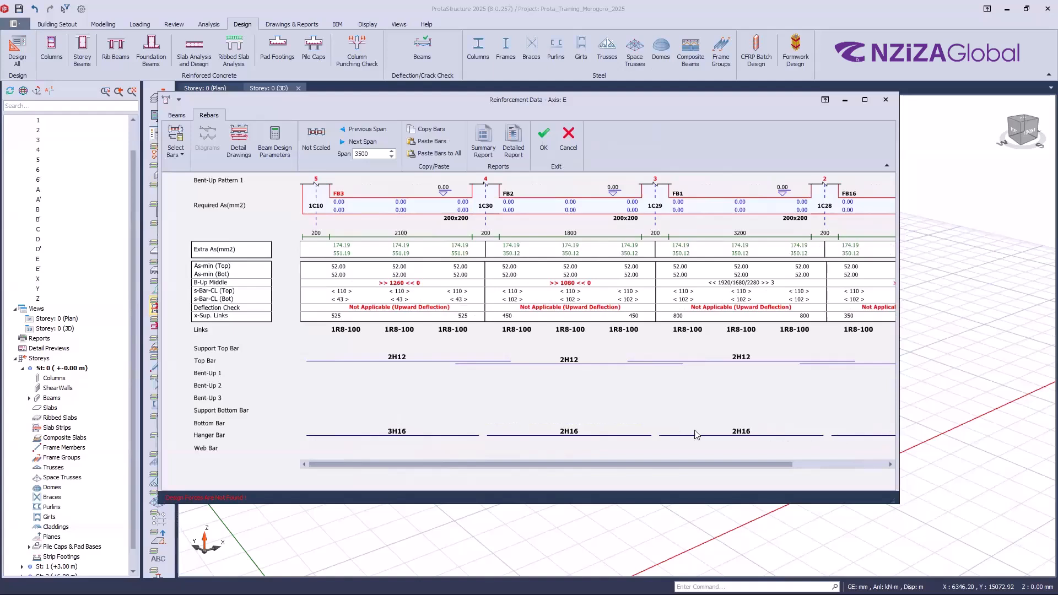
click(392, 433)
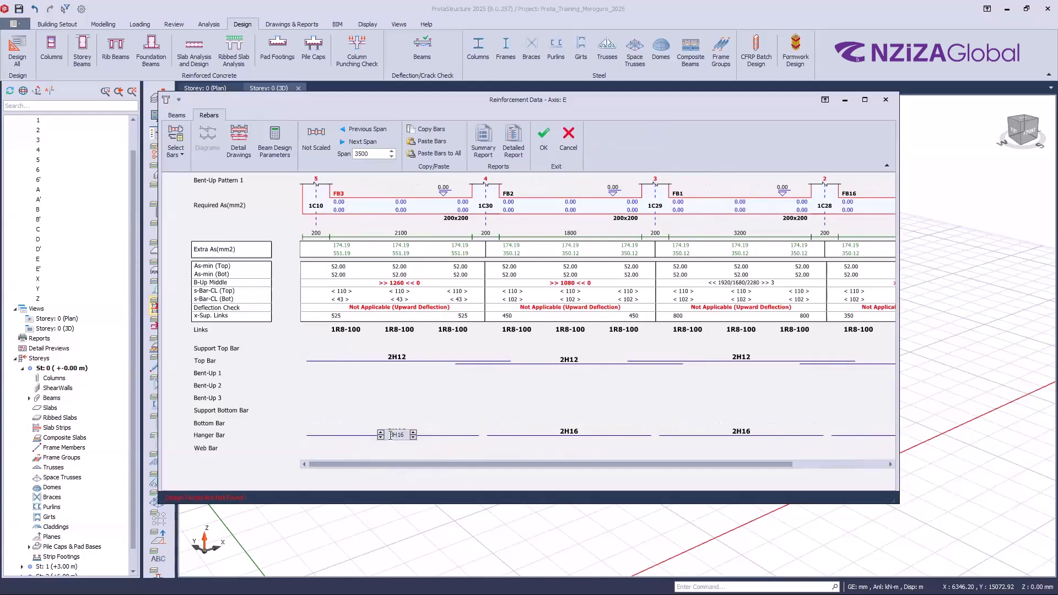
click(428, 131)
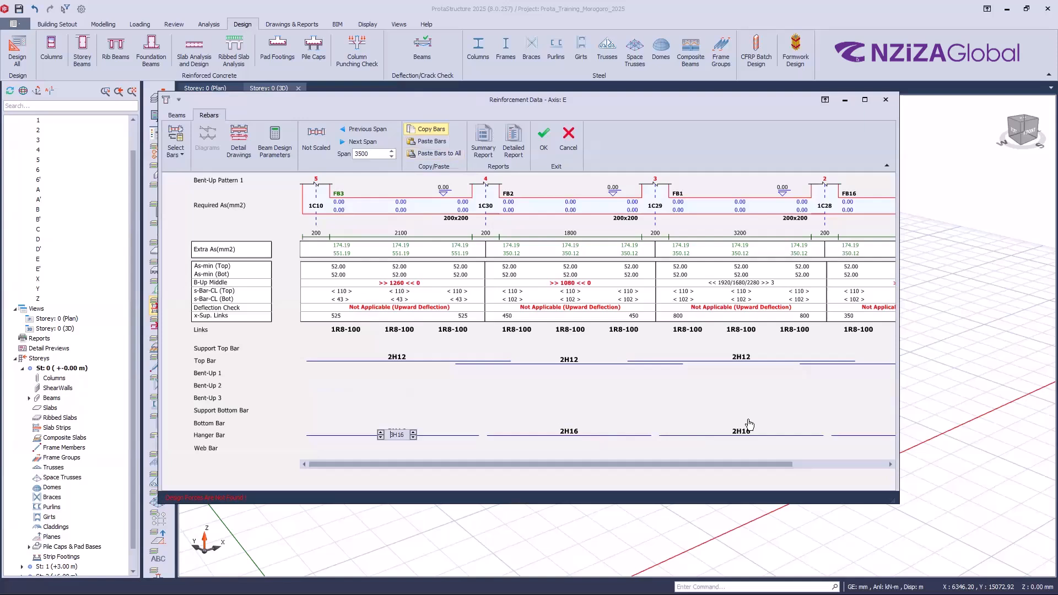
click(440, 154)
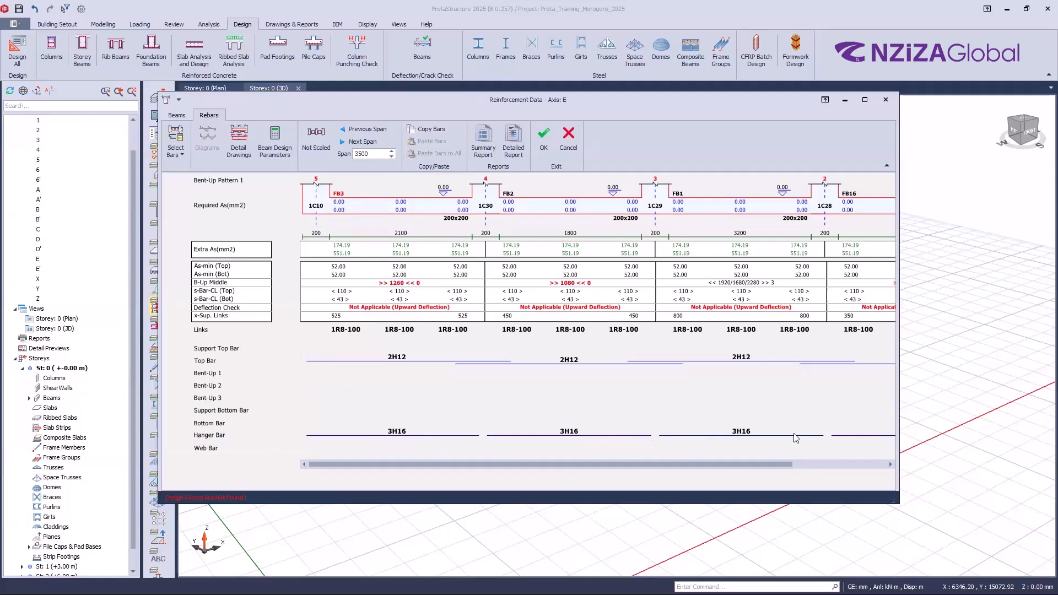
Set the hanger bar of span FB3 to 2H16, apply it to all spans of axis E and accept the design
mouse_move(368, 465)
mouse_down()
mouse_move(455, 455)
mouse_move(392, 430)
mouse_up()
click(395, 435)
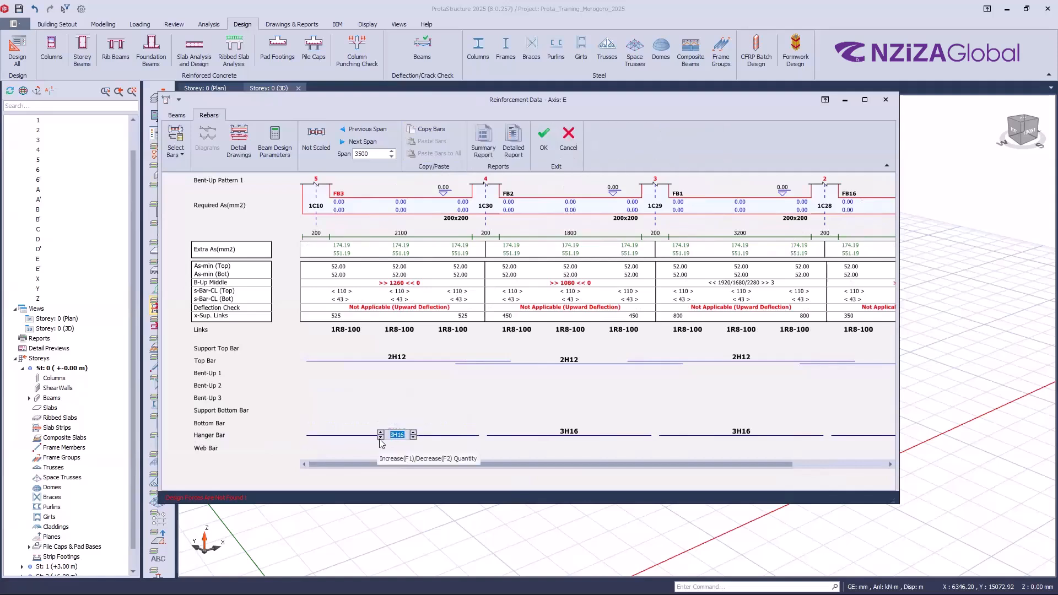
click(380, 438)
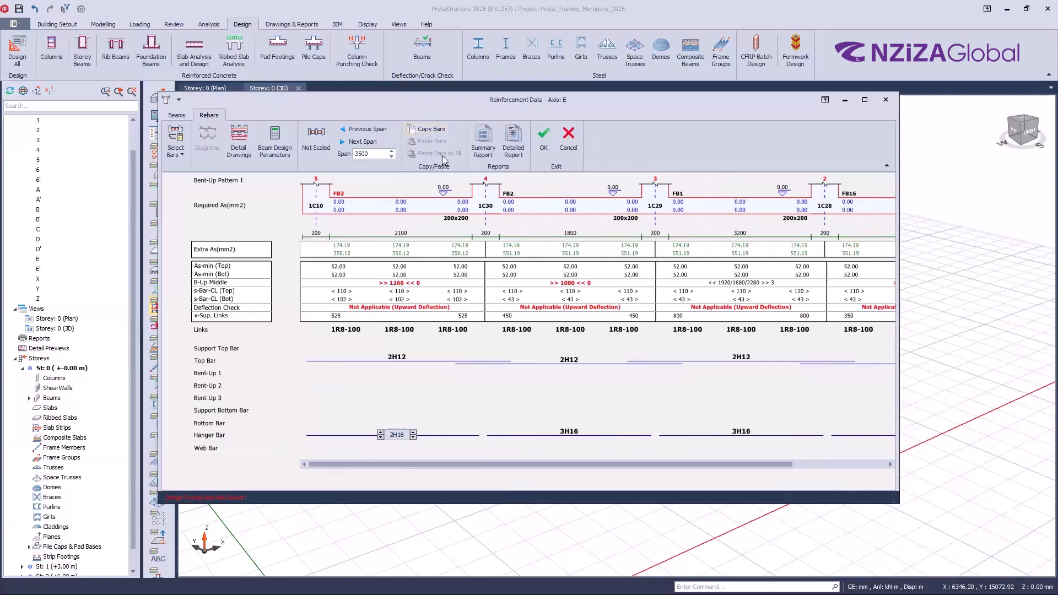
click(441, 154)
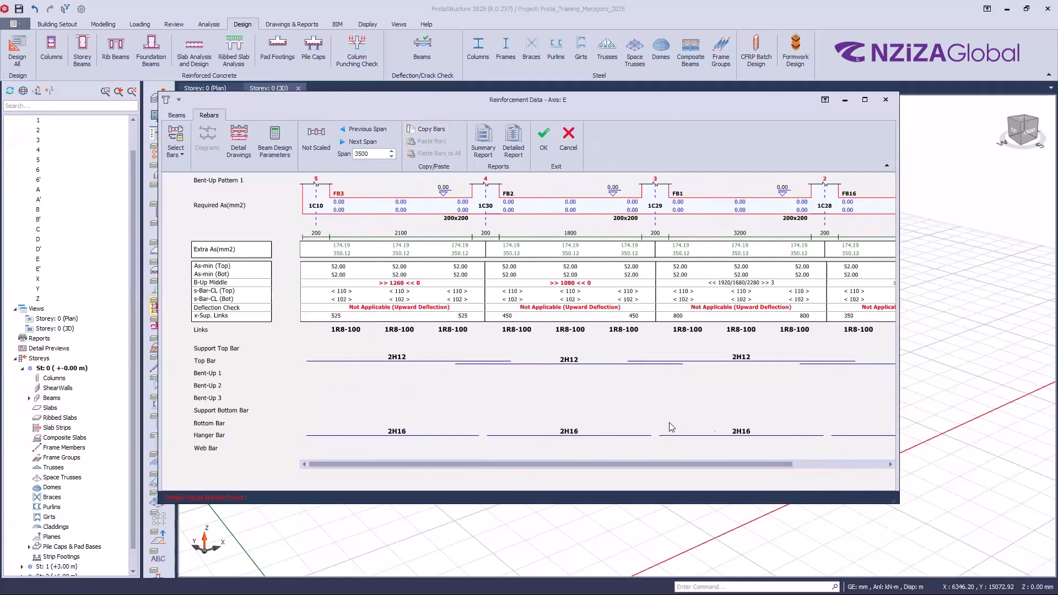
click(546, 141)
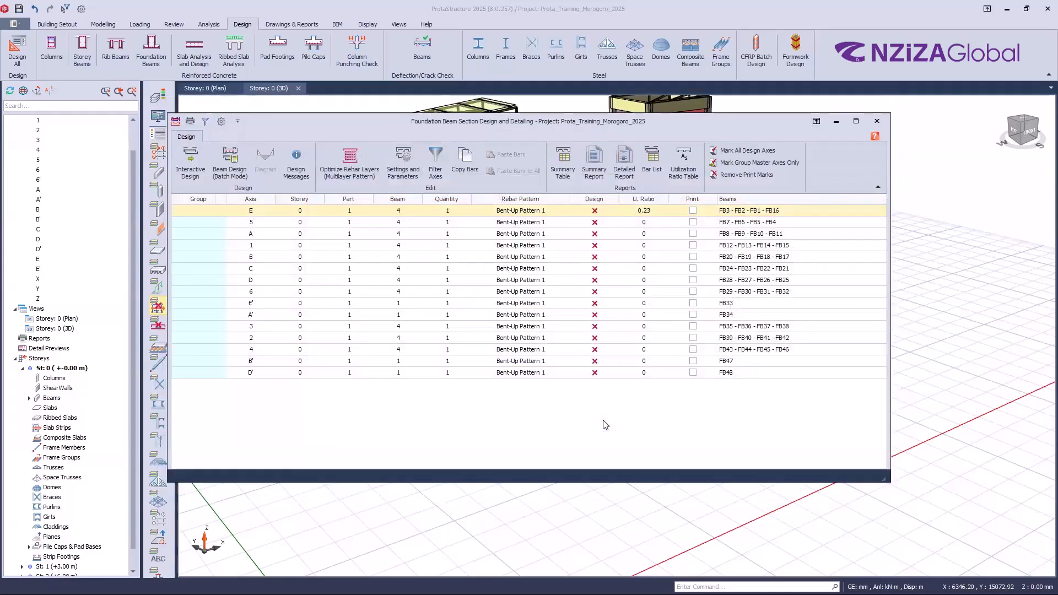
Batch design the foundation beams with all bars reselected and the default rebar pattern reassigned to all axes, and close the beam design
click(229, 171)
click(420, 309)
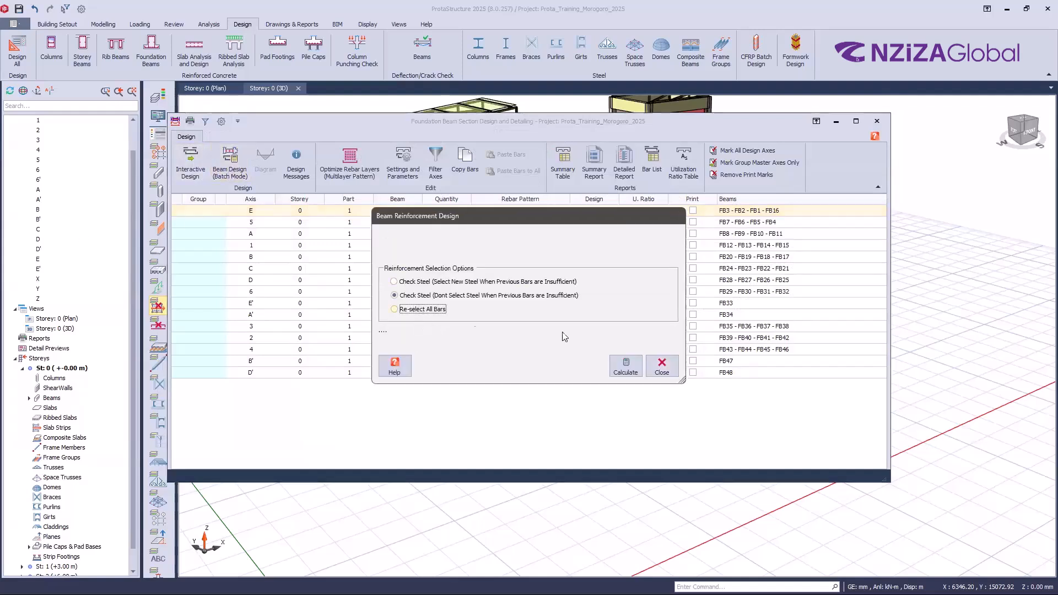
click(622, 375)
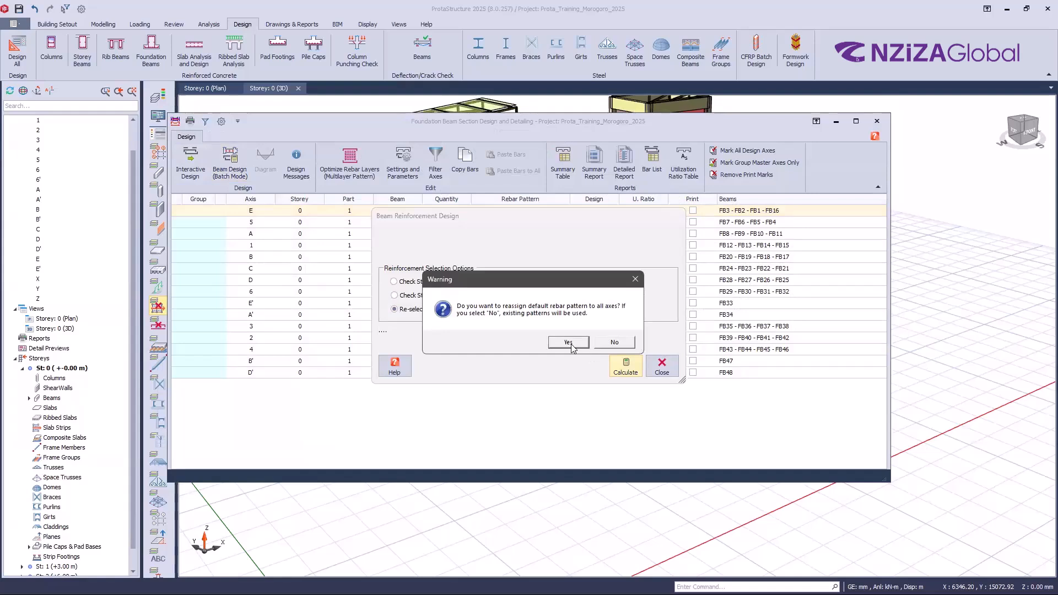
click(574, 346)
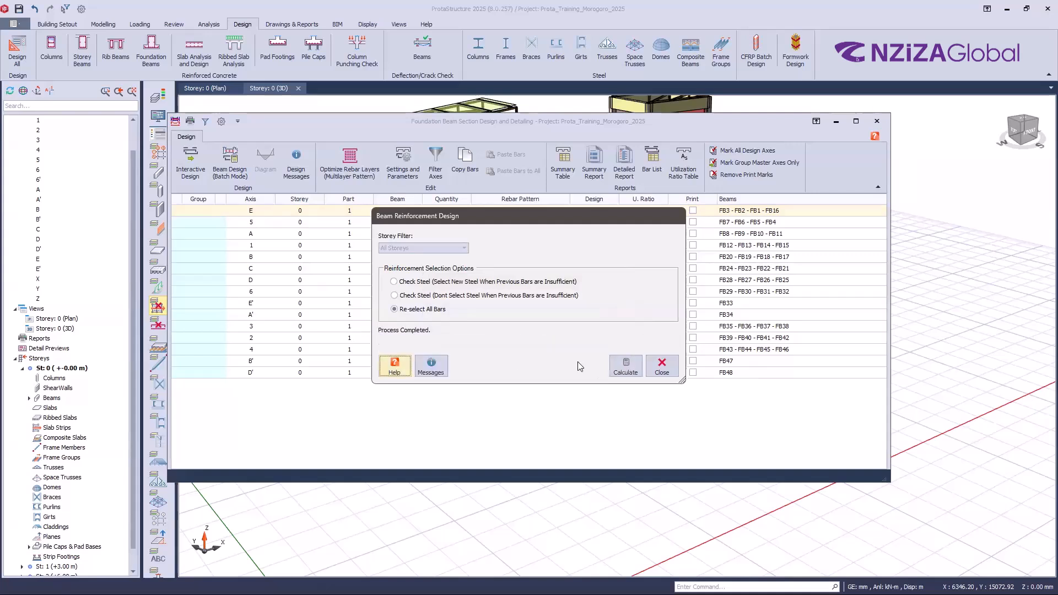
click(661, 368)
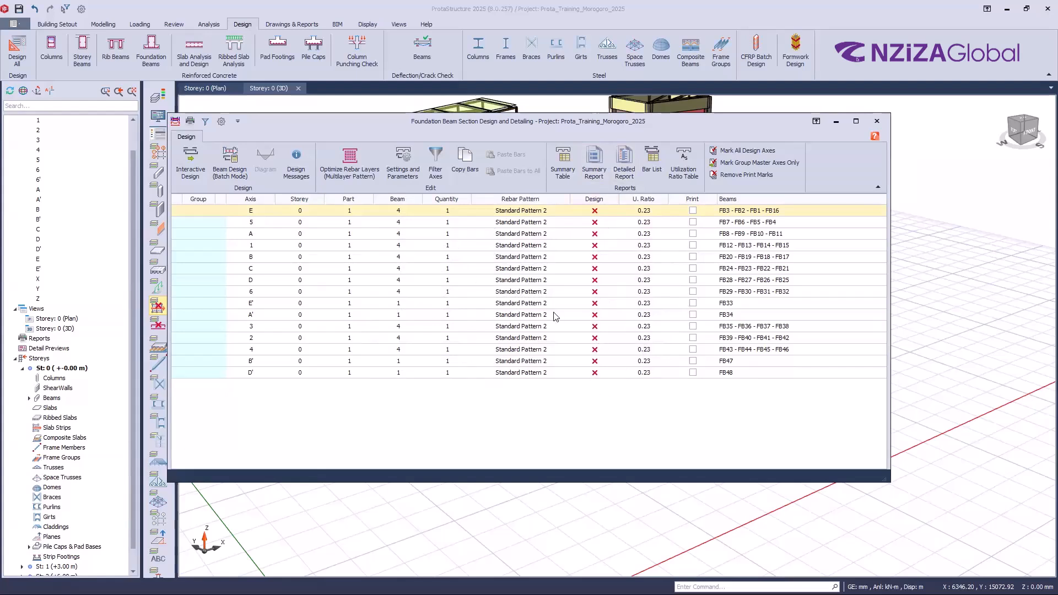
click(882, 121)
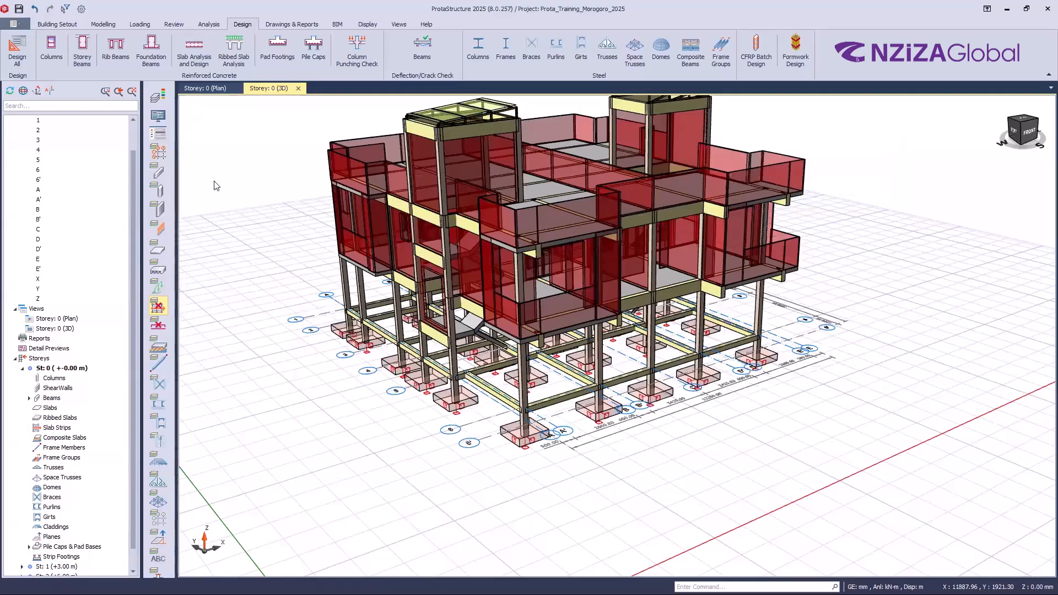
scroll(936, 387, down, 3)
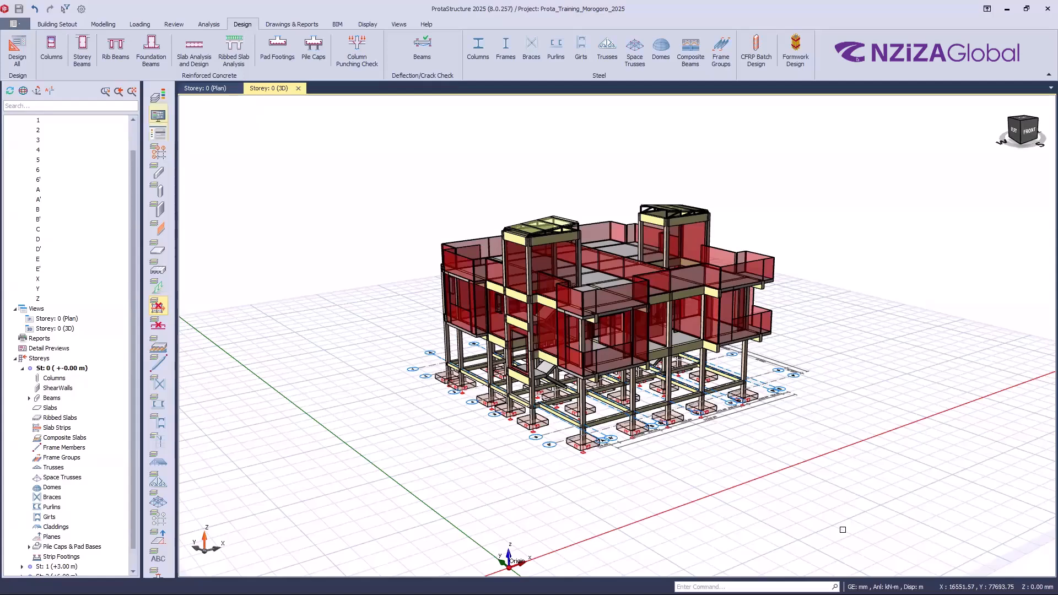
click(285, 25)
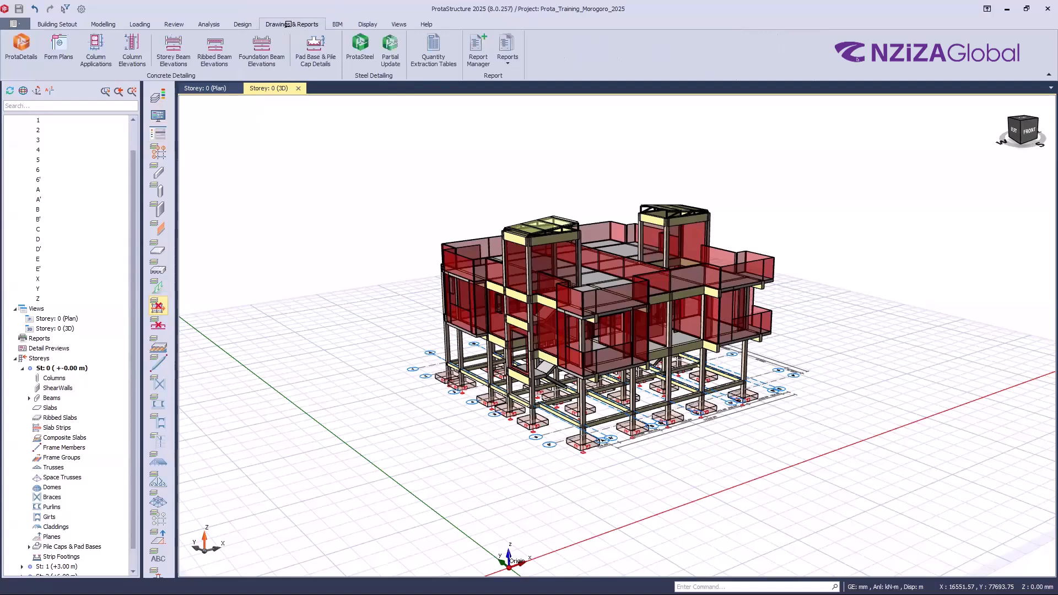
click(288, 24)
click(252, 24)
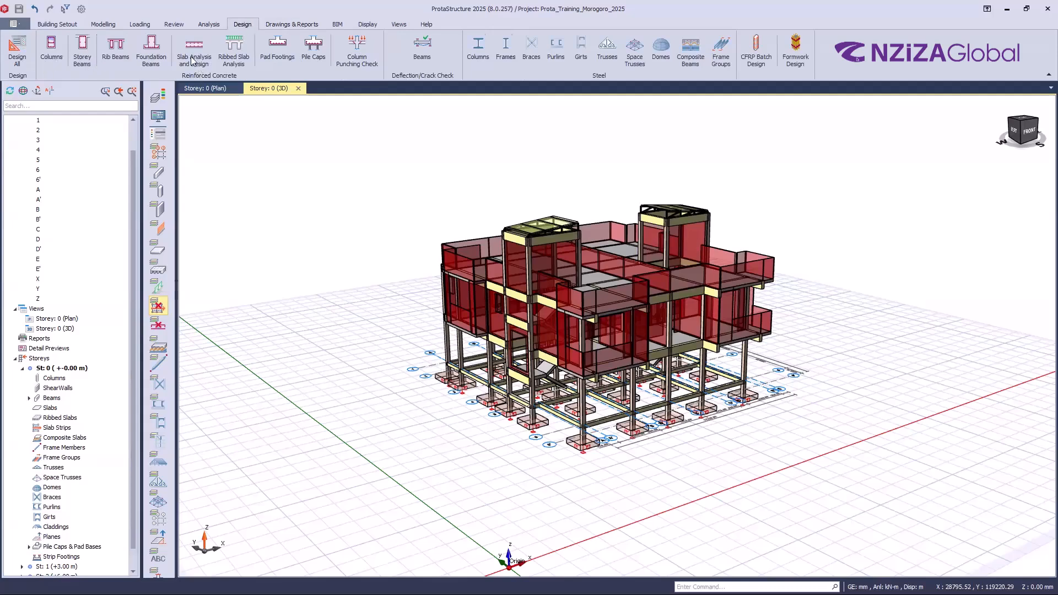
Generate the detailed design report for the pad footings and look through its soil stress check
click(278, 55)
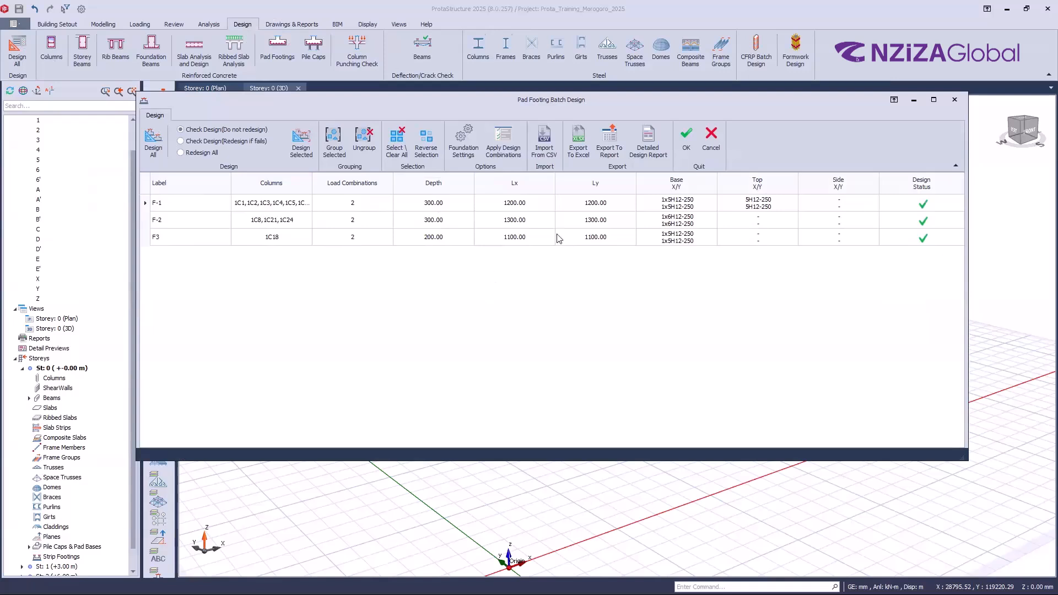
click(653, 146)
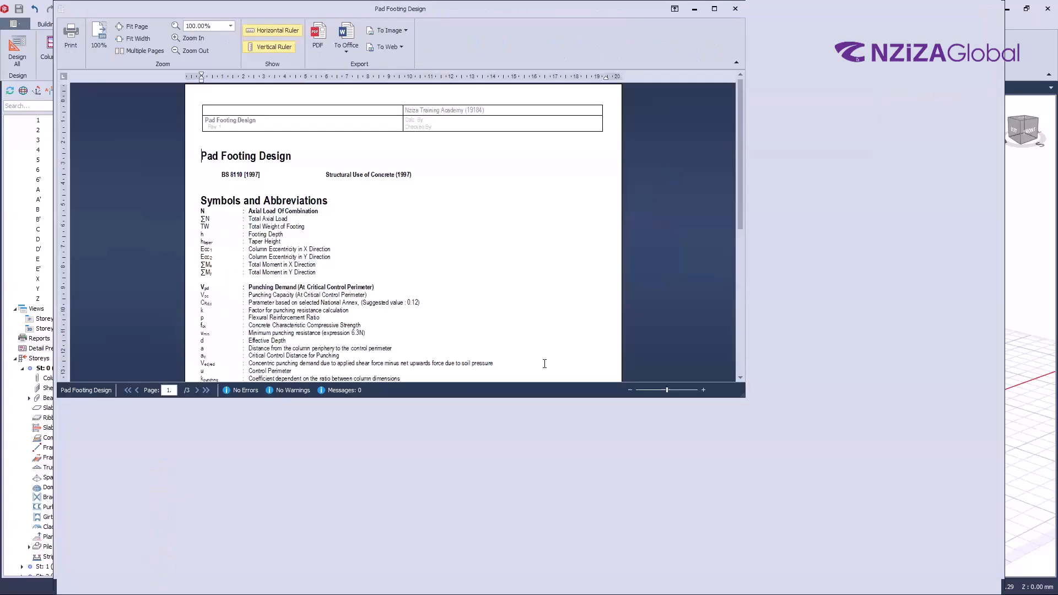
scroll(396, 436, down, 10)
scroll(472, 380, down, 18)
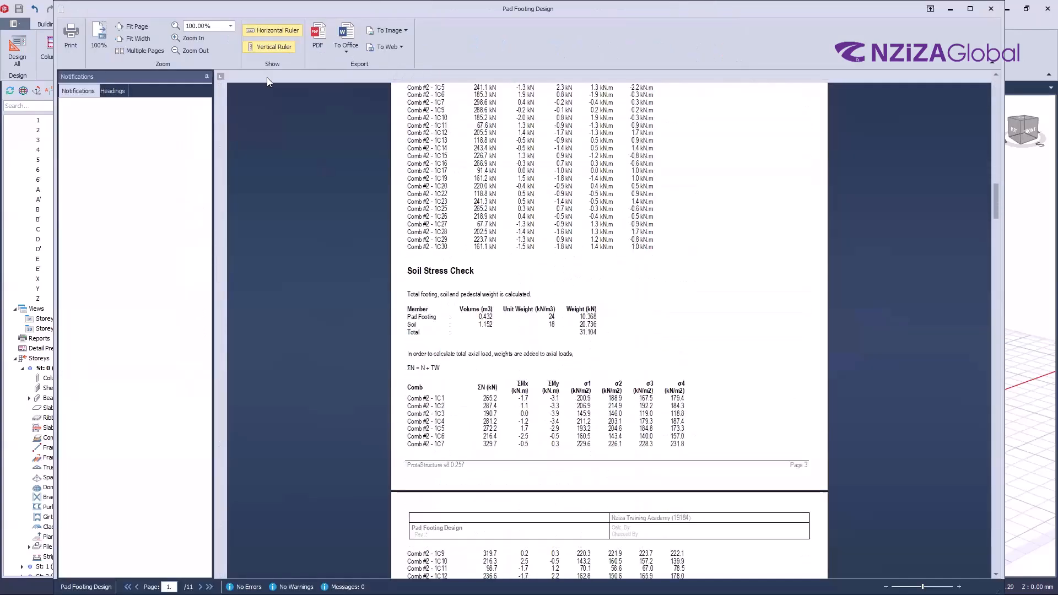
Export the pad footing design report to PDF, view it and leave the pad footing batch design
click(311, 43)
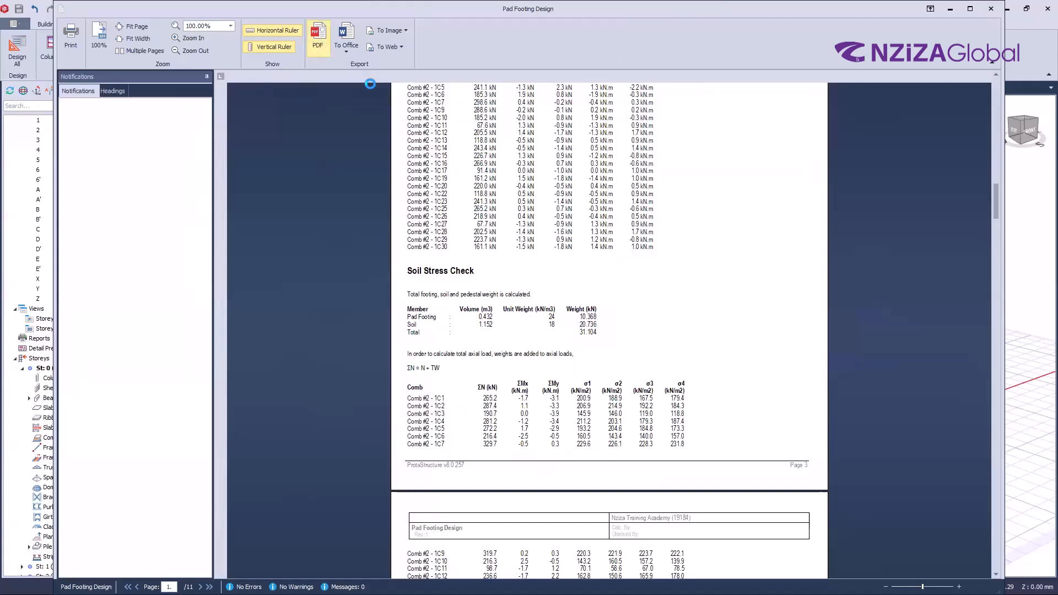
click(488, 279)
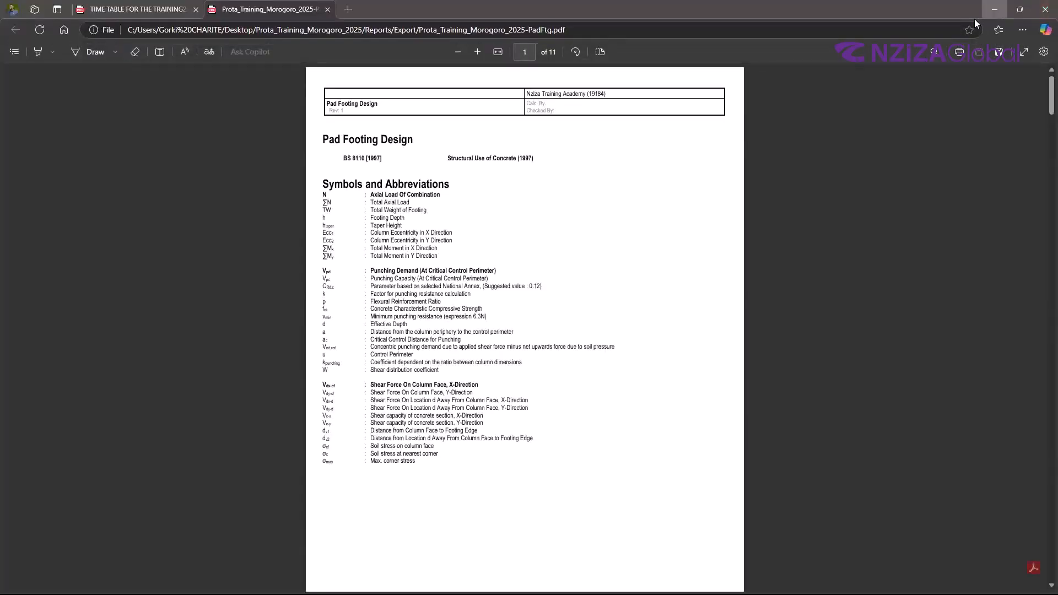
click(990, 10)
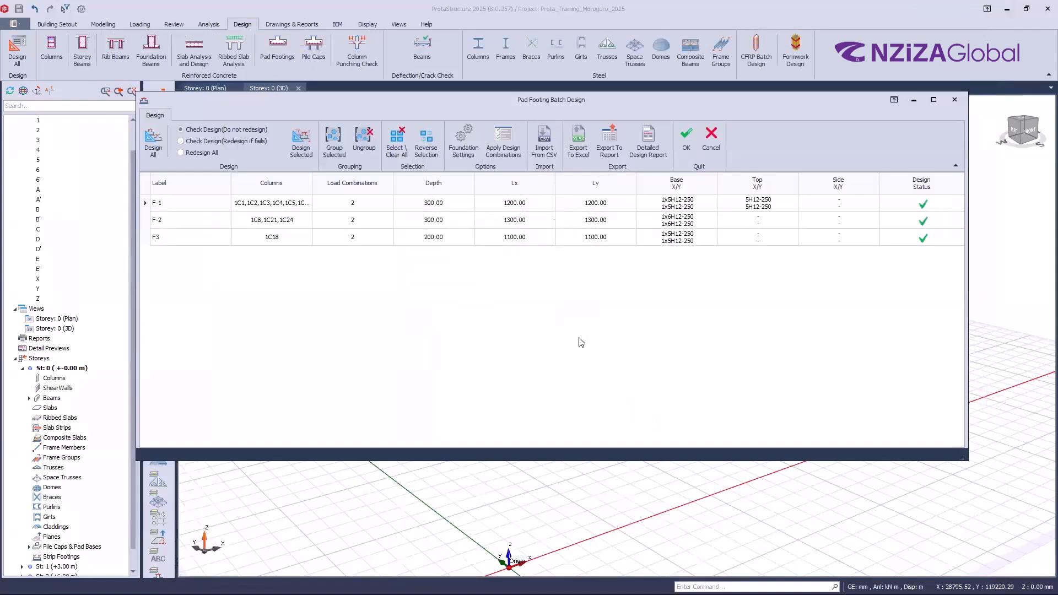
click(706, 139)
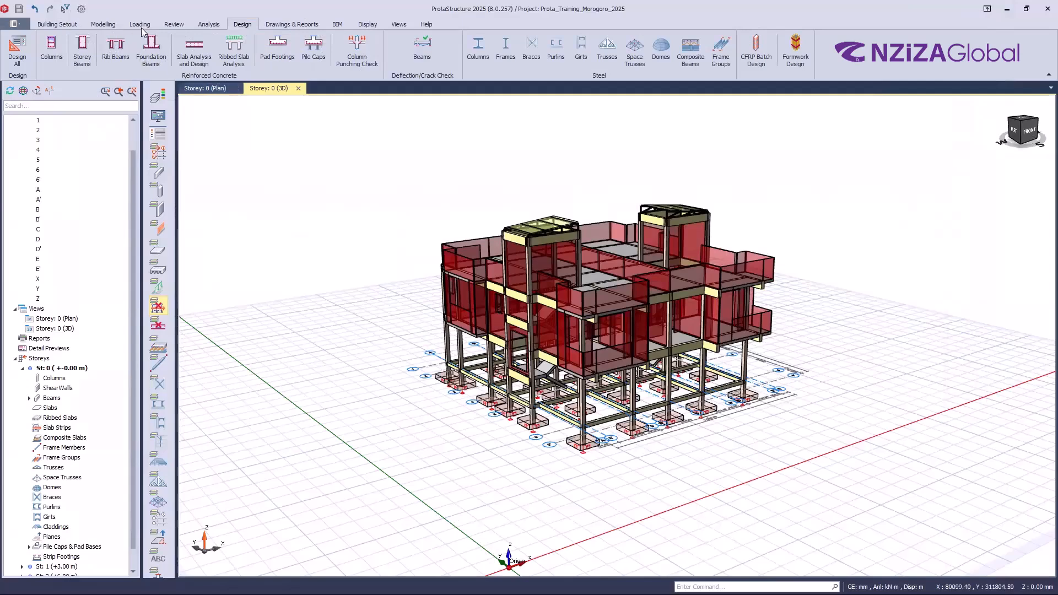
Review the post-analysis report, design and model export options of the building analysis
click(209, 24)
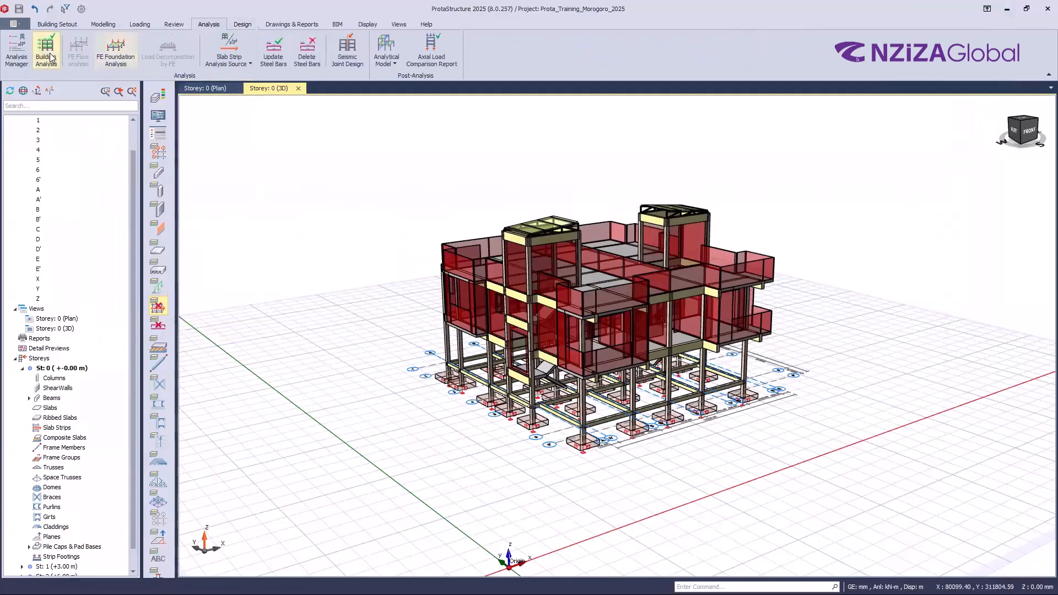
click(47, 47)
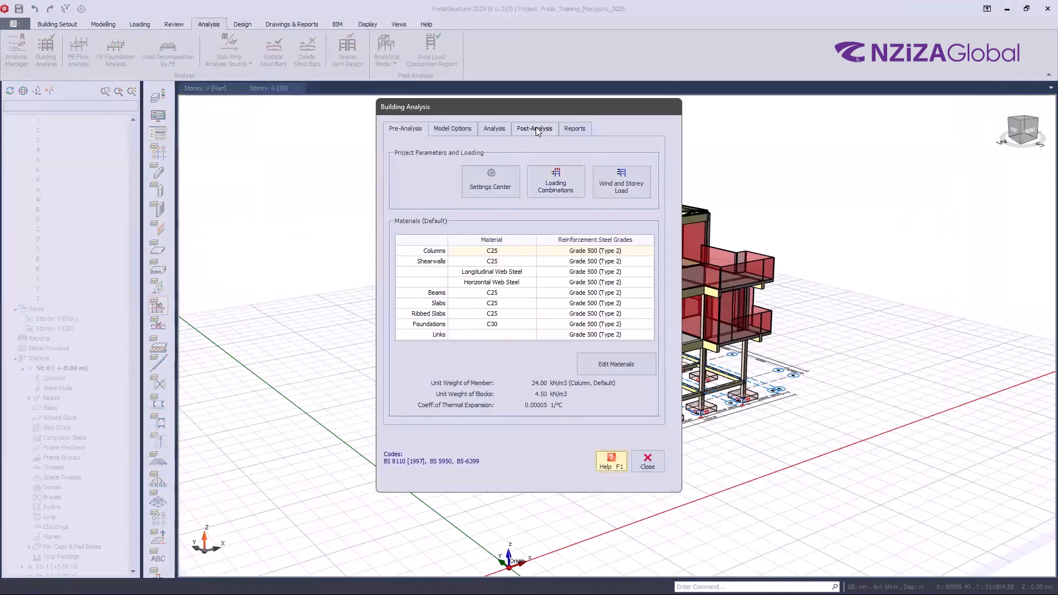
click(537, 130)
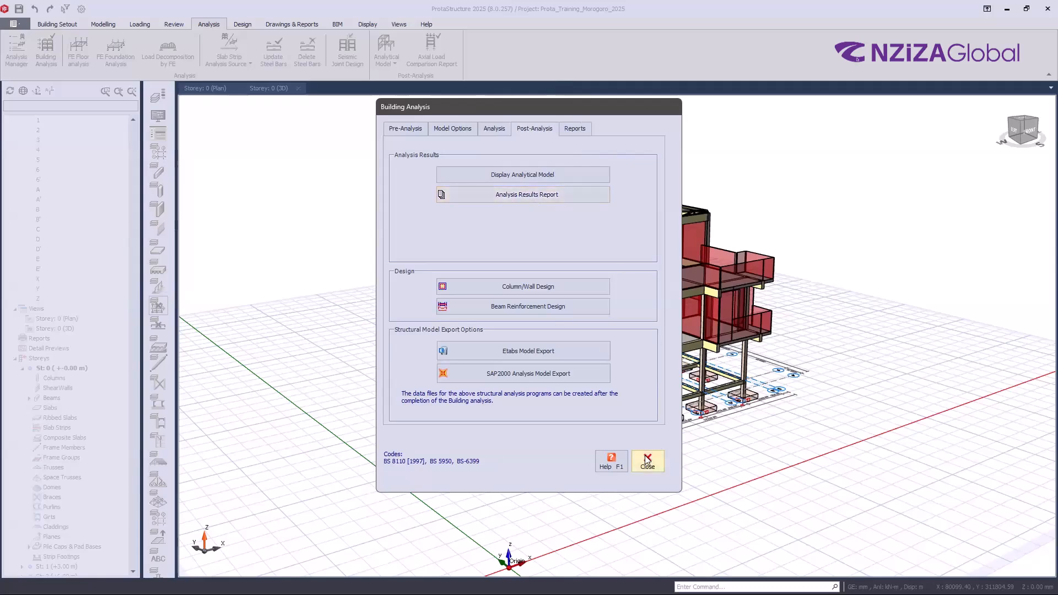
click(347, 245)
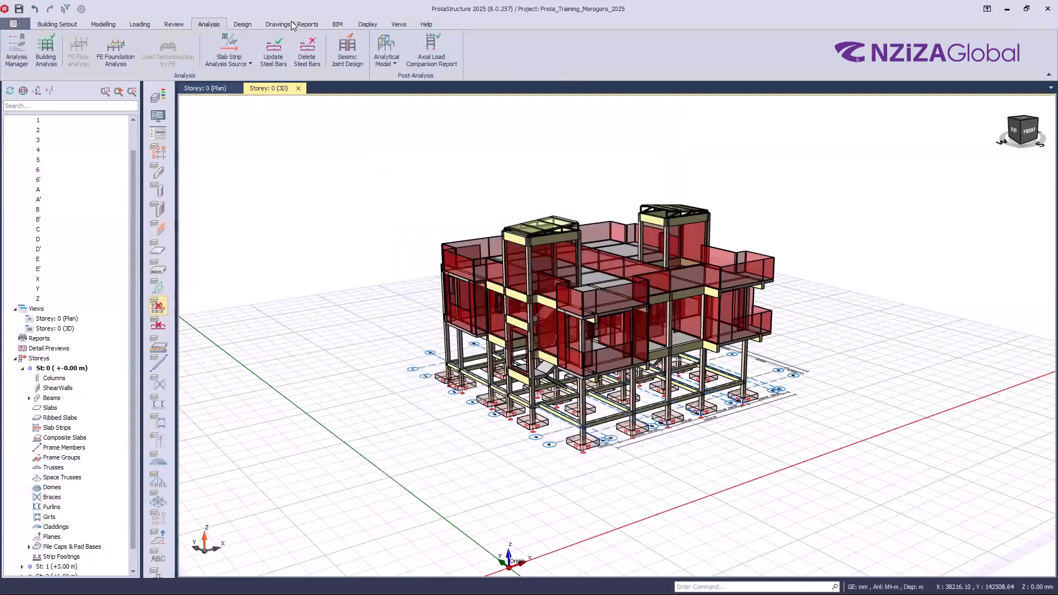
Generate the Pre-Analysis Checks report and review its load combinations and material grades
click(293, 25)
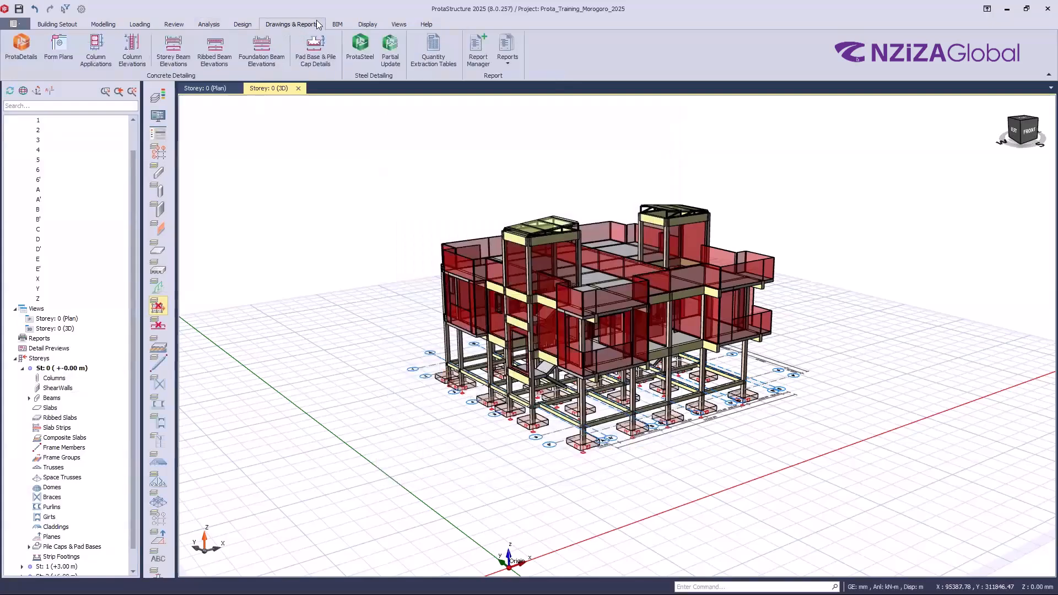
click(514, 64)
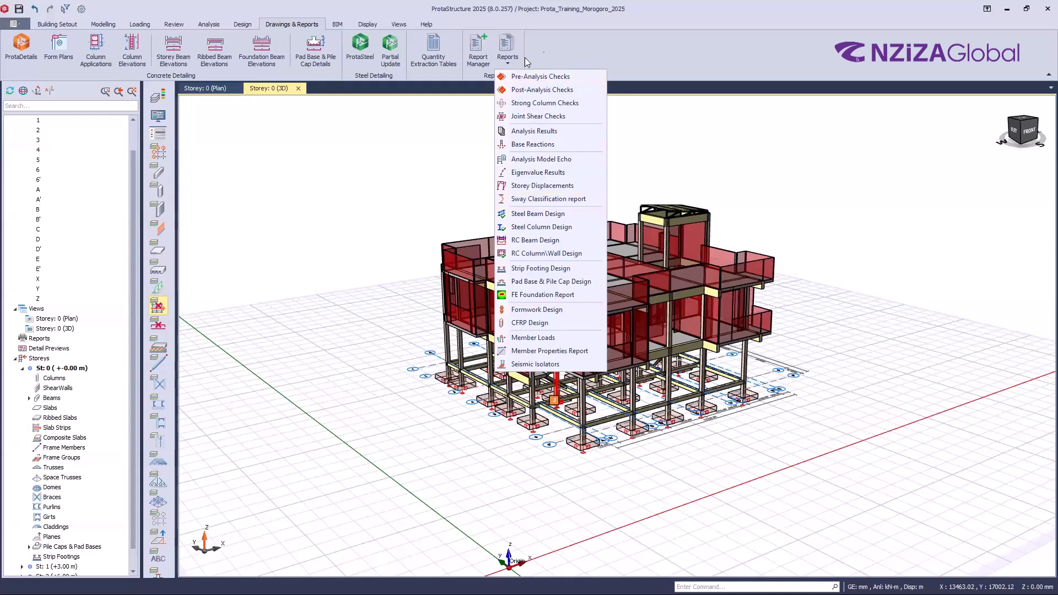
click(509, 64)
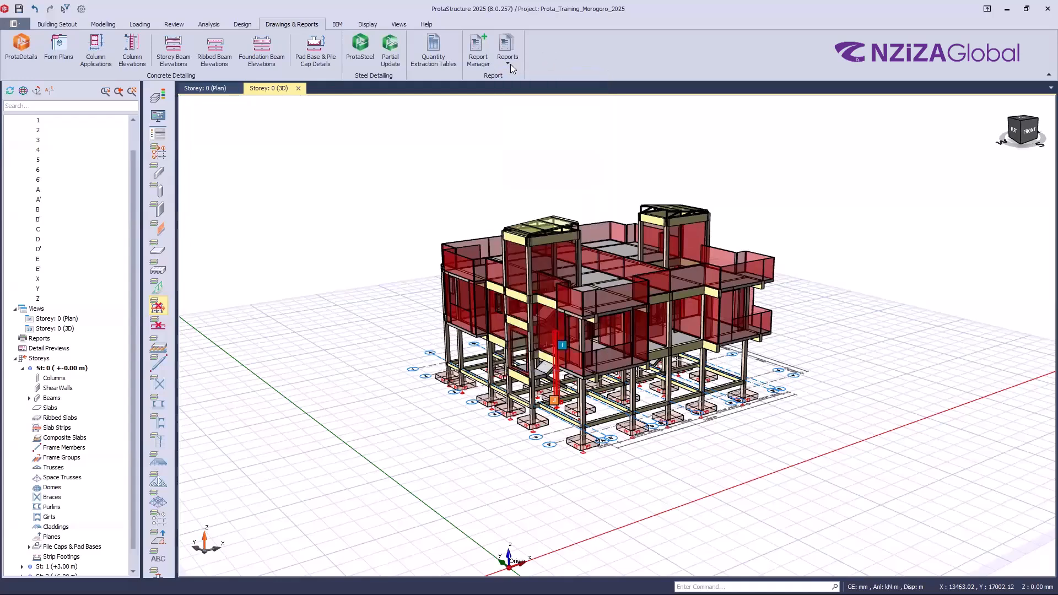
click(511, 64)
click(510, 64)
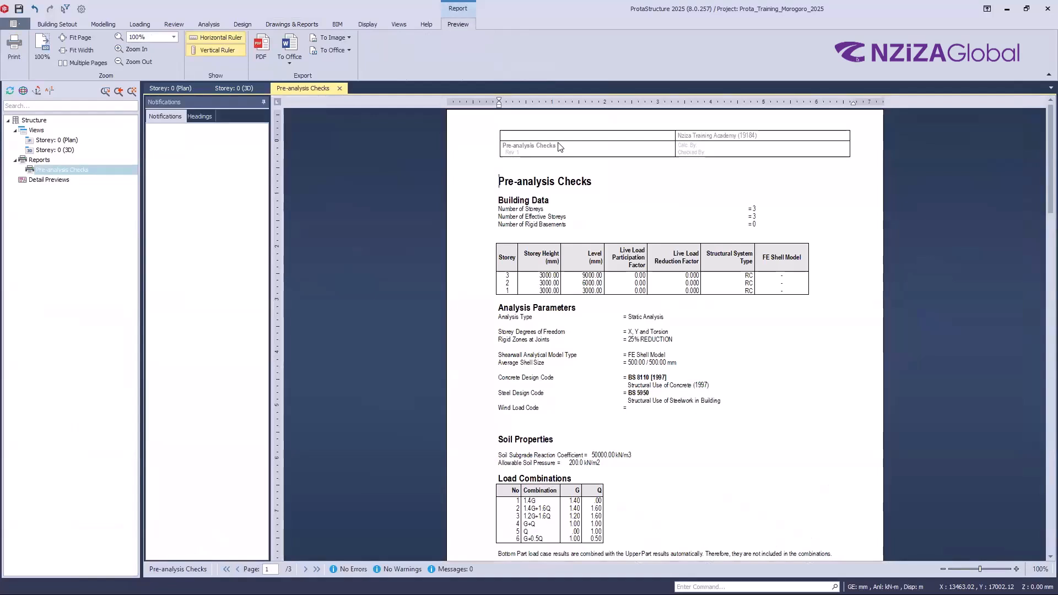
click(294, 27)
click(294, 28)
click(293, 25)
click(293, 24)
scroll(607, 270, down, 6)
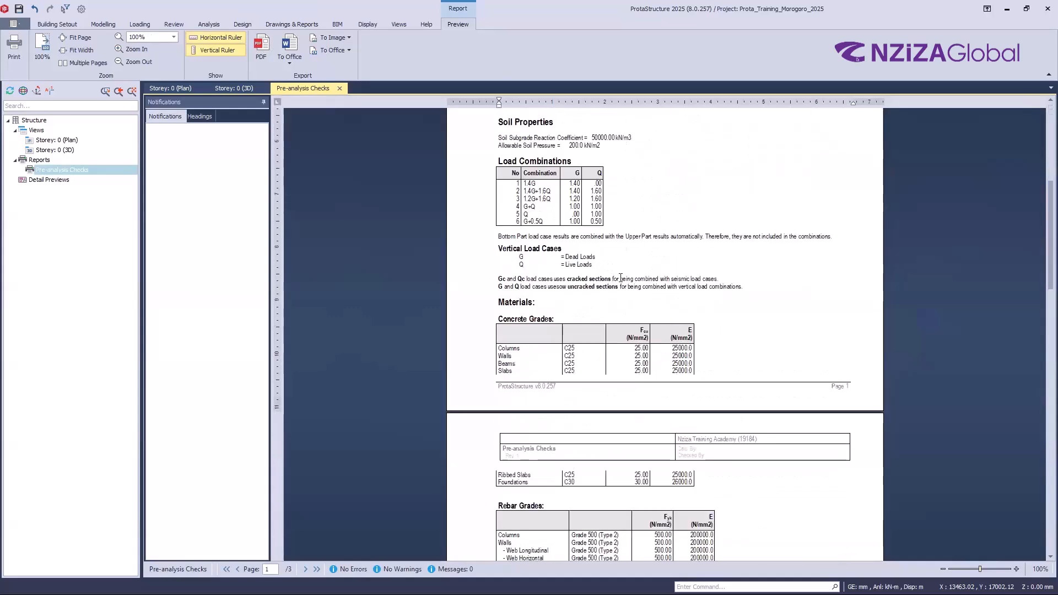
Examine the Pre-analysis Checks report: building data, analysis parameters, design codes, soil properties, load combinations, material grades and member section properties
scroll(622, 278, down, 7)
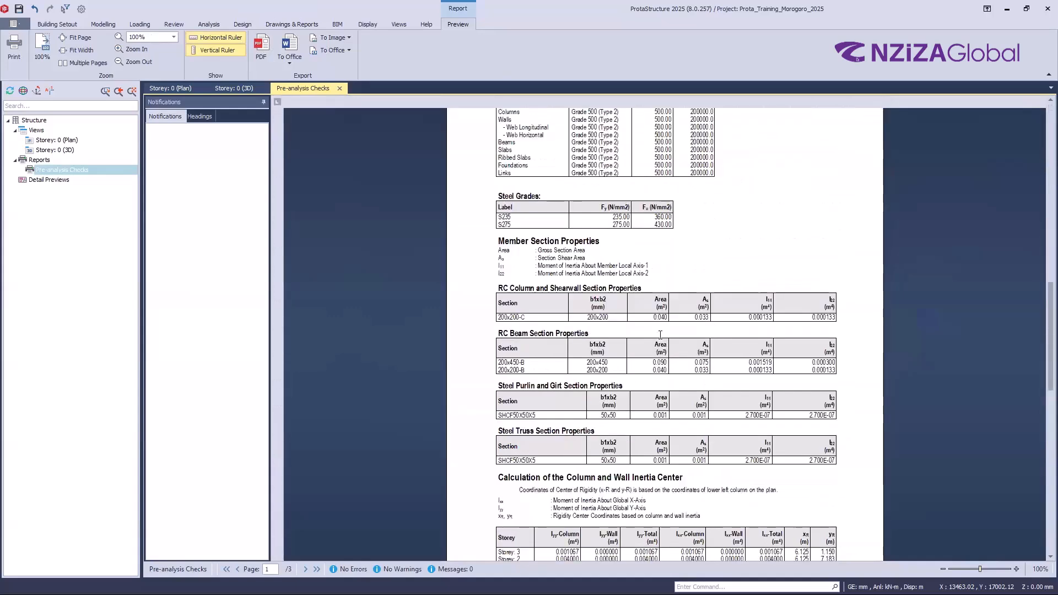
scroll(659, 342, up, 14)
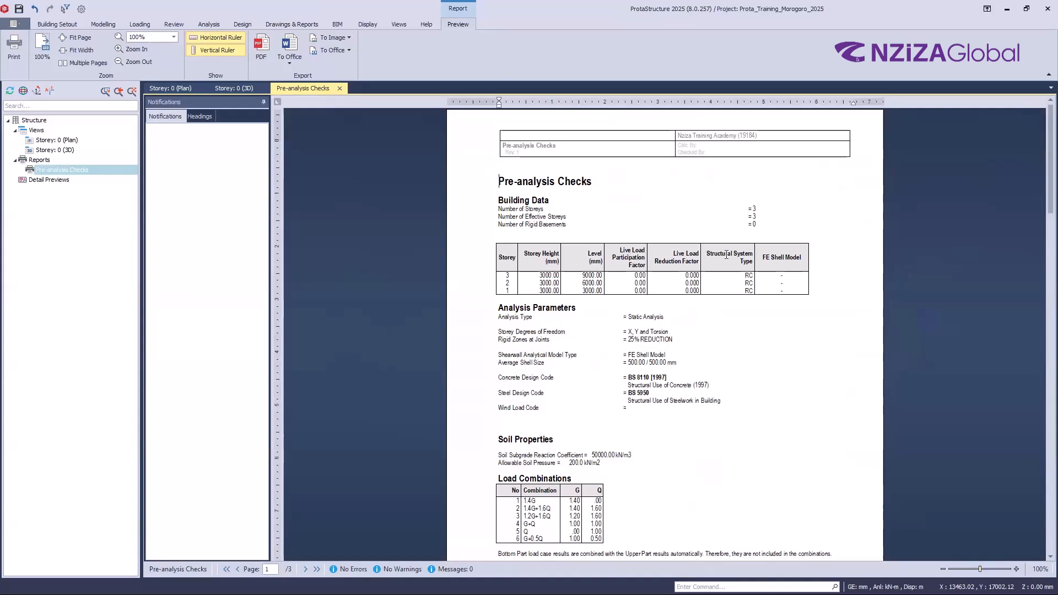
scroll(674, 360, down, 1)
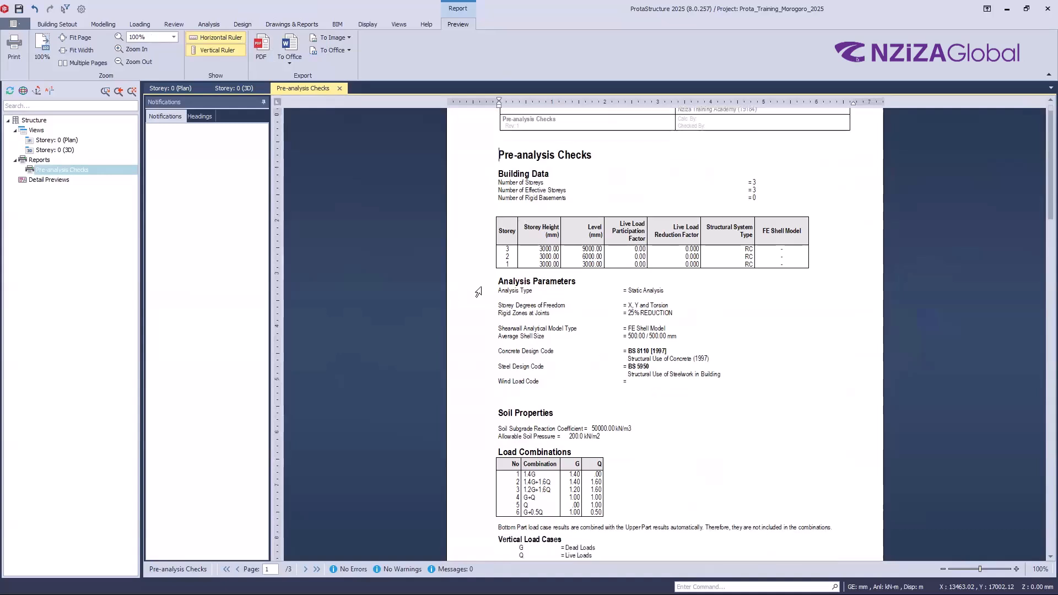
scroll(649, 273, down, 1)
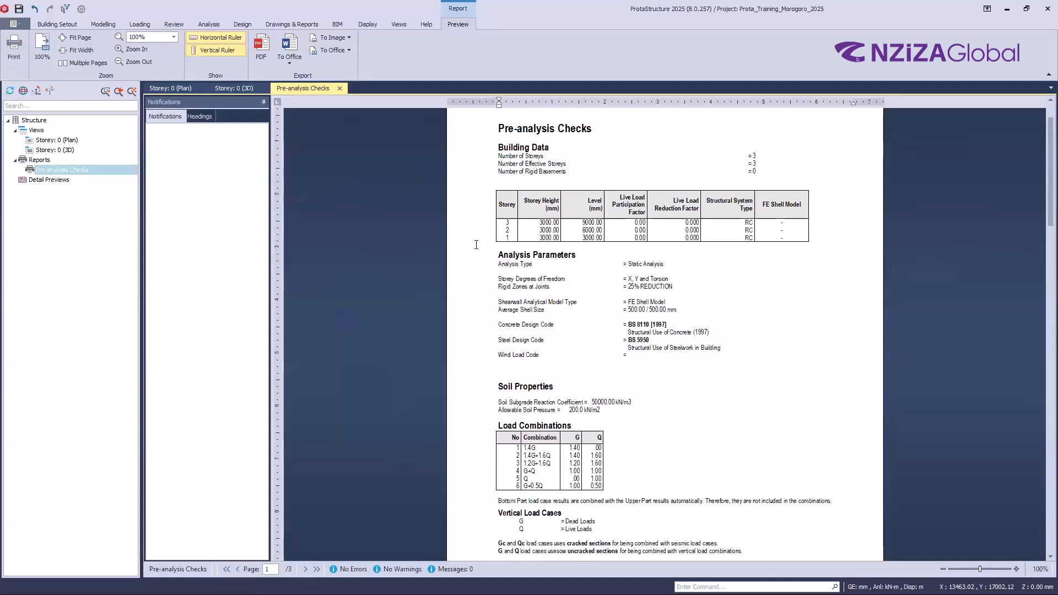
scroll(561, 417, down, 3)
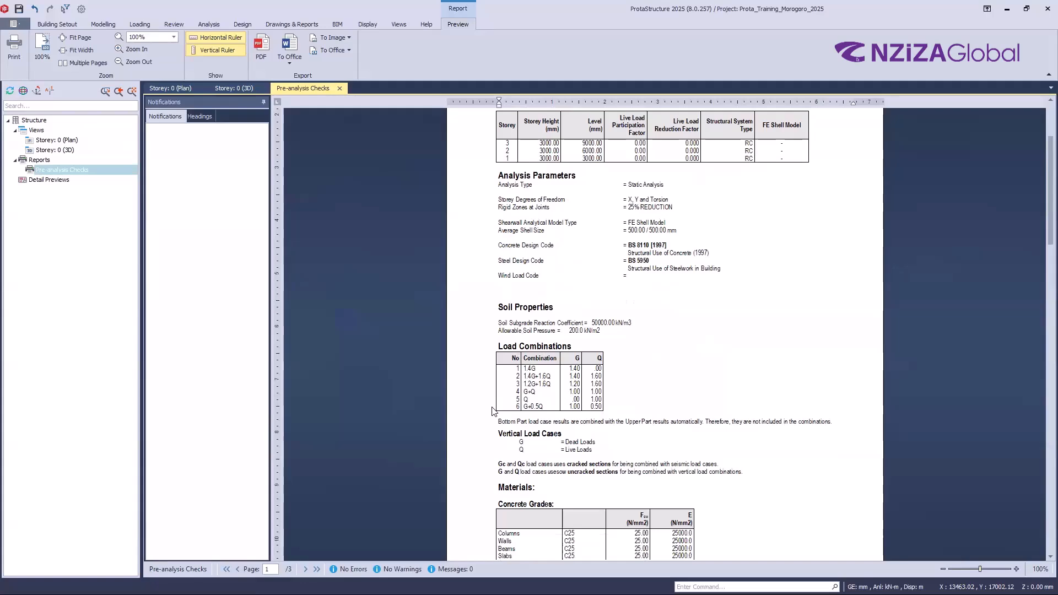
scroll(493, 411, down, 4)
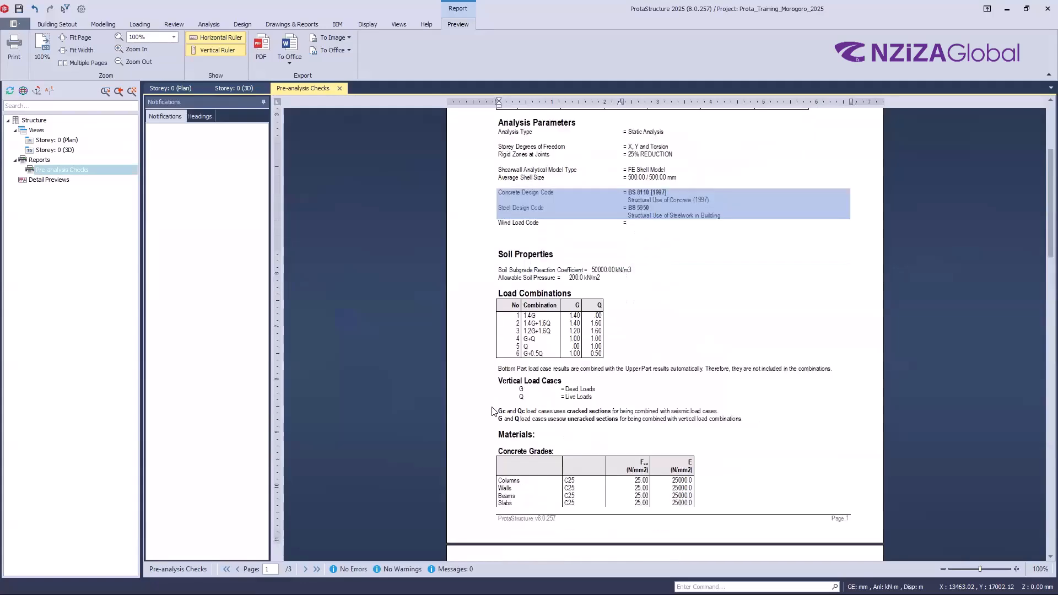
scroll(582, 423, down, 8)
scroll(609, 281, up, 17)
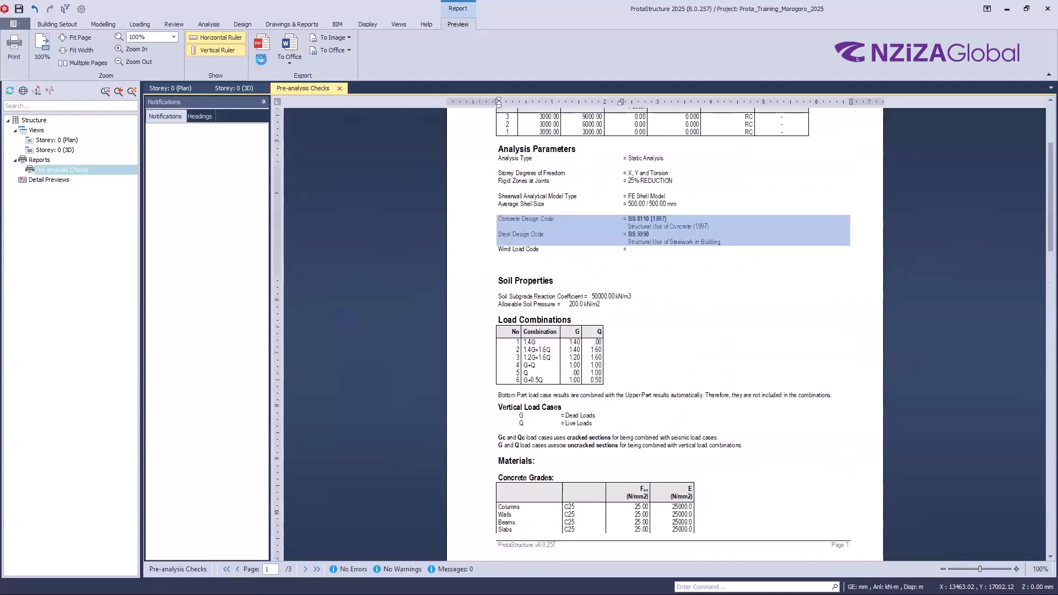
Export the Pre-analysis Checks report to PDF as Prota_Training_Morogoro_2025-A1, return to the model program and close the report
click(261, 59)
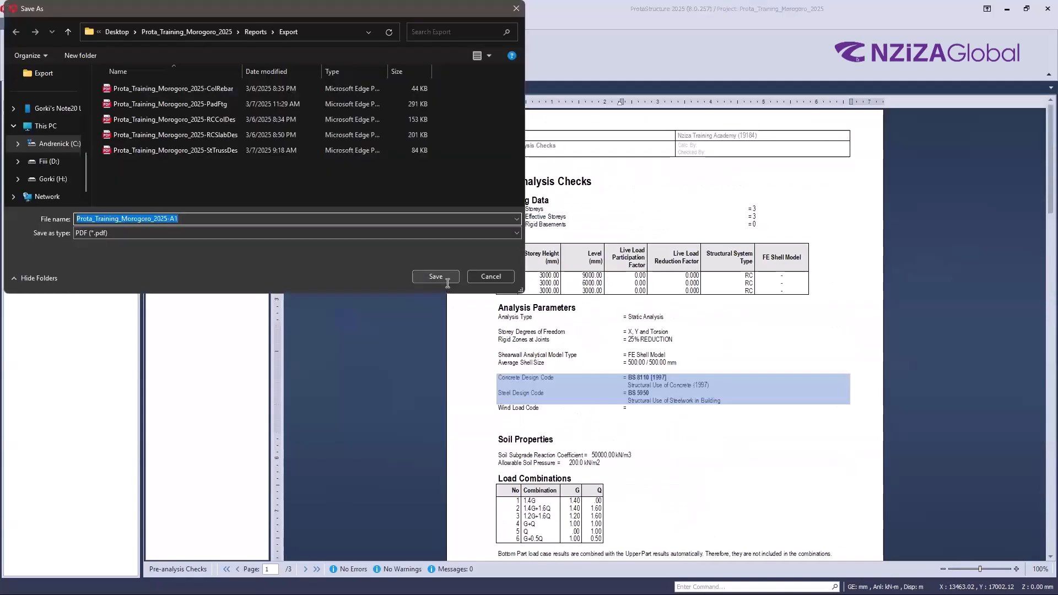
click(446, 280)
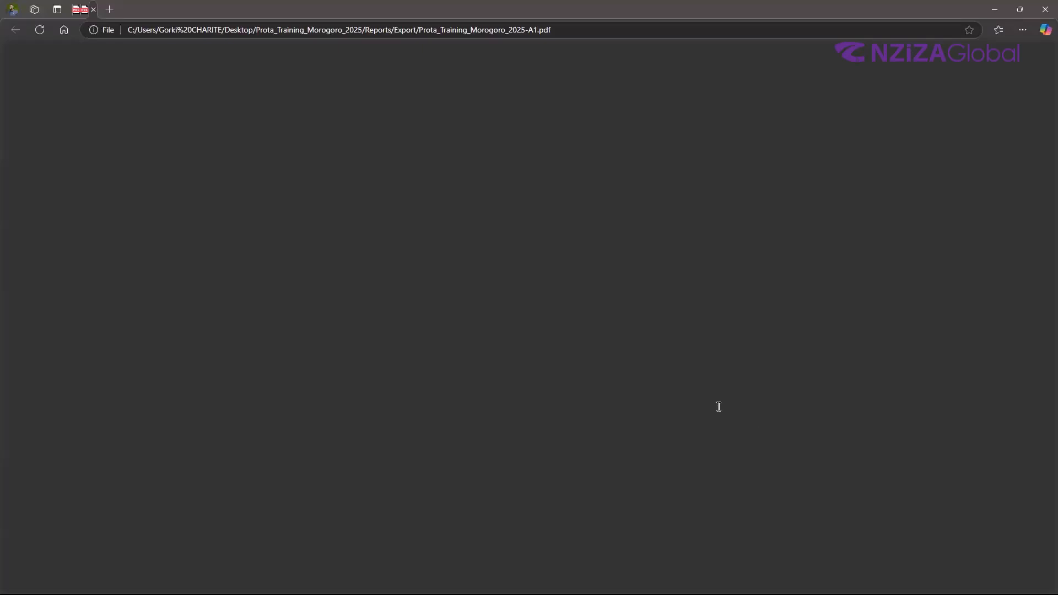
key(alt+Tab)
scroll(712, 405, down, 6)
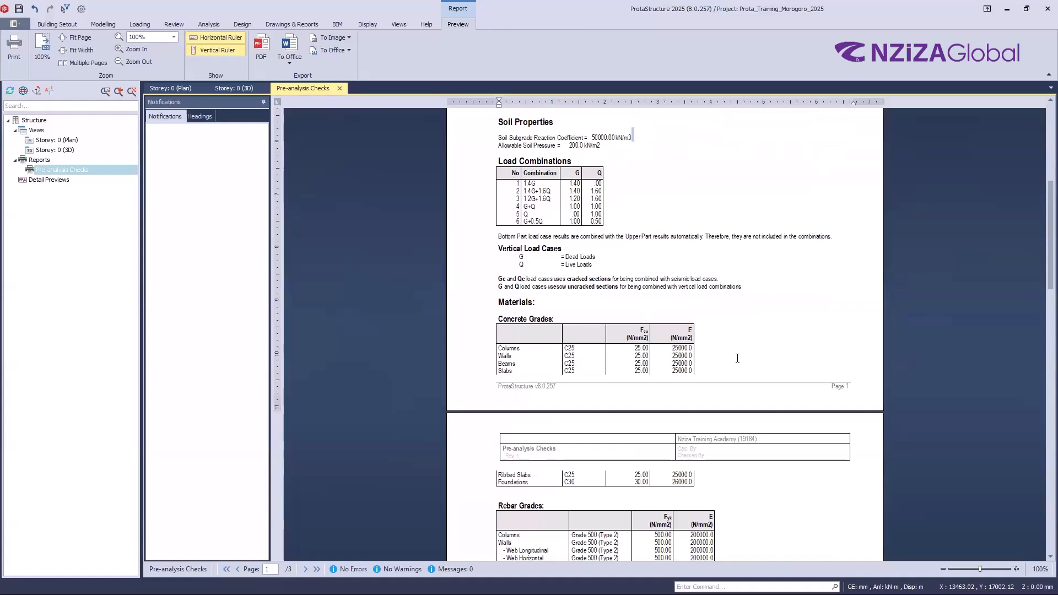
scroll(738, 358, up, 6)
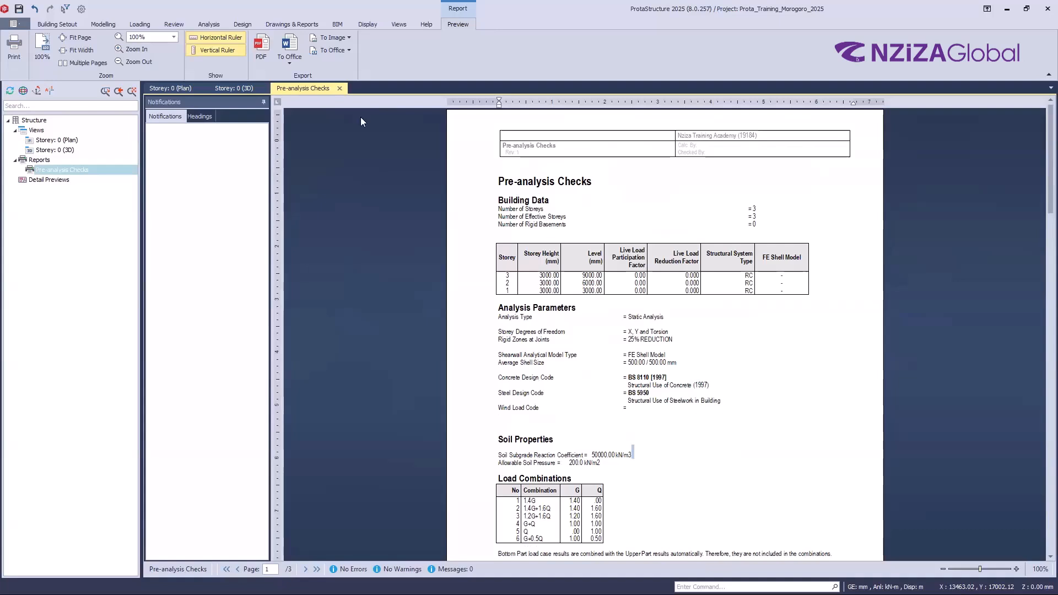
click(339, 88)
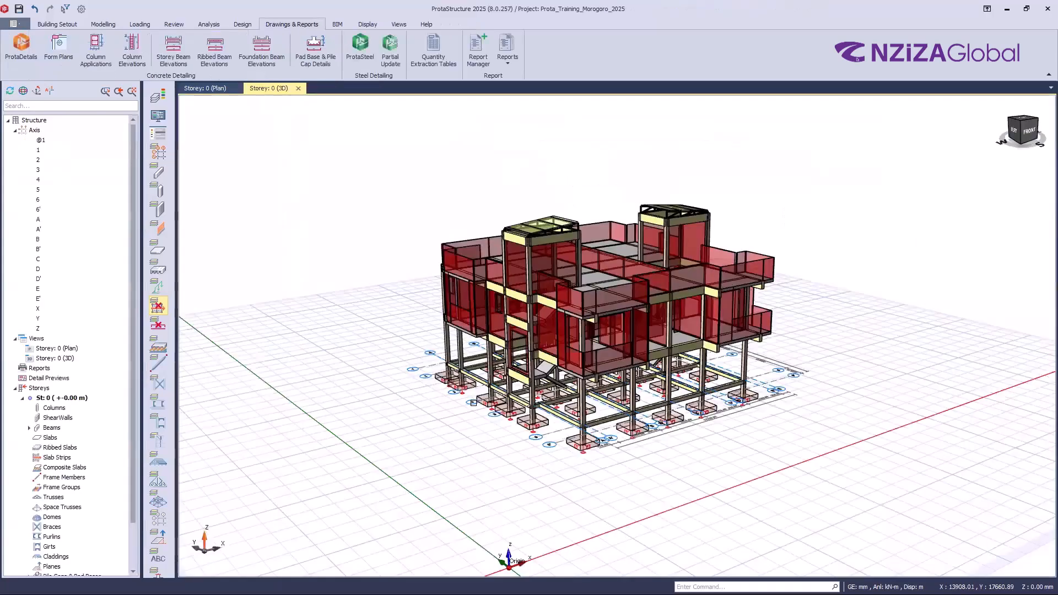
Calculate the Concrete Quantity Extractions Table for the whole building
mouse_move(473, 403)
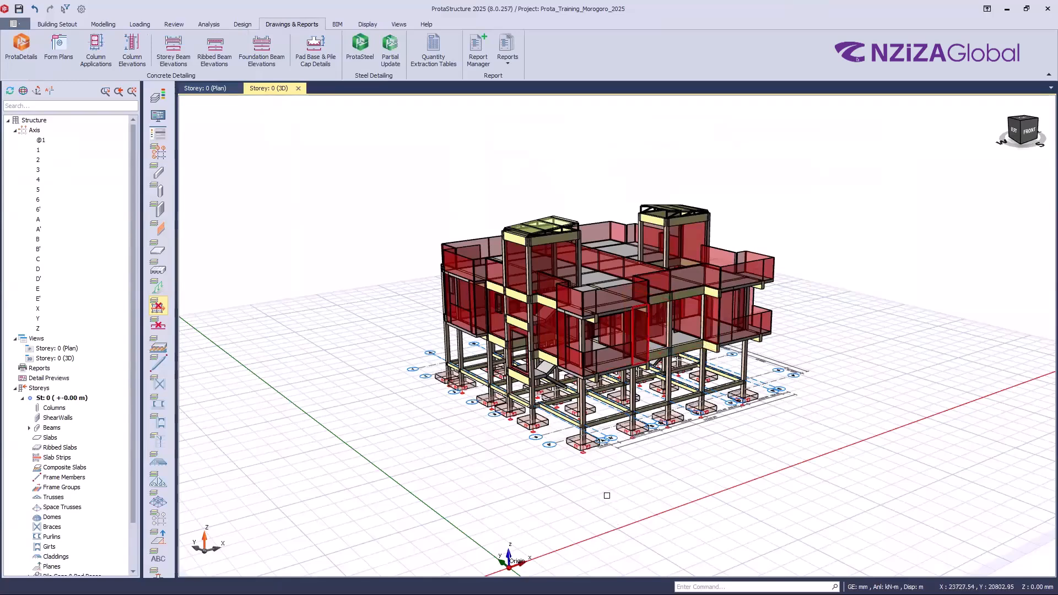
scroll(614, 457, up, 2)
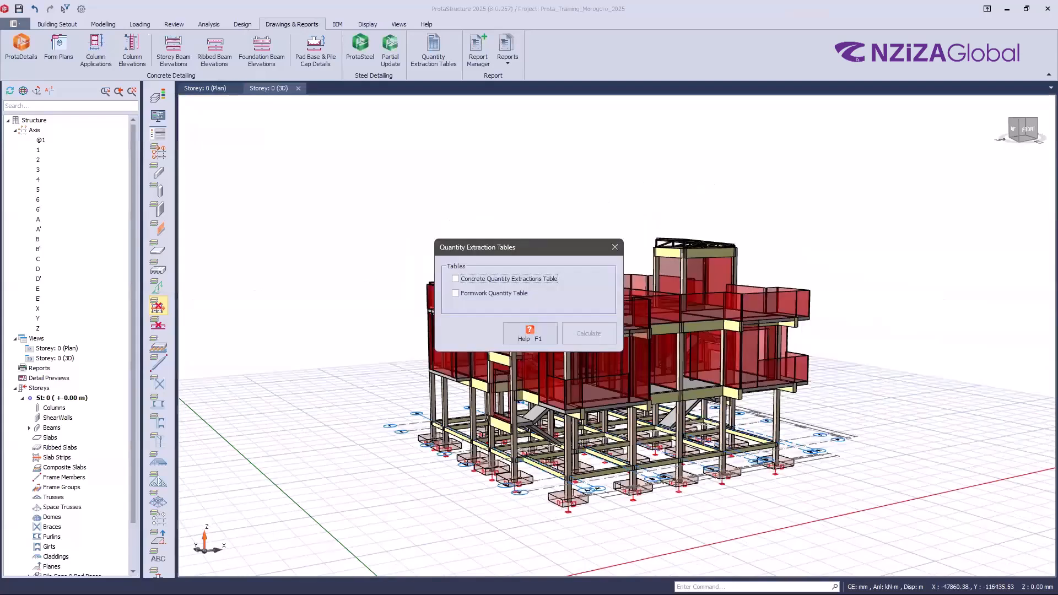
drag(518, 247, 524, 158)
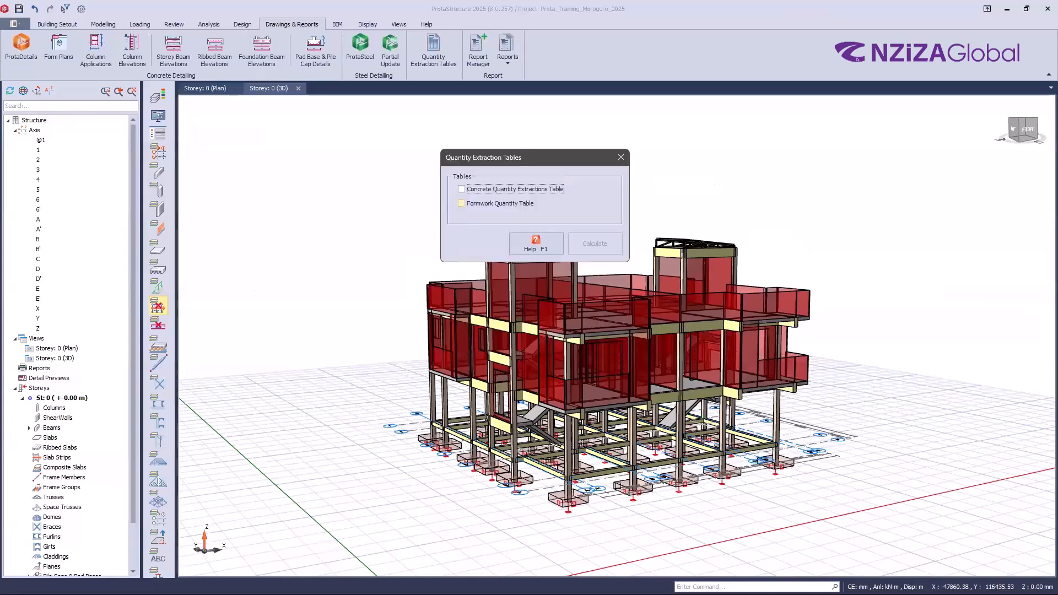
click(462, 189)
click(594, 244)
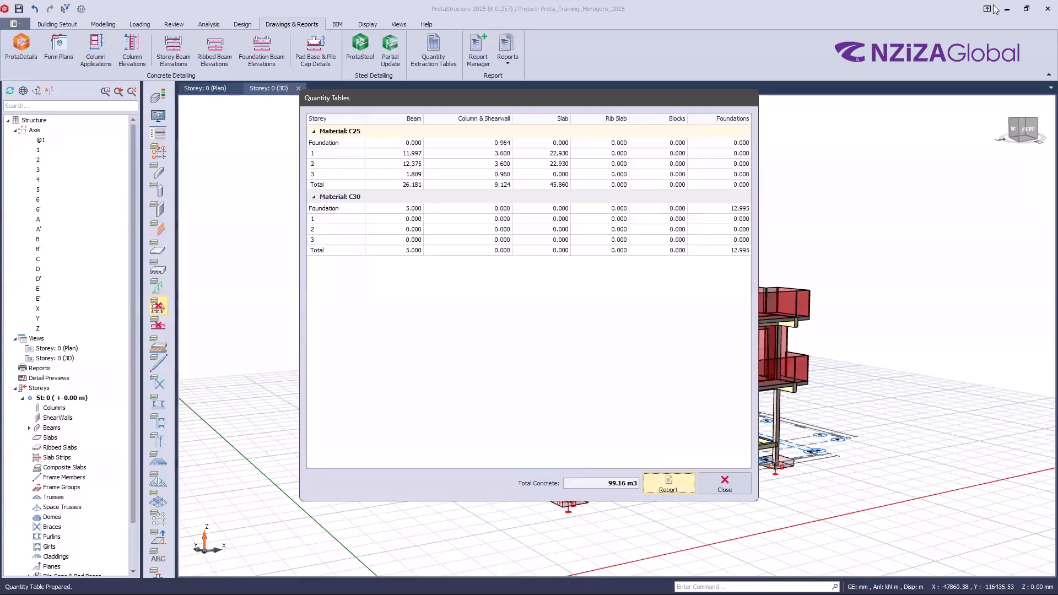
Generate the Concrete Quantity Take-off report and look through its beam, pad footing, column and storey quantities
click(725, 485)
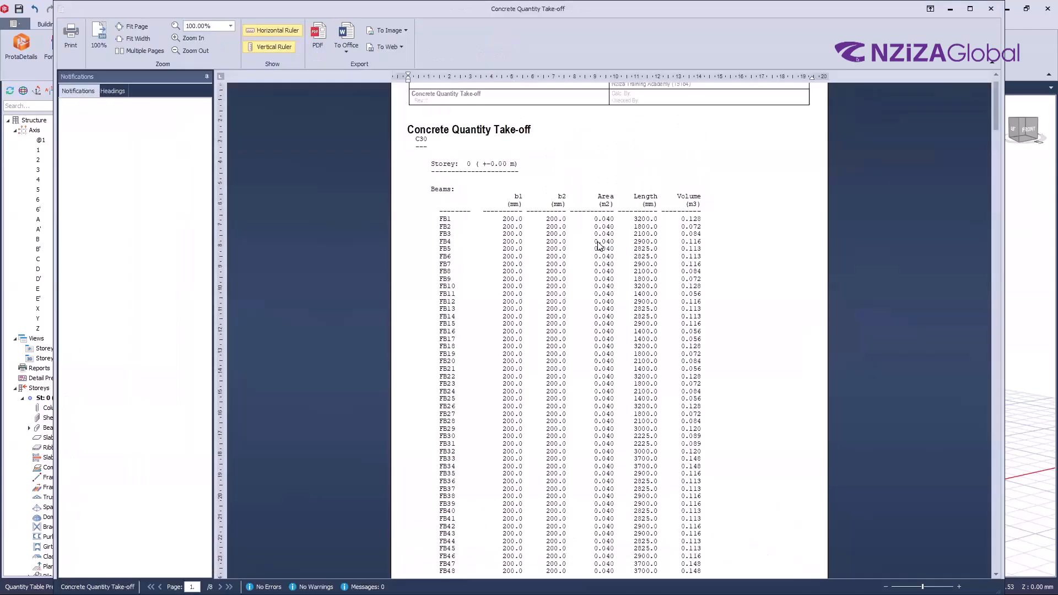
scroll(617, 226, down, 8)
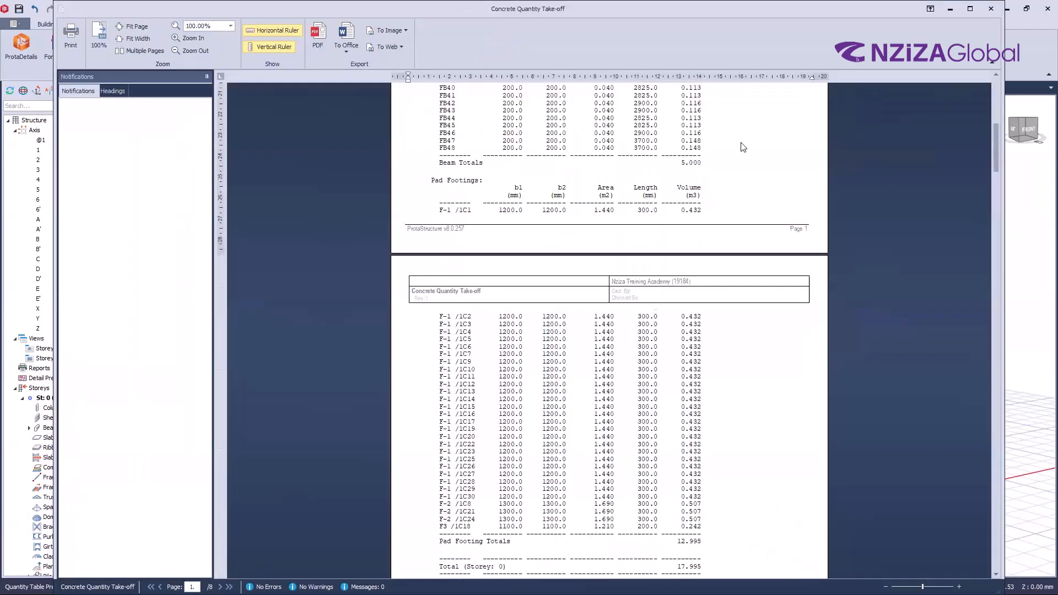
scroll(746, 229, down, 10)
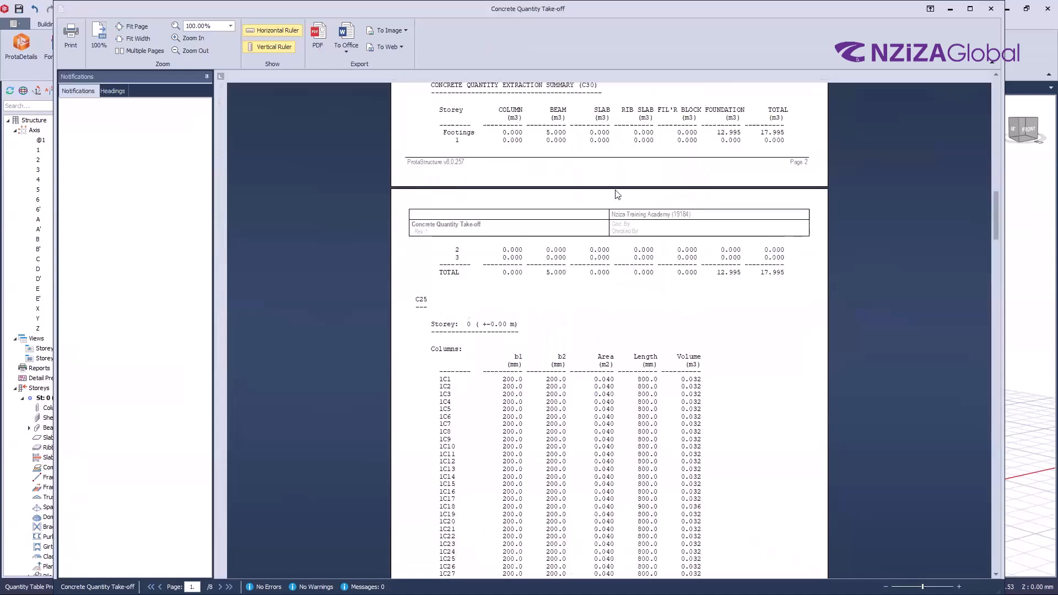
scroll(617, 195, down, 15)
scroll(625, 502, down, 20)
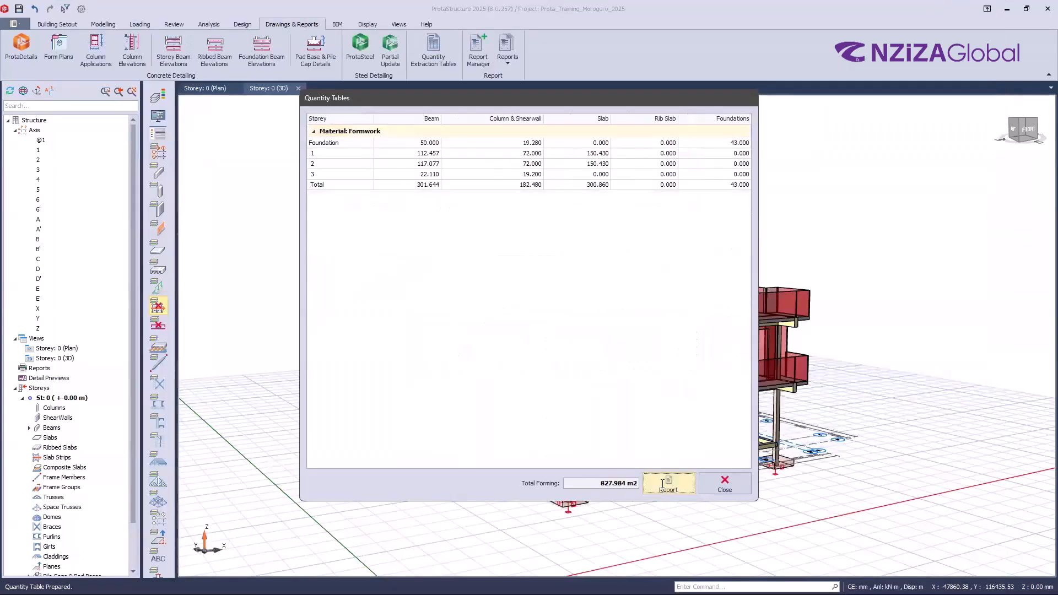
Generate the formwork quantity take-off report, review it down to the storey summary and close it
click(624, 485)
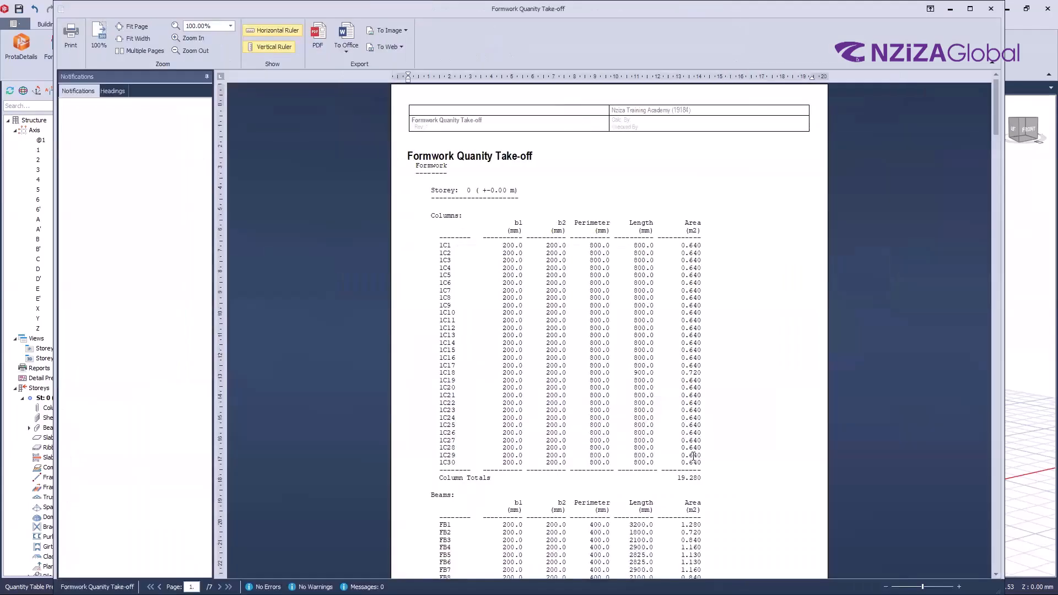
scroll(693, 456, down, 3)
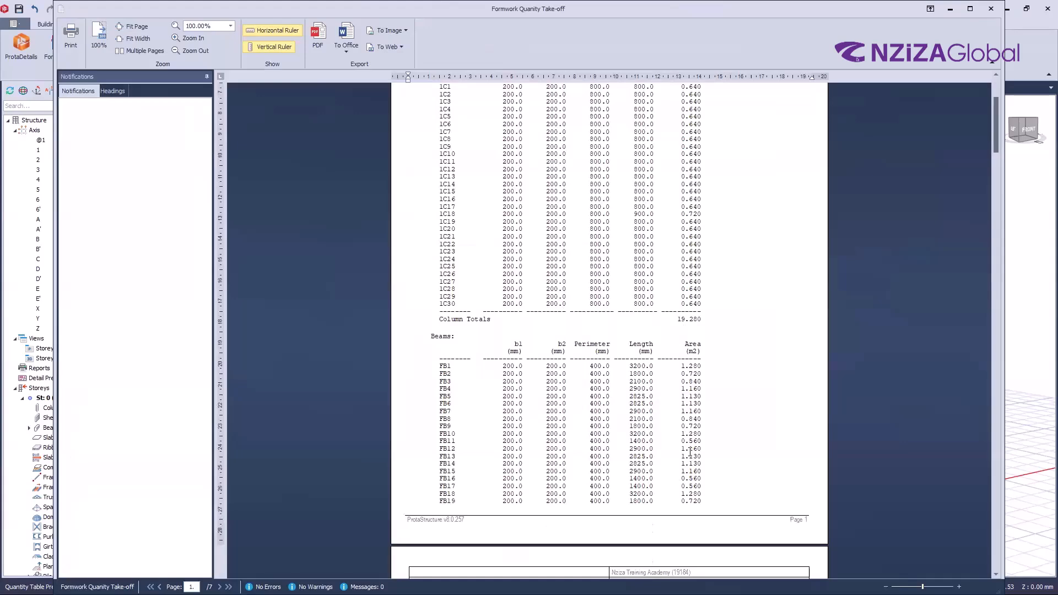
key(ctrl+End)
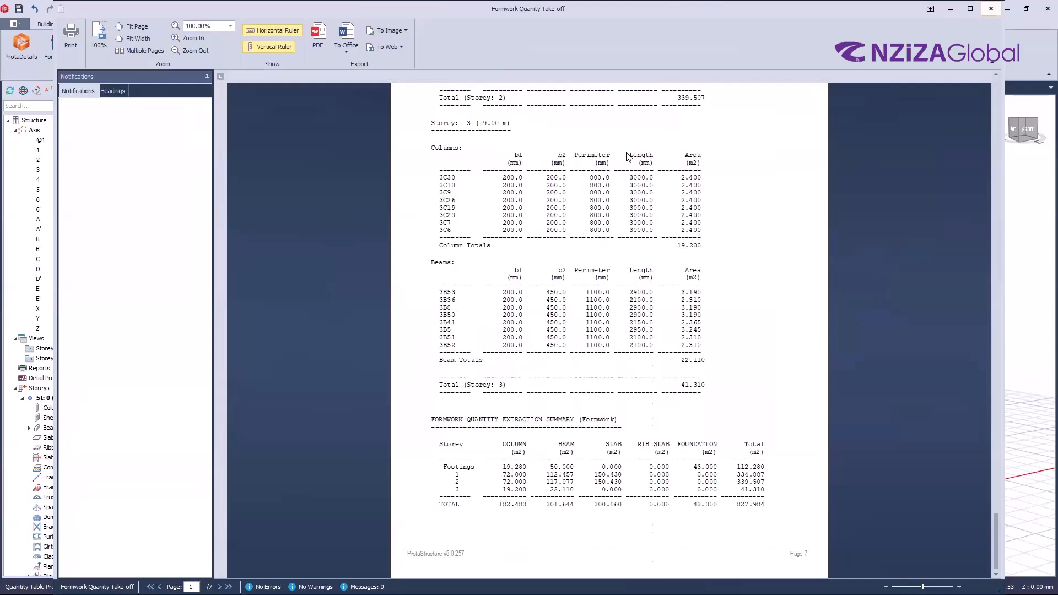
key(Escape)
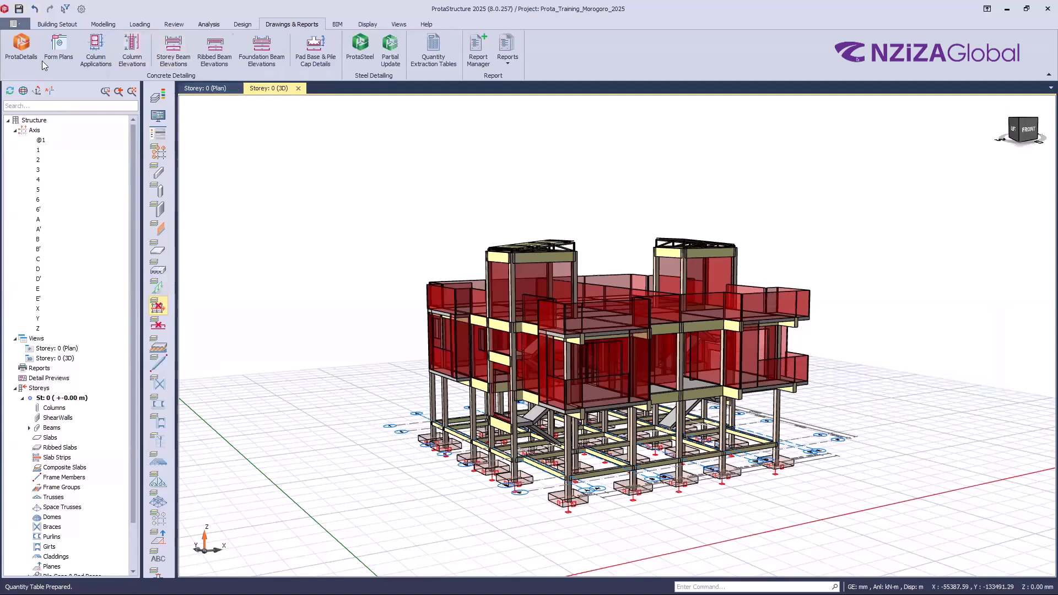
Check the default and Foundation Floor materials in the building analysis settings and leave them without editing
click(210, 24)
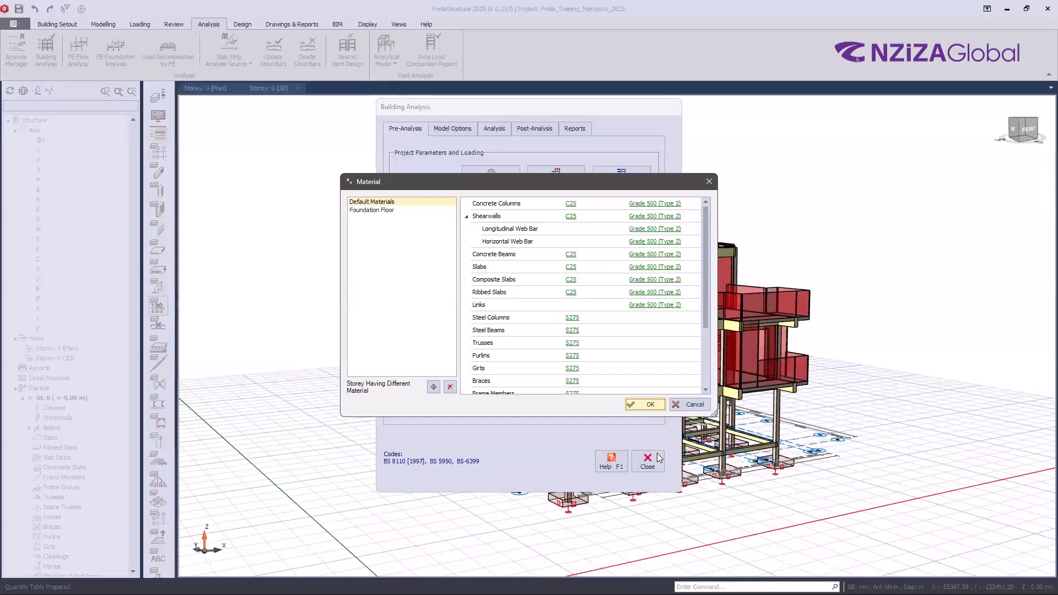
click(372, 210)
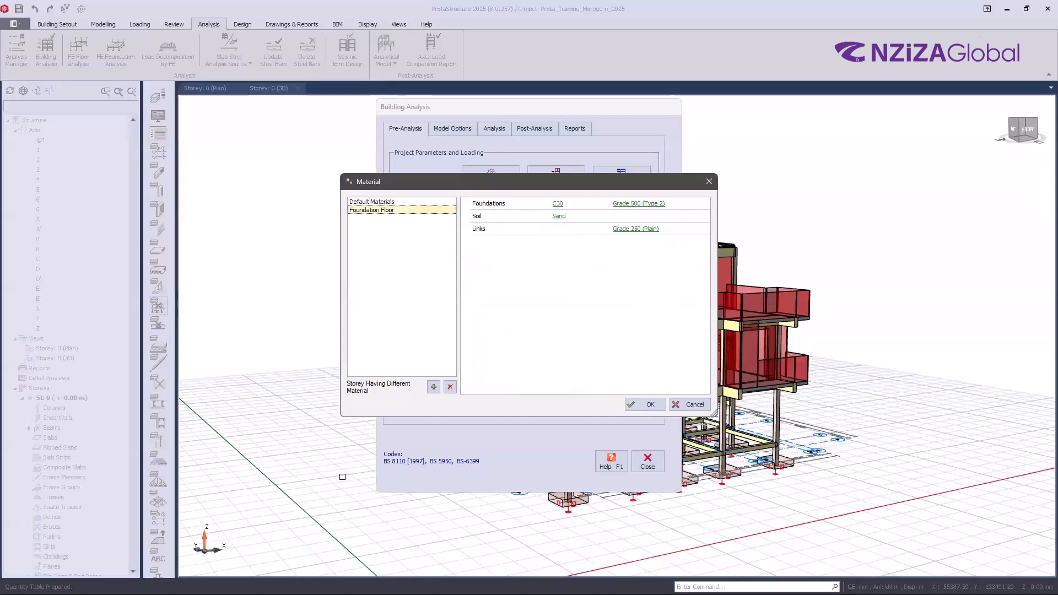
key(Escape)
key(Escape)
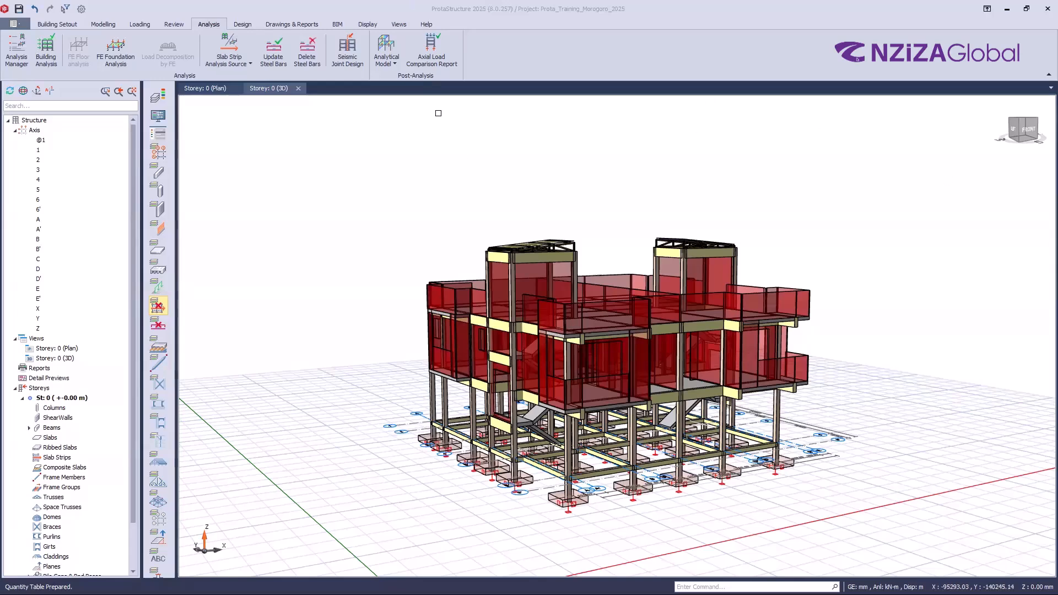
Generate the column application drawings for storeys 1, 2 and 3 and inspect the storey 1 column details
click(293, 24)
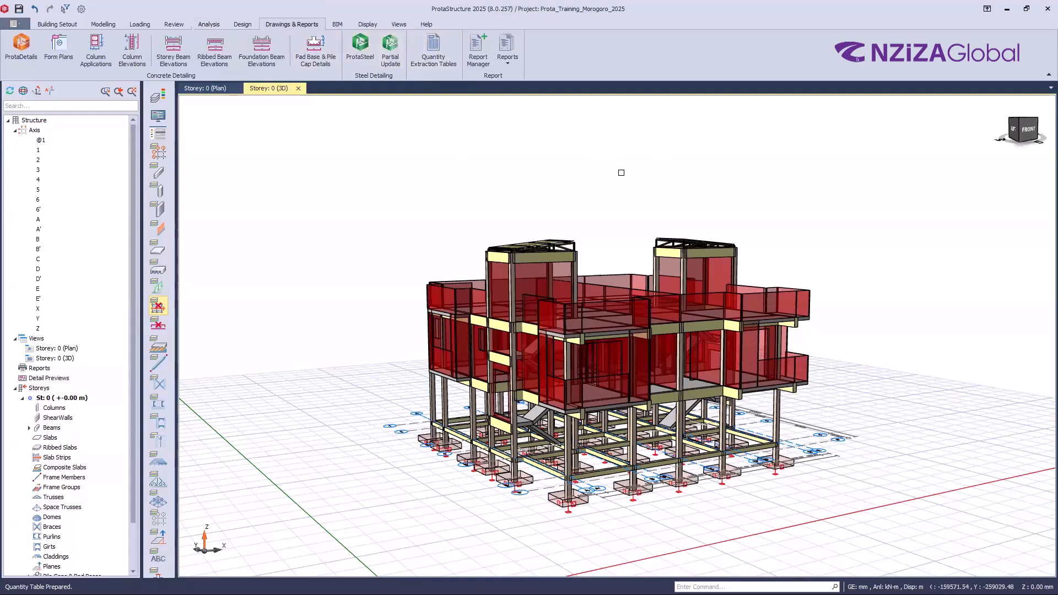
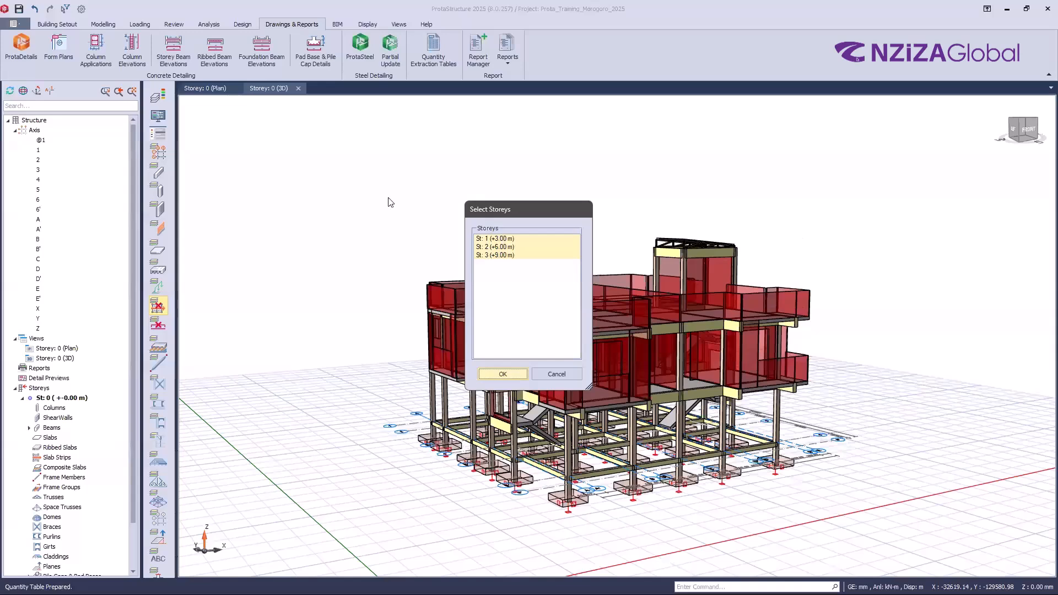
key(Return)
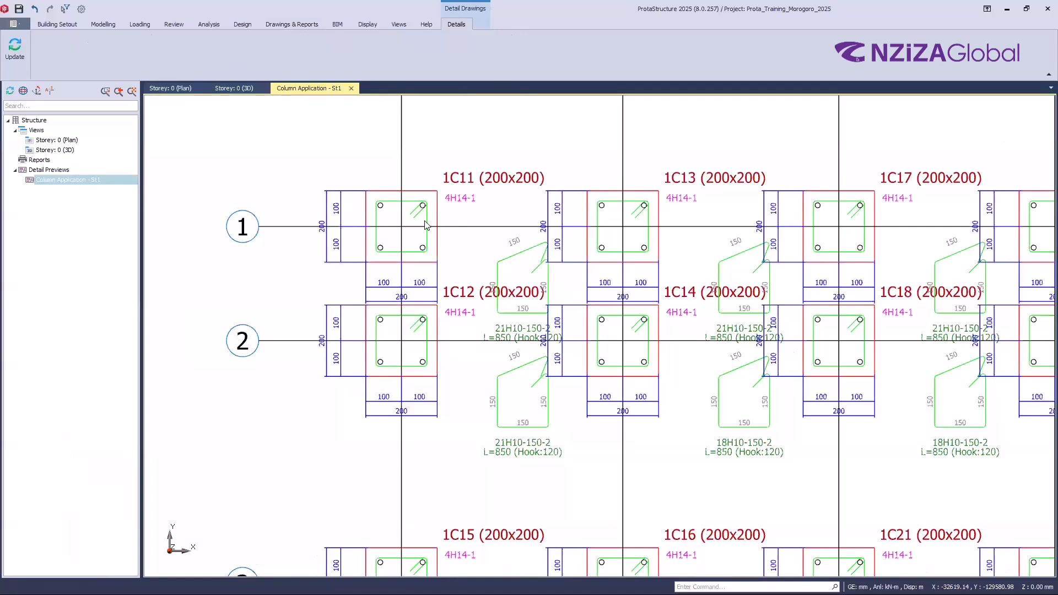
scroll(359, 174, down, 5)
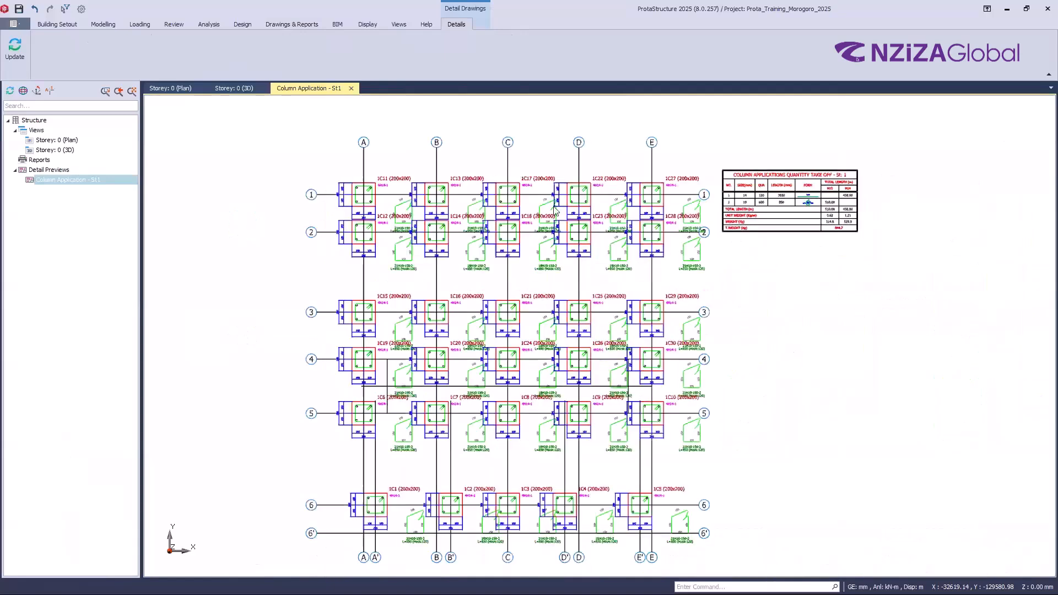
scroll(329, 190, up, 8)
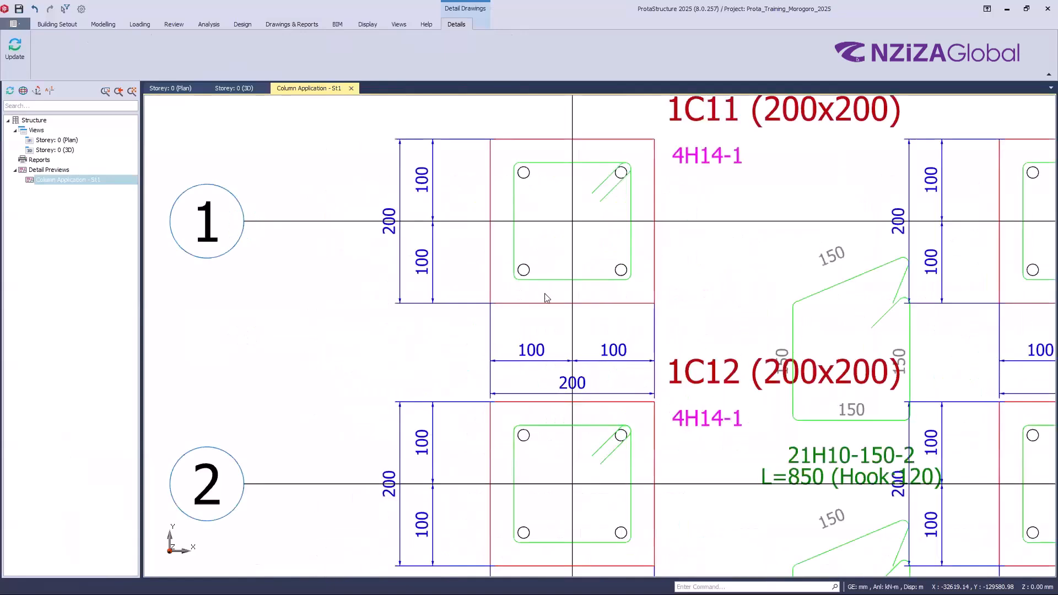
scroll(568, 323, down, 3)
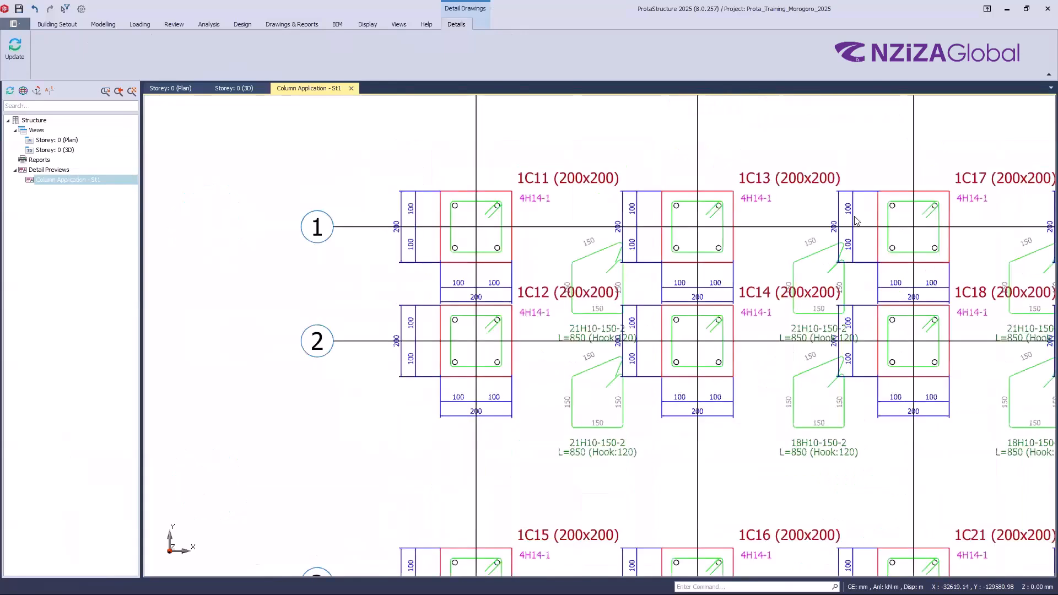
middle_click(570, 362)
middle_click(570, 362)
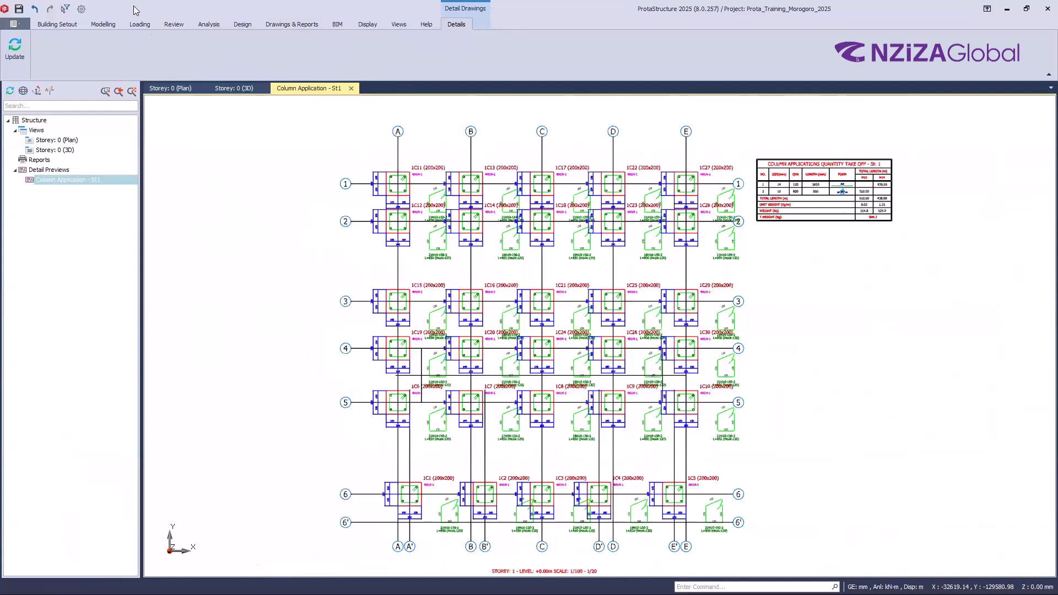
Open the drawing scale settings in the project options
click(81, 10)
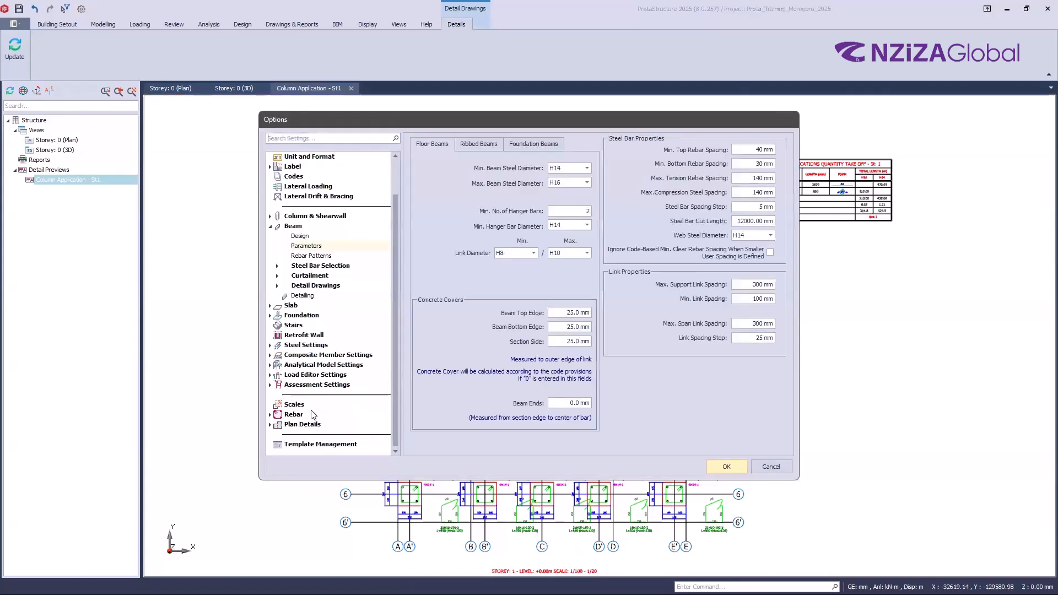
click(313, 414)
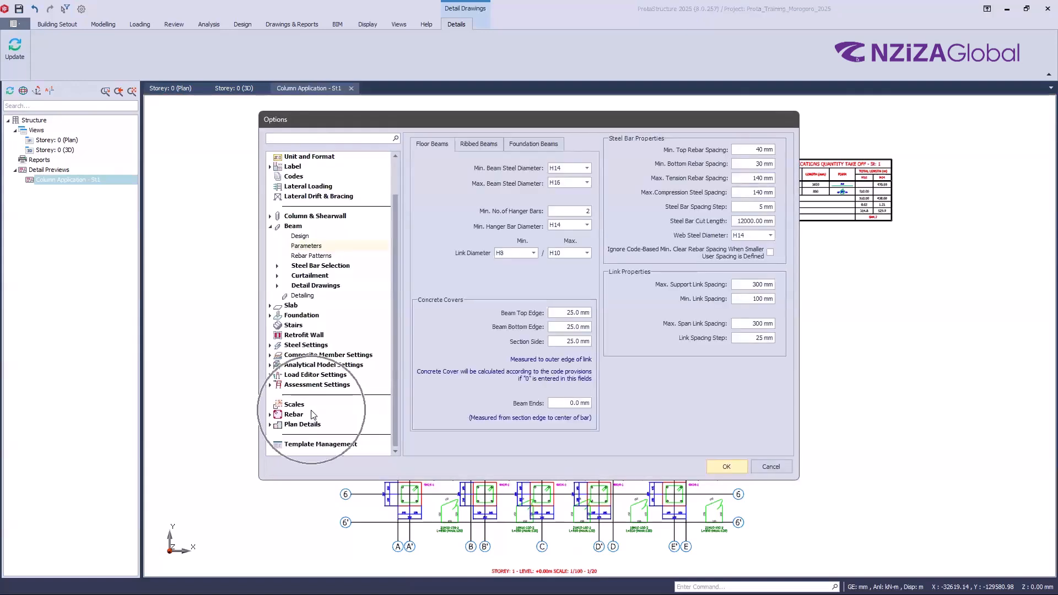
click(312, 415)
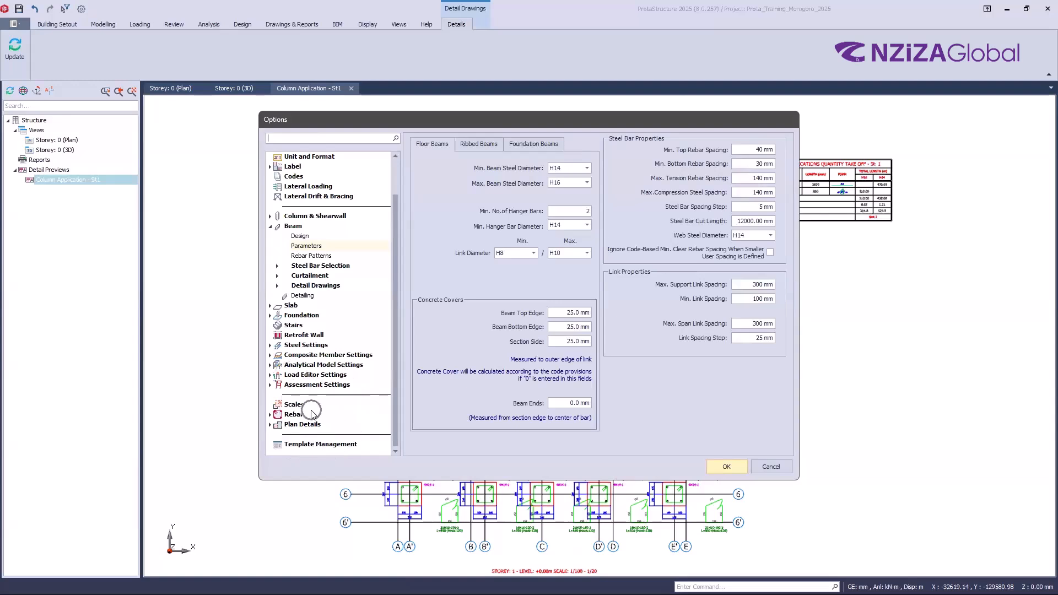
click(312, 415)
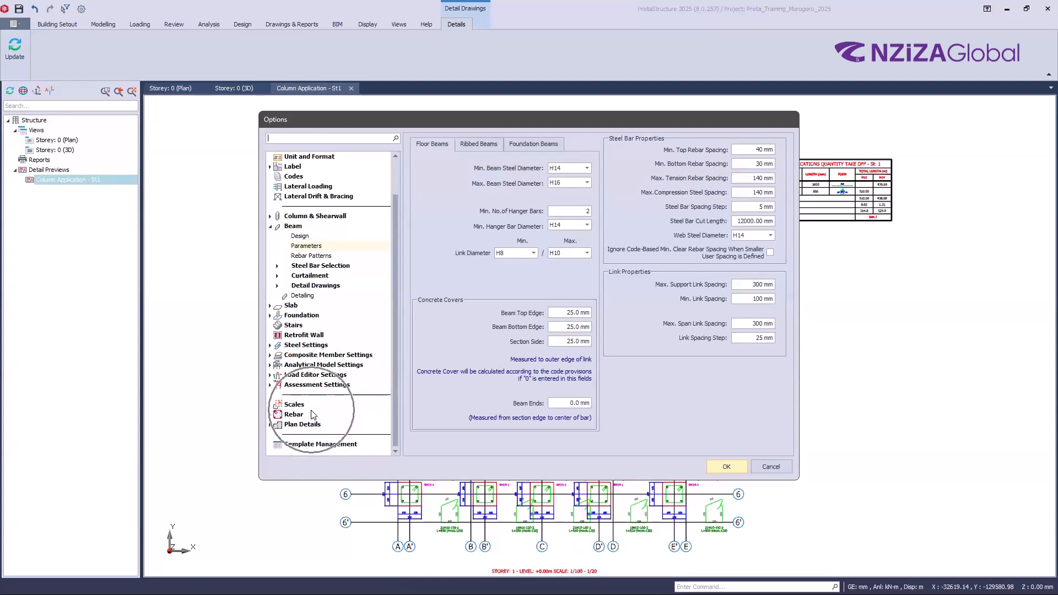
click(313, 415)
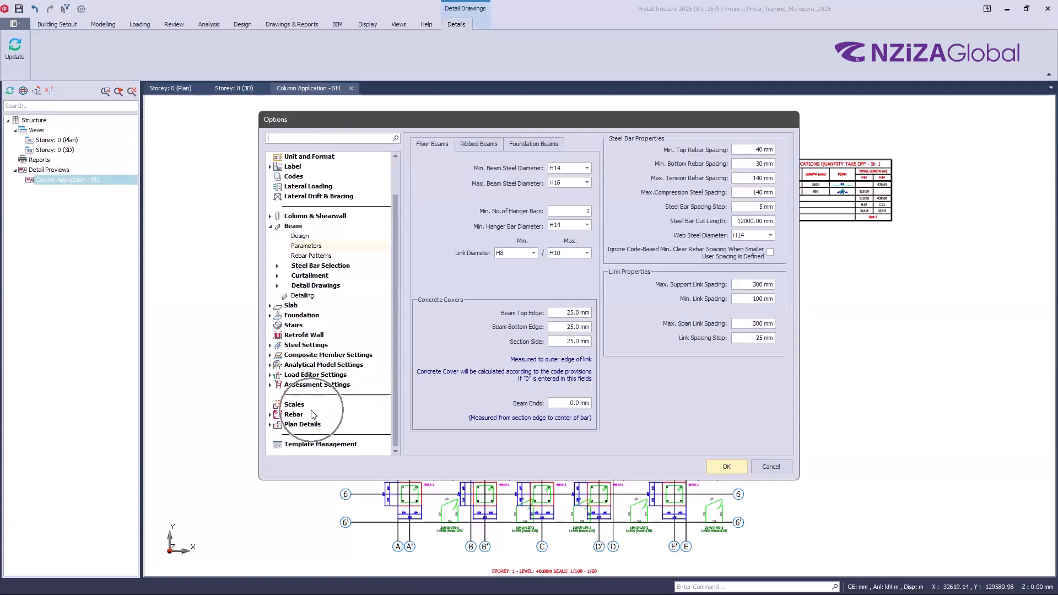
click(312, 415)
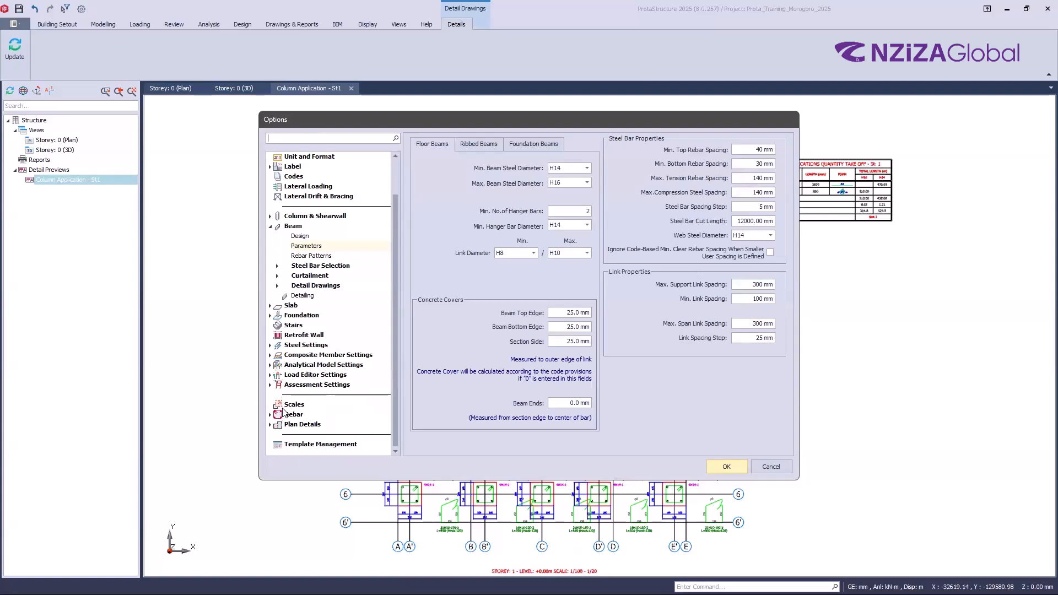
click(291, 406)
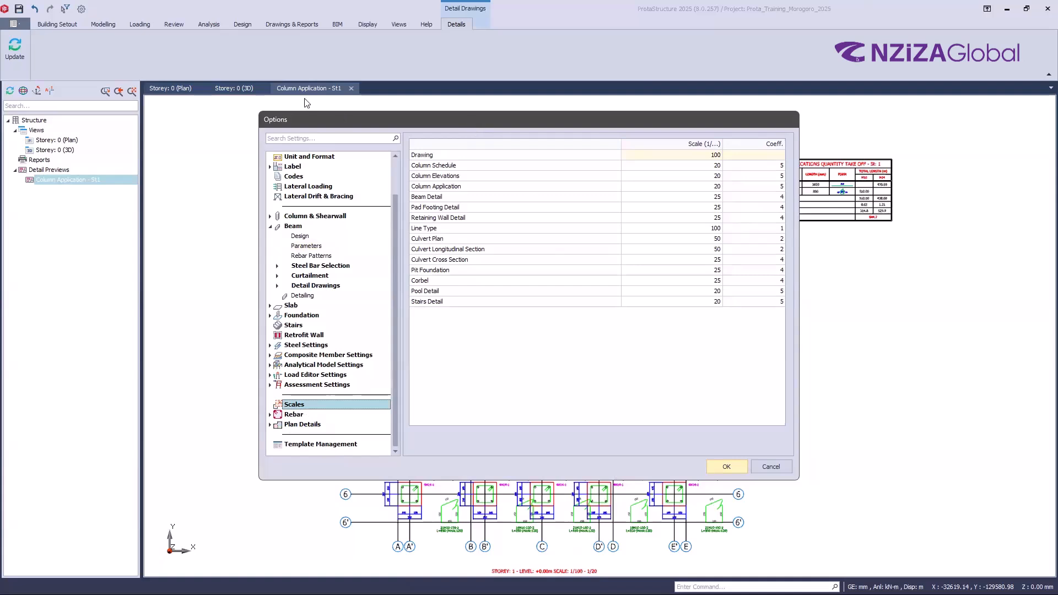
Set the Column Application drawing scale to 1/50 and update the storey 1 column application drawing
drag(308, 118, 466, 206)
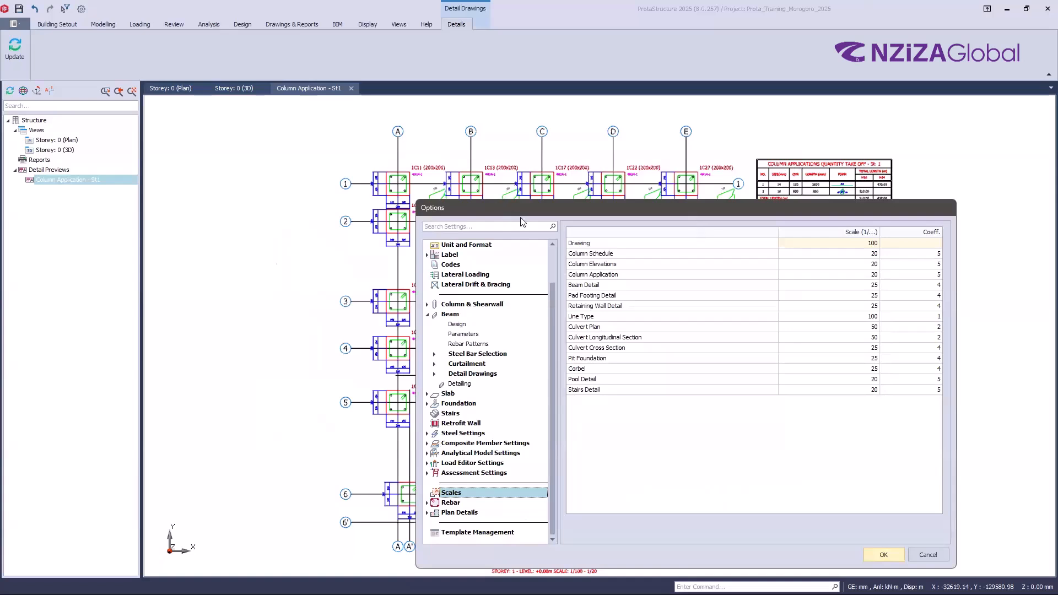
drag(519, 212, 429, 148)
click(585, 212)
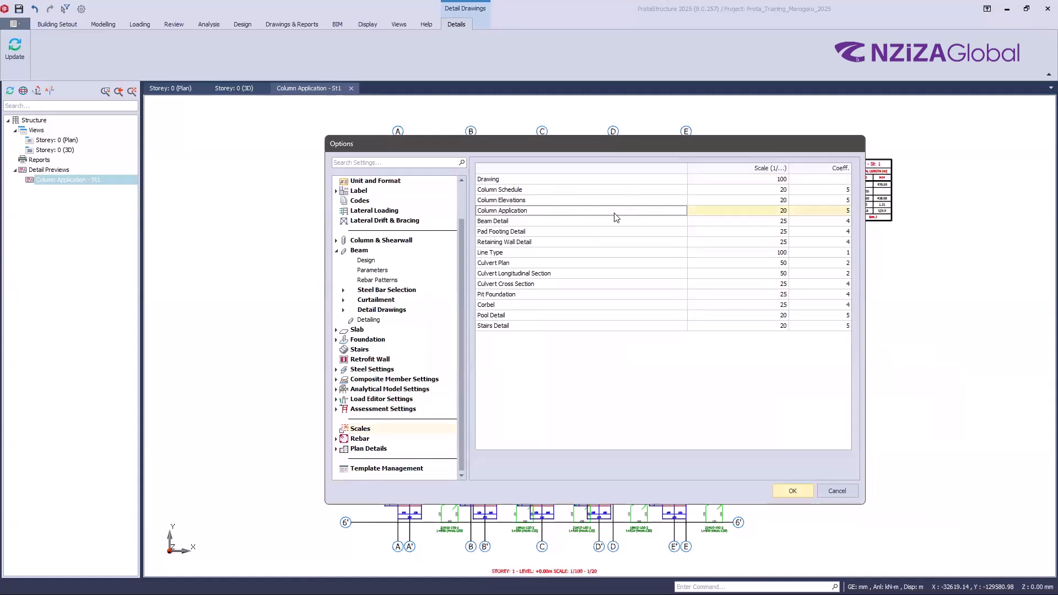
click(783, 211)
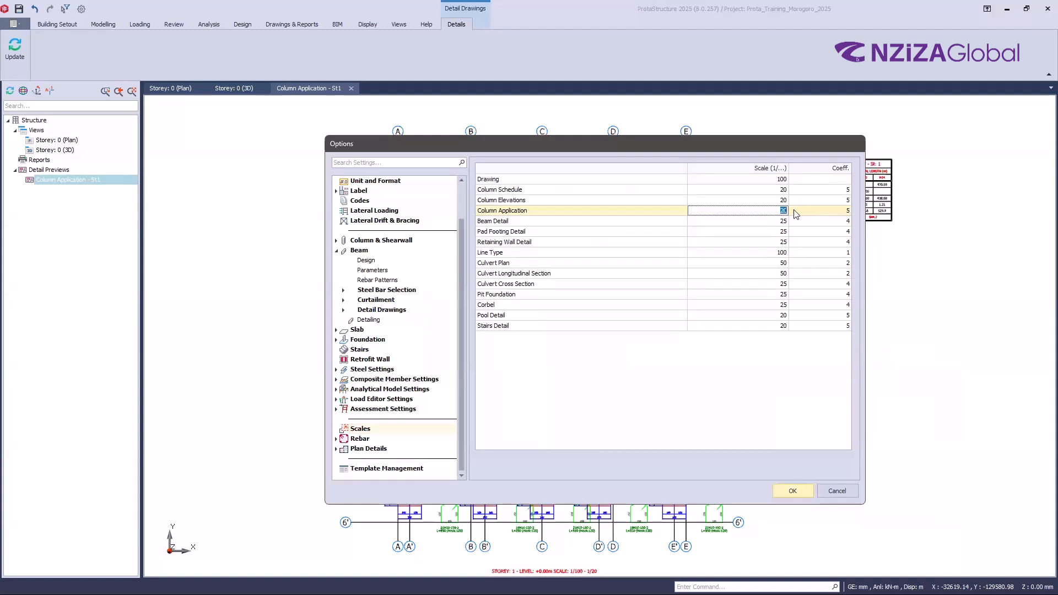
text(50)
key(Return)
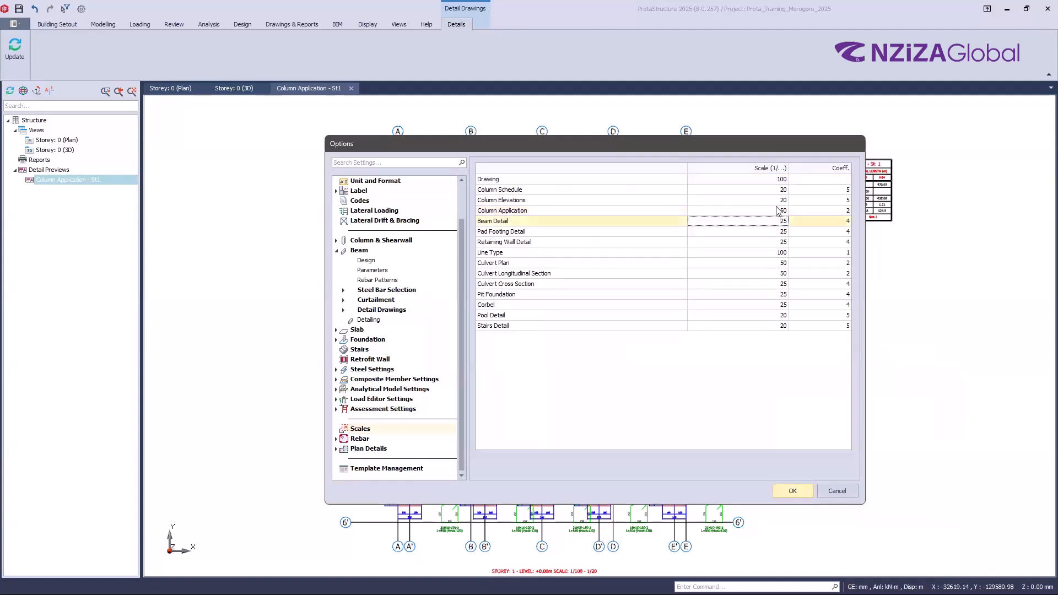
click(739, 209)
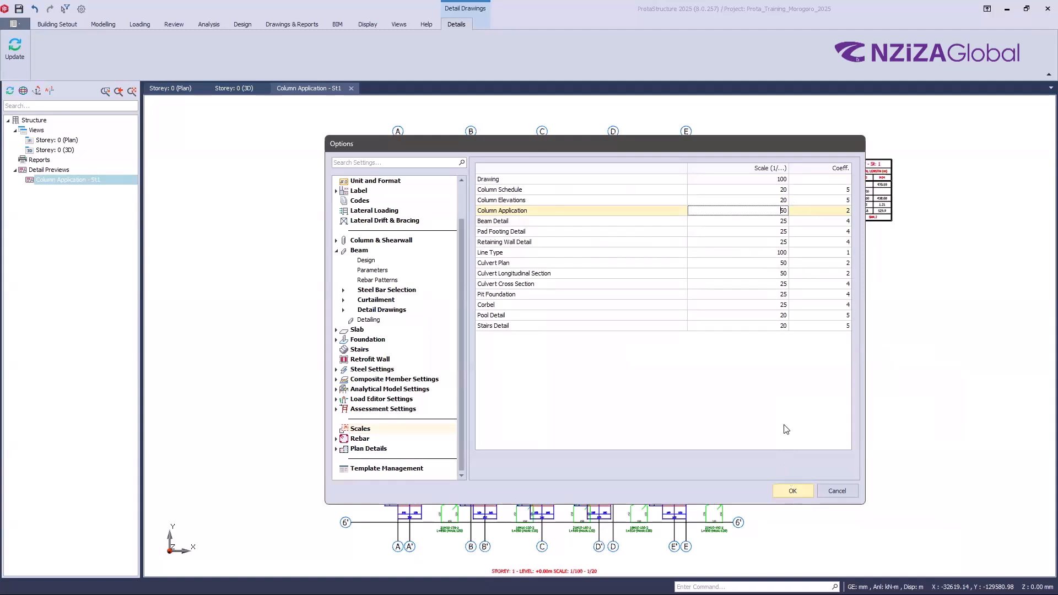
click(792, 491)
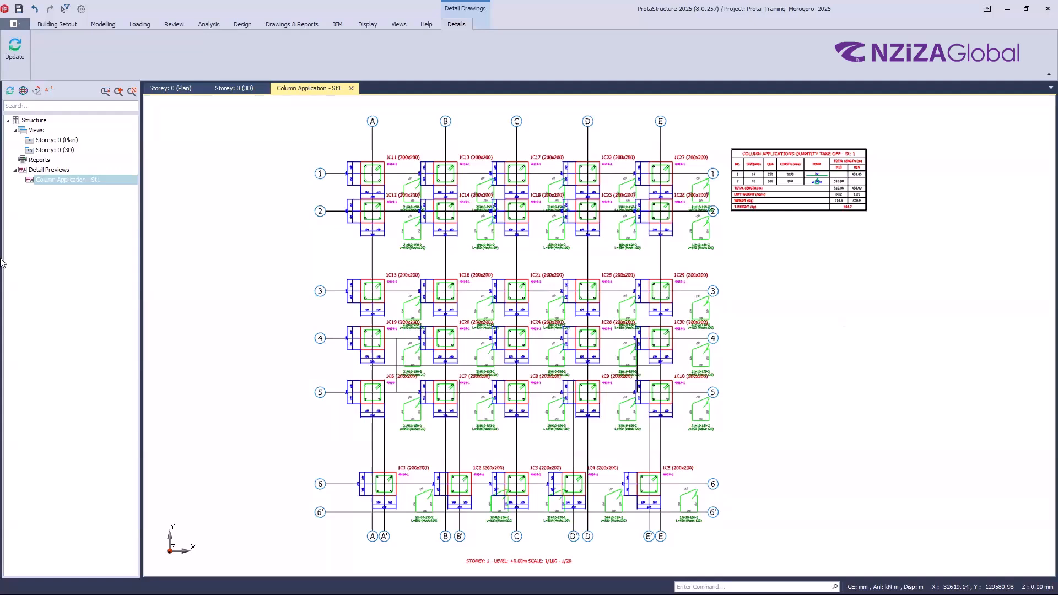
click(15, 48)
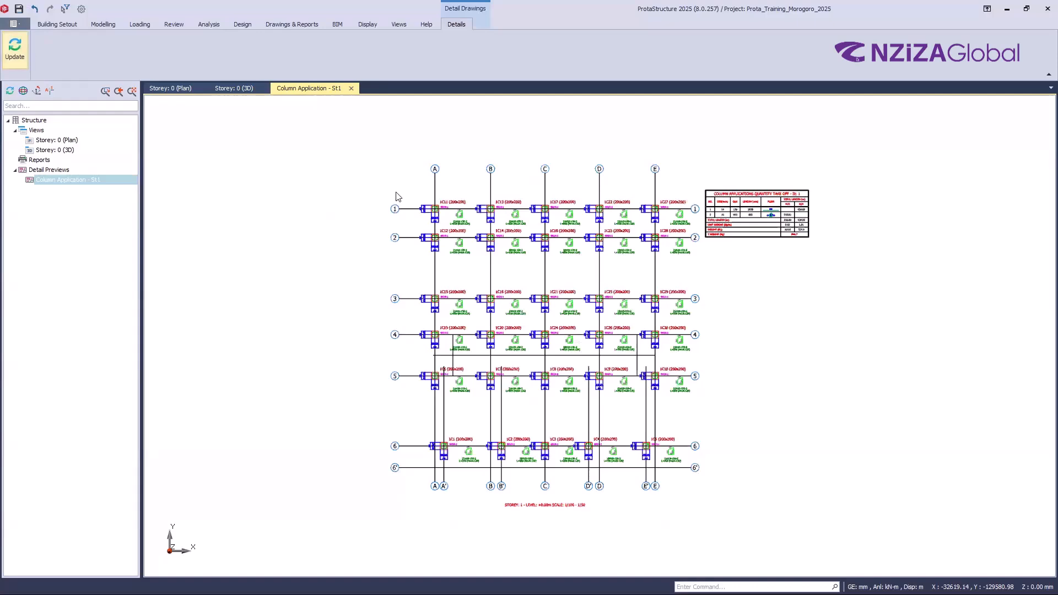
Inspect the column details, set the Column Application scale to 1/20 and update the drawing for comparison
scroll(419, 197, up, 3)
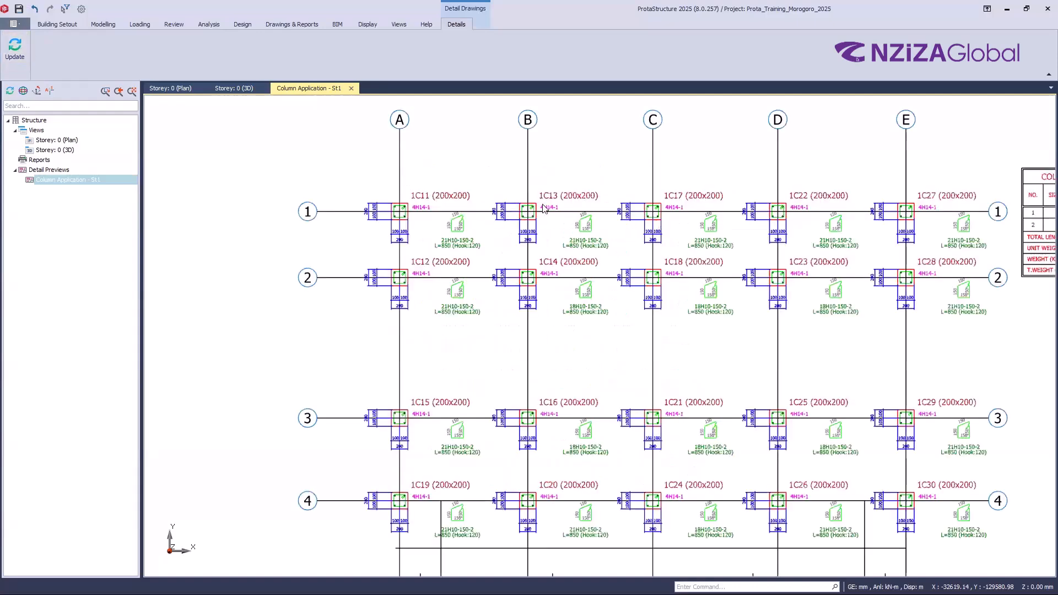
scroll(526, 208, up, 2)
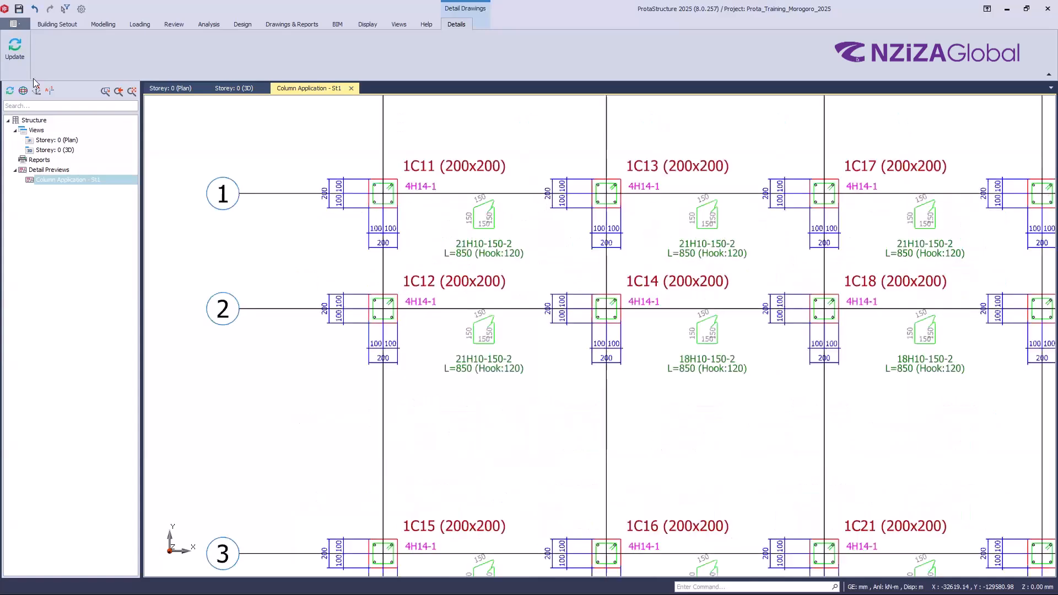
scroll(351, 145, down, 4)
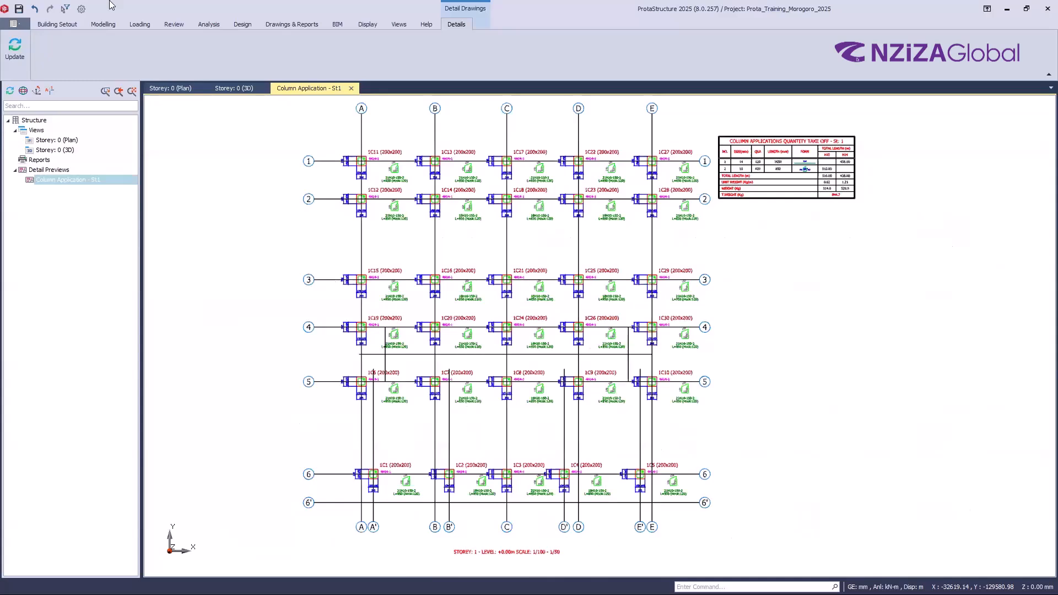
scroll(112, 5, up, 5)
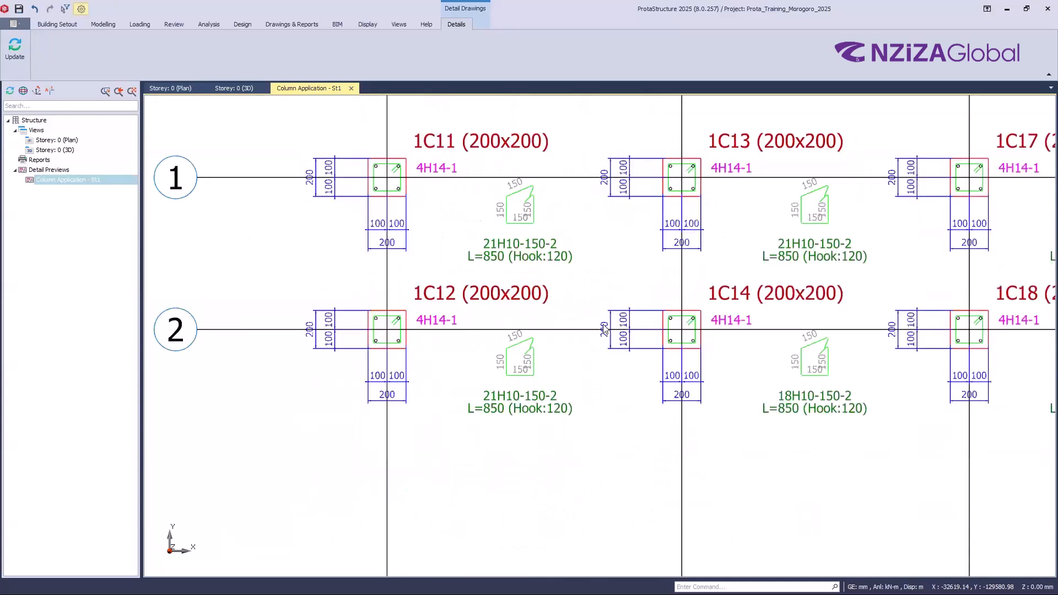
click(717, 187)
click(717, 186)
text(02)
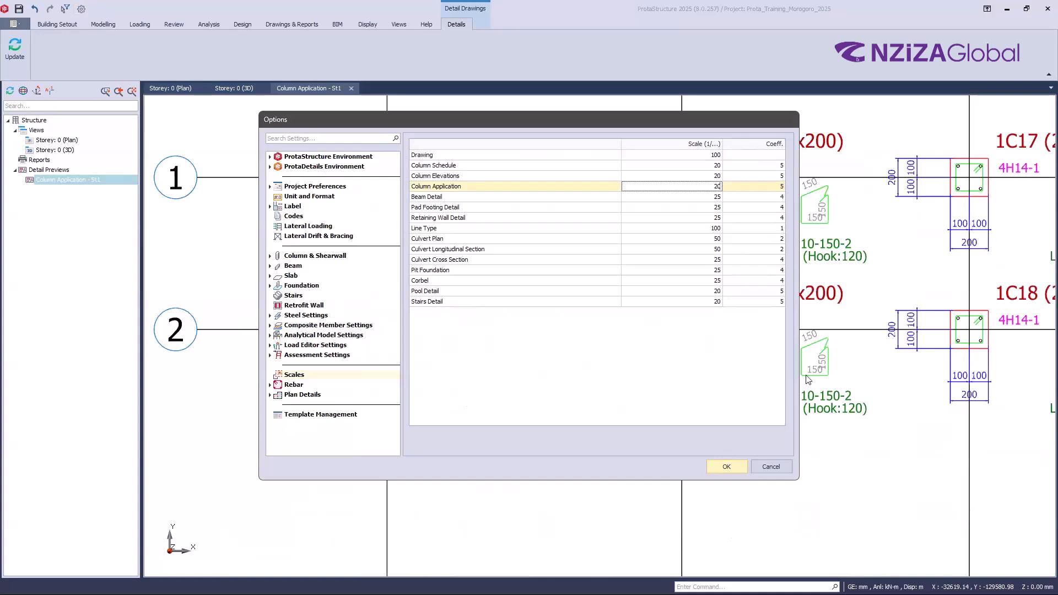
click(726, 467)
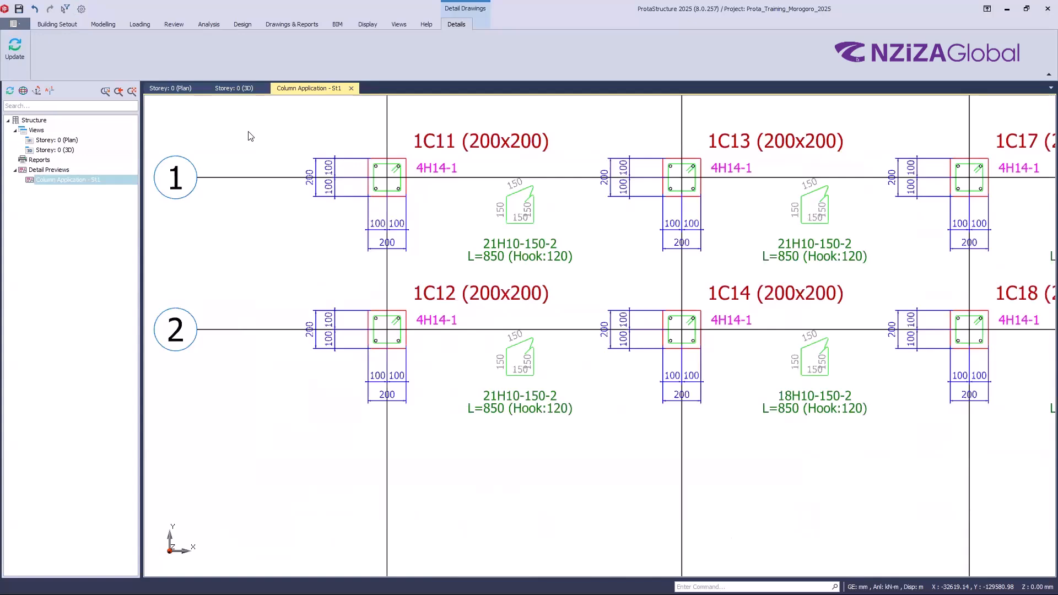
click(16, 50)
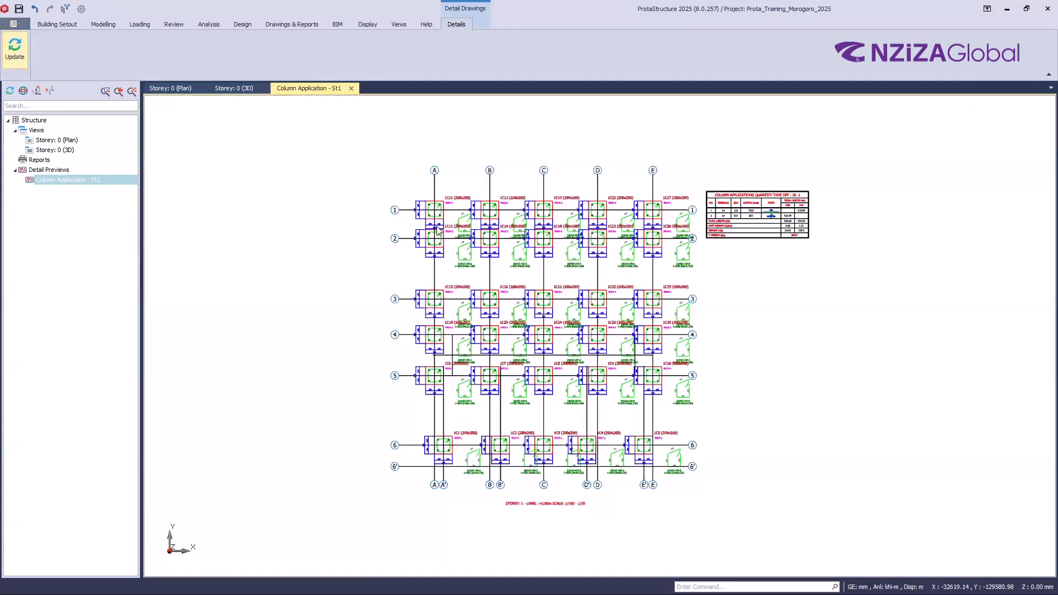
Check the column details for overlaps, set the Column Application scale to 1/40 and update the drawing
scroll(438, 230, up, 5)
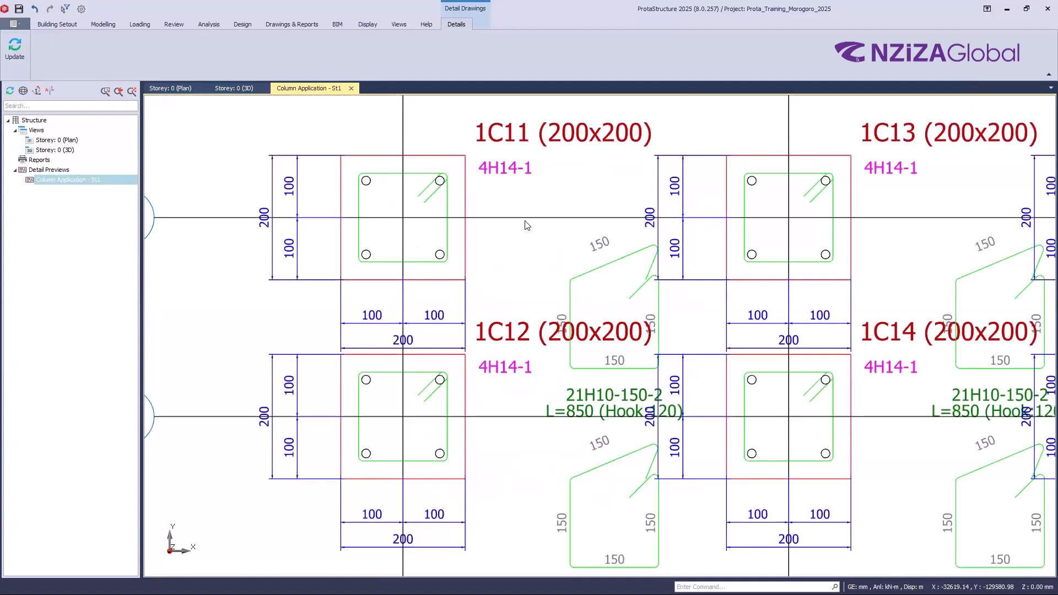
scroll(485, 199, down, 5)
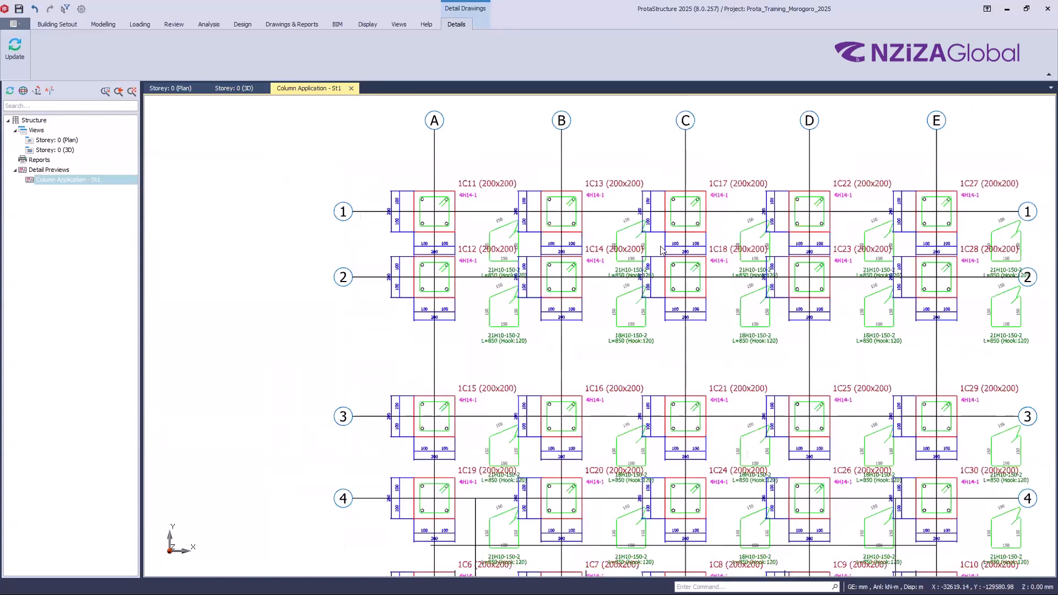
scroll(710, 197, down, 2)
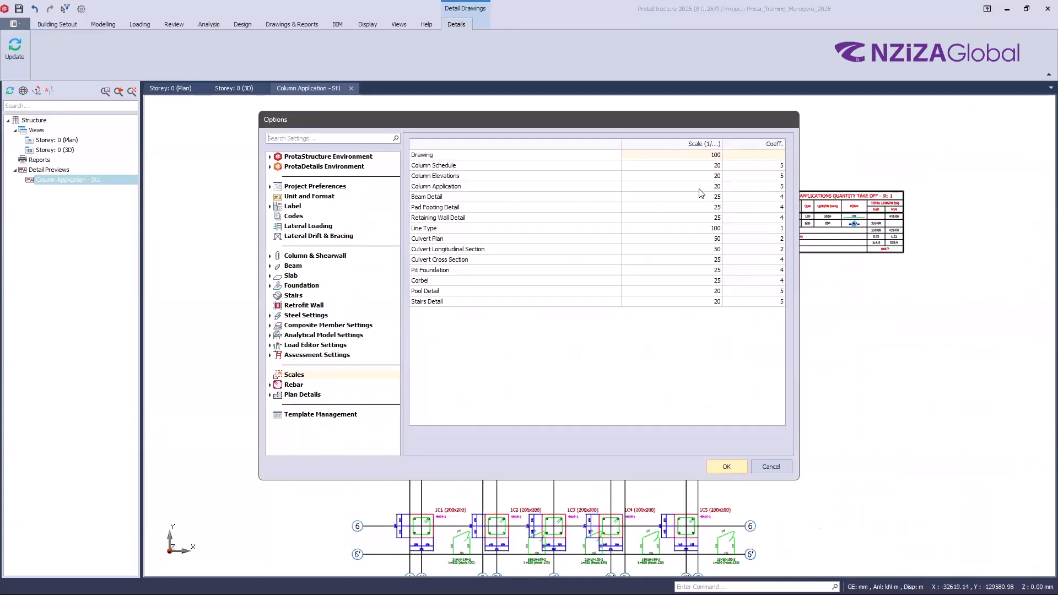
click(711, 188)
text(3)
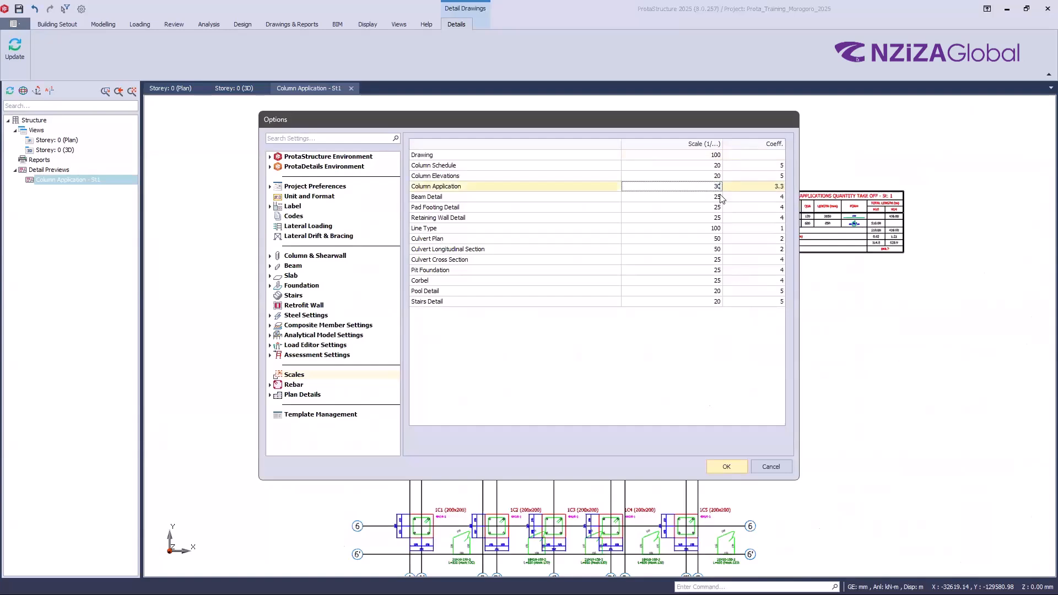
key(BackSpace)
text(40)
click(729, 467)
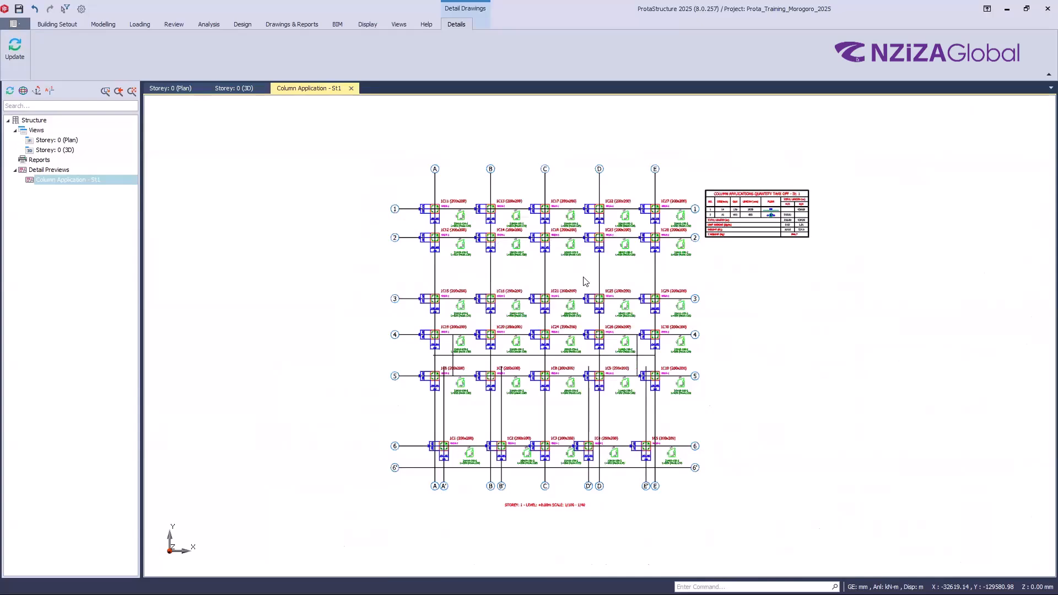
scroll(586, 281, up, 2)
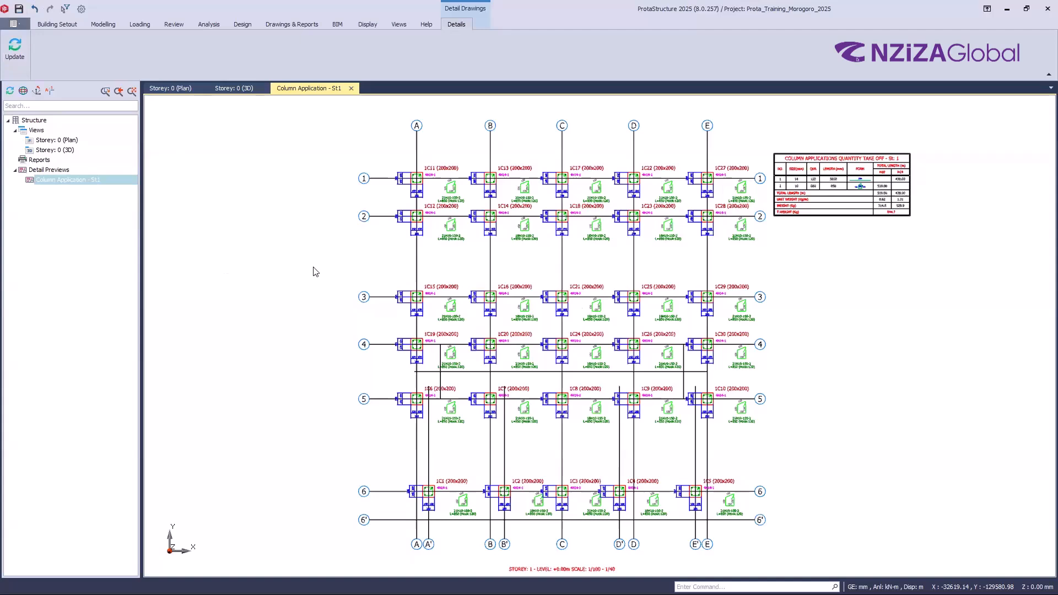
Set the column application link details to show next to plans in the Plan Details options and update the drawing
click(83, 9)
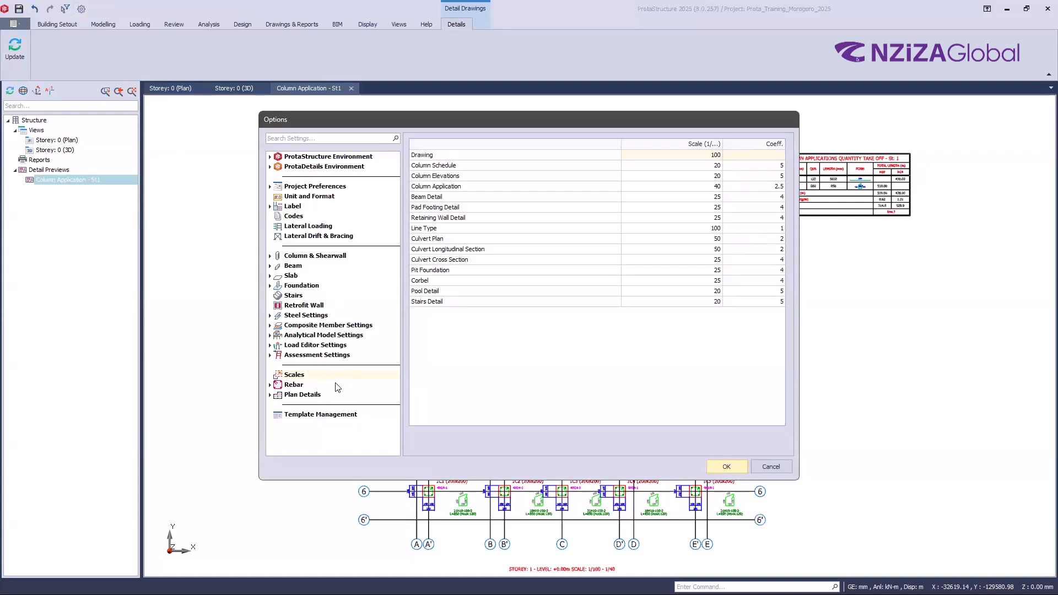
click(303, 389)
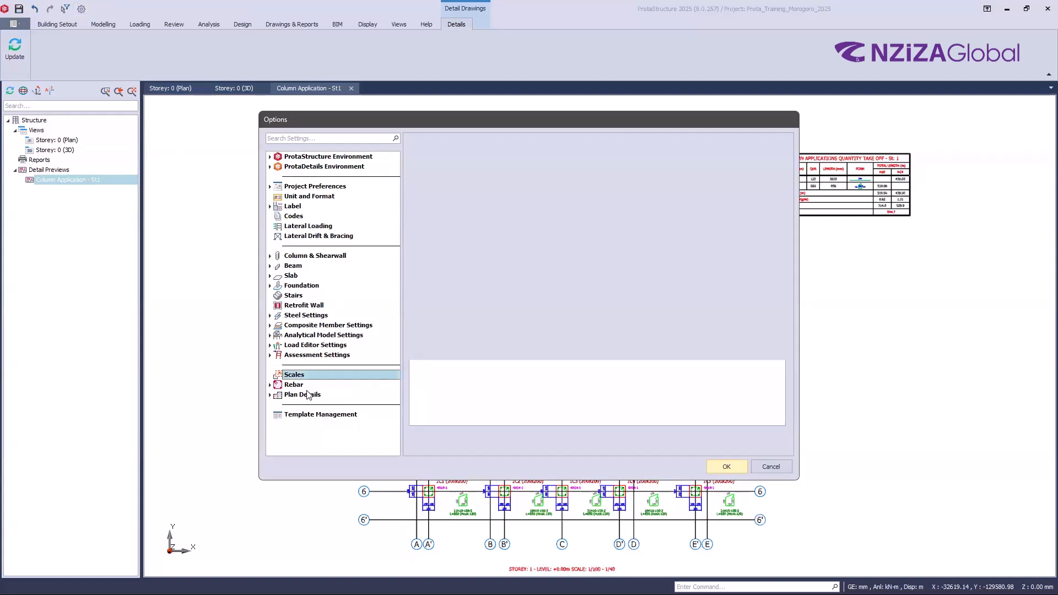
click(307, 417)
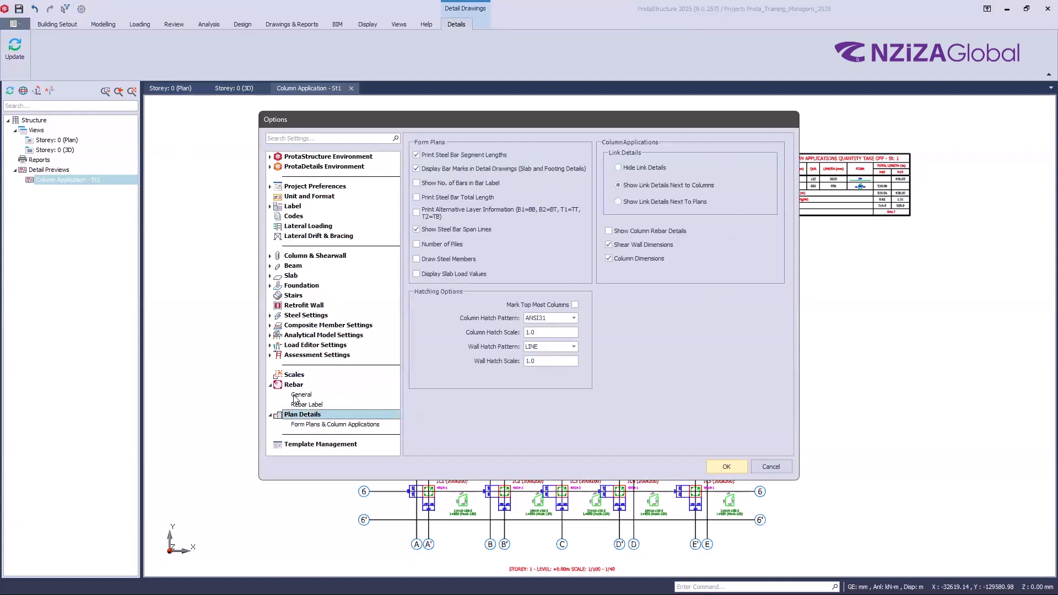
click(271, 386)
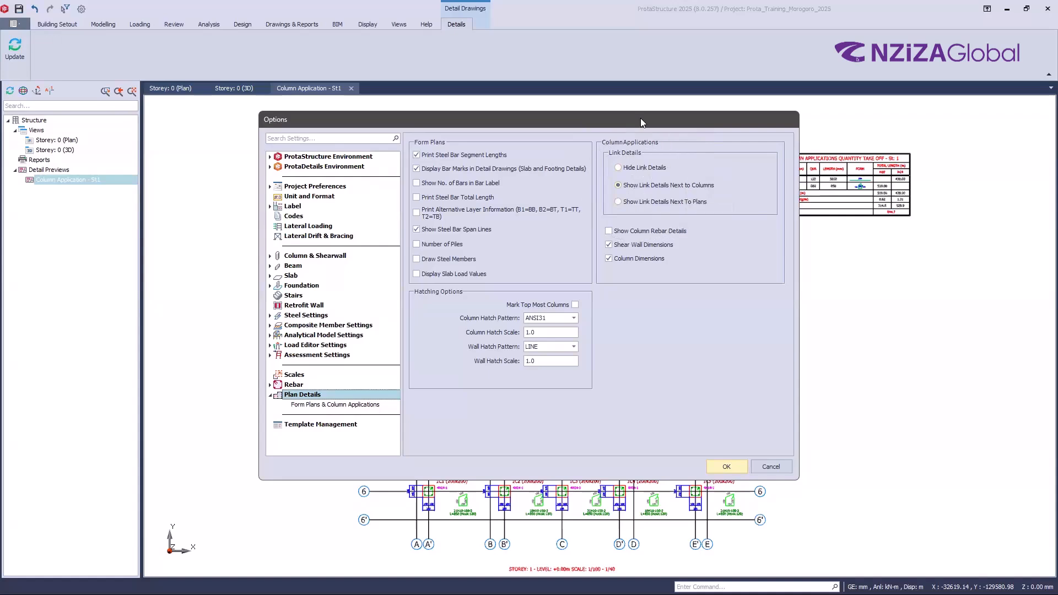
drag(642, 119, 656, 131)
key(ctrl)
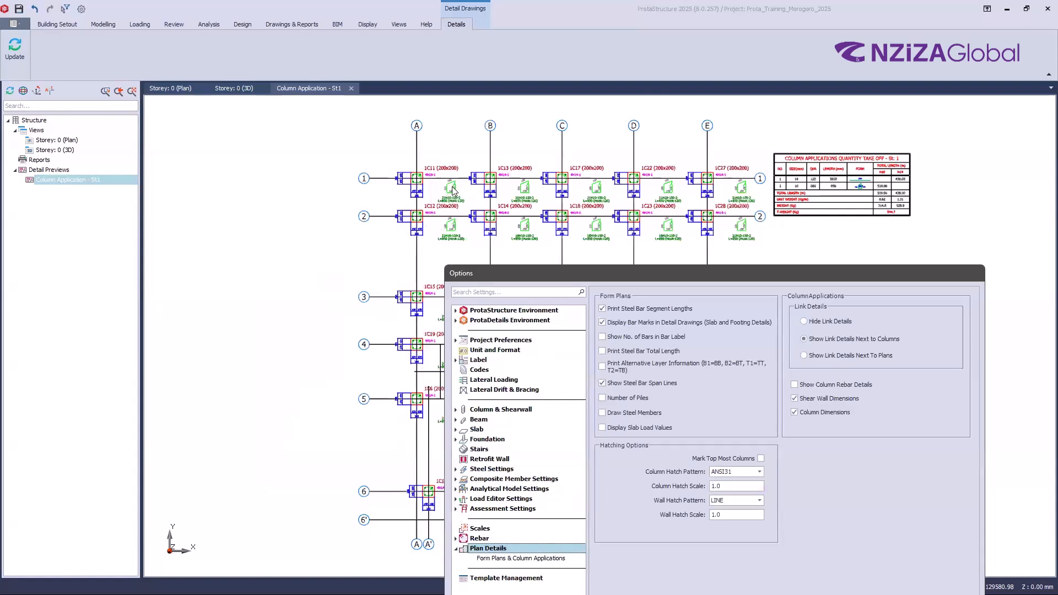
drag(743, 275, 637, 141)
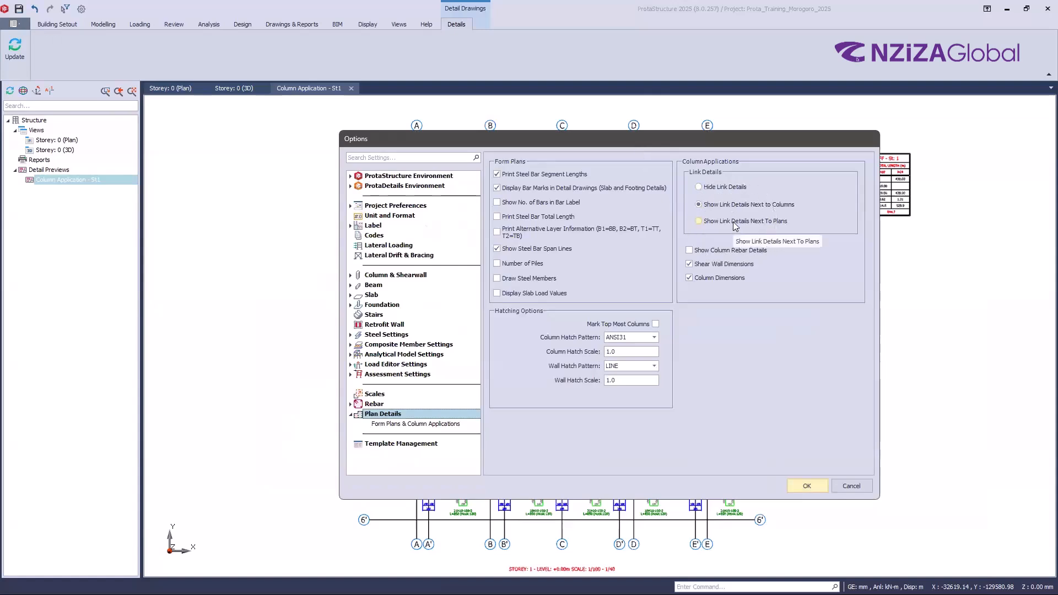
click(737, 225)
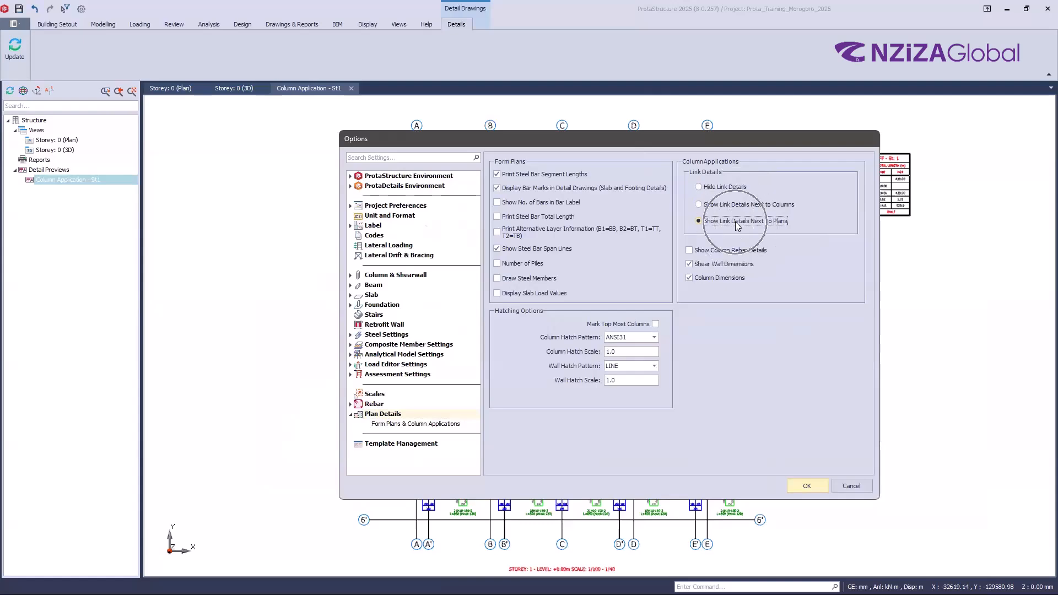
click(807, 486)
click(24, 54)
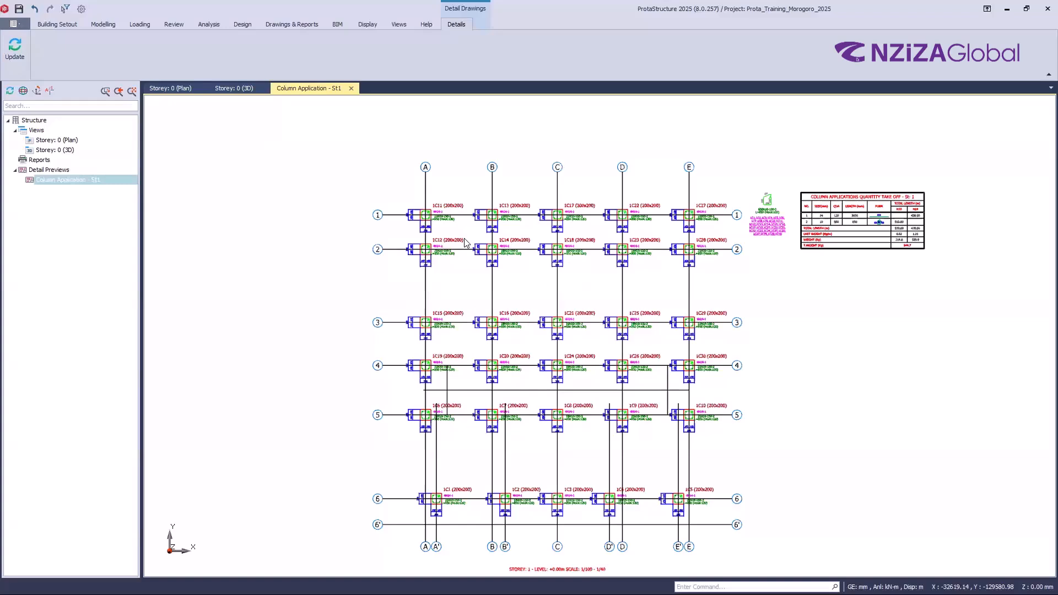
Examine the link details and quantity take-off table placed next to the storey 1 column application plan
scroll(747, 149, up, 3)
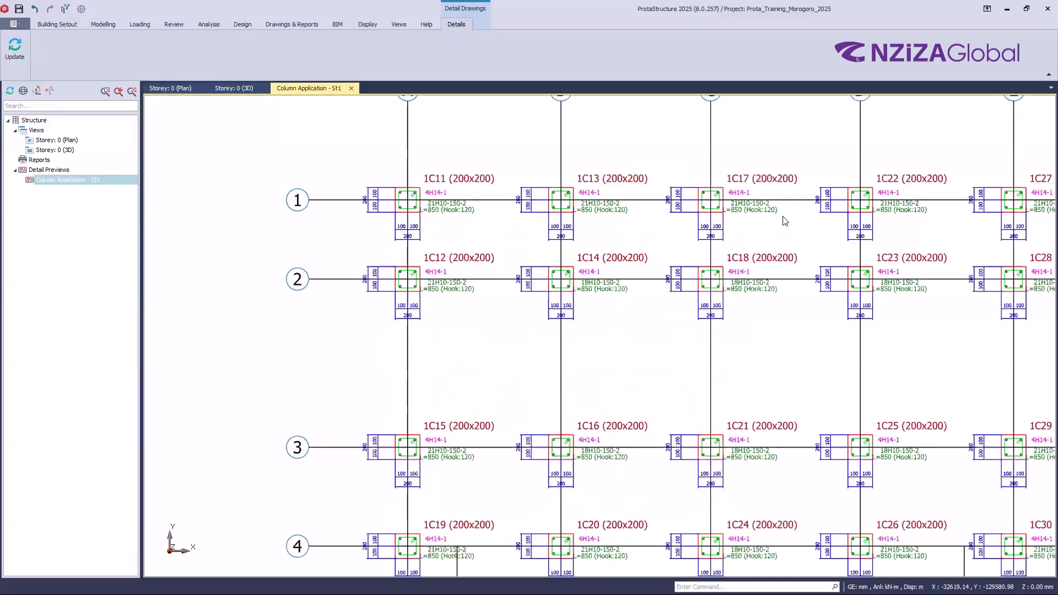
scroll(715, 159, down, 2)
scroll(656, 301, down, 2)
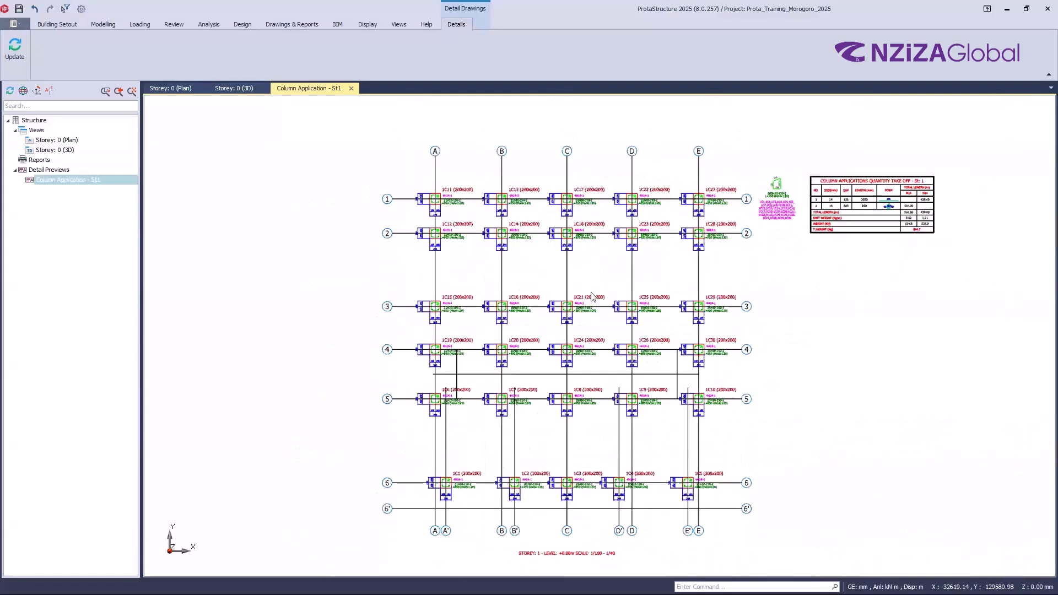
scroll(821, 411, up, 2)
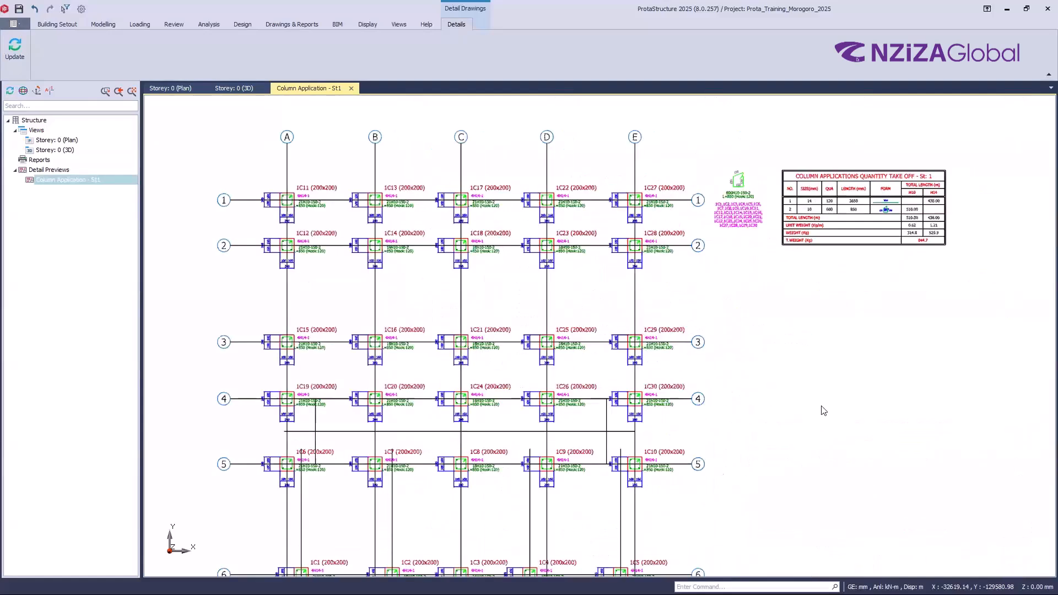
scroll(740, 180, up, 5)
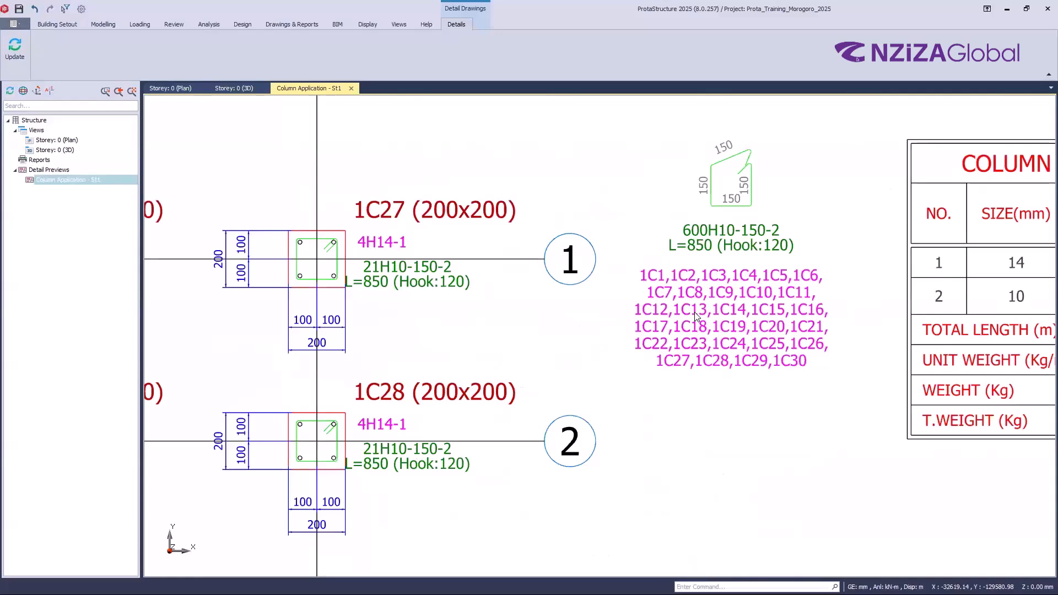
scroll(785, 210, up, 1)
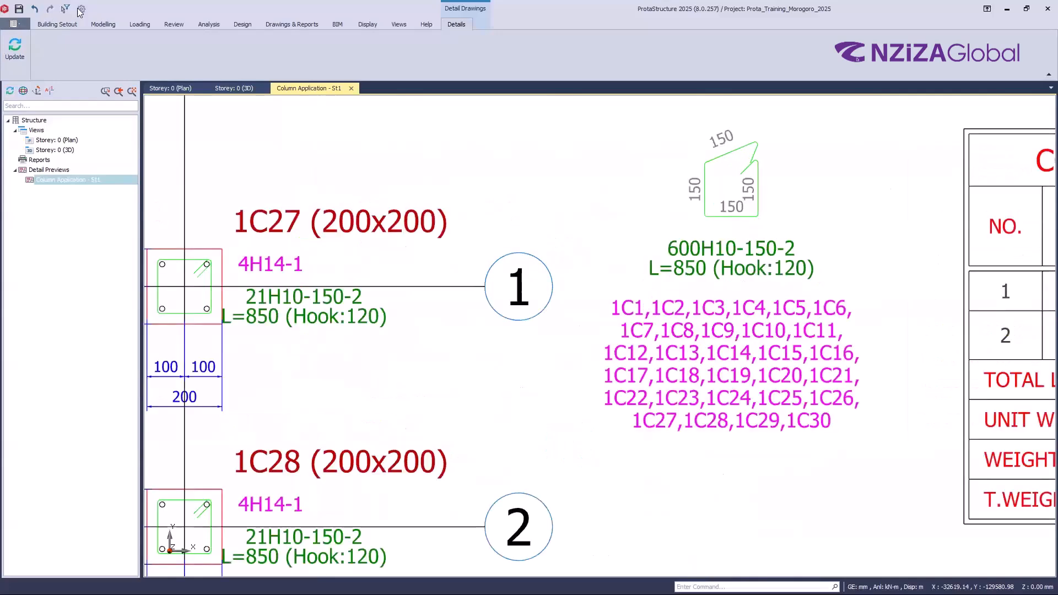
scroll(78, 9, down, 3)
scroll(631, 165, down, 3)
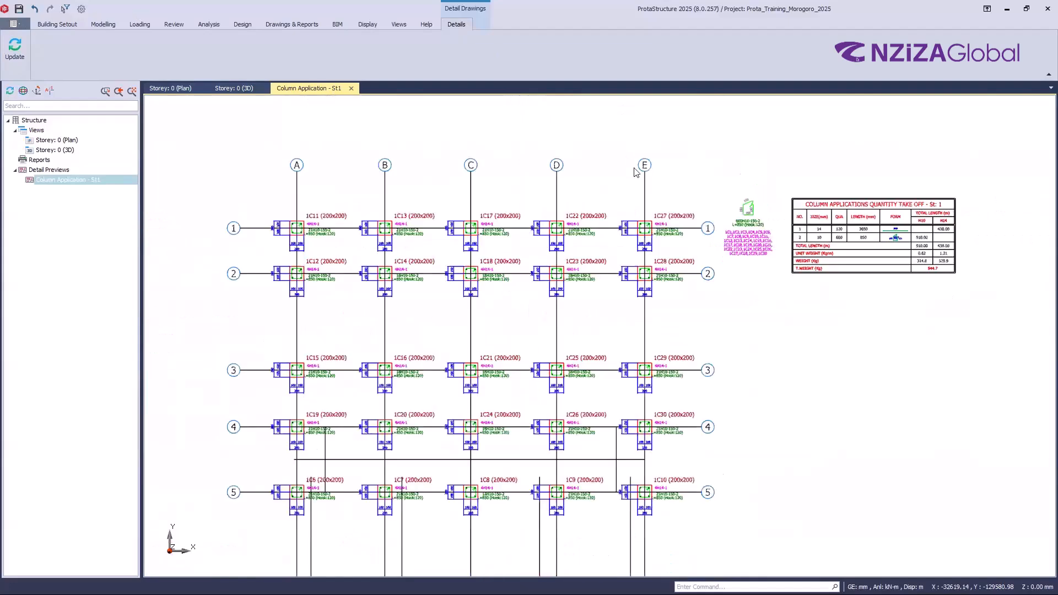
Set the column application link details to Hide Link Details, update the drawing and check the plan
click(635, 170)
click(725, 468)
click(21, 55)
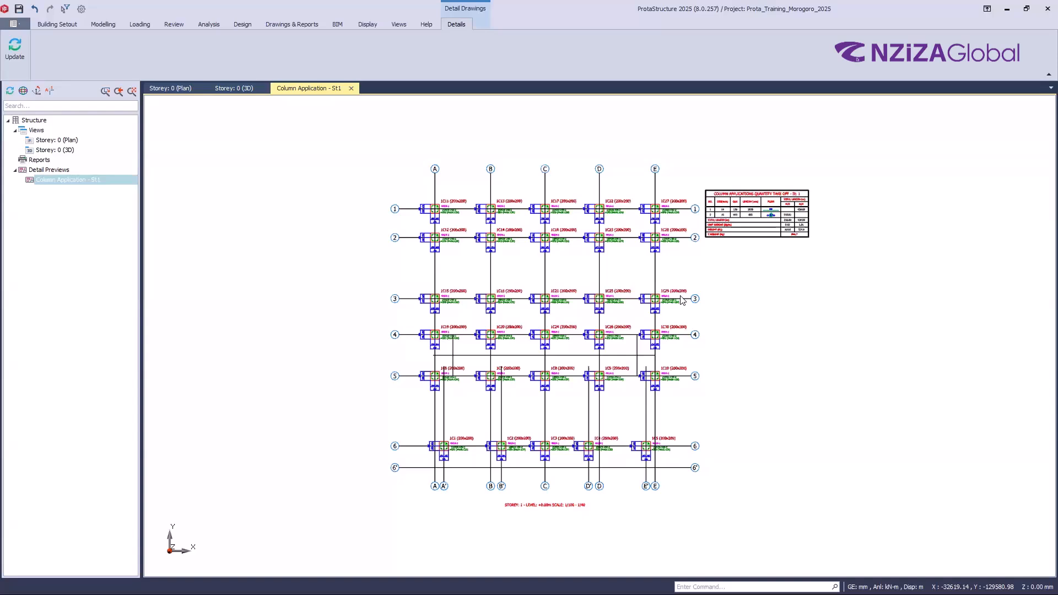
scroll(518, 496, up, 2)
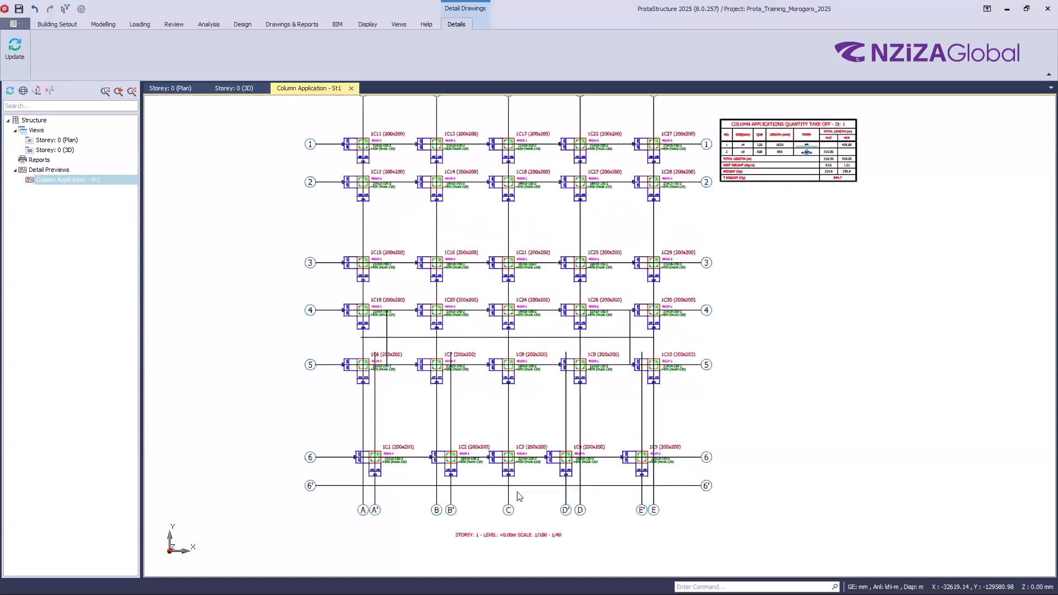
scroll(518, 497, down, 2)
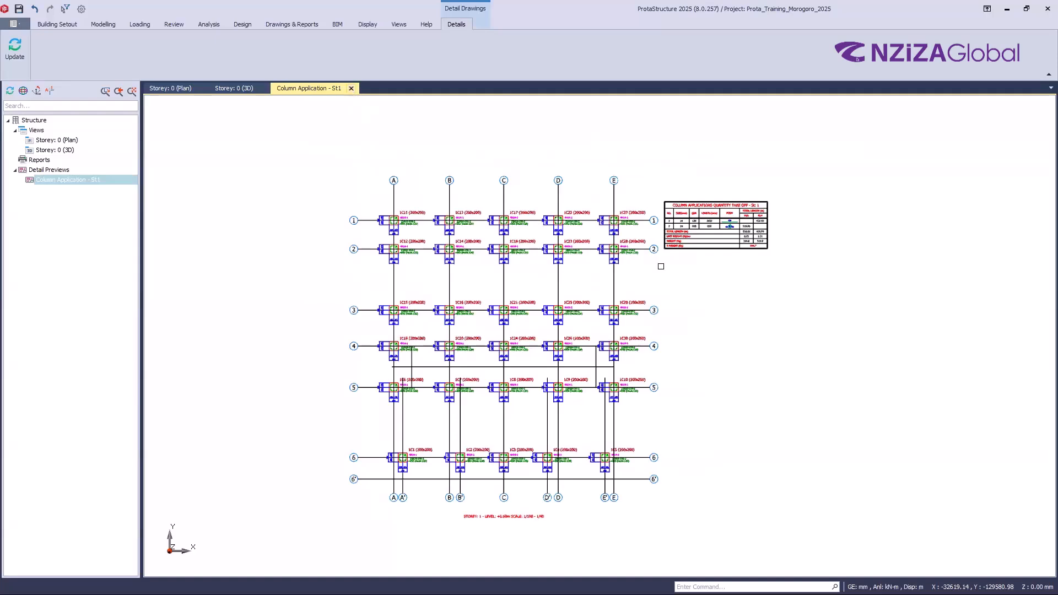
Close the column application drawing and generate the column elevation drawing for storey St: 1 (+3.00 m)
click(351, 88)
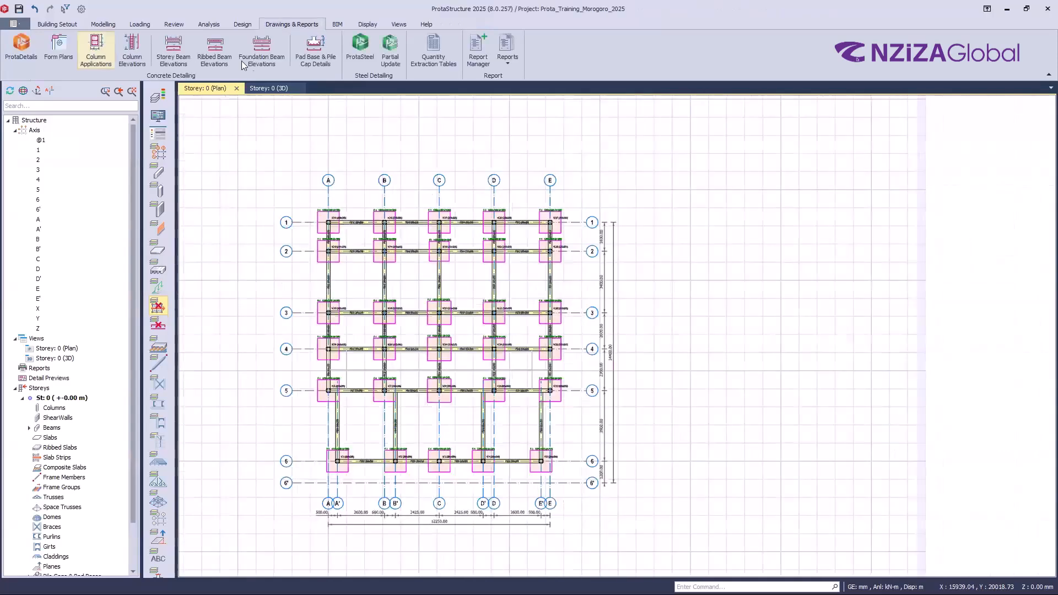
click(130, 48)
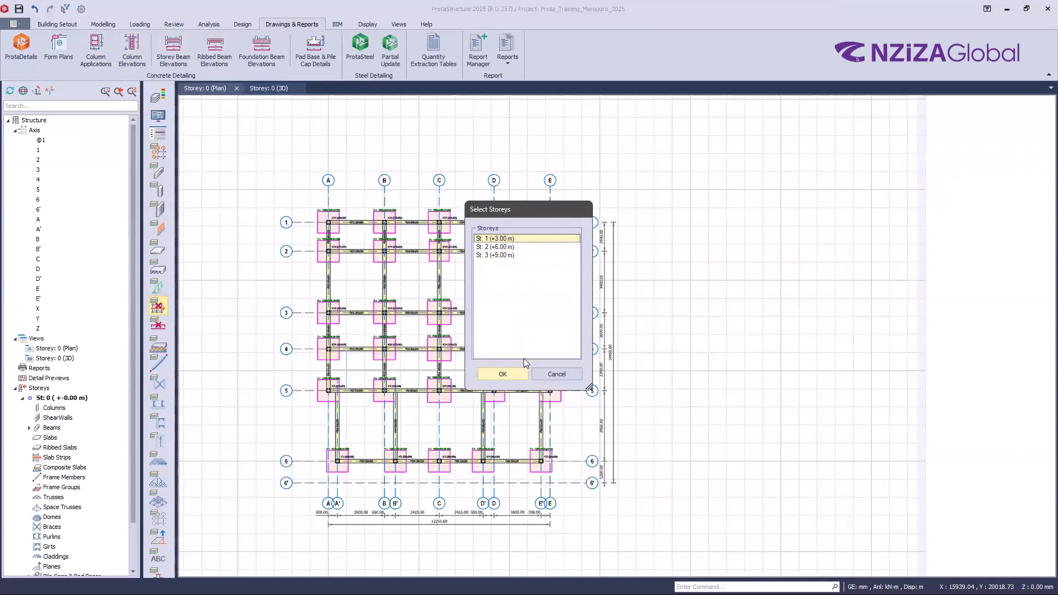
key(Return)
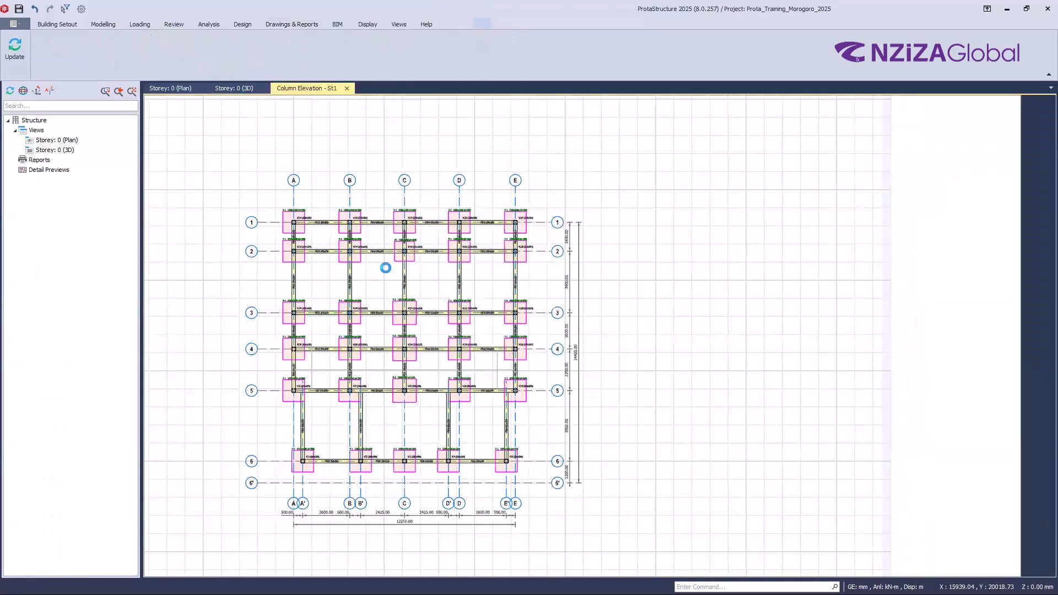
Examine the bars, links and section details of the columns in the storey 1 column elevation drawing
scroll(378, 219, up, 5)
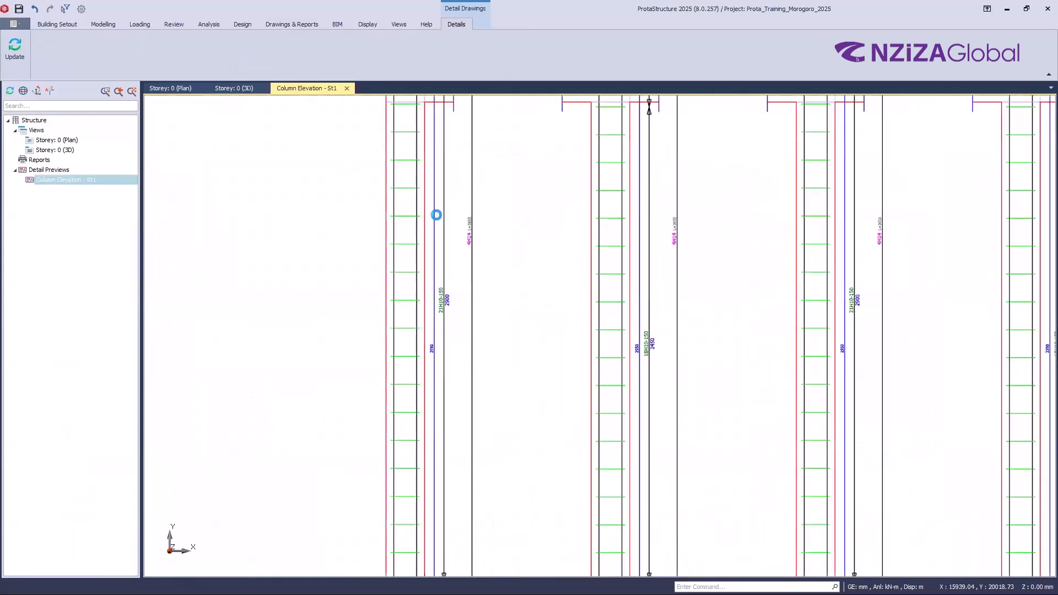
scroll(369, 164, down, 5)
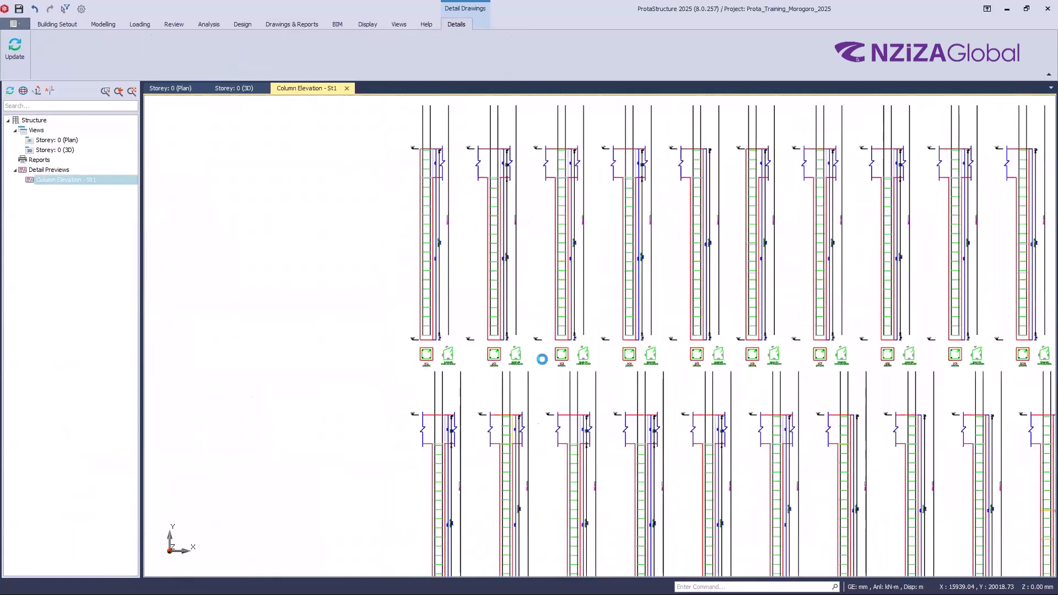
scroll(549, 330, up, 5)
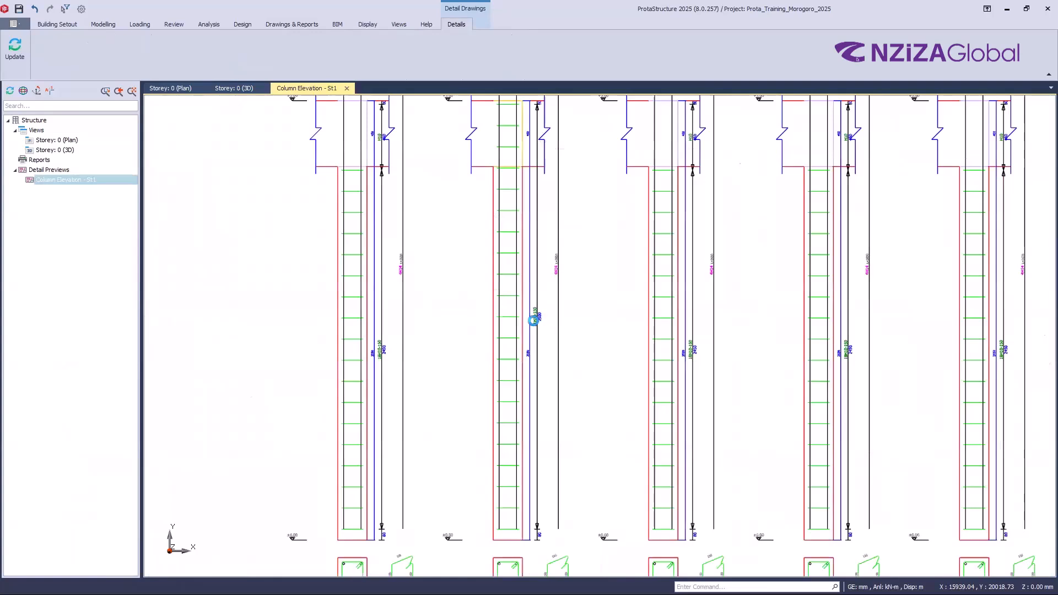
scroll(444, 364, down, 3)
scroll(457, 136, down, 3)
scroll(491, 325, up, 3)
scroll(456, 229, up, 3)
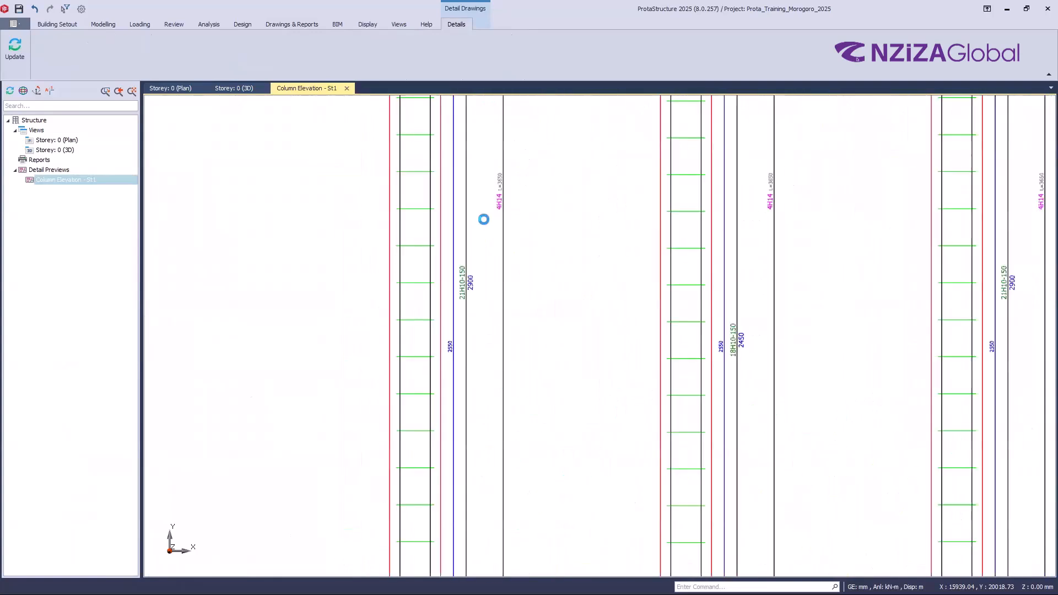
scroll(499, 192, up, 2)
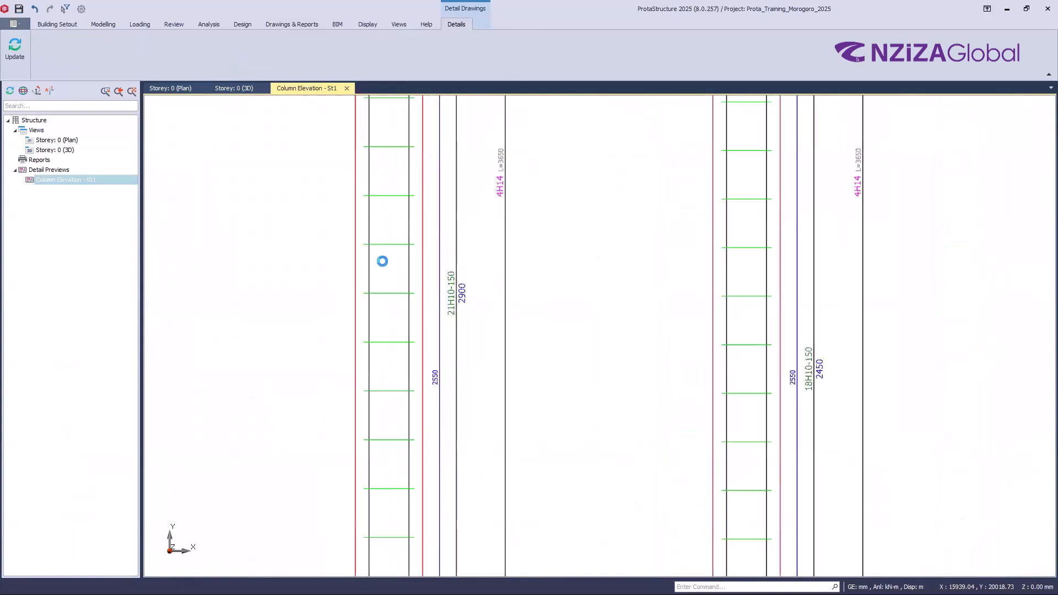
scroll(427, 395, down, 3)
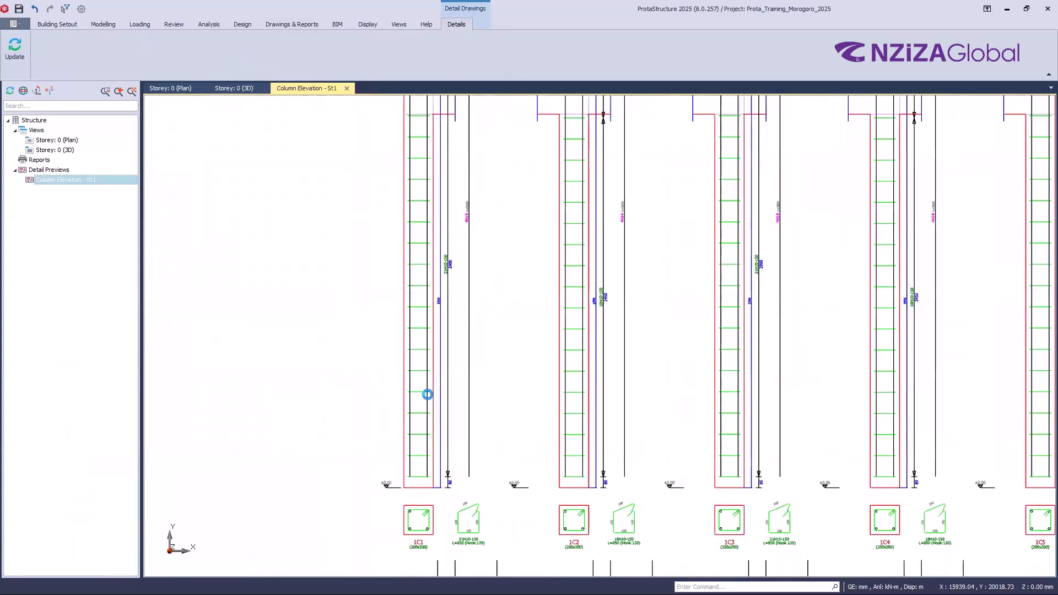
scroll(415, 246, down, 2)
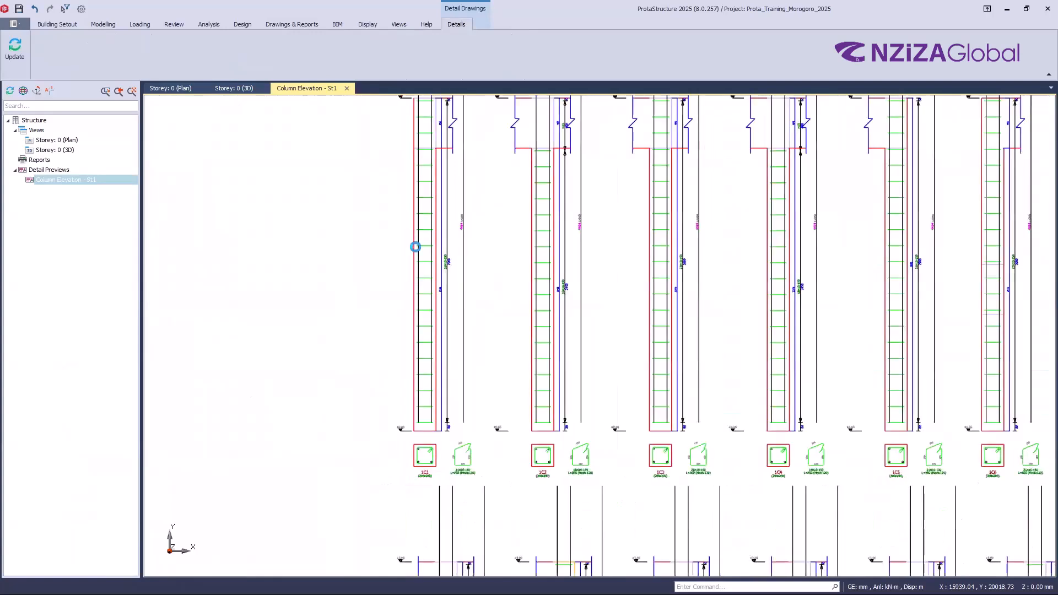
scroll(447, 262, down, 2)
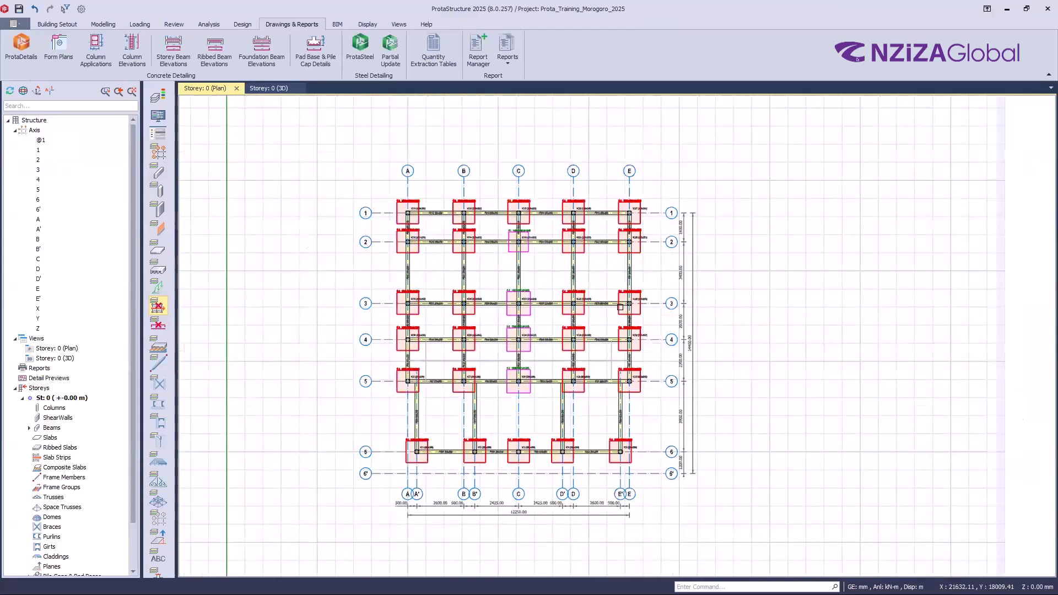
Launch ProtaDetails for the project, save the project changes and switch to the ProtaDetails window
mouse_move(621, 307)
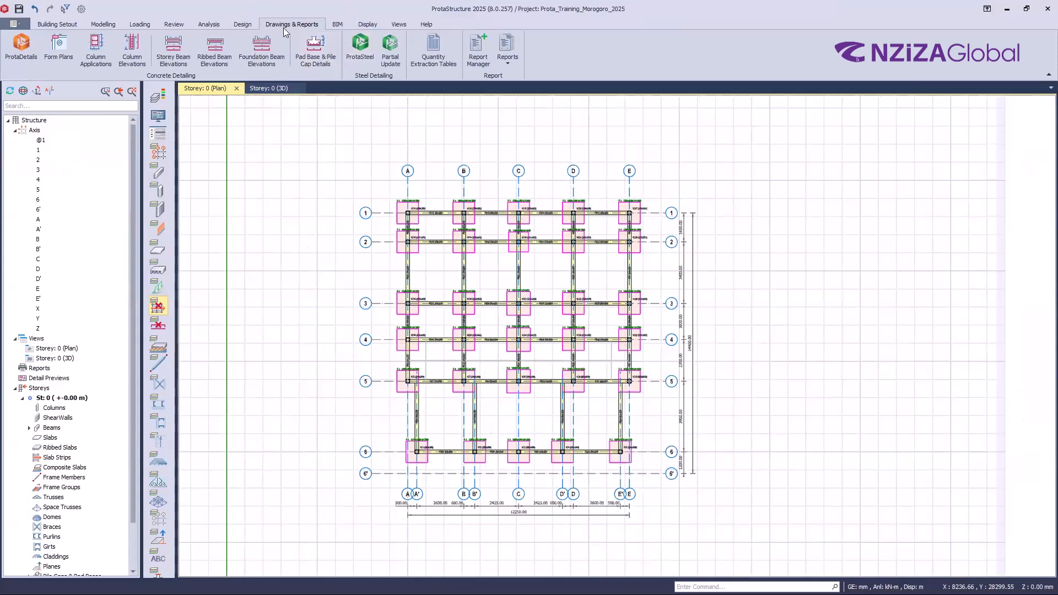
click(21, 58)
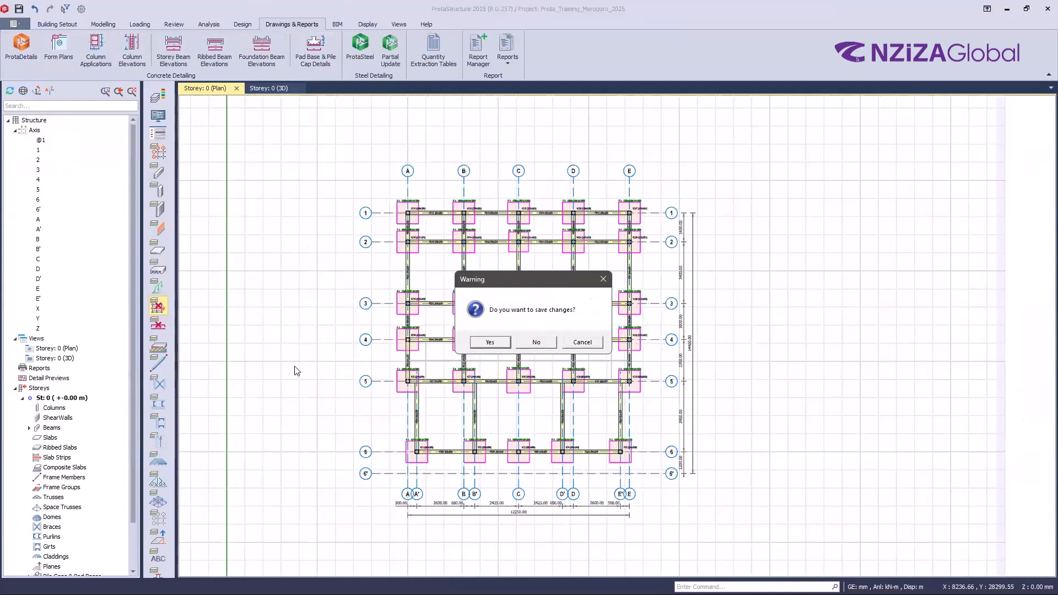
click(500, 344)
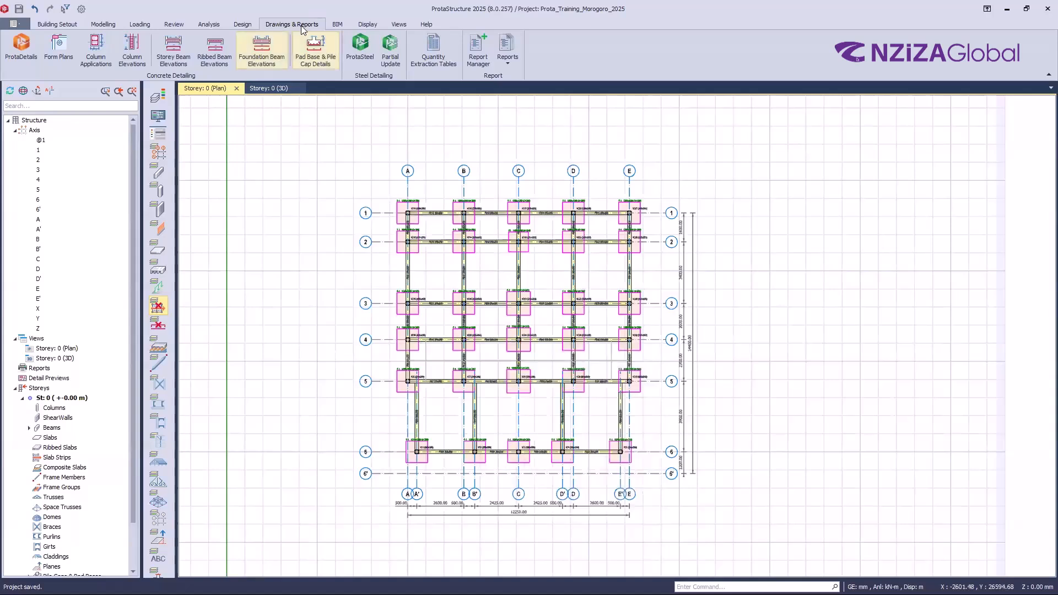
click(20, 55)
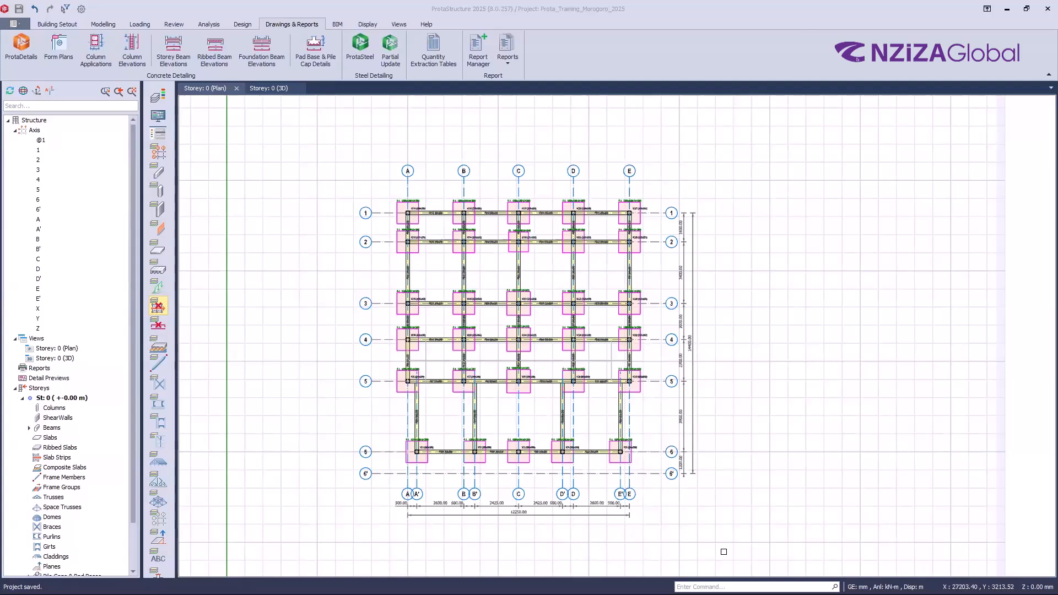
key(super)
click(680, 587)
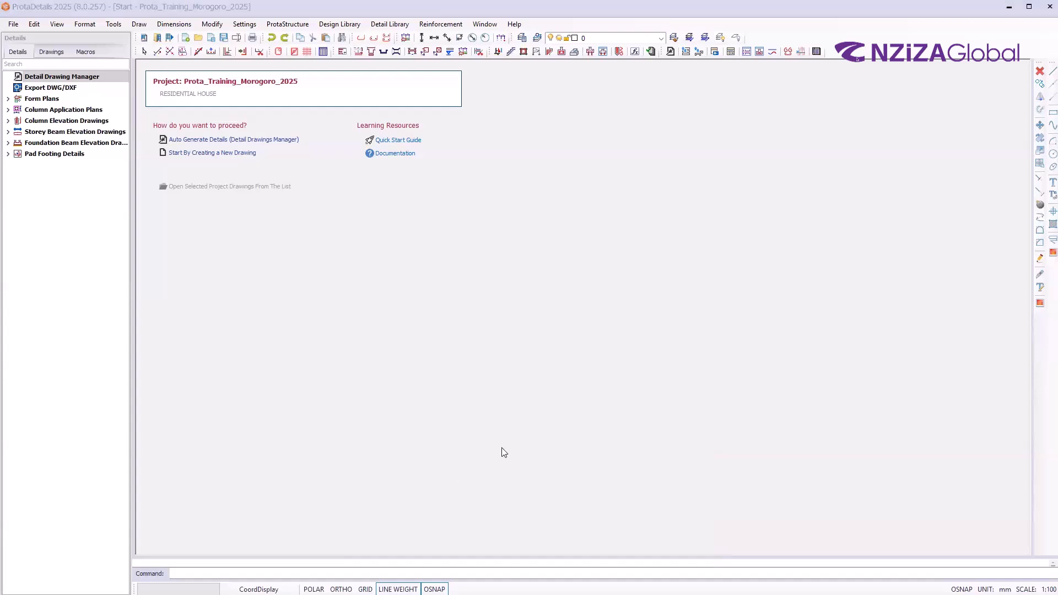
Open the Detail Drawings Manager from the start page to auto-generate the project details
click(254, 87)
click(211, 83)
key(ctrl)
key(ctrl)
key(ctrl)
key(ctrl)
click(231, 146)
click(183, 157)
click(224, 139)
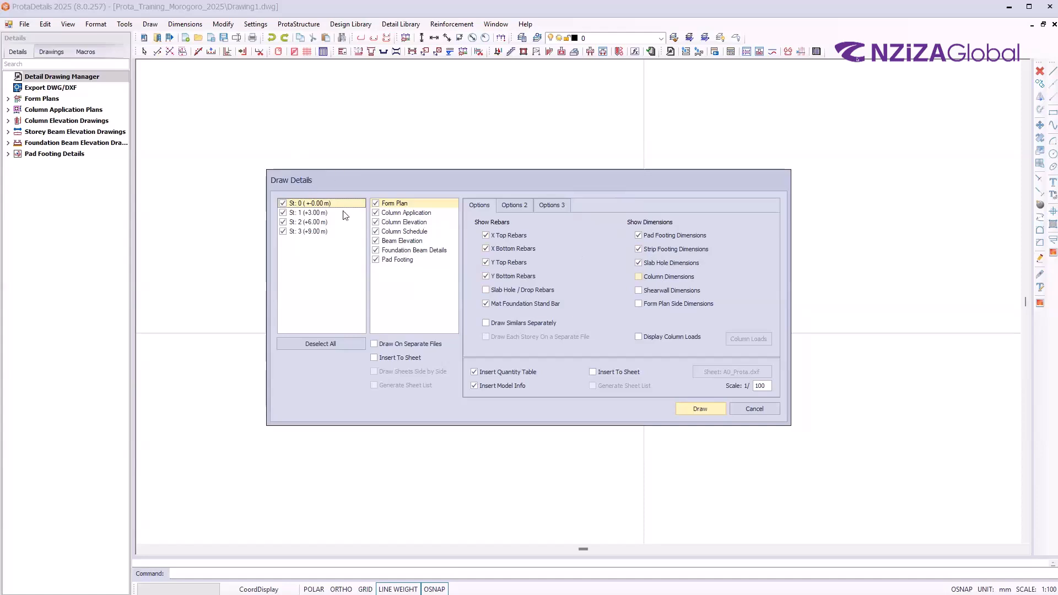
Review the Draw Details settings for the form plan, including Options 2 and Options 3, and for the column details
click(406, 206)
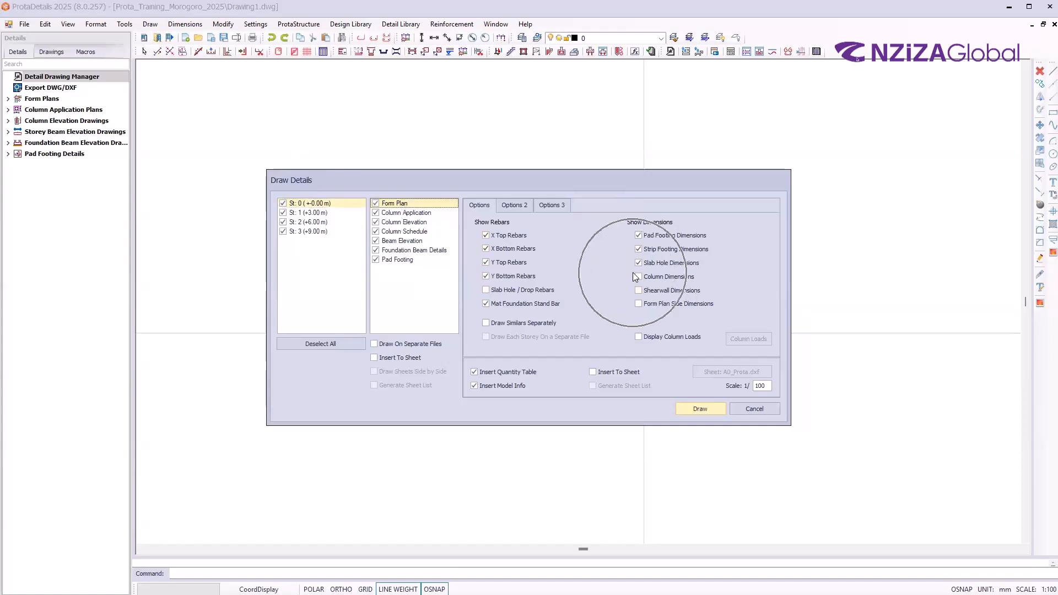
click(403, 214)
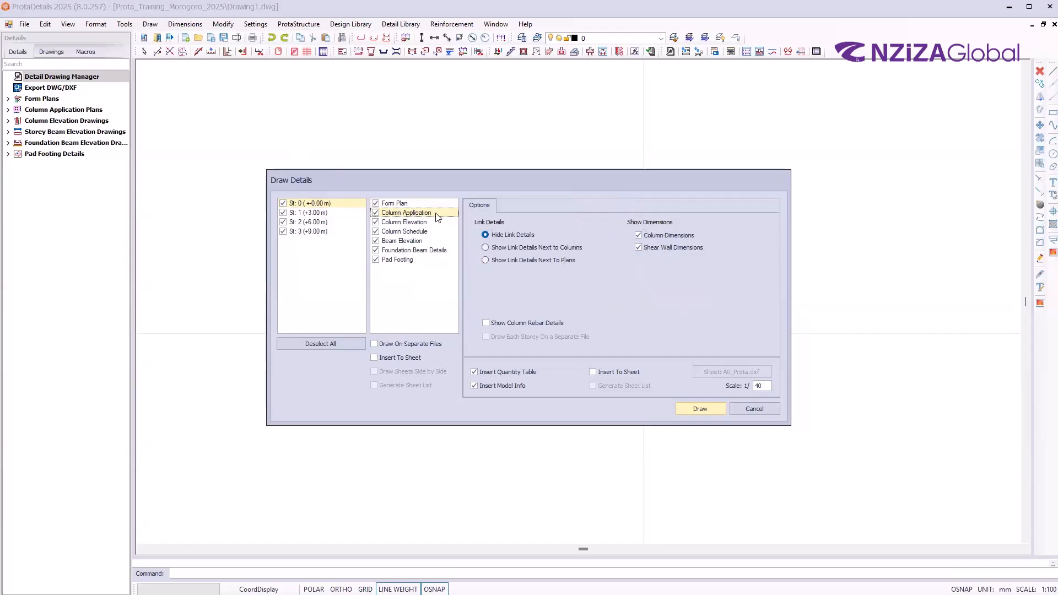
click(419, 227)
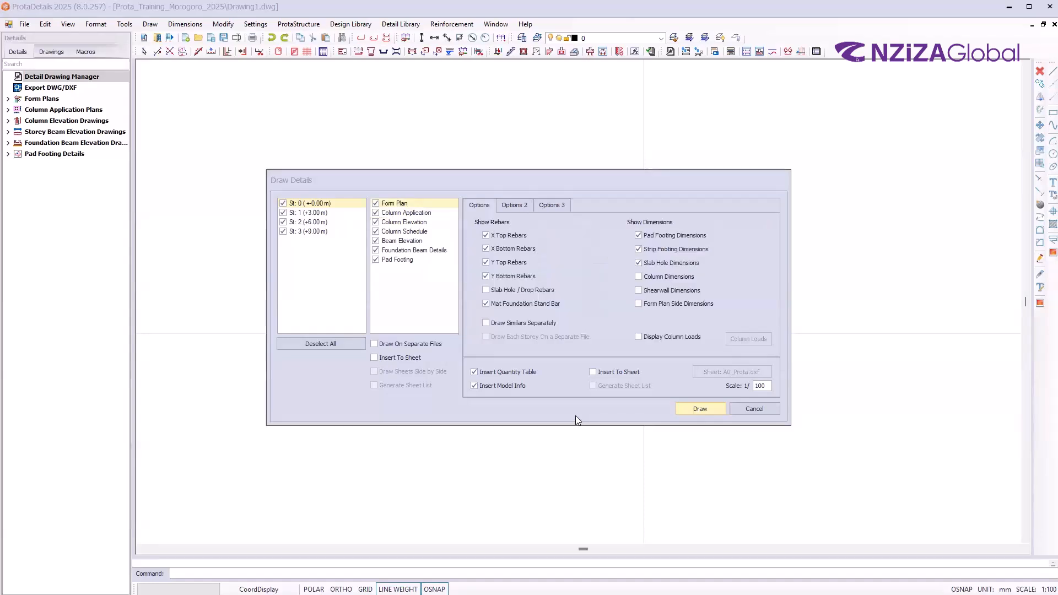
click(571, 388)
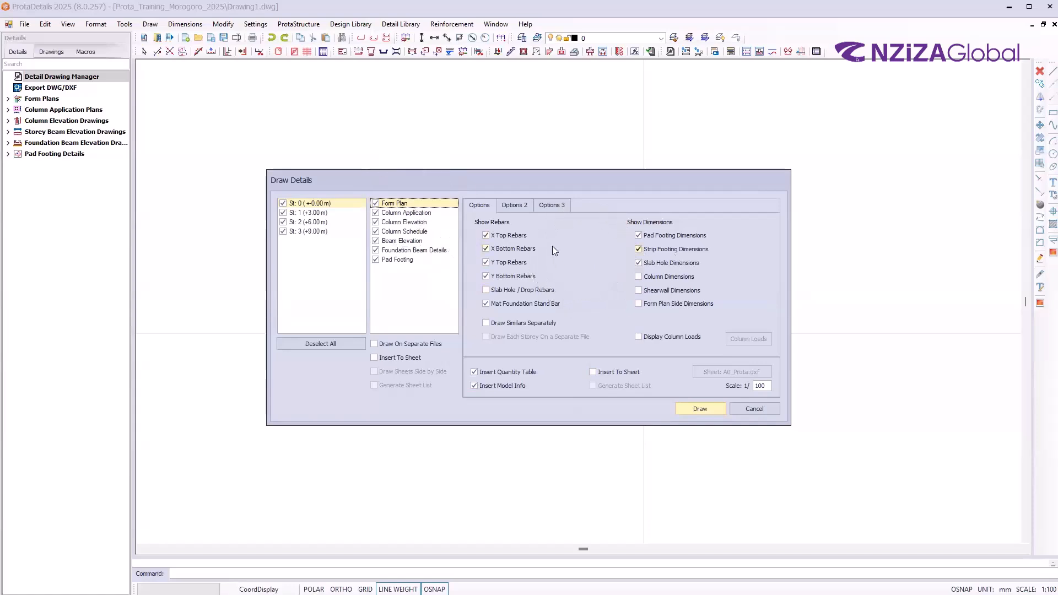
click(507, 210)
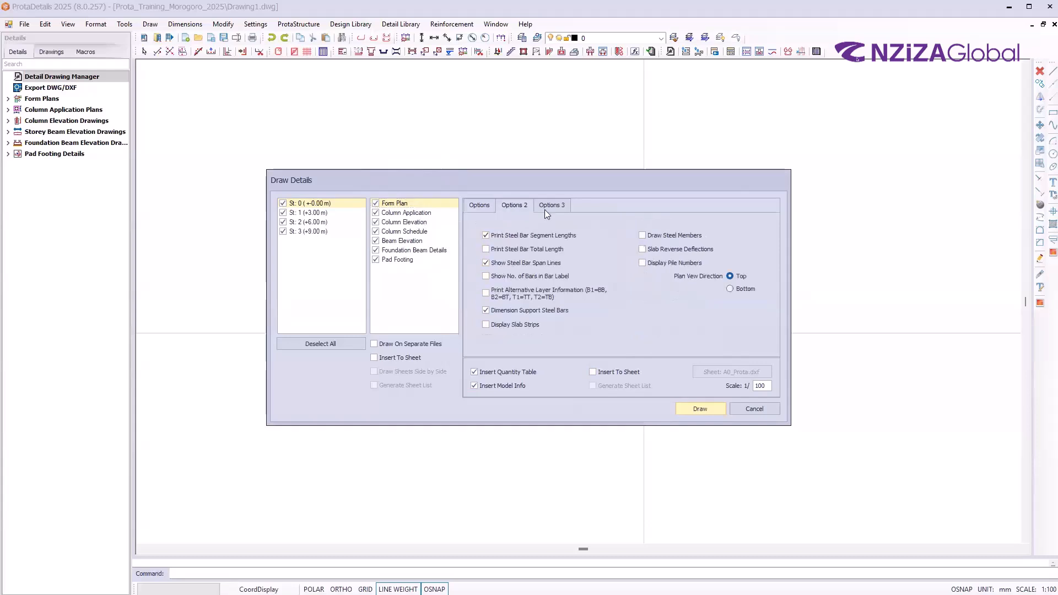
click(552, 205)
click(507, 205)
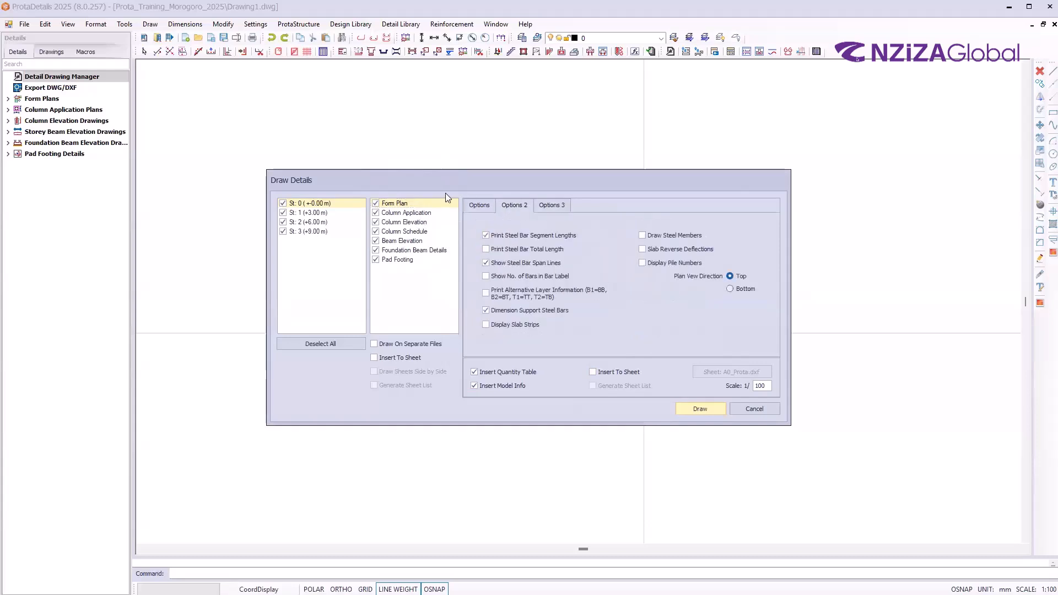
click(478, 206)
Review the Pad Footing and Beam Elevation settings, then return to the Form Plan options and its quantity table setting
click(406, 261)
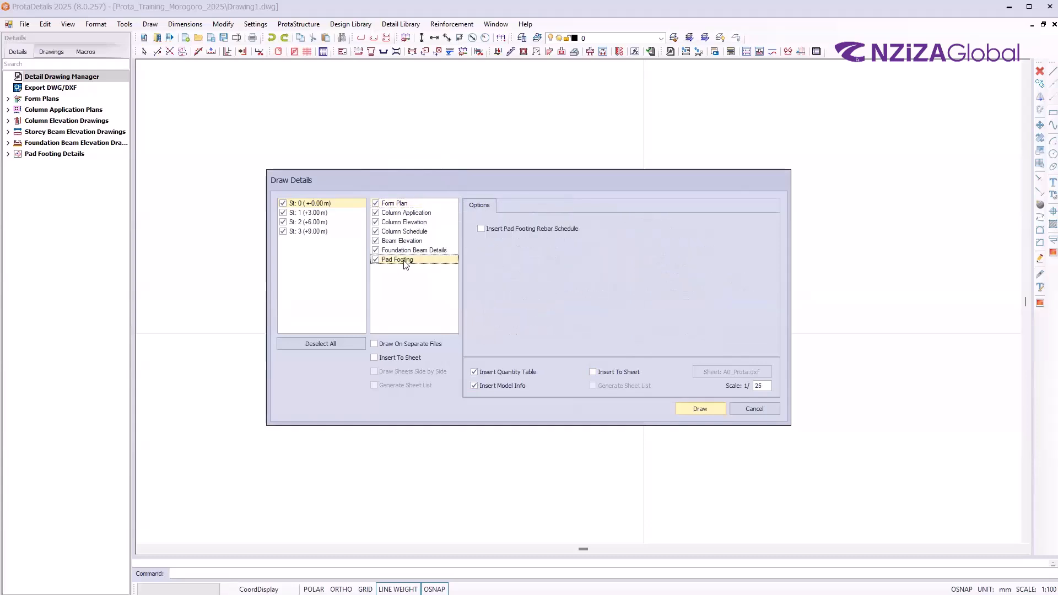
click(545, 260)
click(411, 243)
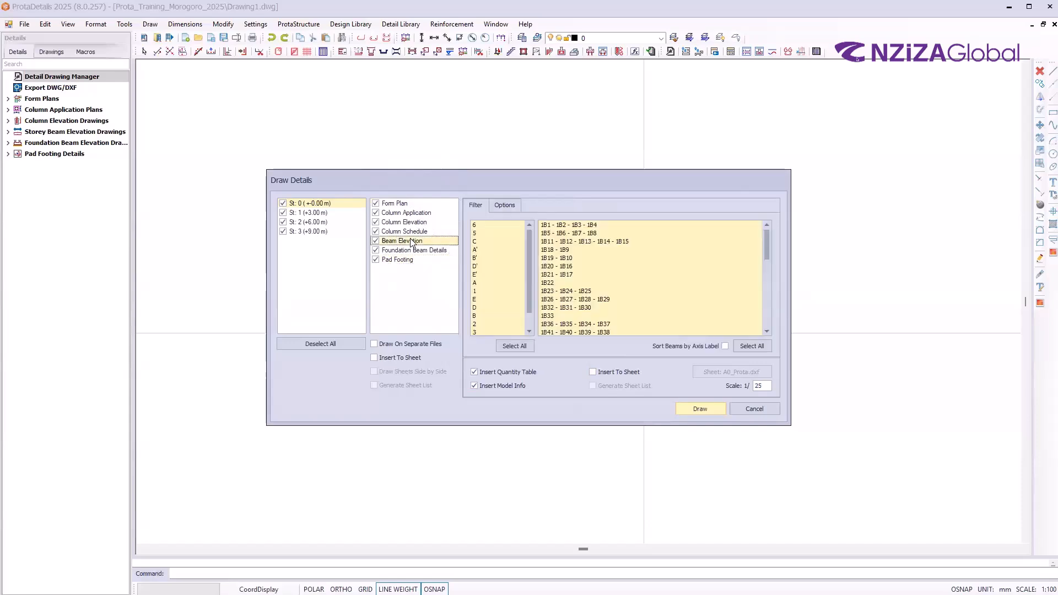
click(592, 259)
click(403, 205)
click(509, 376)
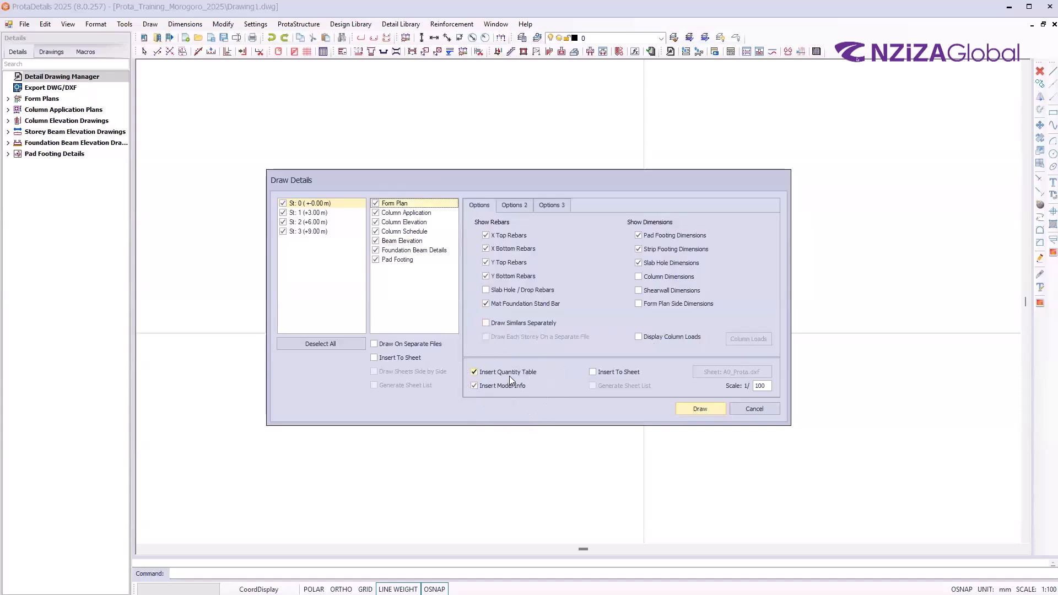
Turn off Insert Quantity Table and Insert Model Info for the form plan drawings
key(ctrl)
key(ctrl)
key(ctrl)
key(ctrl)
click(475, 372)
click(476, 385)
key(ctrl)
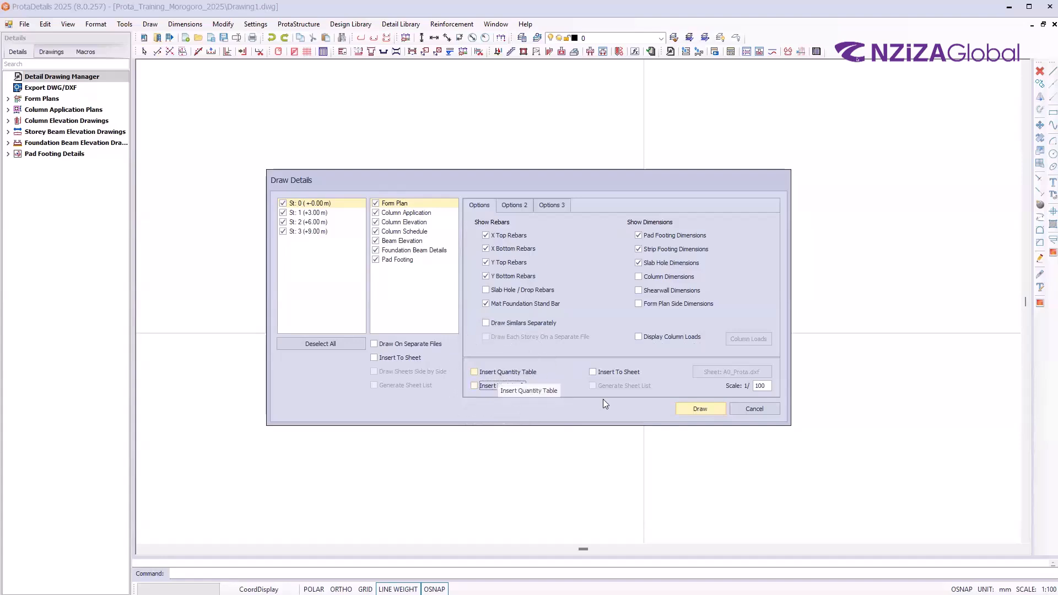
key(ctrl)
key(ctrl)
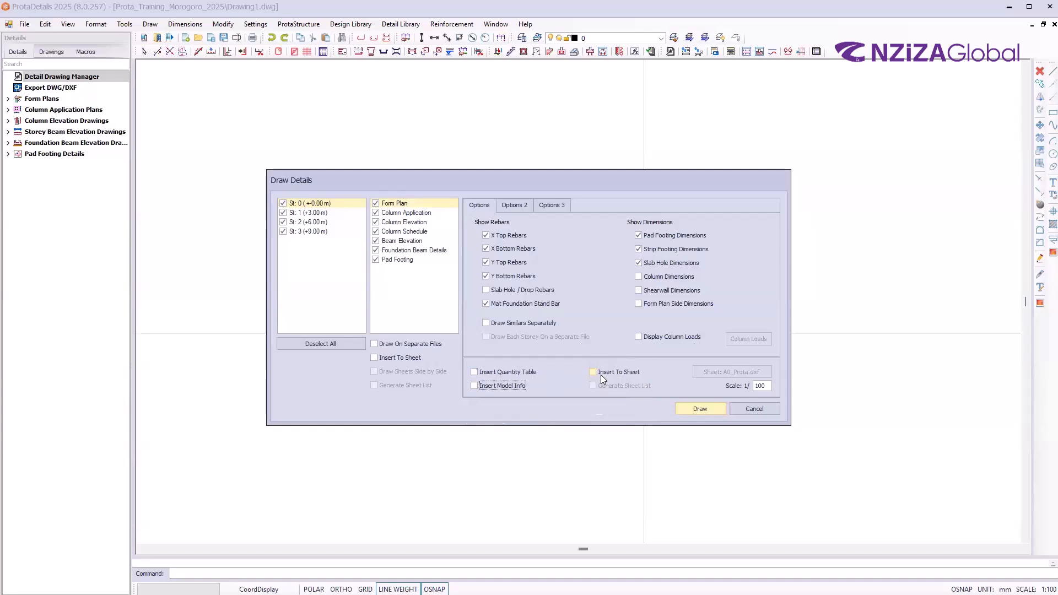
key(ctrl)
key(ctrl)
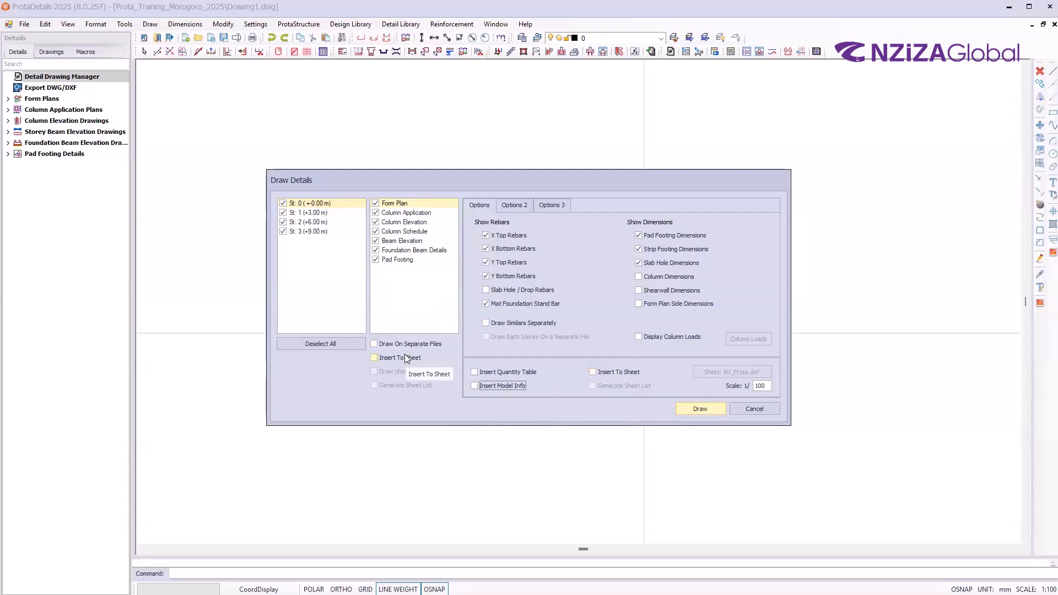
key(ctrl)
key(ctrl)
key(ctrl)
key(ctrl)
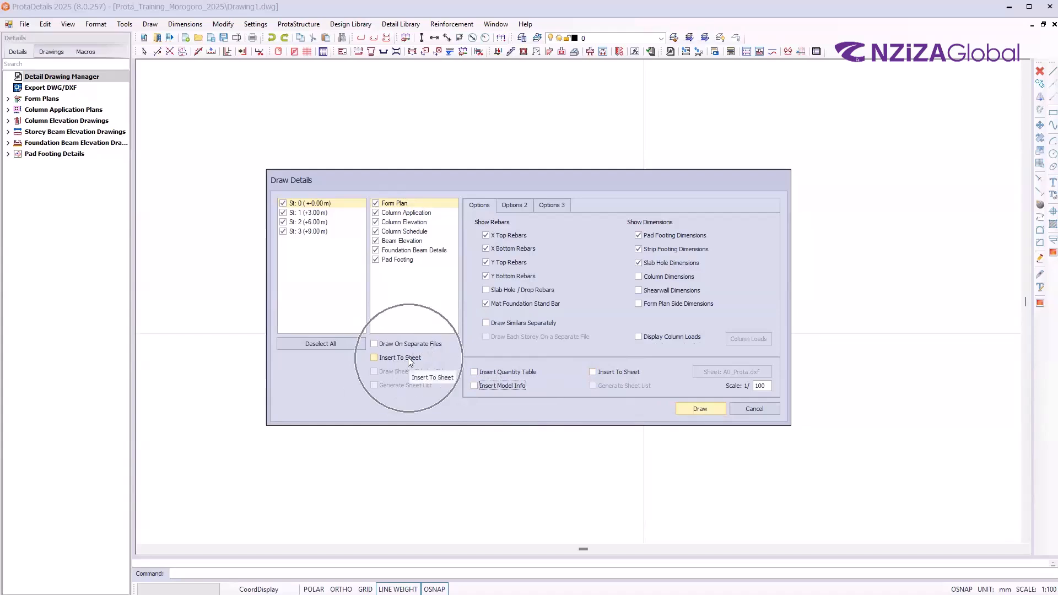
key(ctrl)
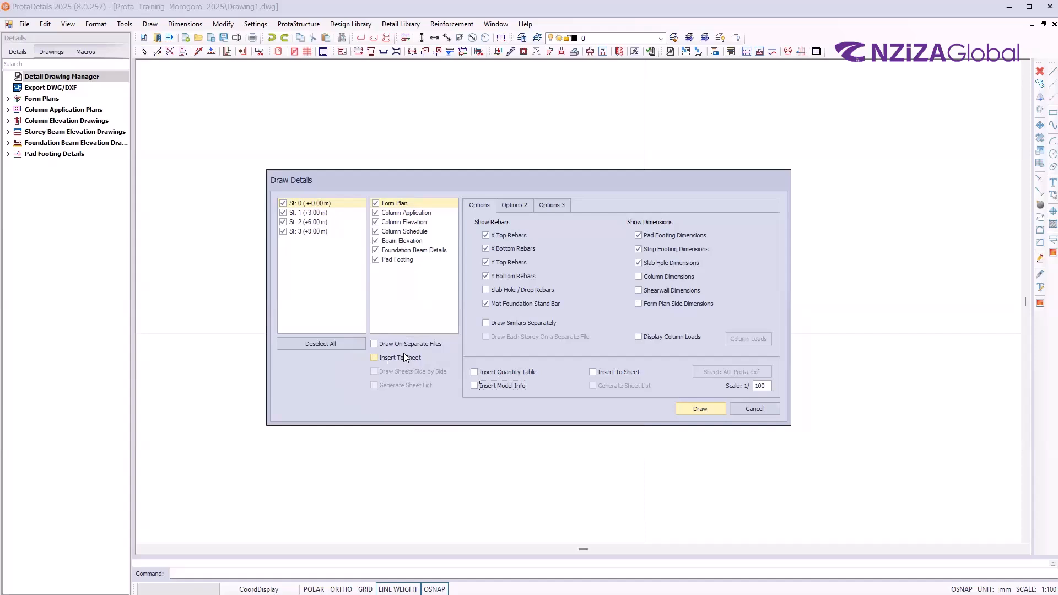
key(ctrl)
key(ctrl)
Try the Draw On Separate Files option for the details and switch it back off
click(384, 343)
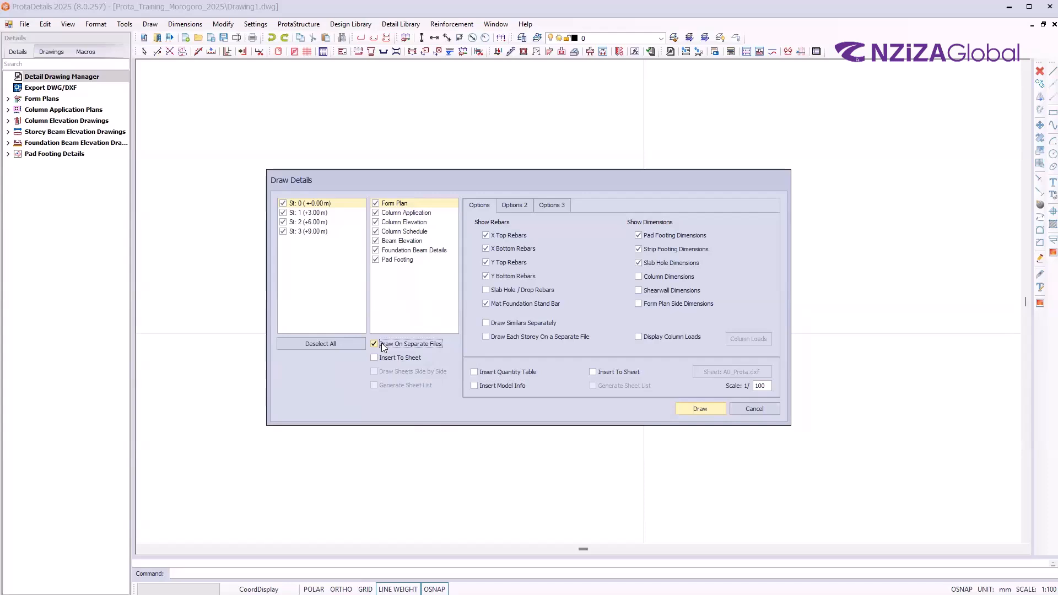
click(383, 345)
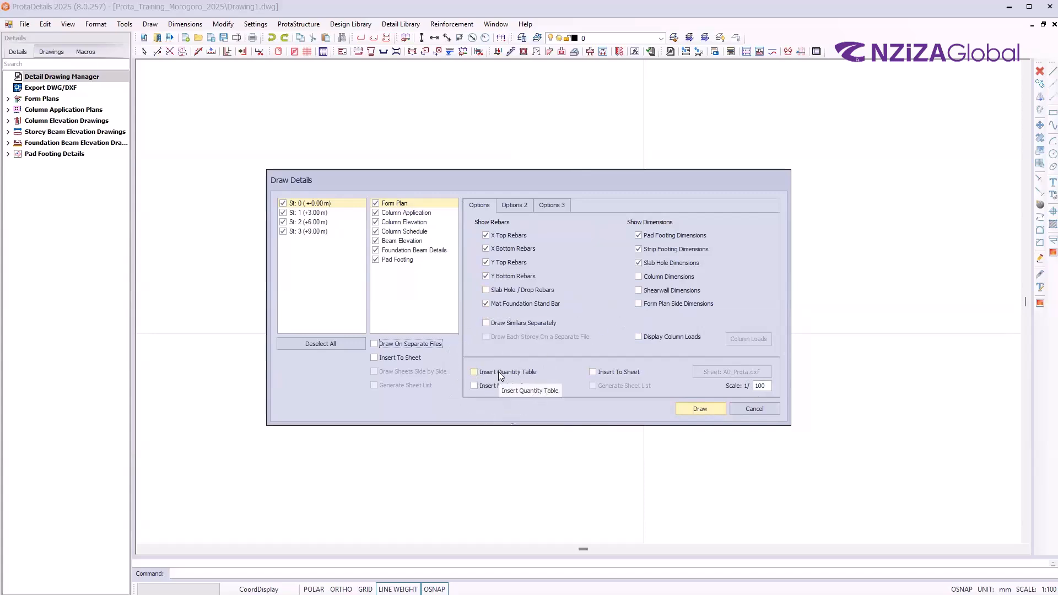
click(501, 389)
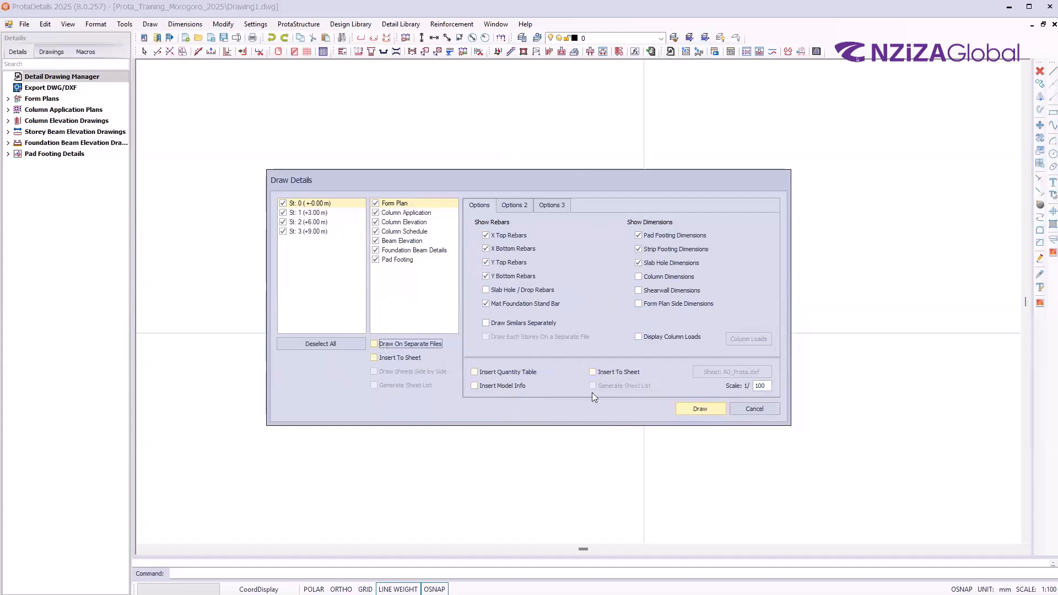
Generate all selected detail drawings for the four storeys and insert them near the origin of the current drawing
click(700, 410)
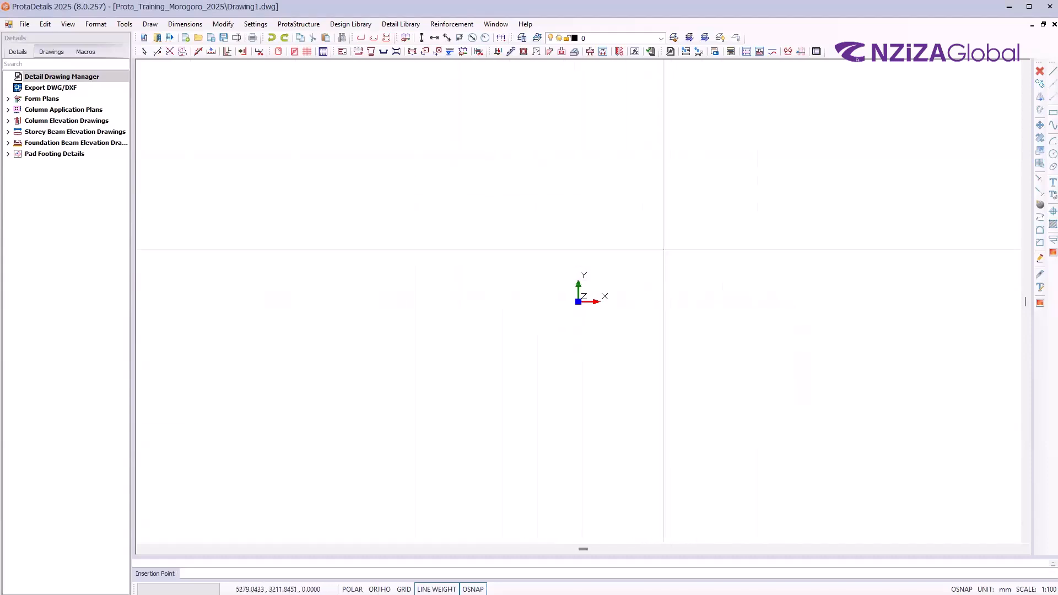
click(664, 250)
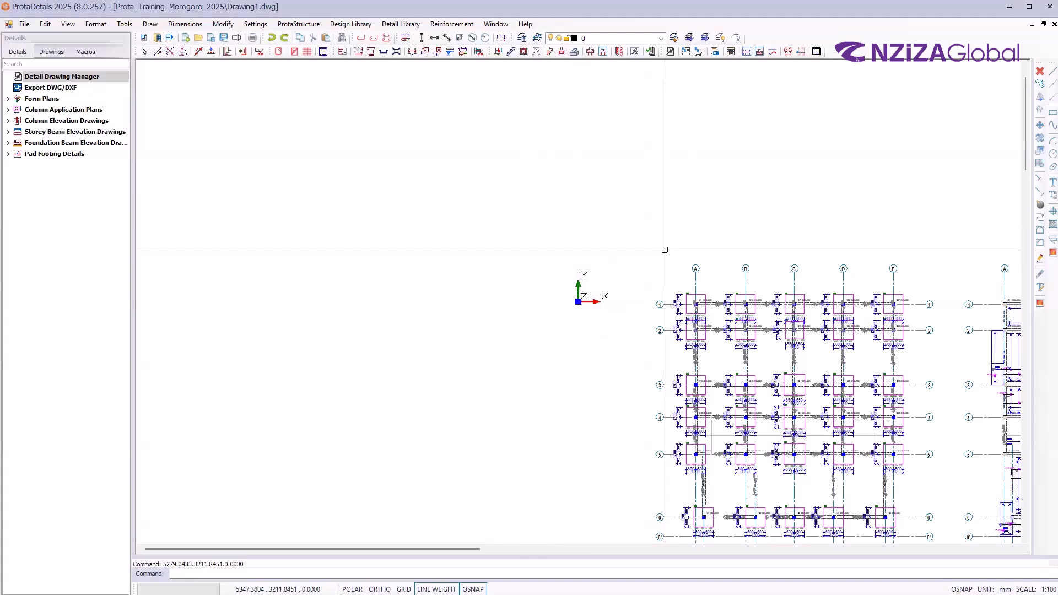
scroll(604, 251, down, 2)
scroll(474, 241, down, 4)
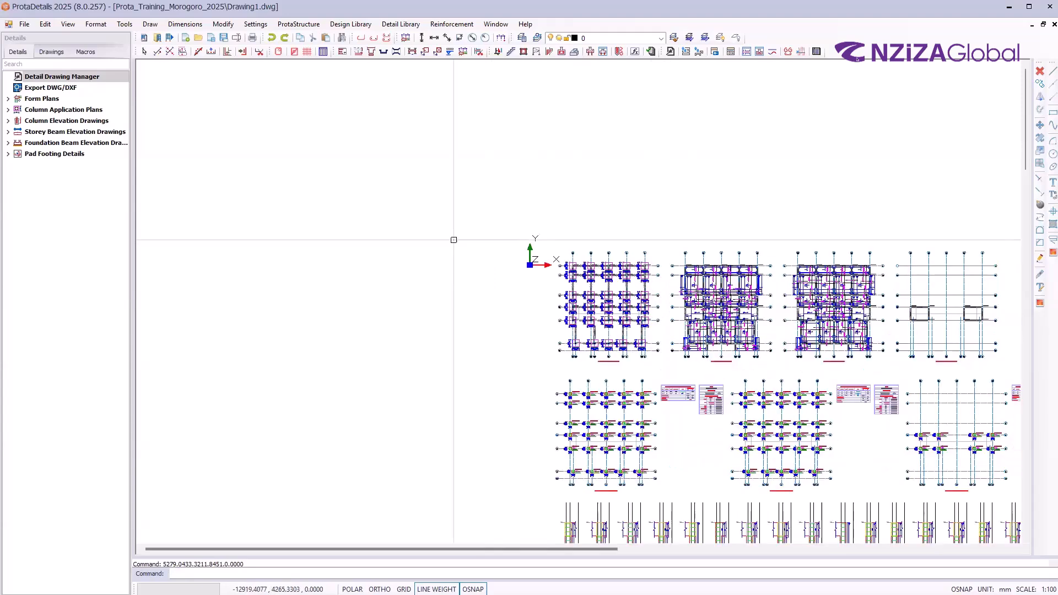
scroll(650, 184, down, 5)
scroll(527, 178, down, 2)
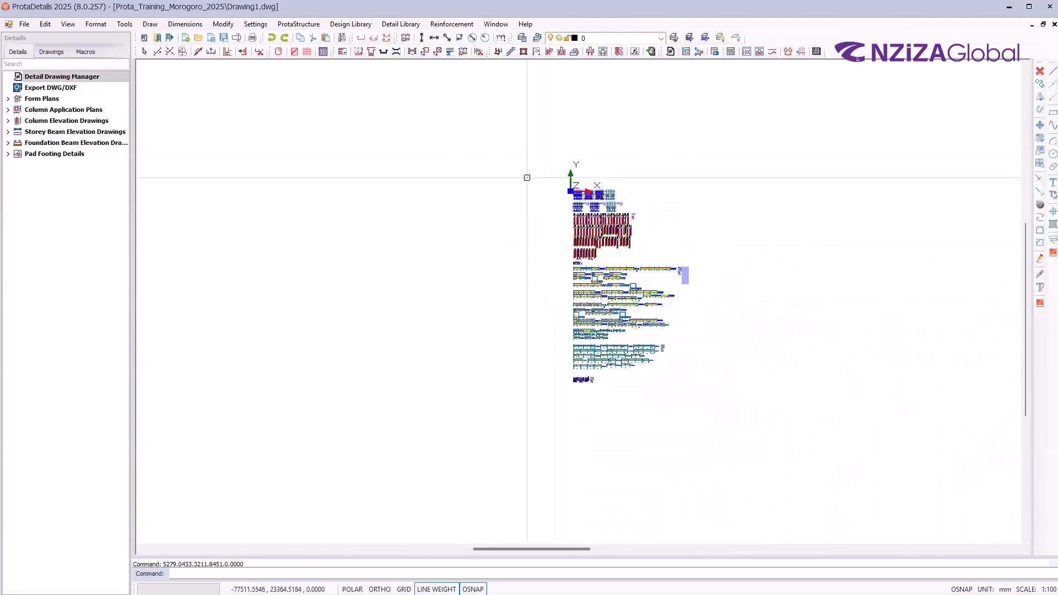
scroll(646, 214, up, 2)
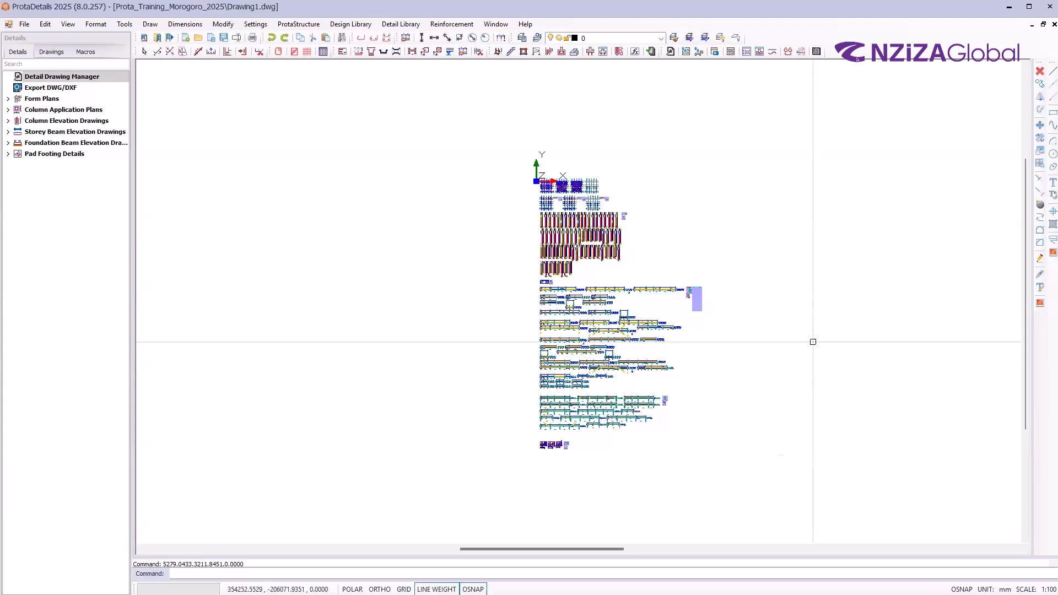
Examine the foundation form plan, checking the pad footing dimensions, column labels and foundation beam labels
scroll(540, 187, up, 5)
scroll(608, 175, up, 3)
scroll(608, 176, up, 2)
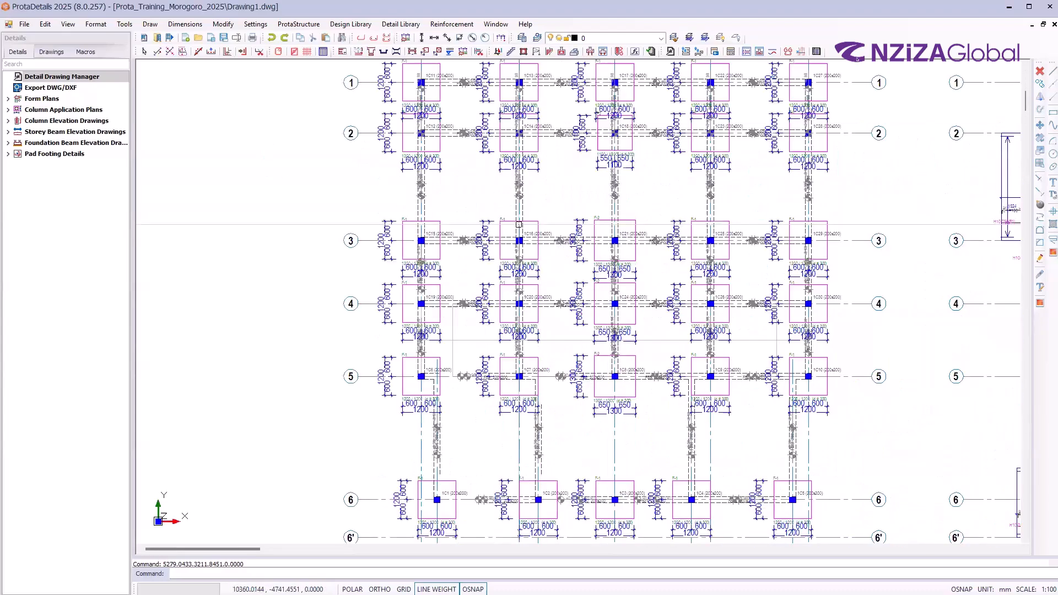
scroll(579, 236, down, 1)
scroll(574, 206, up, 3)
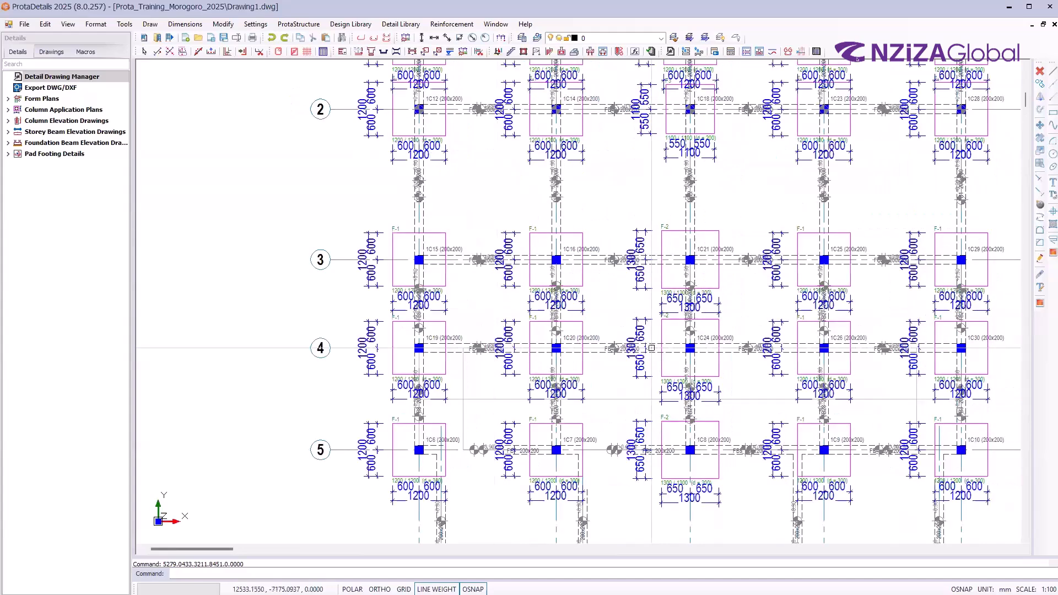
scroll(551, 349, down, 1)
scroll(540, 111, up, 3)
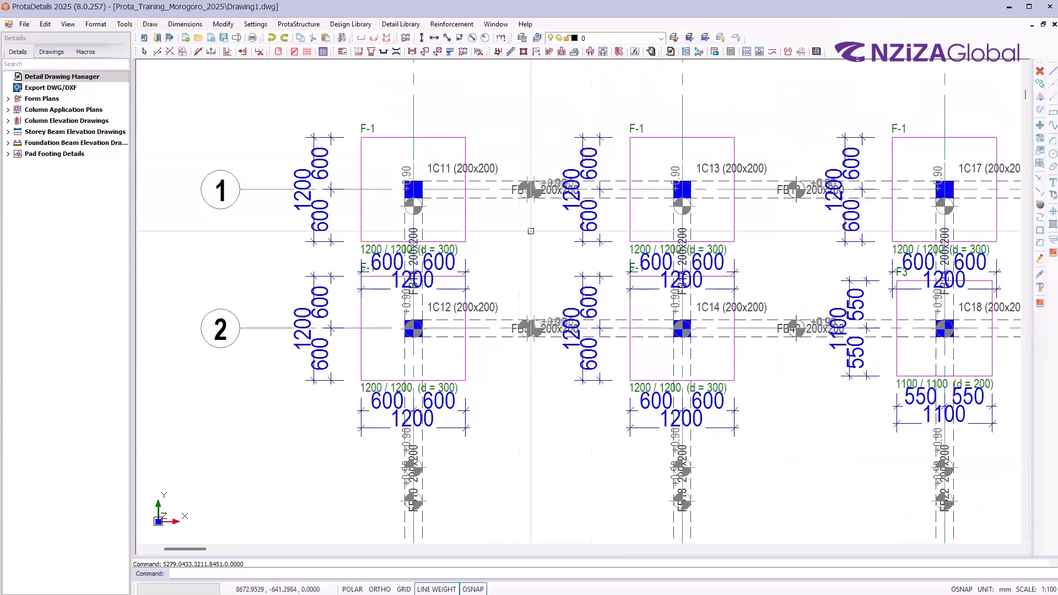
scroll(475, 249, down, 2)
scroll(485, 220, up, 3)
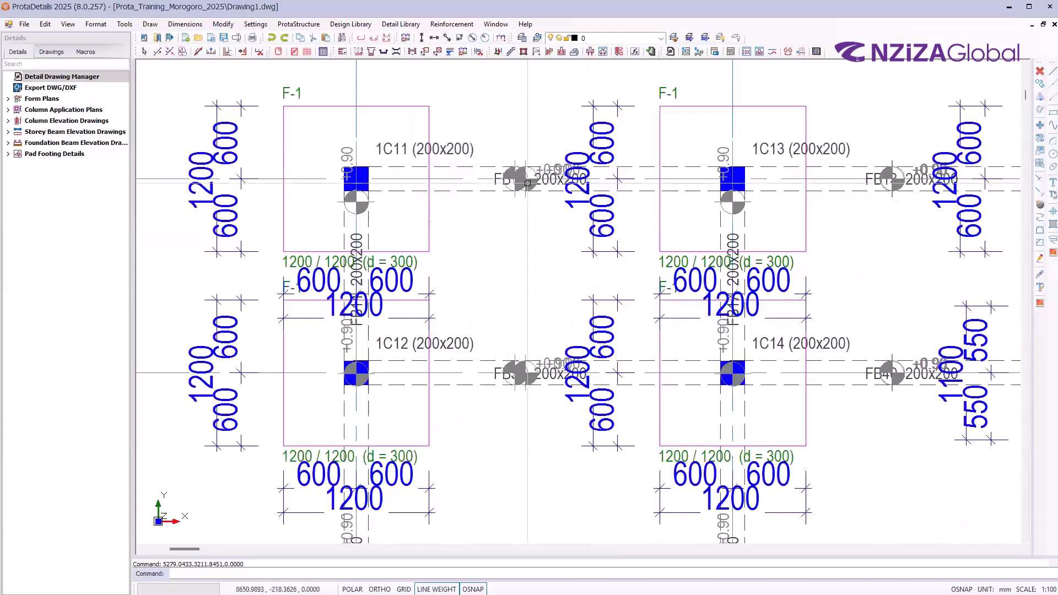
scroll(492, 178, down, 6)
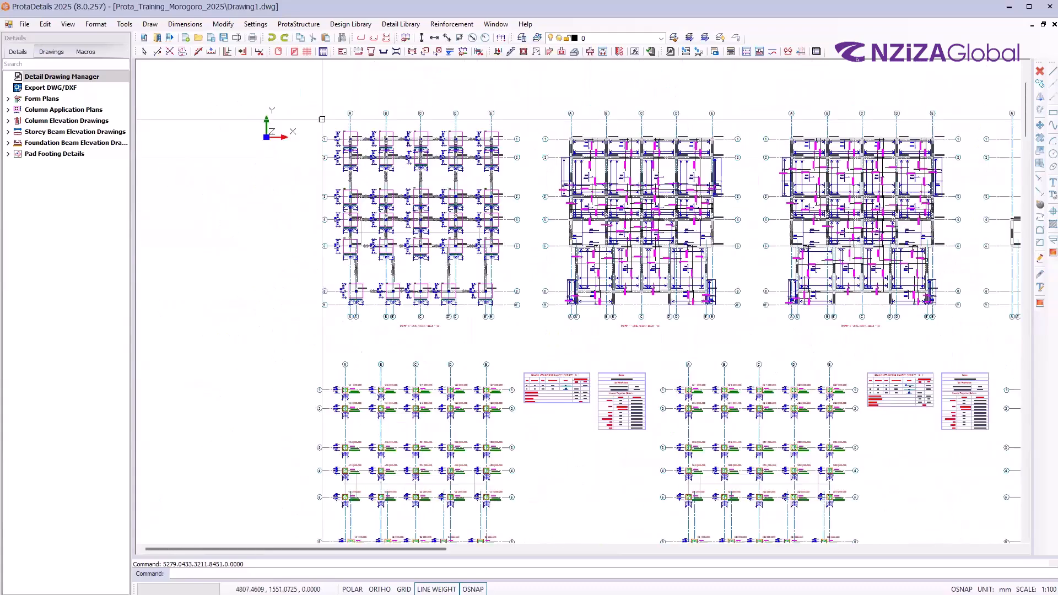
Examine the form plans of storeys 1, 2 and 3, including the slab reinforcement and beam layout
scroll(692, 347, up, 3)
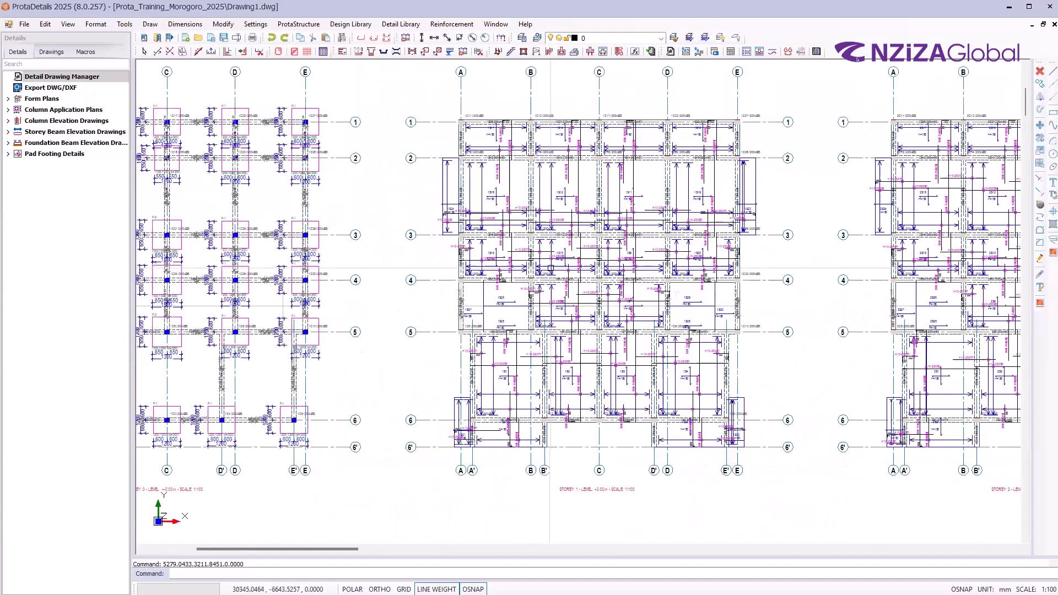
scroll(551, 232, up, 3)
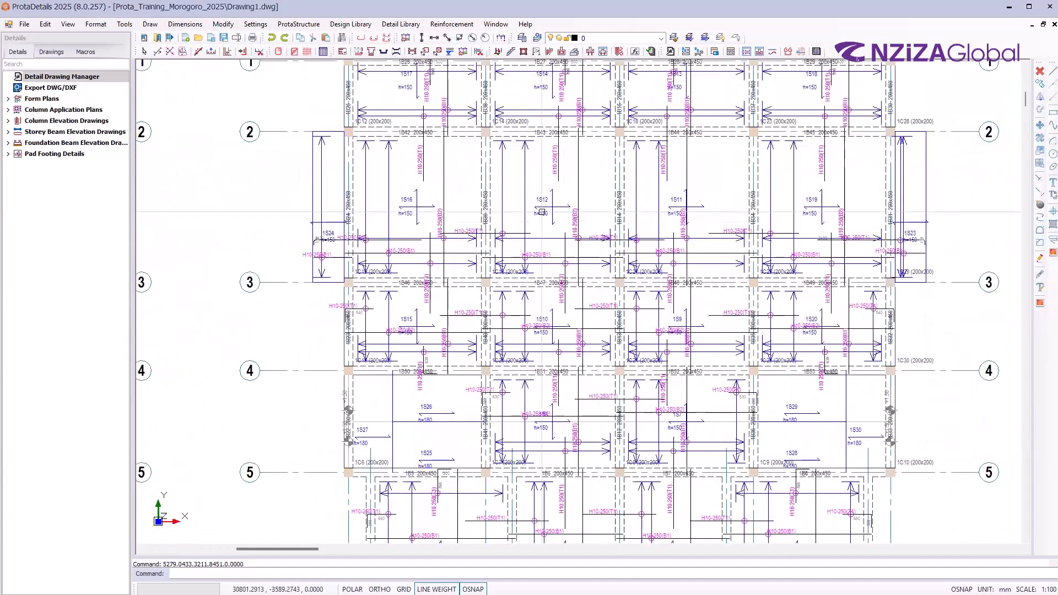
scroll(529, 236, down, 3)
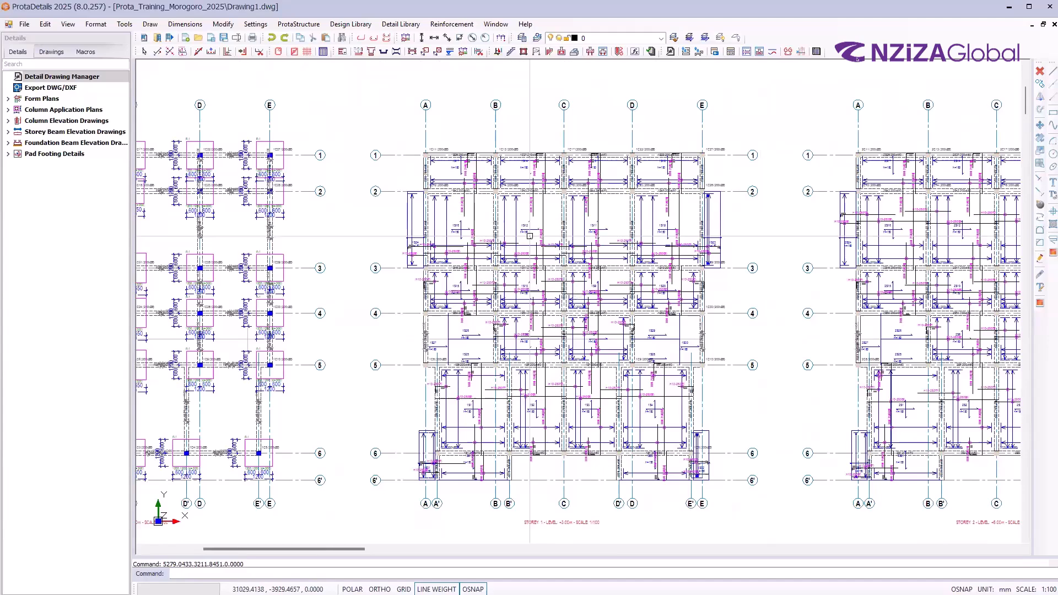
scroll(607, 237, down, 3)
scroll(756, 246, up, 2)
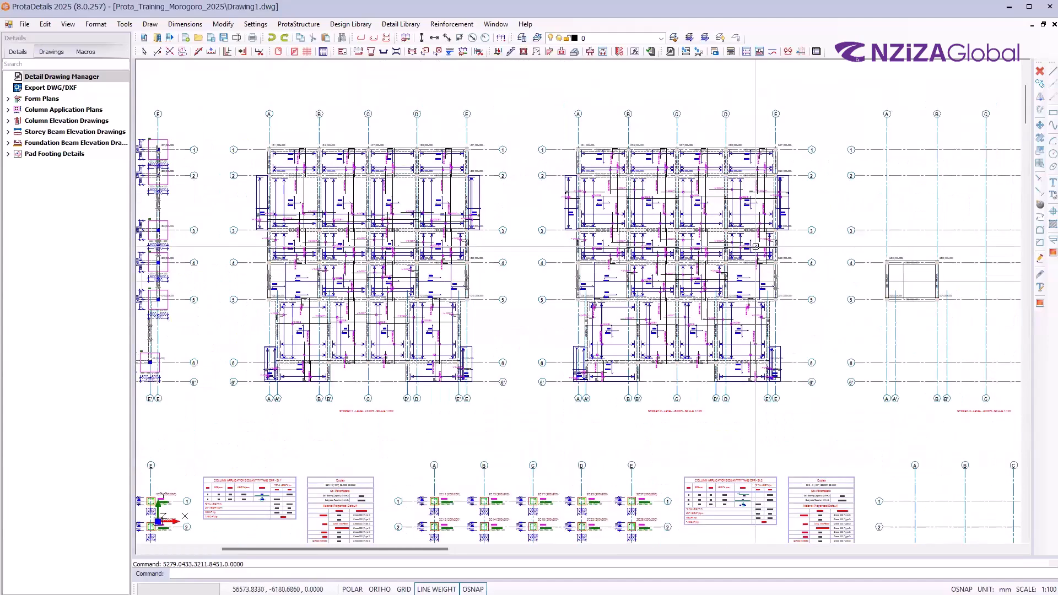
scroll(756, 247, down, 1)
middle_drag(932, 258, 778, 189)
scroll(777, 189, up, 3)
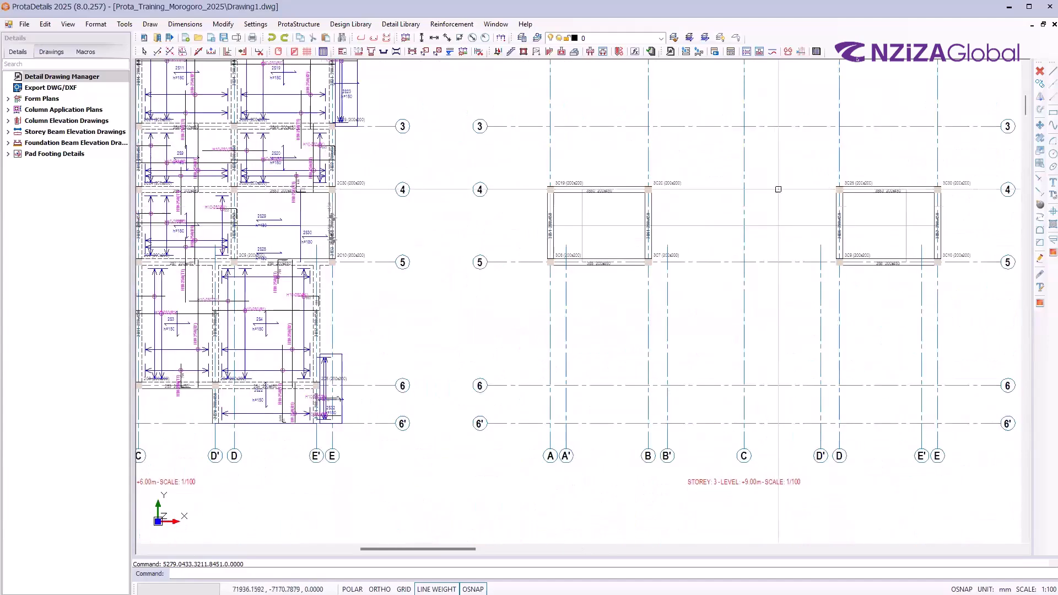
scroll(777, 189, down, 1)
scroll(538, 359, down, 5)
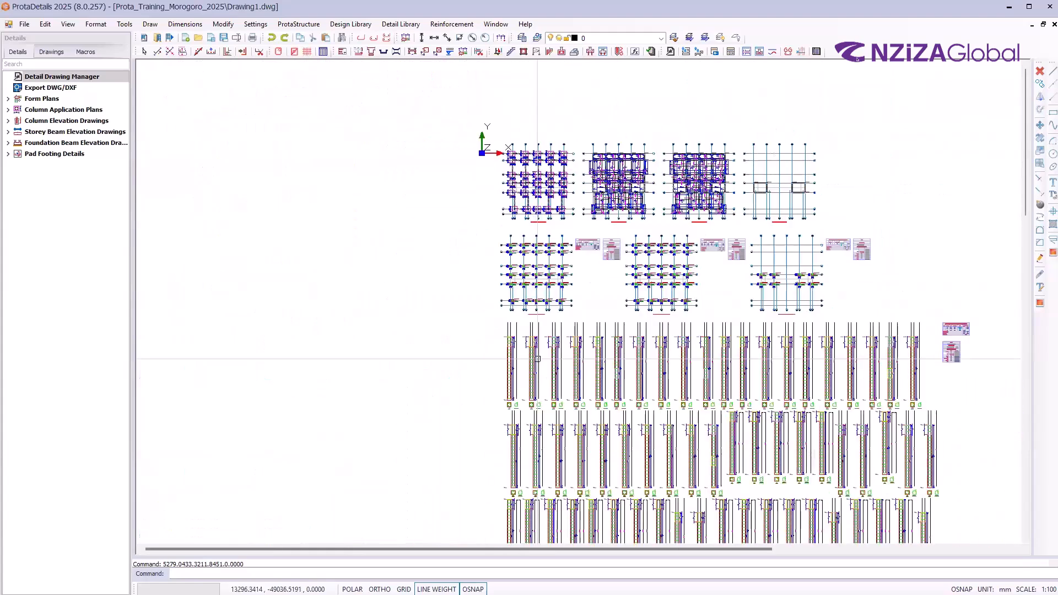
Examine the column application plans for storeys 1, 2 and 3
scroll(534, 286, up, 5)
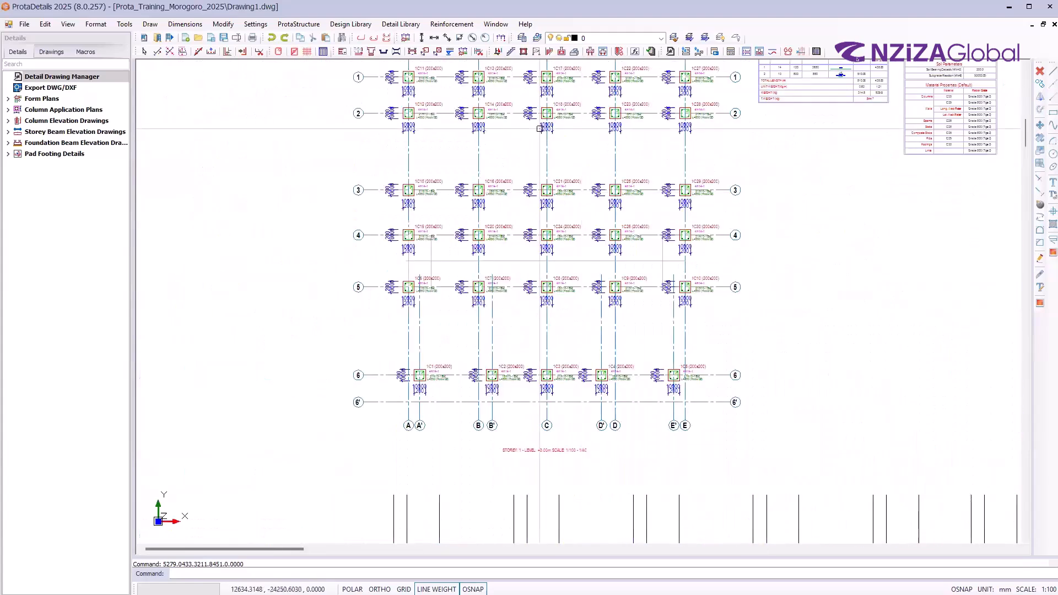
scroll(419, 201, down, 2)
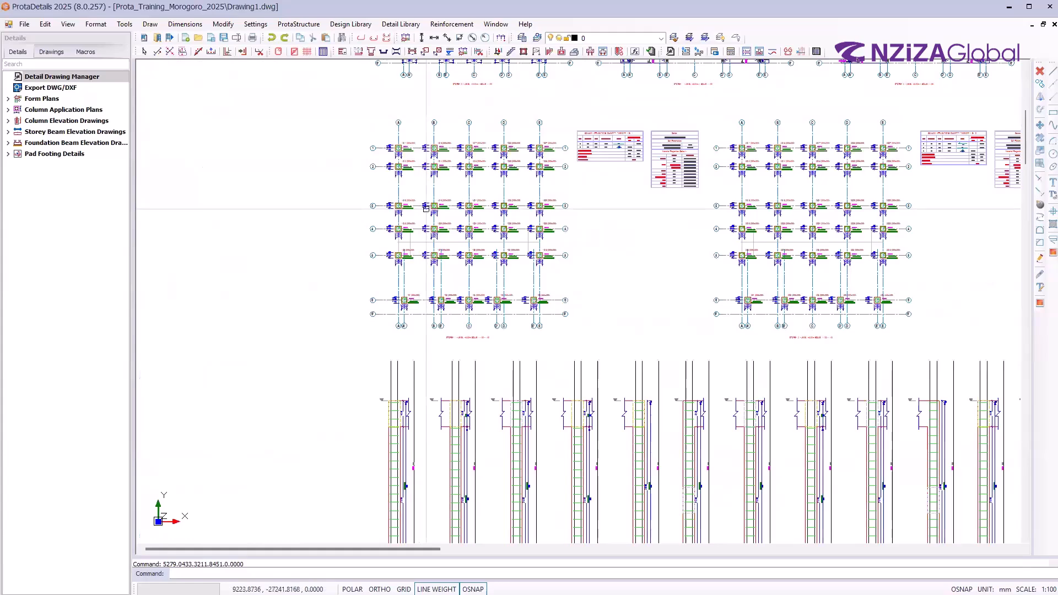
scroll(650, 203, down, 2)
scroll(650, 203, up, 4)
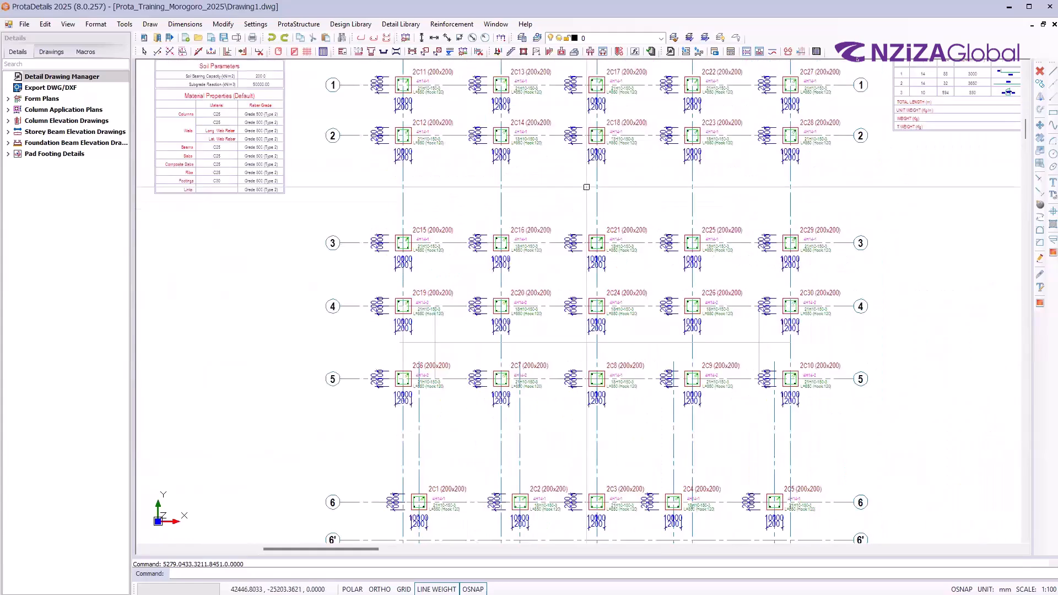
scroll(586, 187, down, 3)
scroll(642, 193, up, 3)
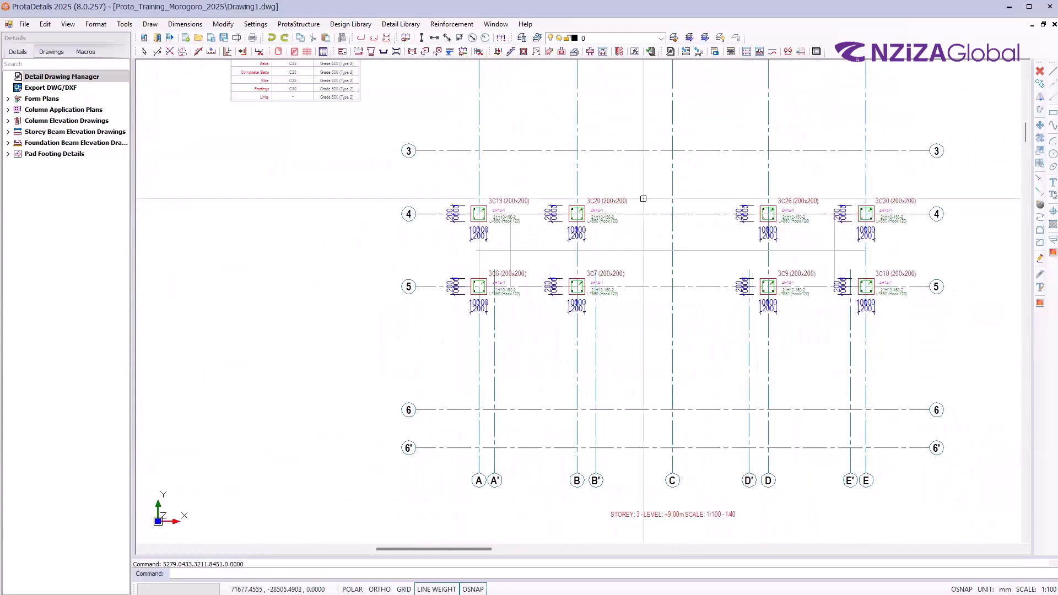
scroll(728, 146, down, 2)
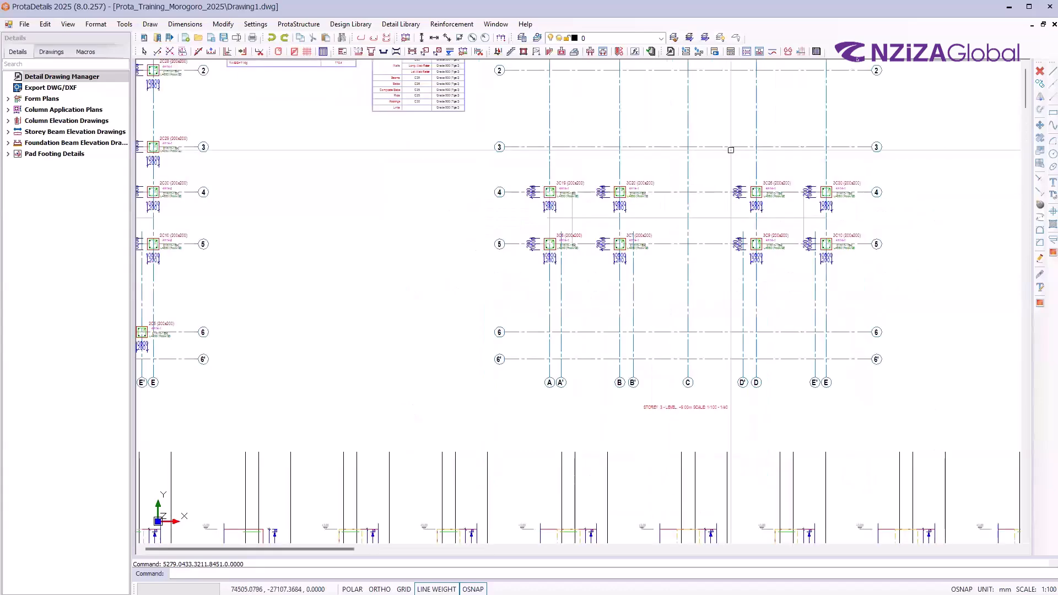
scroll(733, 163, down, 4)
Examine the column elevation drawings and the cross-section and link details of columns 1C1 and 1C2
scroll(465, 256, up, 7)
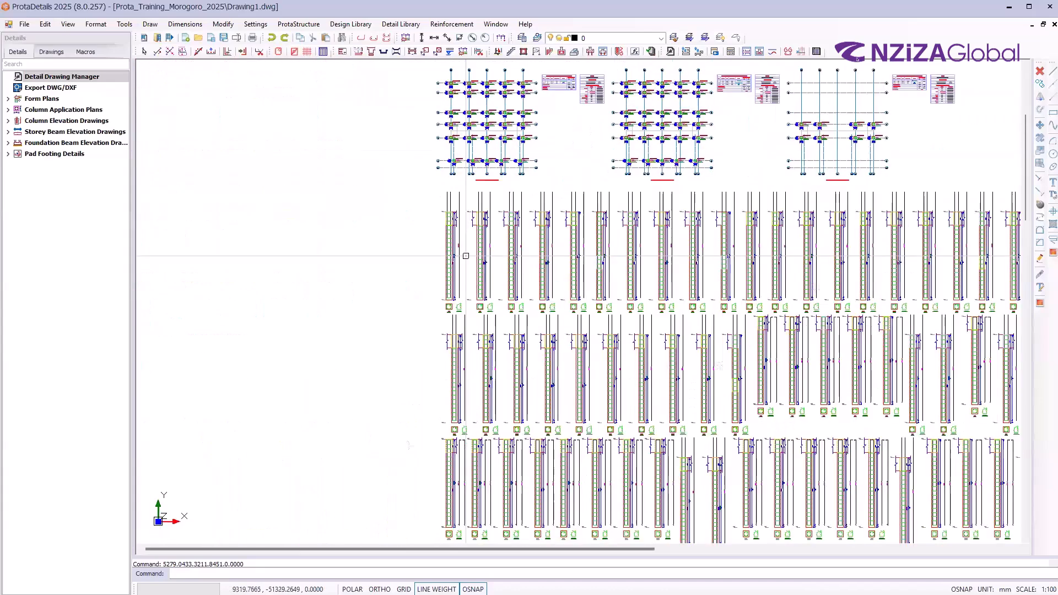
scroll(511, 209, down, 3)
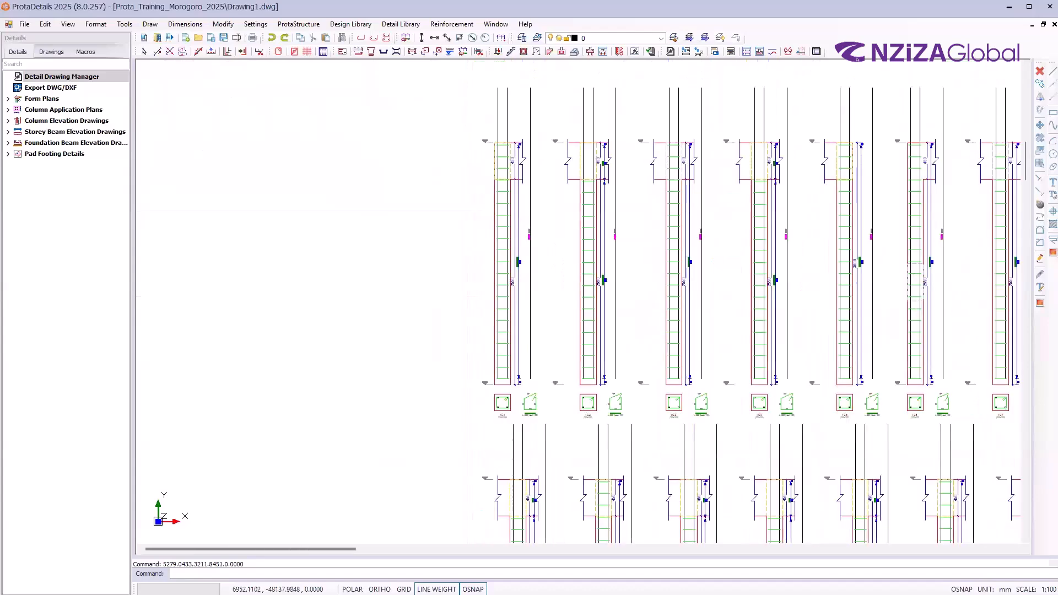
scroll(636, 230, down, 5)
scroll(635, 230, up, 8)
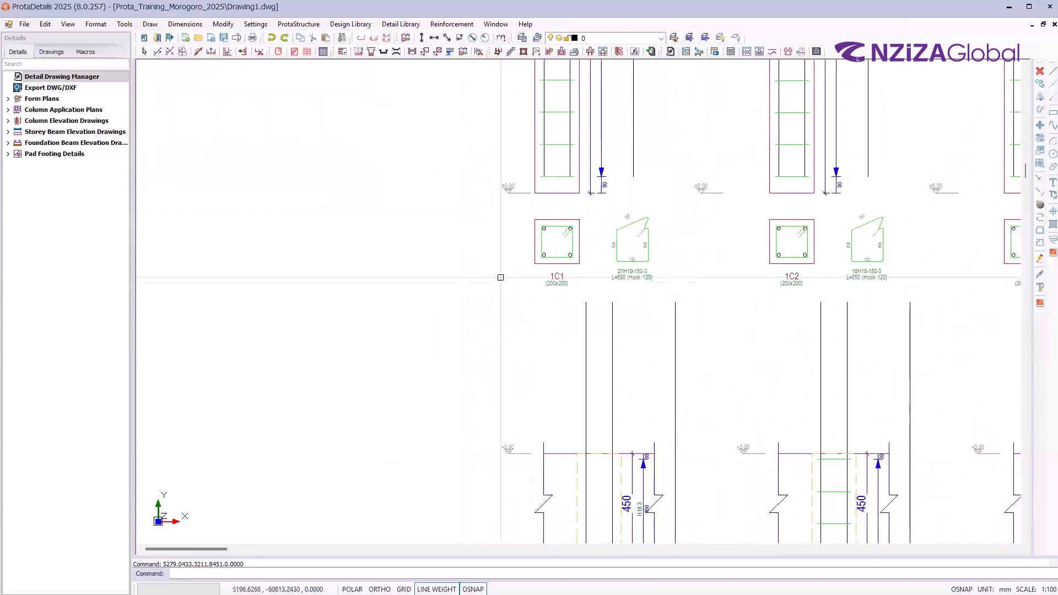
scroll(636, 229, up, 1)
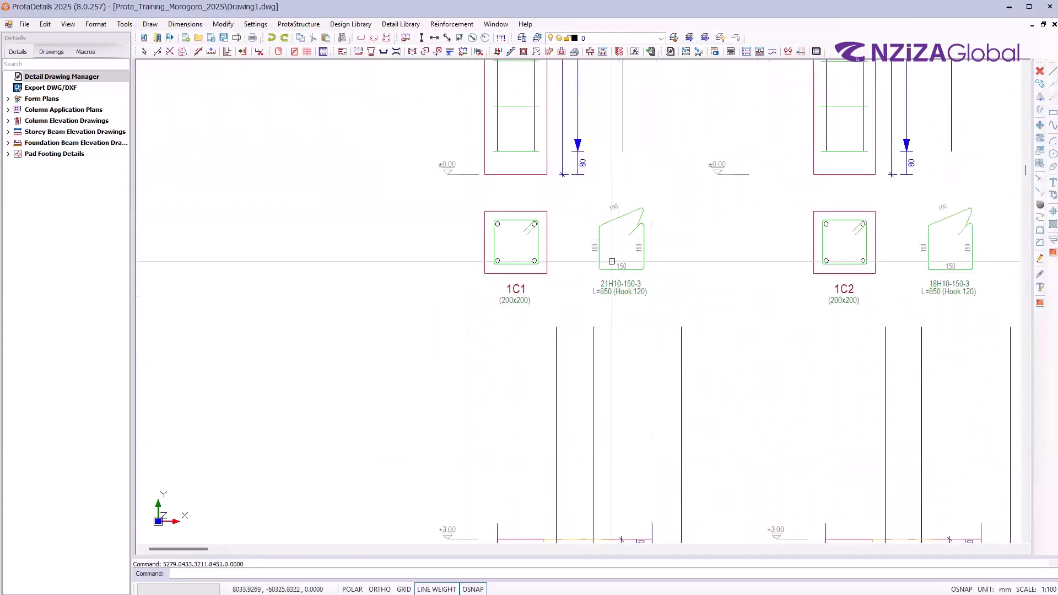
scroll(623, 234, down, 7)
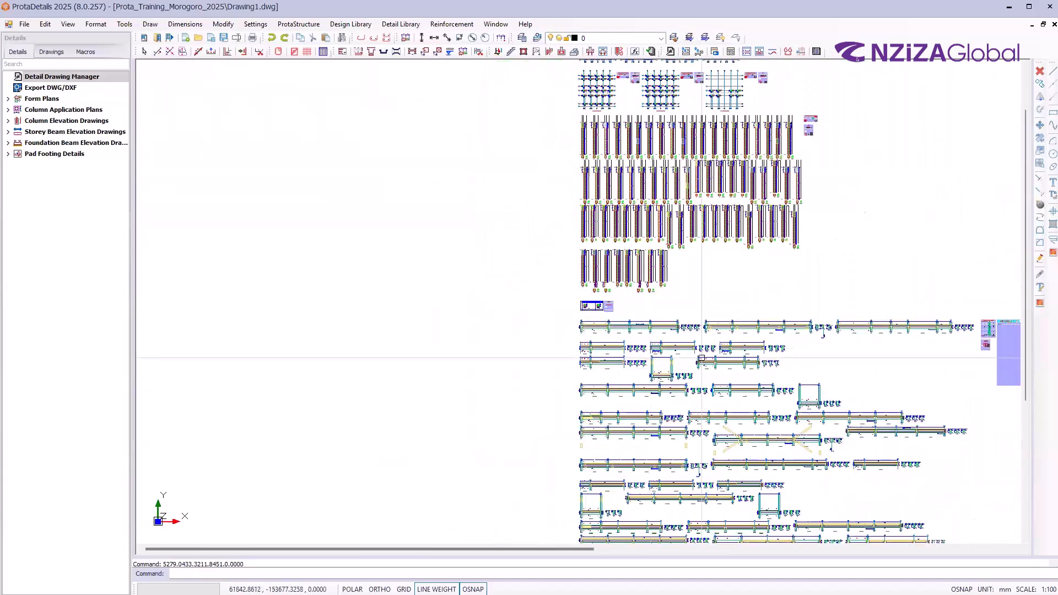
Examine the storey beam elevation along beams 1B1 to 1B4 and its cross-sections 1-1, 2-2 and 3-3 with their reinforcement labels
scroll(653, 332, up, 4)
scroll(680, 318, up, 1)
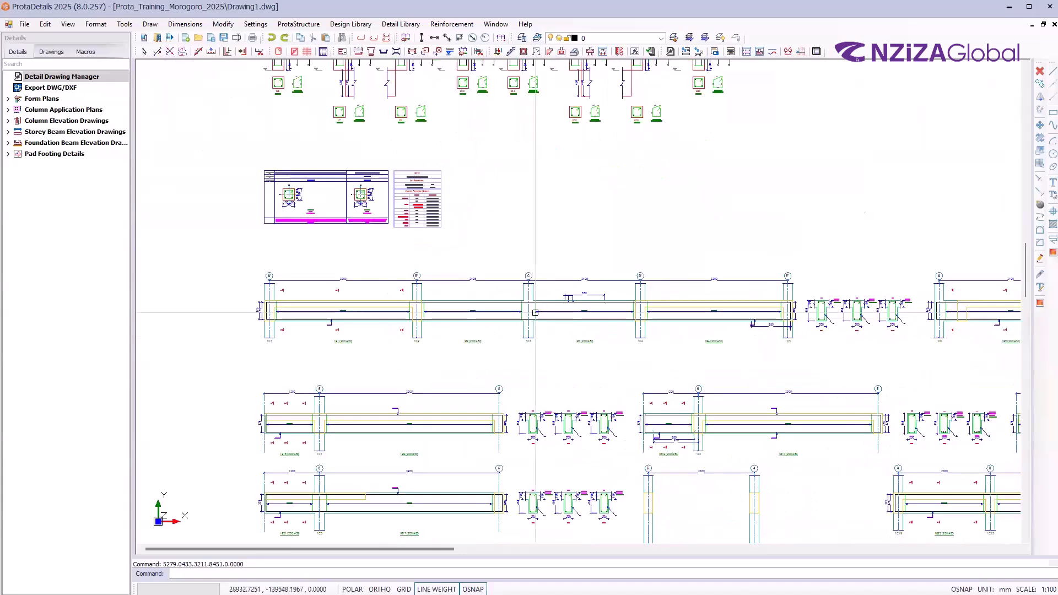
scroll(286, 313, up, 4)
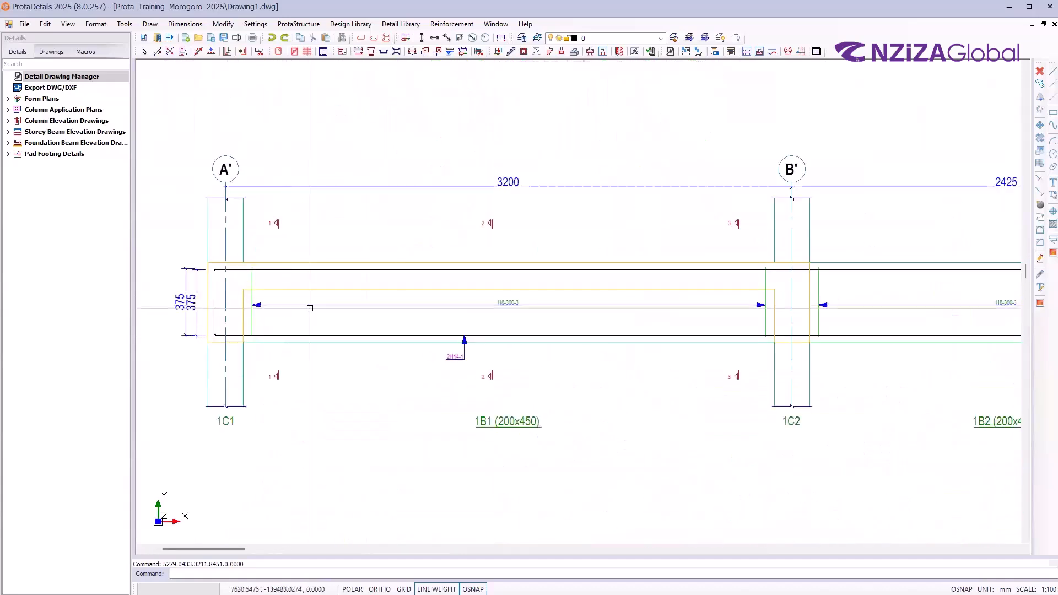
scroll(637, 320, down, 4)
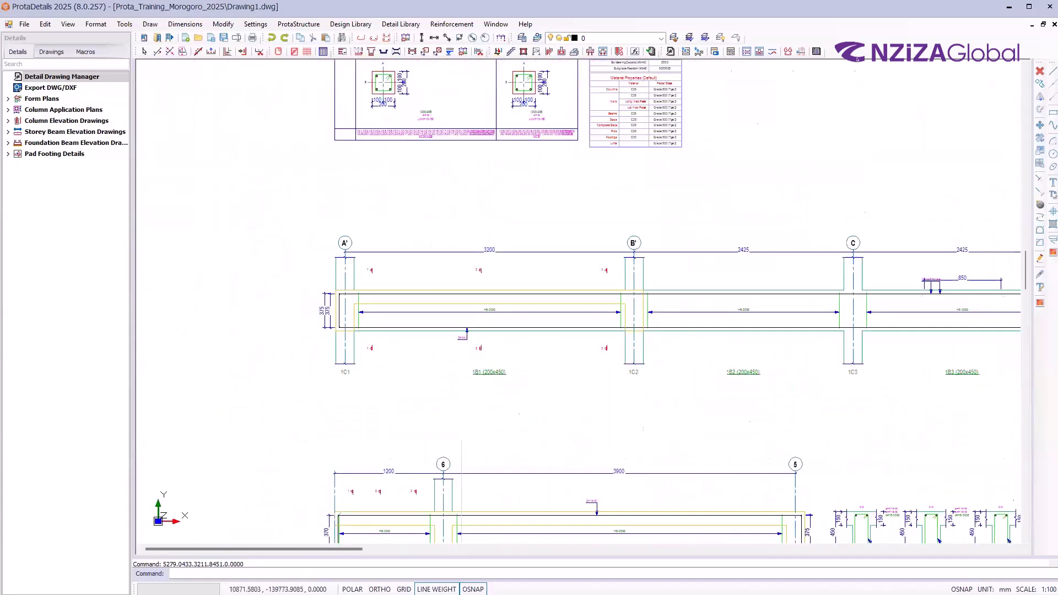
scroll(834, 333, up, 1)
scroll(834, 332, up, 6)
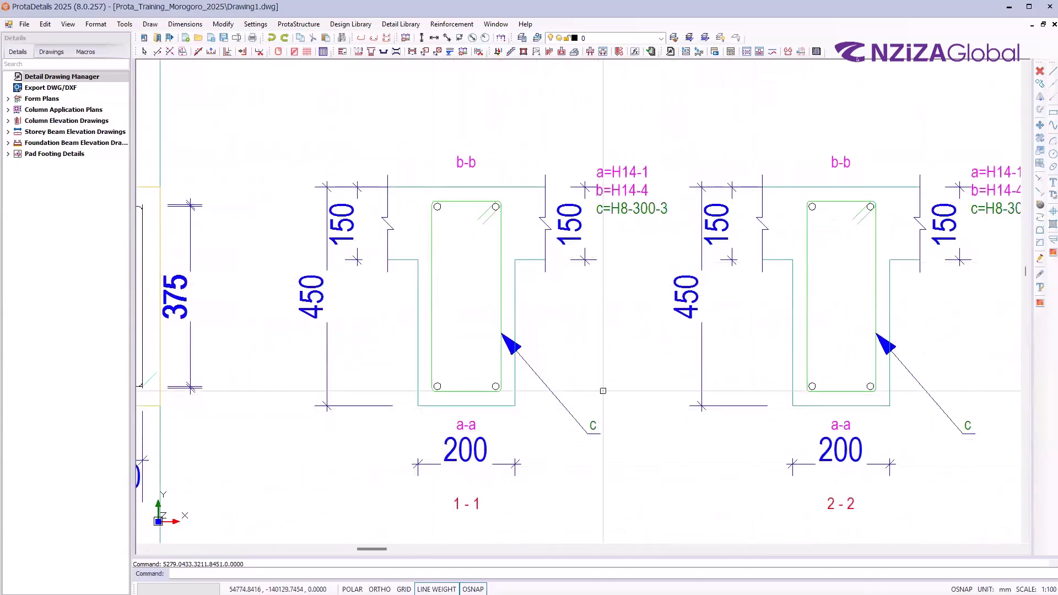
scroll(564, 356, down, 6)
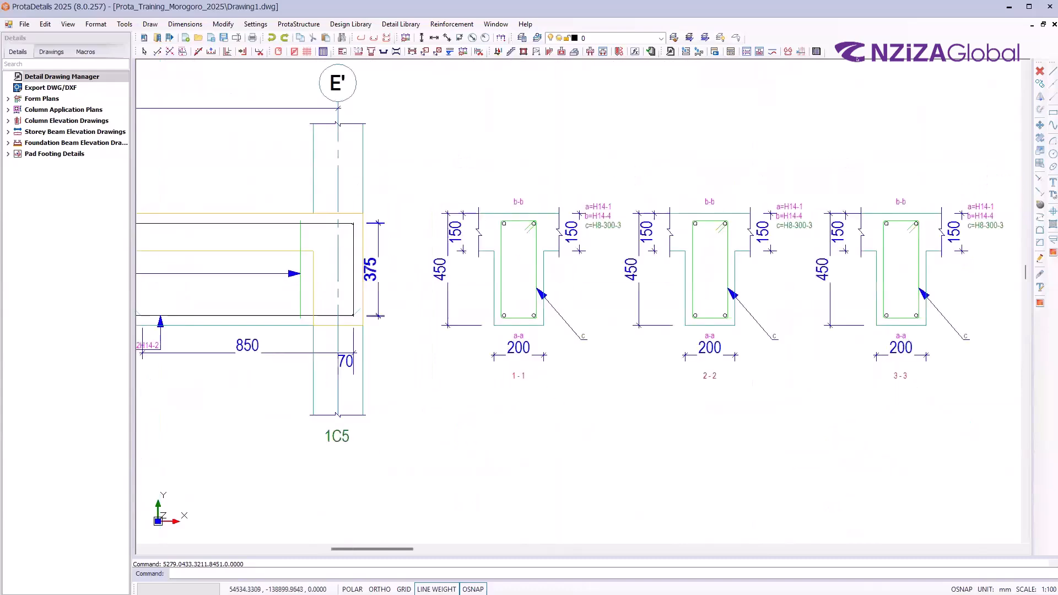
Examine the pad footing details F-1, F-2 and F3, checking plan dimensions, sections and bar labels
scroll(609, 187, down, 6)
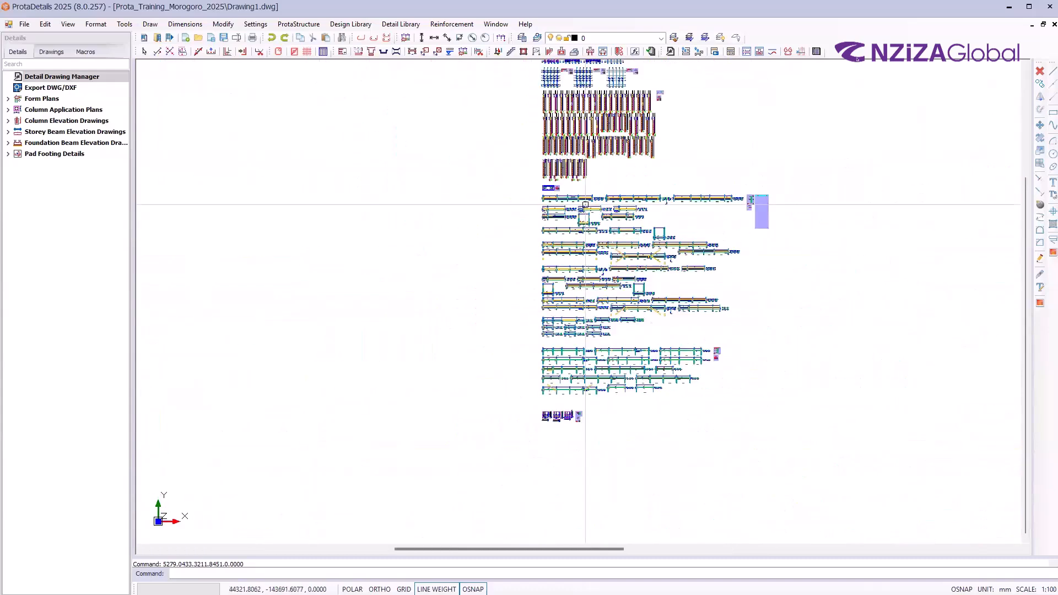
scroll(604, 265, up, 2)
scroll(632, 242, down, 2)
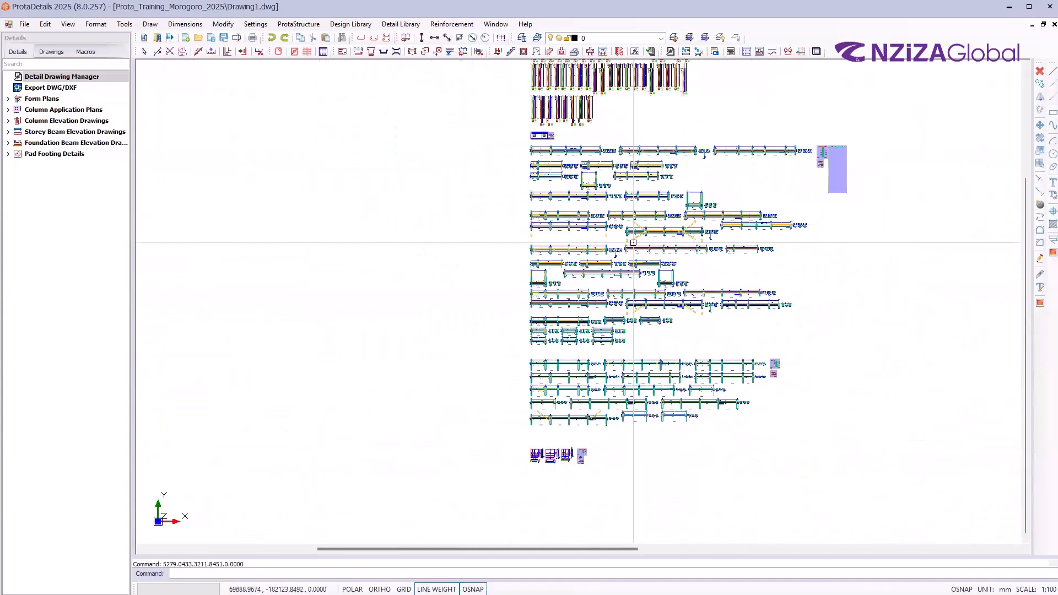
scroll(683, 438, up, 1)
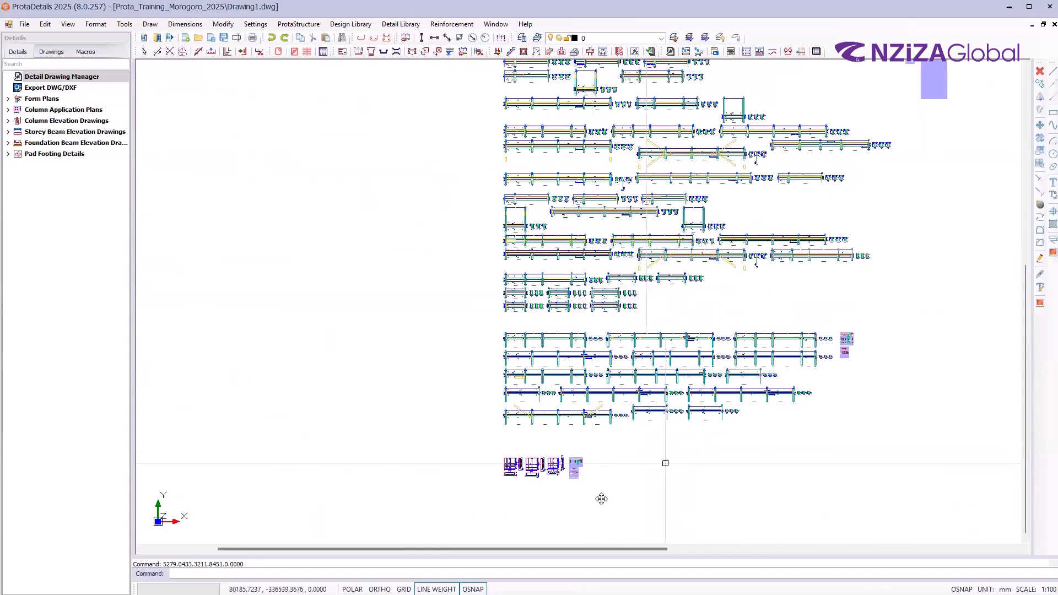
scroll(538, 494, up, 5)
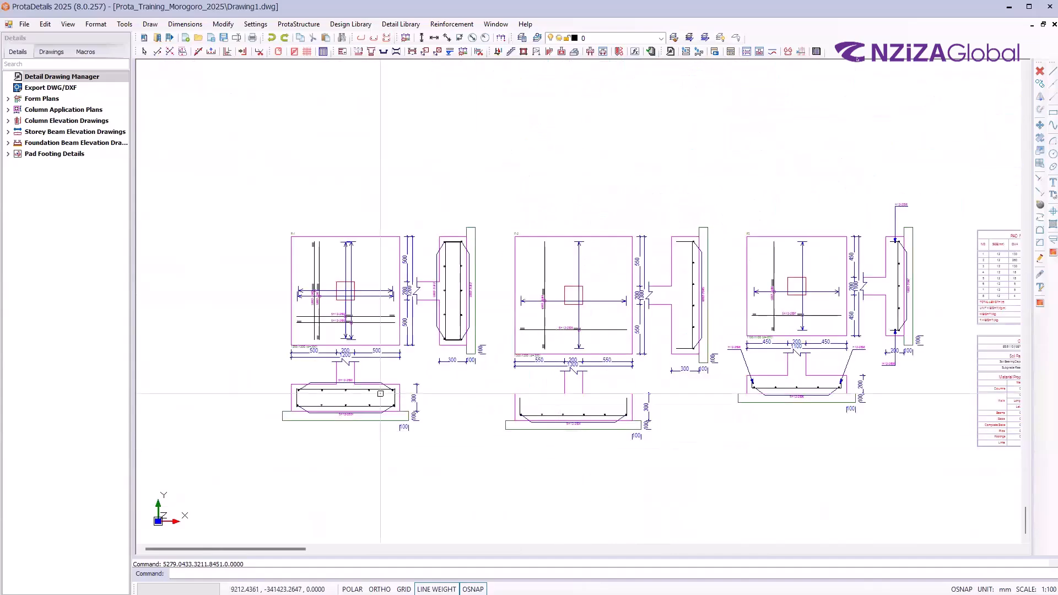
scroll(278, 357, up, 2)
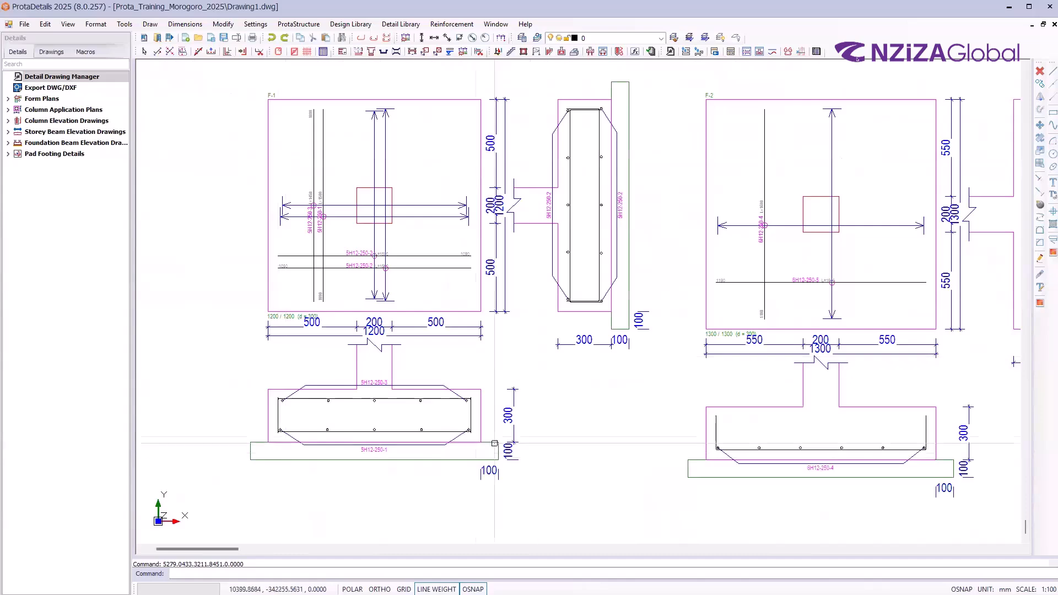
scroll(310, 399, down, 2)
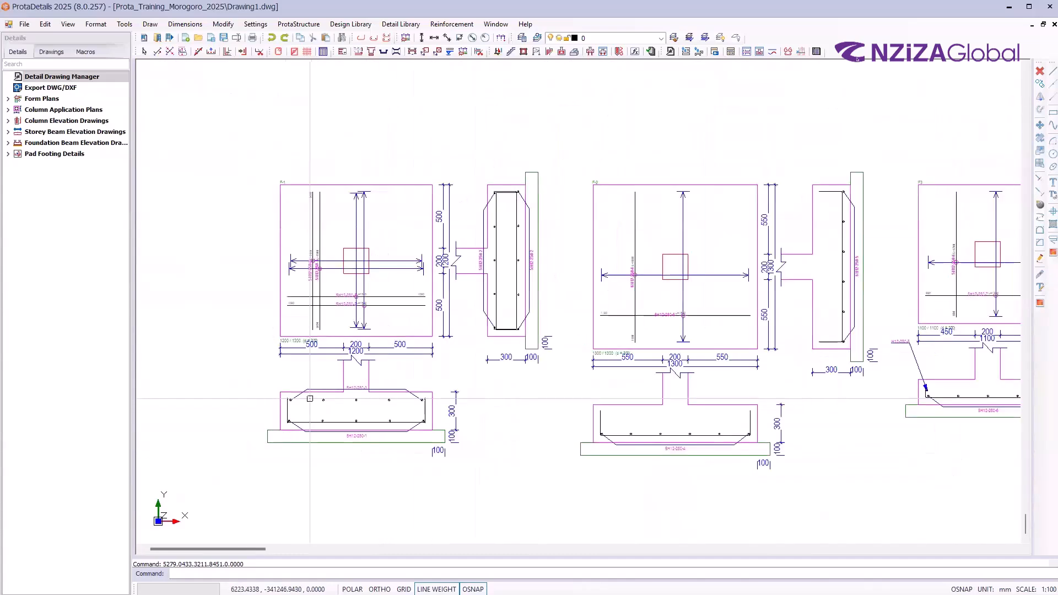
scroll(310, 399, down, 1)
scroll(658, 406, up, 2)
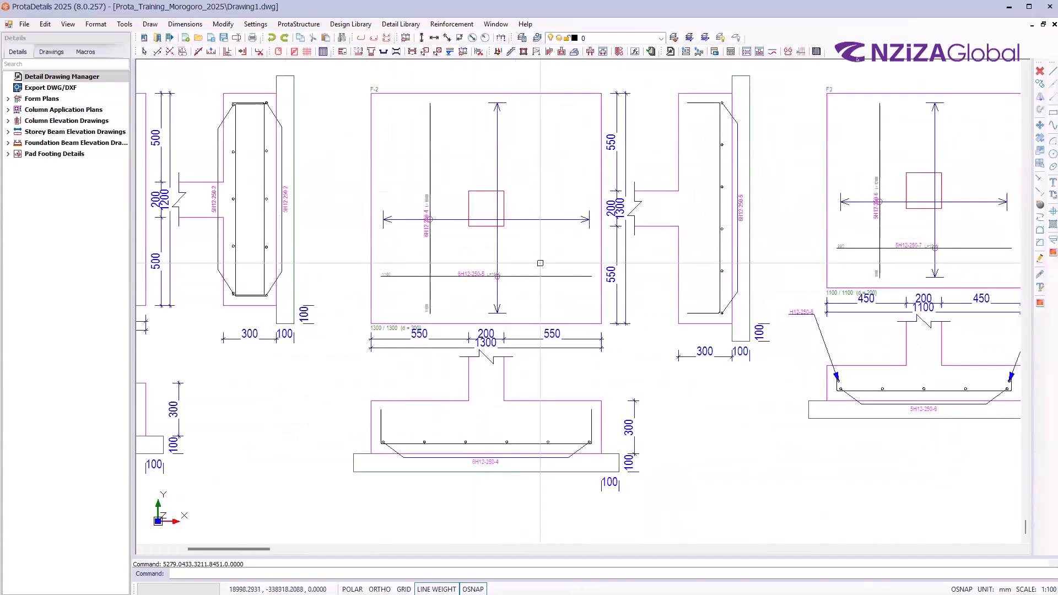
Read the pad footings quantity take-off table, including bar sizes, quantities, lengths, shapes and total weight
scroll(483, 290, down, 3)
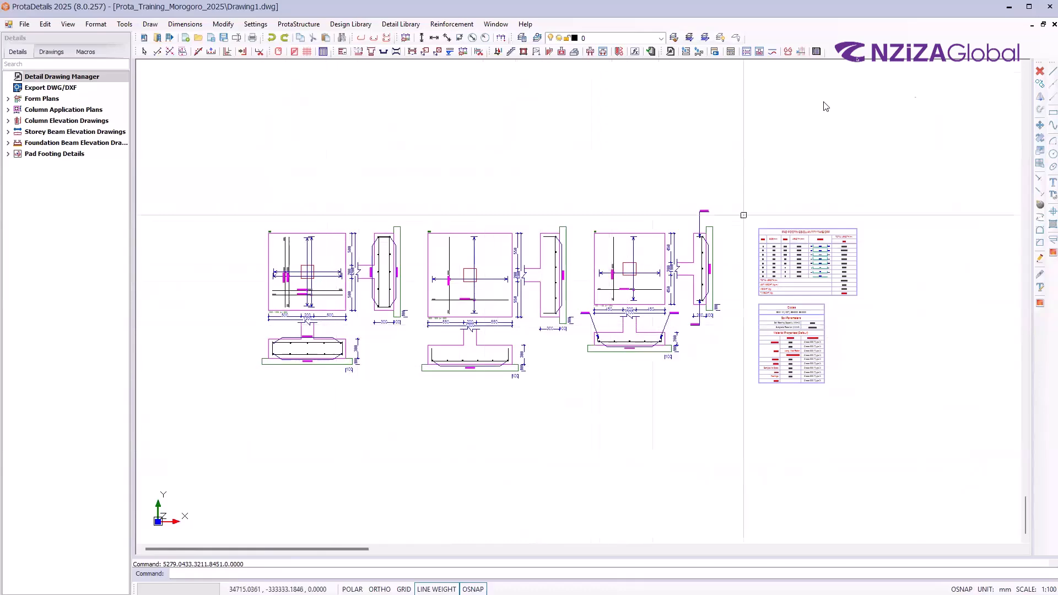
scroll(835, 230, up, 4)
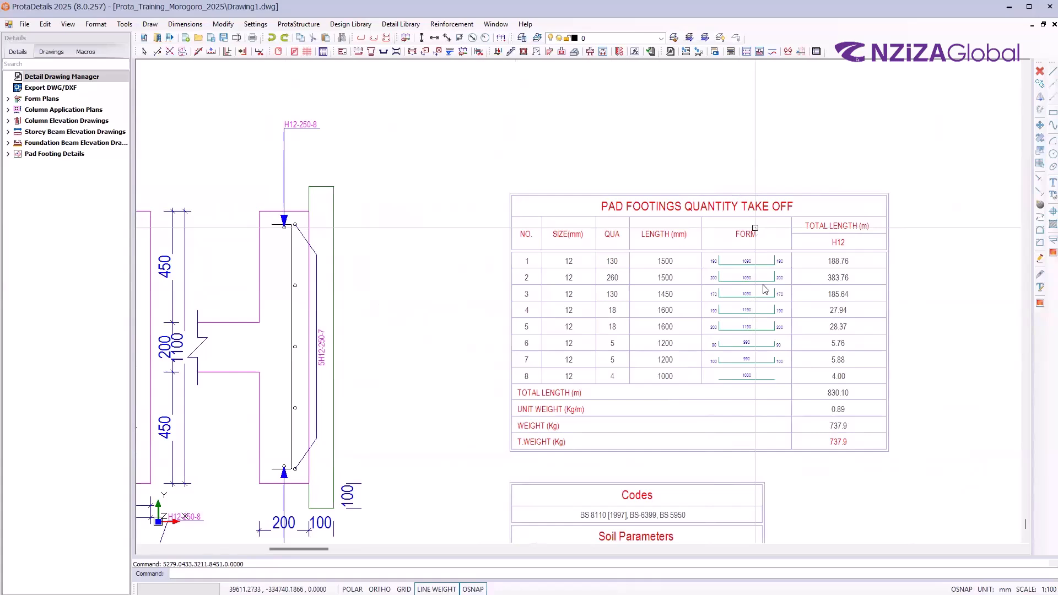
scroll(768, 283, up, 2)
scroll(630, 302, up, 2)
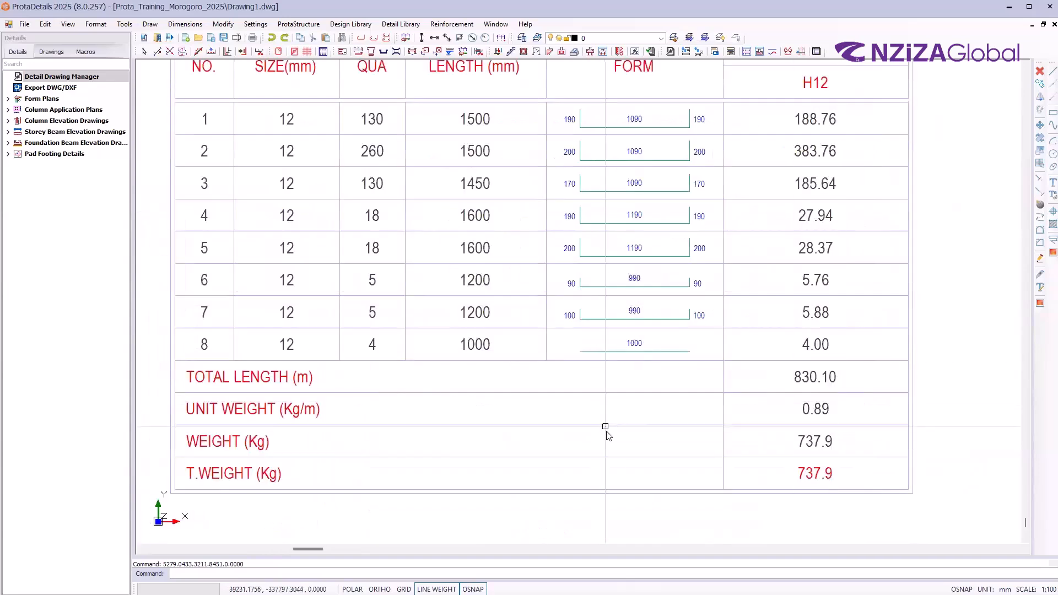
scroll(608, 436, down, 2)
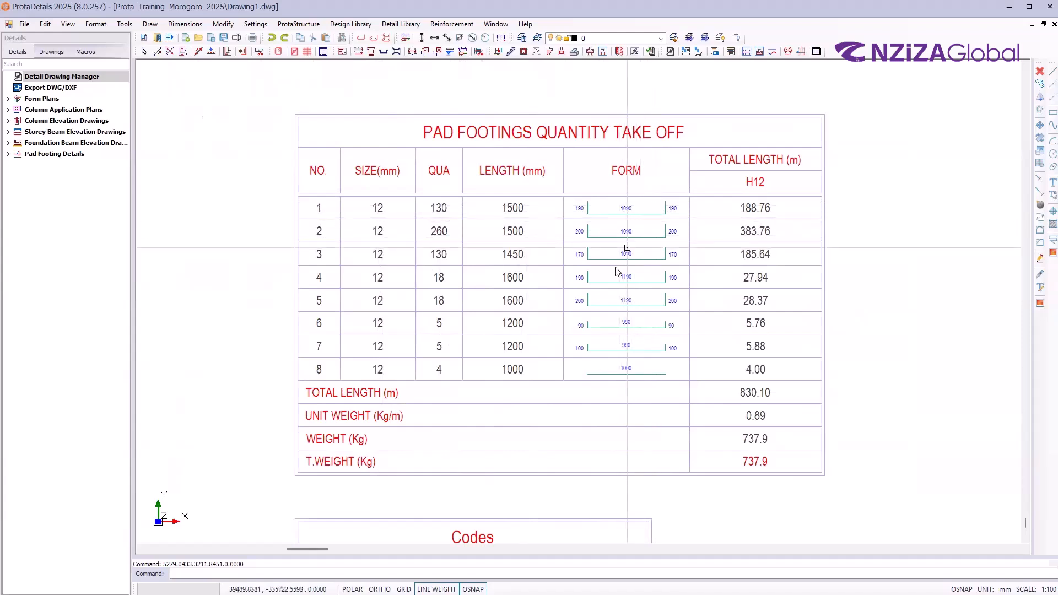
scroll(506, 393, down, 4)
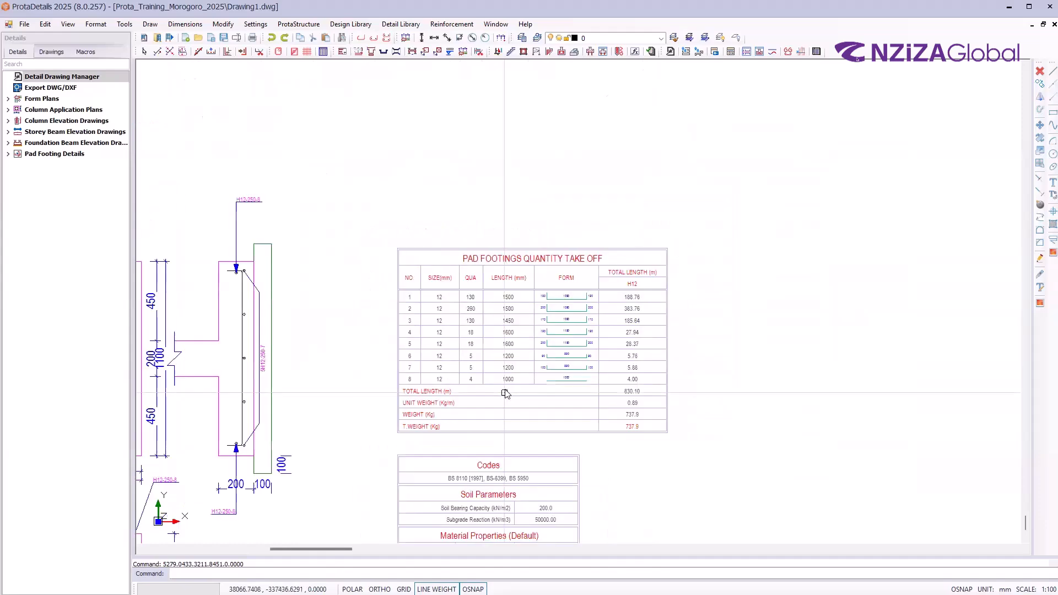
Review the beam elevations quantity take-off table for all storeys and the concrete beam schedule beside it
scroll(506, 393, down, 10)
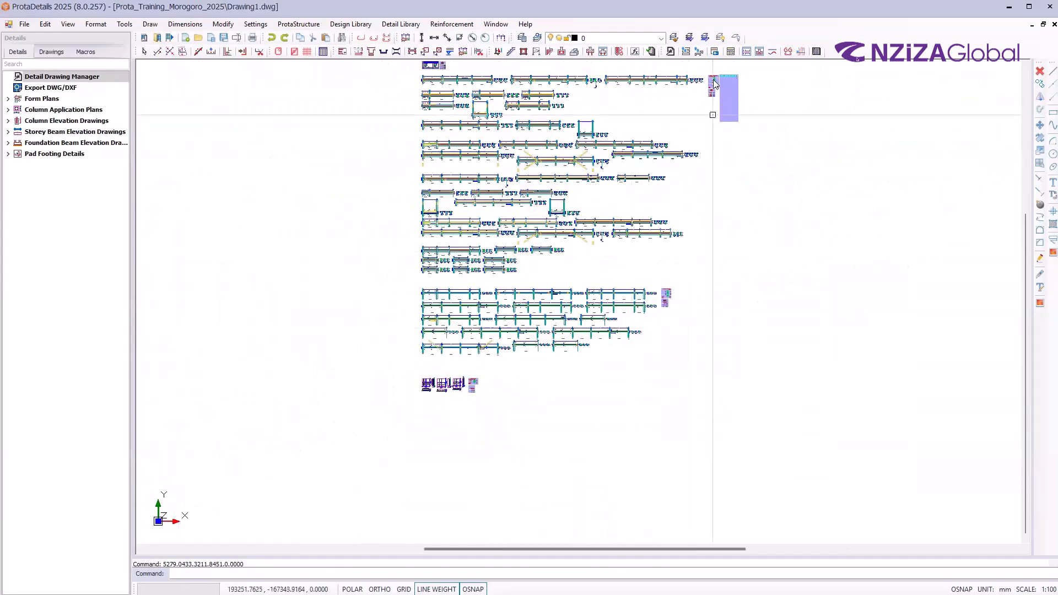
scroll(714, 82, up, 10)
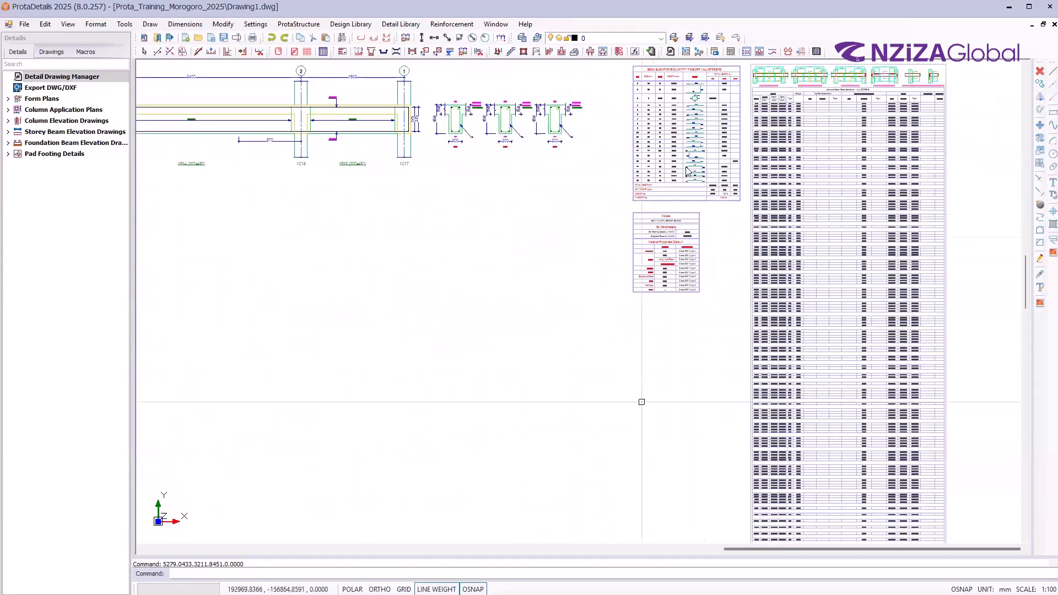
scroll(662, 89, down, 1)
scroll(610, 134, up, 8)
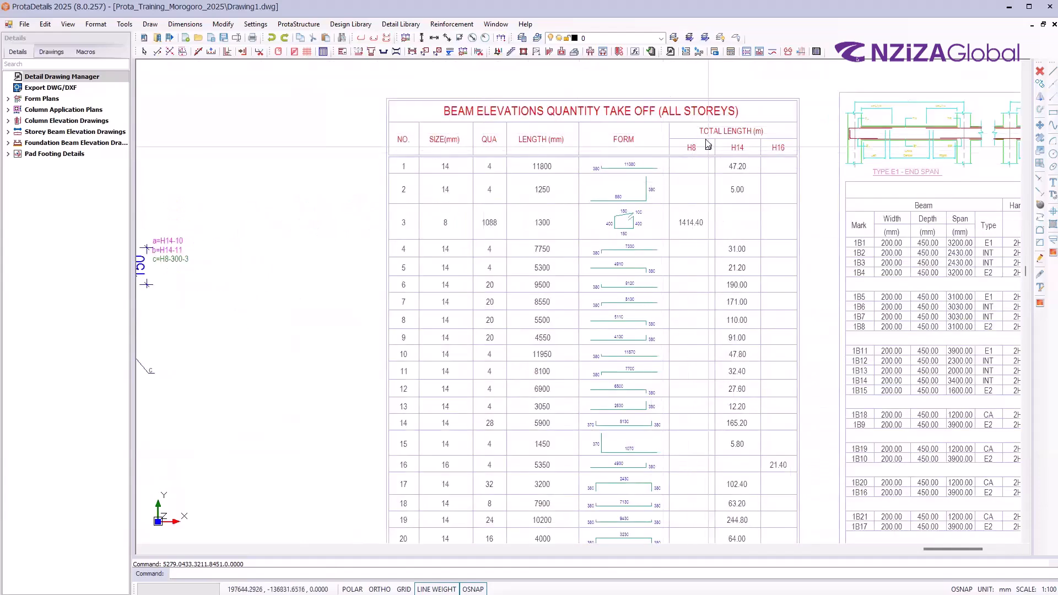
scroll(620, 361, down, 8)
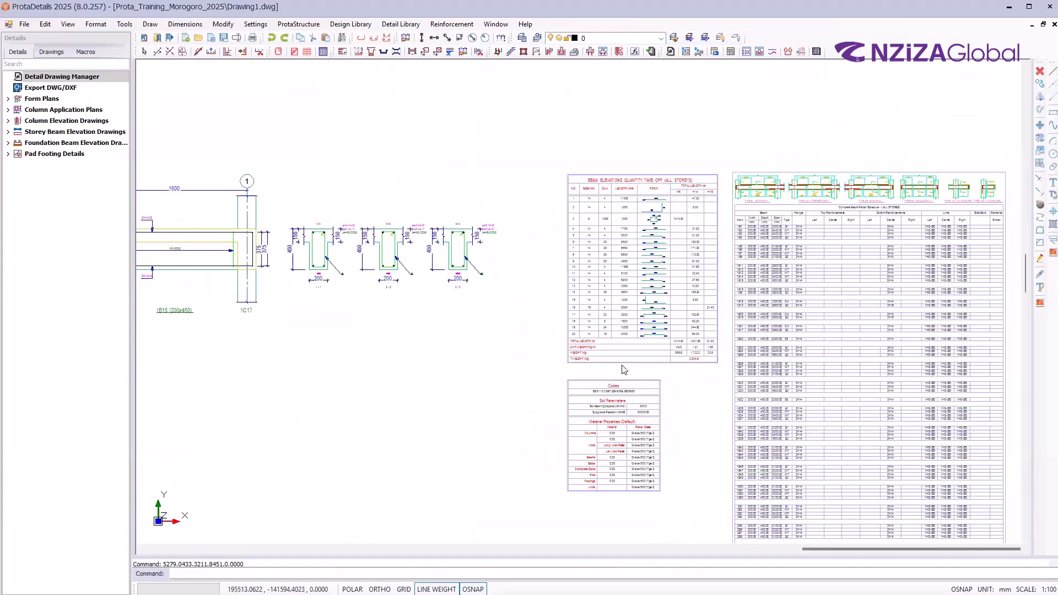
Read the column elevations quantity take-off table for all storeys, including bar lengths and weights
scroll(471, 190, down, 2)
scroll(488, 212, up, 10)
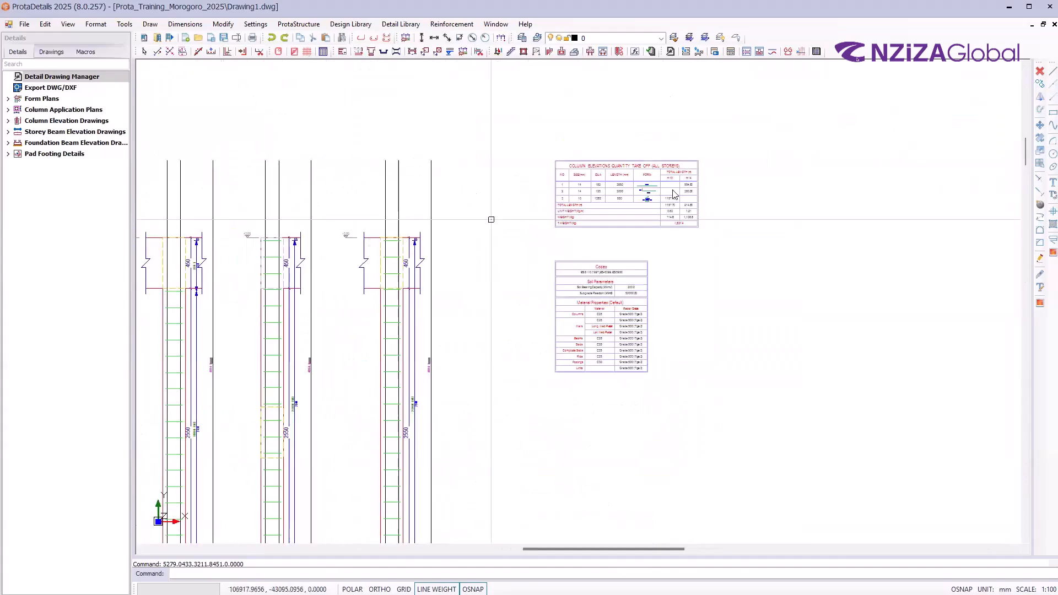
scroll(654, 204, up, 2)
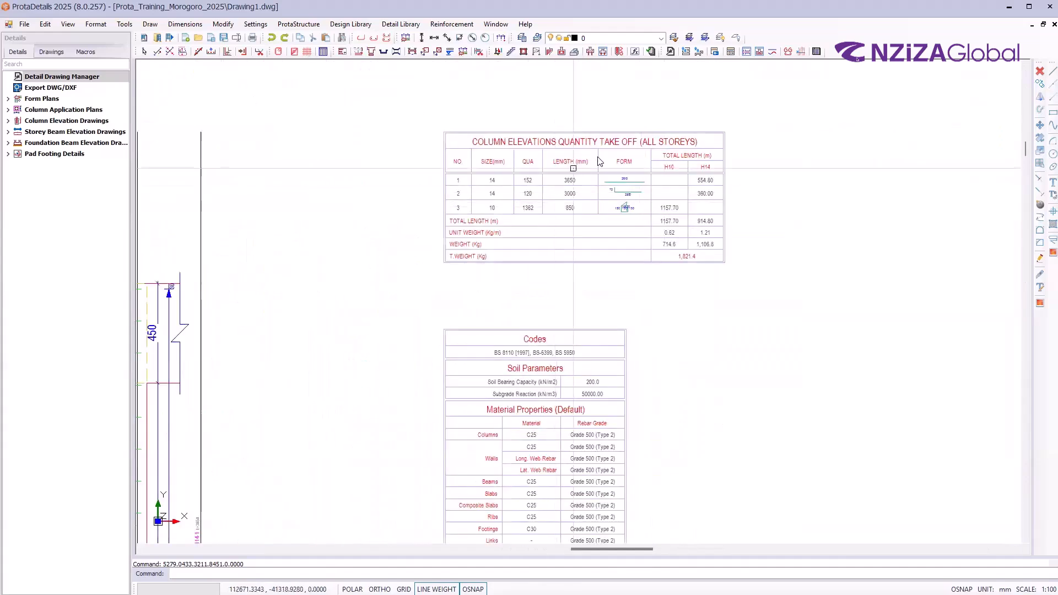
scroll(578, 144, up, 3)
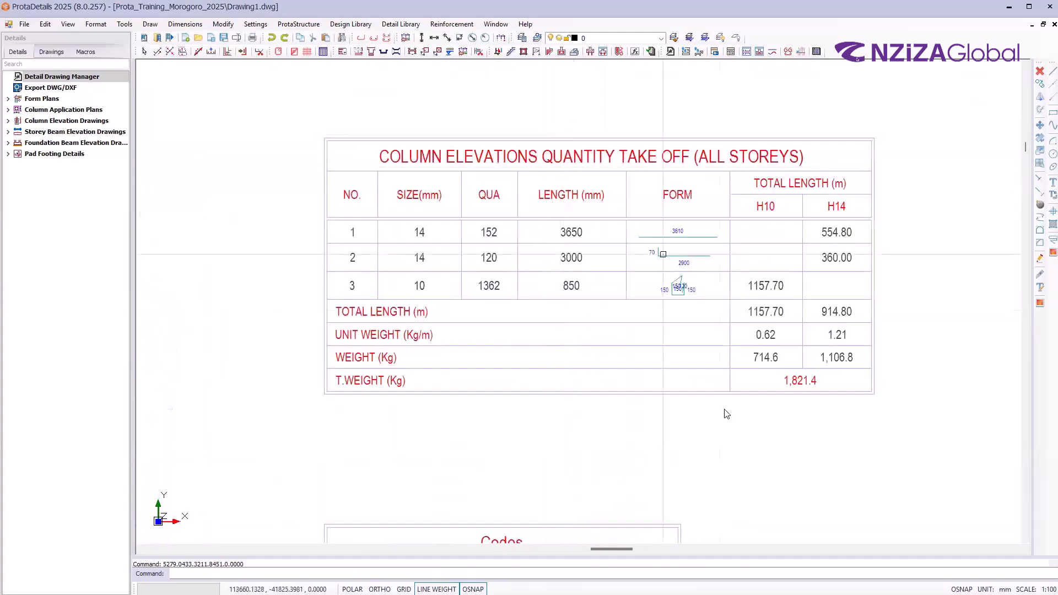
Read the column applications quantity take-off table for storey 3 next to its column application plan
scroll(722, 386, down, 6)
scroll(480, 260, down, 4)
scroll(478, 186, up, 5)
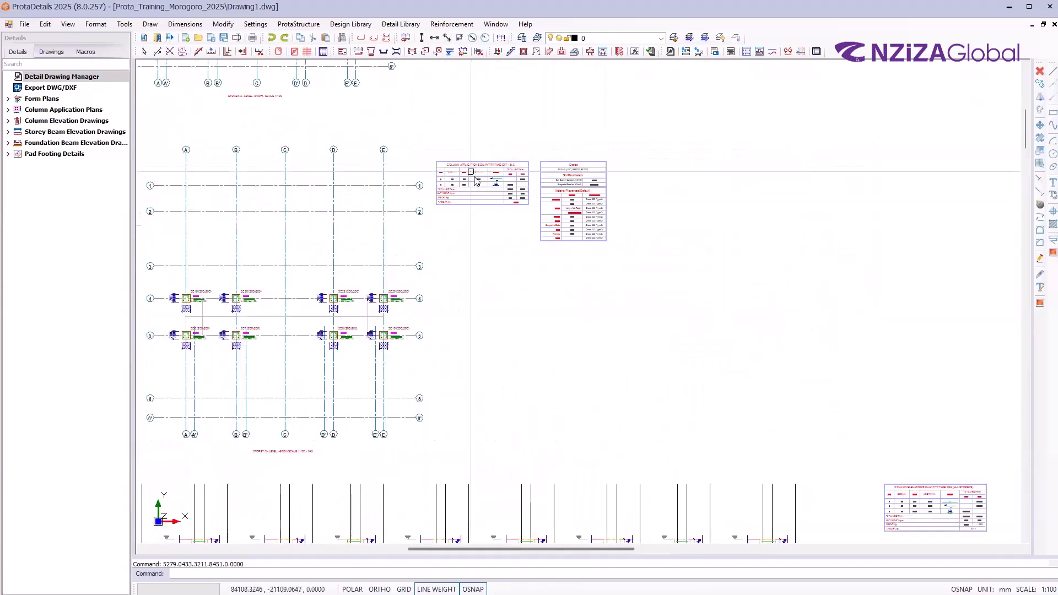
scroll(477, 185, up, 2)
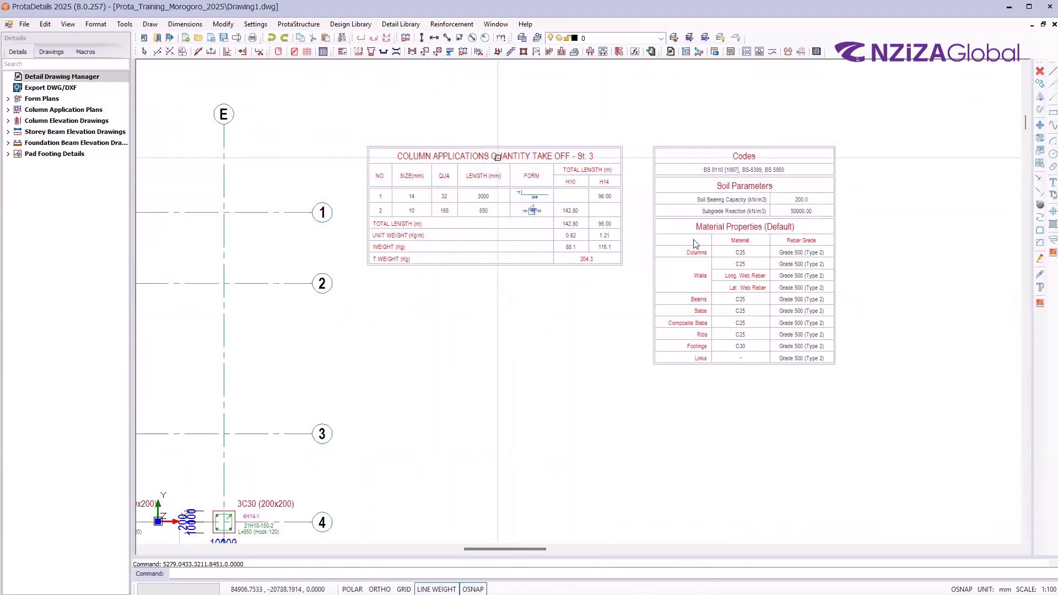
scroll(635, 301, down, 2)
scroll(635, 301, down, 4)
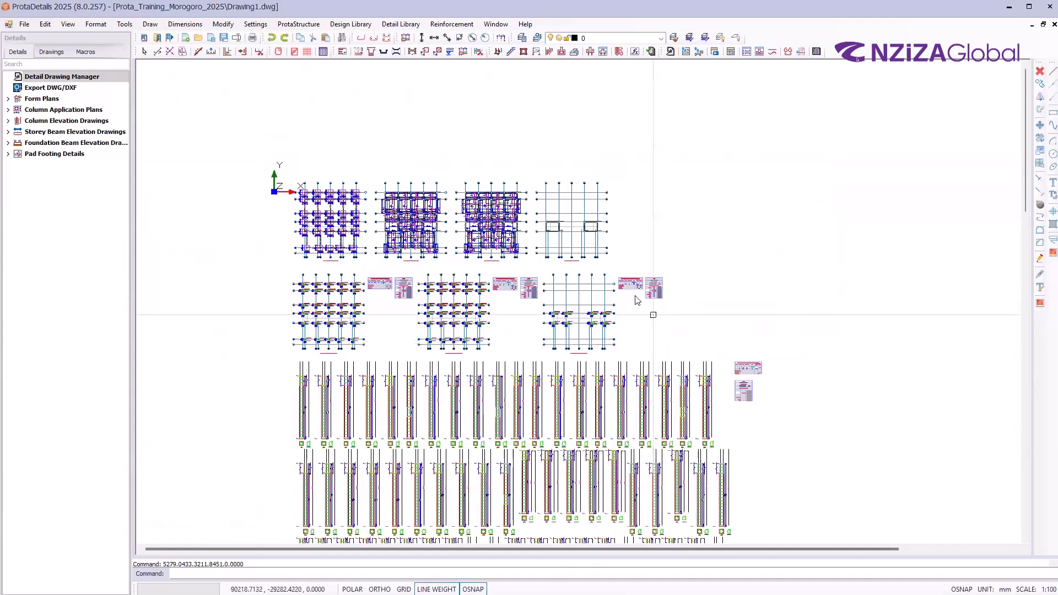
scroll(629, 281, up, 5)
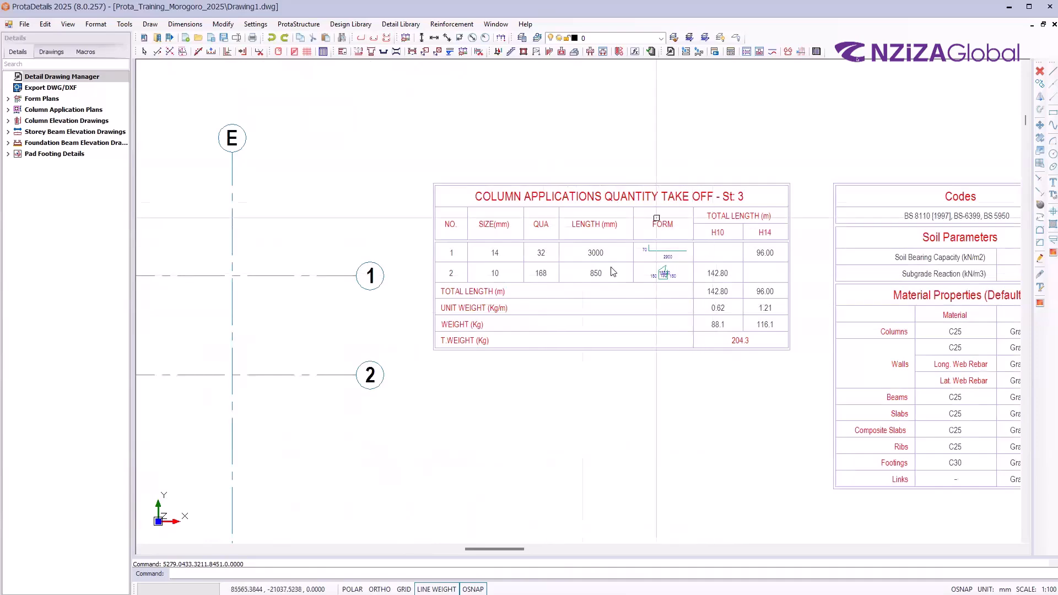
Check the design codes, soil parameters and default material properties table beside the storey 3 column application take-off
scroll(473, 254, down, 3)
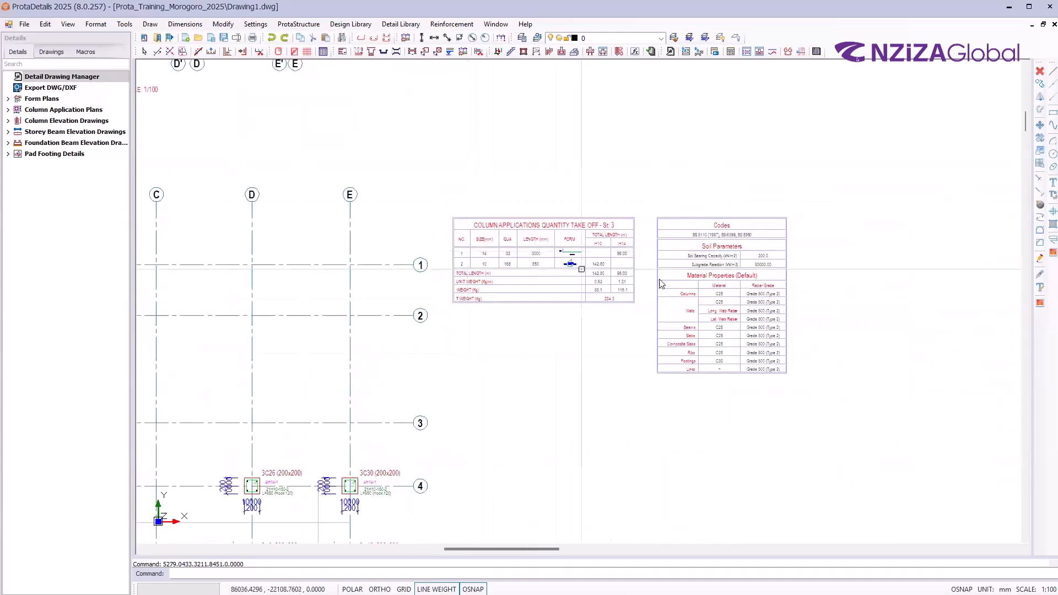
scroll(784, 268, up, 5)
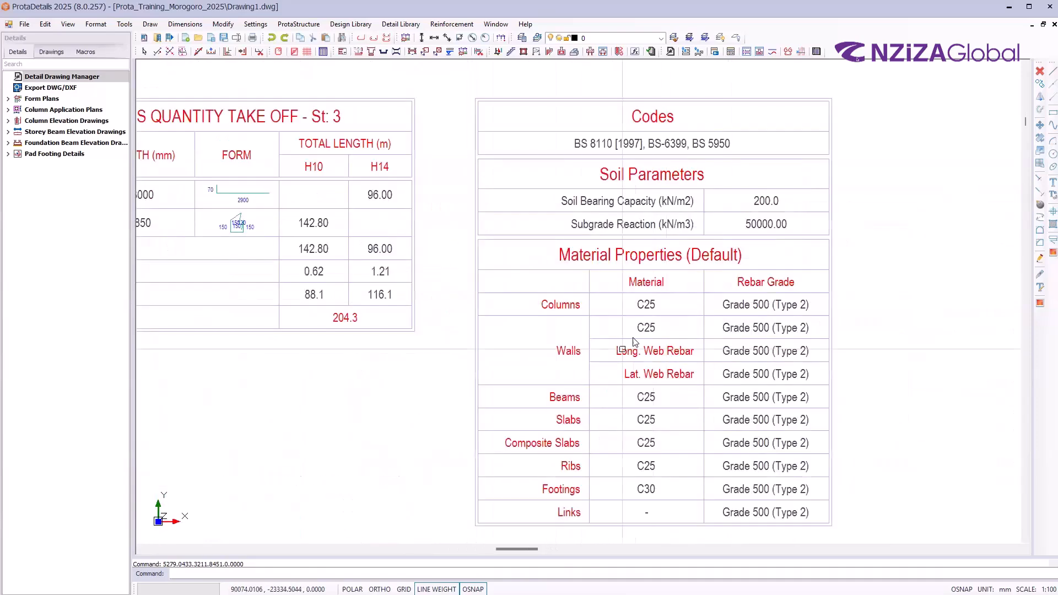
scroll(620, 306, down, 1)
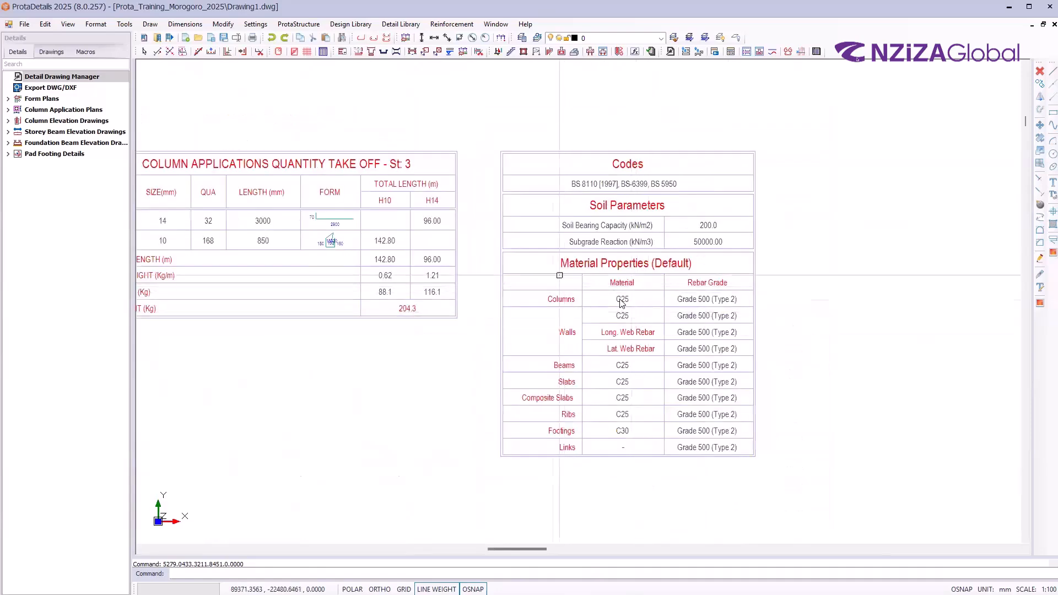
scroll(623, 305, up, 1)
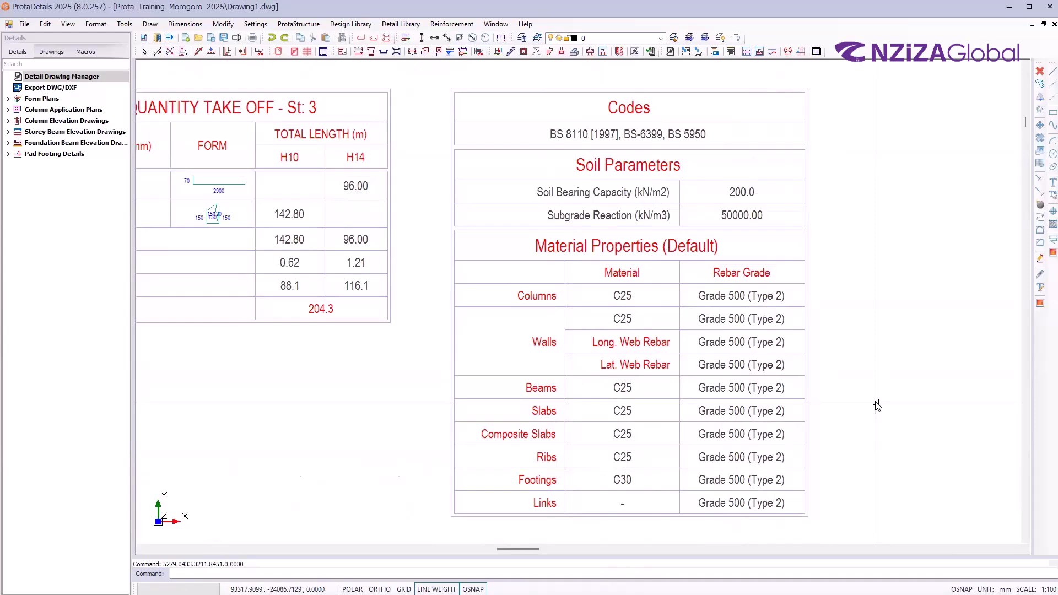
Look over the complete set of generated drawings, from the form plans down to the pad footing details
scroll(884, 308, down, 7)
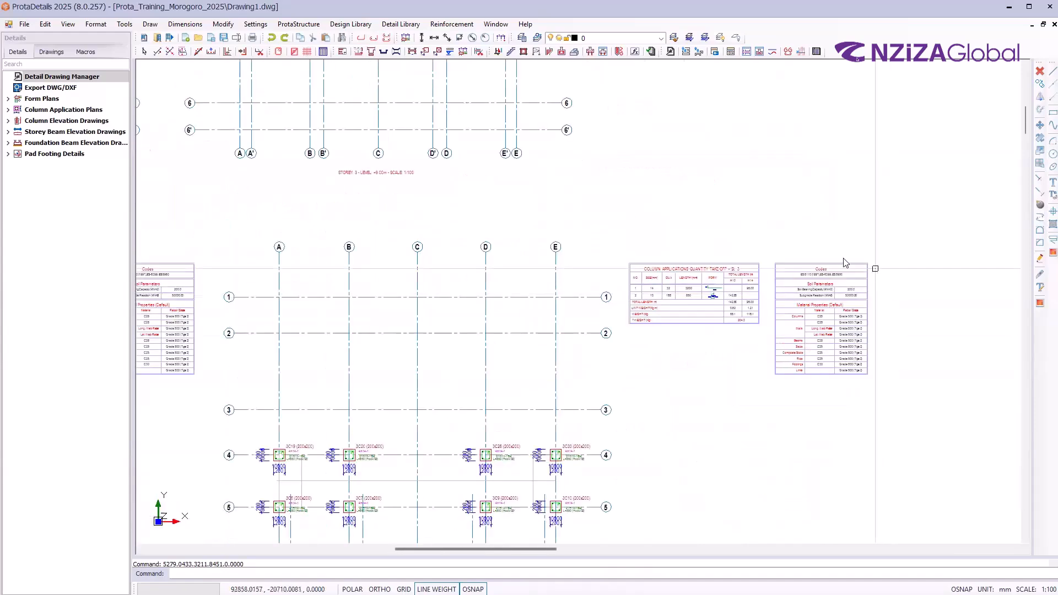
scroll(664, 300, down, 3)
scroll(543, 226, down, 5)
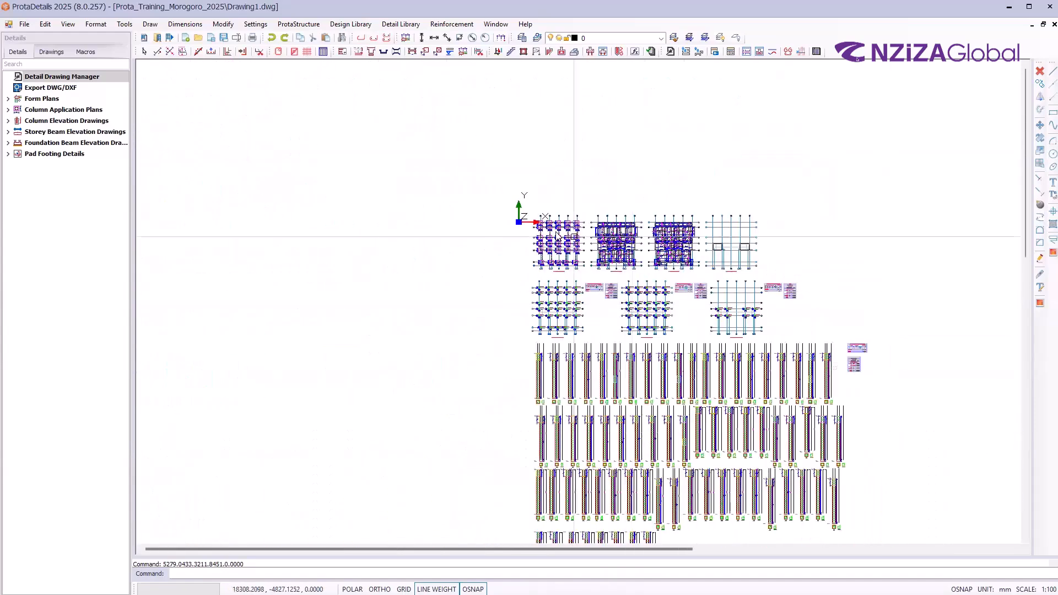
scroll(543, 226, down, 4)
scroll(626, 261, up, 4)
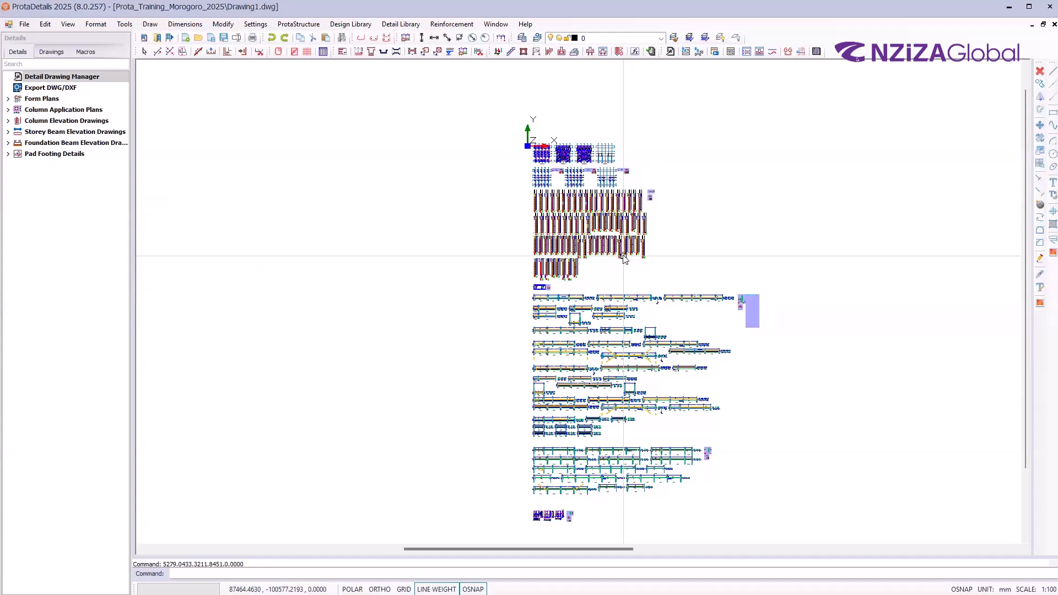
Move the storey 3 form plan, including its grid lines and title, about 18.3 m to the right, away from the neighbouring plan
scroll(606, 155, up, 3)
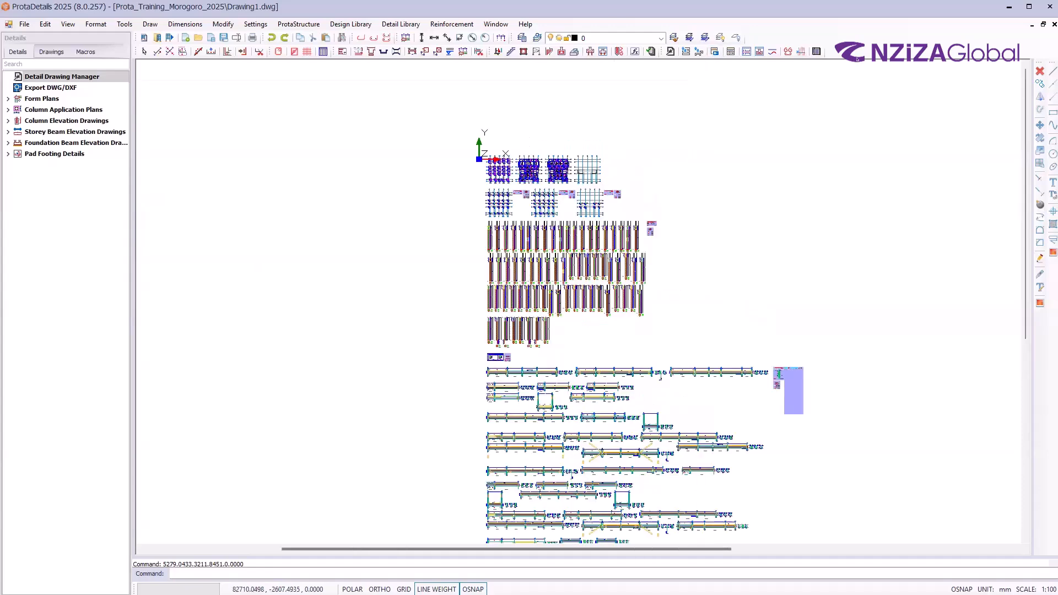
scroll(582, 174, up, 5)
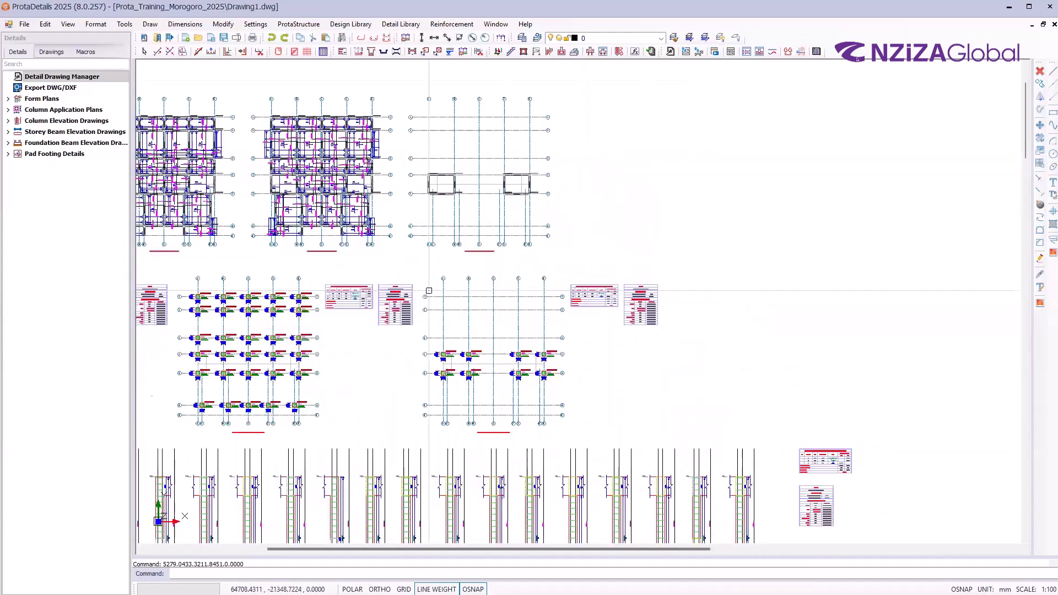
scroll(513, 319, up, 3)
scroll(513, 320, down, 1)
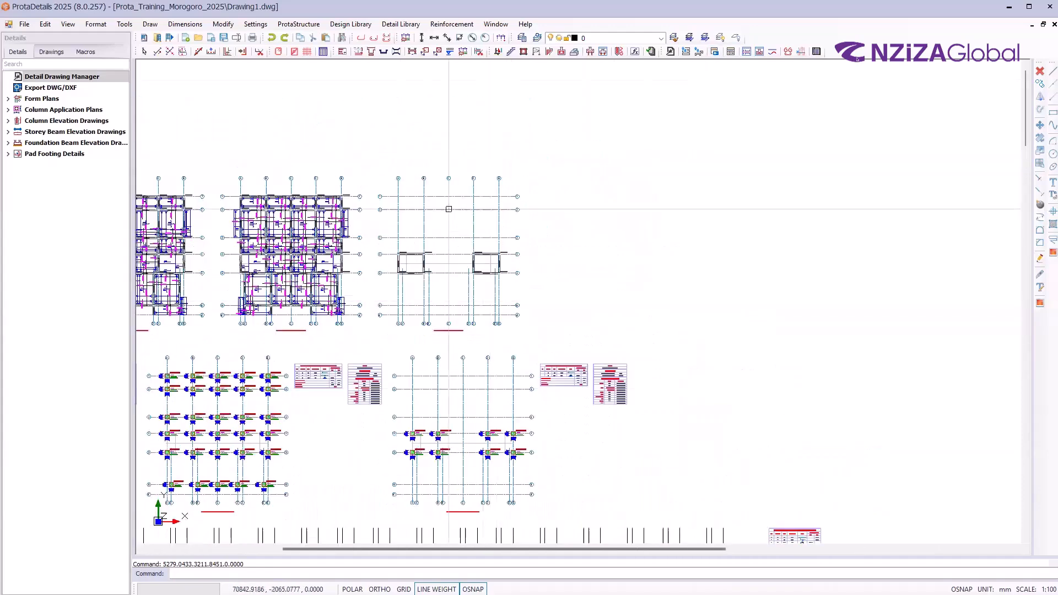
scroll(463, 257, up, 1)
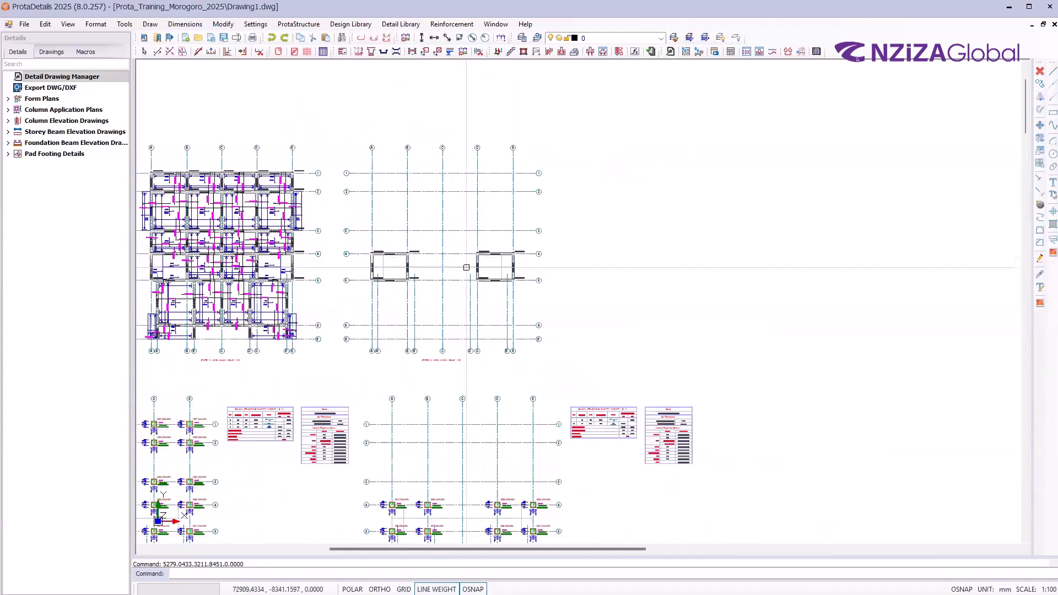
scroll(397, 196, up, 1)
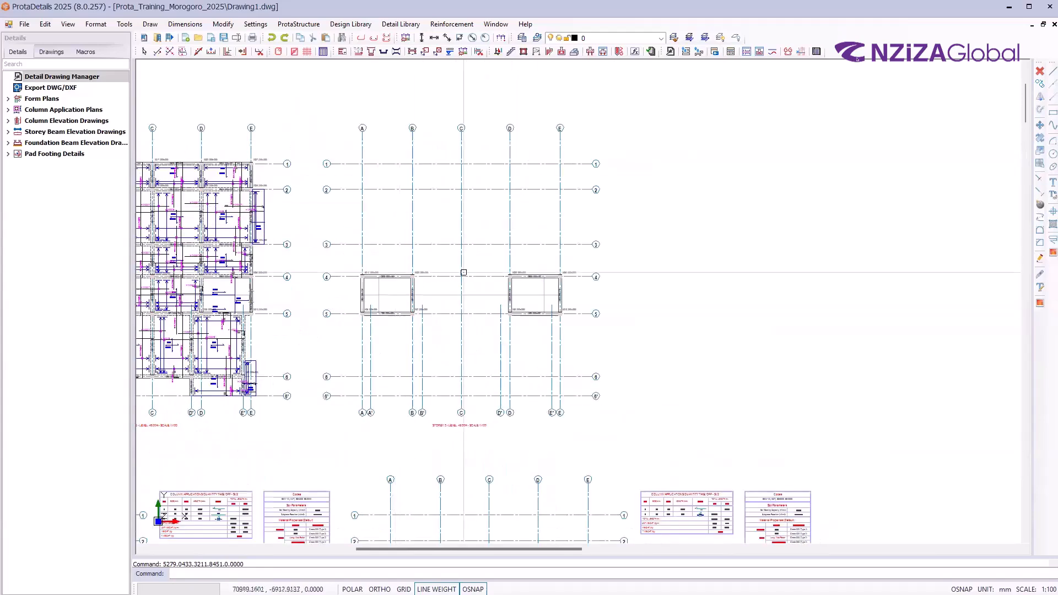
click(693, 443)
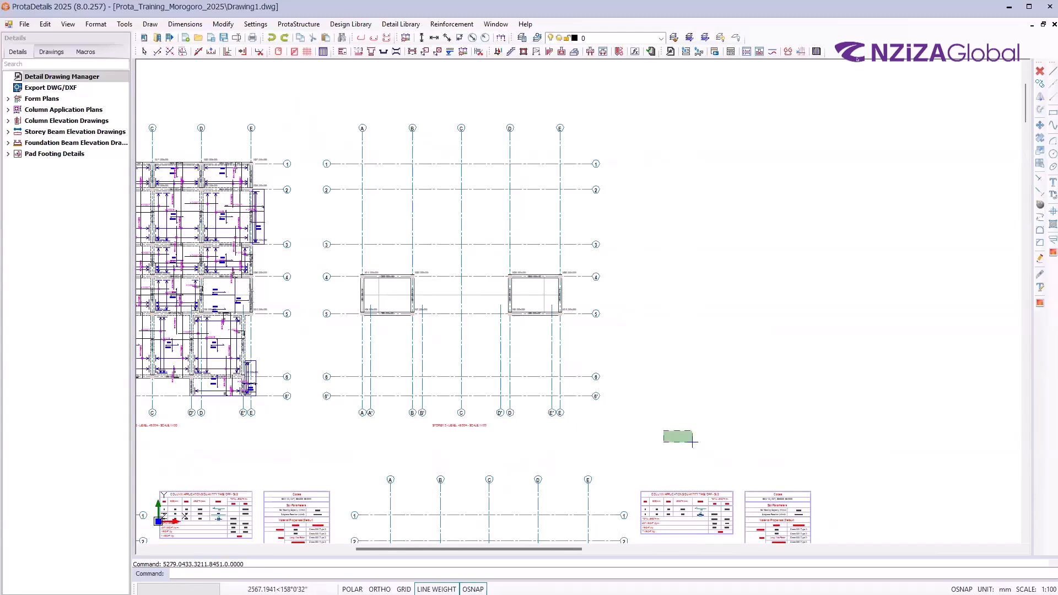
click(311, 87)
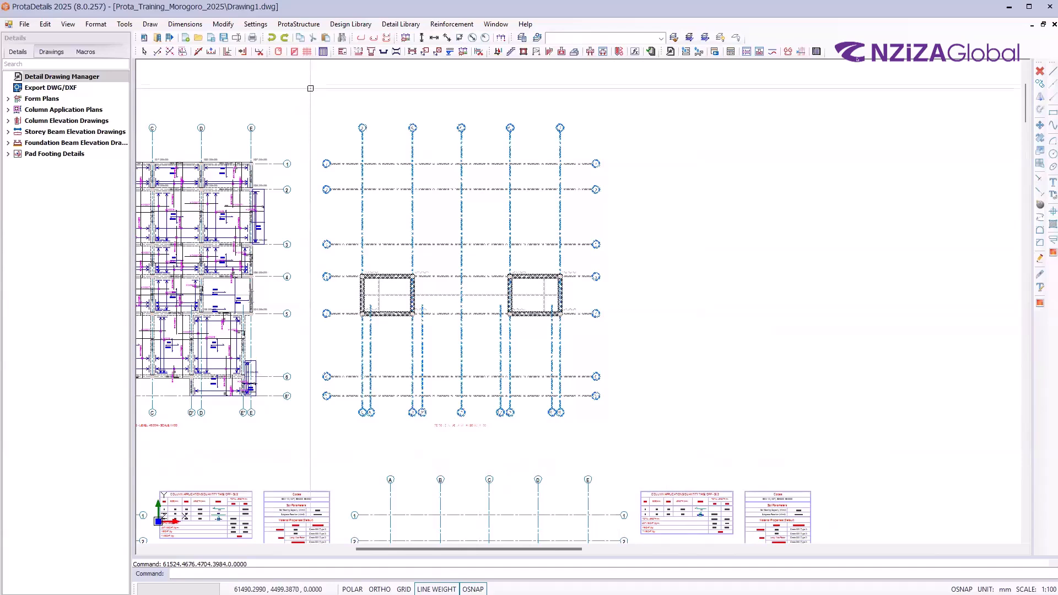
key(Delete)
right_click(672, 220)
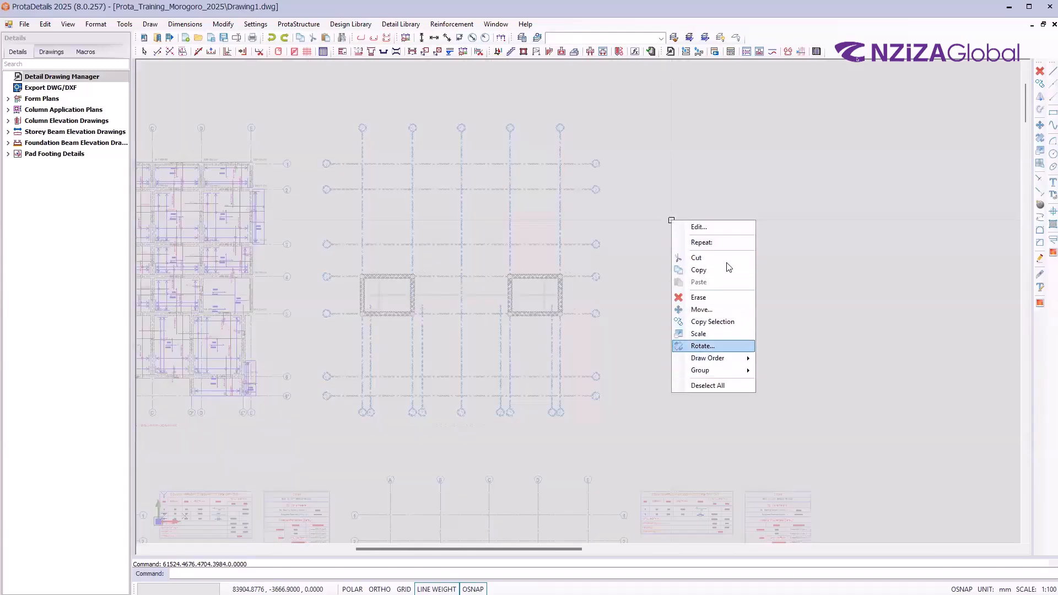
click(696, 310)
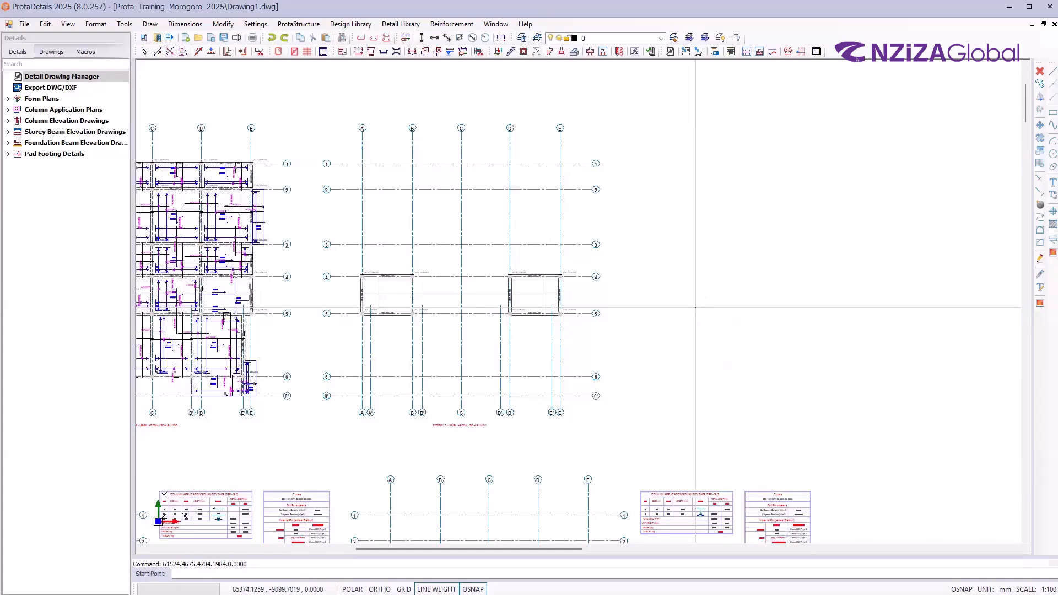
click(512, 279)
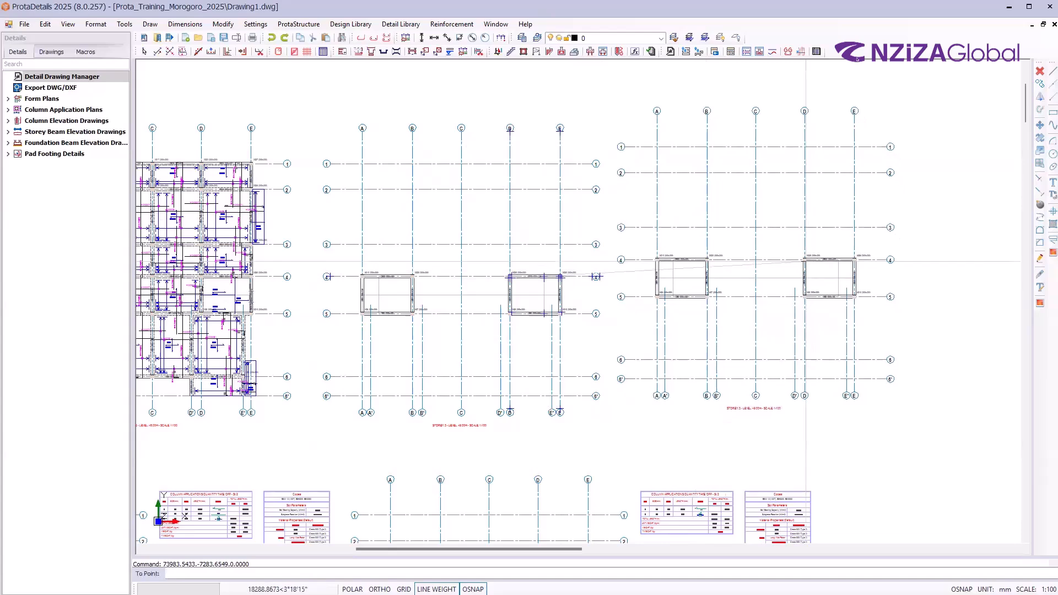
click(806, 262)
Move the storey 3 form plan and its title back about 12.6 m towards the other form plans, leaving a gap between them
scroll(237, 314, down, 3)
scroll(364, 347, up, 2)
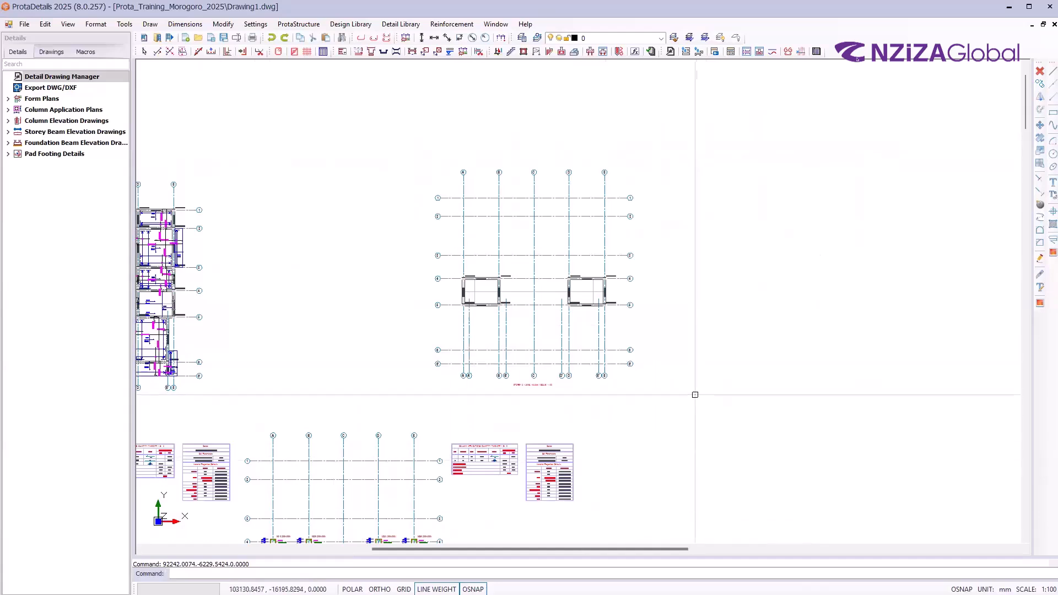
click(662, 409)
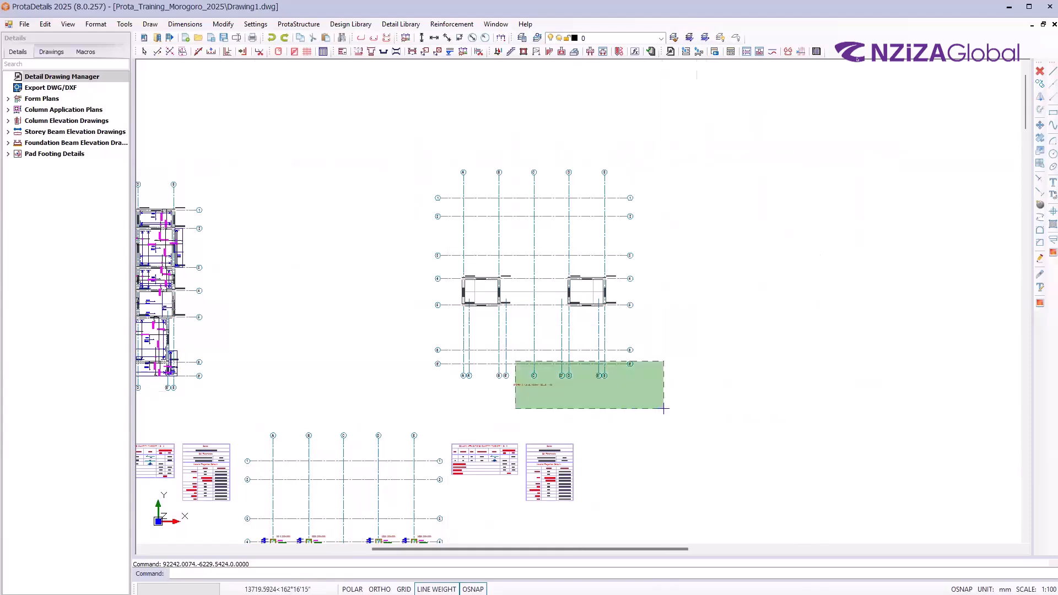
click(664, 409)
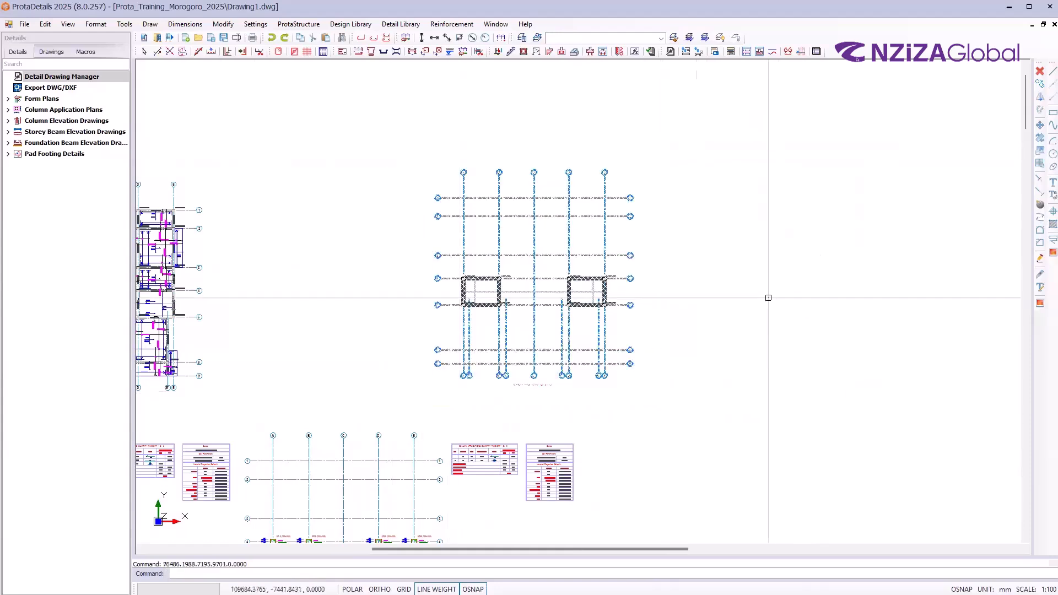
text(m)
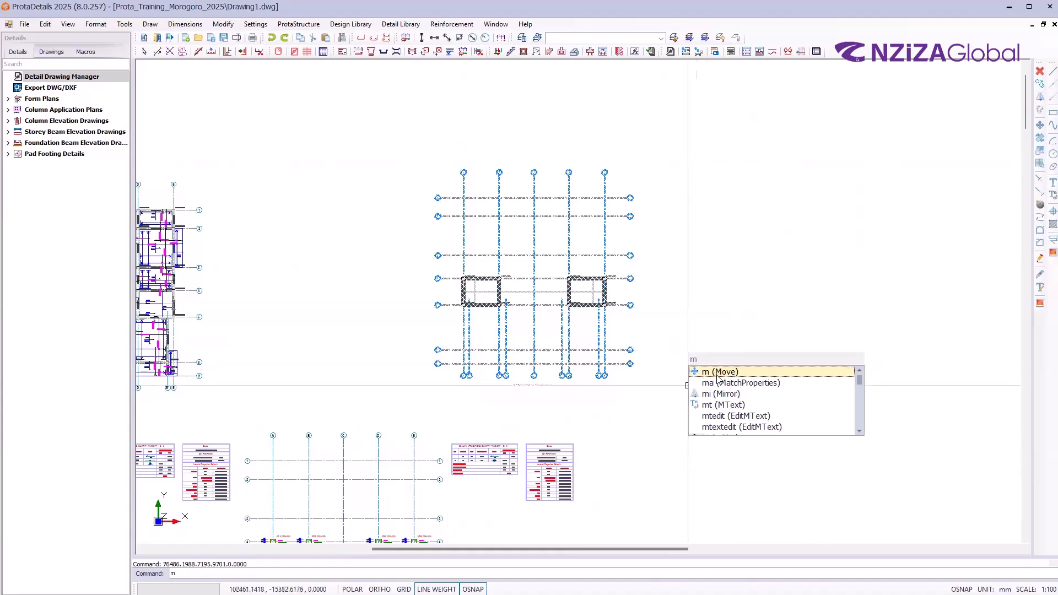
key(Return)
click(567, 278)
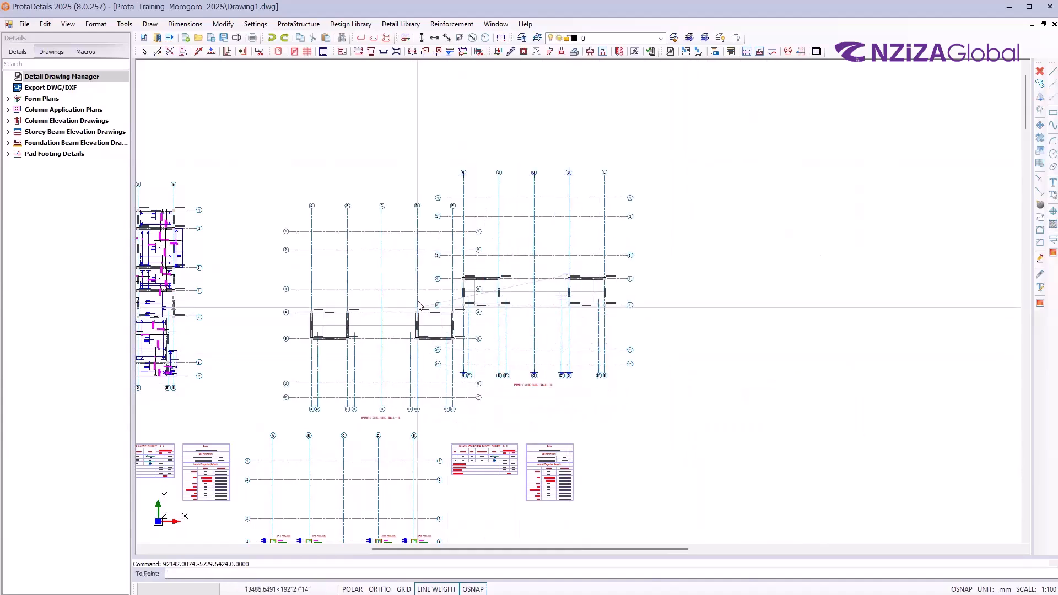
click(424, 291)
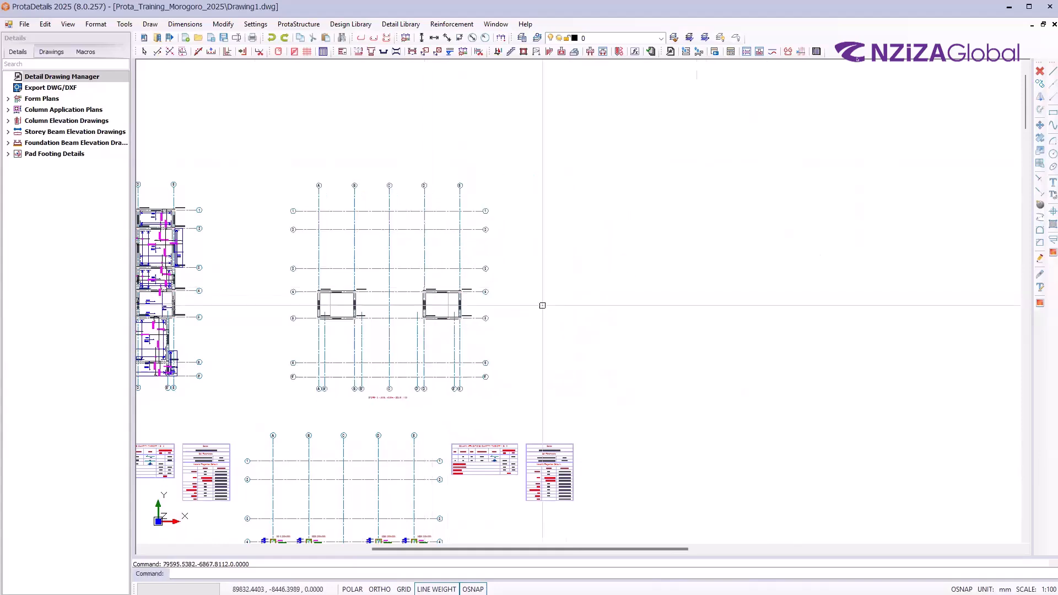
Examine the arrangement and spacing of the form plans above the column application plans and column elevations
scroll(656, 316, down, 3)
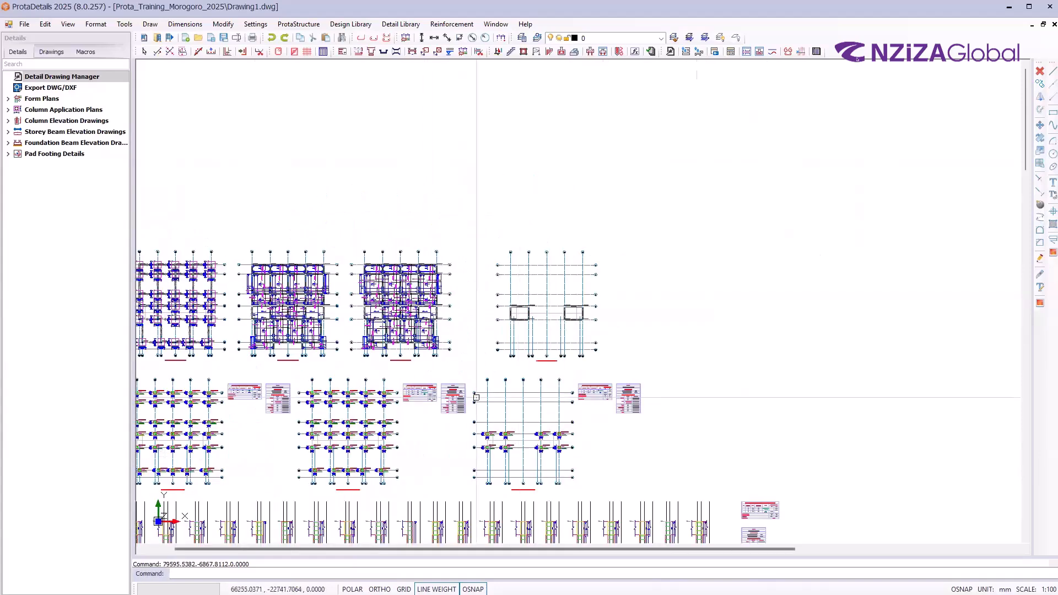
scroll(694, 398, up, 1)
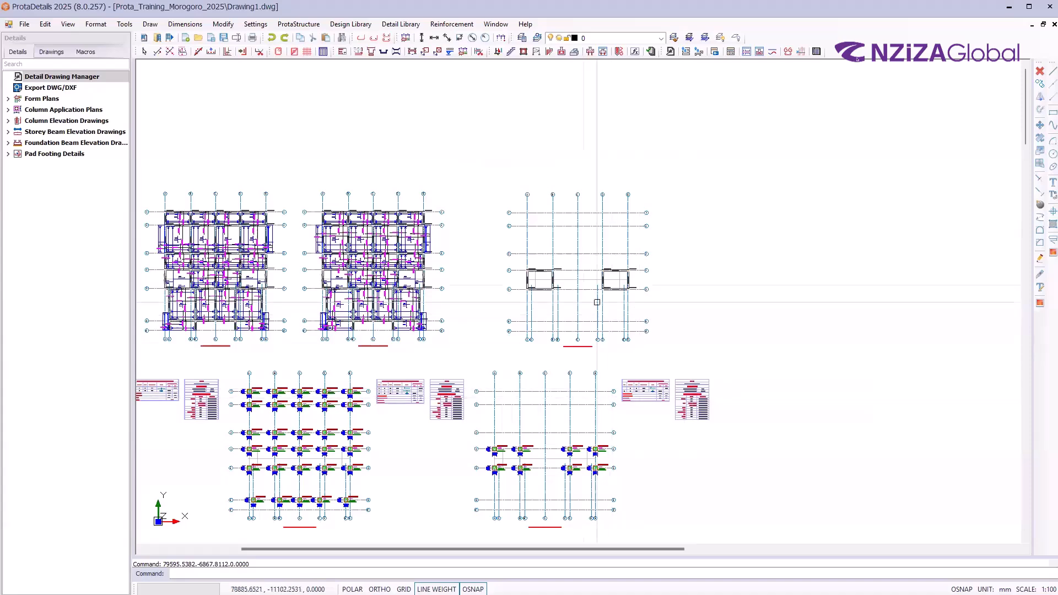
scroll(629, 301, down, 3)
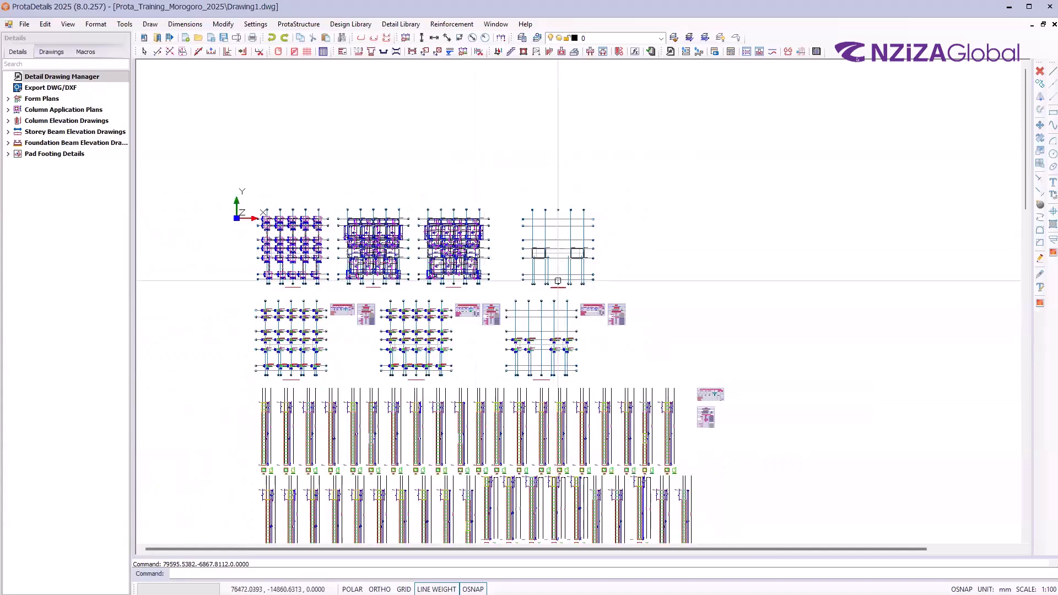
scroll(564, 250, up, 1)
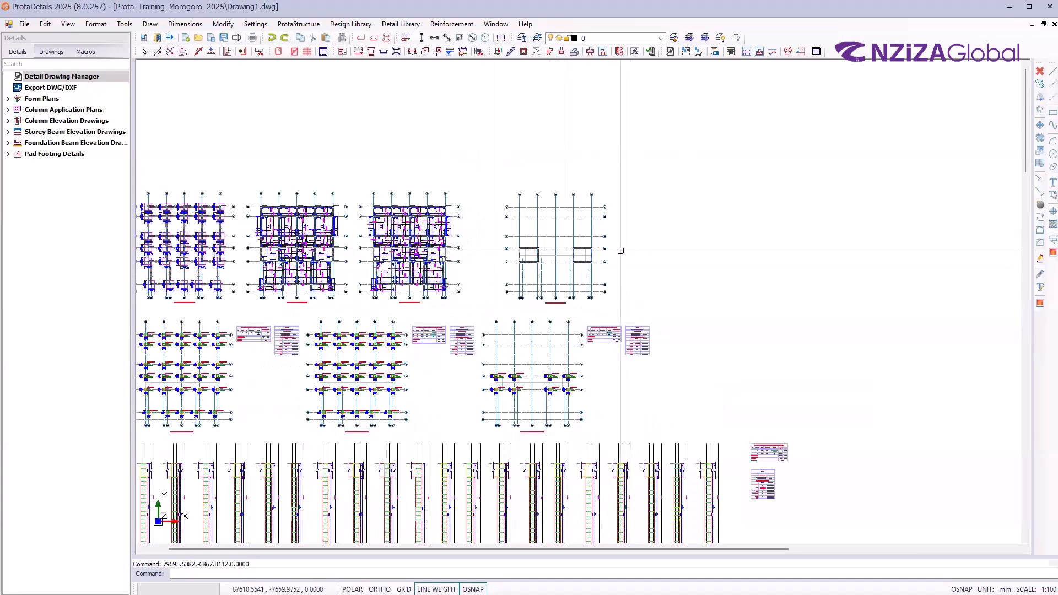
scroll(662, 234, up, 1)
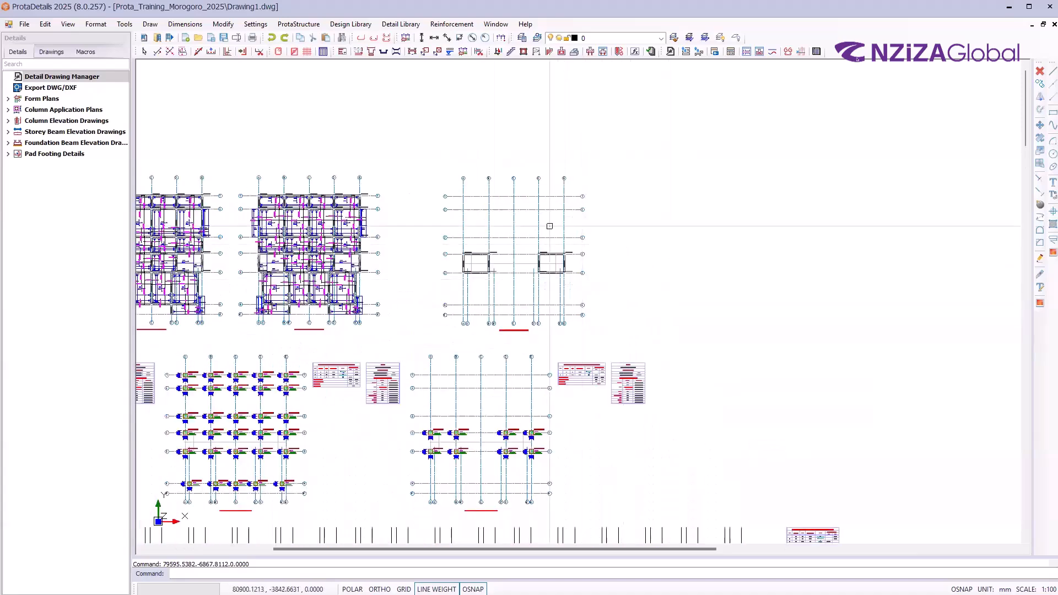
scroll(538, 231, up, 1)
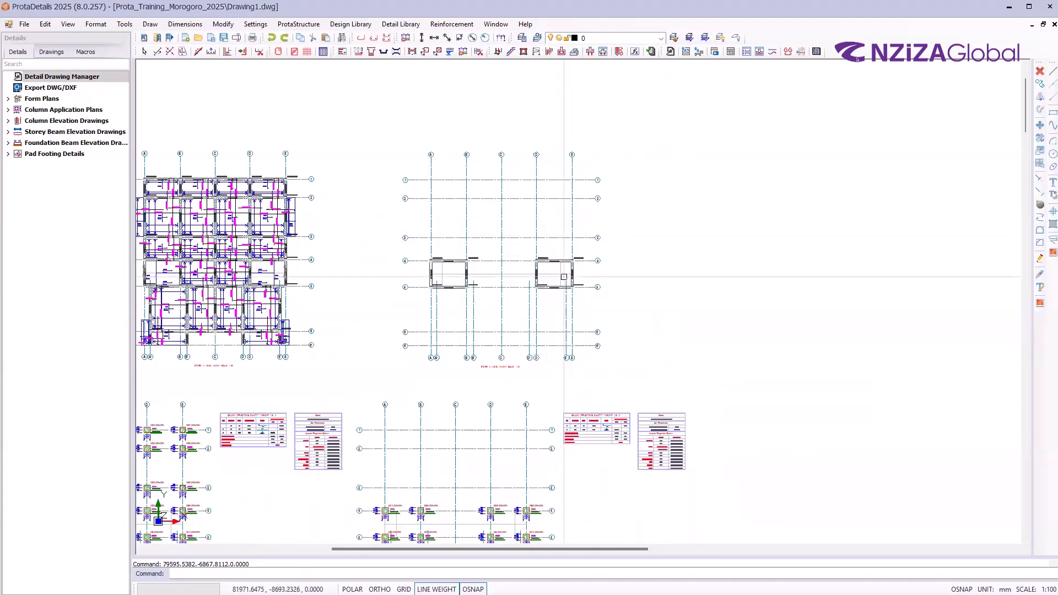
scroll(595, 270, down, 2)
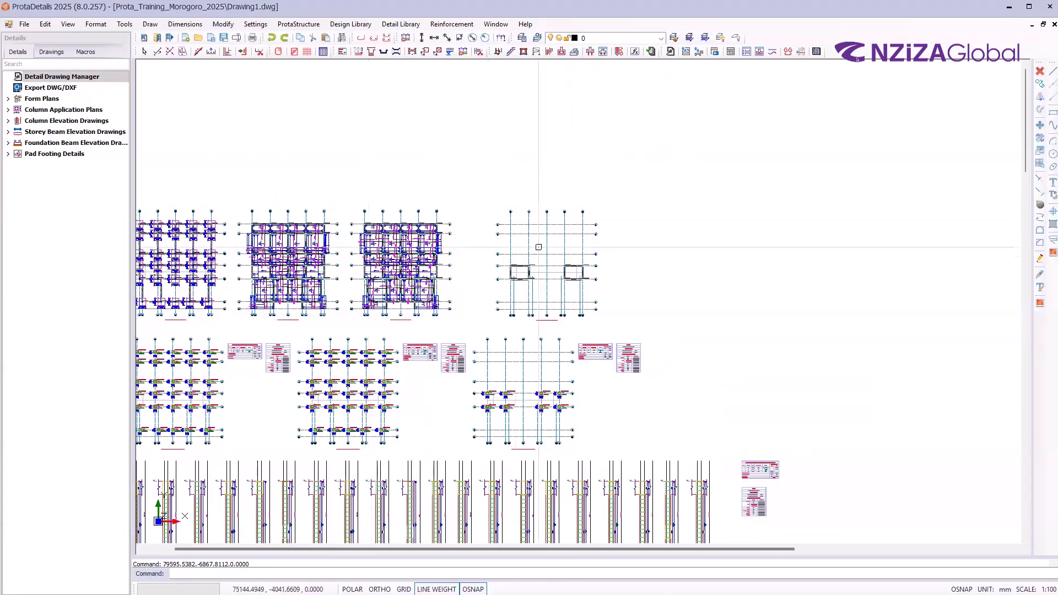
scroll(384, 217, down, 1)
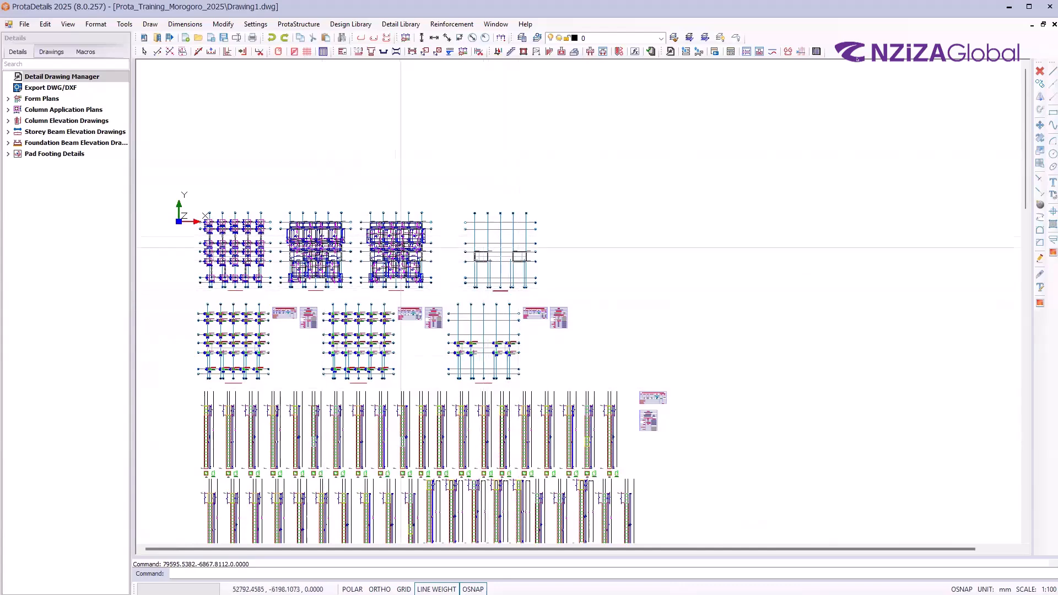
scroll(251, 254, up, 3)
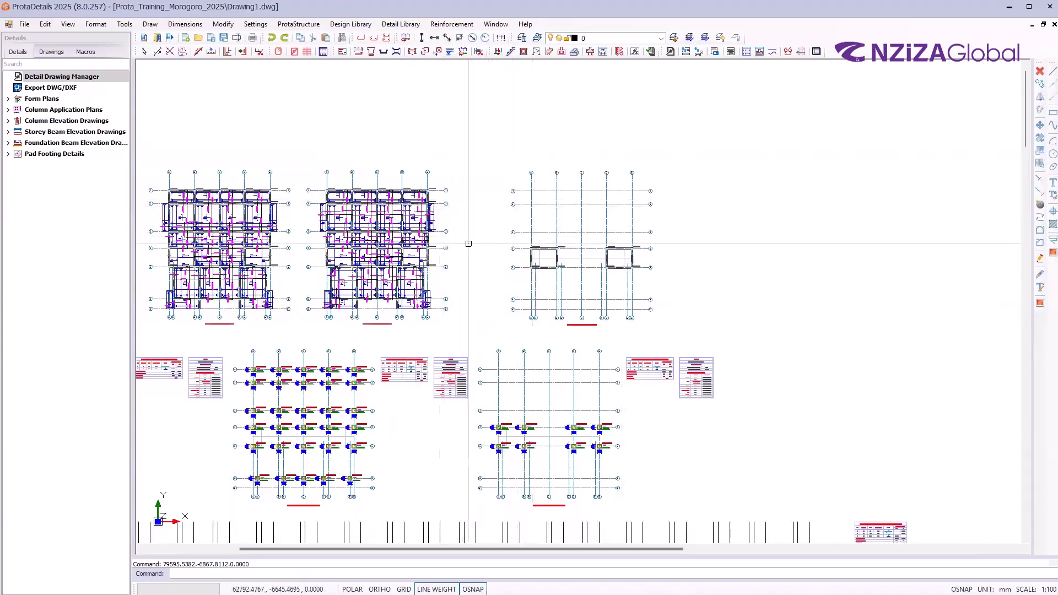
scroll(688, 227, up, 2)
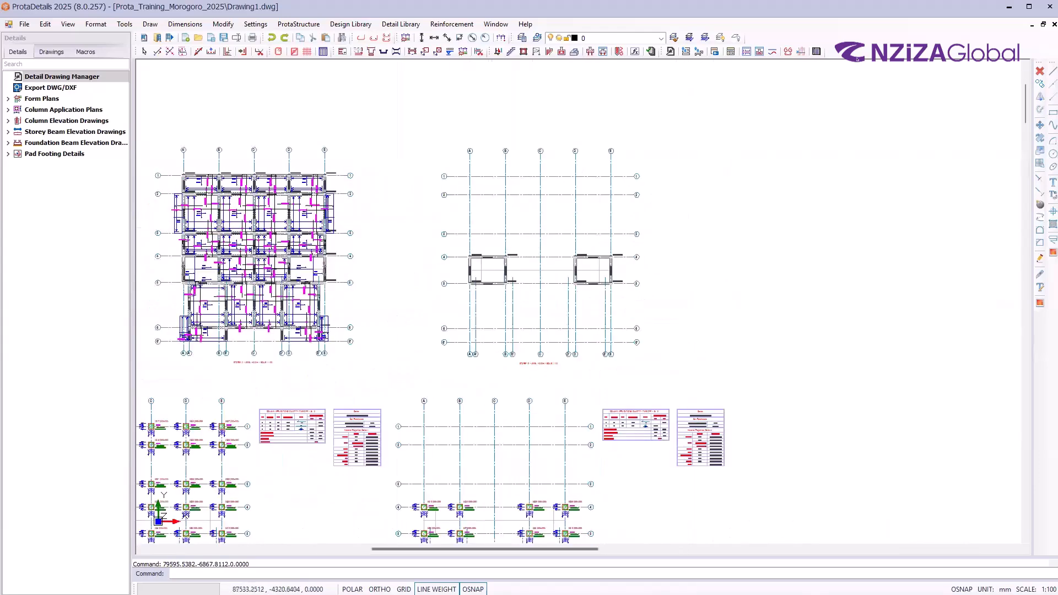
scroll(260, 332, down, 1)
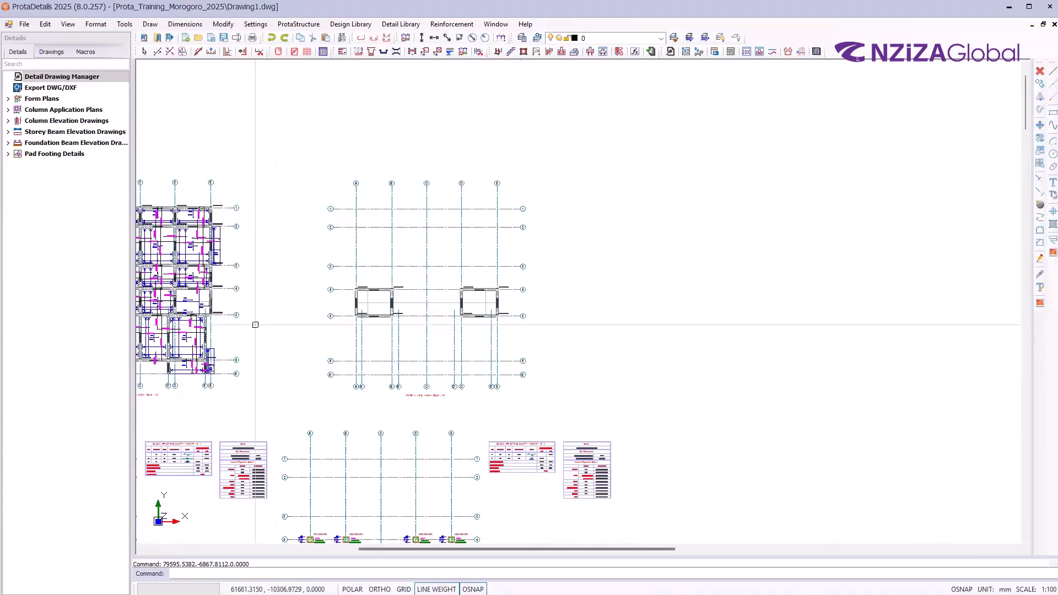
Start inserting a drawing sheet from the detail library and choose the A0_Prota_Horizontal.dxf template
click(403, 25)
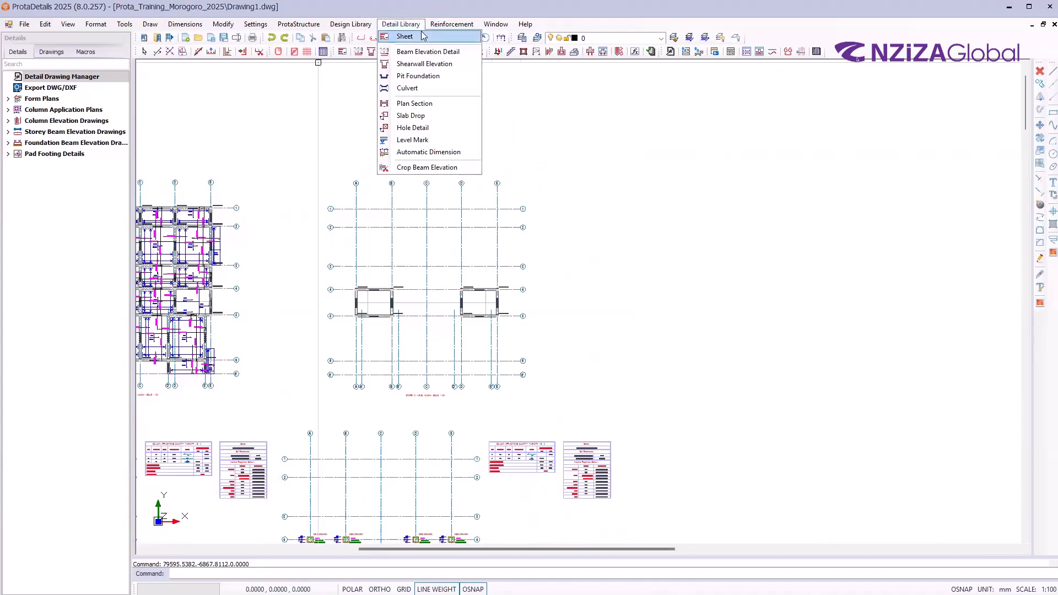
click(421, 34)
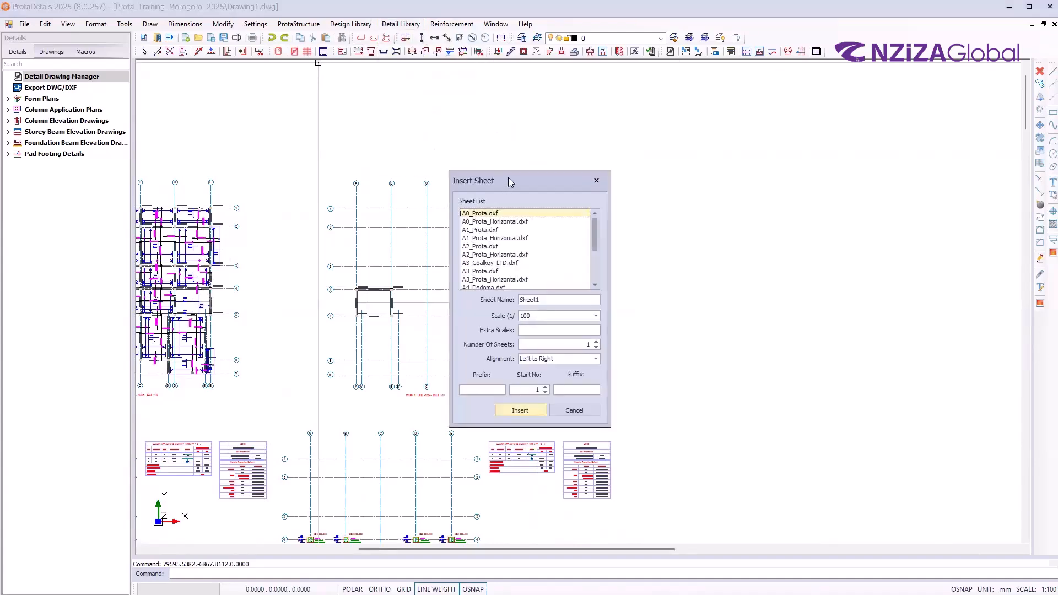
drag(509, 180, 538, 145)
scroll(555, 215, down, 2)
scroll(556, 215, up, 2)
scroll(556, 215, down, 2)
scroll(556, 215, up, 2)
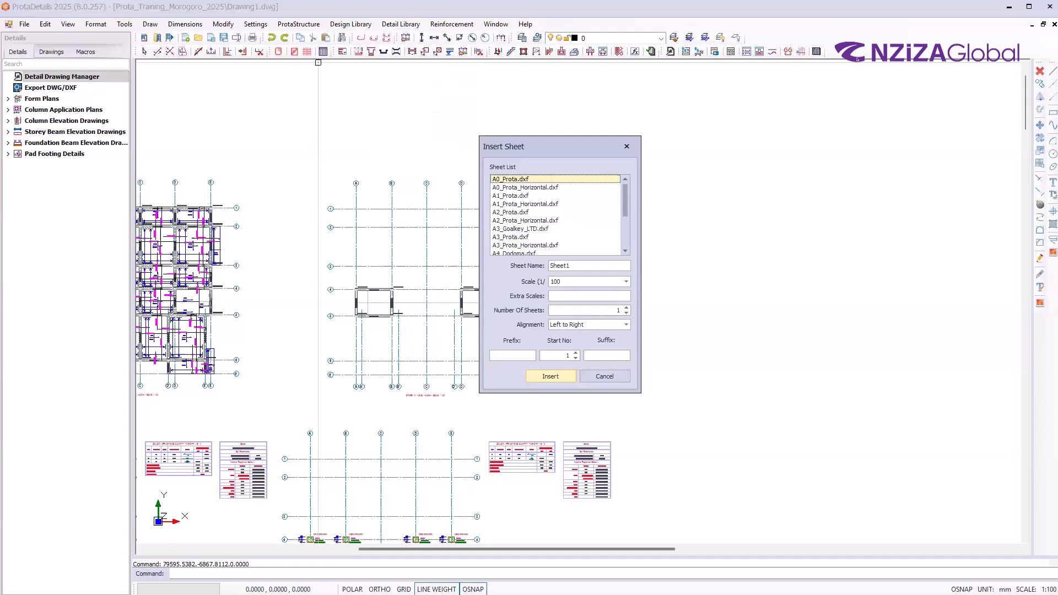
click(525, 187)
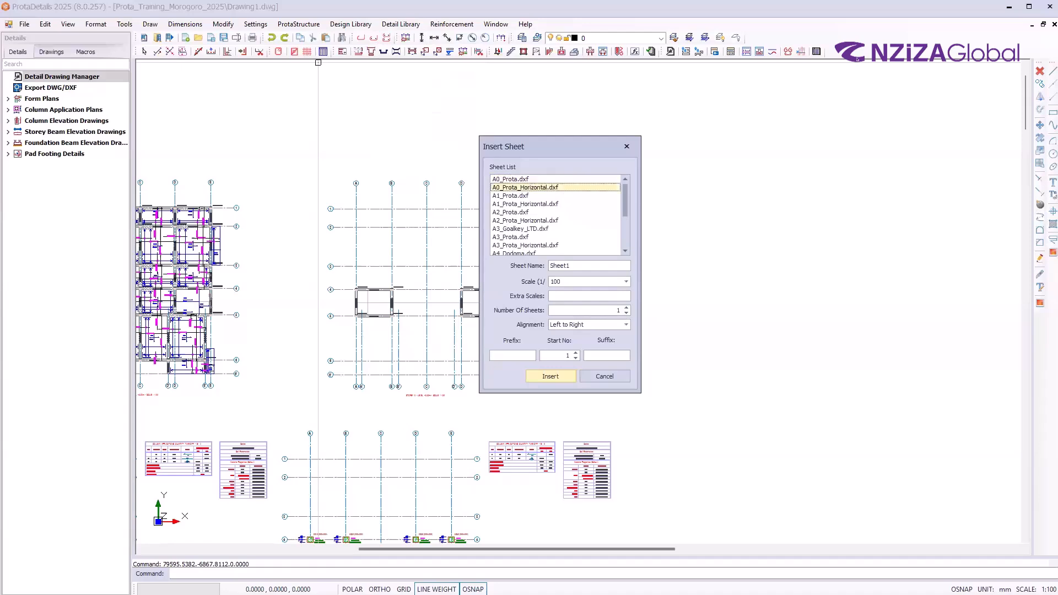
Insert the A0_Prota_Horizontal.dxf sheet at 1/100 scale in the empty area beside the detail drawings
click(539, 377)
scroll(261, 354, down, 6)
click(553, 198)
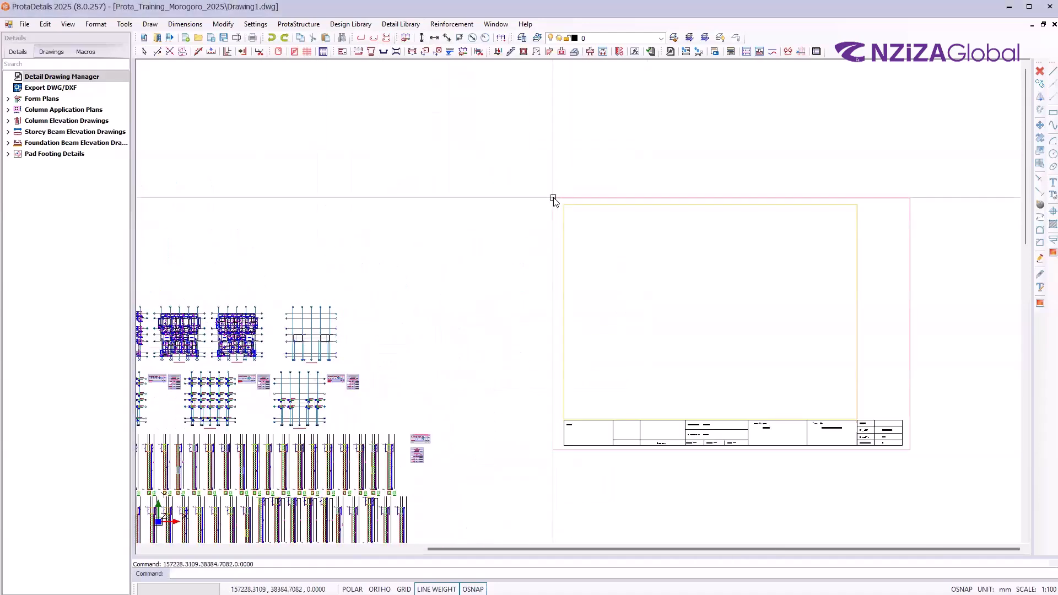
scroll(433, 221, down, 2)
scroll(623, 265, up, 2)
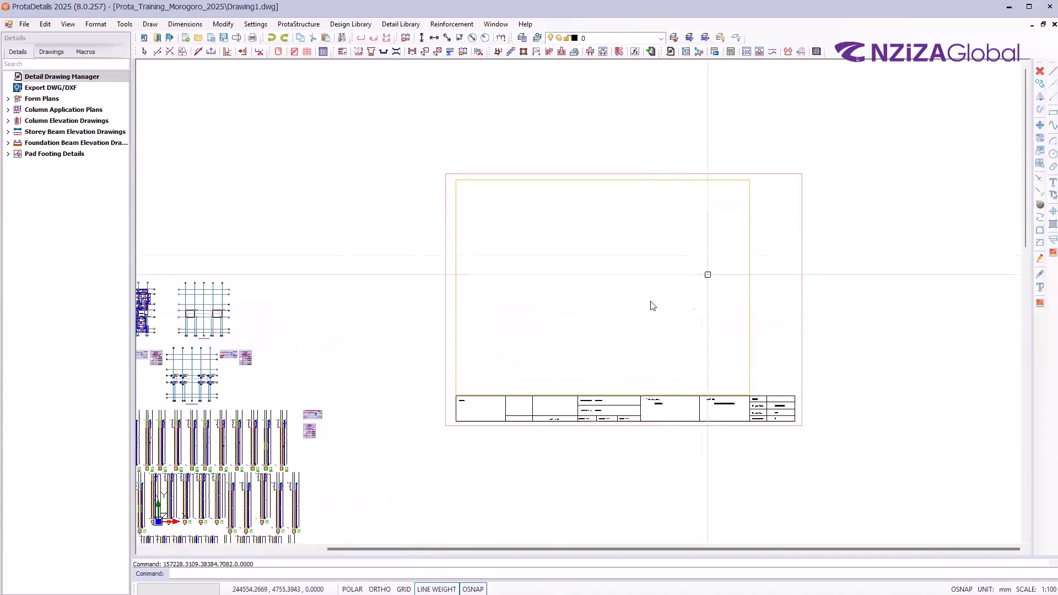
Insert the A3_Prota_Horizontal.dxf sheet at 1/100 scale in the empty space beyond the A0 sheet
click(409, 24)
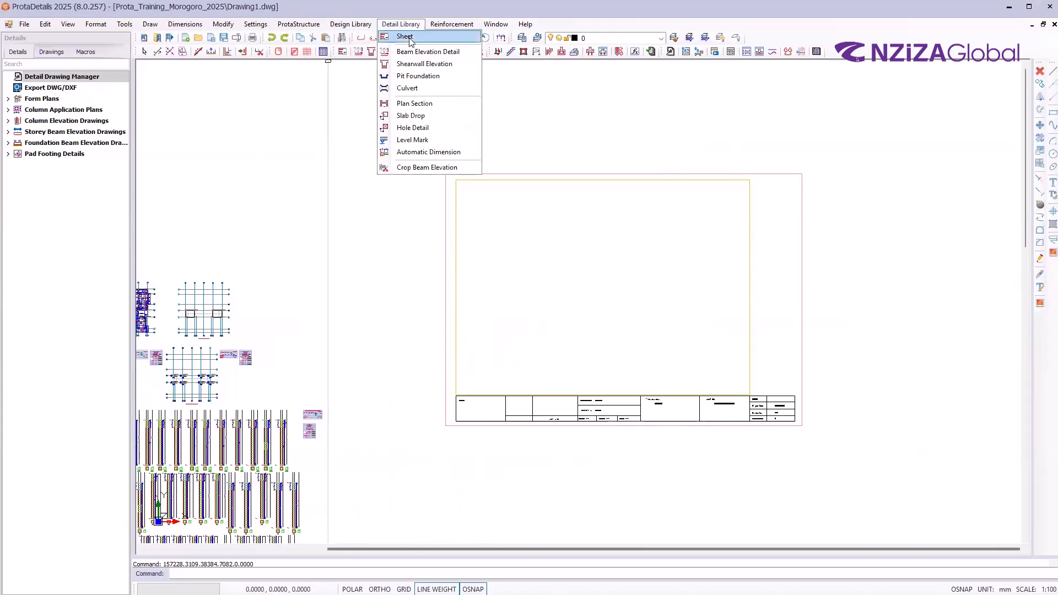
click(411, 37)
scroll(501, 278, down, 1)
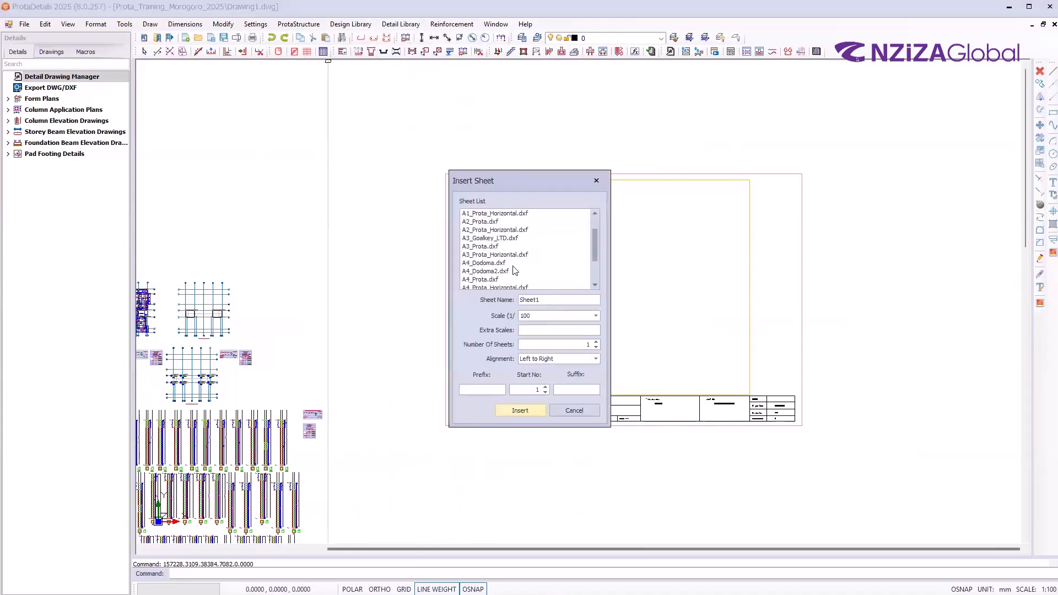
click(496, 256)
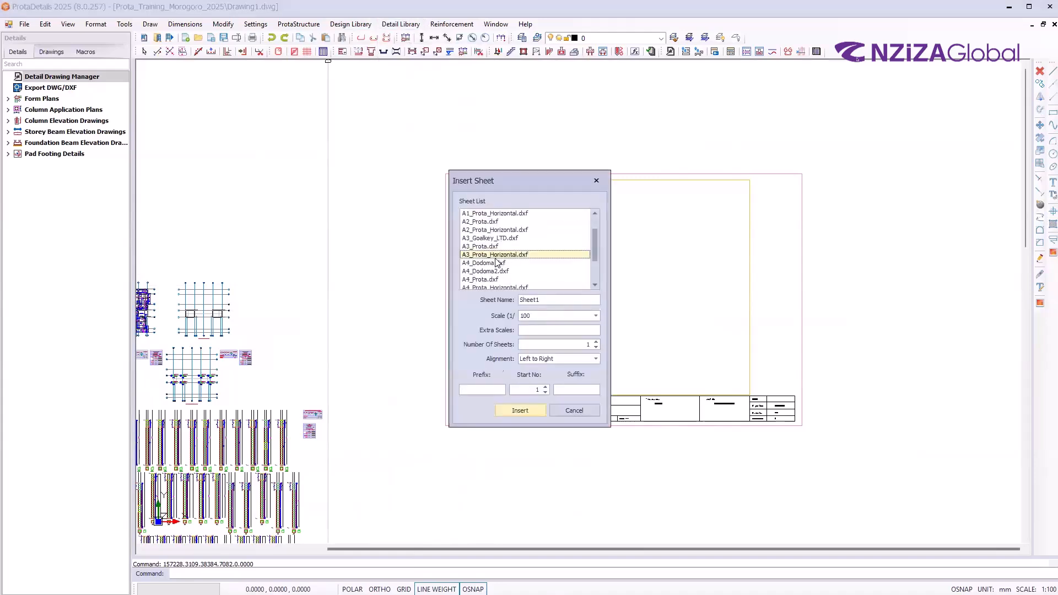
click(520, 410)
scroll(419, 282, down, 4)
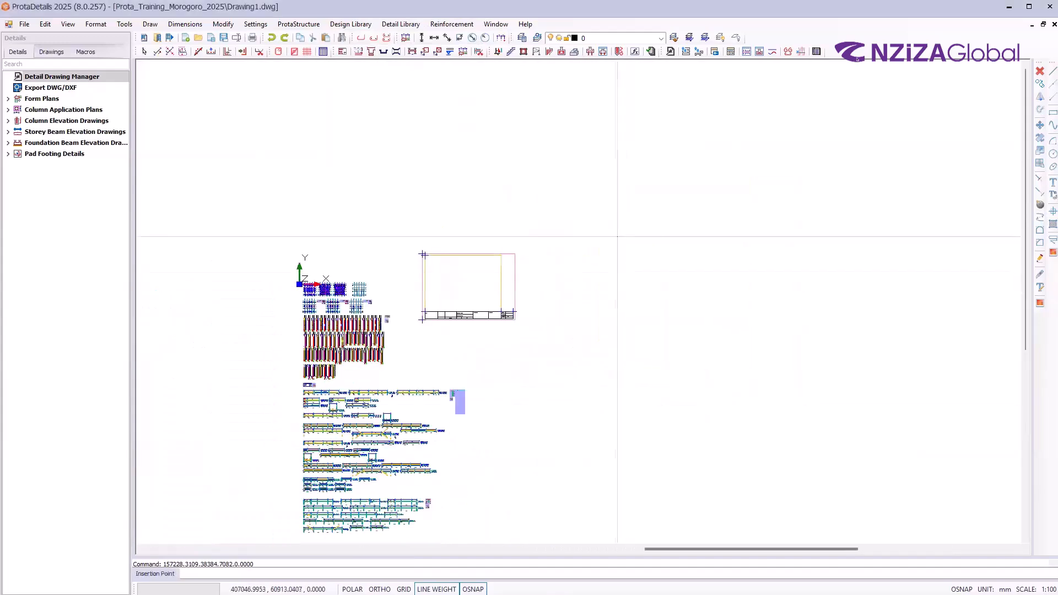
scroll(623, 244, up, 3)
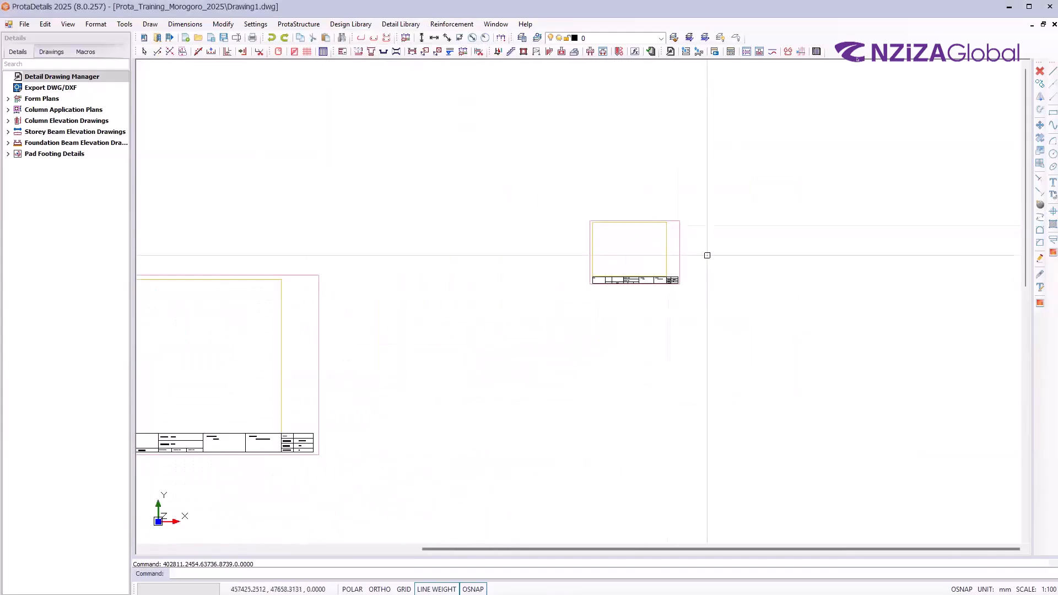
Delete both the A0 and A3 horizontal sheets from the drawing
scroll(549, 398, down, 3)
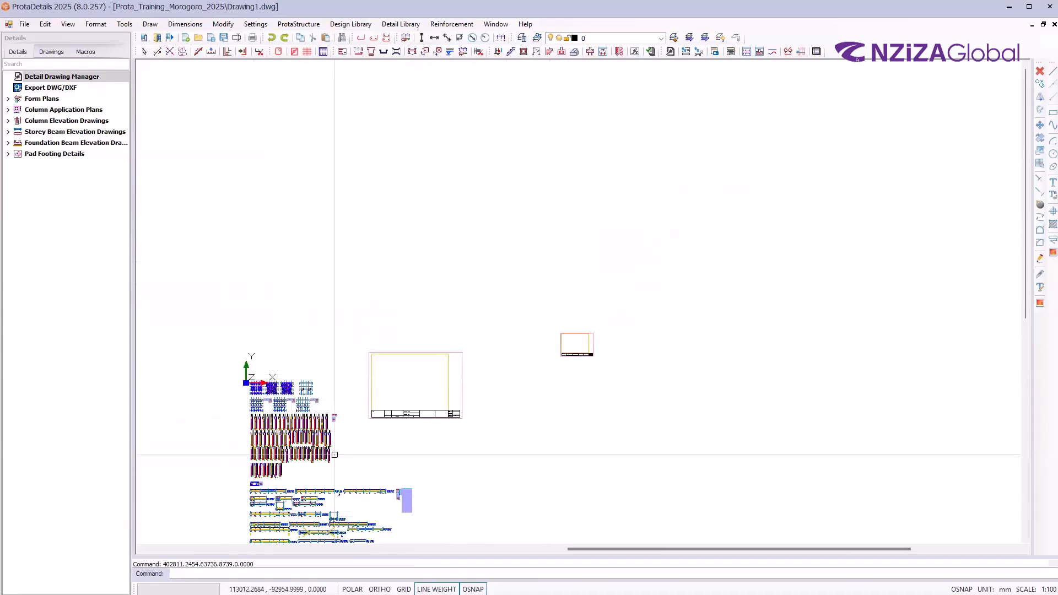
scroll(337, 455, up, 2)
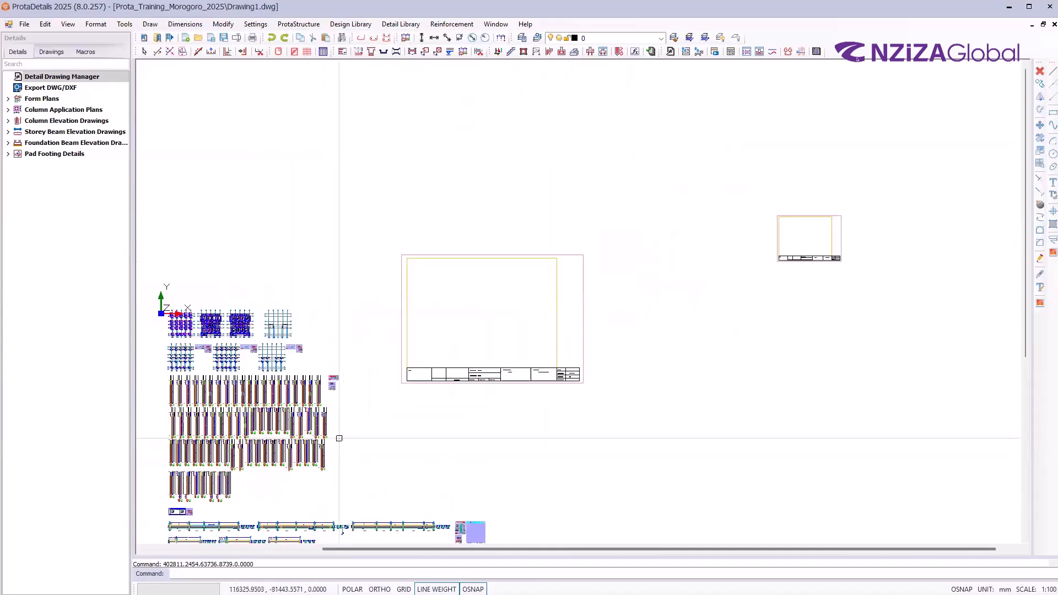
click(618, 421)
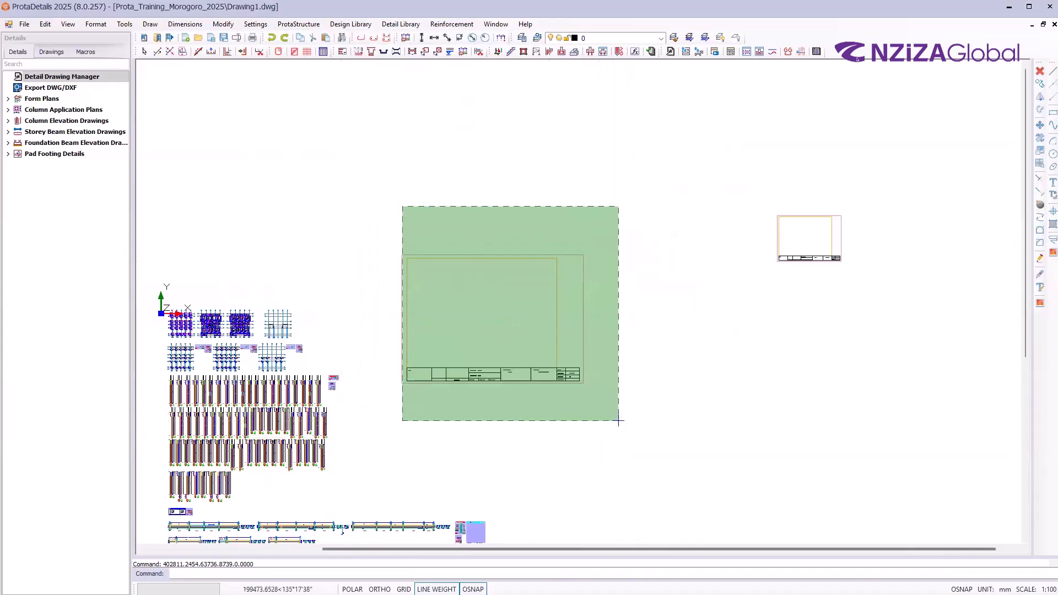
click(389, 195)
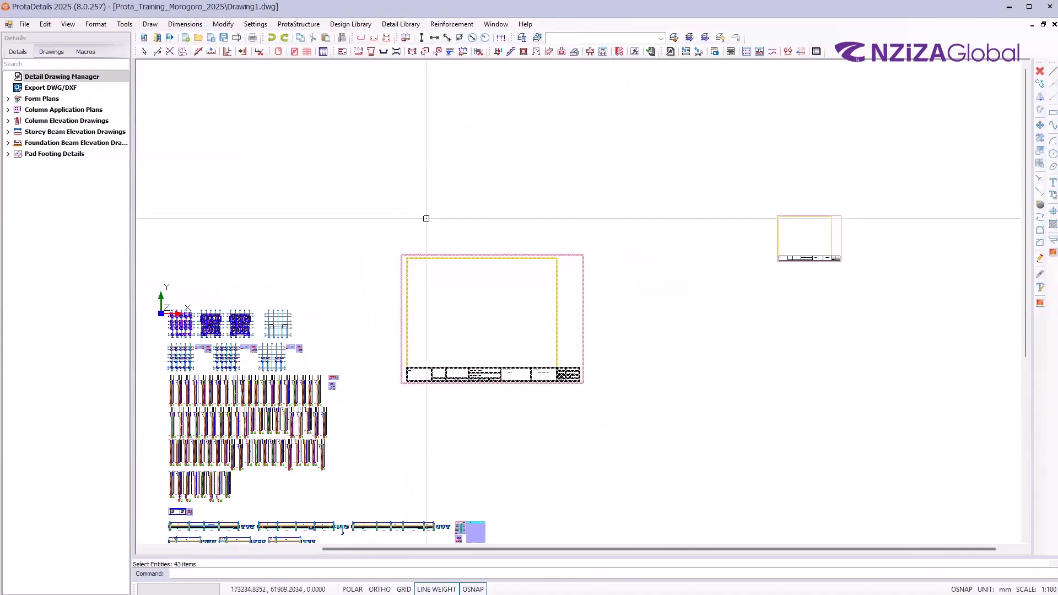
key(Delete)
click(857, 302)
click(720, 184)
key(Delete)
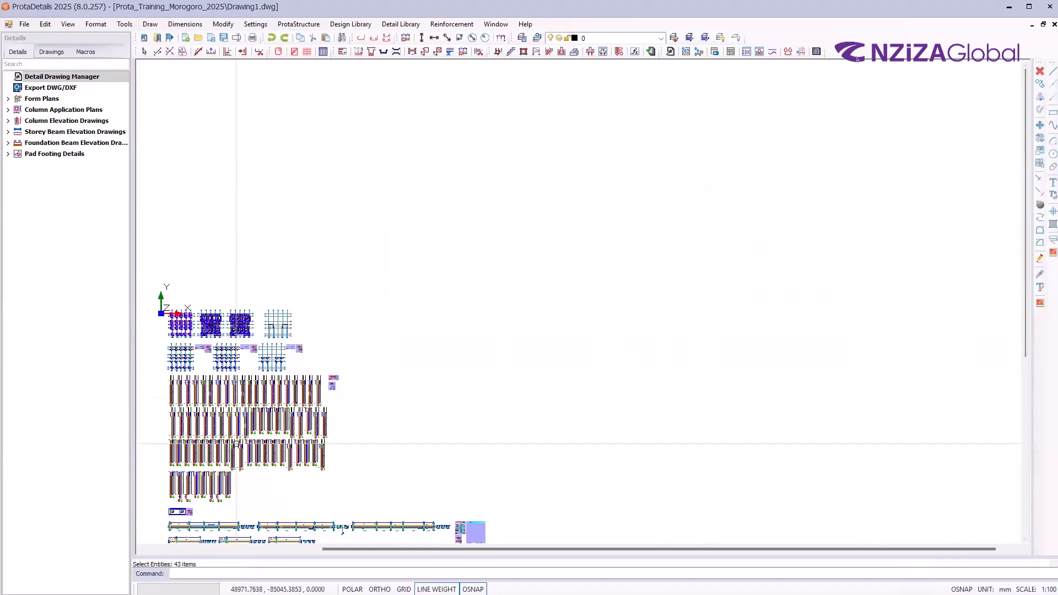
Insert a single A3_Prota.dxf sheet named Sheet1 at 1/100 scale in the empty area beside the storey plans
scroll(179, 390, up, 2)
scroll(179, 390, up, 2)
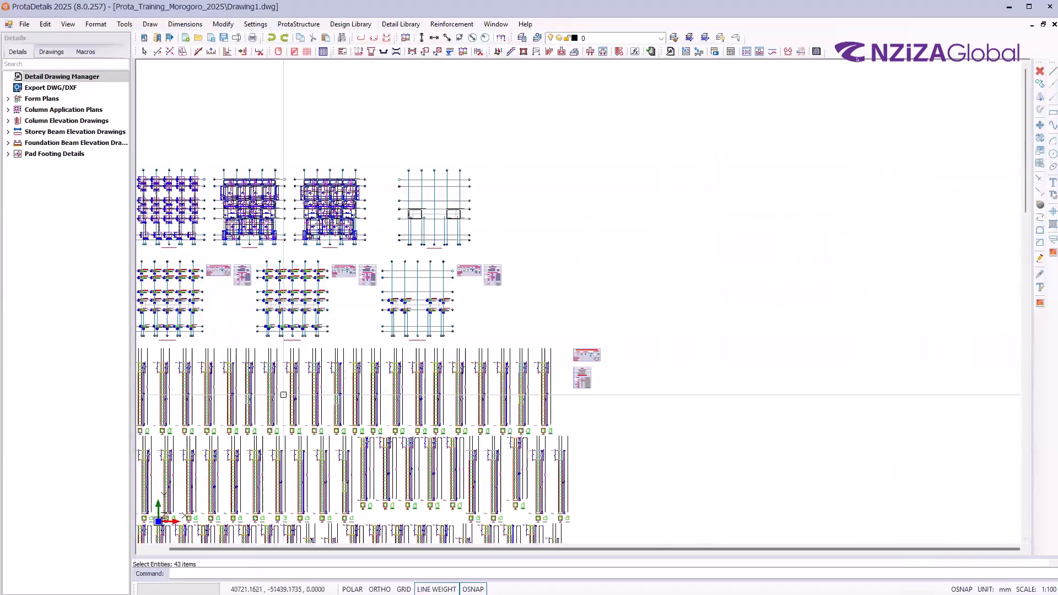
click(400, 24)
click(422, 37)
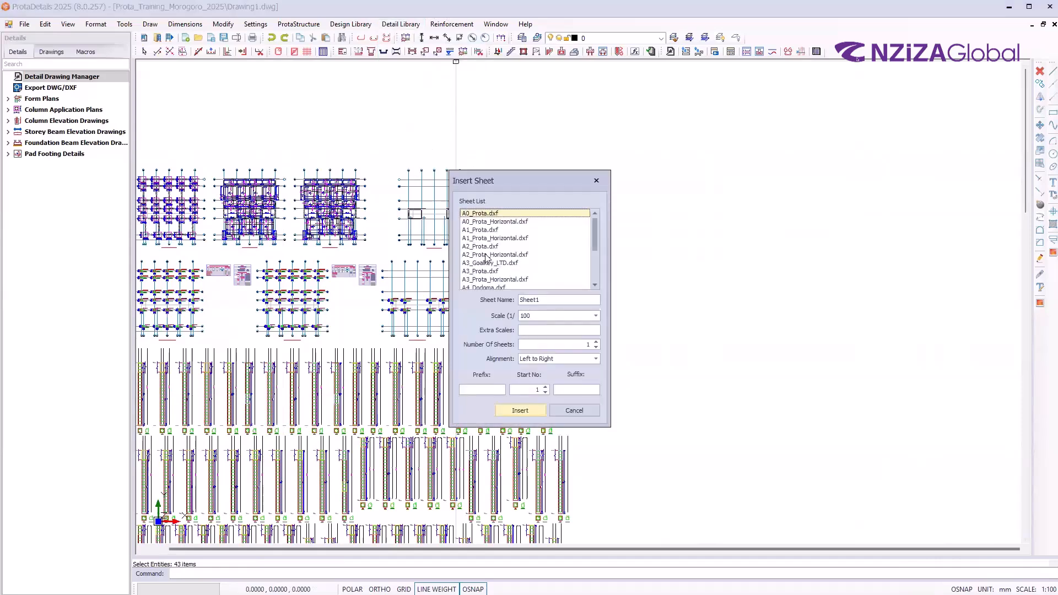
scroll(494, 269, down, 2)
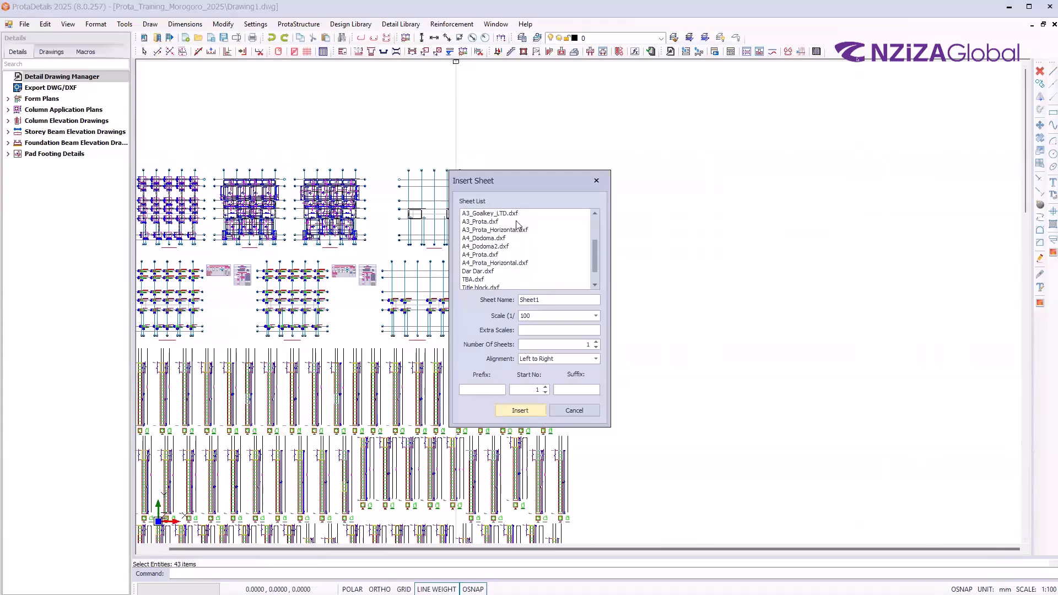
click(515, 221)
click(519, 410)
click(626, 201)
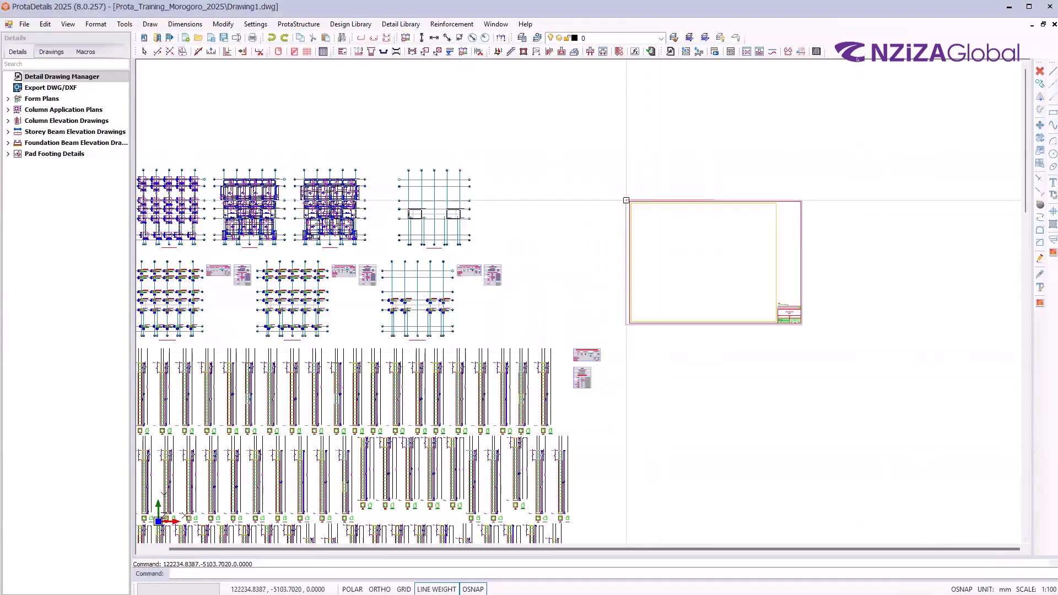
Move the last storey plan in the upper row, the one with two small framed bays, onto the A3 sheet
click(494, 256)
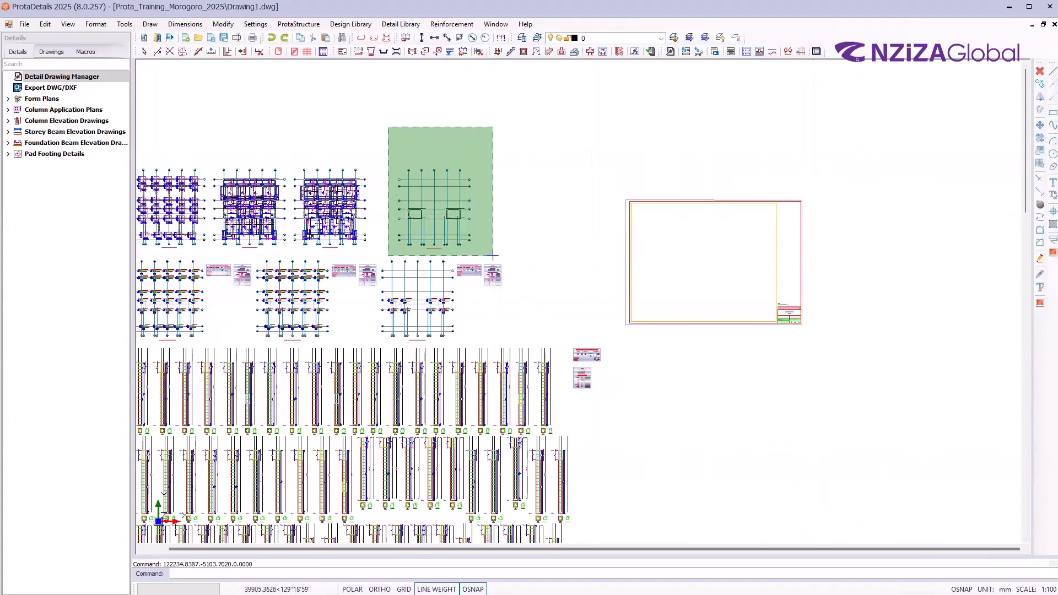
click(409, 139)
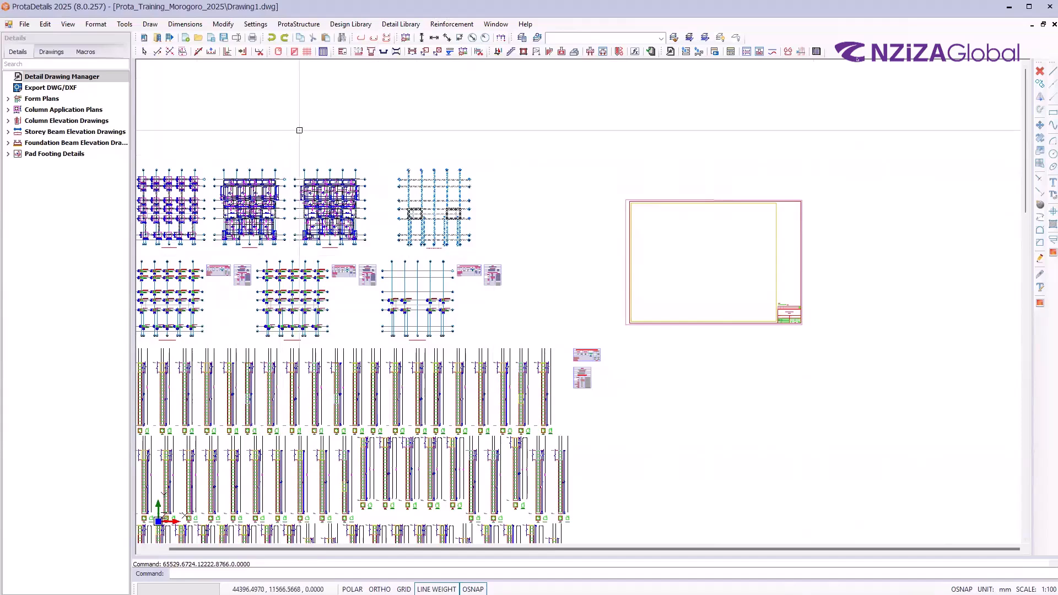
text(m)
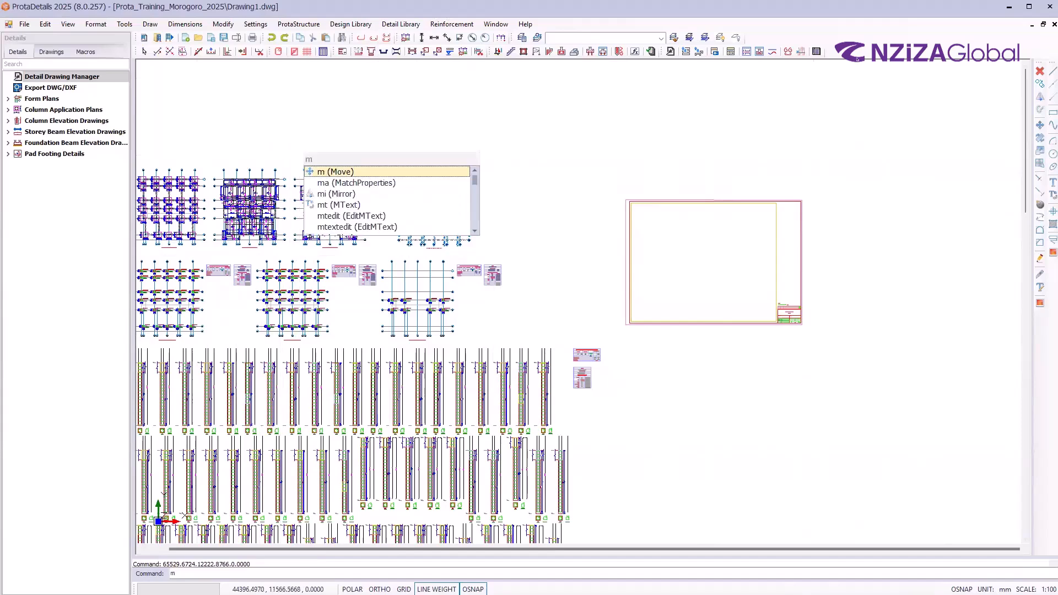
click(360, 175)
click(424, 204)
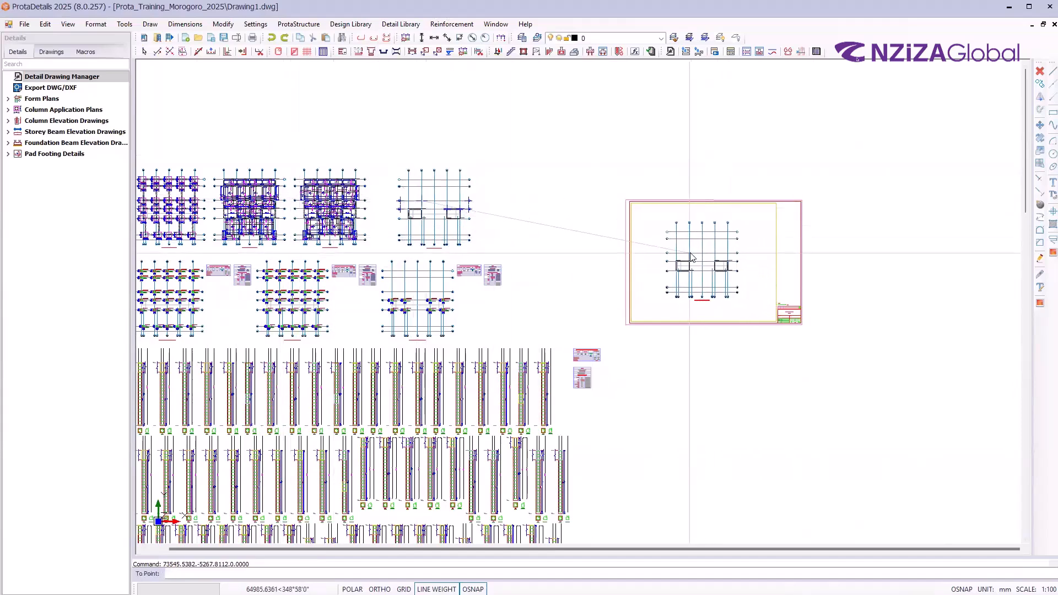
click(693, 256)
scroll(805, 243, up, 3)
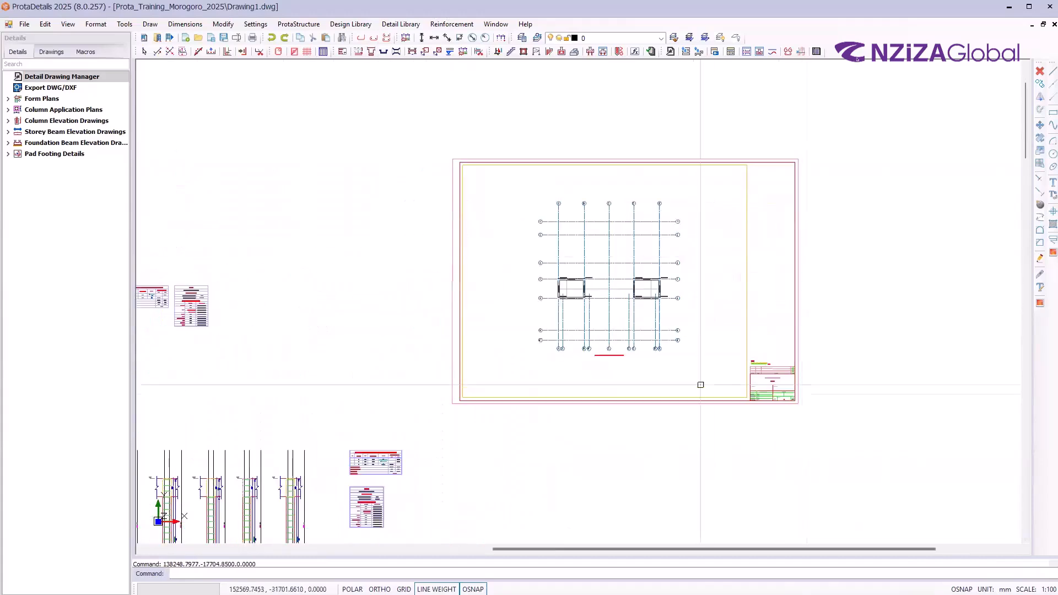
Examine the A3 sheet's title block fields, including project title, sheet name, signatories, date and scale, and the plan's fit on the sheet
scroll(851, 357, up, 2)
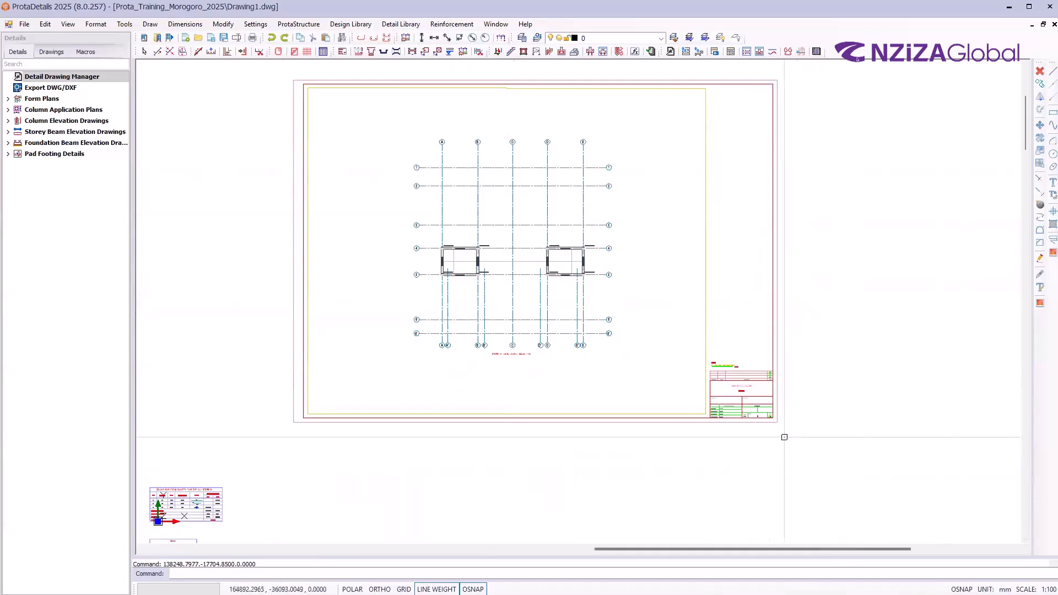
scroll(782, 427, up, 5)
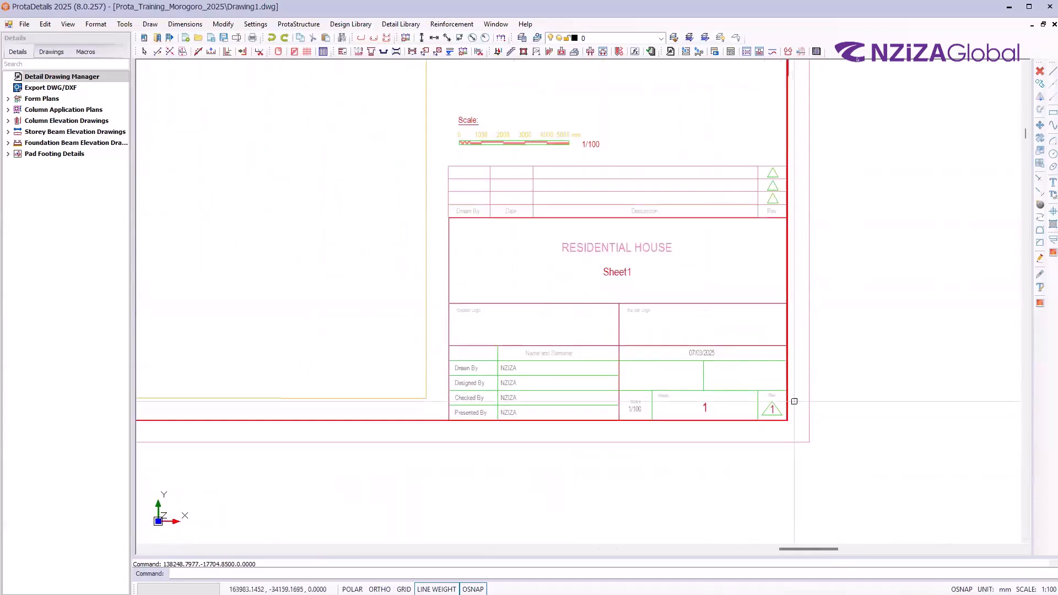
scroll(783, 411, up, 3)
scroll(490, 449, down, 3)
scroll(388, 369, up, 1)
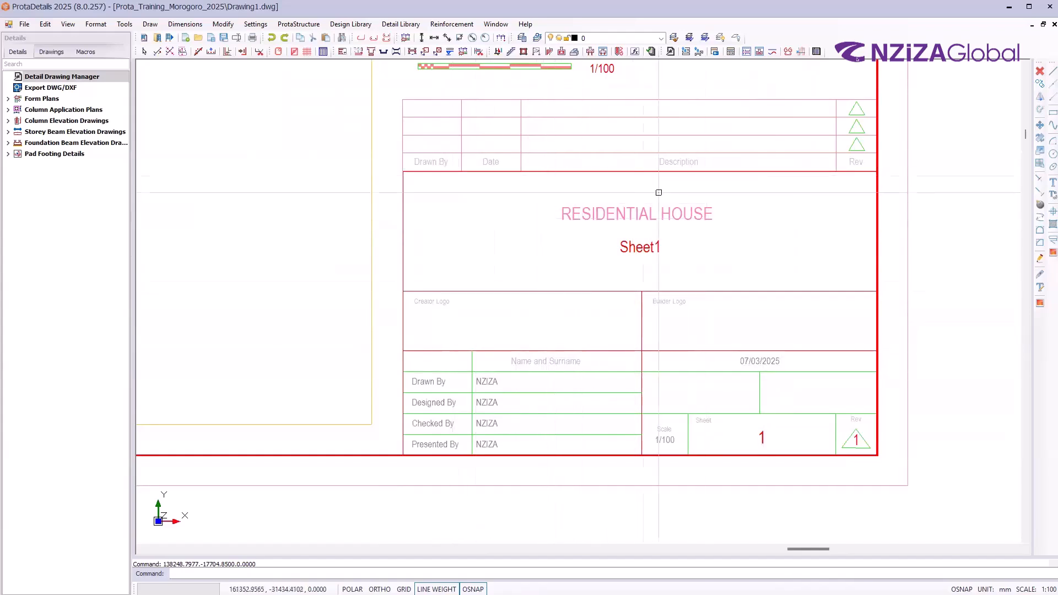
scroll(465, 485, up, 2)
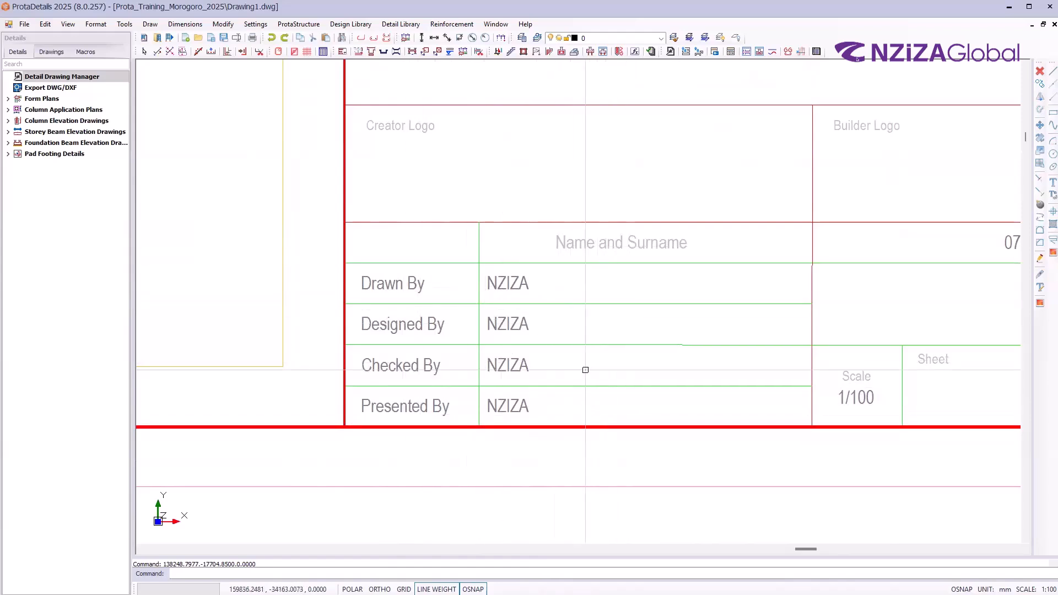
scroll(413, 442, down, 3)
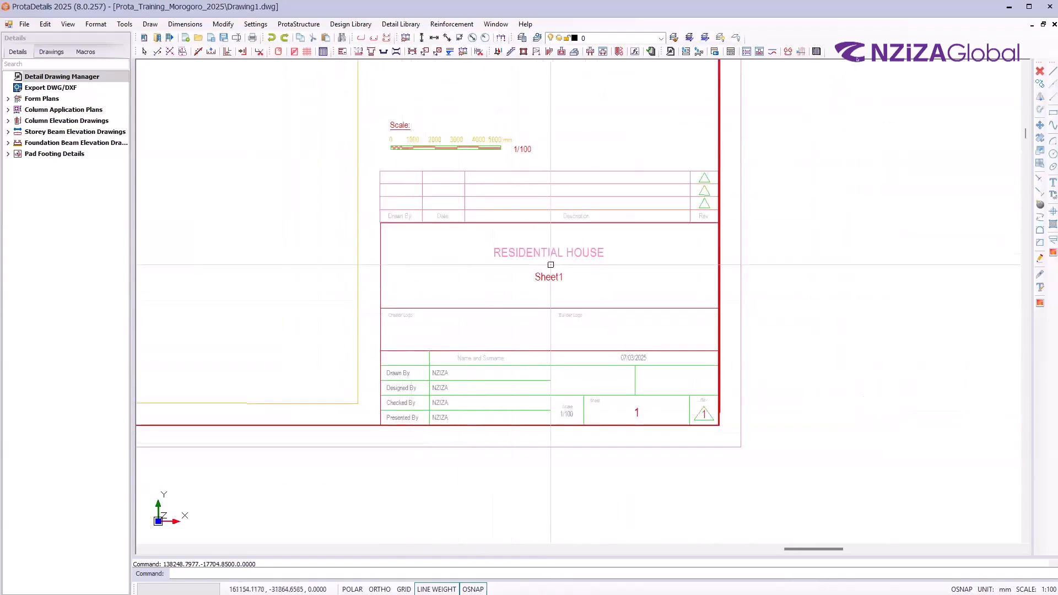
scroll(548, 248, up, 4)
scroll(508, 258, up, 1)
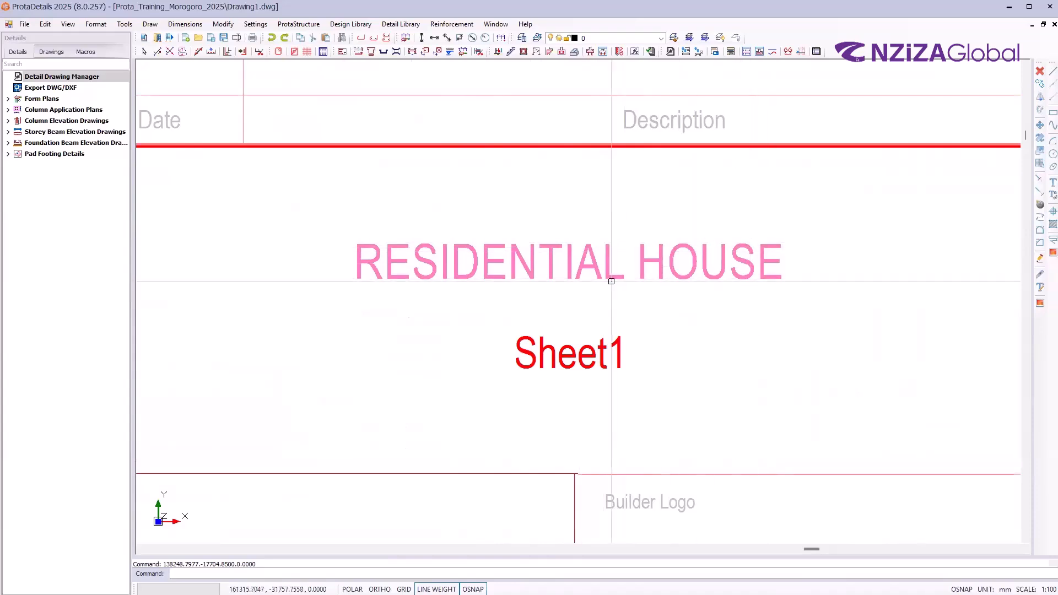
scroll(610, 281, down, 3)
scroll(573, 273, down, 3)
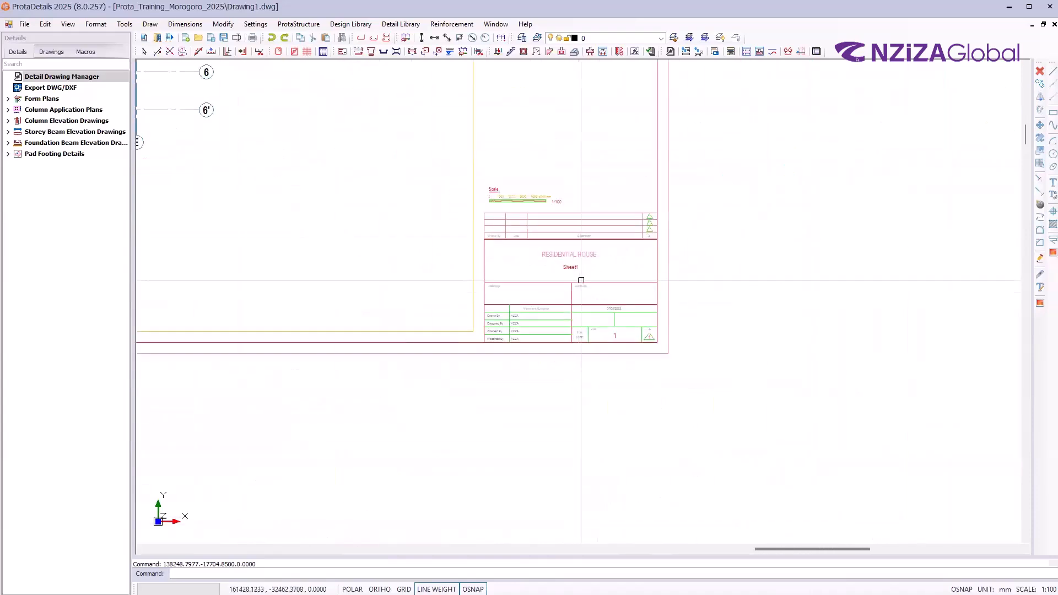
scroll(677, 370, down, 2)
scroll(683, 422, down, 3)
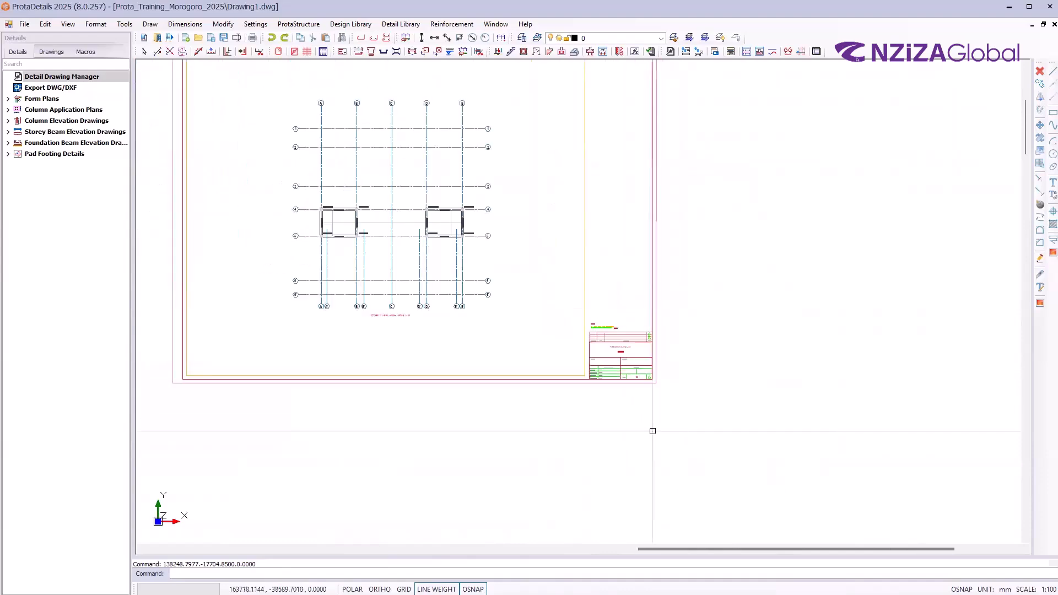
scroll(695, 419, down, 6)
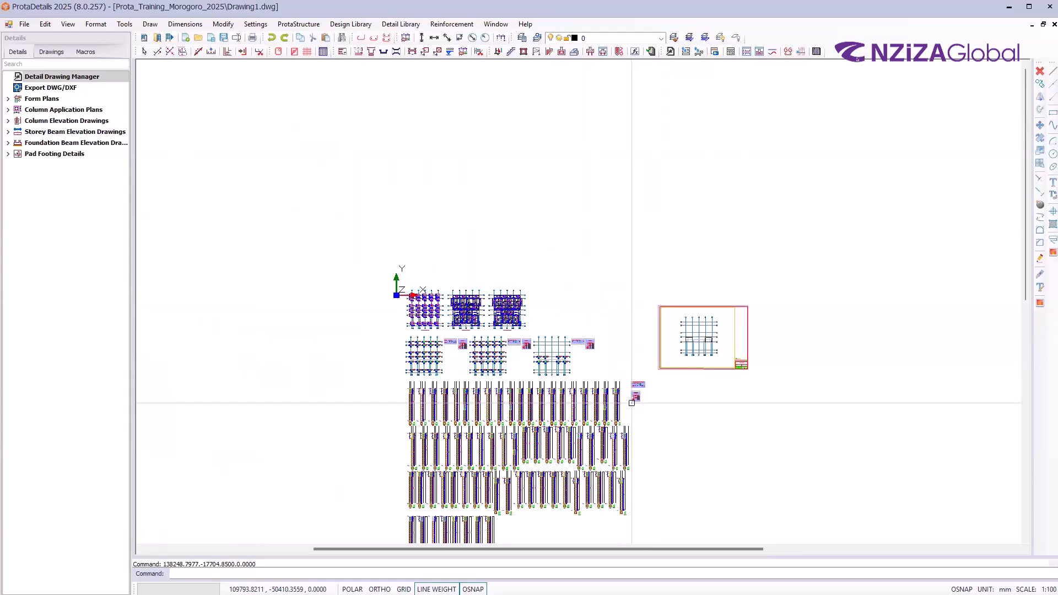
scroll(761, 354, up, 5)
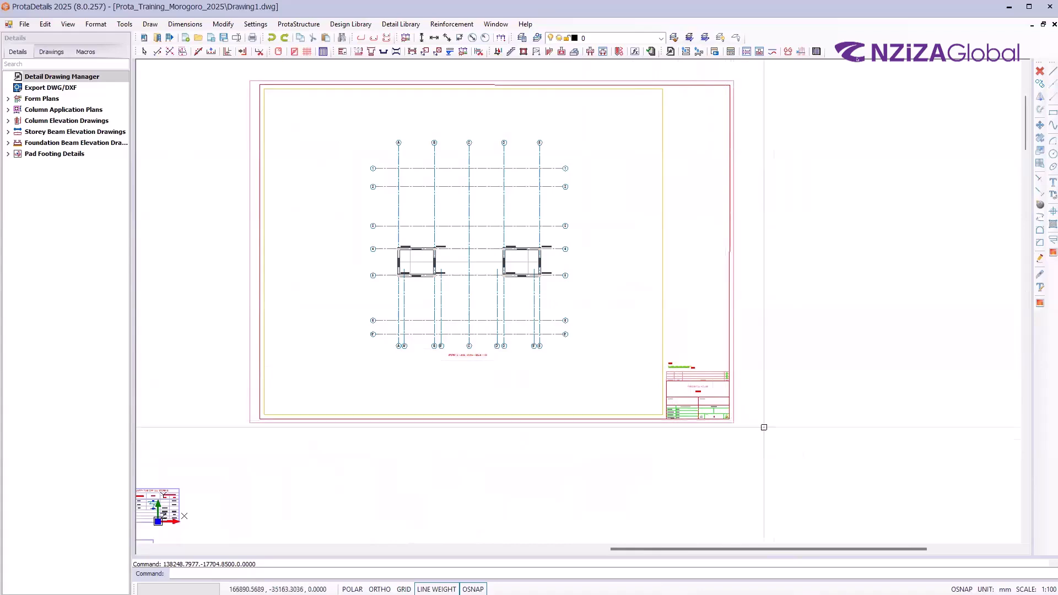
scroll(747, 443, up, 3)
click(739, 432)
click(492, 298)
key(Escape)
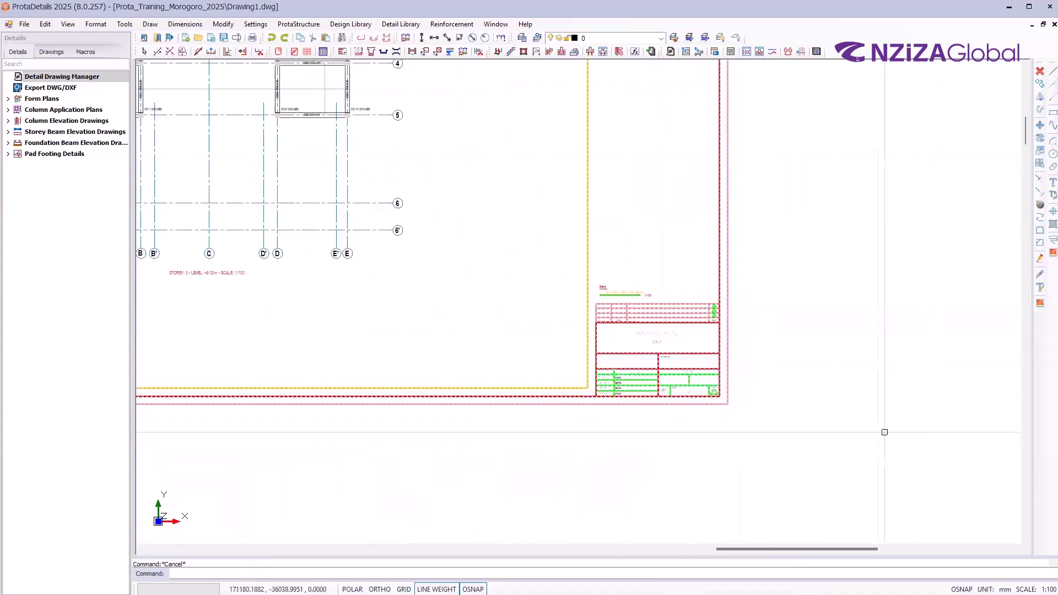
Insert a single A3_Goalkey_LTD.dxf sheet named Sheet1 at 1/100 scale in the empty area beyond the first A3 sheet
scroll(732, 429, down, 3)
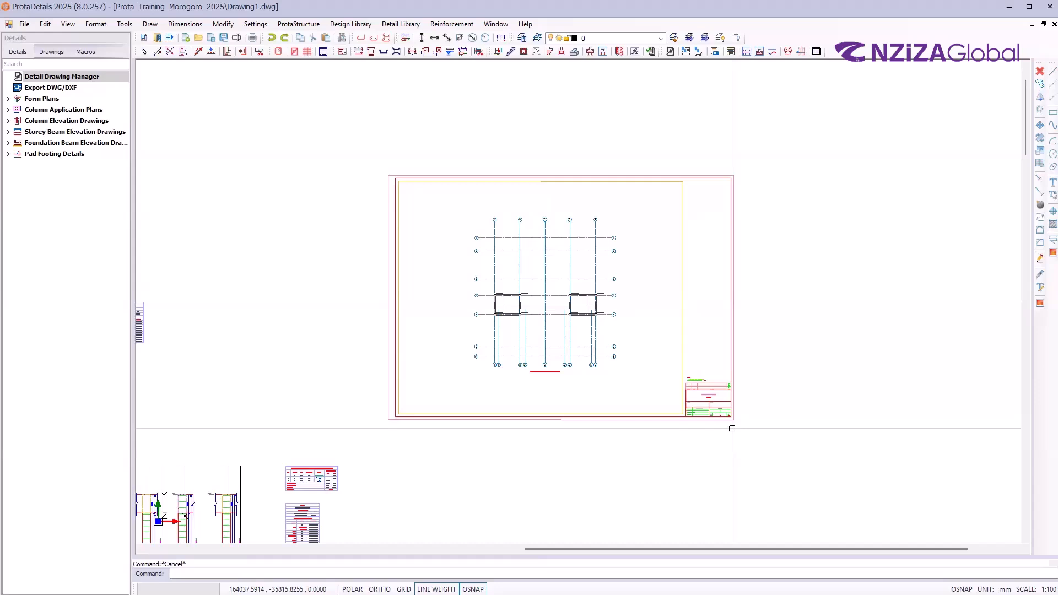
click(402, 25)
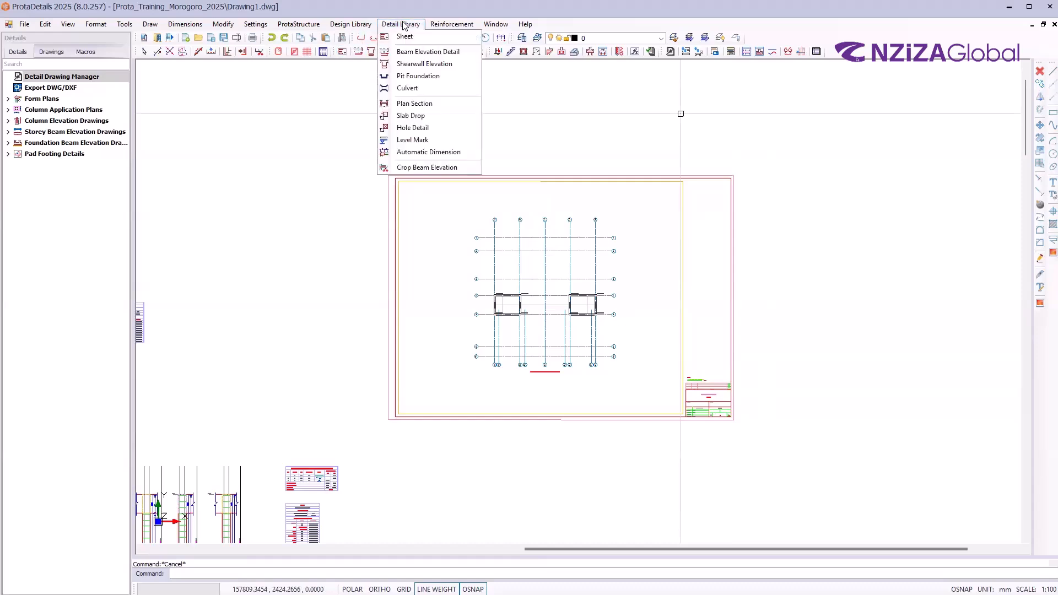
click(429, 37)
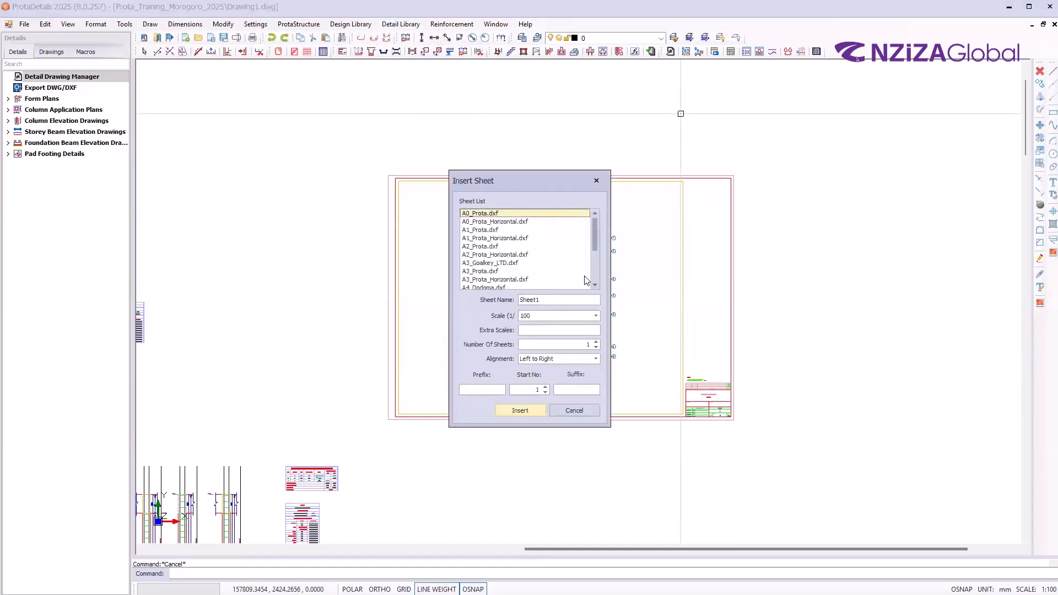
scroll(569, 245, down, 3)
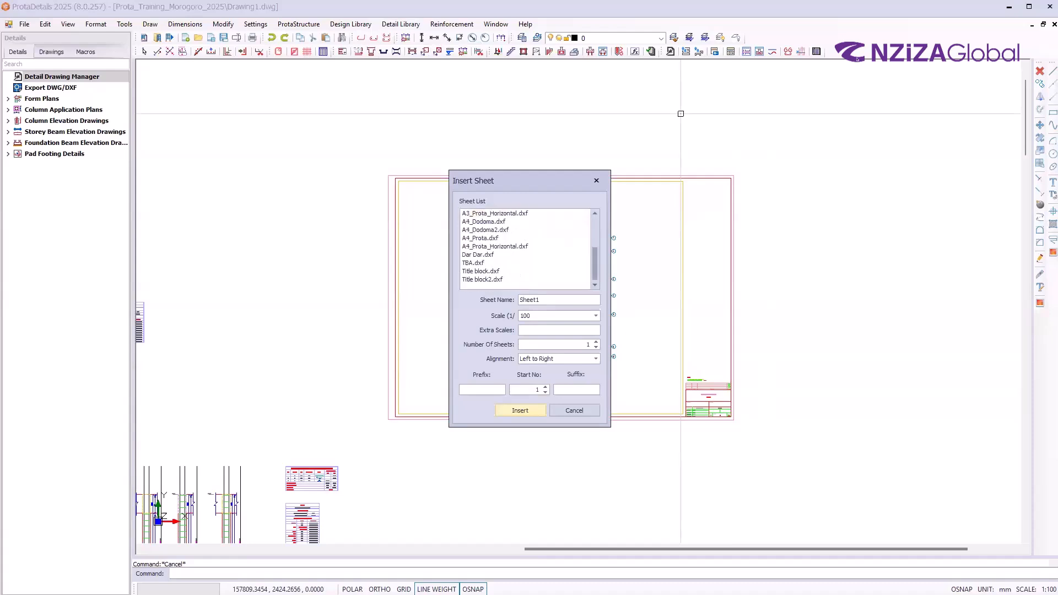
scroll(569, 244, up, 1)
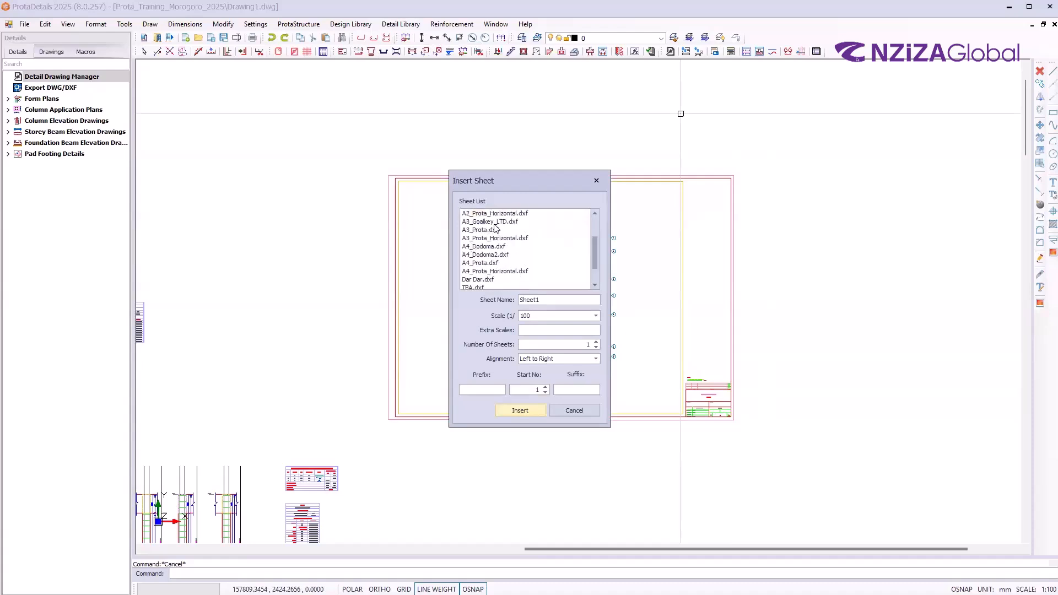
click(494, 221)
click(535, 410)
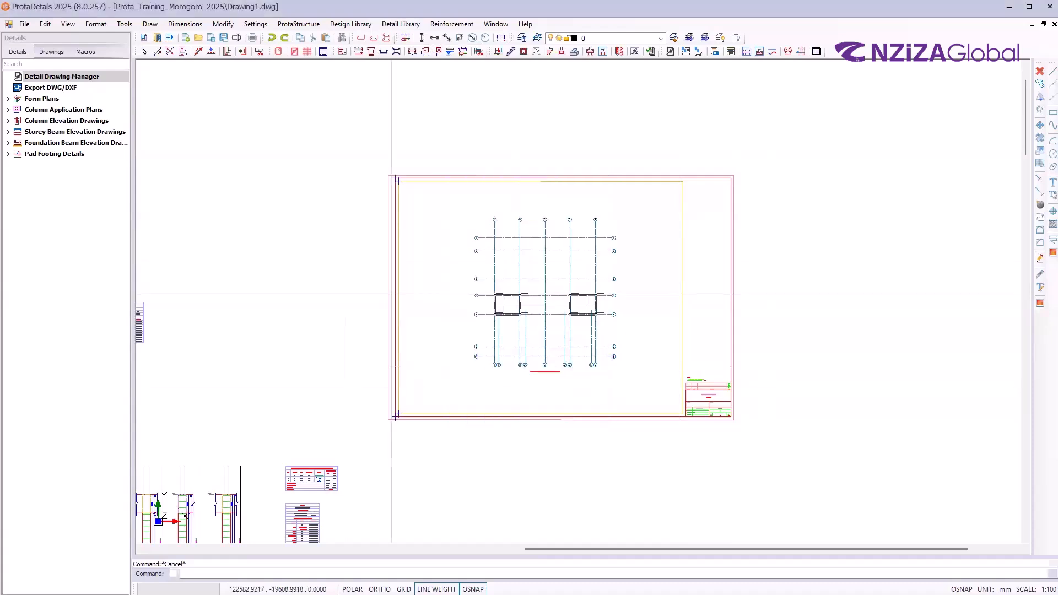
click(549, 244)
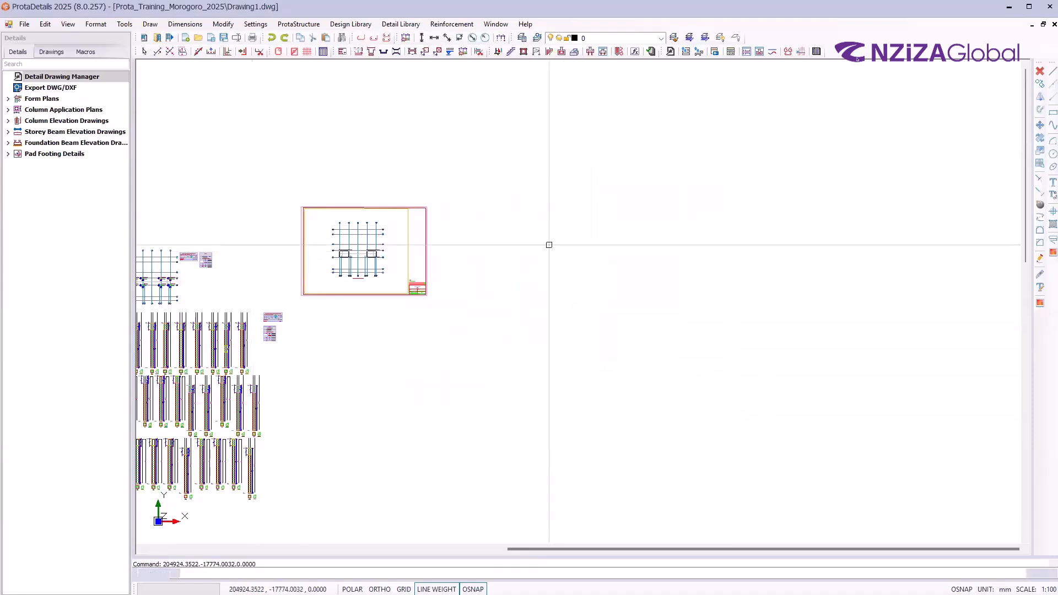
Examine the Goalkey sheet's patterned border, headings, design notes, revision table, logo and title block fields, and its placement beside the other drawings
scroll(628, 304, up, 3)
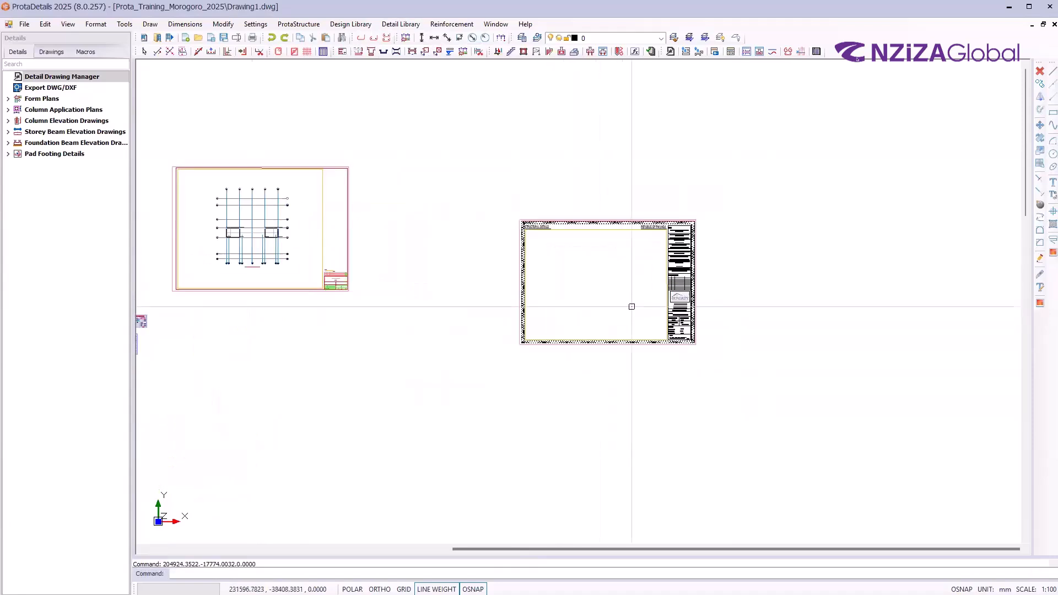
scroll(456, 177, up, 3)
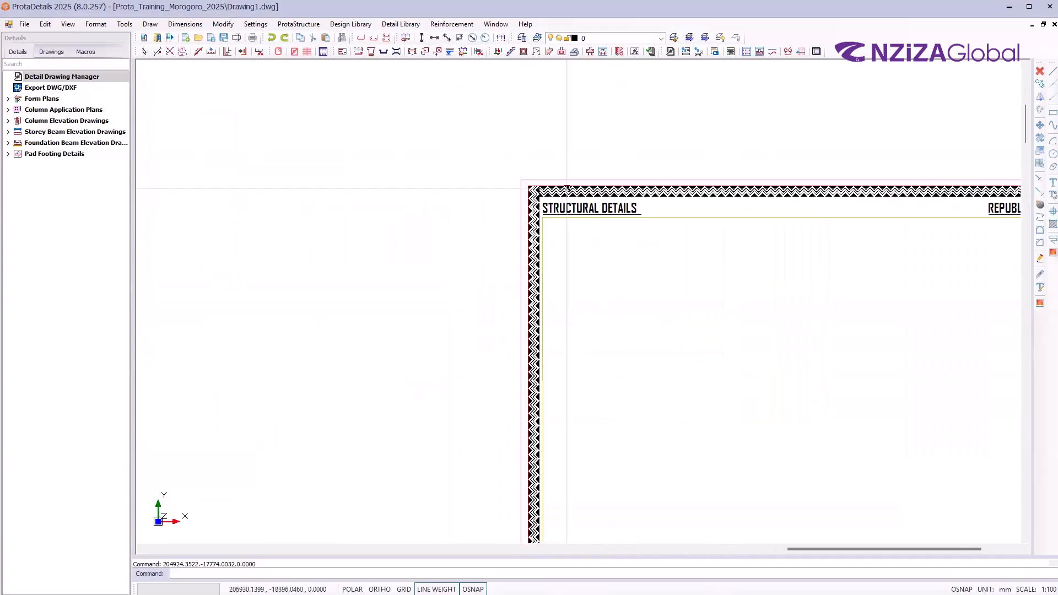
scroll(479, 274, down, 5)
scroll(454, 338, up, 5)
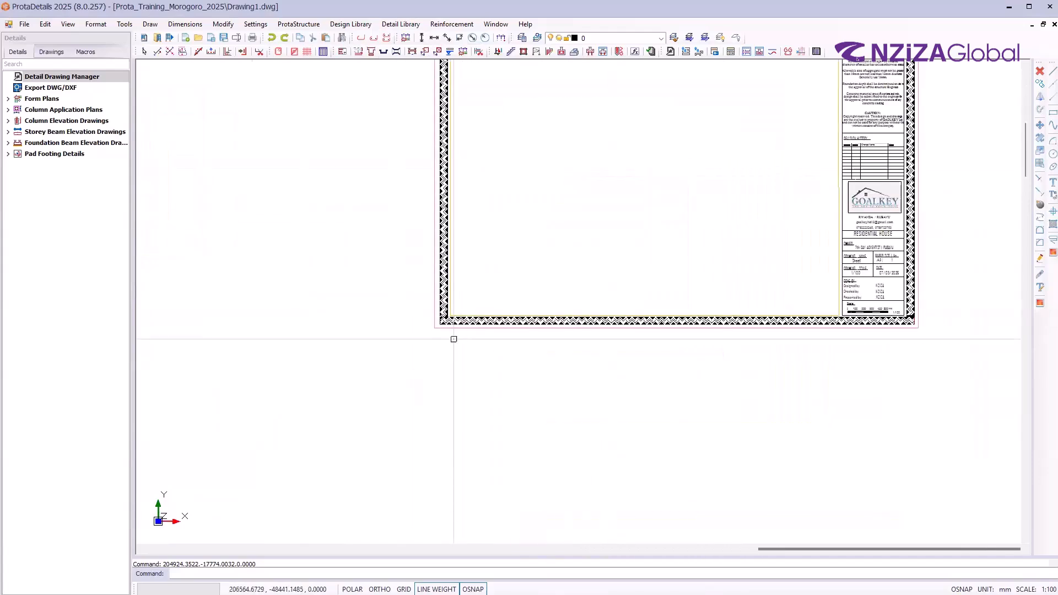
scroll(386, 331, down, 5)
scroll(452, 287, up, 4)
scroll(466, 266, down, 2)
scroll(466, 267, up, 5)
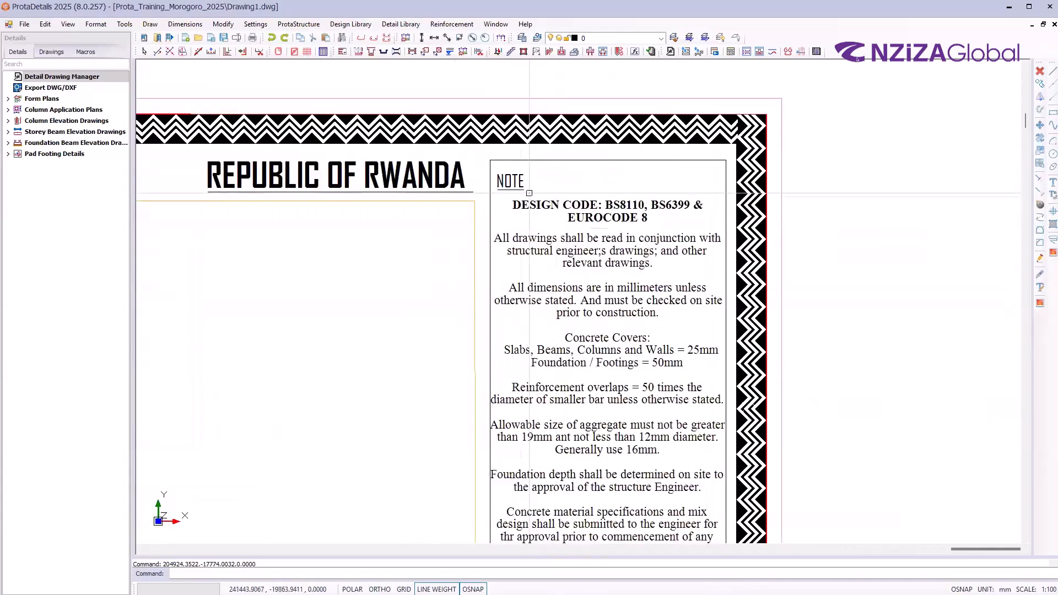
scroll(571, 167, down, 6)
scroll(601, 203, up, 4)
scroll(677, 255, down, 1)
scroll(562, 246, down, 3)
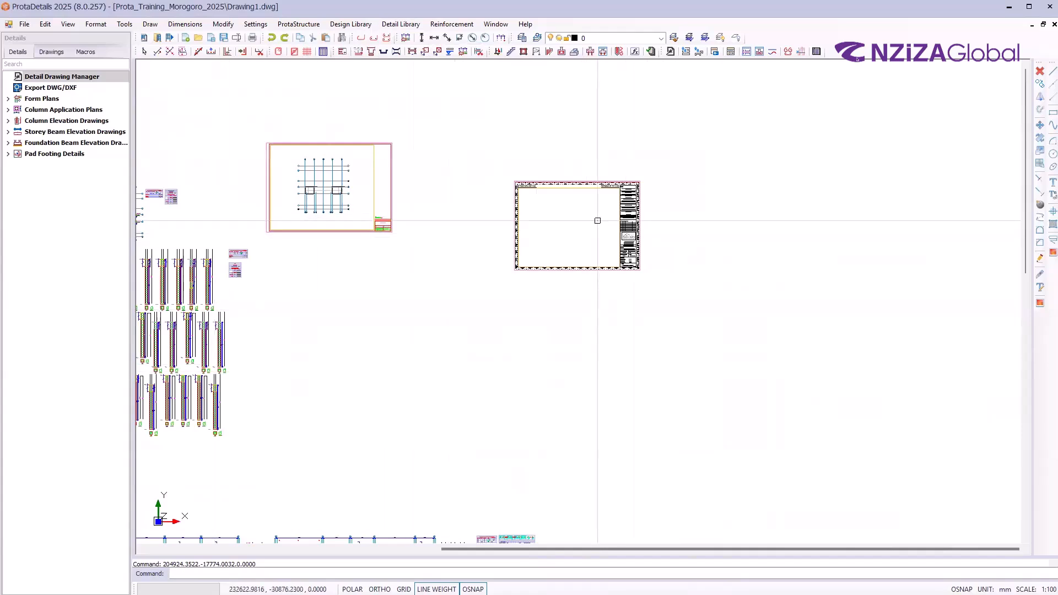
scroll(589, 218, up, 3)
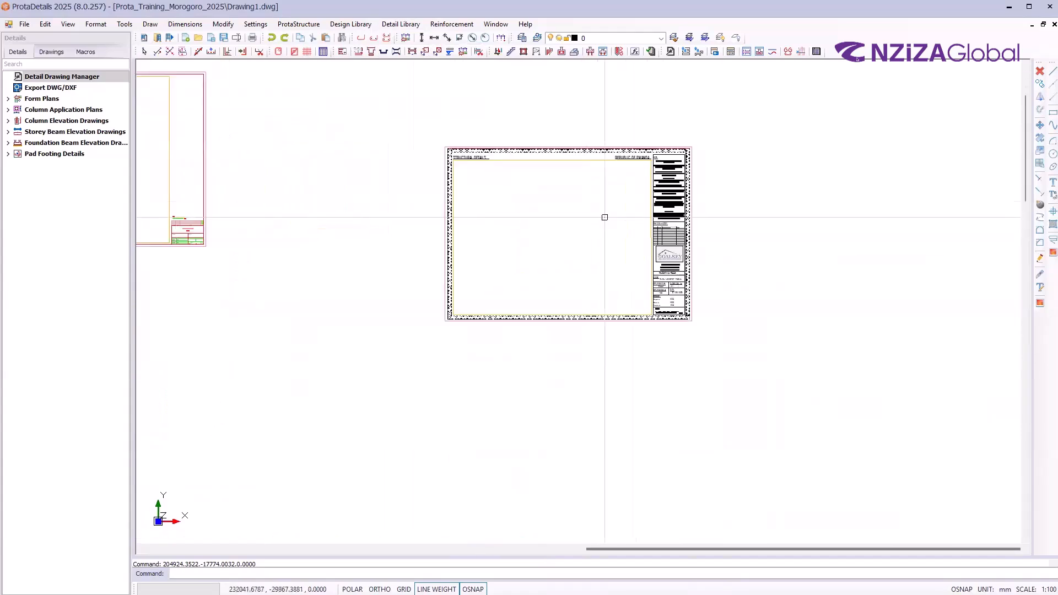
scroll(532, 157, up, 3)
scroll(546, 148, up, 1)
scroll(551, 168, down, 2)
scroll(400, 261, down, 1)
scroll(441, 248, up, 2)
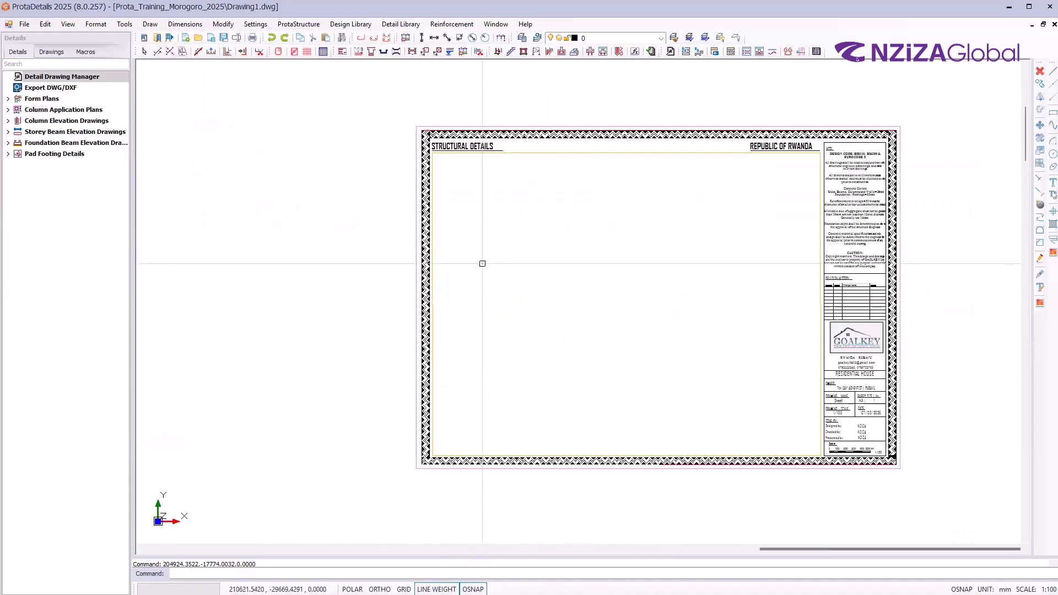
scroll(520, 307, down, 2)
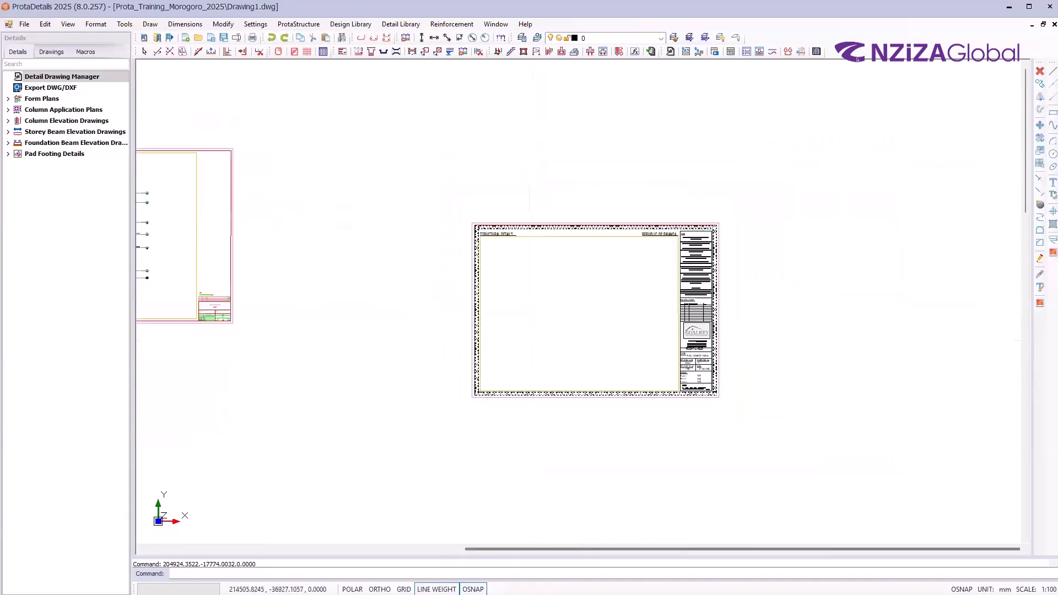
scroll(531, 351, down, 2)
scroll(467, 235, down, 1)
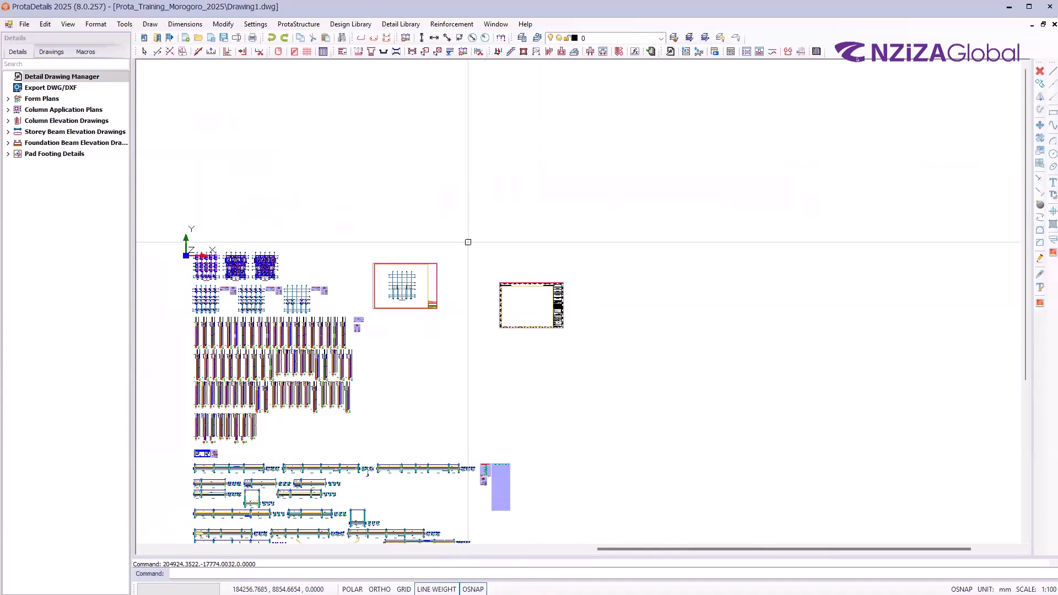
Switch to File Explorer, view the sheet templates stored in Documents\ProtaLib\Sheets, and minimize the window
key(super+e)
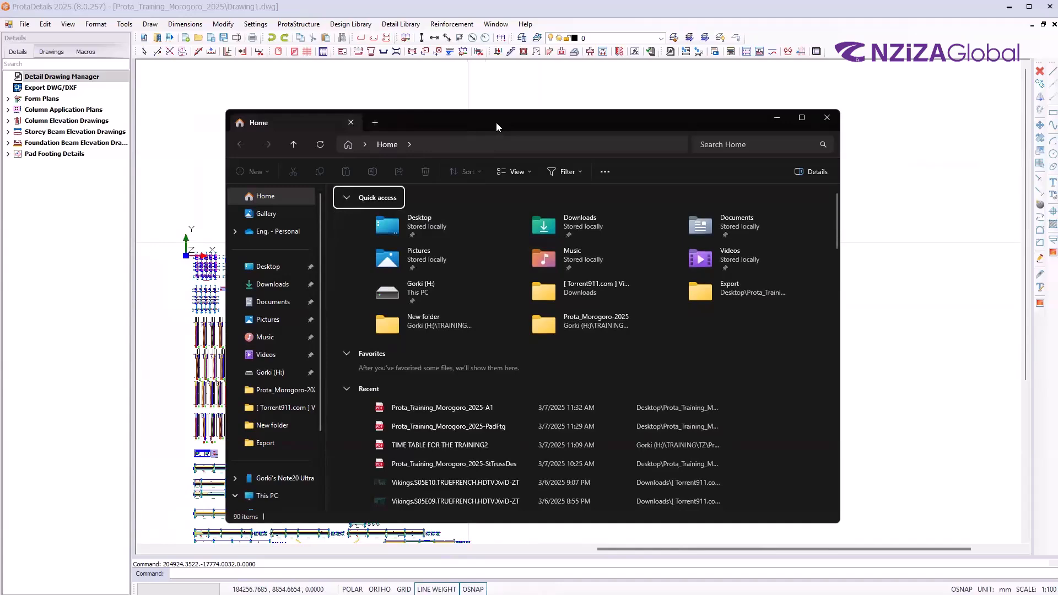
drag(496, 123, 501, 80)
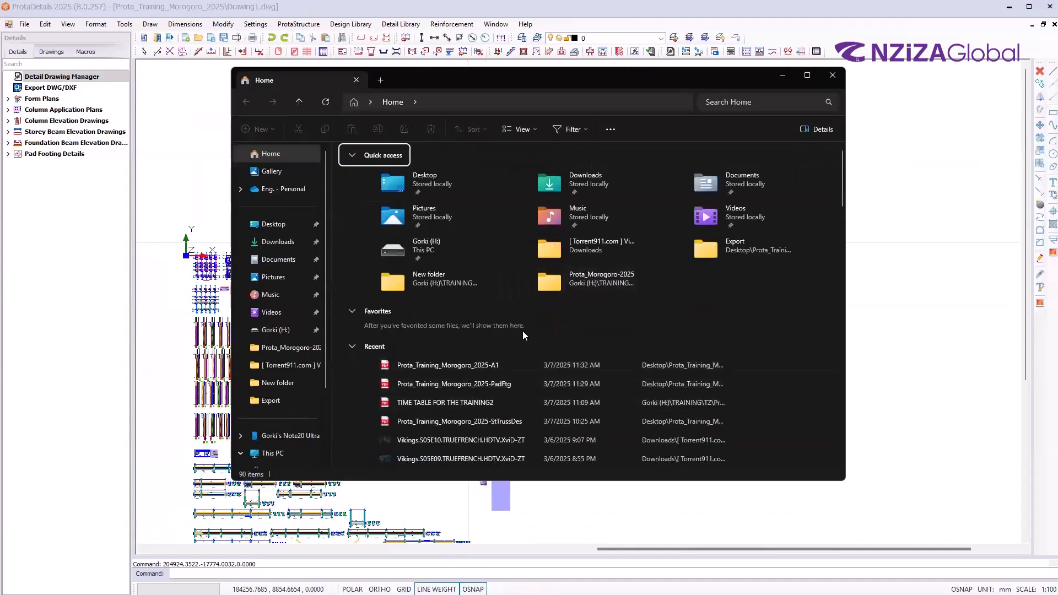
click(280, 259)
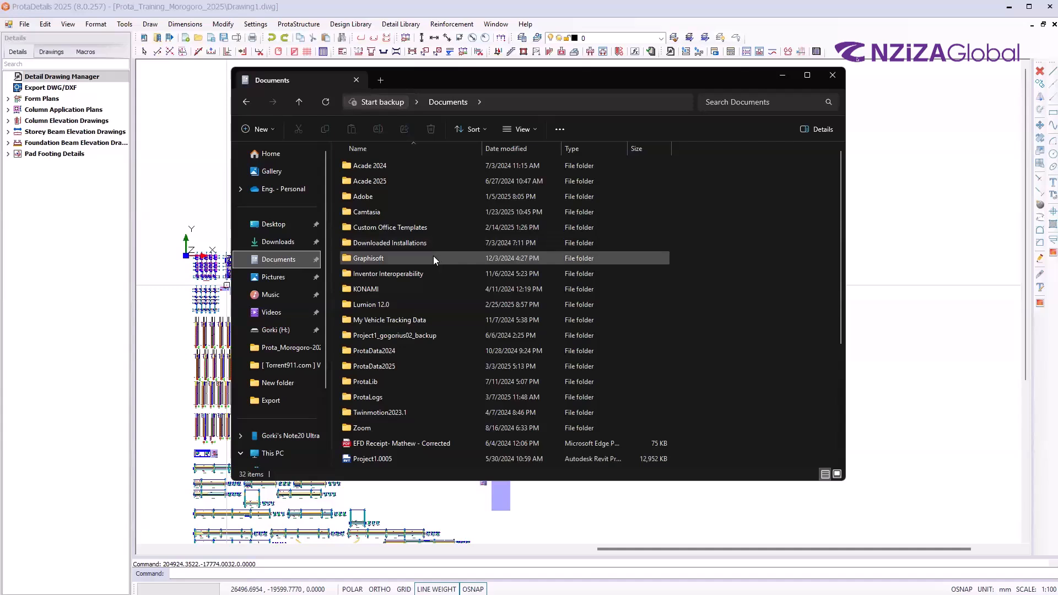
double_click(369, 383)
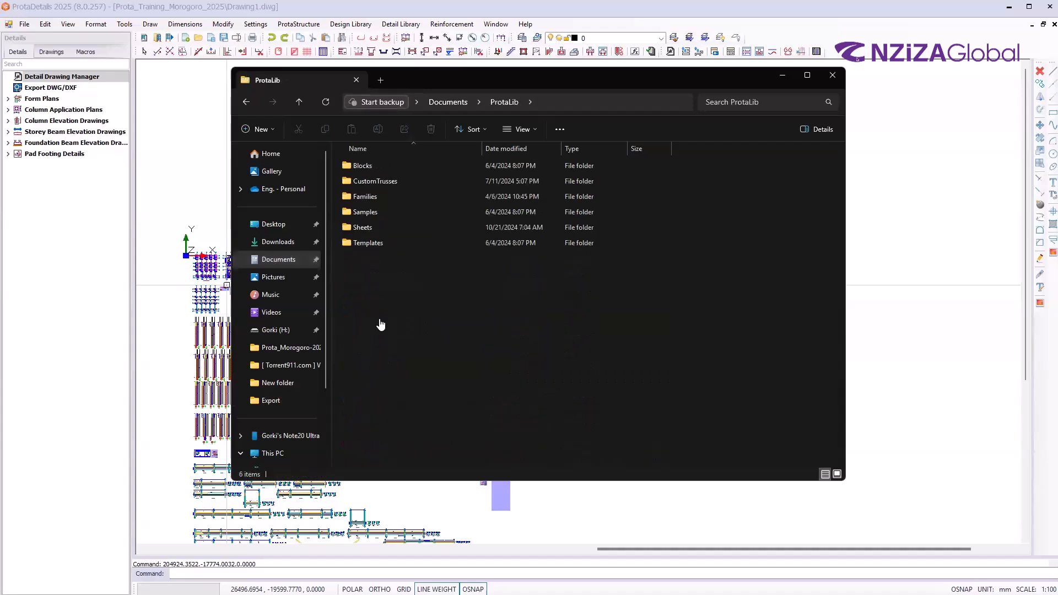
double_click(381, 228)
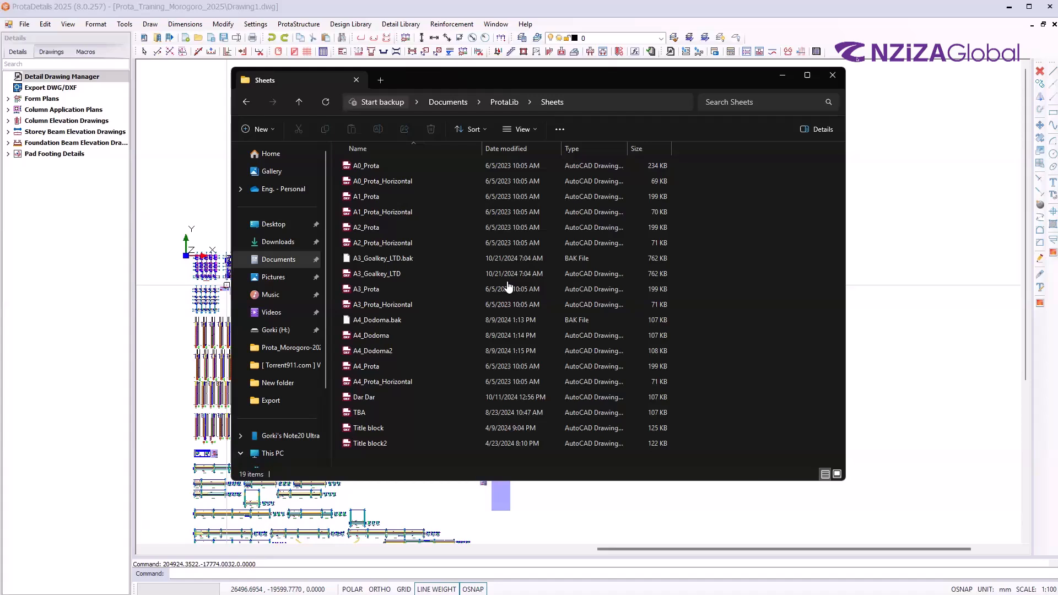
click(782, 75)
scroll(551, 344, up, 3)
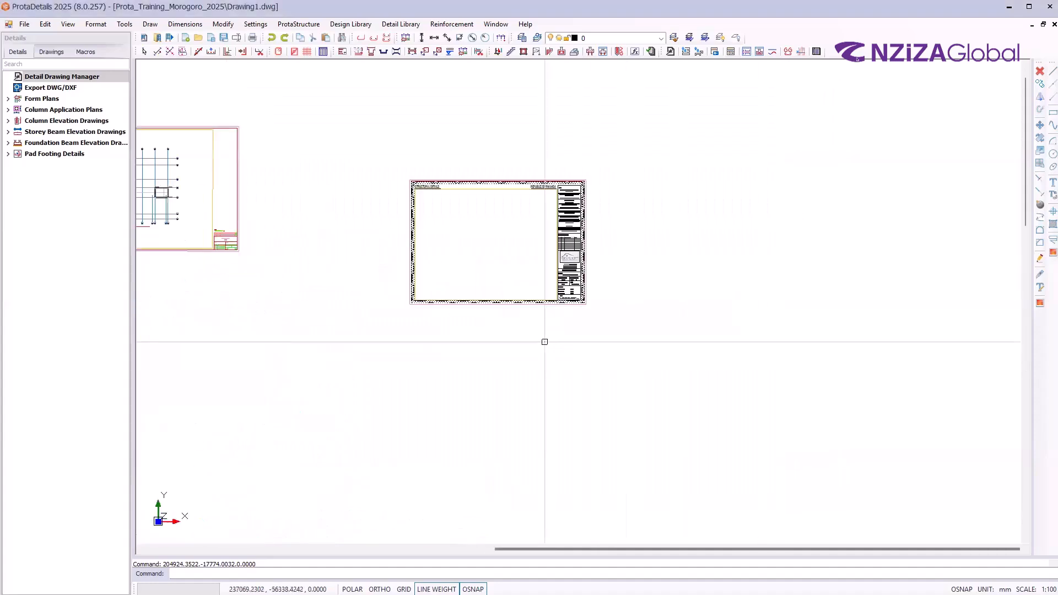
scroll(401, 196, up, 2)
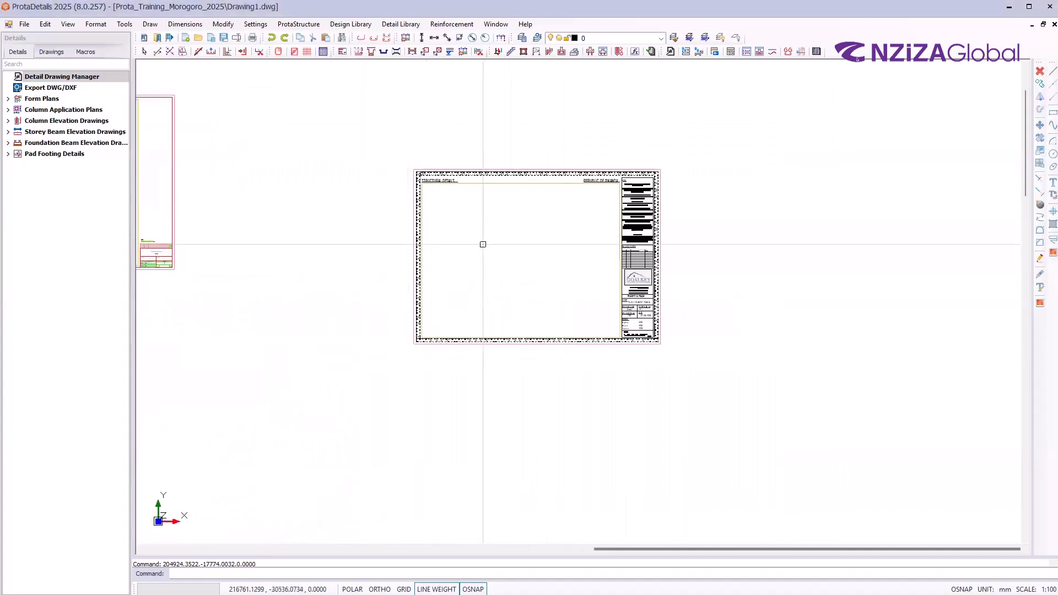
scroll(482, 243, up, 2)
scroll(739, 464, down, 2)
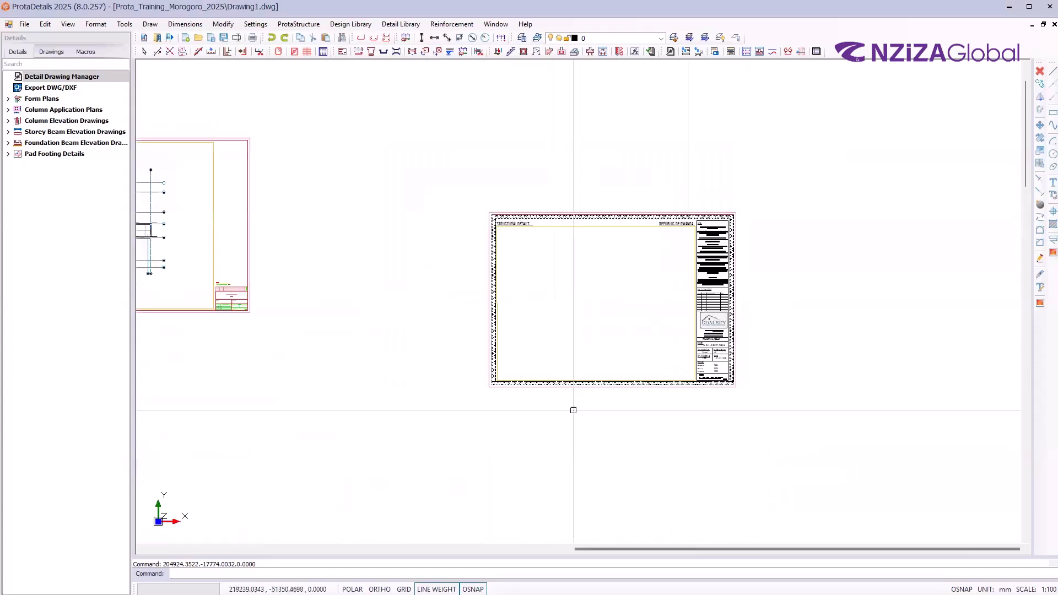
scroll(576, 441, down, 2)
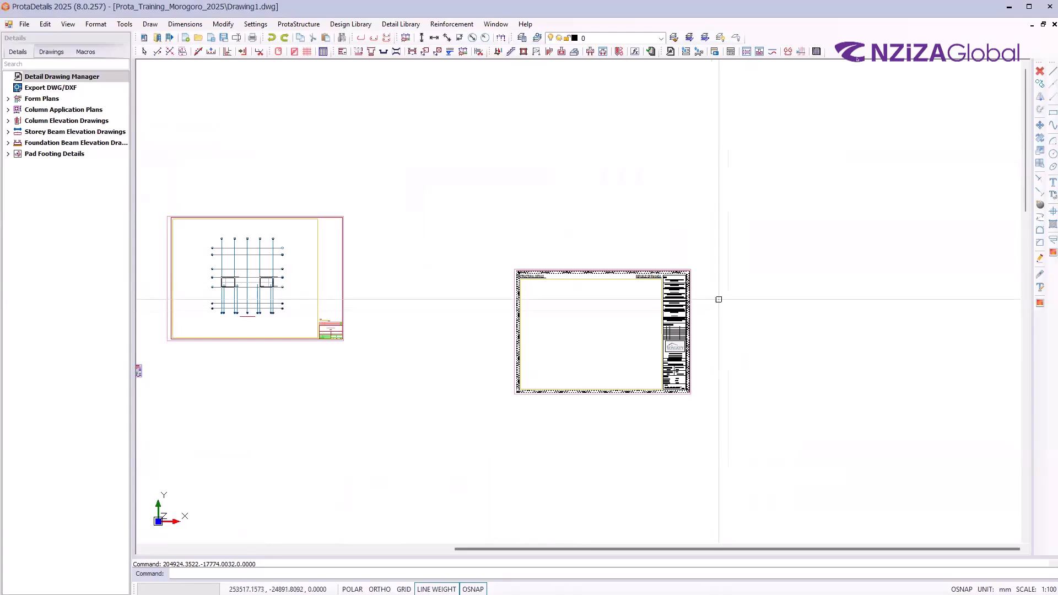
scroll(736, 254, down, 4)
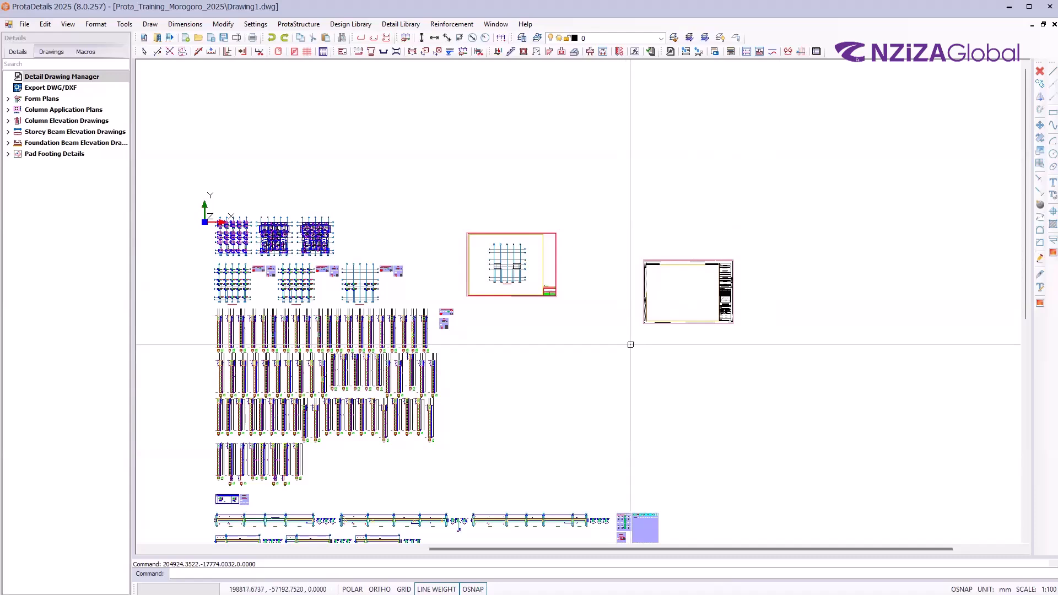
Return to File Explorer and look through the project folders stored in Documents\ProtaData2025
key(super)
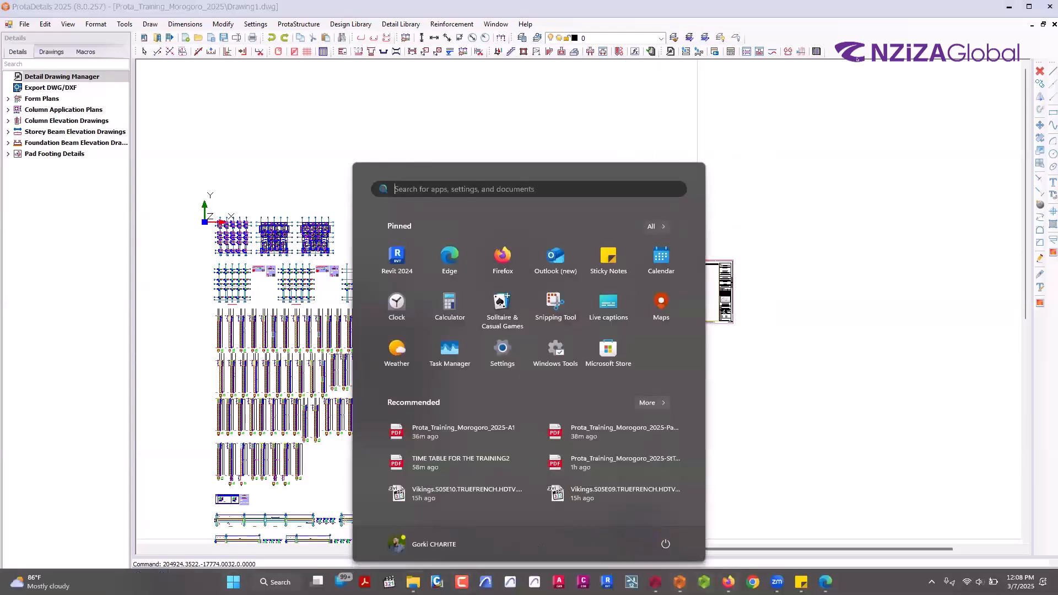
mouse_move(413, 582)
click(436, 505)
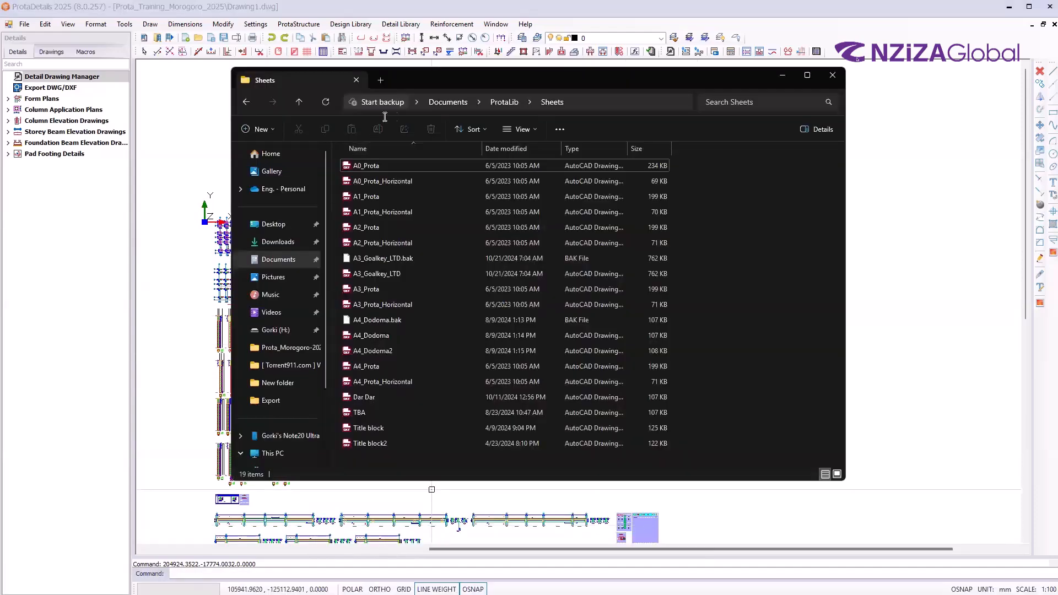
click(446, 103)
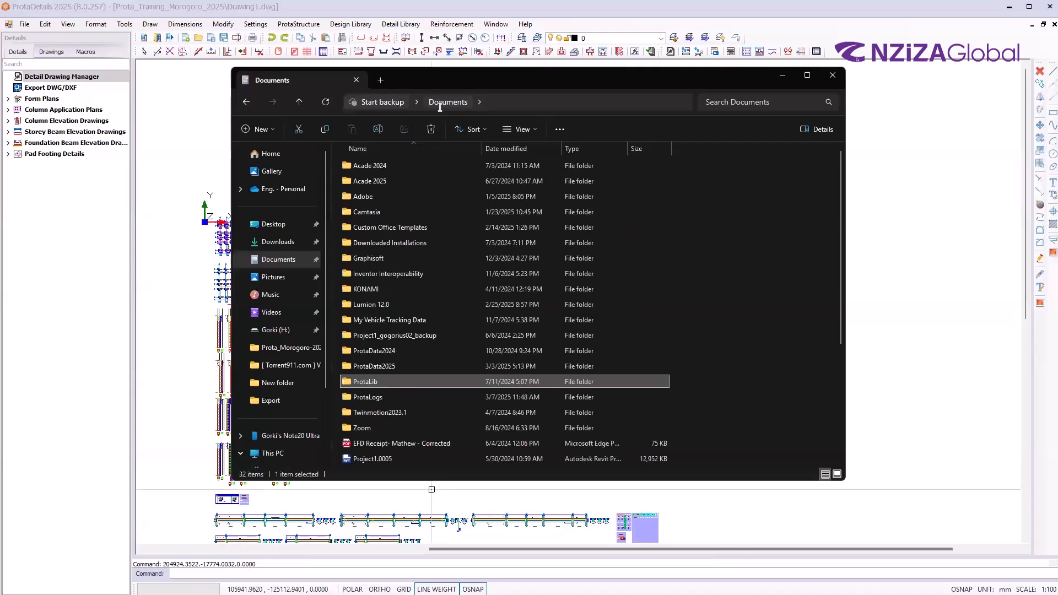
double_click(385, 366)
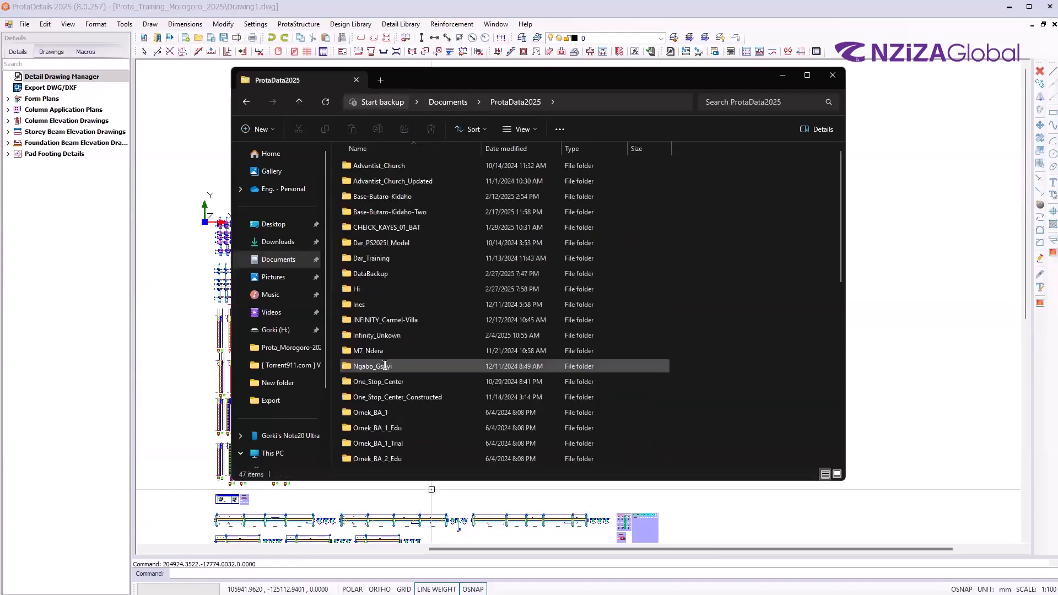
scroll(437, 296, down, 2)
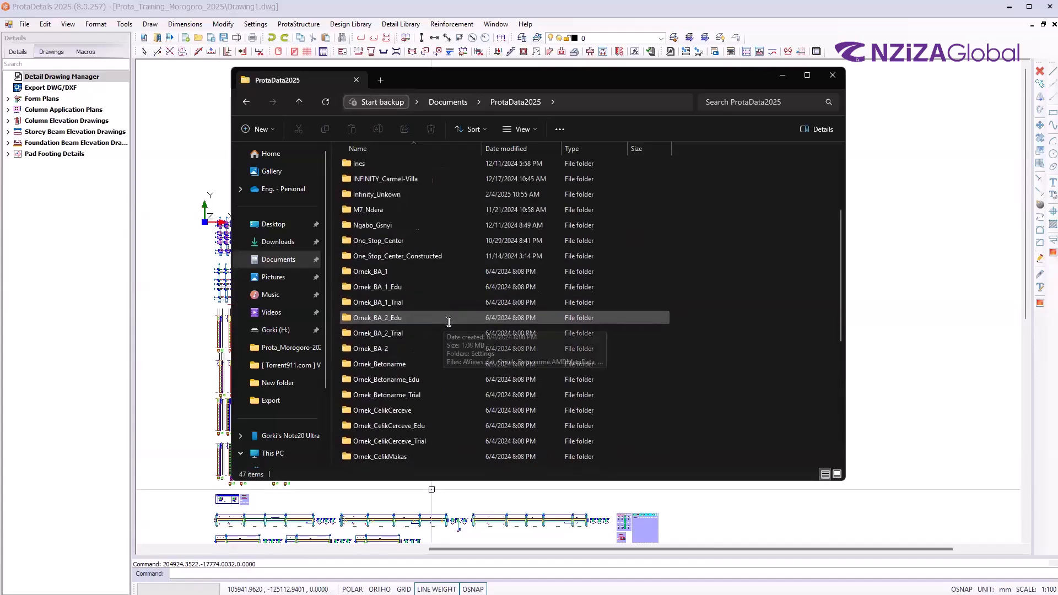
scroll(460, 318, up, 1)
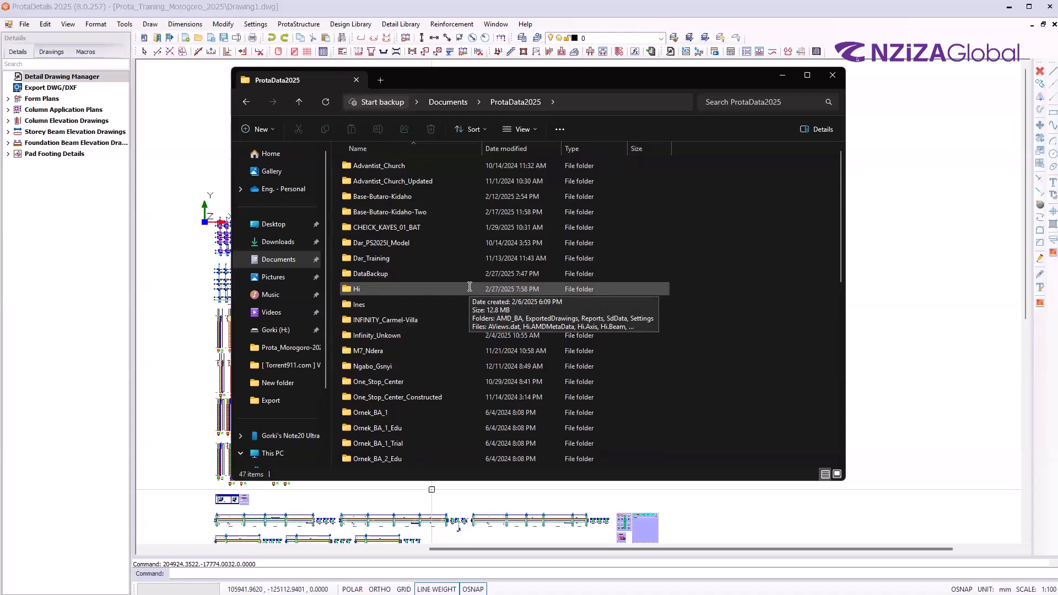
View the contents of the Advantist_Church project folder, and return to the ProtaData2025 folder
click(394, 163)
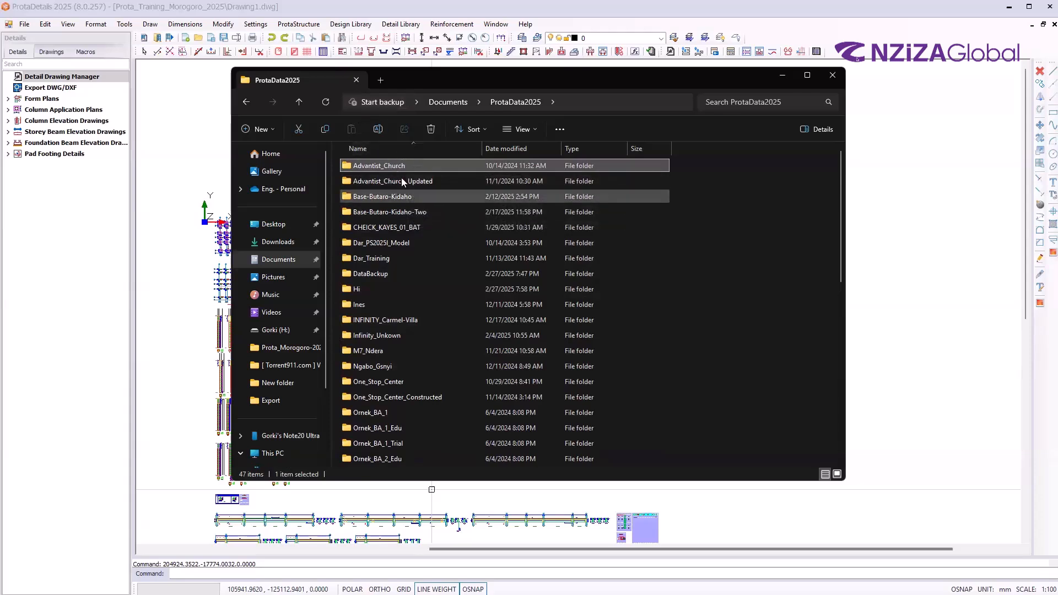
double_click(397, 166)
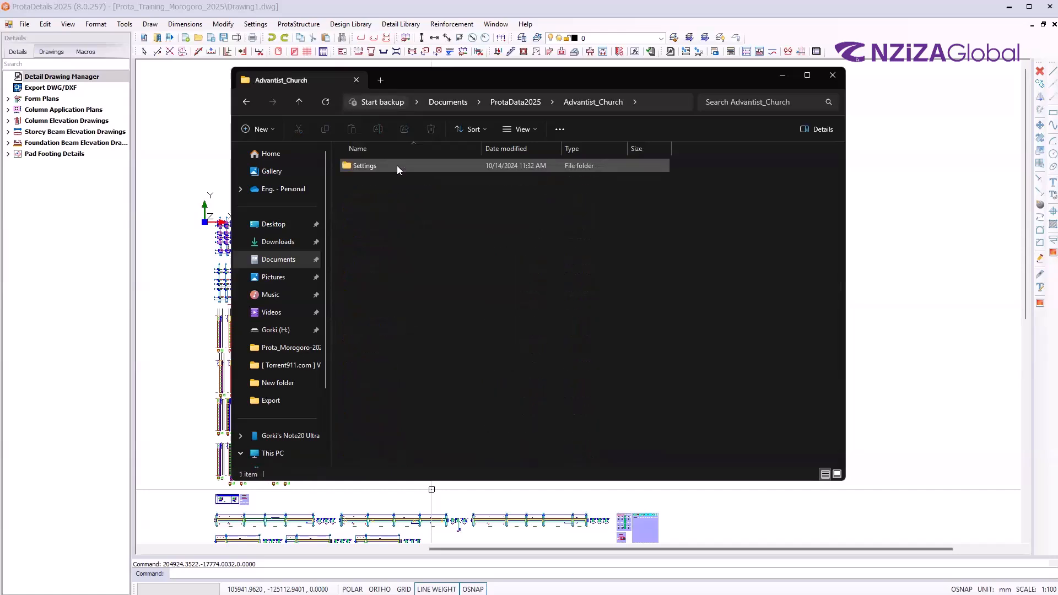
key(alt+Left)
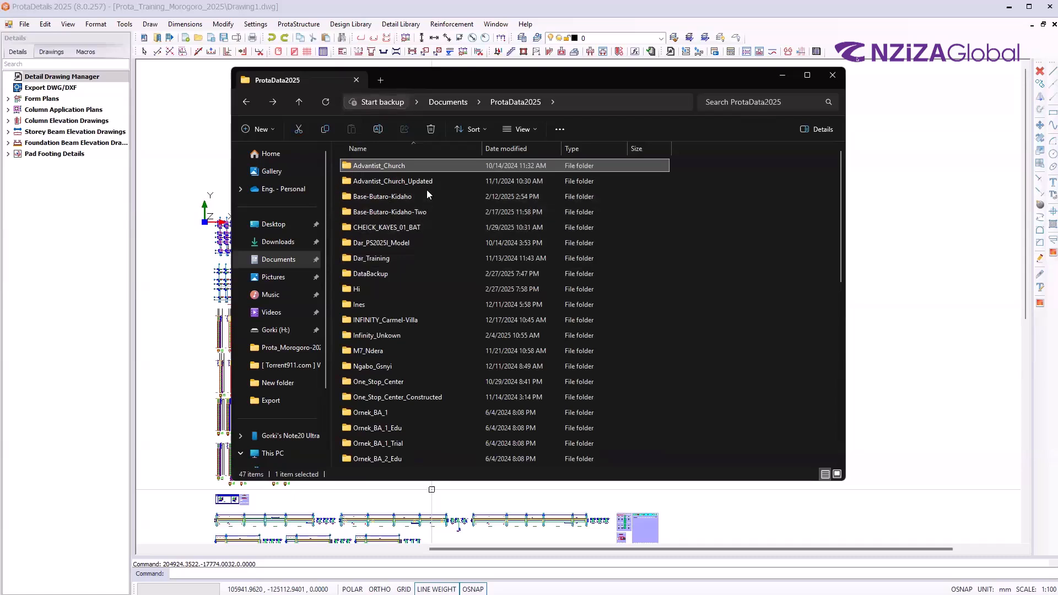
View the model files inside the Dar_PS2025I_Model project folder, return to ProtaData2025, and close File Explorer
double_click(388, 241)
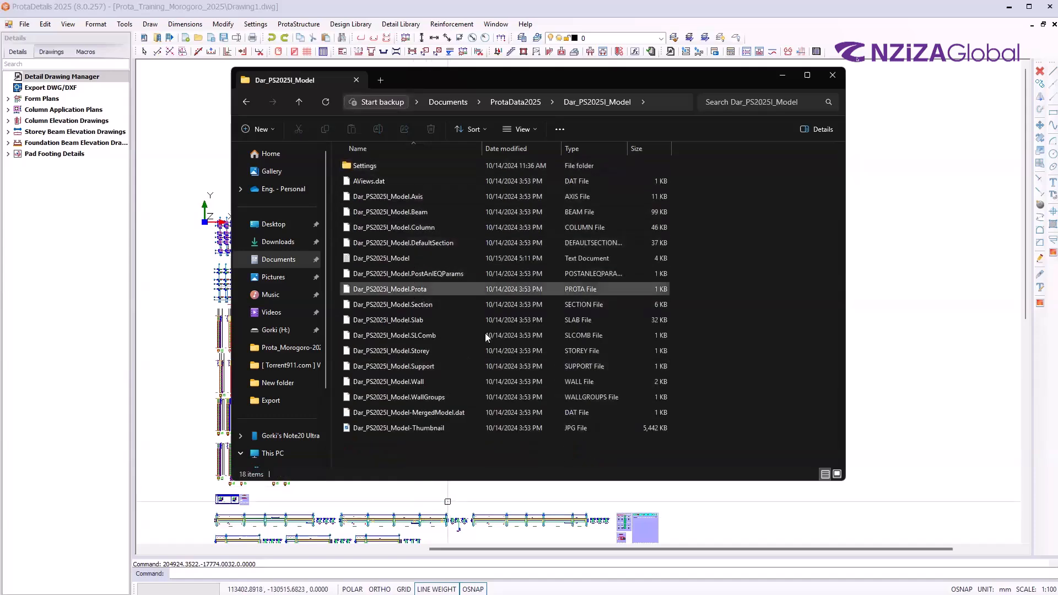
click(386, 258)
click(393, 304)
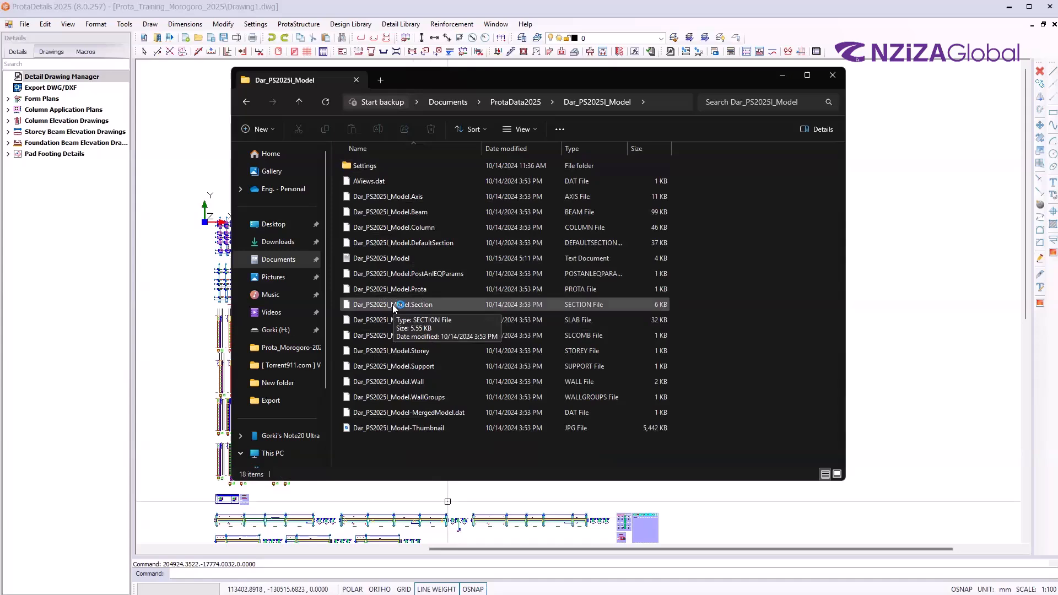
click(246, 102)
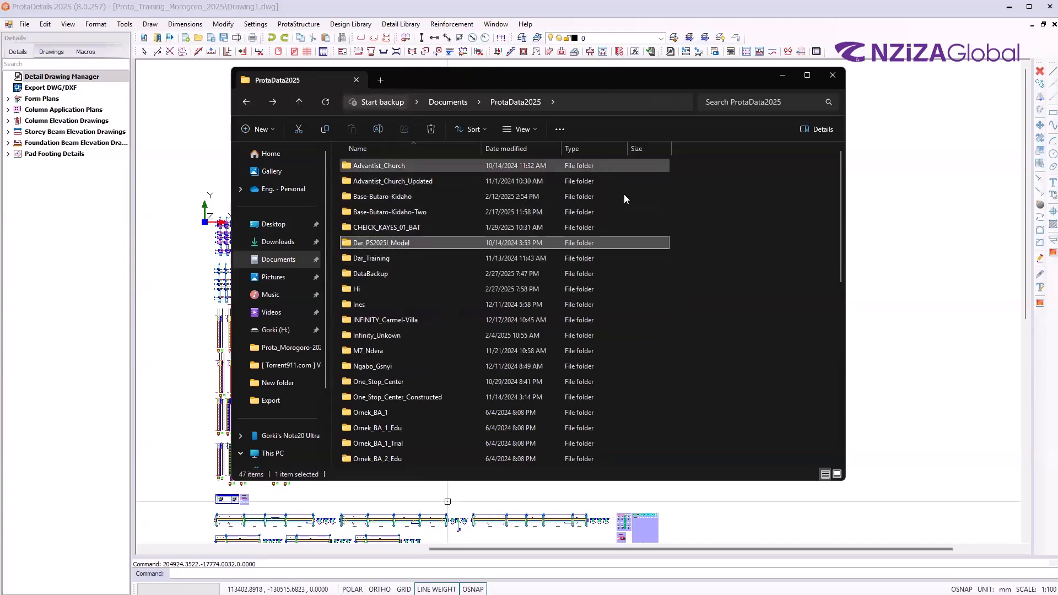
click(832, 76)
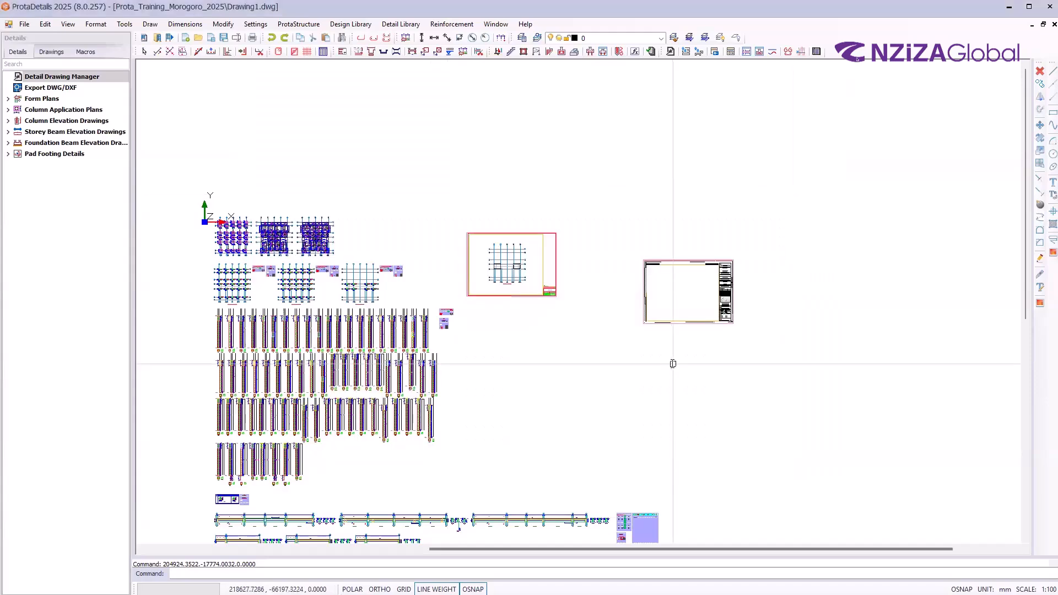
Look over the full set of detail drawings and close Drawing1.dwg without saving its changes
scroll(673, 363, down, 8)
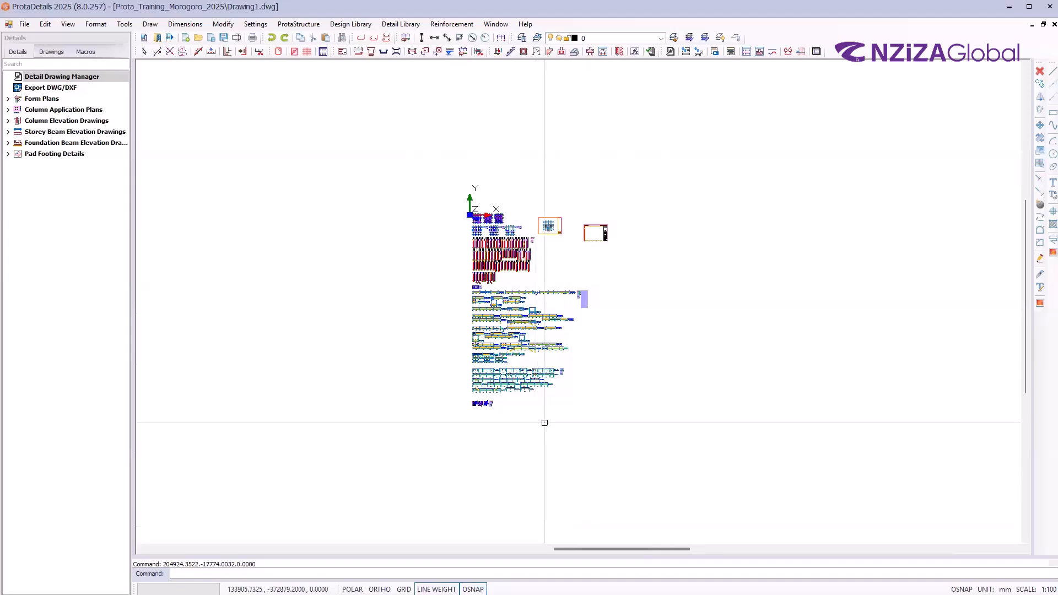
scroll(428, 324, up, 3)
scroll(417, 310, down, 2)
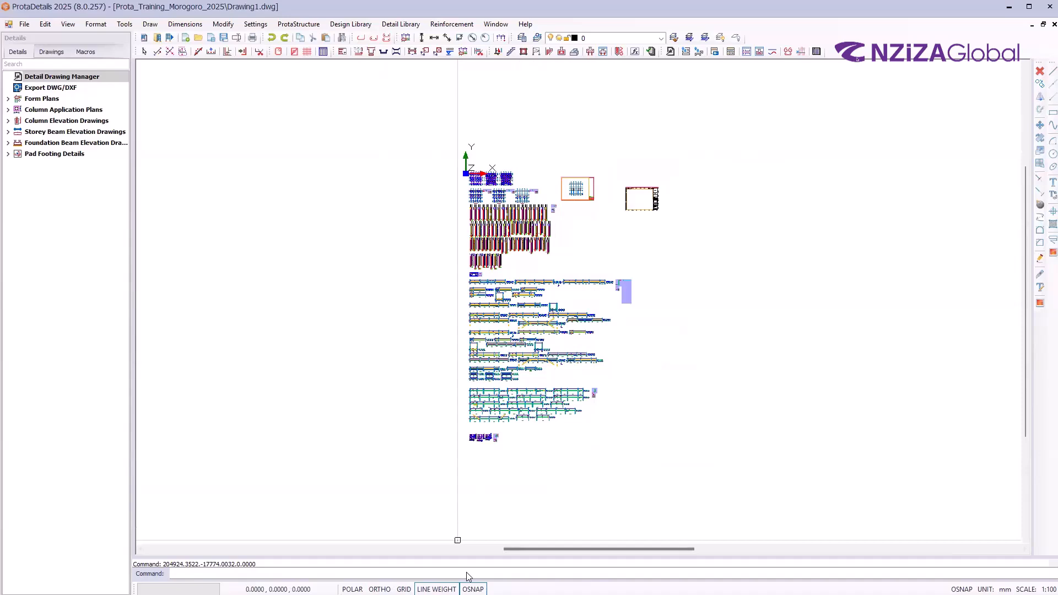
scroll(626, 207, up, 4)
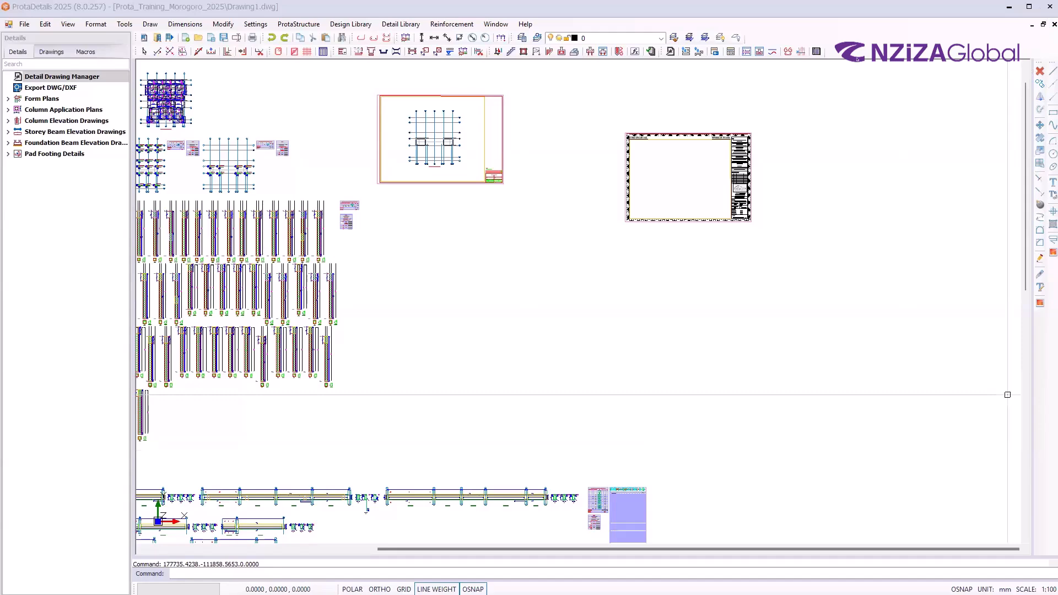
scroll(661, 245, down, 3)
scroll(514, 173, down, 2)
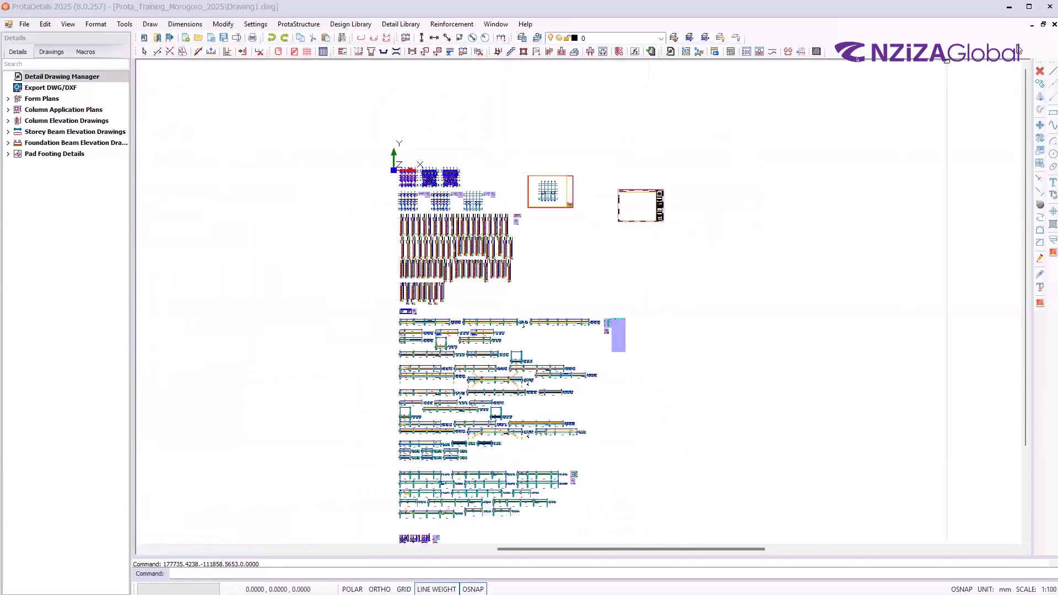
click(1042, 26)
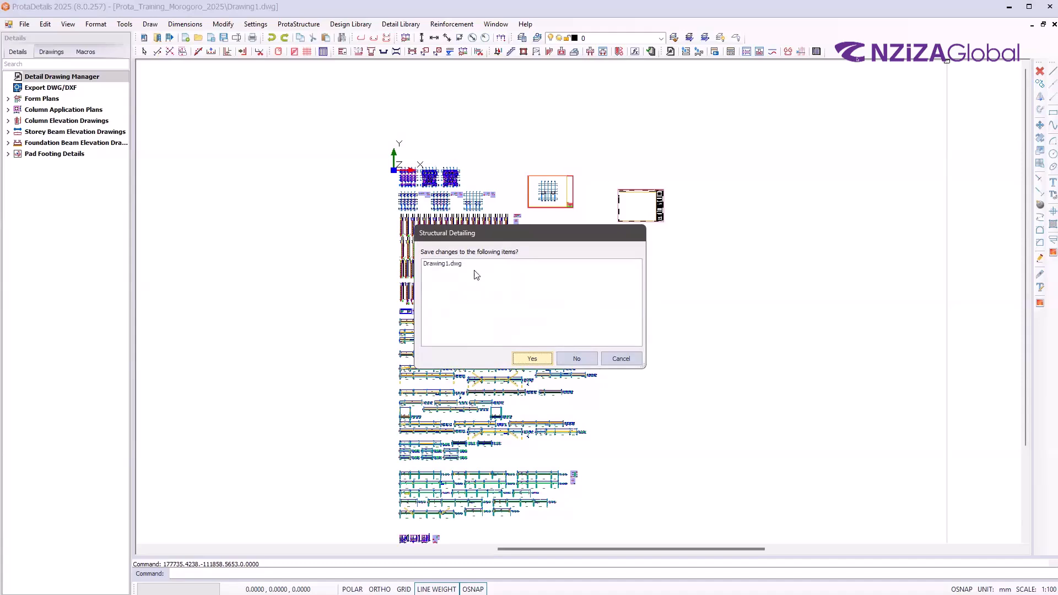
click(577, 359)
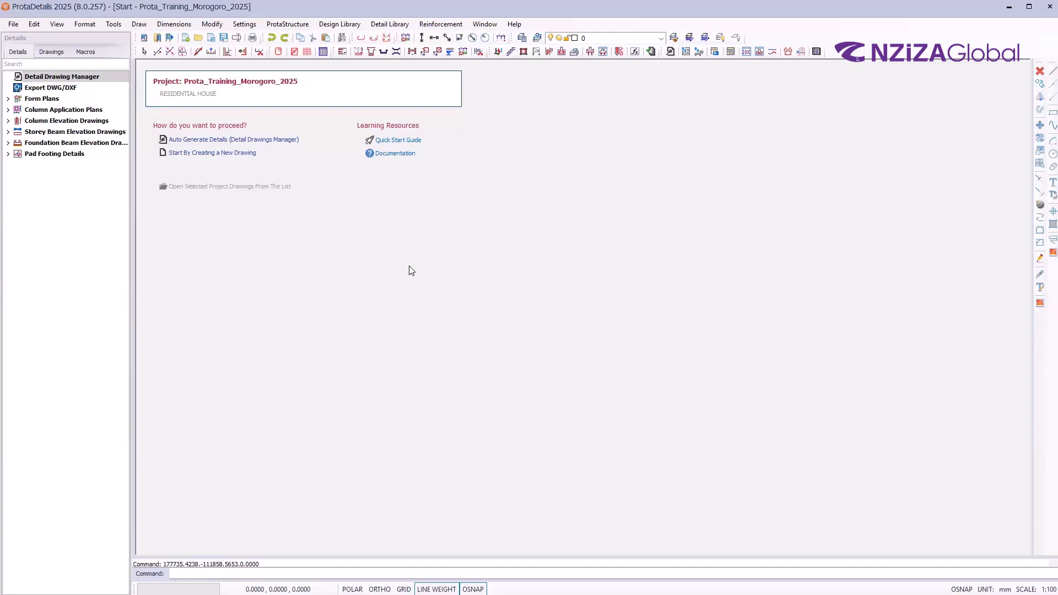
click(324, 266)
click(334, 277)
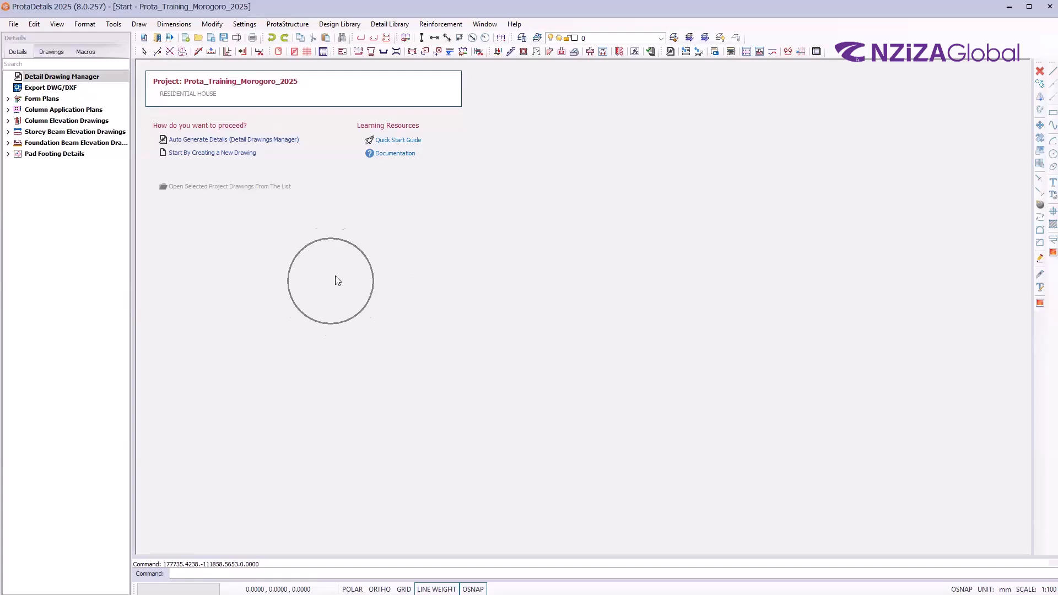
click(334, 276)
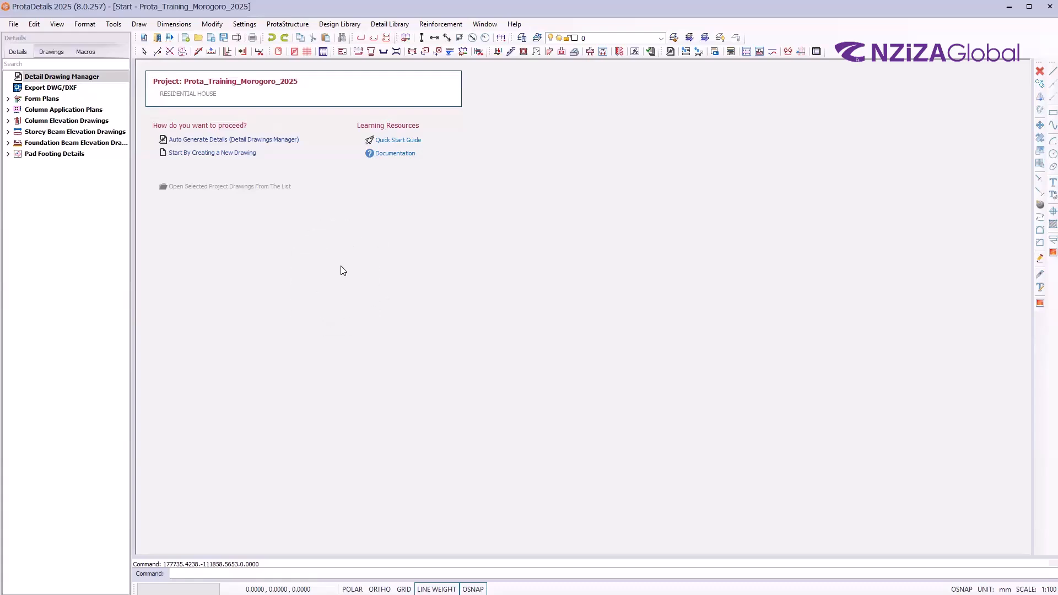
click(342, 270)
click(335, 300)
click(315, 275)
Create a new blank drawing in the Prota_Training_Morogoro_2025 project and cancel the pending selection window
click(190, 155)
key(ctrl)
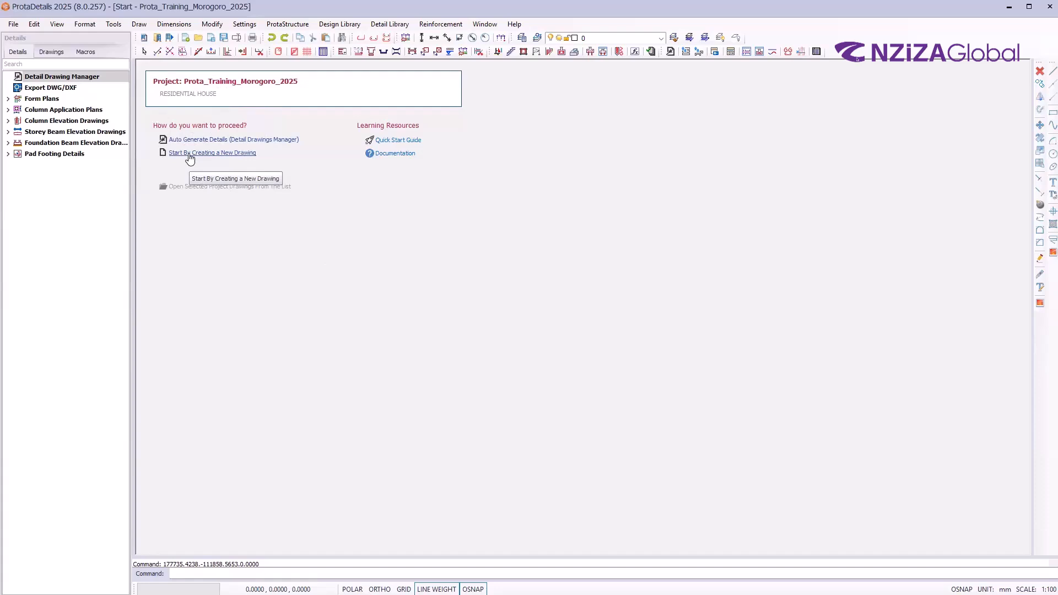
key(ctrl)
key(ctrl)
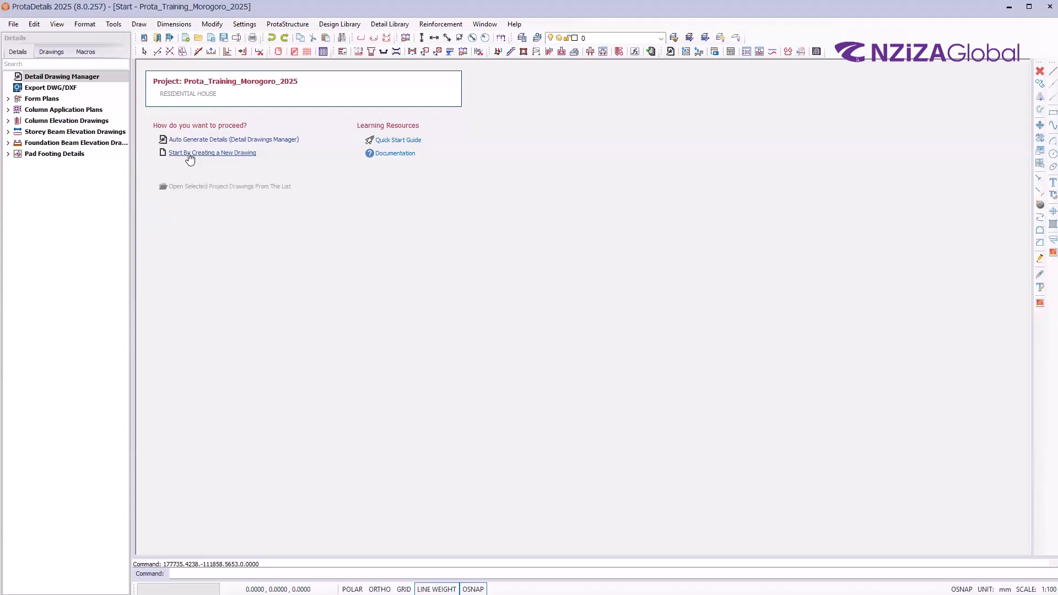
click(191, 154)
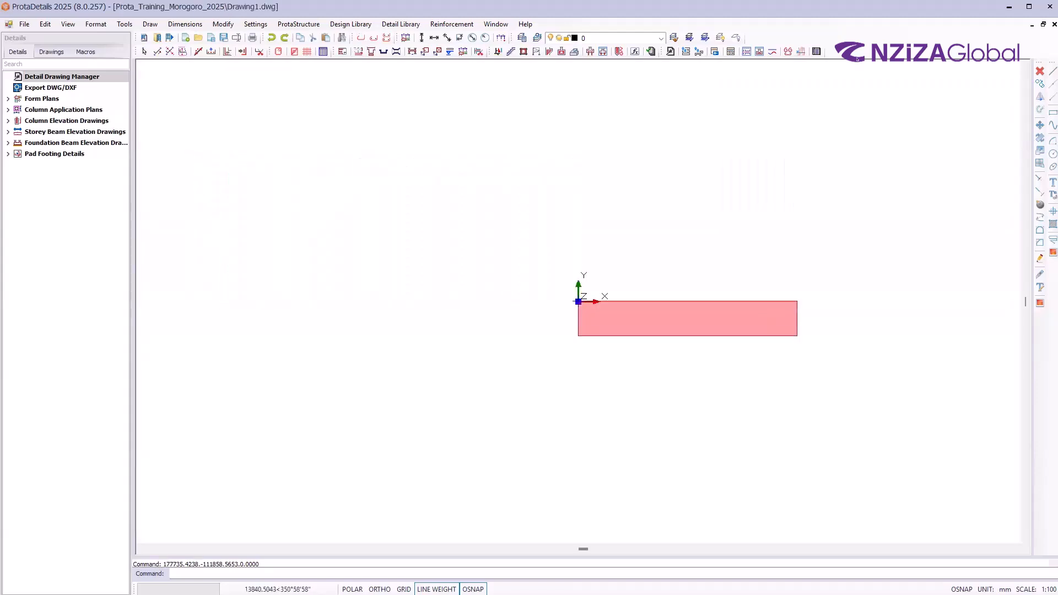
key(Escape)
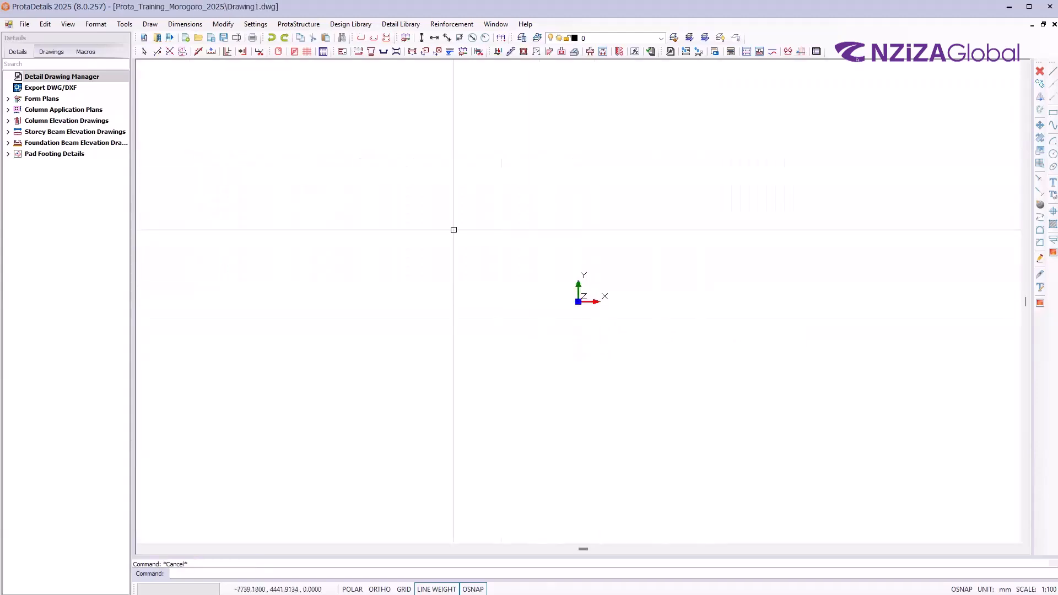
scroll(591, 233, up, 3)
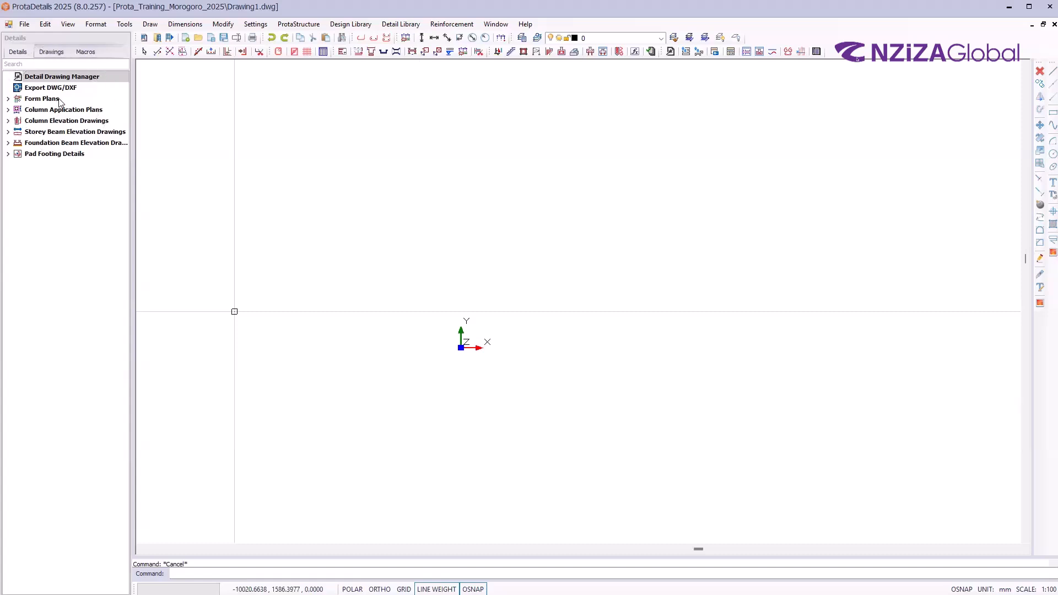
key(ctrl)
key(ctrl)
key(ctrl)
key(ctrl)
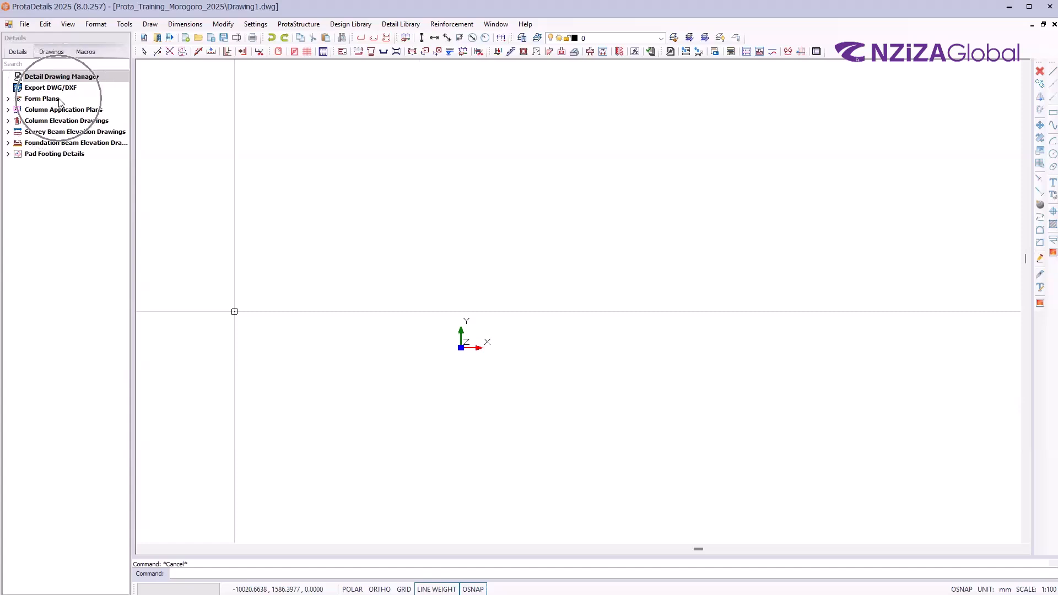
key(ctrl)
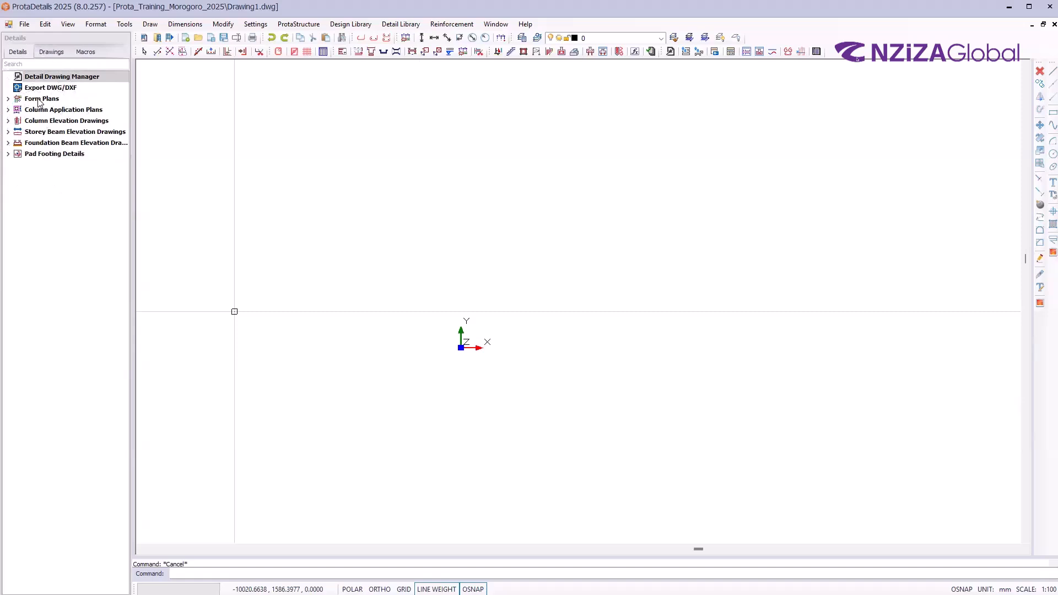
Expand the form plans and open the drawing options for the Foundation form plan
click(7, 99)
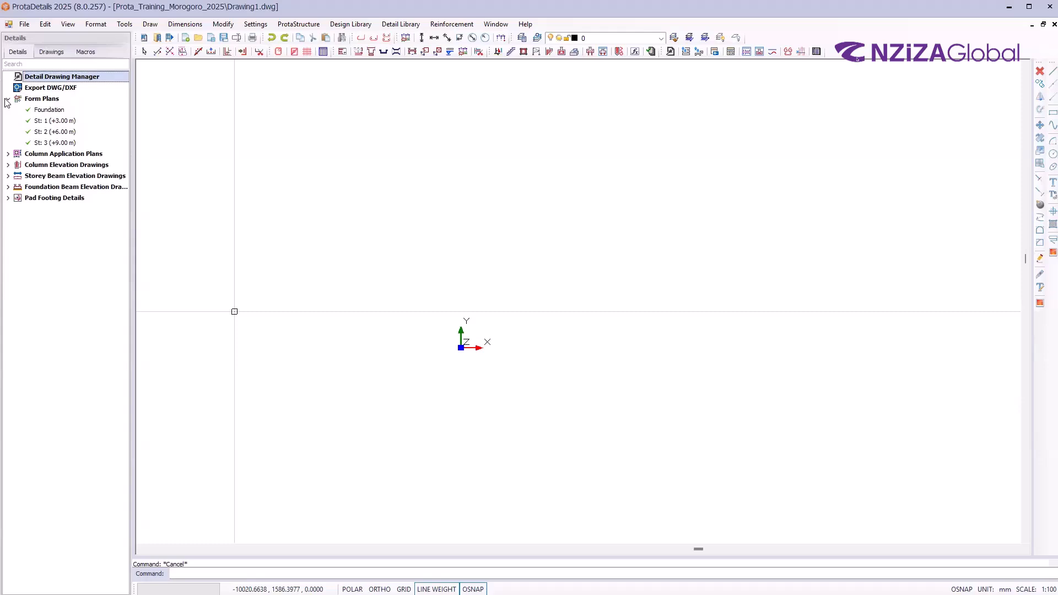
key(ctrl)
key(ctrl)
click(50, 112)
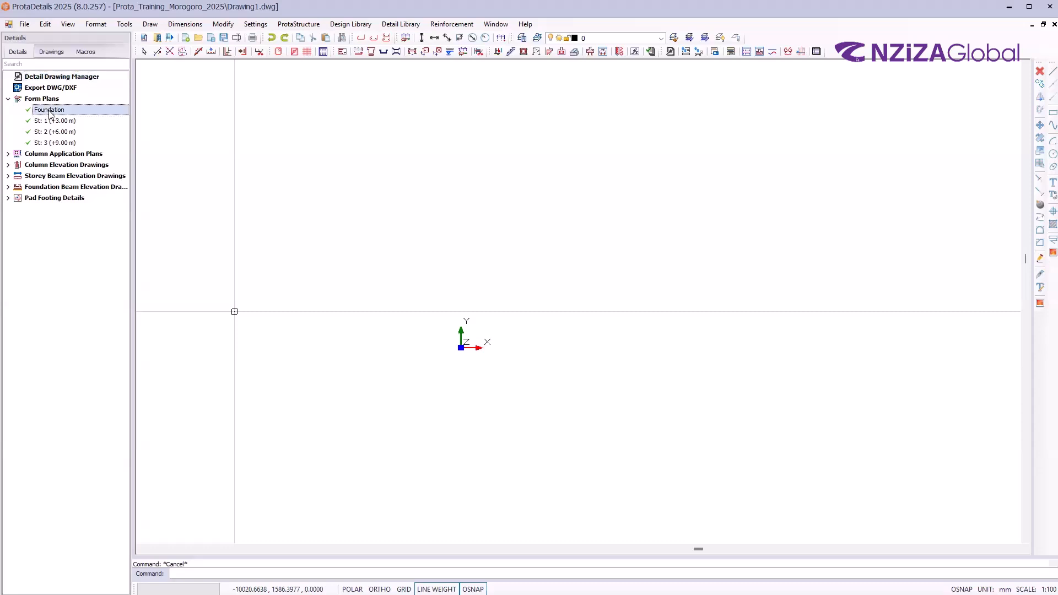
right_click(50, 112)
click(66, 118)
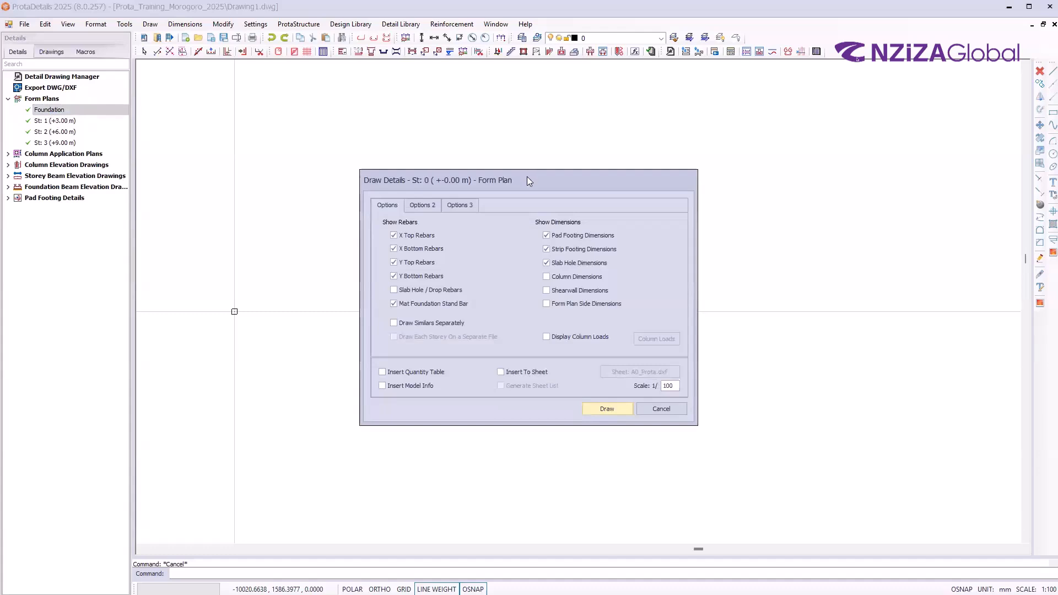
drag(527, 177, 530, 123)
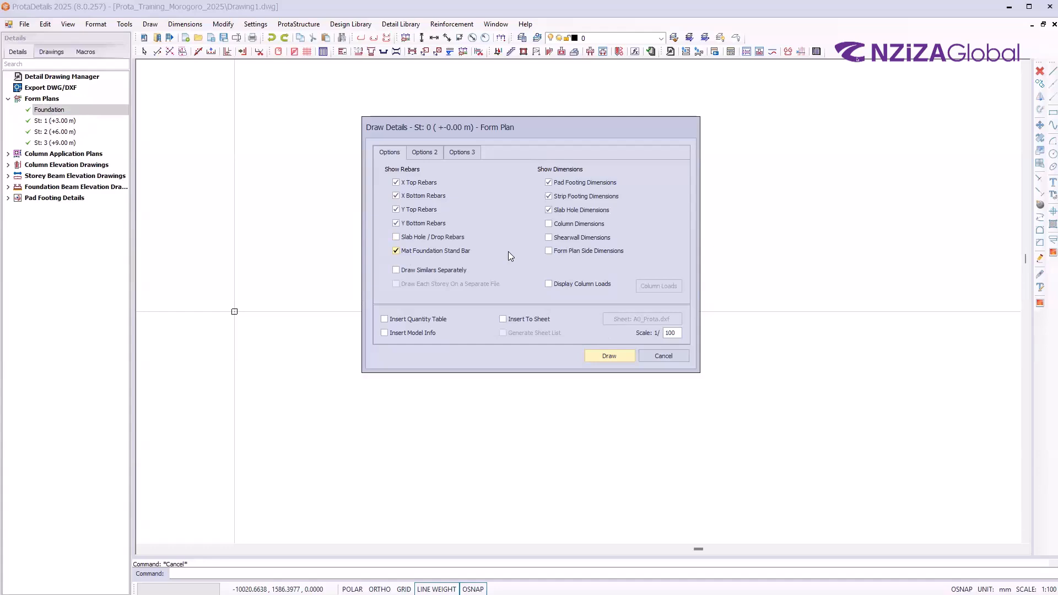
Review the Foundation form plan's rebar, dimension, bar label, plan view and hatching options across all three option pages
click(417, 152)
click(463, 152)
click(421, 153)
click(397, 150)
click(438, 151)
click(460, 152)
click(387, 154)
click(422, 154)
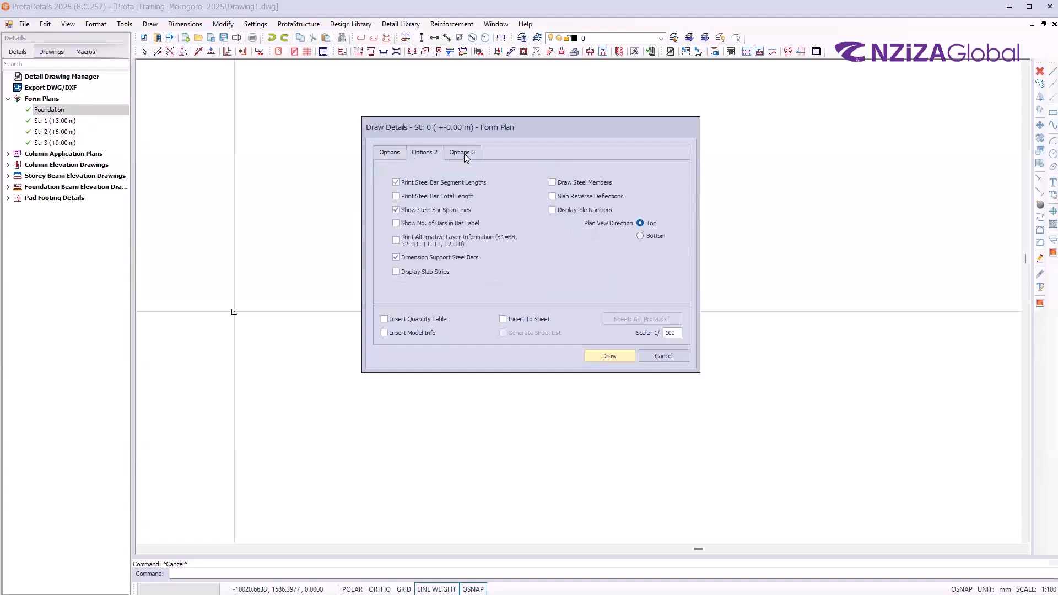
click(462, 153)
click(397, 152)
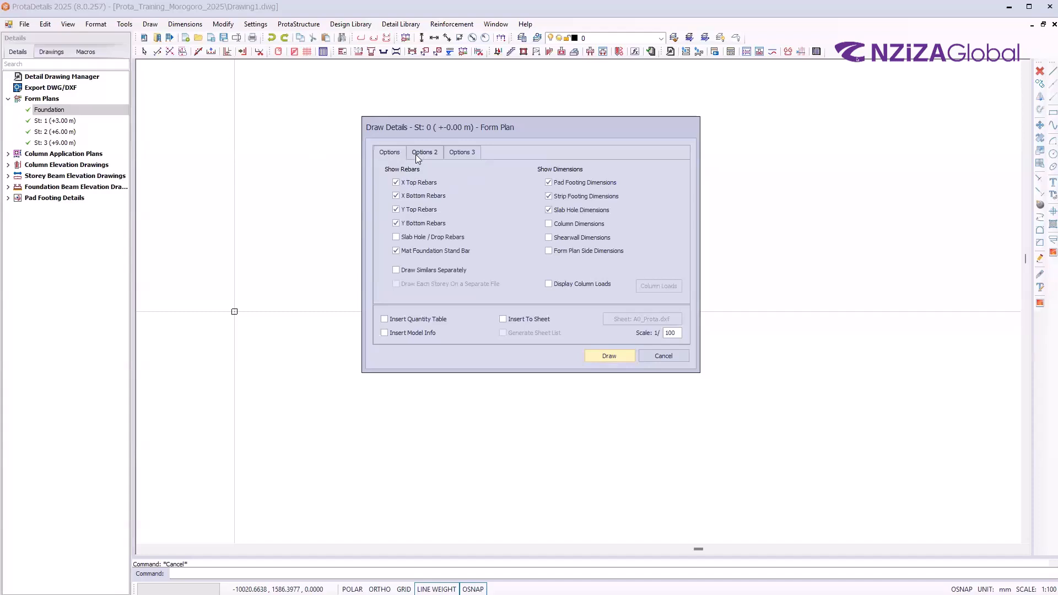
click(416, 154)
click(461, 155)
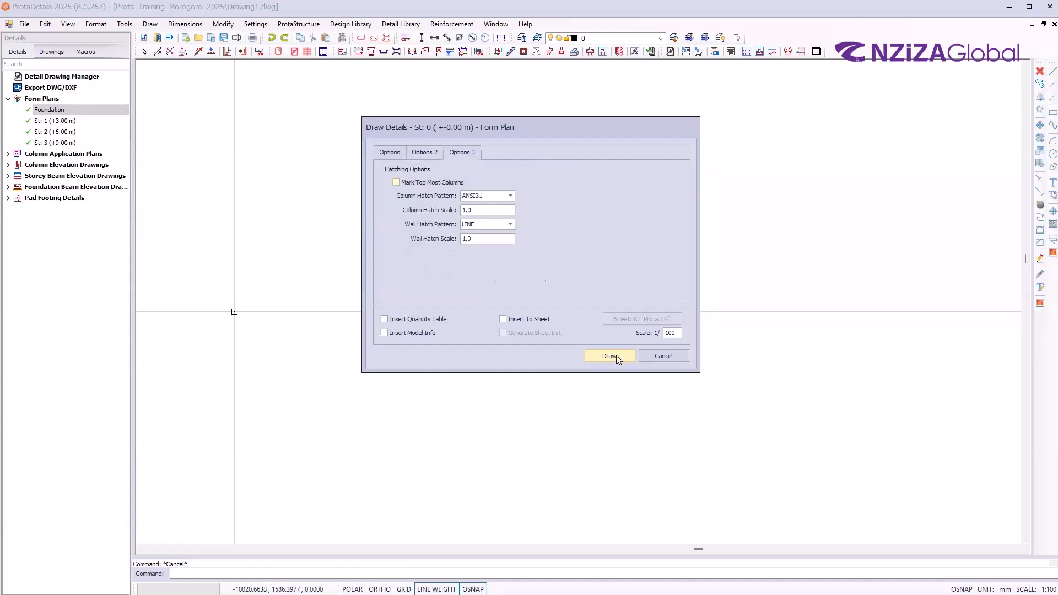
click(398, 153)
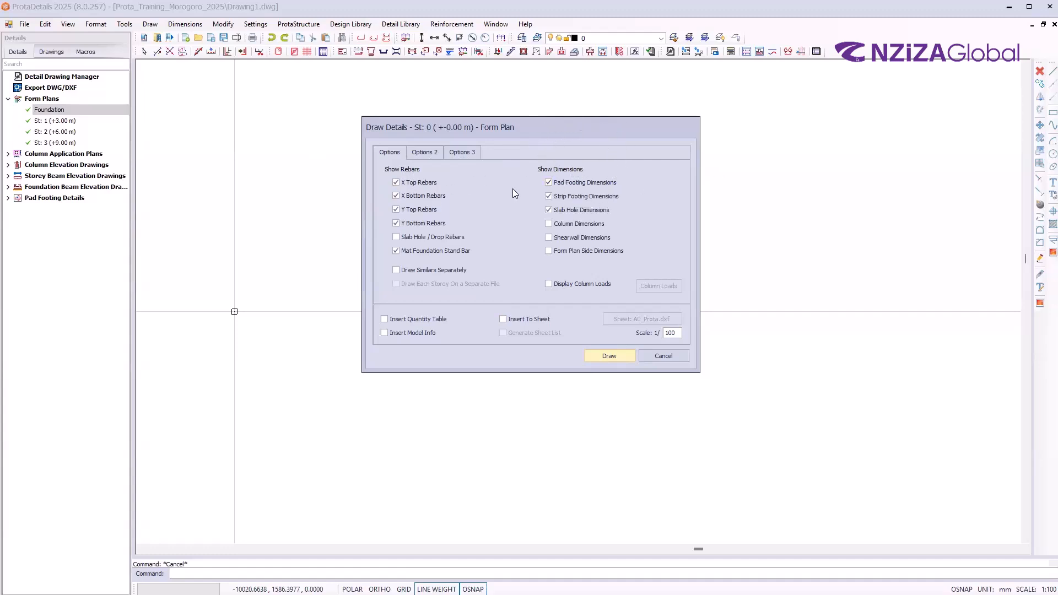
click(423, 155)
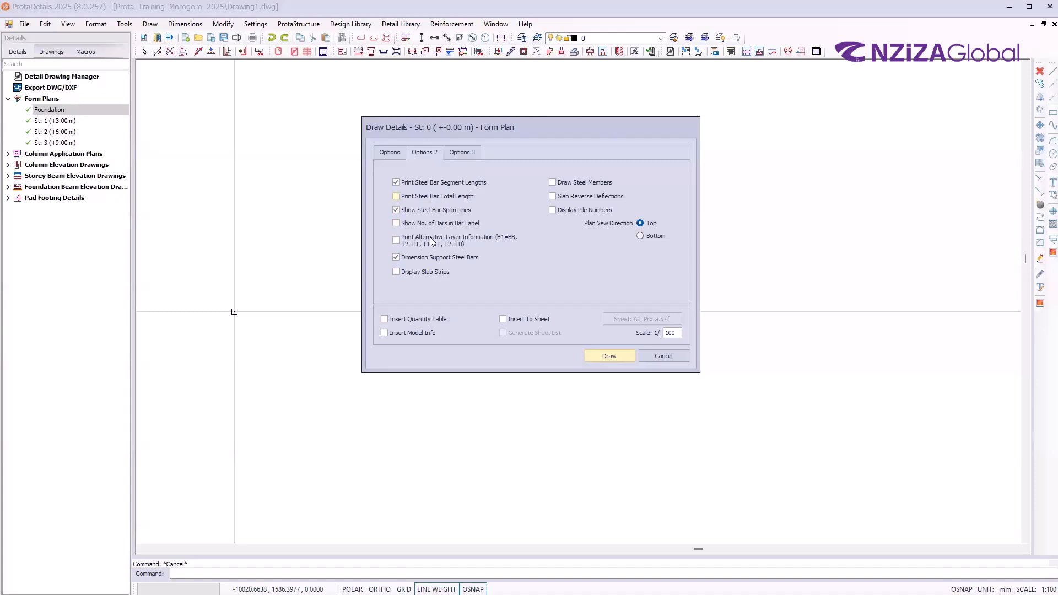
click(468, 150)
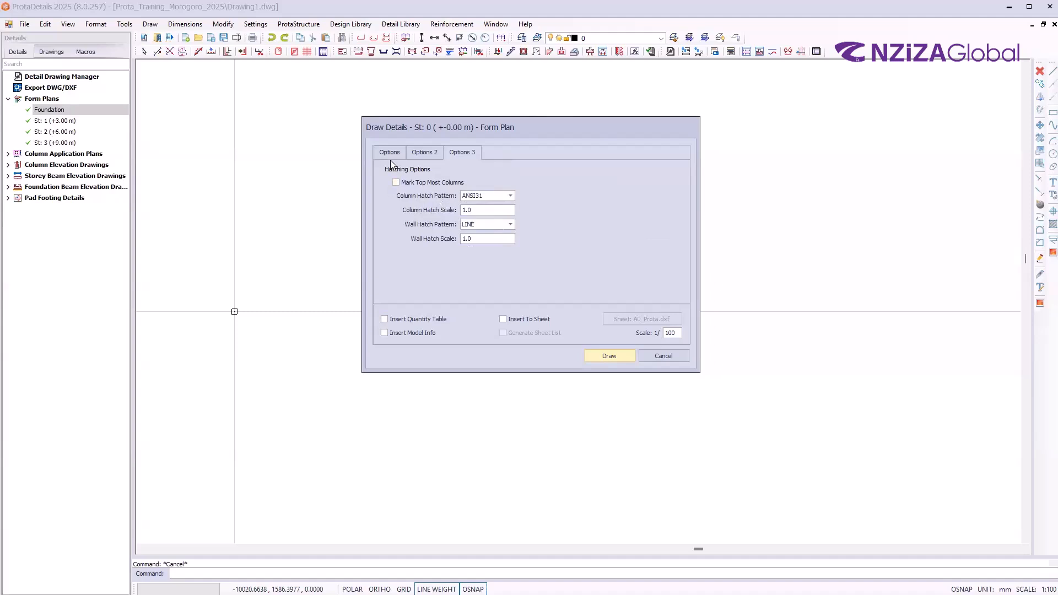
Draw the Foundation form plan at 1/100 scale near the origin and inspect its pad footings, gridlines and dimensions
click(603, 360)
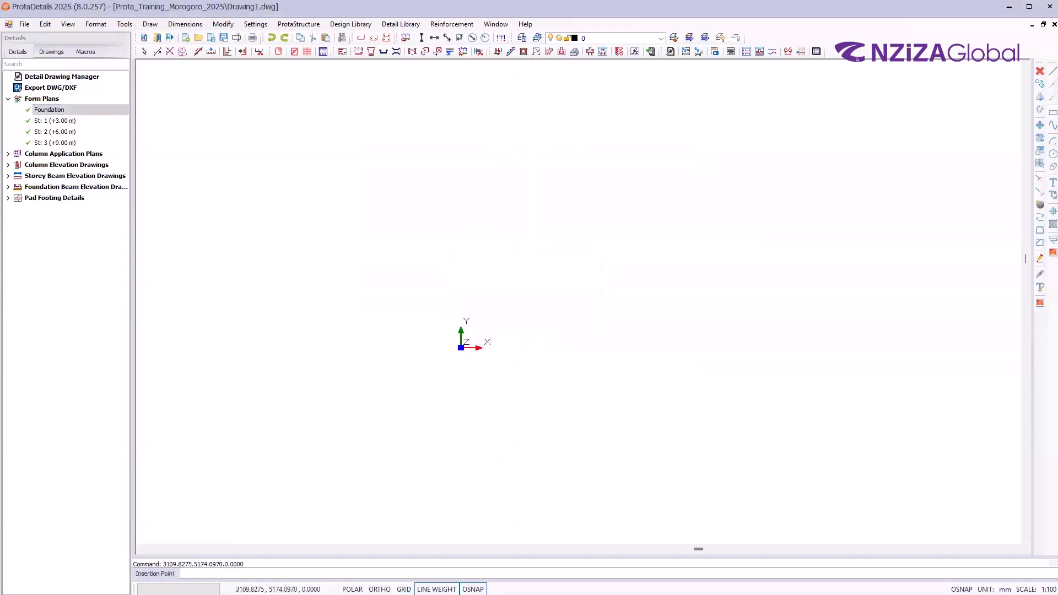
scroll(513, 204, down, 2)
scroll(560, 261, up, 3)
scroll(470, 389, down, 1)
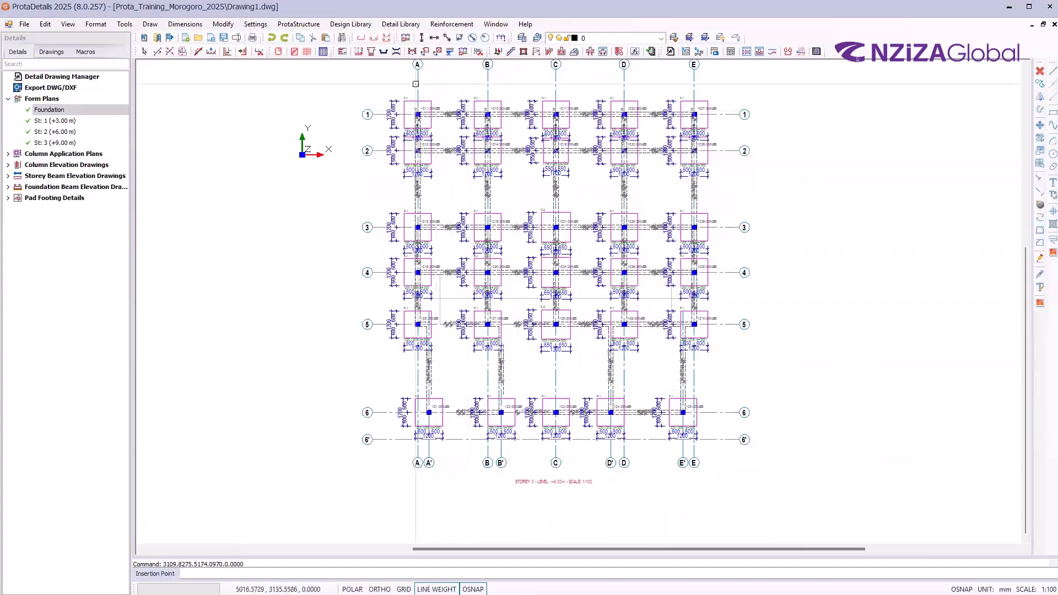
scroll(416, 84, up, 2)
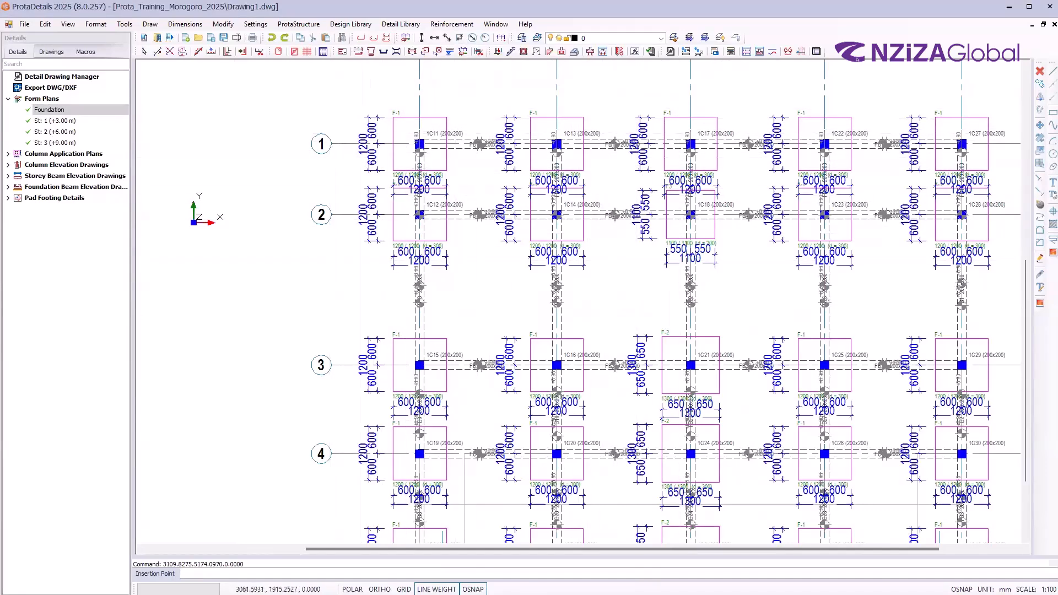
scroll(333, 140, down, 1)
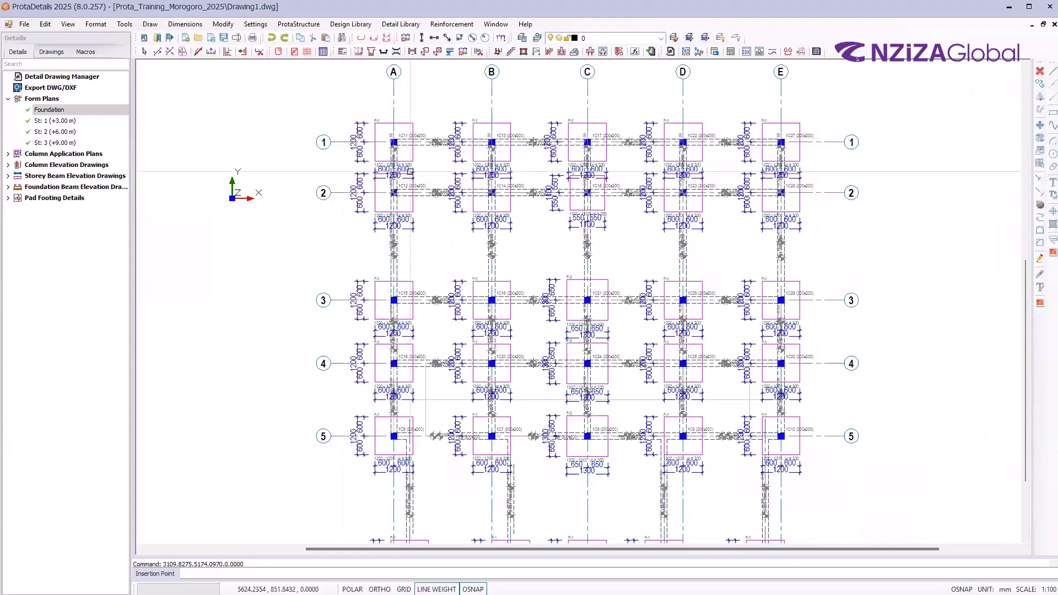
scroll(413, 166, down, 3)
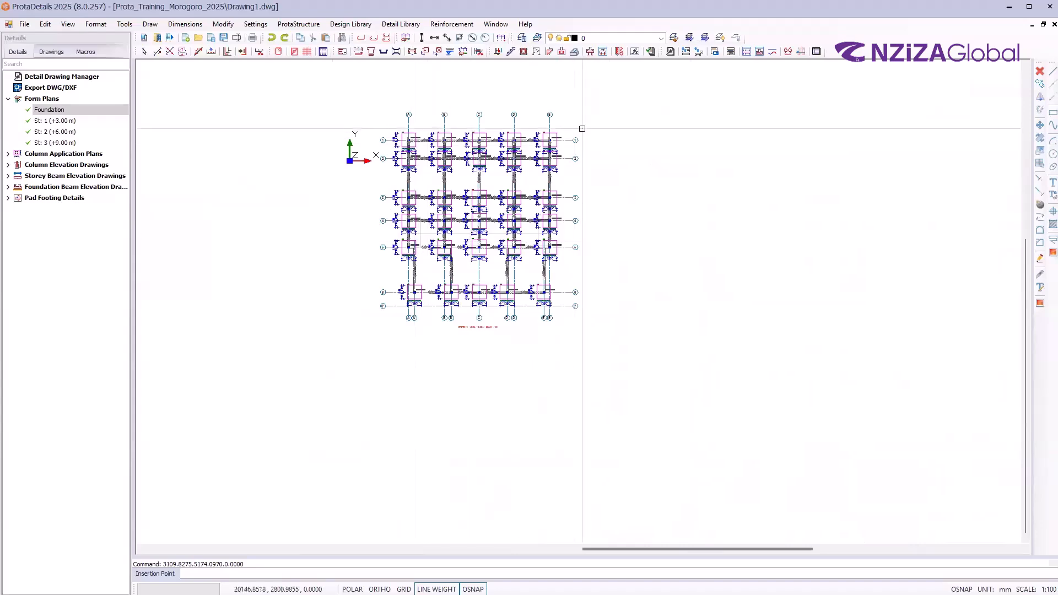
scroll(574, 146, up, 2)
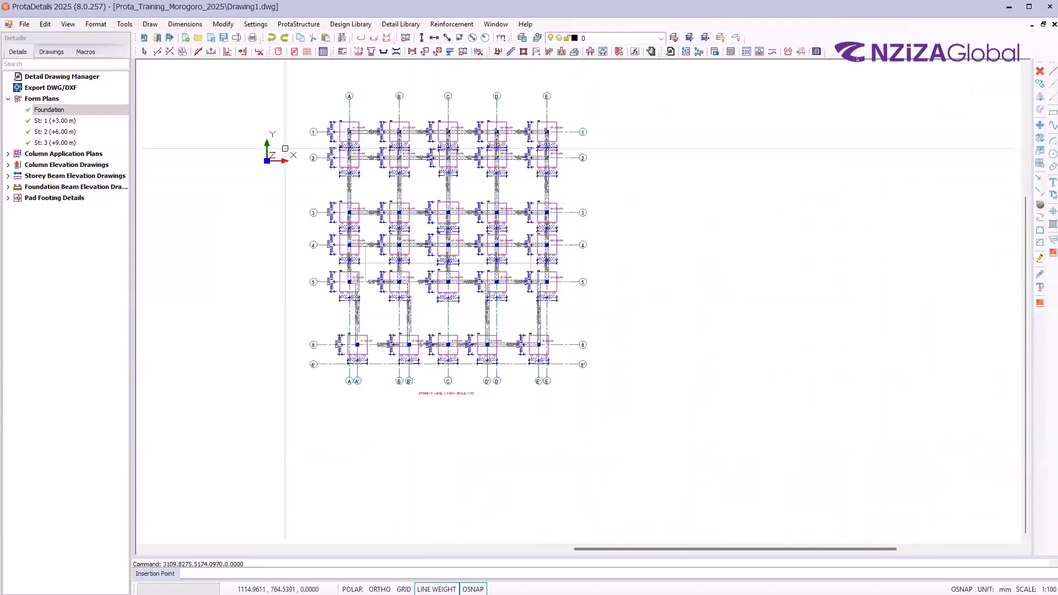
Draw the Foundation form plan again at 1/100 beside the first plan, with pad footing, strip footing and slab hole dimensions turned off
right_click(75, 112)
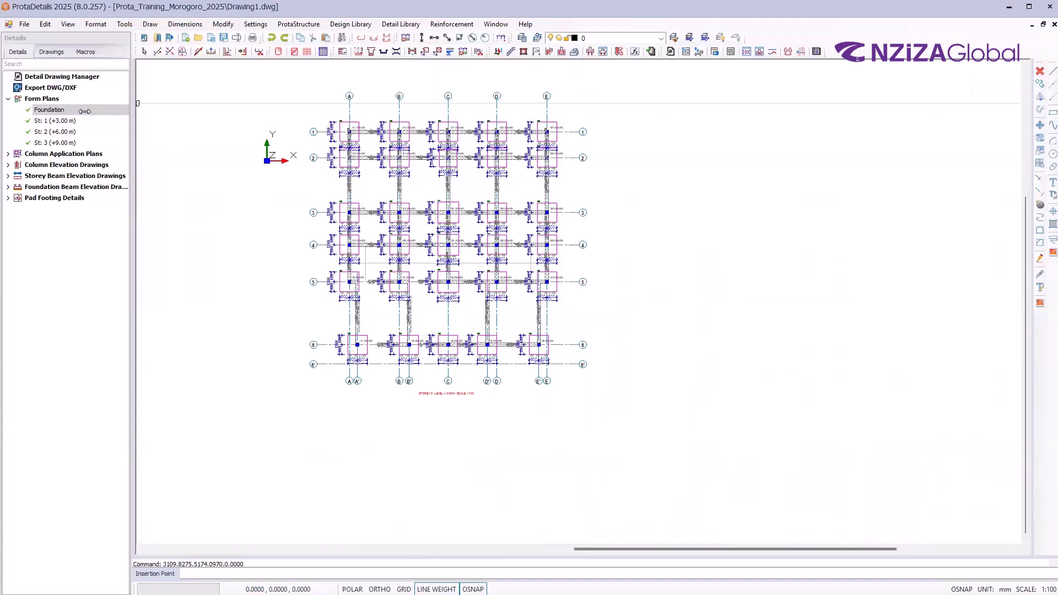
click(86, 118)
click(546, 236)
click(546, 250)
click(546, 263)
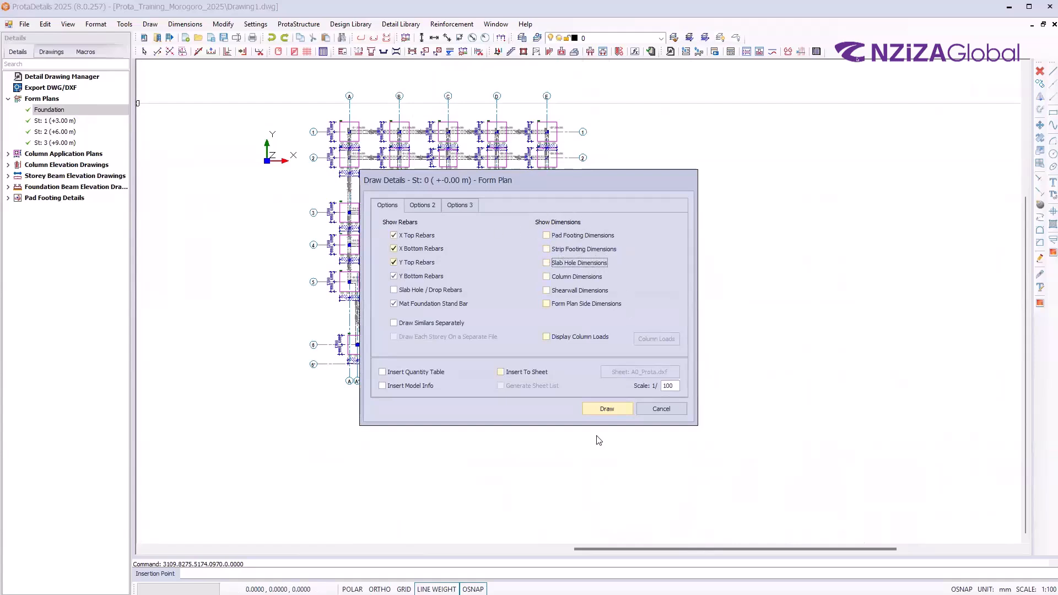
click(599, 409)
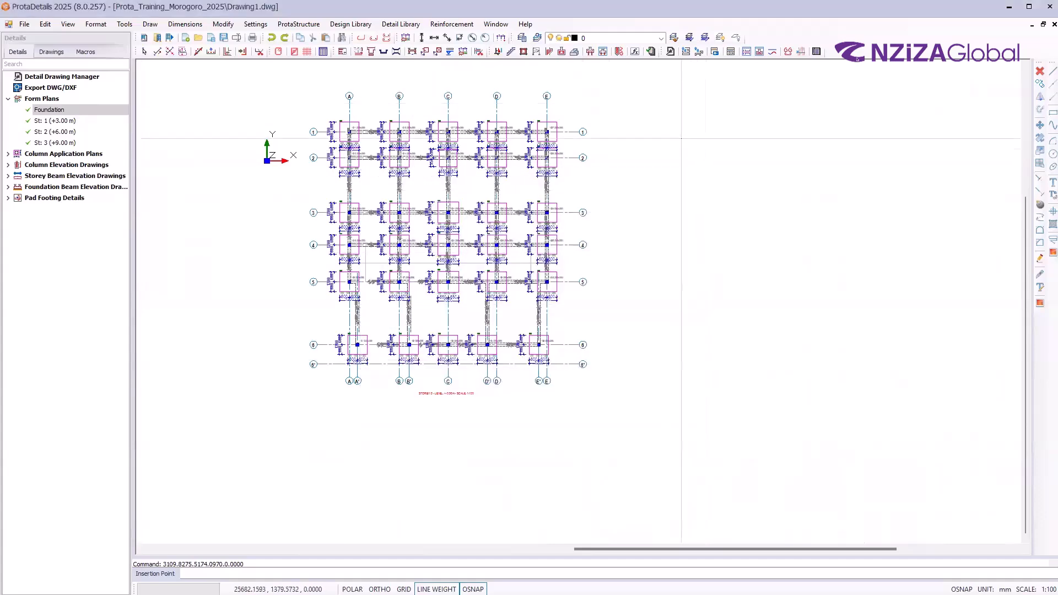
click(690, 121)
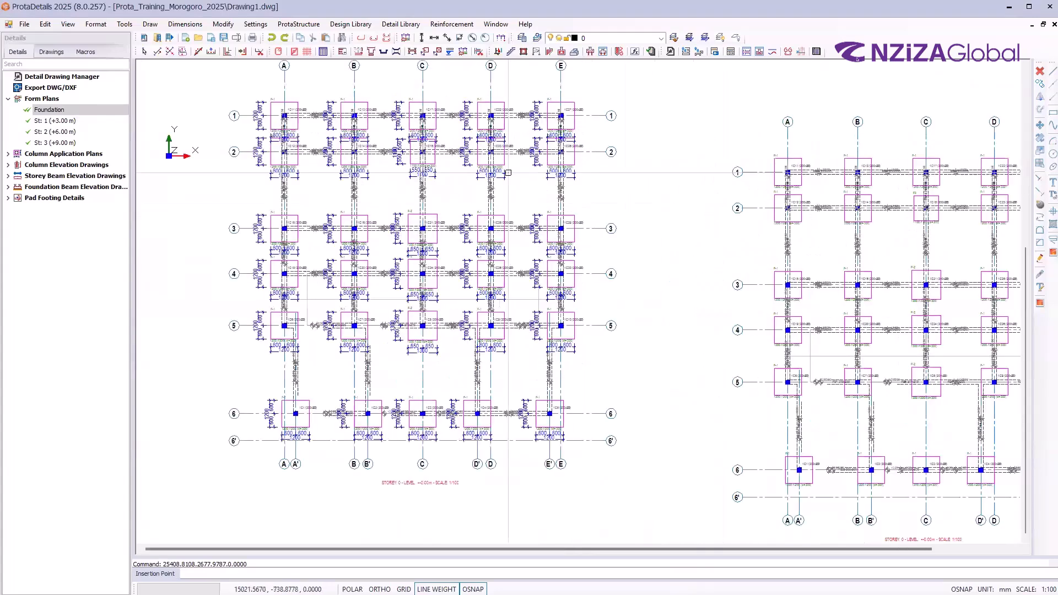
Compare the second foundation plan with the first and examine its gridlines, footing labels and undimensioned pads
scroll(515, 173, up, 3)
scroll(358, 133, down, 3)
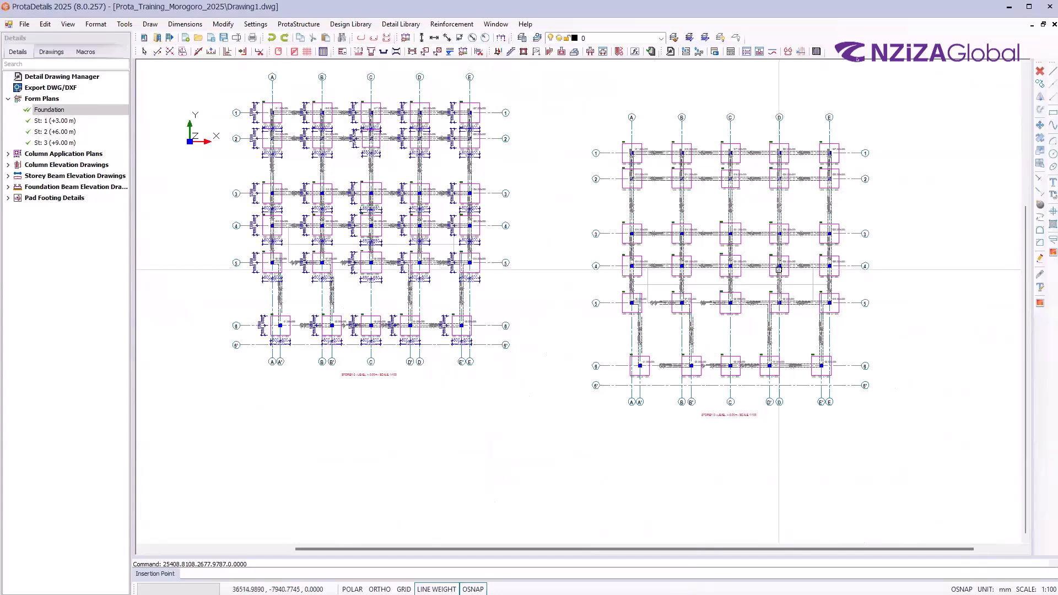
scroll(574, 182, down, 1)
scroll(769, 355, up, 1)
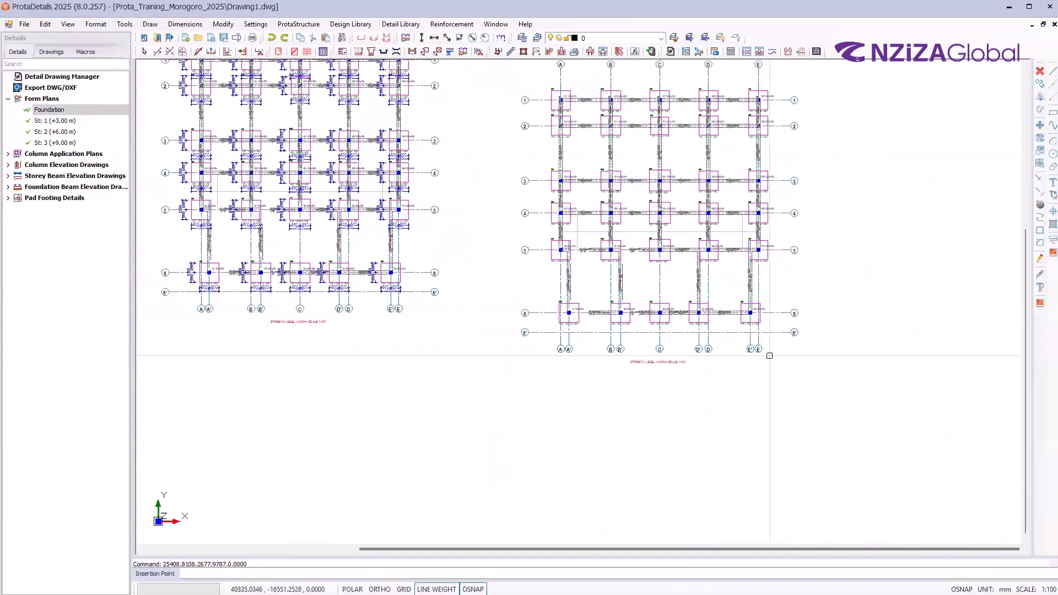
middle_drag(728, 407, 765, 447)
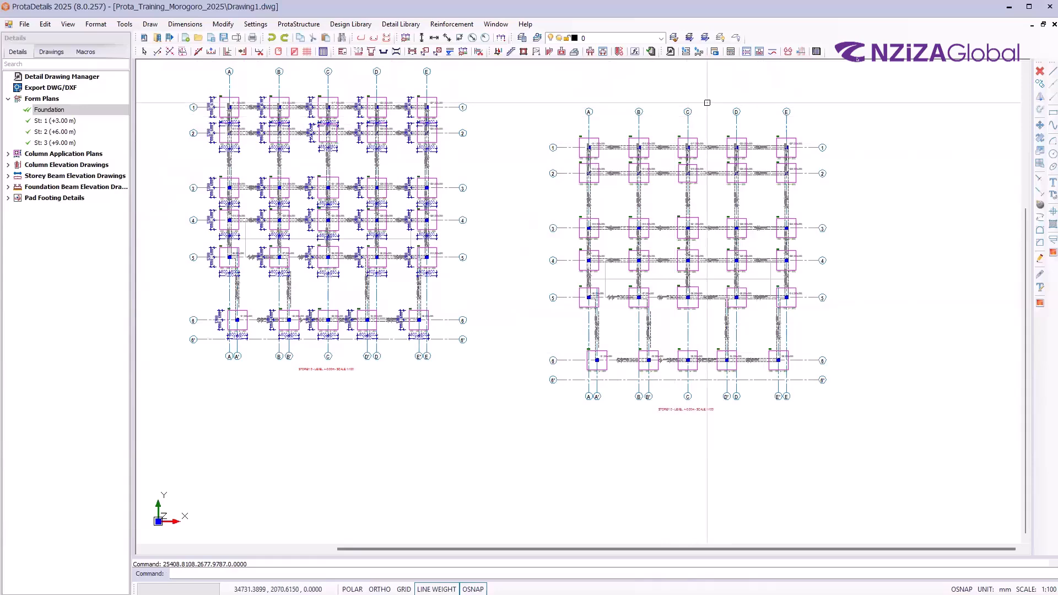
scroll(706, 103, up, 2)
scroll(706, 138, up, 2)
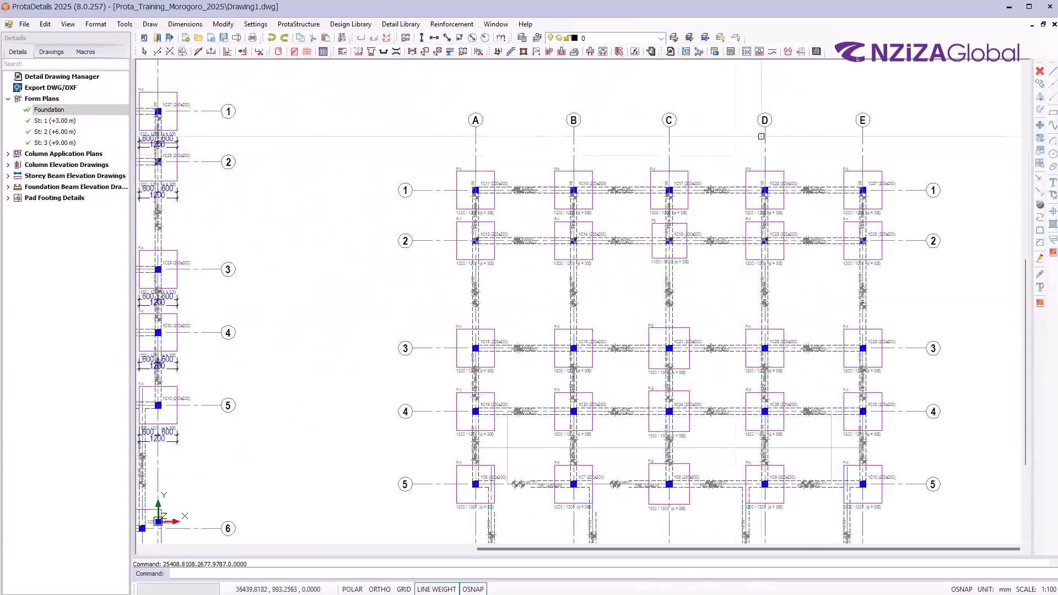
scroll(745, 149, up, 2)
scroll(275, 255, down, 2)
scroll(452, 358, up, 2)
scroll(377, 330, down, 2)
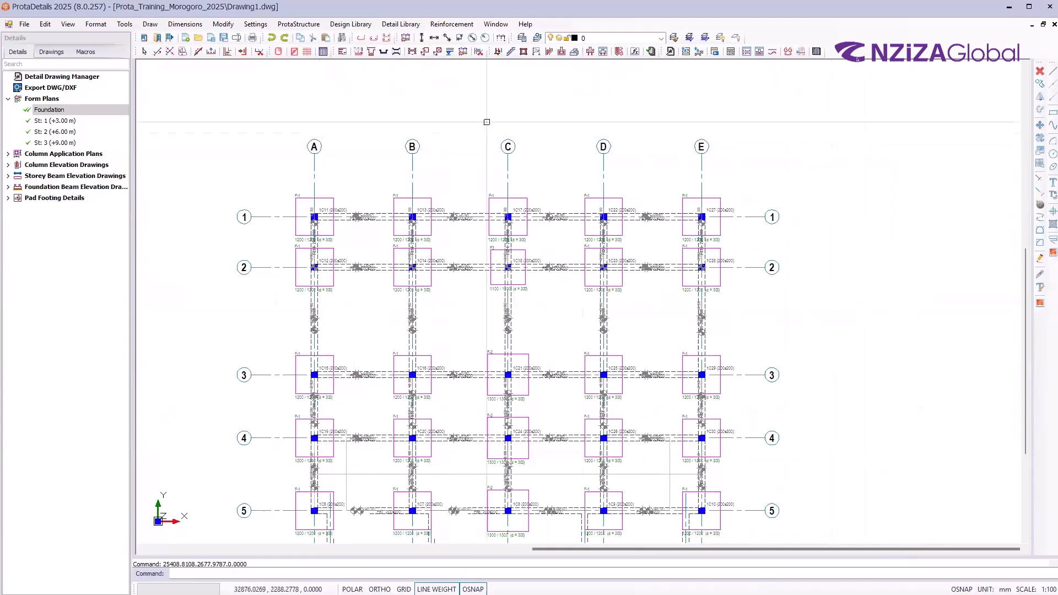
Add a horizontal dimension between gridlines A and B just below the grid bubbles of the second foundation plan
click(188, 27)
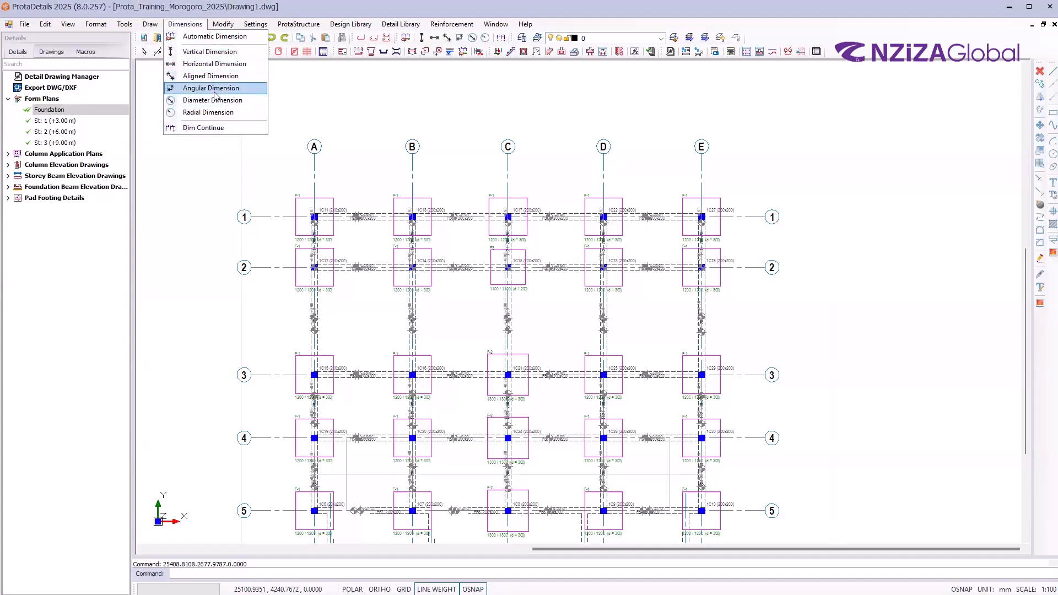
click(202, 65)
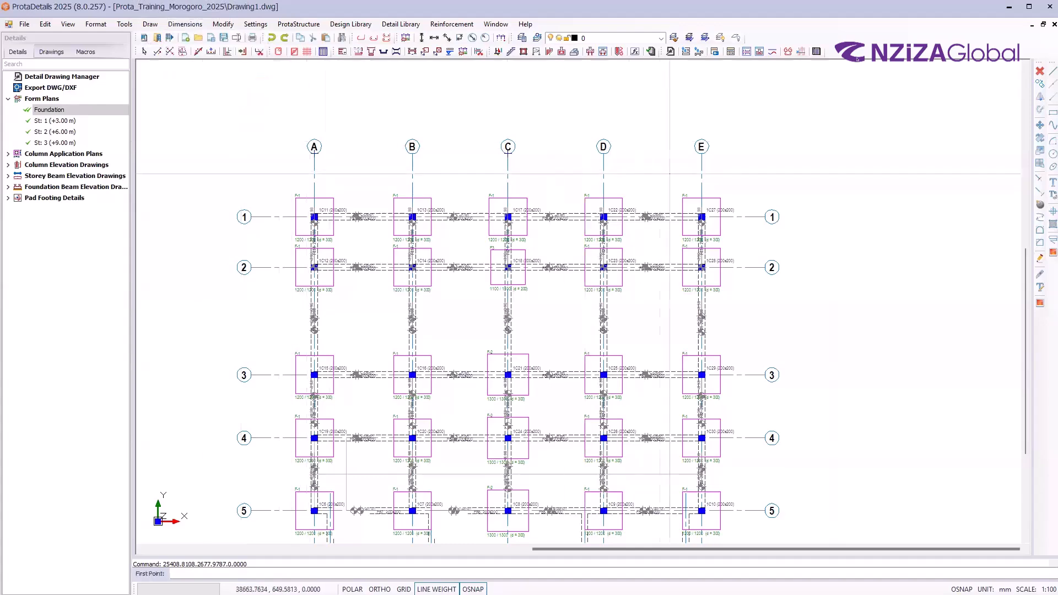
scroll(407, 151, up, 1)
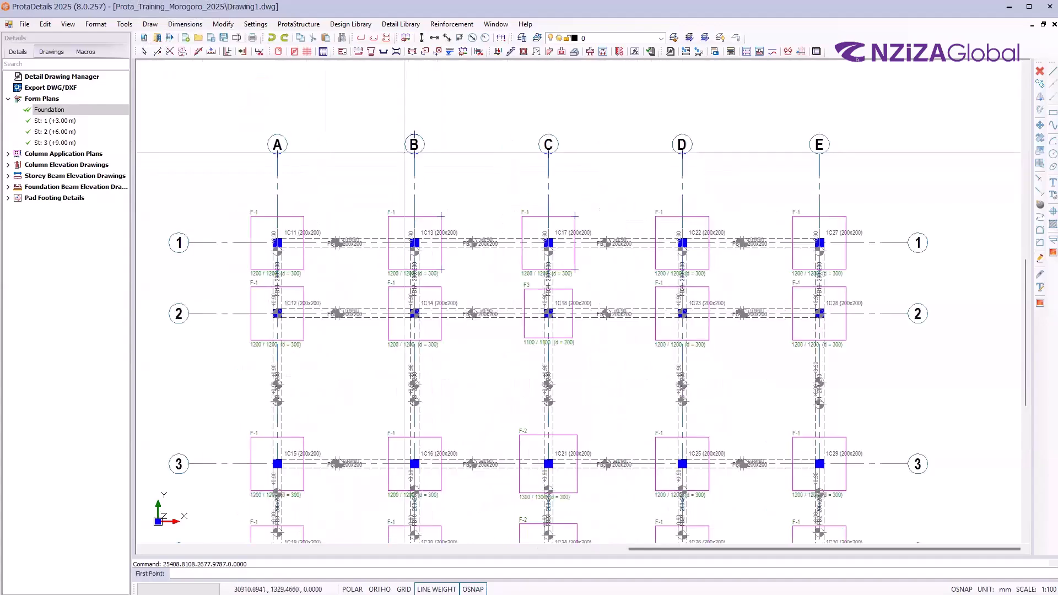
click(278, 154)
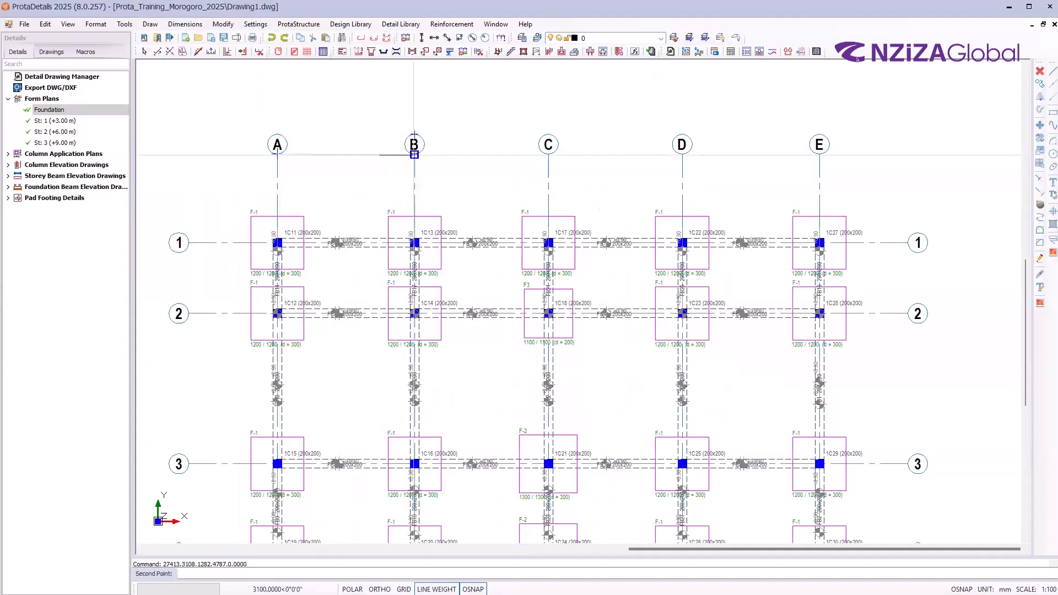
click(414, 155)
click(347, 178)
scroll(341, 176, up, 2)
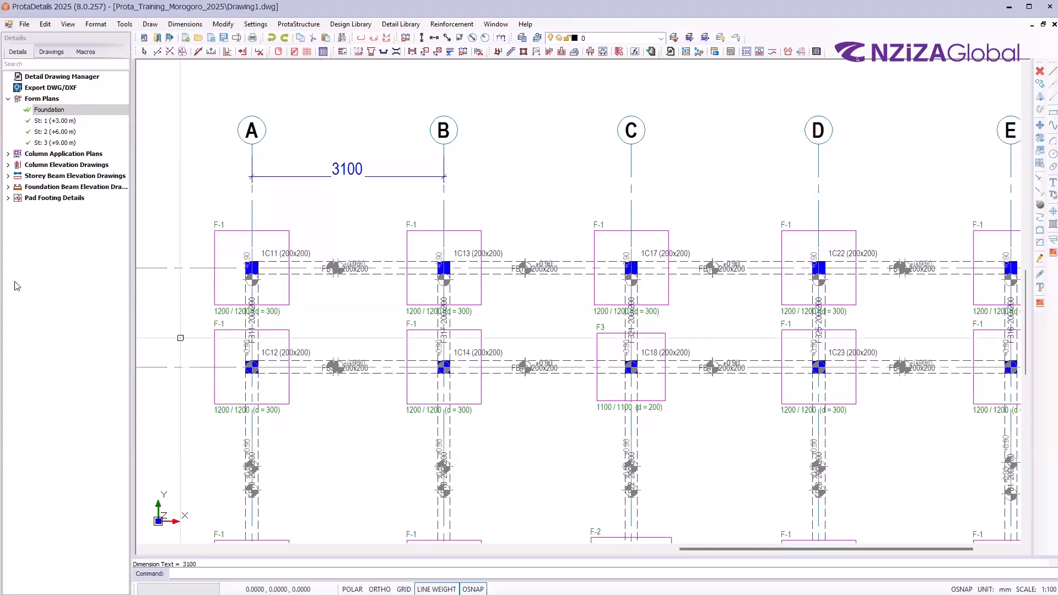
Continue the A–B dimension as a chain through gridlines C, D and E using Dim Continue
click(191, 23)
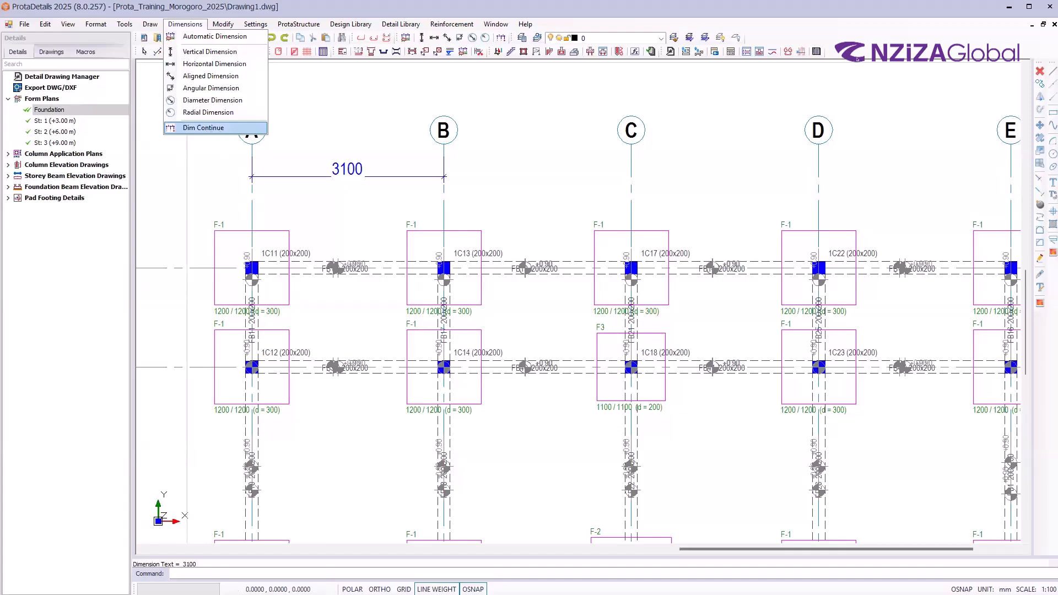
click(204, 127)
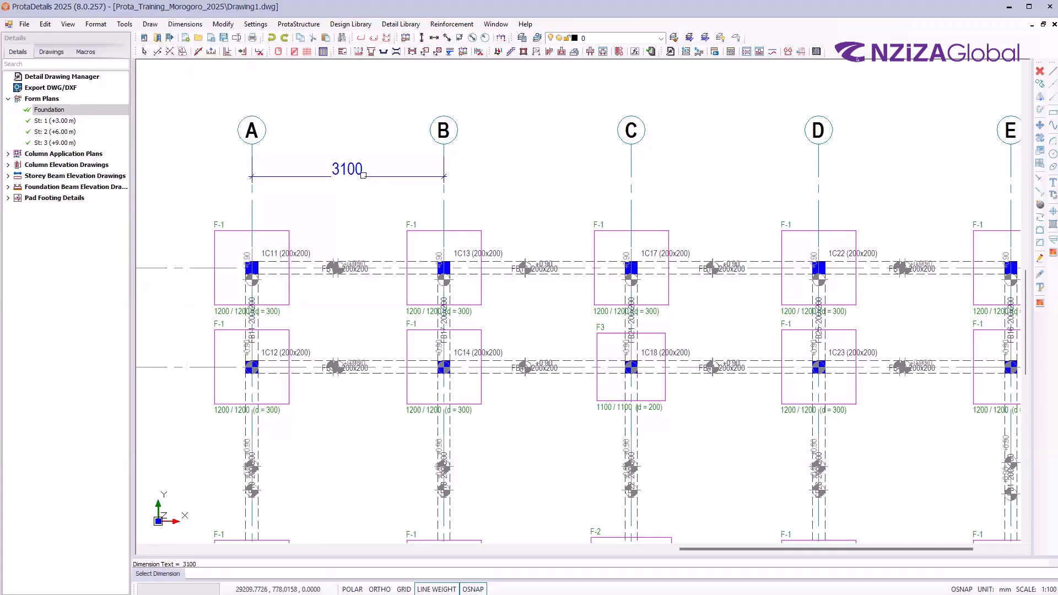
click(406, 177)
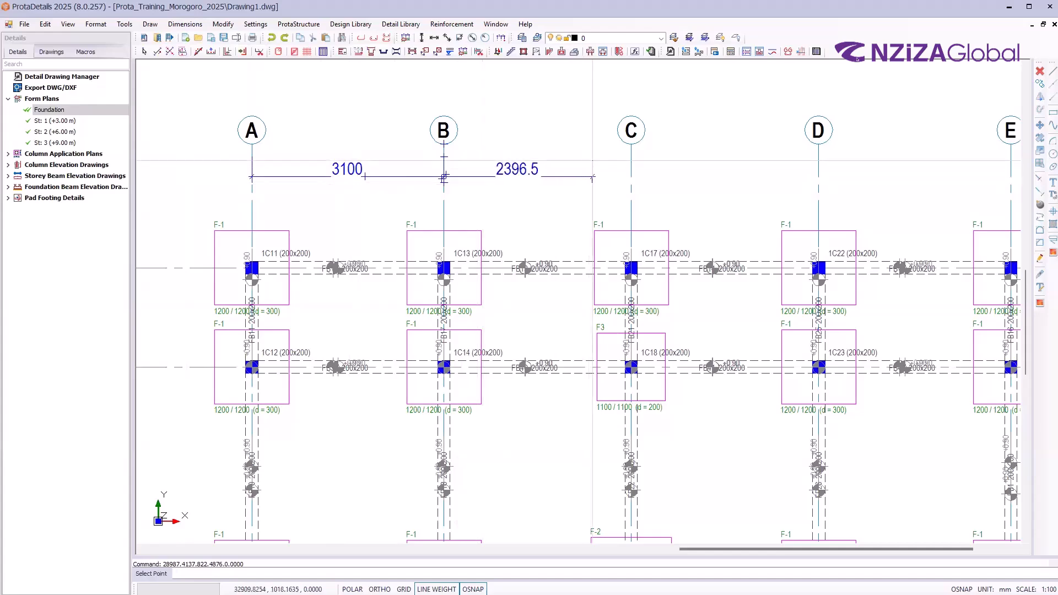
click(631, 137)
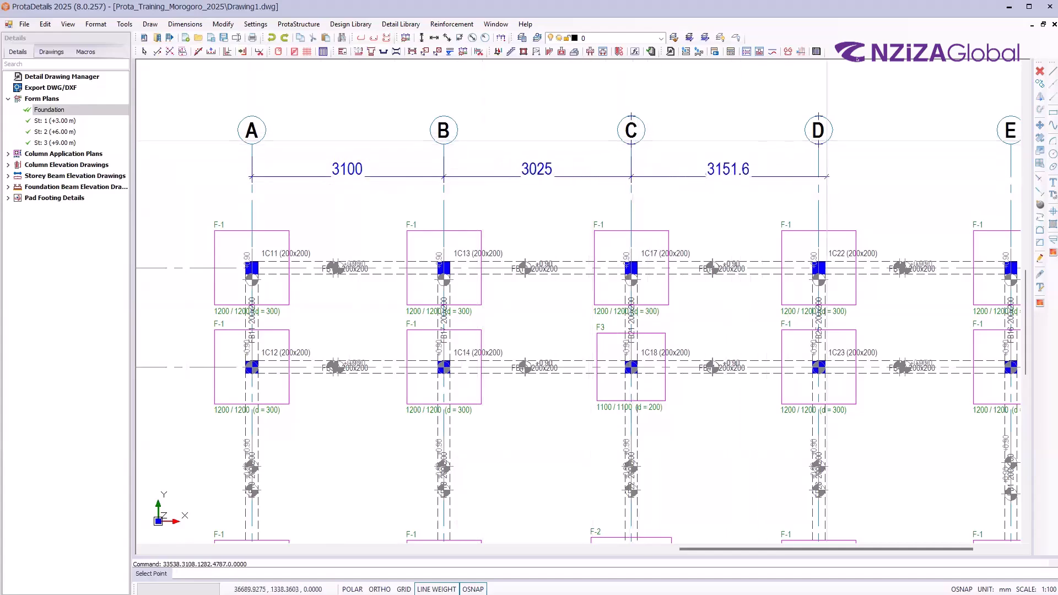
click(818, 138)
scroll(561, 176, down, 3)
scroll(561, 192, down, 2)
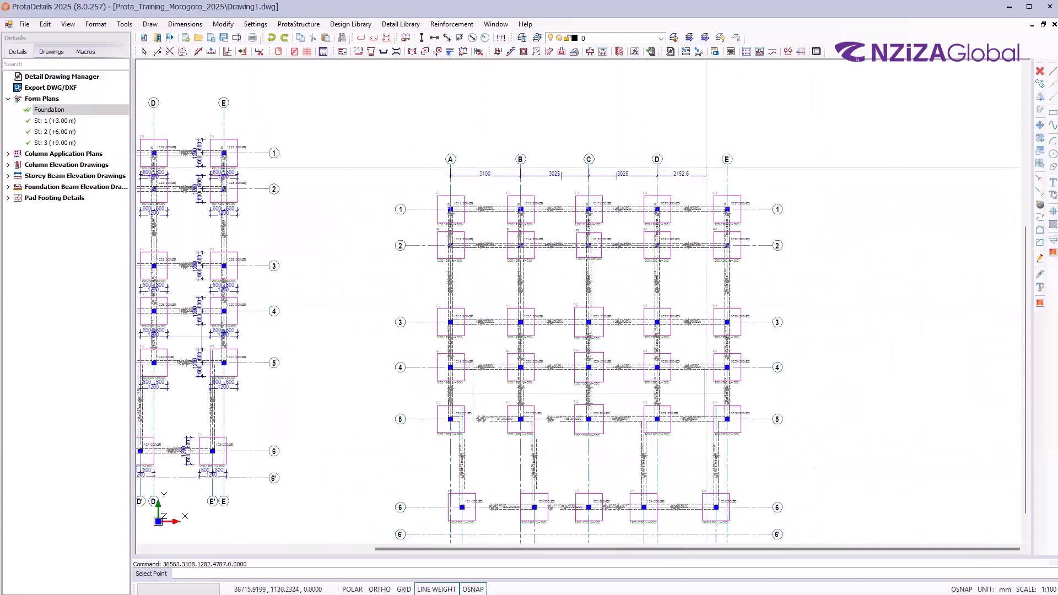
scroll(761, 166, up, 5)
click(764, 138)
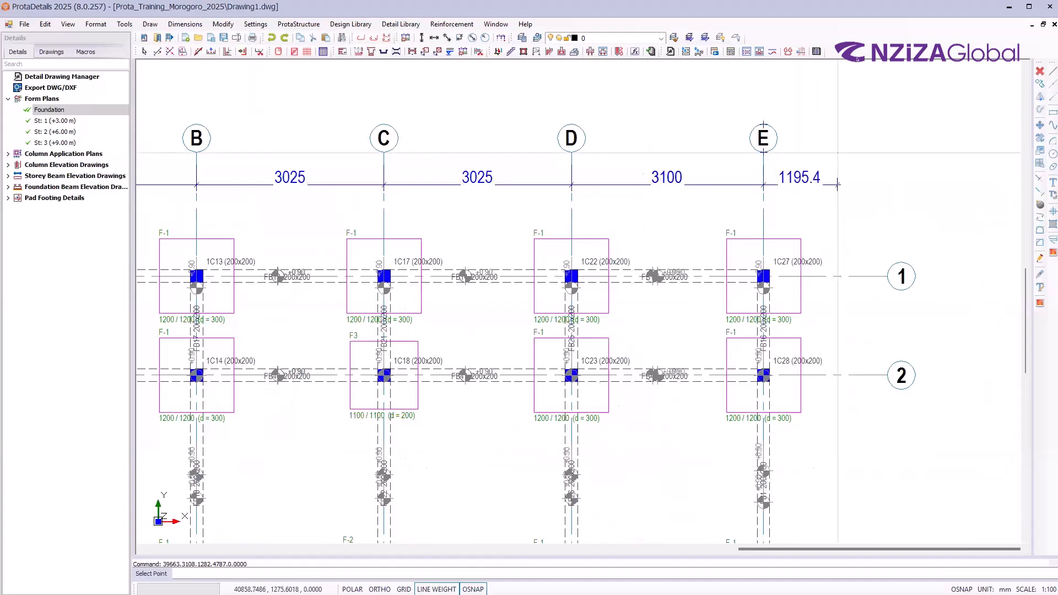
key(Escape)
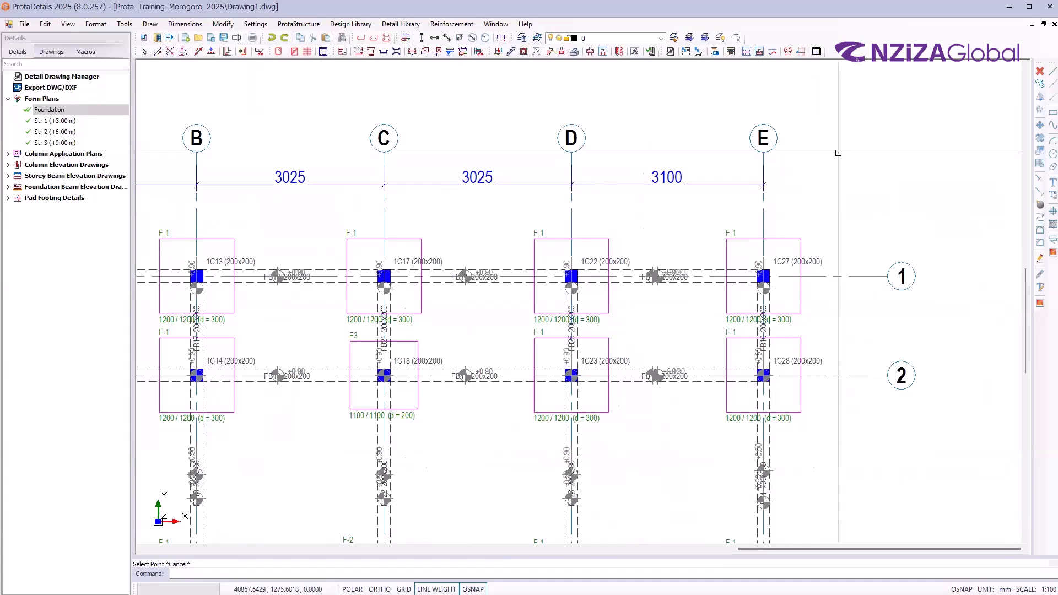
scroll(633, 204, down, 3)
scroll(601, 306, up, 1)
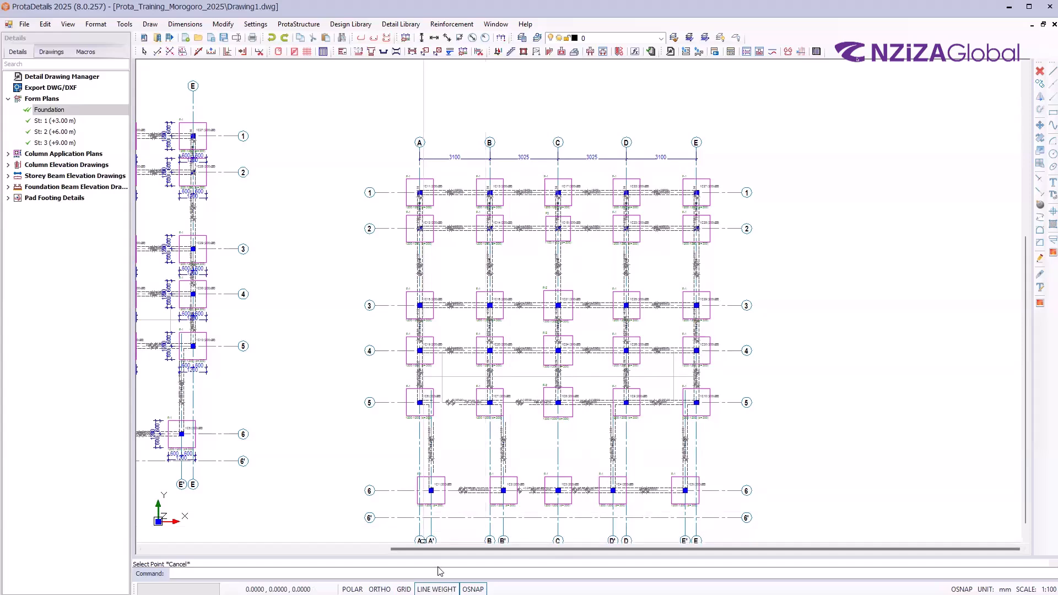
key(super)
key(super)
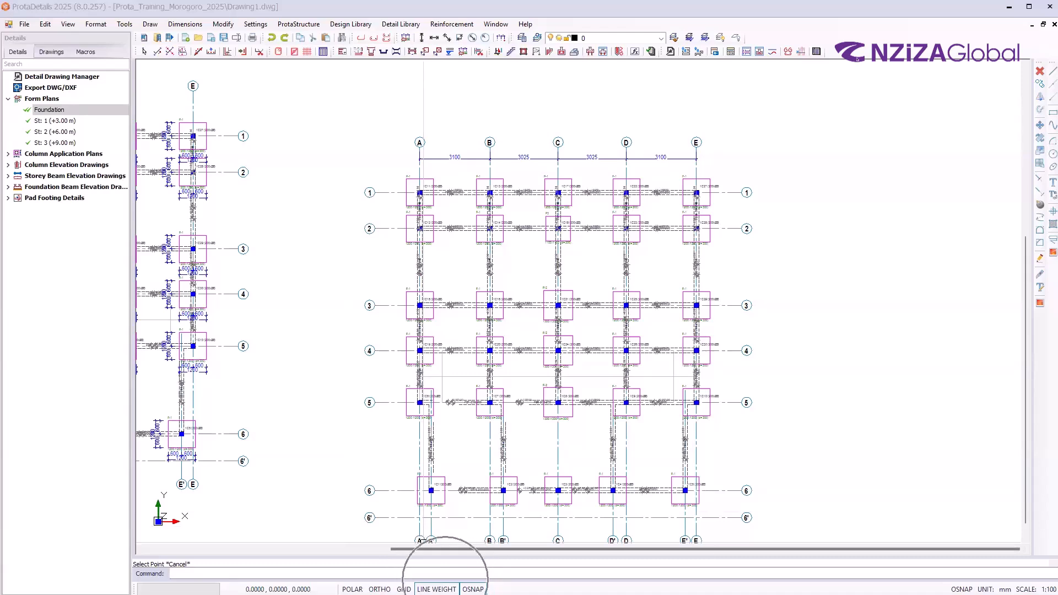
key(F8)
key(F8)
key(F3)
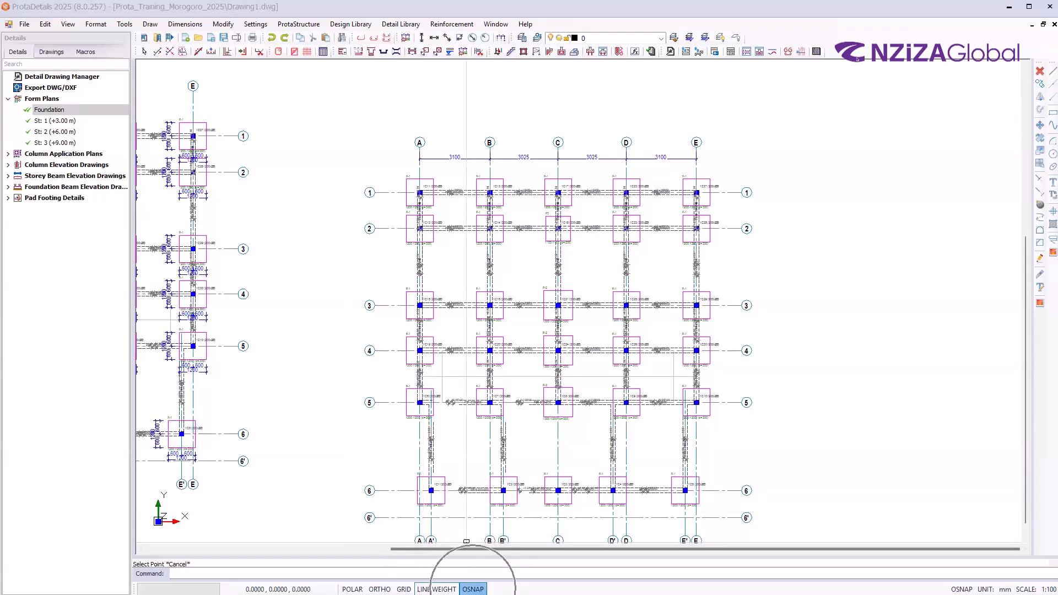
click(473, 589)
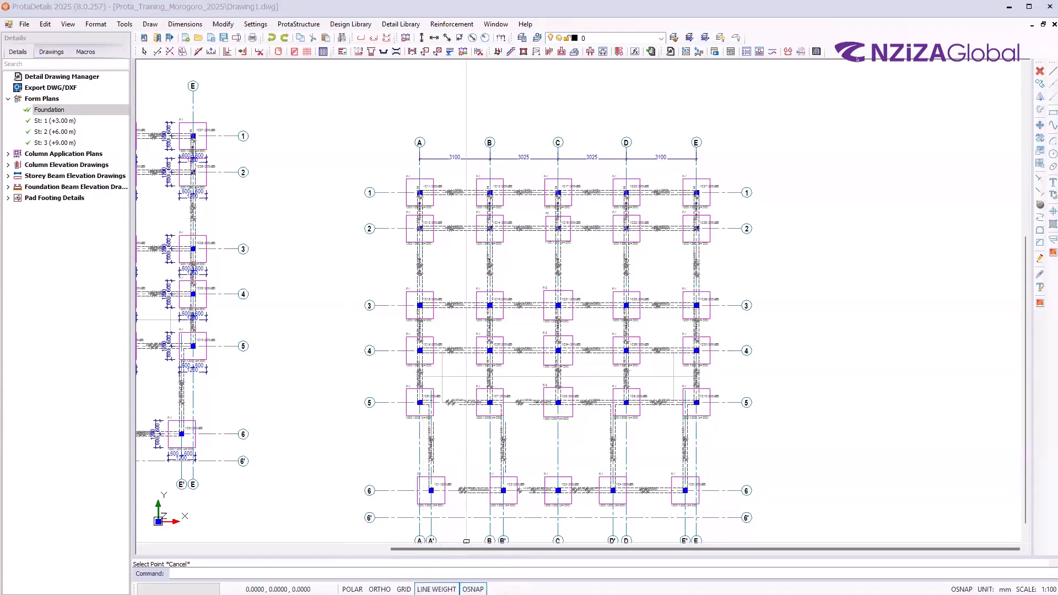
click(380, 589)
click(379, 589)
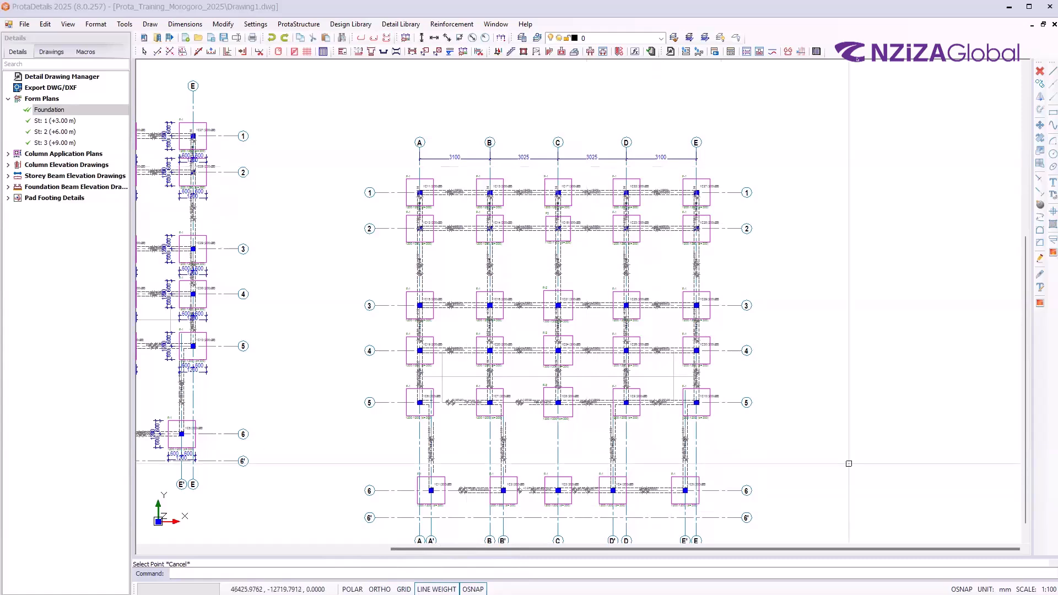
Draw the St: 1 (+3.00 m) form plan at 1/100 scale to the right of the foundation plans and inspect its slab reinforcement
scroll(393, 154, down, 2)
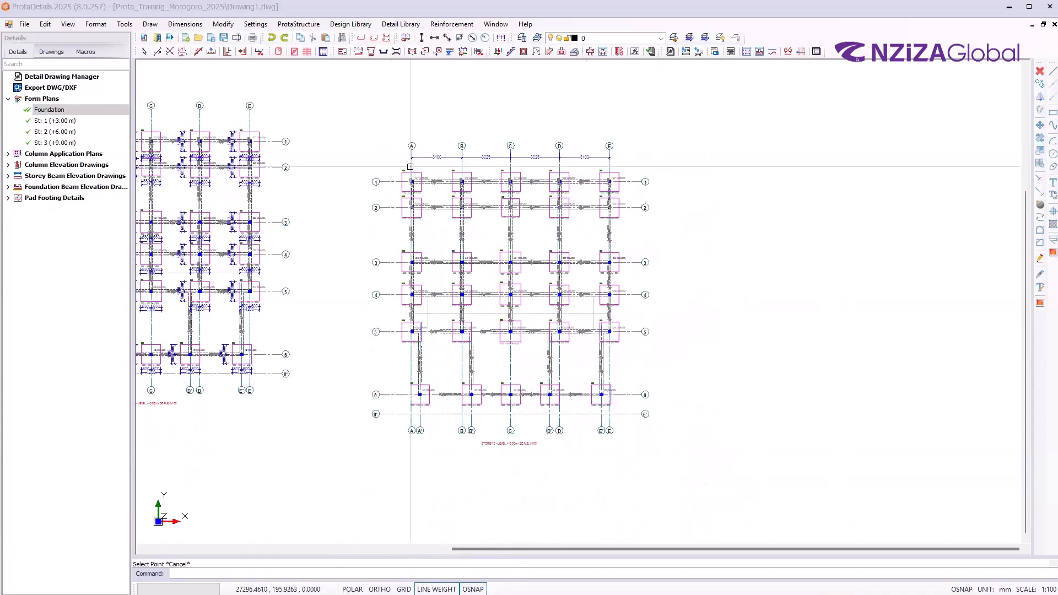
click(58, 122)
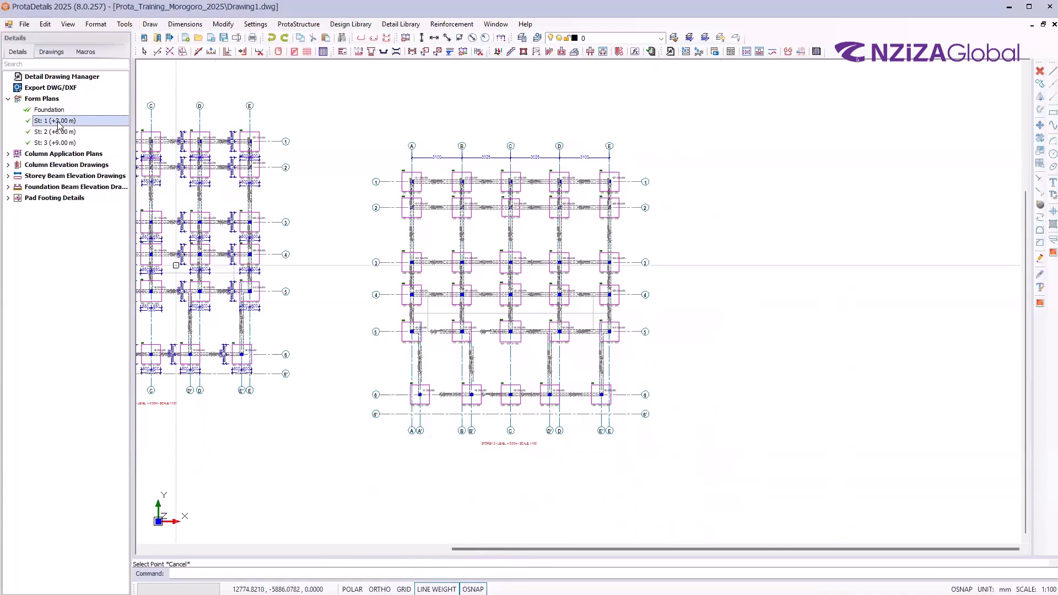
right_click(61, 126)
click(83, 132)
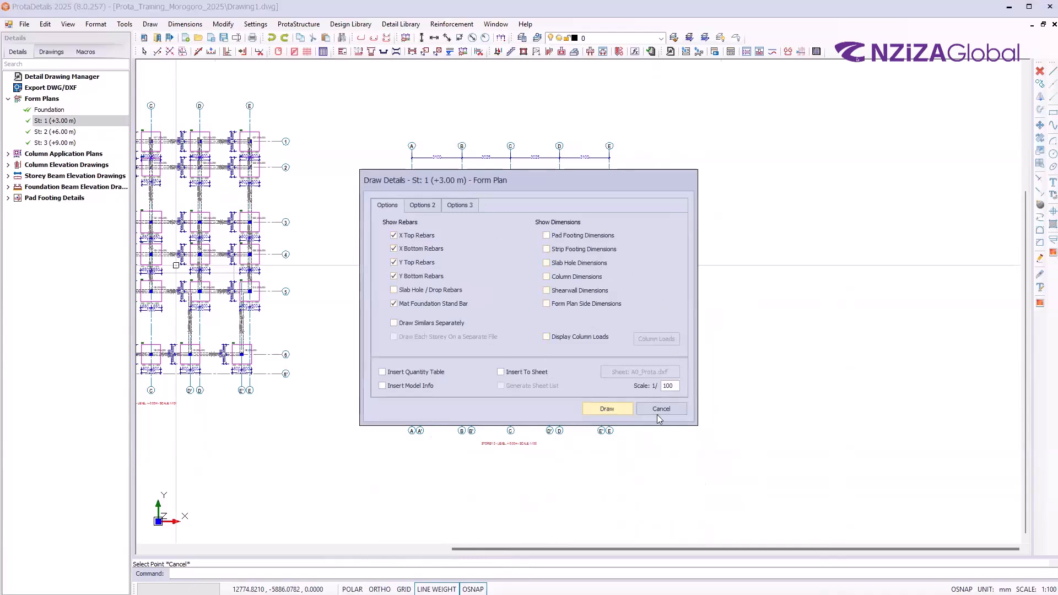
click(616, 408)
click(599, 263)
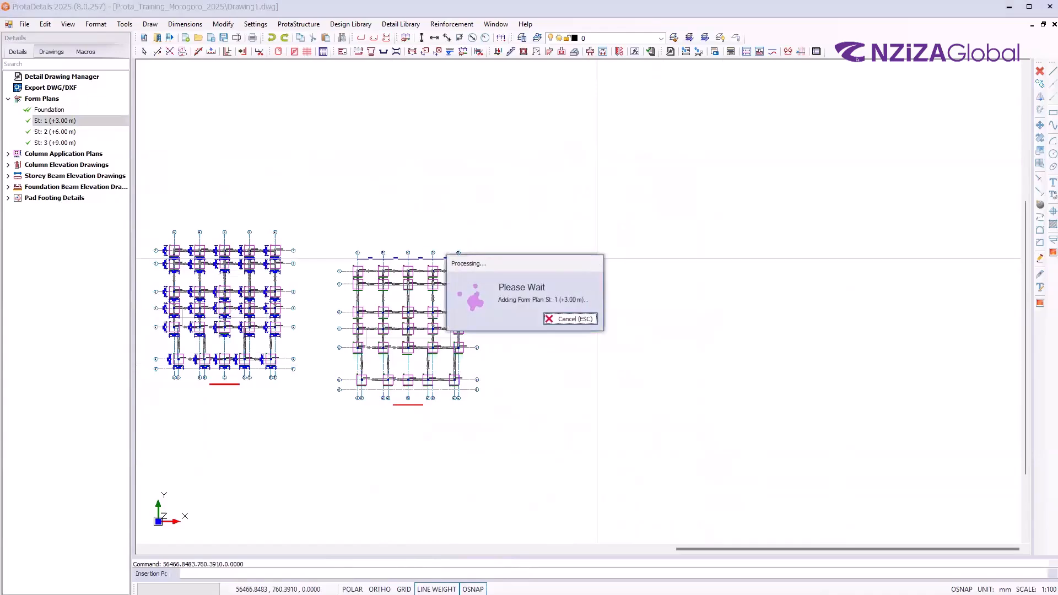
scroll(684, 397, up, 4)
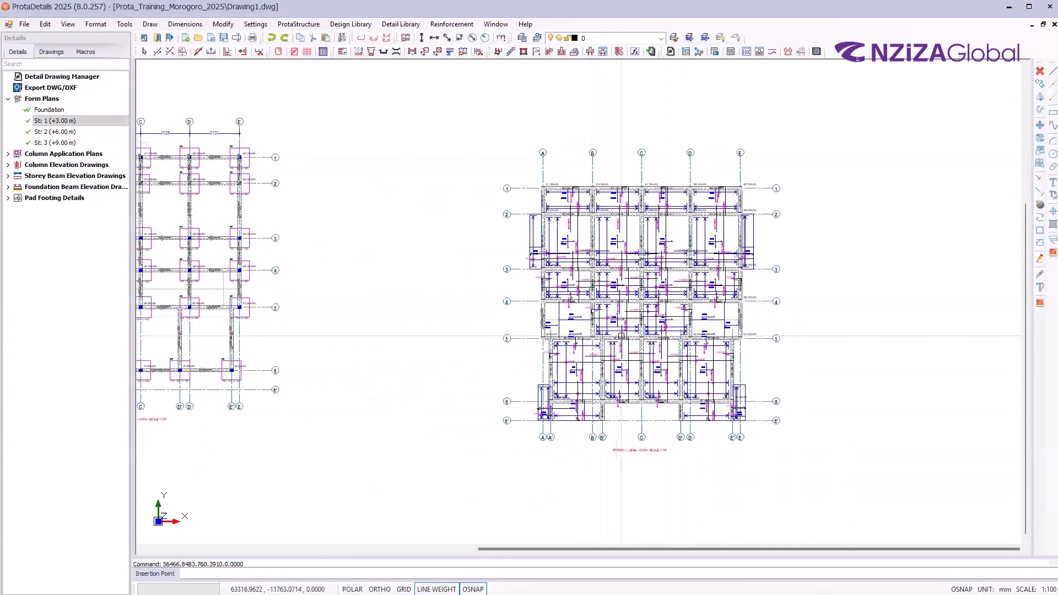
scroll(752, 322, up, 2)
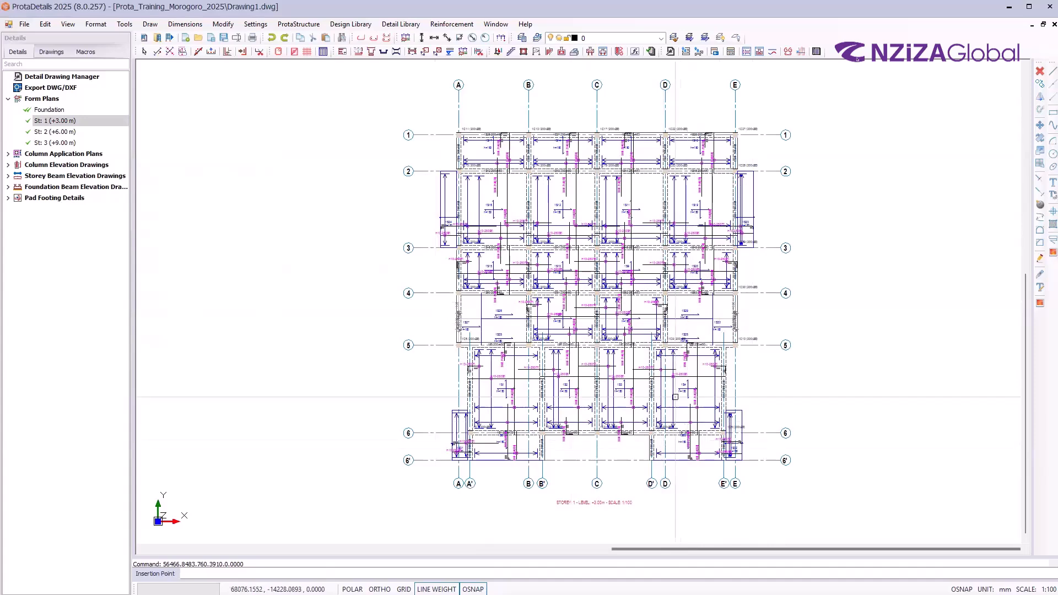
scroll(524, 438, up, 6)
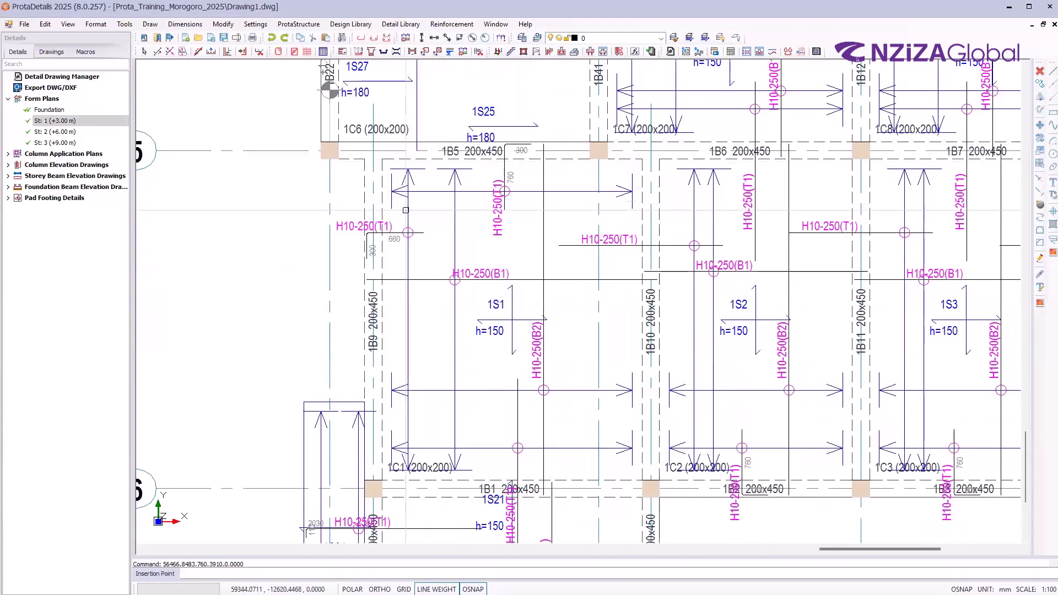
scroll(699, 403, down, 7)
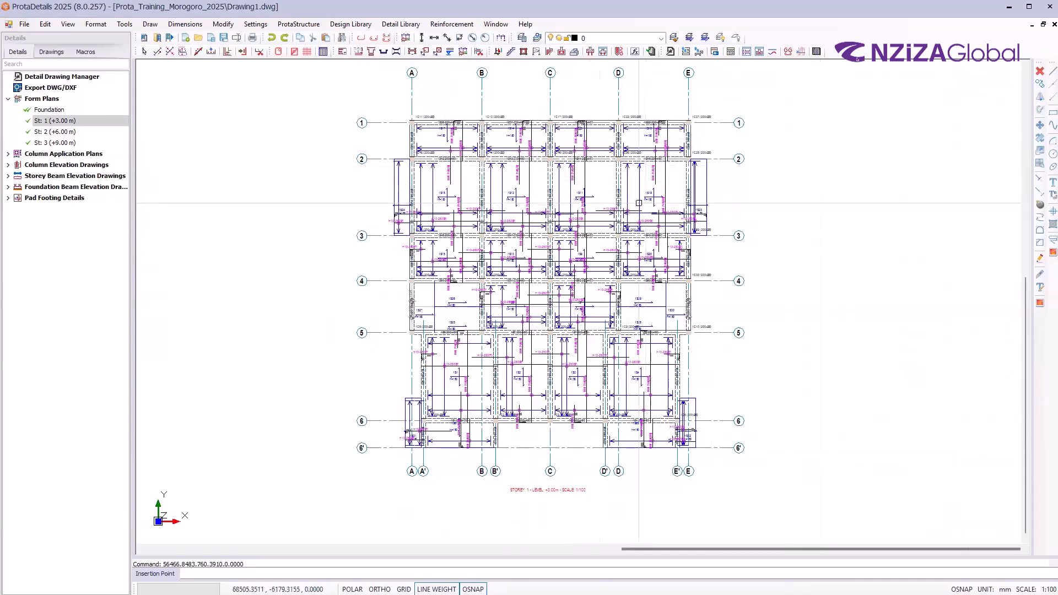
scroll(534, 333, down, 2)
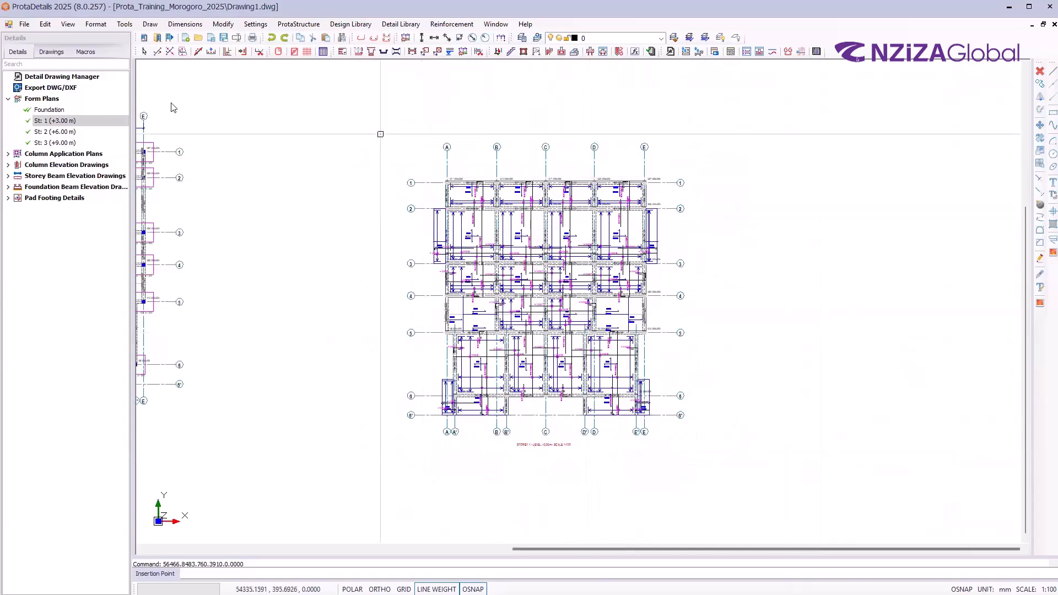
Open the St: 1 (+3.00 m) form plan's draw settings, review the options, and turn off the X/Y top and bottom rebars and Mat Foundation Stand Bar
right_click(41, 122)
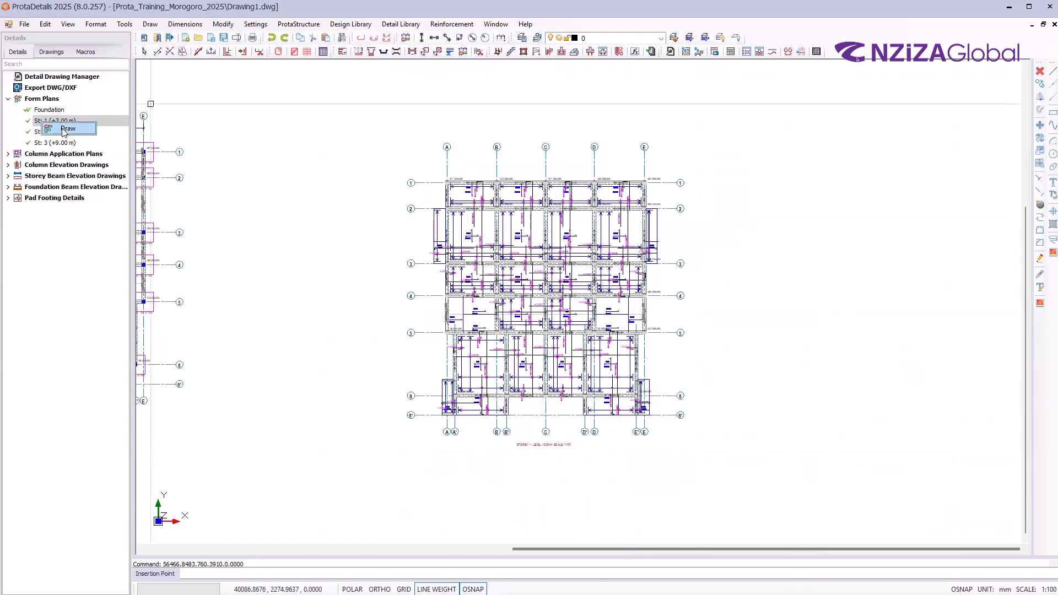
click(65, 129)
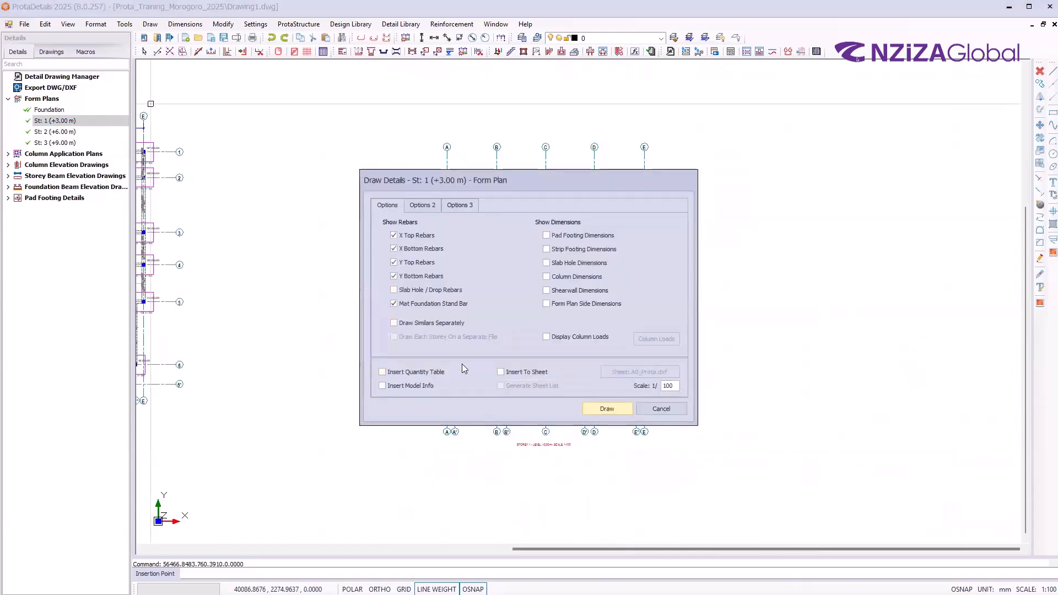
click(394, 235)
click(422, 205)
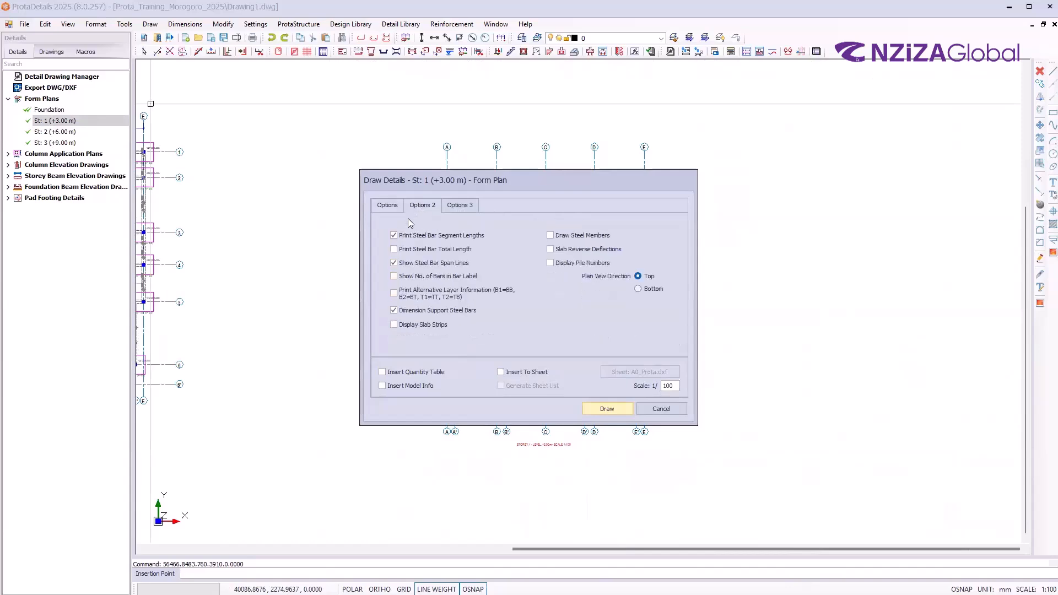
click(471, 206)
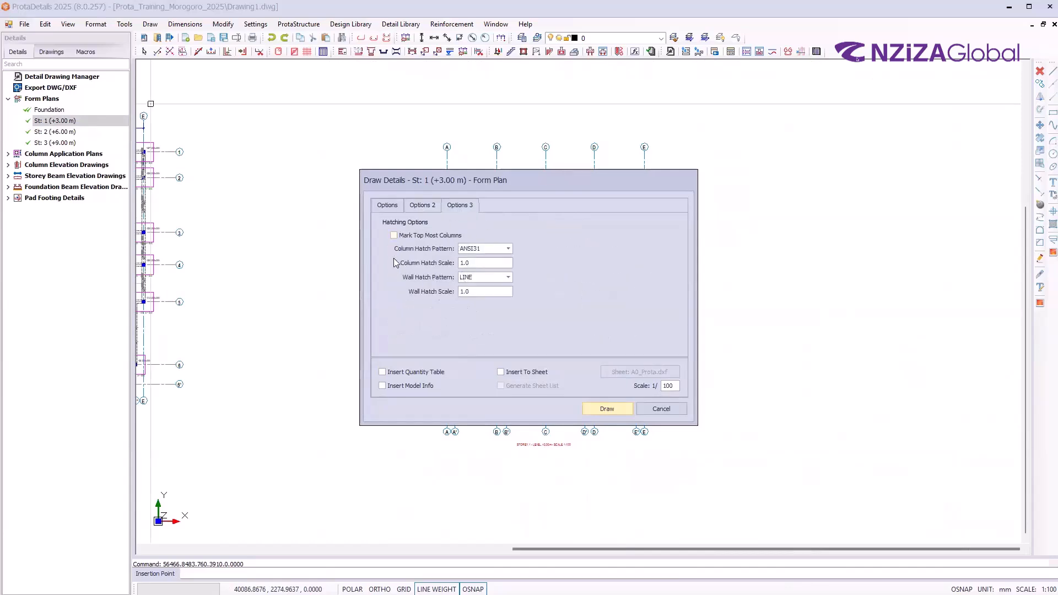
click(388, 206)
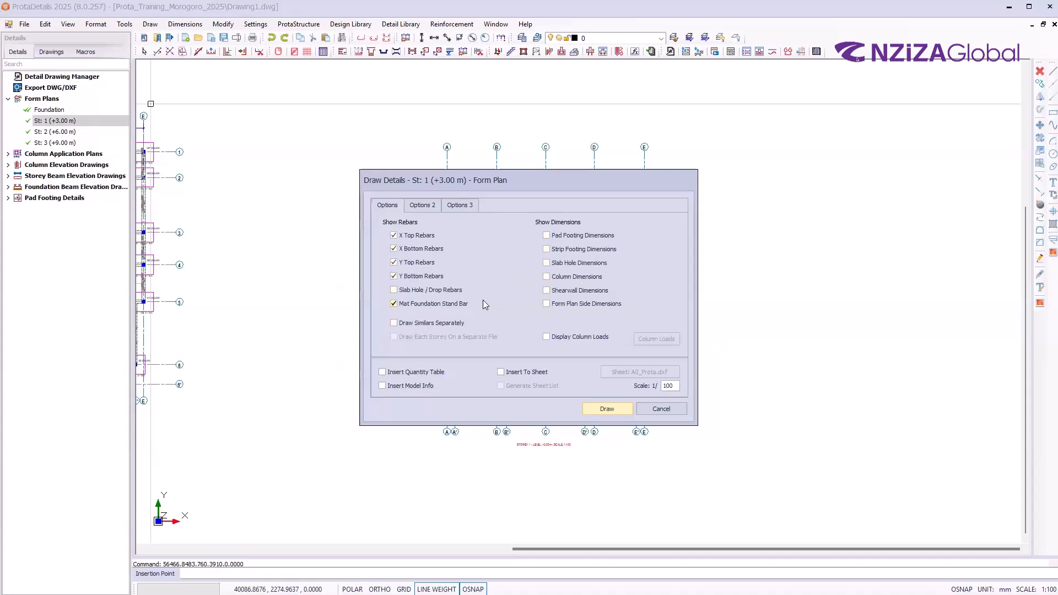
click(412, 236)
click(416, 249)
click(419, 263)
click(424, 277)
click(430, 304)
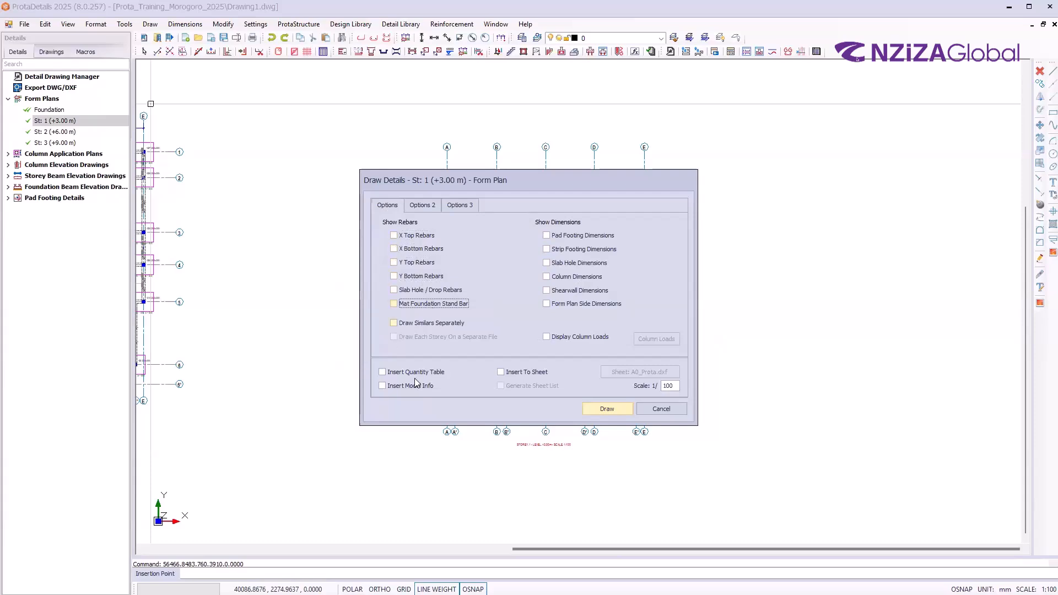
Draw the St: 1 (+3.00 m) form plan without rebars at 1/100 to the right of the first St: 1 plan and inspect its beams and slabs
click(607, 409)
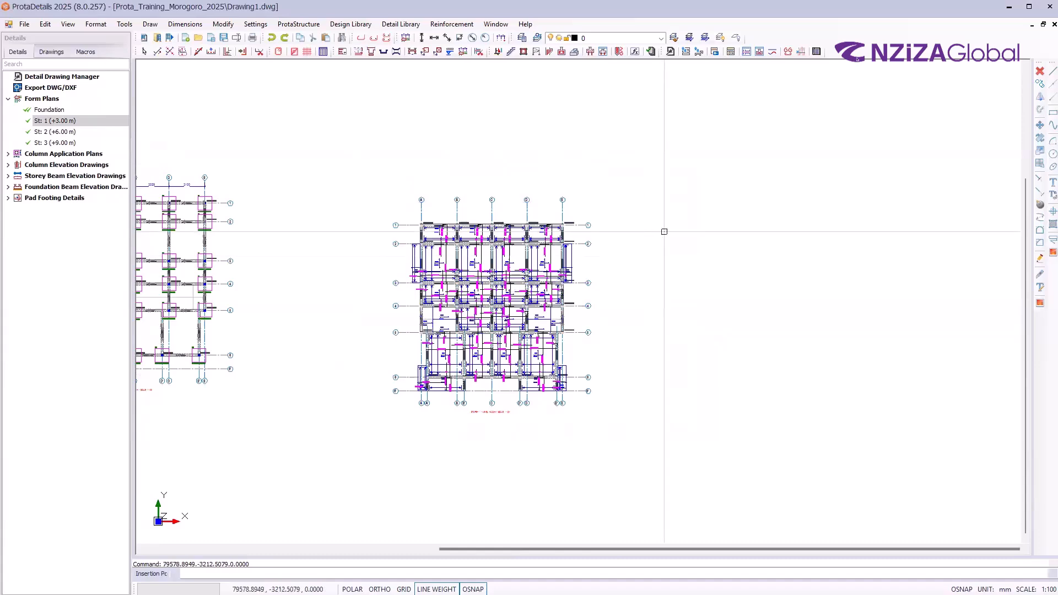
scroll(763, 480, up, 2)
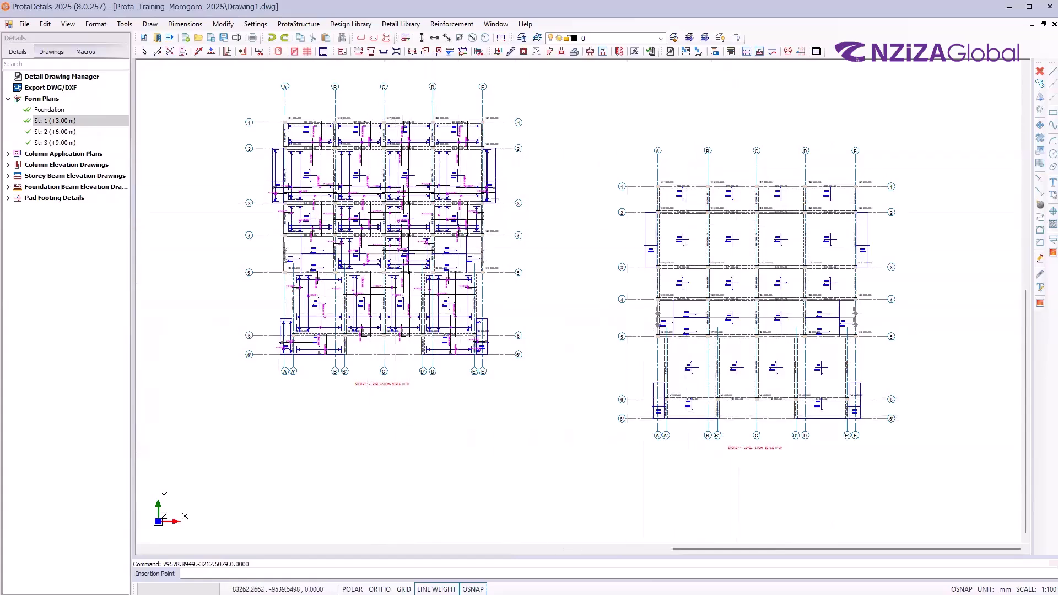
scroll(685, 241, up, 2)
scroll(696, 270, up, 2)
scroll(643, 217, down, 4)
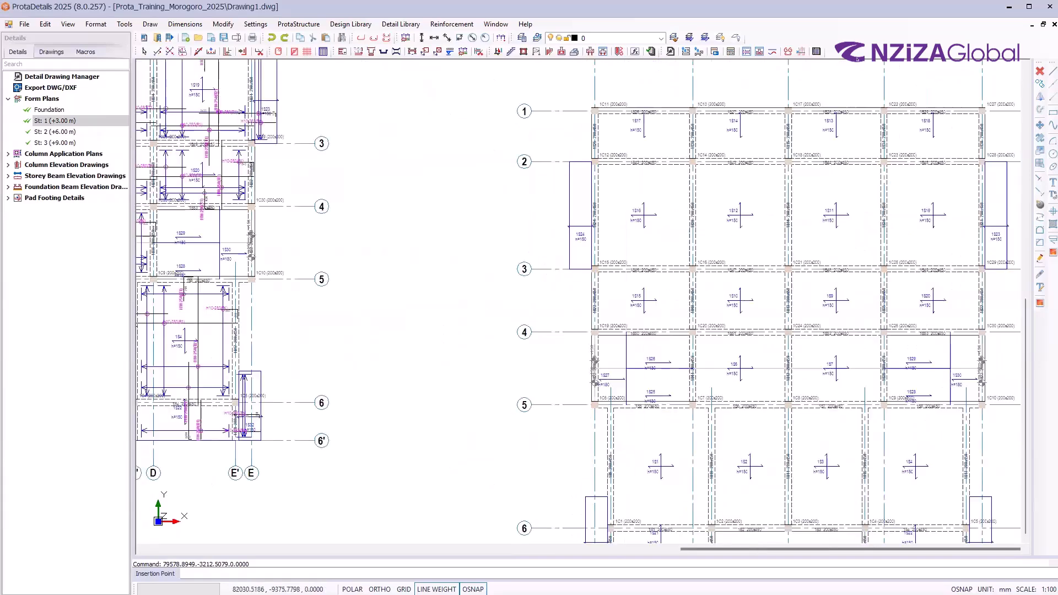
scroll(564, 345, down, 1)
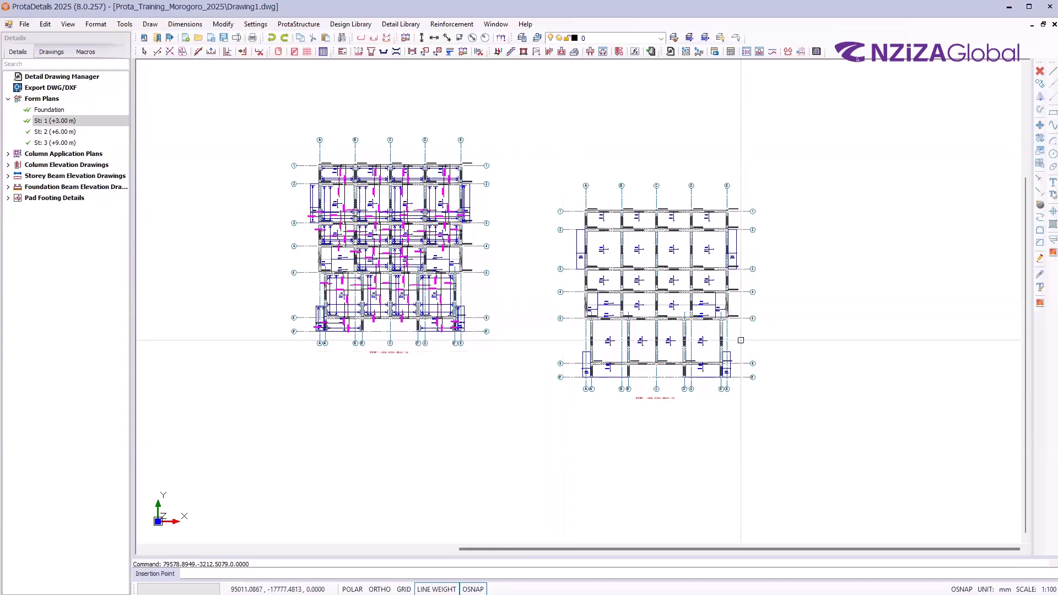
scroll(737, 342, up, 2)
scroll(728, 342, up, 1)
scroll(593, 329, down, 2)
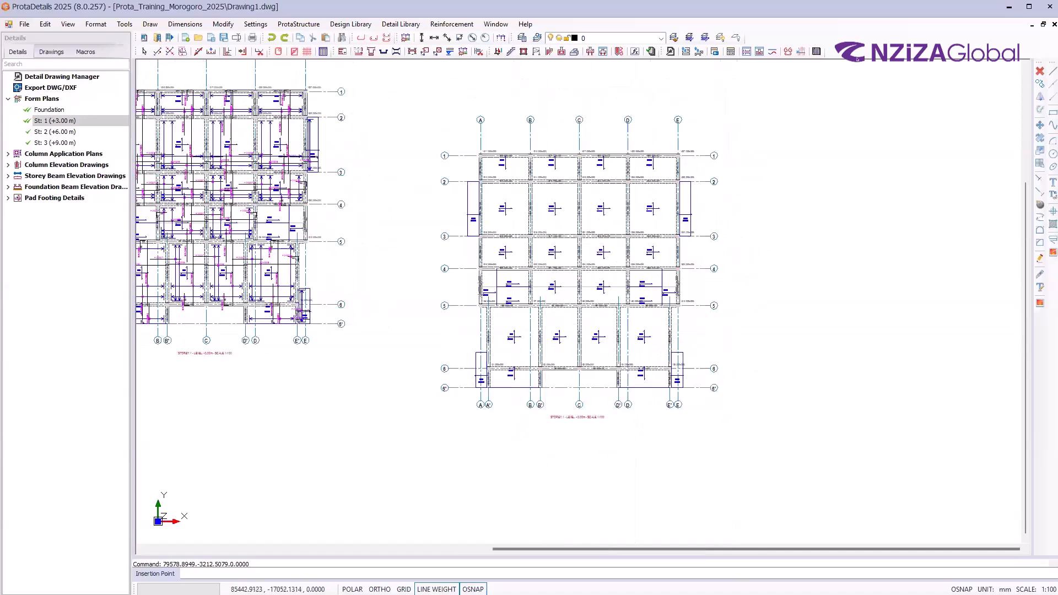
Open the St: 2 (+6.00 m) form plan's draw settings and enable Insert To Sheet with the A3_Prota_Horizontal.dxf sheet
right_click(67, 120)
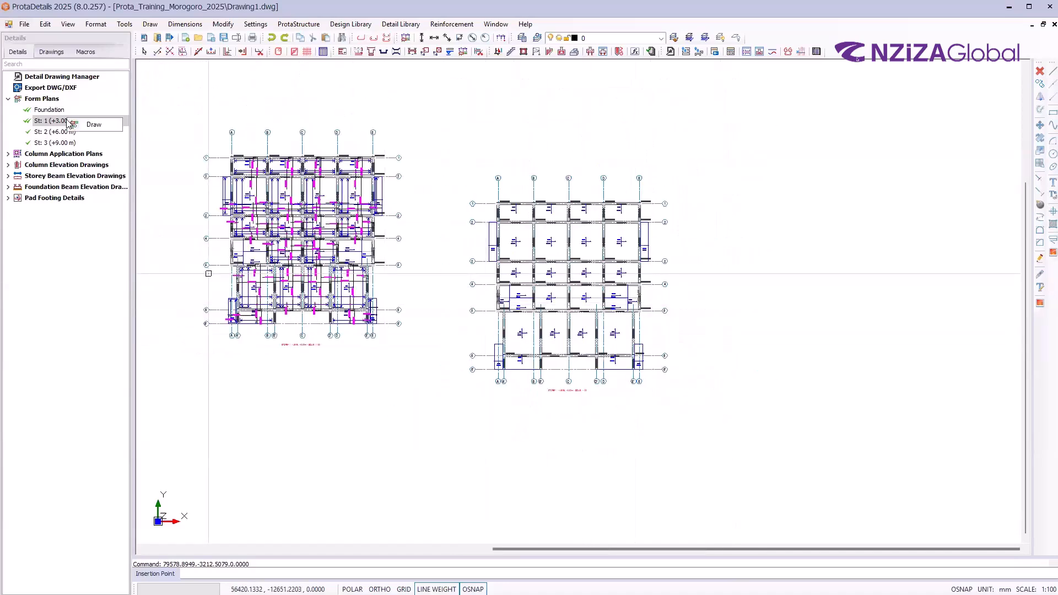
click(56, 132)
right_click(55, 134)
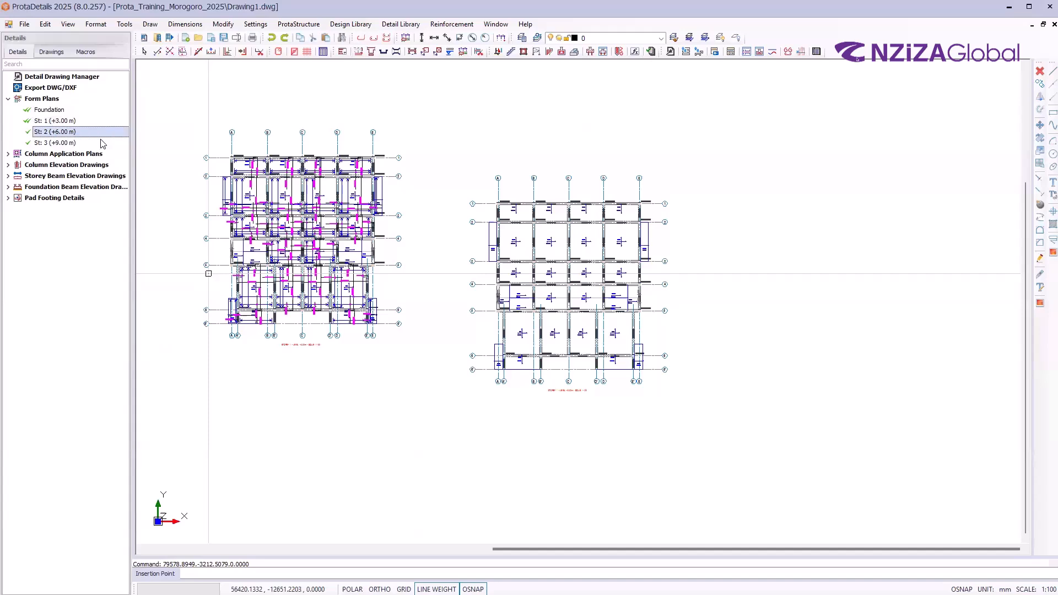
click(83, 140)
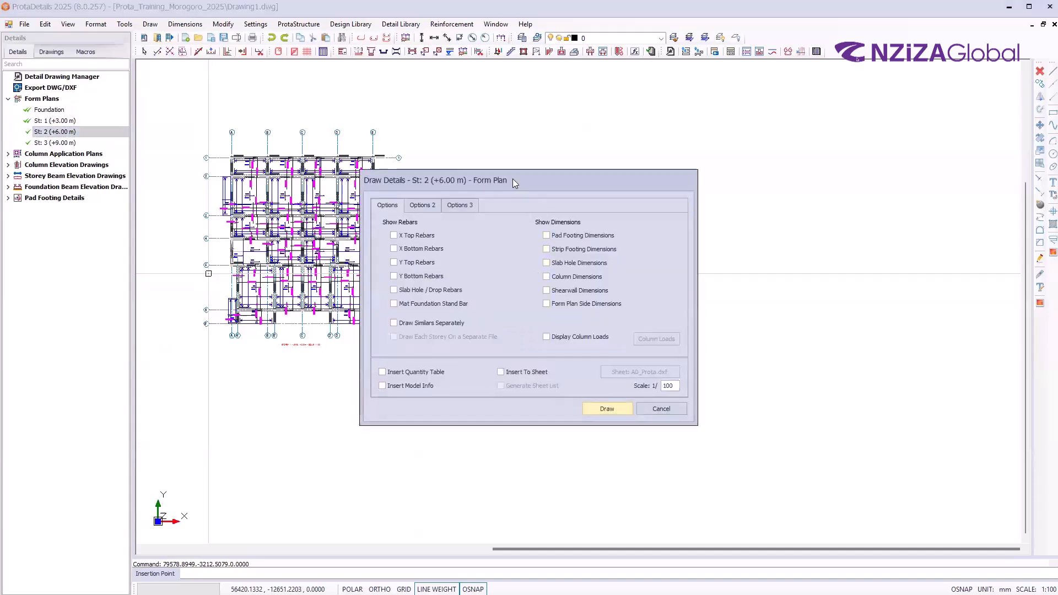
drag(513, 179, 518, 132)
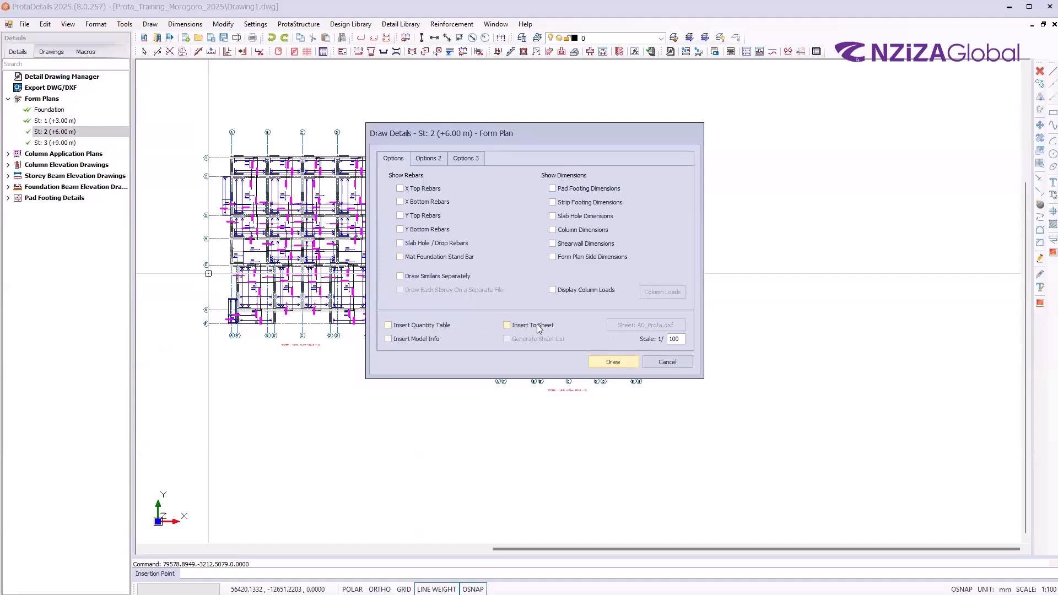
click(507, 326)
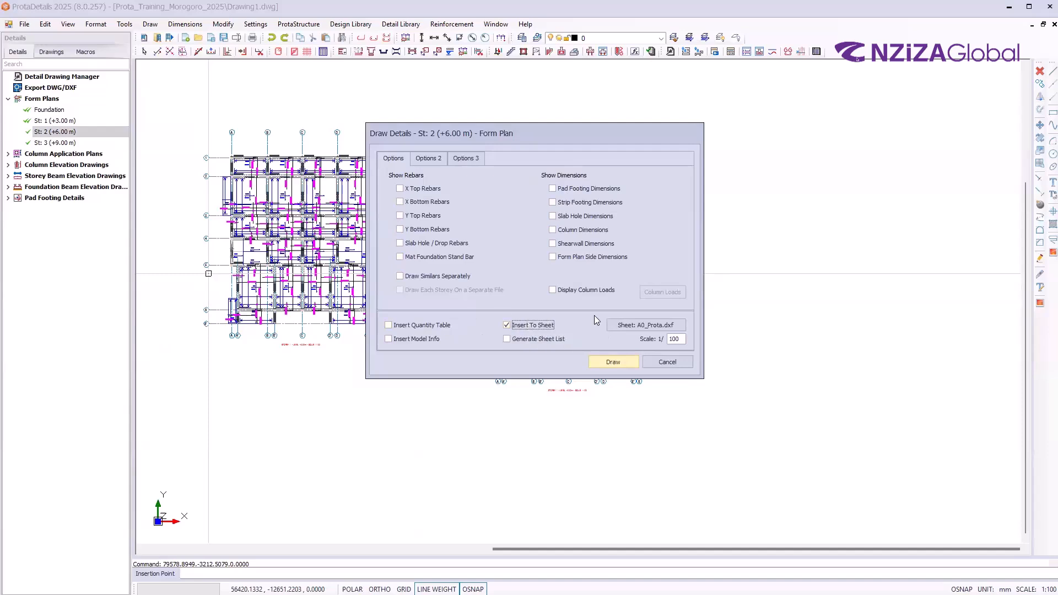
click(651, 323)
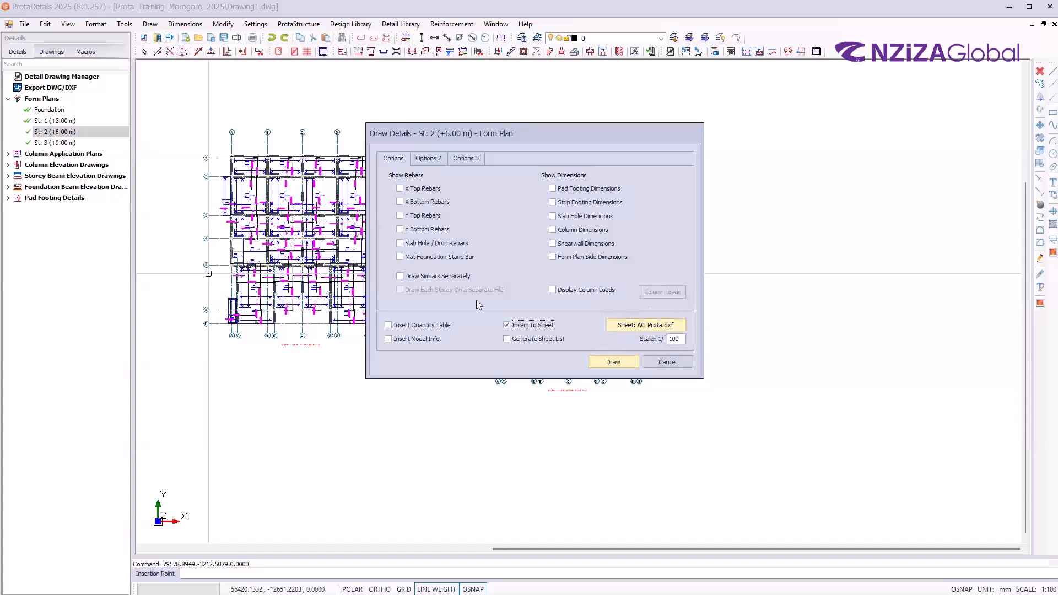
click(631, 327)
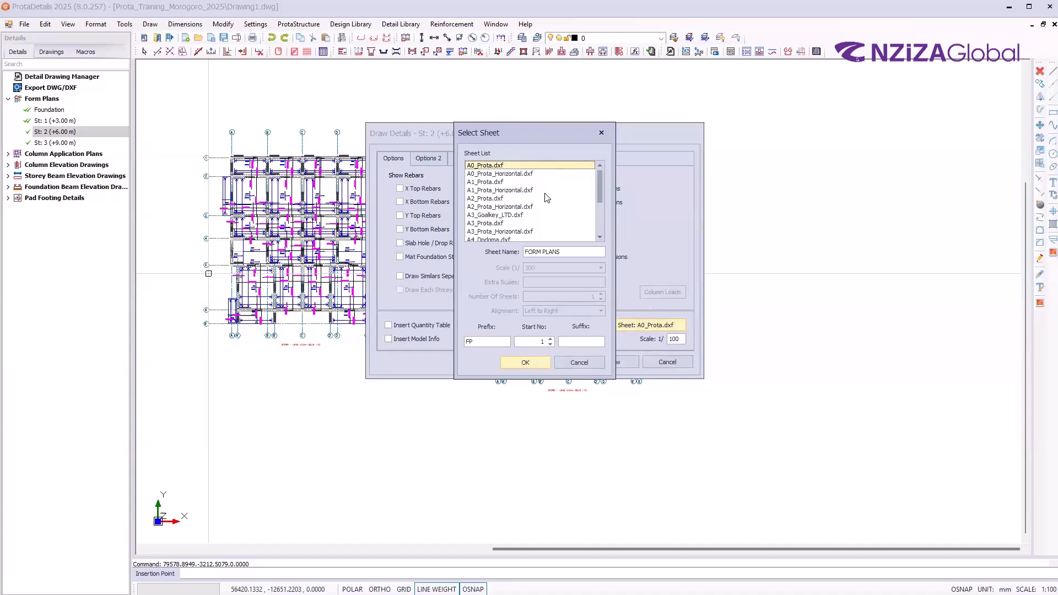
click(499, 232)
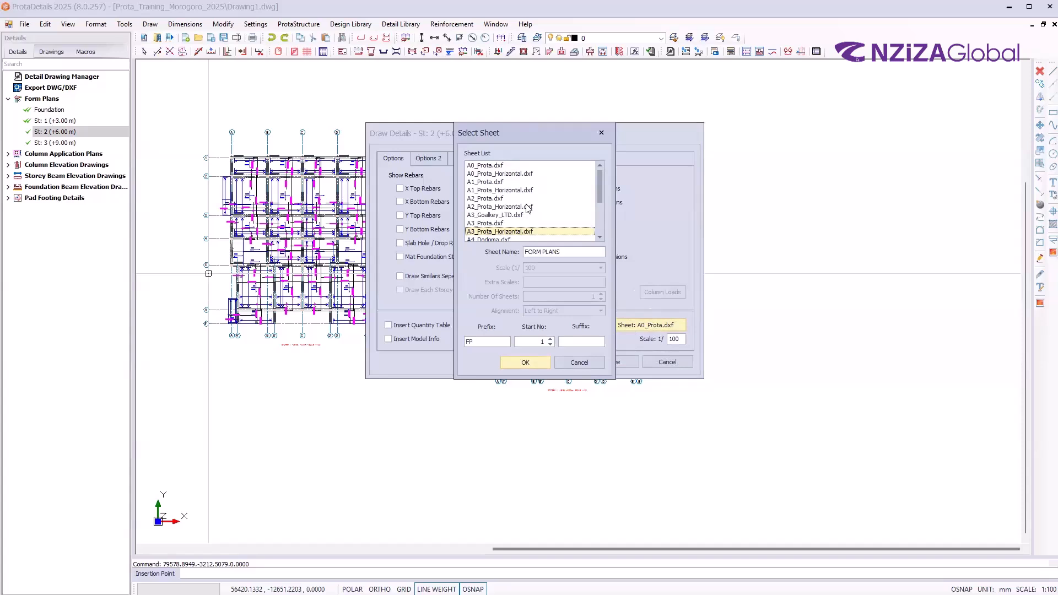
click(524, 364)
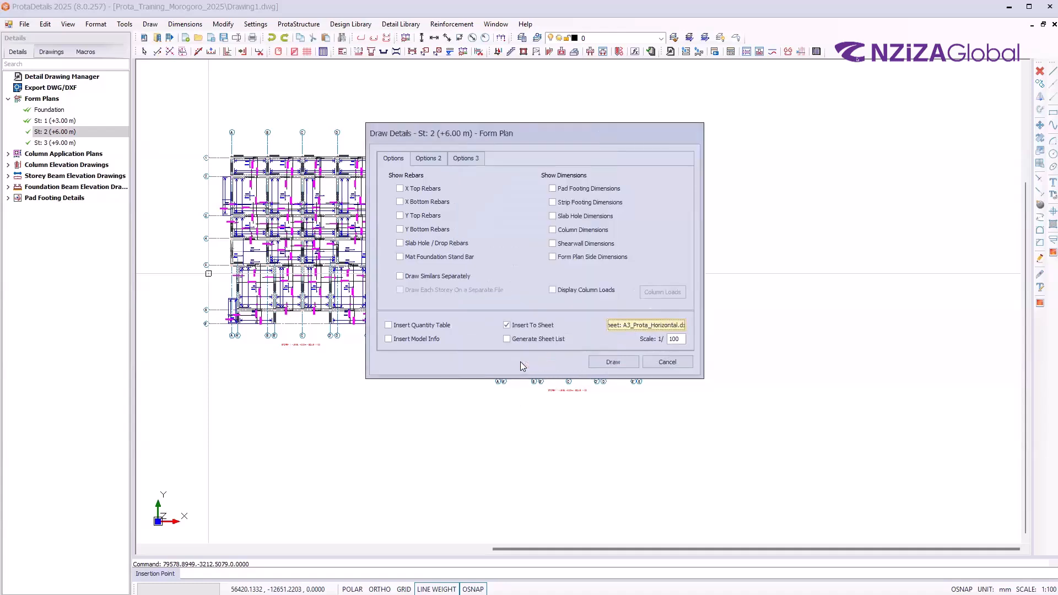
Draw the St: 2 form plan on its sheet at 1/100 to the right of the St: 1 plans and inspect the sheet layout
double_click(680, 340)
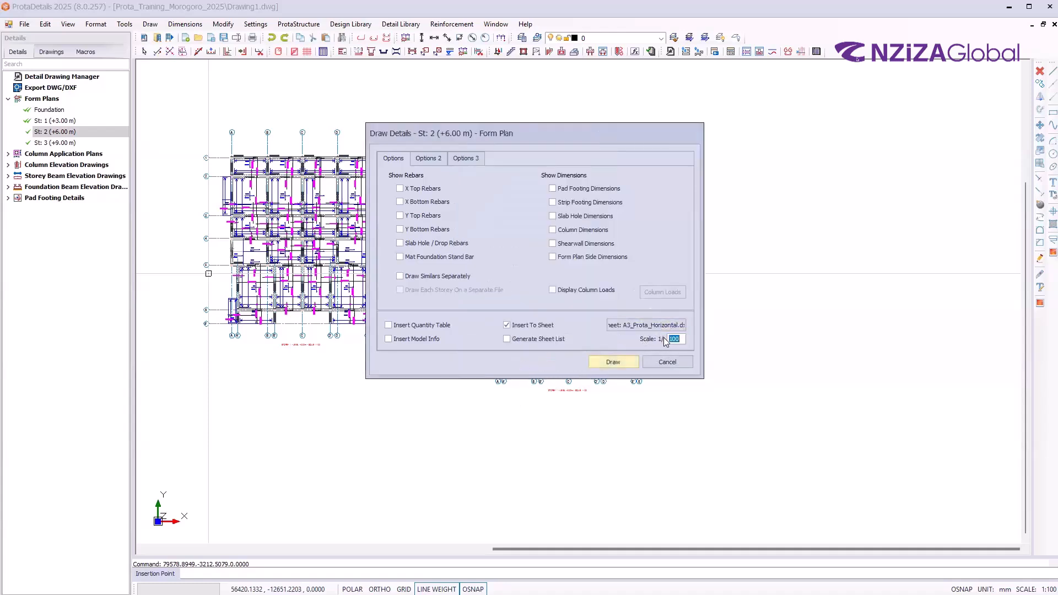
click(678, 339)
click(611, 361)
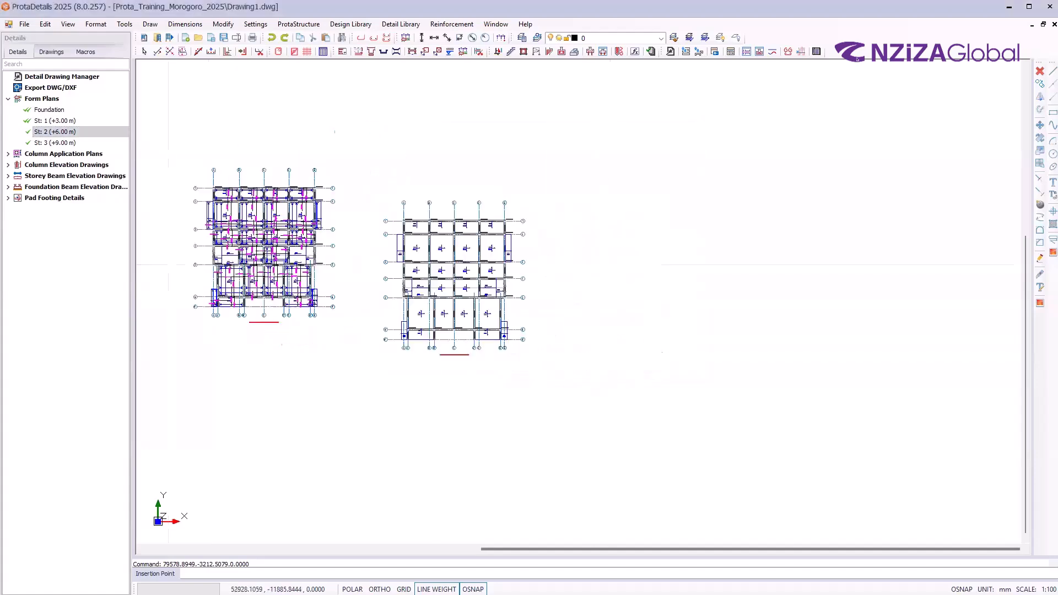
click(586, 225)
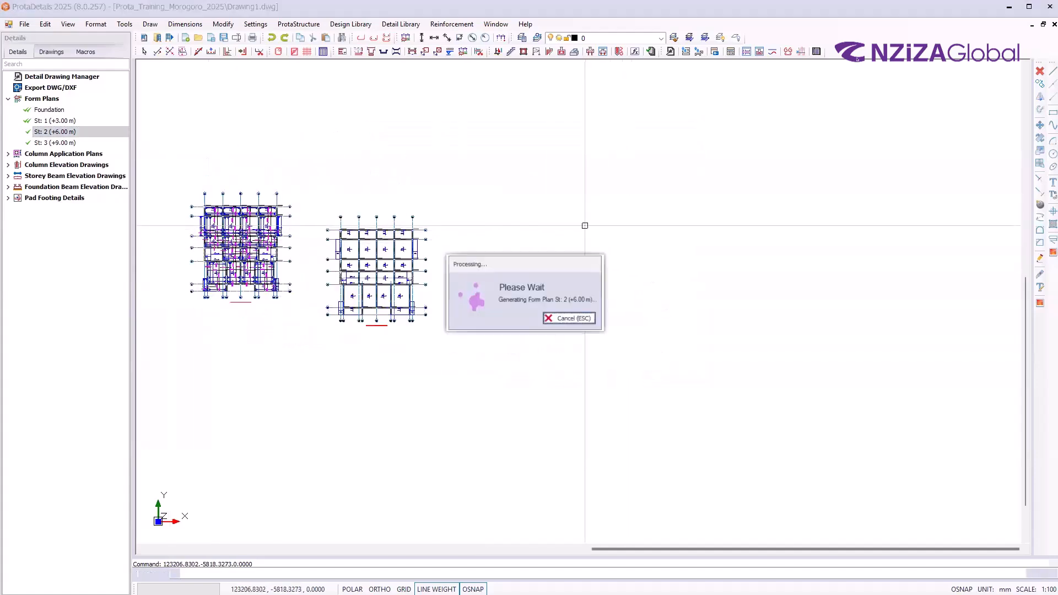
scroll(770, 441, up, 2)
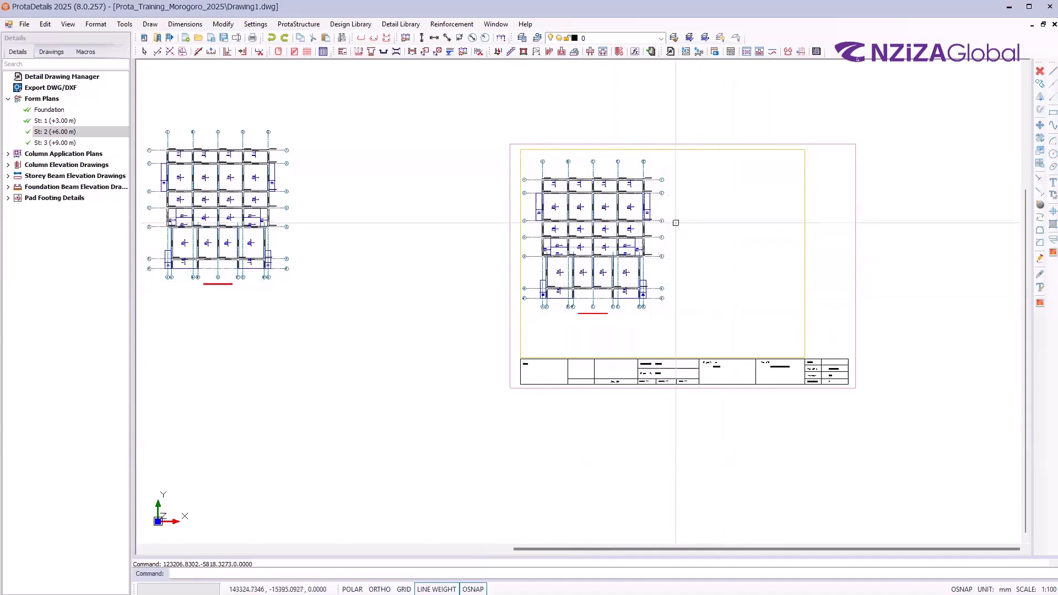
scroll(778, 371, up, 2)
scroll(656, 260, down, 3)
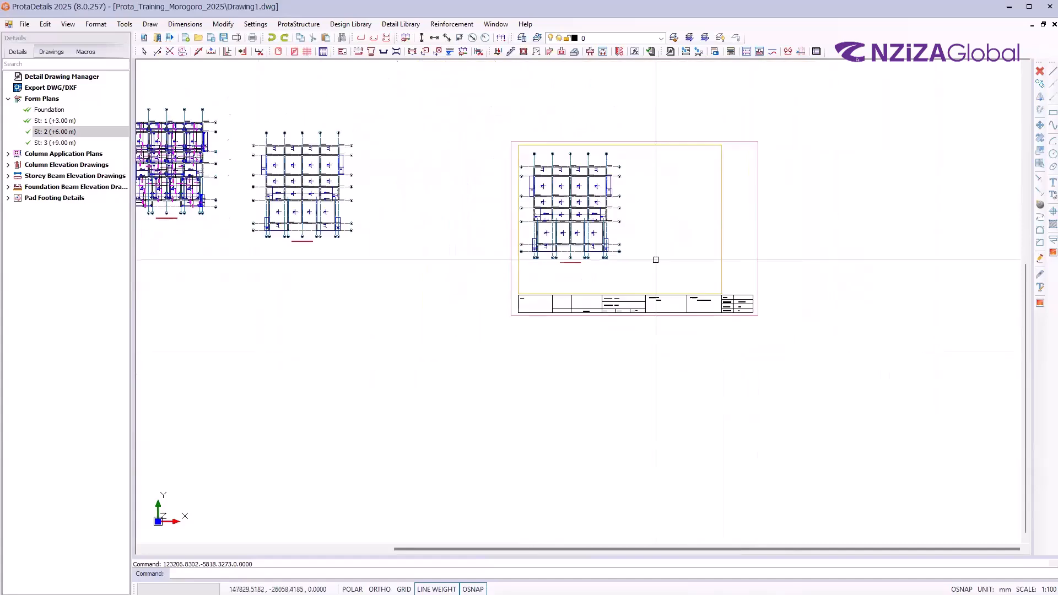
Reopen the St: 2 (+6.00 m) form plan's draw settings and select A3_Prota_Horizontal.dxf as its sheet again
right_click(55, 135)
click(67, 141)
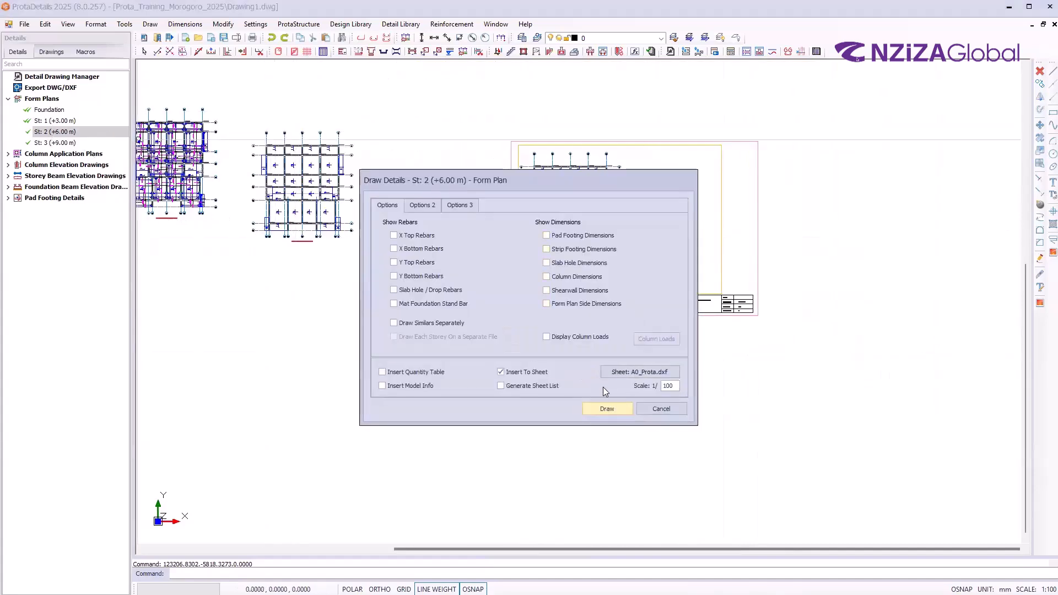
click(642, 375)
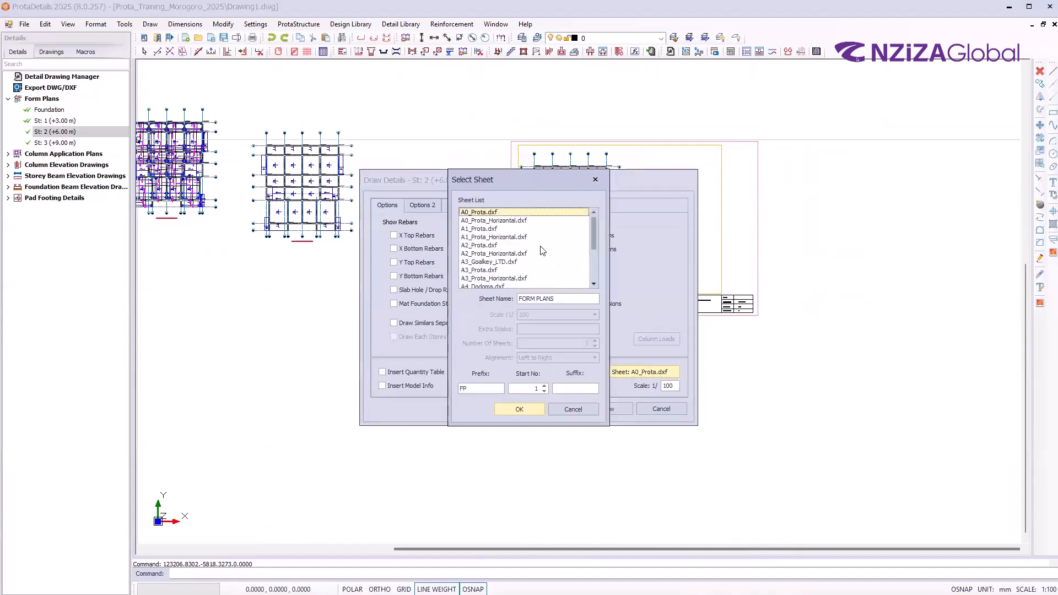
click(506, 278)
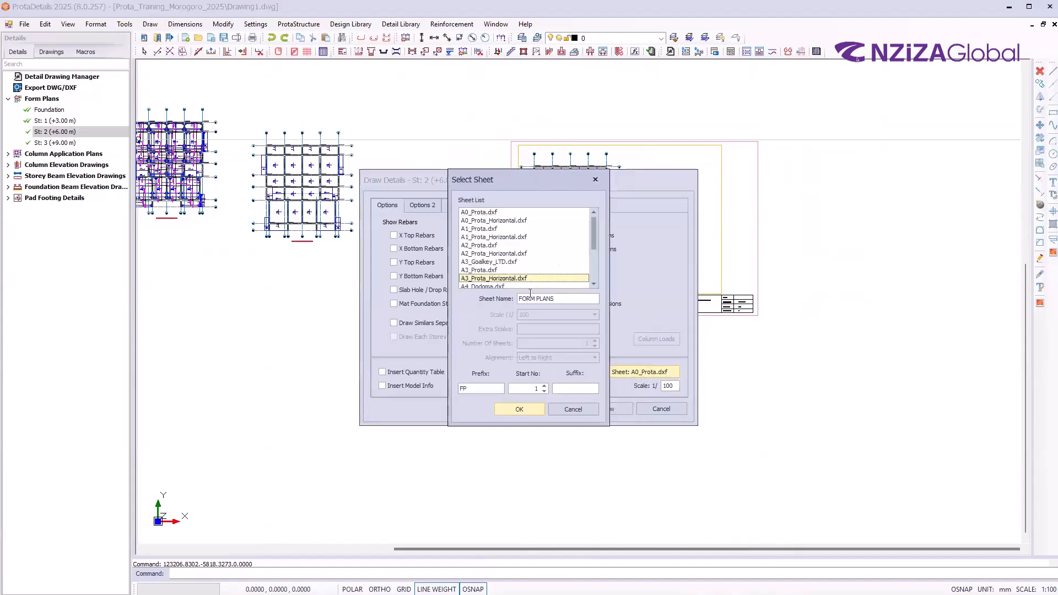
click(521, 409)
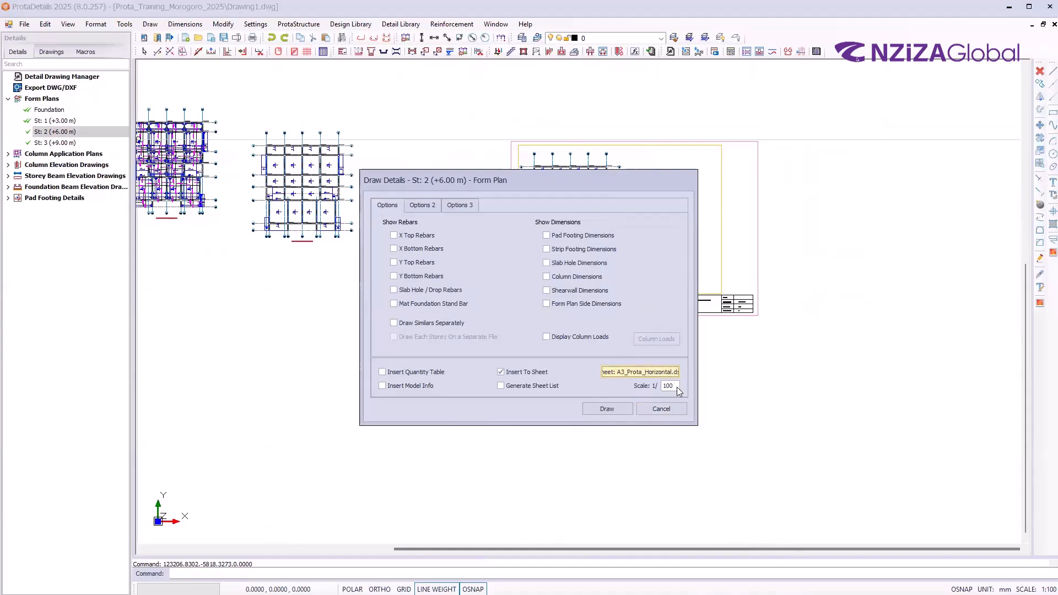
Draw the St: 2 form plan at a larger scale than 1/100, place its sheet below the first one, and examine how the plan fits
click(676, 387)
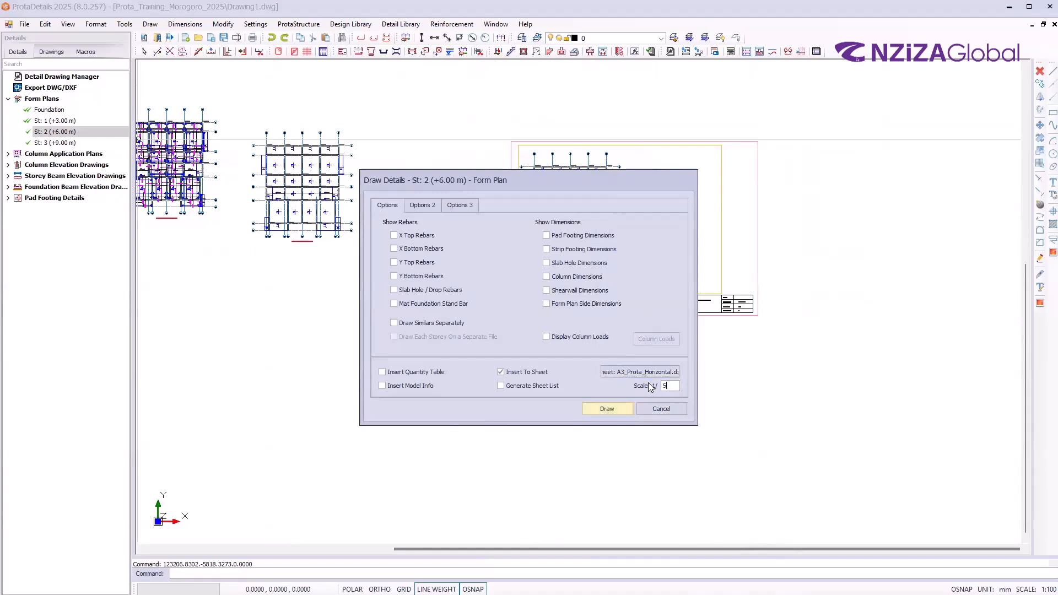
click(618, 409)
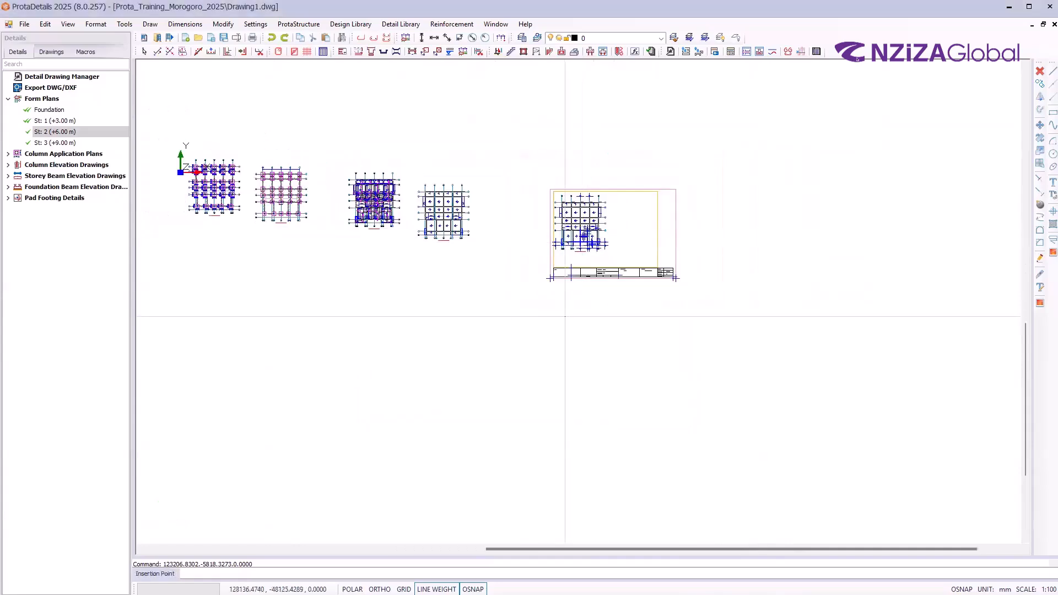
click(565, 316)
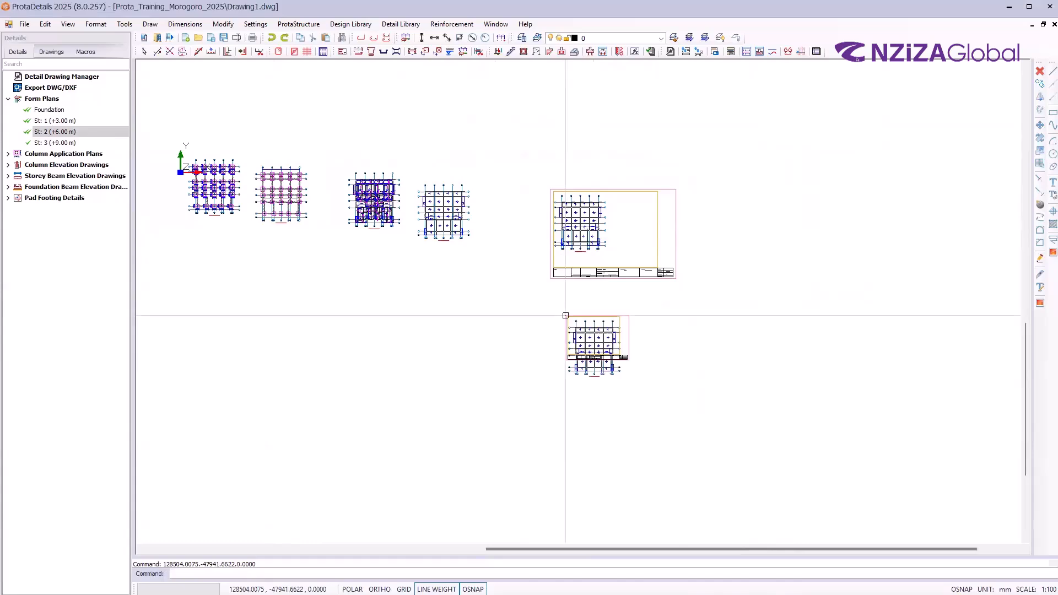
scroll(577, 338, up, 2)
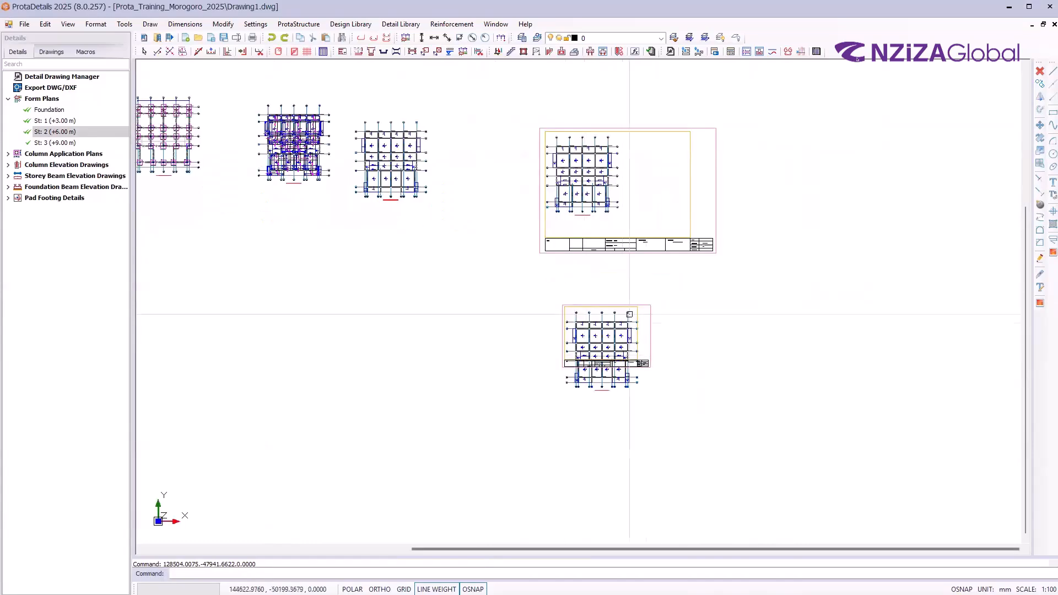
scroll(606, 361, up, 1)
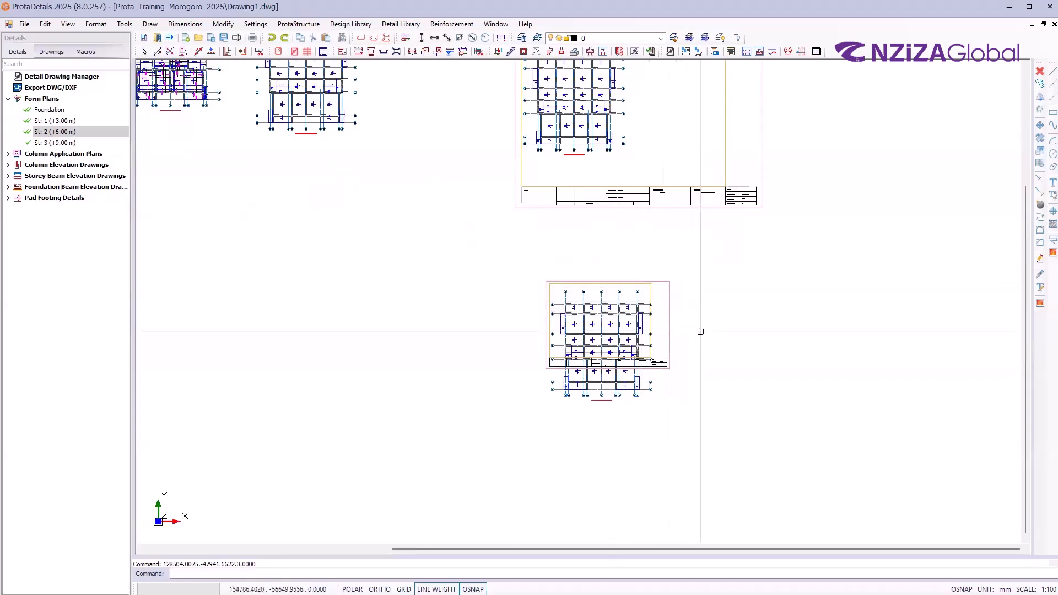
scroll(711, 364, up, 1)
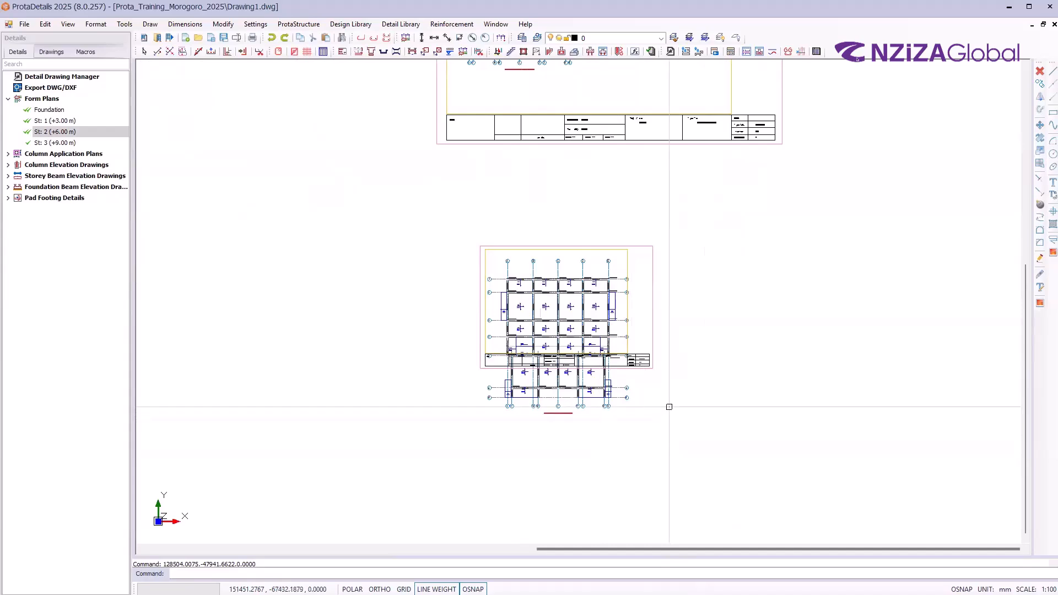
Draw the St: 2 (+6.00 m) form plan on a sheet at scale 1/80, placed to the right of the existing sheets
scroll(665, 411, down, 3)
scroll(592, 276, up, 3)
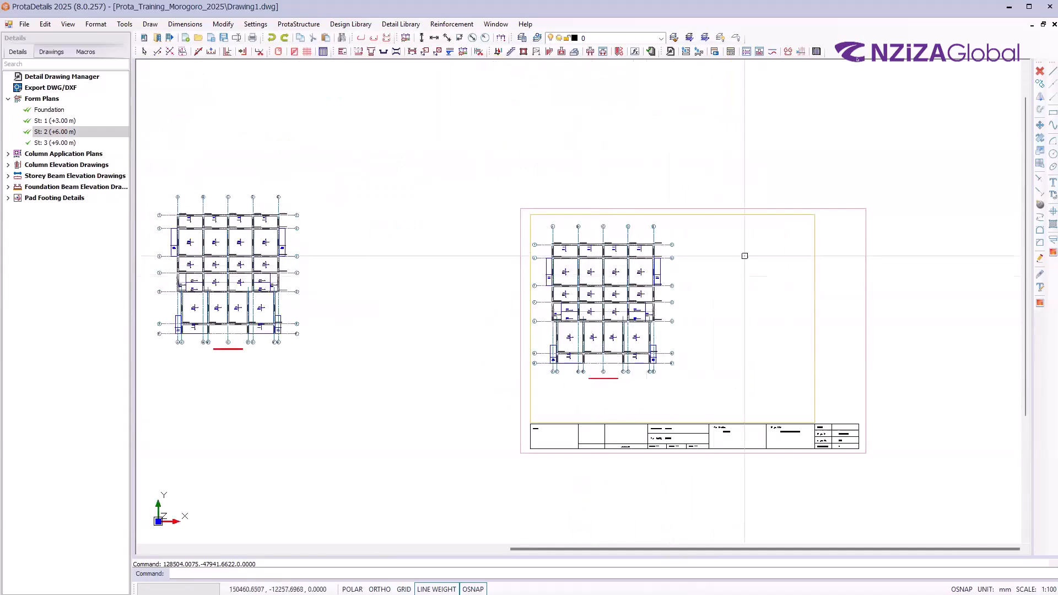
scroll(640, 319, up, 2)
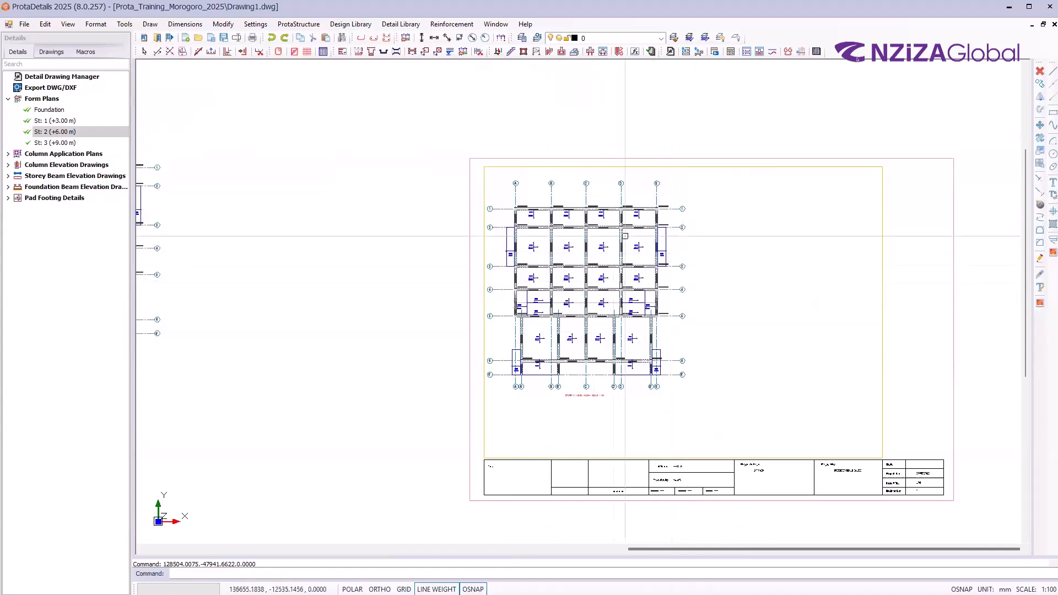
scroll(480, 214, down, 3)
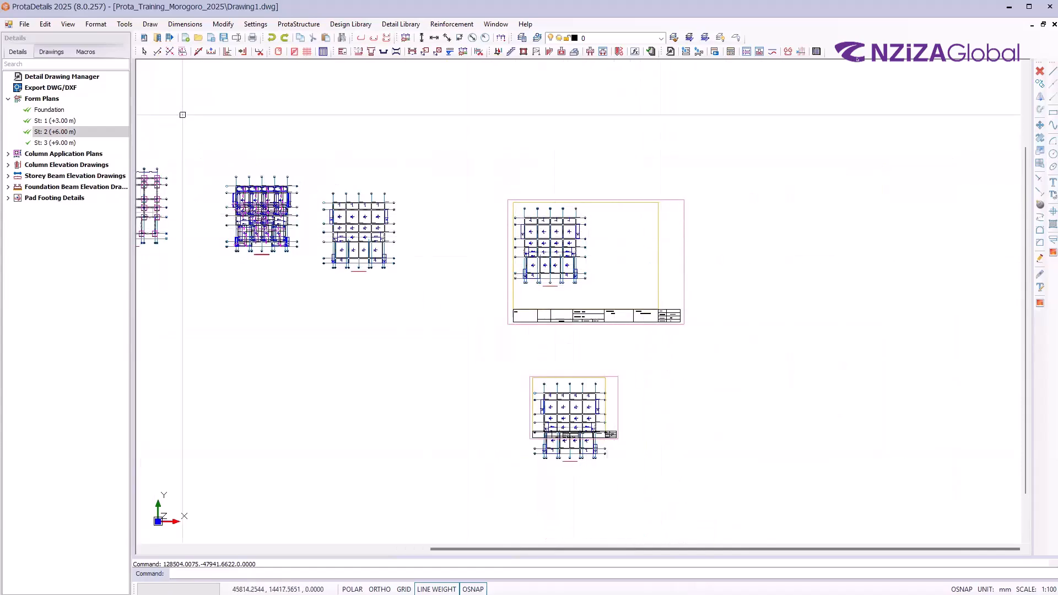
right_click(93, 134)
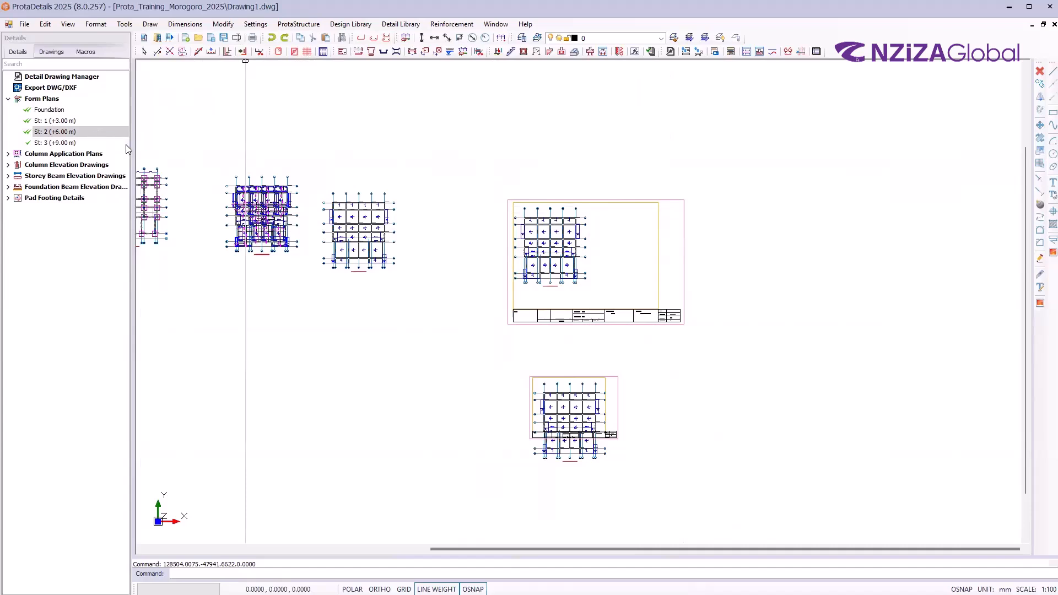
double_click(668, 387)
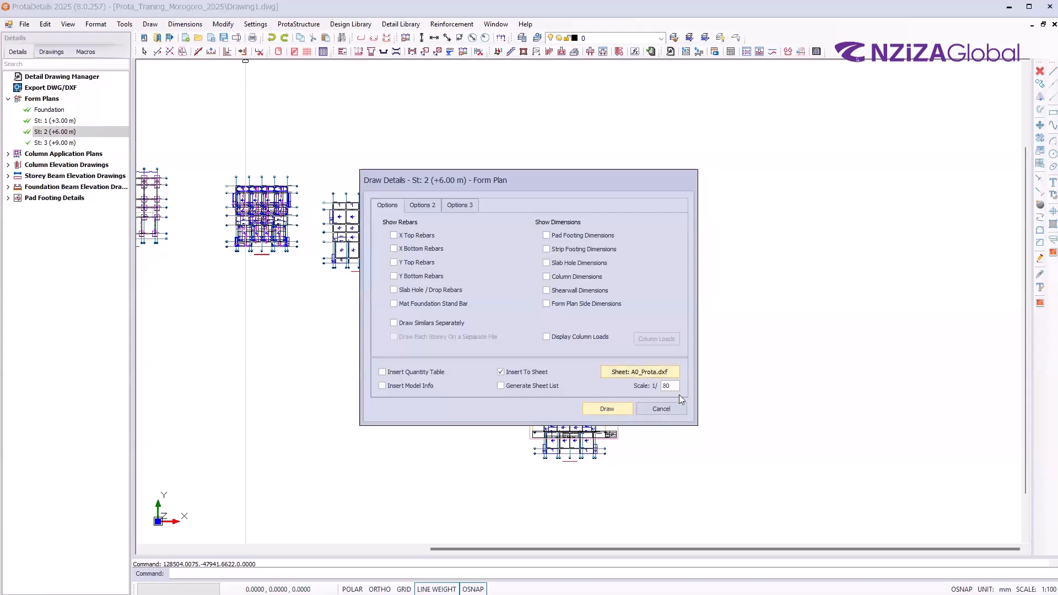
click(610, 410)
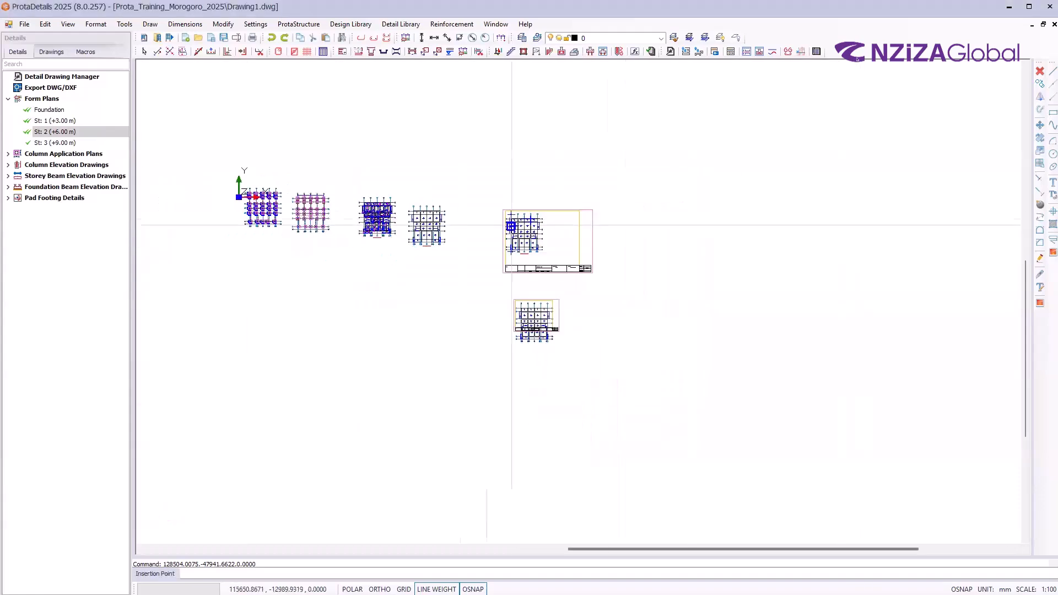
scroll(647, 201, up, 5)
click(636, 323)
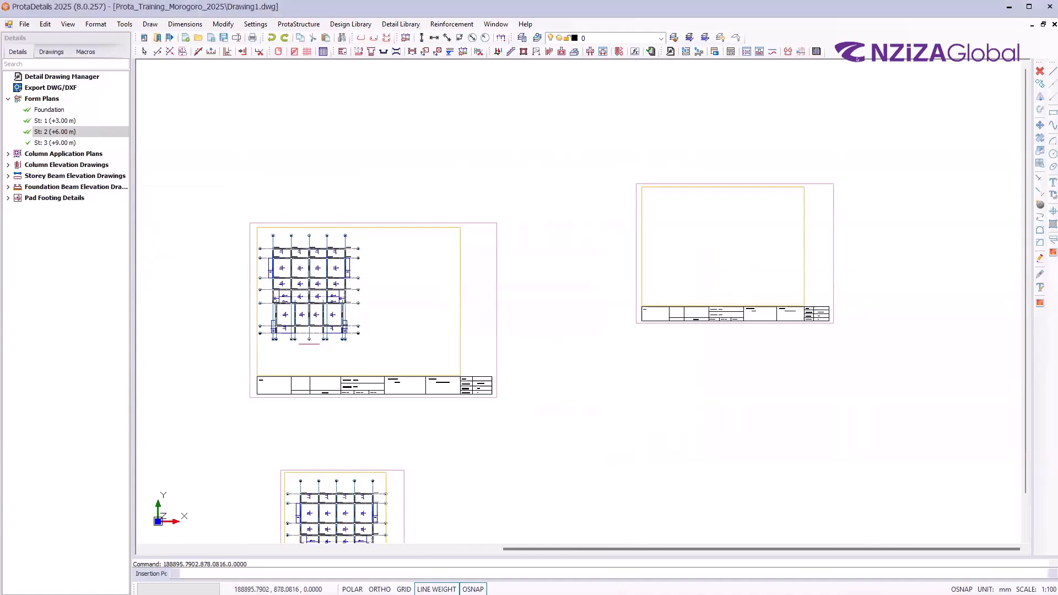
Move the whole St: 2 form plan with its title to the horizontal centre of its new 1/80 sheet
scroll(725, 269, up, 3)
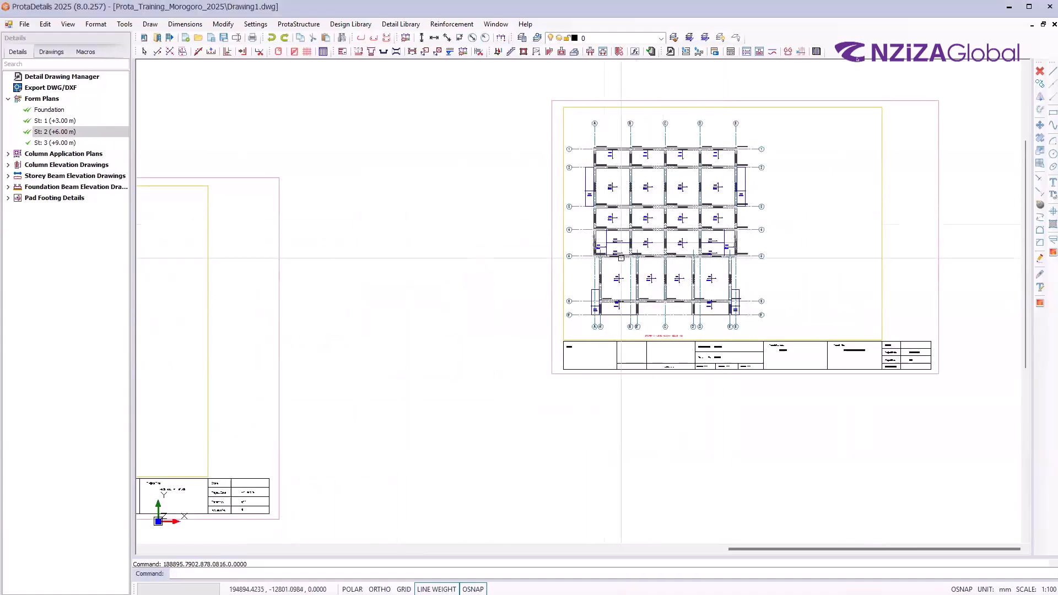
scroll(784, 201, up, 2)
scroll(447, 375, down, 1)
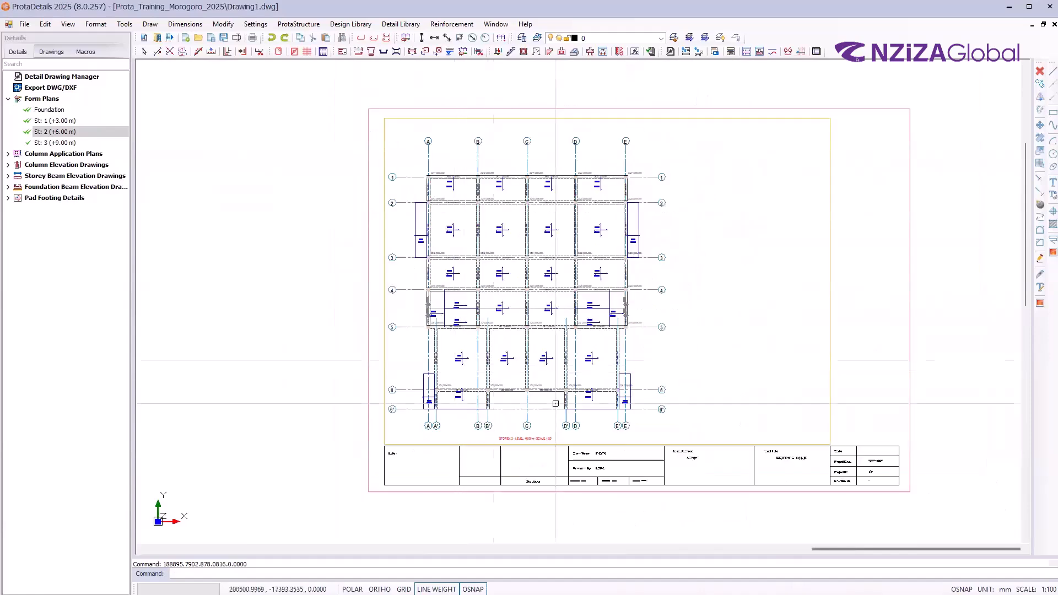
click(711, 439)
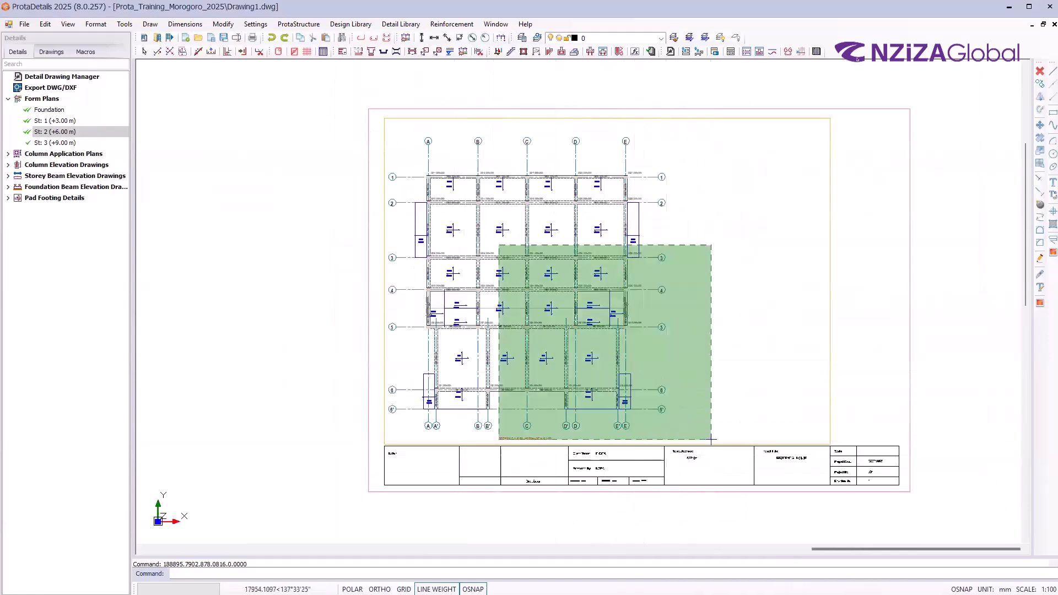
click(389, 129)
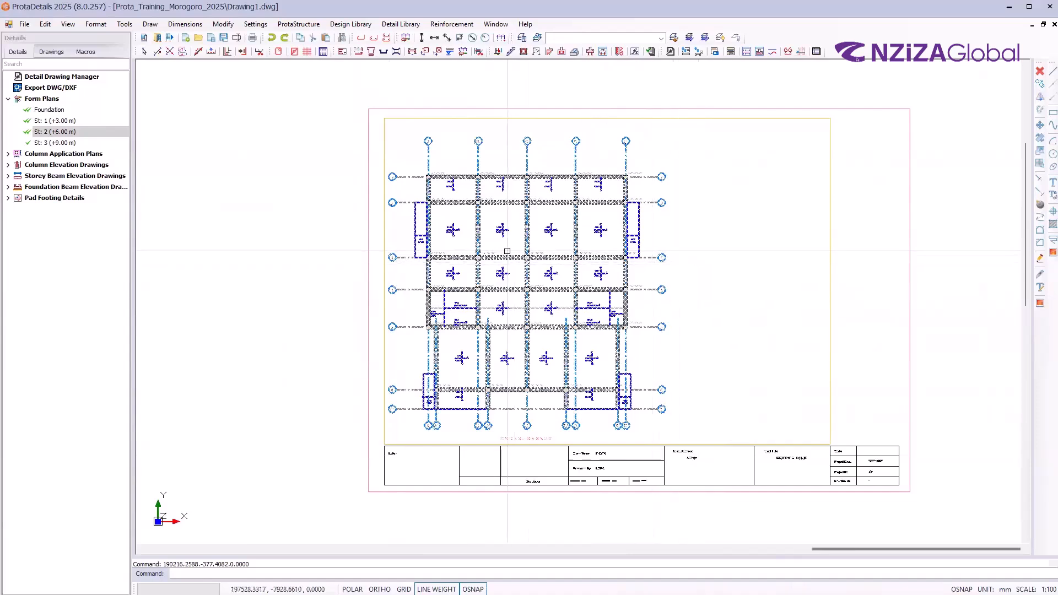
text(m)
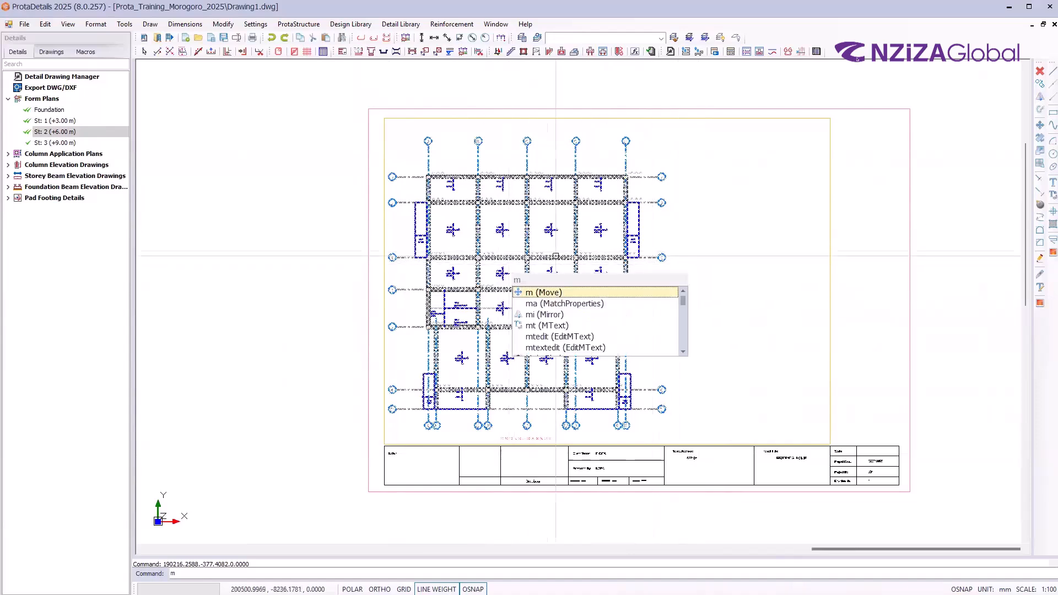
click(558, 292)
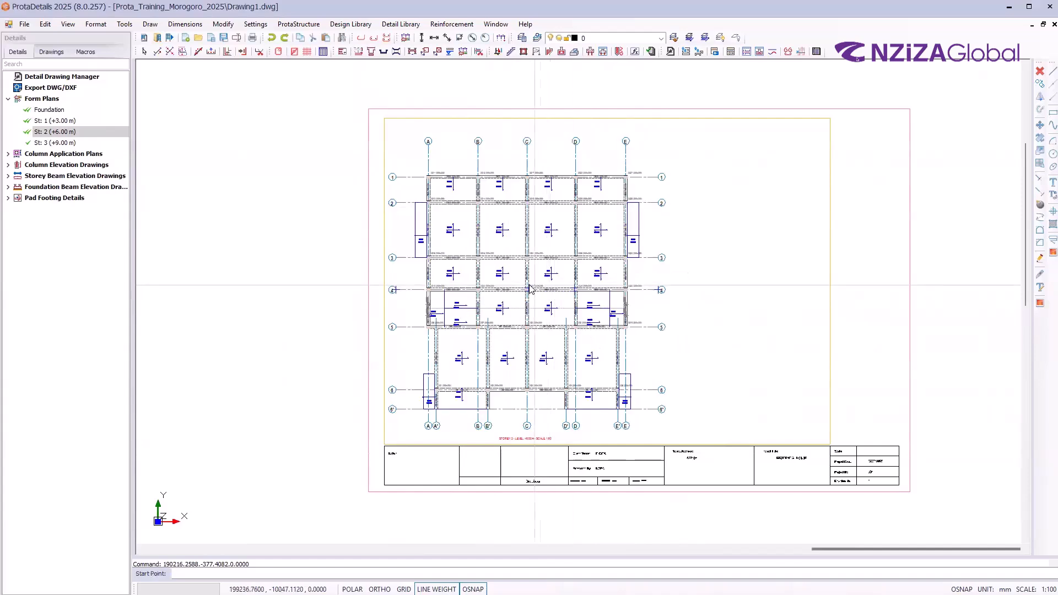
click(527, 287)
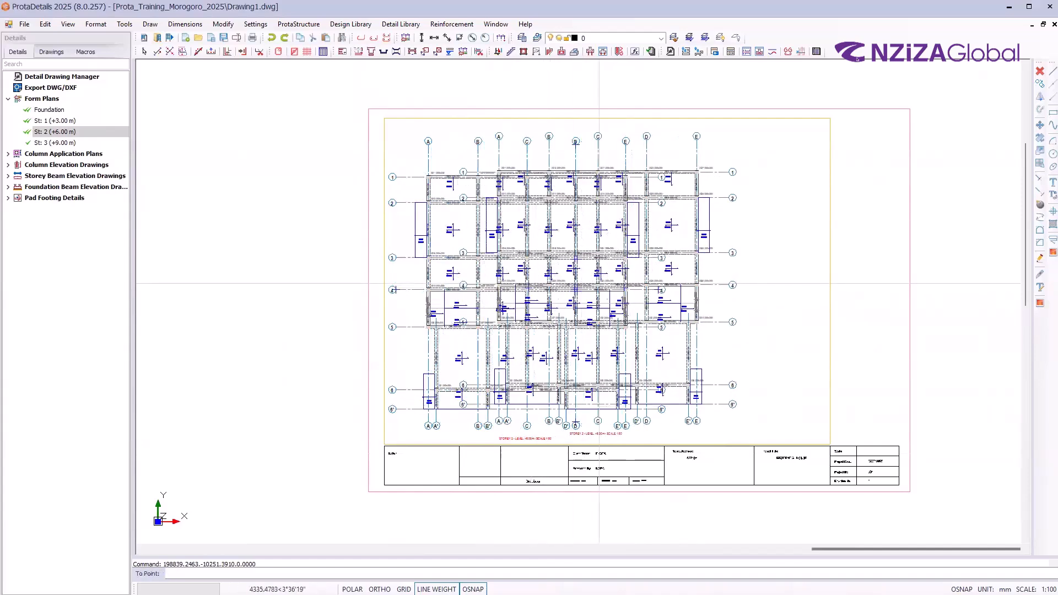
click(605, 284)
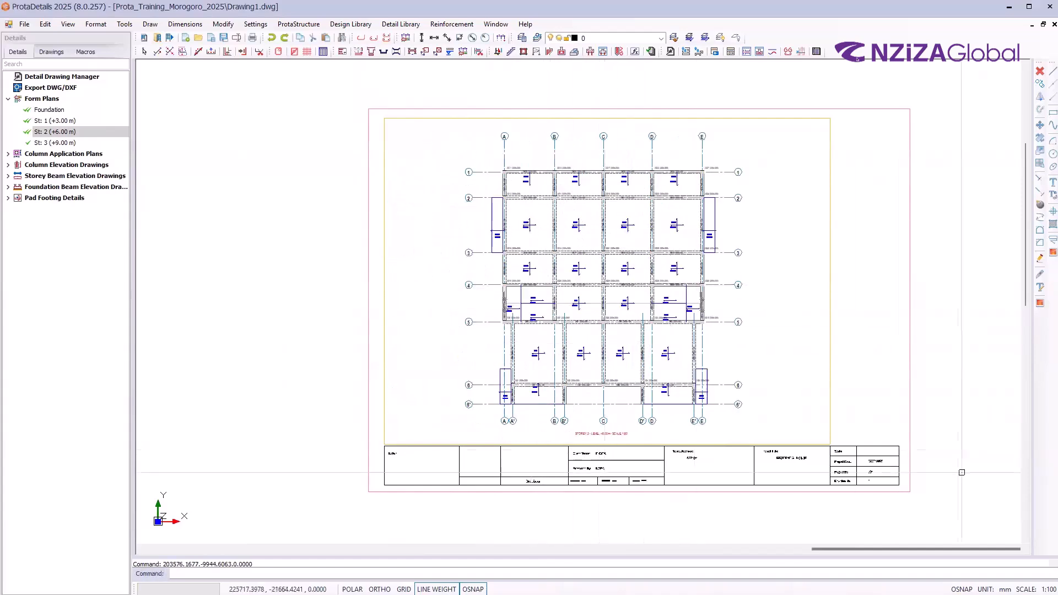
Examine the centred St: 2 form plan's layout and its slab, beam and column labels between axes 2 and 5
scroll(667, 430, up, 2)
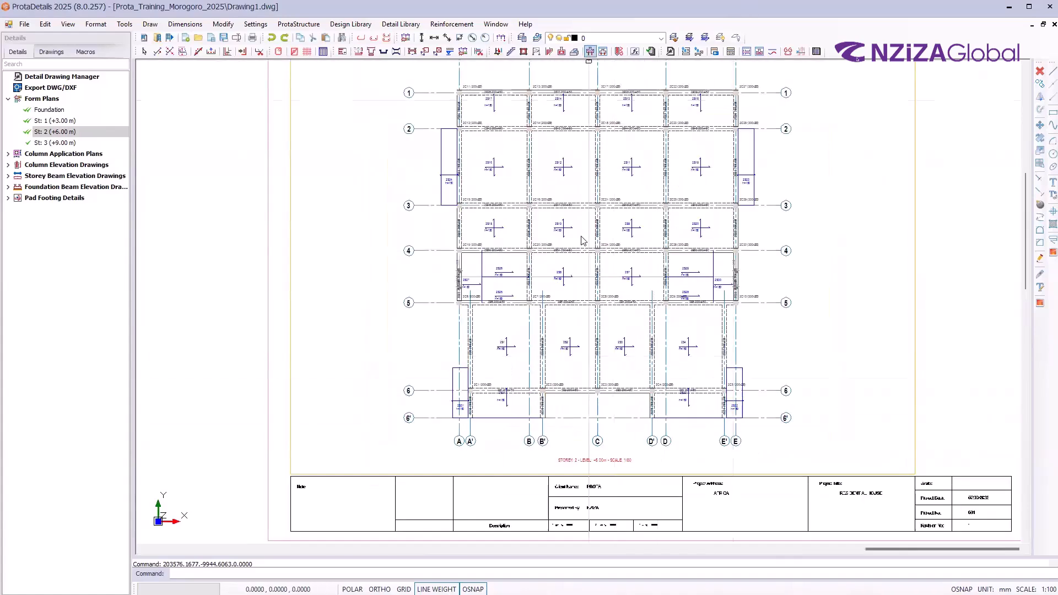
scroll(323, 308, down, 2)
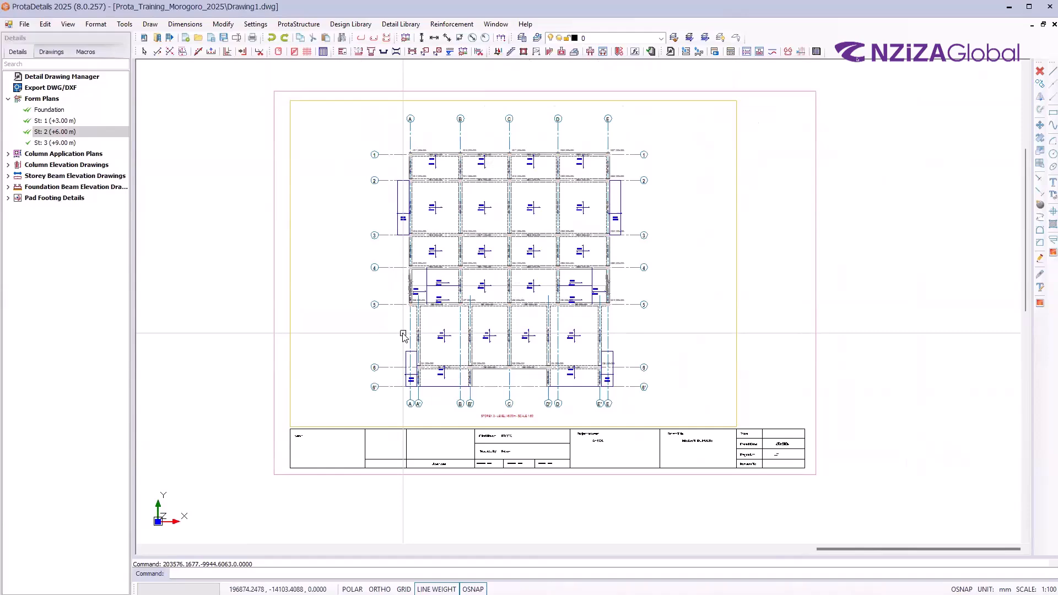
scroll(411, 338, down, 1)
scroll(408, 347, up, 3)
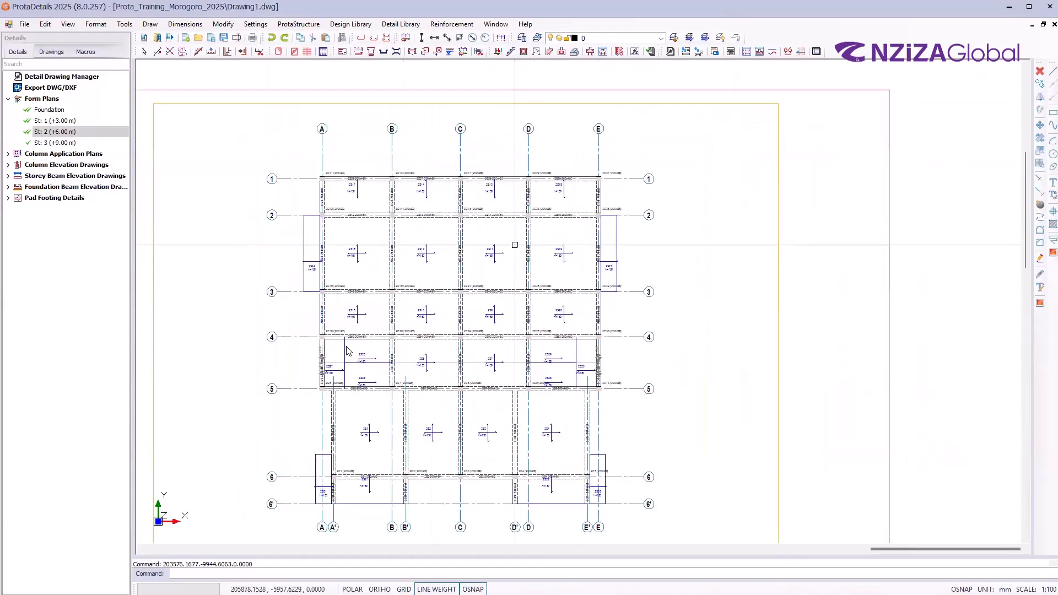
scroll(408, 358, up, 1)
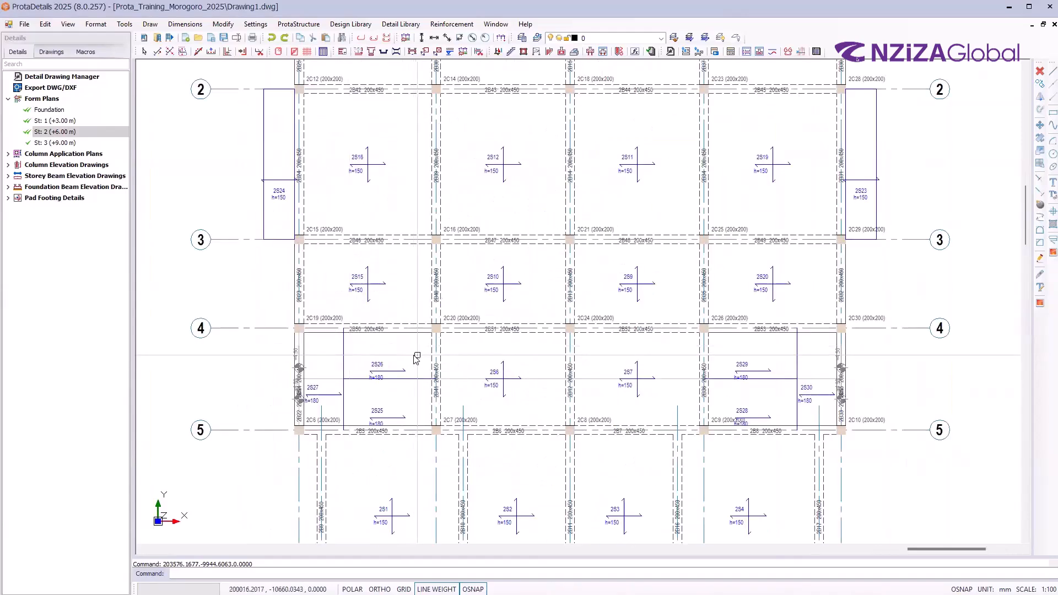
scroll(415, 359, up, 1)
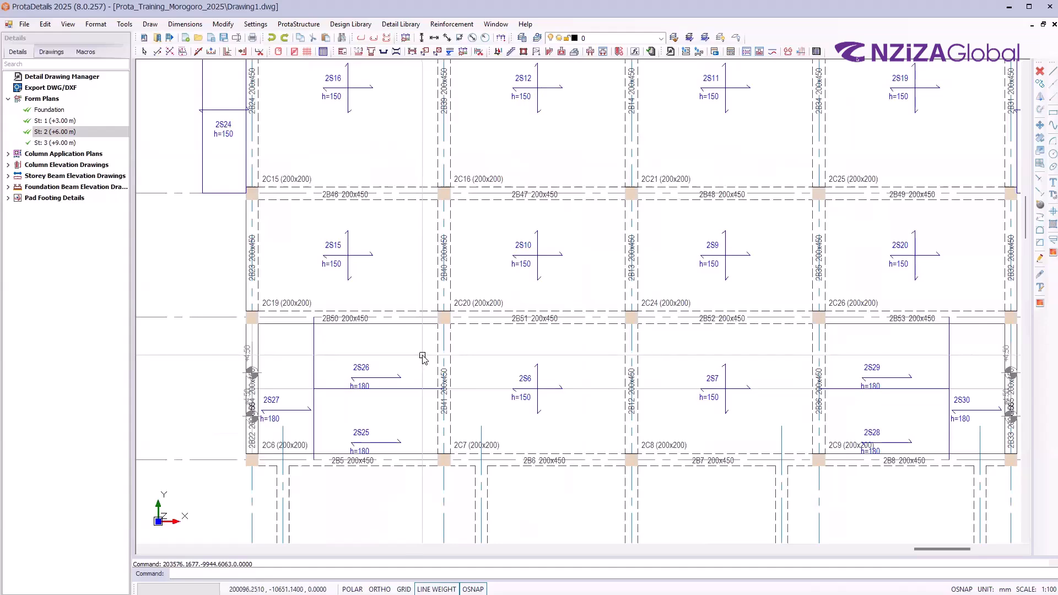
scroll(551, 227, down, 10)
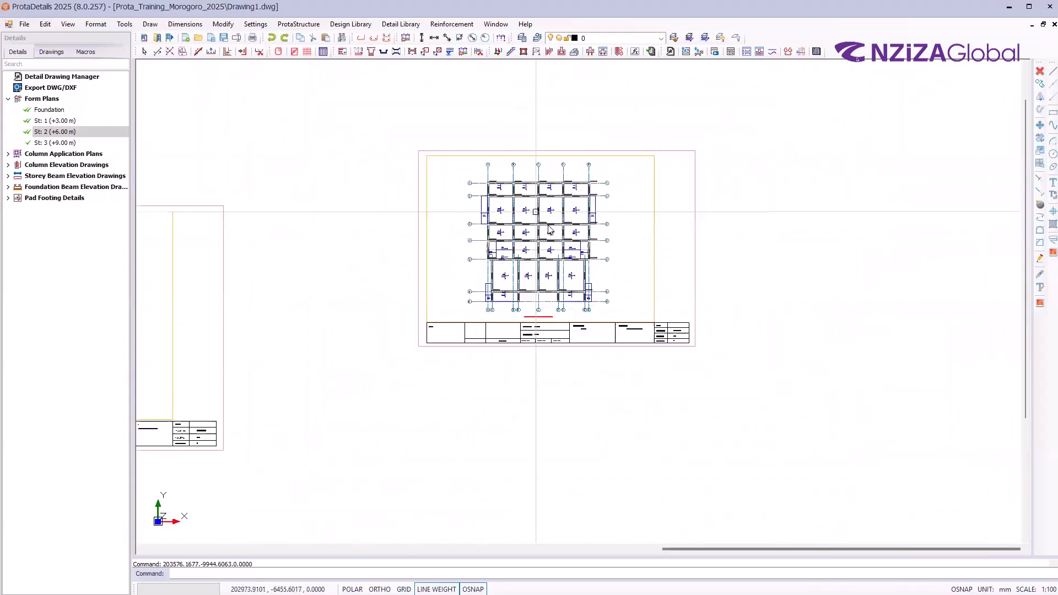
Delete all the foundation and storey plans and sheets from the drawing
scroll(620, 248, down, 6)
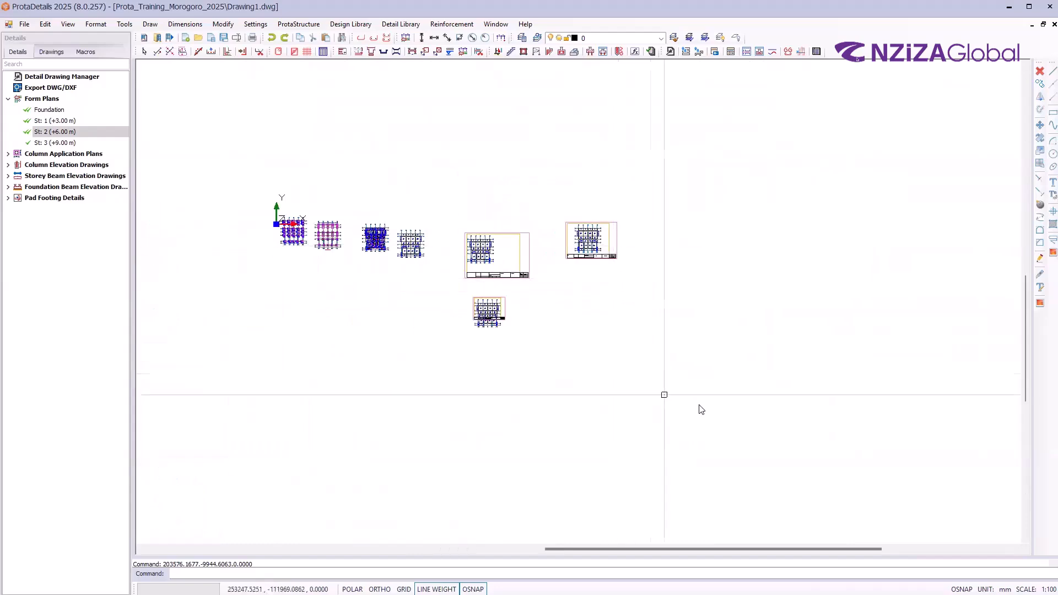
drag(712, 413, 265, 123)
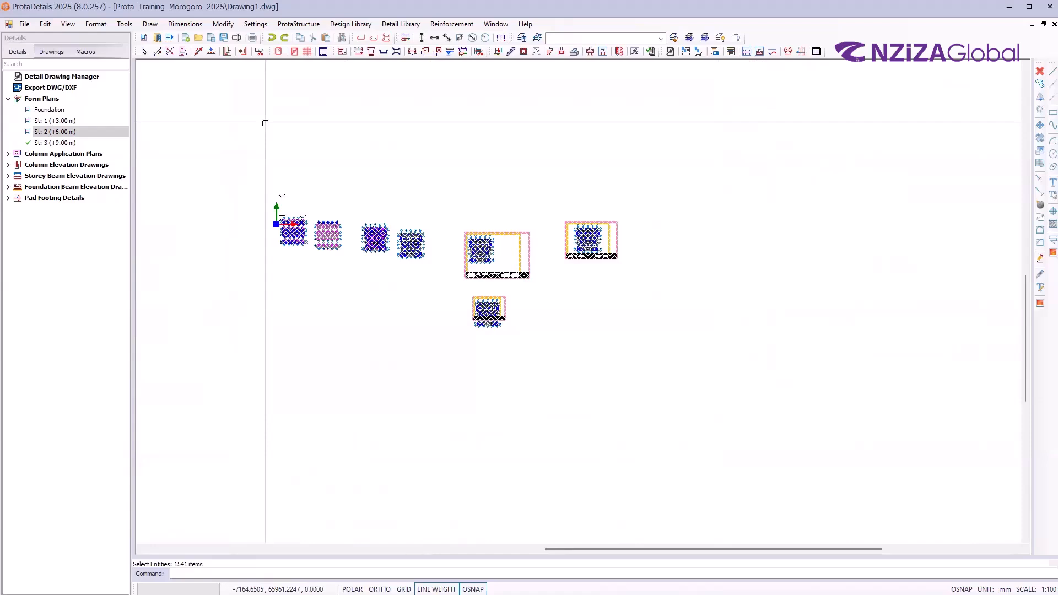
key(Delete)
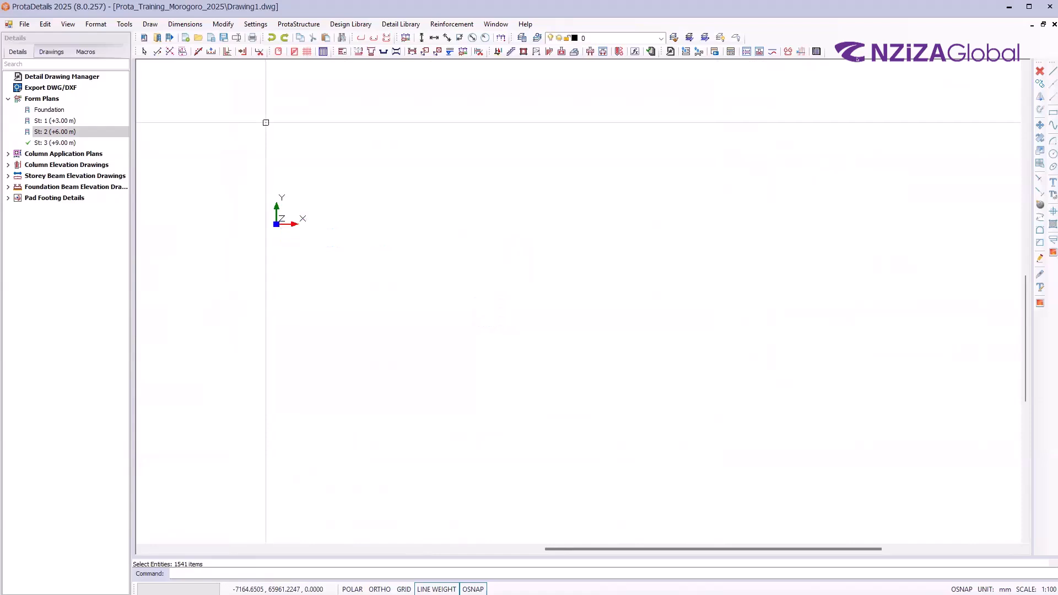
scroll(386, 265, down, 1)
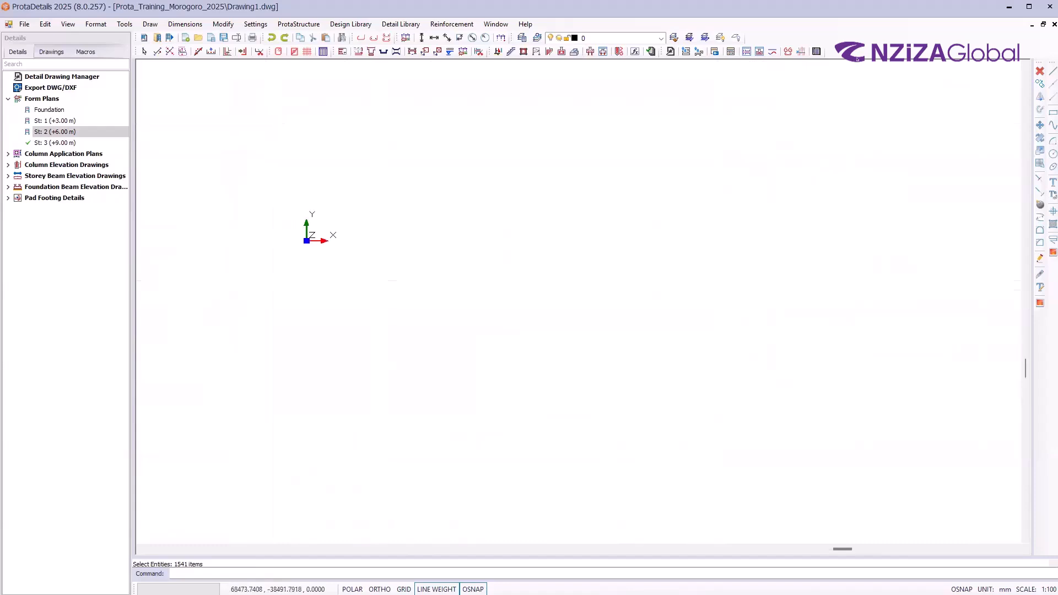
Draw the form plans of all storeys, St: 0 to St: 3, together on A0_Prota.dxf sheets at 1/80 in the empty drawing
click(47, 111)
click(52, 121)
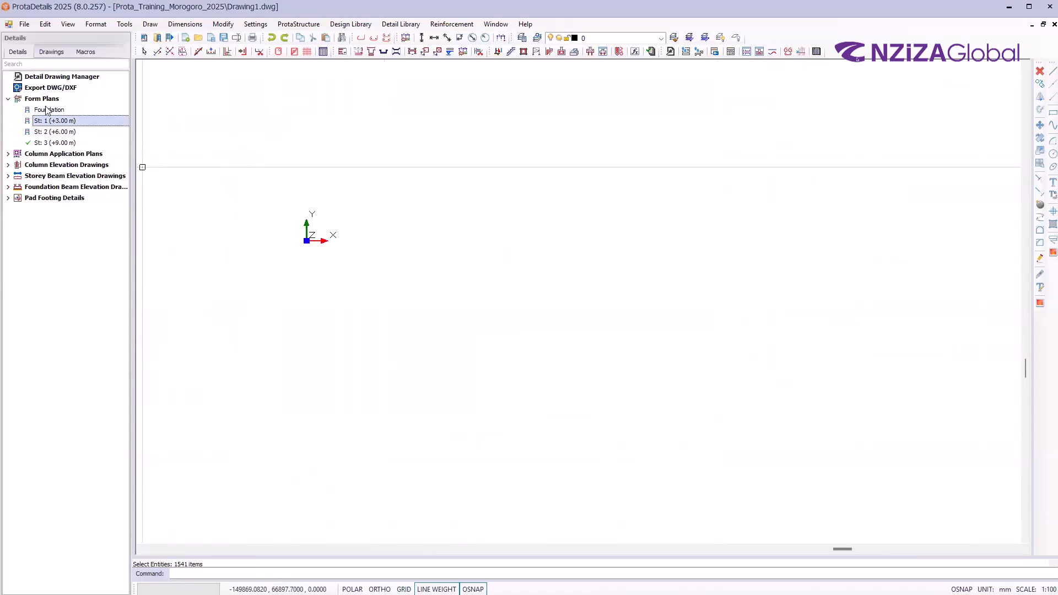
click(44, 100)
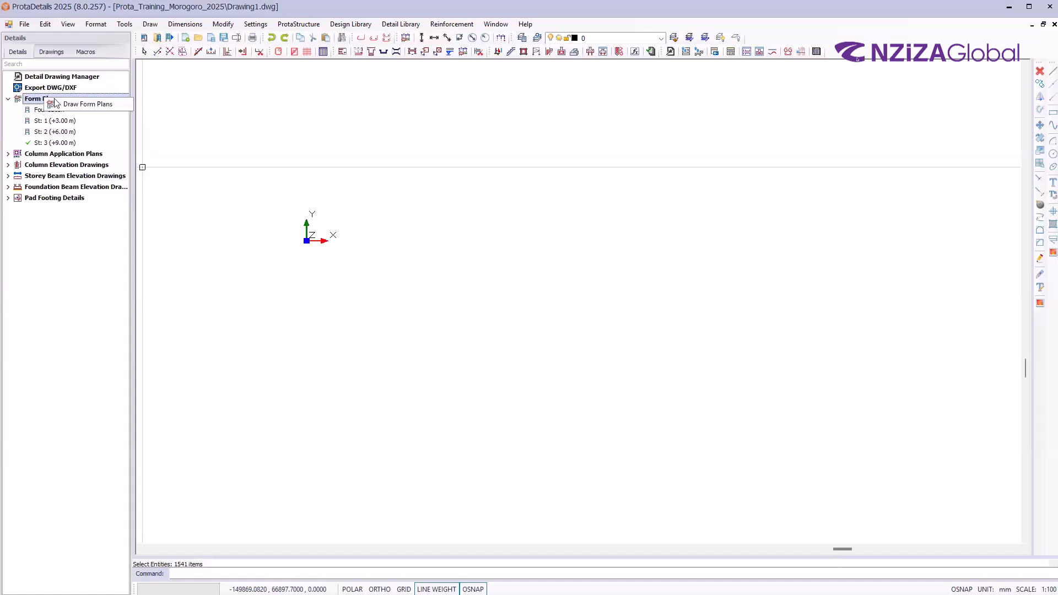
double_click(78, 102)
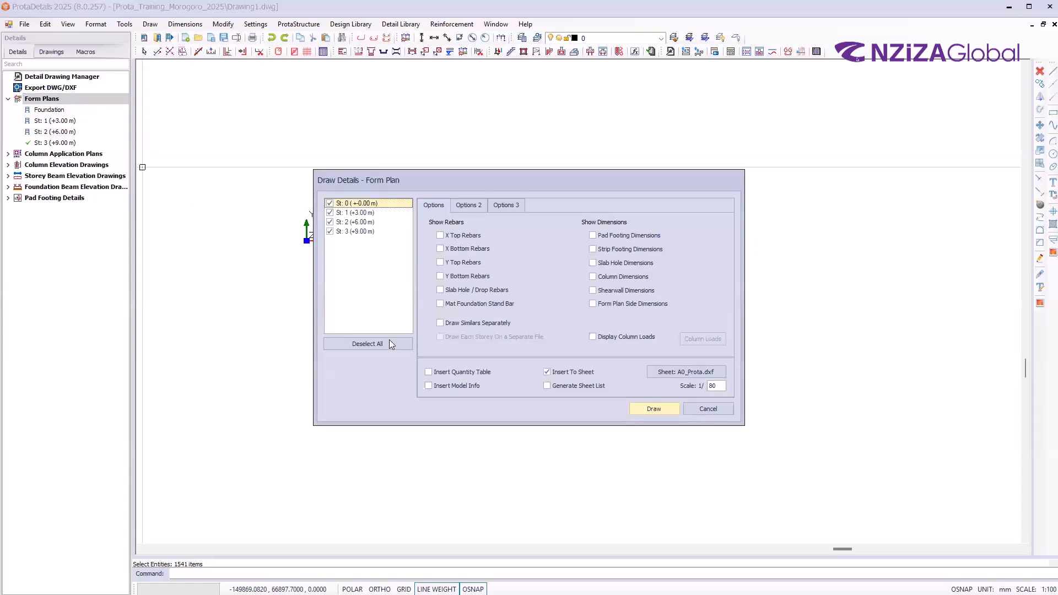
click(649, 410)
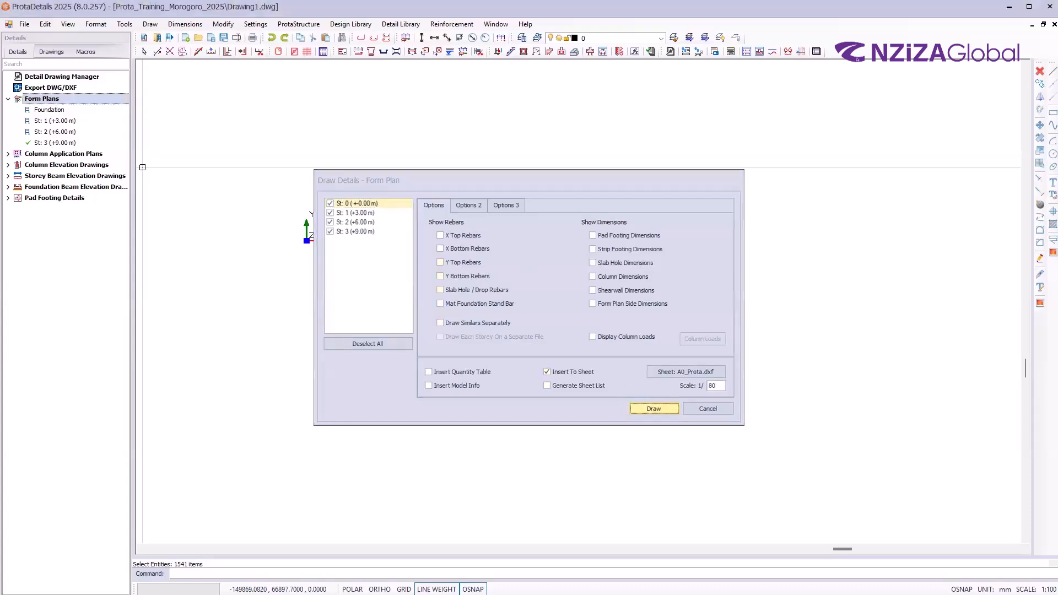
click(485, 192)
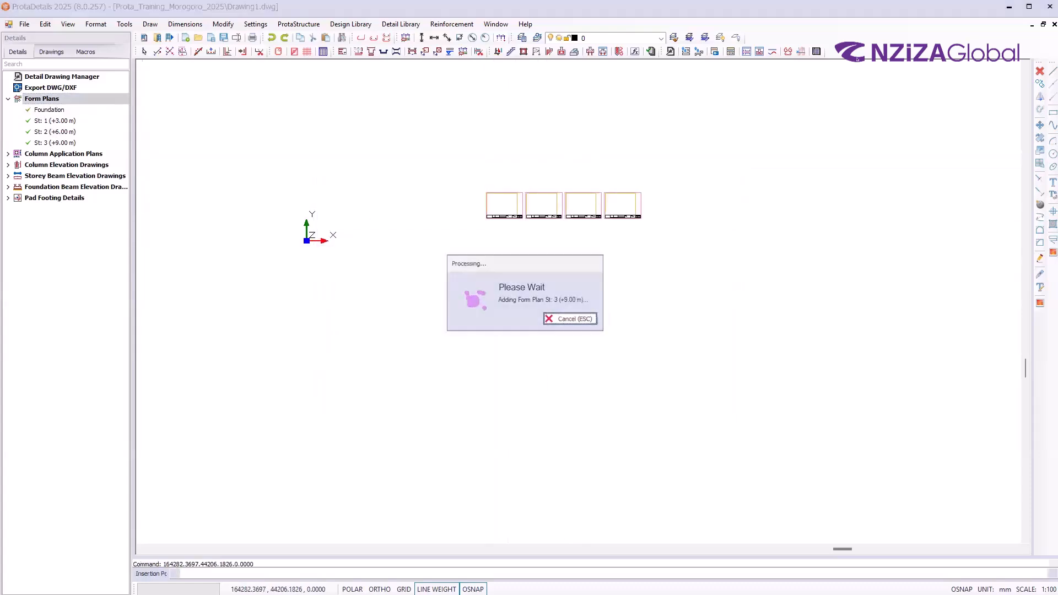
scroll(519, 205, up, 6)
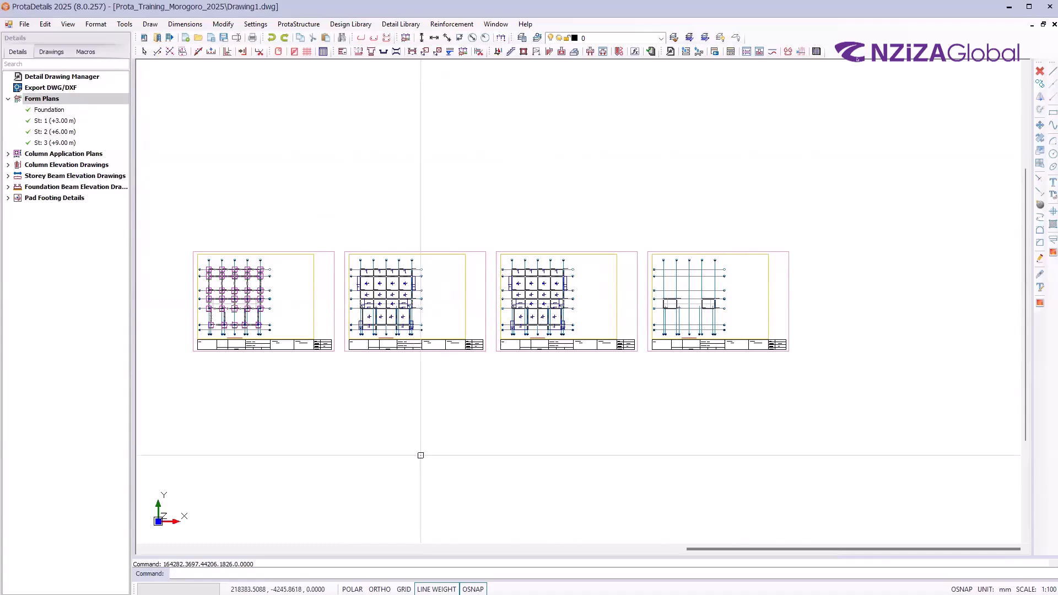
Delete the four form plan sheets from the drawing
scroll(427, 385, down, 4)
click(680, 421)
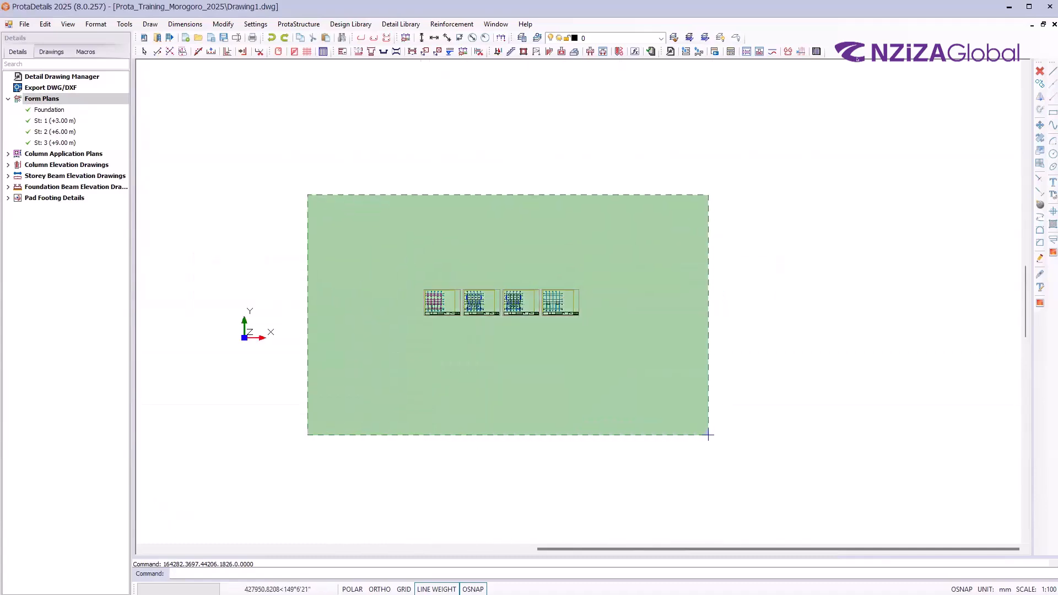
click(308, 195)
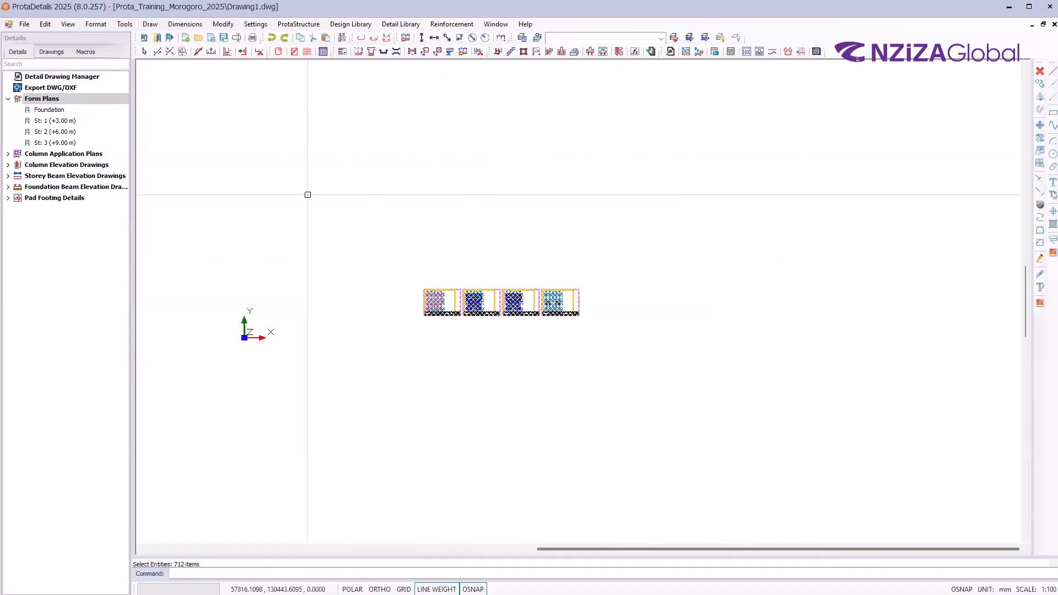
key(Delete)
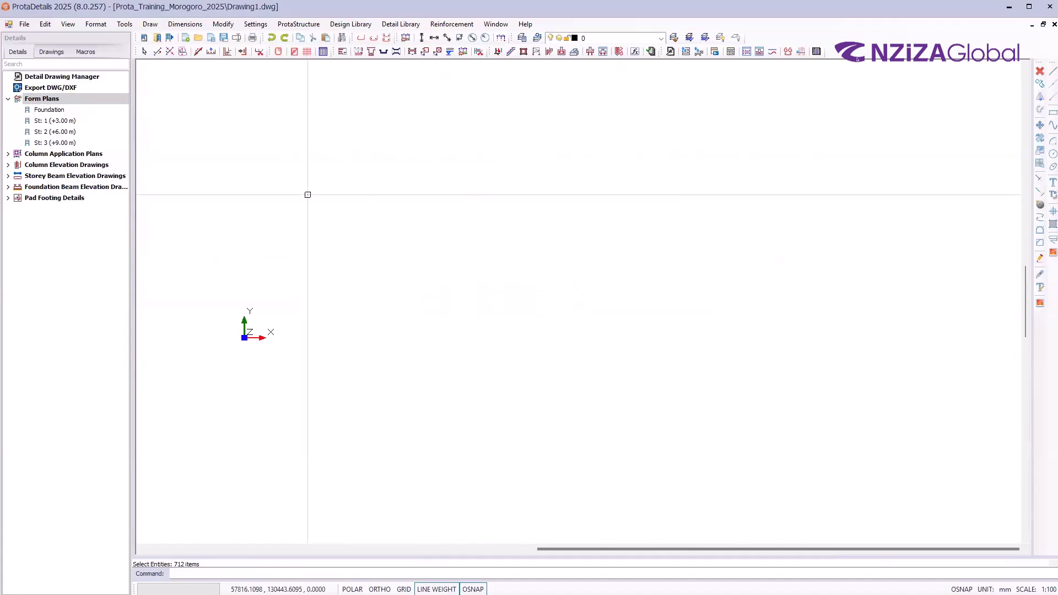
click(56, 111)
click(64, 121)
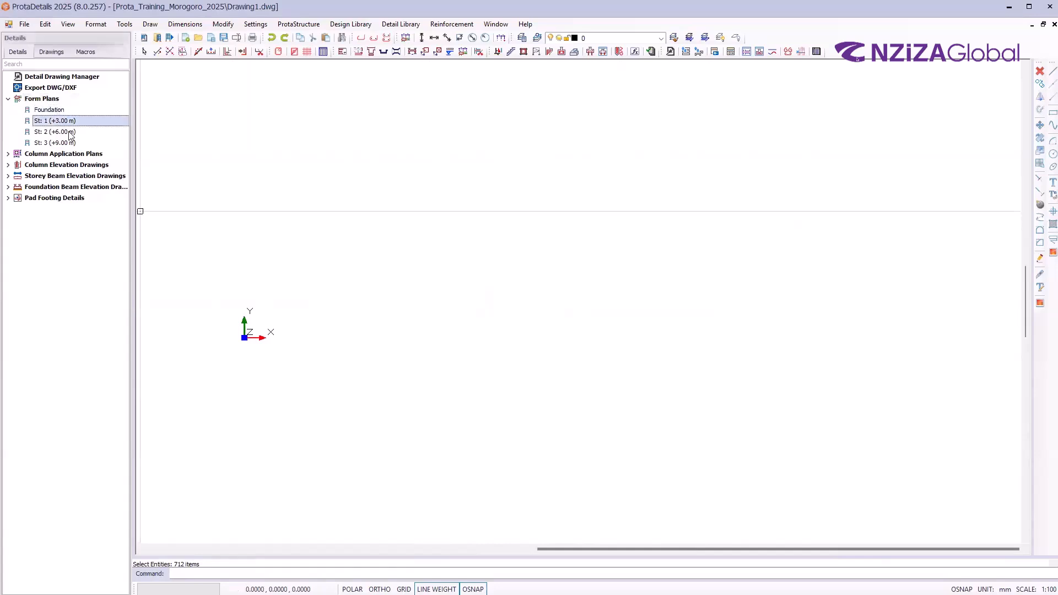
click(71, 133)
click(77, 142)
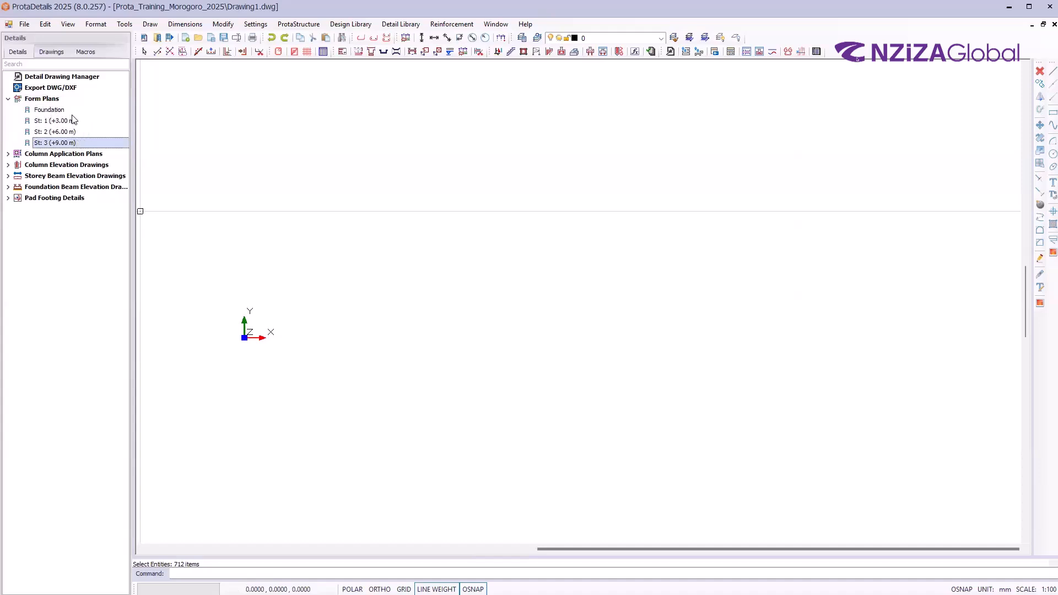
click(48, 99)
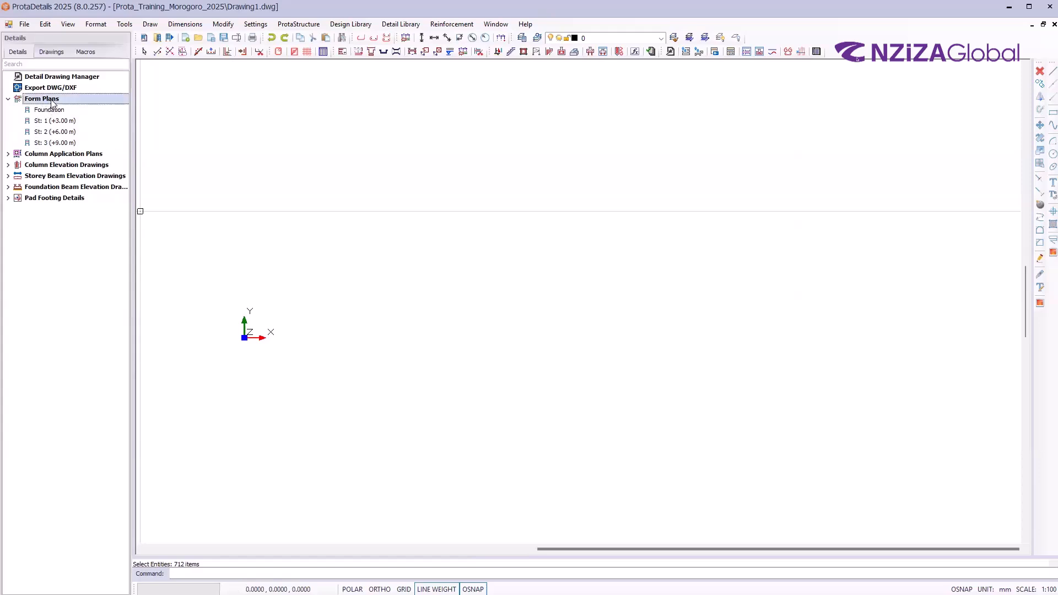
click(53, 122)
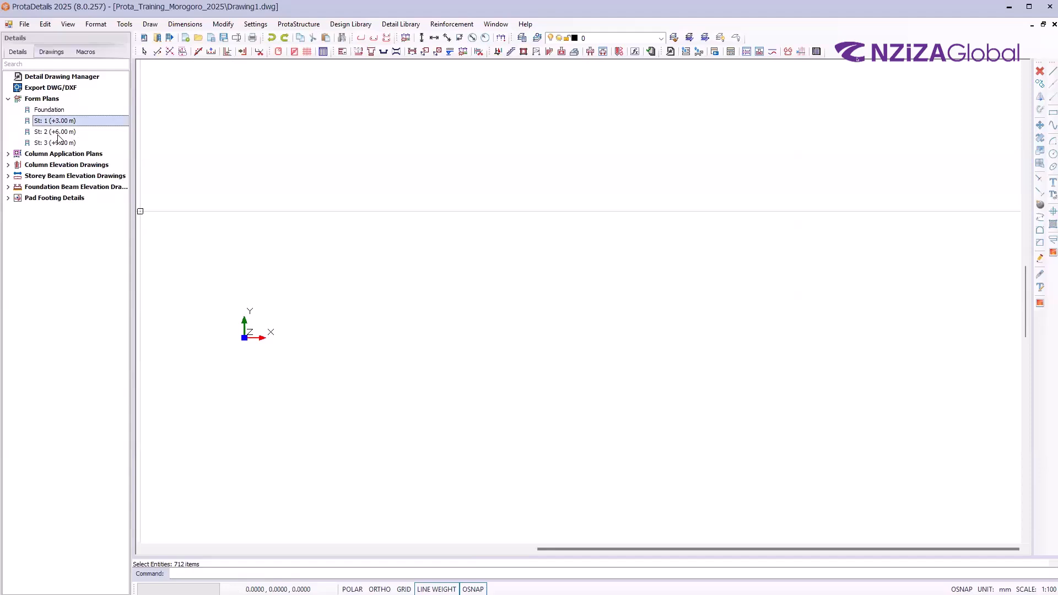
click(58, 133)
Draw the form plans of all storeys, St: 0 to St: 3, on A0_Prota.dxf sheets at scale 1/80
click(43, 101)
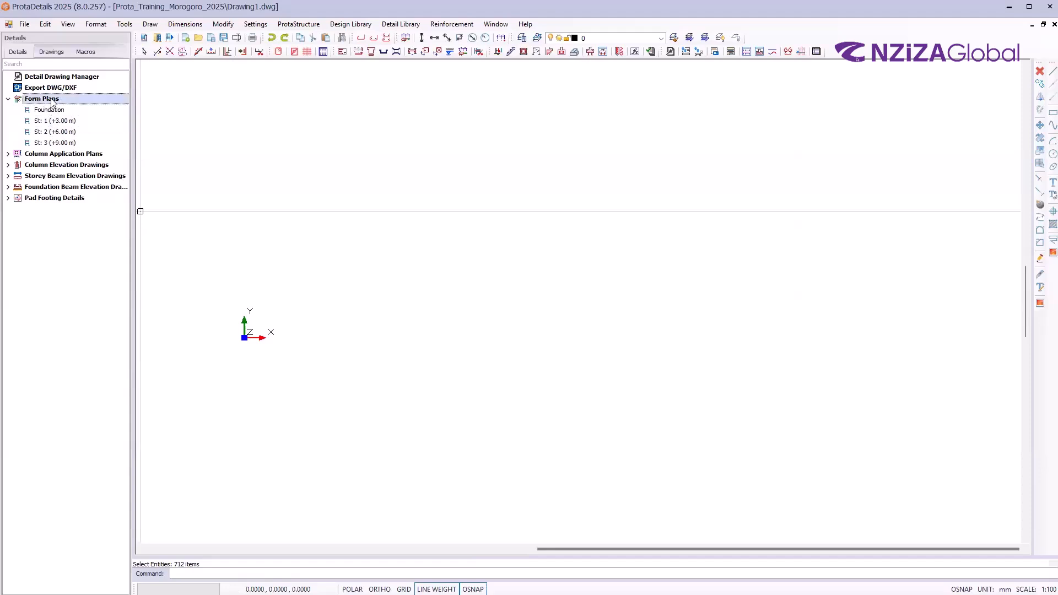
right_click(79, 103)
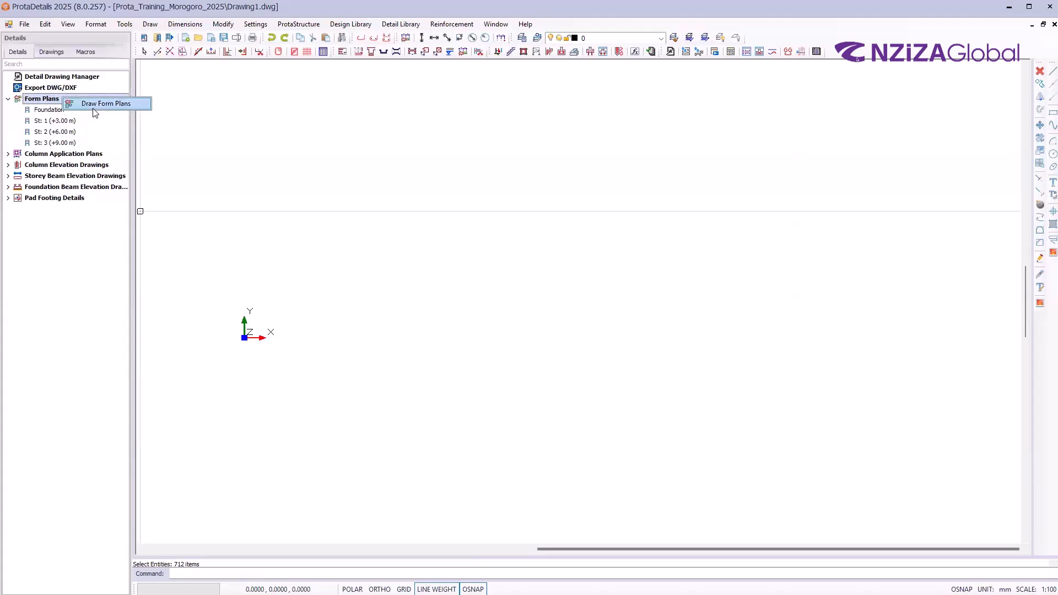
click(98, 104)
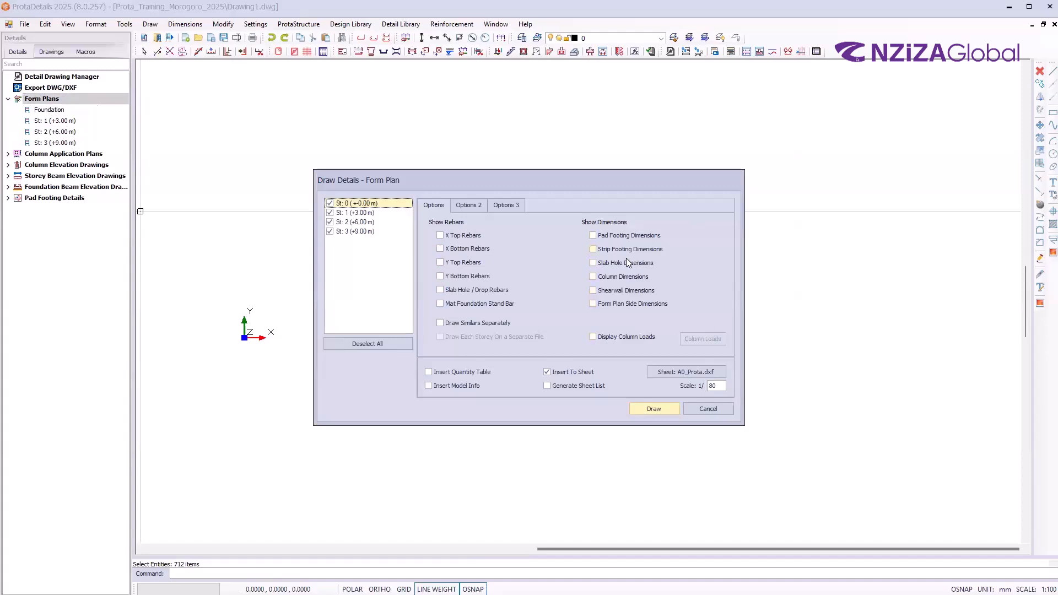
click(656, 410)
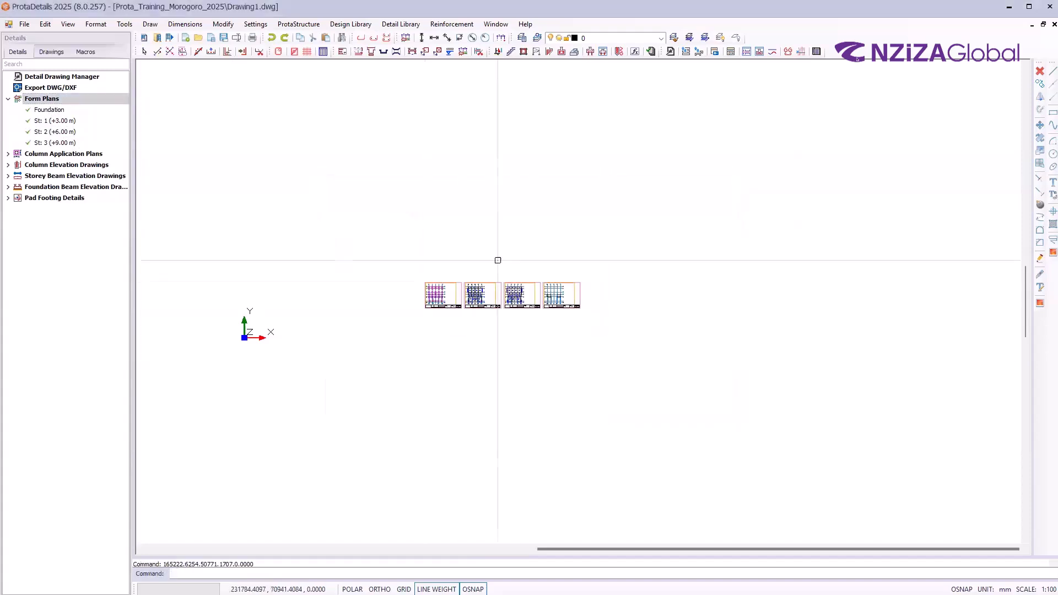
Examine the four form plan sheets, including the St: 3 sheet's title block with its project details and scale field
scroll(507, 298, up, 5)
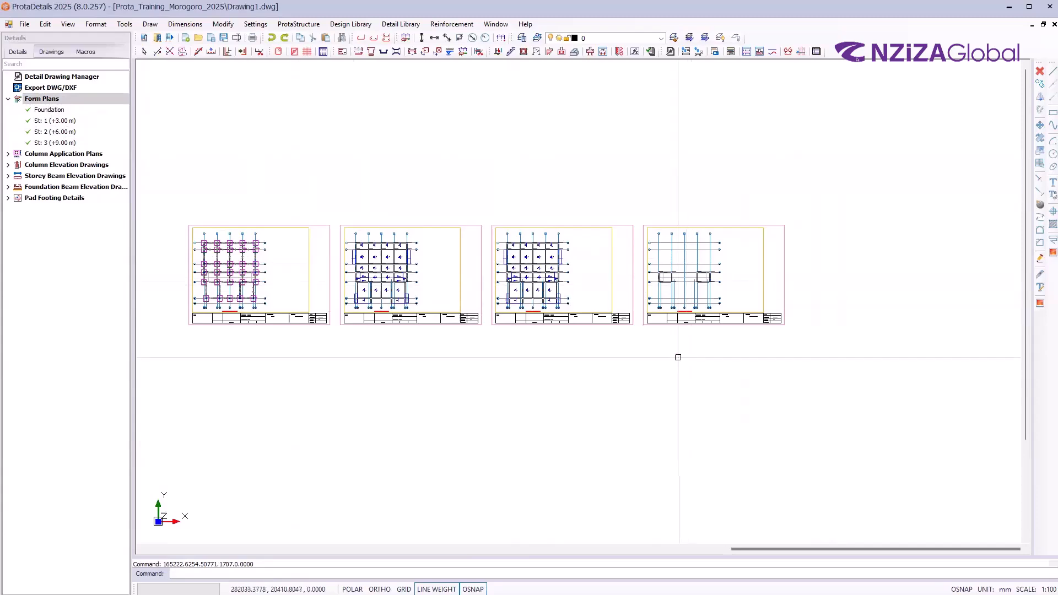
scroll(680, 357, up, 5)
scroll(685, 291, down, 3)
scroll(685, 292, up, 5)
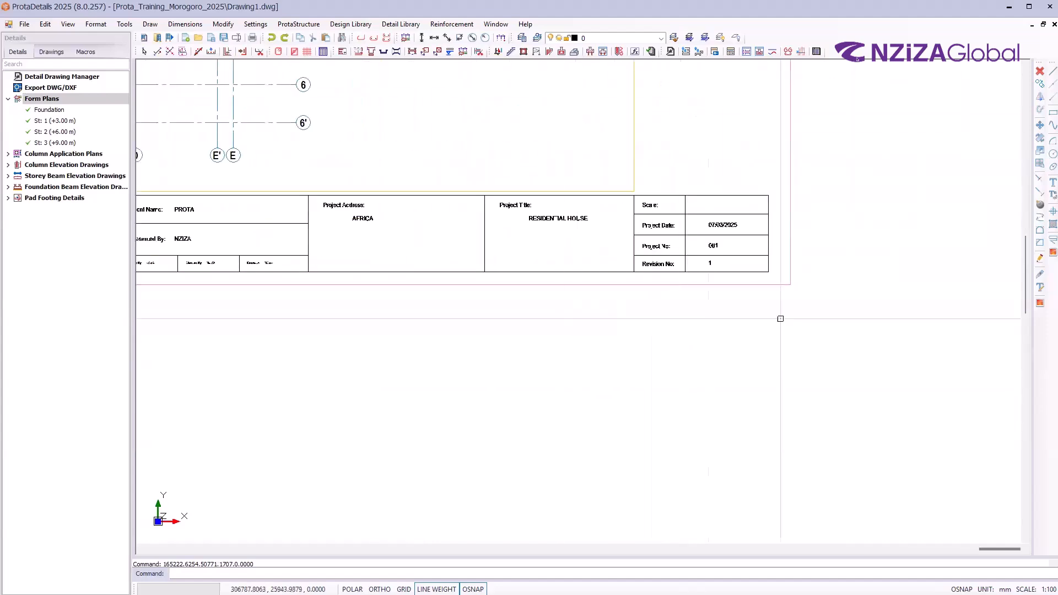
scroll(709, 319, down, 4)
scroll(572, 285, up, 3)
scroll(573, 285, down, 6)
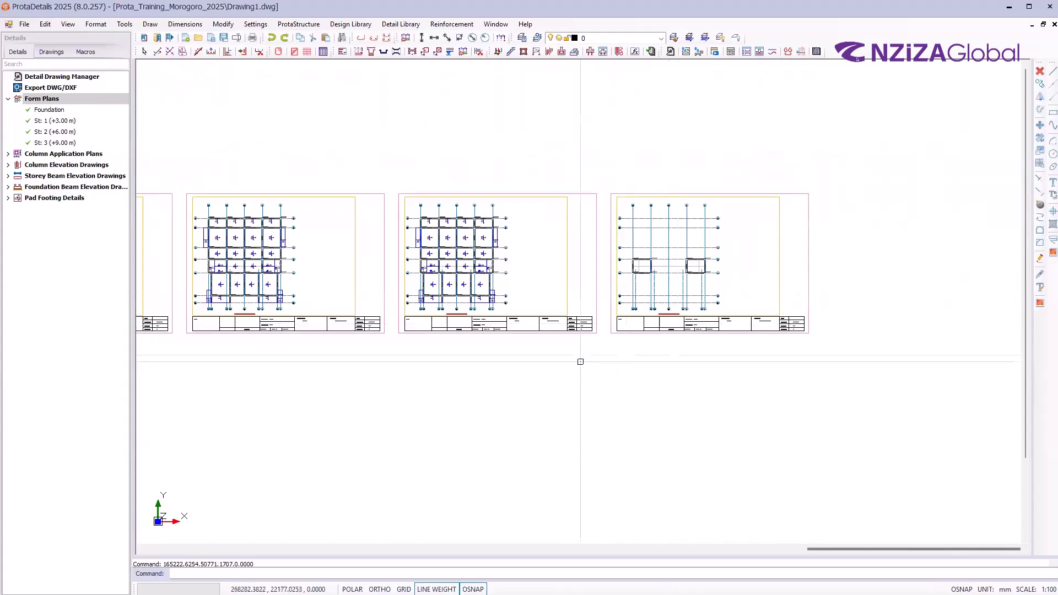
scroll(819, 341, down, 1)
scroll(820, 342, down, 1)
scroll(567, 336, up, 1)
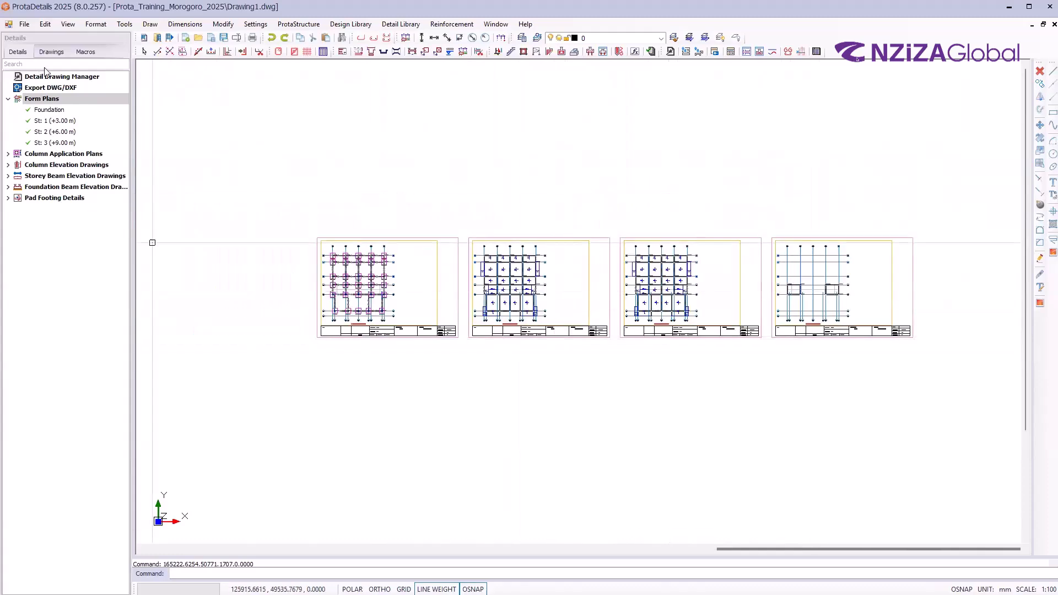
Draw the form plans of St: 0 to St: 3 without inserting them on sheets, placing them below the sheeted plans
right_click(64, 100)
click(115, 109)
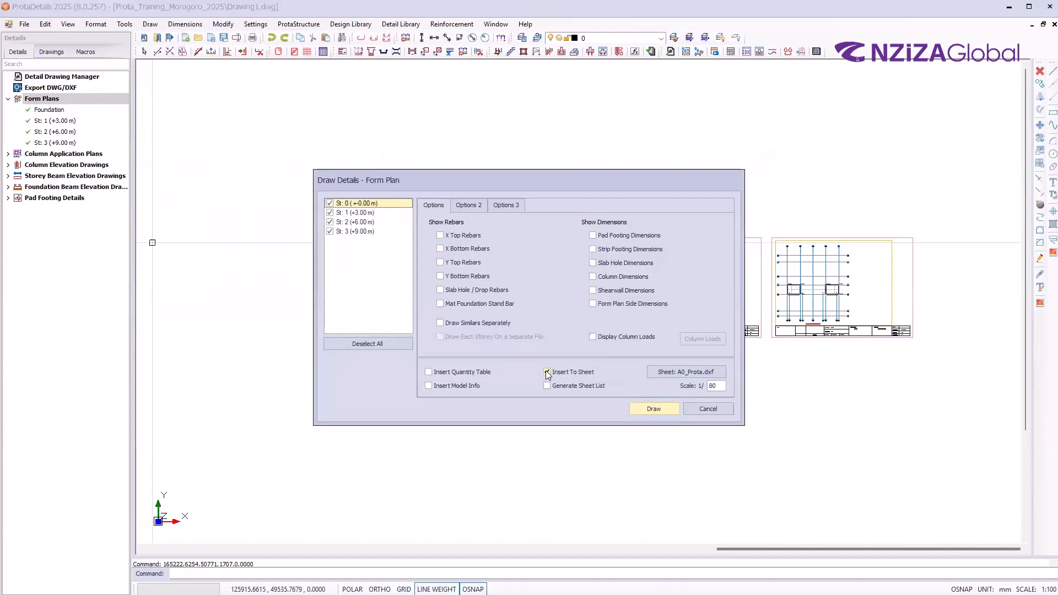
click(653, 409)
scroll(425, 73, down, 3)
click(374, 265)
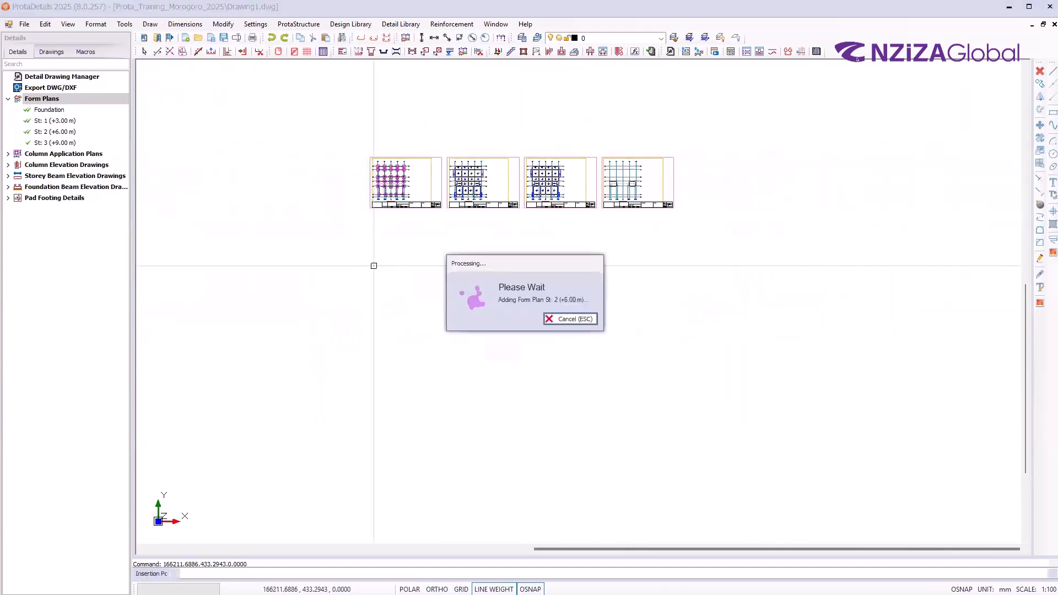
scroll(375, 288, up, 4)
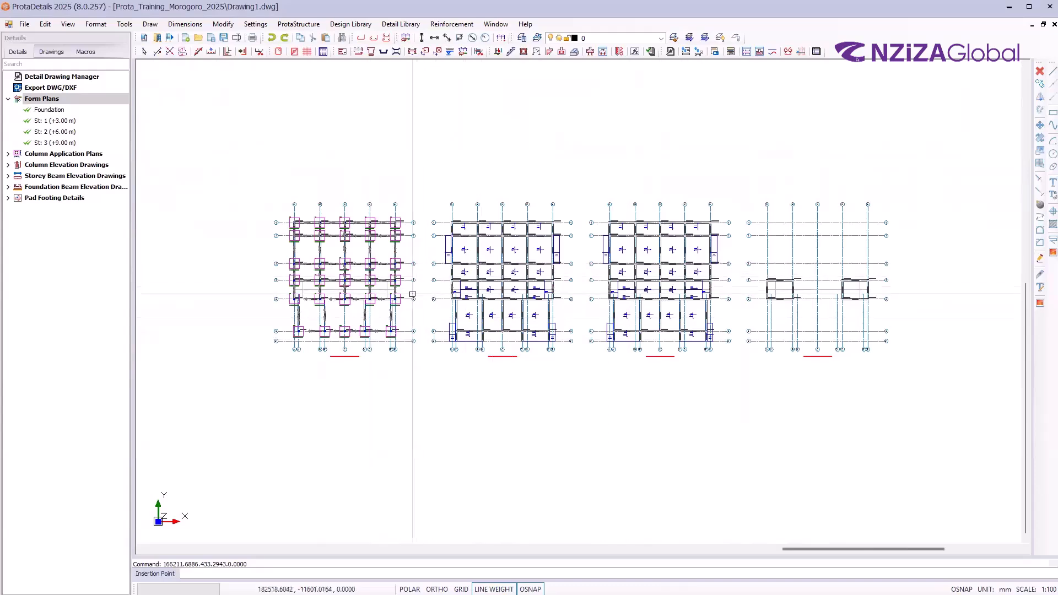
scroll(398, 330, down, 2)
scroll(371, 285, up, 3)
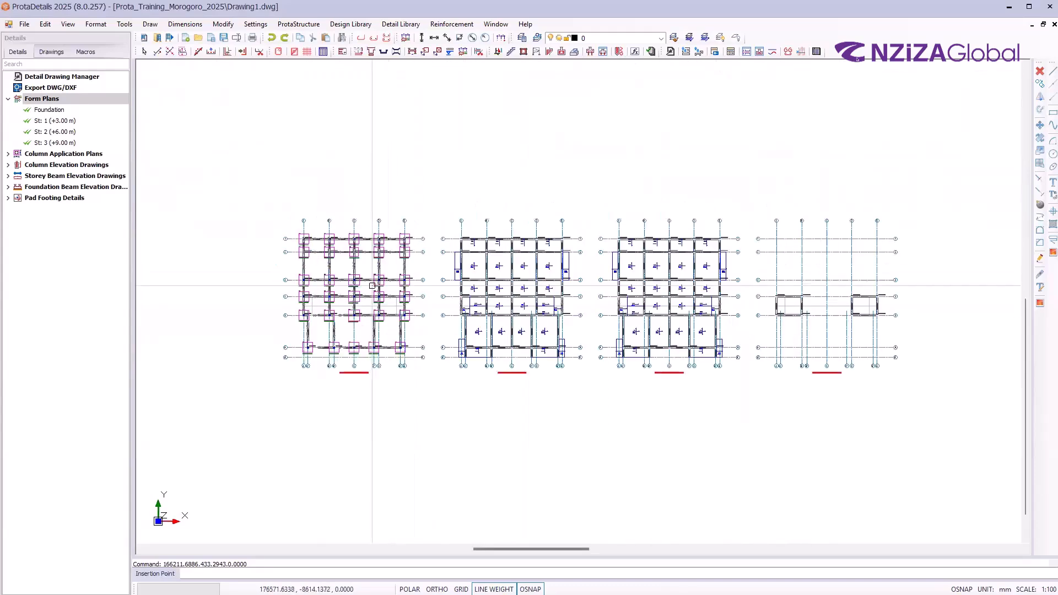
scroll(371, 286, down, 6)
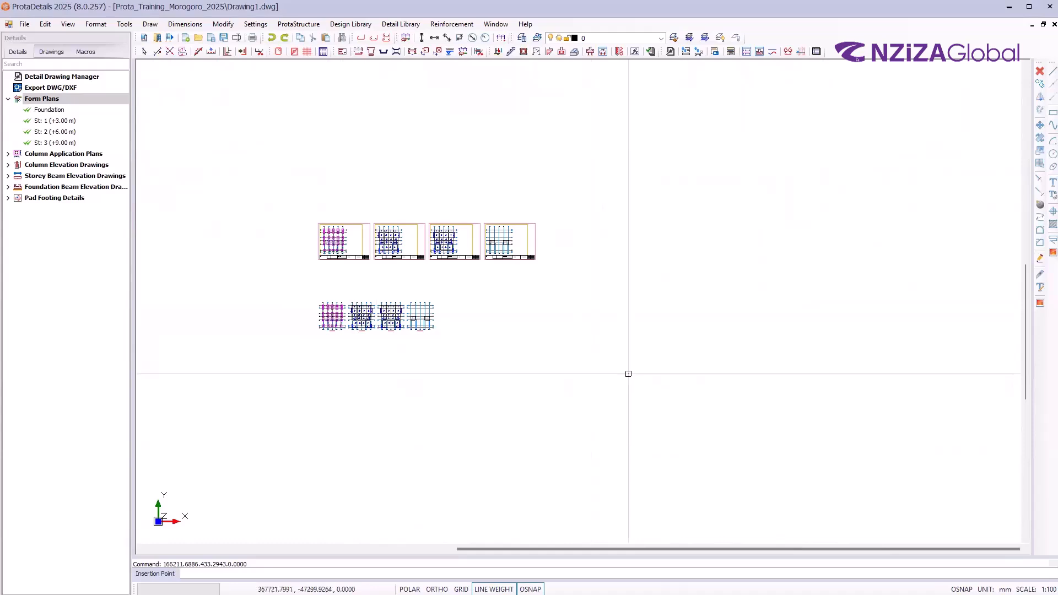
Delete the four form plans without sheets from below the sheeted row
click(461, 366)
click(243, 288)
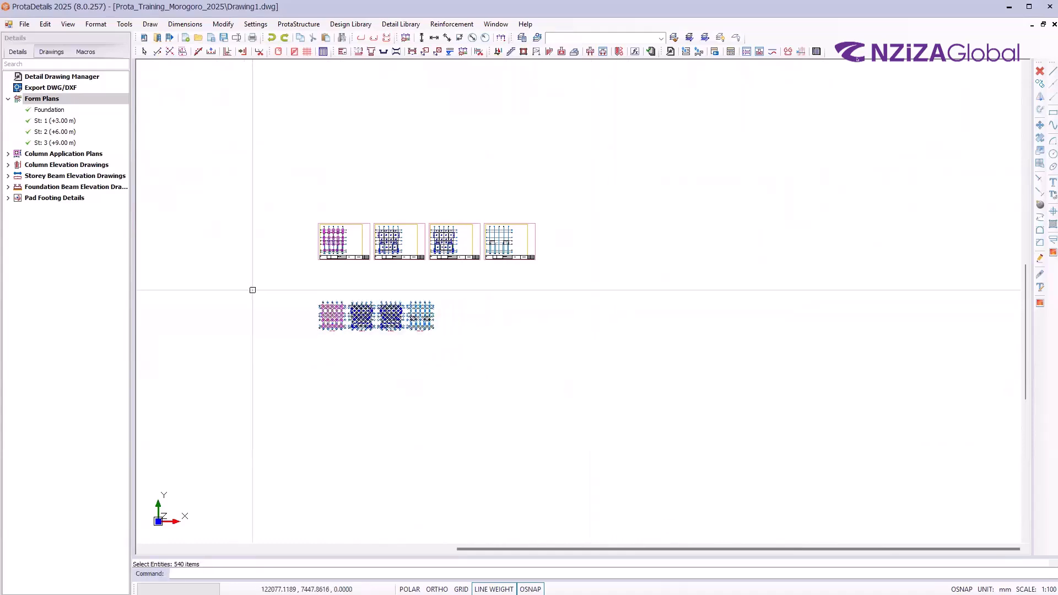
key(Delete)
Draw the St: 1 form plan with X and Y top and bottom rebars at 1/80, without a sheet, below the sheeted plans
scroll(416, 270, up, 2)
middle_drag(431, 345, 529, 352)
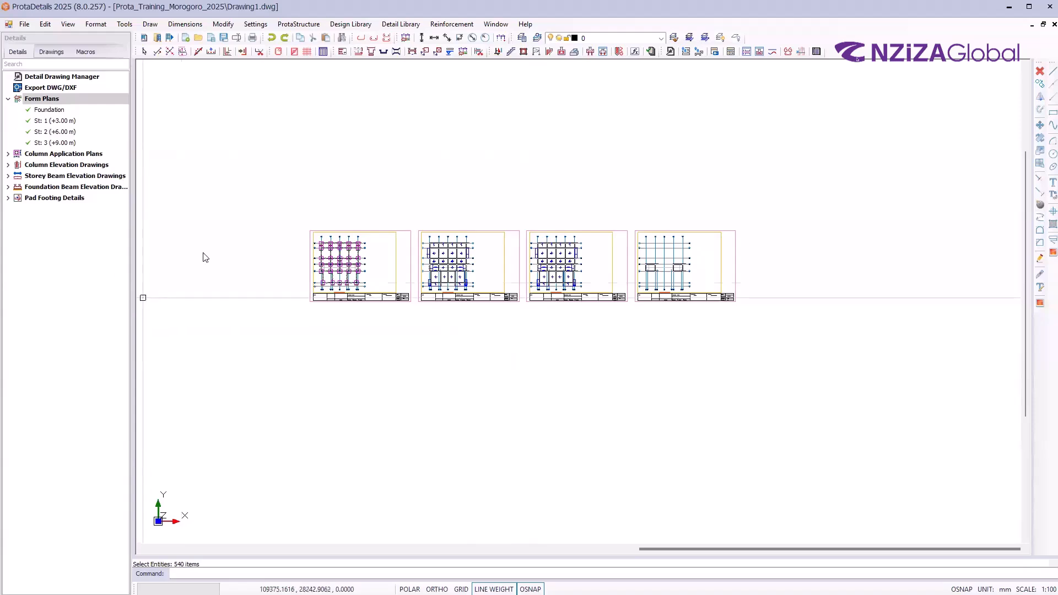
right_click(59, 122)
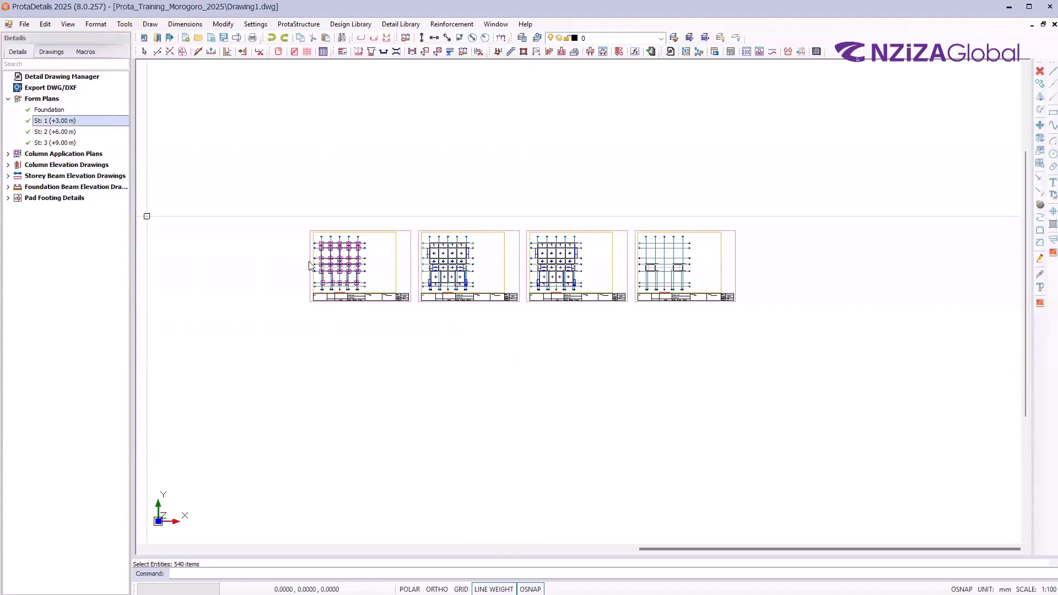
click(394, 236)
click(415, 249)
click(415, 263)
click(417, 276)
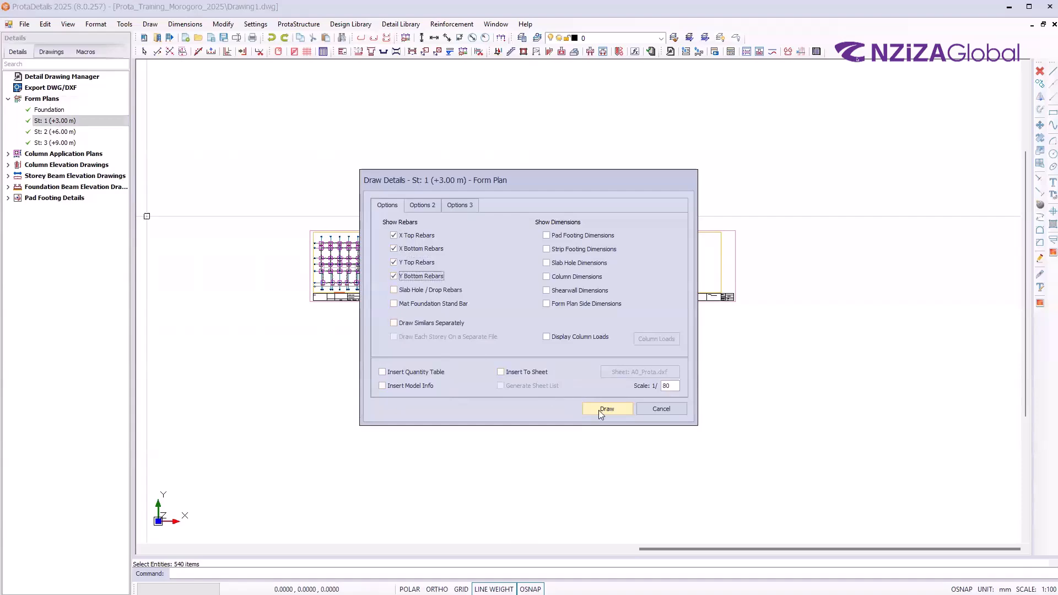
click(598, 410)
click(358, 385)
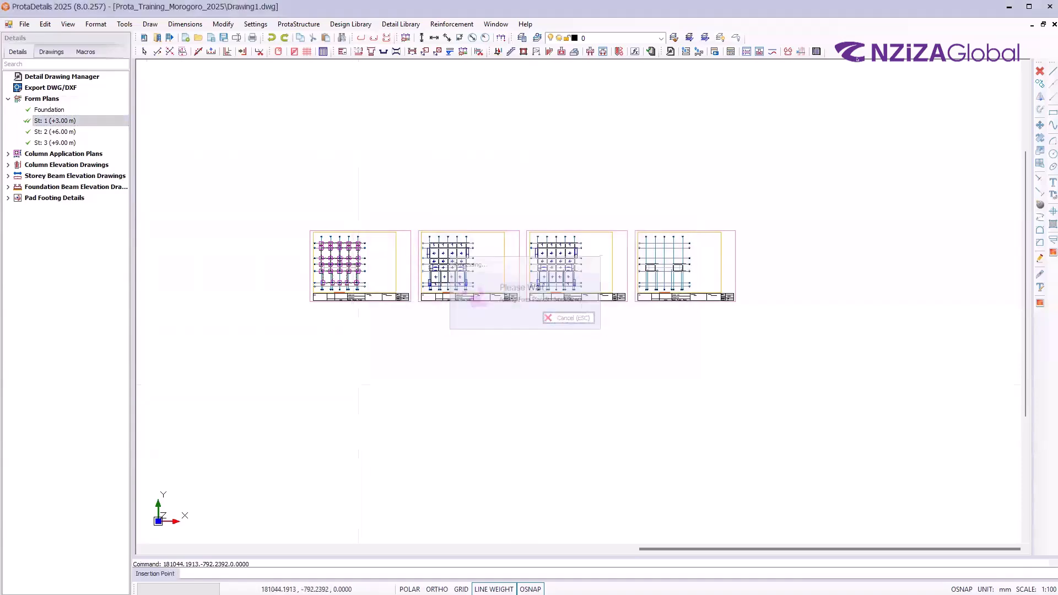
Create a quantity table from the entire St: 1 rebar form plan and place it beside the plan, past axis E
scroll(398, 335, up, 5)
scroll(398, 335, up, 3)
scroll(658, 292, down, 3)
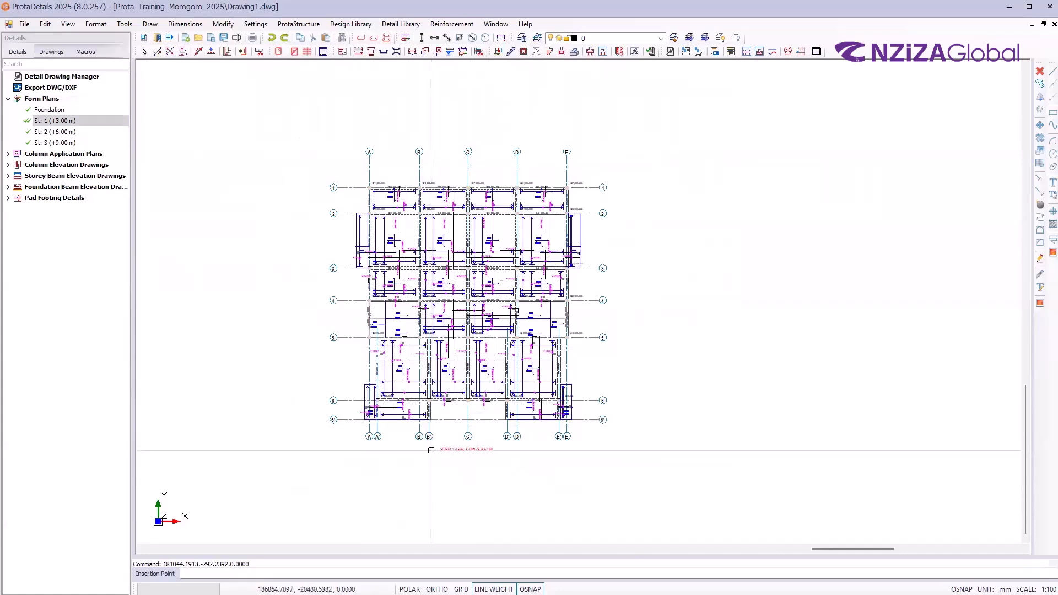
click(657, 463)
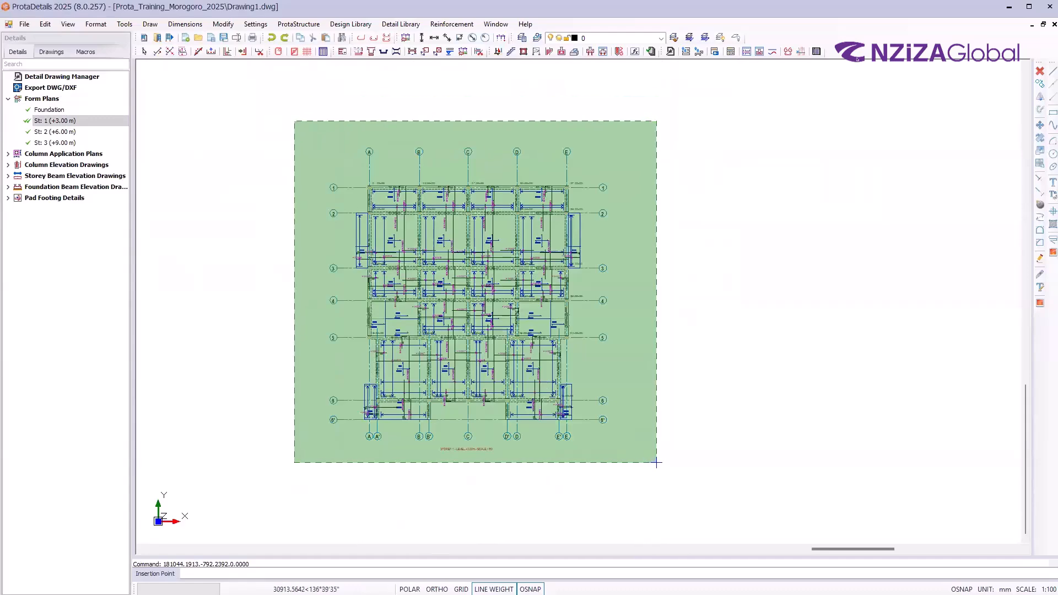
click(294, 121)
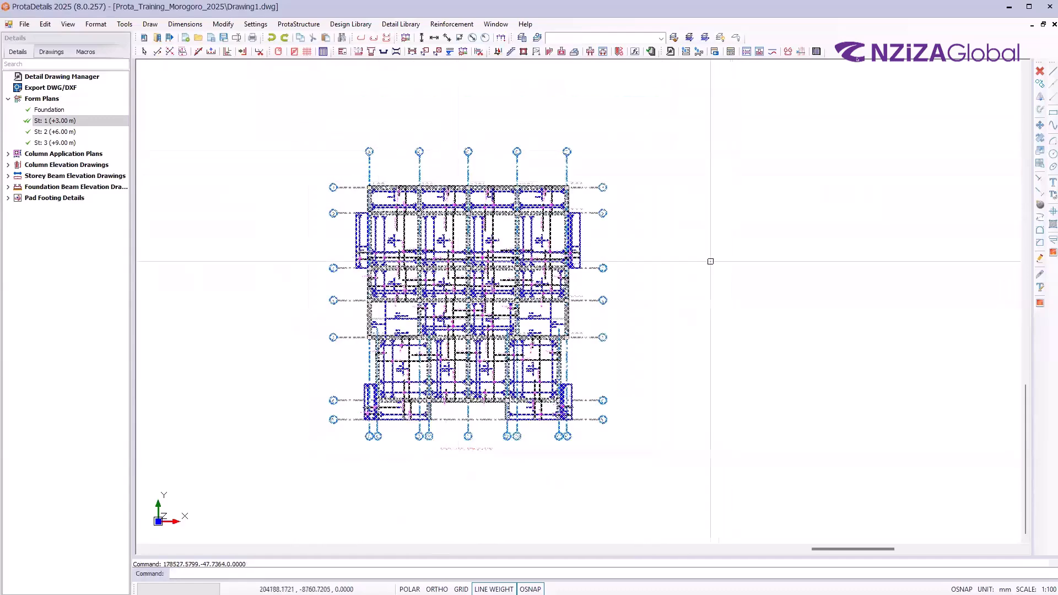
right_click(628, 246)
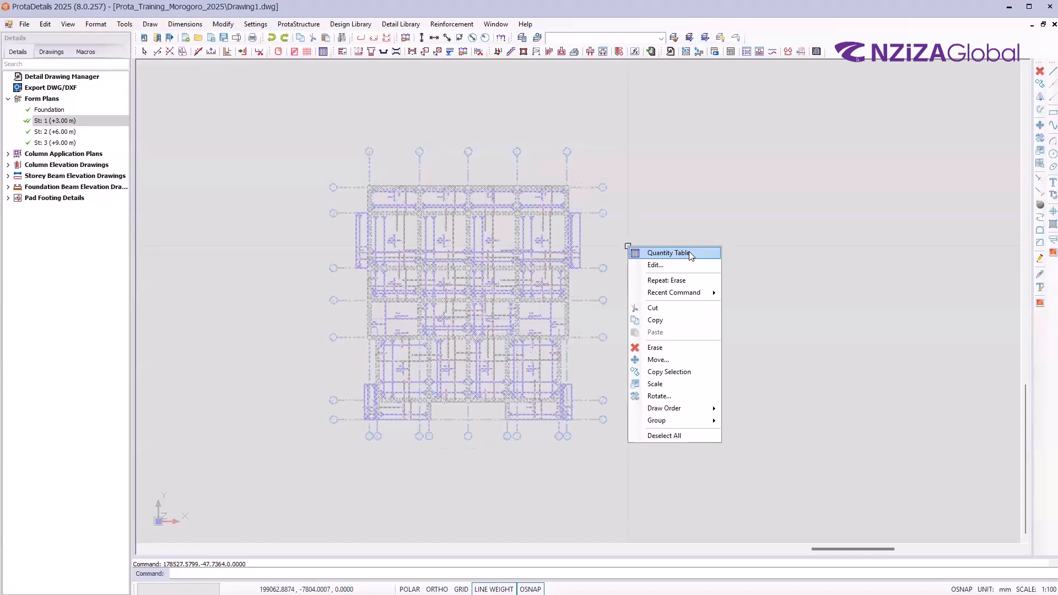
click(668, 253)
click(506, 324)
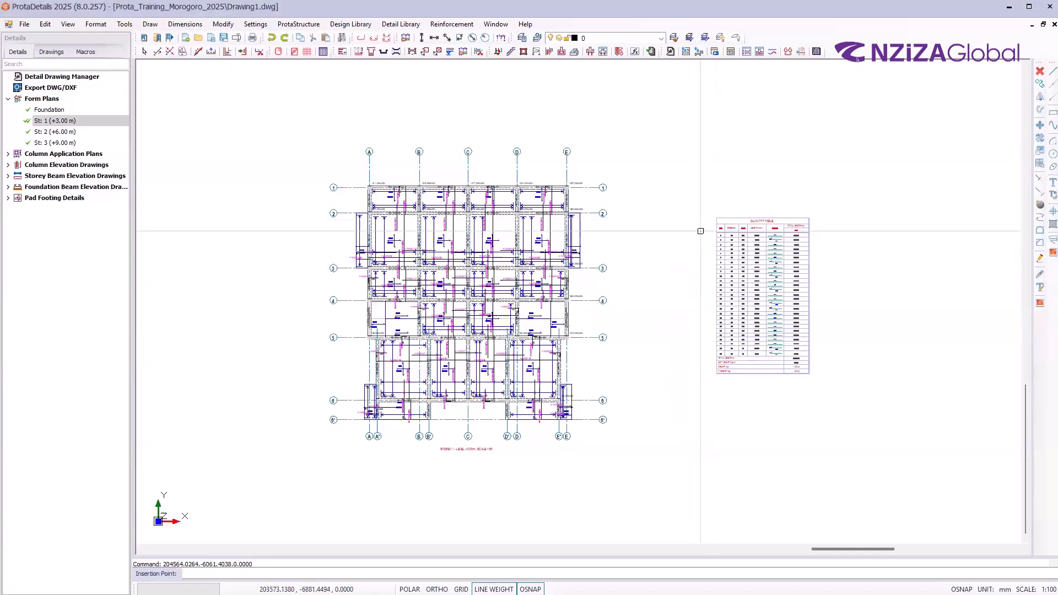
Examine the quantity table's bar sizes, quantities, lengths, forms and total weight against the rebars in the St: 1 plan
scroll(760, 271, up, 5)
scroll(760, 271, down, 2)
scroll(700, 193, up, 6)
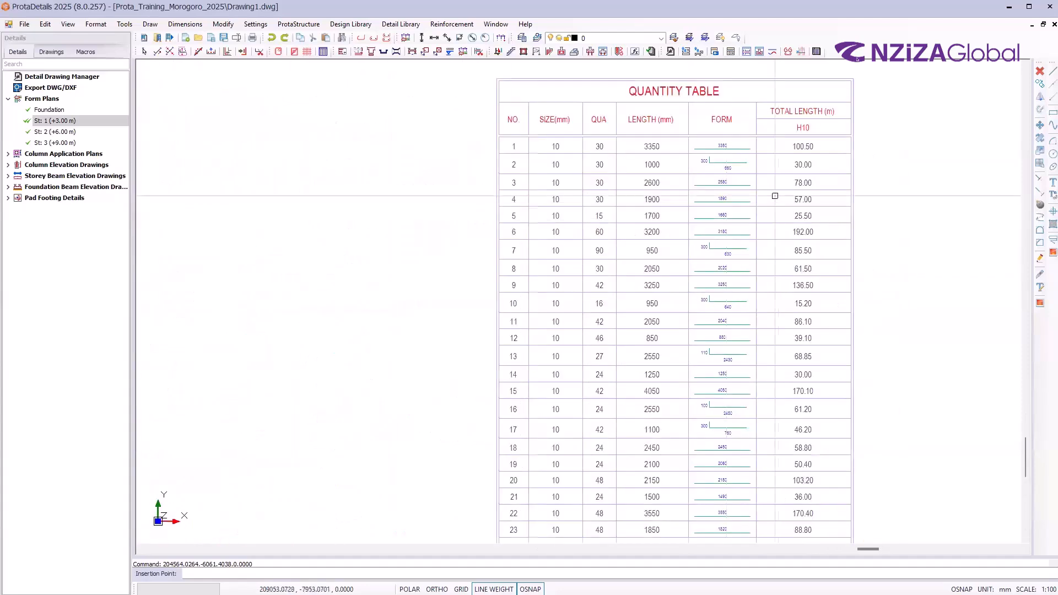
scroll(668, 166, down, 3)
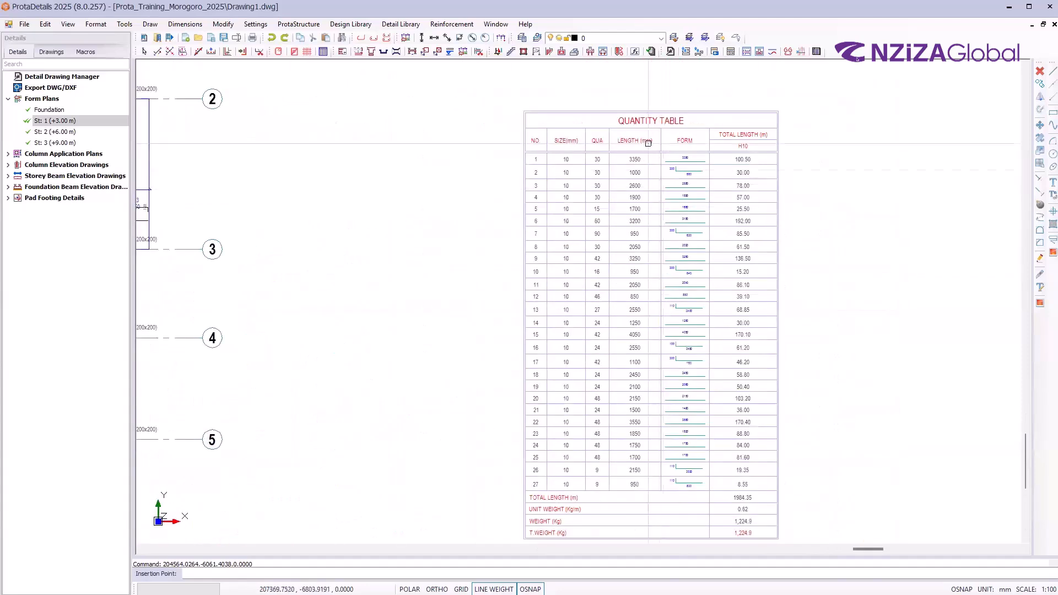
scroll(682, 142, up, 2)
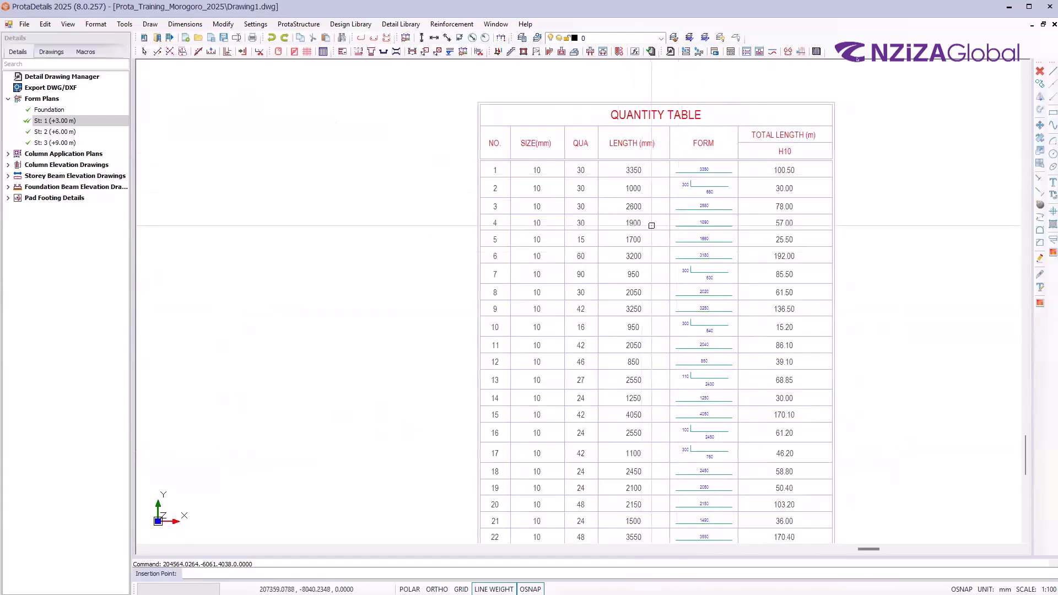
scroll(654, 221, down, 3)
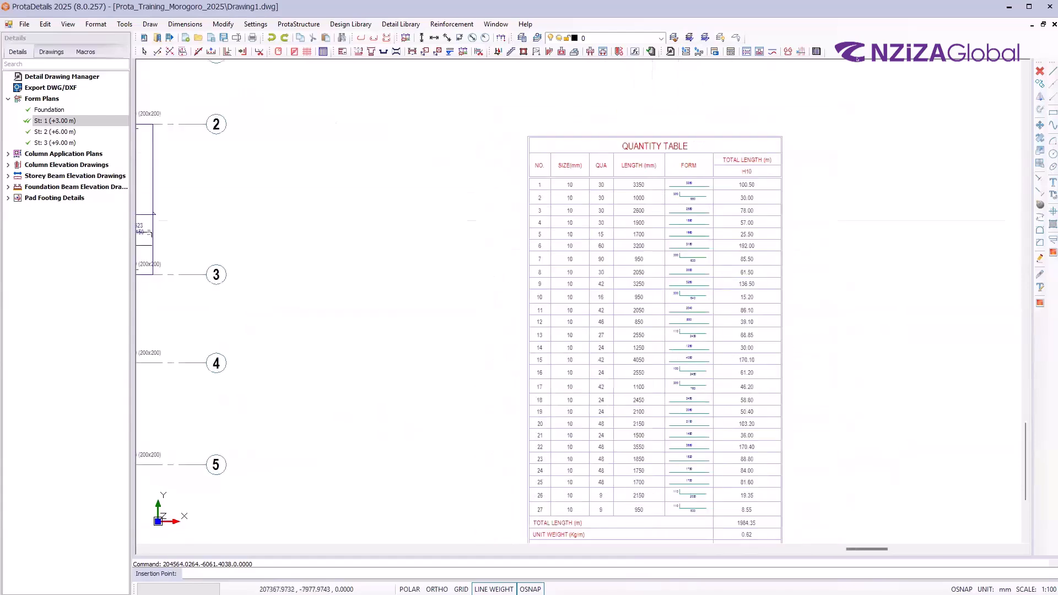
scroll(667, 304, up, 2)
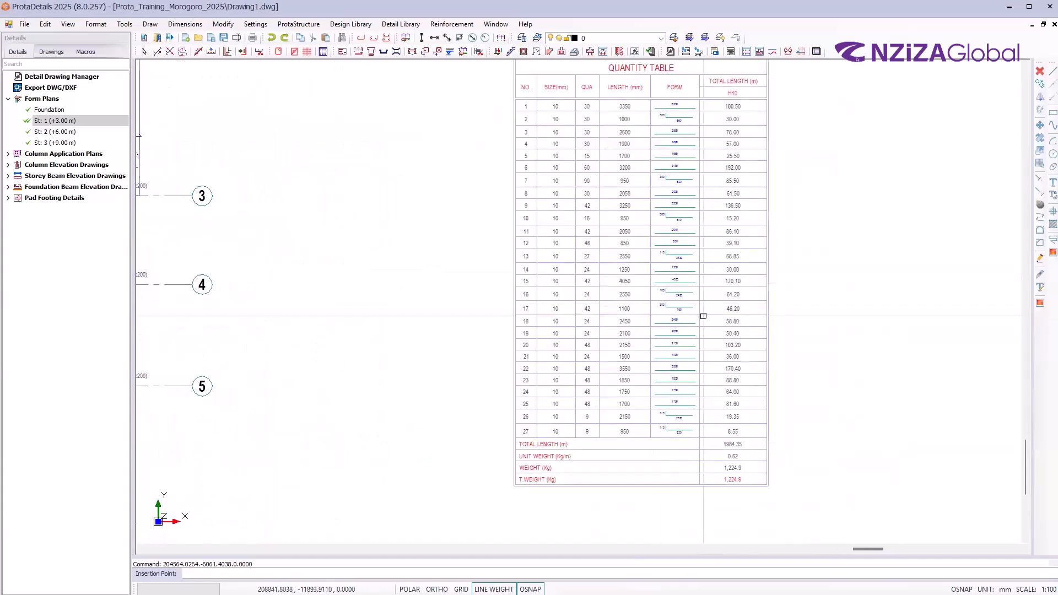
scroll(703, 315, up, 1)
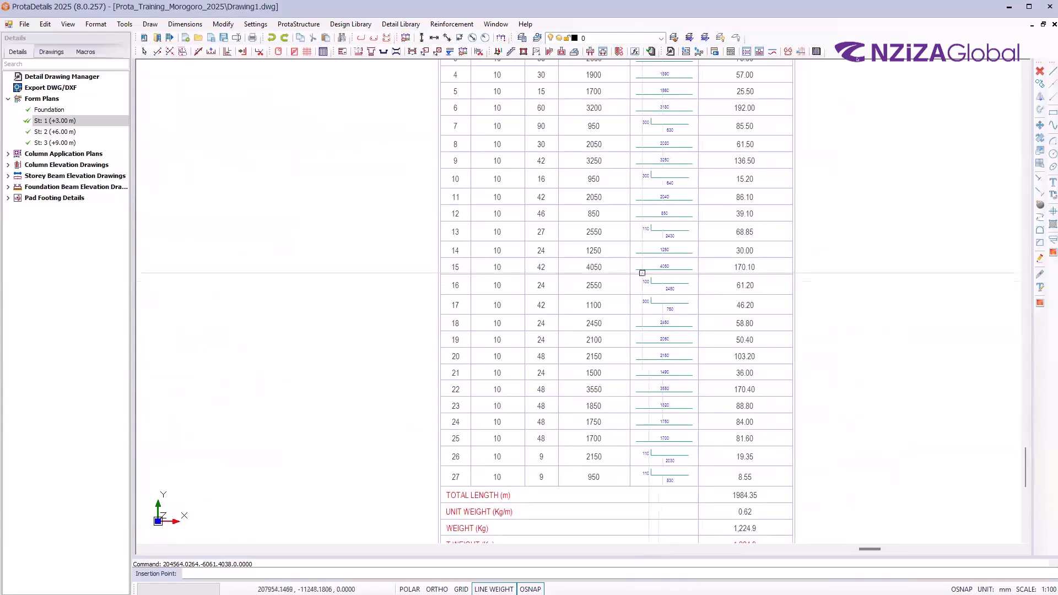
scroll(618, 282, down, 3)
scroll(618, 281, down, 2)
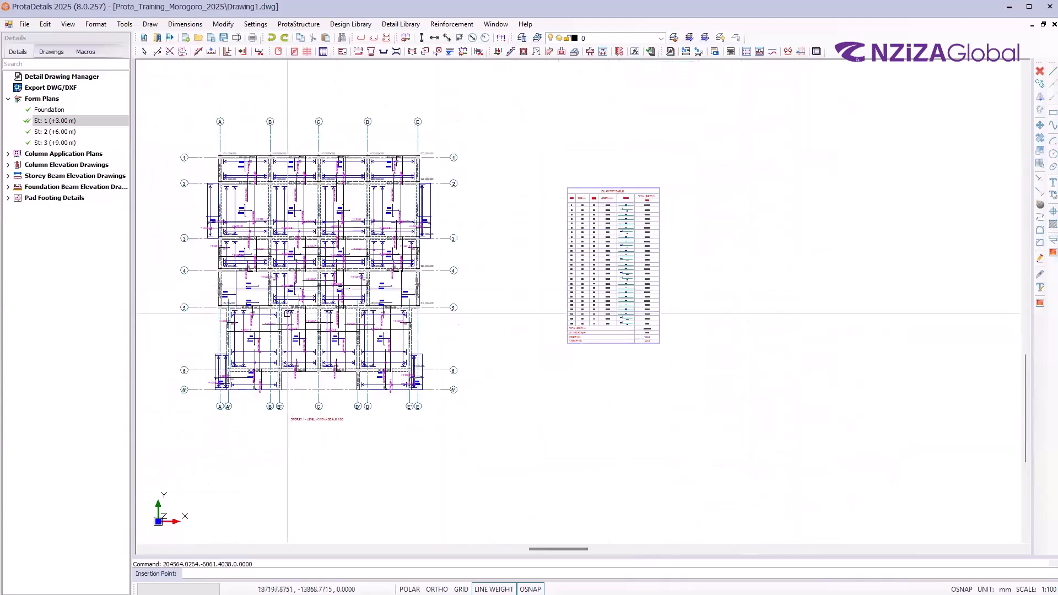
scroll(433, 268, up, 4)
scroll(413, 287, down, 3)
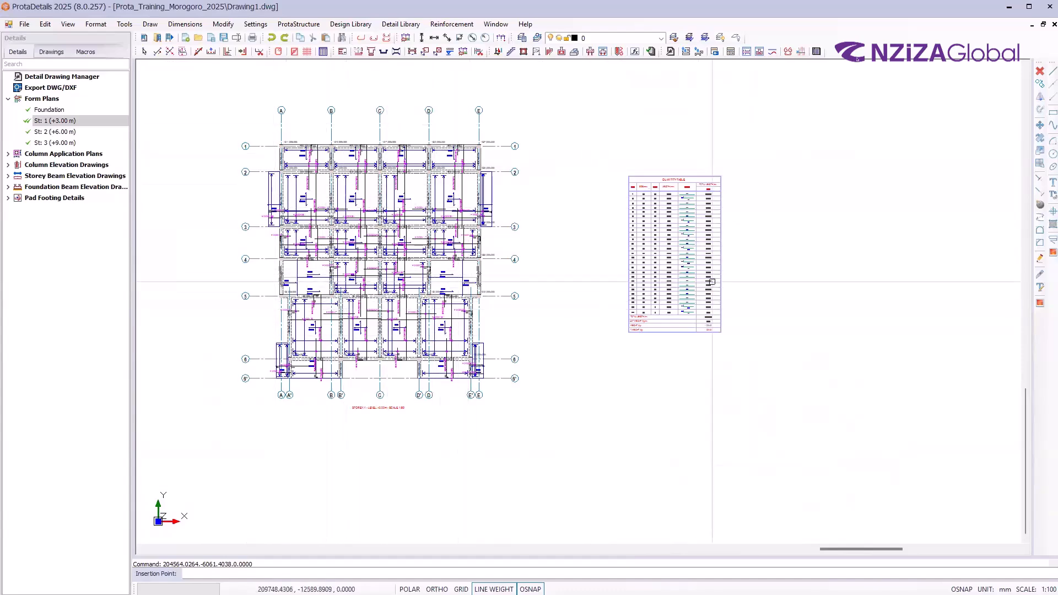
scroll(711, 261, up, 3)
scroll(683, 117, up, 2)
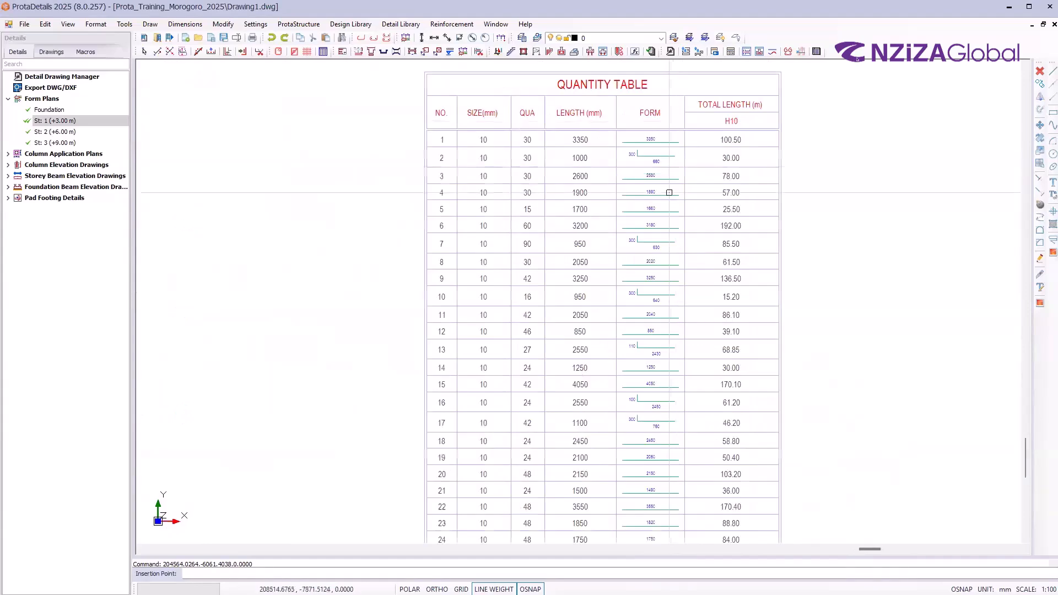
Examine the total length, unit weight and weight rows at the end of the St: 1 quantity table
scroll(659, 453, down, 4)
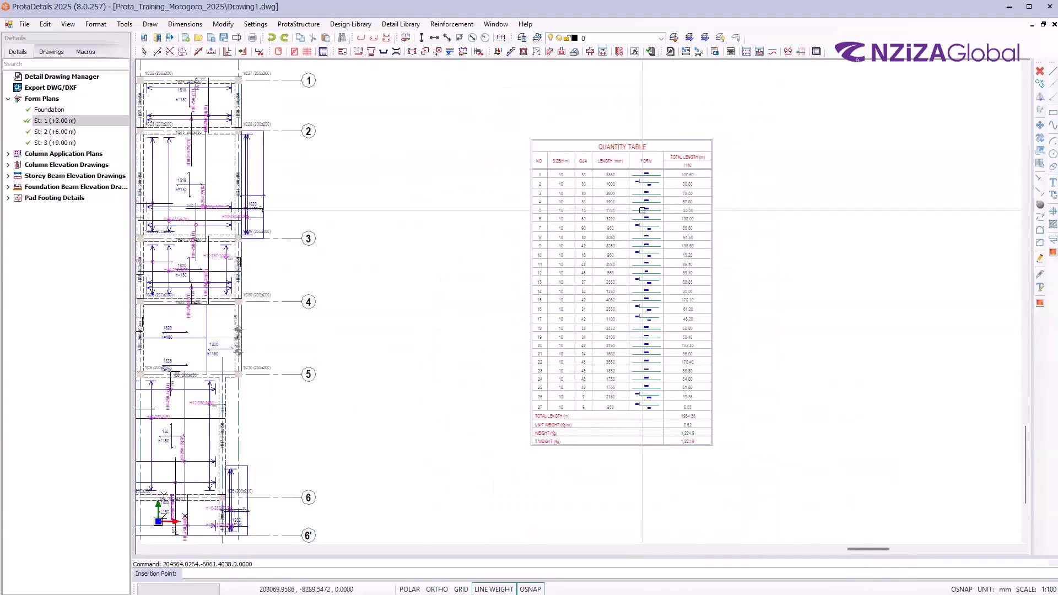
scroll(689, 375, up, 2)
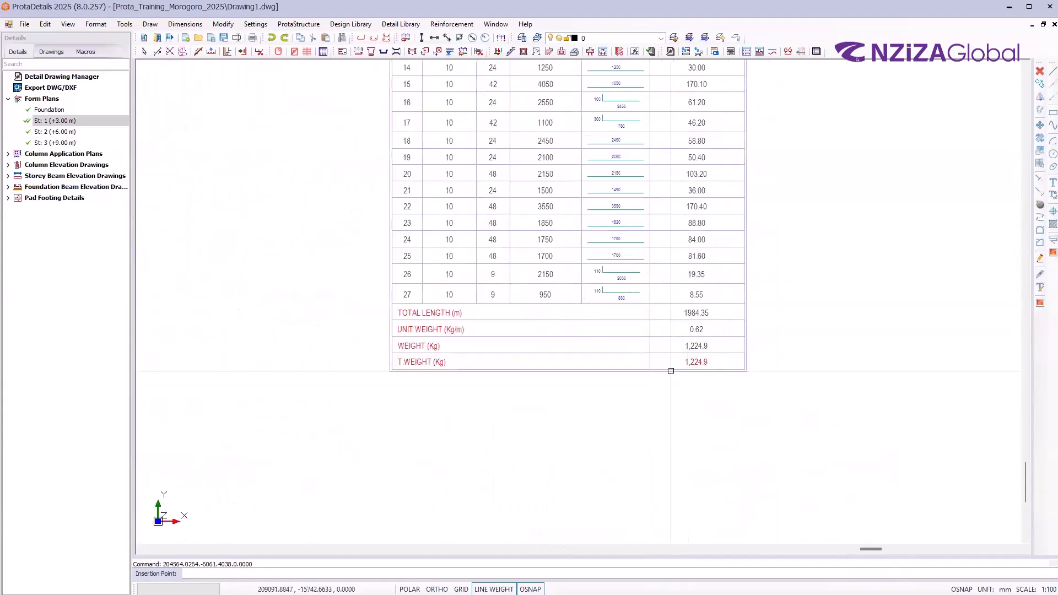
scroll(692, 359, up, 2)
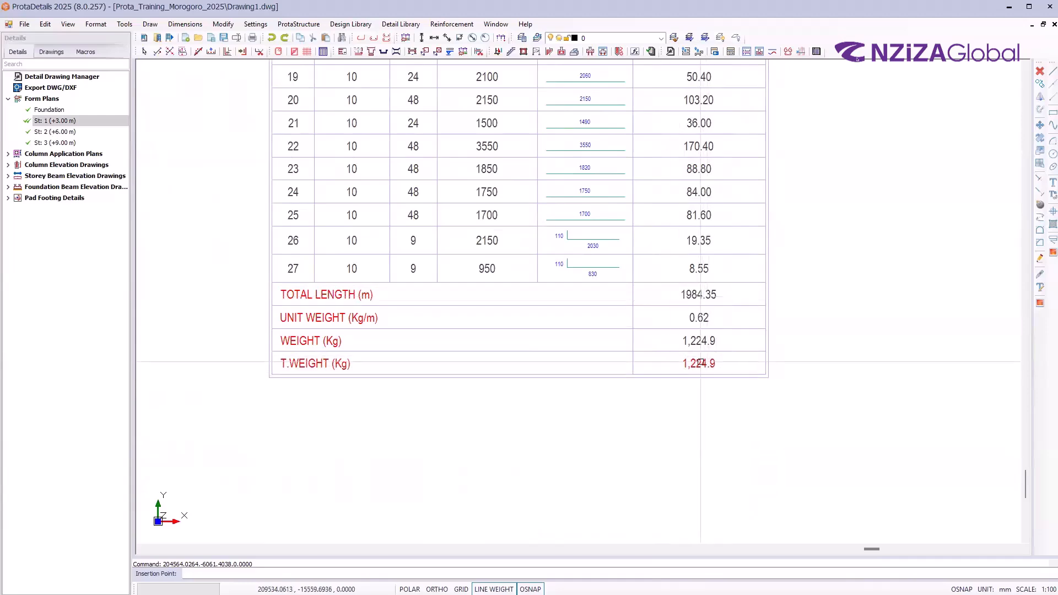
scroll(689, 397, down, 5)
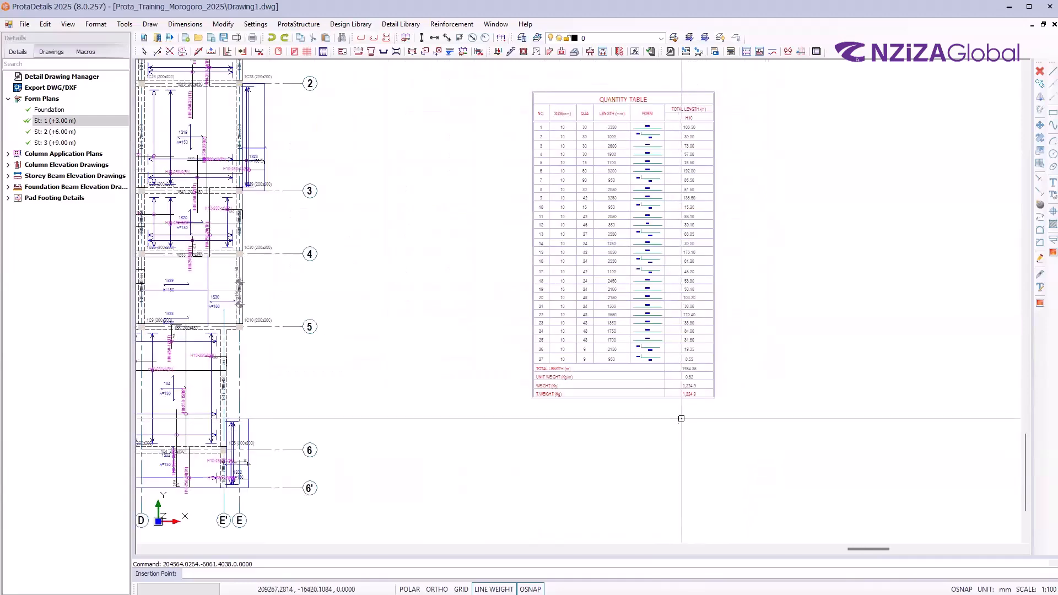
scroll(681, 421, up, 5)
scroll(673, 349, up, 1)
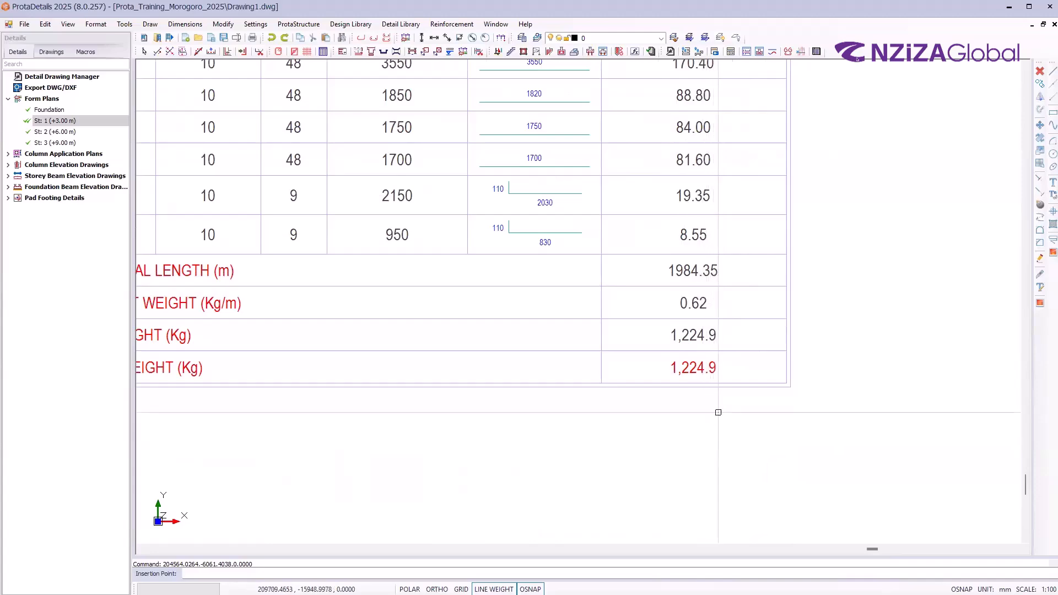
scroll(718, 413, down, 3)
scroll(727, 407, down, 3)
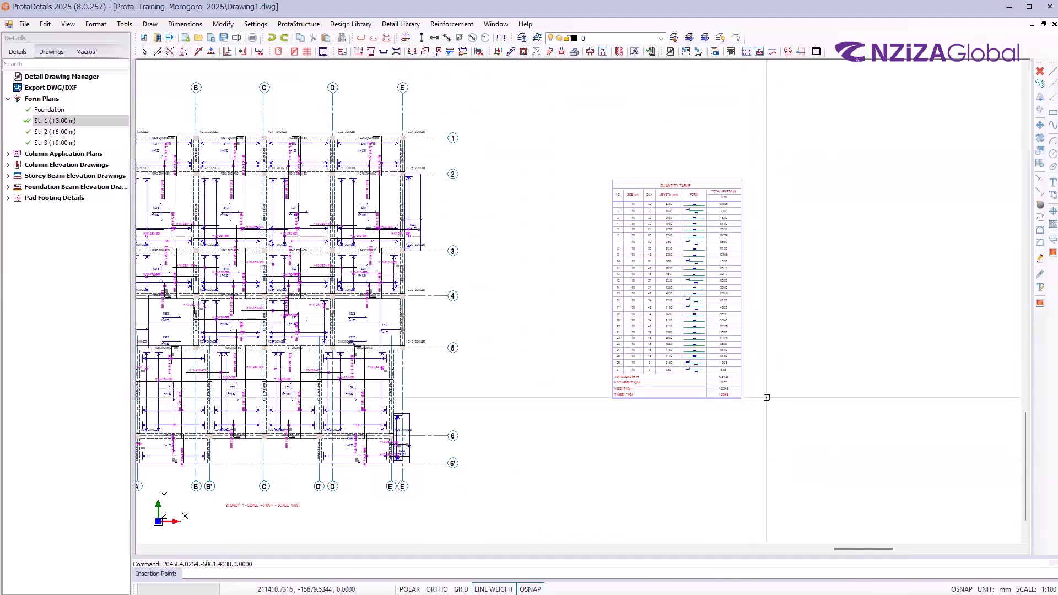
Delete the St: 1 rebar form plan and its quantity table from below the sheeted form plans
scroll(769, 375, down, 4)
scroll(728, 300, down, 3)
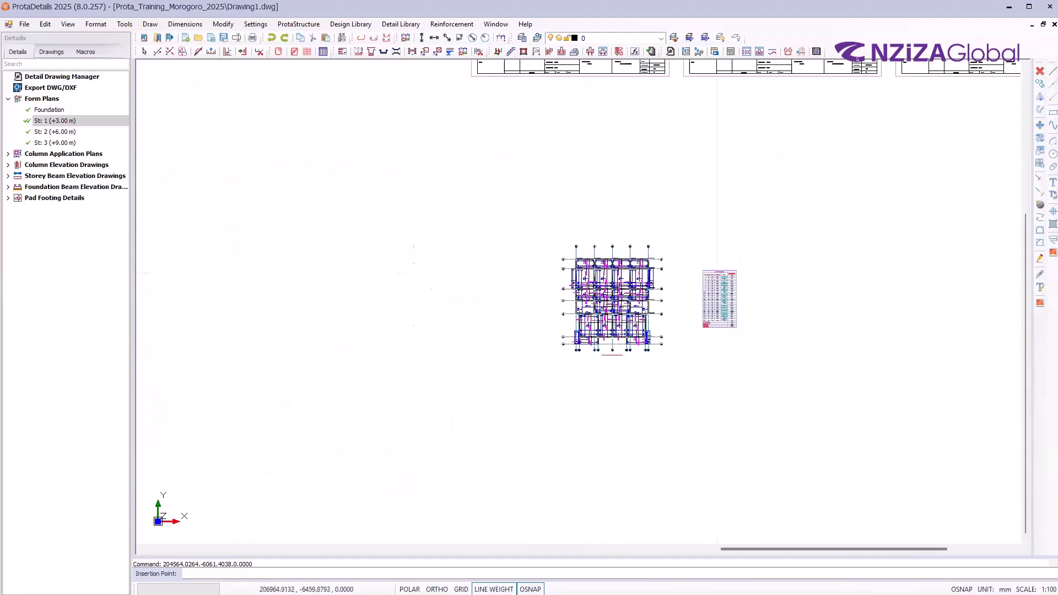
scroll(717, 297, down, 2)
click(795, 364)
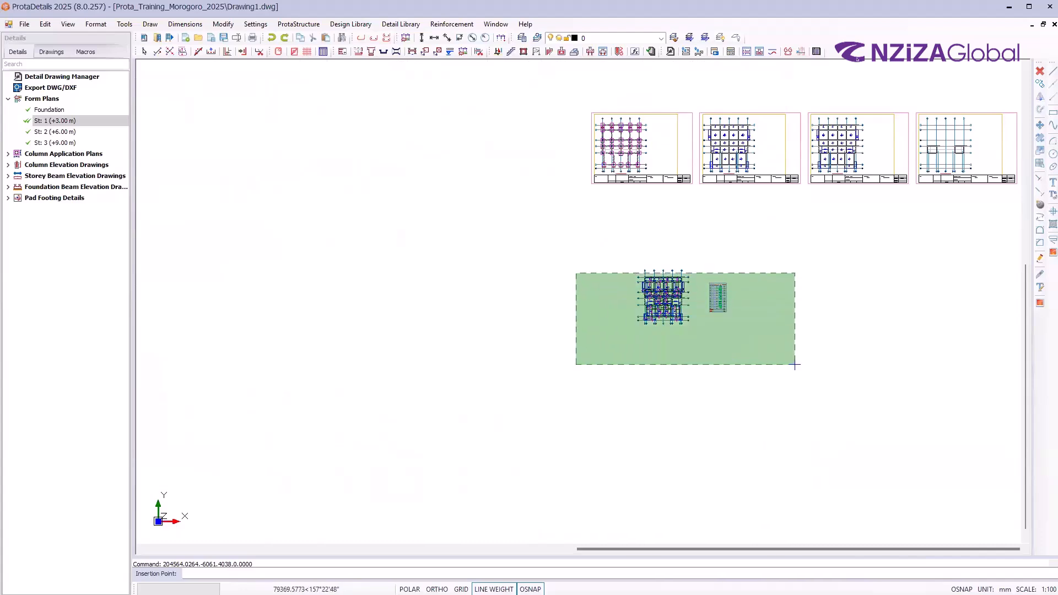
click(562, 253)
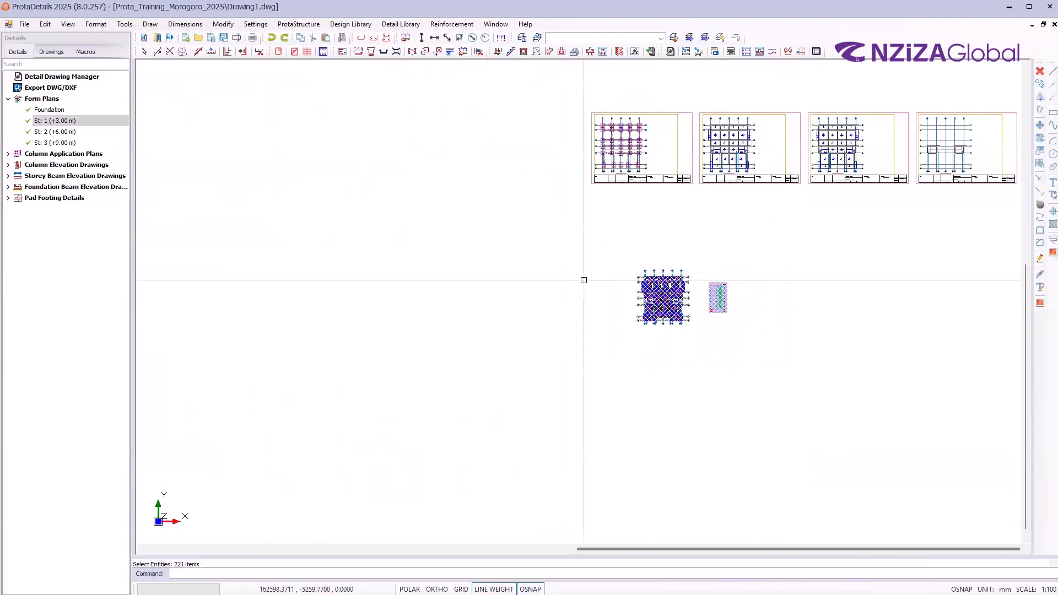
key(Delete)
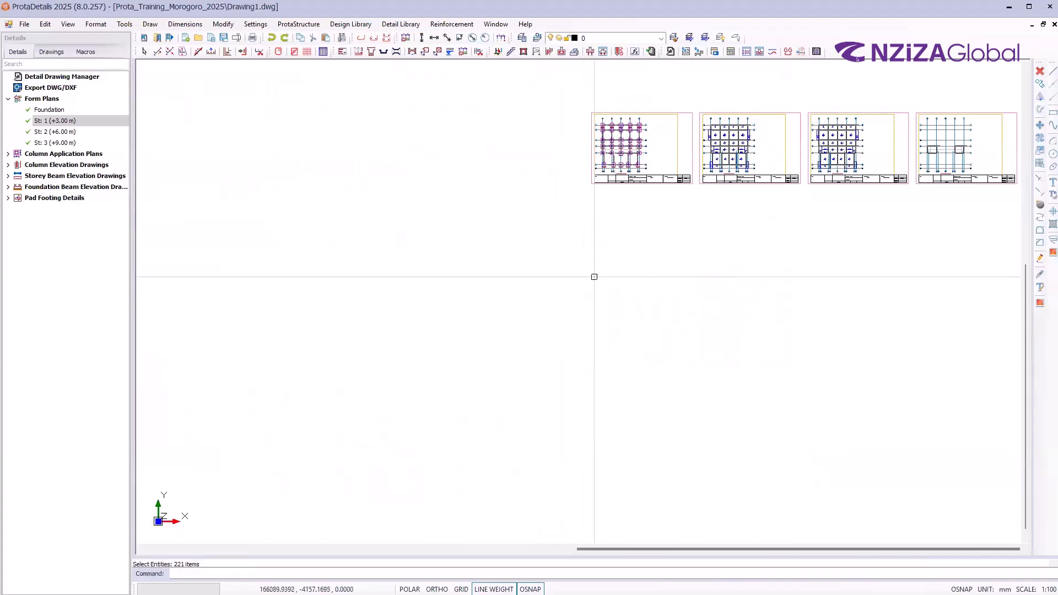
Set up column application plans for St: 1 to St: 3 with link details next to plans and no column or shear wall dimensions
click(9, 99)
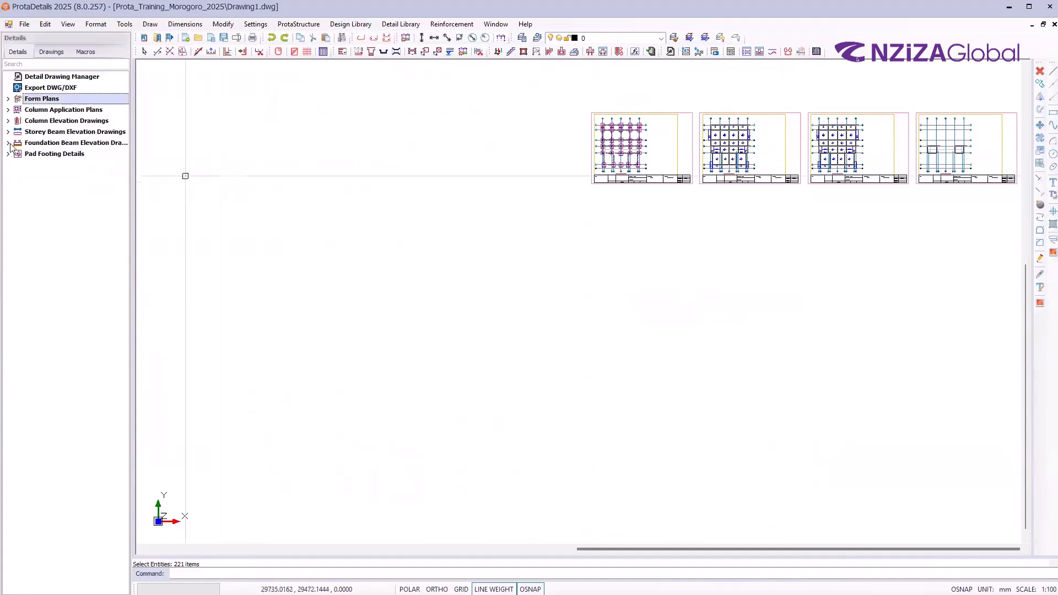
click(8, 110)
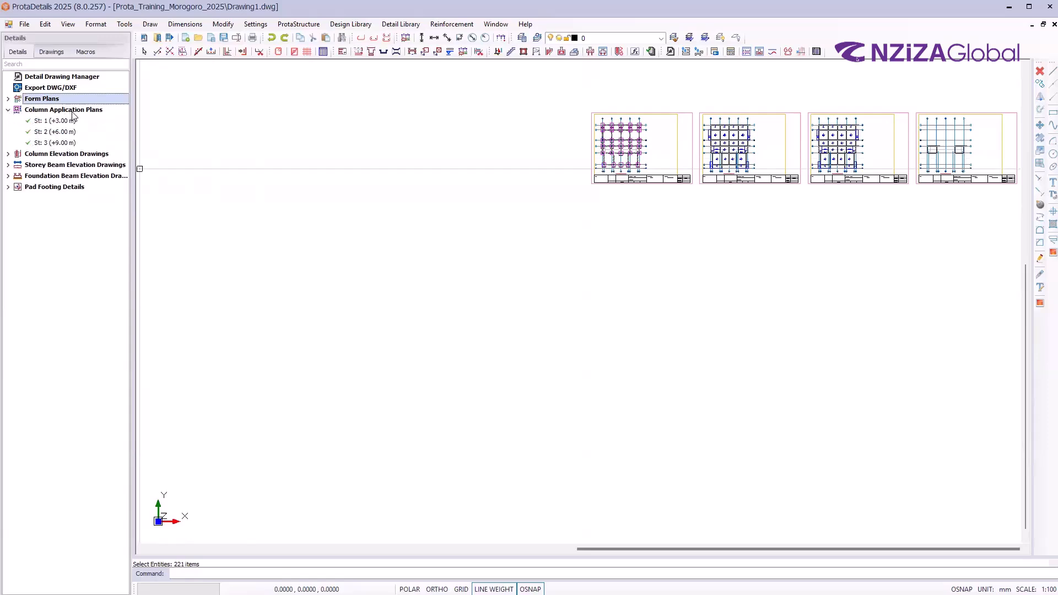
click(72, 112)
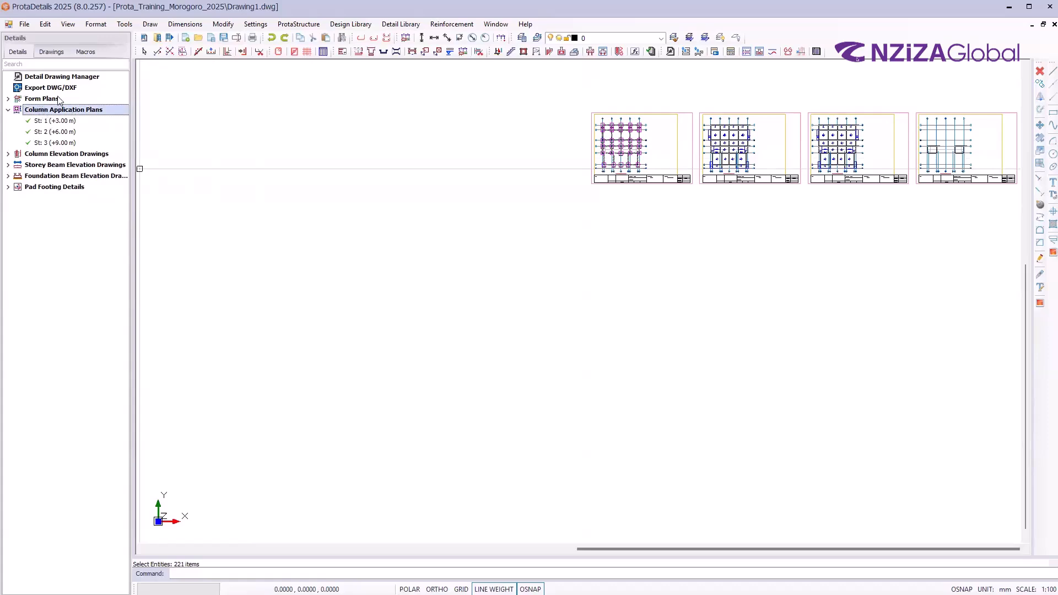
right_click(74, 111)
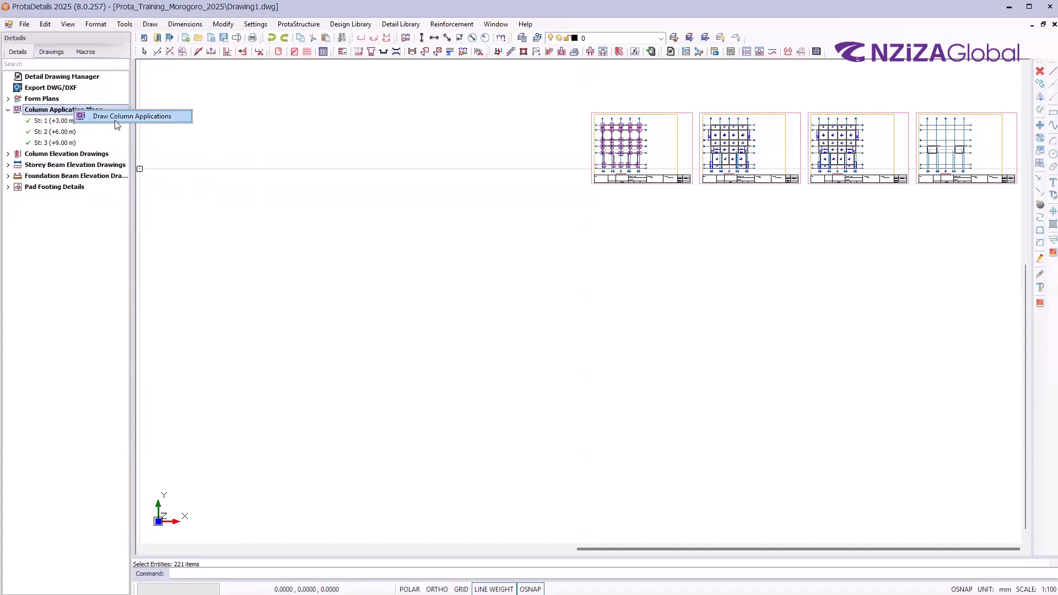
click(116, 116)
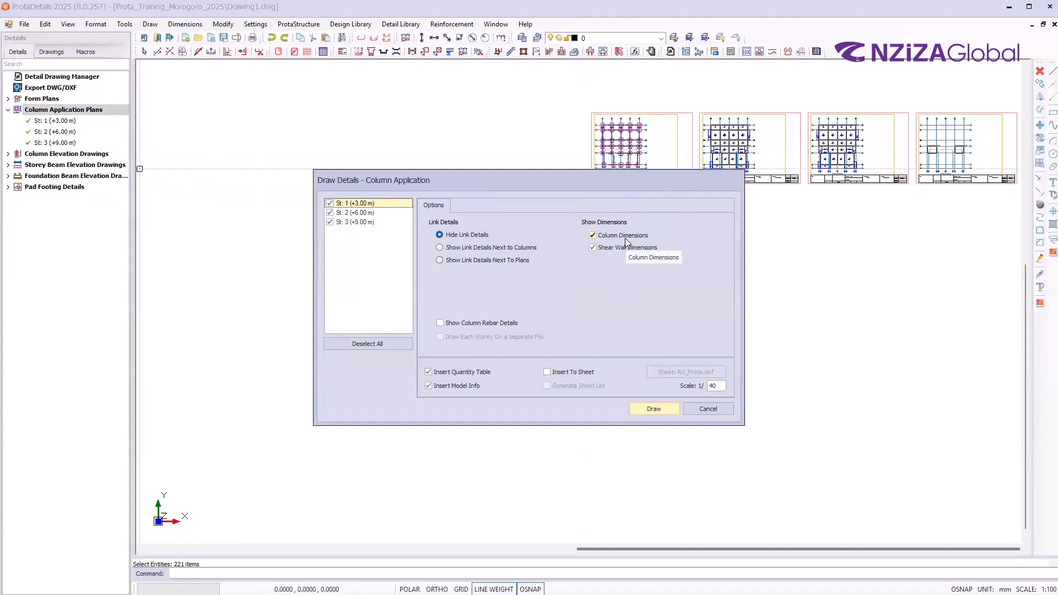
click(594, 236)
click(593, 248)
click(464, 260)
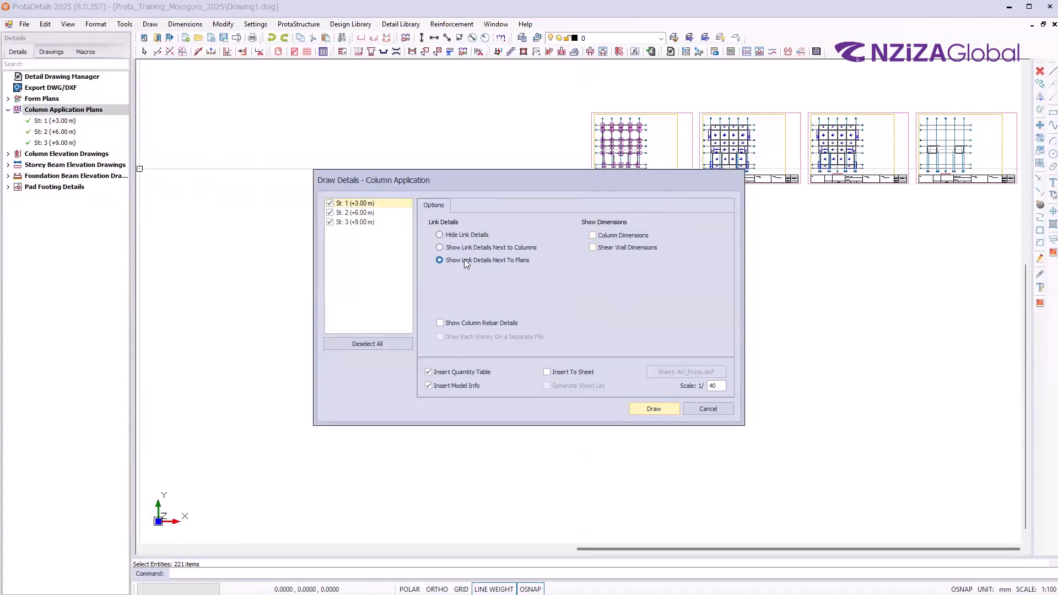
Draw the column application plans on A3_Prota_Horizontal.dxf sheets at 1/40, without quantity table or model info, below the sheeted form plans
click(545, 373)
click(547, 373)
click(440, 372)
click(443, 385)
click(560, 374)
click(685, 370)
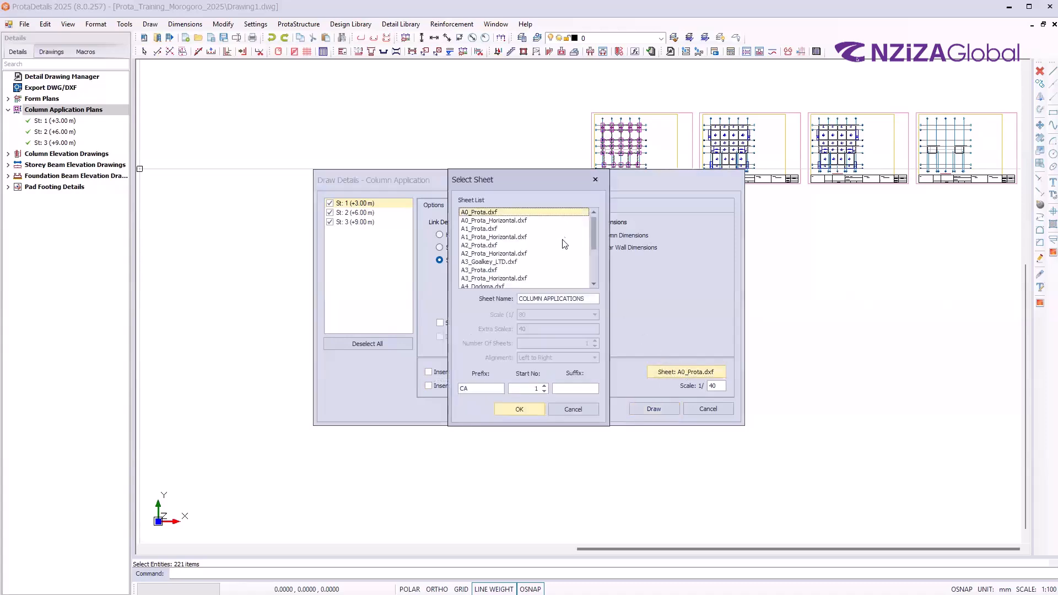
scroll(566, 246, down, 3)
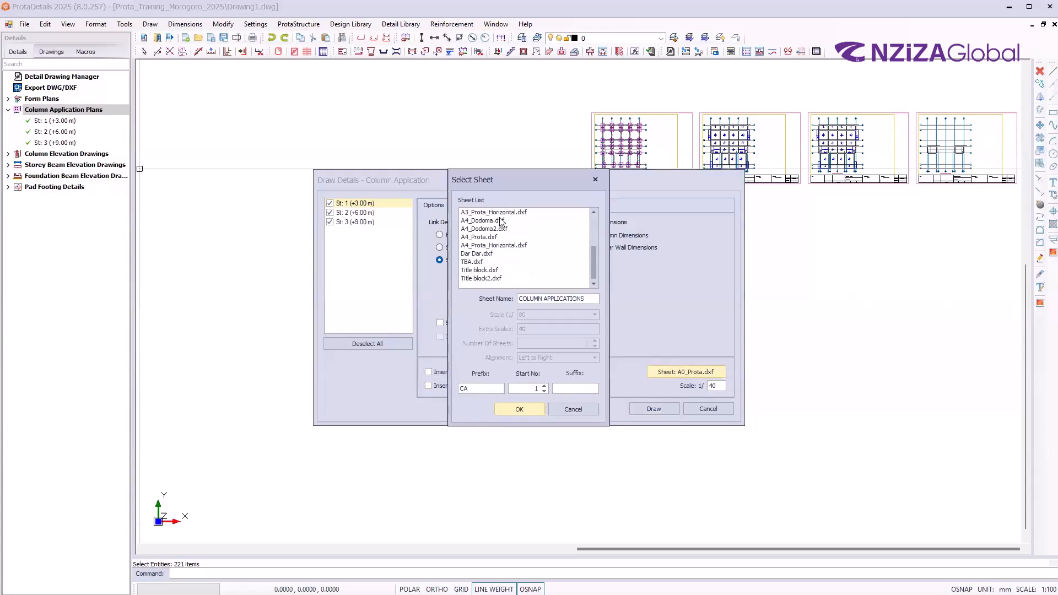
scroll(504, 231, up, 1)
click(498, 238)
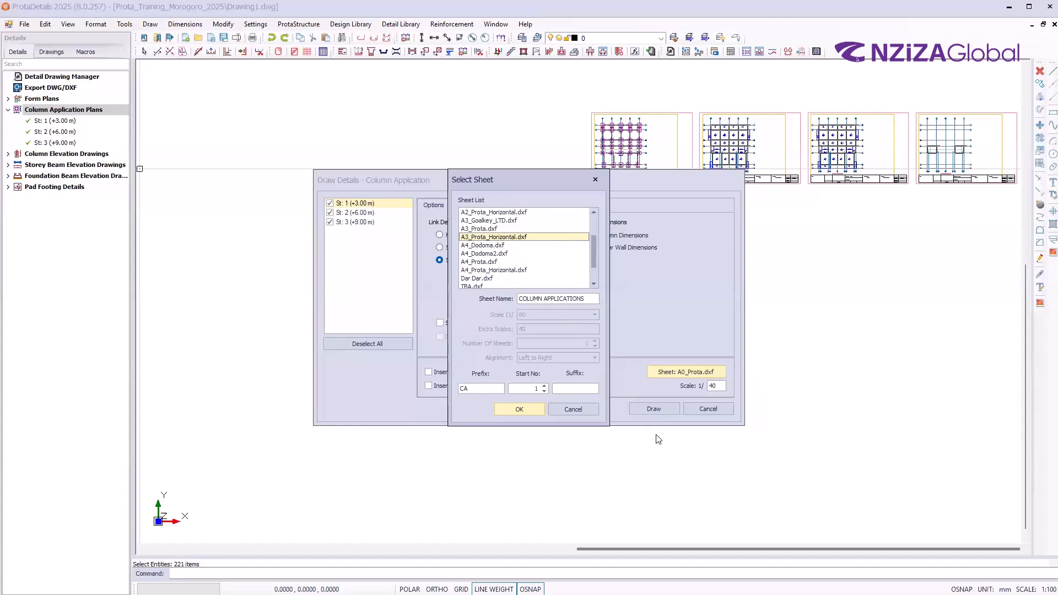
click(540, 411)
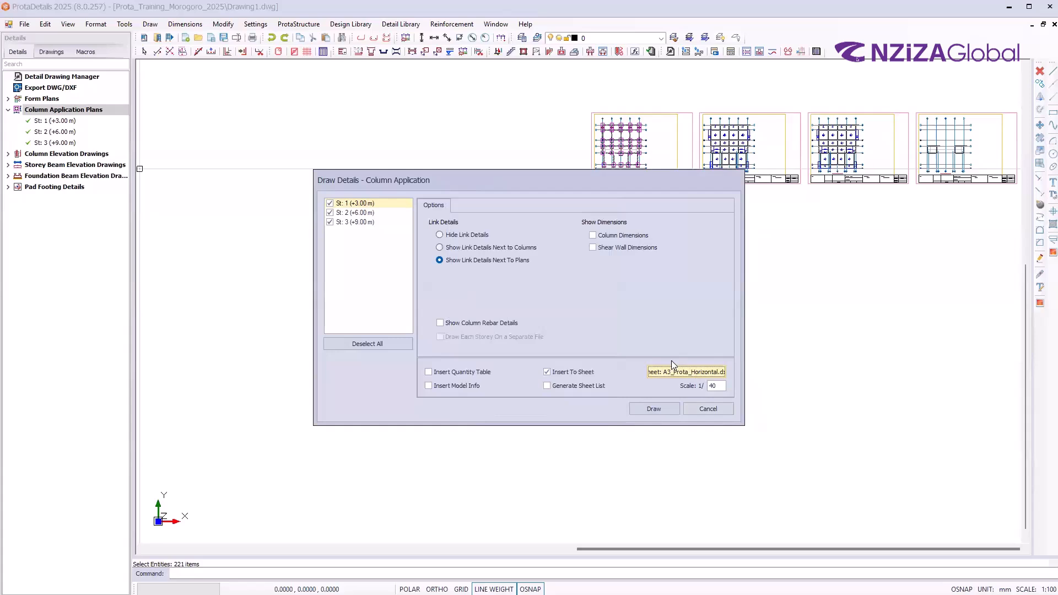
click(653, 410)
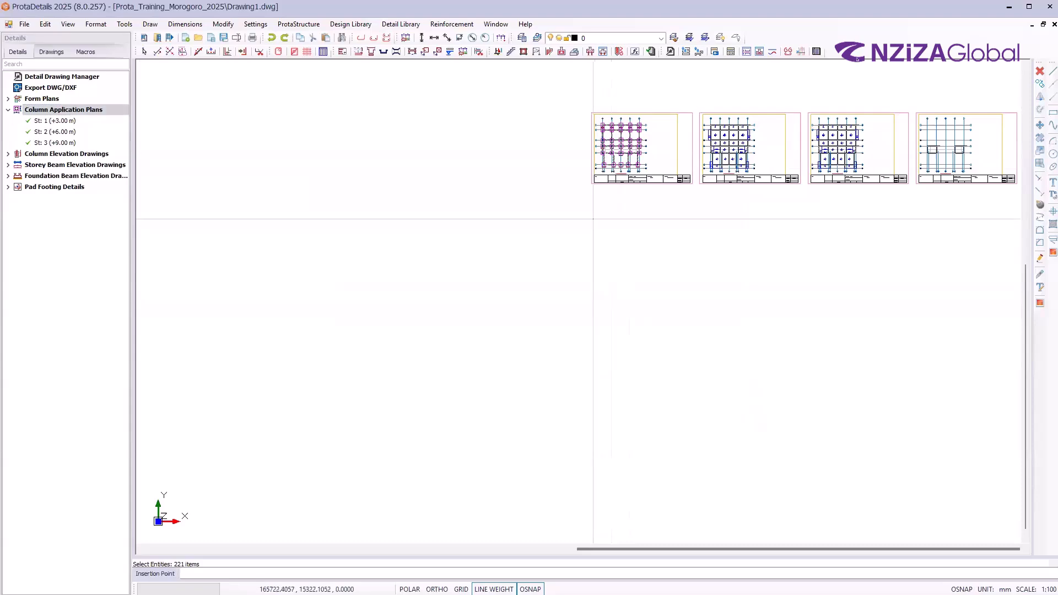
click(593, 219)
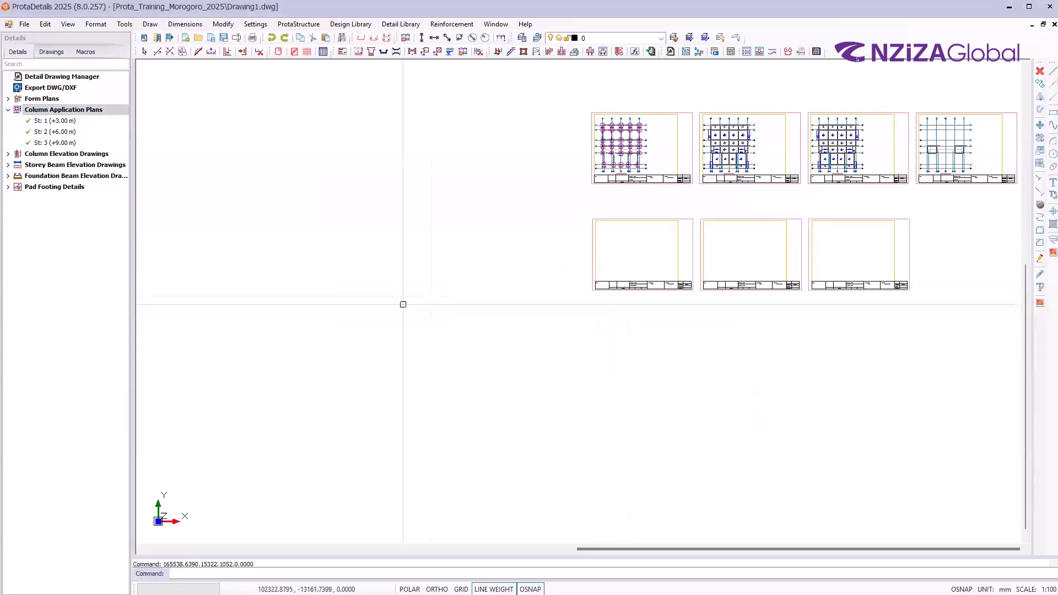
Examine the columns and labels on the three column application sheets and their arrangement below the form plans
scroll(326, 314, down, 2)
scroll(771, 248, up, 4)
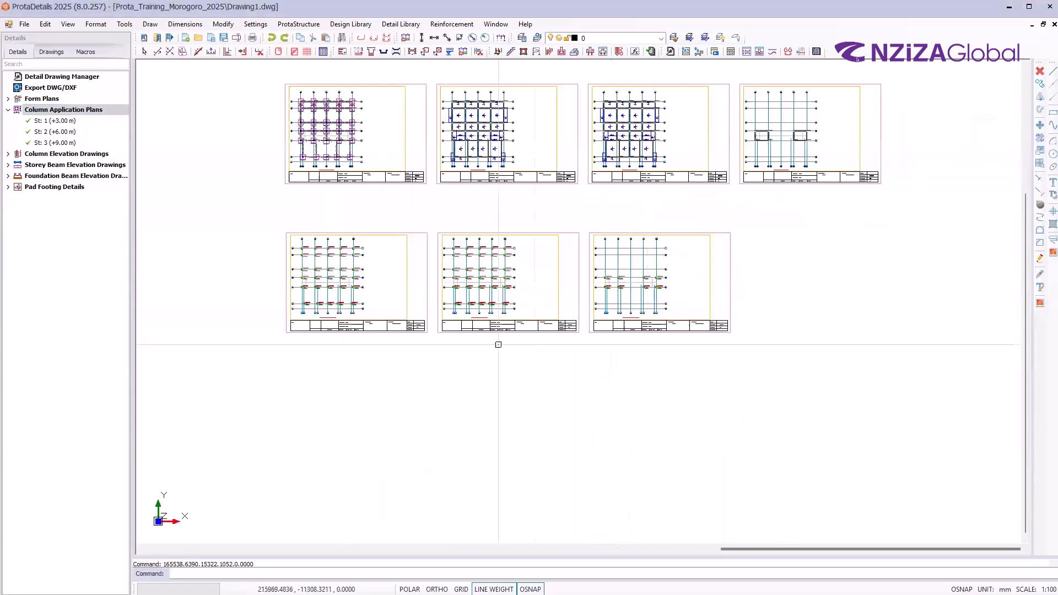
scroll(346, 273, up, 6)
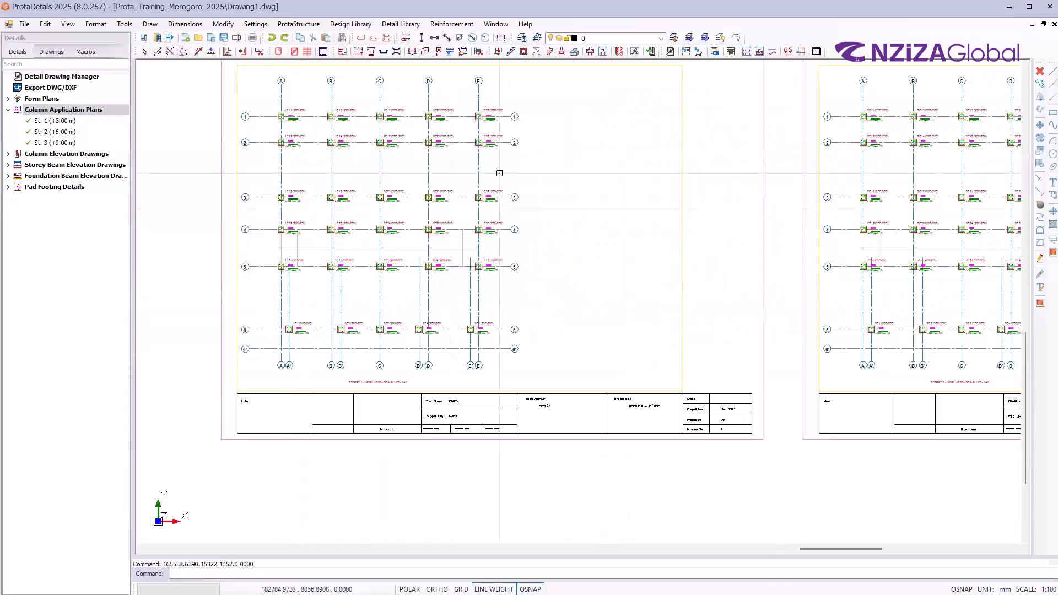
scroll(330, 219, up, 3)
scroll(215, 263, down, 6)
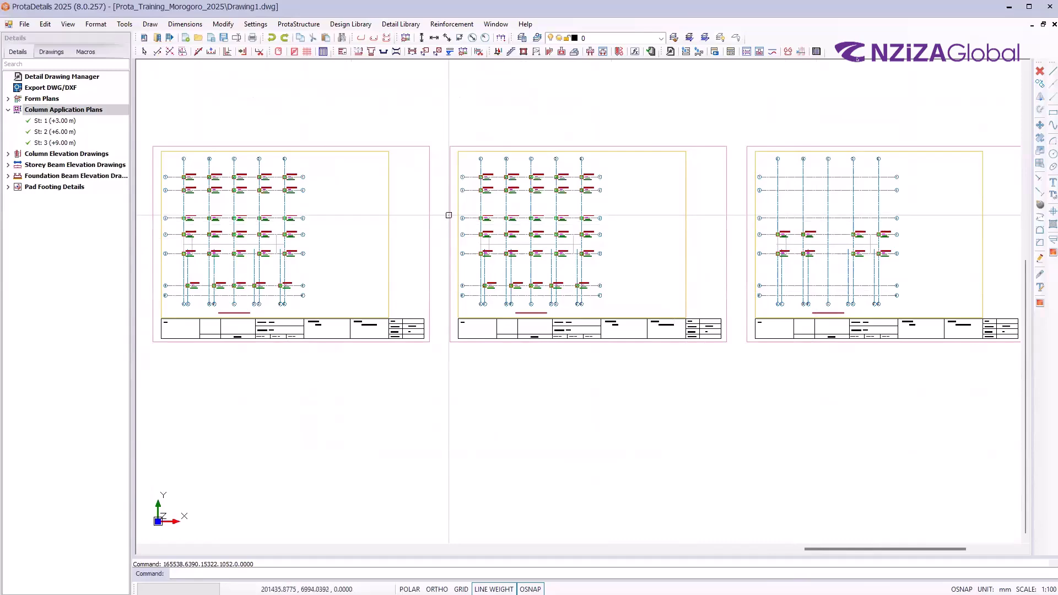
scroll(568, 188, down, 2)
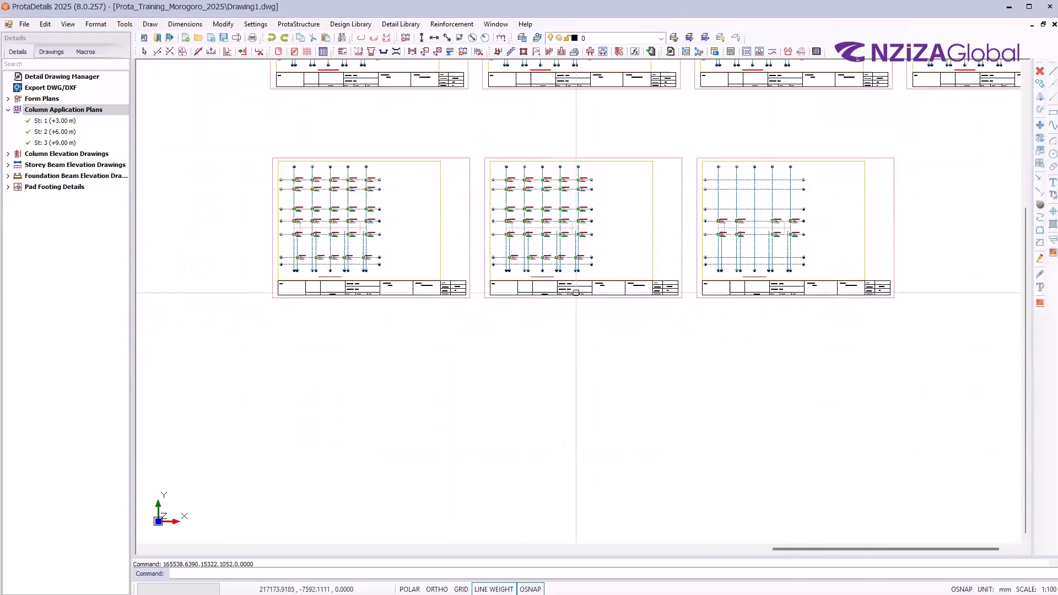
scroll(555, 315, down, 2)
scroll(929, 159, up, 1)
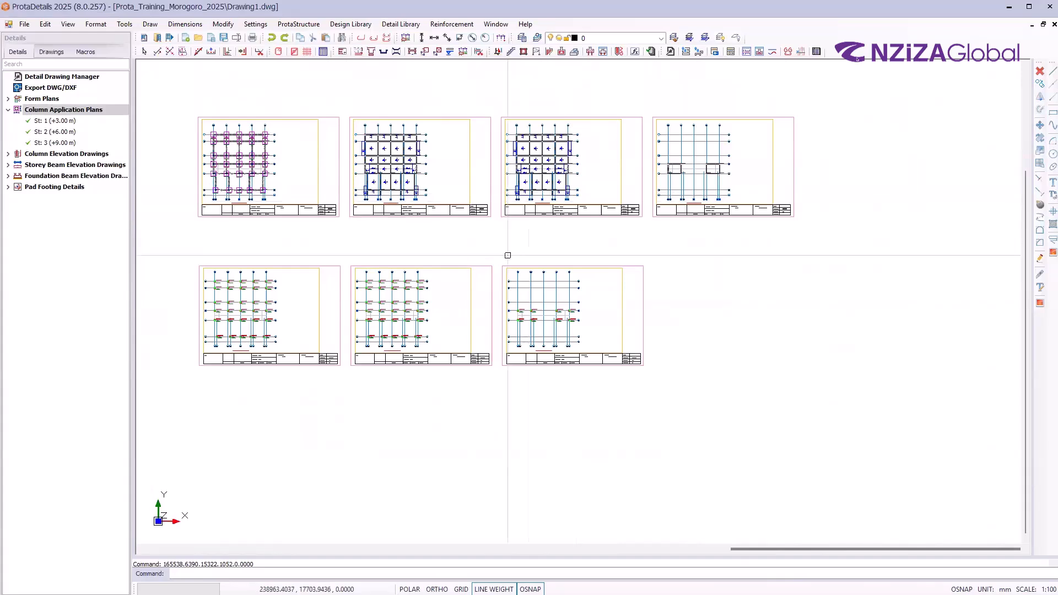
Create a Landscape quantity table from the columns of the St: 3 application plan and place it beside that plan's sheet
scroll(543, 319, up, 5)
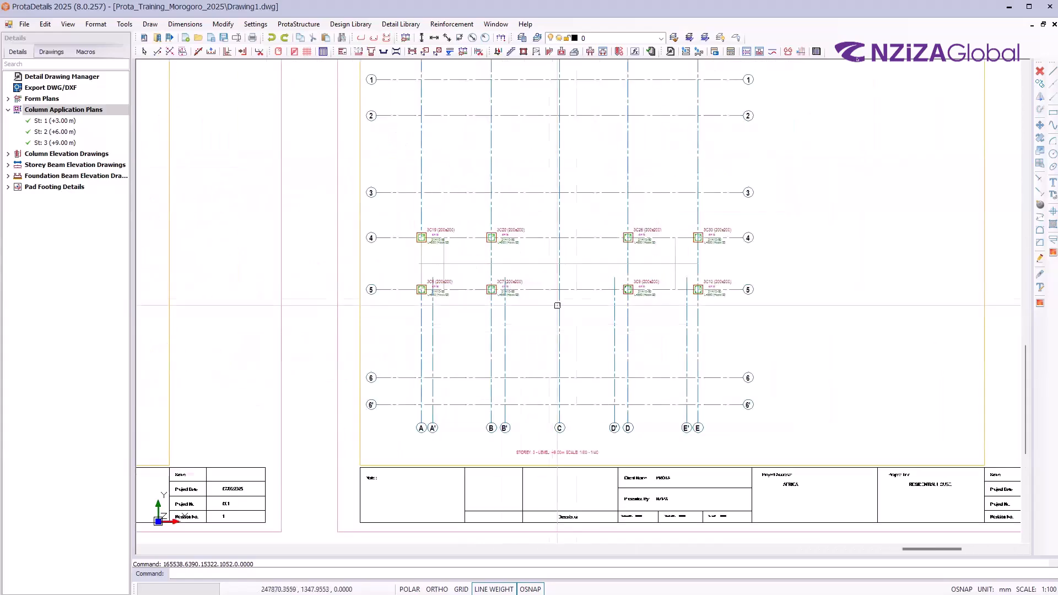
click(398, 205)
click(398, 205)
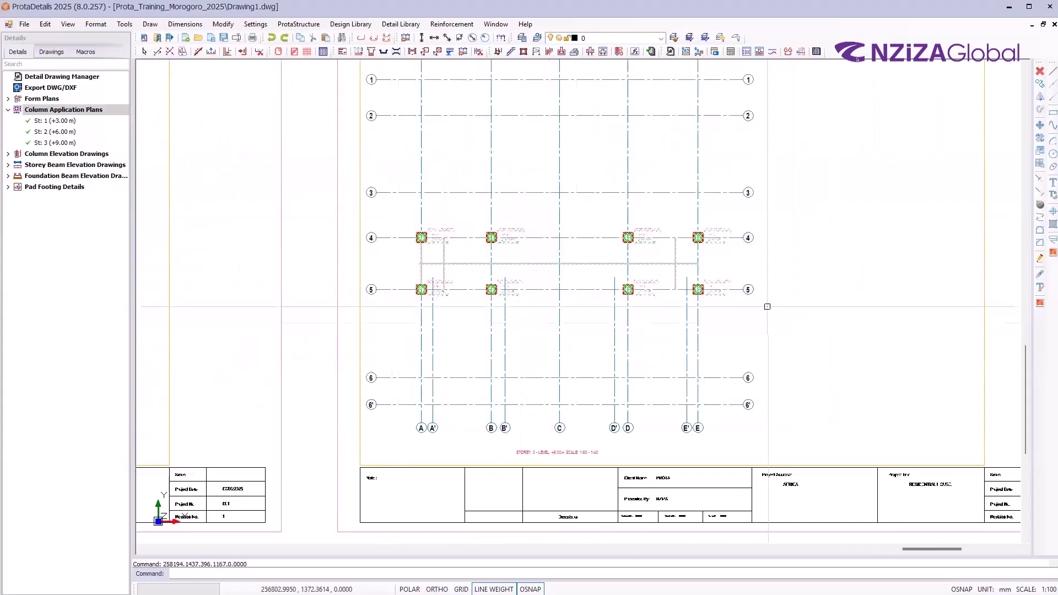
right_click(770, 290)
click(782, 296)
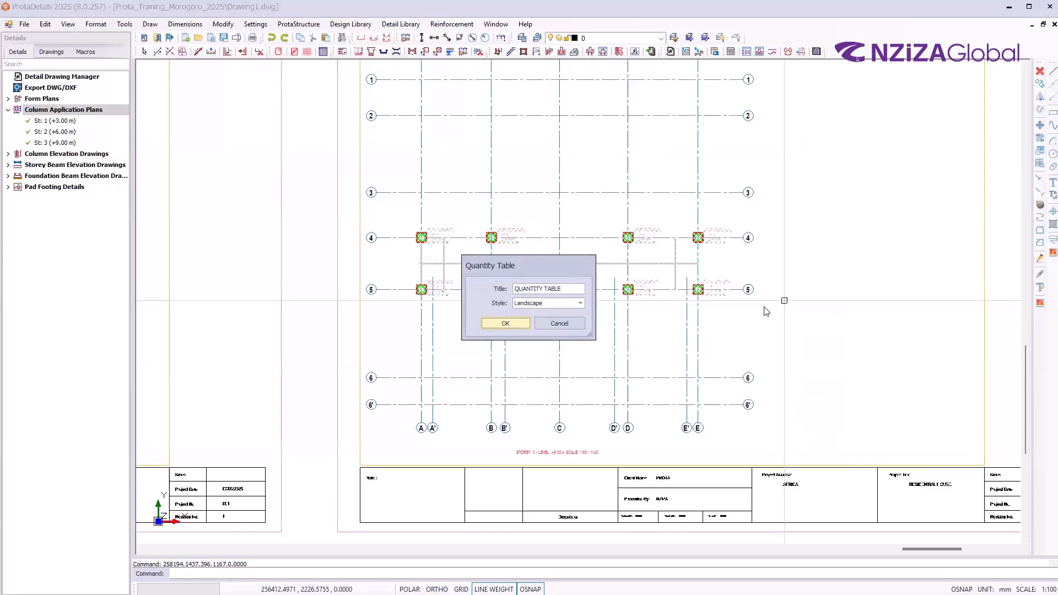
click(508, 326)
scroll(290, 340, down, 5)
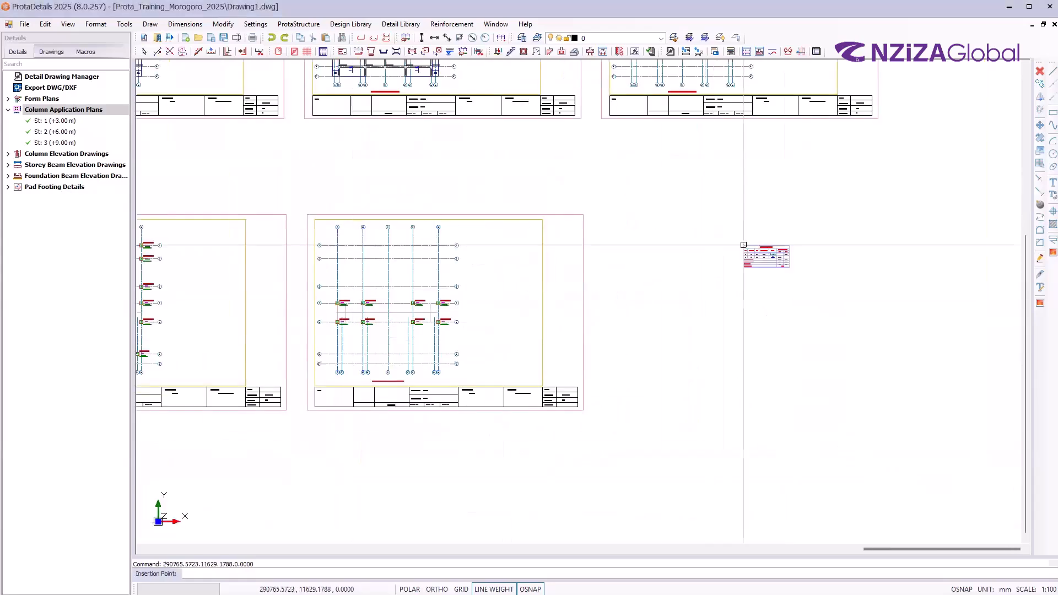
scroll(737, 239, up, 6)
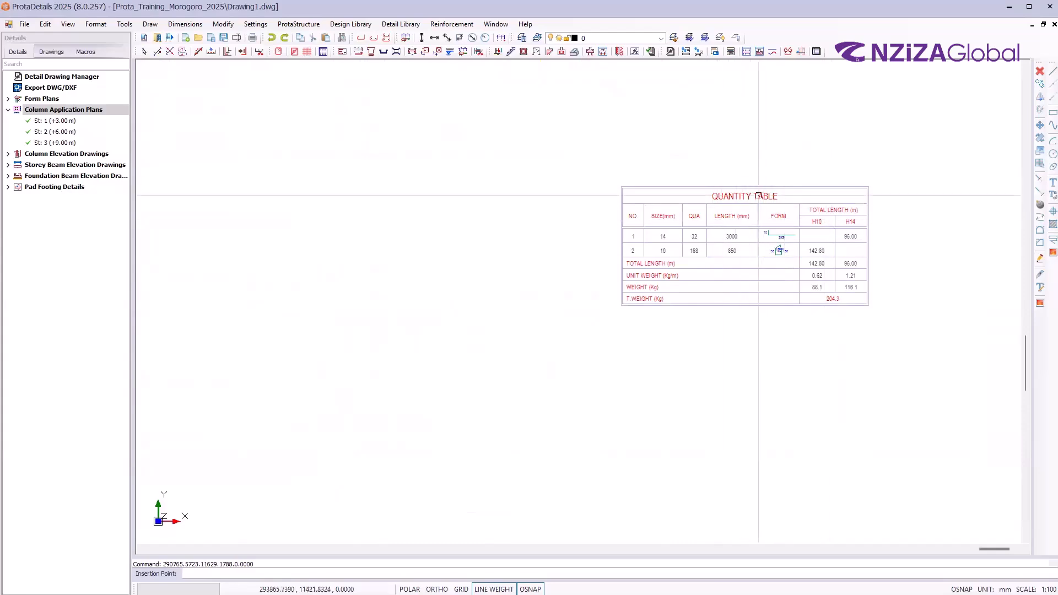
scroll(759, 196, down, 6)
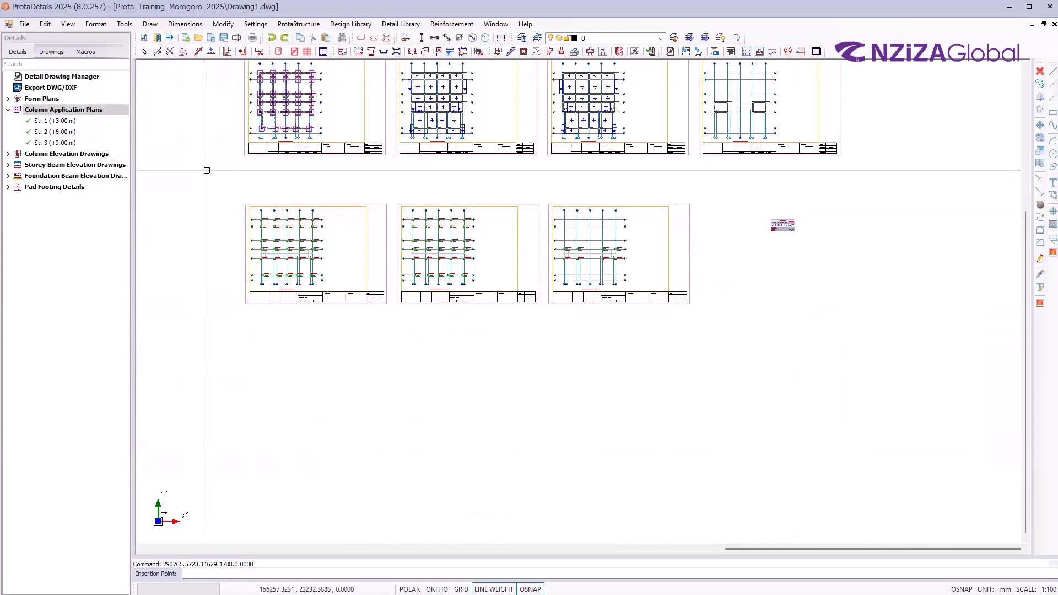
scroll(247, 237, up, 5)
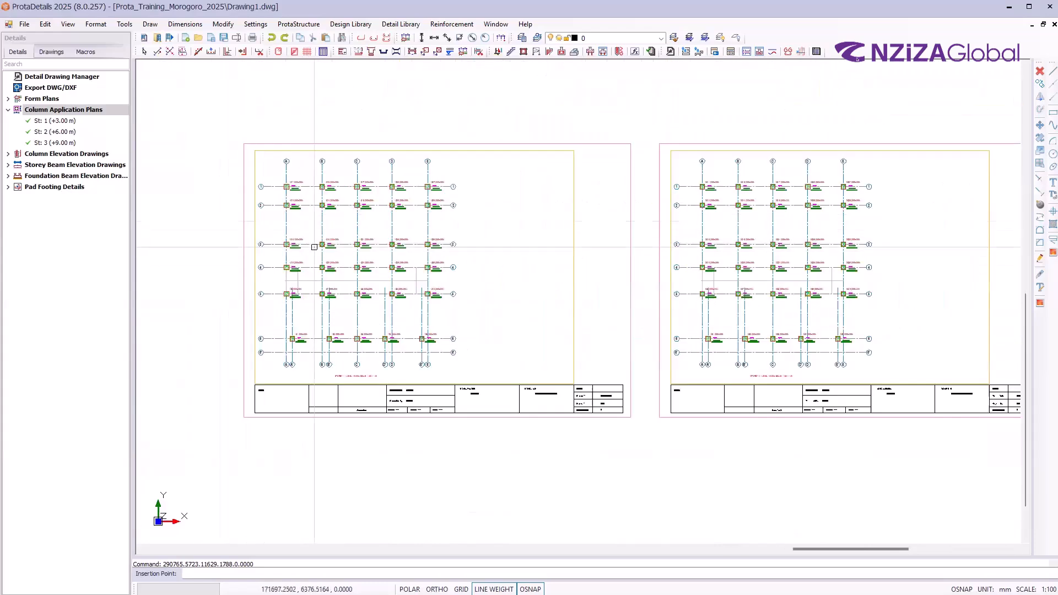
click(500, 374)
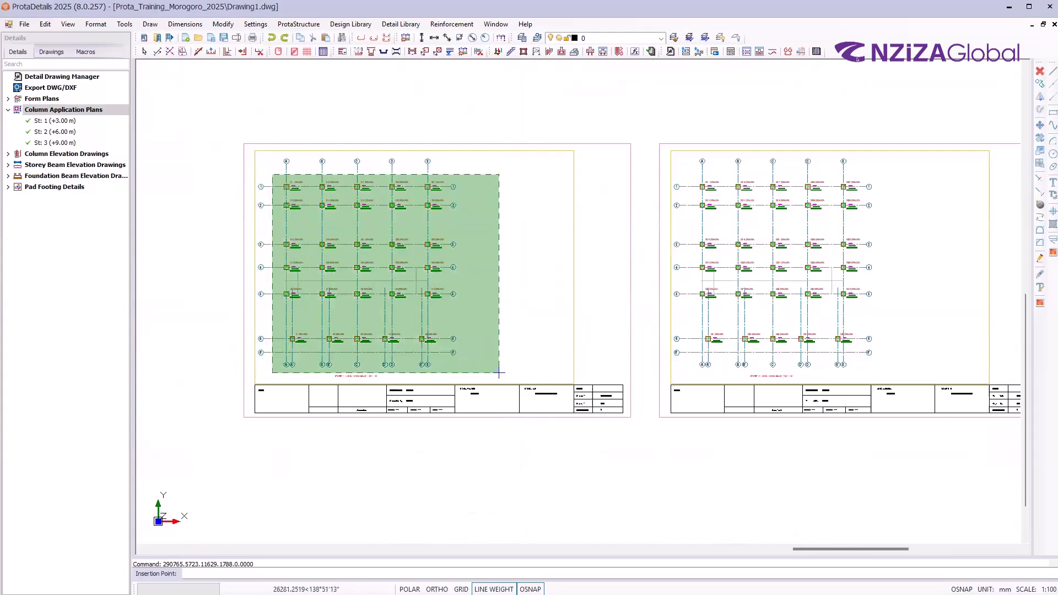
click(500, 374)
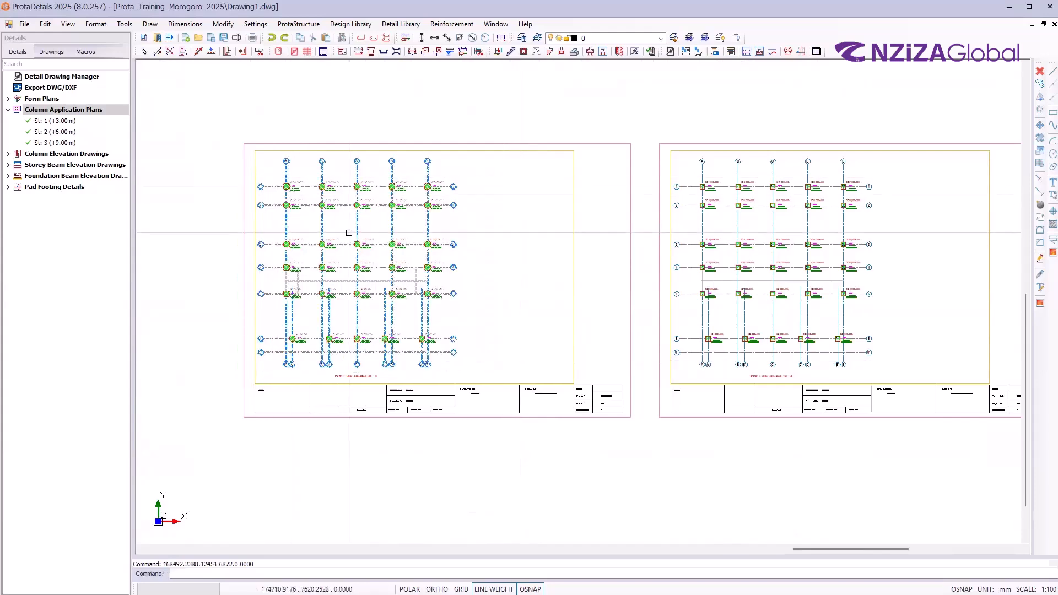
right_click(378, 241)
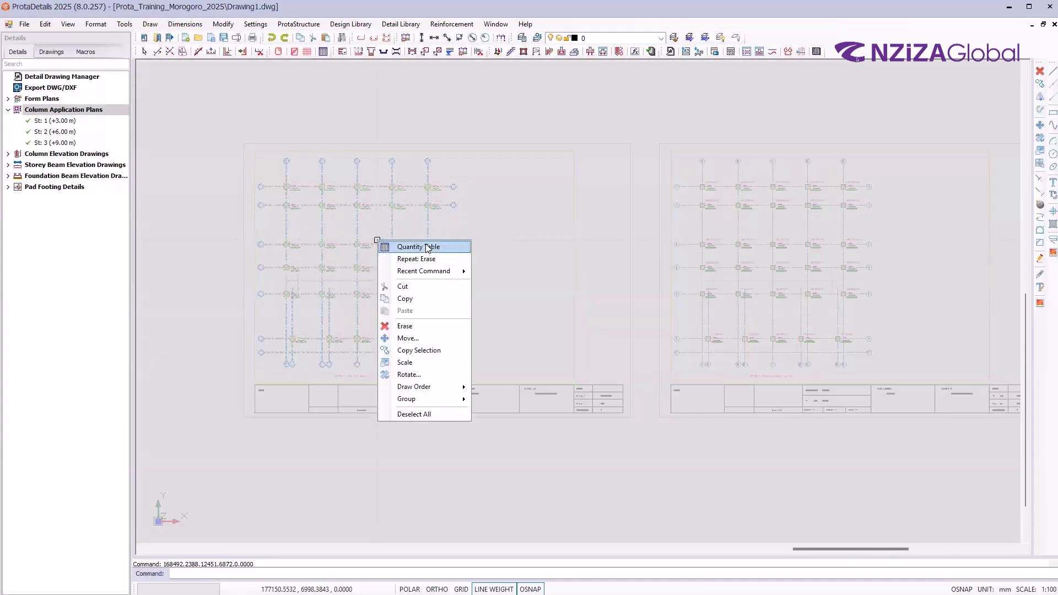
key(Escape)
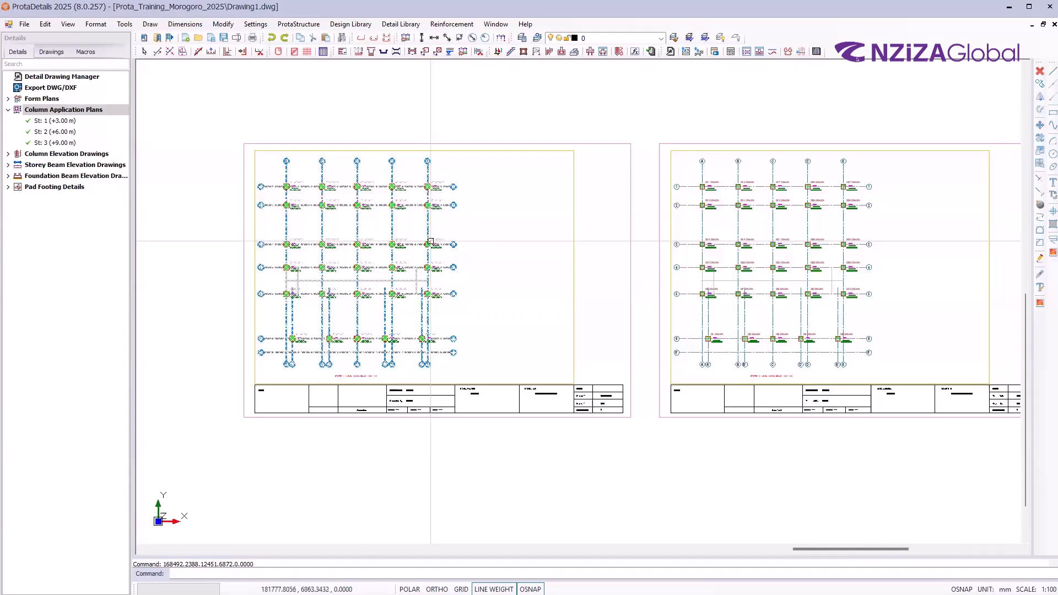
Erase the quantity table placed beside the St: 3 column application sheet
scroll(253, 276, down, 3)
scroll(253, 276, down, 1)
click(855, 303)
click(739, 234)
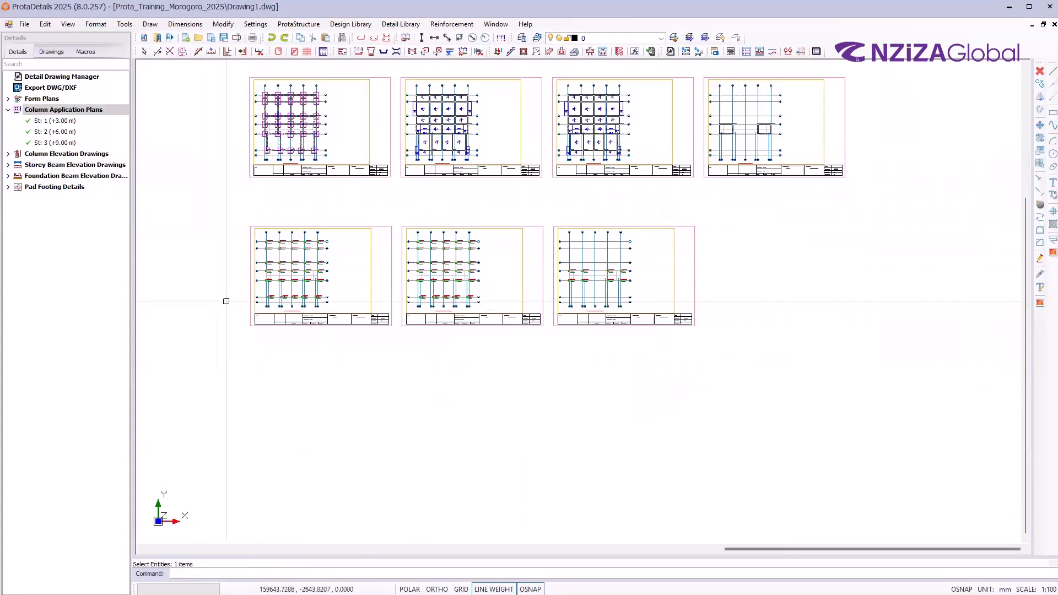
Examine the column sections, rebar labels and link notes on the St: 1 column application sheet
scroll(255, 281, up, 4)
scroll(296, 181, up, 6)
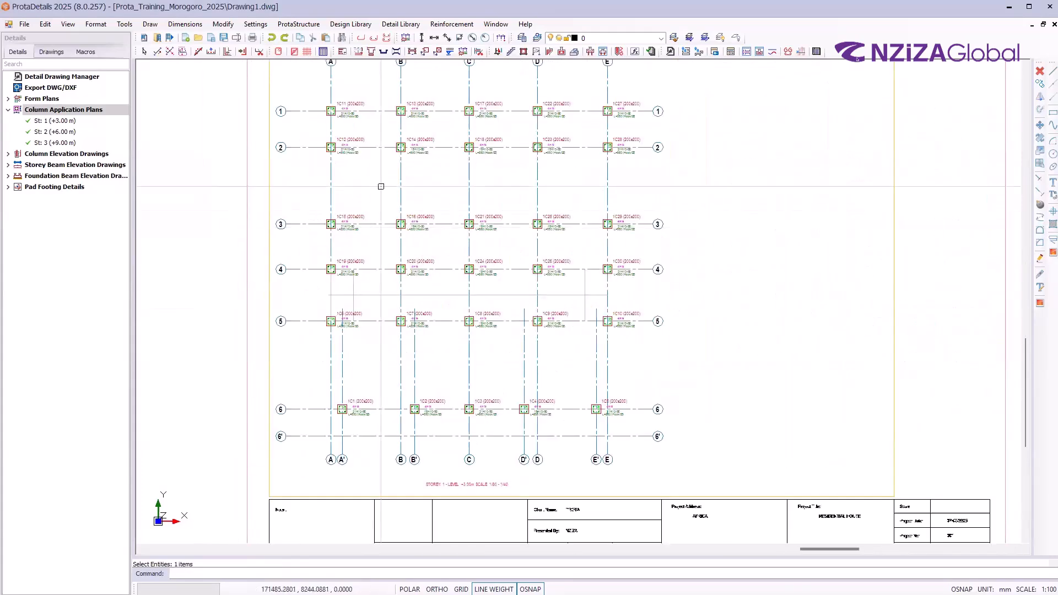
middle_drag(404, 419, 418, 342)
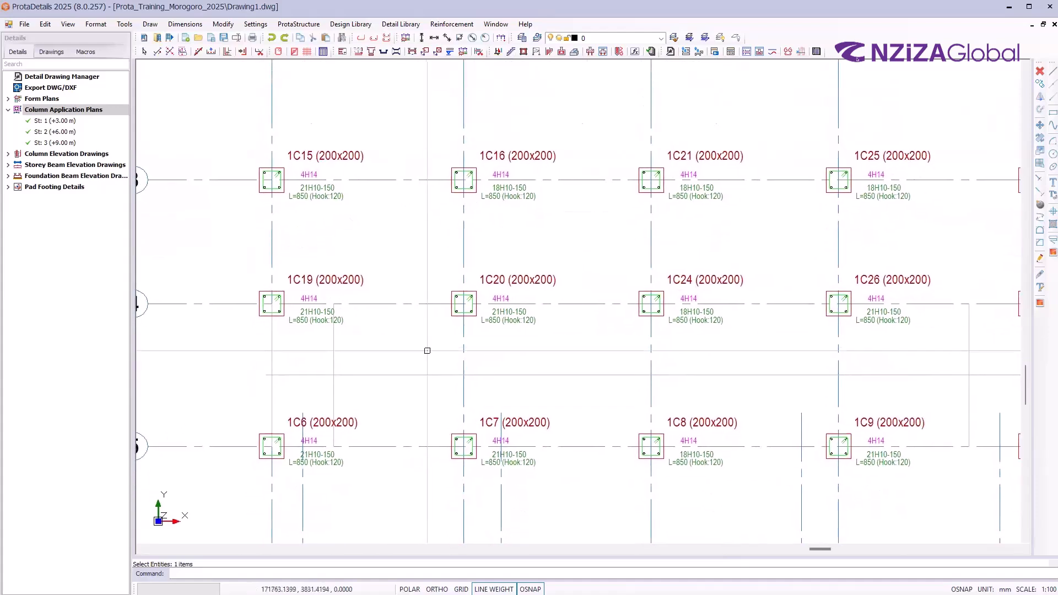
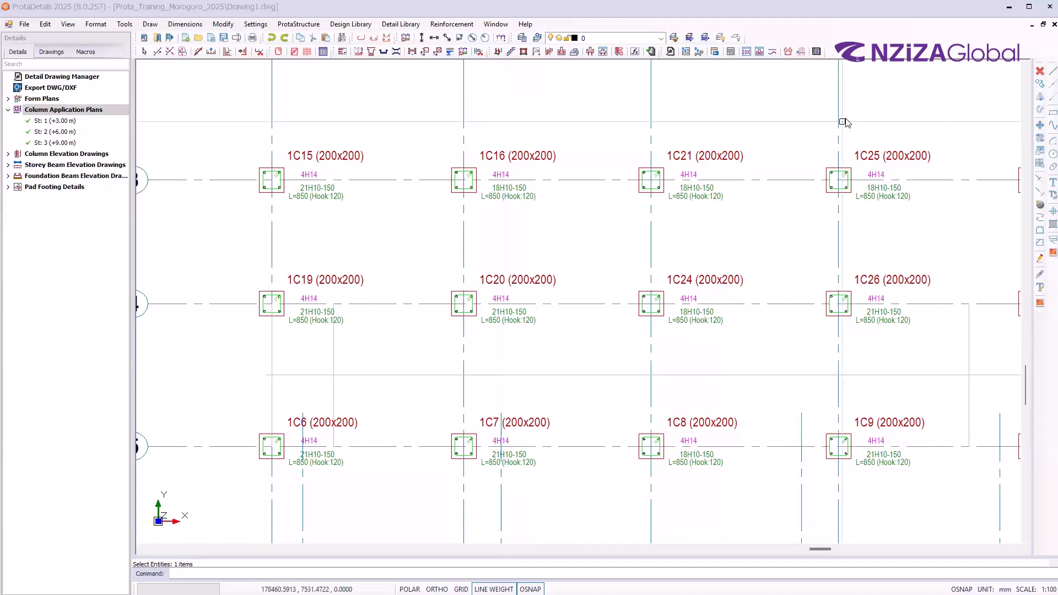
scroll(449, 149, down, 2)
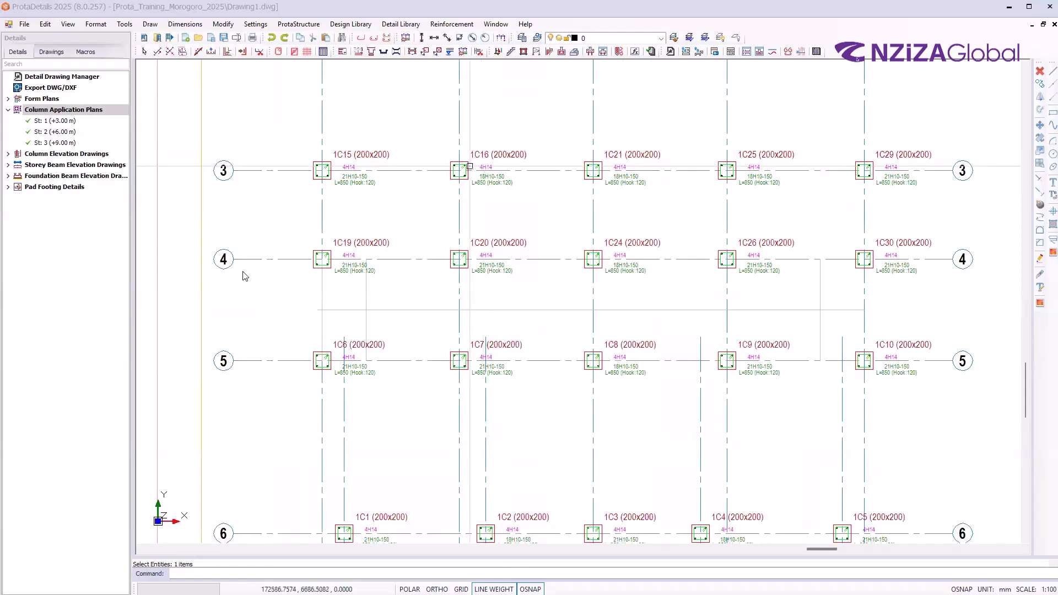
scroll(241, 270, down, 6)
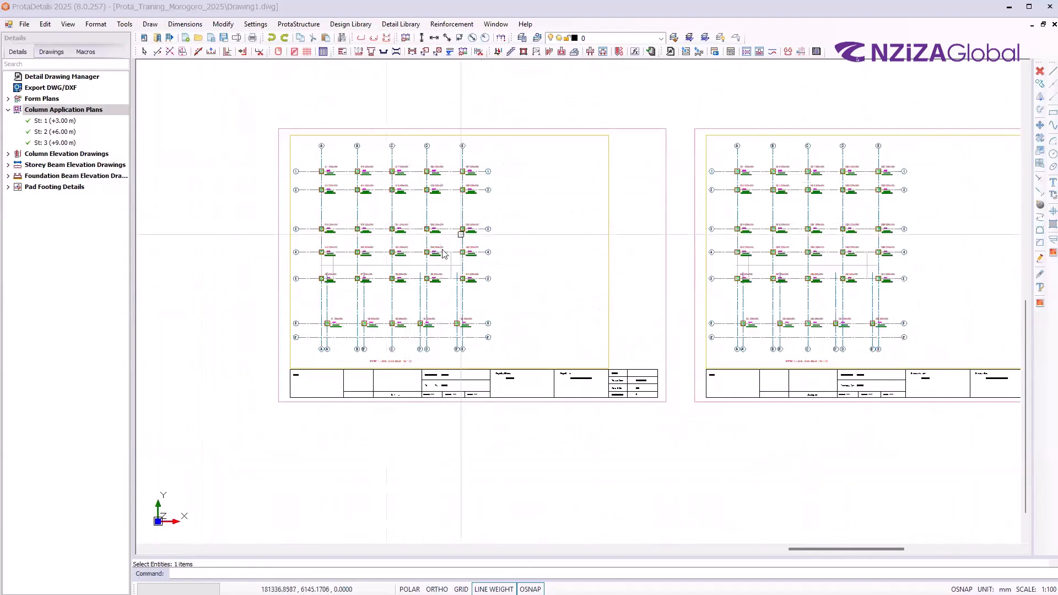
scroll(331, 214, up, 3)
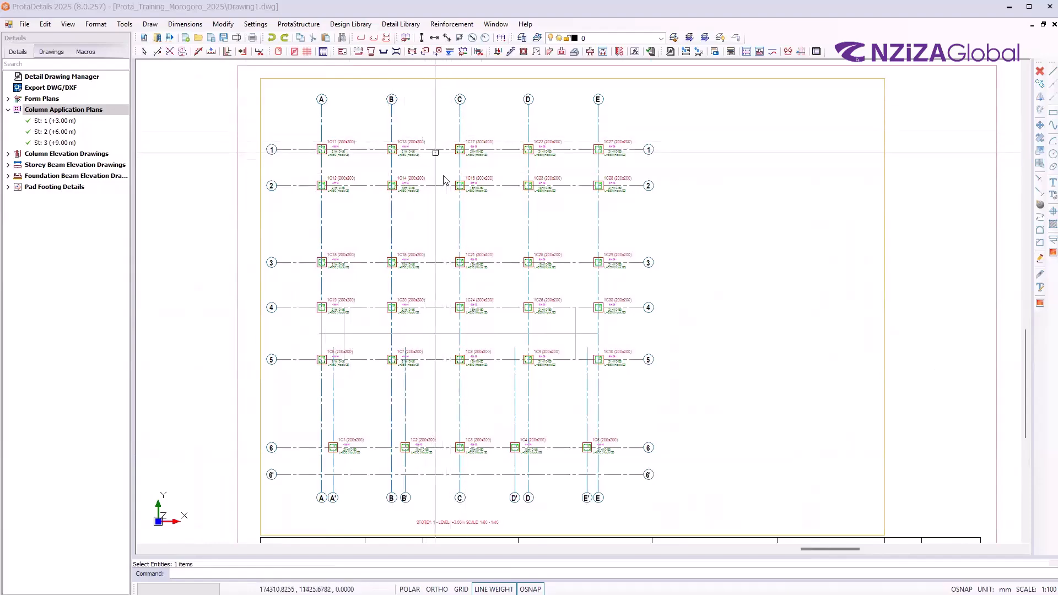
scroll(436, 144, down, 3)
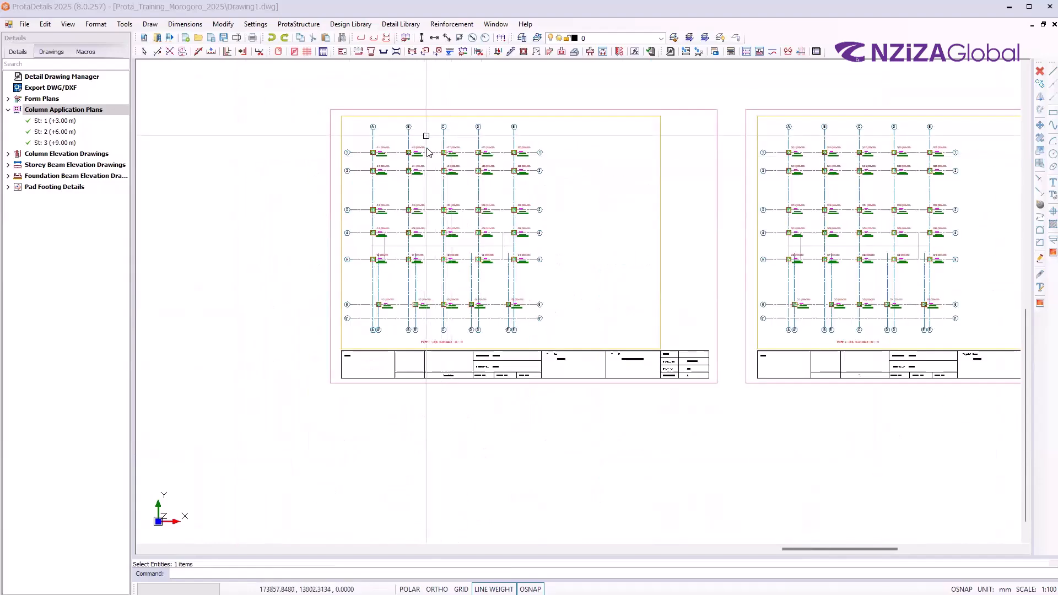
scroll(343, 155, down, 3)
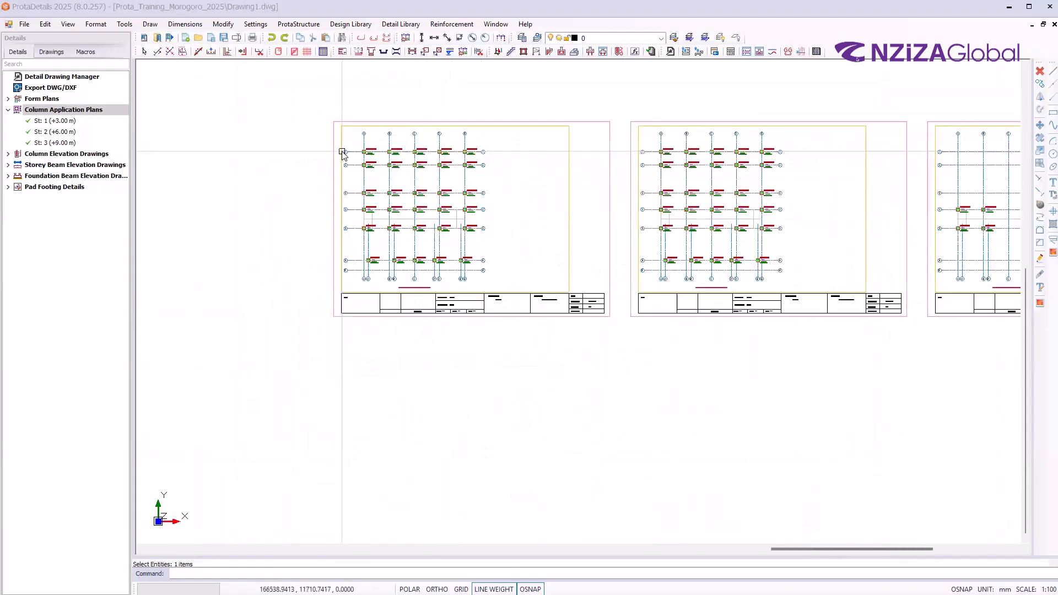
Draw the St: 1 to St: 3 column application plans on A3_Prota_Horizontal.dxf sheets at 1/70, below the existing column application sheets
right_click(39, 112)
click(63, 125)
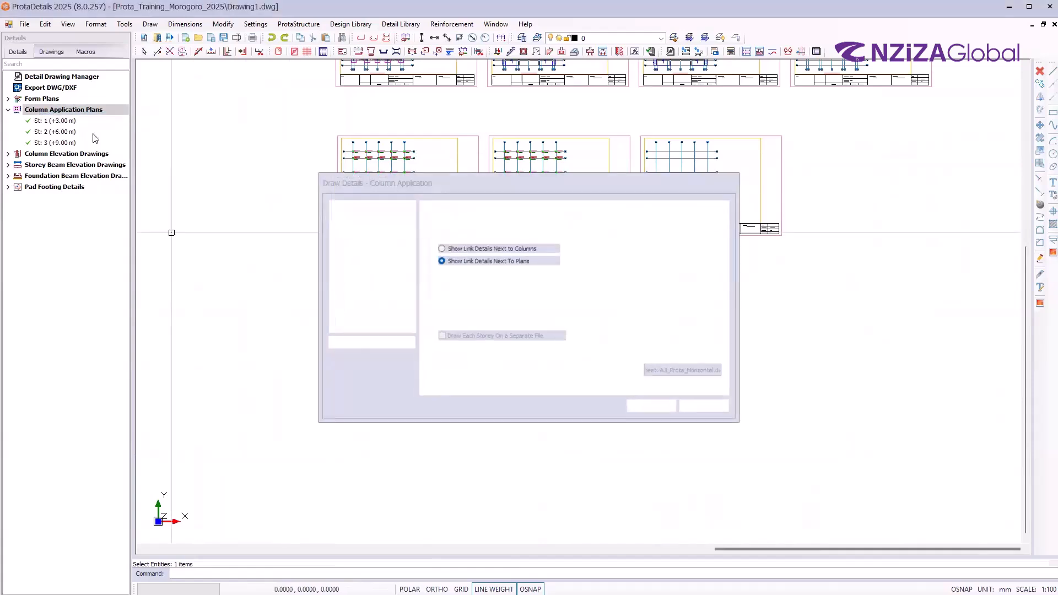
click(692, 375)
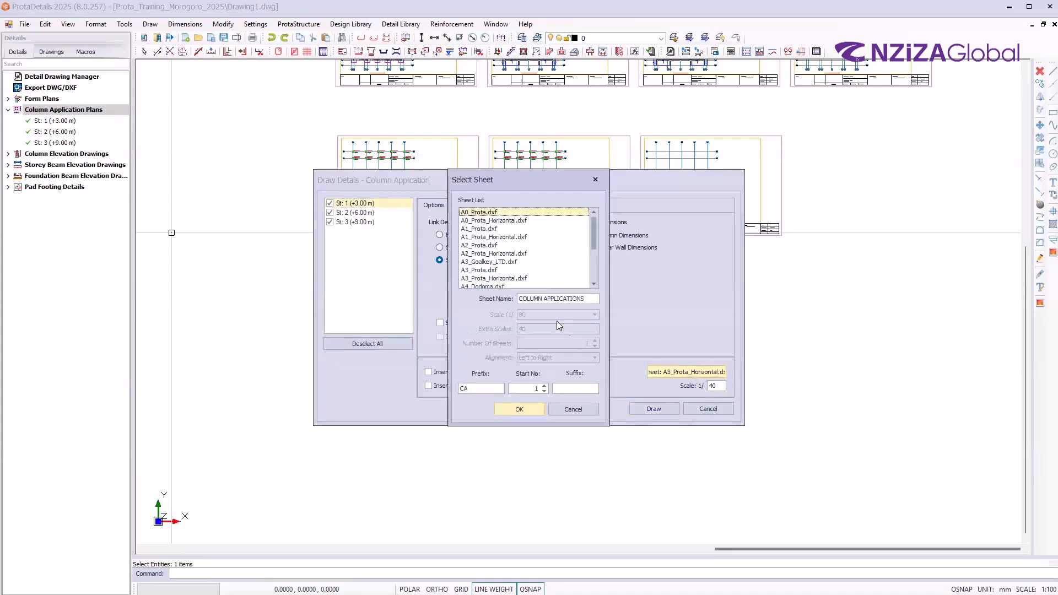
click(504, 279)
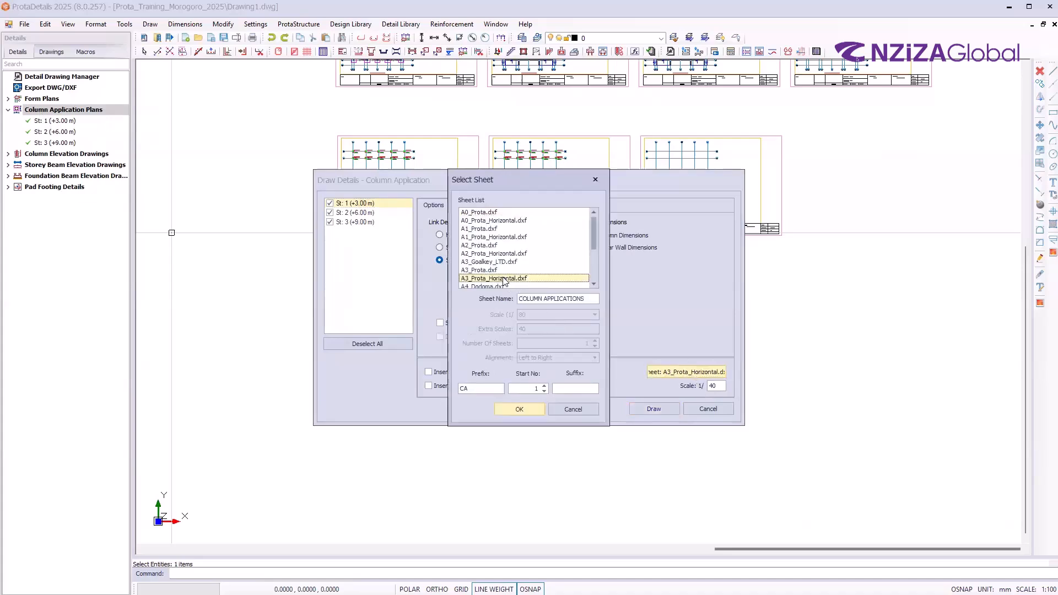
click(524, 409)
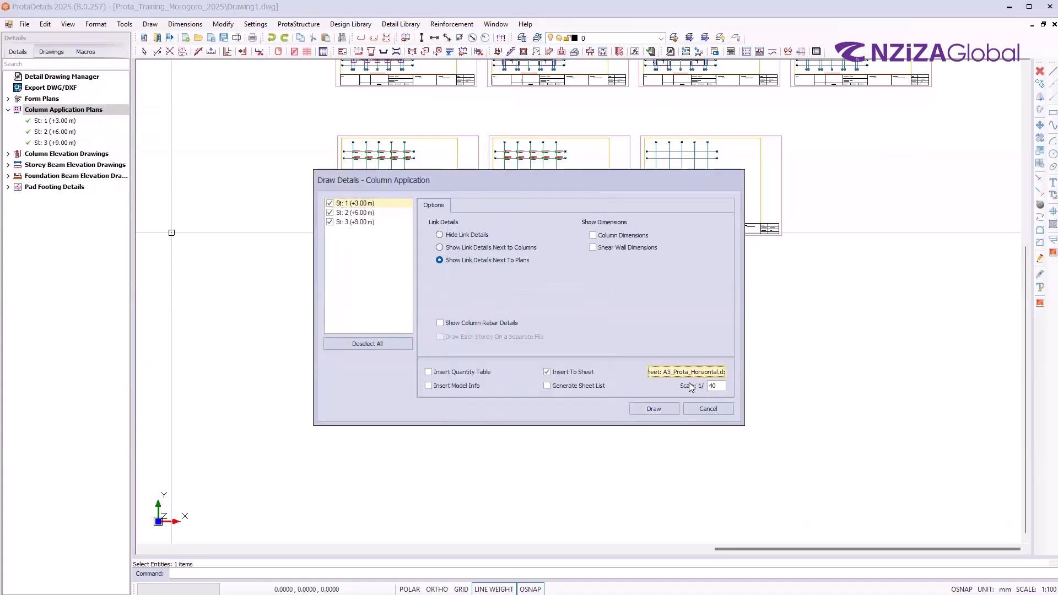
double_click(721, 388)
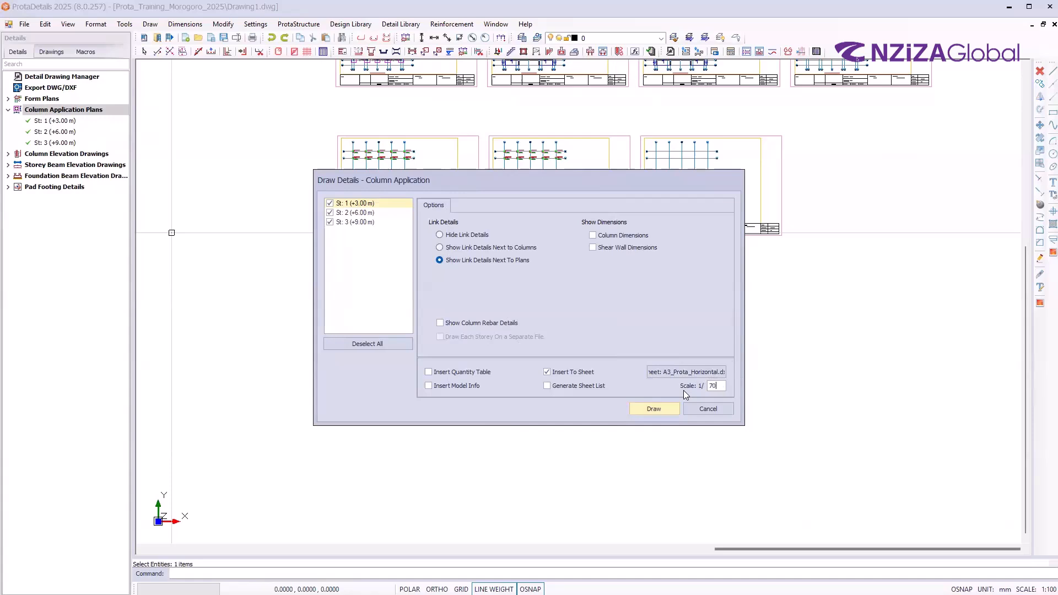
click(654, 409)
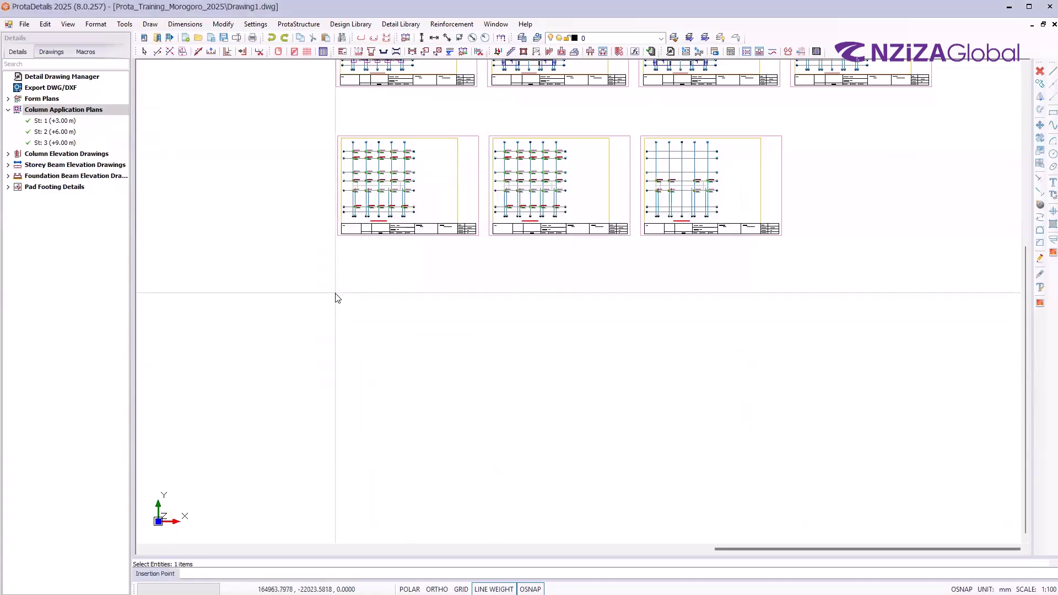
click(338, 295)
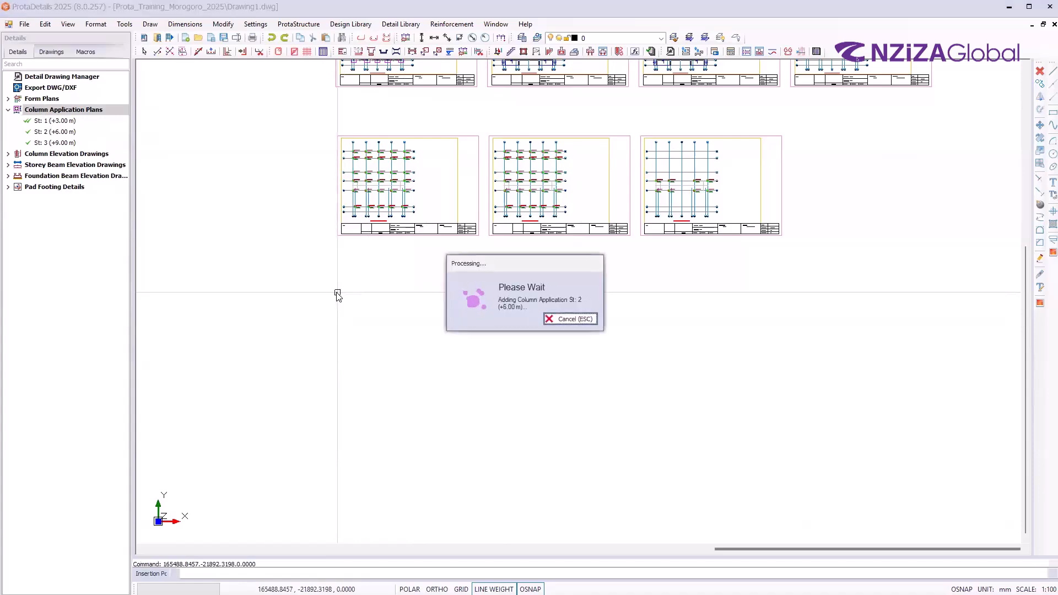
Compare the new sheets with the row above, and draw the St: 1 to St: 3 column application plans at scale 1/20 below them
scroll(366, 348, up, 5)
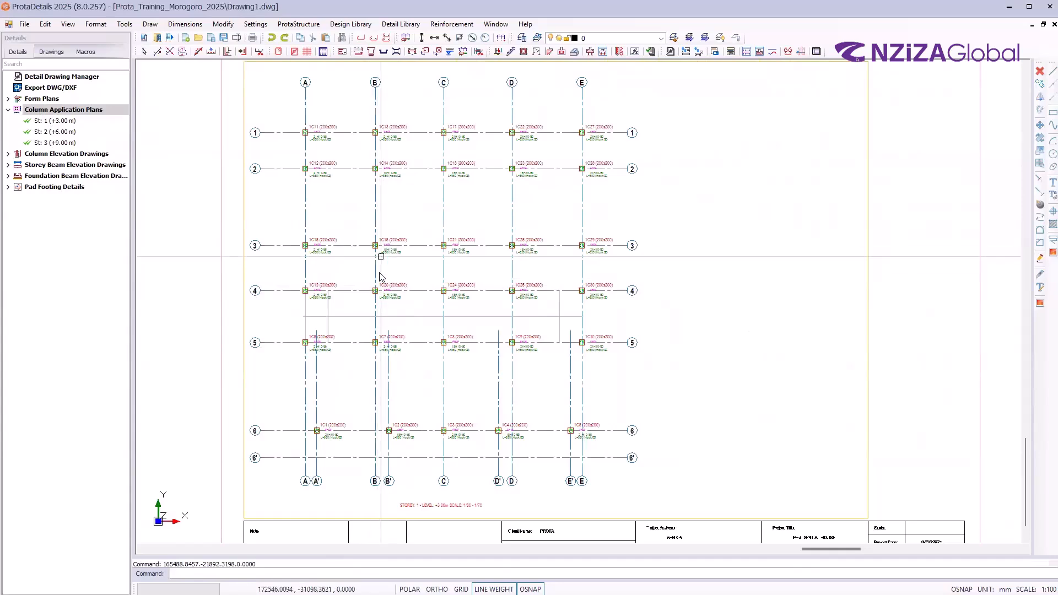
scroll(376, 273, down, 5)
scroll(388, 104, up, 5)
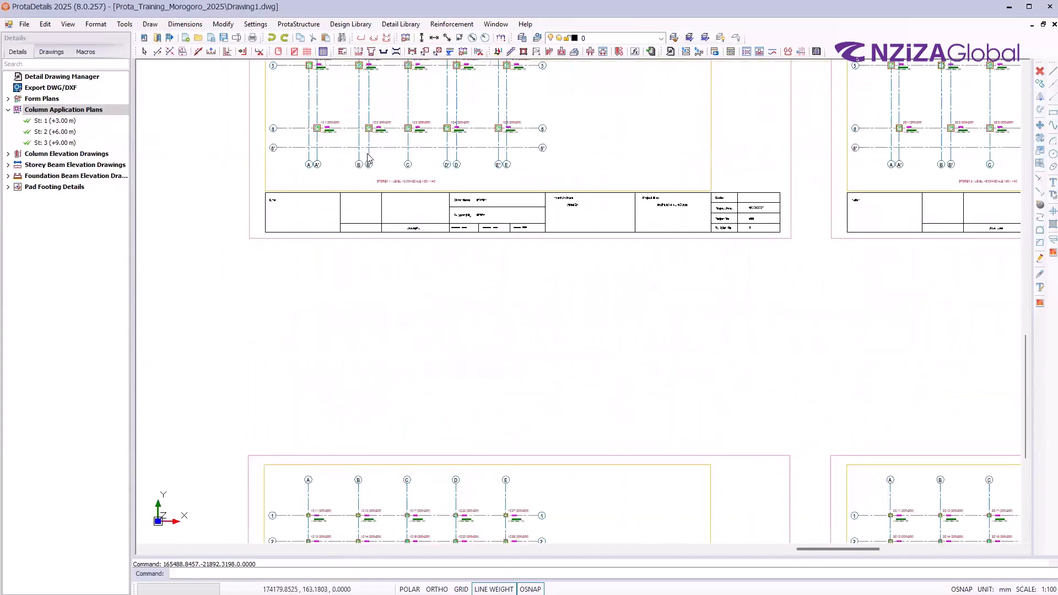
scroll(402, 124, down, 5)
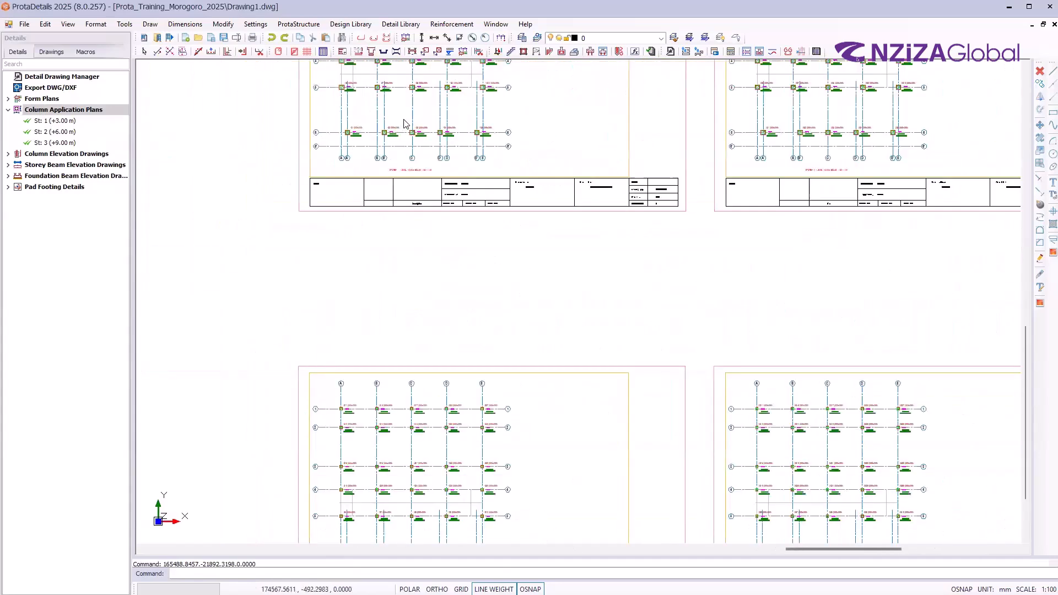
right_click(54, 113)
click(81, 117)
drag(718, 386, 681, 385)
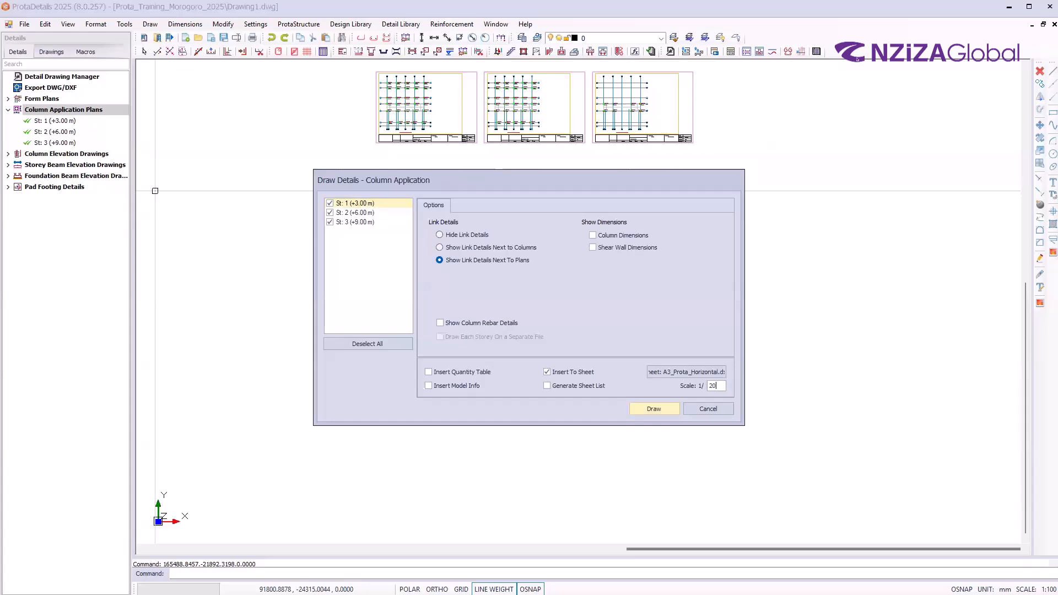
text(20)
click(654, 408)
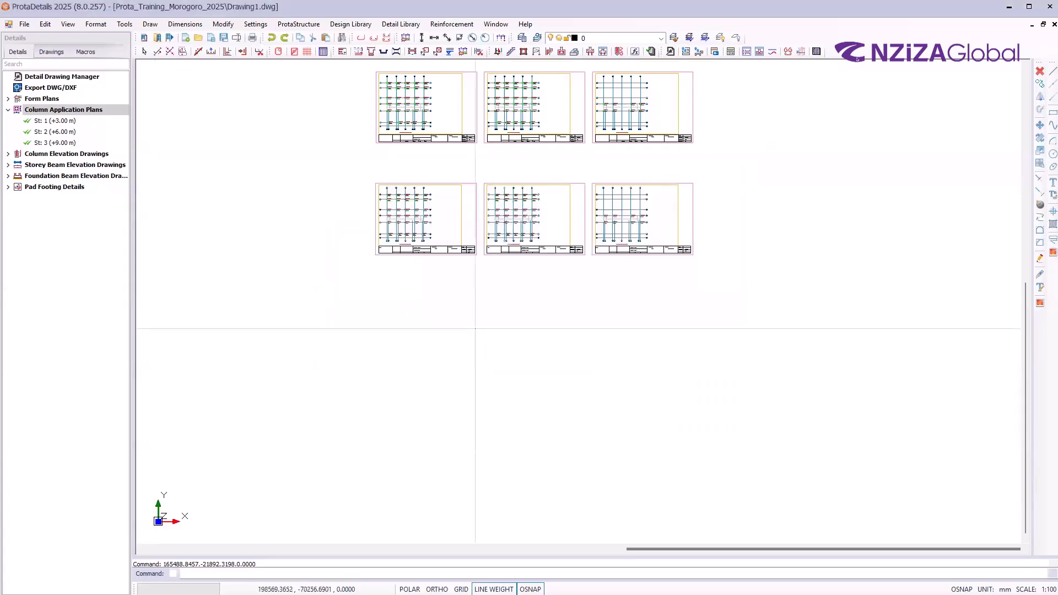
click(380, 281)
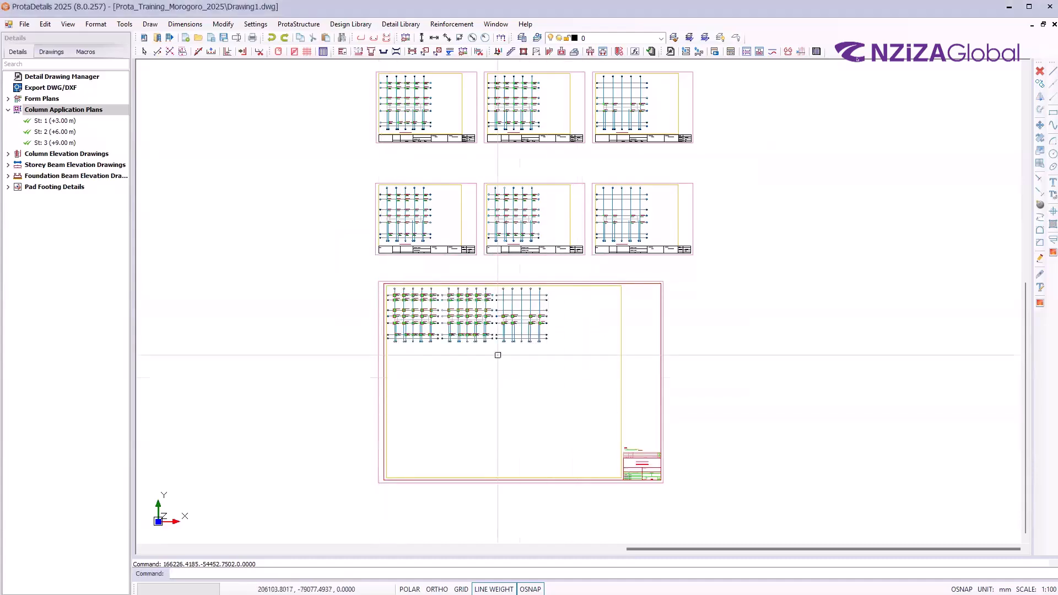
Erase the large sheet holding the 1/20 column application plans
click(725, 504)
click(340, 276)
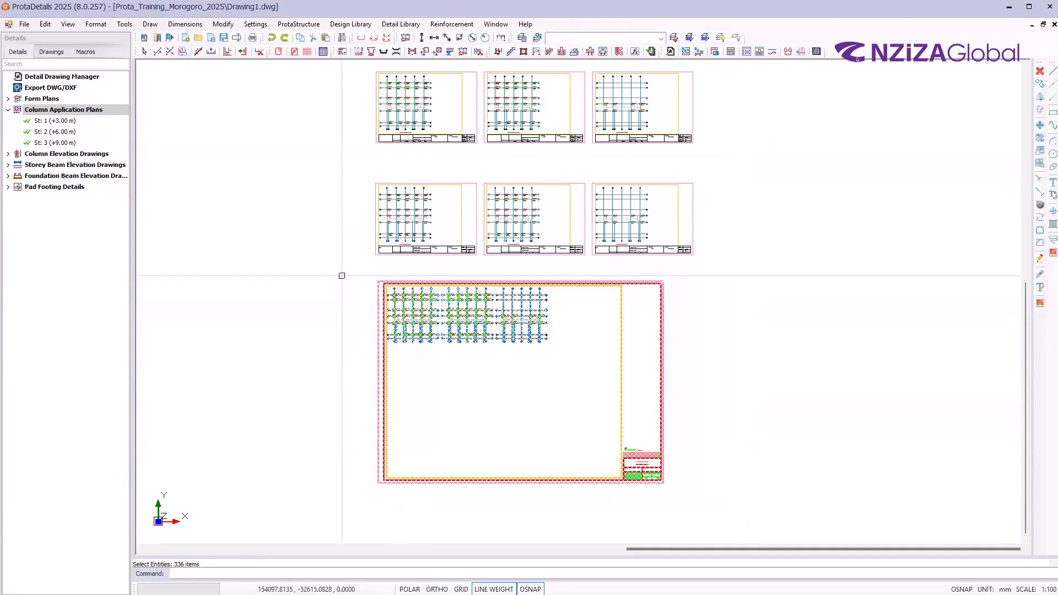
key(Delete)
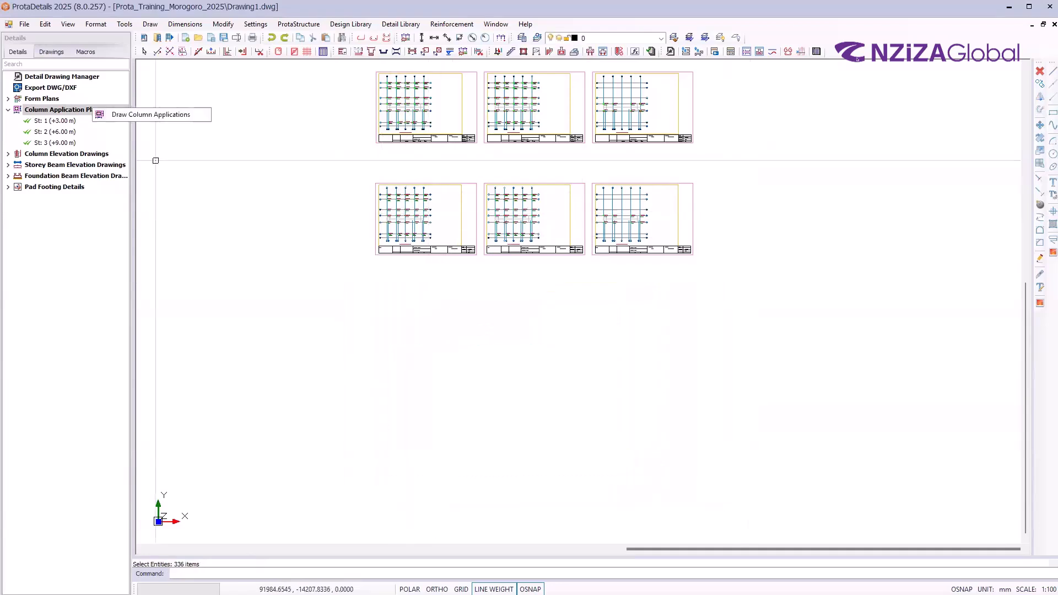
Draw the St: 1 to St: 3 column application plans on A3_Prota_Horizontal.dxf sheets at 1/10, below the row of 1/70 sheets
click(150, 114)
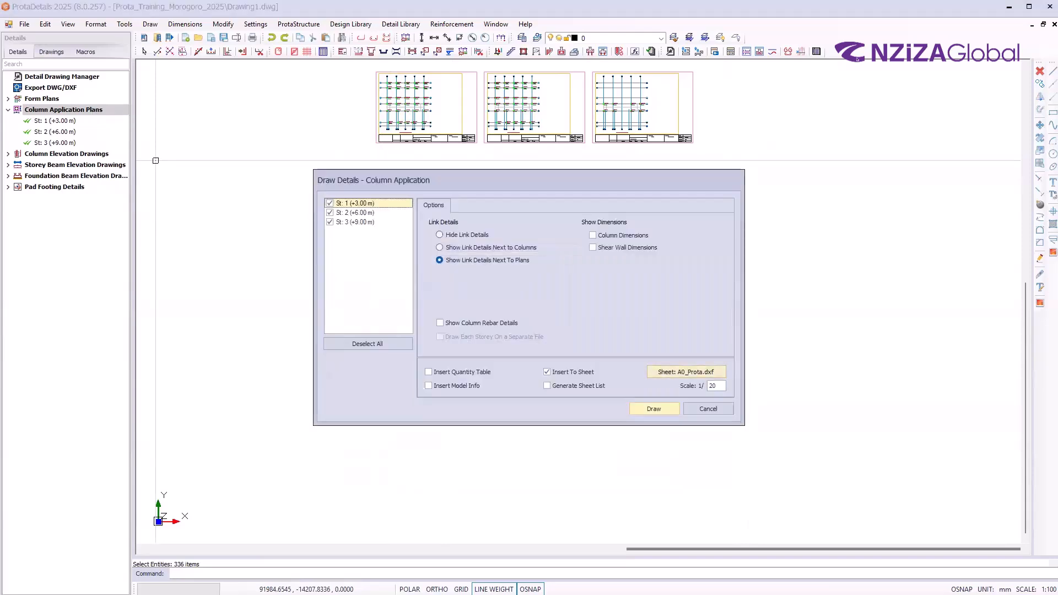
click(686, 372)
scroll(524, 248, down, 2)
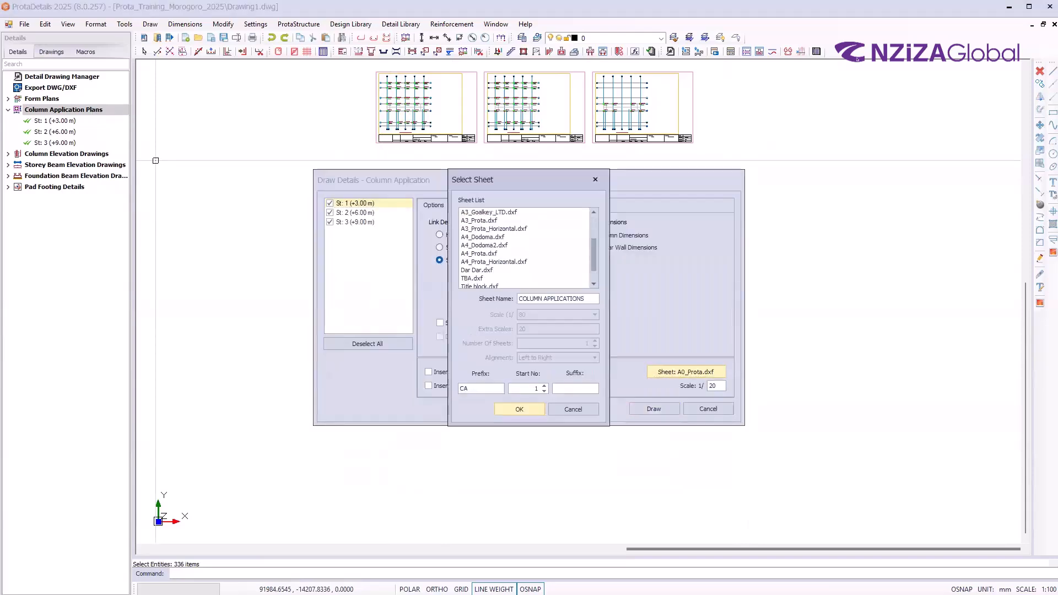
click(494, 229)
click(519, 409)
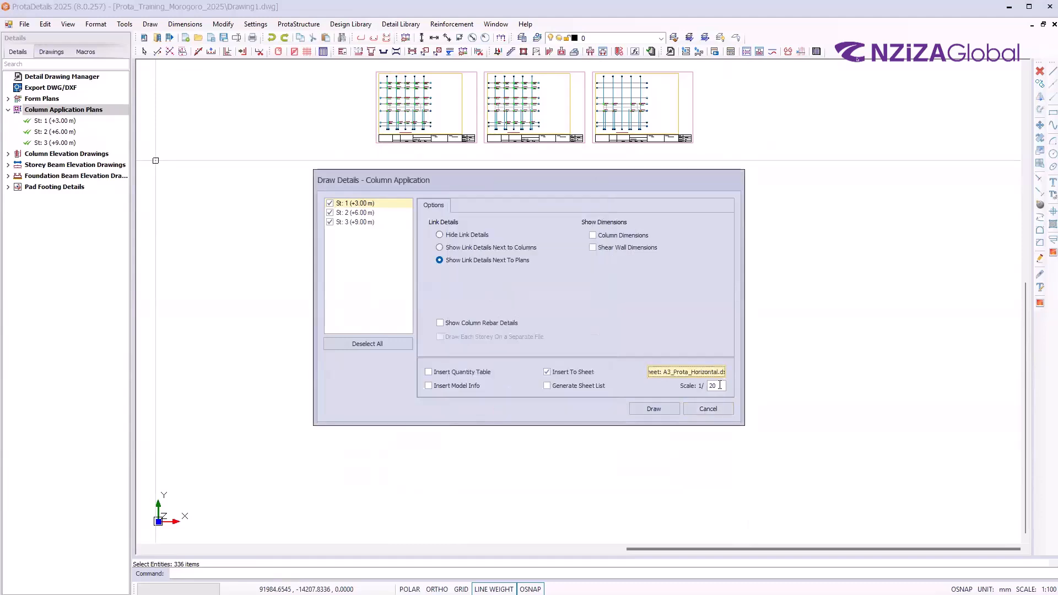
double_click(719, 385)
text(10)
click(654, 408)
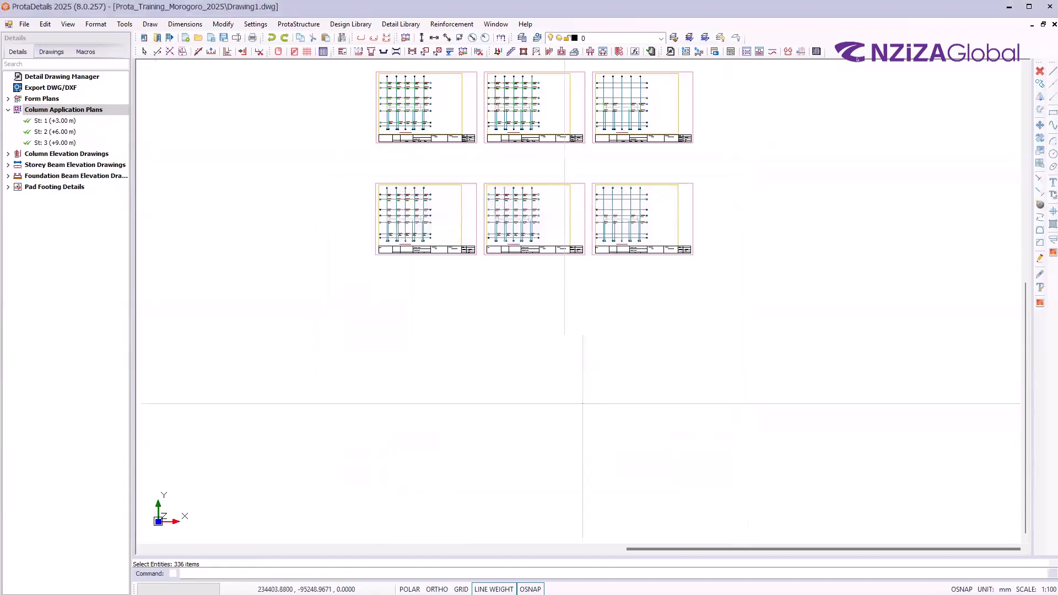
click(376, 272)
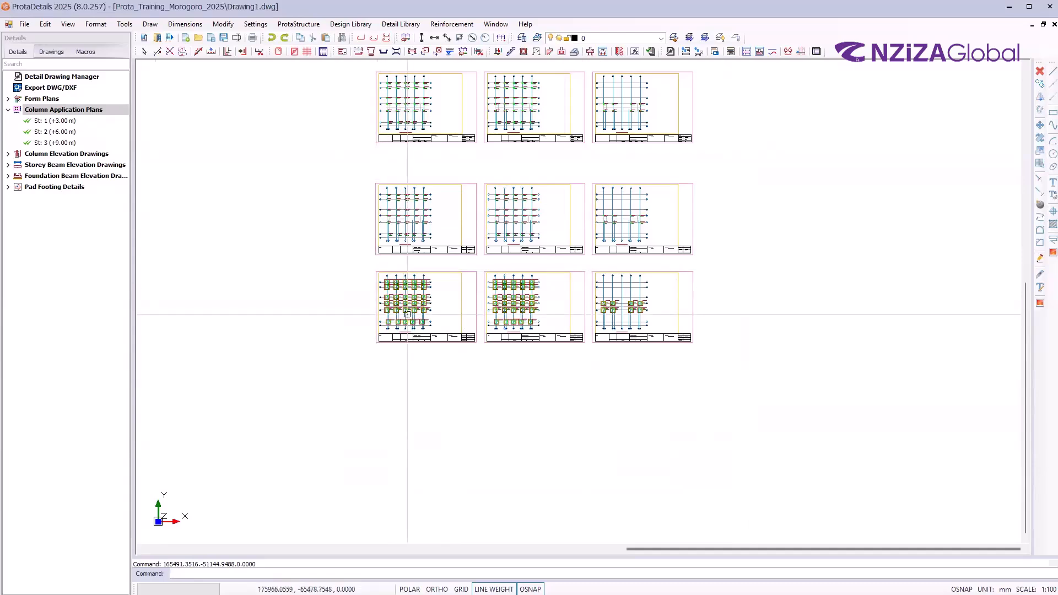
Draw the St: 1 to St: 3 column application plans on A3_Prota_Horizontal.dxf sheets at 1/20, below the row of 1/10 sheets
scroll(404, 317, up, 3)
scroll(404, 316, up, 2)
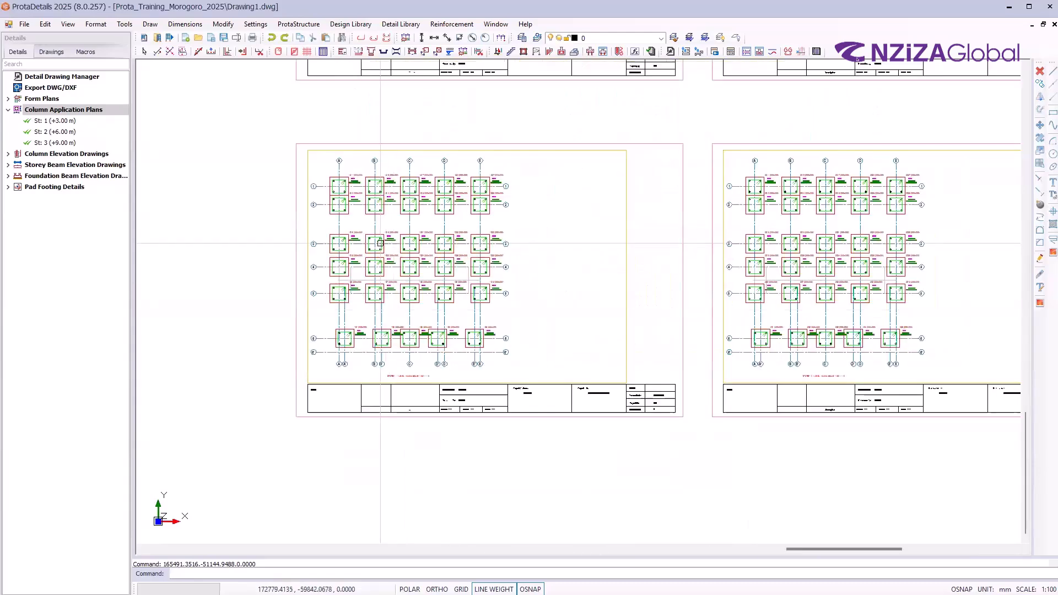
scroll(380, 243, up, 1)
scroll(465, 190, up, 2)
scroll(465, 190, down, 4)
scroll(465, 190, down, 3)
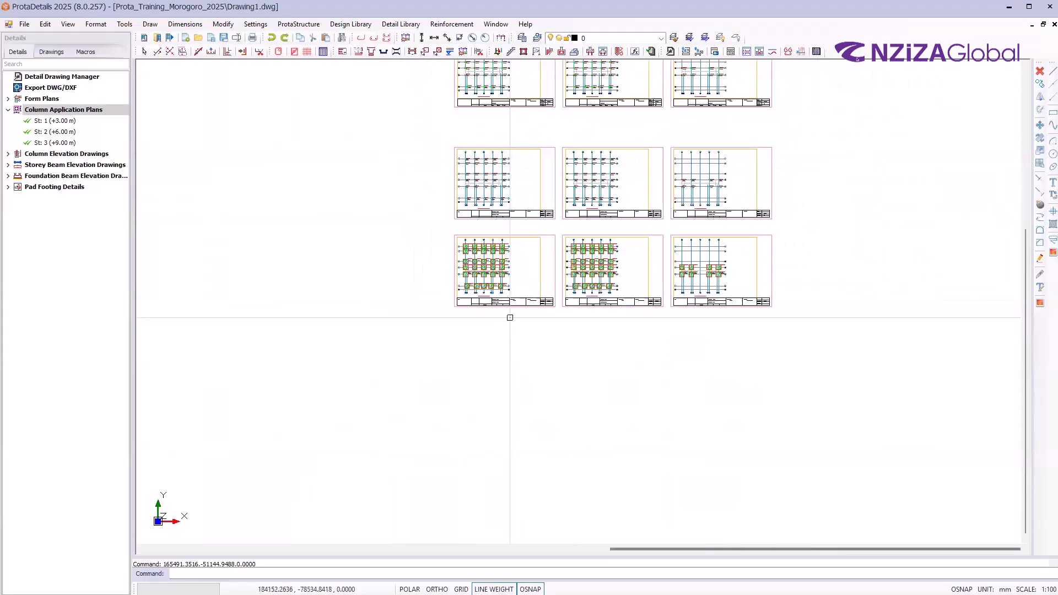
right_click(74, 113)
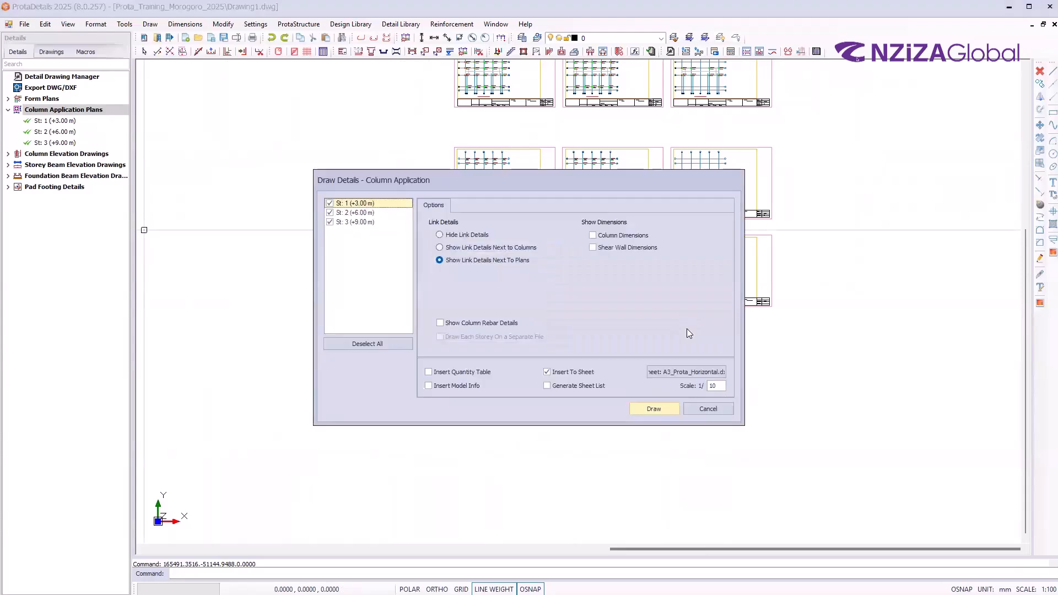
click(696, 370)
scroll(548, 253, down, 2)
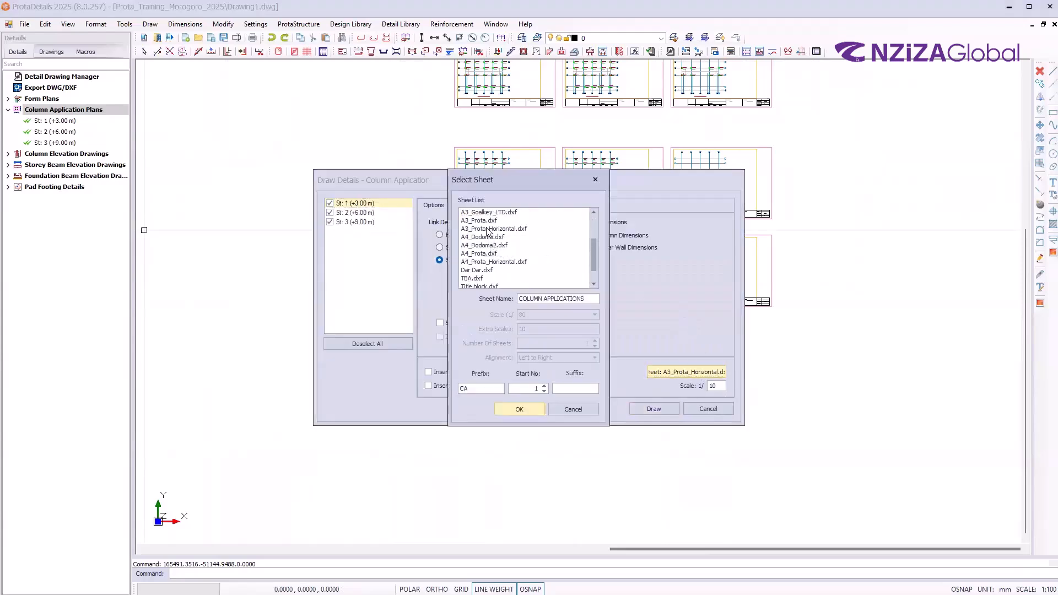
click(488, 229)
click(543, 409)
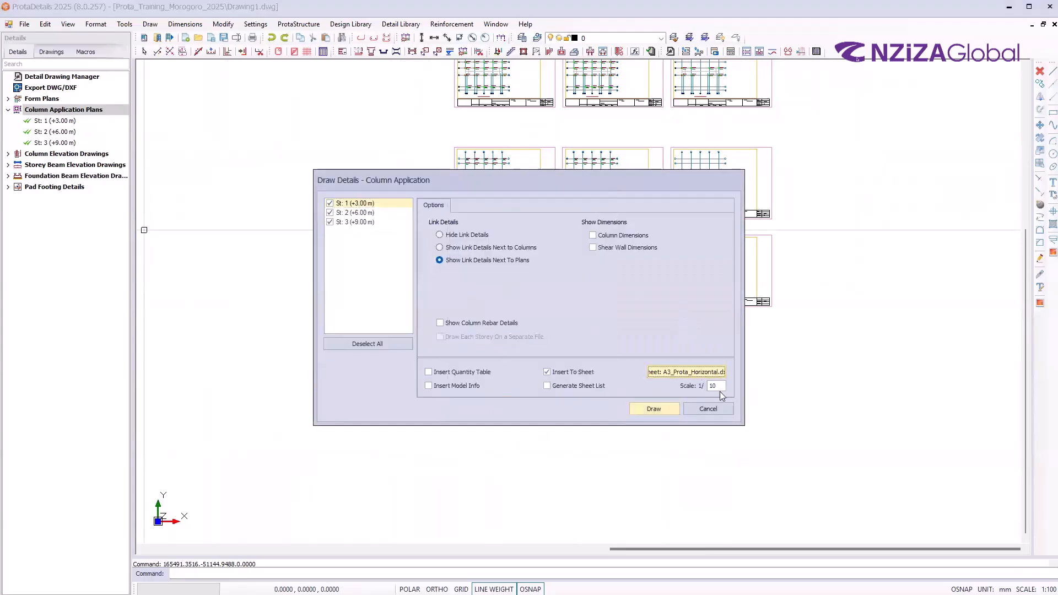
text(2)
click(656, 408)
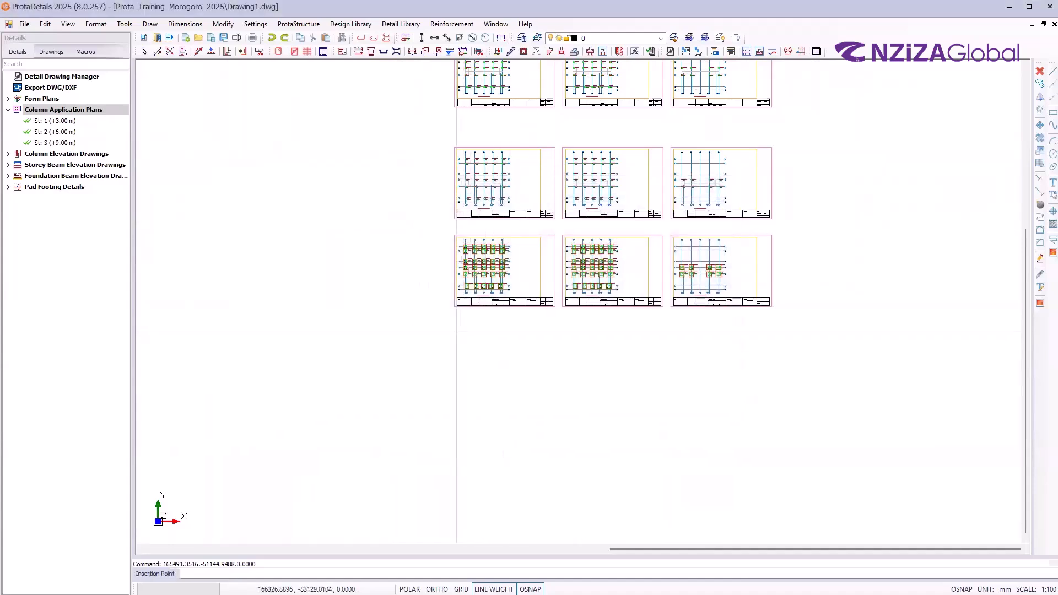
click(454, 331)
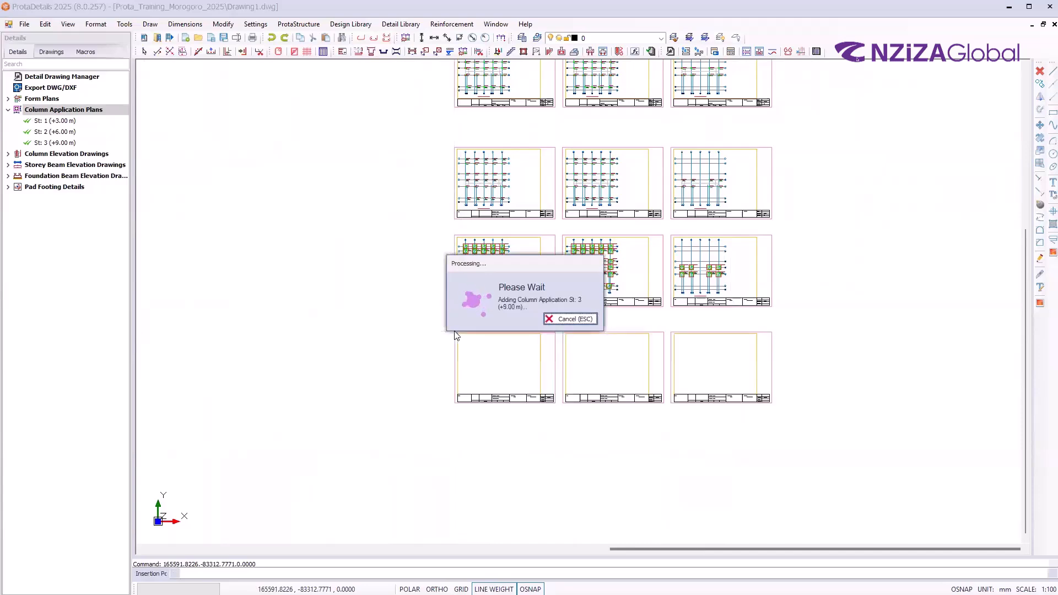
Erase the three older rows of column application sheets between the form plans and the newest 1/20 row
scroll(487, 355, up, 5)
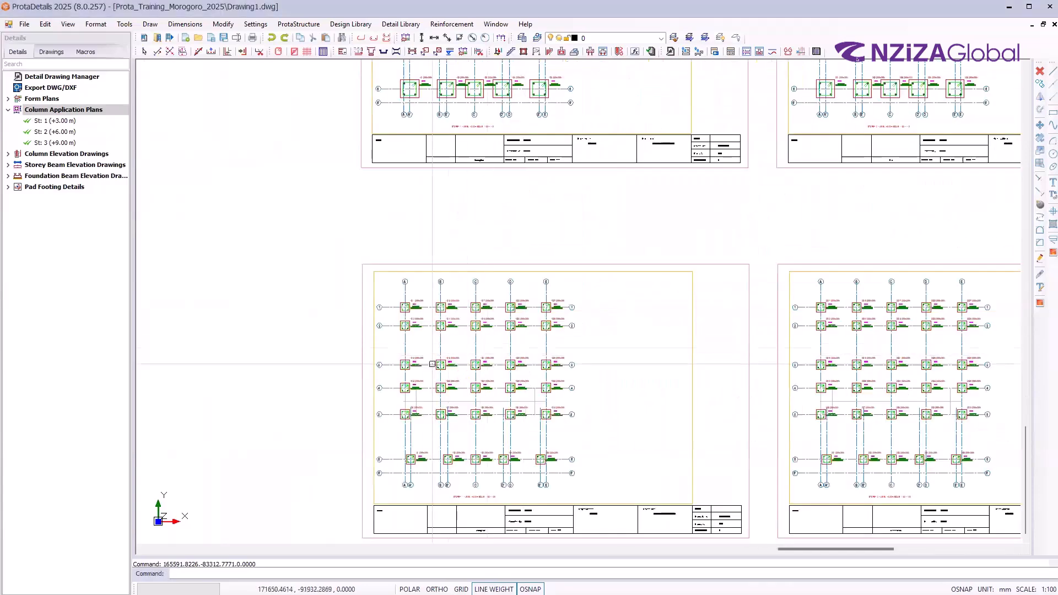
scroll(487, 355, down, 5)
scroll(745, 369, down, 1)
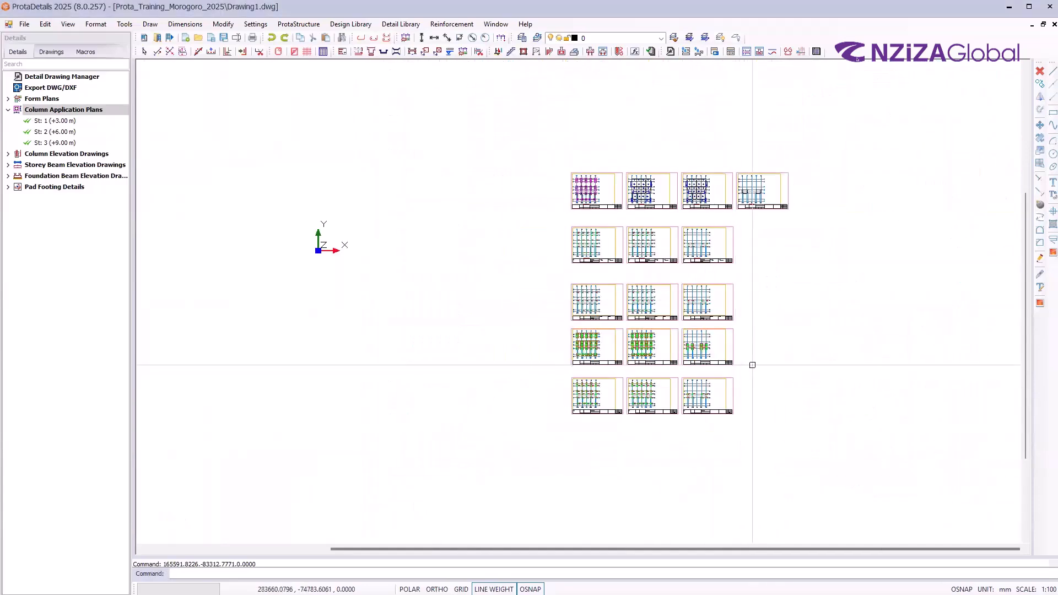
click(762, 370)
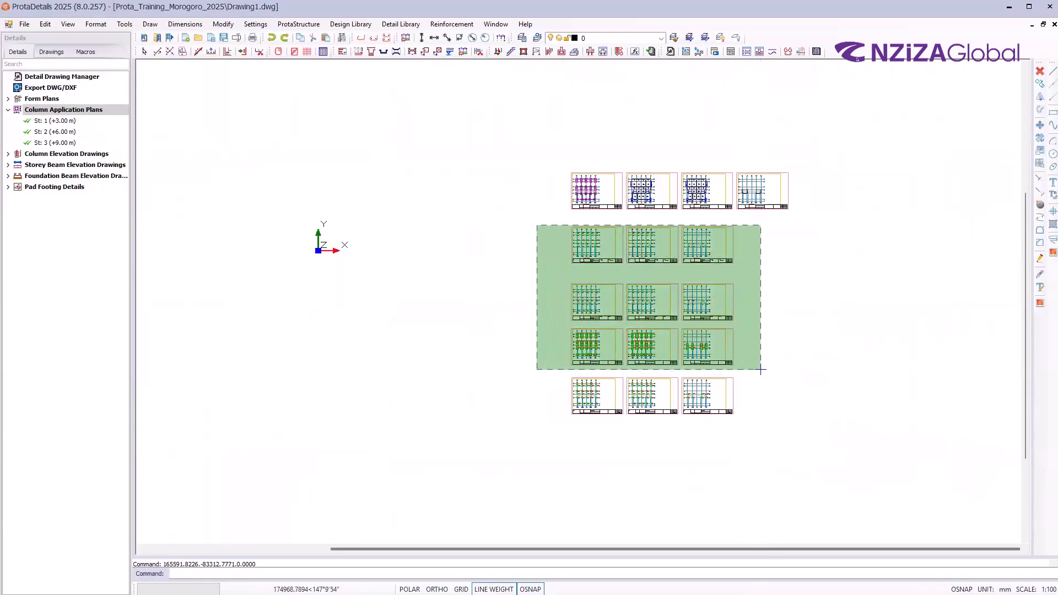
click(532, 222)
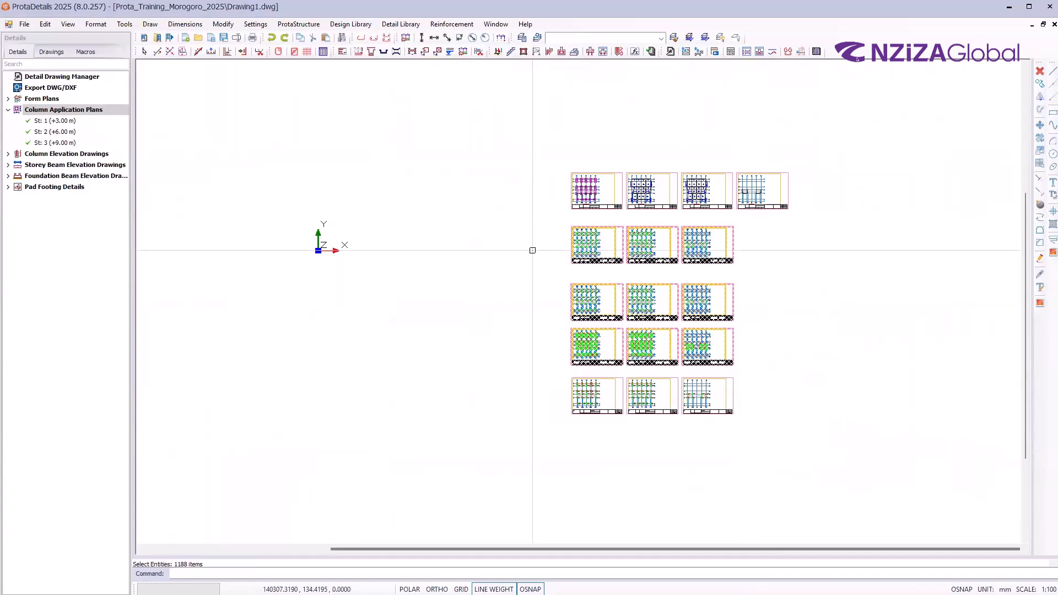
key(Delete)
Move the remaining row of column application sheets up to just below the form plan sheets, aligned with their left edge
click(816, 484)
click(539, 343)
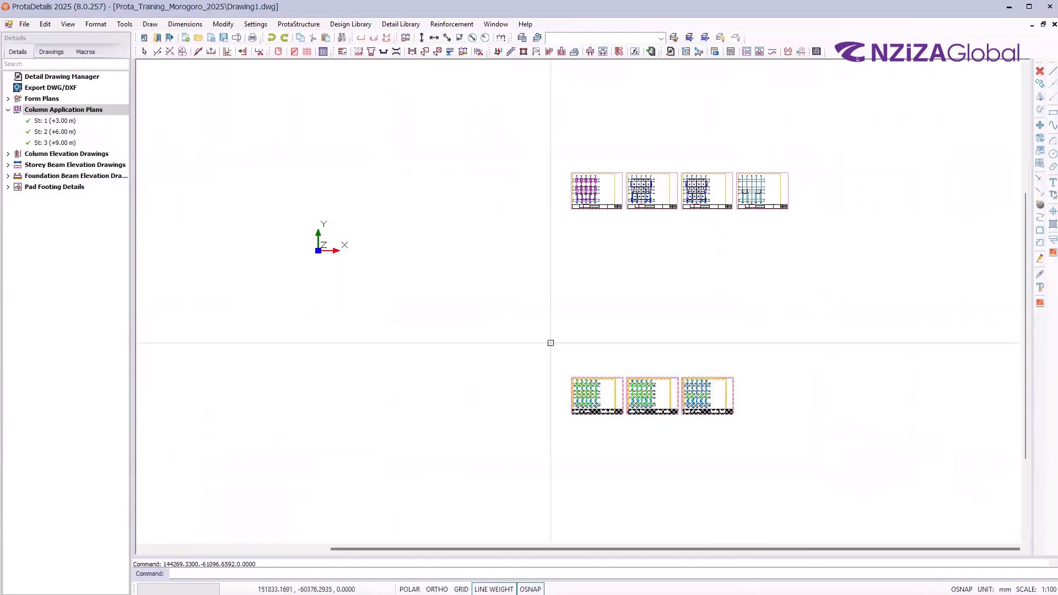
text(m)
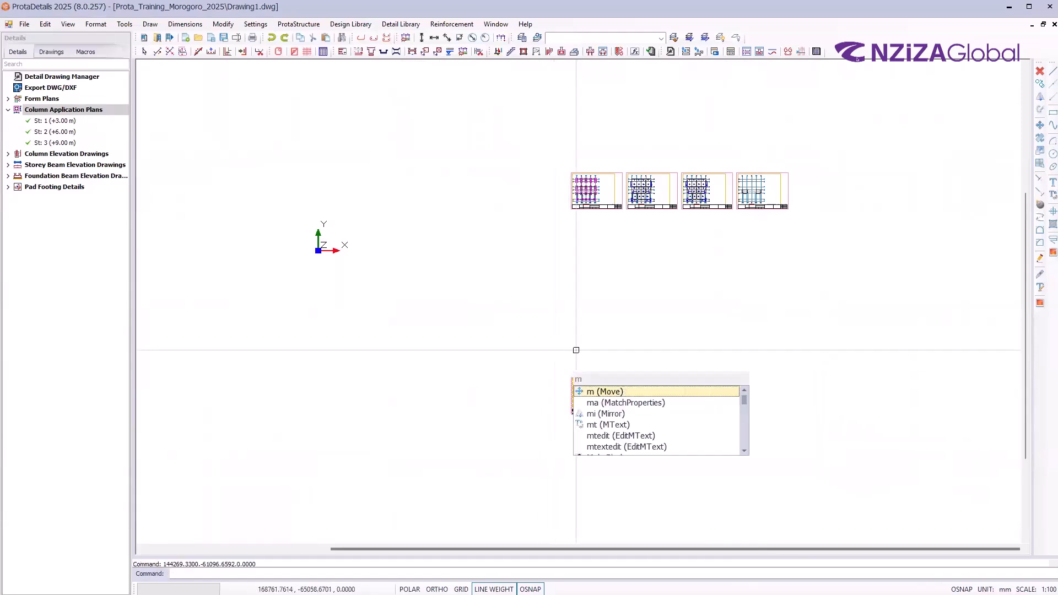
key(Return)
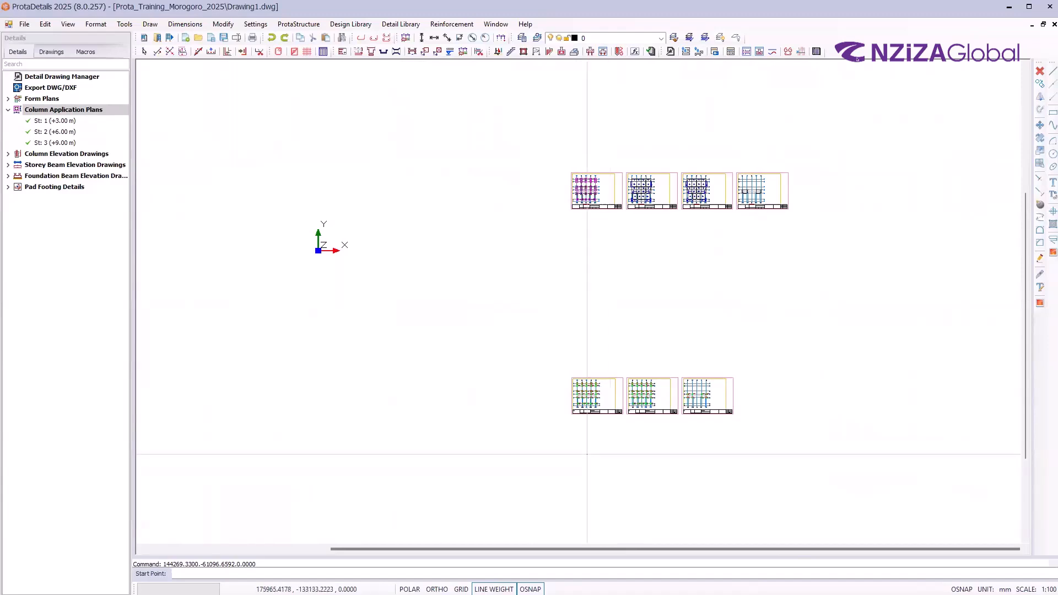
click(571, 379)
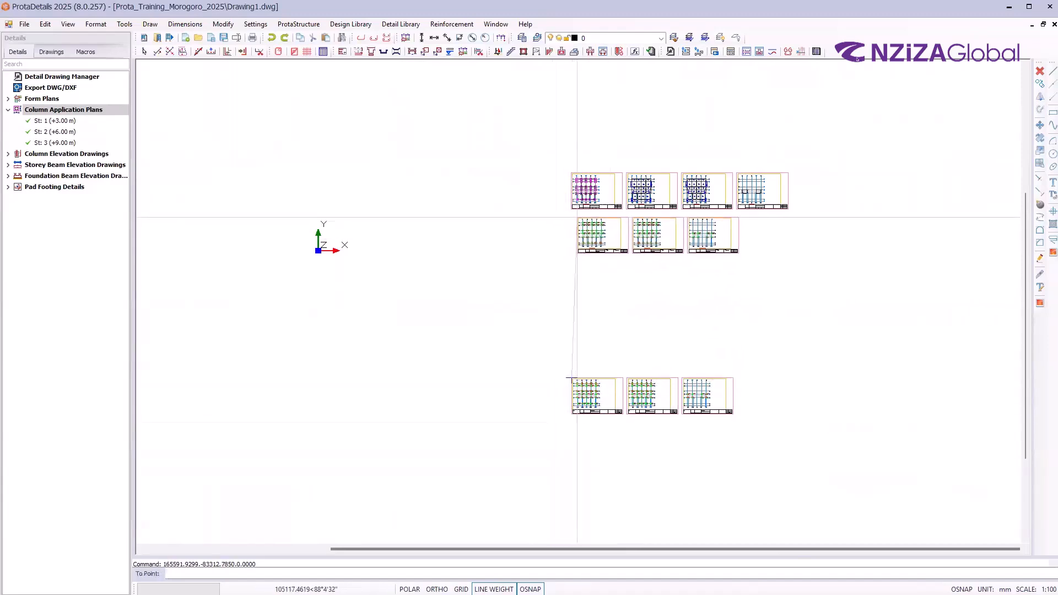
click(571, 215)
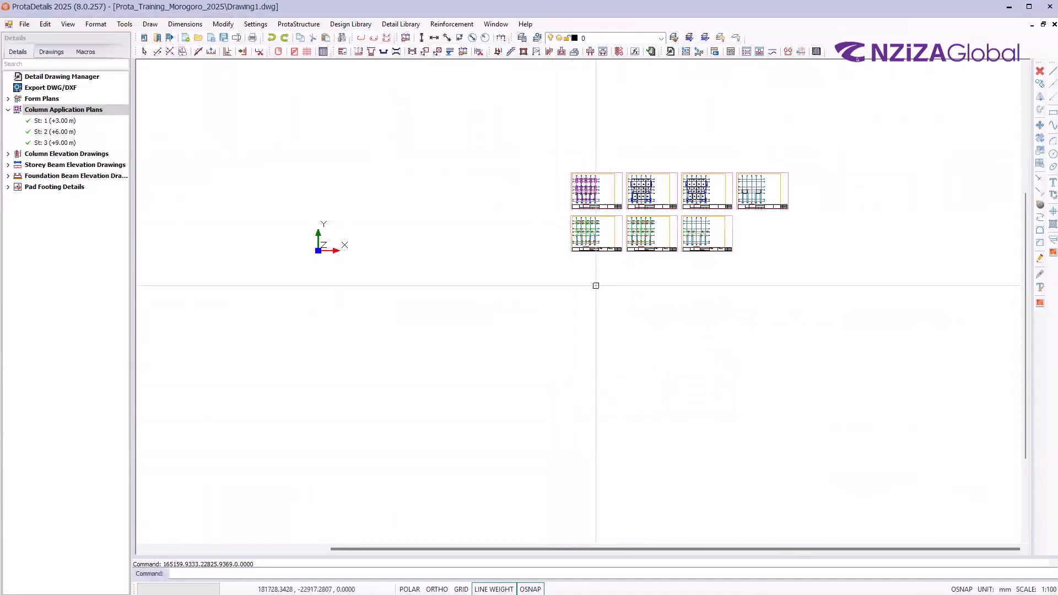
Examine the column sections, labels and axes on the relocated St: 1 column application sheet, and check the available dimension commands
scroll(818, 227, up, 1)
scroll(818, 227, up, 2)
scroll(474, 300, down, 2)
scroll(278, 270, up, 3)
key(Escape)
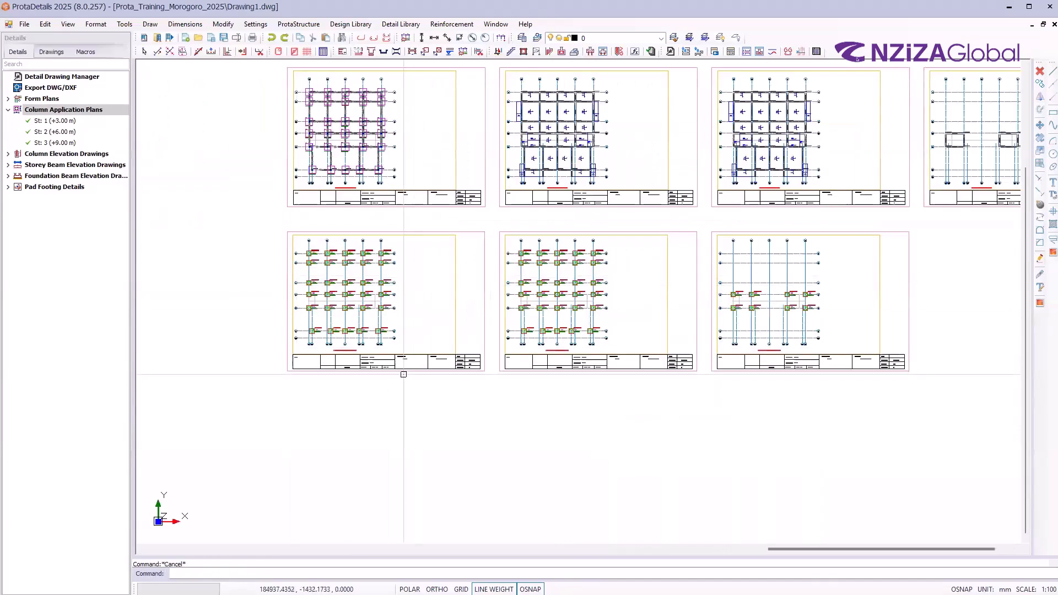
scroll(281, 251, up, 2)
scroll(281, 251, up, 2)
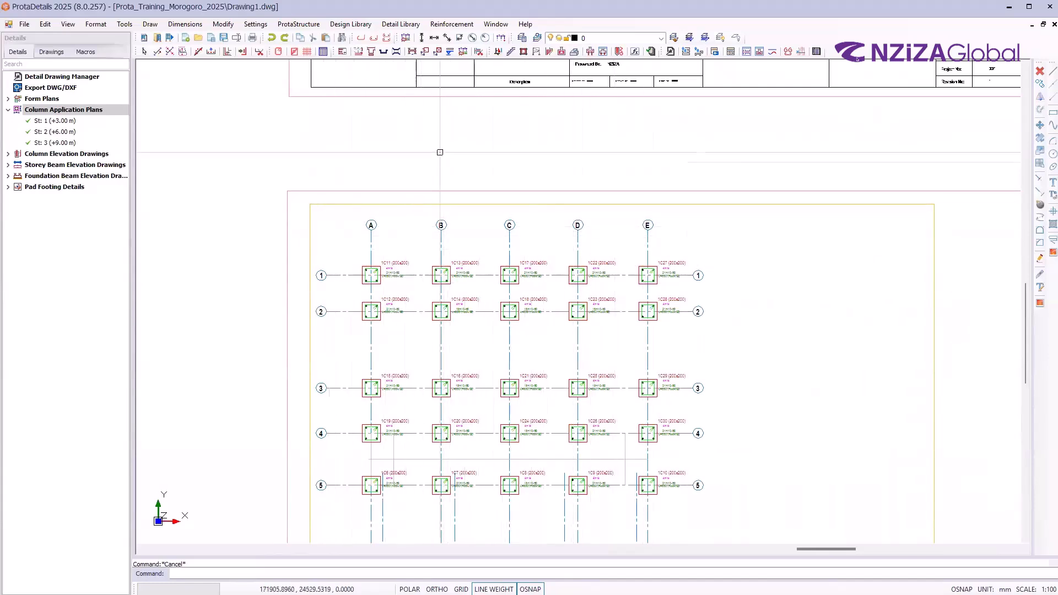
click(188, 25)
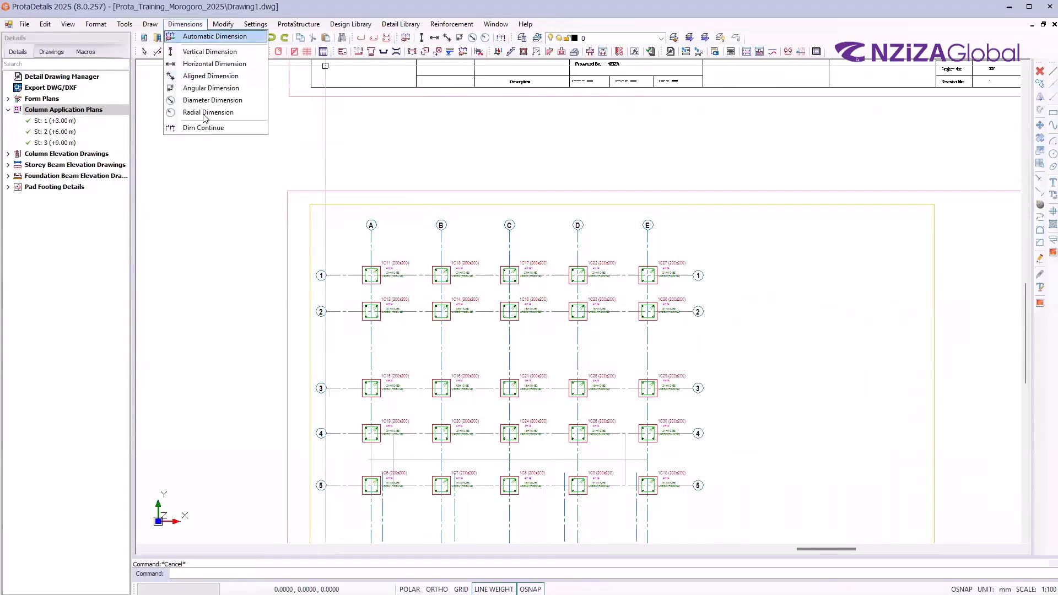
key(Escape)
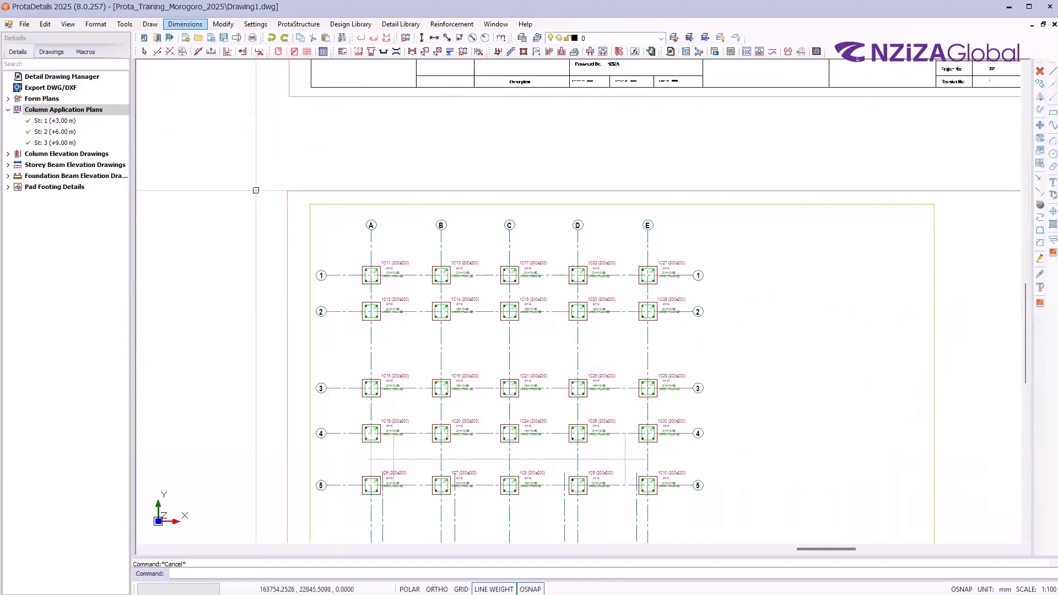
scroll(460, 154, down, 4)
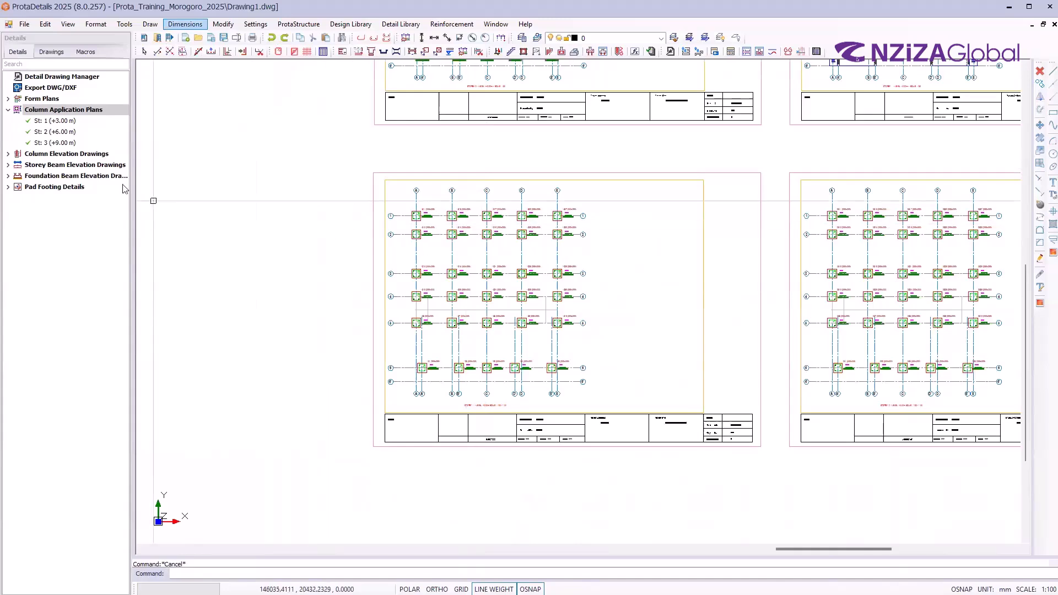
Collapse the column application plans and expand the column elevation drawings to list the columns of St: 1 (+3.00 m)
click(7, 111)
scroll(423, 260, down, 2)
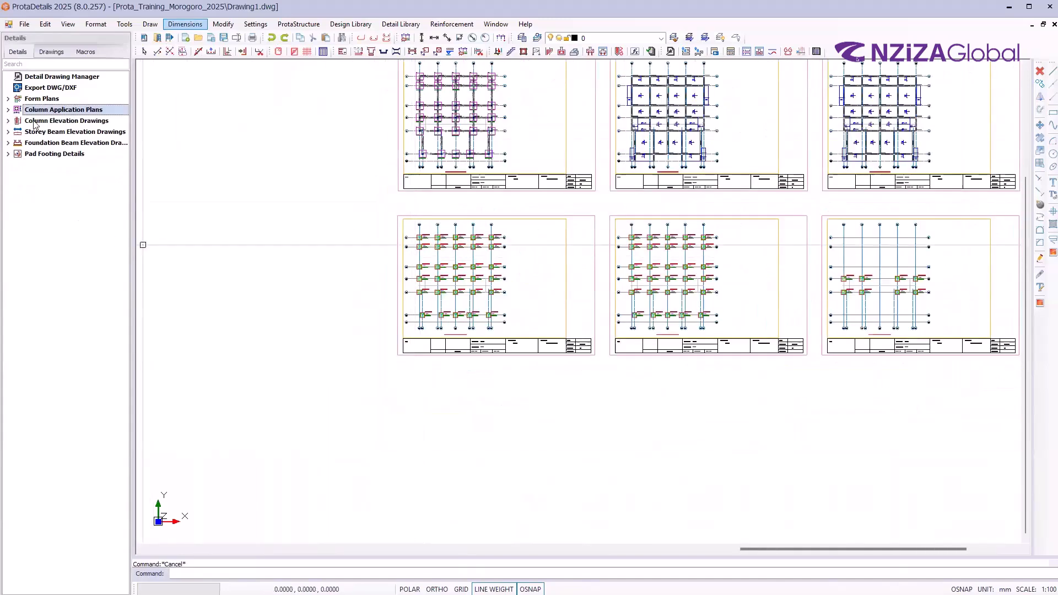
click(7, 121)
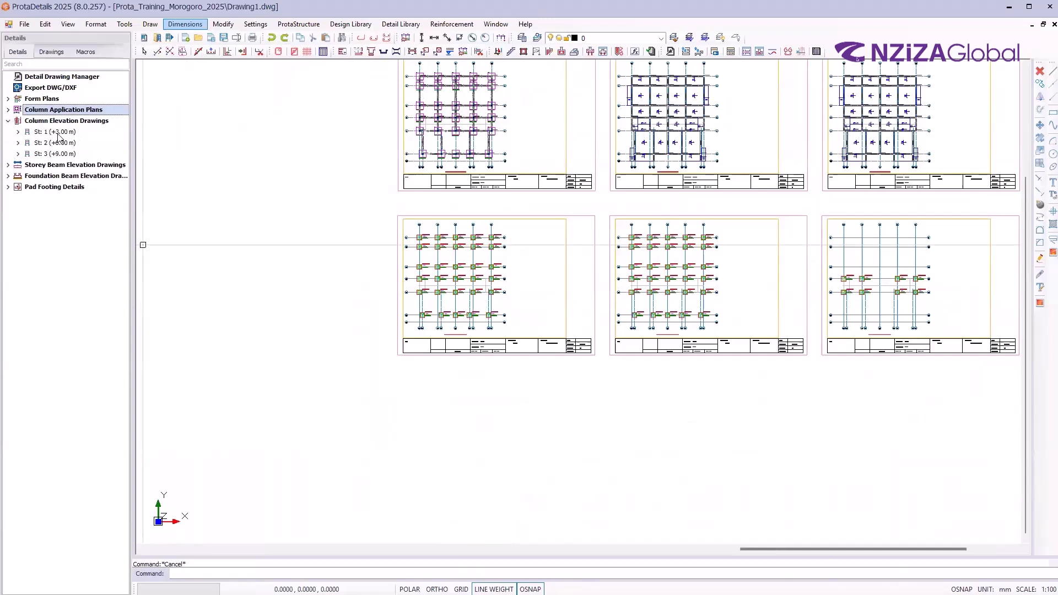
click(55, 132)
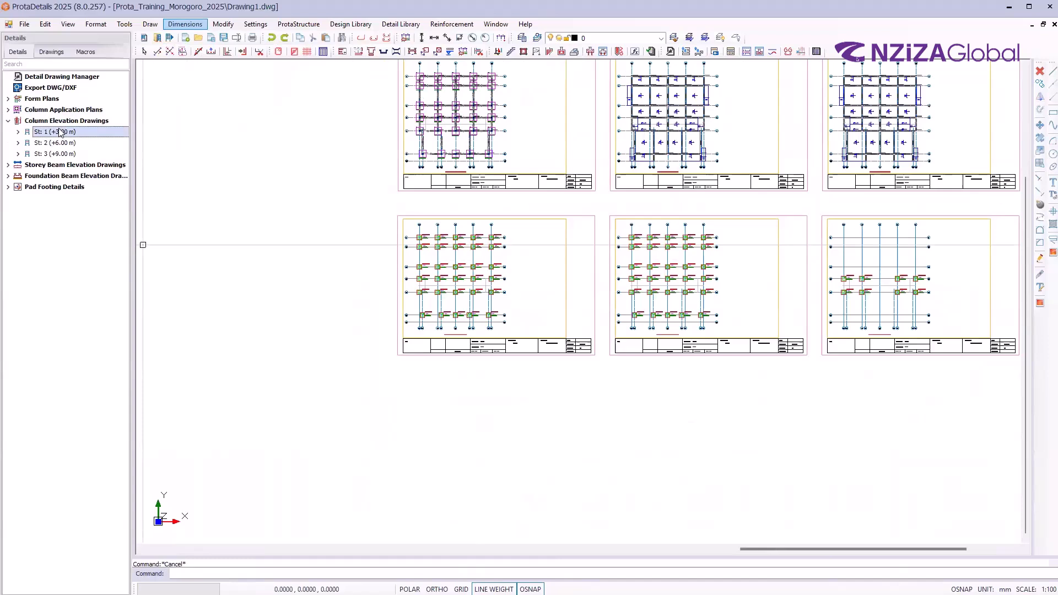
click(18, 133)
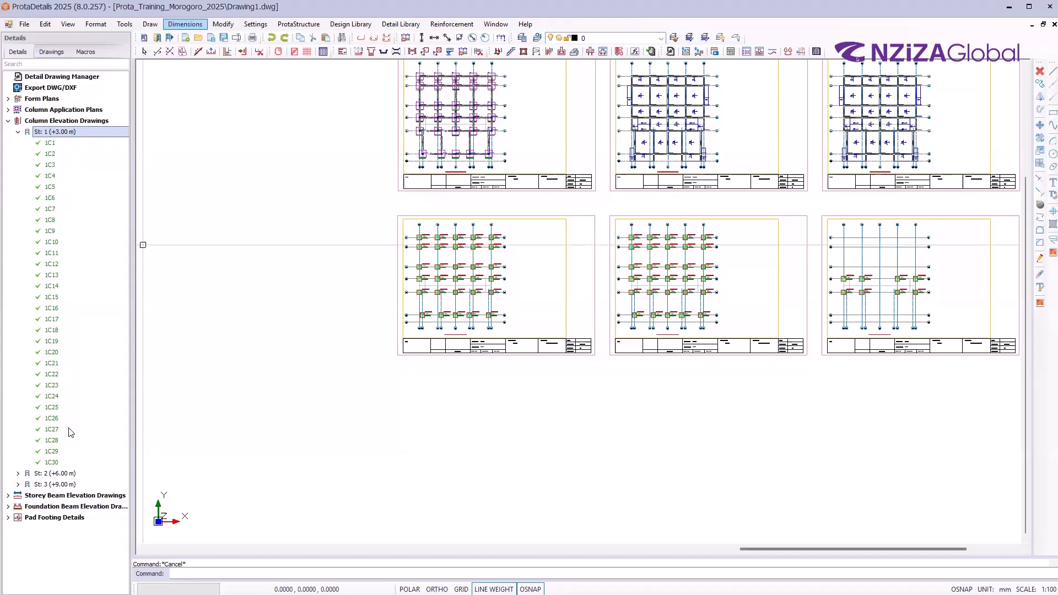
Draw the single-storey elevation of St: 1 column 1C1 below the first column application sheet
click(55, 143)
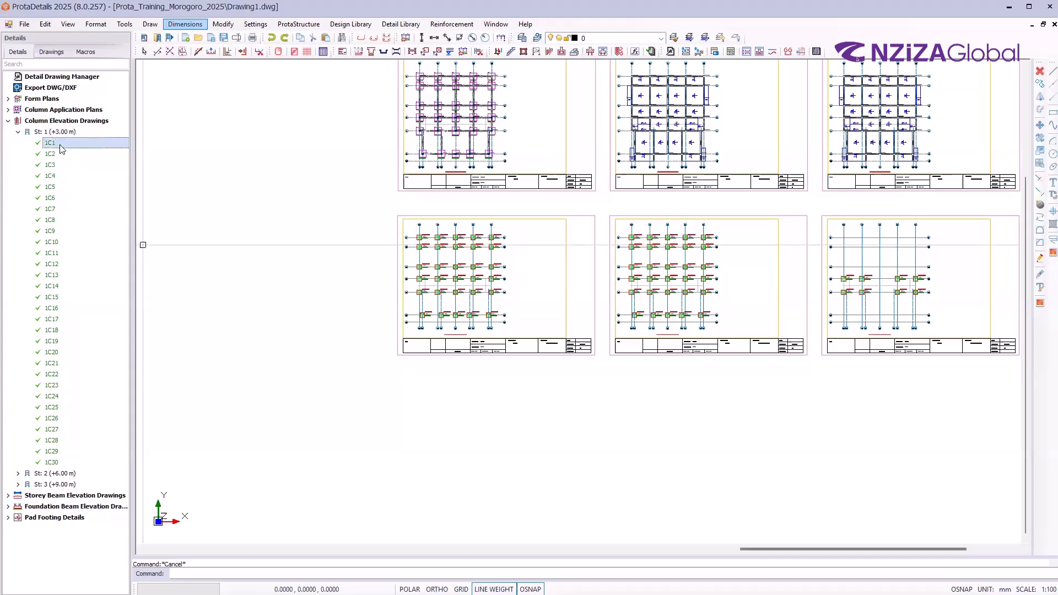
right_click(61, 149)
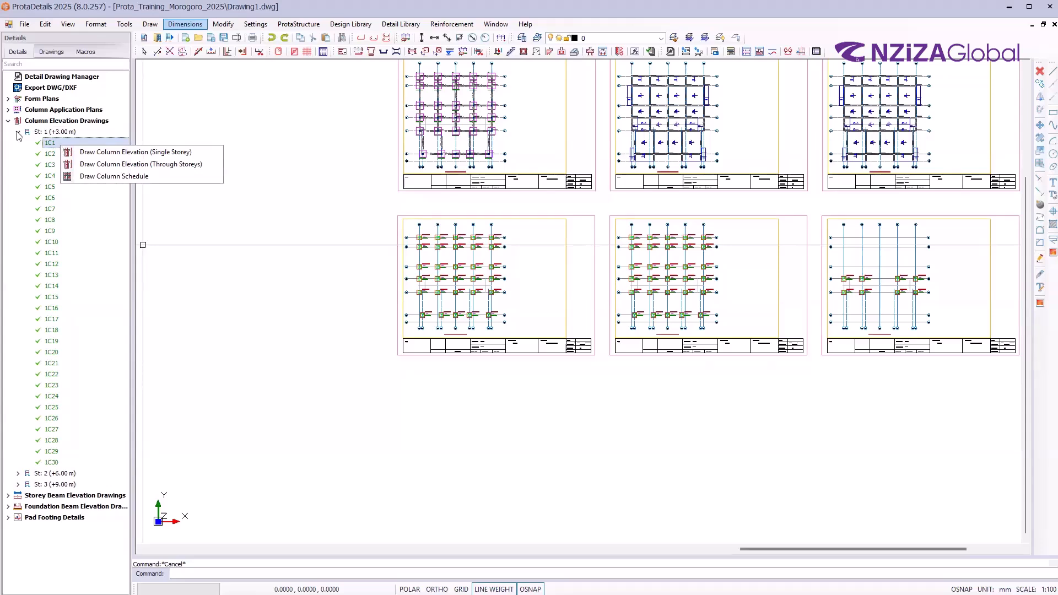
click(117, 158)
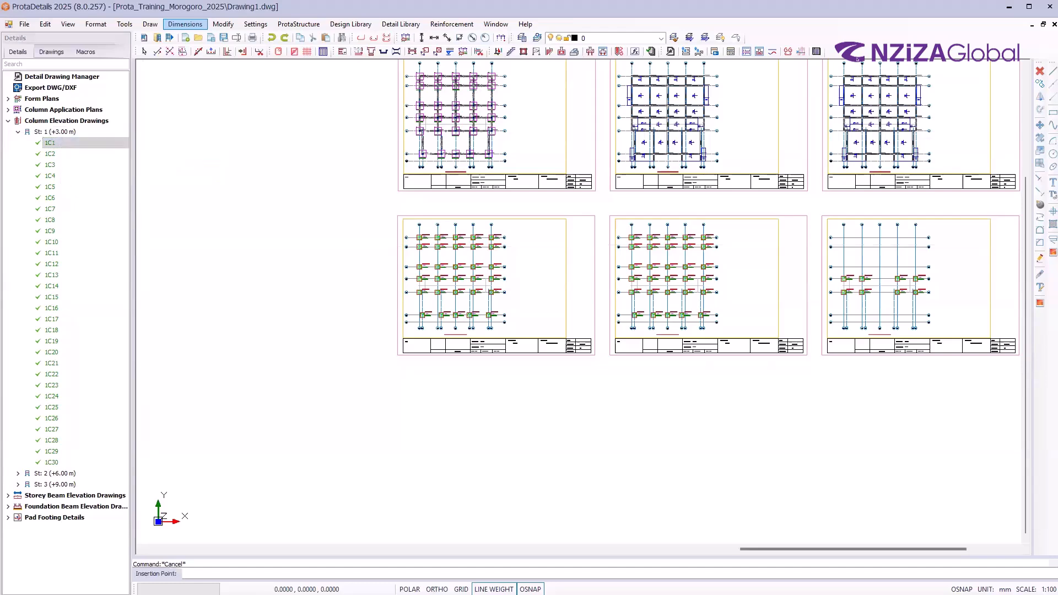
scroll(275, 226, down, 3)
click(346, 322)
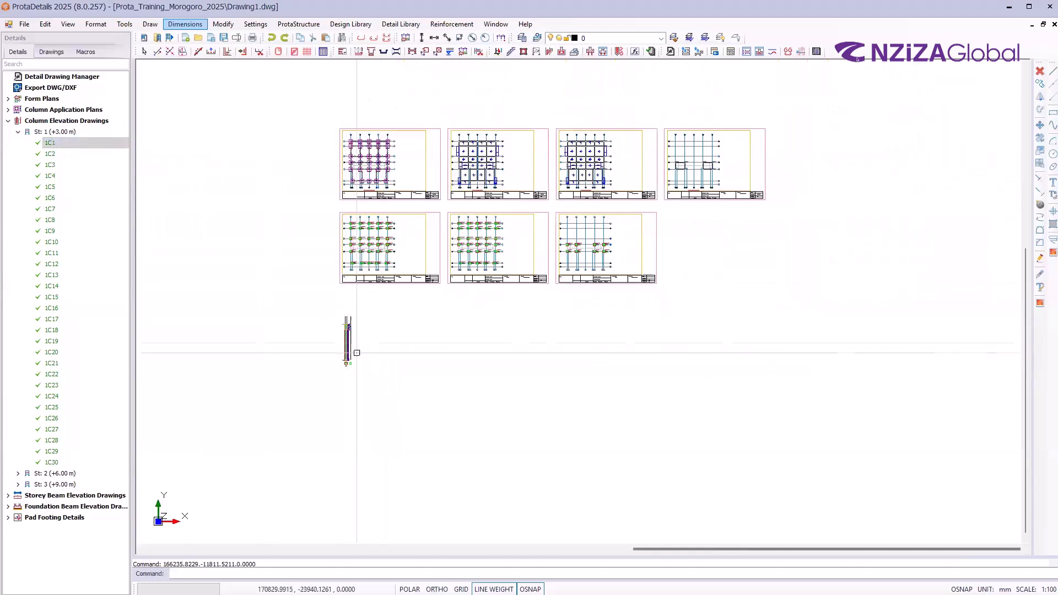
Inspect the single-storey elevation of column 1C1, and draw the same column's elevation through storeys
scroll(354, 357, up, 4)
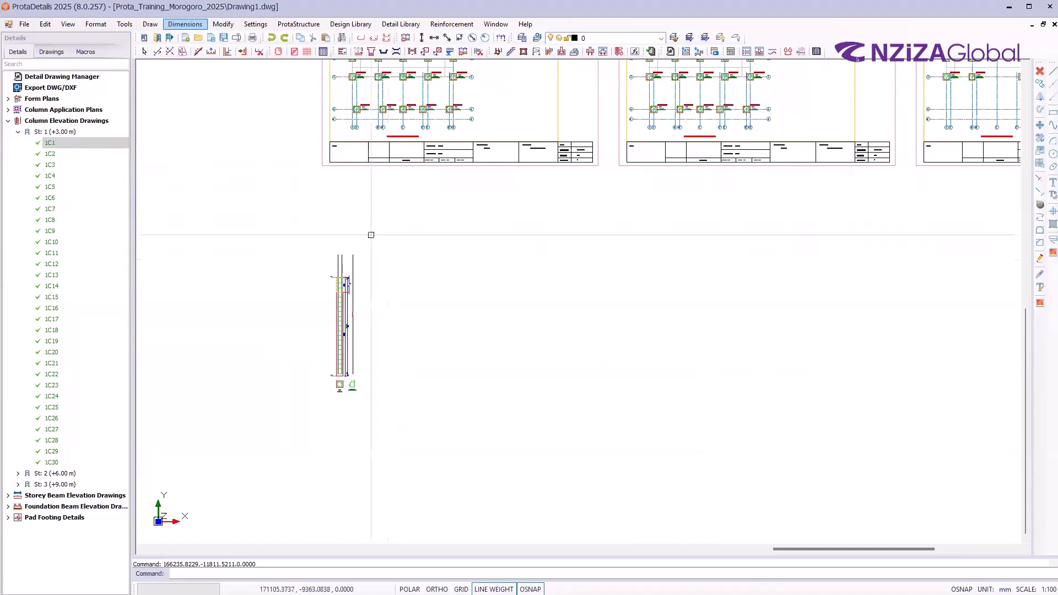
scroll(339, 328, up, 2)
scroll(347, 308, up, 3)
scroll(367, 251, down, 2)
scroll(367, 237, down, 2)
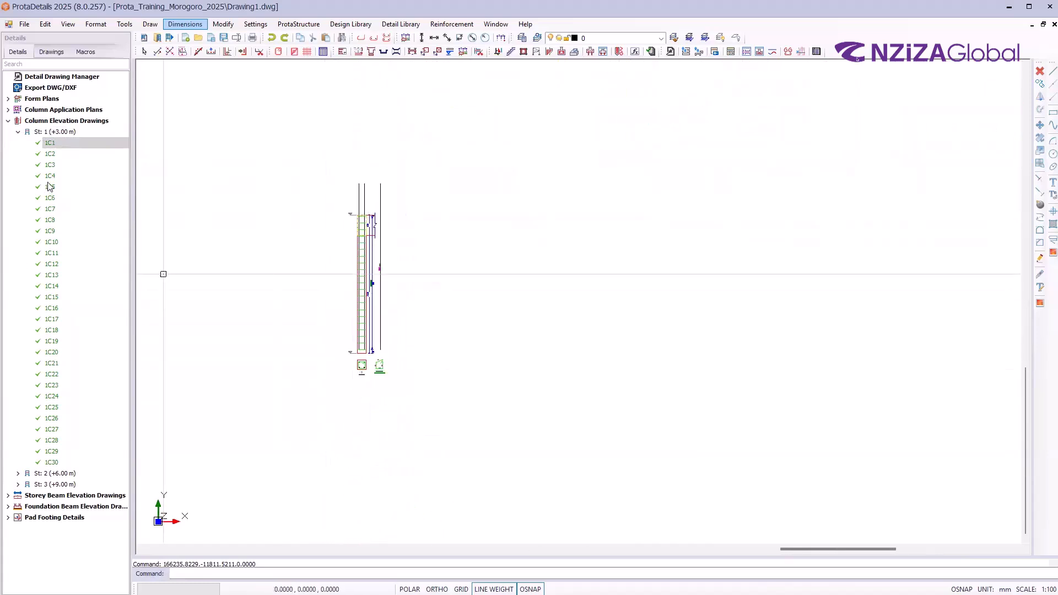
click(54, 144)
right_click(56, 144)
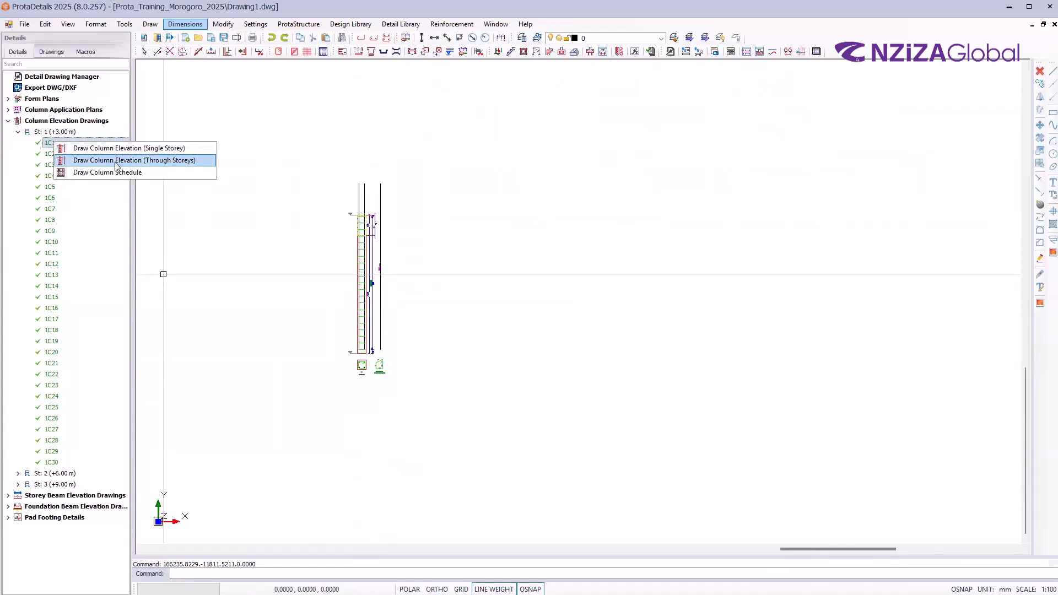
Draw the through-storeys elevation of column 1C1 for storeys 1 to 3 and place it beside the single-storey elevation
click(118, 161)
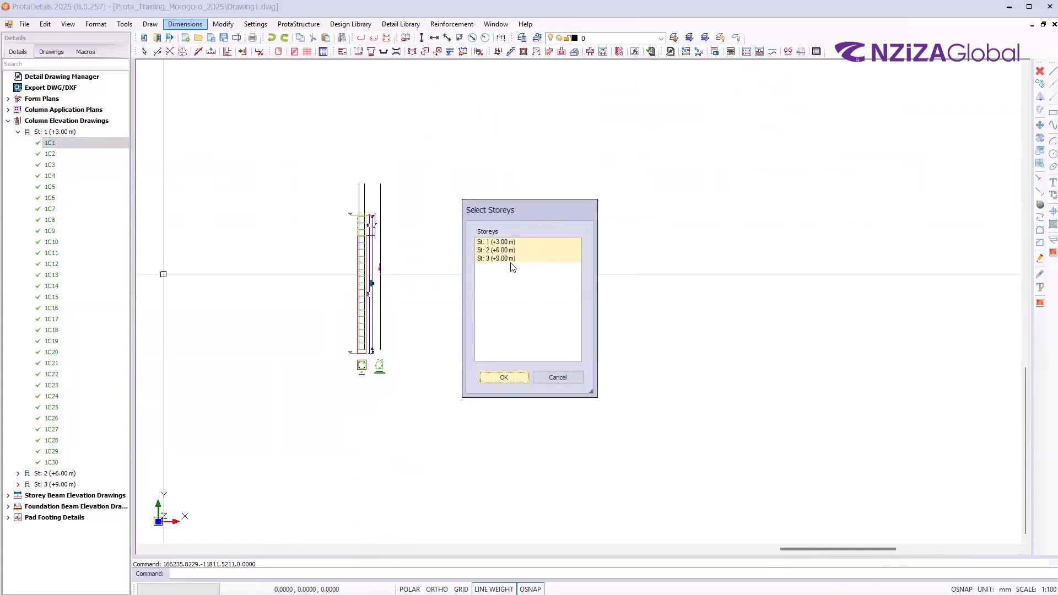
click(514, 377)
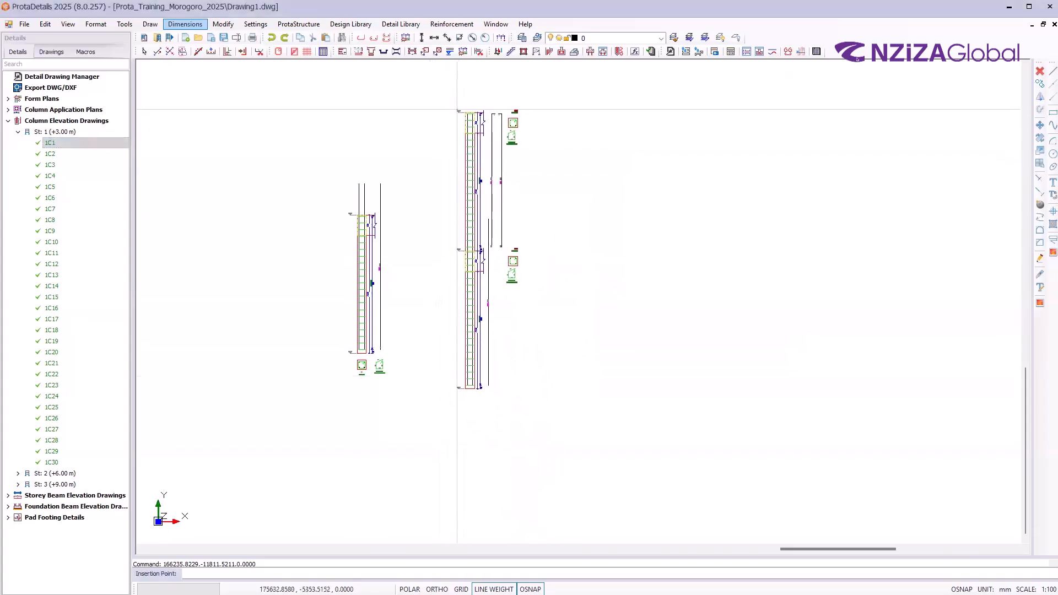
click(439, 91)
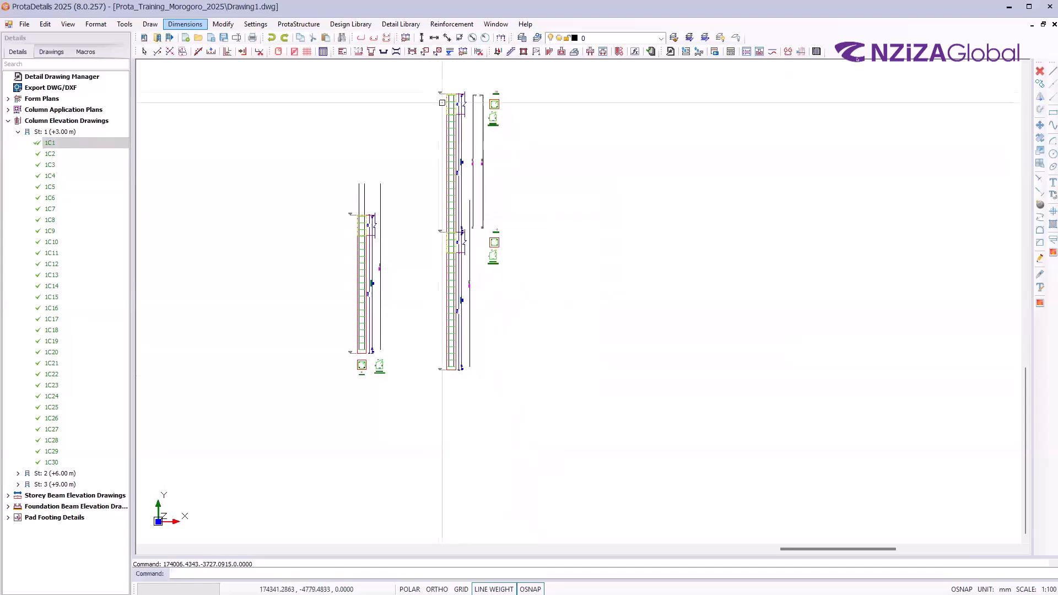
Examine the through-storeys elevation of column 1C1 and compare its reinforcement, links and dimensions with the single-storey elevation
scroll(446, 264, up, 5)
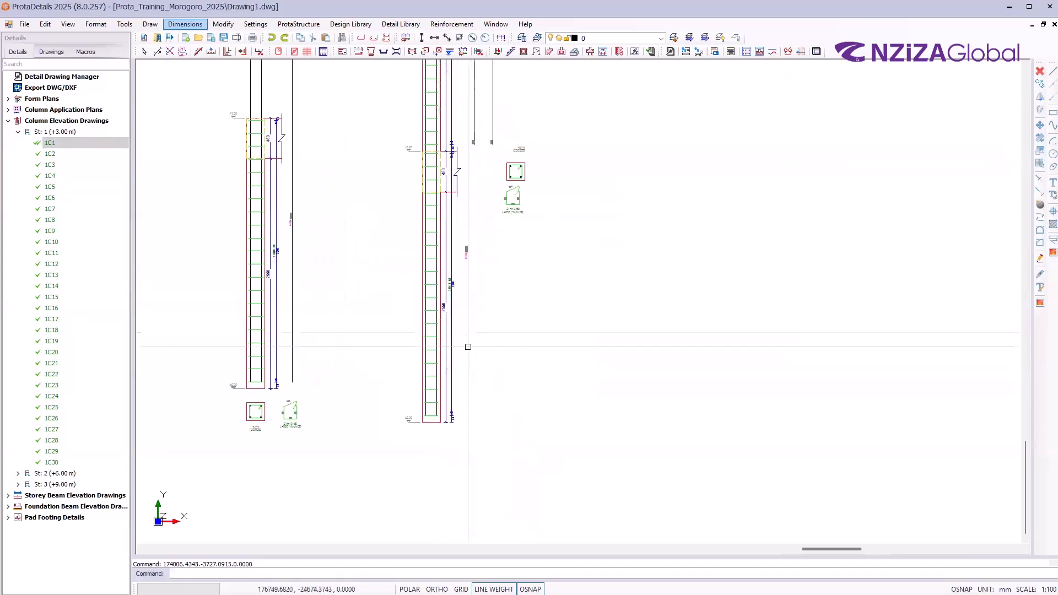
scroll(423, 430, down, 3)
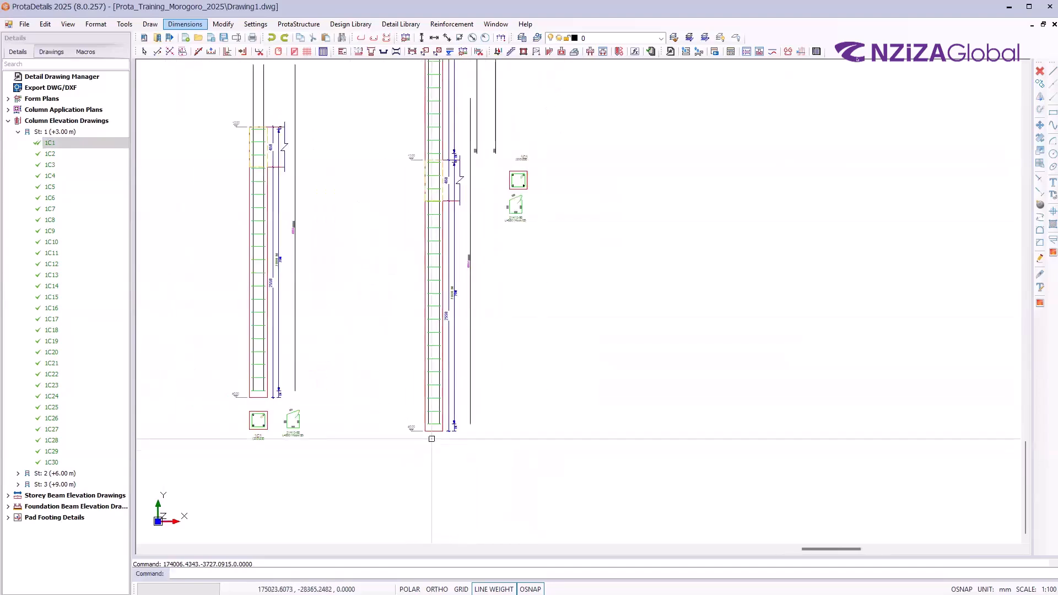
scroll(431, 438, up, 1)
scroll(429, 434, down, 3)
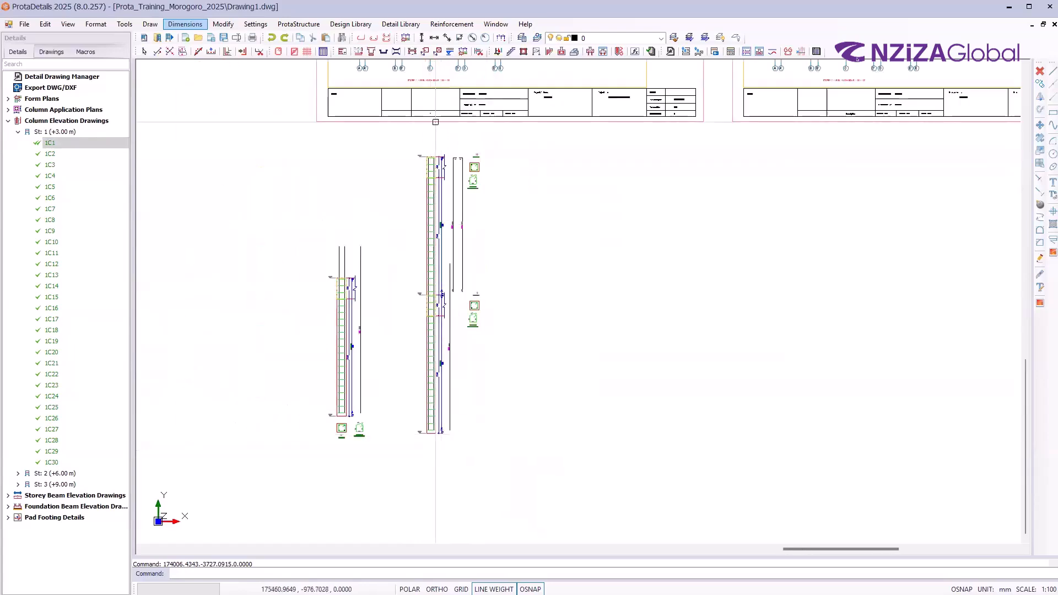
scroll(438, 134, up, 3)
scroll(450, 169, down, 4)
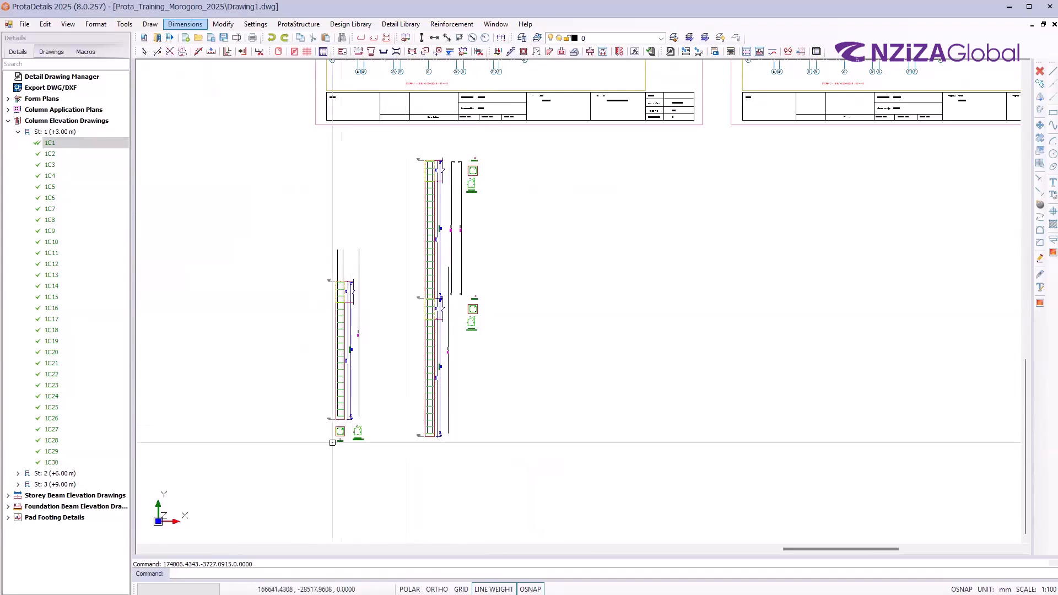
scroll(338, 410, up, 2)
scroll(331, 256, up, 3)
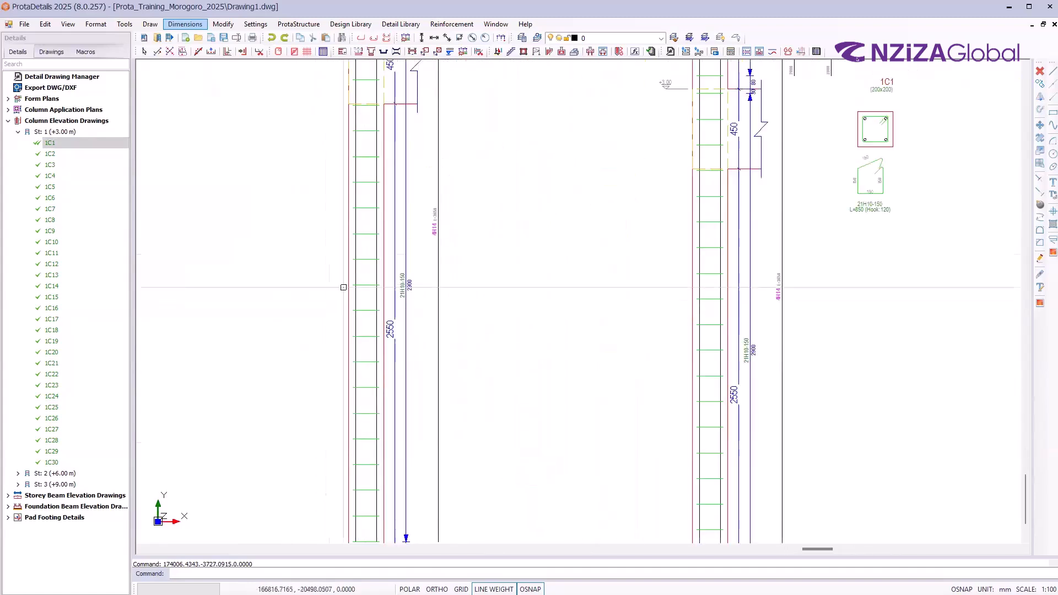
scroll(441, 237, down, 5)
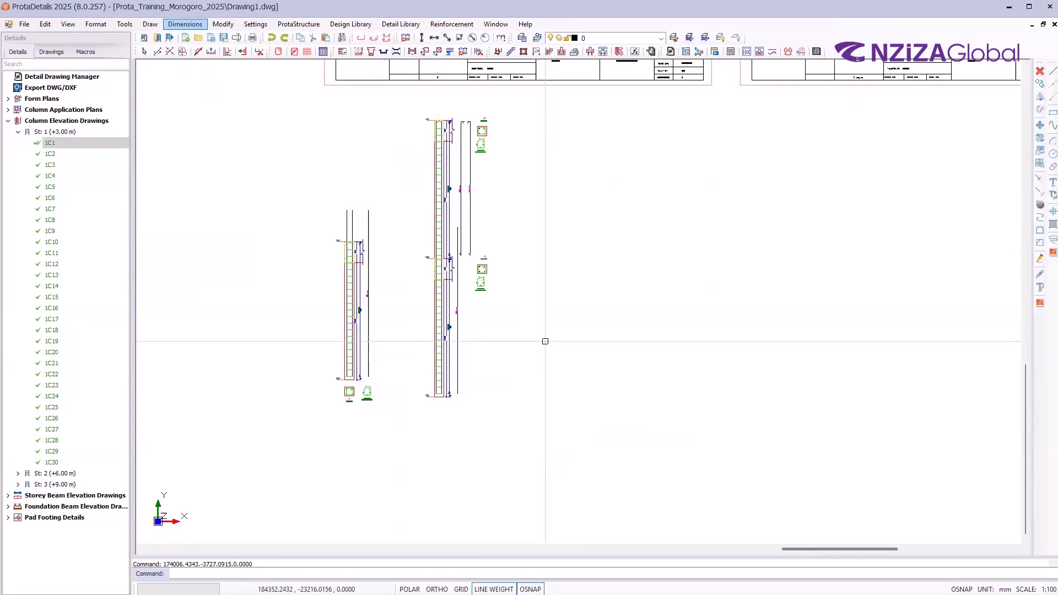
scroll(381, 342, down, 2)
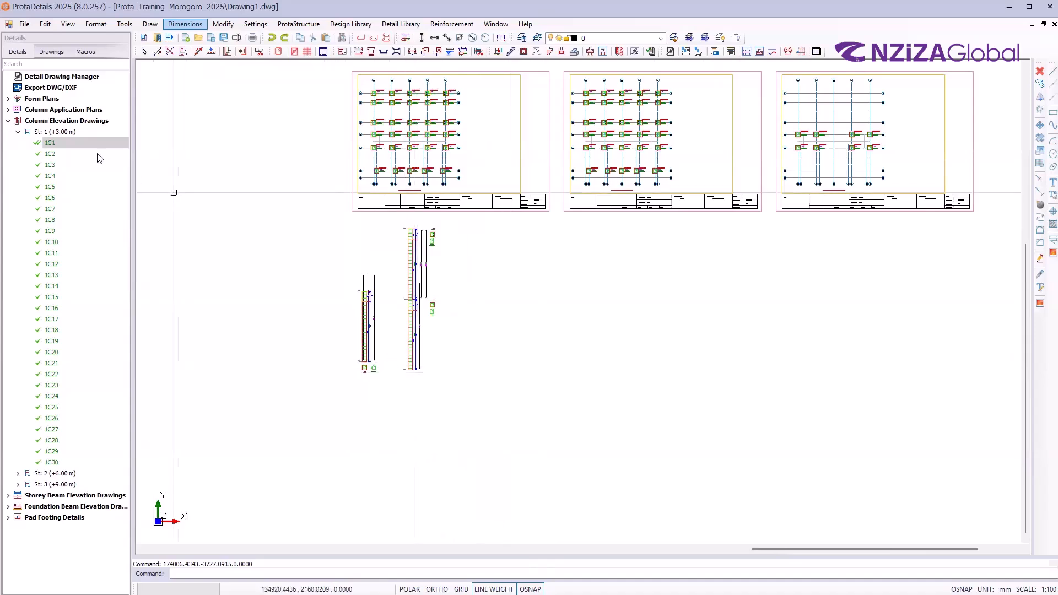
click(18, 132)
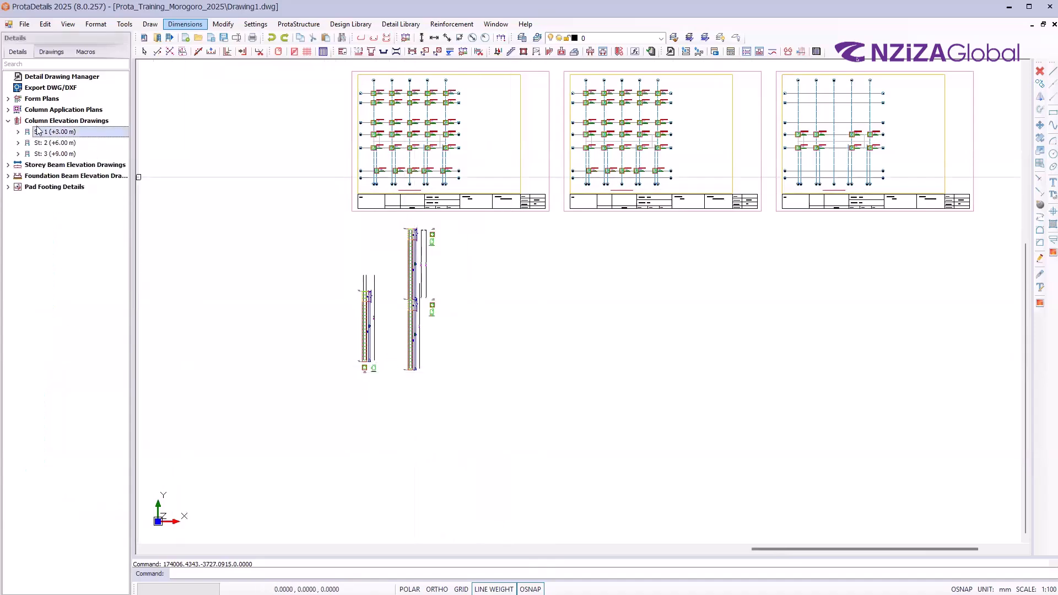
click(37, 123)
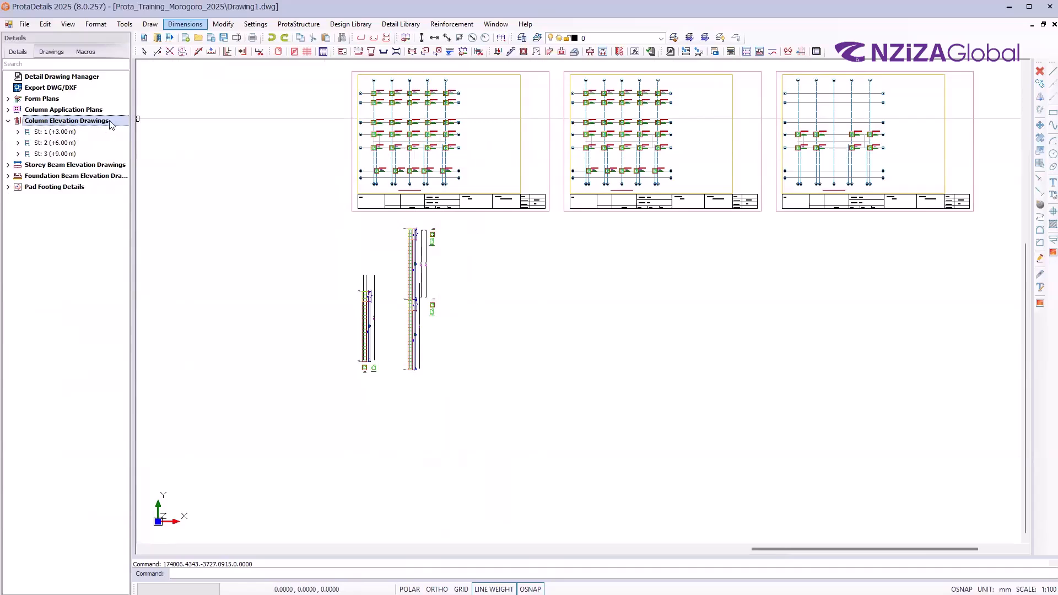
right_click(46, 133)
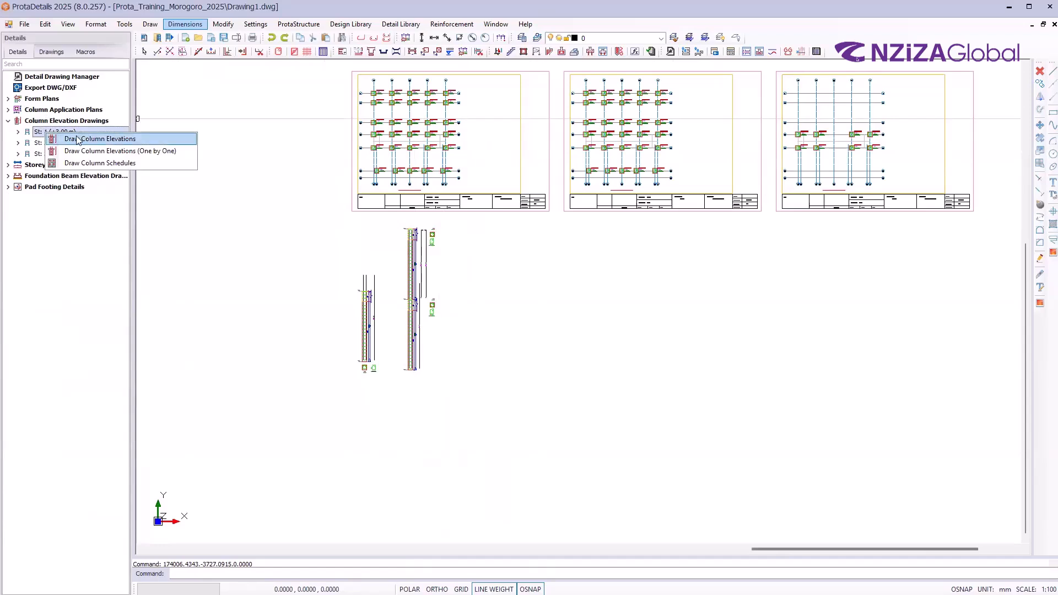
click(37, 134)
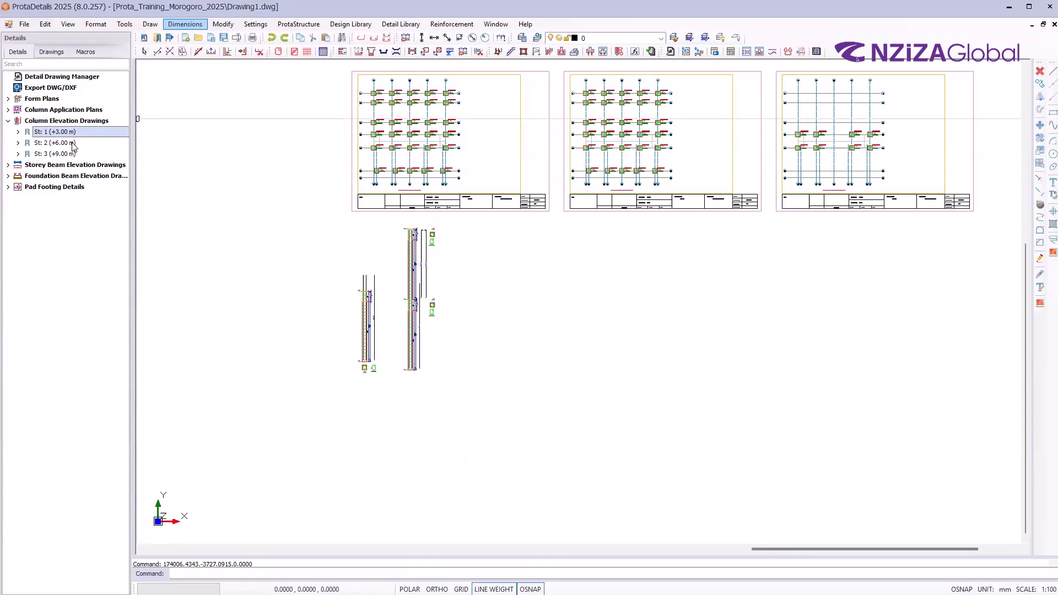
Draw the column schedule of storey 1 column 1C1 and place it below the through-storeys elevation
click(18, 132)
click(55, 144)
right_click(55, 145)
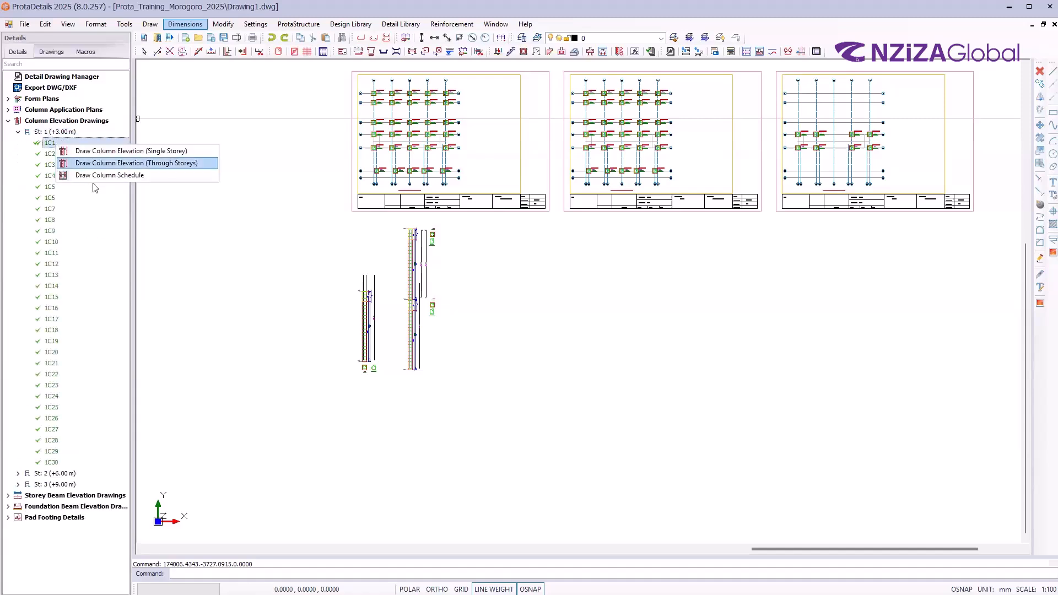
click(109, 176)
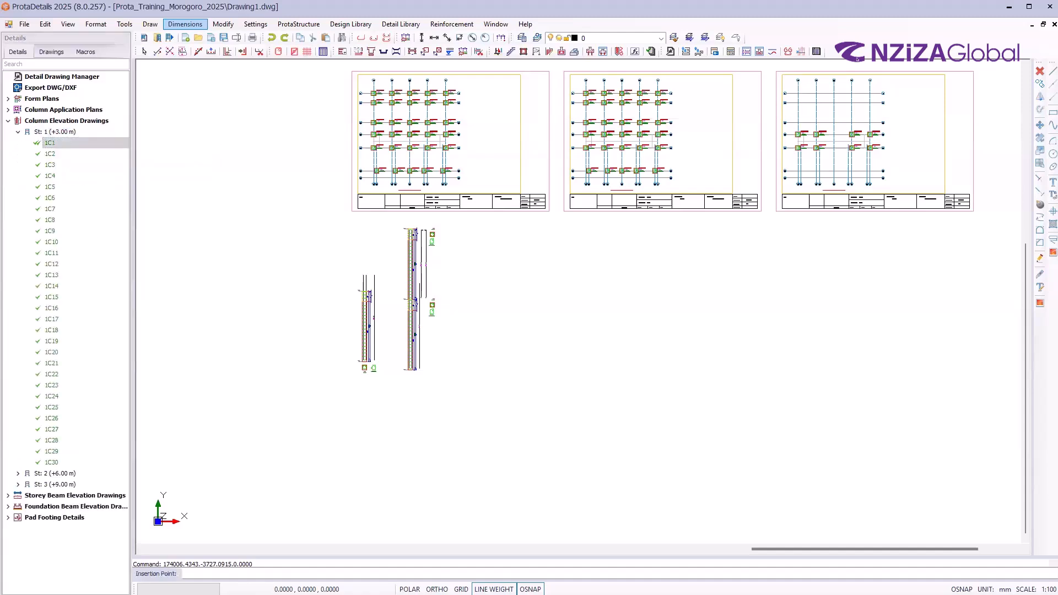
click(428, 380)
scroll(427, 380, up, 5)
scroll(424, 317, up, 2)
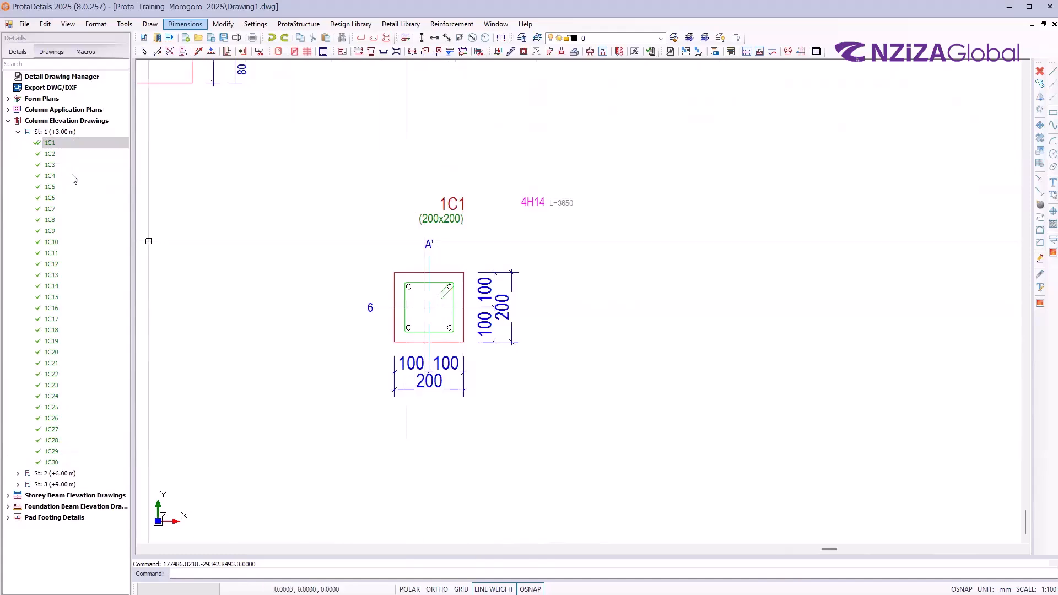
right_click(59, 144)
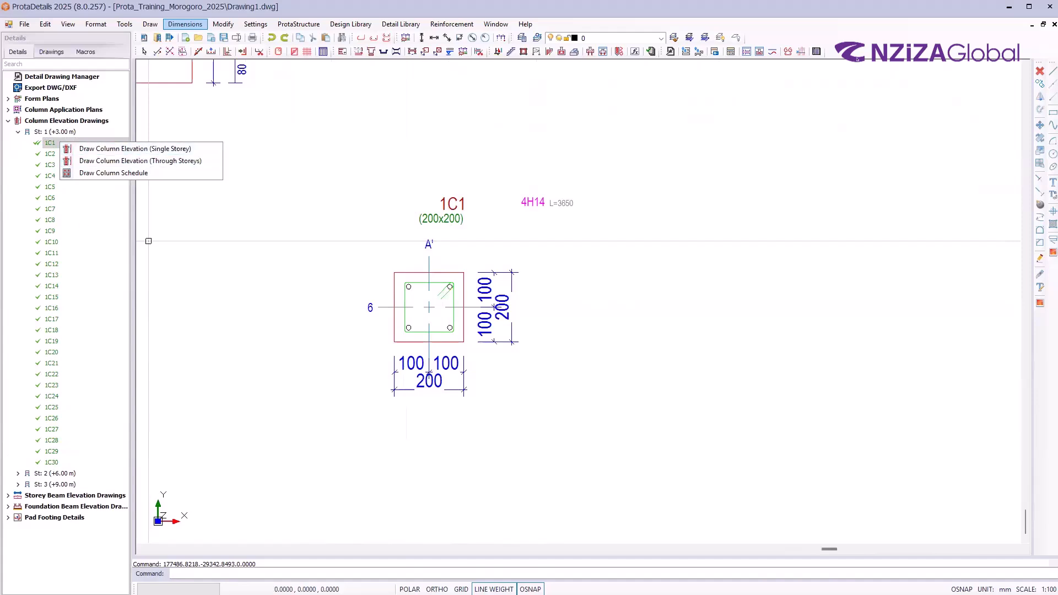
click(148, 241)
key(Escape)
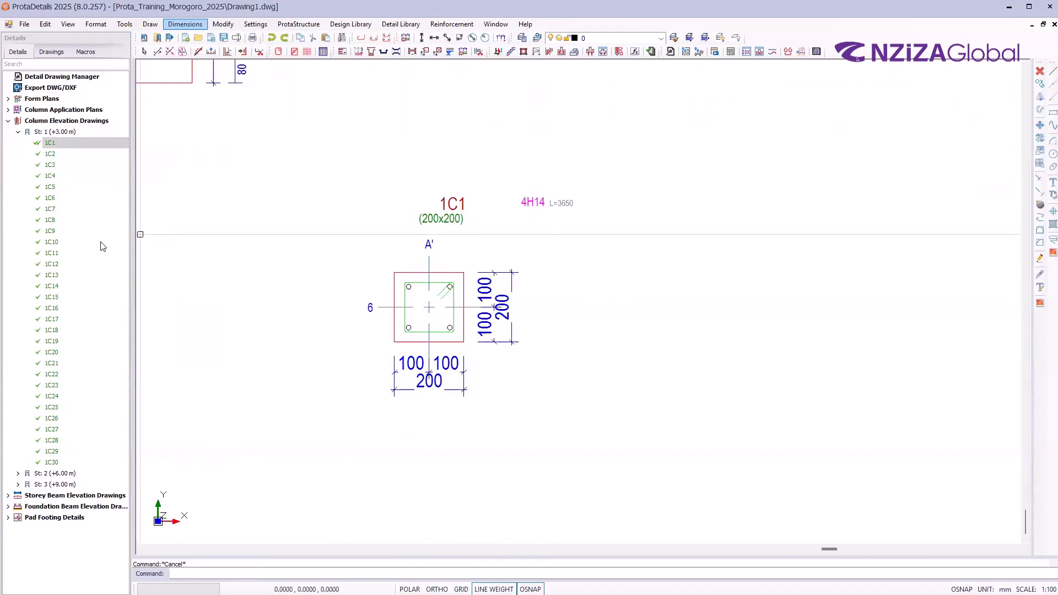
Draw the column schedule for all storey 1 columns at scale 1/20 with model info, beside the single 1C1 section
click(48, 133)
right_click(48, 132)
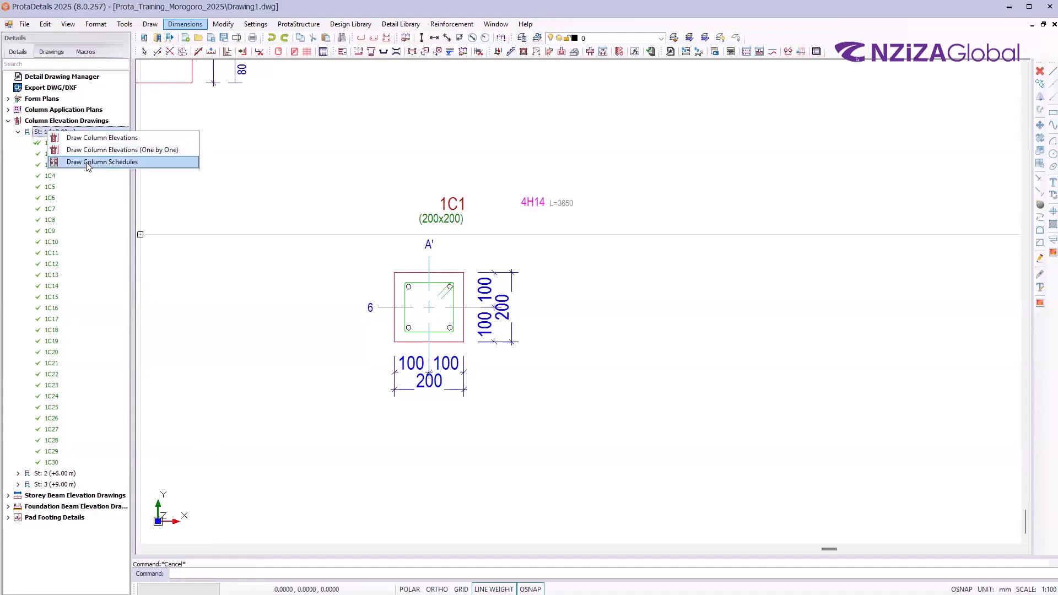
click(89, 161)
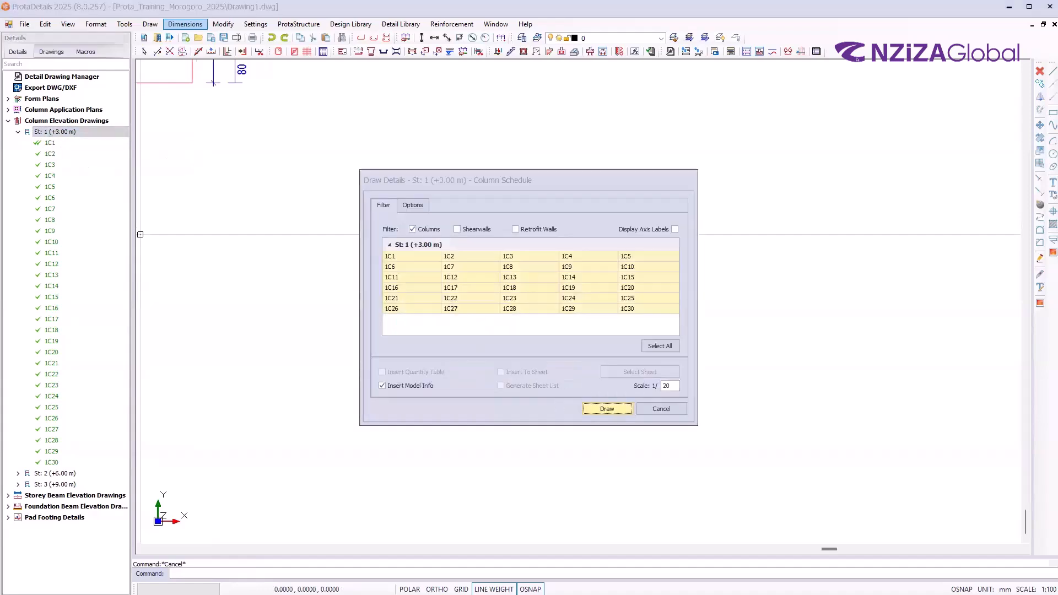
click(607, 409)
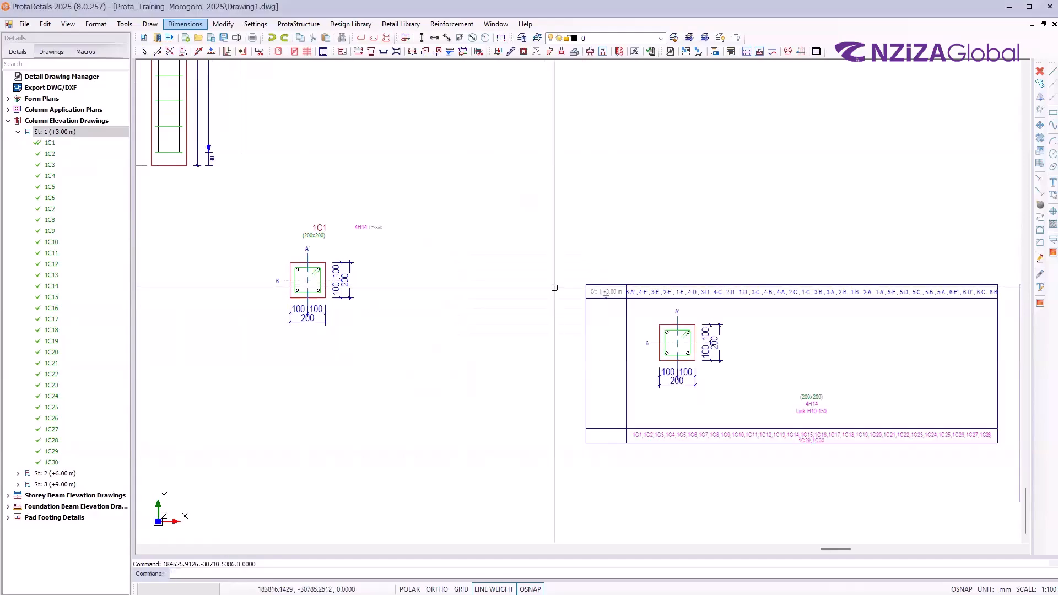
Examine the storey 1 column schedule, including its axis labels, section dimensions, reinforcement, column list and model info table
scroll(410, 274, down, 2)
scroll(588, 341, up, 1)
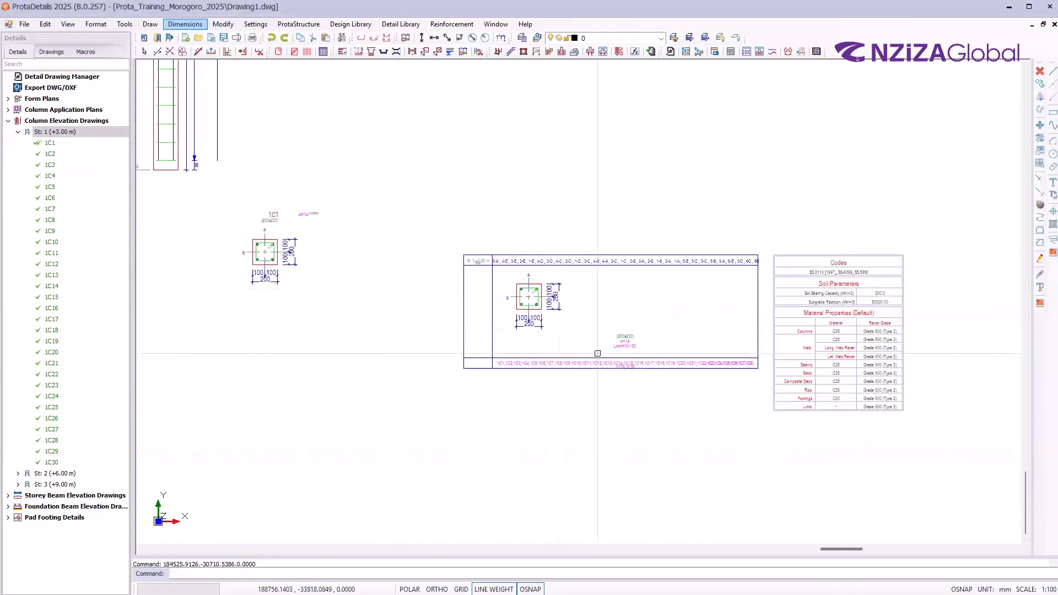
scroll(646, 349, up, 1)
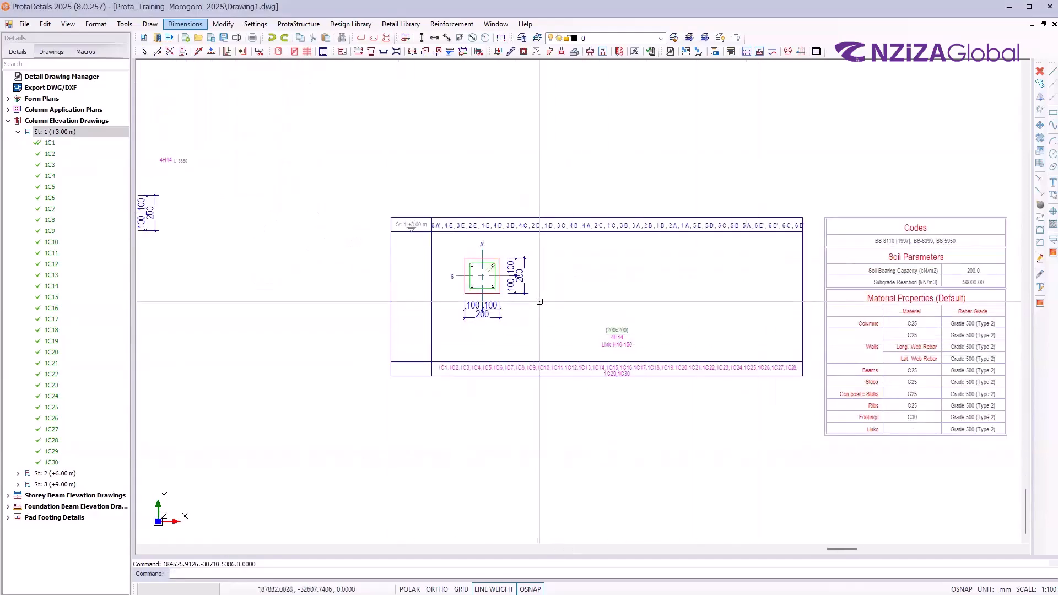
scroll(513, 303, up, 1)
scroll(524, 286, up, 1)
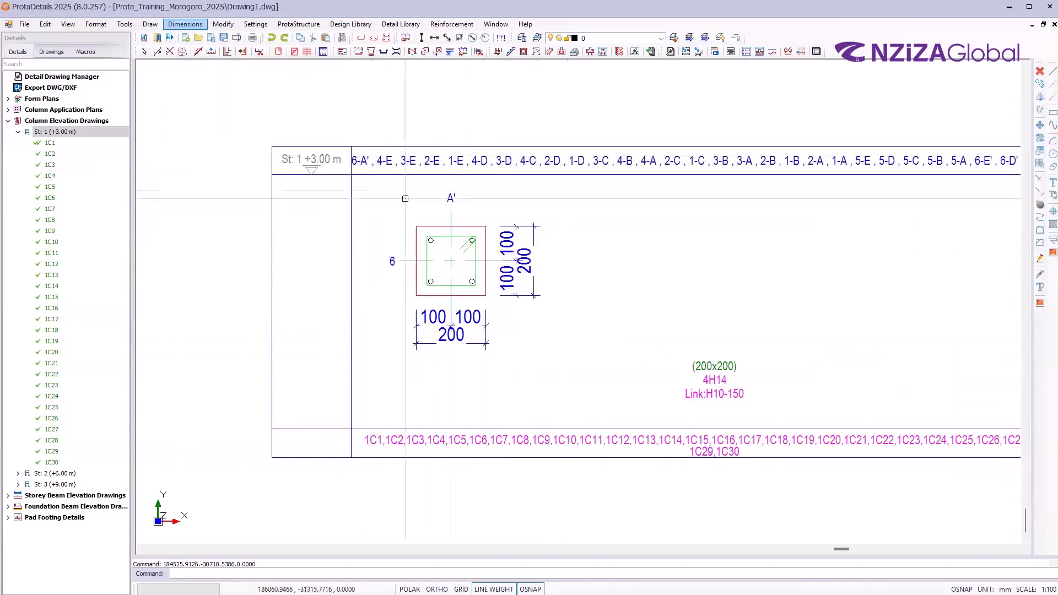
scroll(429, 190, down, 1)
scroll(441, 373, up, 1)
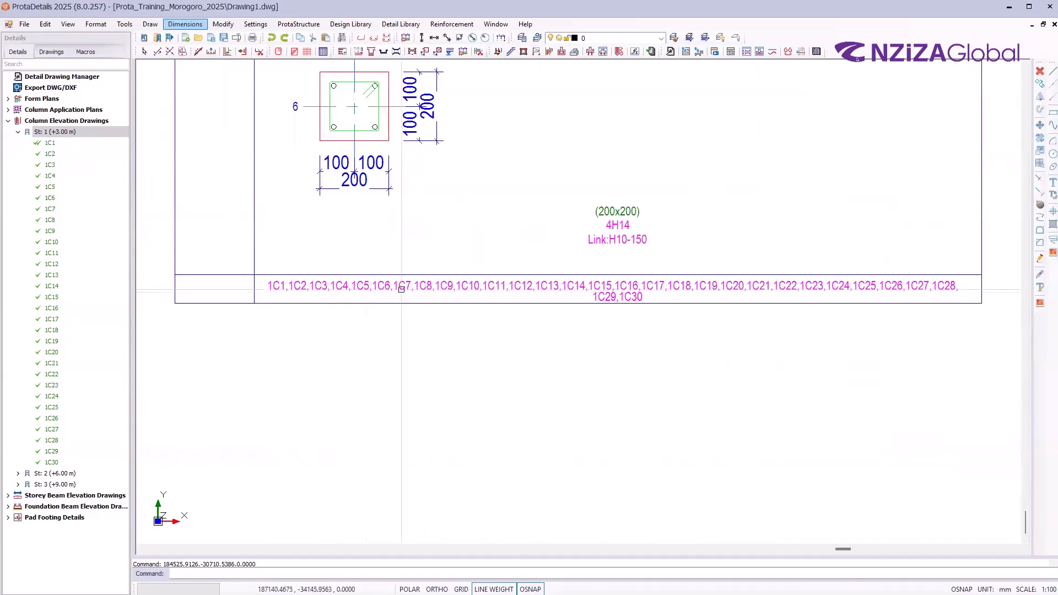
scroll(513, 412, down, 2)
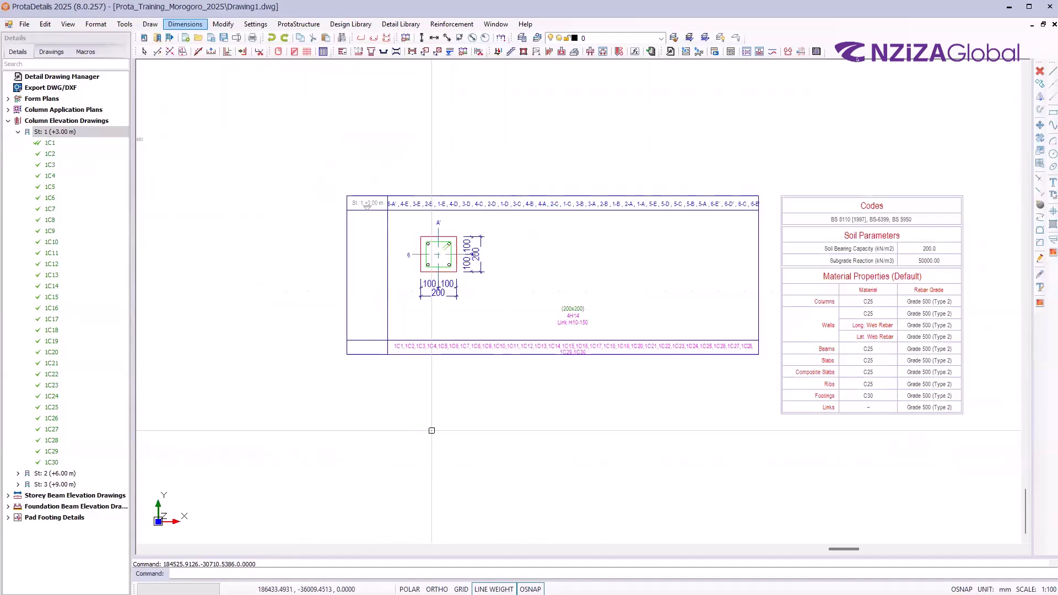
scroll(436, 257, up, 2)
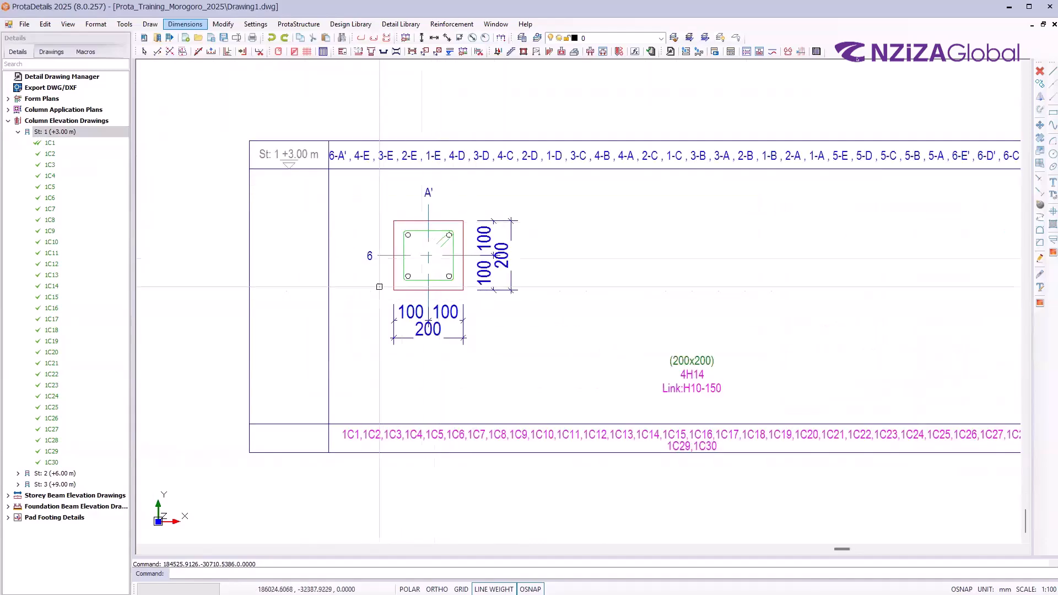
scroll(422, 258, down, 1)
scroll(413, 391, up, 2)
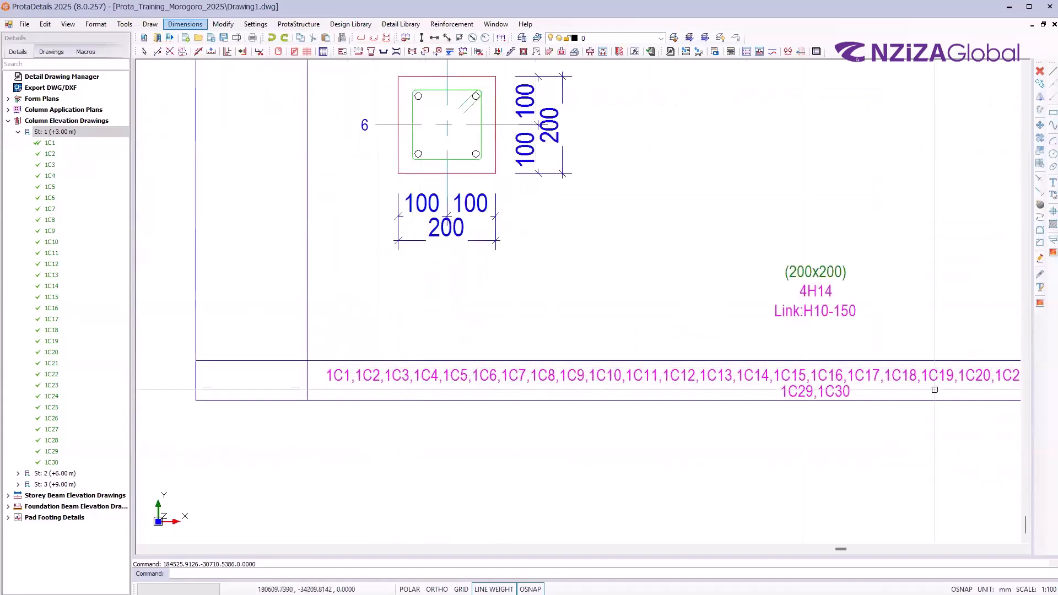
scroll(437, 400, down, 1)
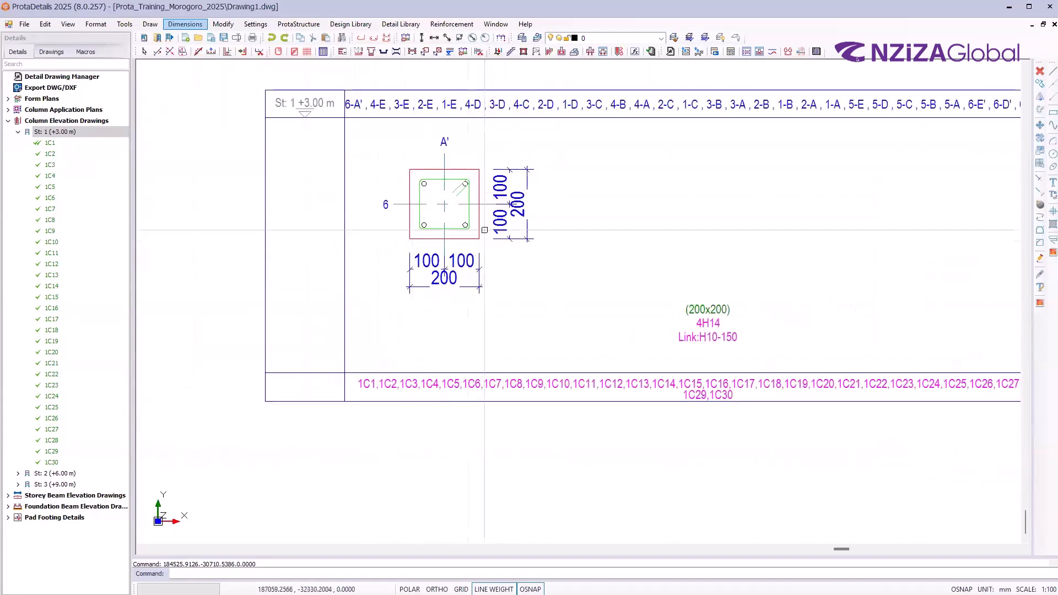
scroll(319, 243, down, 1)
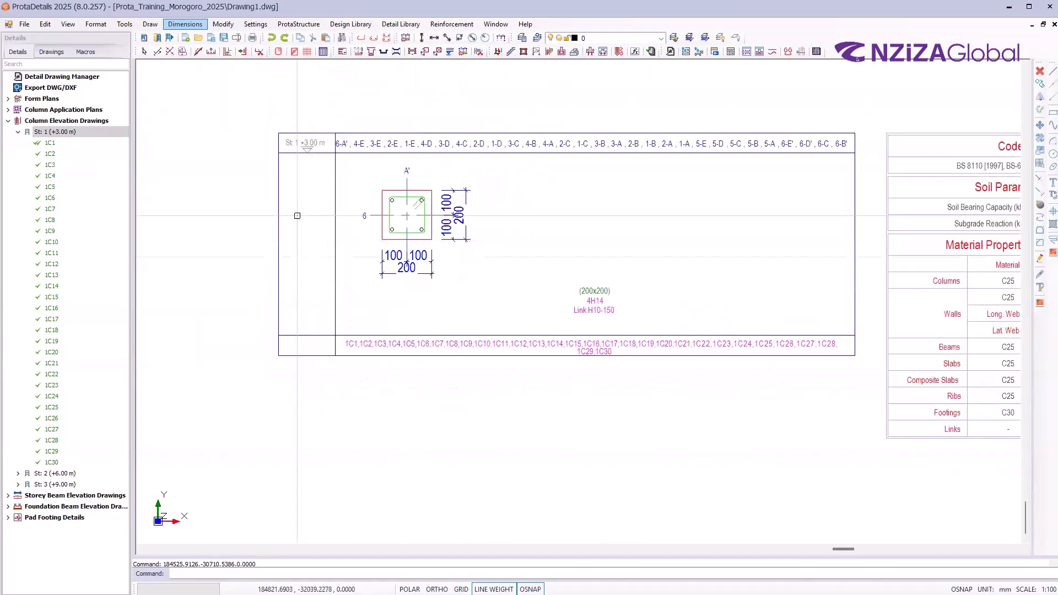
scroll(297, 216, down, 1)
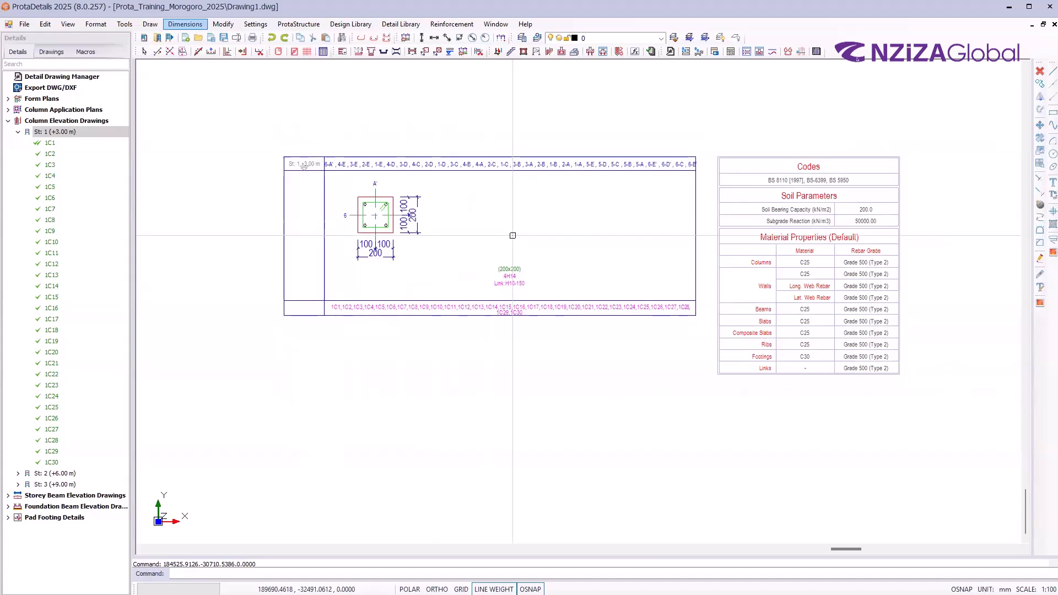
Collapse the Column Elevation Drawings group and expand Storey Beam Elevation Drawings to list its storeys
click(9, 121)
scroll(428, 189, down, 6)
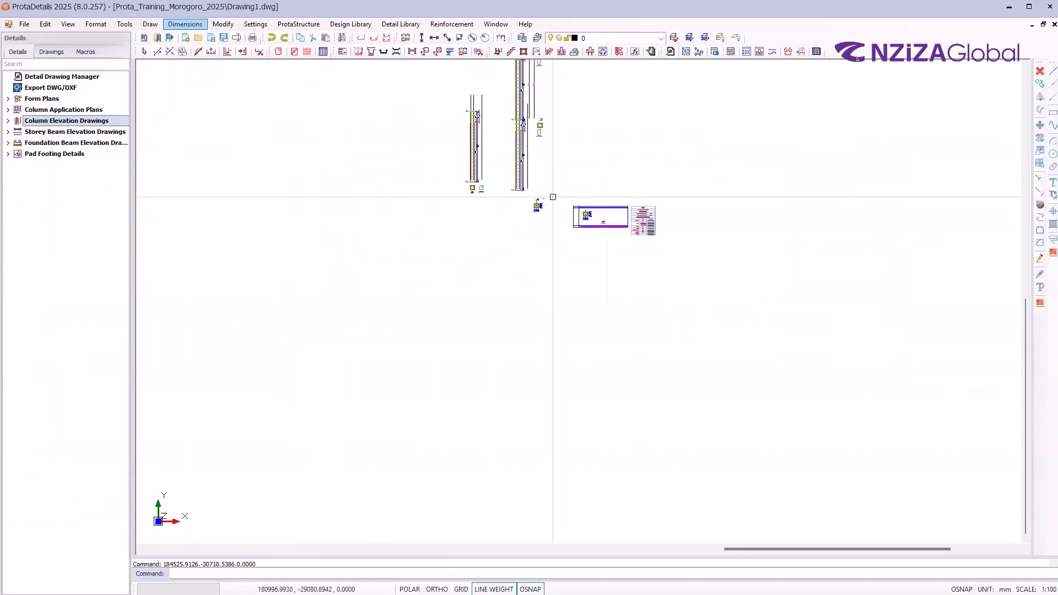
scroll(553, 197, down, 2)
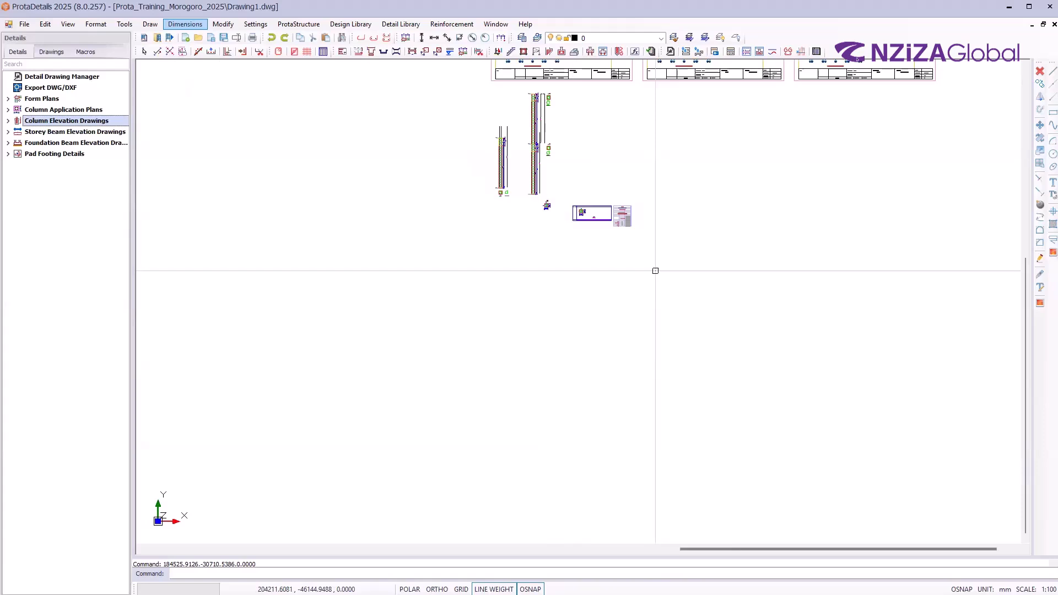
click(8, 132)
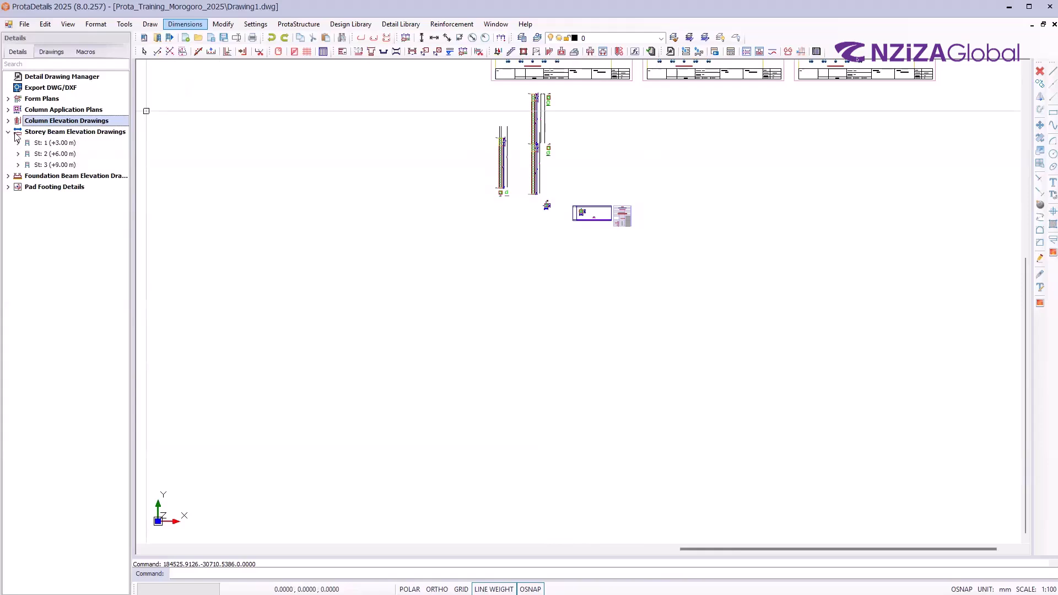
Draw the storey 1 beam elevation for axis 1B1 - 1B2 - 1B3 - 1B4 and place it beside the column elevations, below the column application plans
click(18, 143)
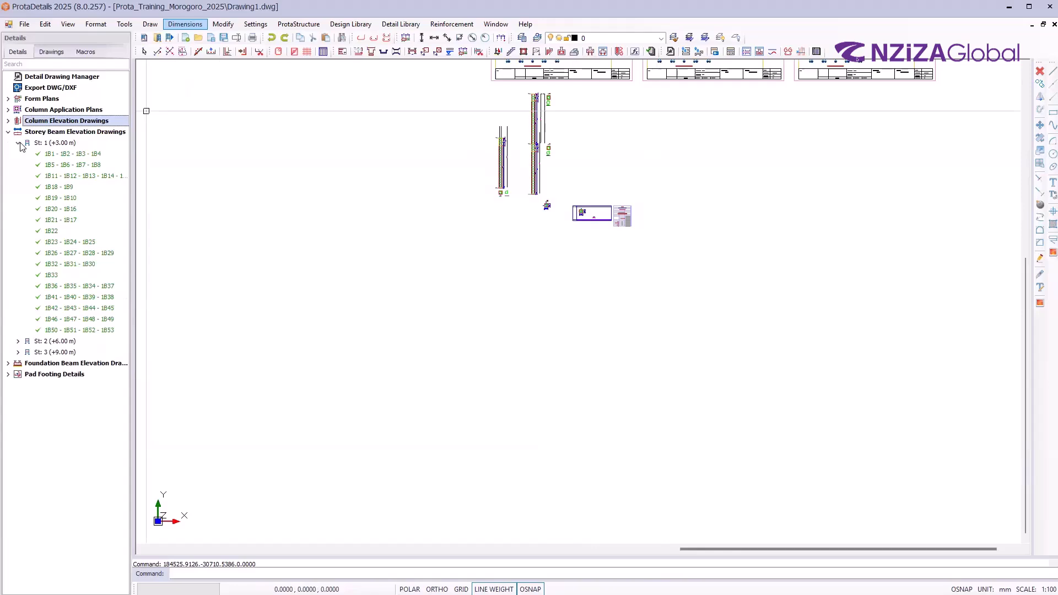
scroll(456, 351, down, 4)
scroll(694, 277, up, 2)
scroll(487, 272, up, 3)
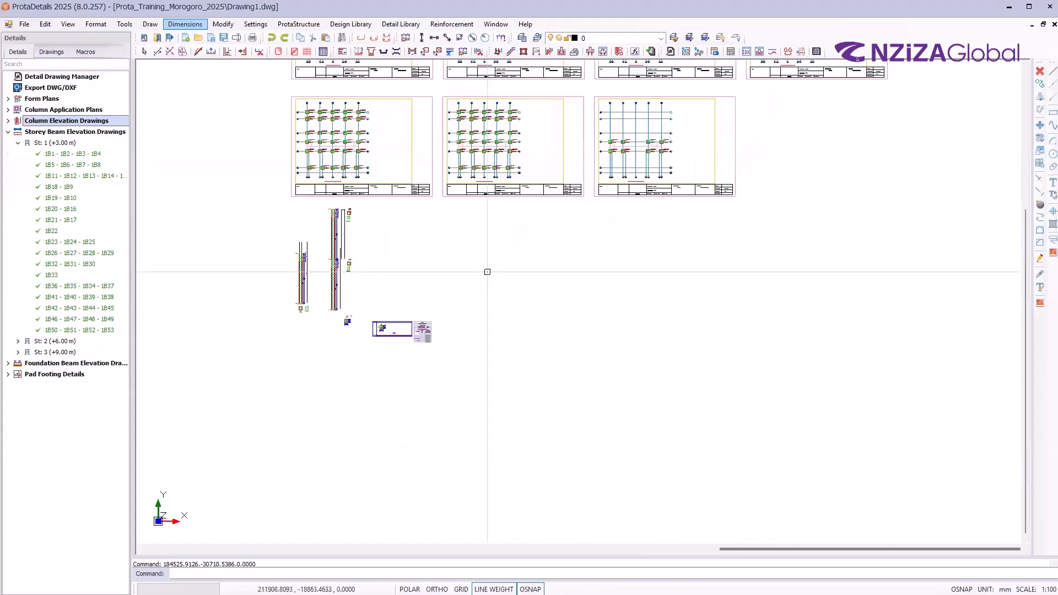
scroll(529, 289, up, 1)
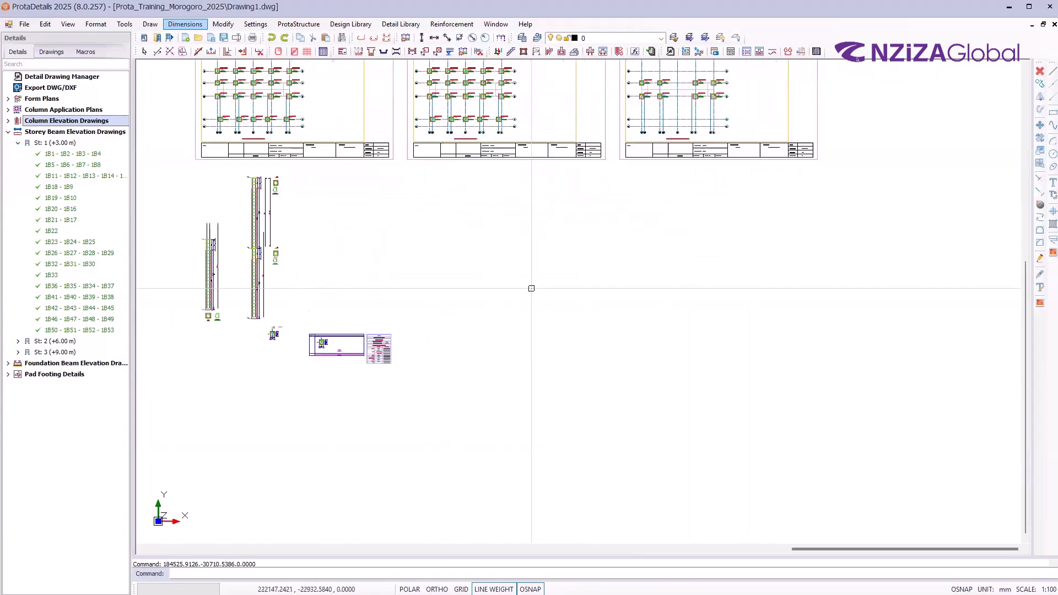
click(53, 156)
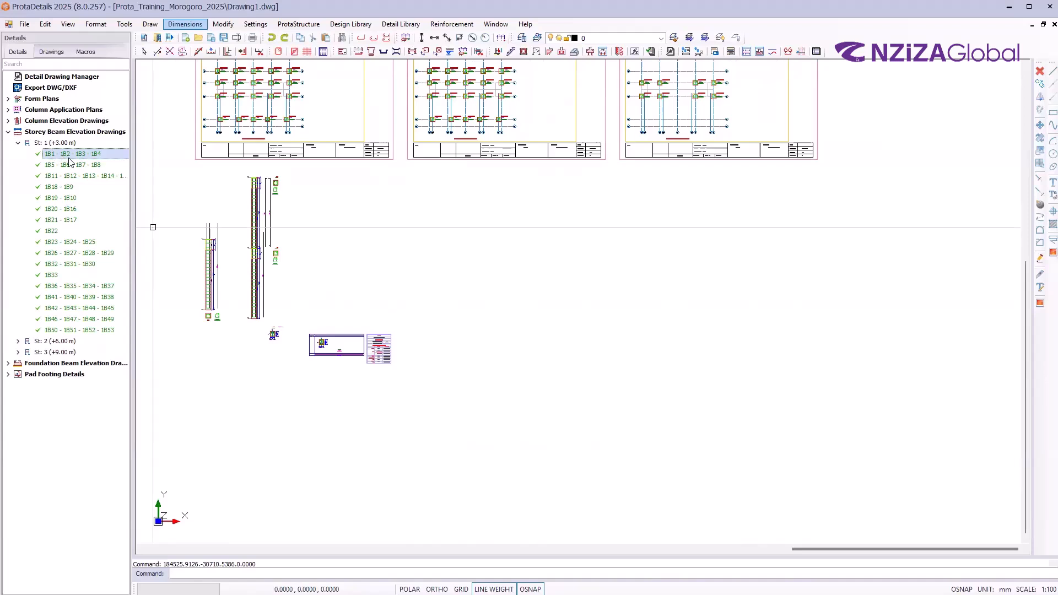
right_click(70, 161)
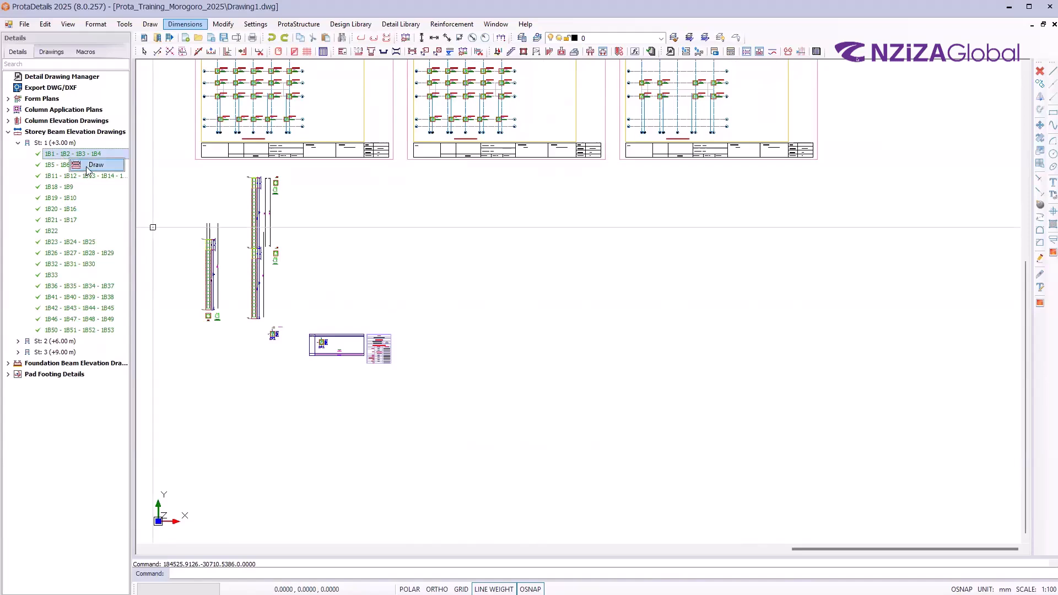
click(88, 166)
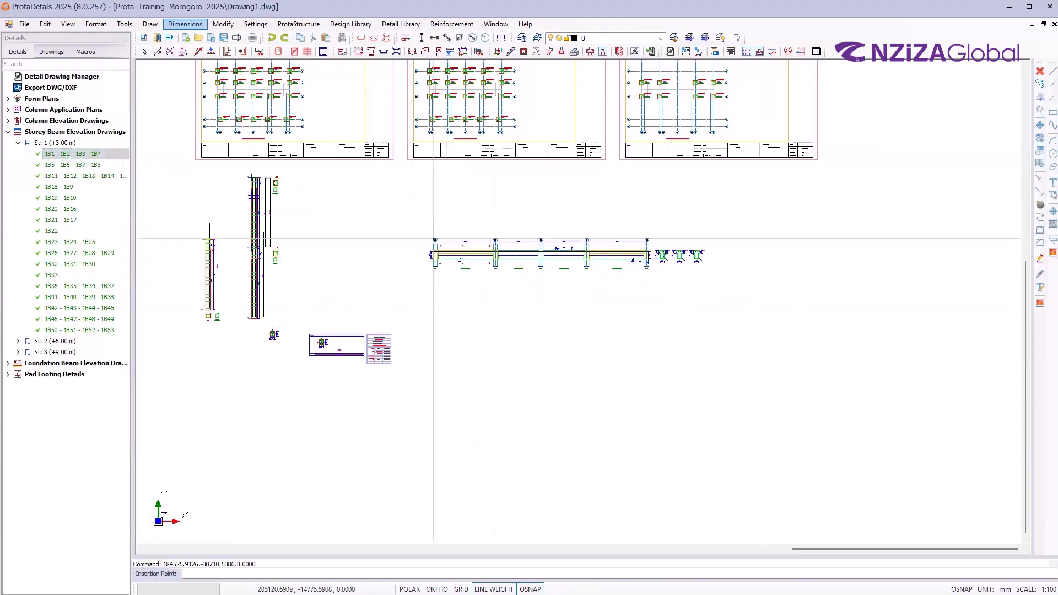
scroll(428, 243, up, 5)
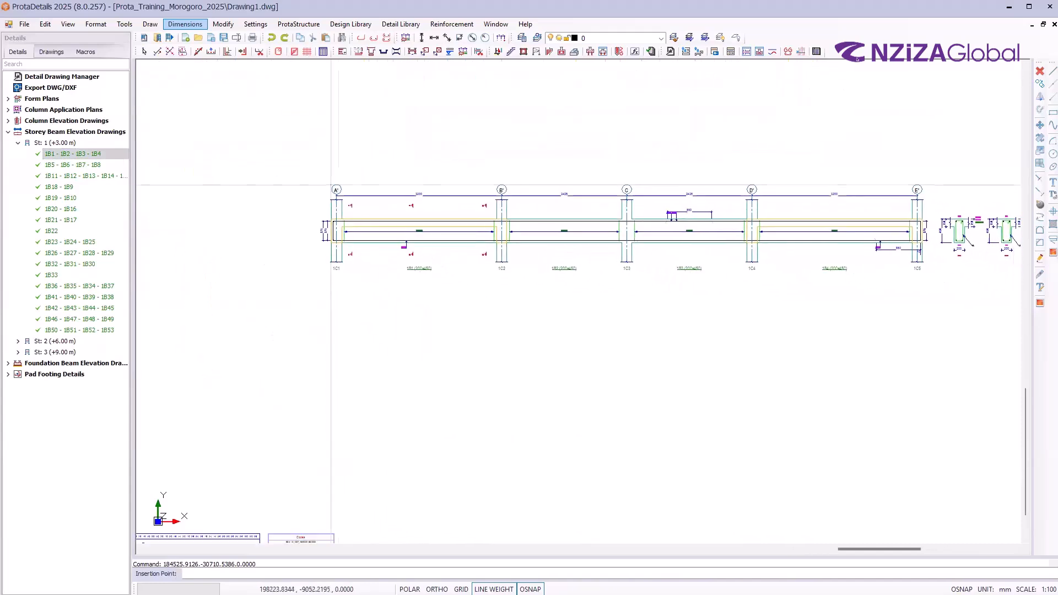
click(254, 191)
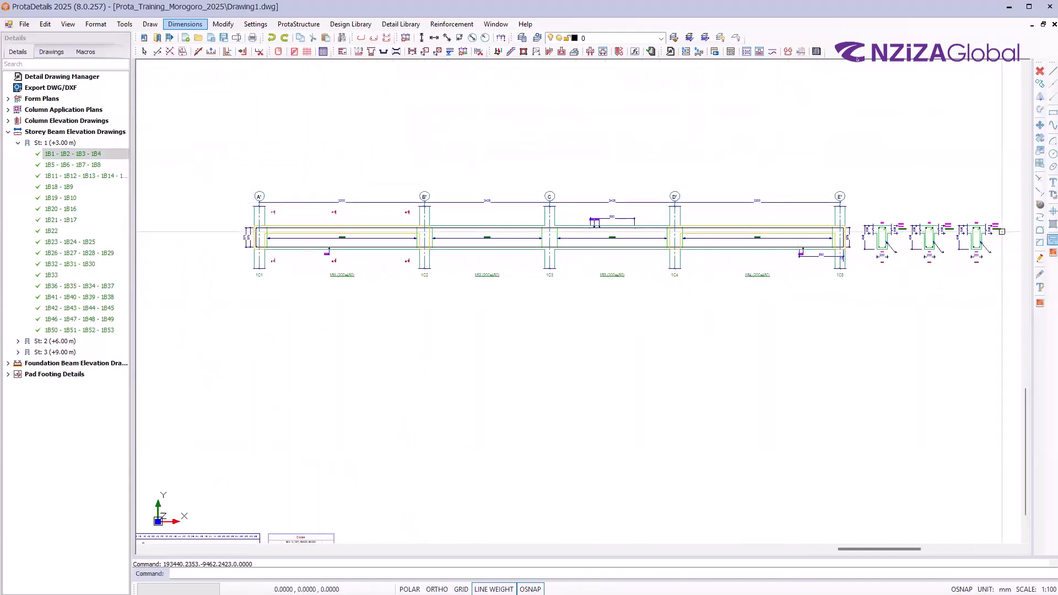
Examine the 1B1 - 1B4 beam elevation and its cross-sections 1-1, 2-2 and 3-3, including dimensions and reinforcement labels
scroll(882, 237, up, 3)
scroll(247, 269, down, 2)
scroll(662, 243, up, 4)
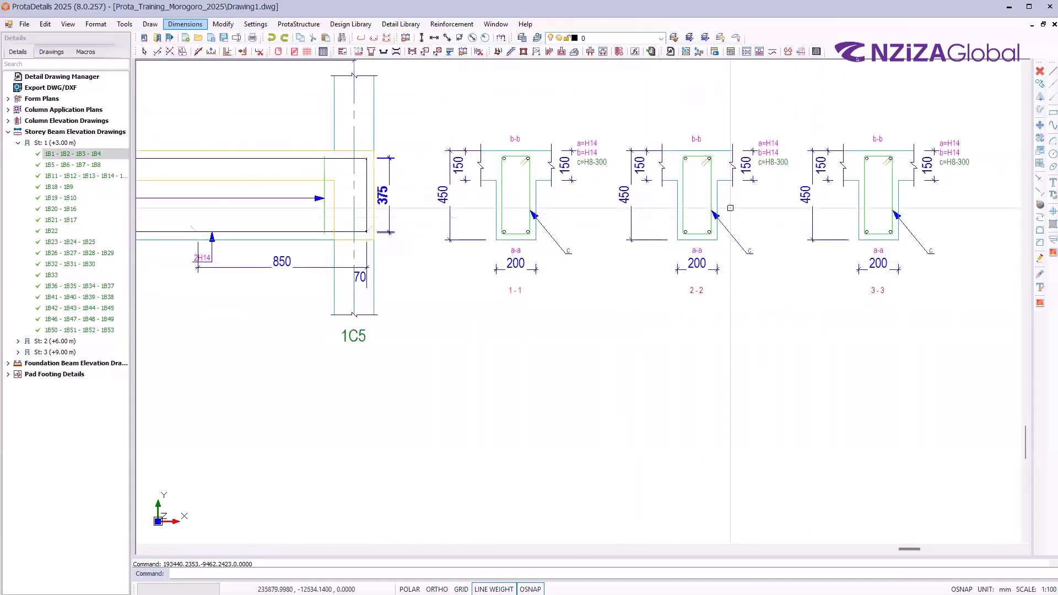
scroll(652, 172, up, 1)
middle_drag(631, 360, 586, 387)
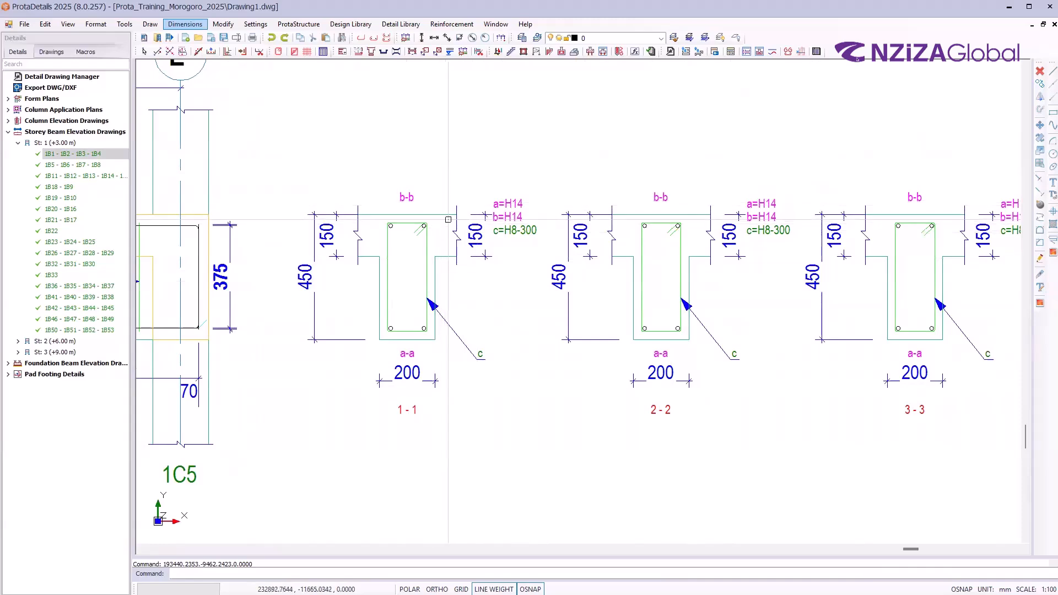
scroll(662, 170, down, 5)
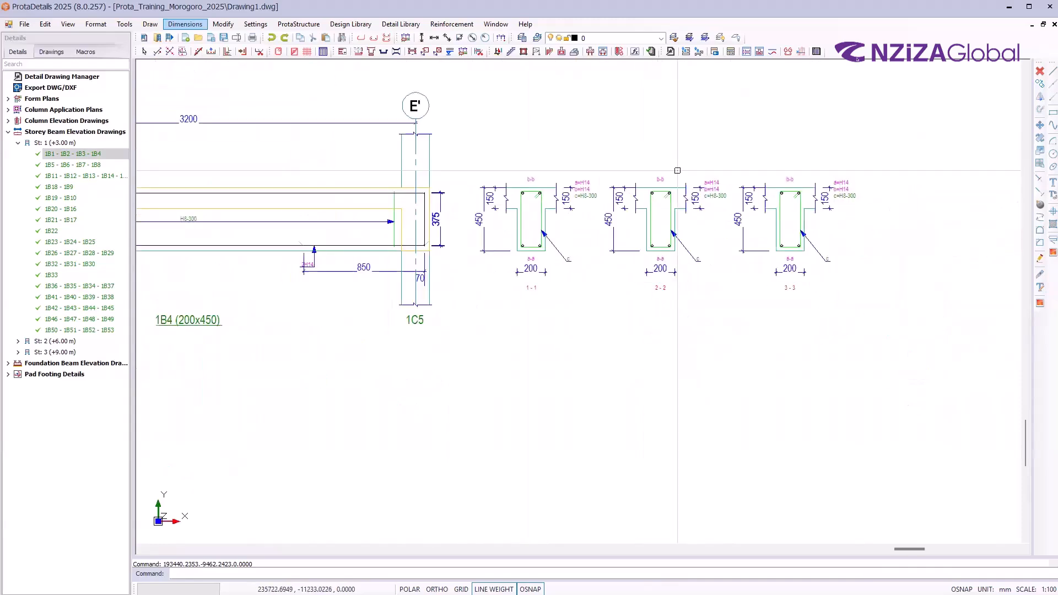
scroll(675, 264, down, 3)
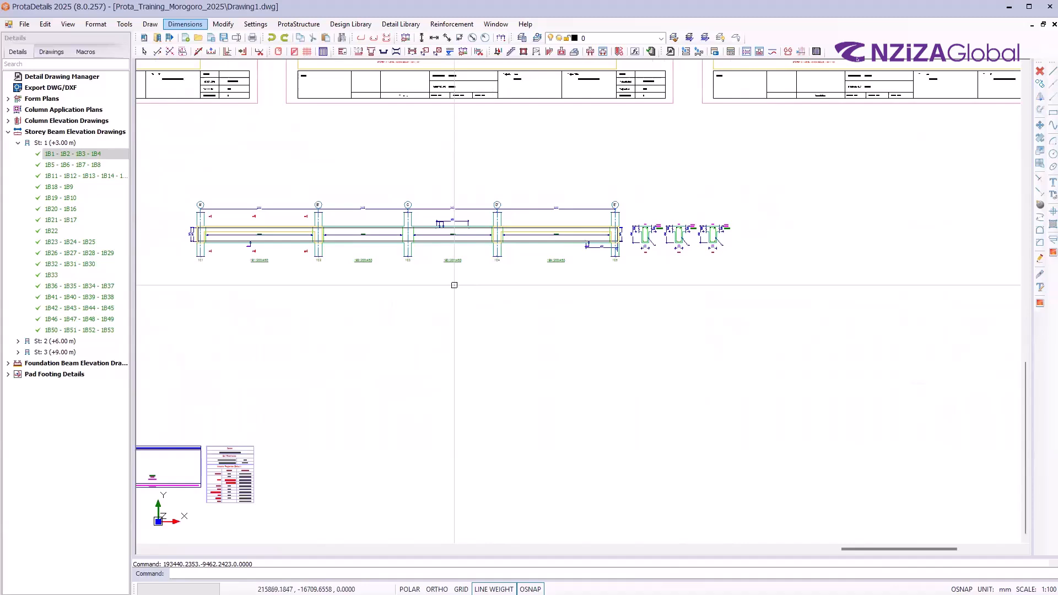
scroll(675, 221, up, 4)
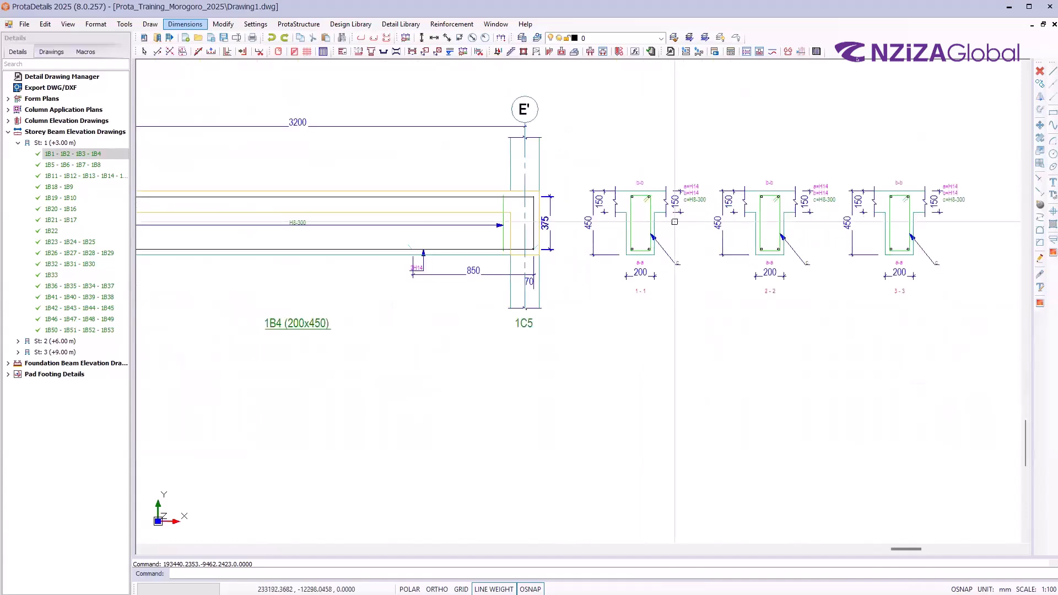
scroll(675, 221, up, 2)
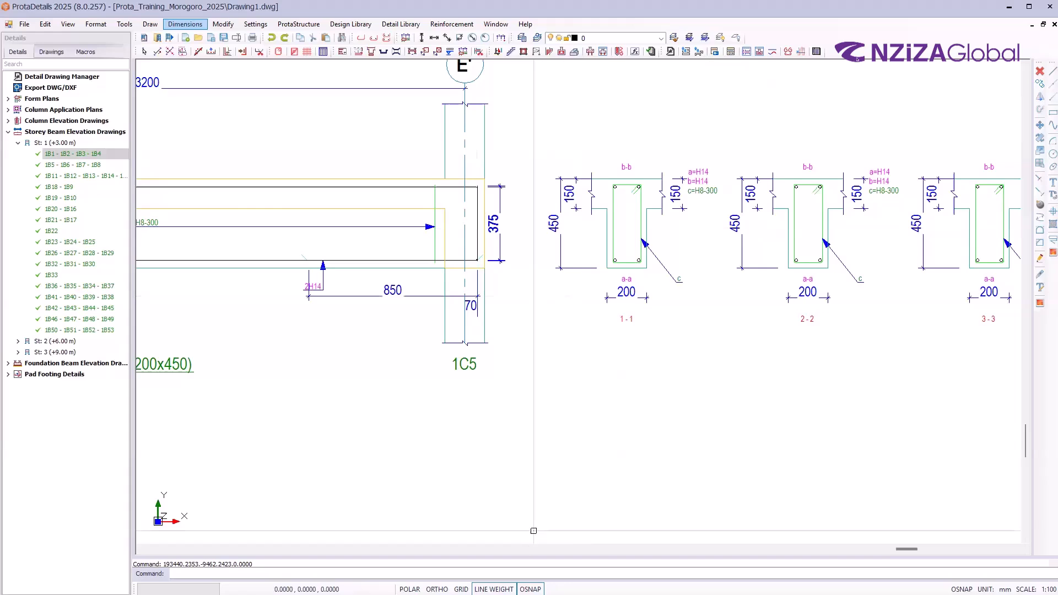
key(Escape)
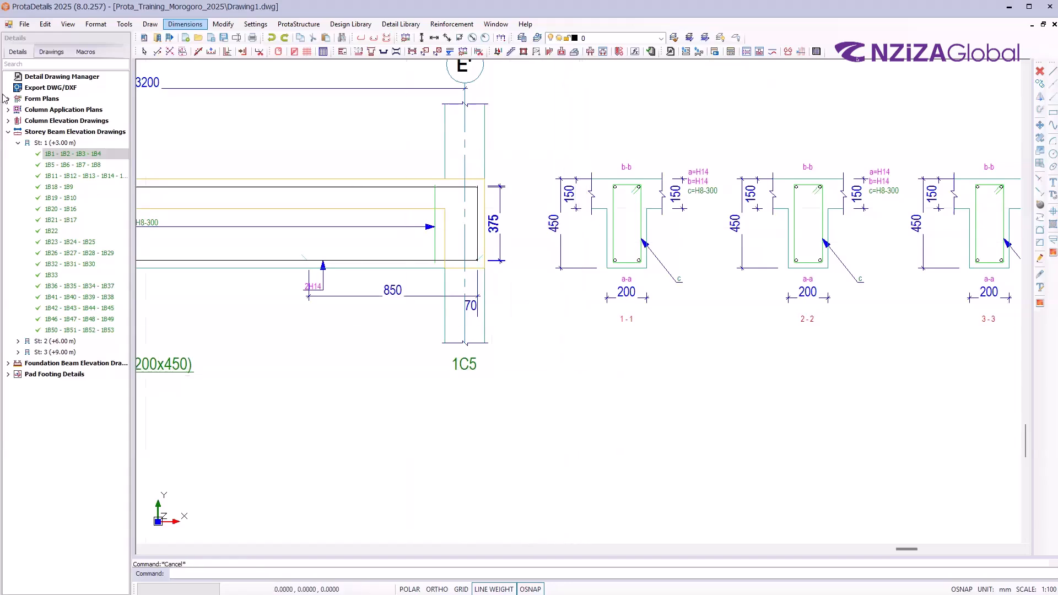
click(255, 24)
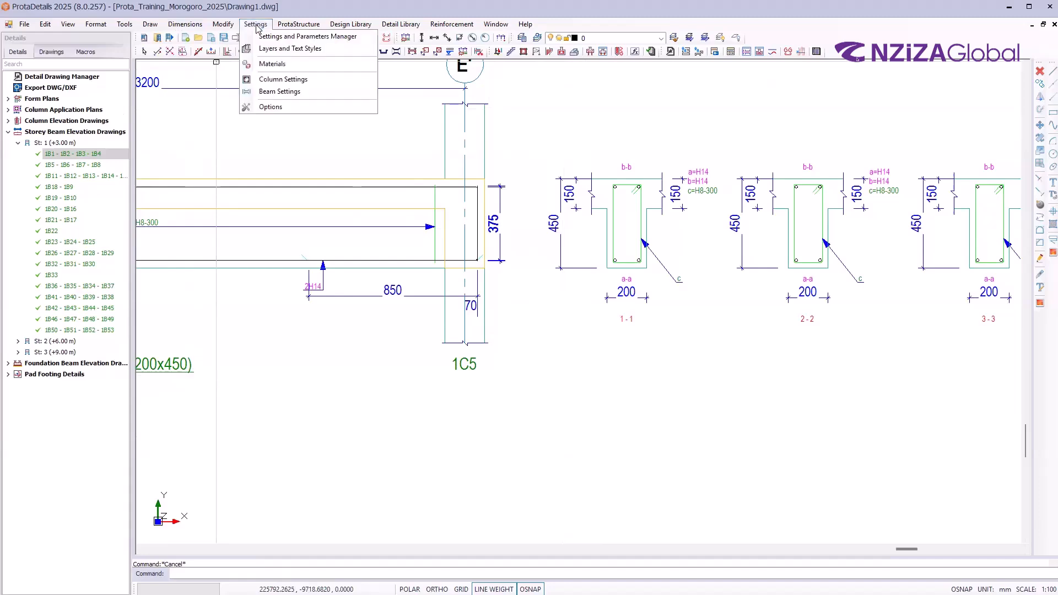
click(271, 107)
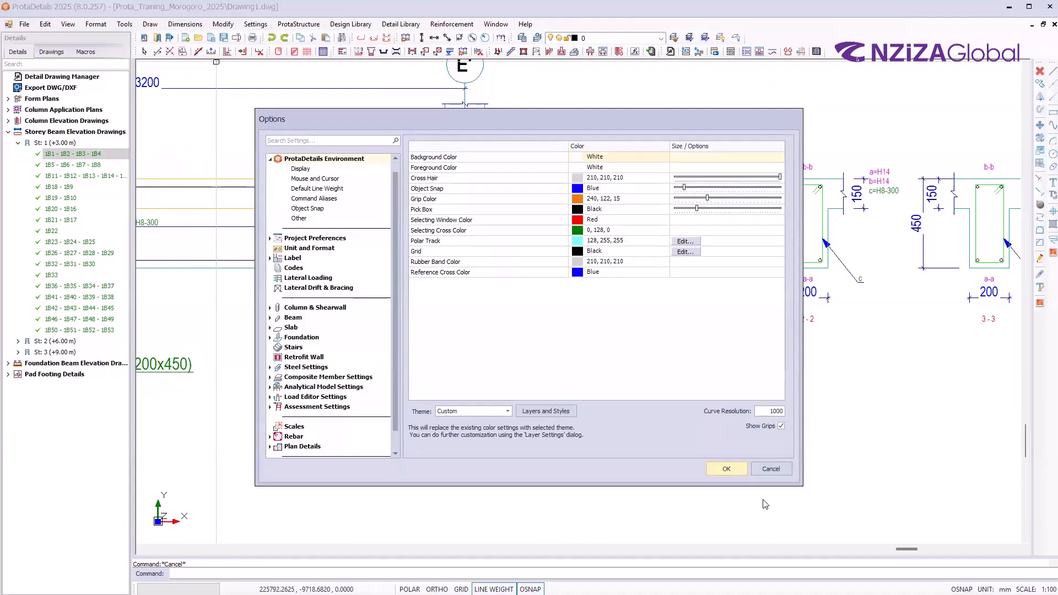
click(270, 318)
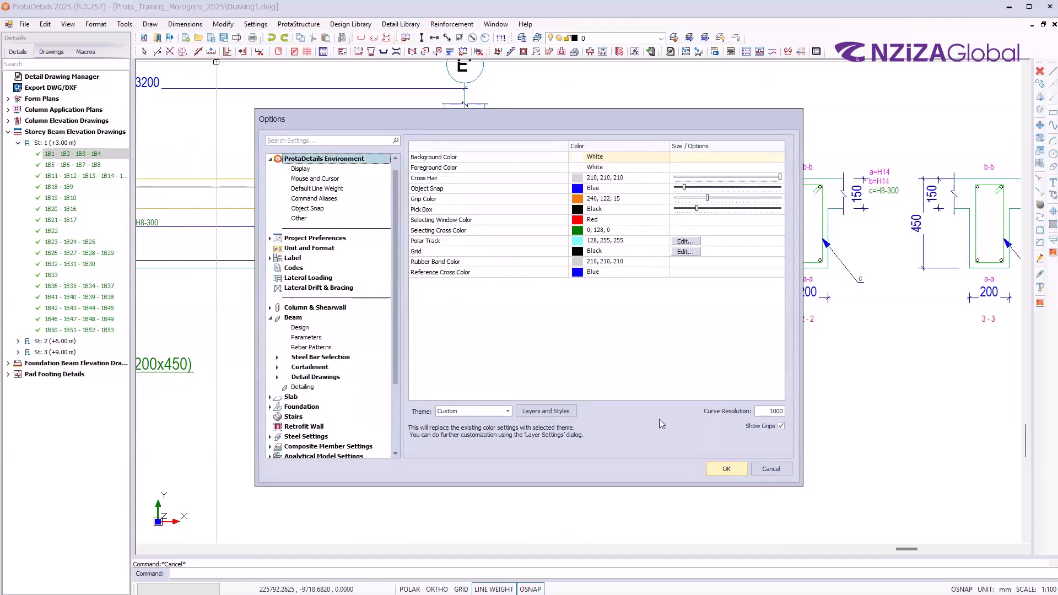
click(772, 469)
scroll(569, 390, down, 4)
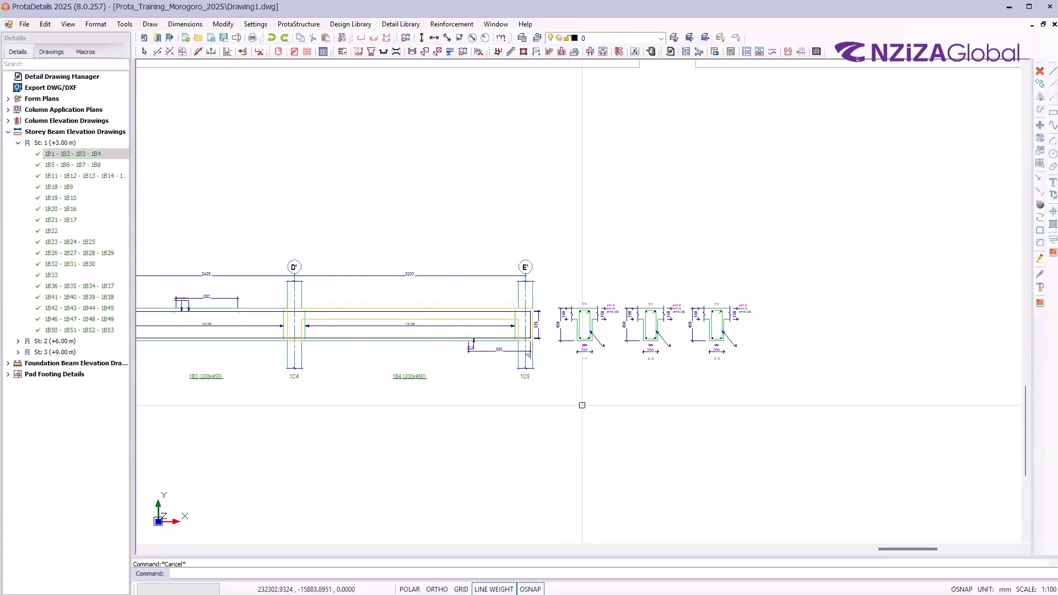
Open the program options and go to the Sections settings of the beam detail drawings
click(256, 25)
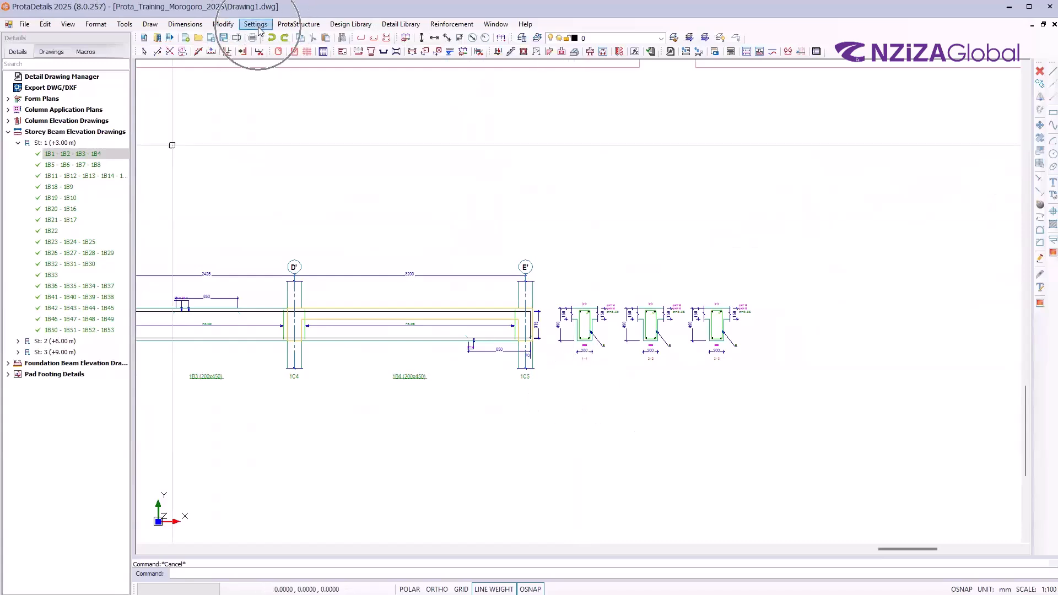
click(256, 25)
click(257, 25)
click(257, 25)
click(257, 25)
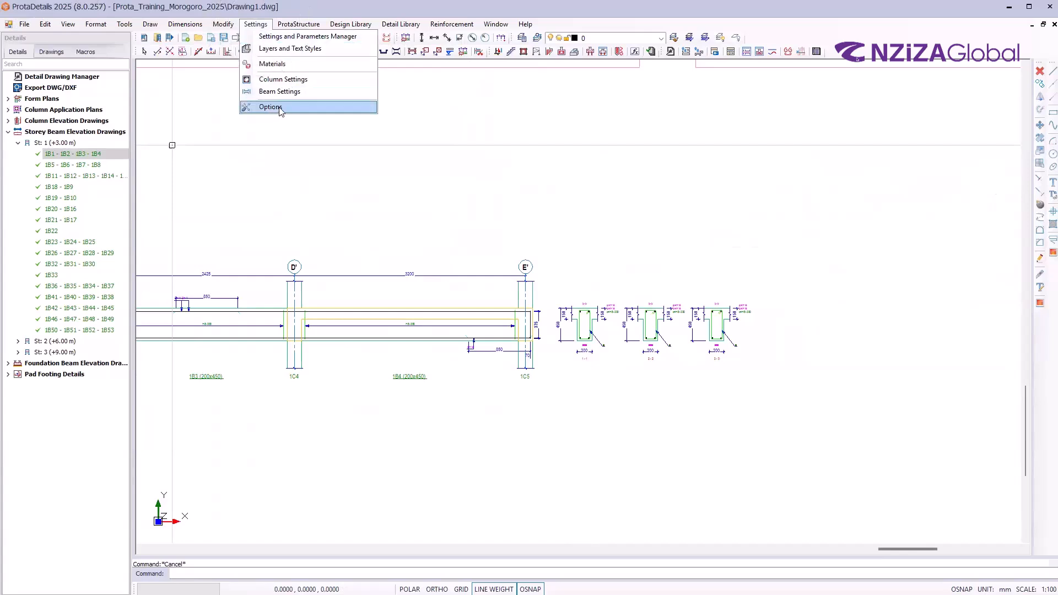
click(295, 107)
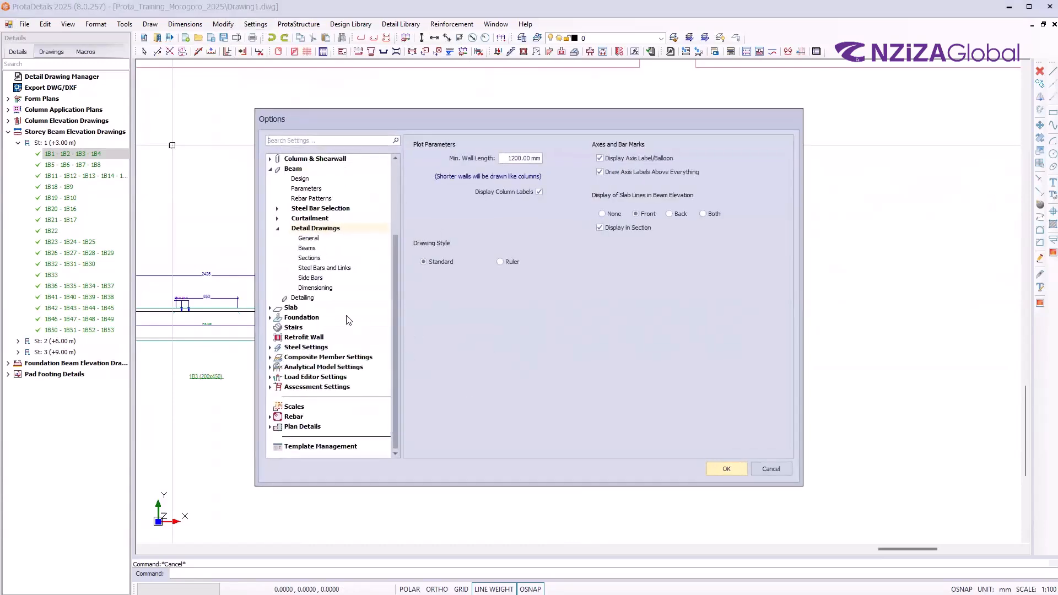
scroll(348, 319, up, 1)
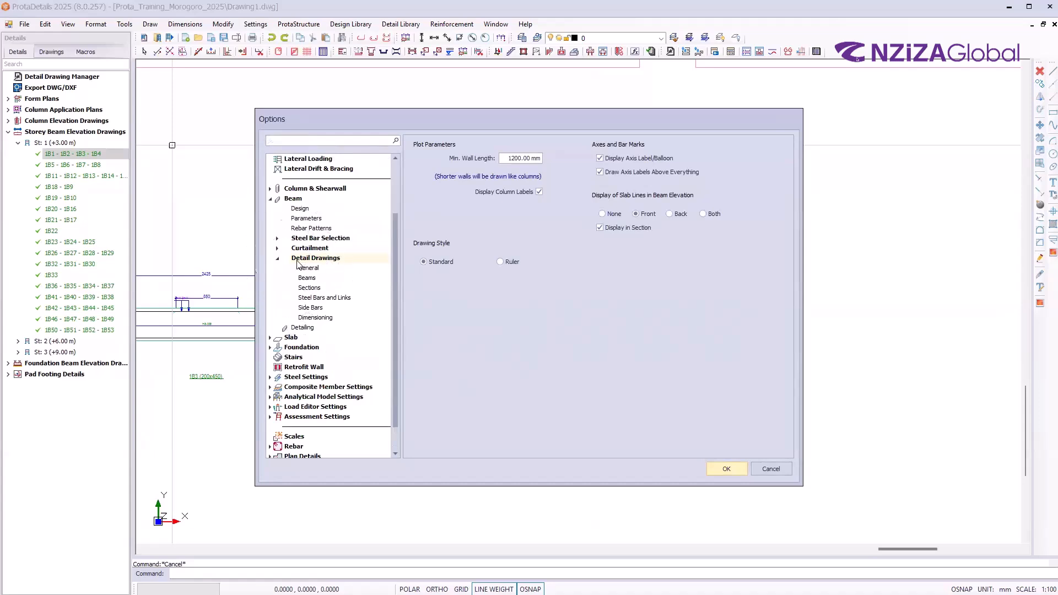
click(275, 229)
scroll(314, 290, down, 1)
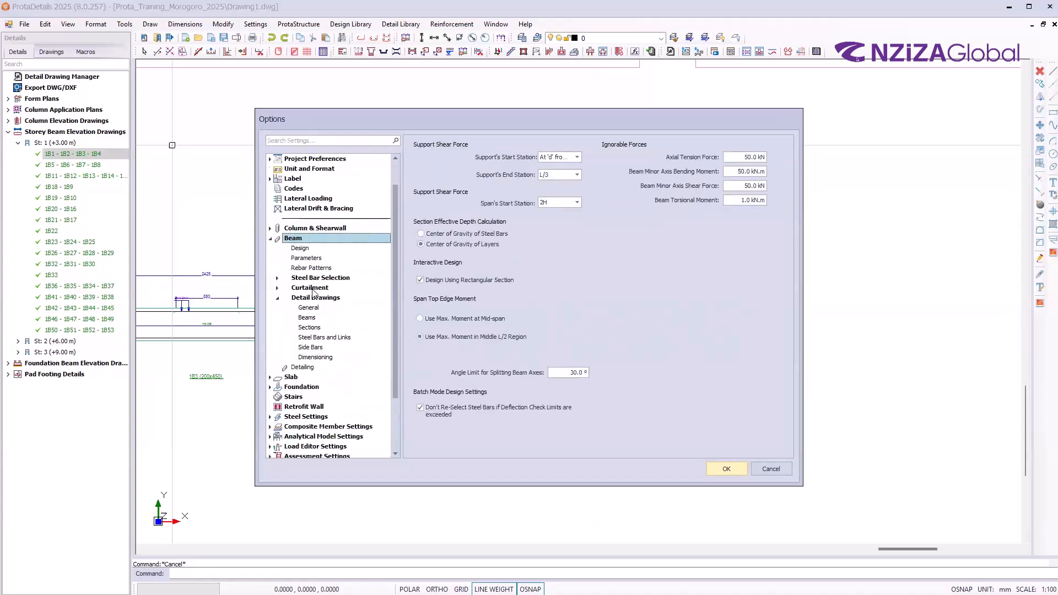
click(310, 301)
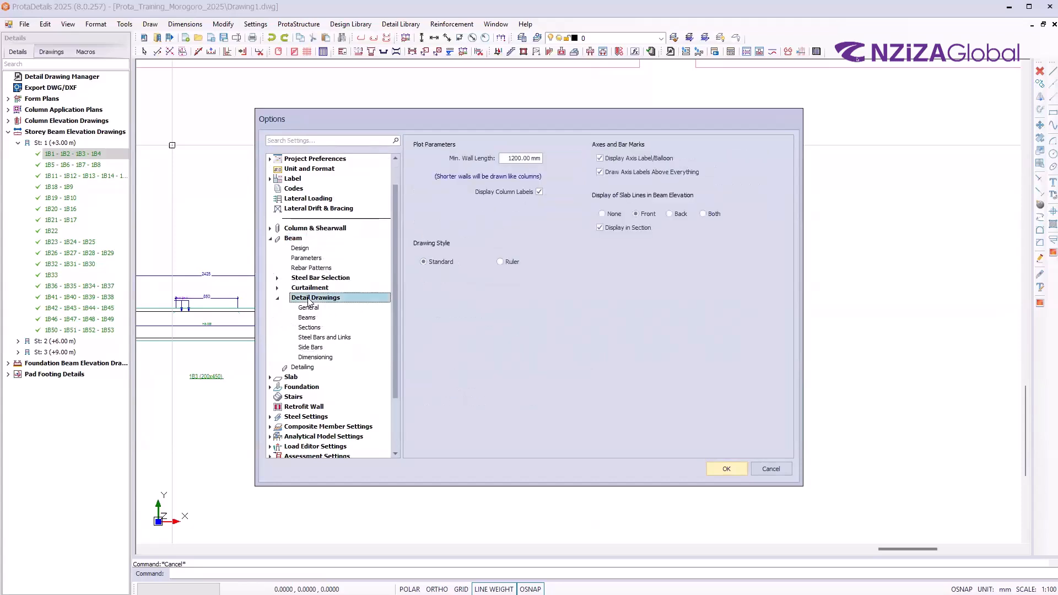
click(317, 332)
Review the general Beam settings and the Detail Drawings settings, and return to the Sections settings
key(ctrl)
key(ctrl)
click(271, 239)
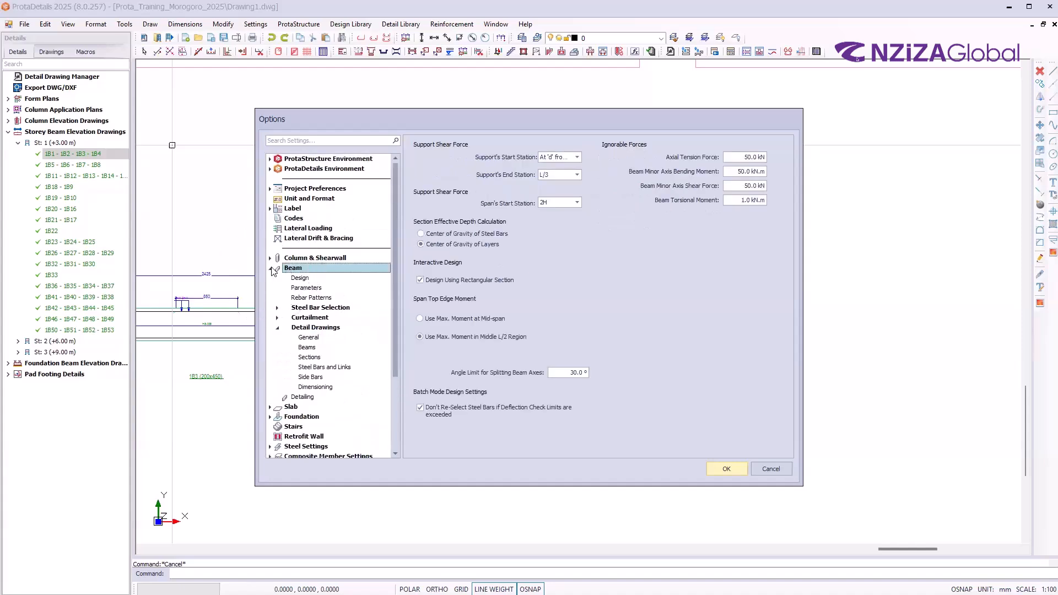
key(ctrl)
key(ctrl)
key(ctrl)
key(ctrl)
key(ctrl)
click(310, 328)
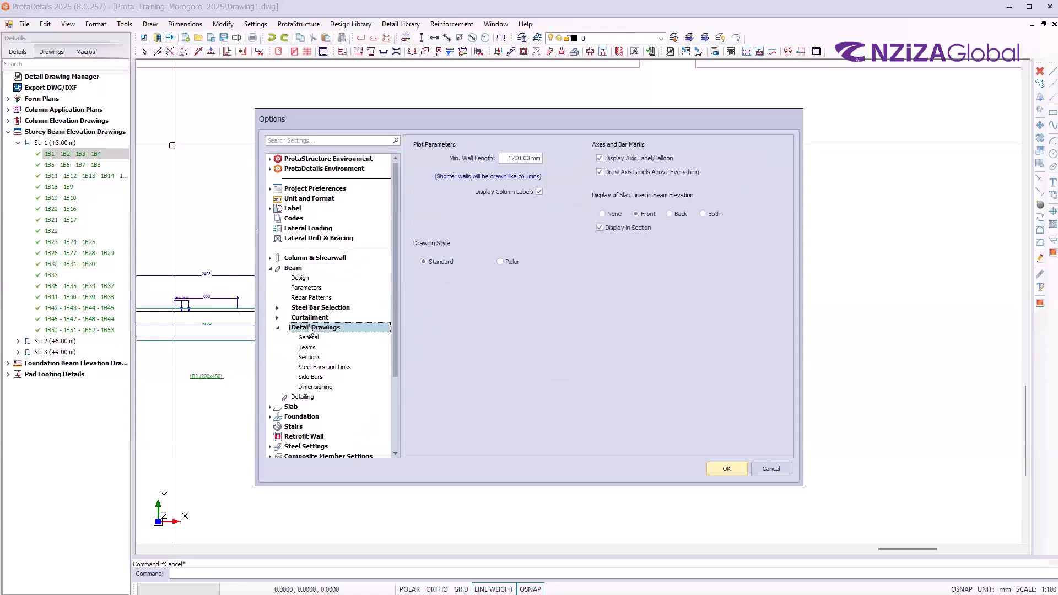
click(309, 357)
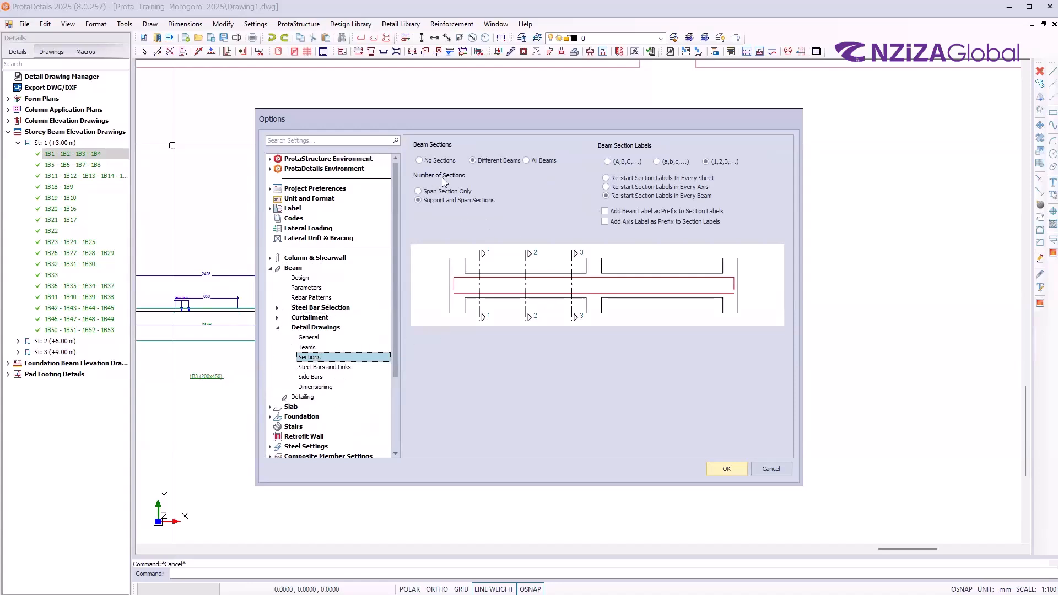
Compare the beam section options, choose All Beams with Span Section Only, and apply the options
click(421, 162)
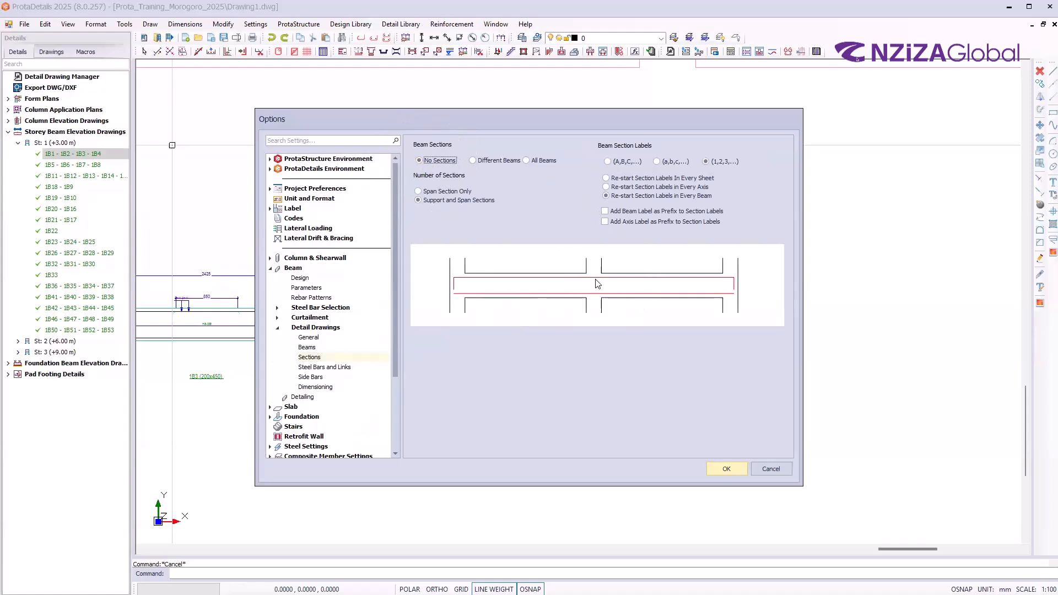
click(473, 160)
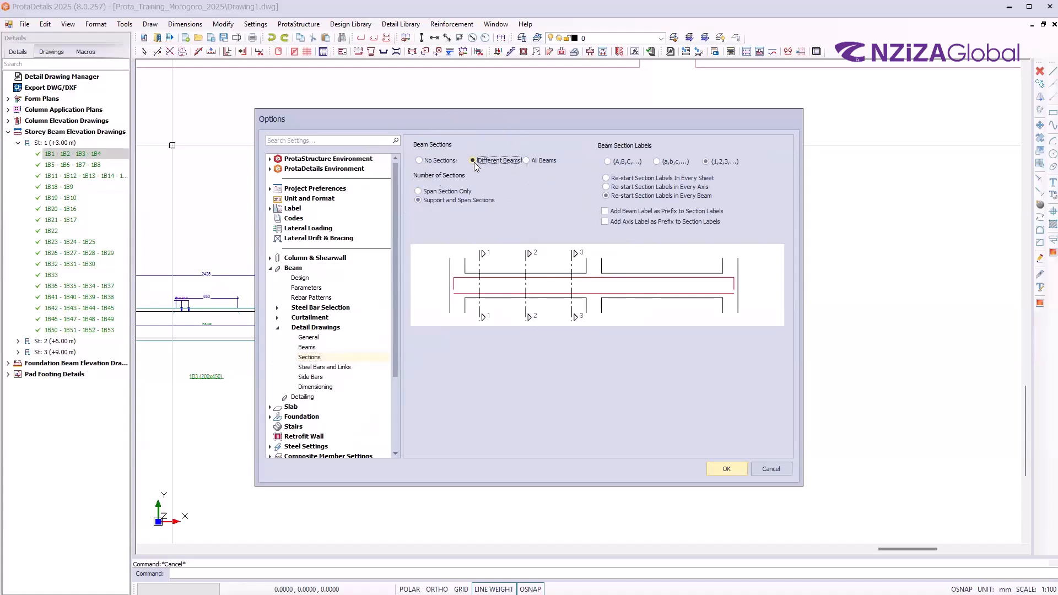
click(527, 161)
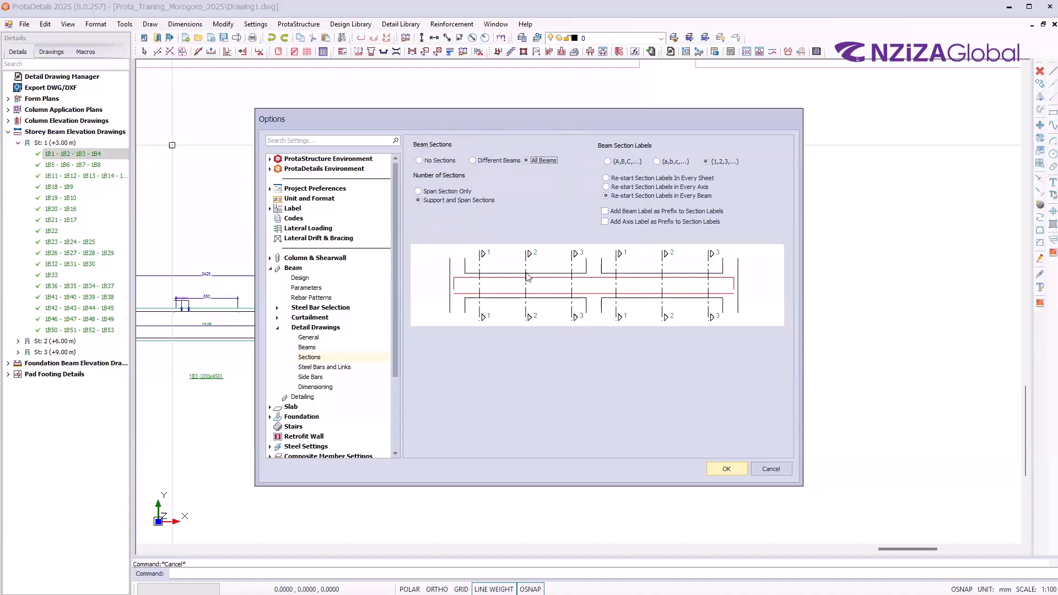
click(439, 192)
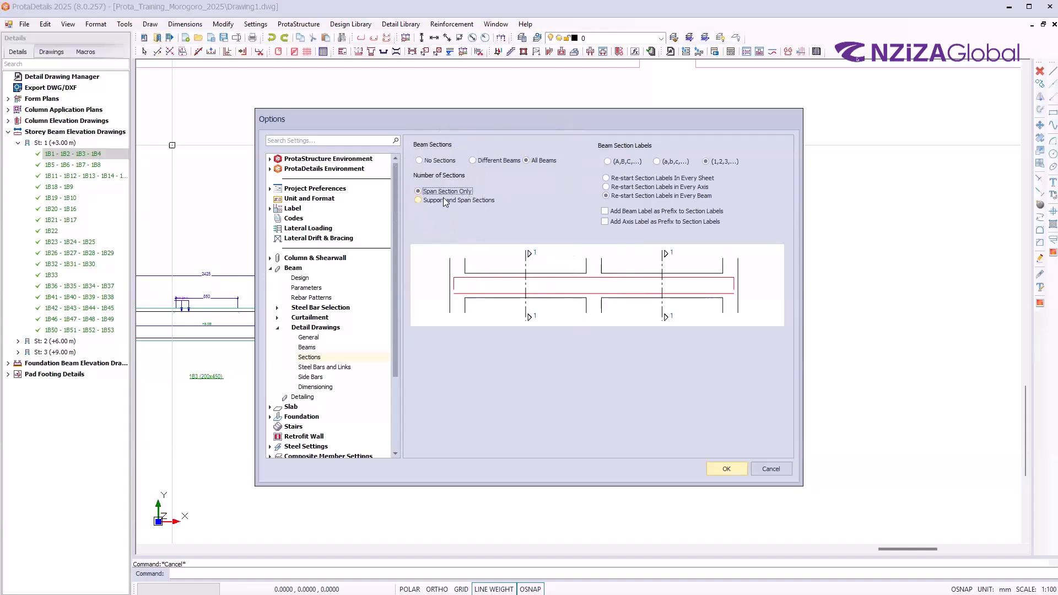
click(441, 188)
click(728, 470)
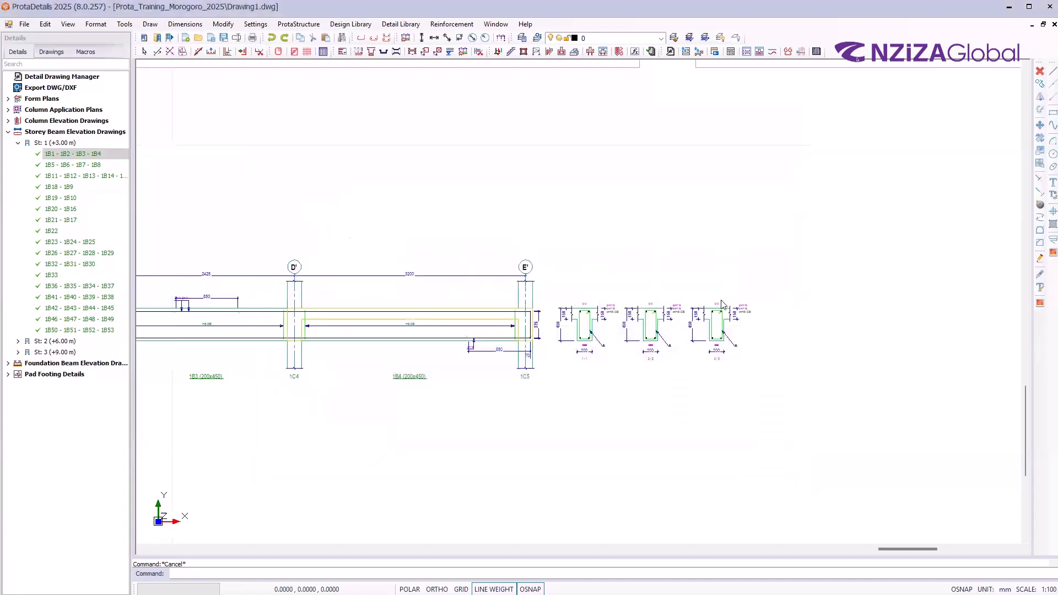
scroll(710, 341, down, 2)
scroll(711, 341, down, 2)
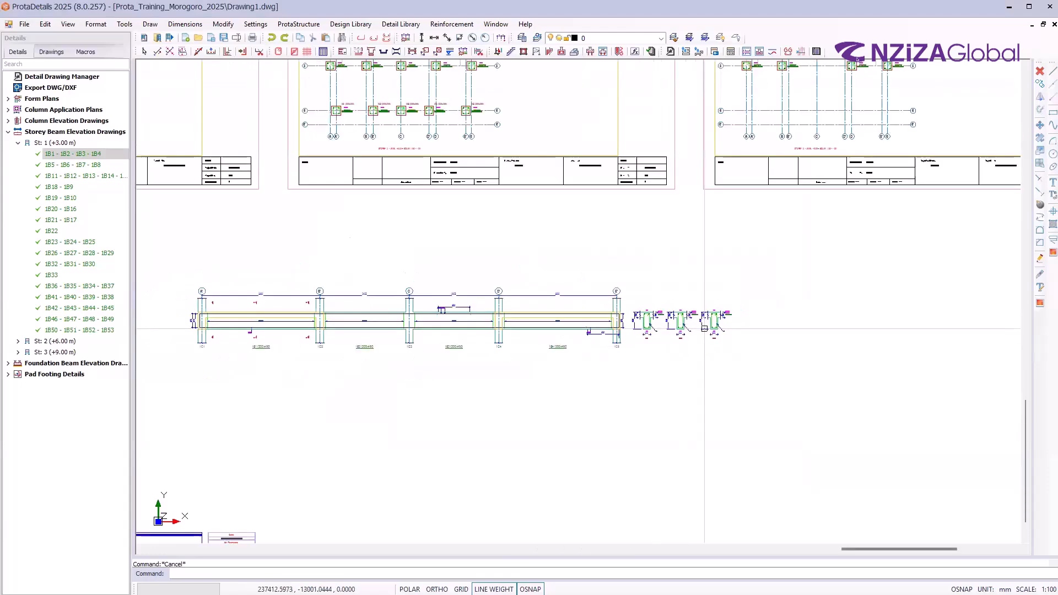
scroll(510, 278, up, 4)
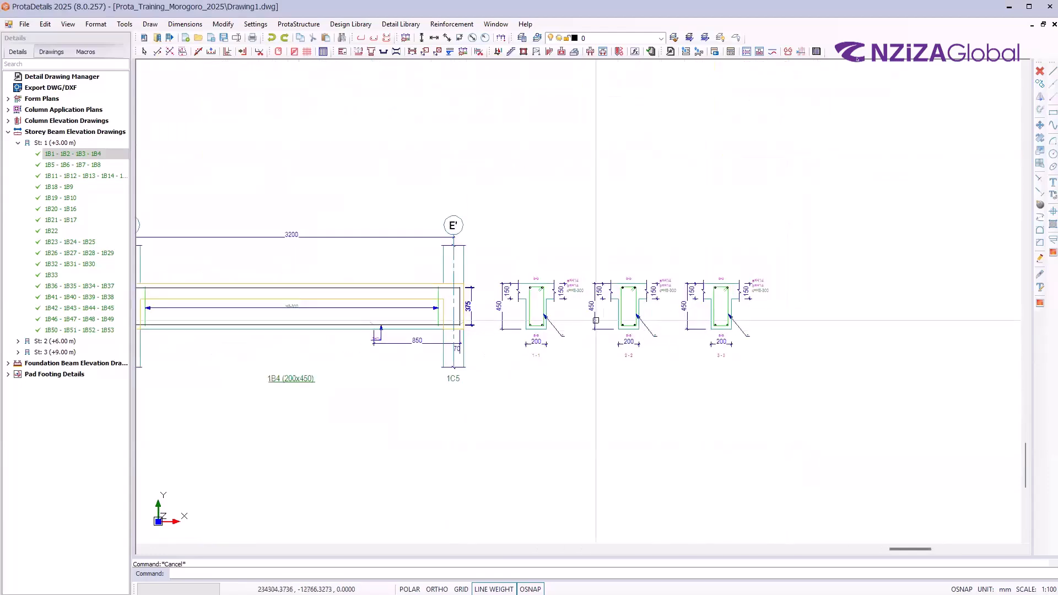
Examine the 1B1 - 1B4 cross-sections and where their section marks sit along the beam elevation
scroll(692, 290, up, 1)
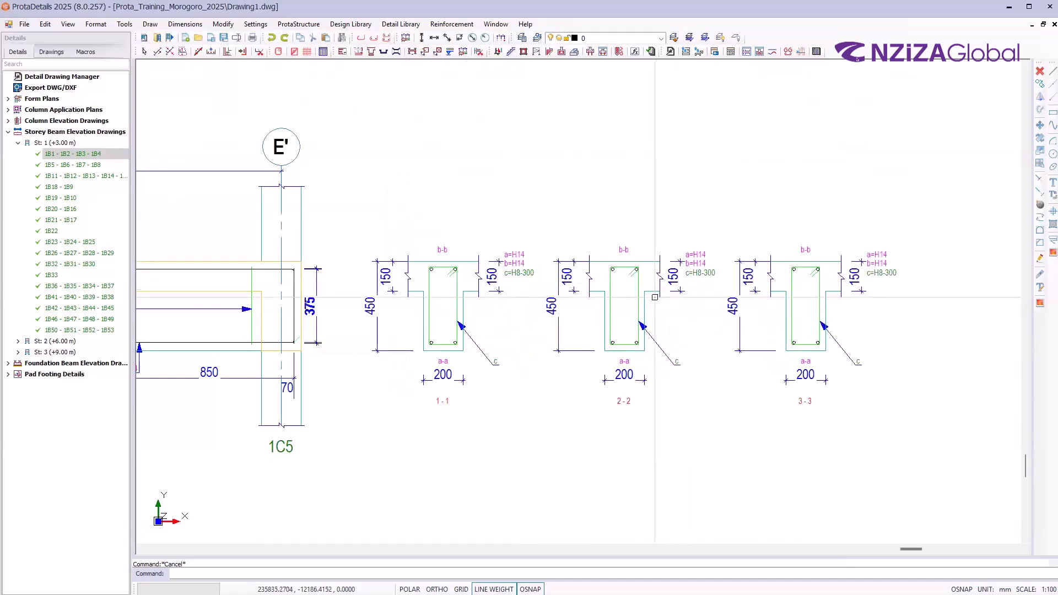
scroll(651, 298, down, 6)
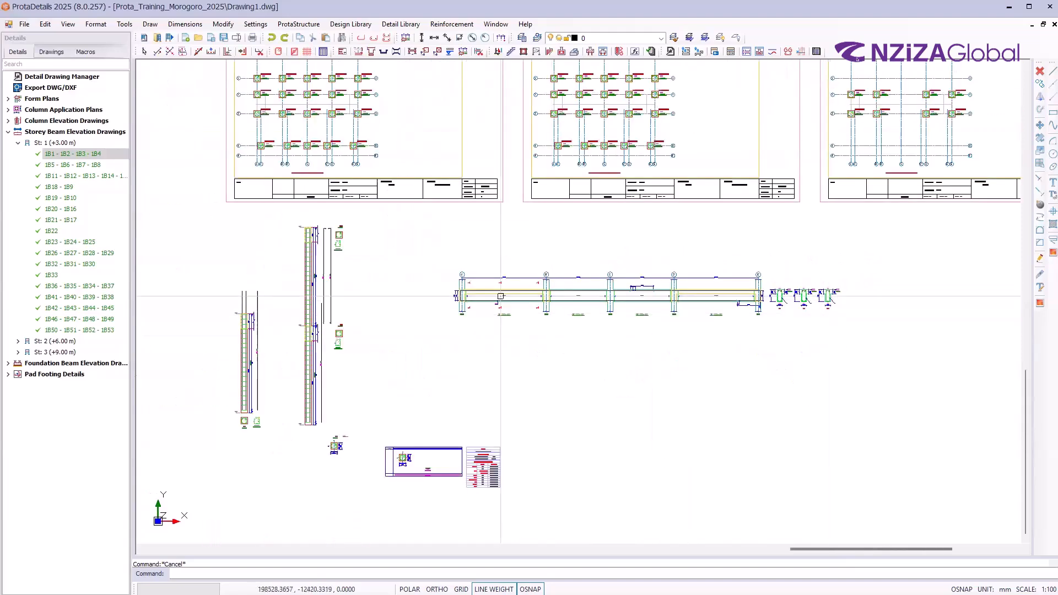
scroll(495, 297, up, 3)
scroll(496, 297, up, 2)
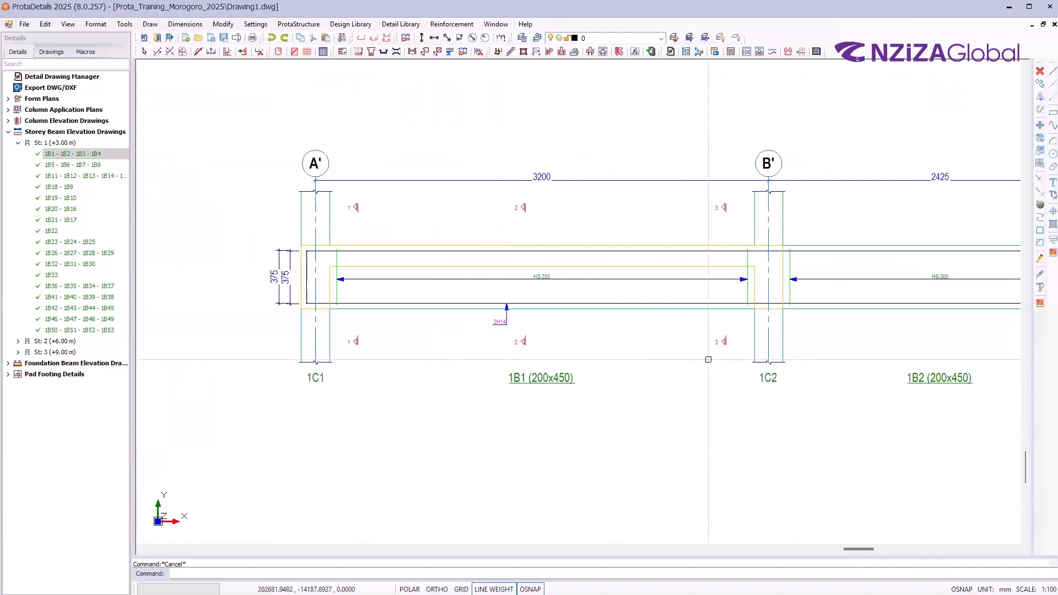
scroll(523, 314, down, 4)
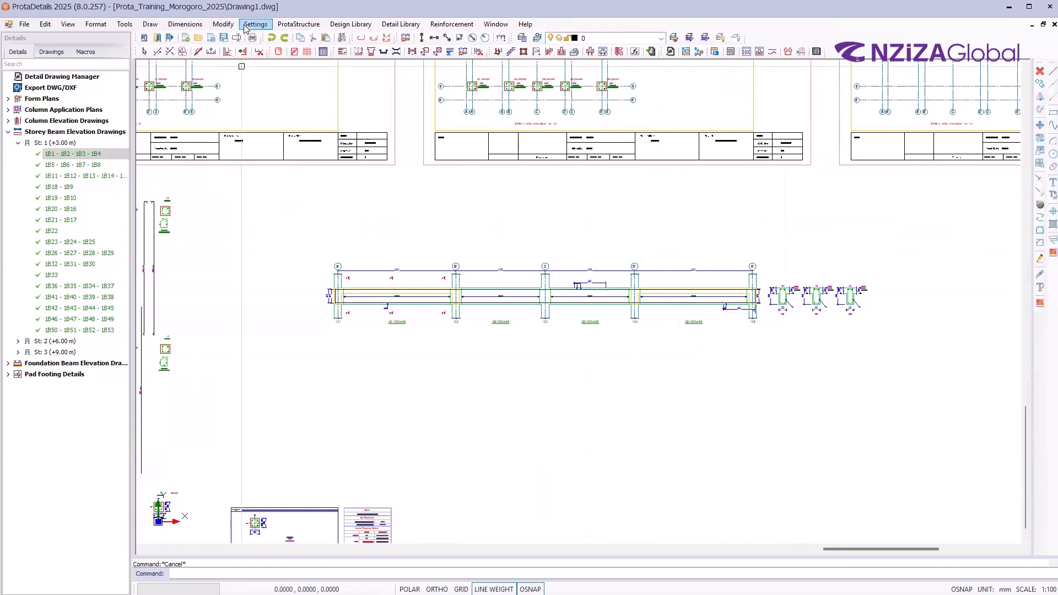
Confirm the beam section options as All Beams with Span Section Only, and draw the 1B1 - 1B4 elevation again below the first one
mouse_move(255, 23)
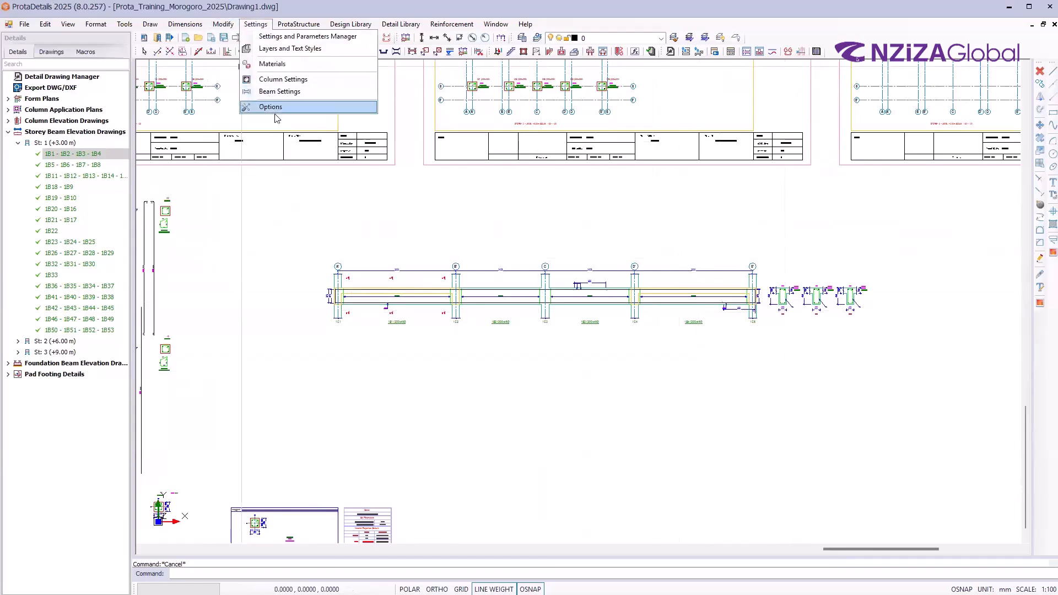
click(264, 106)
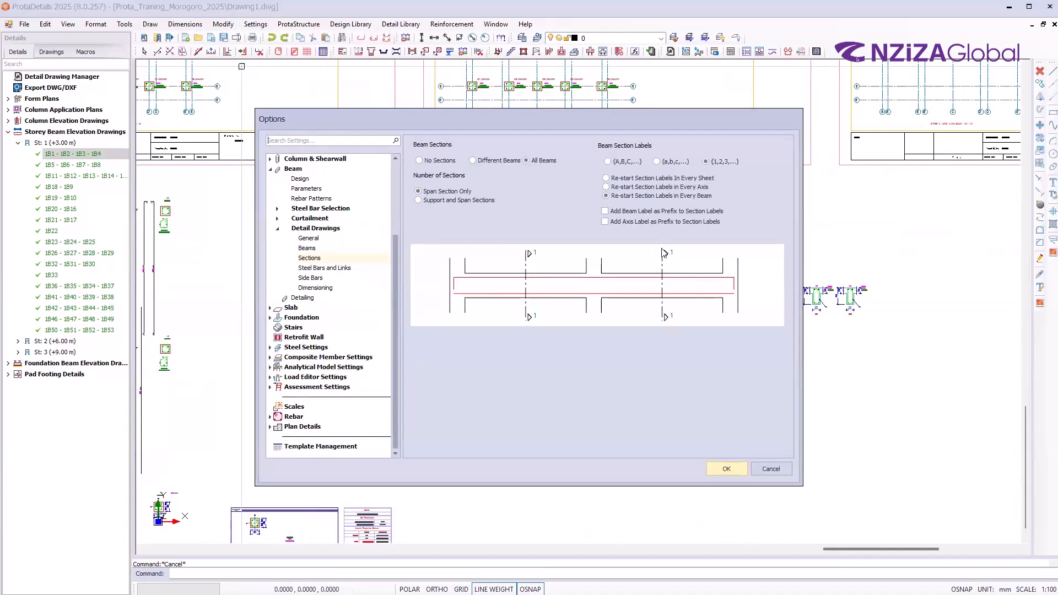
click(727, 469)
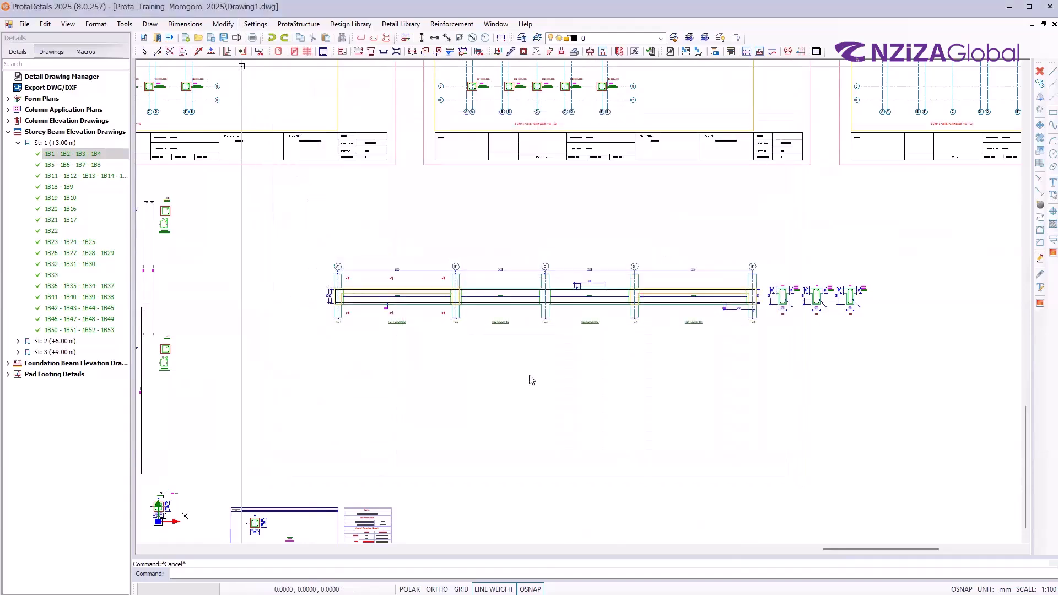
right_click(73, 152)
click(117, 158)
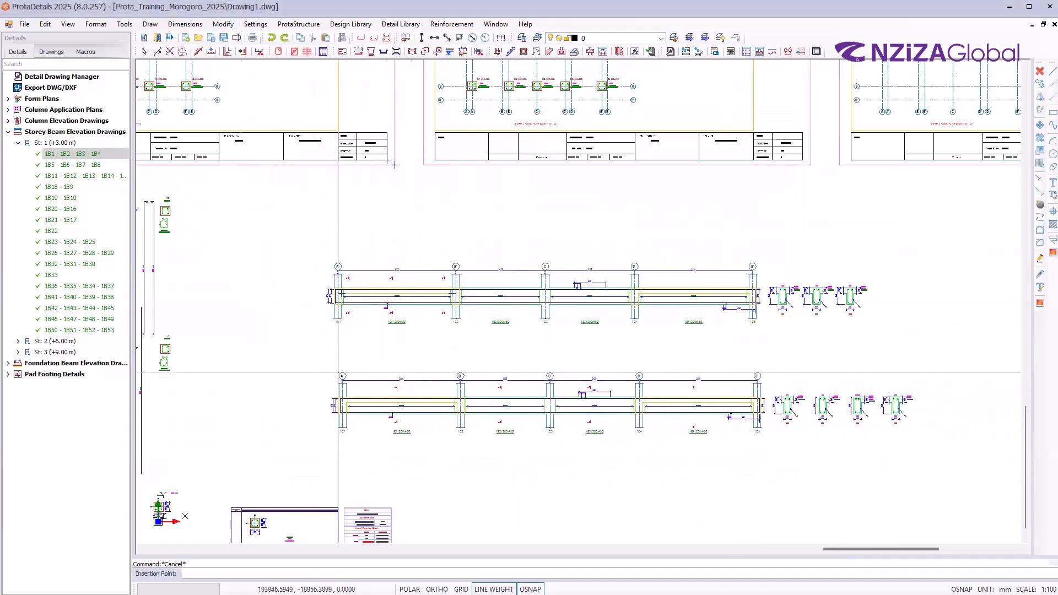
click(340, 368)
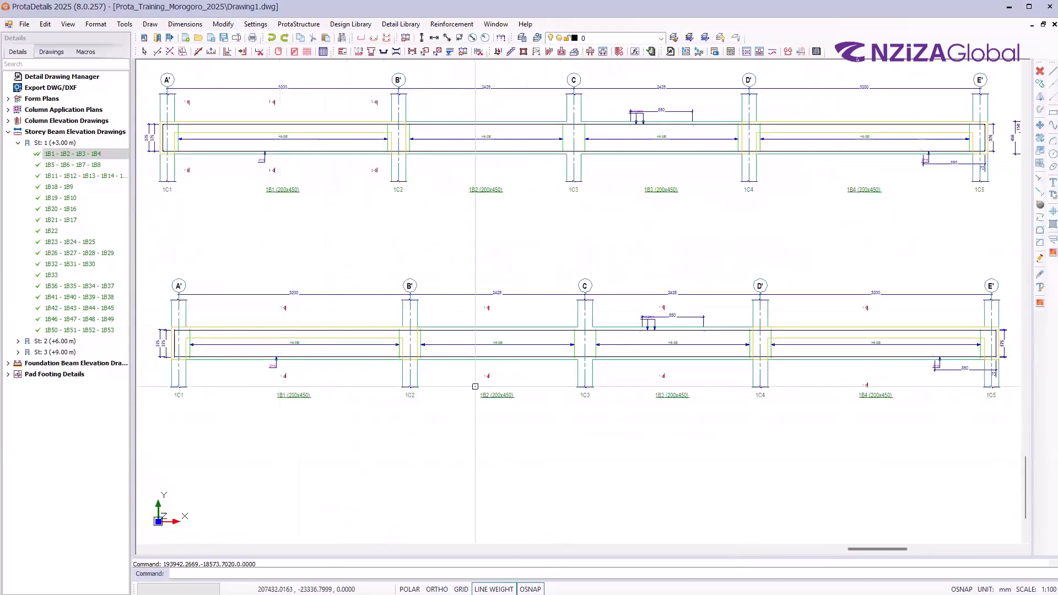
Compare the section marks and cross-sections of the two 1B1 - 1B4 elevations
scroll(488, 344, up, 3)
scroll(488, 343, up, 2)
scroll(738, 292, down, 5)
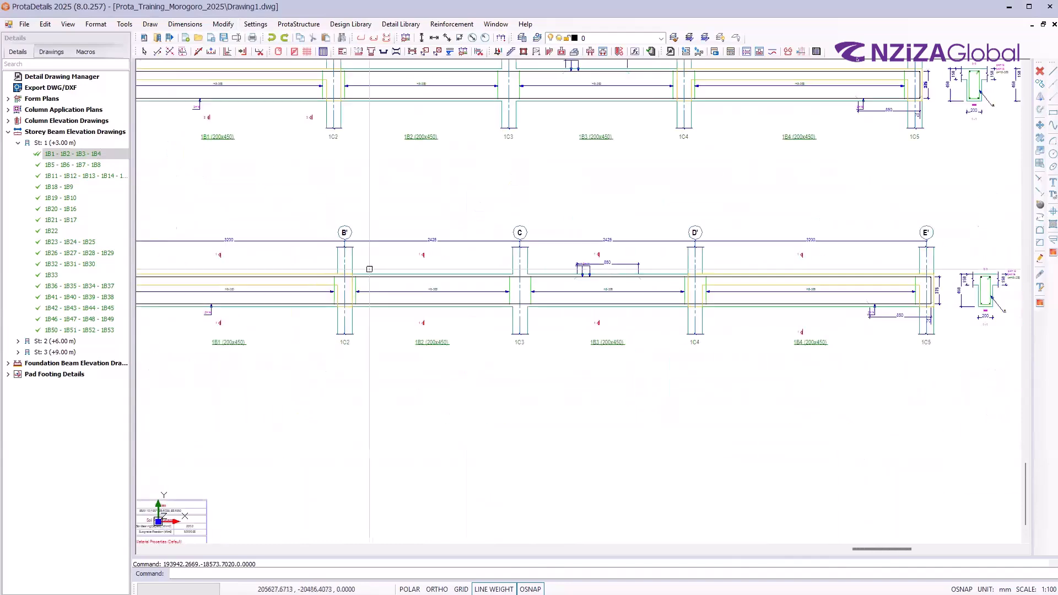
scroll(586, 264, down, 5)
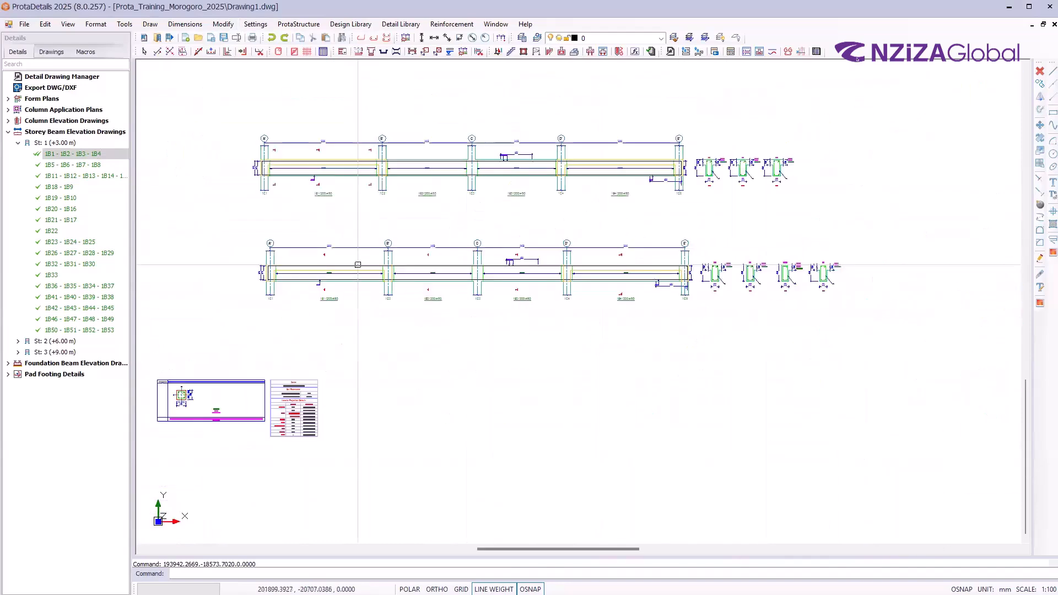
scroll(586, 264, up, 5)
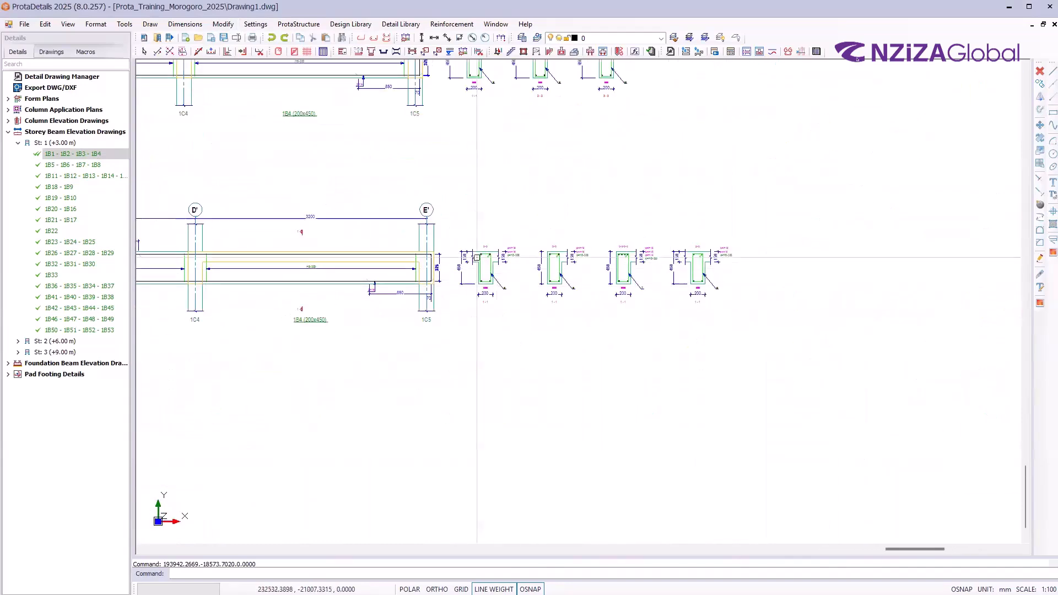
scroll(771, 349, down, 4)
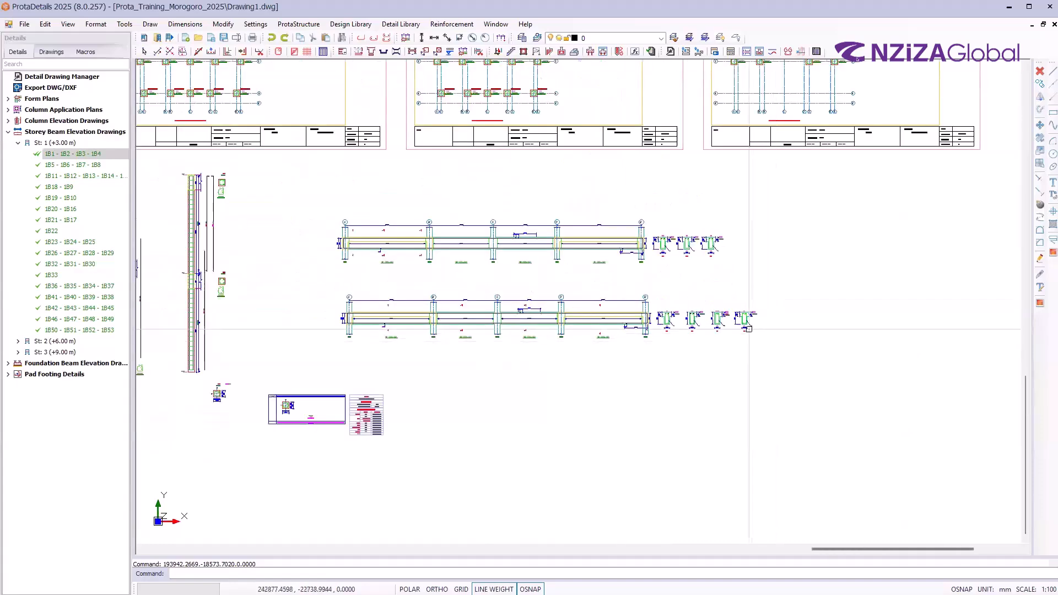
scroll(353, 272, up, 3)
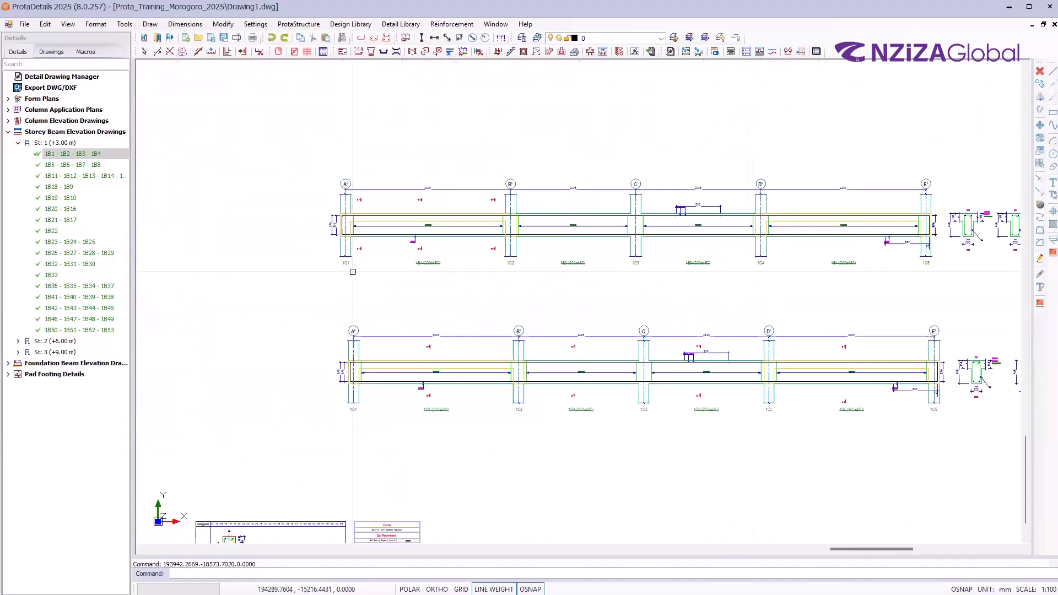
scroll(347, 215, up, 3)
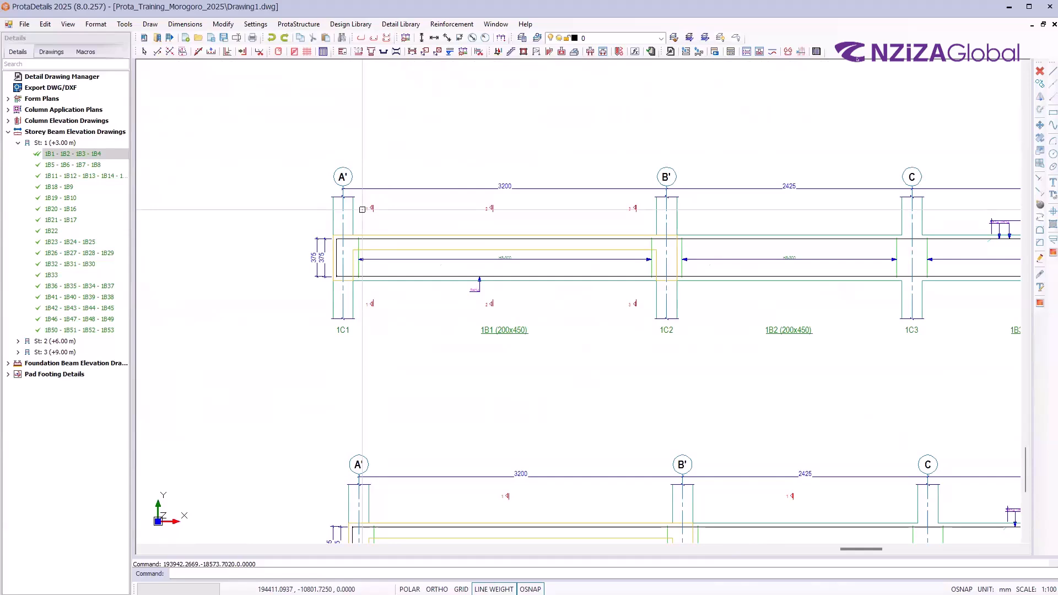
Collapse the storey 1 beam list and check the drawing commands offered for the whole storey
click(47, 144)
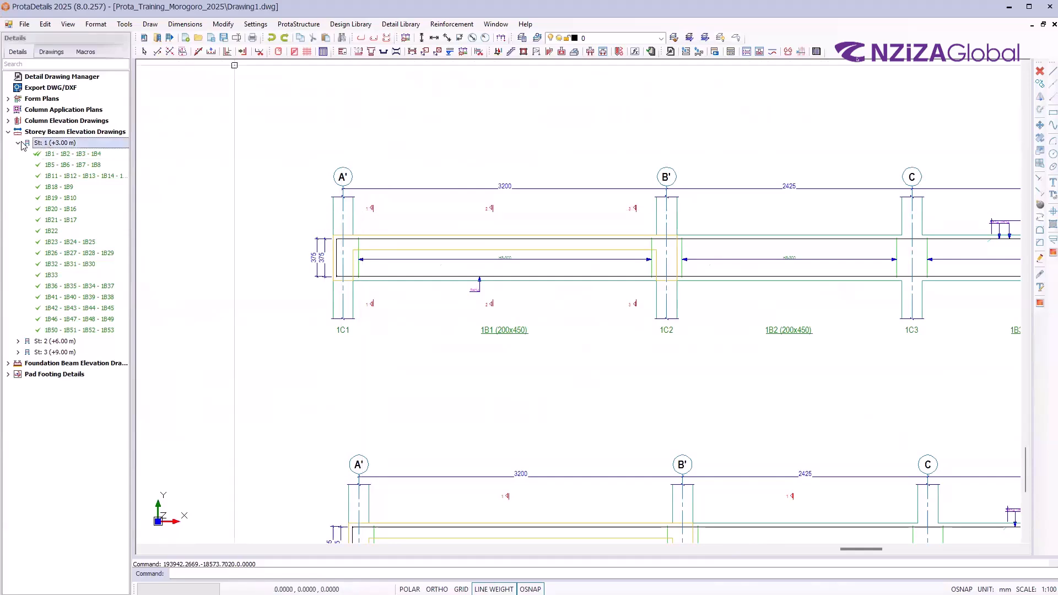
click(18, 143)
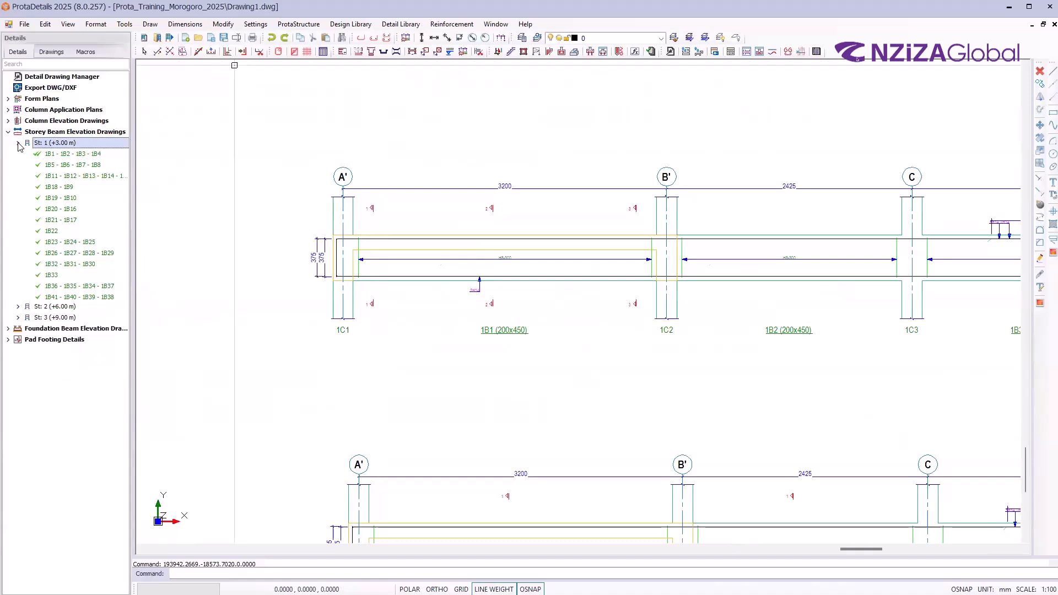
right_click(66, 145)
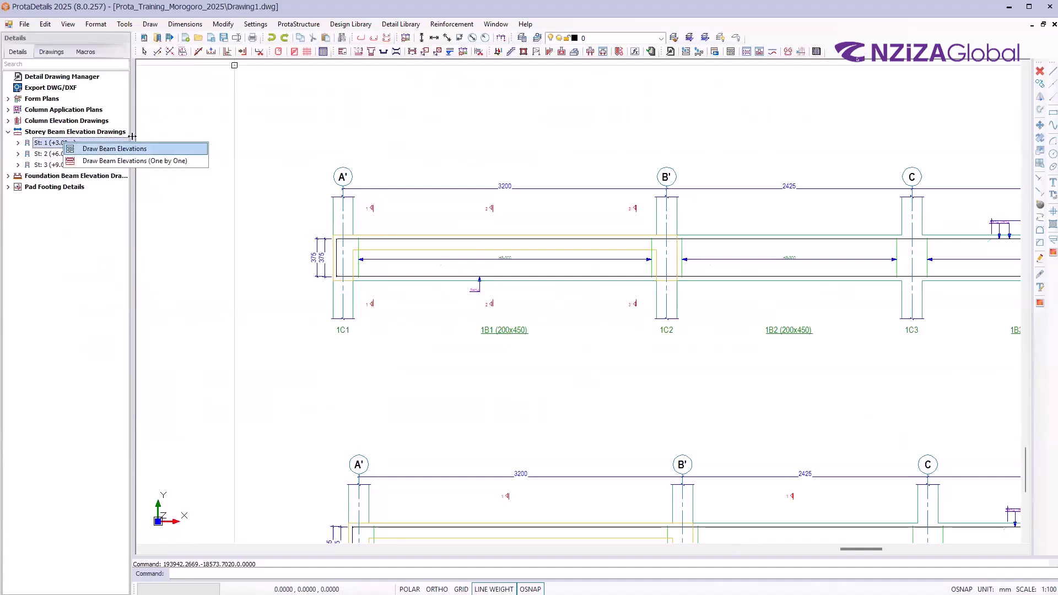
click(393, 153)
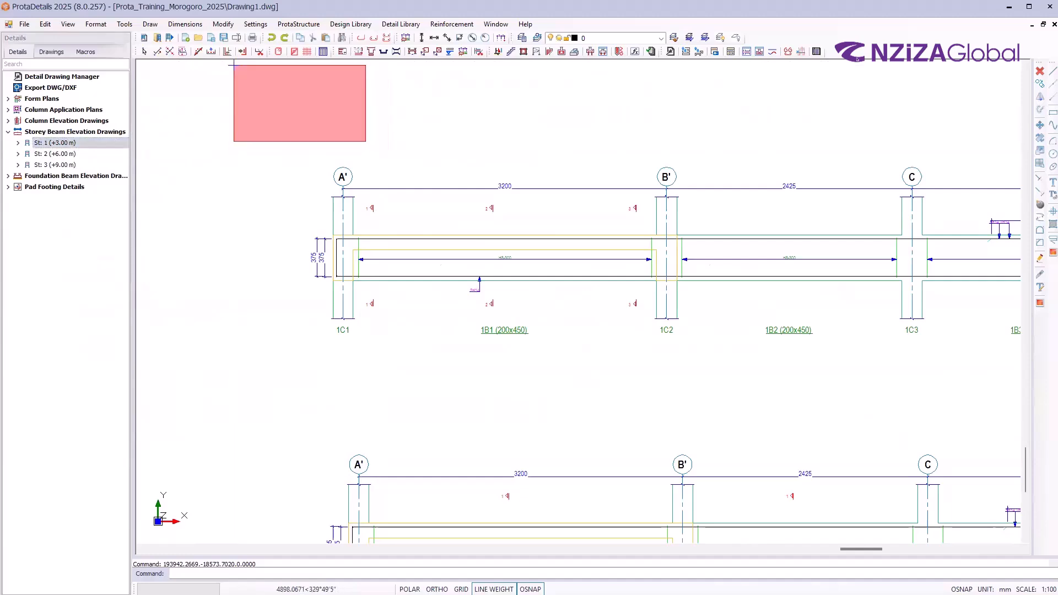
click(364, 145)
Generate a Landscape quantity table titled QUANTITY TABLE for the second 1B1 - 1B4 elevation, place it below the cross-sections and inspect it
scroll(246, 144, down, 4)
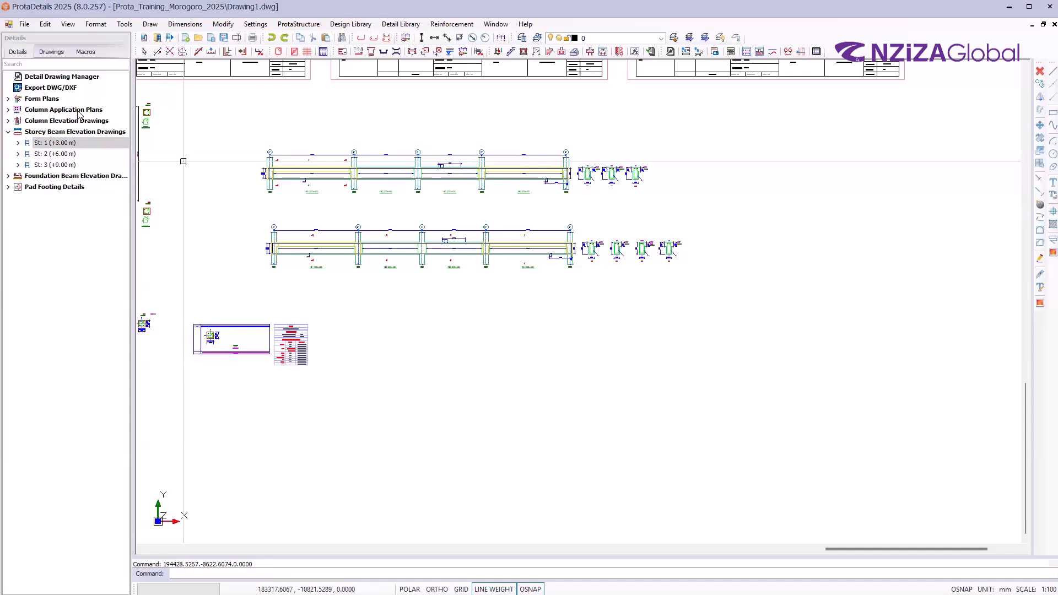
click(734, 291)
click(236, 215)
right_click(539, 241)
click(574, 245)
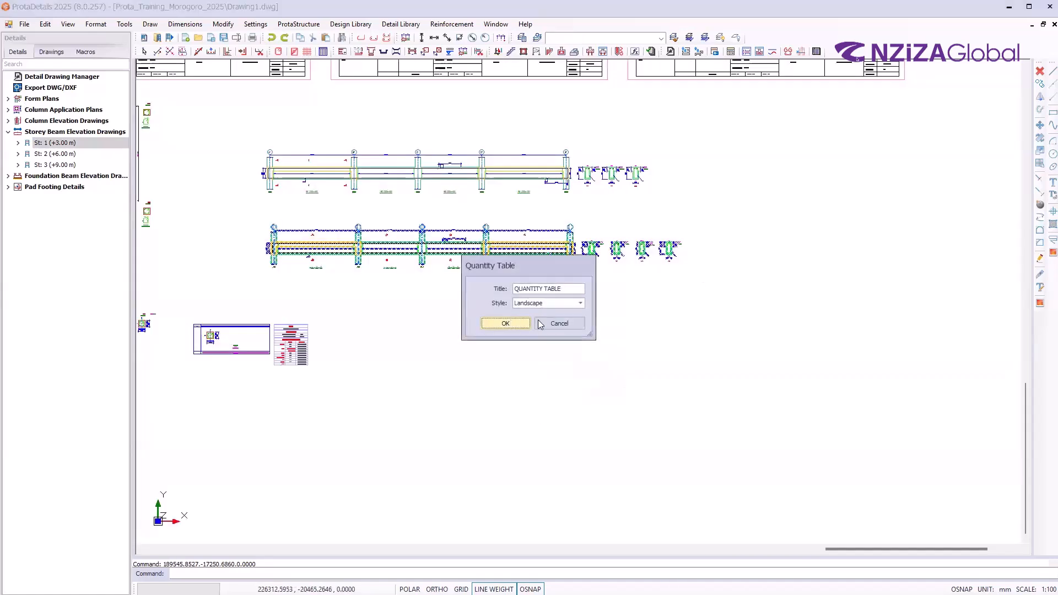
click(520, 324)
scroll(723, 310, up, 8)
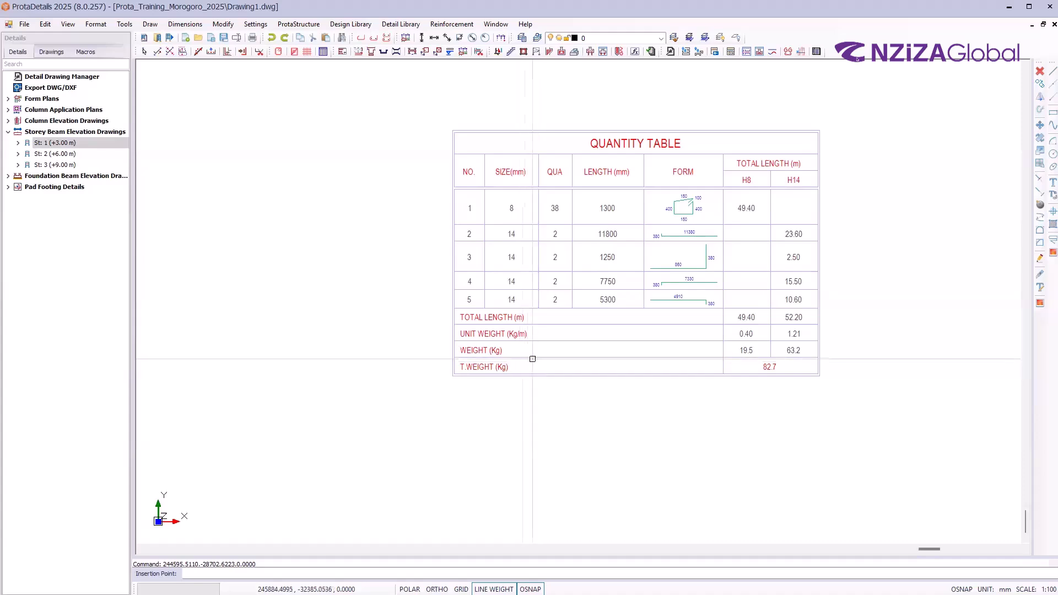
scroll(669, 334, down, 4)
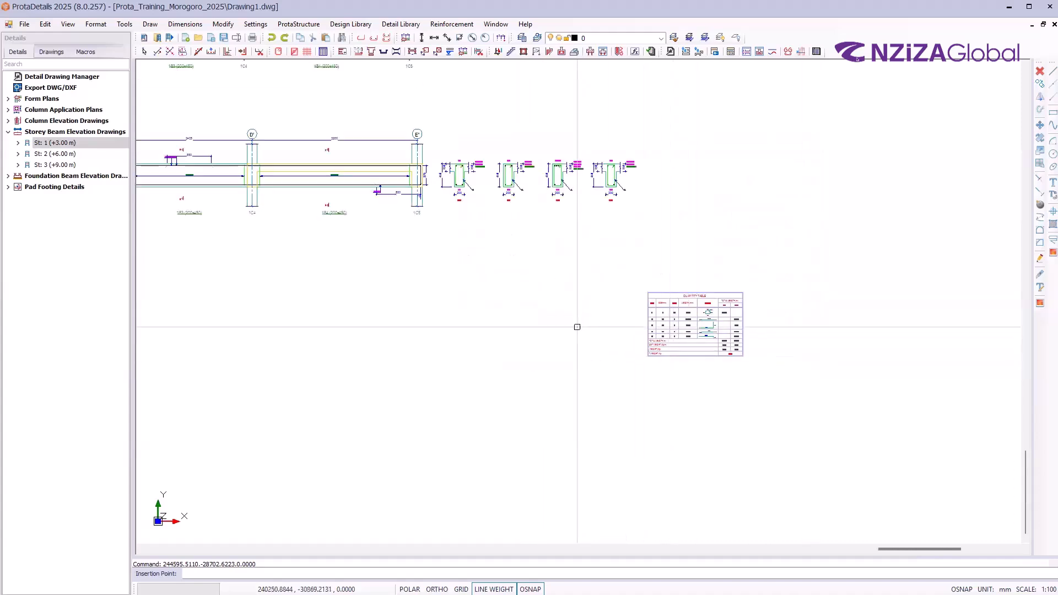
scroll(580, 325, down, 4)
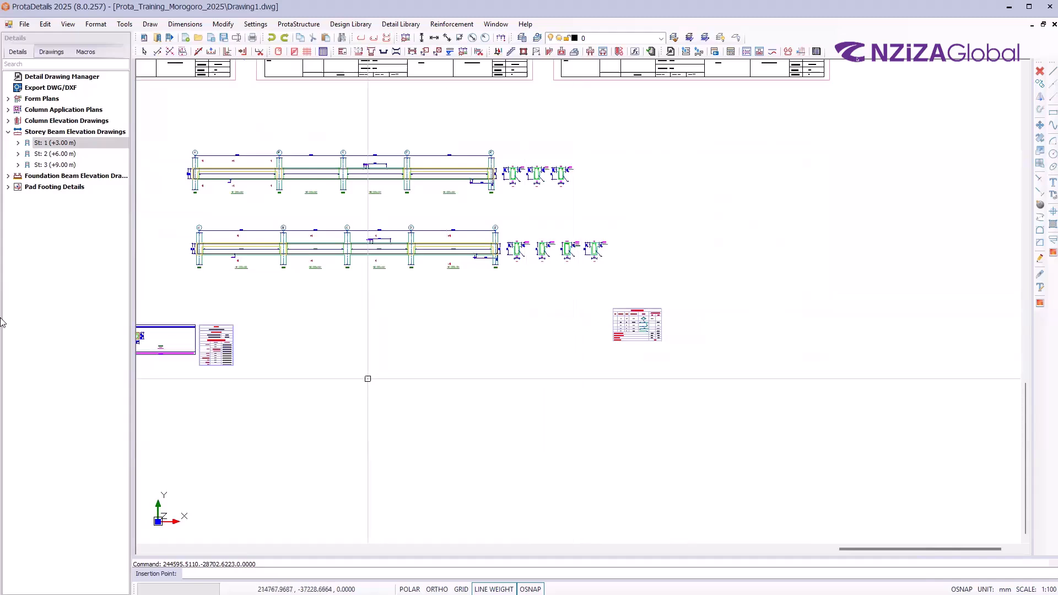
Collapse the storey beam elevation drawings, list the pad footing details and view the whole drawing layout
click(7, 133)
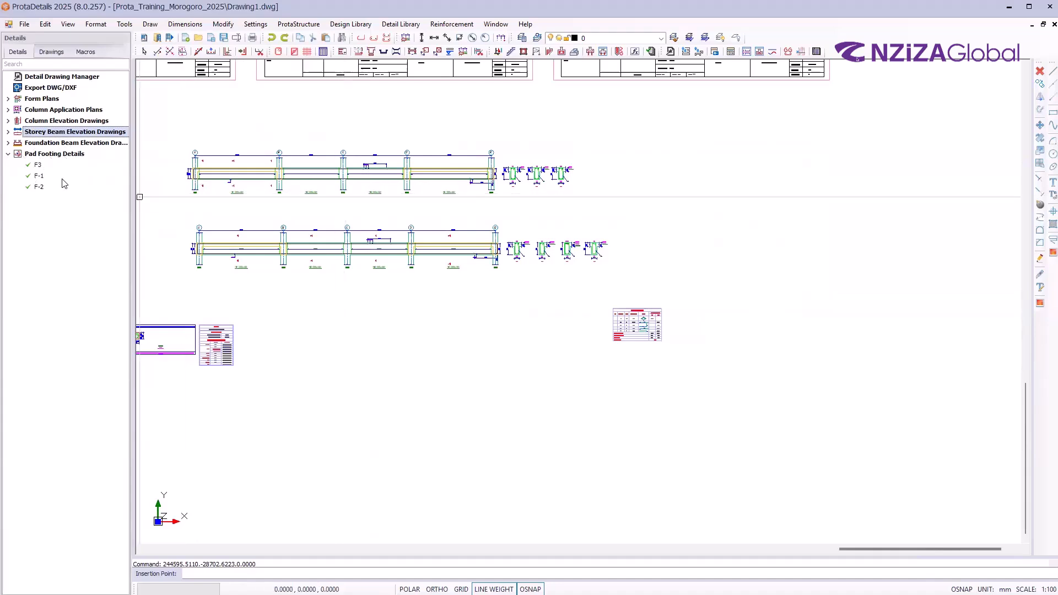
scroll(529, 330, down, 2)
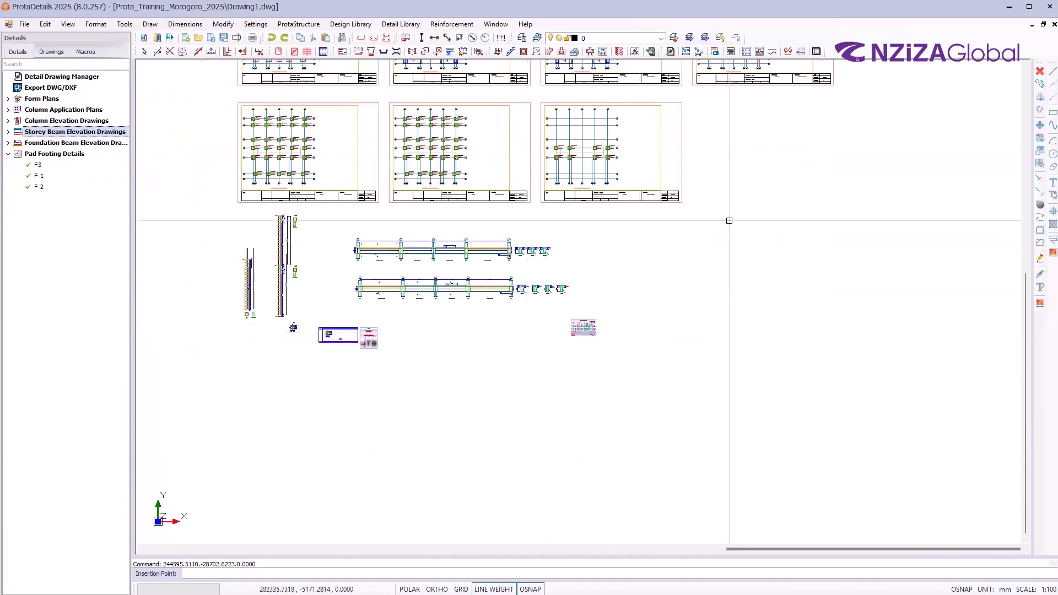
scroll(571, 282, down, 1)
scroll(485, 290, down, 1)
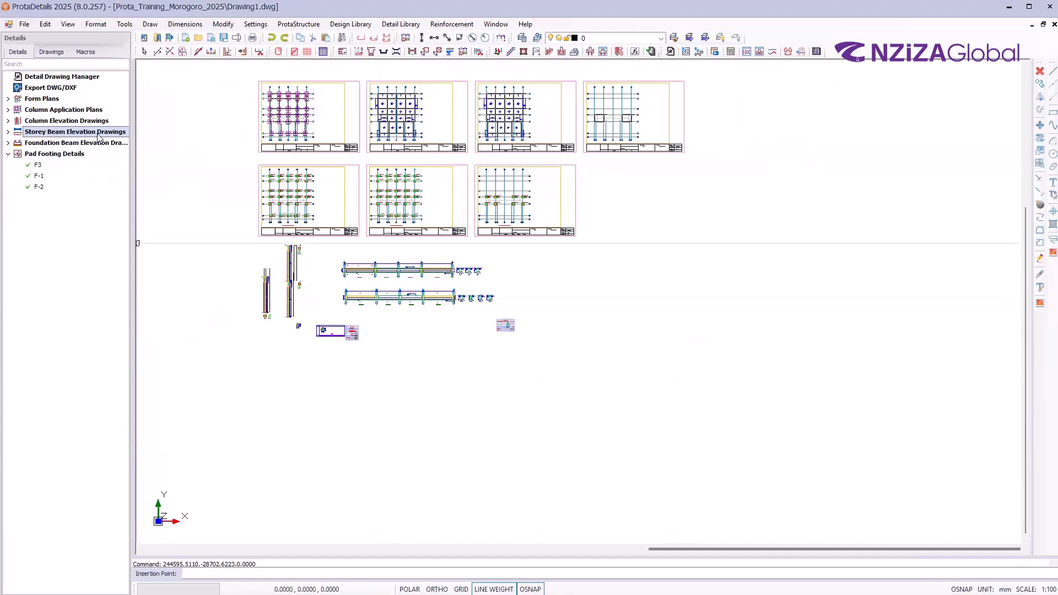
Draw the storey 1 beam elevation starting with 1B11 - 1B12 - 1B13 - 1B14 in the free area beside the existing elevations
click(8, 133)
click(18, 143)
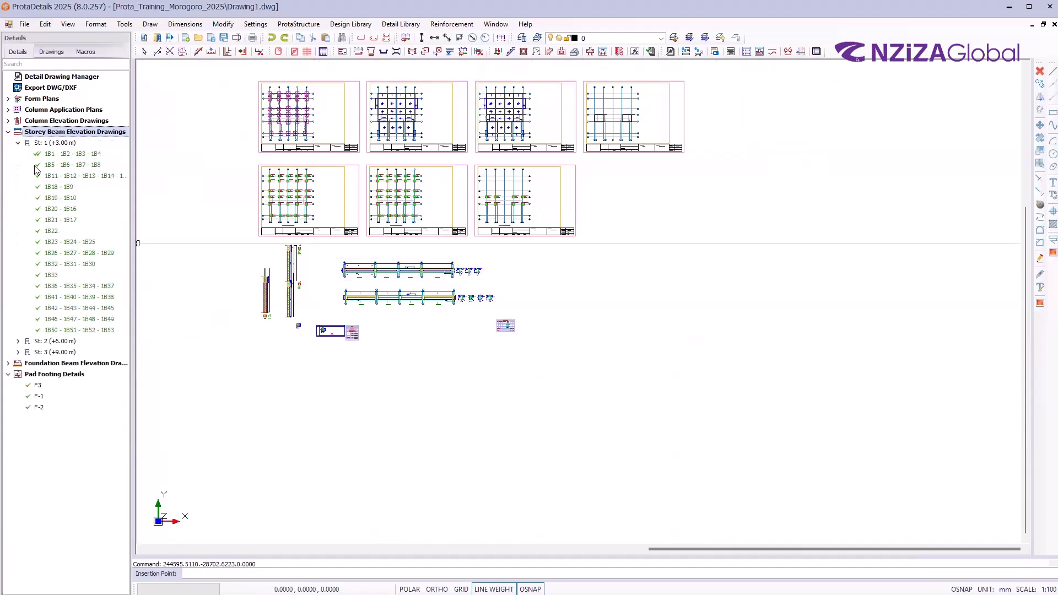
click(70, 180)
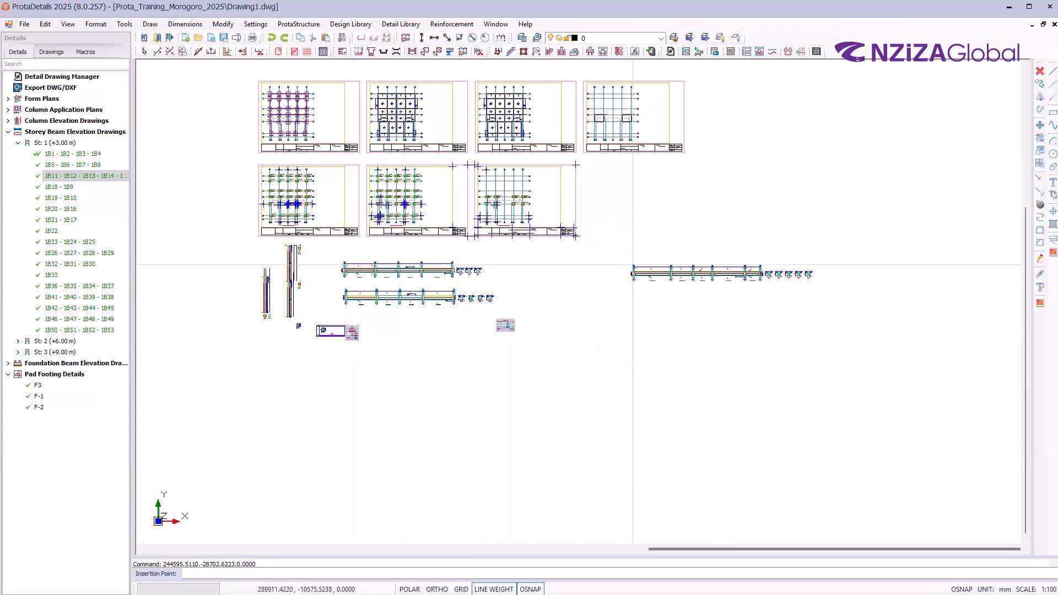
click(555, 288)
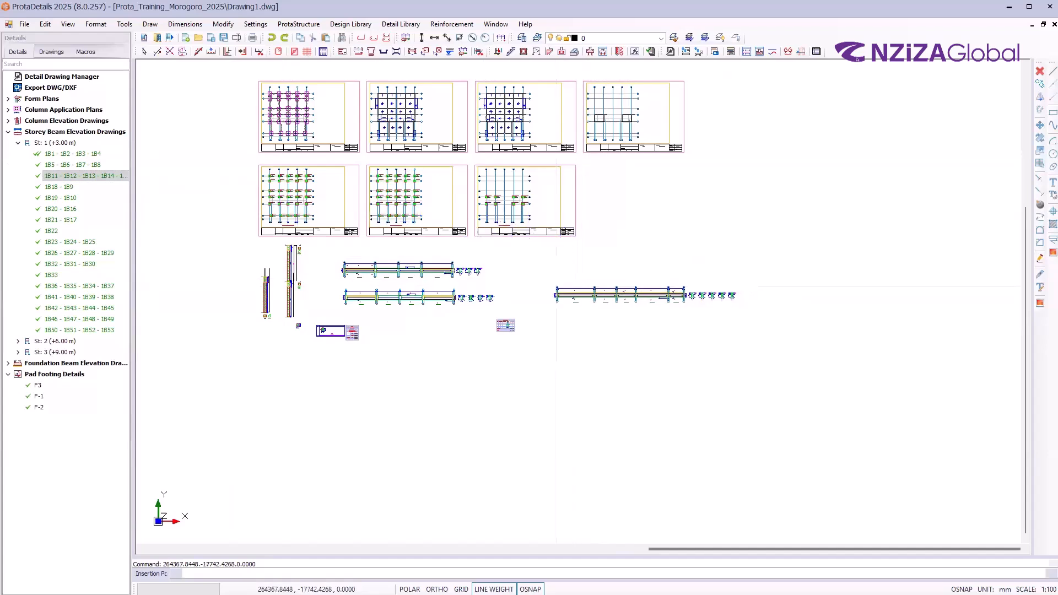
Insert one A3_Prota_Horizontal.dxf sheet at scale 1/80 in the free area above the new beam elevation
click(396, 26)
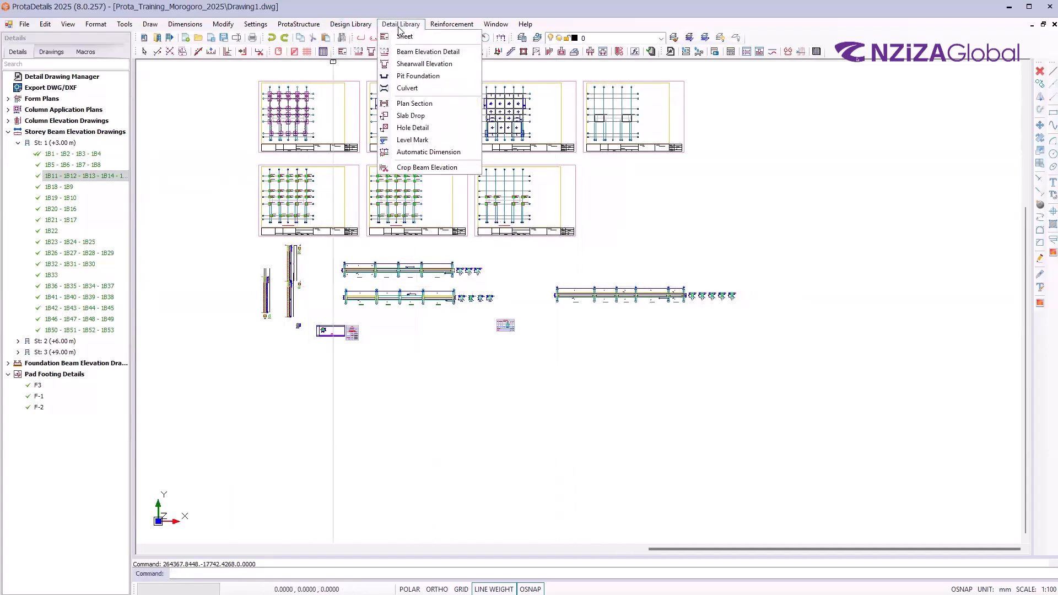
click(408, 37)
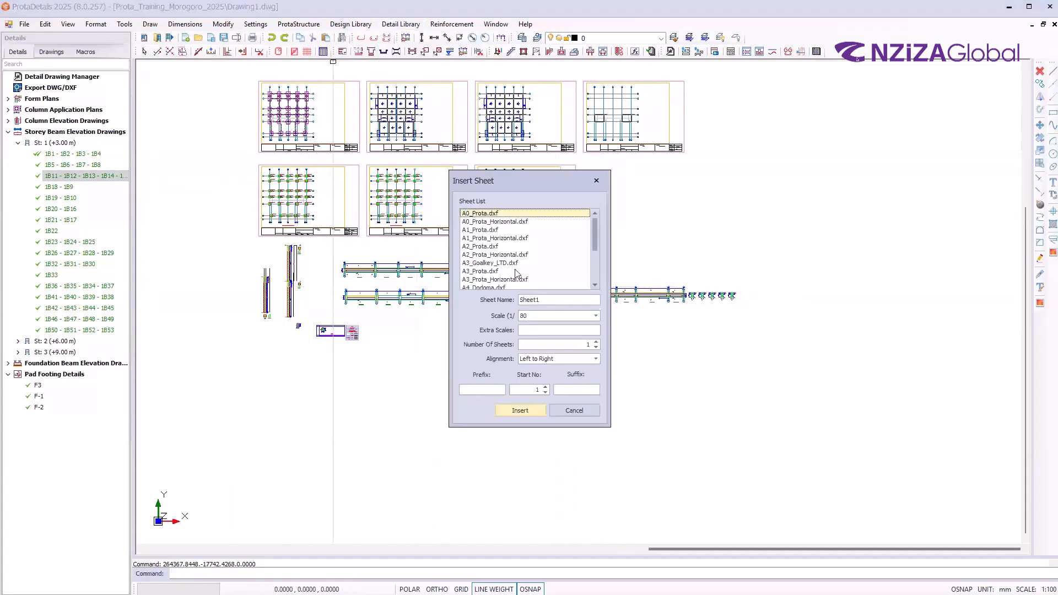
click(495, 279)
click(529, 411)
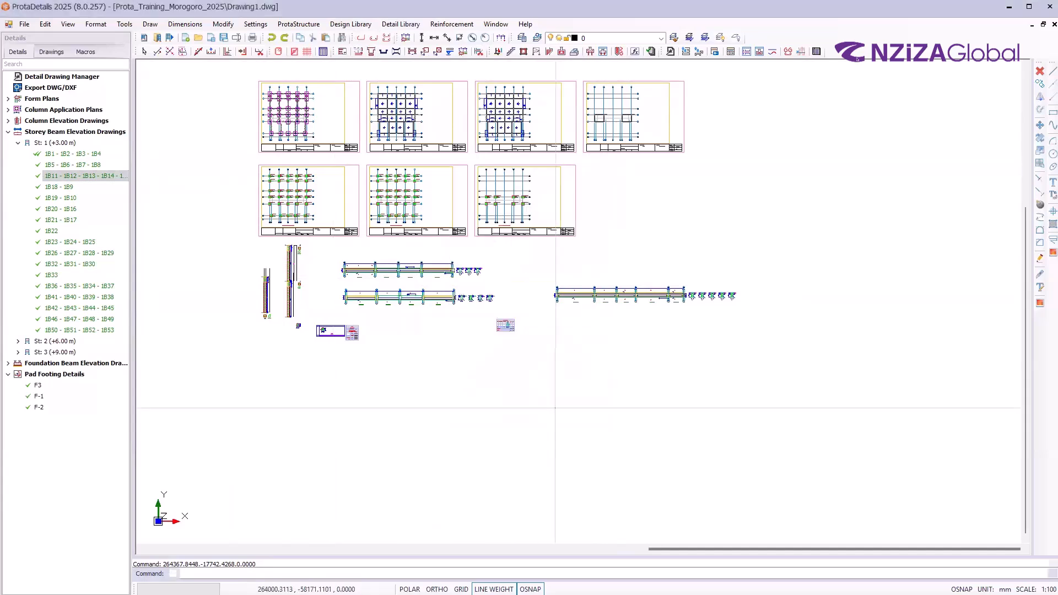
click(805, 240)
Move the empty sheet next to the last column application plan sheet, aligned with the second row of sheets
drag(834, 282, 669, 181)
text(m)
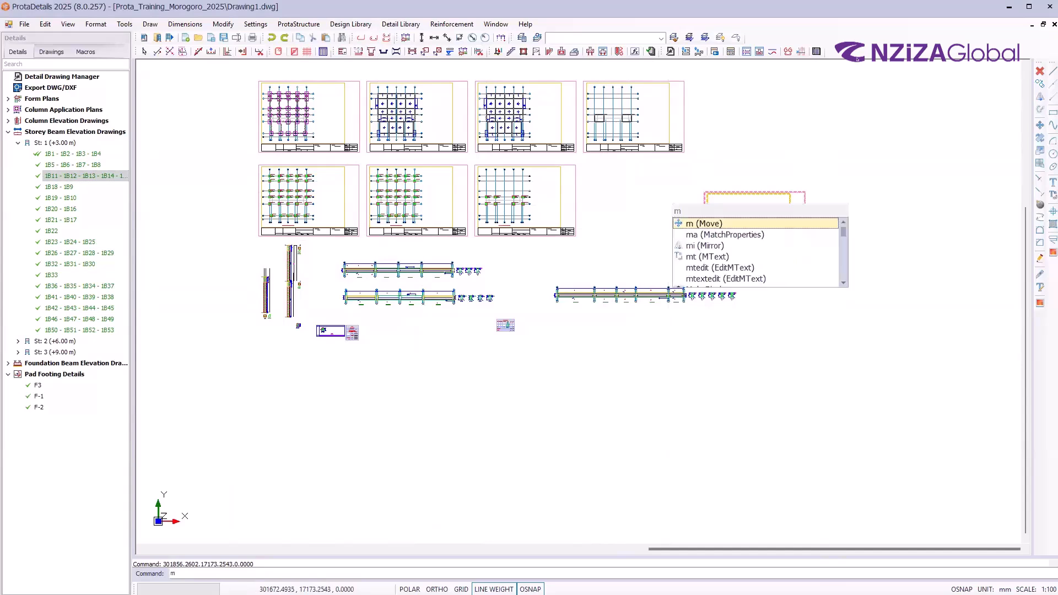
key(Escape)
text(m)
key(Return)
click(705, 191)
click(588, 164)
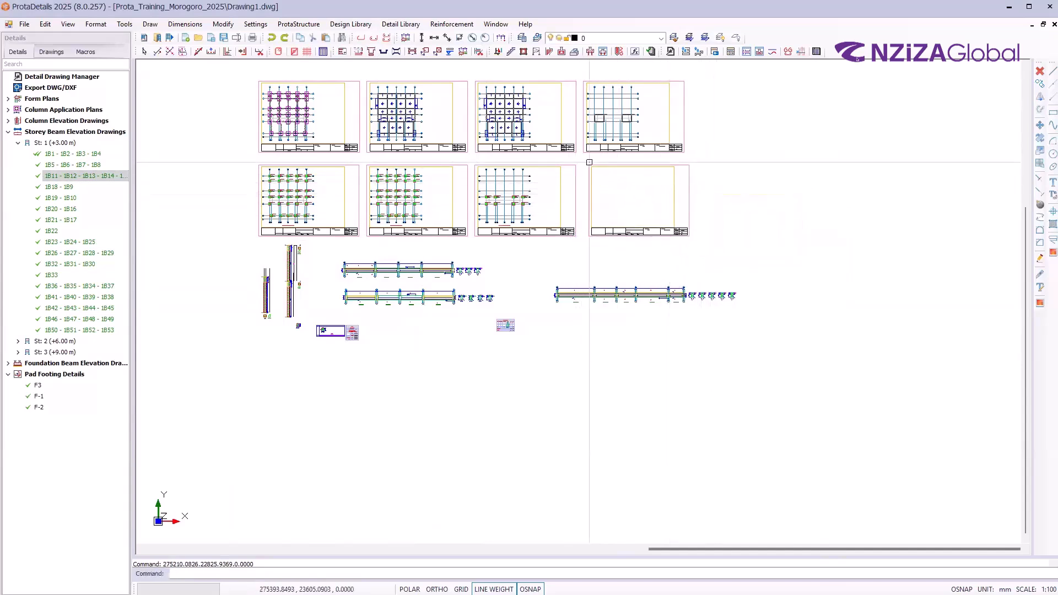
Move the 1B11 - 1B12 - 1B13 - 1B14 beam elevation with its cross-sections onto the empty sheet, starting inside its upper frame edge
scroll(711, 347, up, 1)
scroll(705, 270, up, 1)
scroll(645, 256, up, 2)
scroll(458, 377, down, 1)
scroll(607, 370, down, 1)
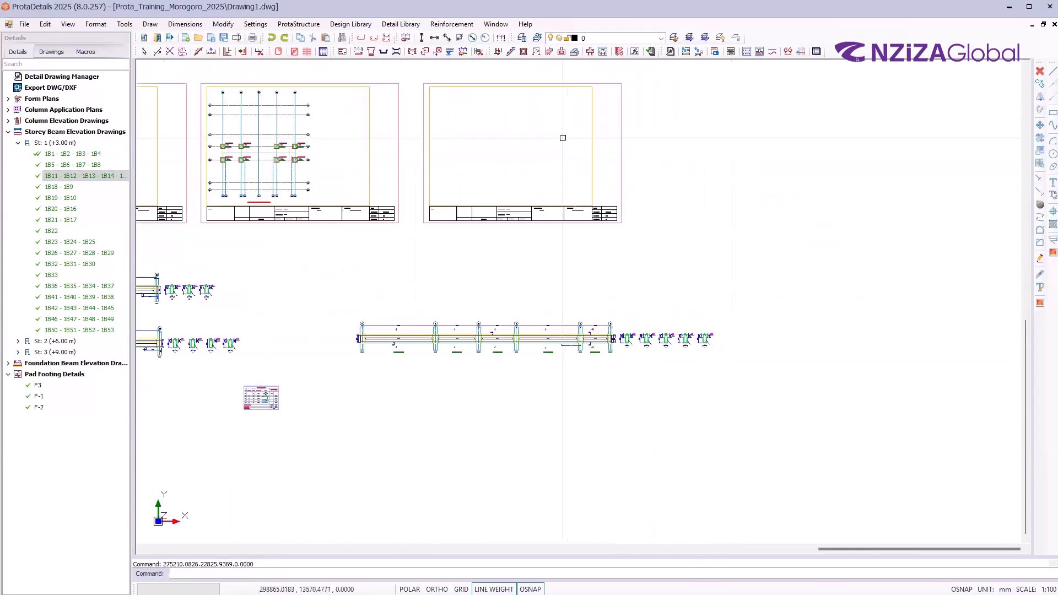
drag(775, 422, 325, 255)
text(m)
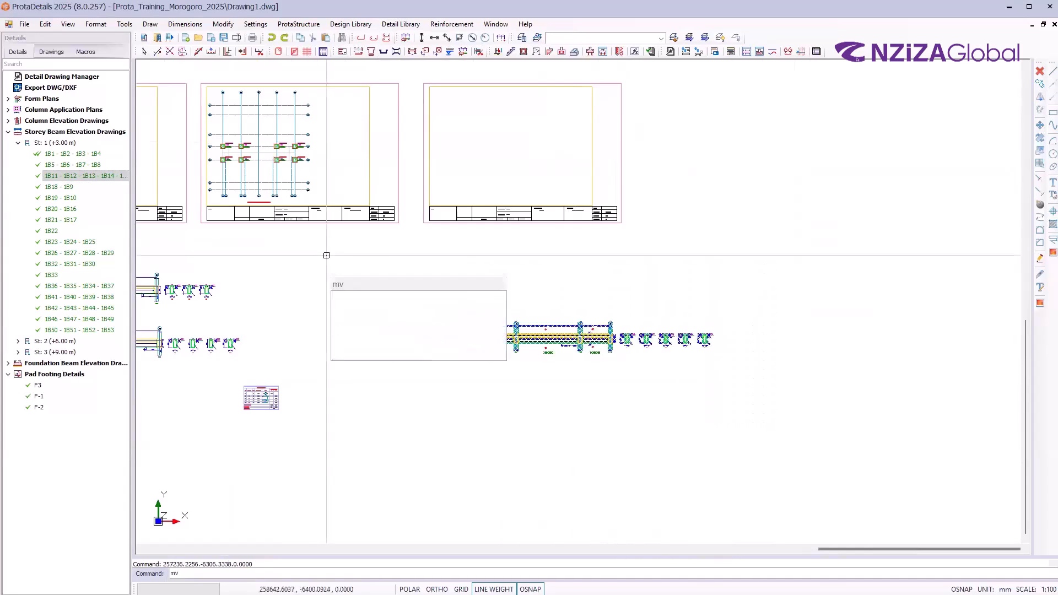
key(Return)
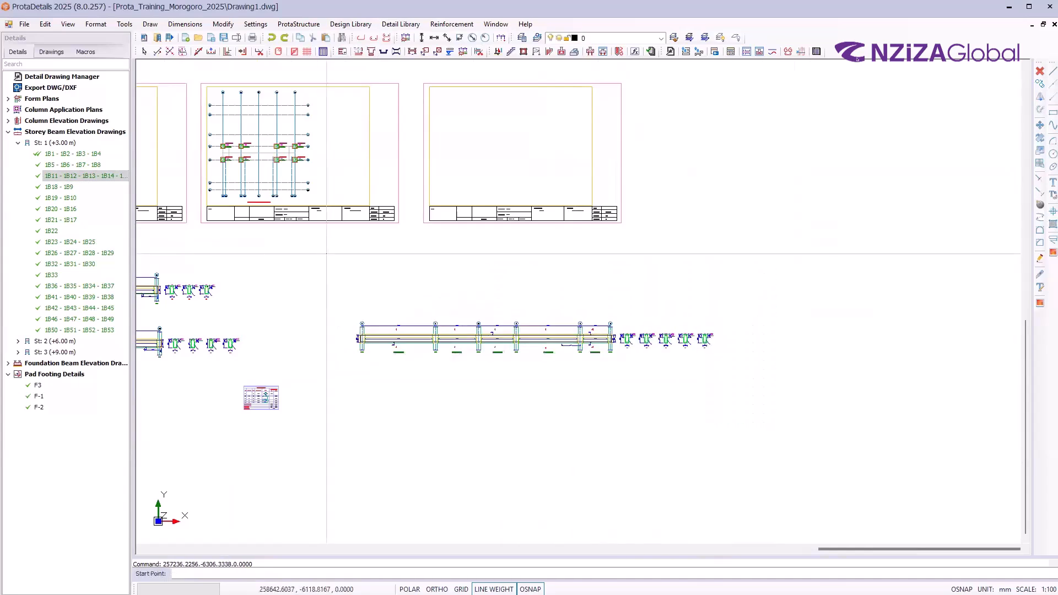
click(358, 334)
scroll(381, 331, down, 2)
scroll(391, 287, up, 4)
click(395, 252)
scroll(381, 253, down, 3)
scroll(590, 247, up, 3)
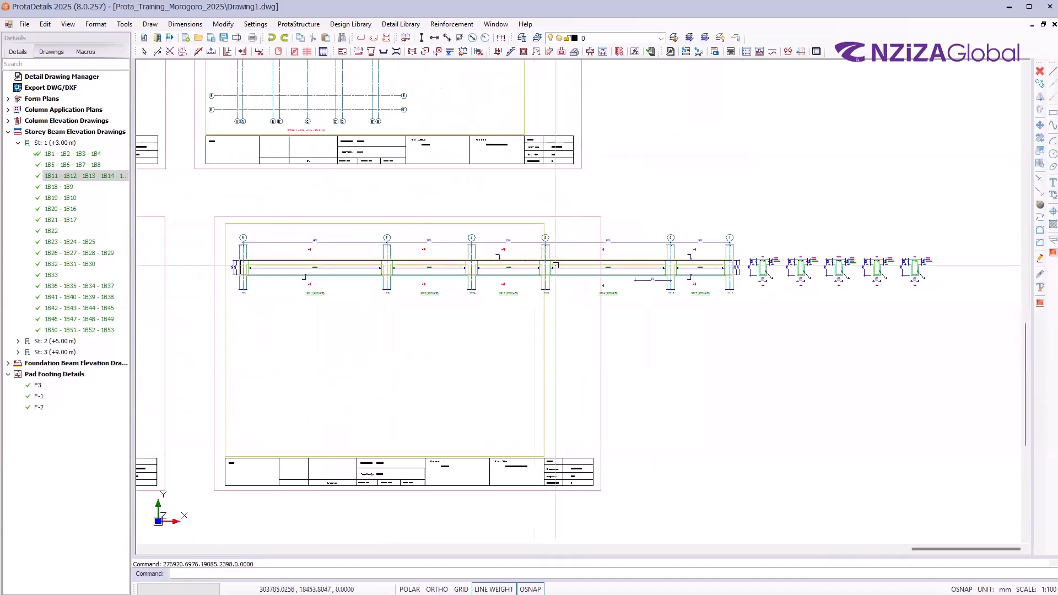
With orthogonal mode on, use Crop Beam Elevation to cut the elevation vertically through beam 1B13, just before column 1C21
scroll(436, 292, up, 2)
scroll(736, 256, down, 2)
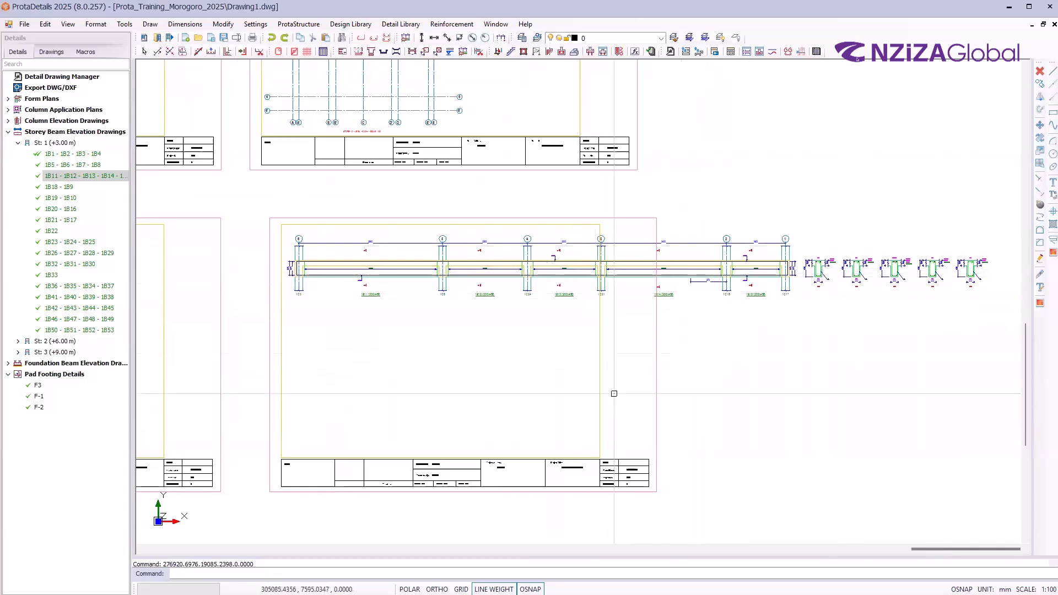
scroll(506, 314, down, 3)
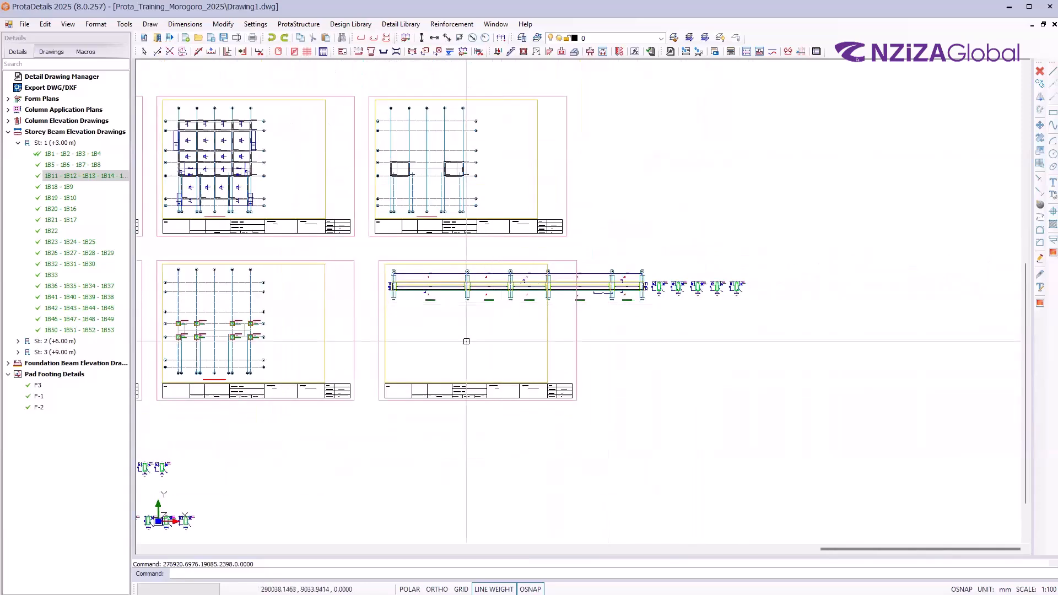
scroll(465, 342, up, 2)
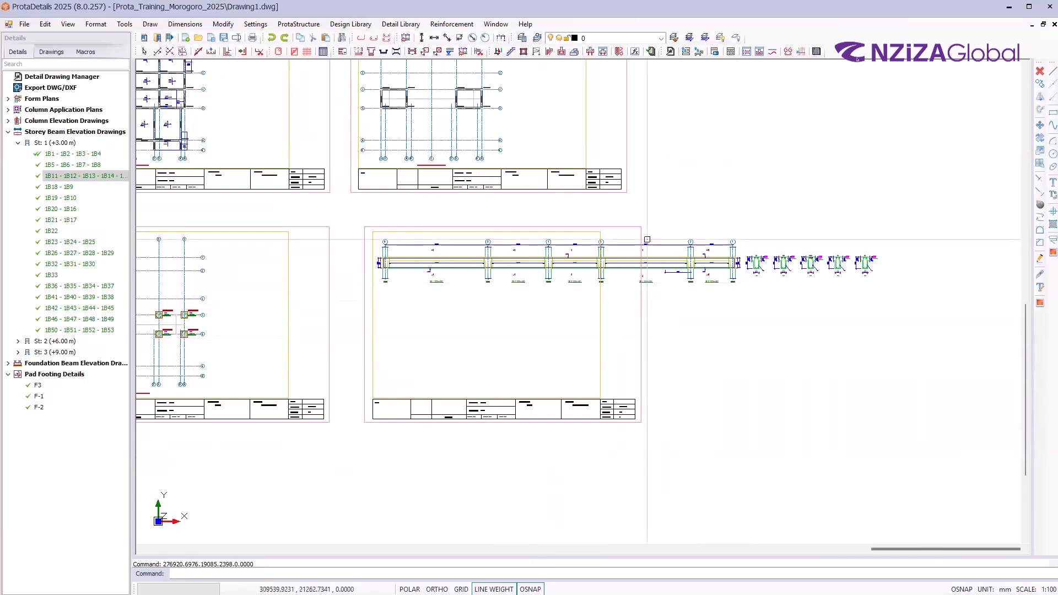
click(401, 24)
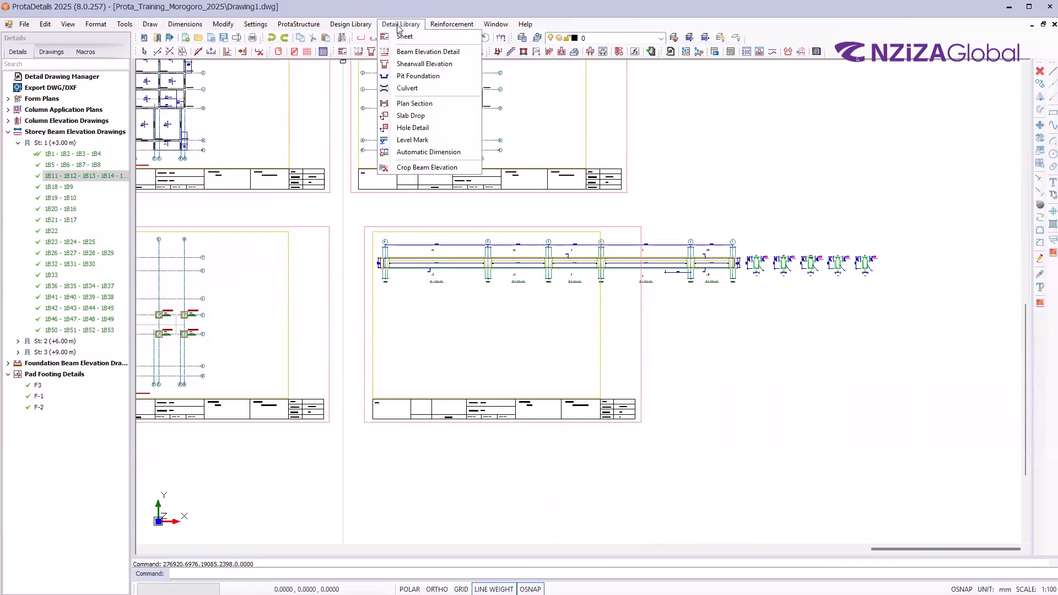
click(426, 171)
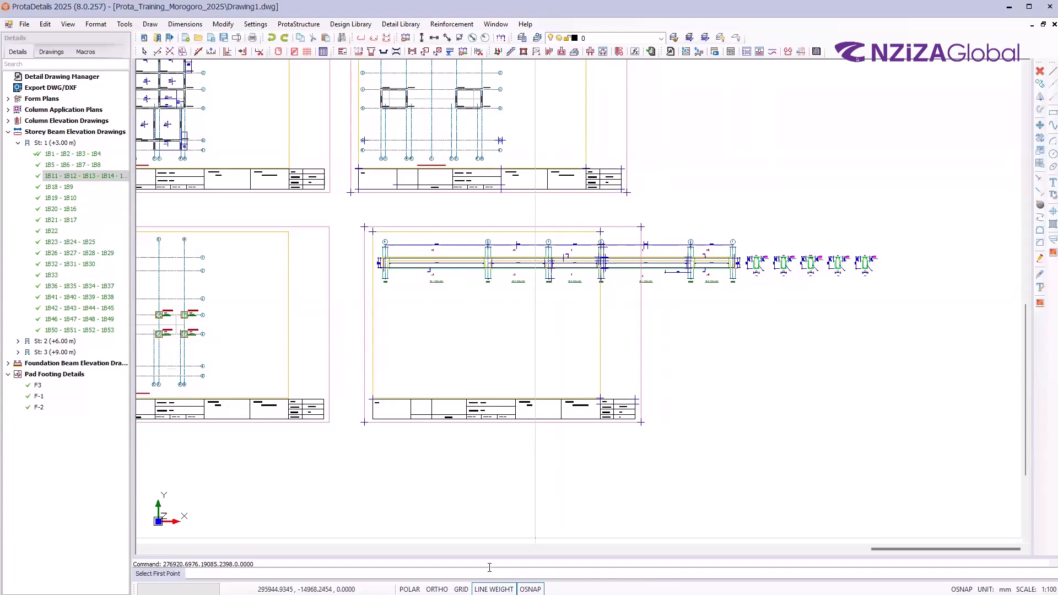
click(437, 589)
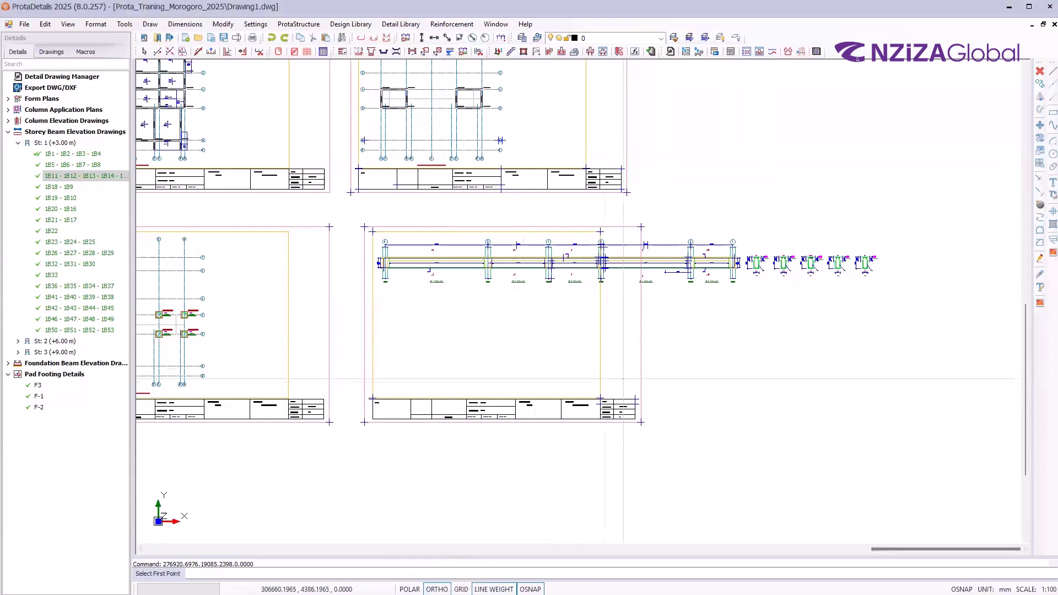
scroll(633, 231, up, 2)
scroll(543, 331, up, 5)
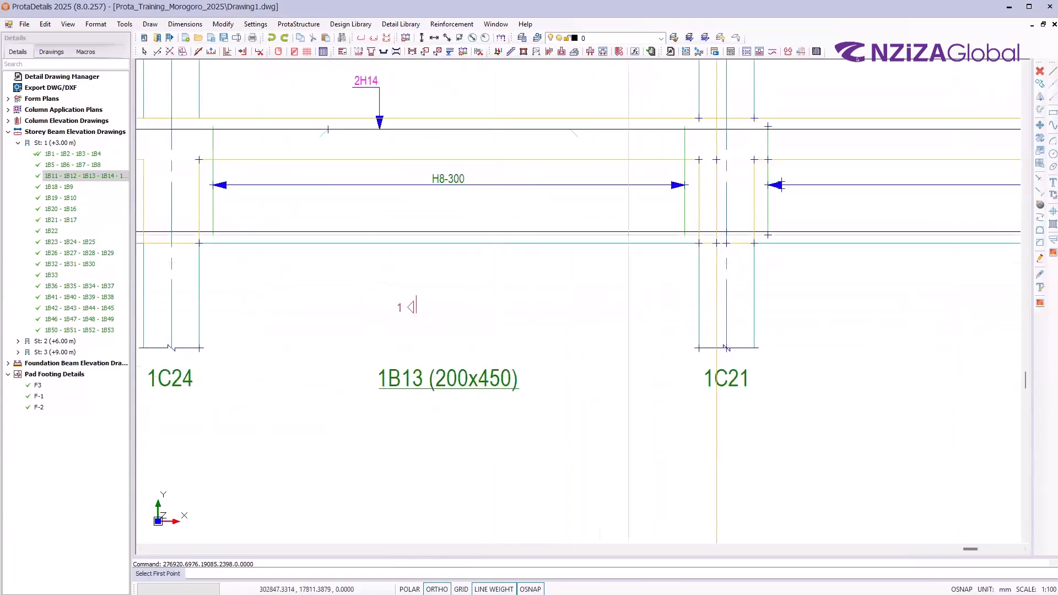
scroll(543, 331, down, 3)
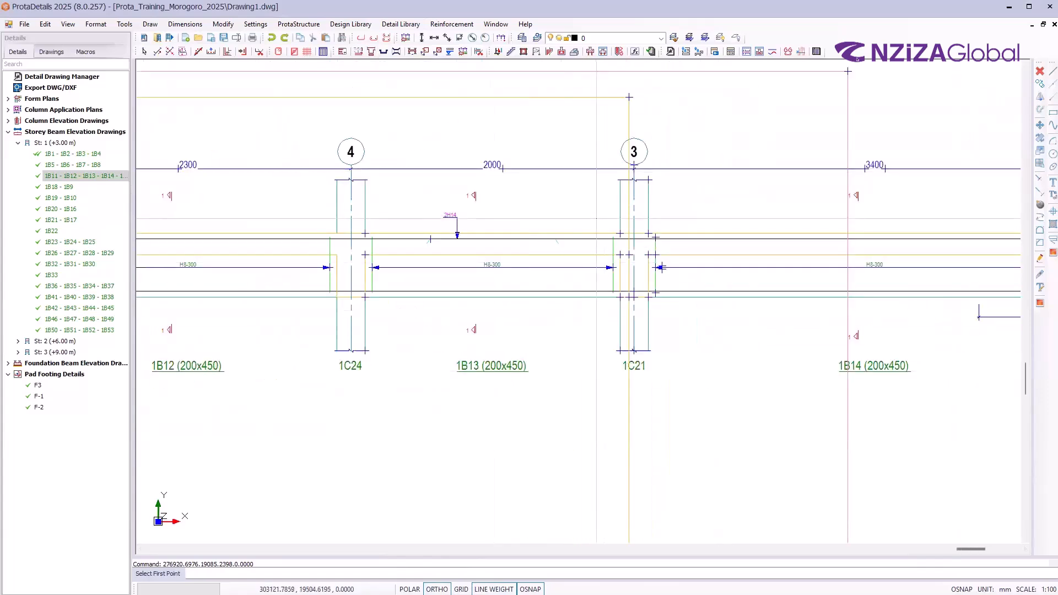
click(597, 218)
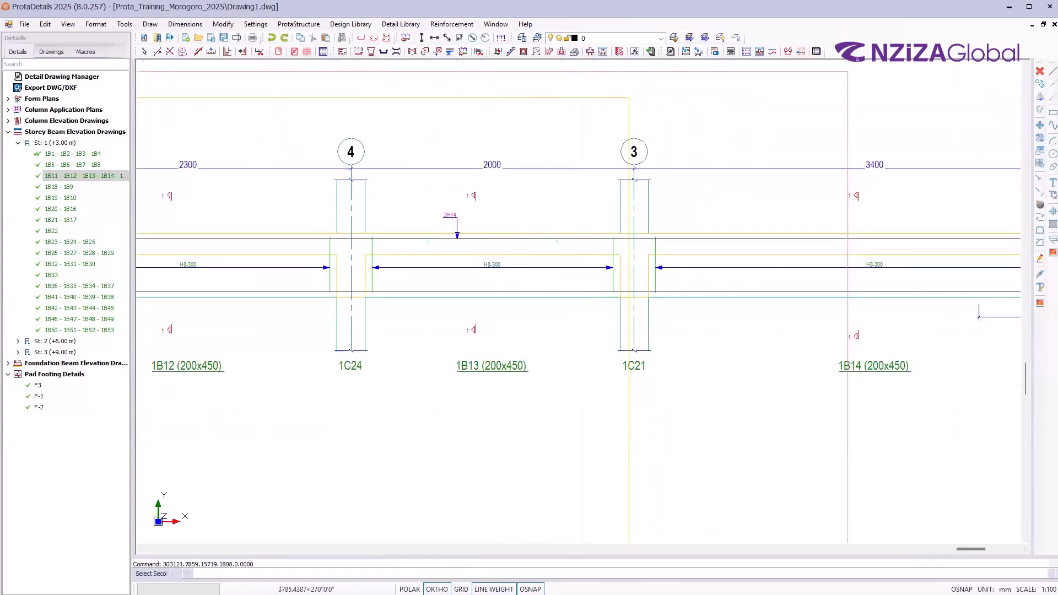
click(582, 385)
Place the cut-off part with axes 3, 2 and 1 directly below the first part, aligned with its start
scroll(717, 198, down, 6)
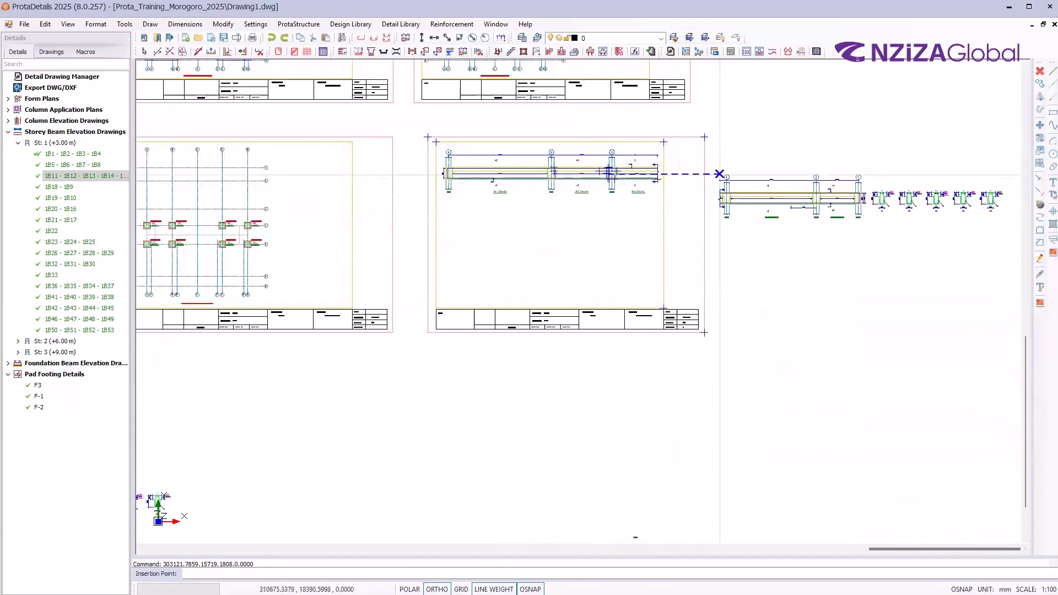
scroll(436, 207, up, 3)
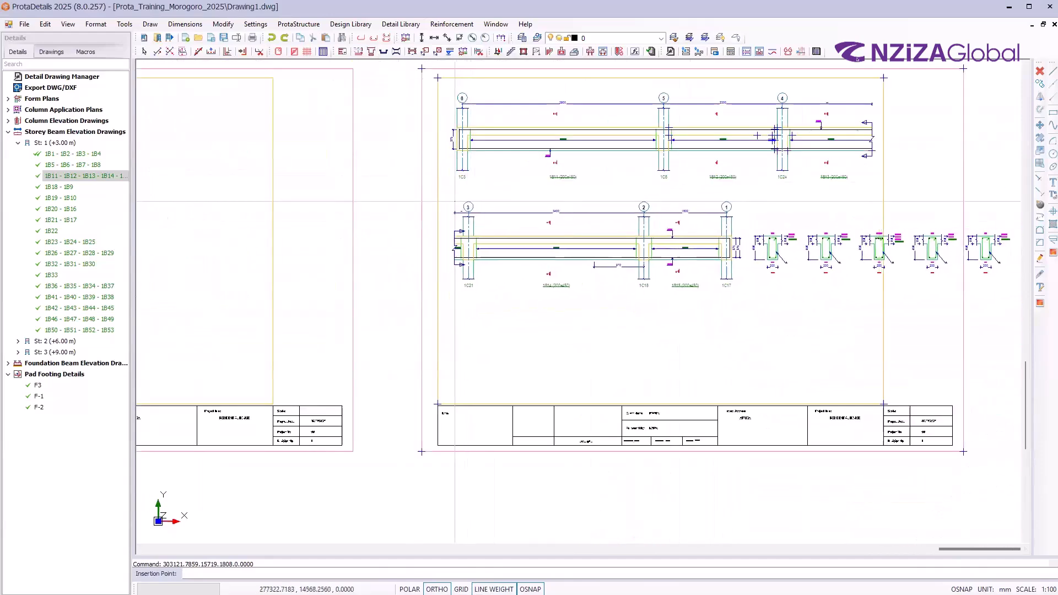
click(452, 200)
scroll(424, 293, down, 2)
scroll(645, 222, up, 8)
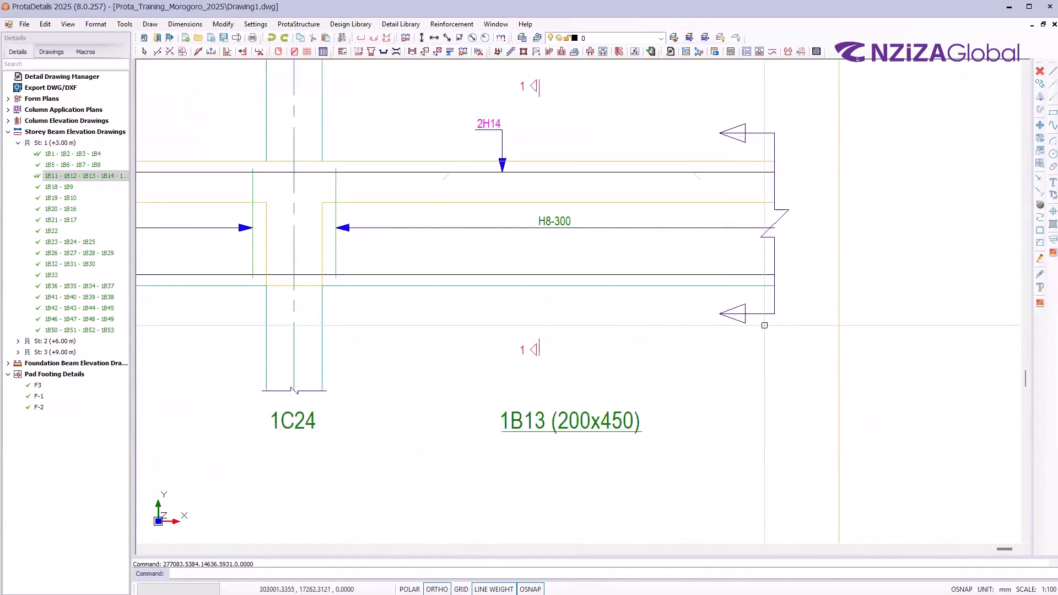
scroll(777, 127, down, 5)
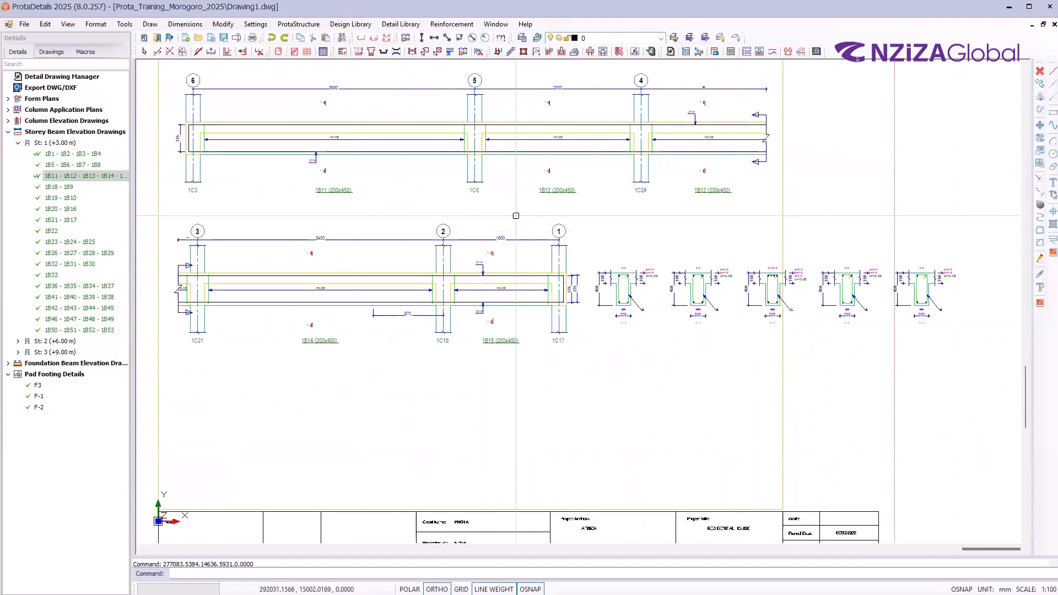
Move the last three beam cross-sections below the other two so they fit inside the sheet frame, with orthogonal mode off
scroll(817, 254, down, 1)
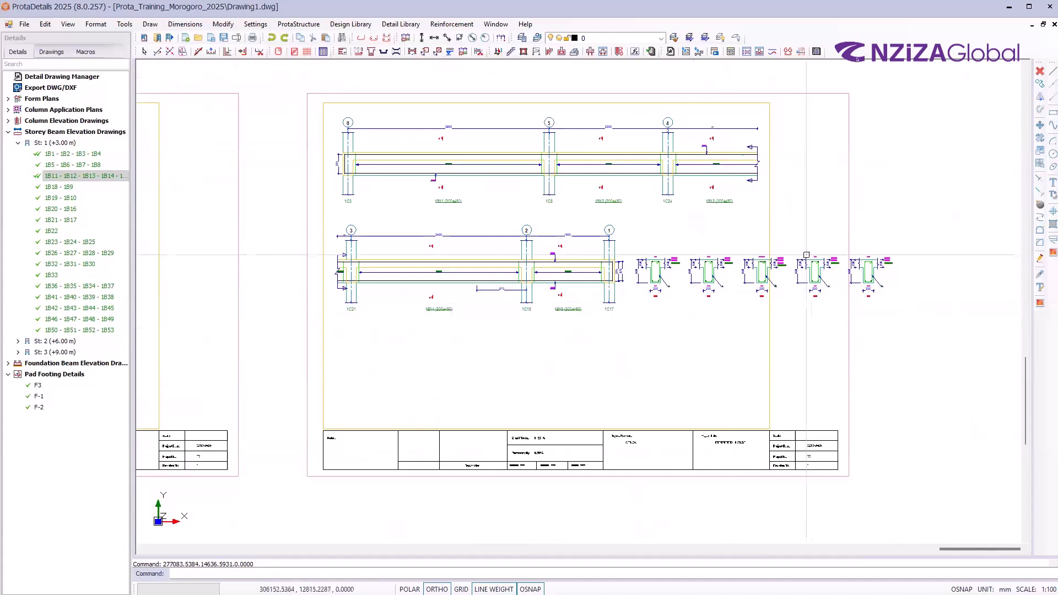
scroll(624, 220, up, 2)
click(714, 238)
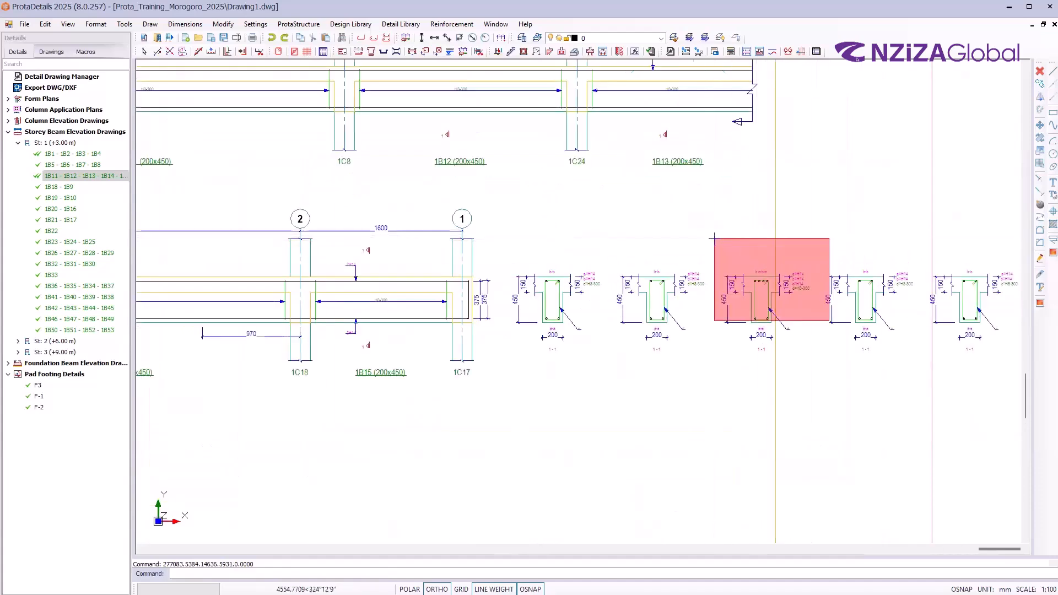
scroll(884, 377, down, 2)
click(973, 411)
text(m)
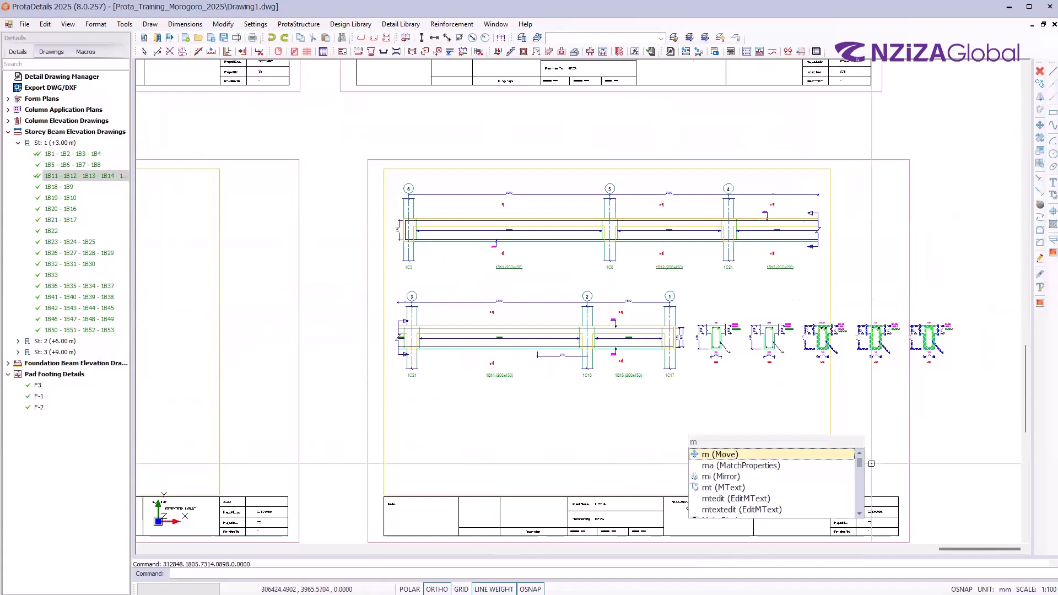
key(Return)
click(863, 334)
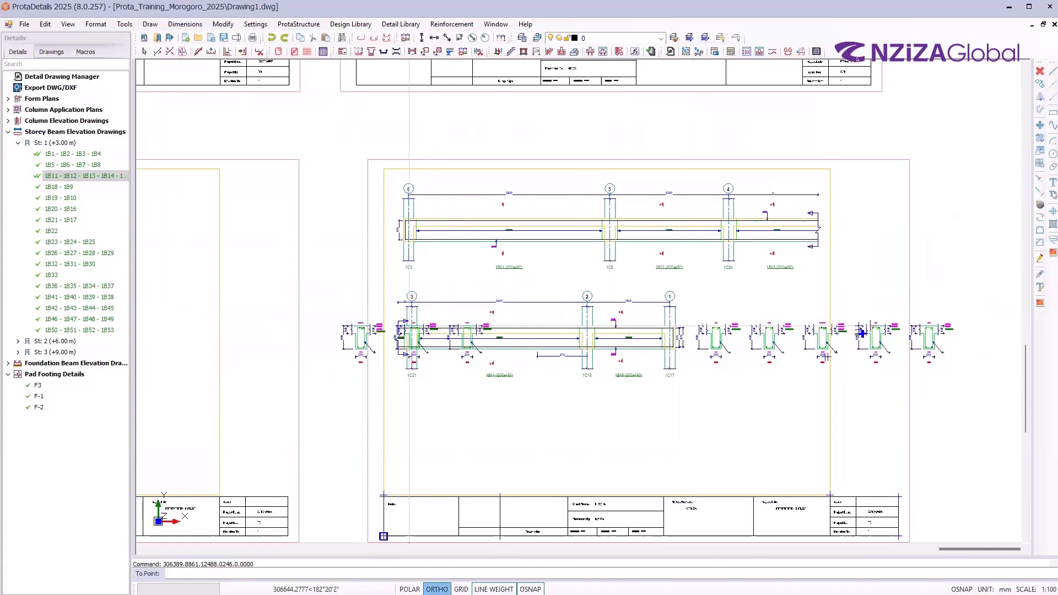
key(F8)
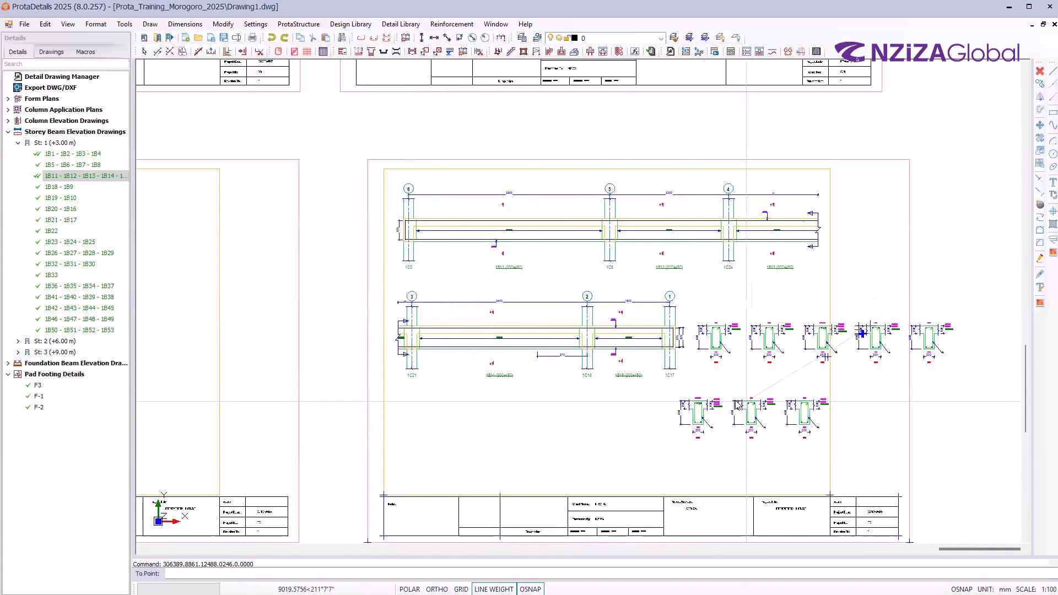
click(753, 401)
scroll(637, 386, down, 3)
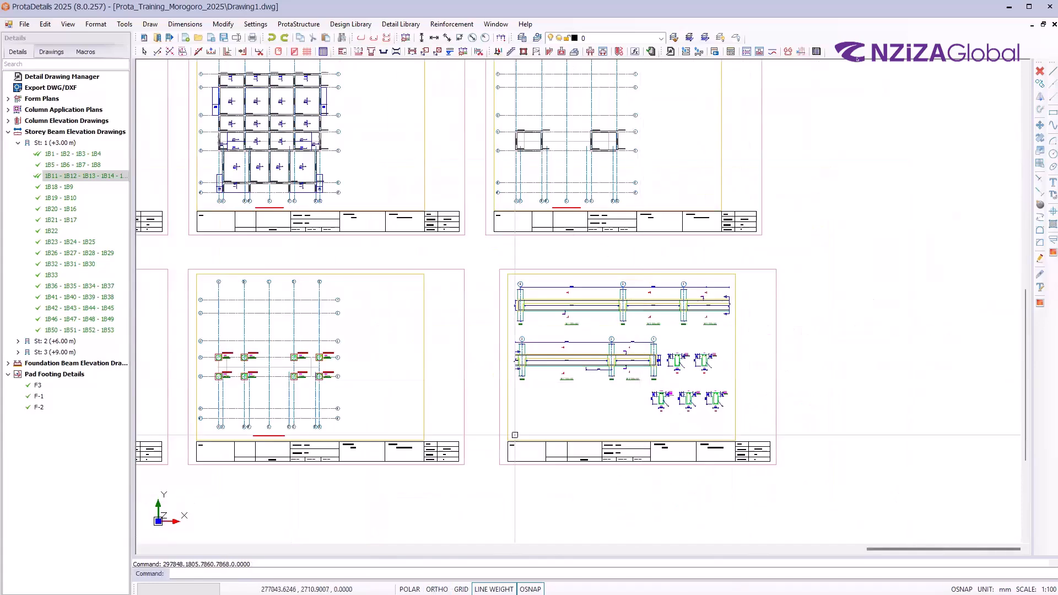
Examine the arranged sheet with the split beam elevation, the overall layout and the two beam elevations not yet on a sheet
scroll(514, 438, up, 3)
scroll(606, 358, down, 2)
scroll(694, 316, up, 2)
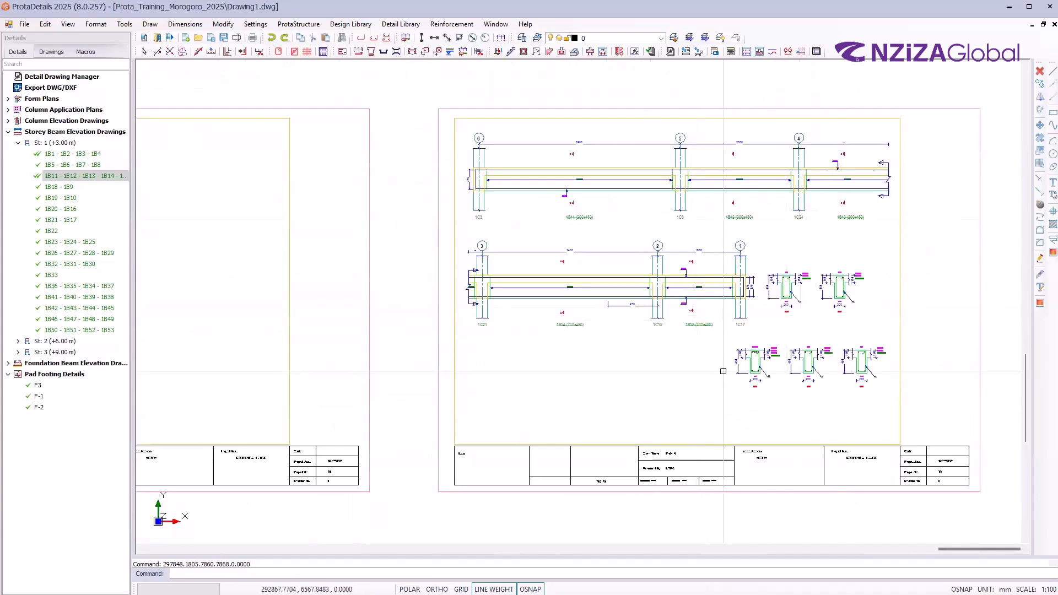
scroll(777, 167, up, 4)
scroll(778, 168, down, 5)
scroll(483, 264, up, 4)
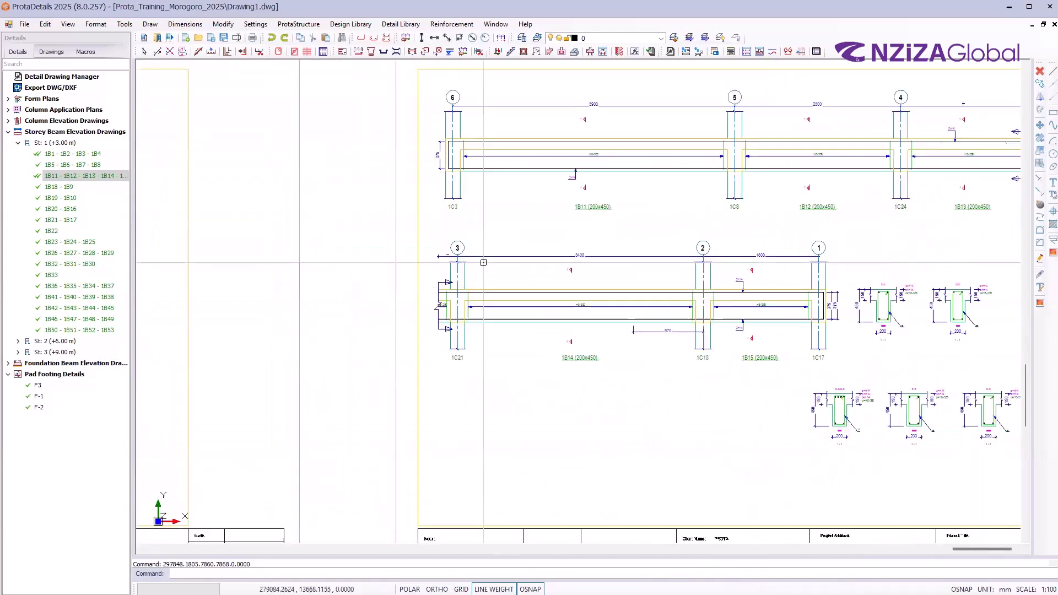
scroll(551, 286, down, 3)
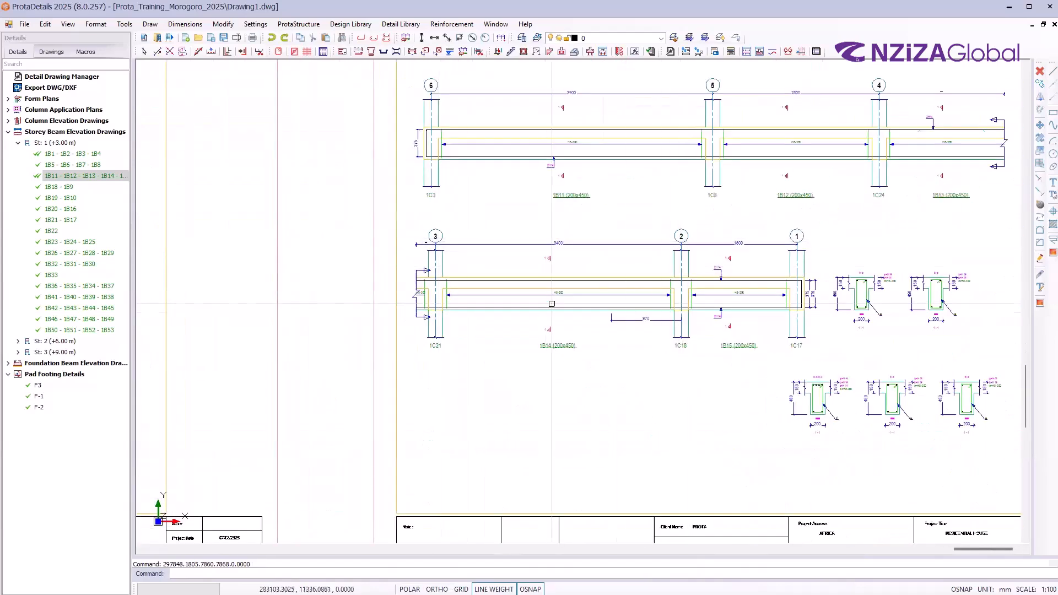
scroll(485, 313, down, 1)
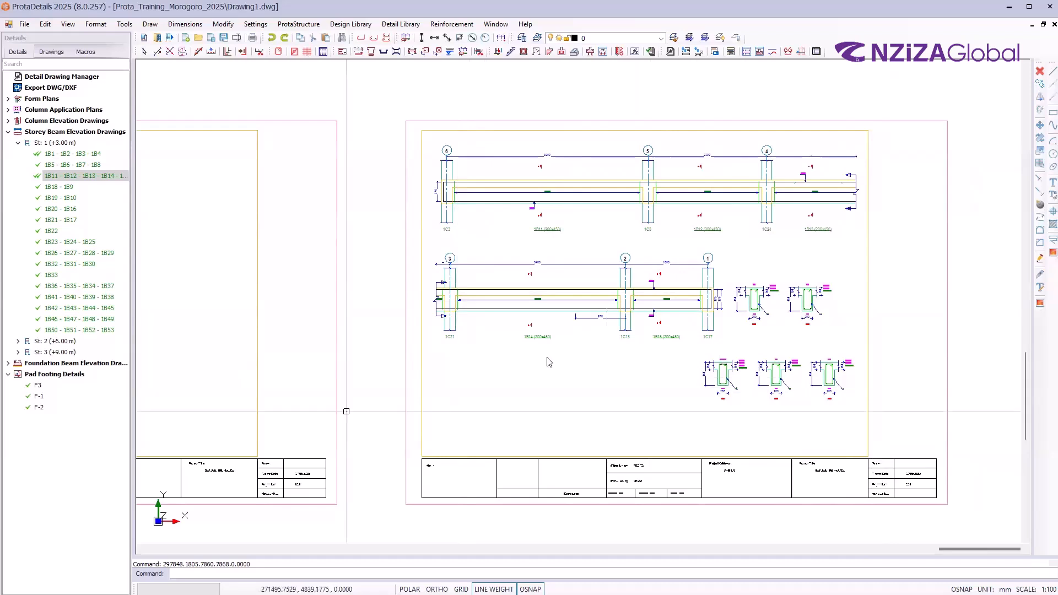
scroll(290, 268, down, 6)
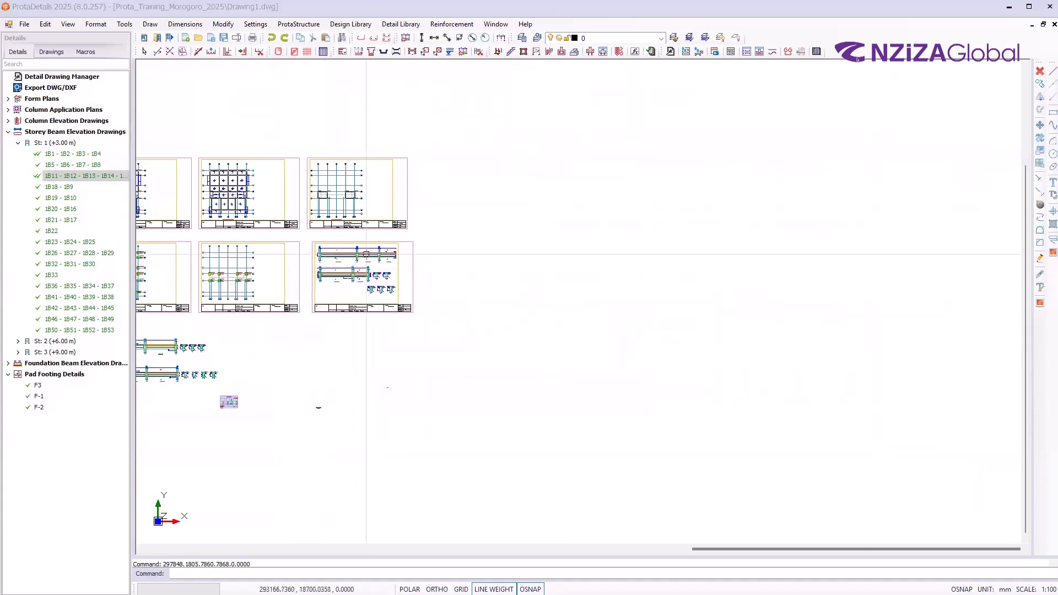
scroll(366, 255, up, 3)
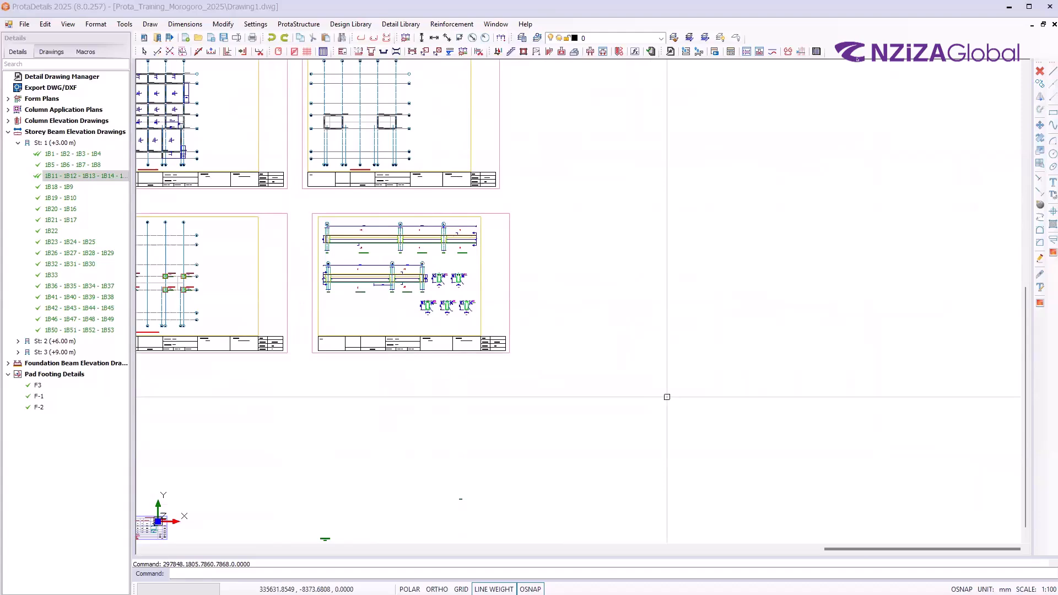
scroll(603, 260, down, 5)
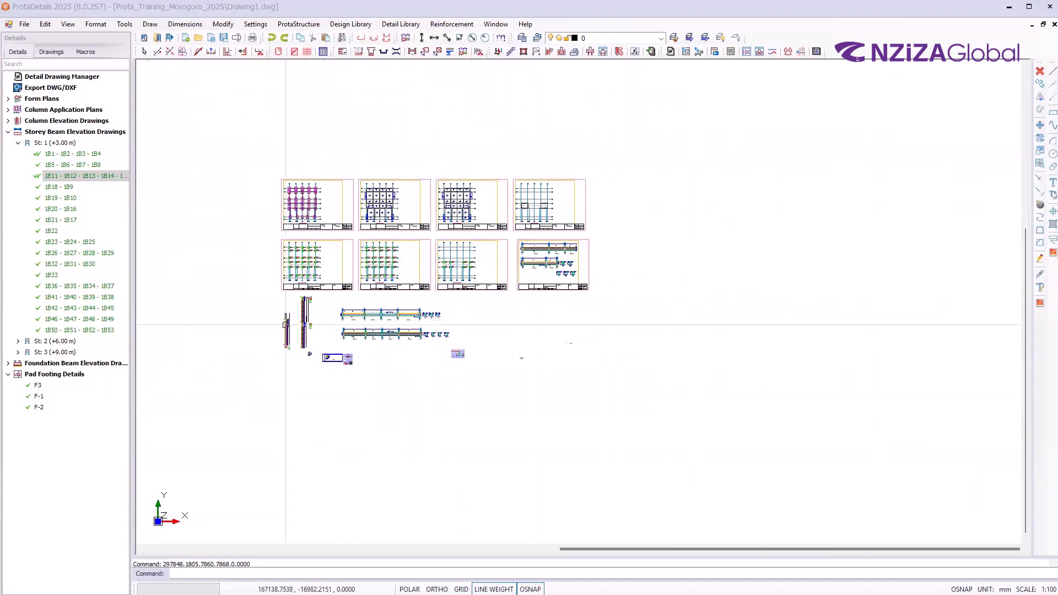
scroll(355, 325, up, 4)
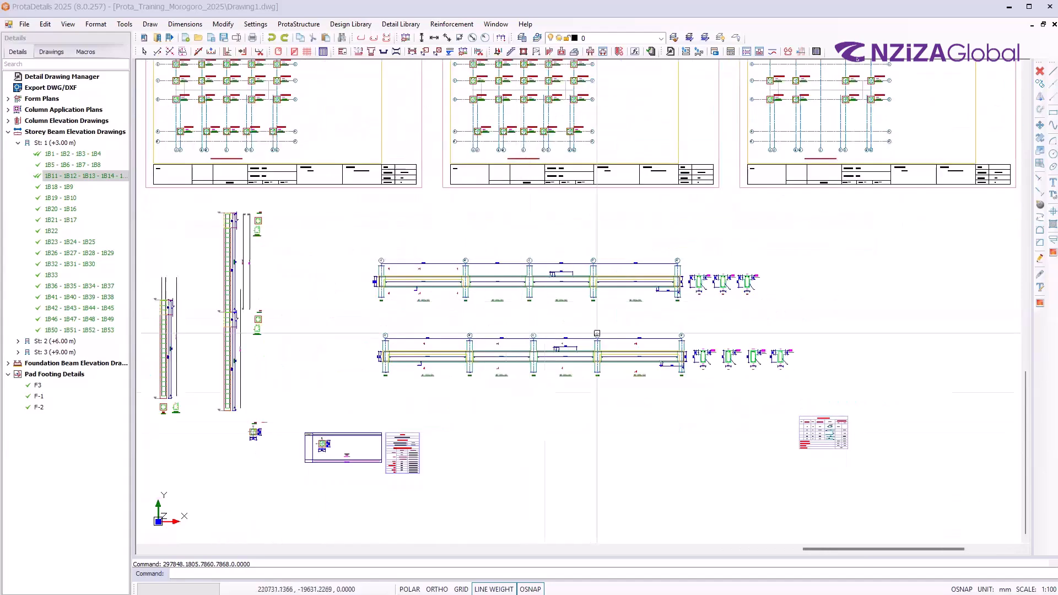
scroll(629, 435, up, 1)
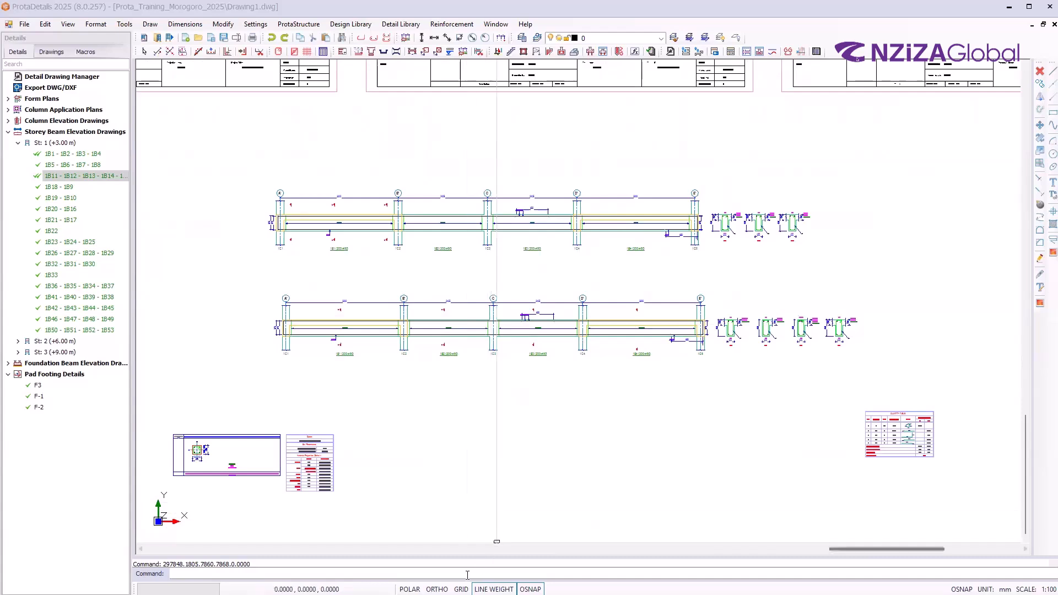
Turn on orthogonal mode
click(437, 589)
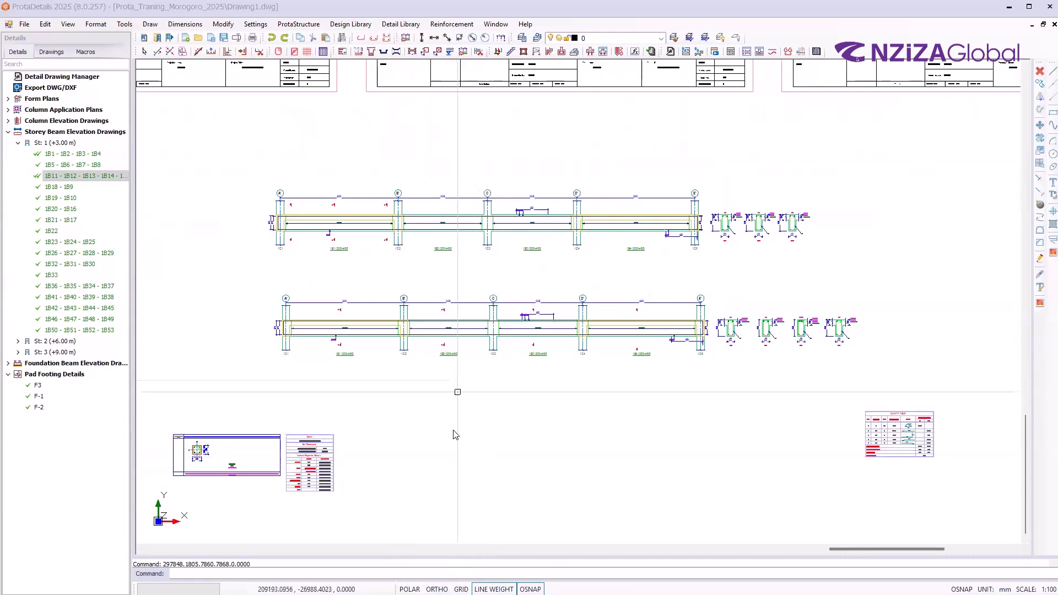
key(F8)
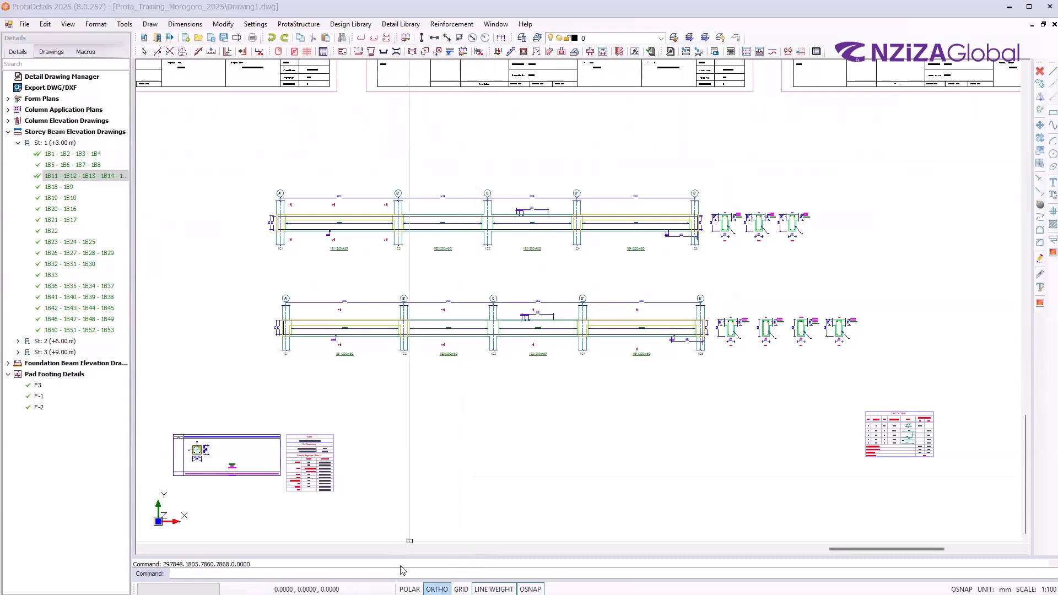
click(437, 589)
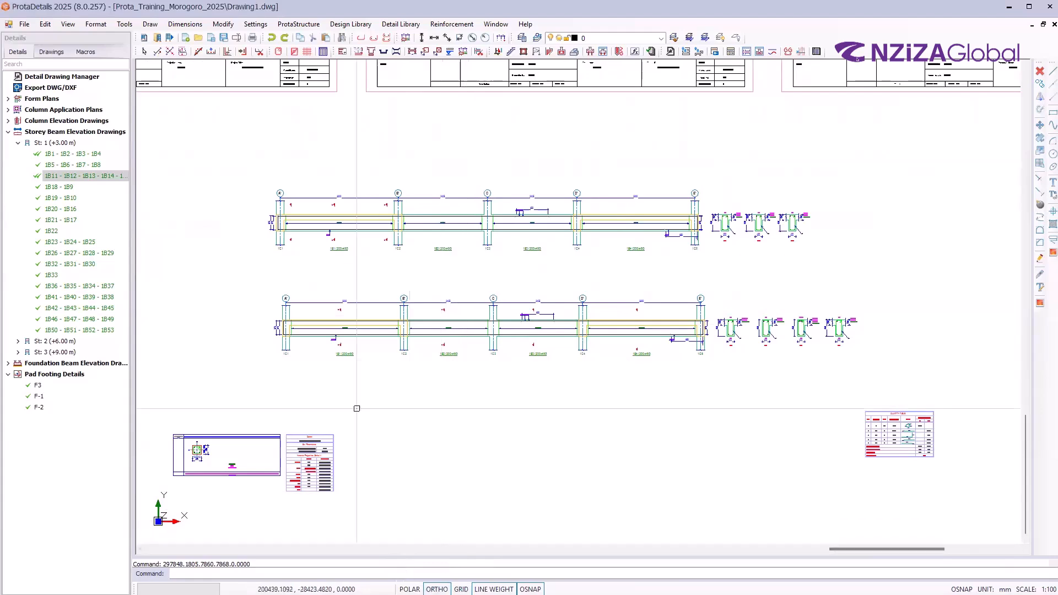
Crop the lower unplaced beam elevation between axes C and D', placing the cut-off part with axes D' and E' below the first part
click(402, 25)
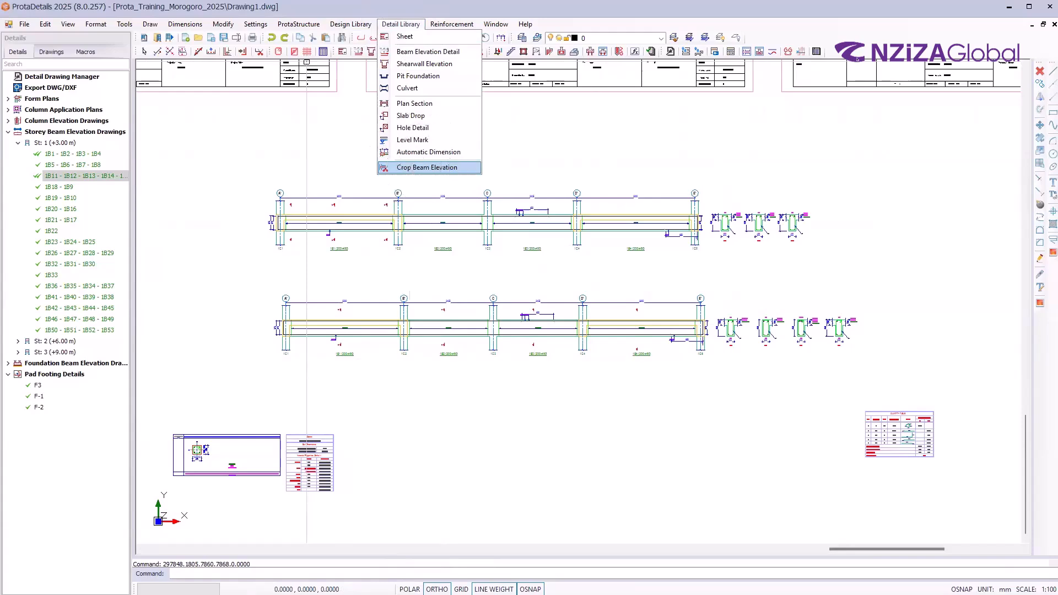
click(427, 167)
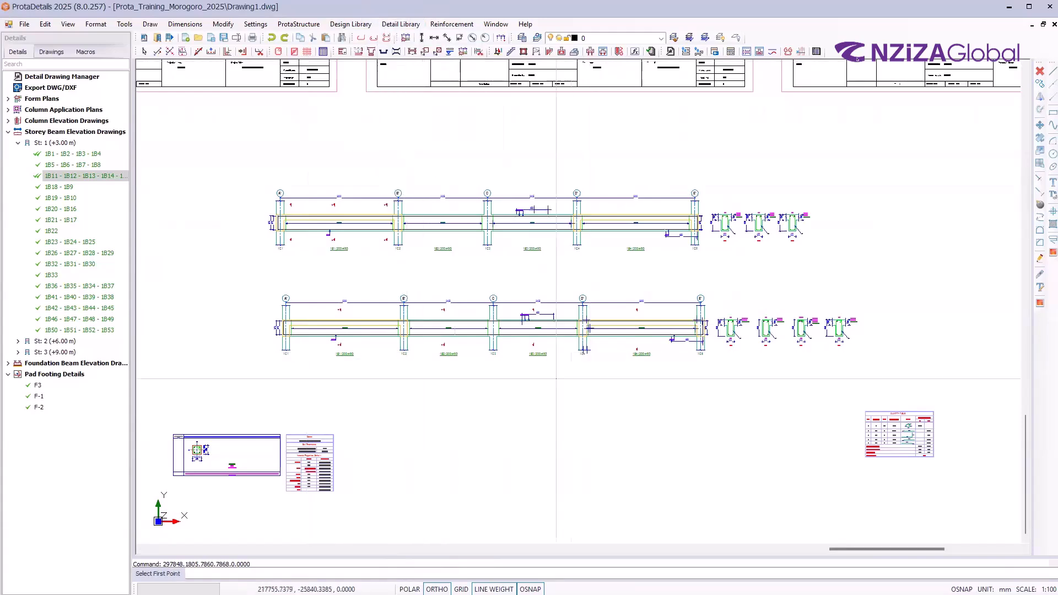
scroll(520, 391, up, 3)
click(500, 188)
click(512, 369)
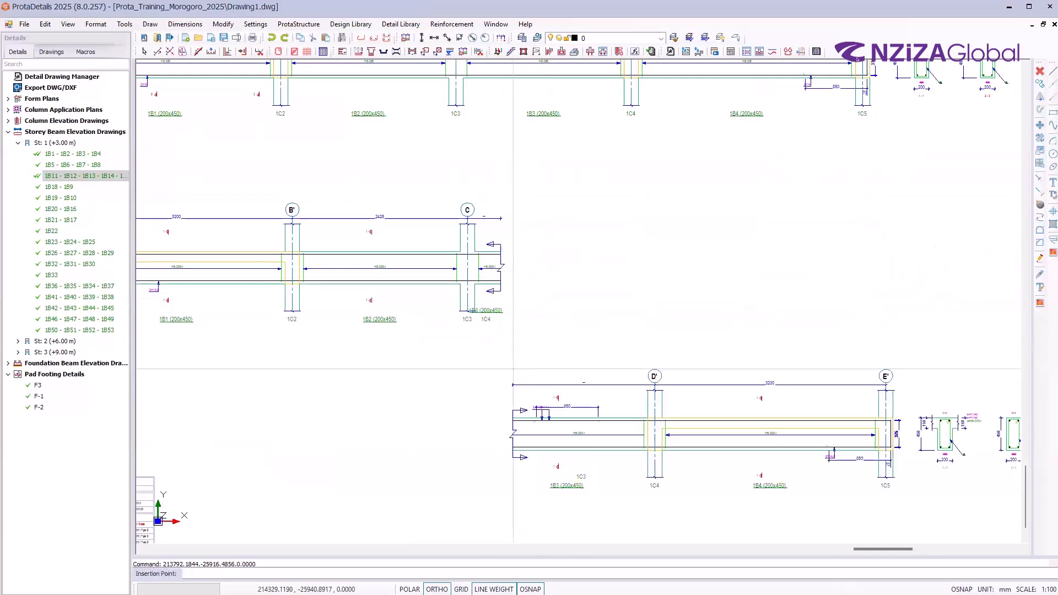
scroll(596, 212, down, 3)
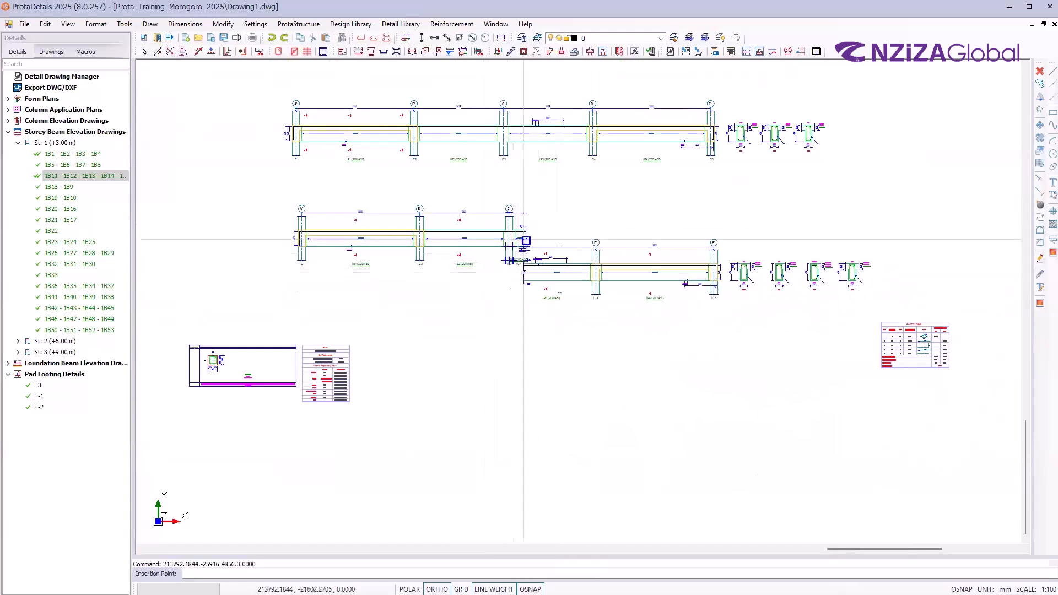
click(476, 293)
scroll(524, 331, up, 2)
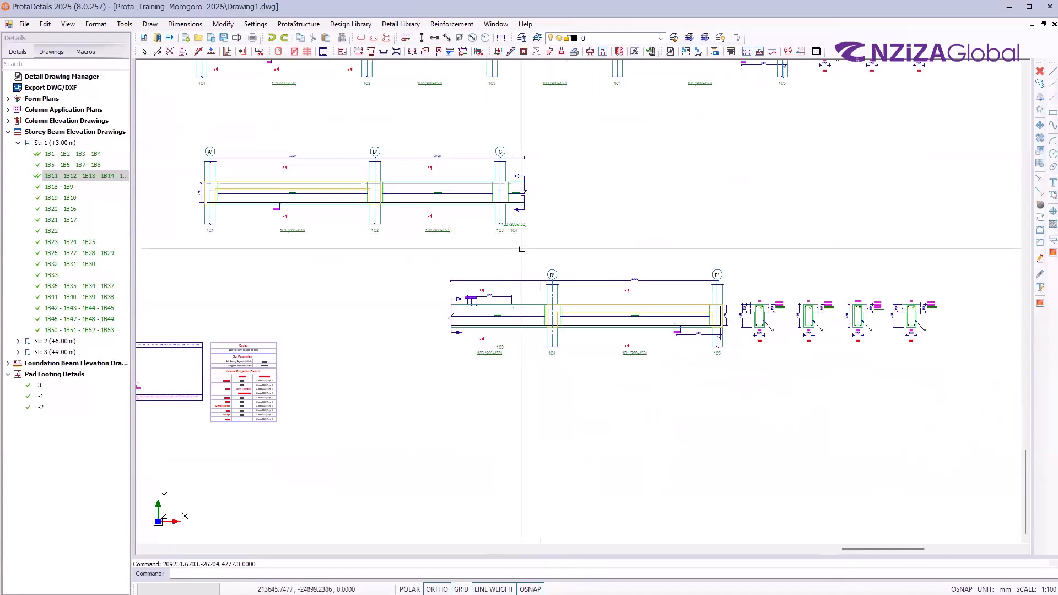
click(433, 270)
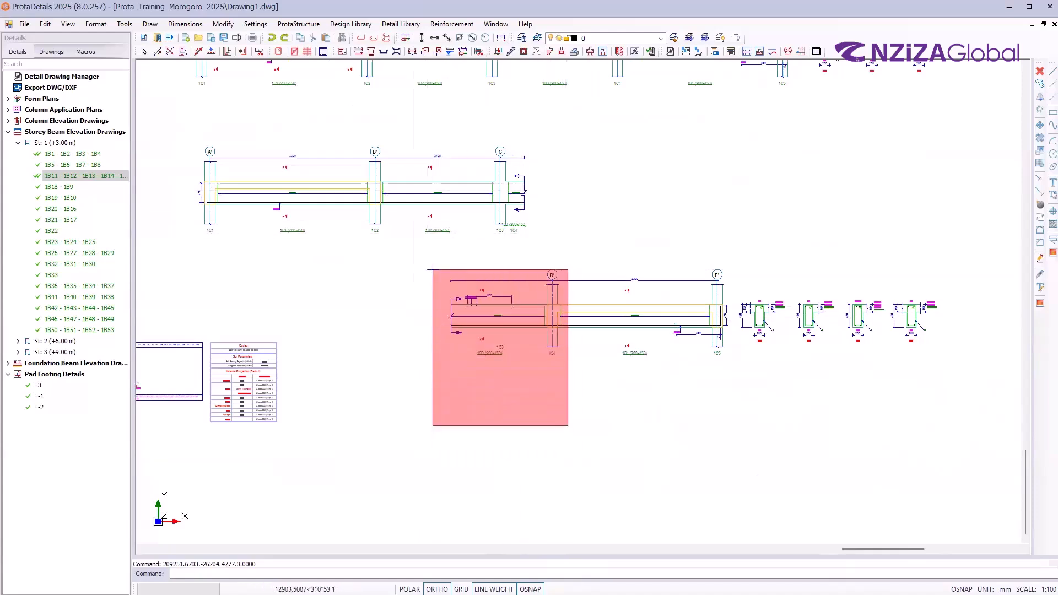
click(574, 367)
key(Escape)
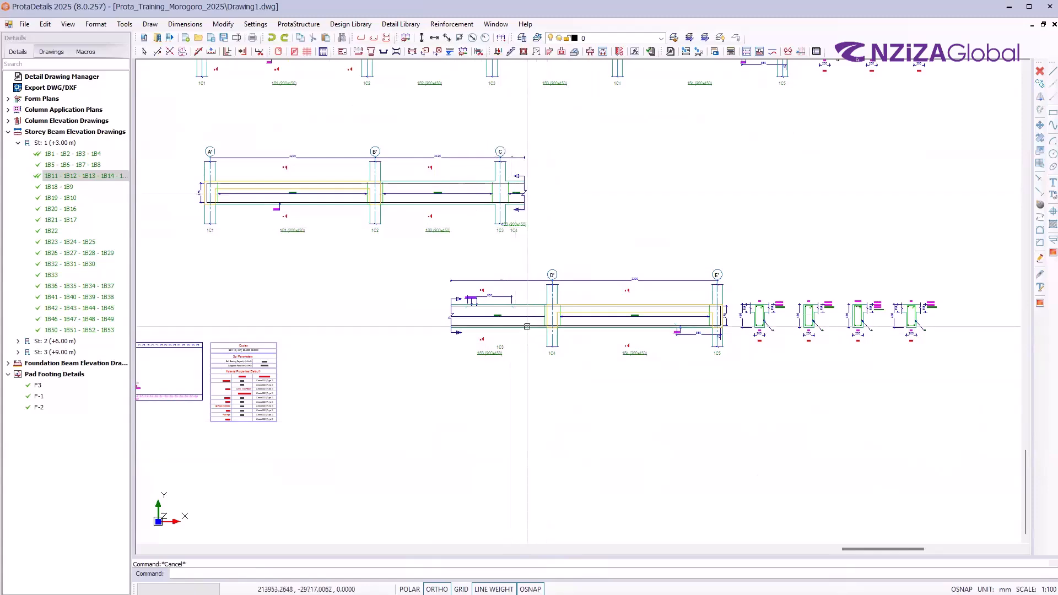
Collapse the storey beam elevation list and insert the pad footing detail F3 beside the unplaced beam elevations, below the sheets
scroll(482, 316, up, 5)
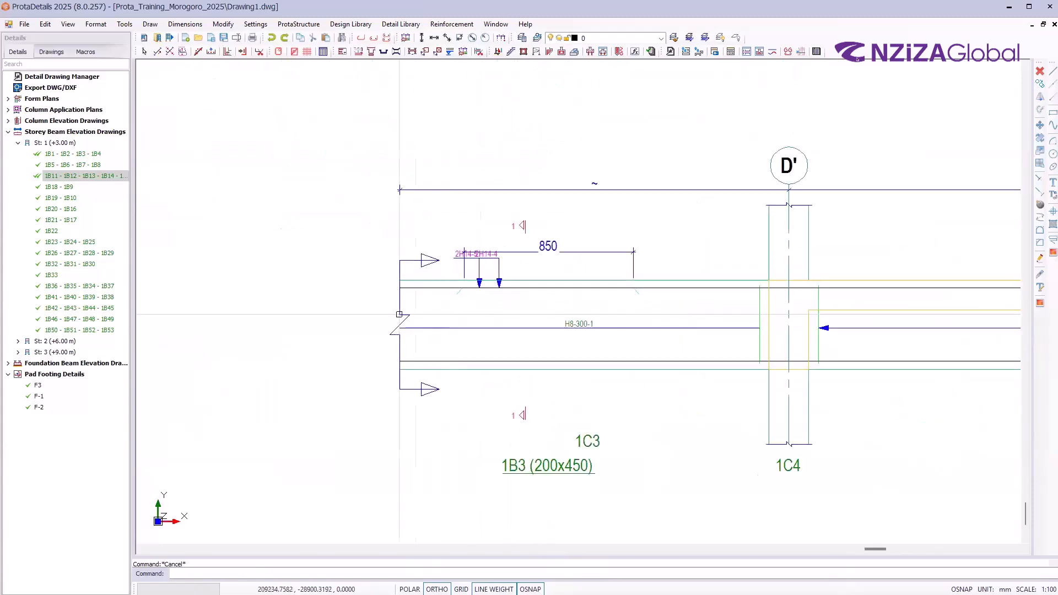
scroll(405, 315, down, 6)
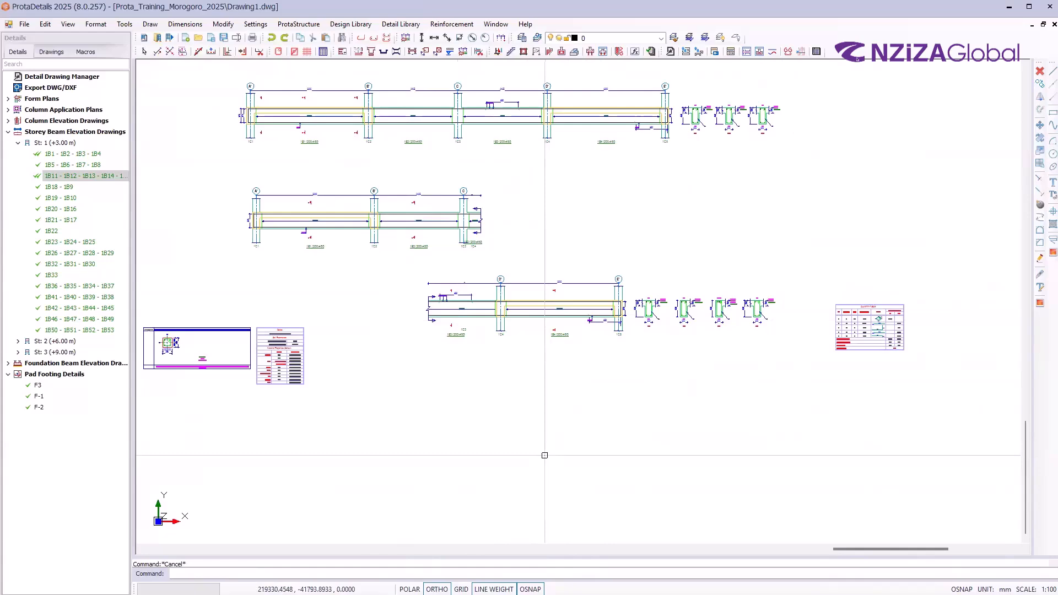
scroll(617, 292, down, 3)
scroll(513, 364, down, 2)
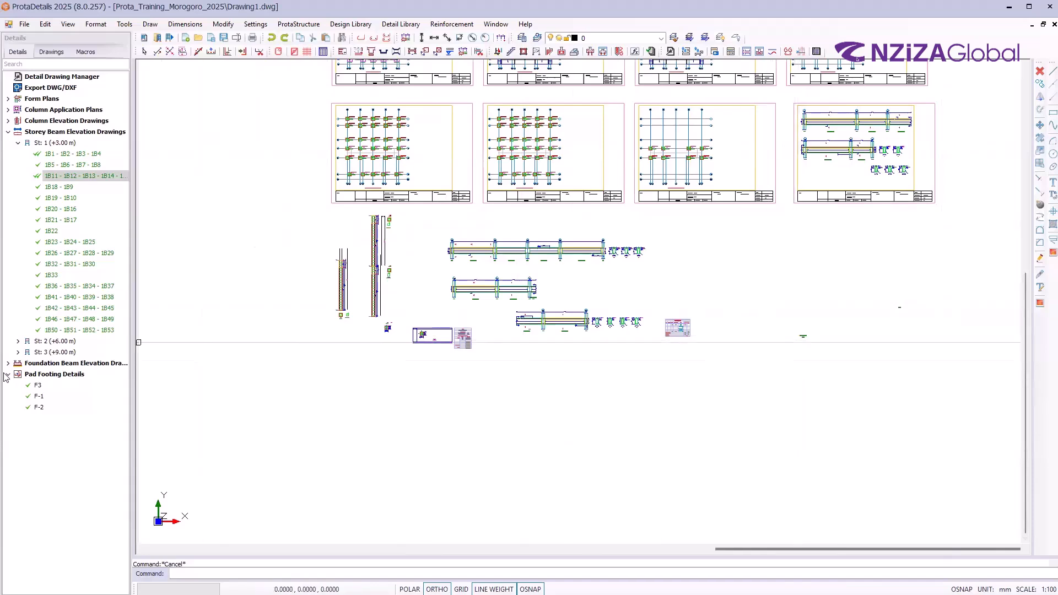
click(8, 131)
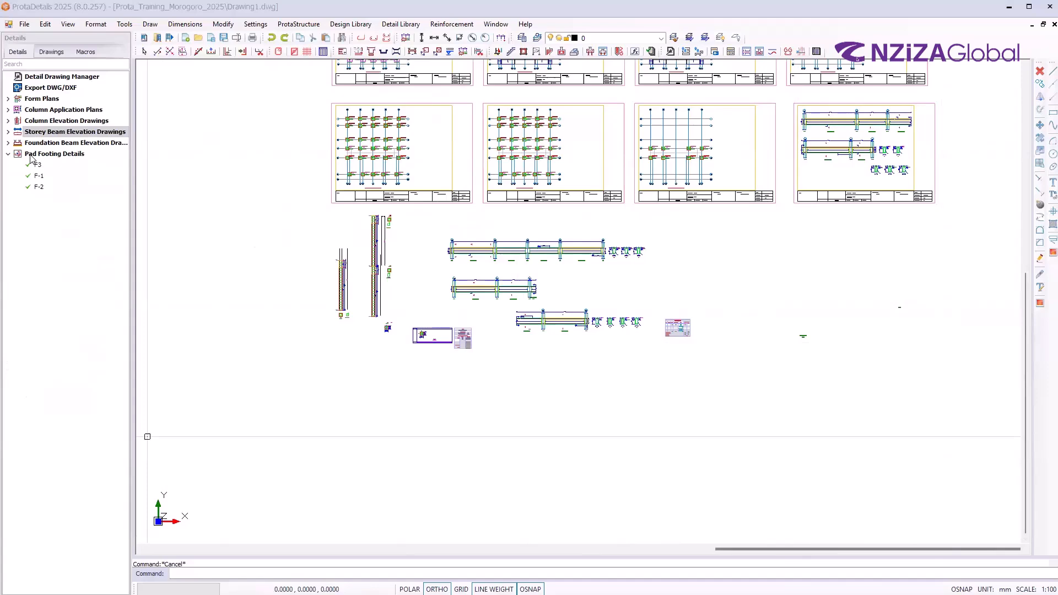
click(7, 154)
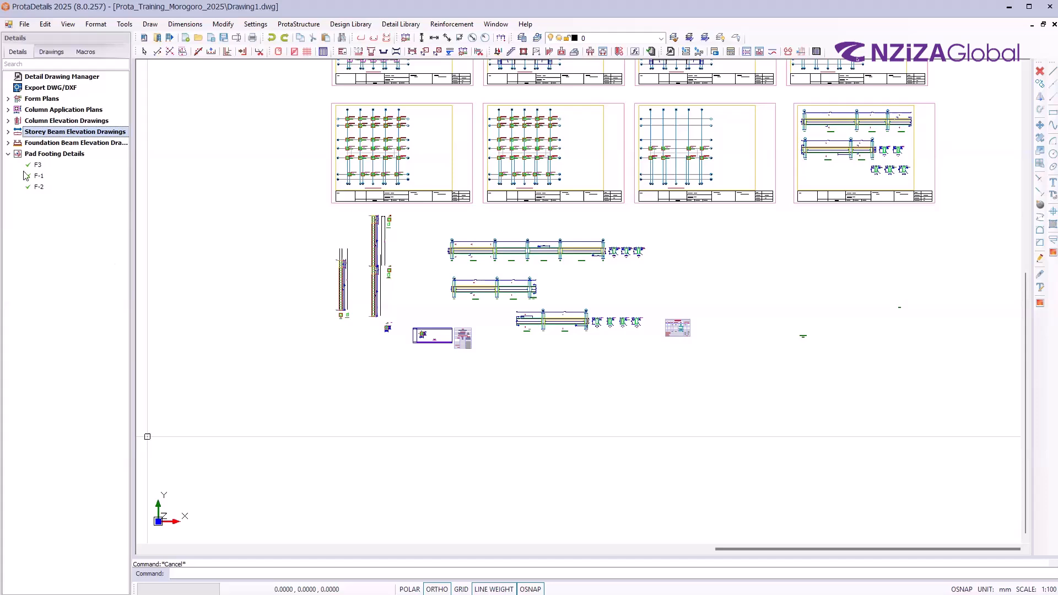
key(ctrl)
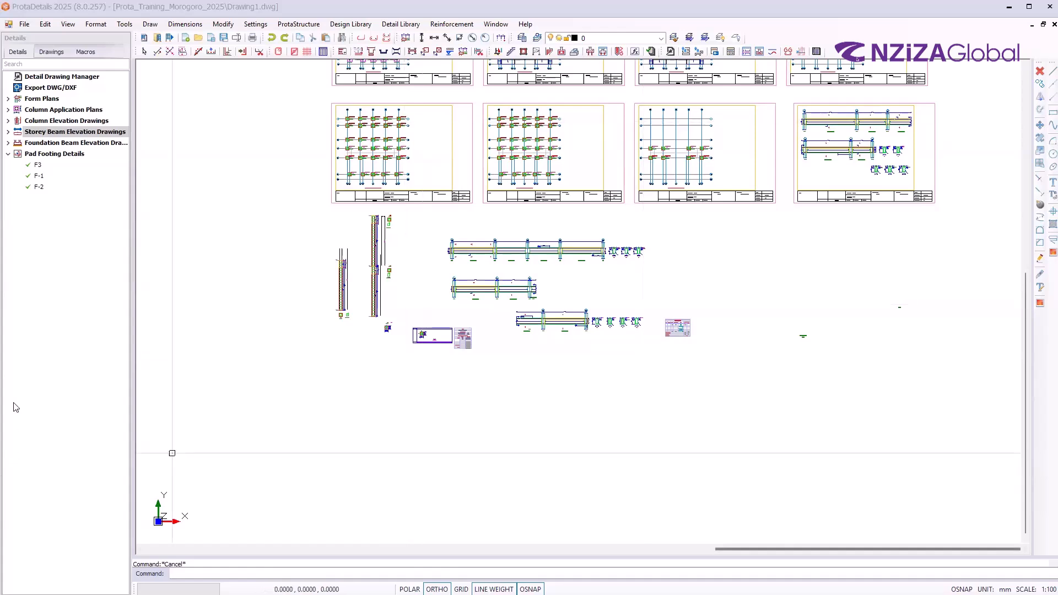
drag(40, 174, 449, 267)
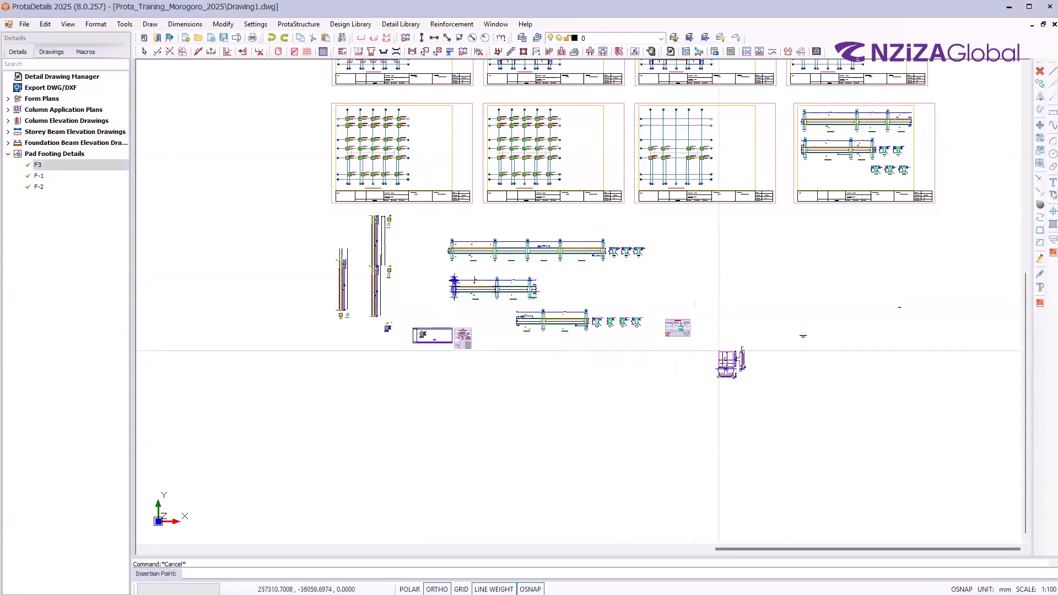
scroll(749, 265, up, 3)
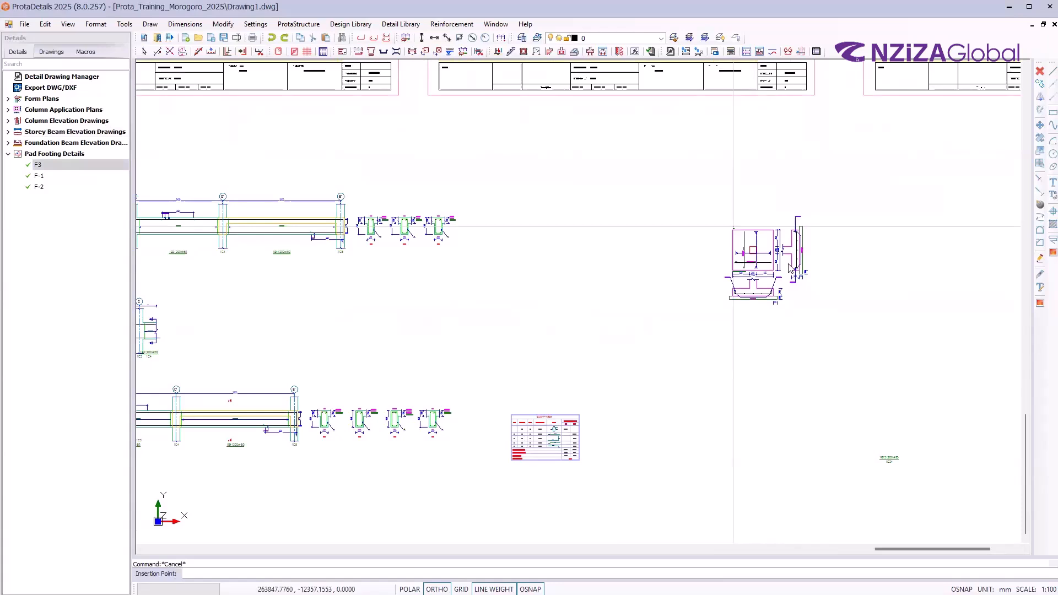
click(728, 345)
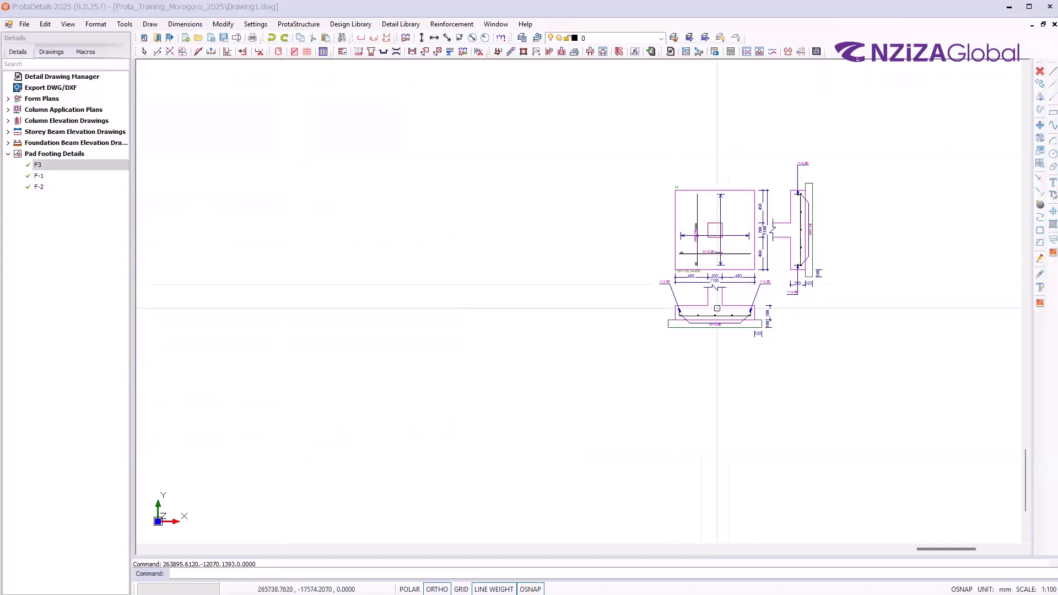
scroll(588, 338, down, 3)
scroll(667, 309, up, 3)
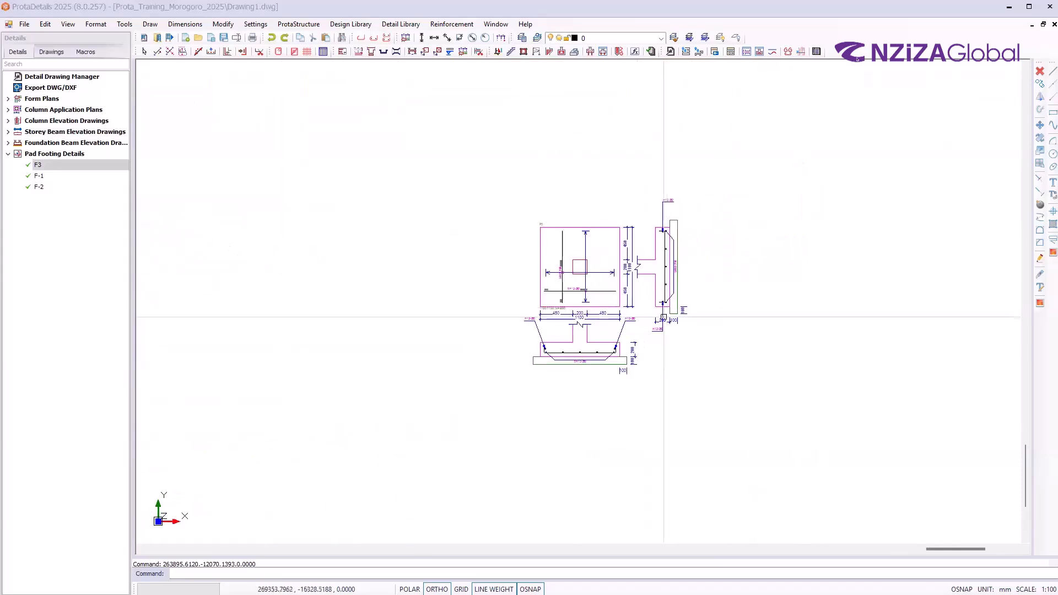
scroll(630, 348, down, 3)
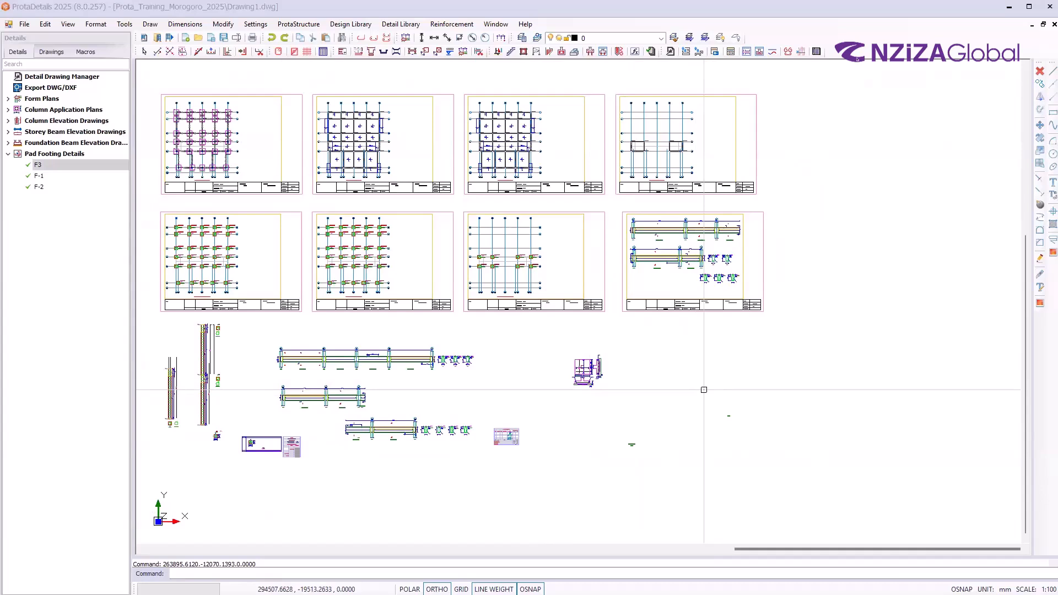
click(54, 154)
click(55, 100)
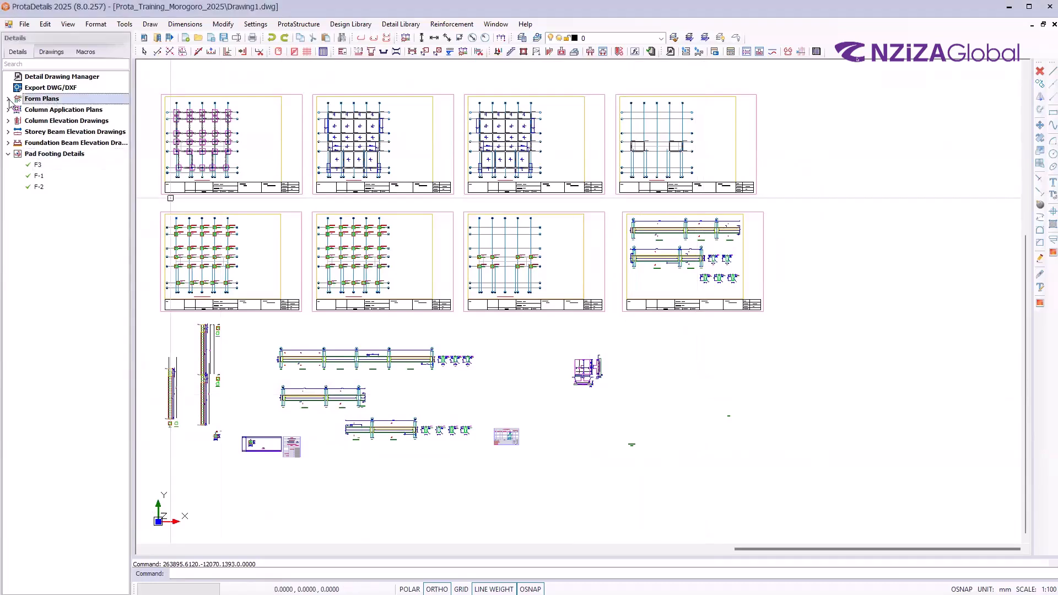
double_click(38, 102)
double_click(53, 110)
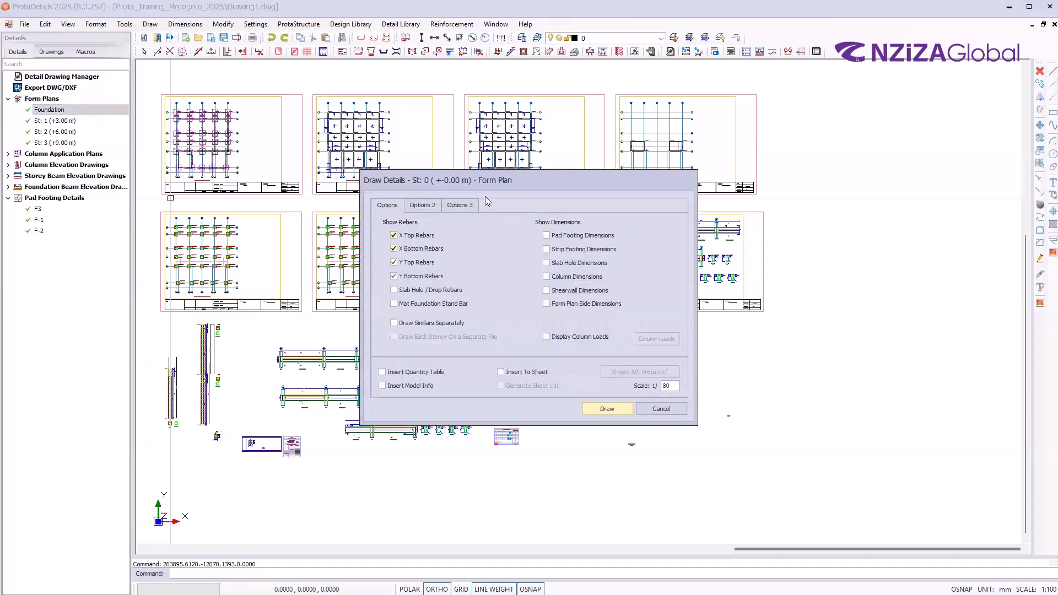
drag(484, 184, 510, 153)
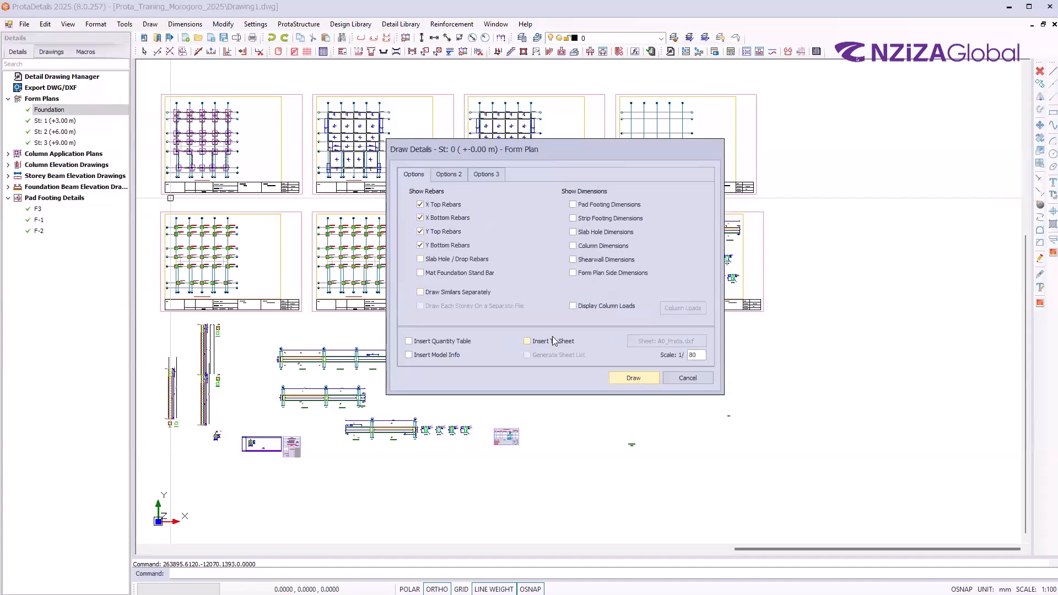
click(687, 378)
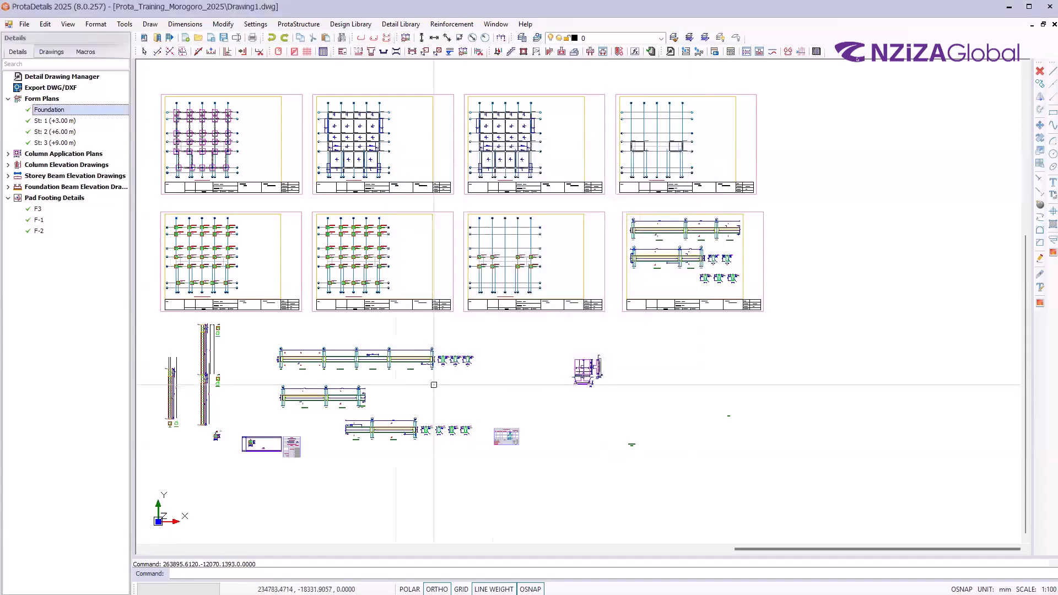
Insert one empty A3_Prota_Horizontal.dxf sheet at scale 1/80 in the free area below the sheet rows, beyond the footing detail
scroll(474, 335, down, 2)
scroll(396, 386, up, 2)
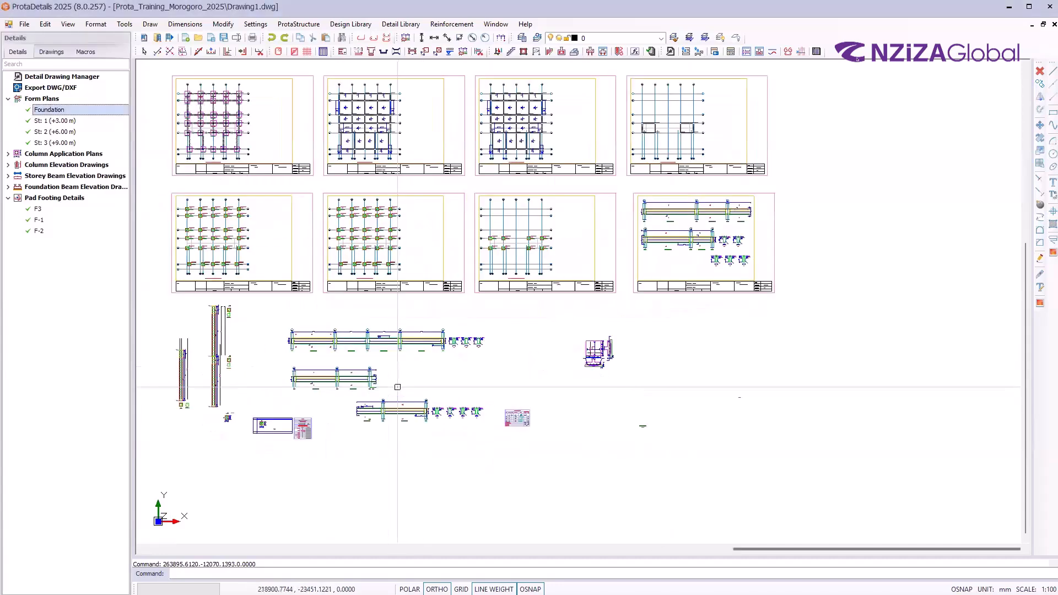
click(410, 26)
click(411, 37)
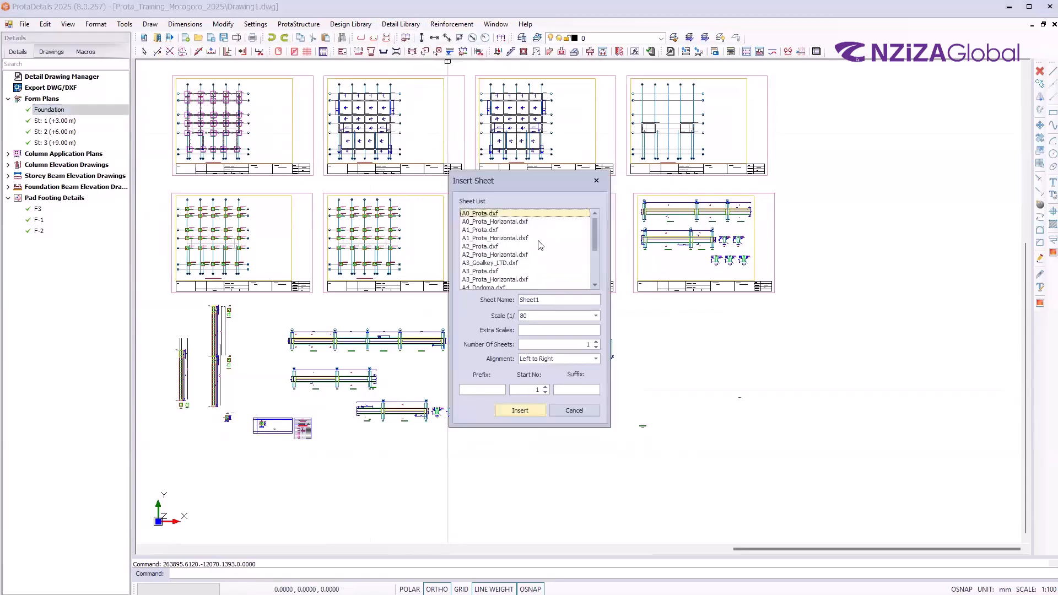
scroll(492, 270, down, 2)
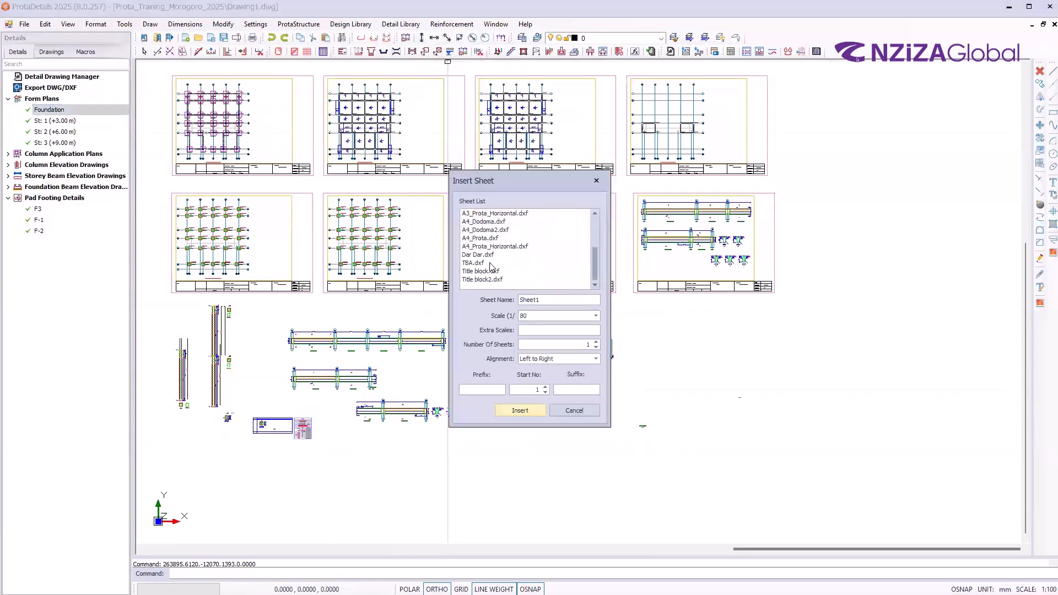
click(492, 217)
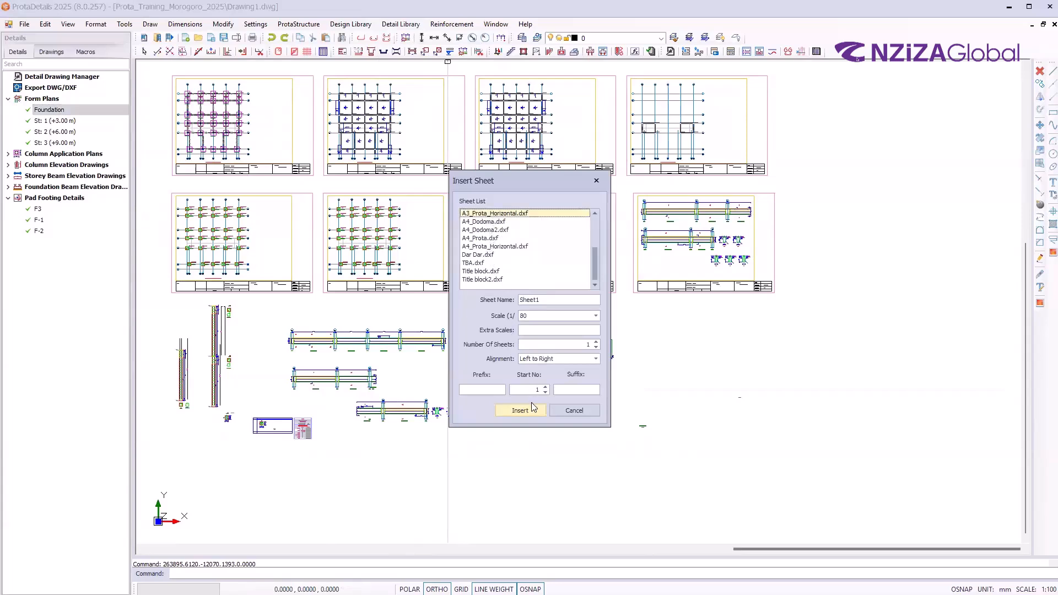
click(530, 408)
click(748, 362)
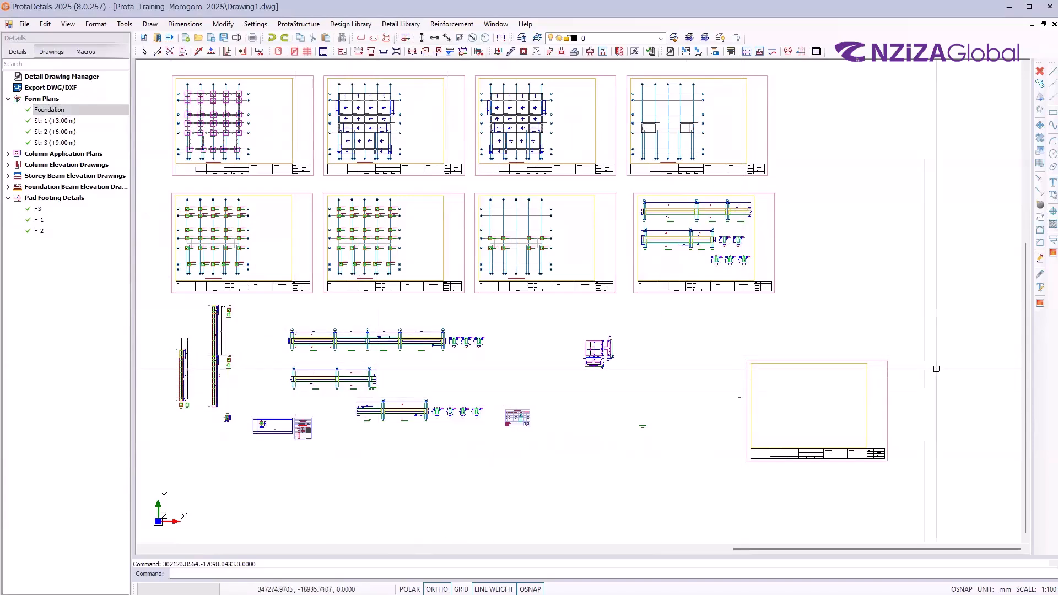
Examine the overall sheet layout, the dimensions and rebar labels of footing detail F3, and the columns on the column application plan
scroll(886, 475, up, 3)
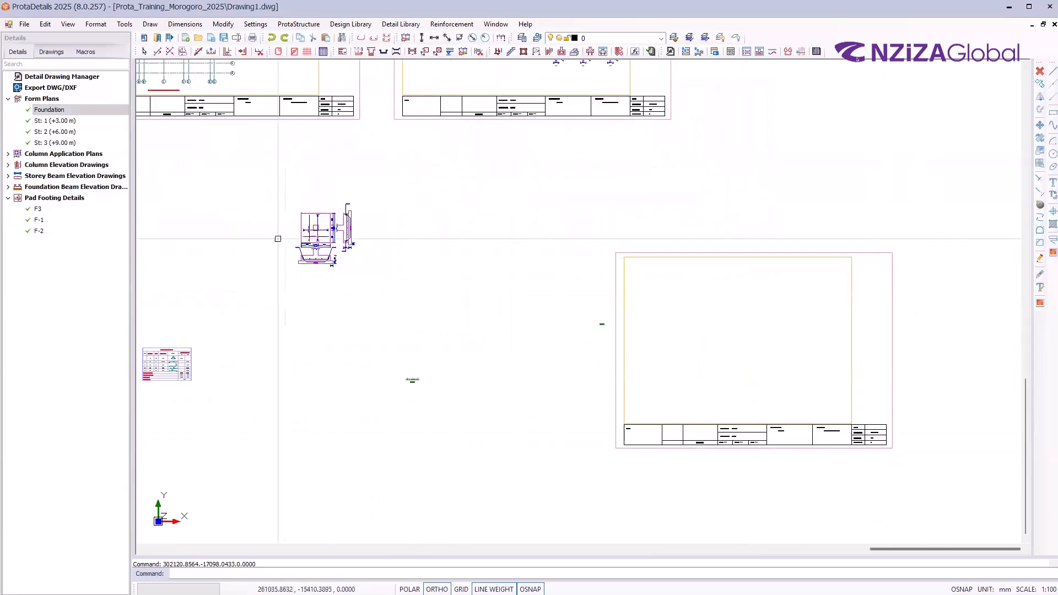
scroll(351, 255, down, 2)
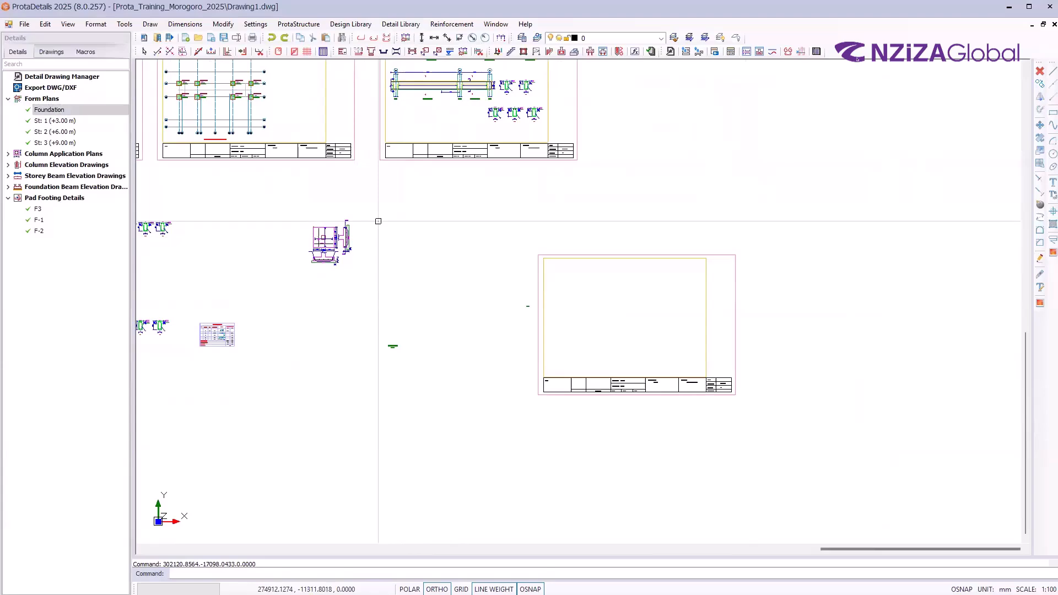
scroll(528, 234, down, 2)
scroll(551, 248, down, 3)
scroll(456, 215, up, 3)
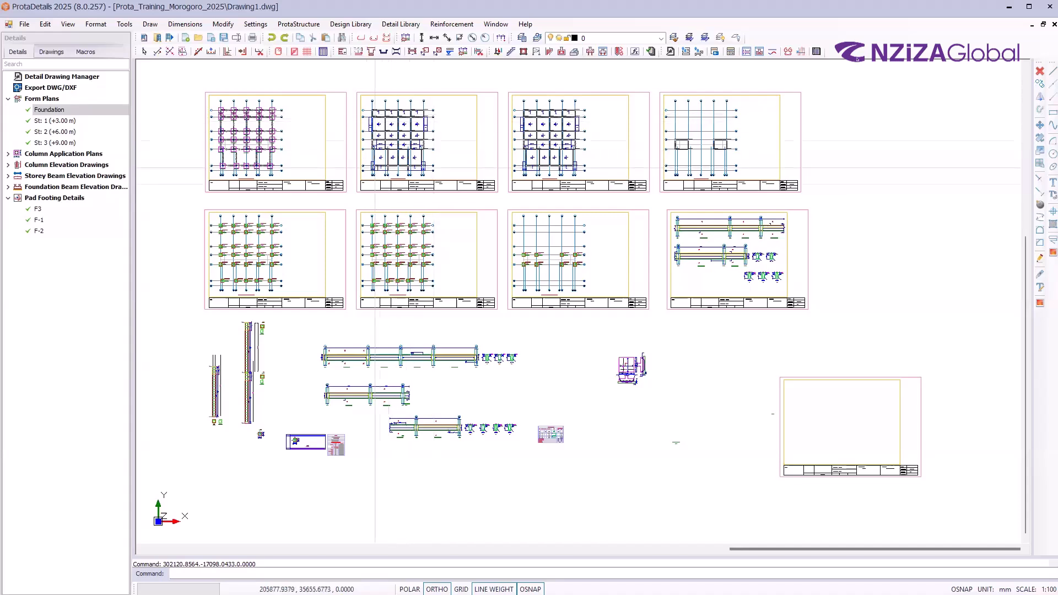
scroll(386, 245, up, 1)
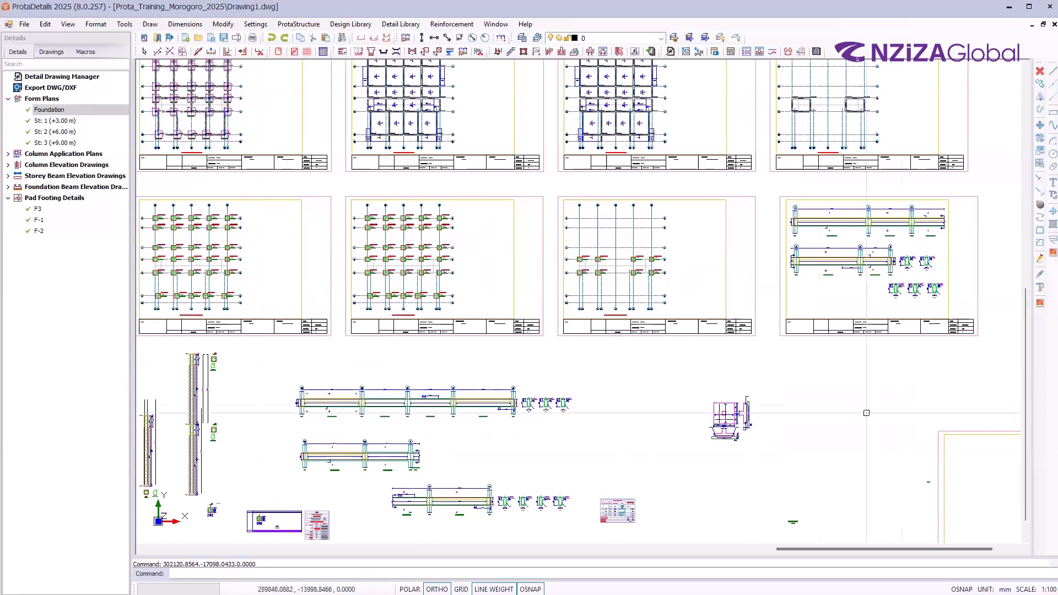
scroll(712, 471, up, 3)
scroll(876, 269, up, 3)
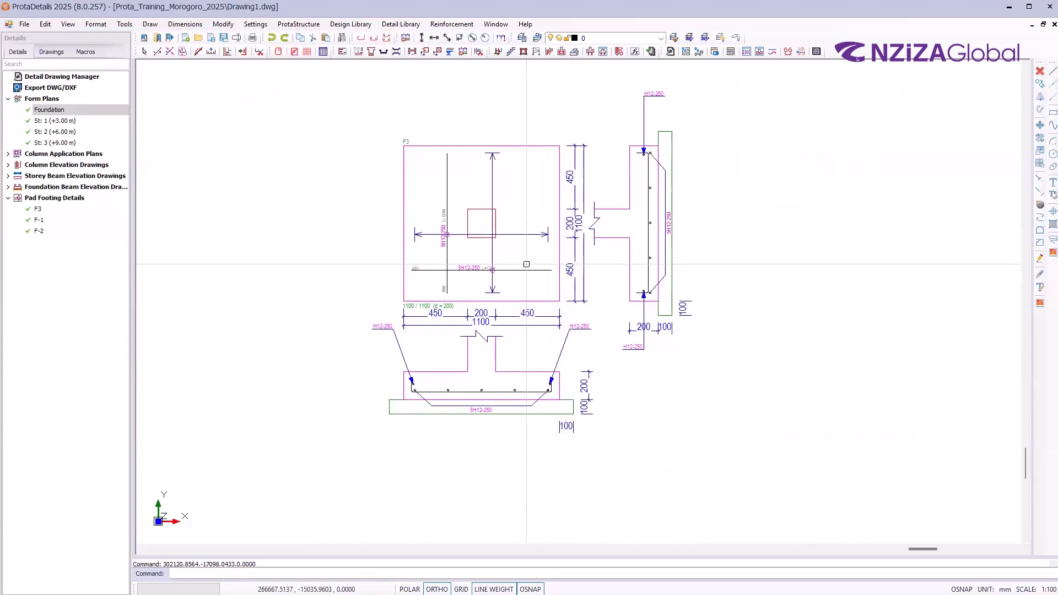
scroll(447, 353, up, 5)
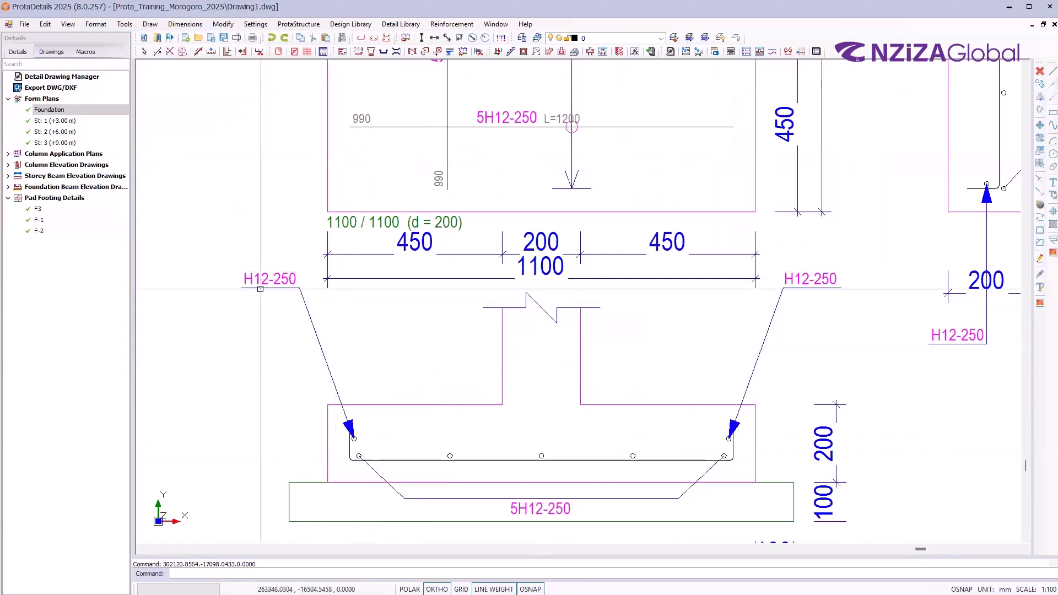
scroll(524, 415, down, 3)
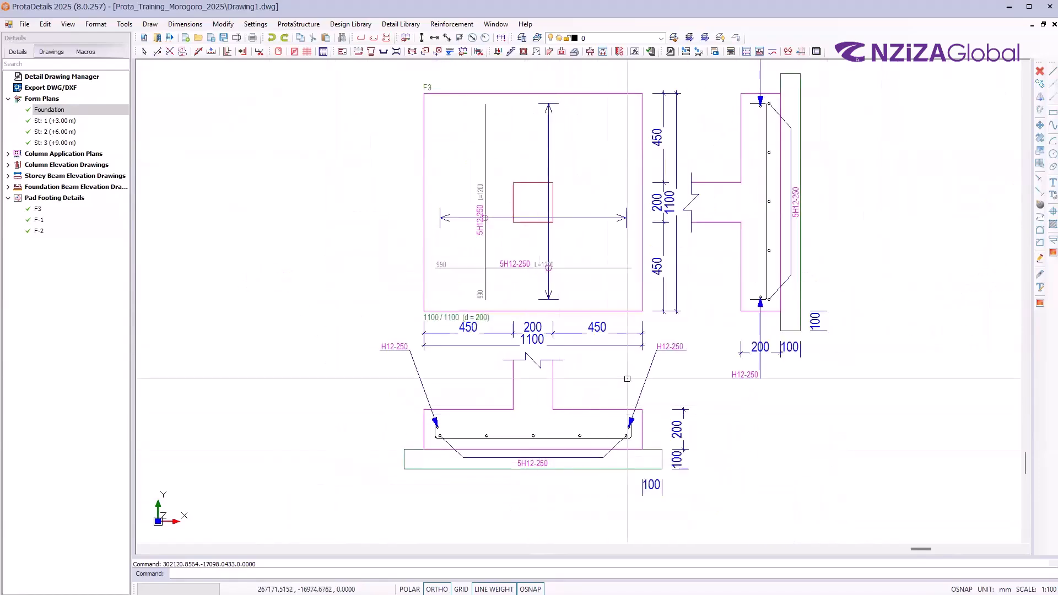
scroll(854, 382, down, 9)
scroll(392, 207, up, 1)
scroll(369, 220, up, 10)
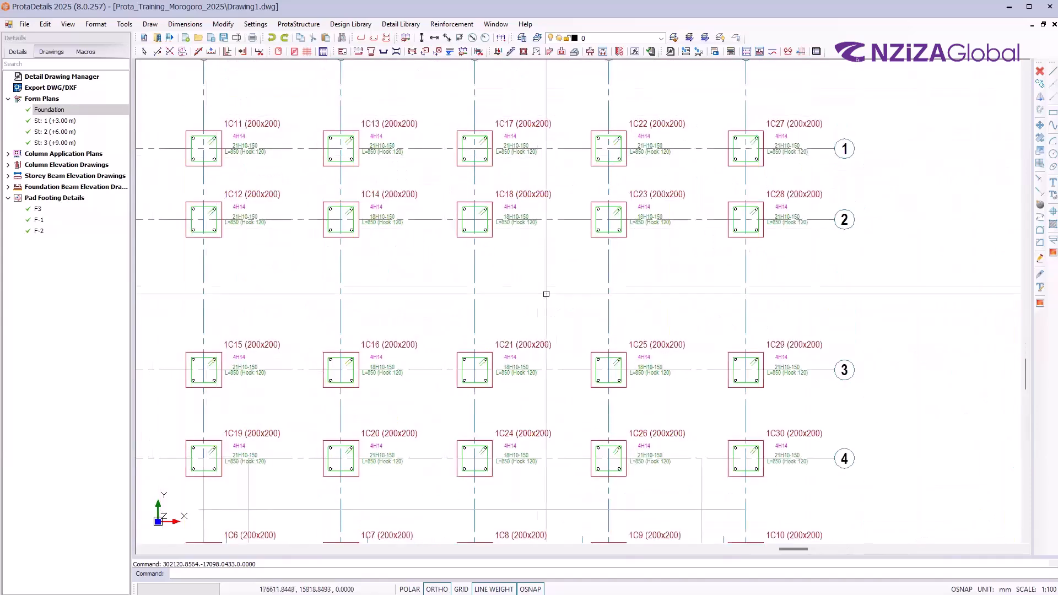
Examine the colours, line types, line widths and text heights in the layer and text style settings, leaving them without changes
scroll(537, 286, down, 1)
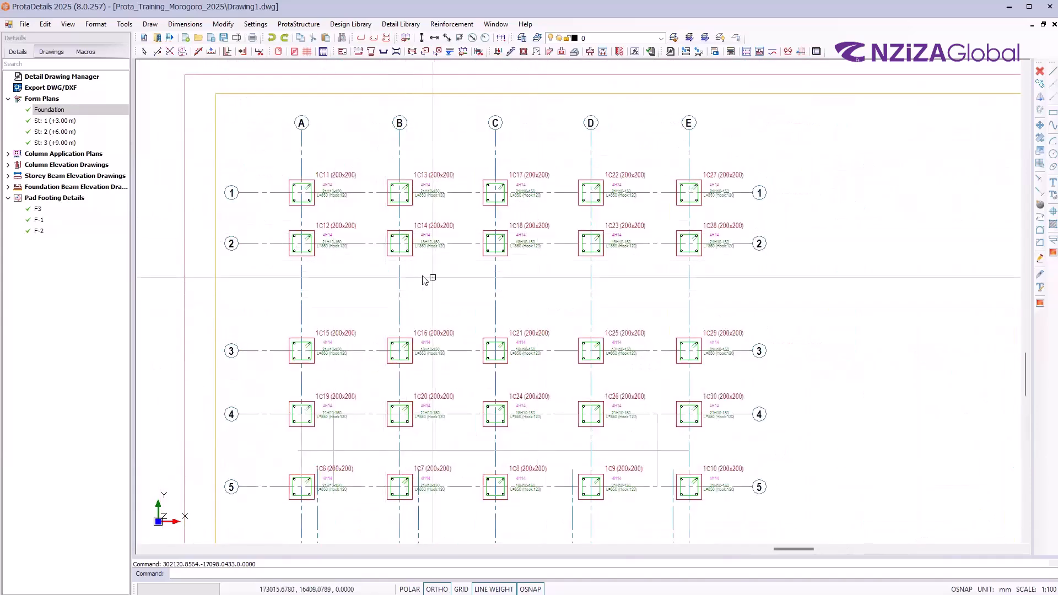
click(262, 25)
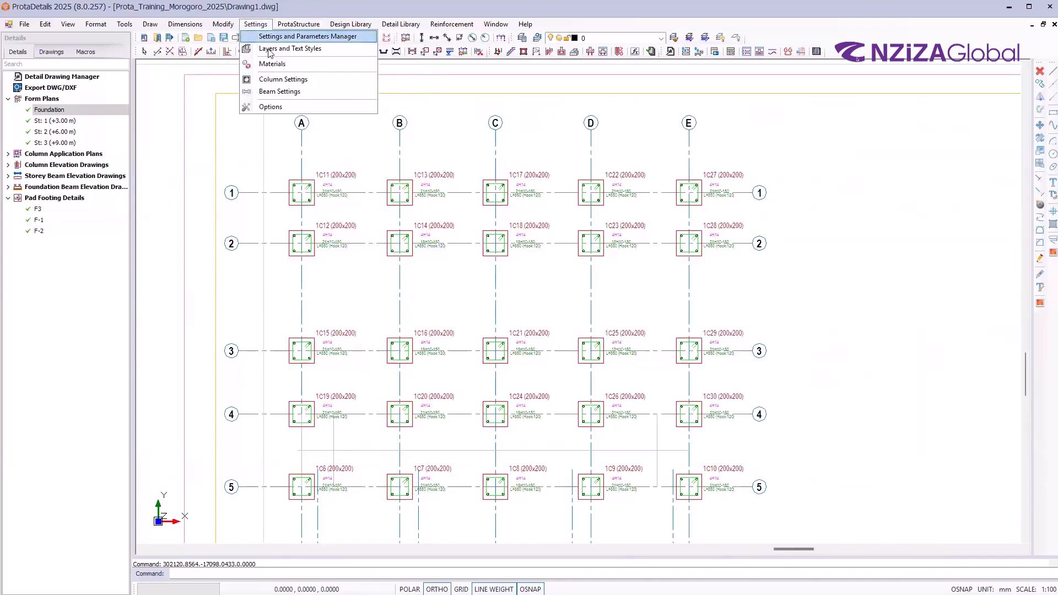
click(290, 48)
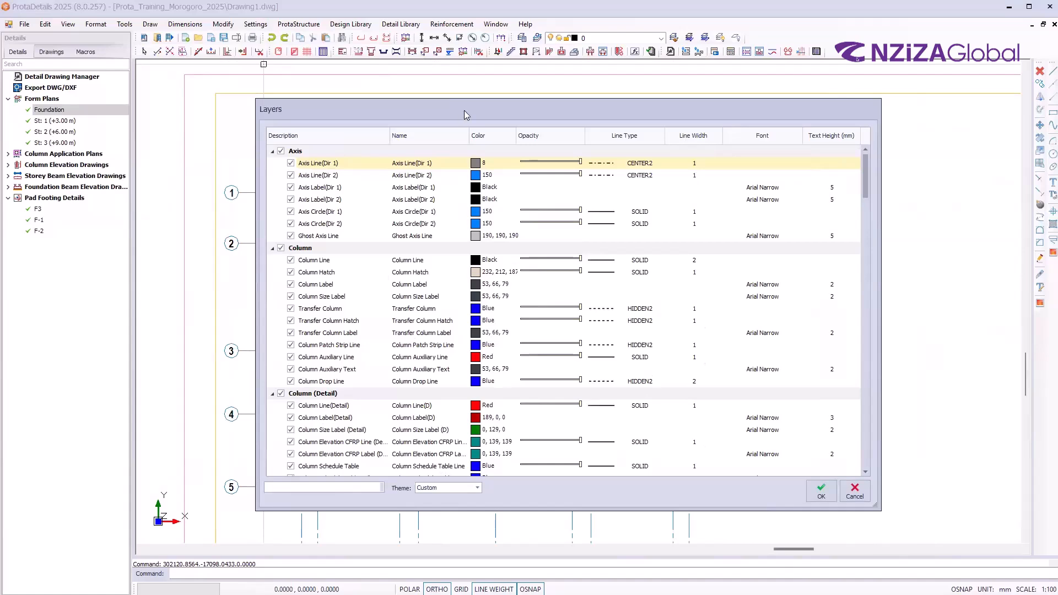
scroll(455, 245, down, 5)
scroll(455, 245, down, 5)
scroll(455, 244, up, 10)
scroll(364, 298, down, 2)
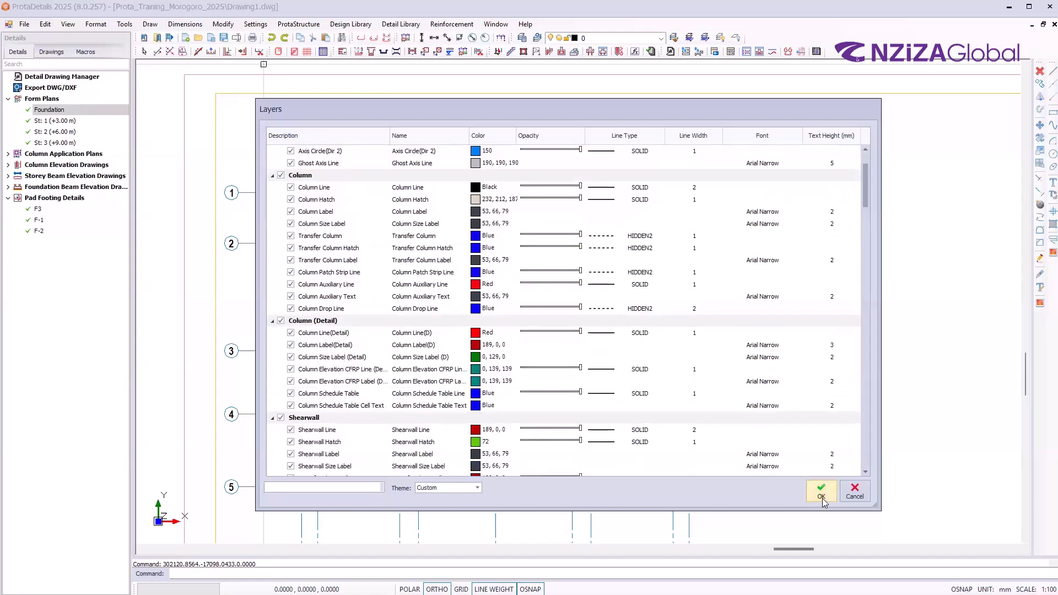
click(856, 497)
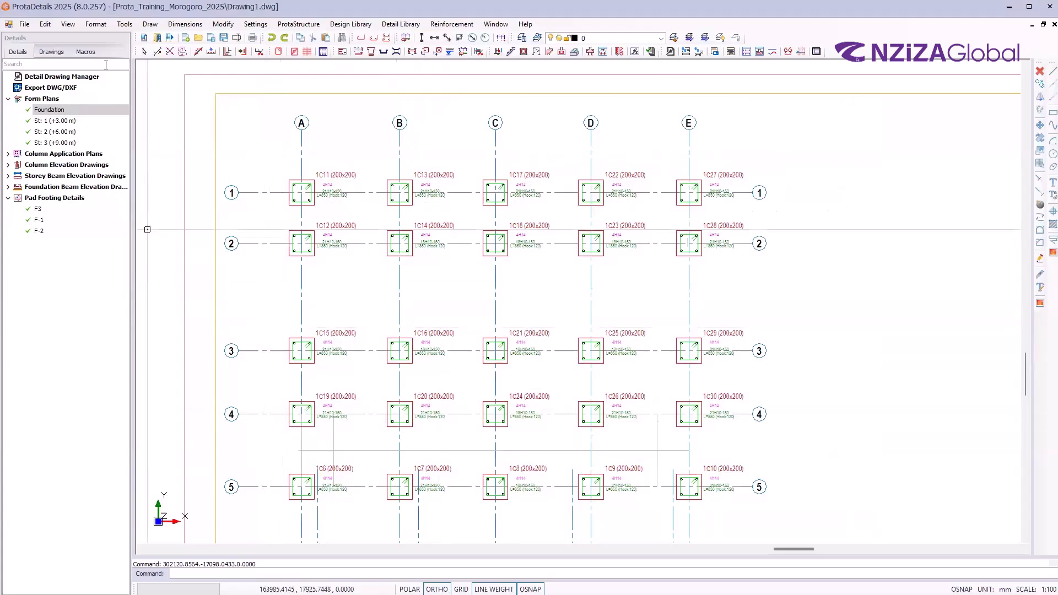
Set the text height of the Column Label layer to 4 mm in the layer and text styles
click(264, 25)
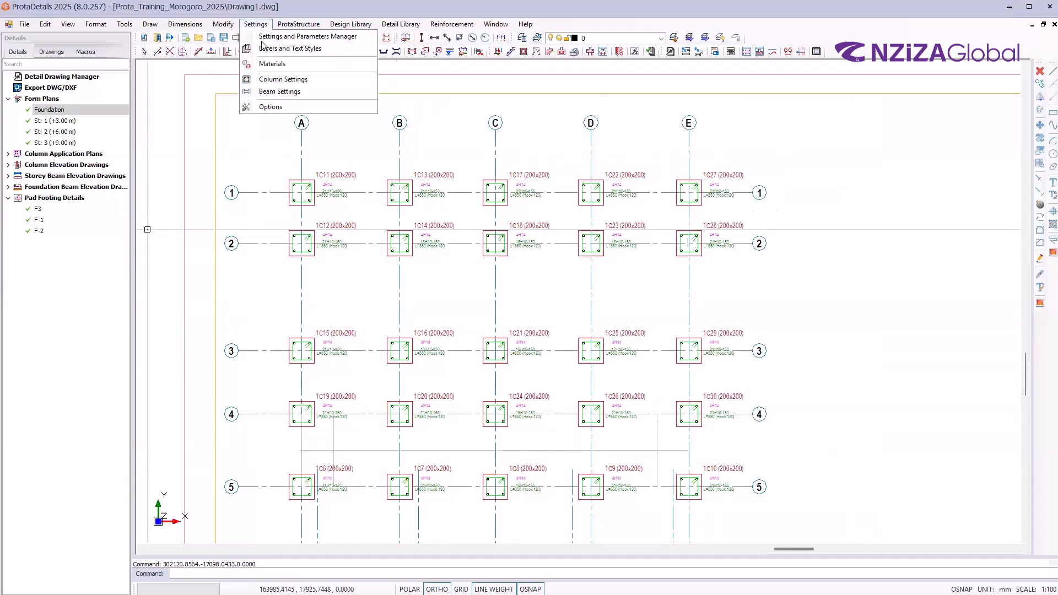
click(264, 48)
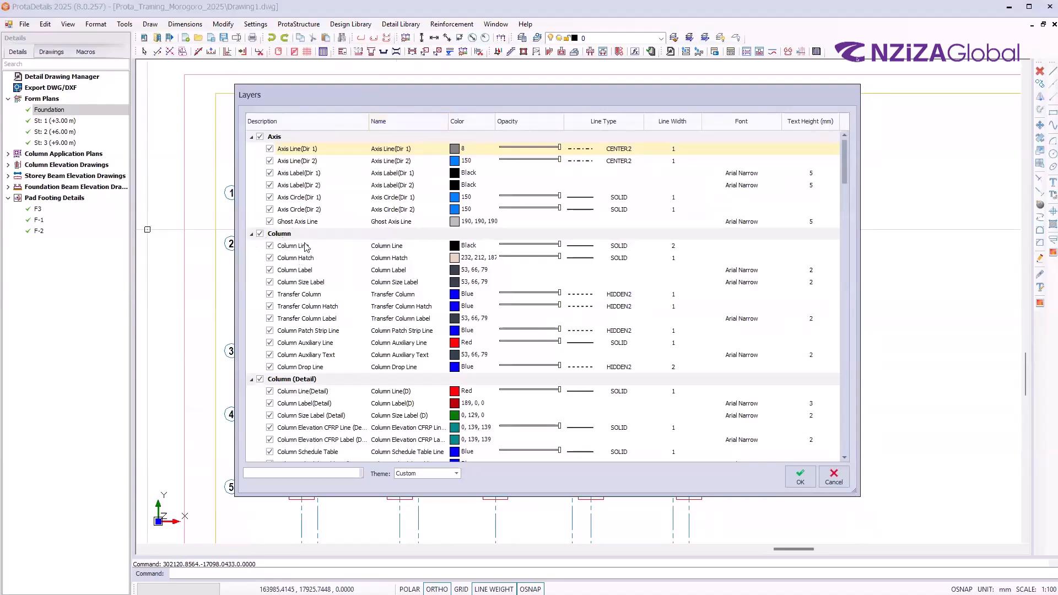
click(301, 276)
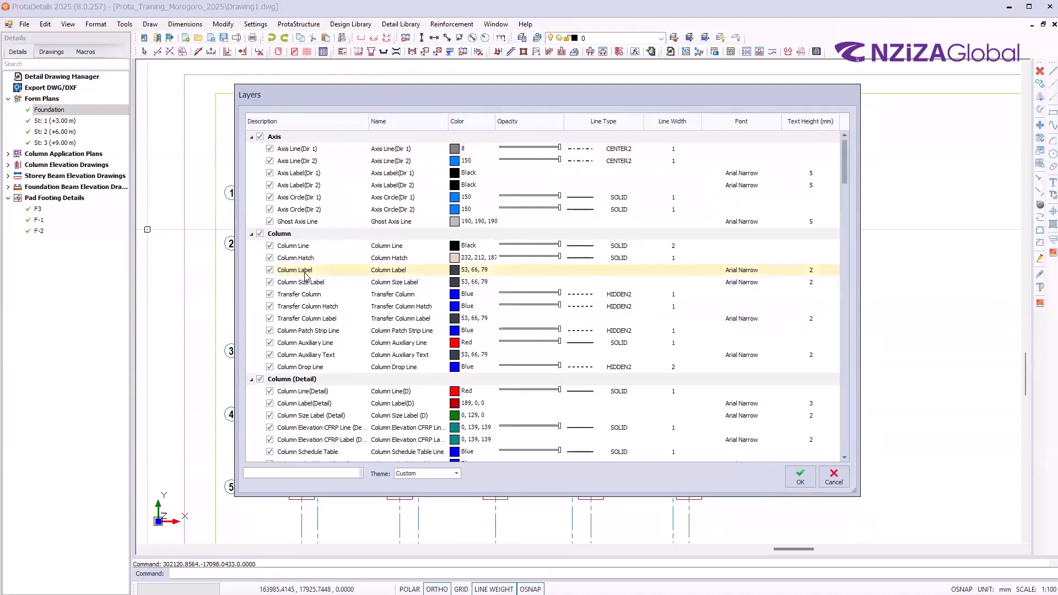
click(819, 272)
text(4)
click(828, 296)
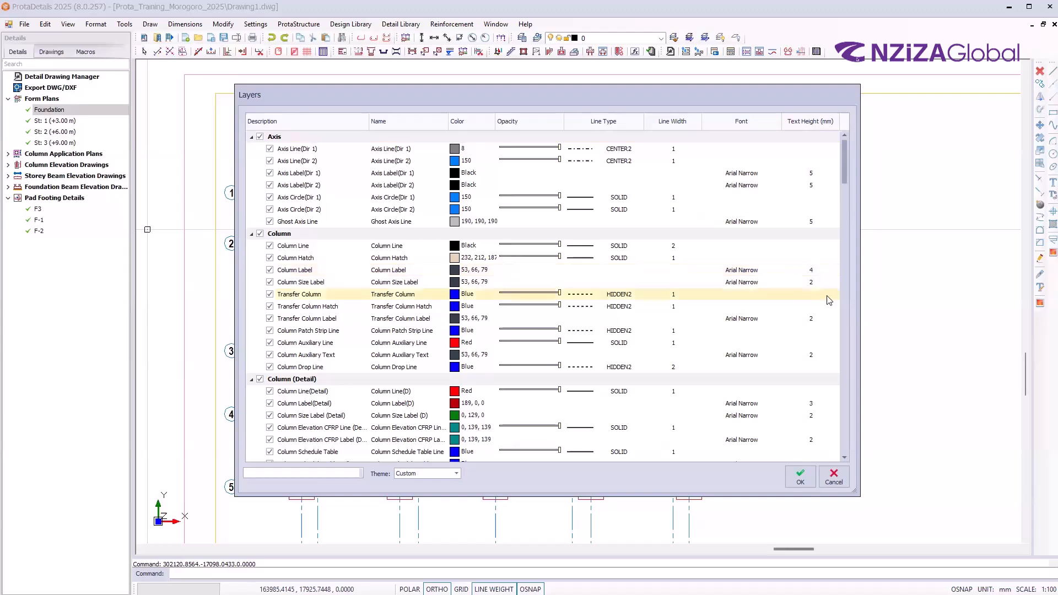
click(811, 479)
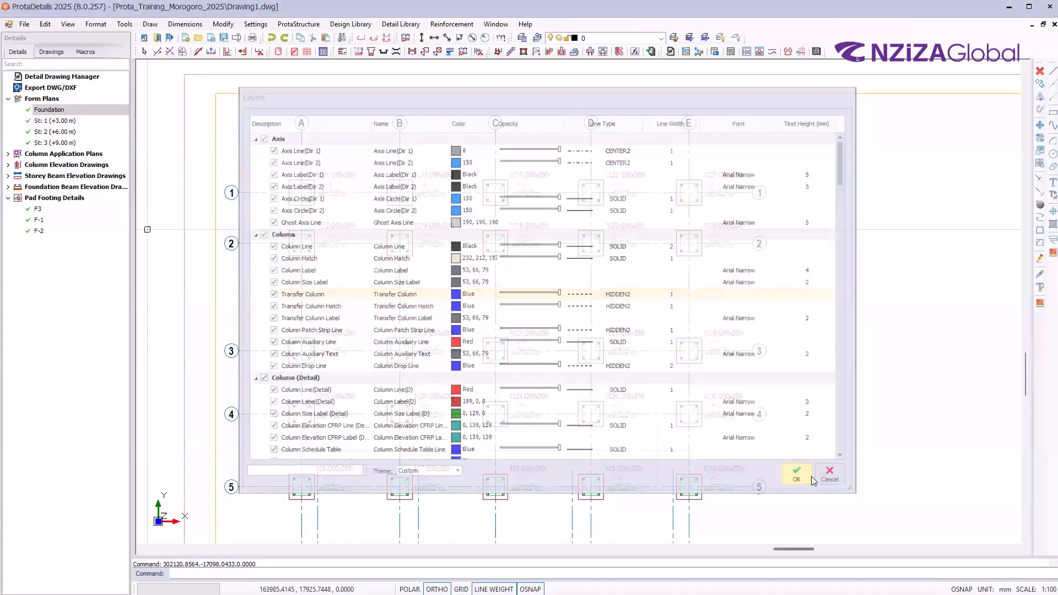
Check the column labels on the form plans and set the Column Label layer's text height back to 2 mm
scroll(417, 326, down, 5)
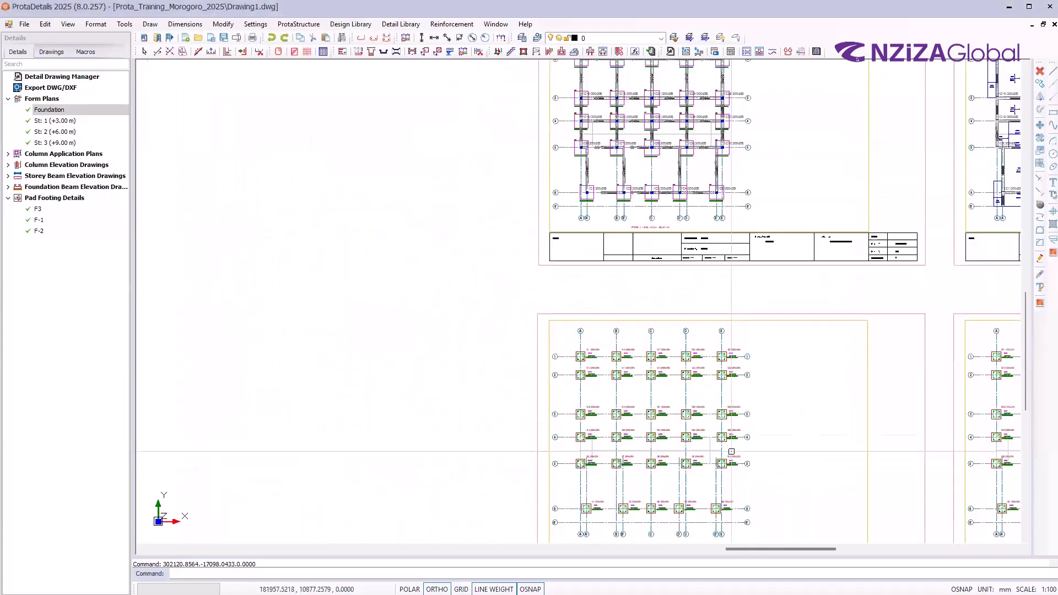
scroll(417, 309, down, 4)
scroll(737, 262, up, 8)
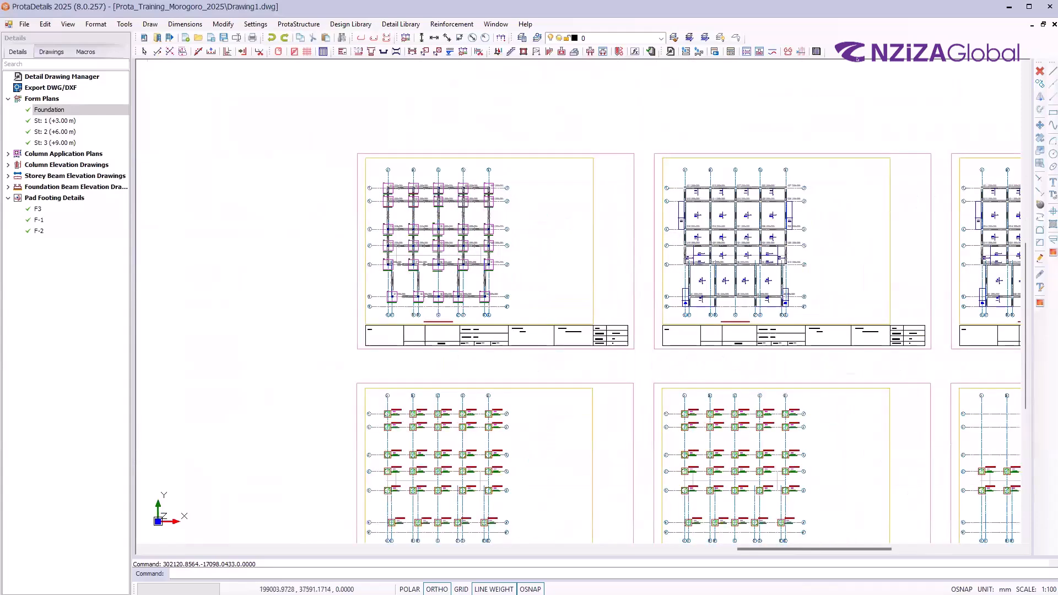
scroll(792, 148, up, 4)
scroll(512, 284, down, 2)
scroll(551, 253, up, 2)
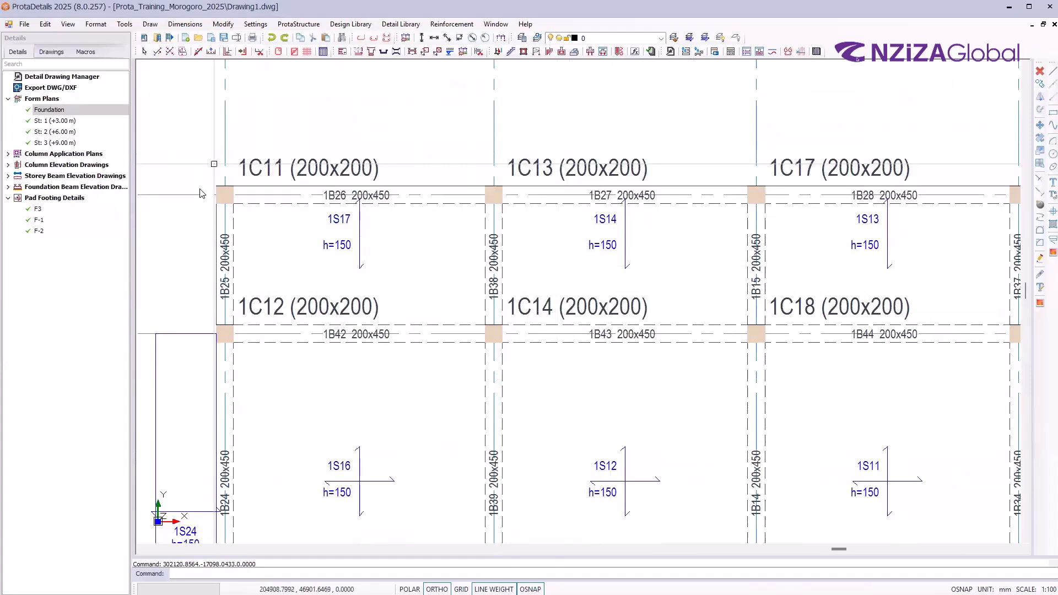
click(255, 24)
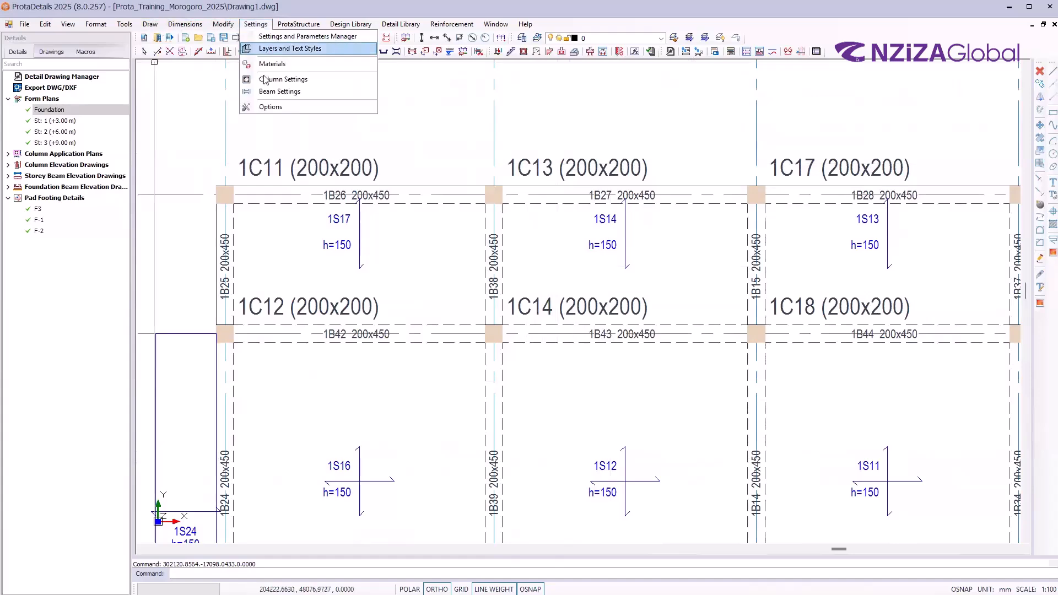
click(277, 49)
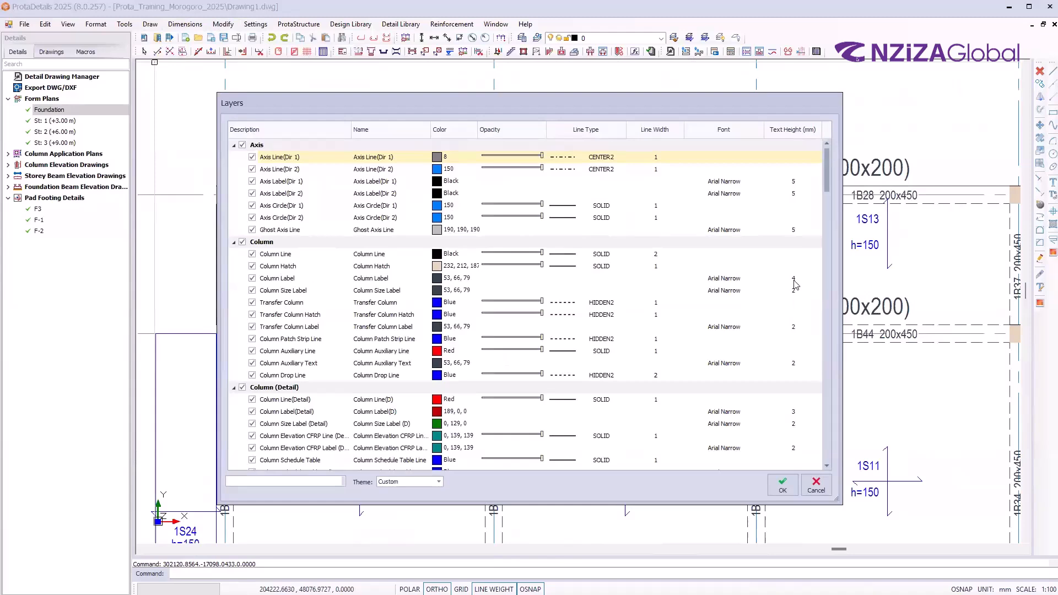
click(794, 278)
text(2)
click(794, 290)
click(790, 485)
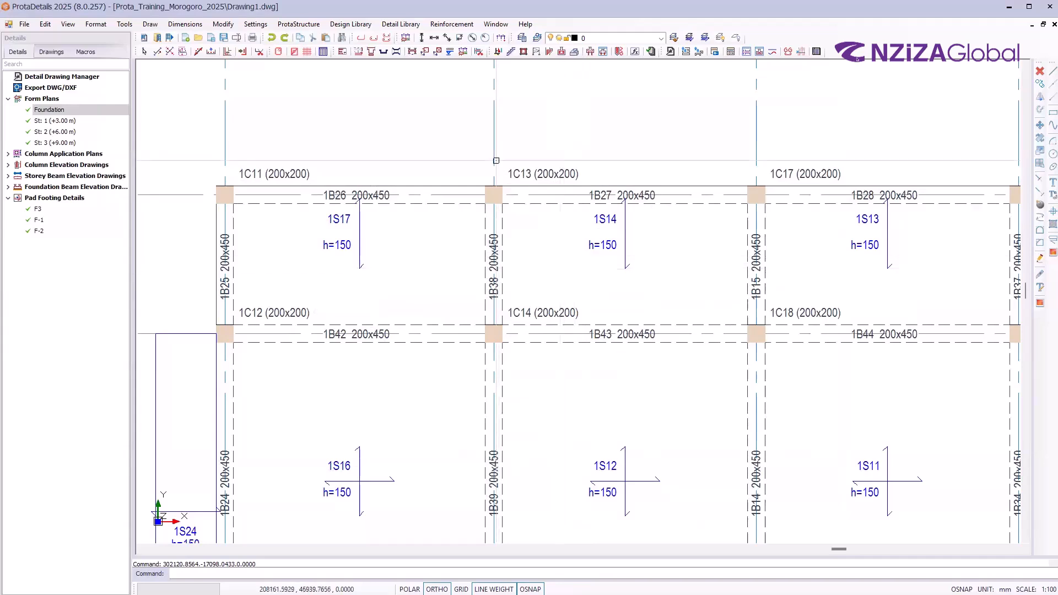
Change the line type of the Beam Line layer to SOLID in the layer and text styles
scroll(705, 369, up, 2)
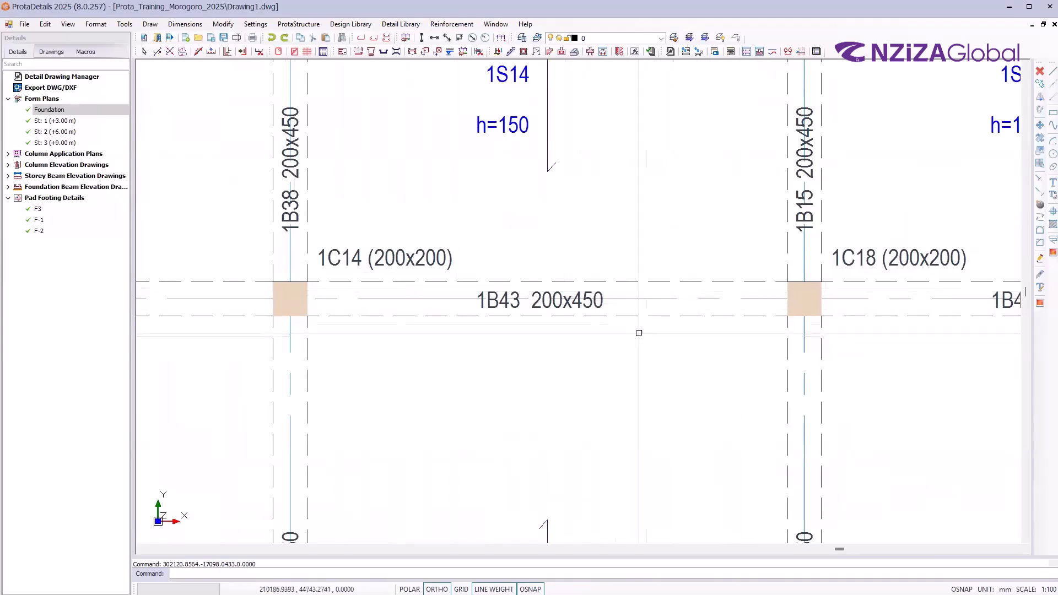
click(263, 26)
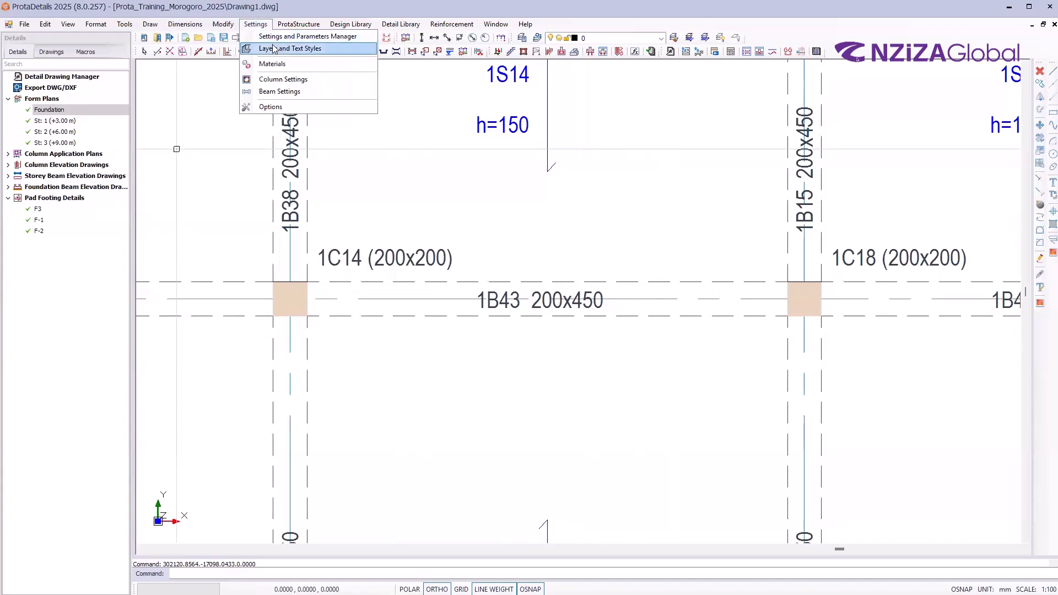
click(273, 48)
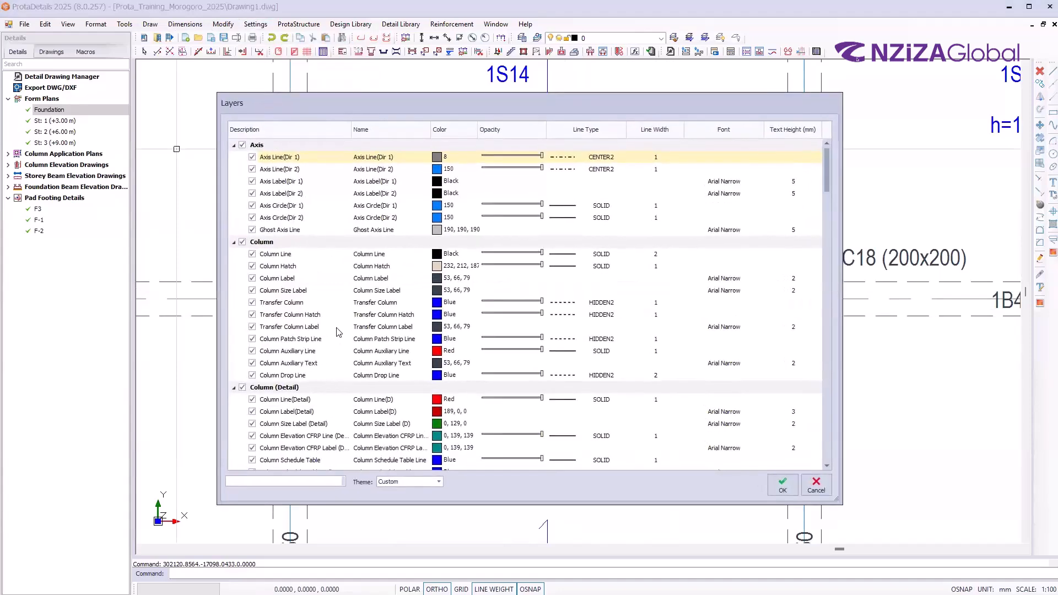
scroll(338, 337, down, 1)
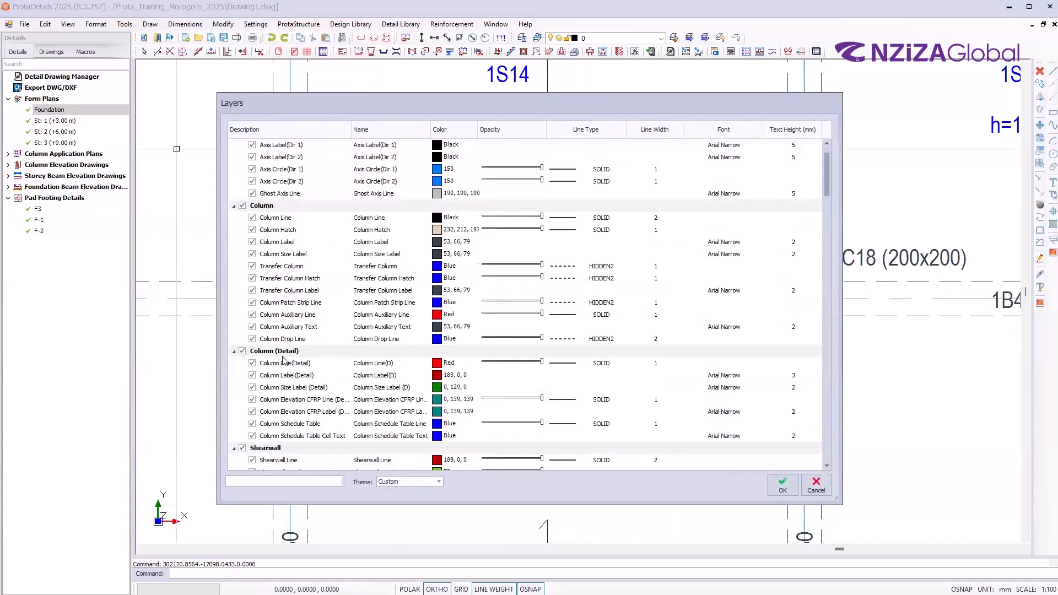
scroll(282, 360, down, 8)
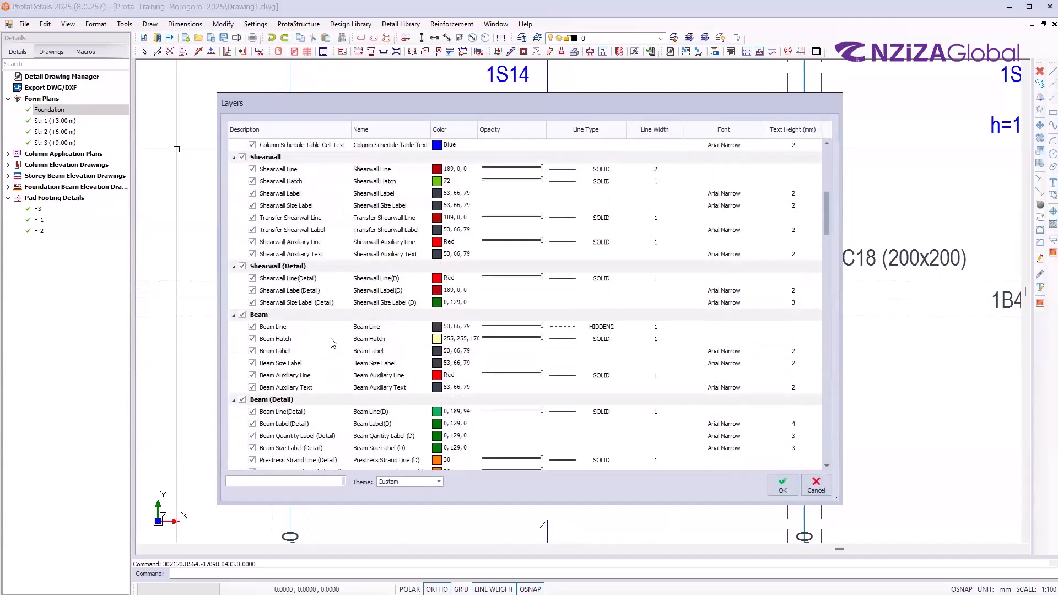
scroll(308, 334, down, 1)
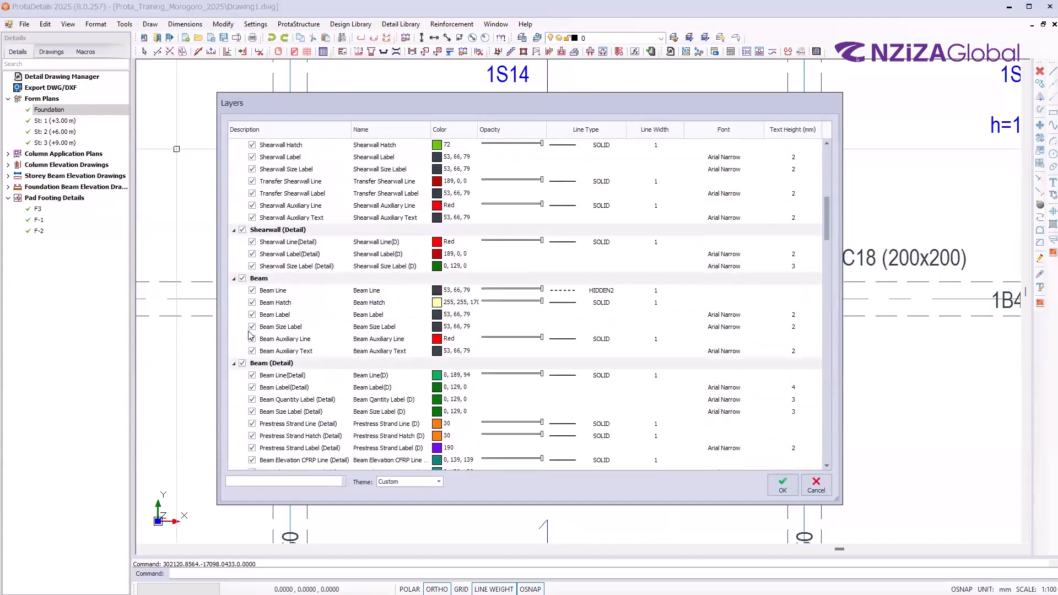
click(286, 292)
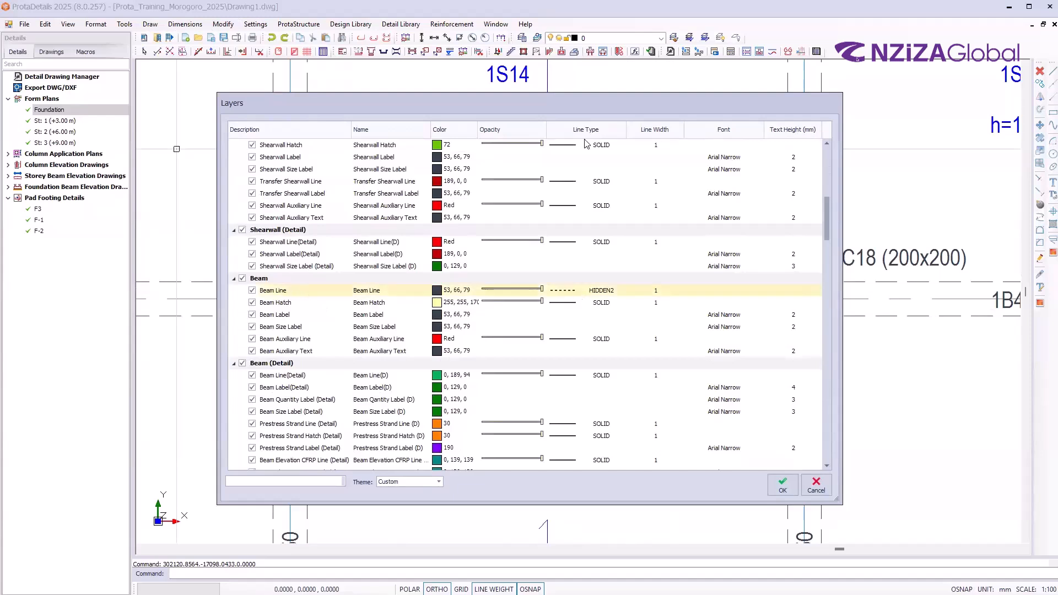
click(576, 294)
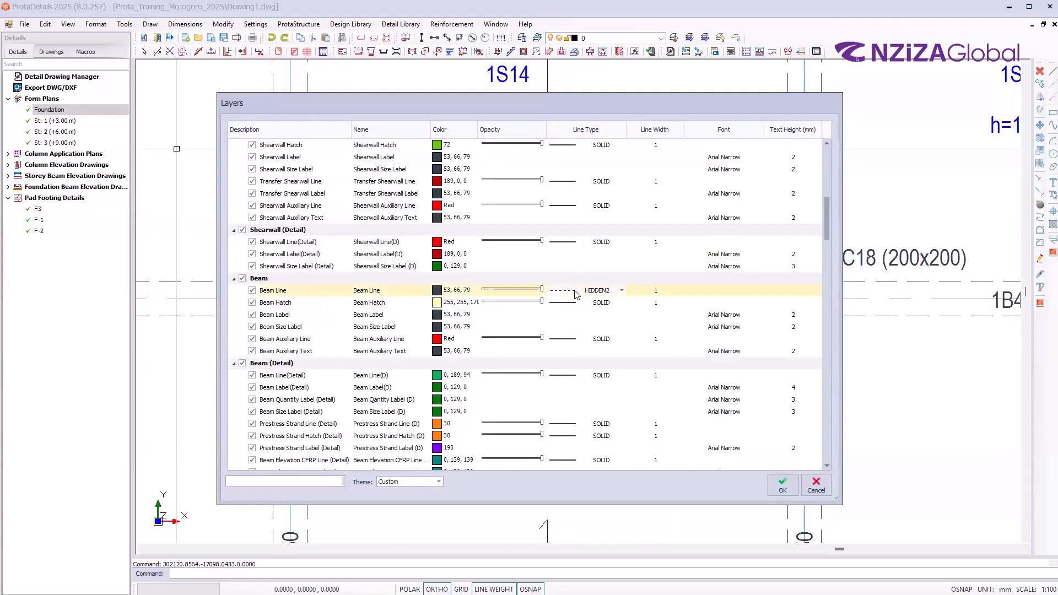
click(608, 291)
scroll(609, 329, up, 5)
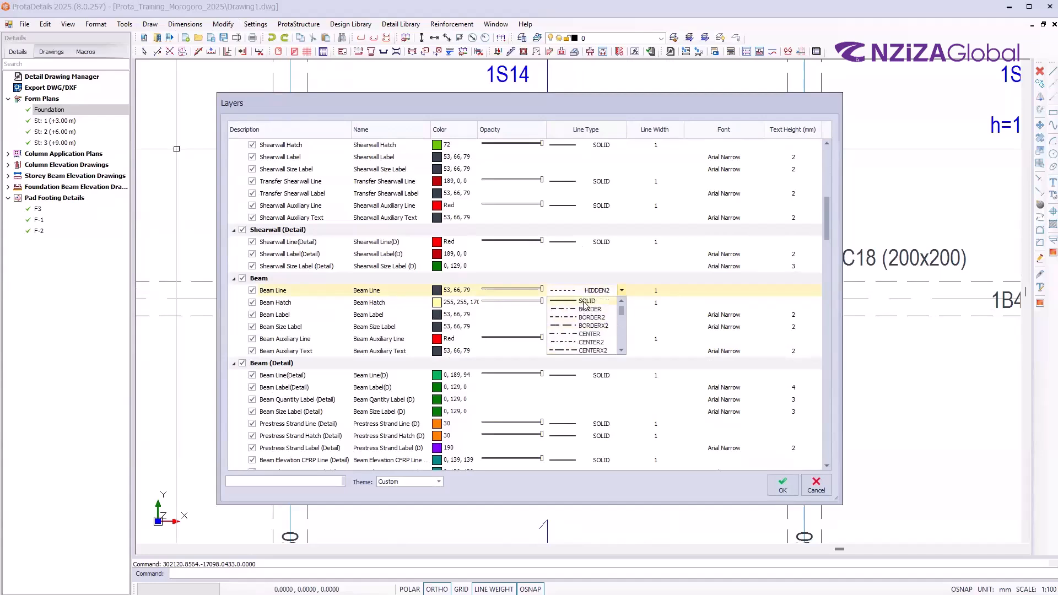
click(586, 301)
click(781, 485)
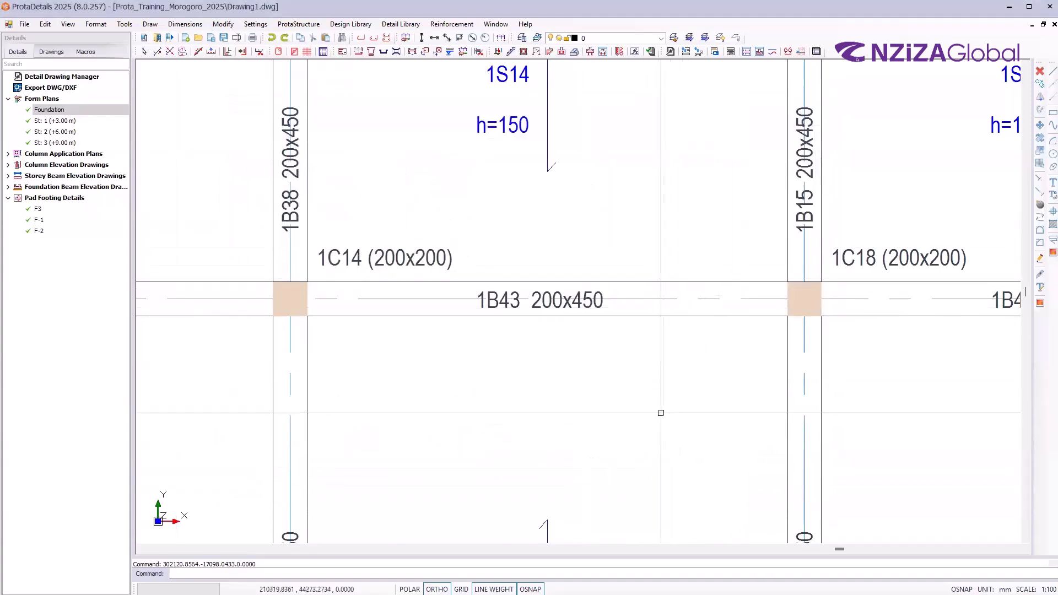
Examine the beam outlines and labels on the form plan, and the overall arrangement of sheets and unplaced details
scroll(675, 348, up, 1)
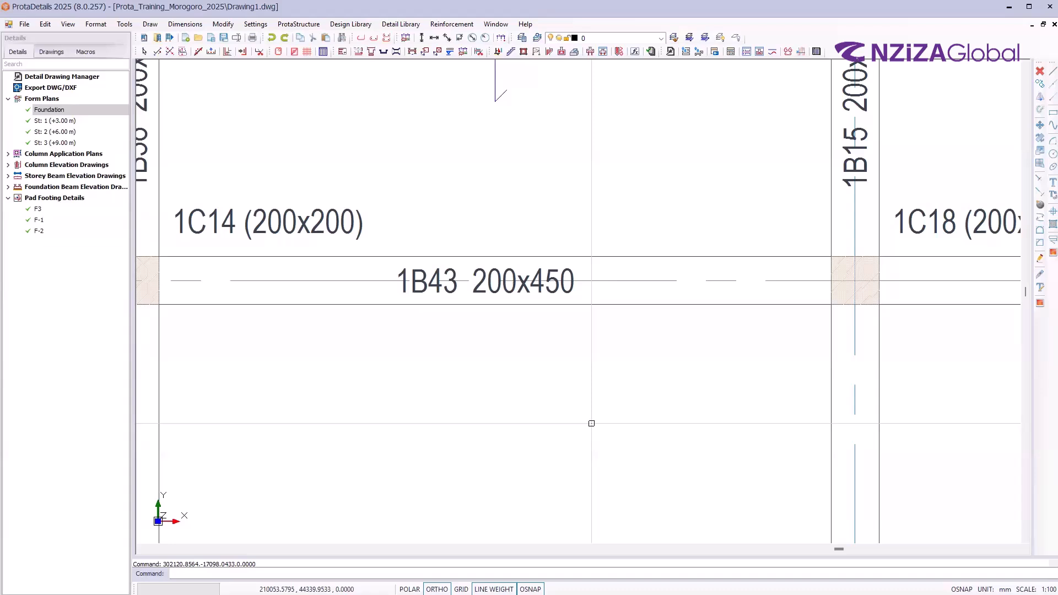
scroll(592, 423, down, 5)
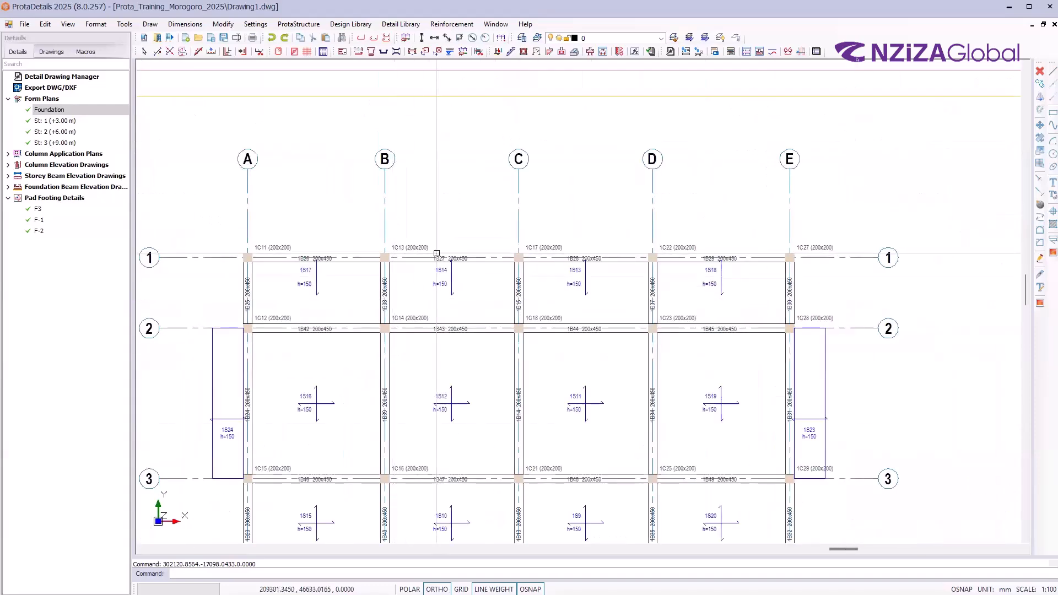
scroll(485, 337, down, 3)
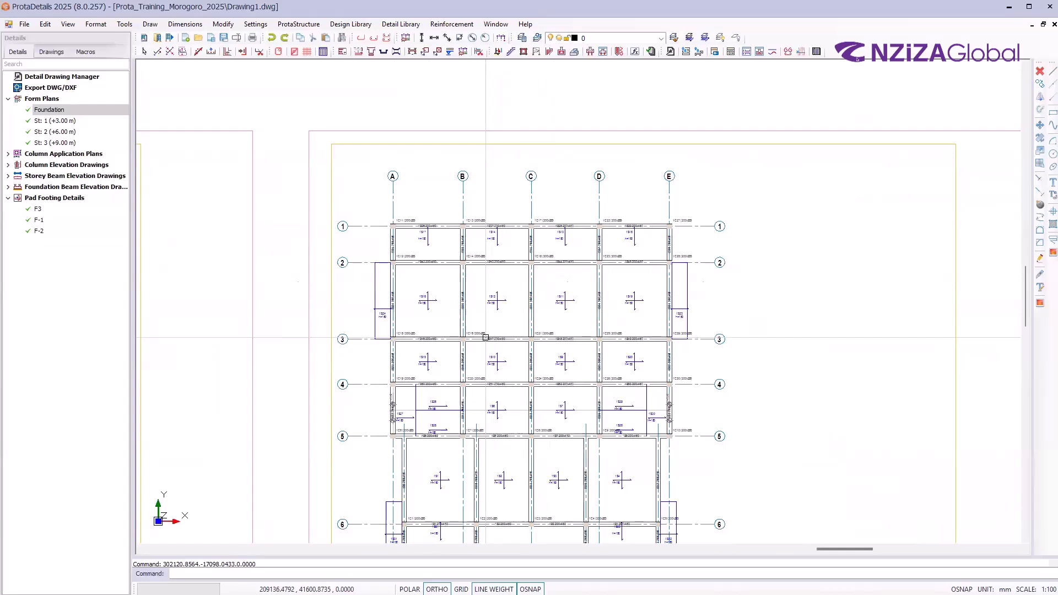
scroll(326, 124, down, 2)
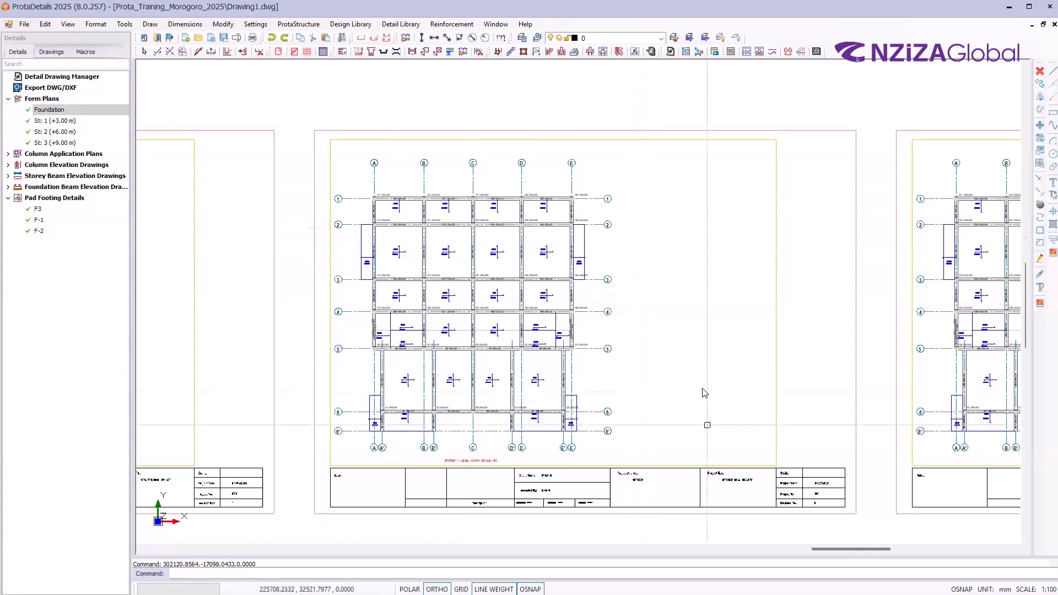
scroll(705, 435, down, 5)
scroll(472, 307, down, 3)
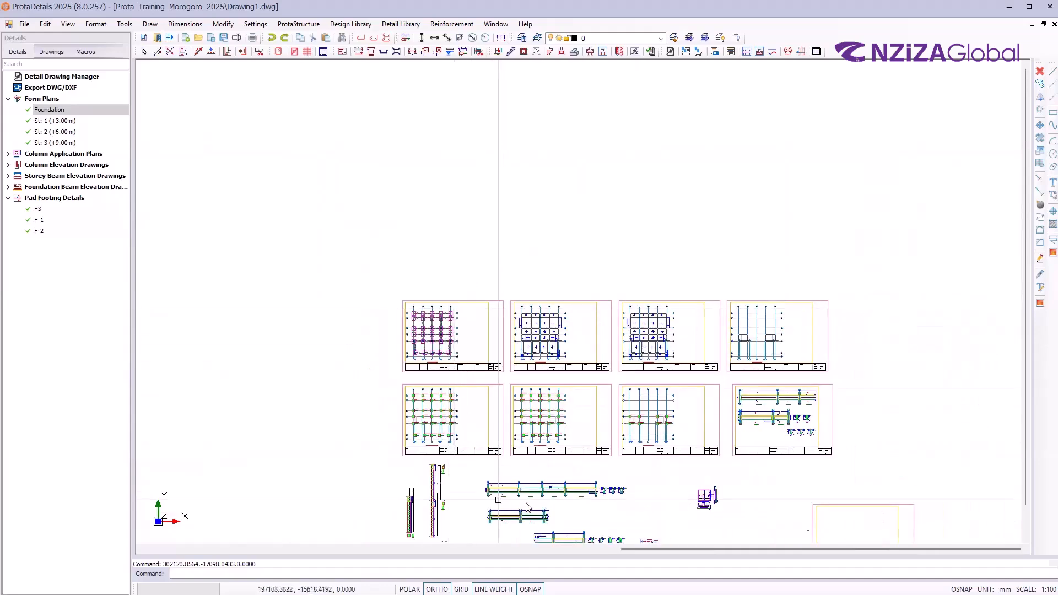
scroll(551, 457, up, 2)
scroll(593, 477, up, 3)
scroll(479, 356, down, 4)
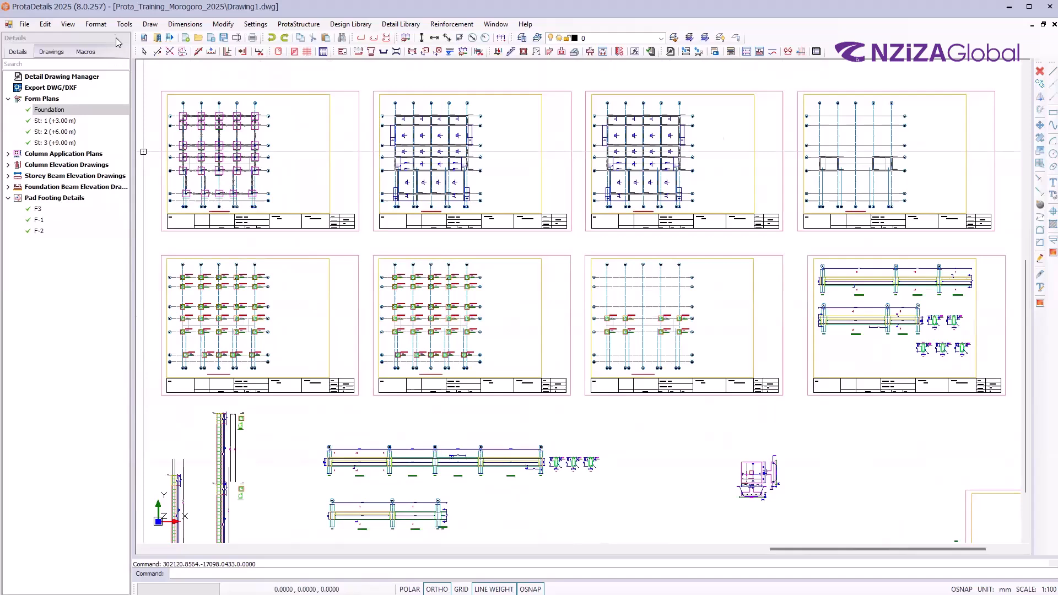
Examine the STANDARD dimension style's text, arrow, extension line, colour and unit settings, and leave the dimension style settings without changes
click(96, 25)
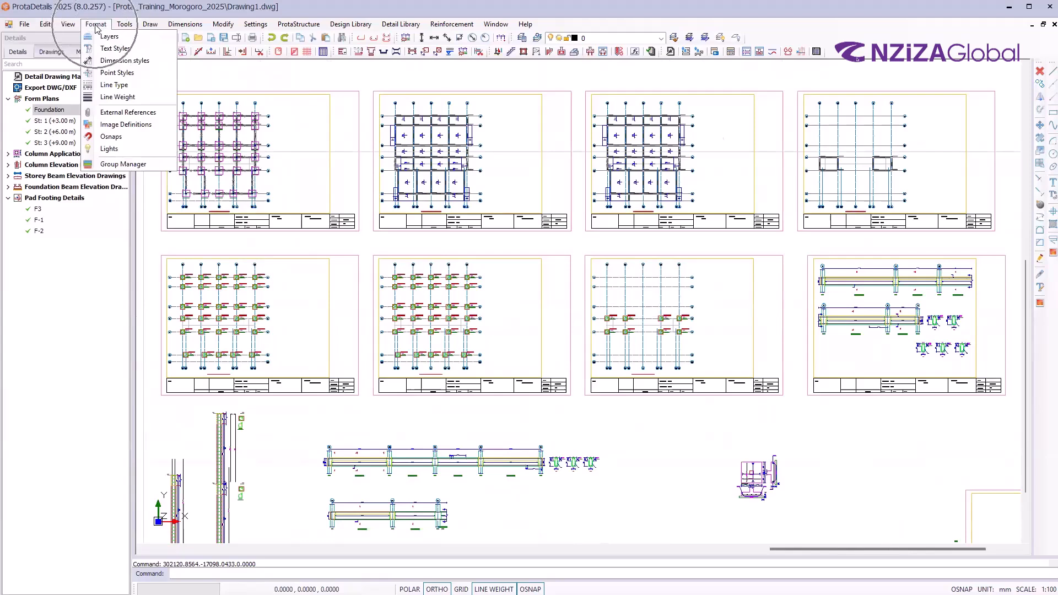
click(113, 64)
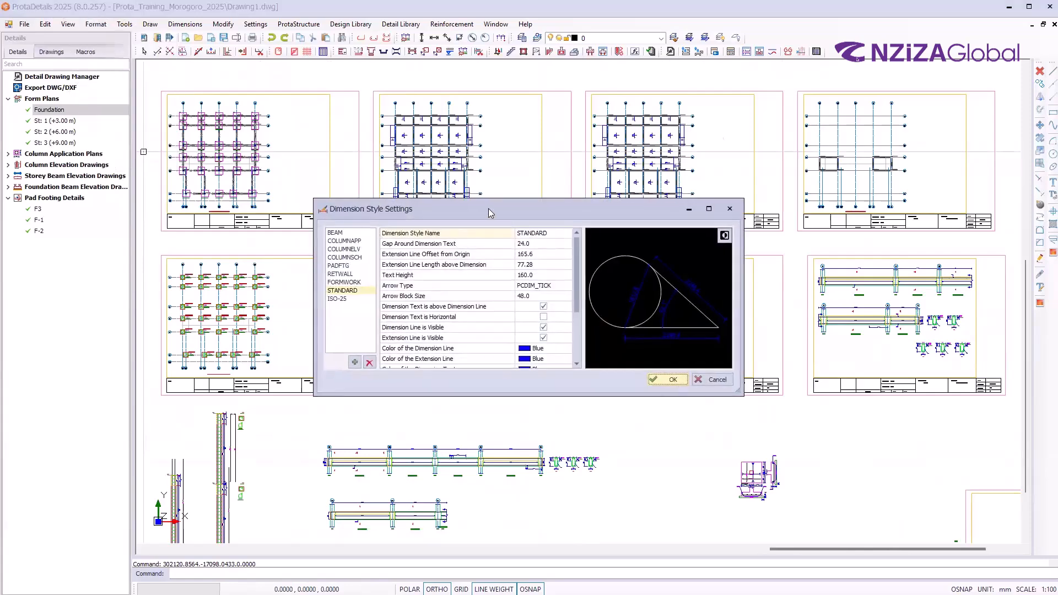
drag(488, 208, 510, 172)
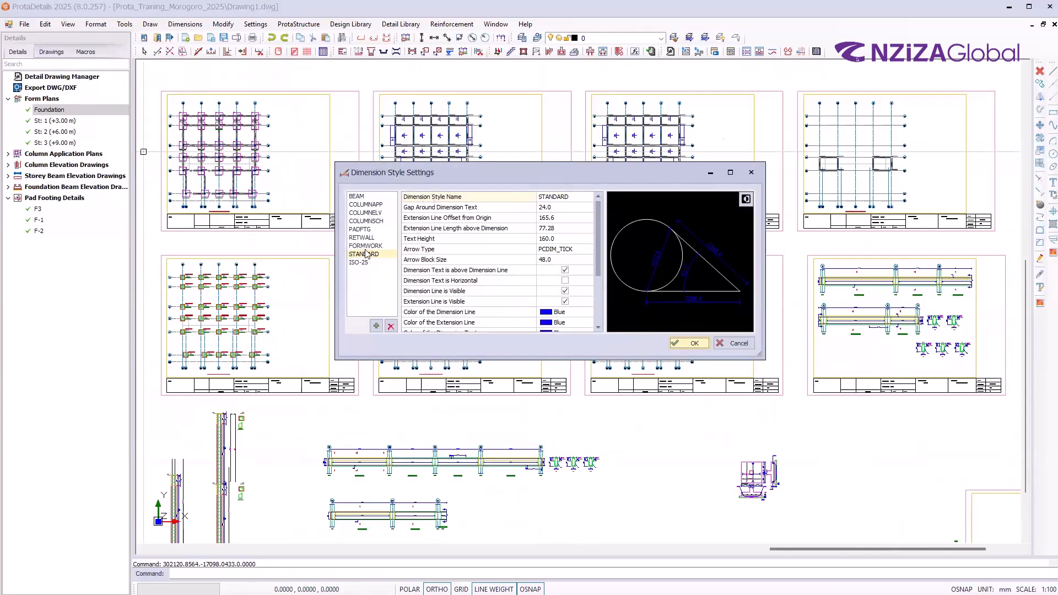
drag(601, 253, 600, 312)
scroll(545, 294, up, 3)
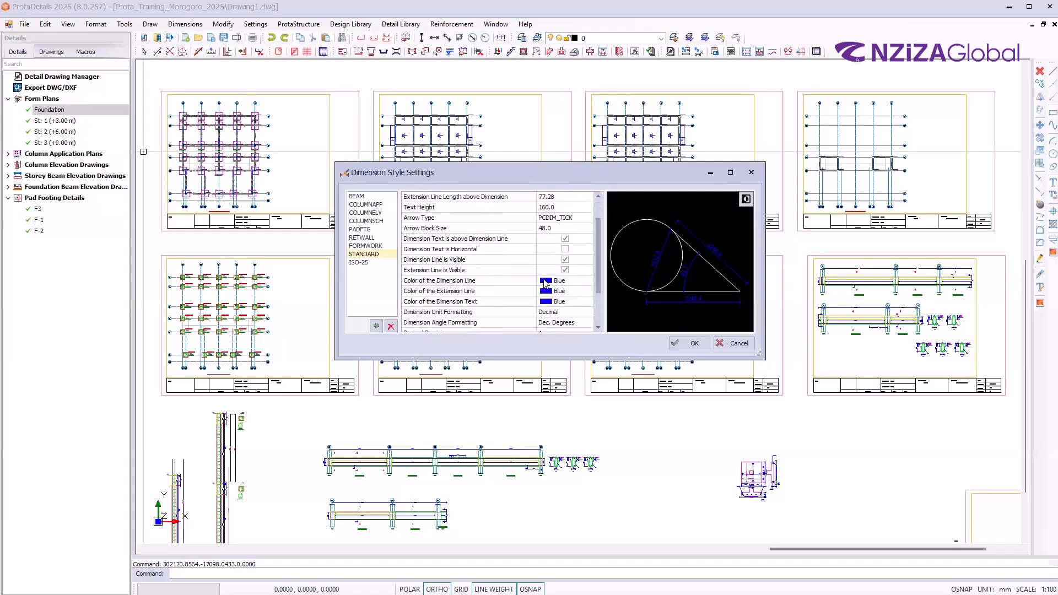
scroll(534, 294, down, 3)
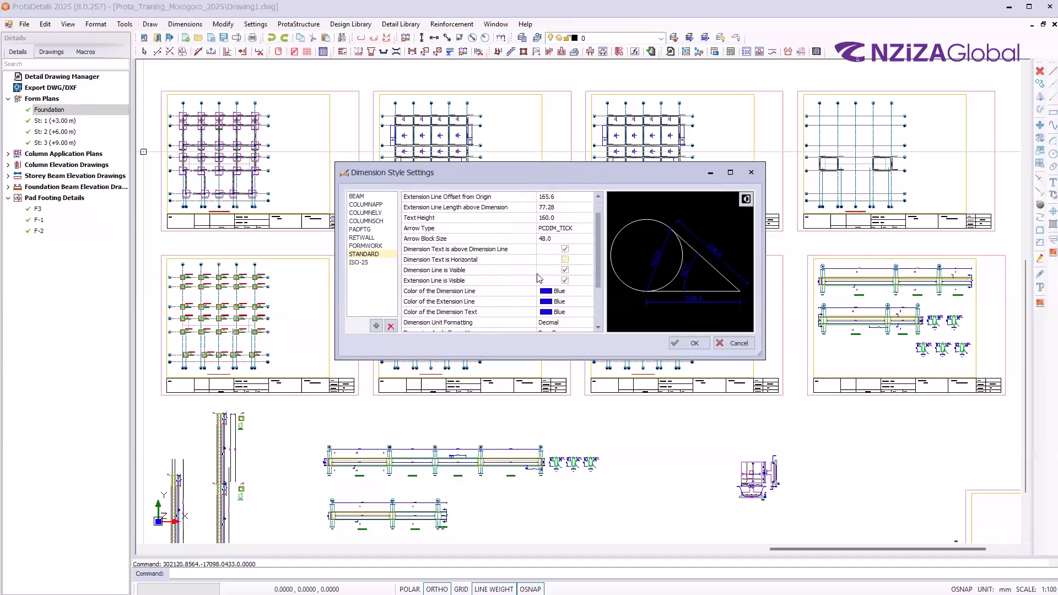
scroll(532, 294, up, 3)
scroll(510, 311, down, 1)
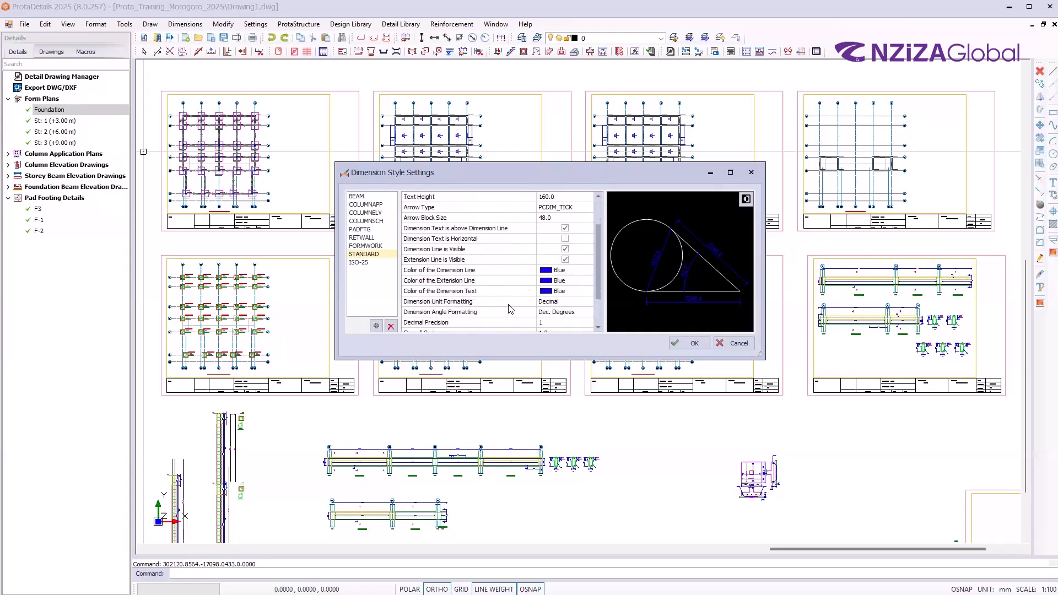
scroll(510, 312, down, 1)
scroll(513, 311, up, 3)
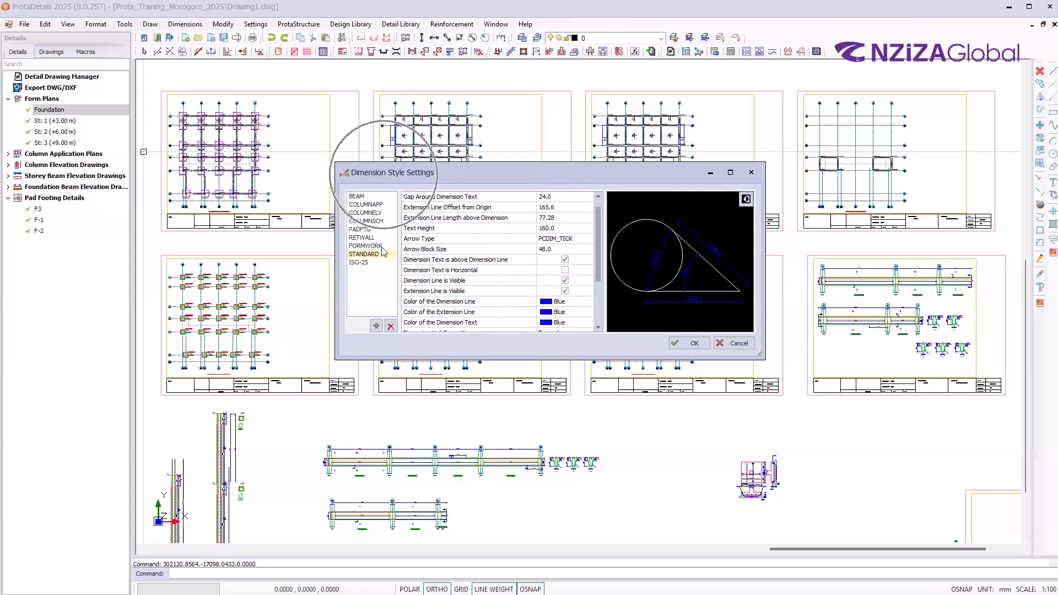
scroll(527, 296, down, 6)
scroll(526, 298, up, 7)
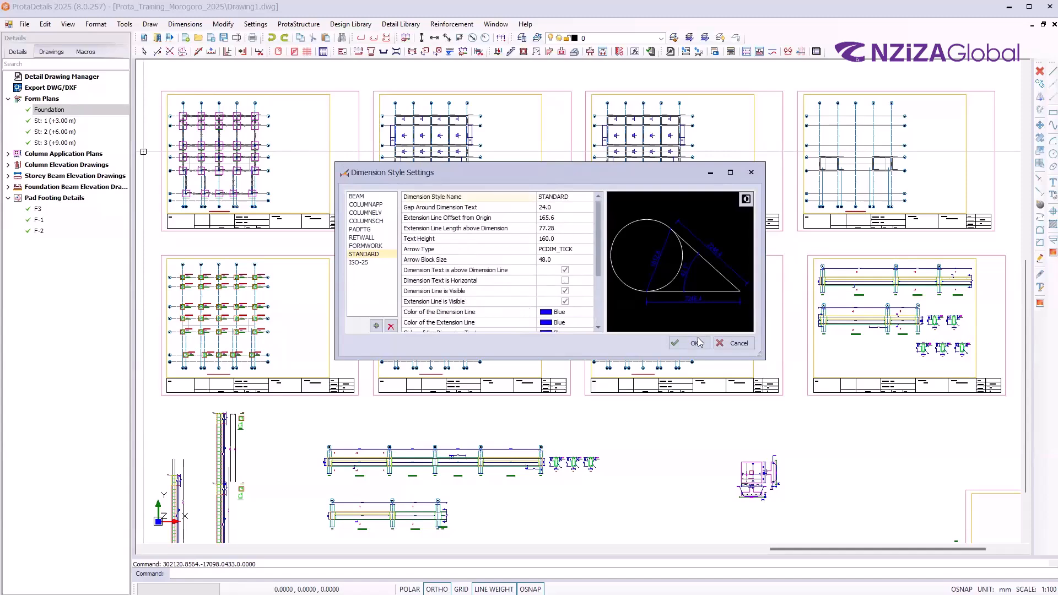
click(731, 344)
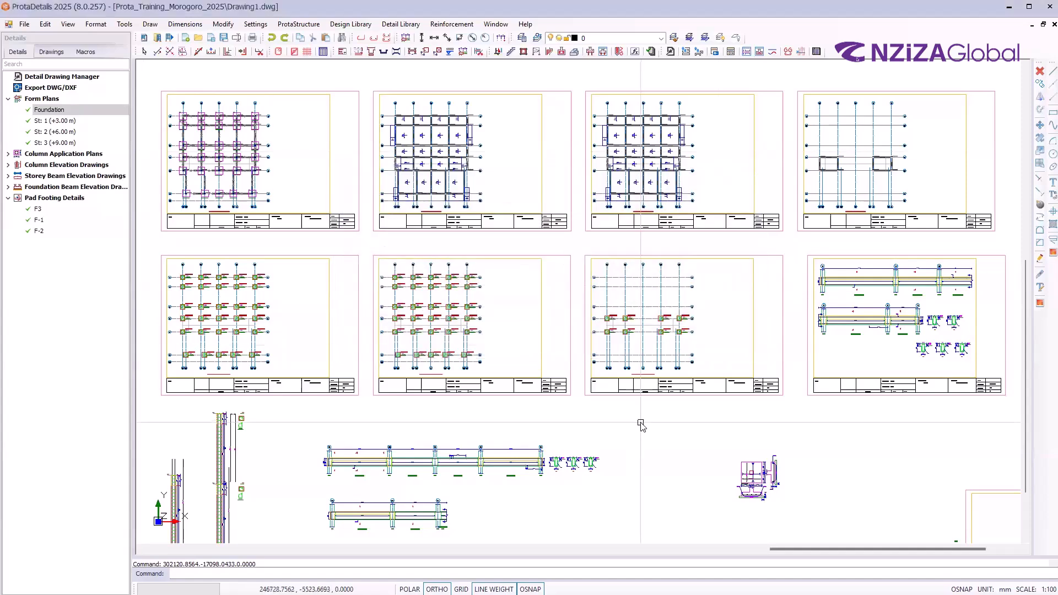
key(Escape)
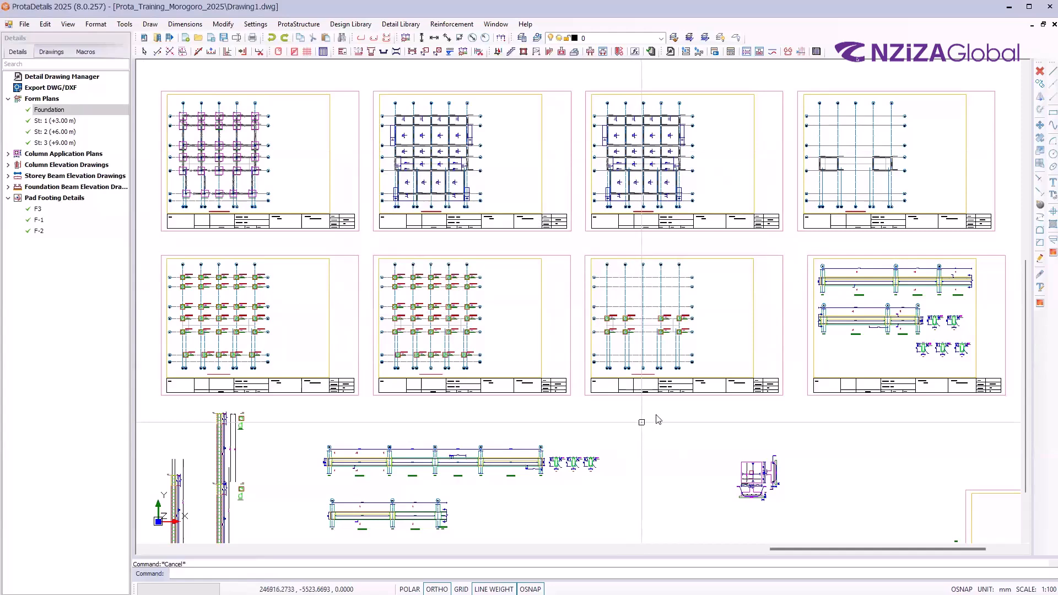
Examine the arranged drawing sheets overall and the form plans up close, including their labels and title blocks
scroll(649, 248, up, 2)
scroll(625, 362, down, 3)
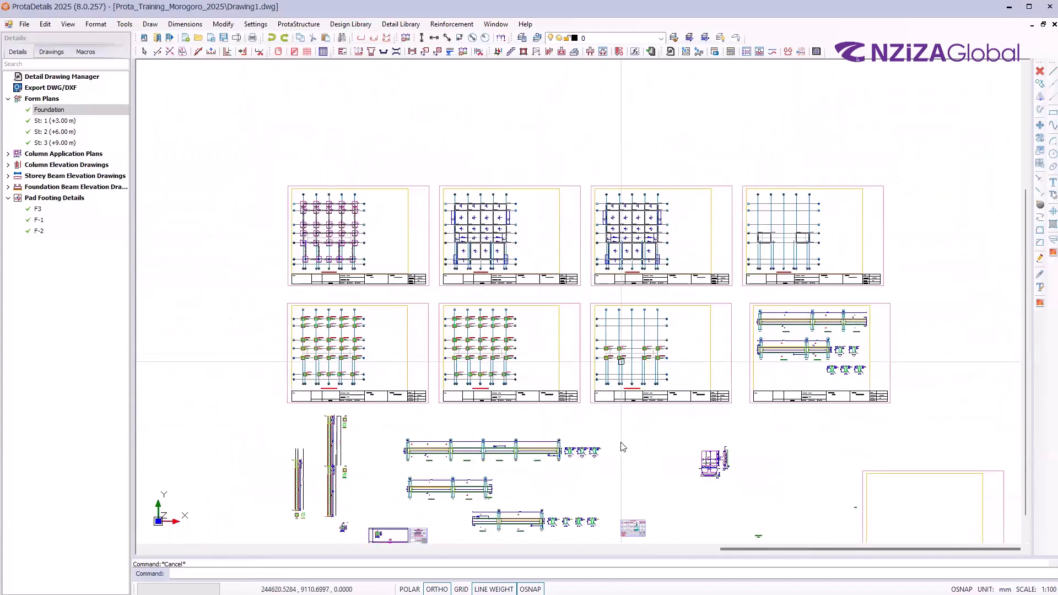
mouse_move(619, 442)
middle_down()
mouse_move(569, 361)
mouse_move(570, 402)
middle_up()
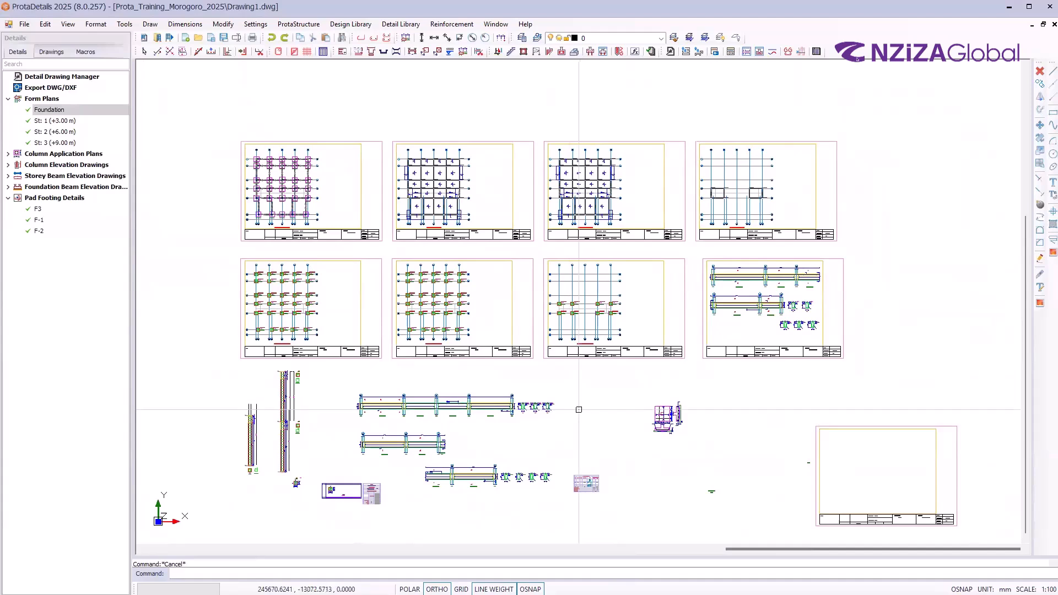
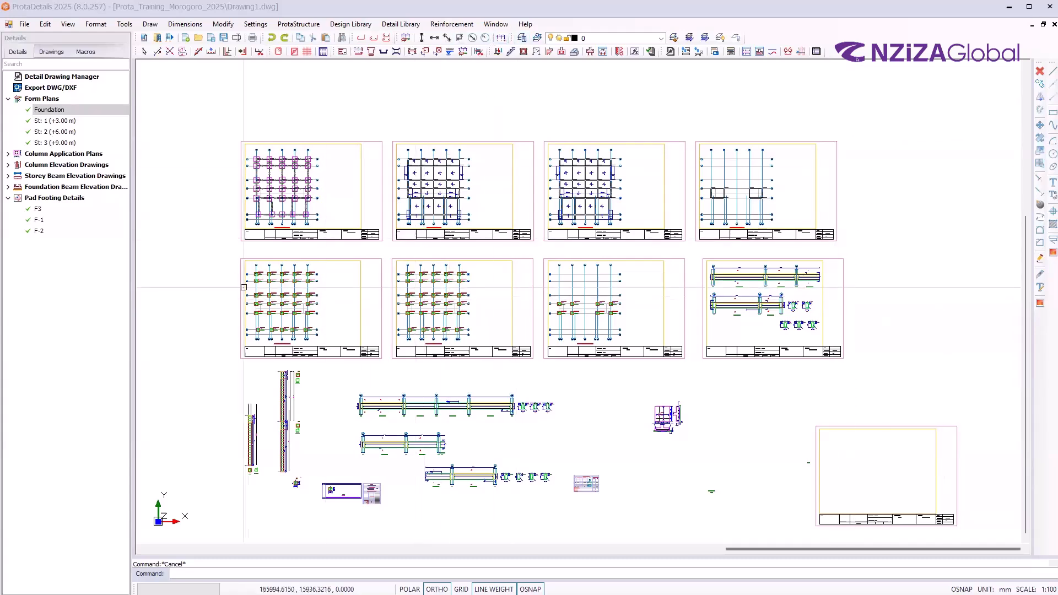
scroll(245, 190, up, 1)
scroll(245, 190, up, 2)
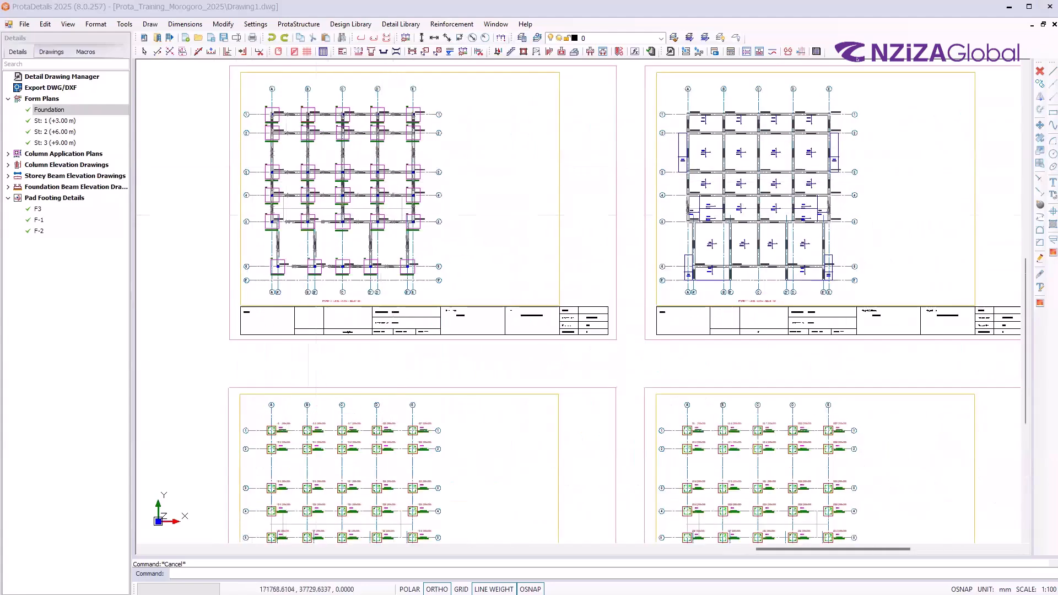
scroll(296, 221, down, 2)
scroll(650, 210, up, 3)
scroll(364, 228, down, 1)
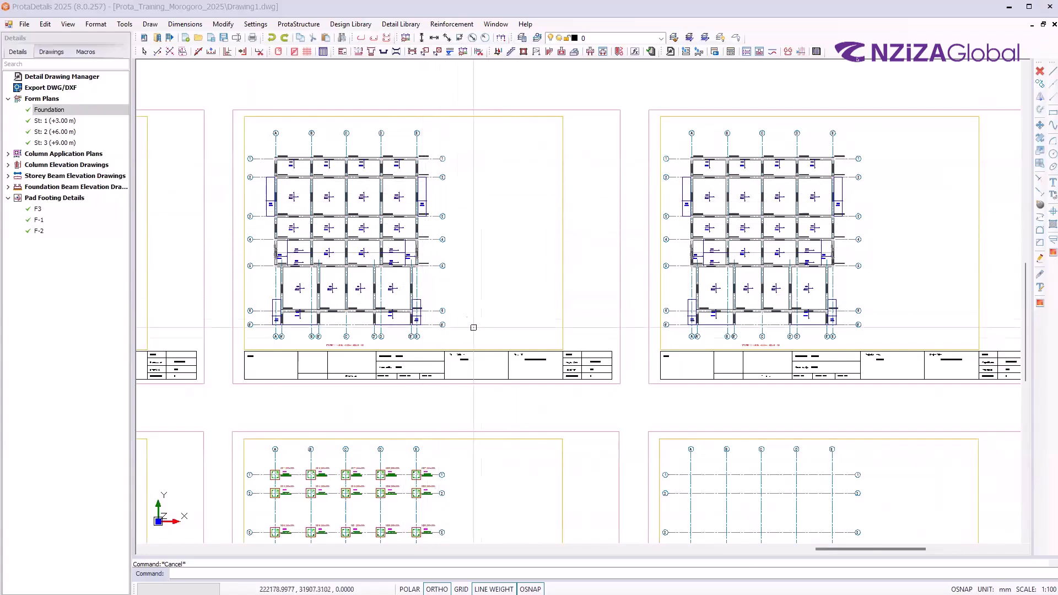
middle_drag(516, 318, 525, 321)
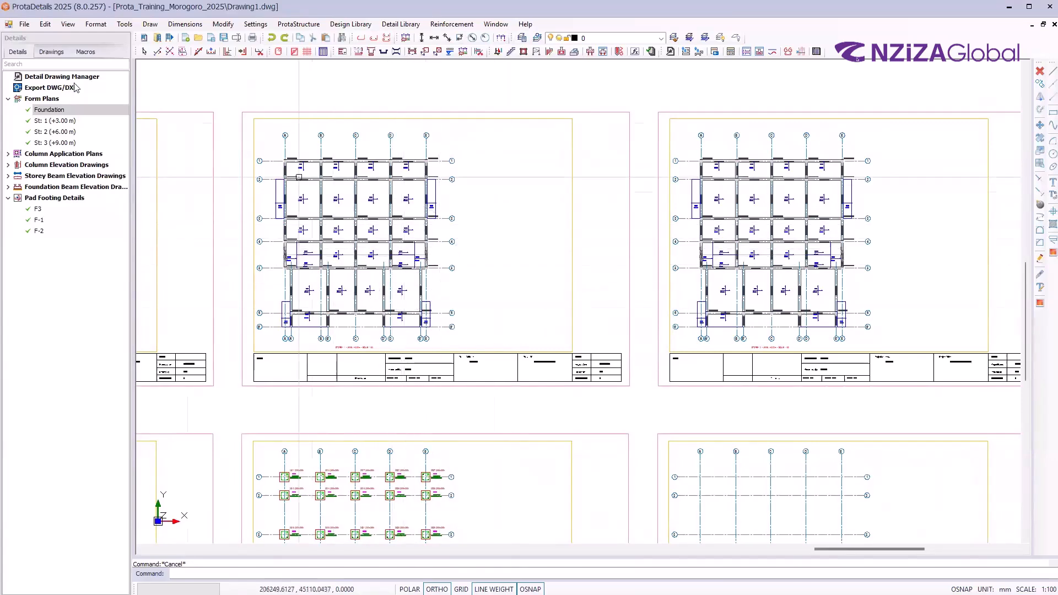
Start a PDF export of the current drawing for external software
click(25, 25)
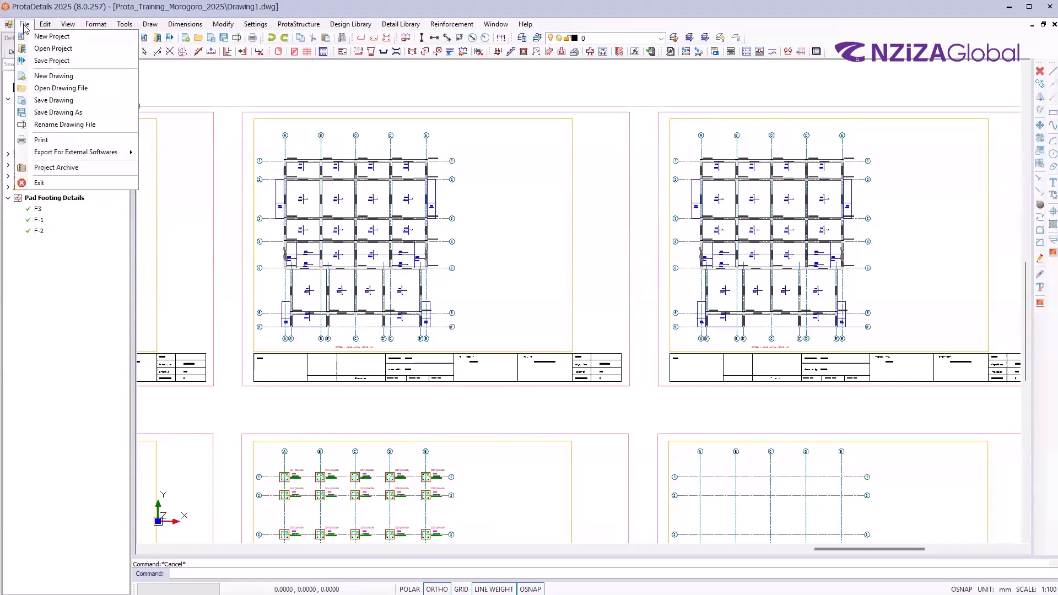
key(ctrl)
key(ctrl)
key(ctrl)
key(ctrl)
key(ctrl)
mouse_move(97, 159)
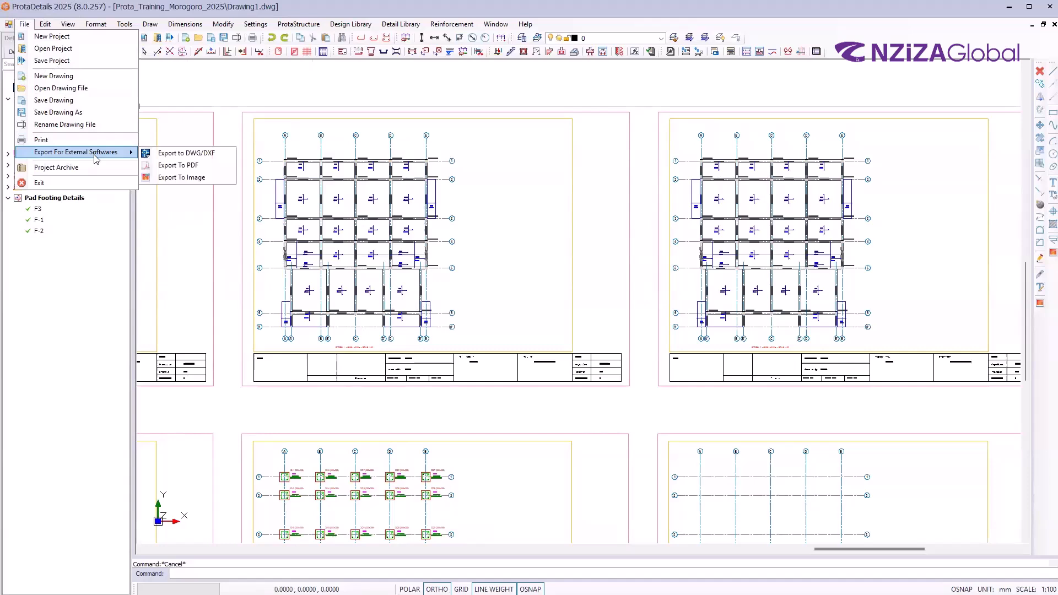
key(ctrl)
key(ctrl)
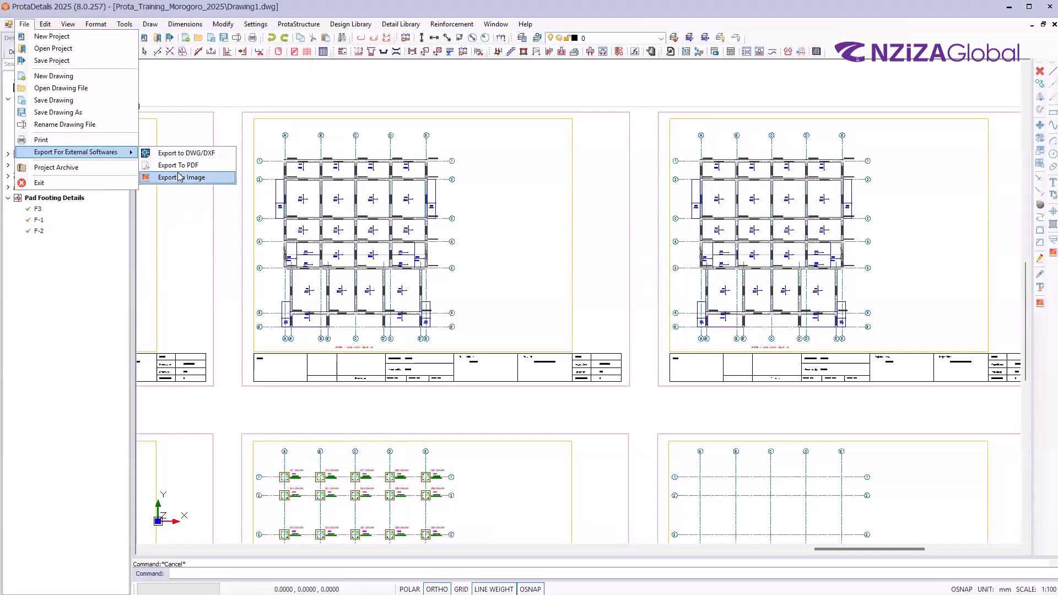
key(ctrl)
key(ctrl)
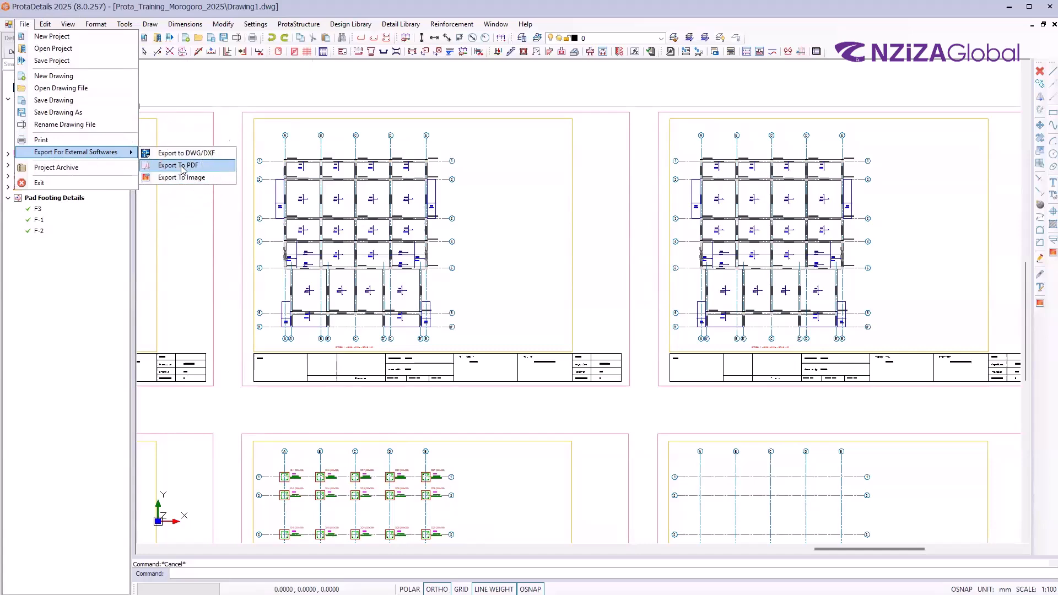
click(182, 169)
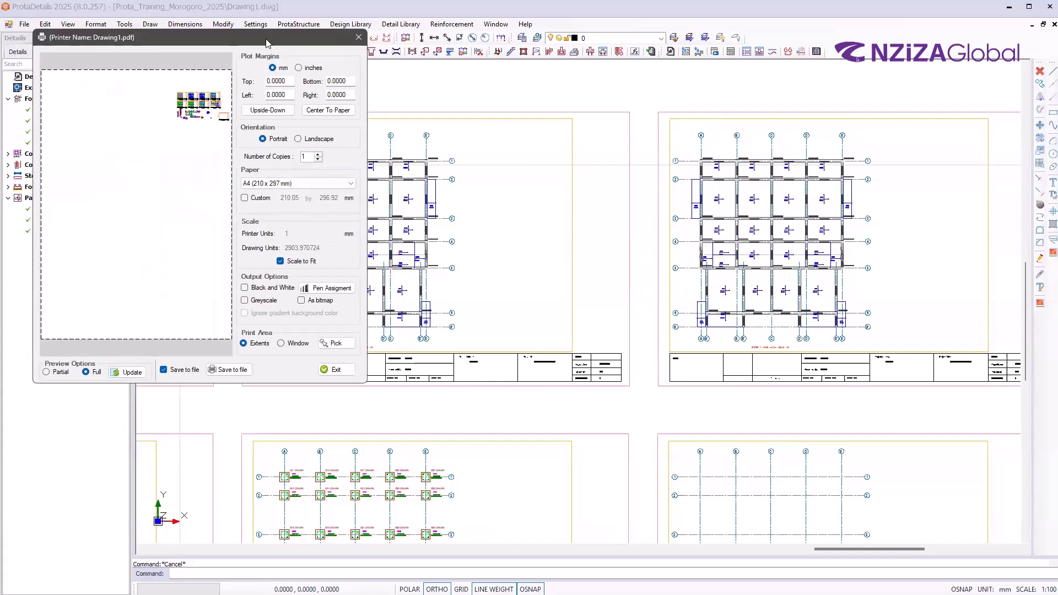
drag(267, 43, 483, 107)
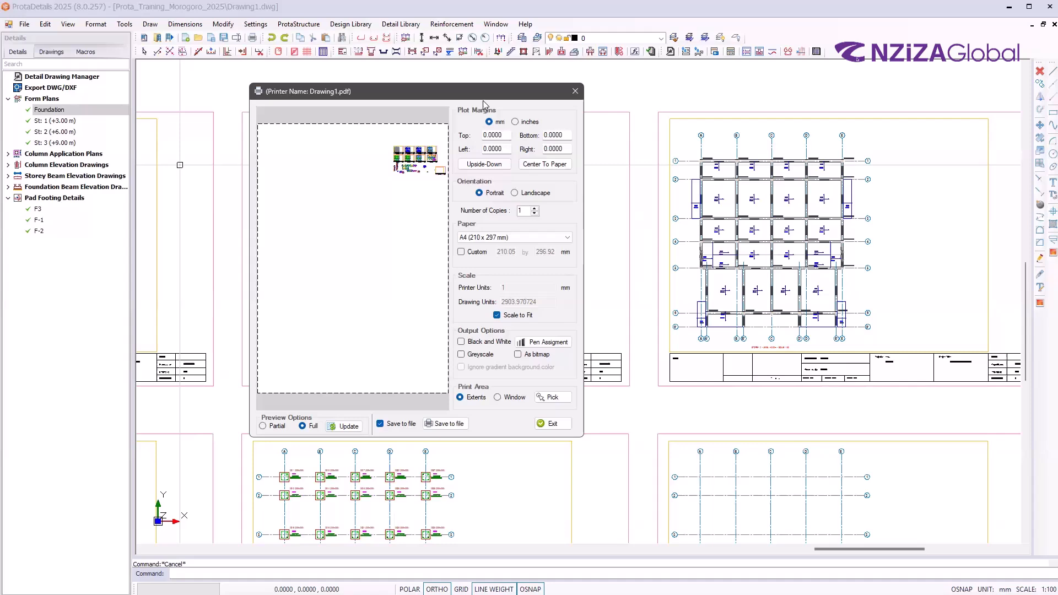
Set the PDF paper size to A3 (297 x 420 mm) with landscape orientation
click(564, 238)
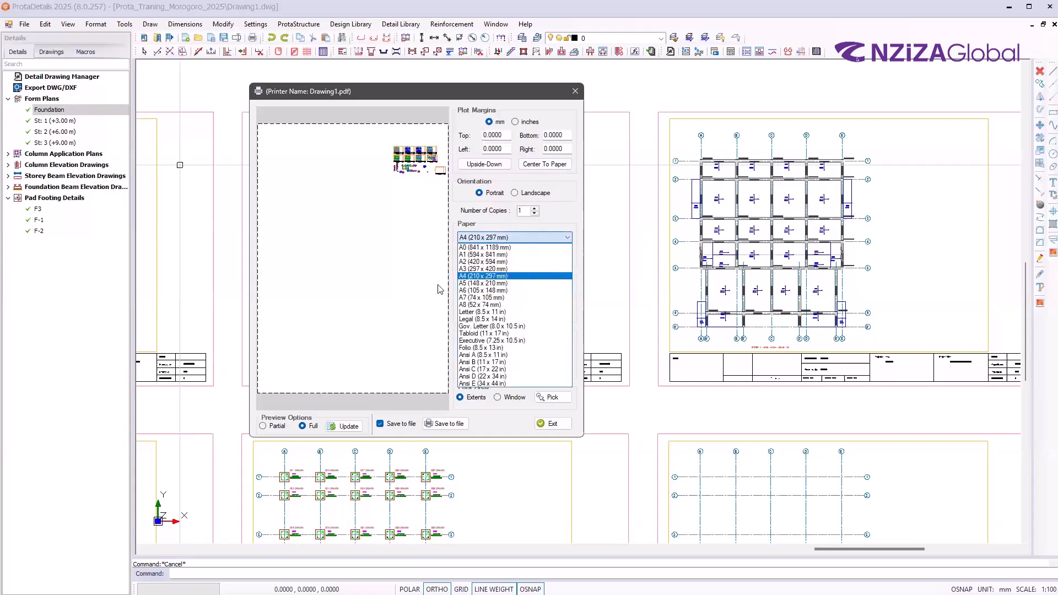
click(484, 269)
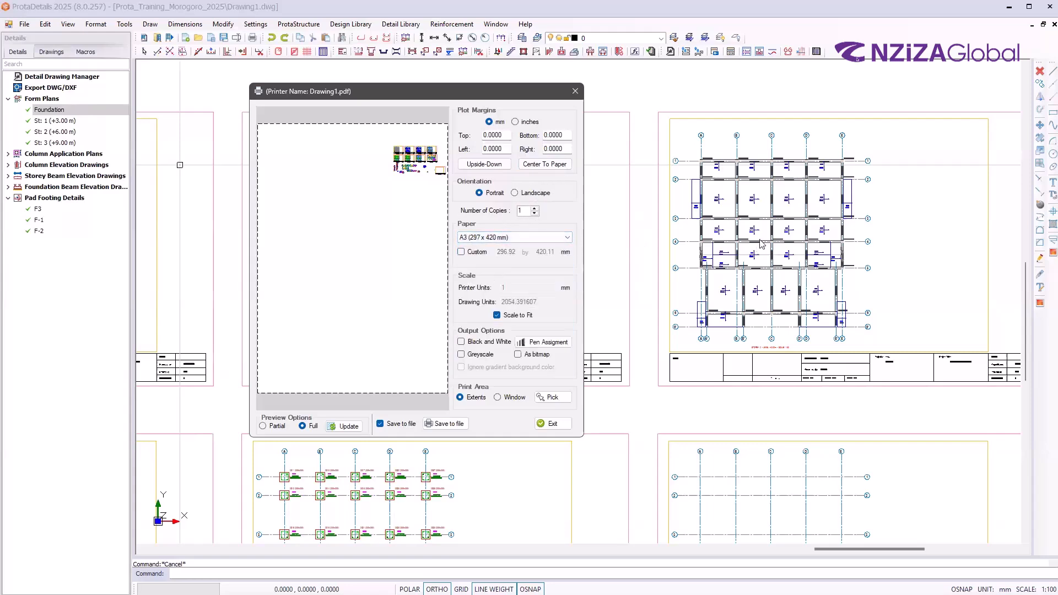
key(ctrl)
key(ctrl)
click(539, 237)
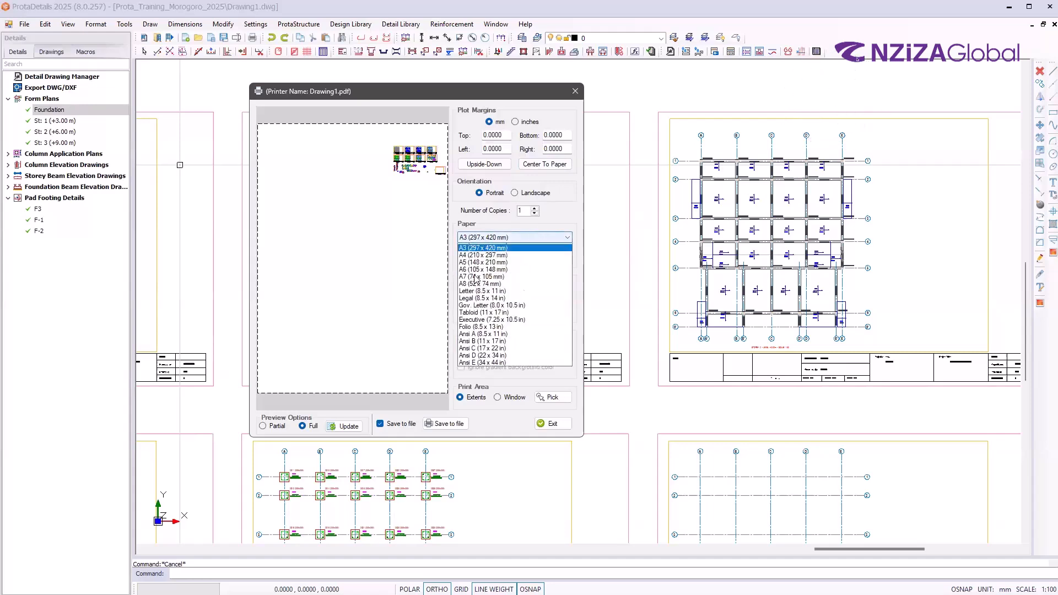
key(ctrl)
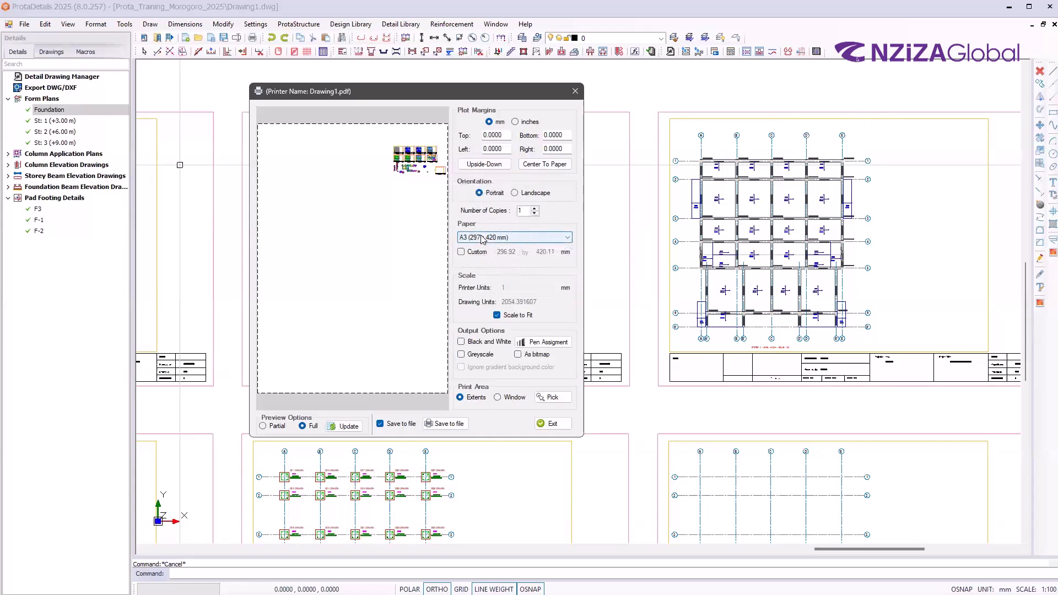
click(515, 193)
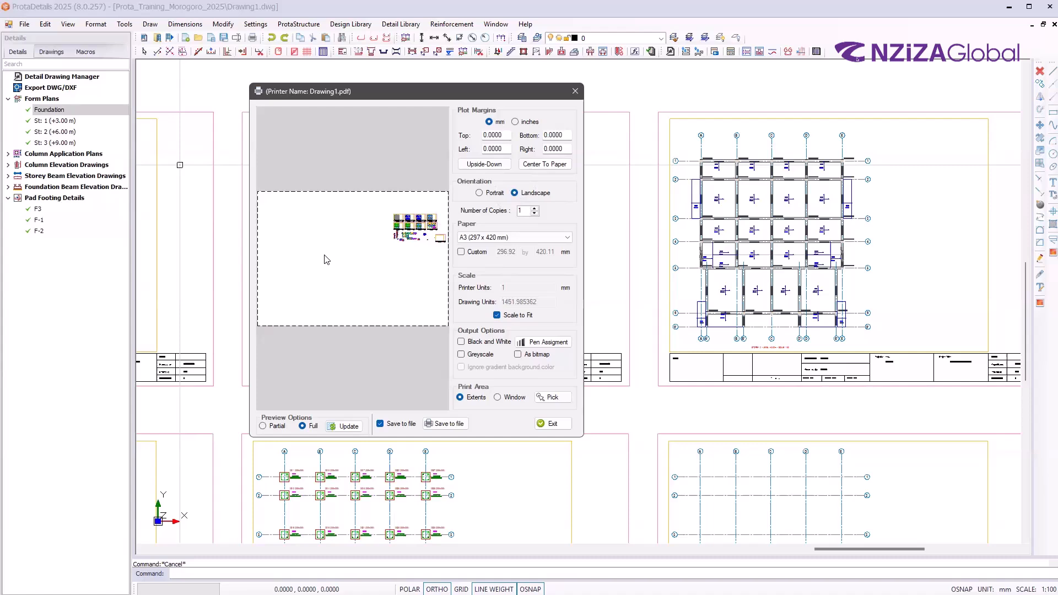
Set the print area to a window around the outer frame of the upper row's second sheet and centre it on the paper
click(551, 398)
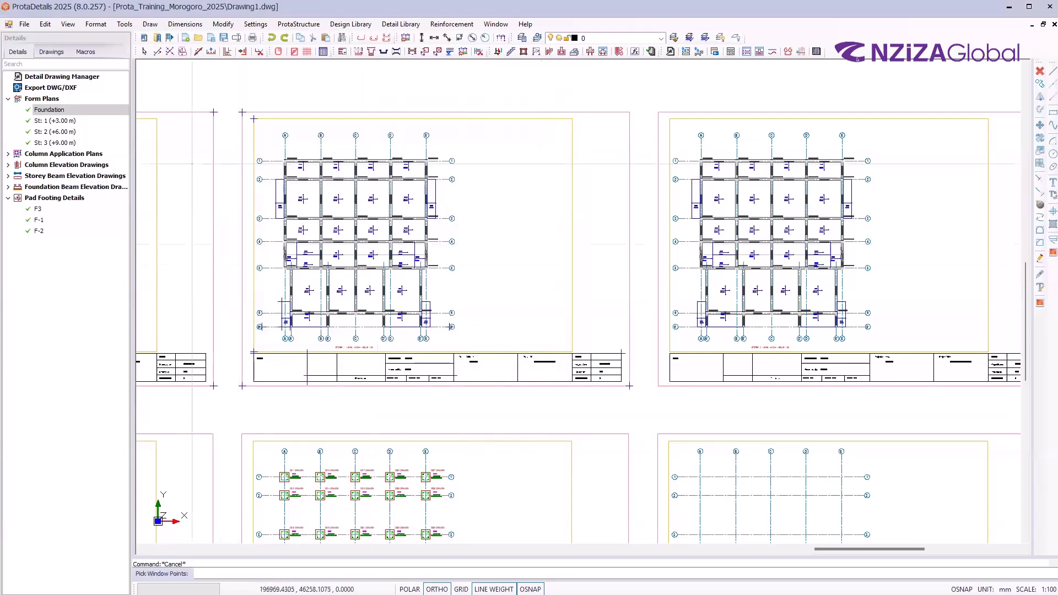
scroll(527, 264, down, 4)
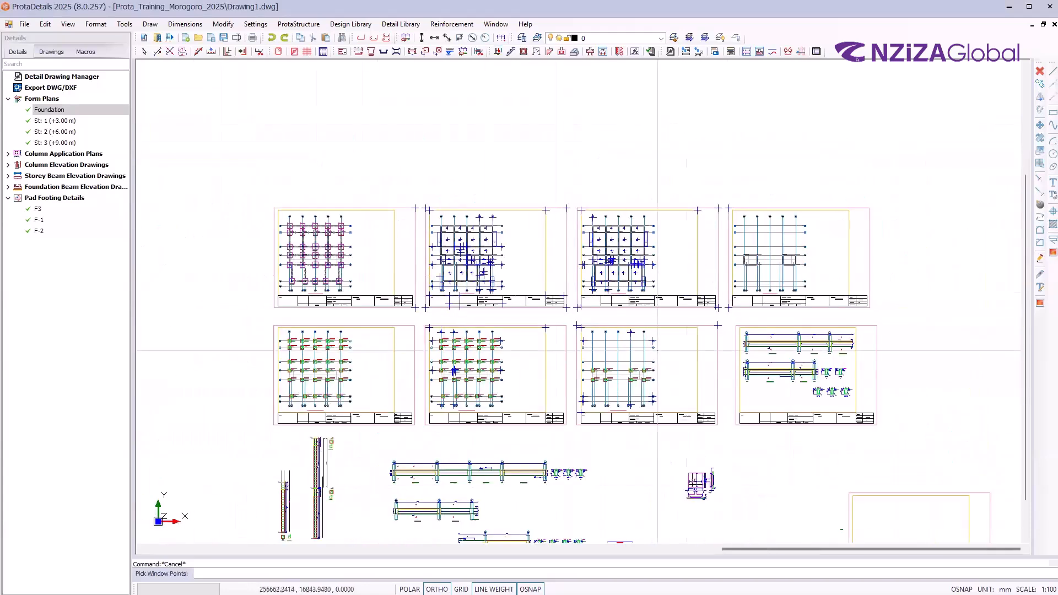
scroll(526, 260, up, 3)
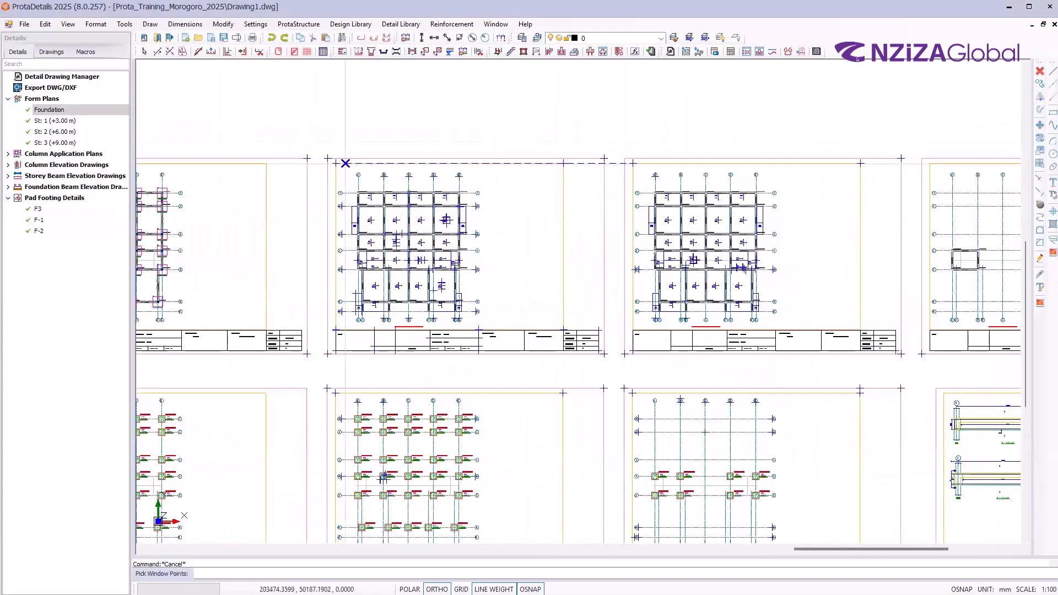
scroll(319, 157, up, 3)
click(320, 157)
scroll(386, 221, down, 3)
scroll(558, 294, up, 4)
click(558, 293)
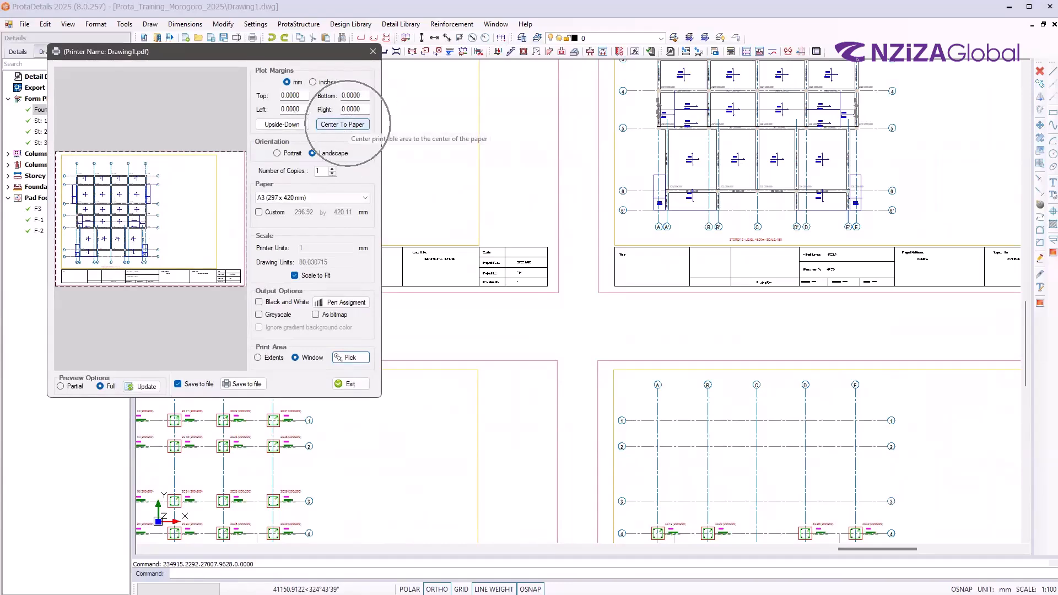
click(343, 124)
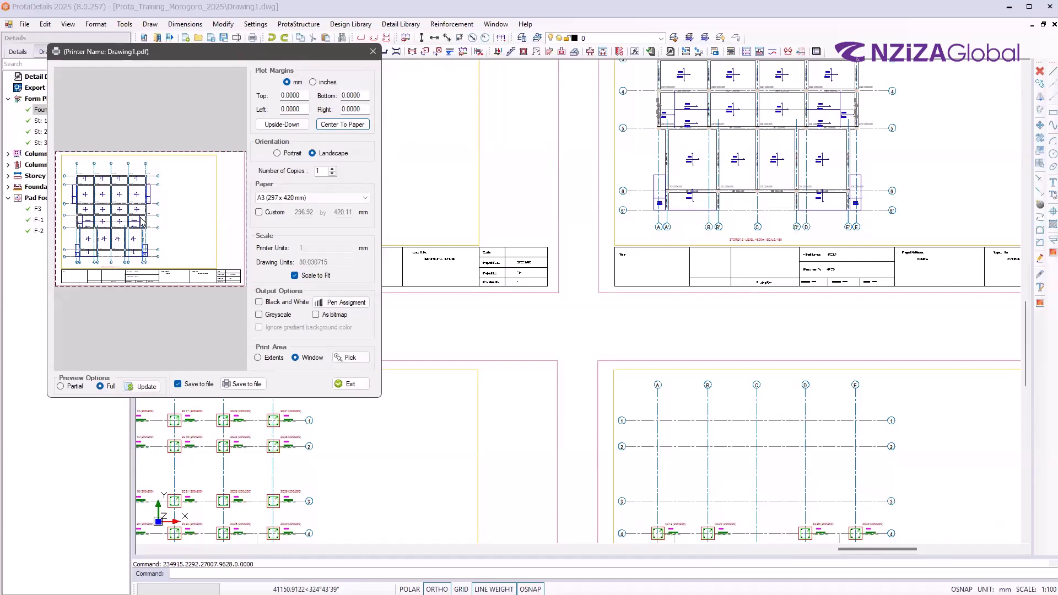
click(139, 191)
click(150, 193)
click(150, 193)
Save the framed sheet as Drawing1 PDF in the TRAINING\TZ\Prota_Morogoro-2025 folder on the H: drive
click(232, 388)
click(233, 389)
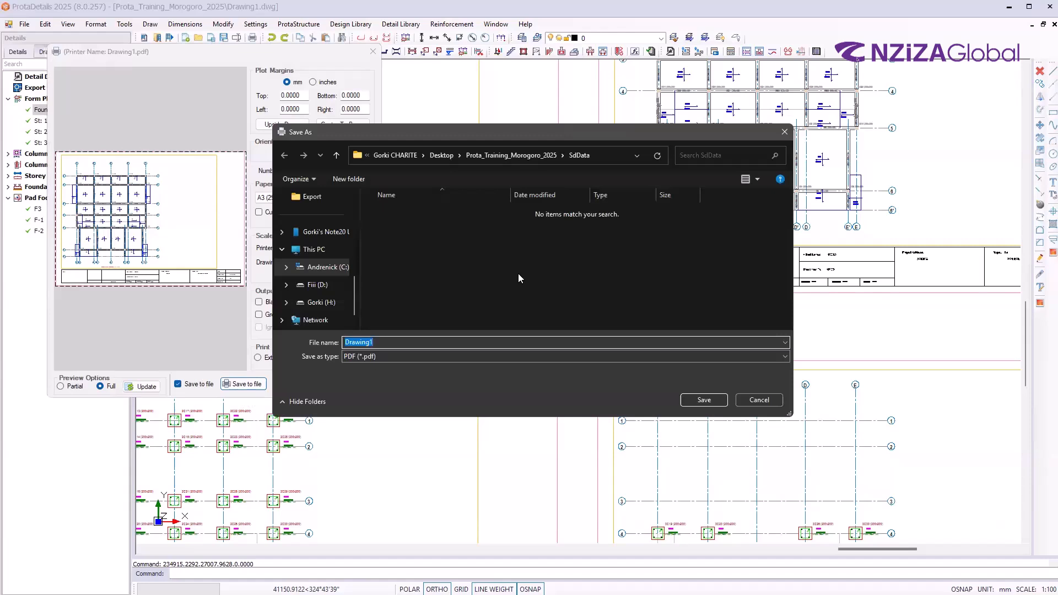
scroll(310, 268, down, 1)
scroll(310, 269, up, 2)
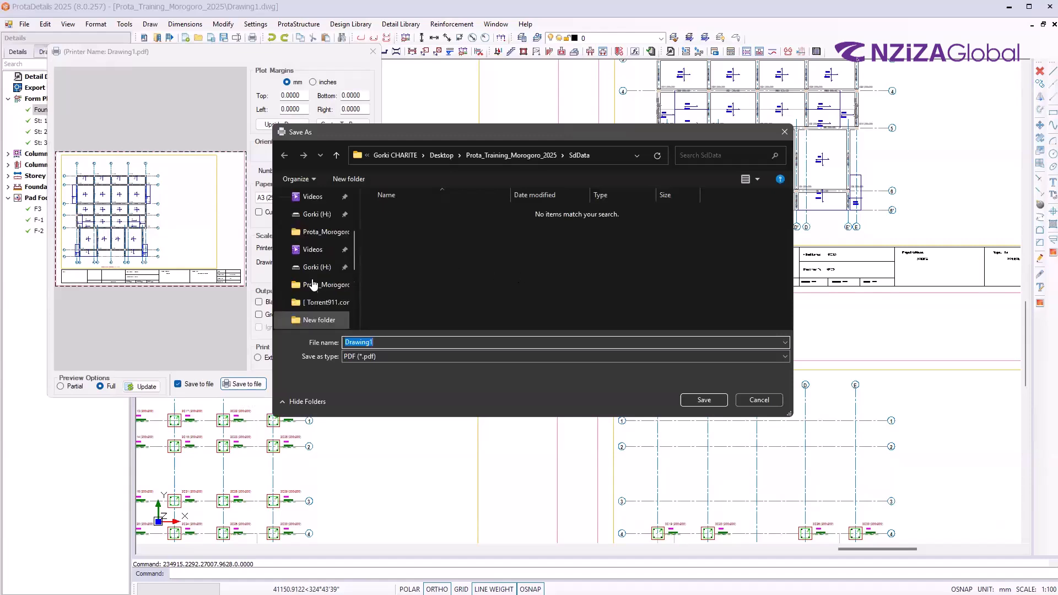
scroll(317, 281, down, 2)
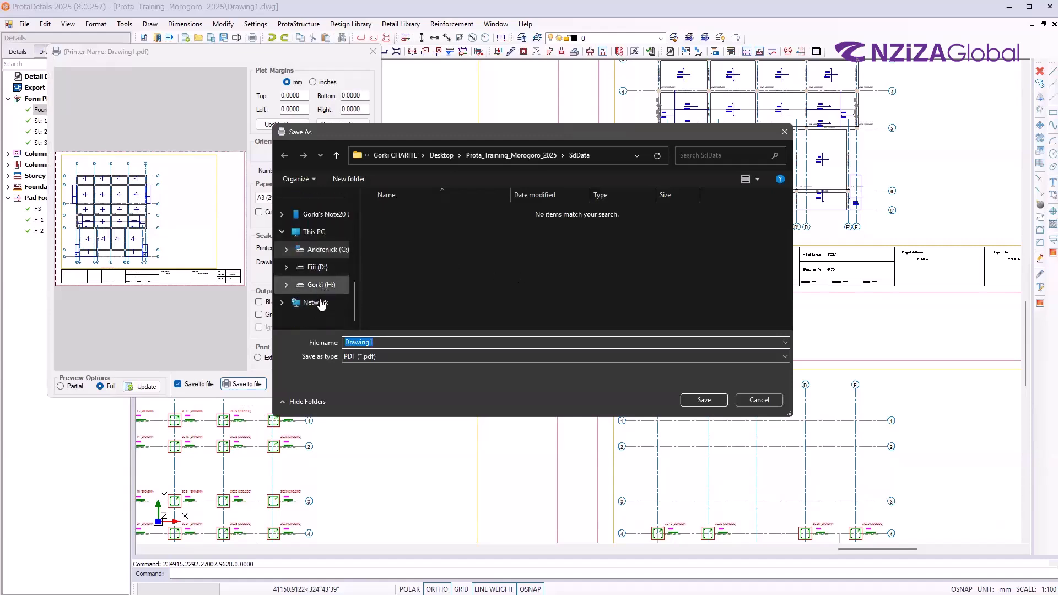
click(322, 287)
scroll(430, 276, down, 3)
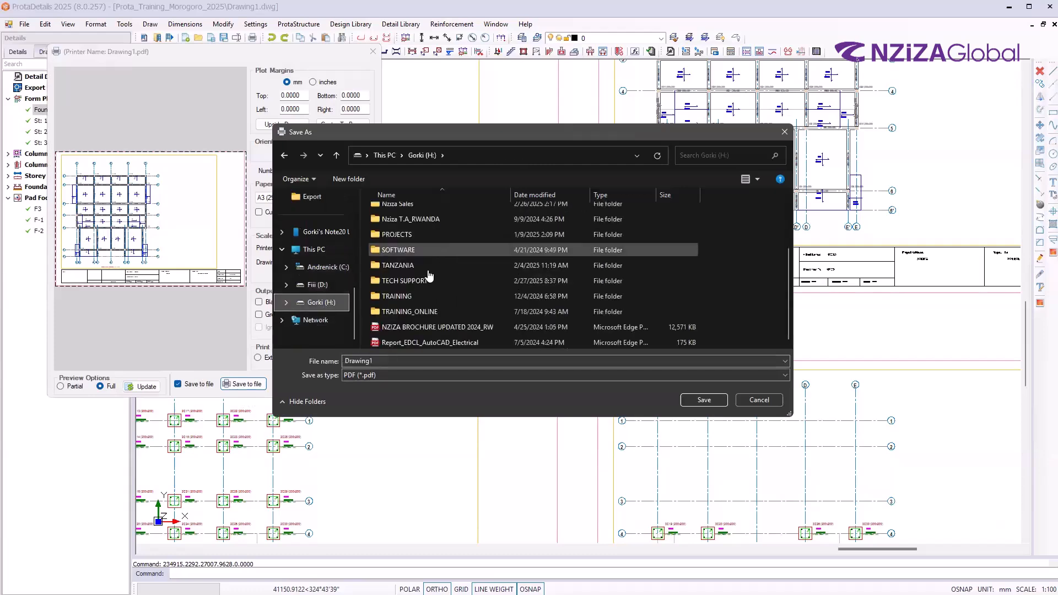
double_click(419, 296)
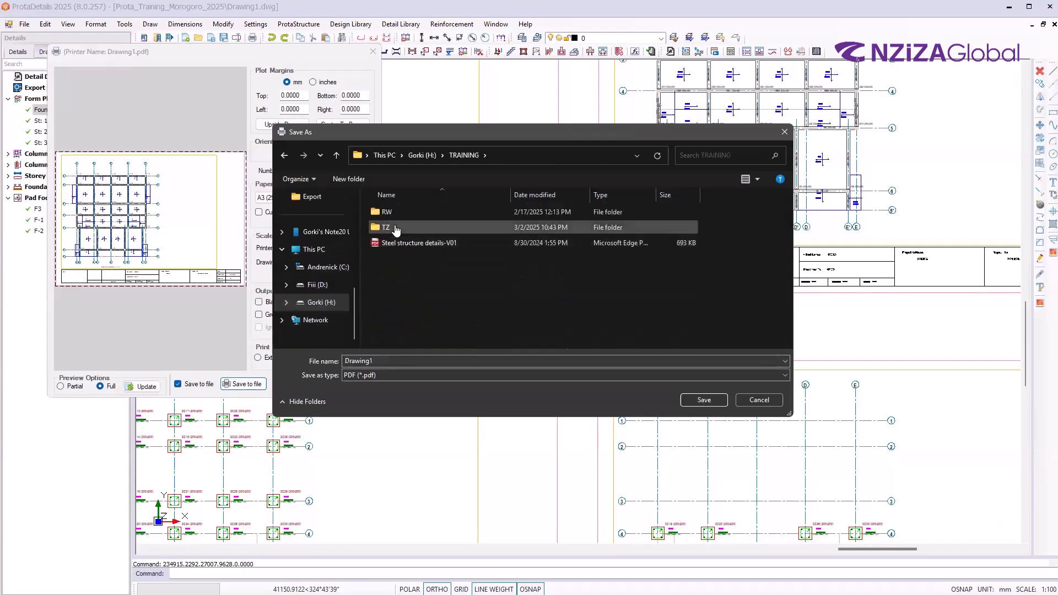
double_click(386, 228)
scroll(425, 265, down, 2)
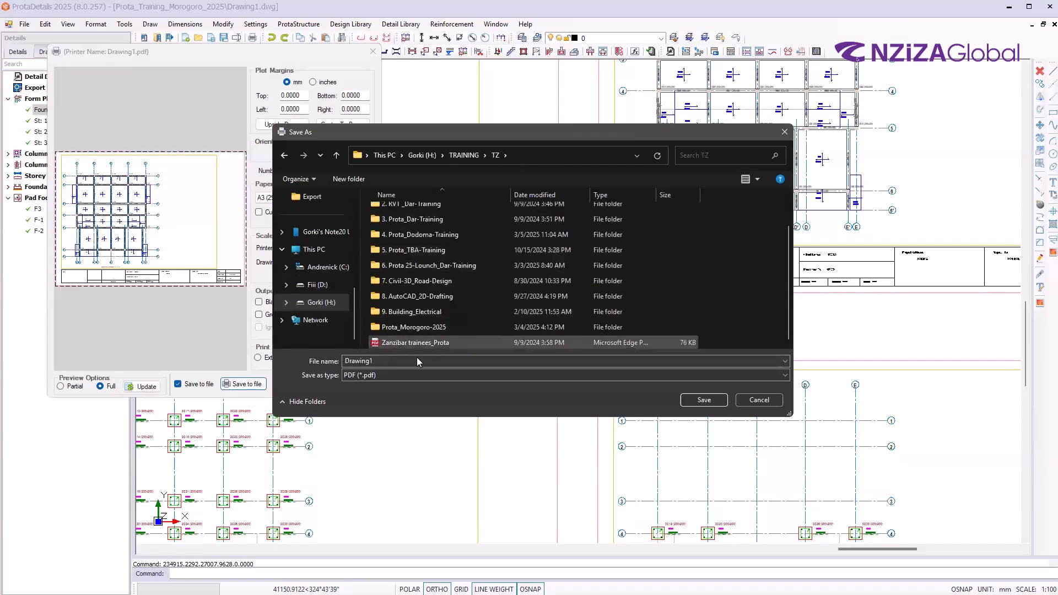
double_click(414, 327)
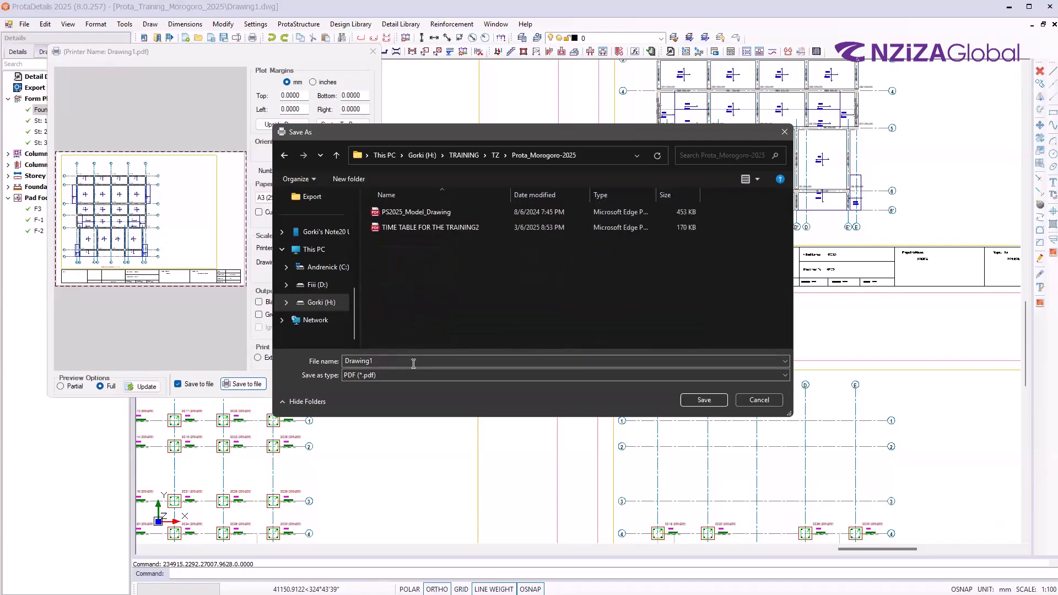
click(704, 400)
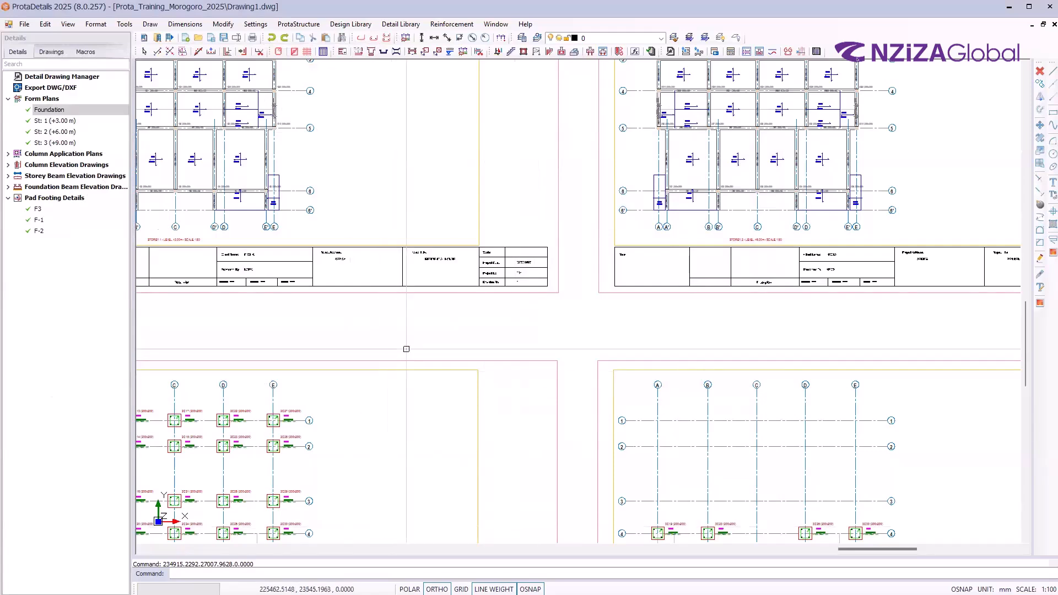
Open the exported Drawing1.pdf from its folder, examine the form plan and title block, and return to the drawing
key(super+e)
double_click(390, 367)
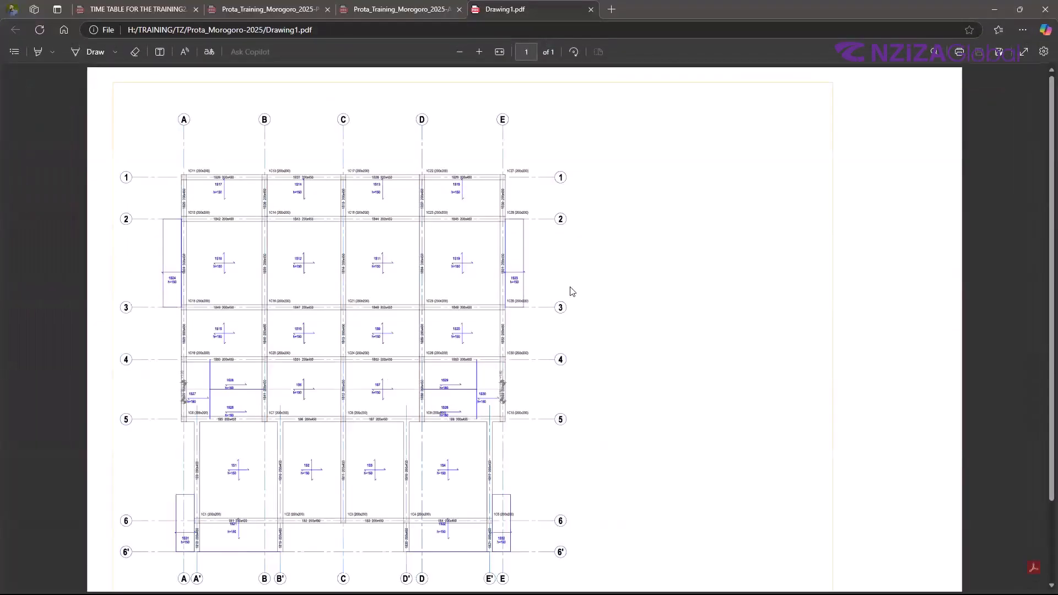
ctrl+scroll(571, 291, down, 2)
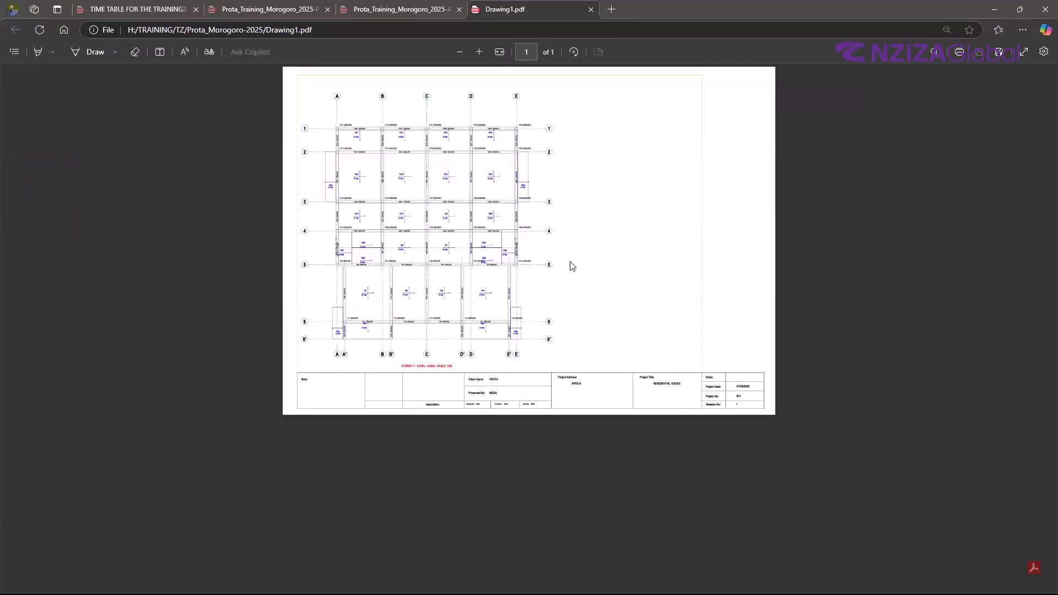
click(564, 247)
key(ctrl)
ctrl+scroll(550, 191, up, 2)
ctrl+scroll(546, 204, down, 3)
ctrl+scroll(546, 204, up, 1)
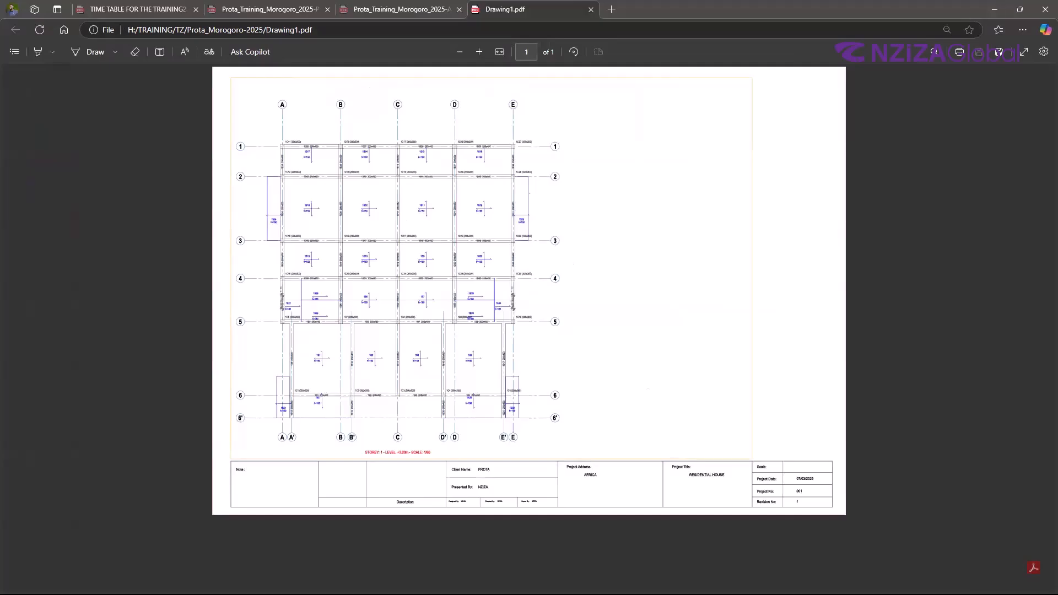
click(994, 10)
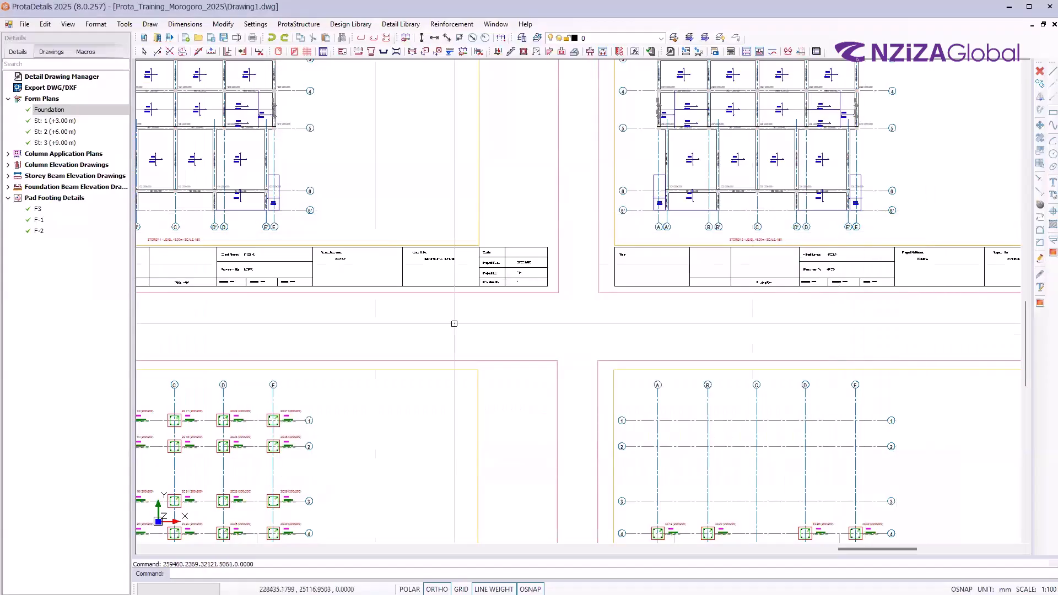
Start another PDF export of the current drawing, for the upper row's fourth sheet
scroll(659, 247, down, 5)
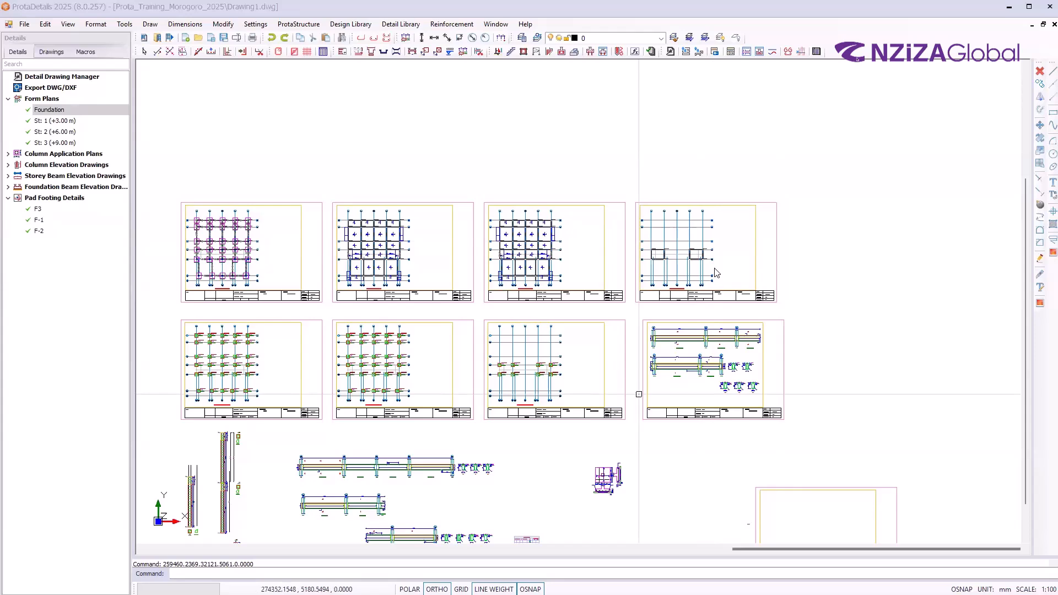
scroll(716, 273, up, 3)
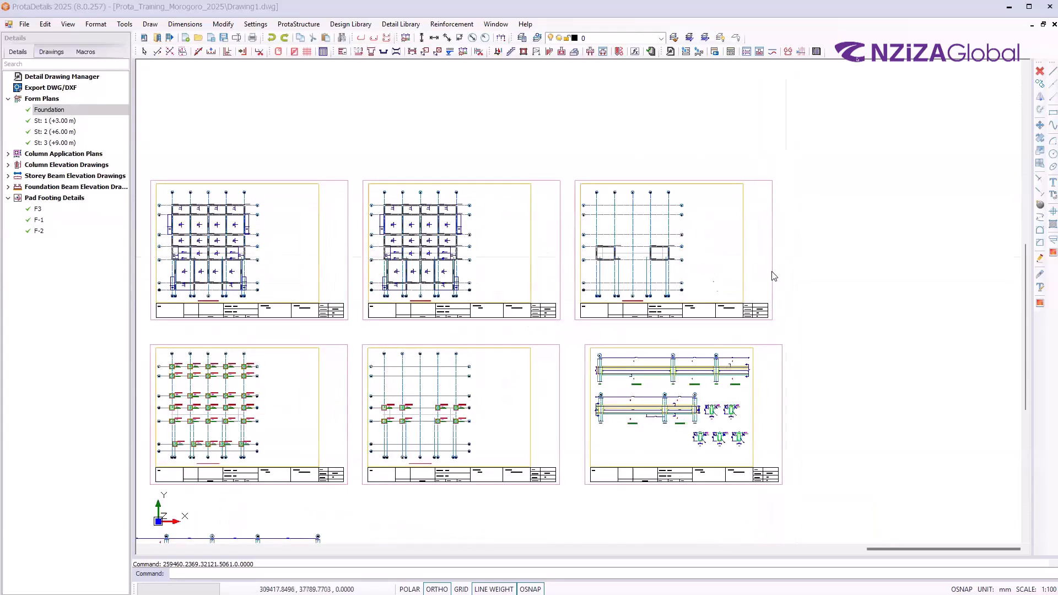
scroll(672, 223, up, 2)
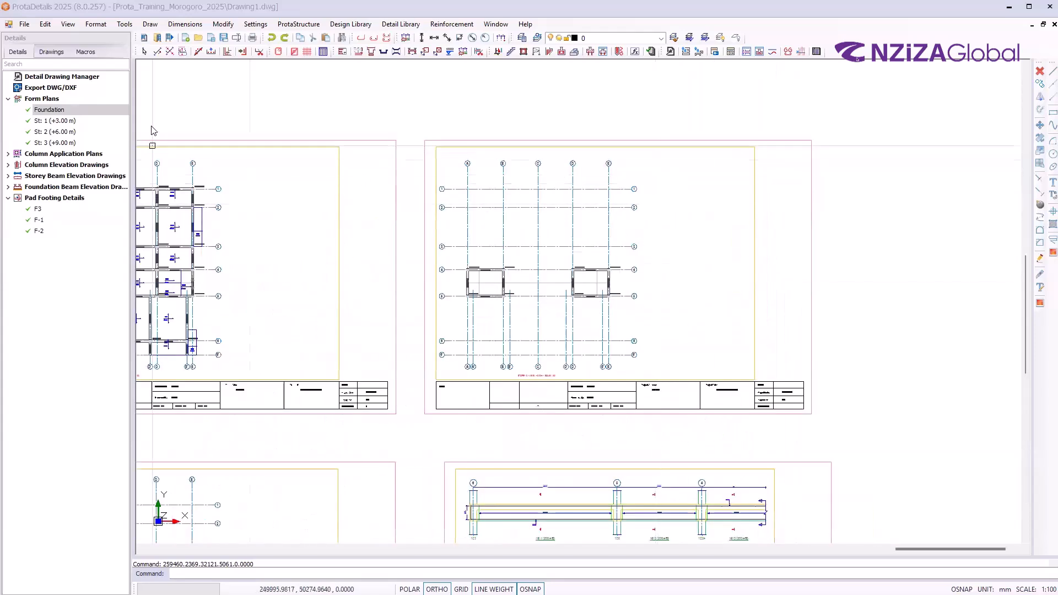
click(25, 25)
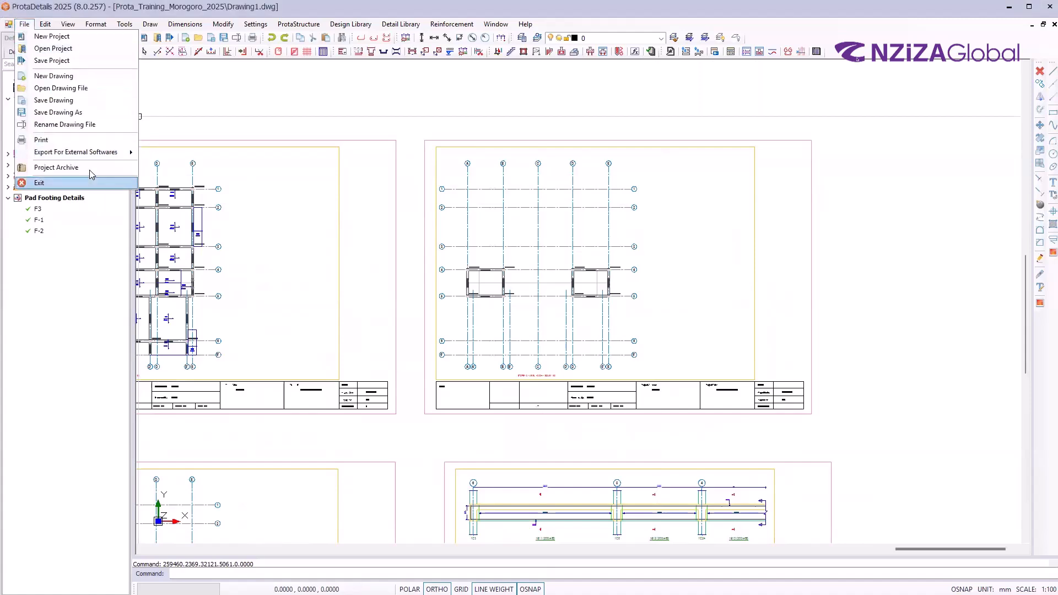
click(102, 155)
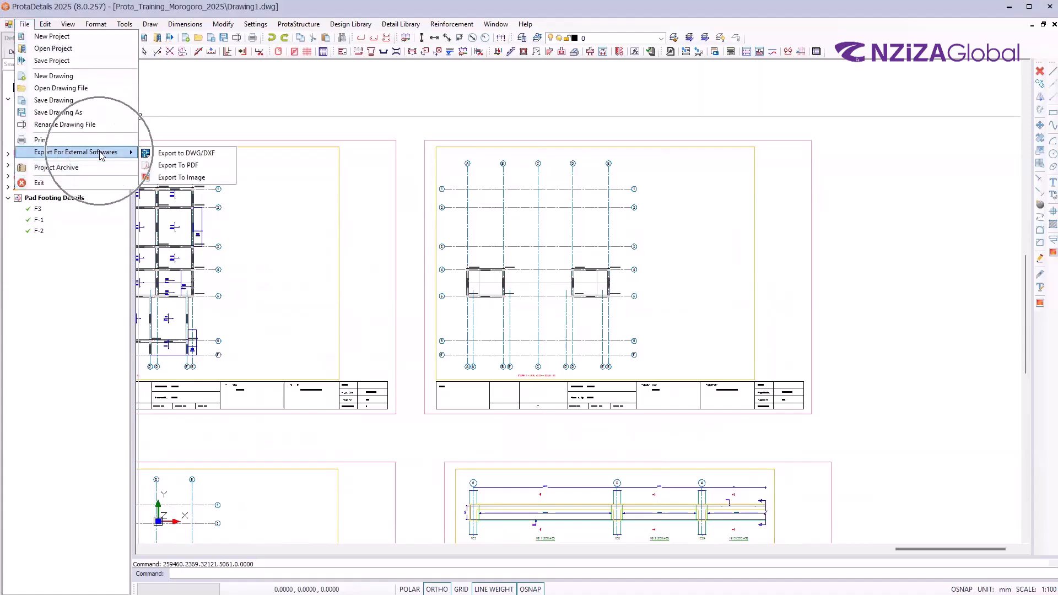
click(167, 170)
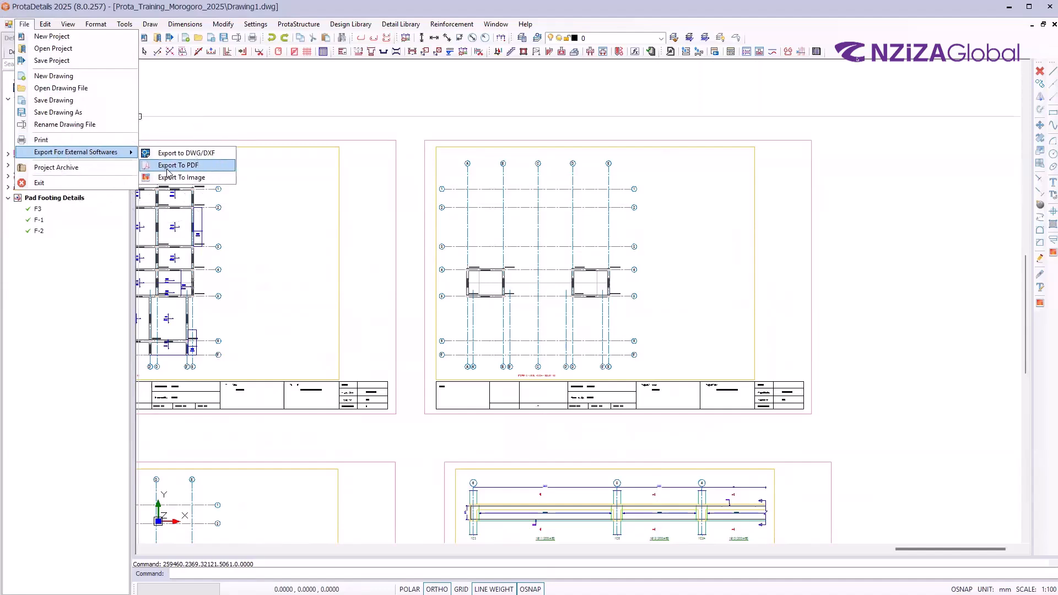
click(167, 166)
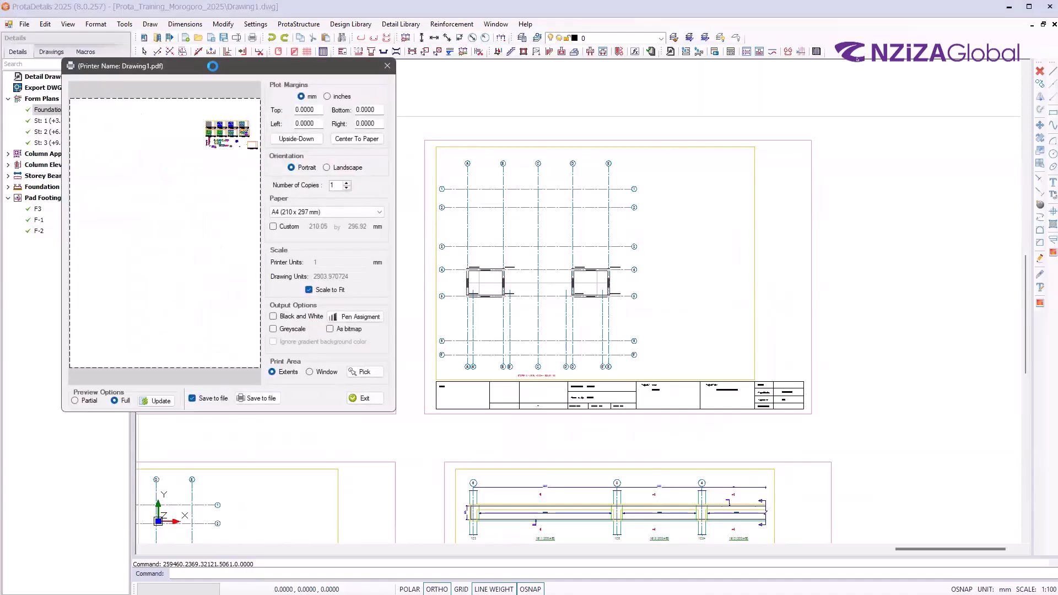
Set the export's paper size to A3 (297 x 420 mm) and its orientation to landscape
drag(213, 66, 231, 91)
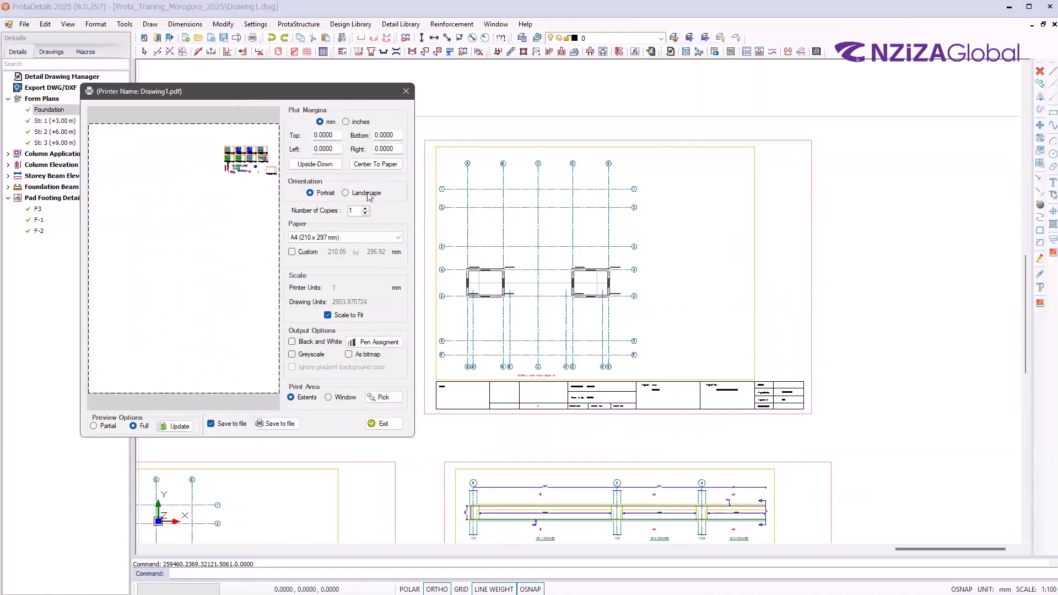
key(ctrl)
key(ctrl)
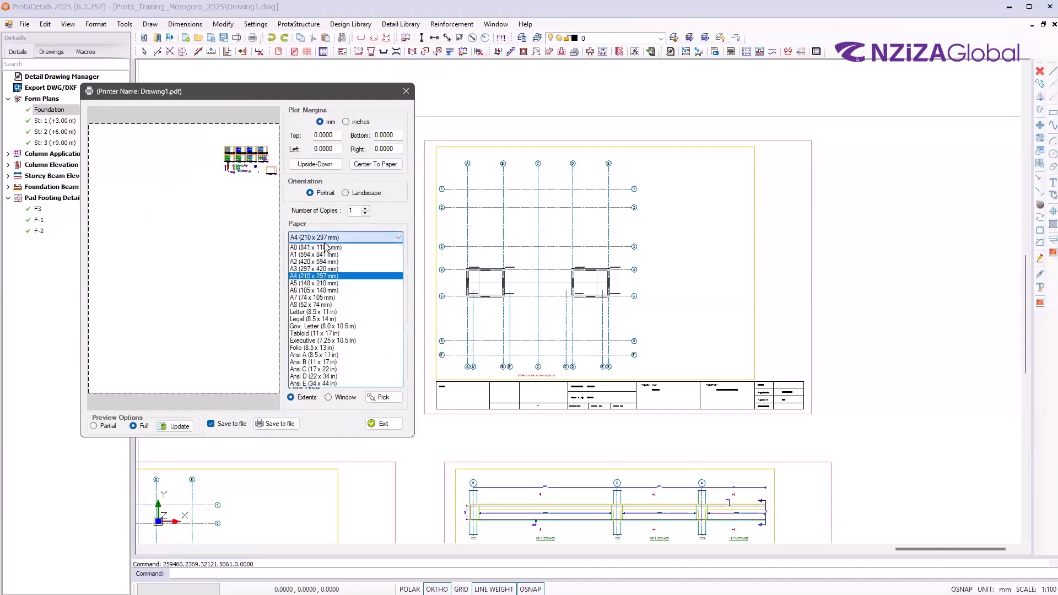
click(310, 268)
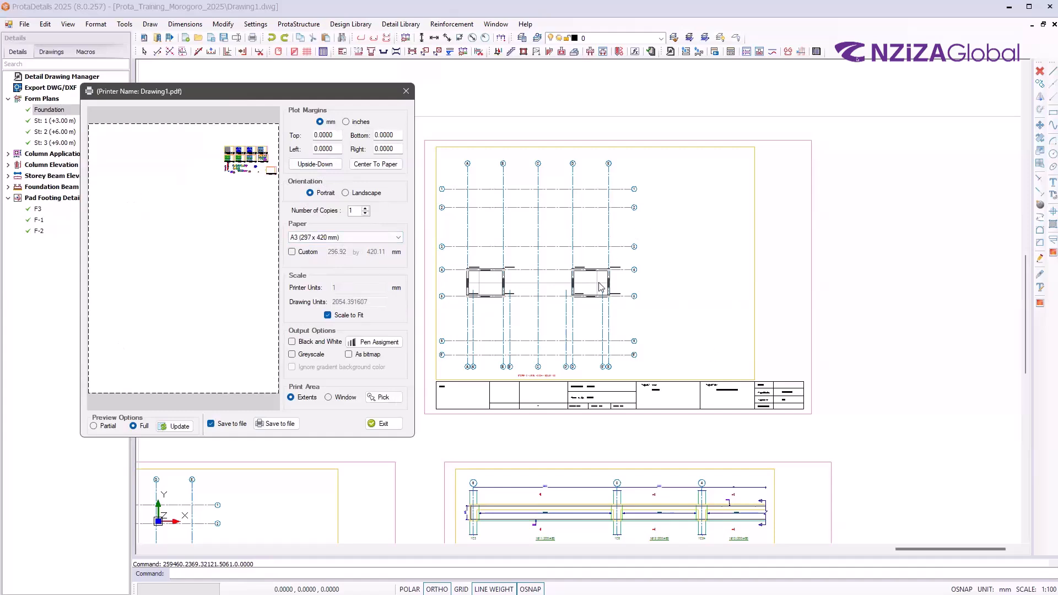
click(345, 192)
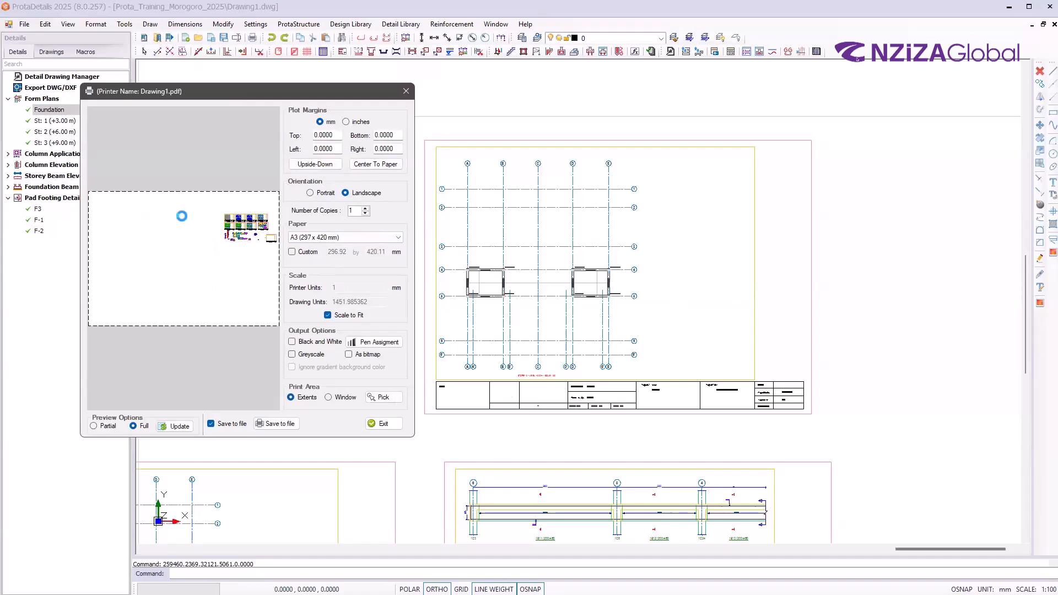
Set the print area to a window around the outer frame of the upper row's fourth sheet and centre it on the paper
click(331, 397)
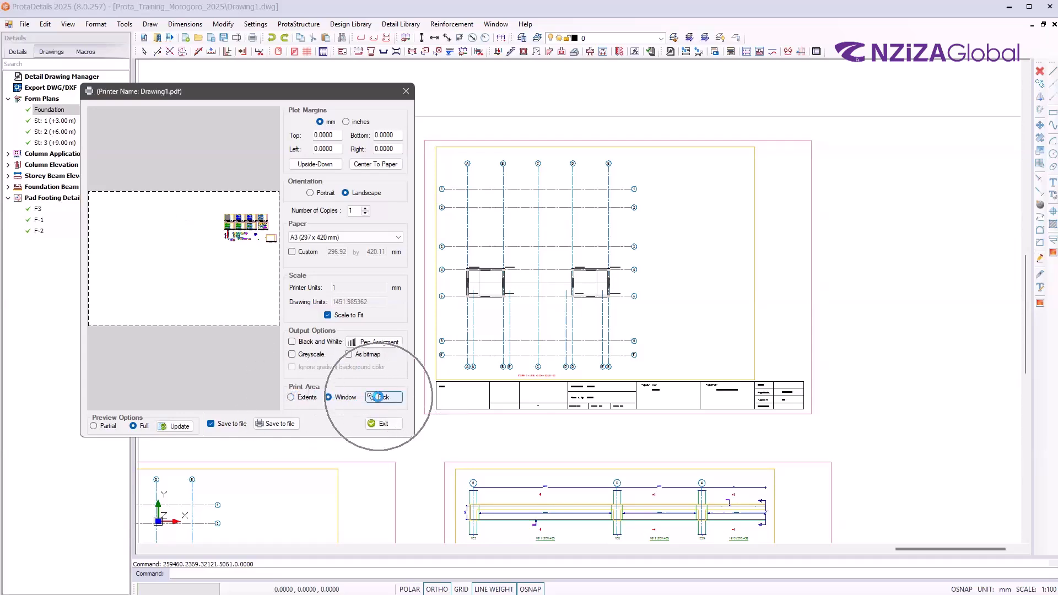
click(380, 398)
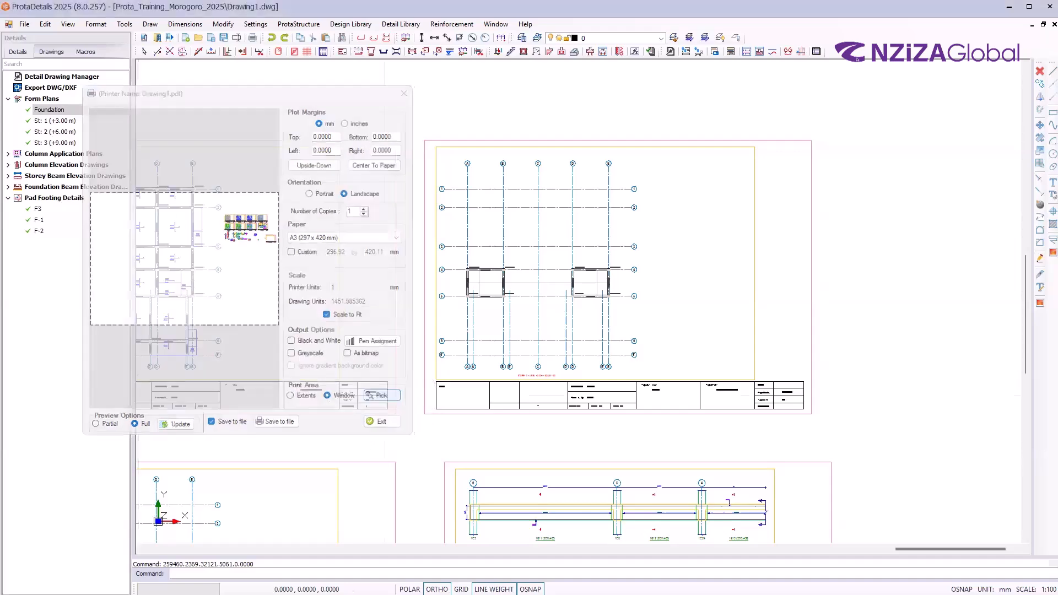
scroll(425, 394, down, 3)
scroll(491, 277, up, 4)
middle_drag(490, 277, 428, 255)
click(420, 189)
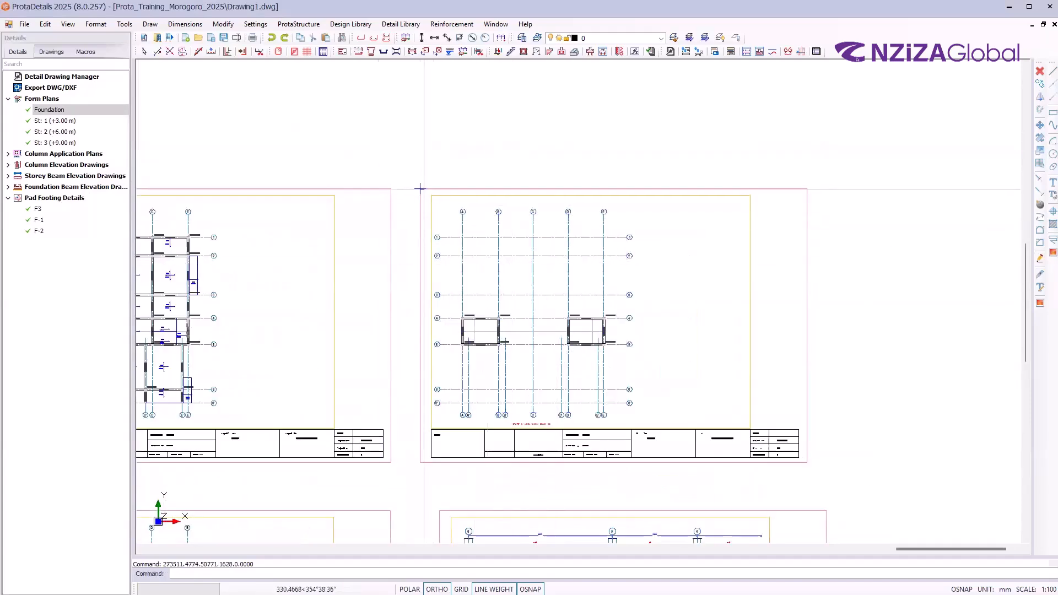
click(807, 466)
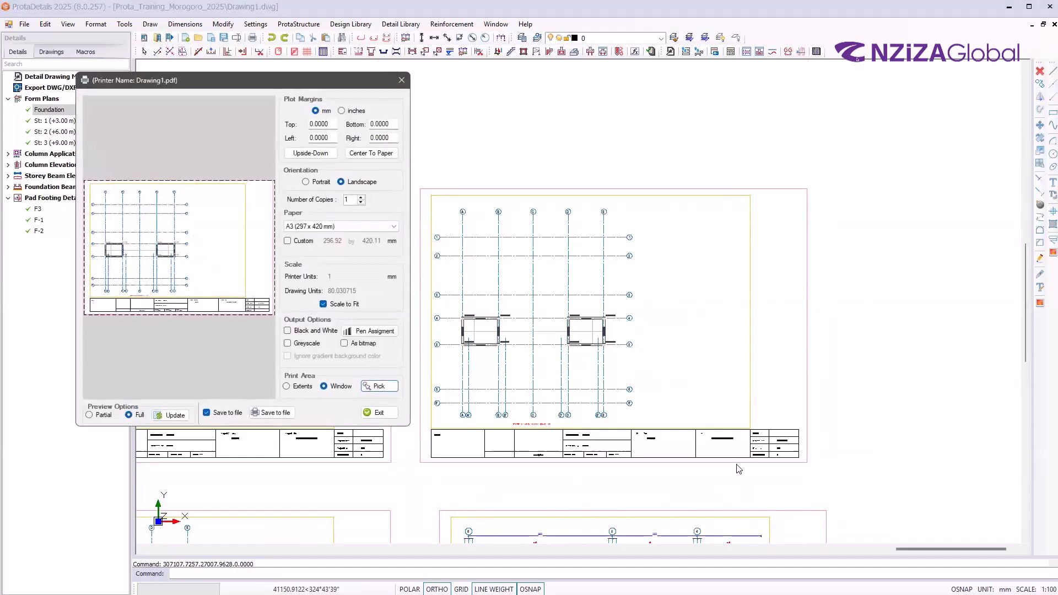
key(ctrl)
key(ctrl)
key(ctrl)
click(378, 155)
key(ctrl)
key(ctrl)
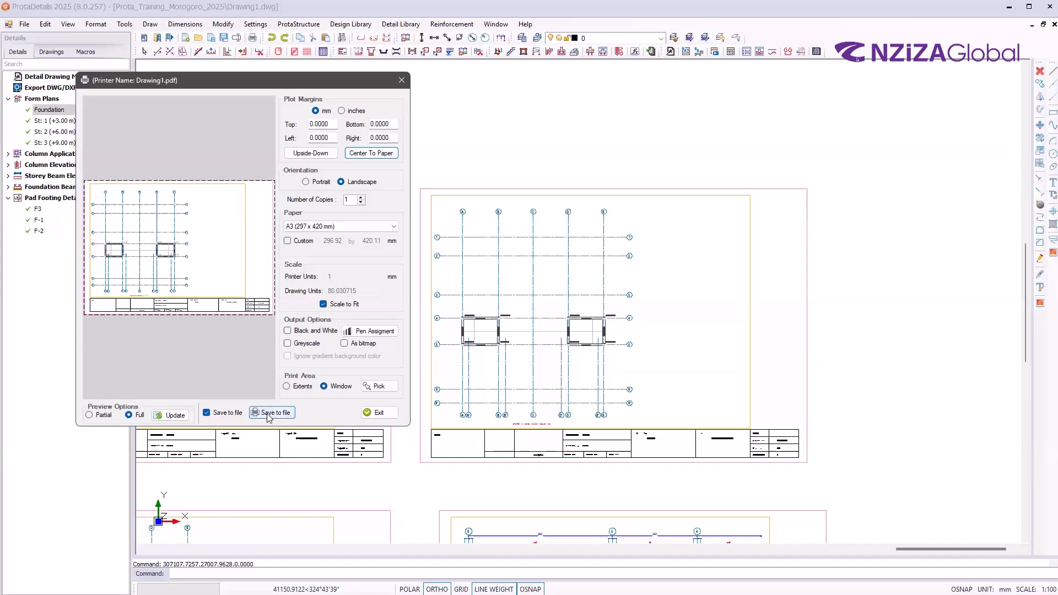
Try to save the fourth sheet to a PDF file, and close the export dialog
key(ctrl)
key(ctrl)
click(267, 415)
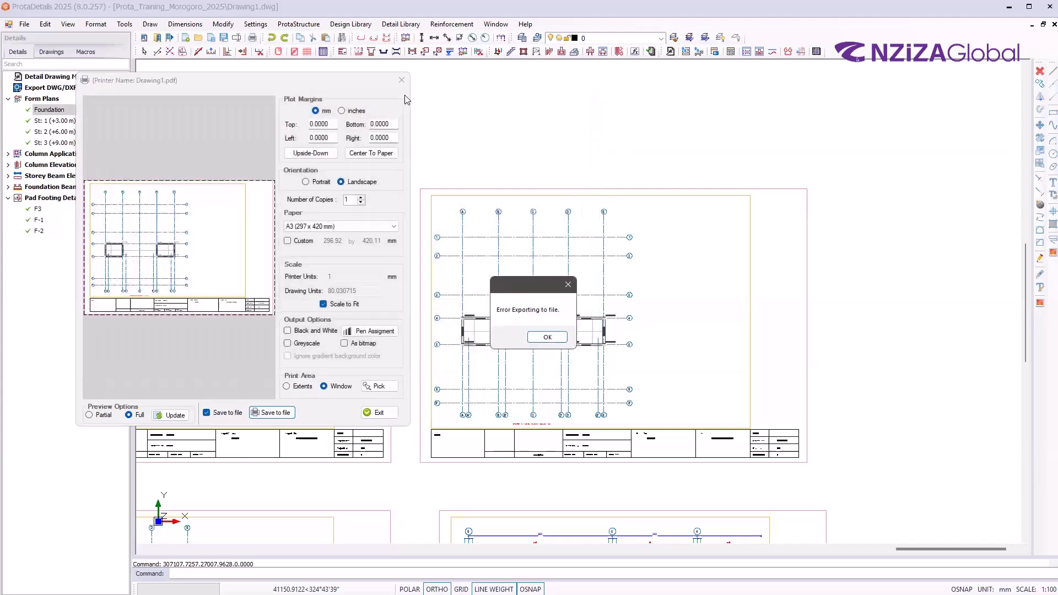
key(Return)
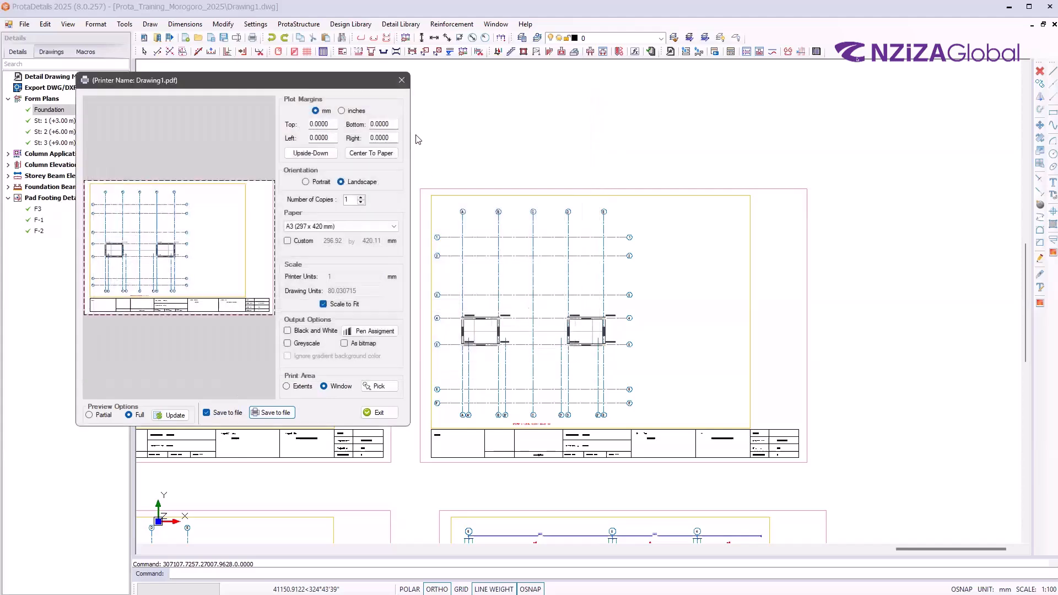
click(402, 81)
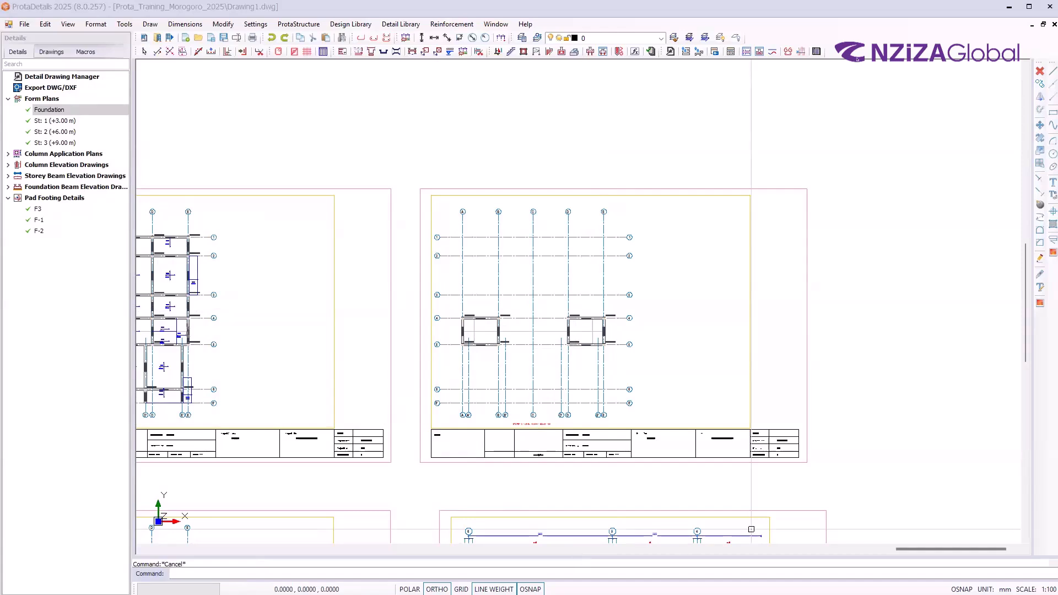
scroll(561, 513, down, 5)
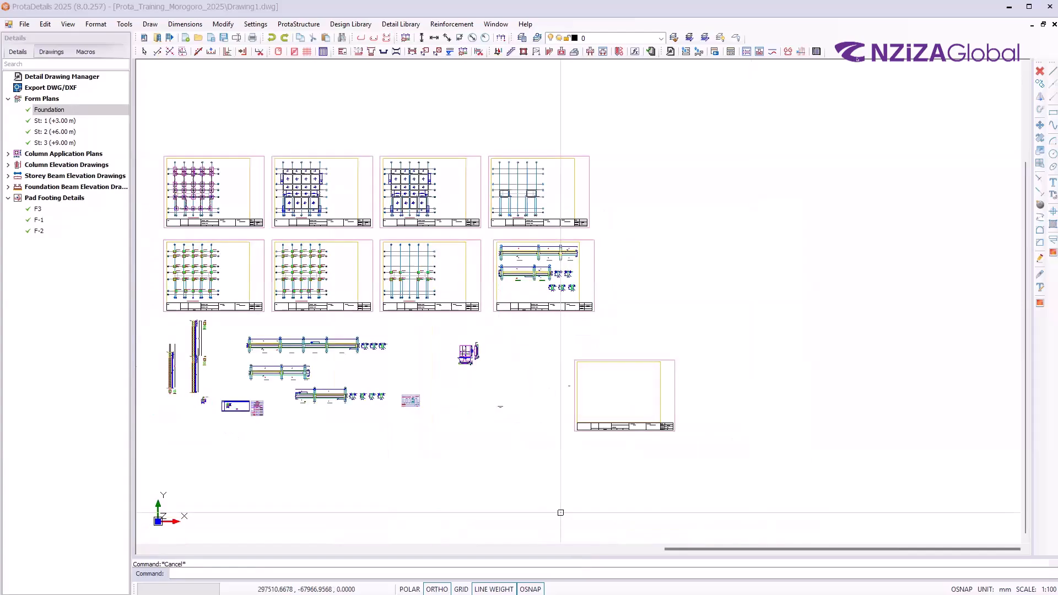
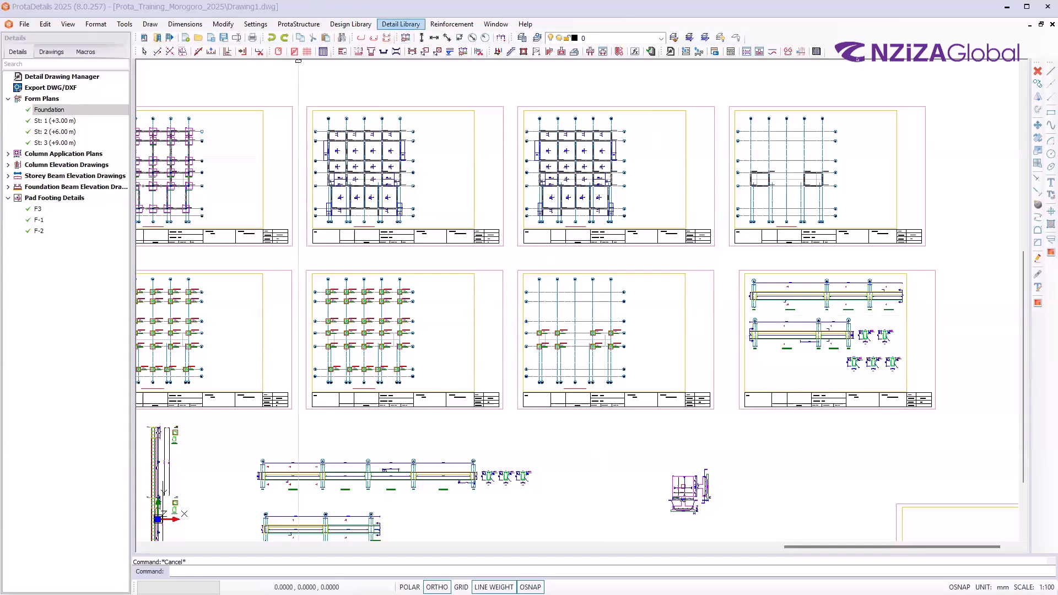
scroll(472, 221, down, 2)
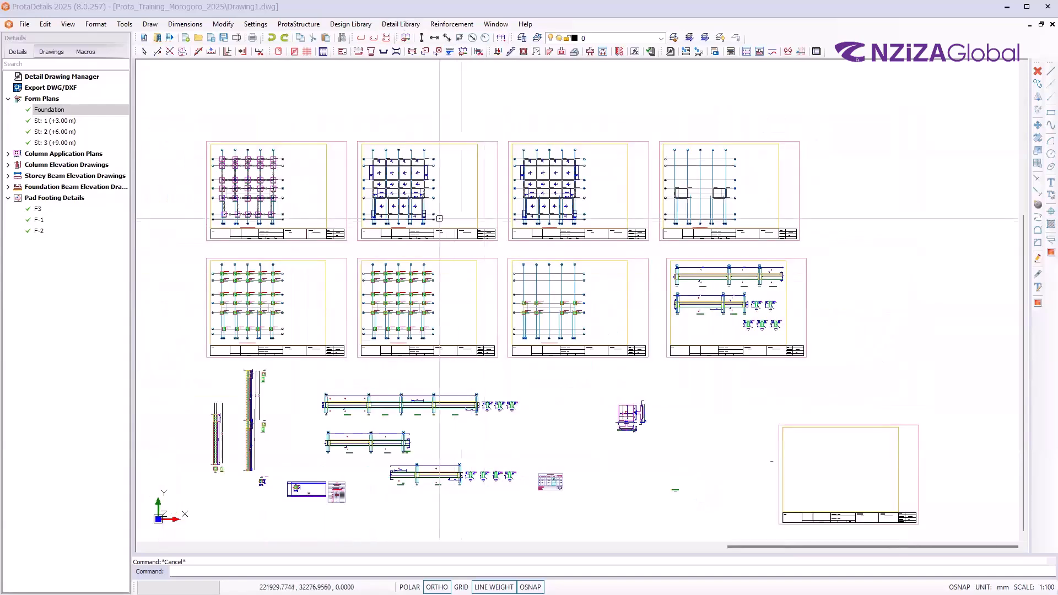
click(365, 26)
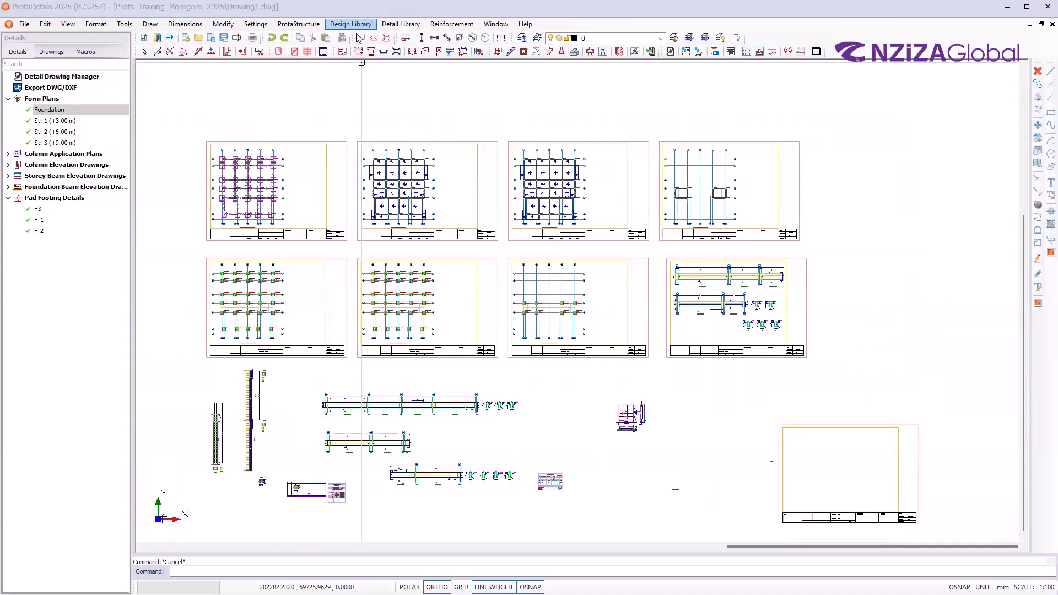
click(361, 22)
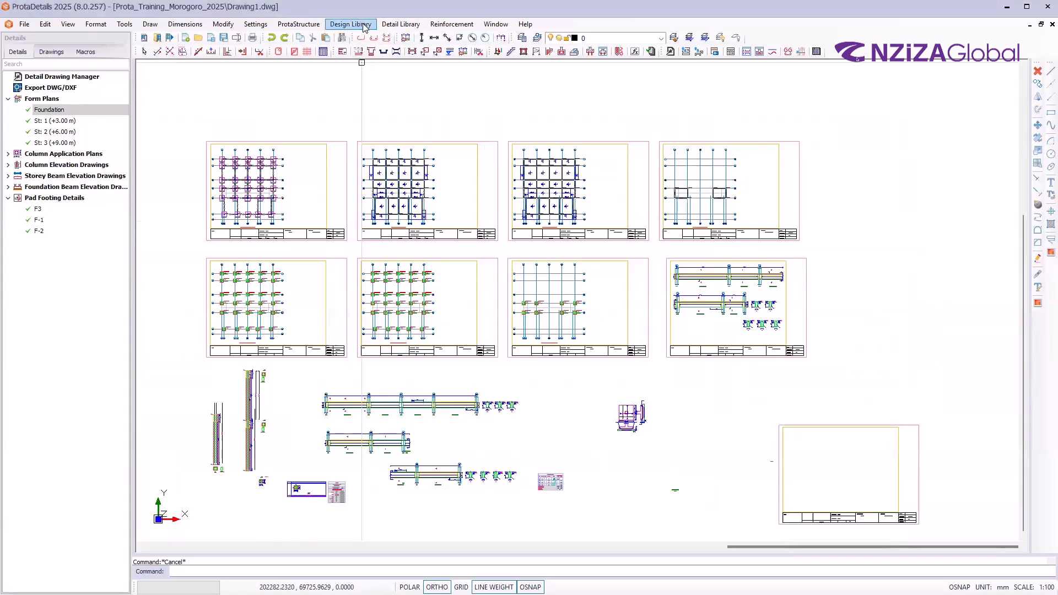
click(364, 26)
mouse_move(401, 24)
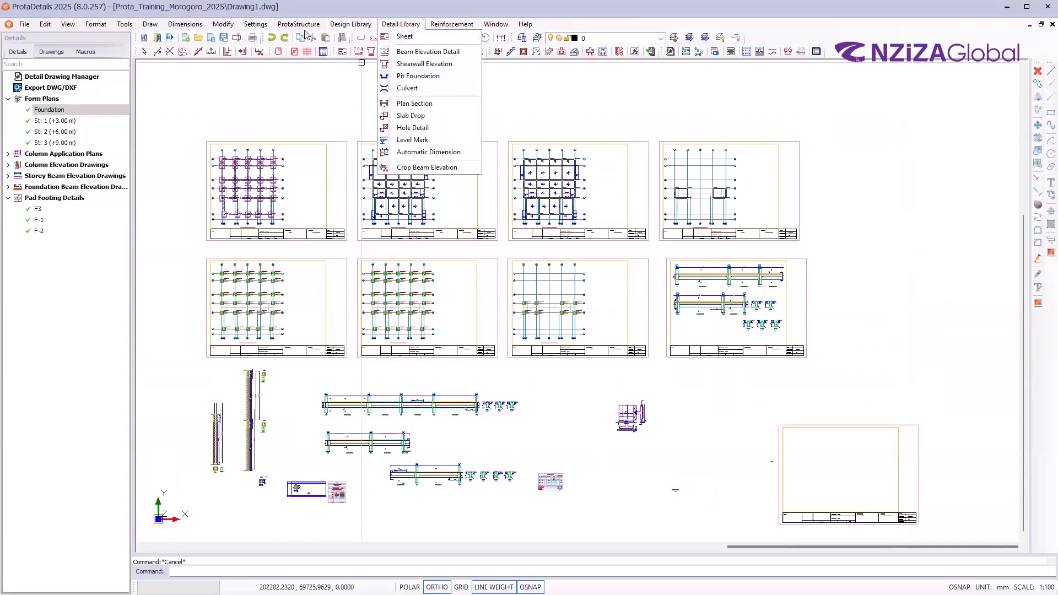
mouse_move(356, 26)
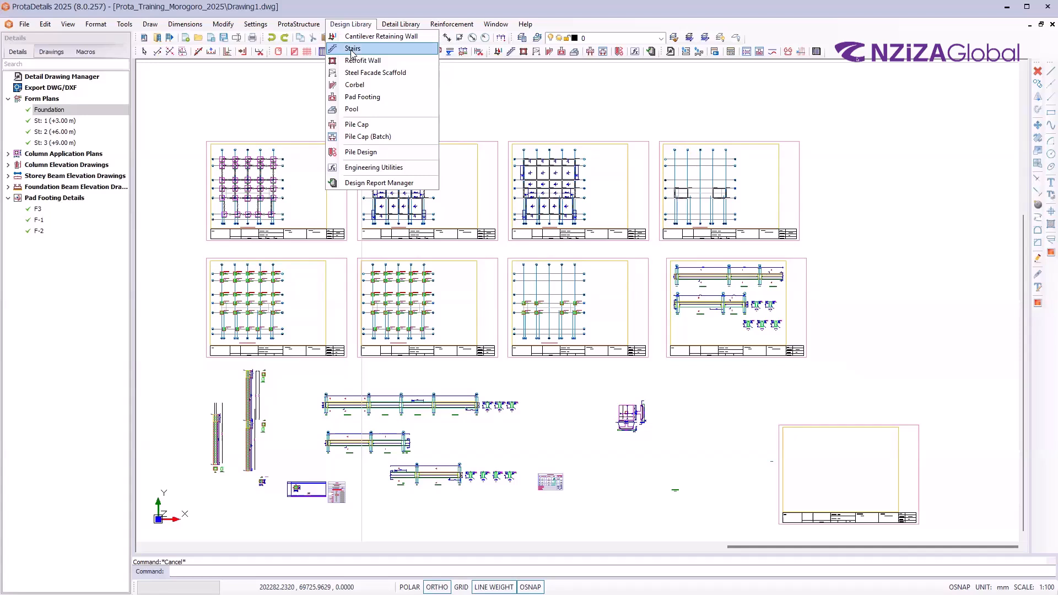
click(351, 51)
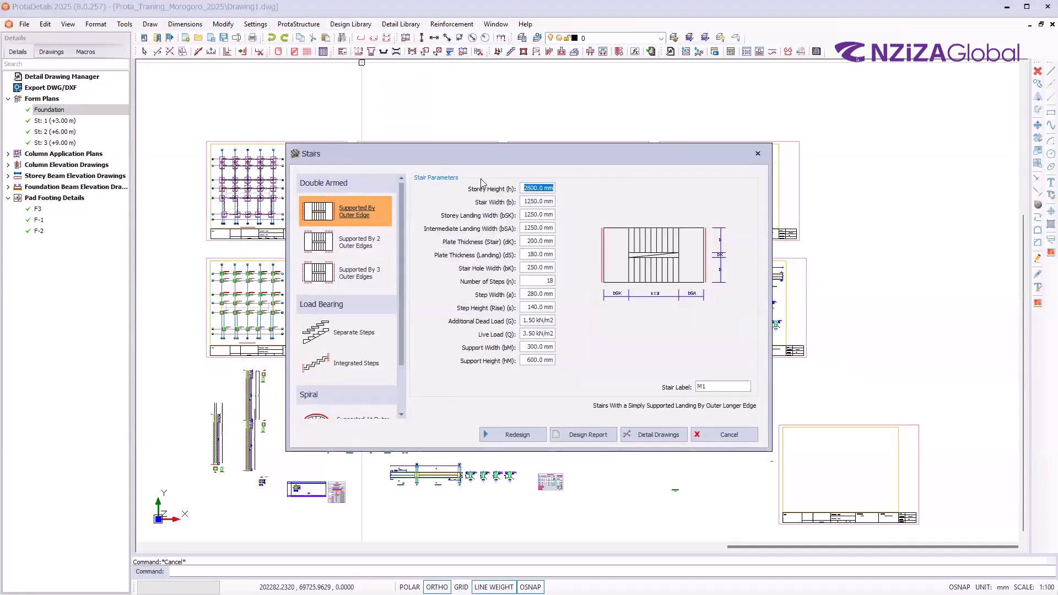
drag(522, 148, 501, 100)
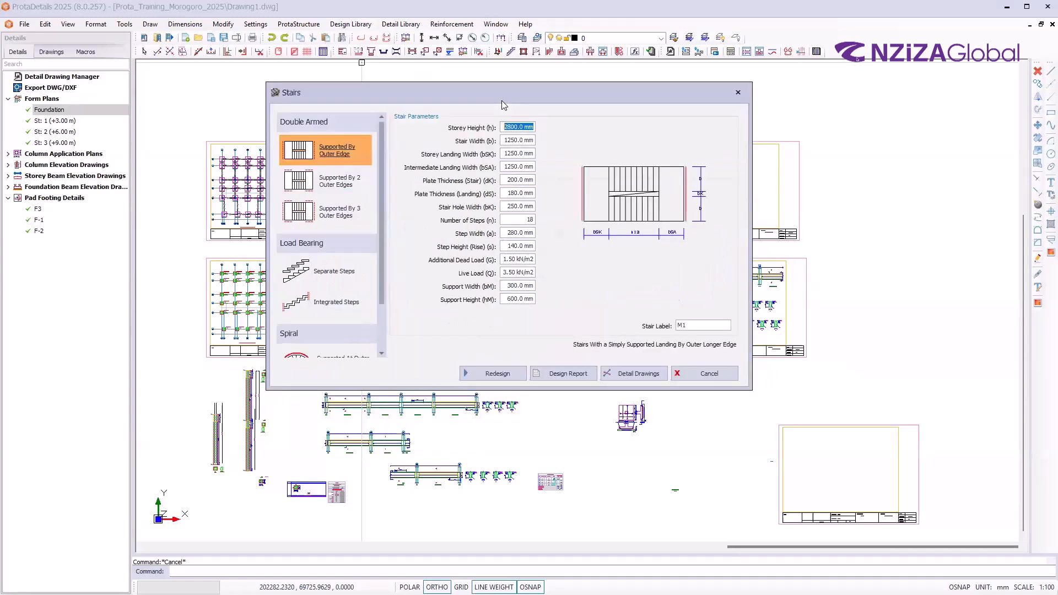
click(739, 94)
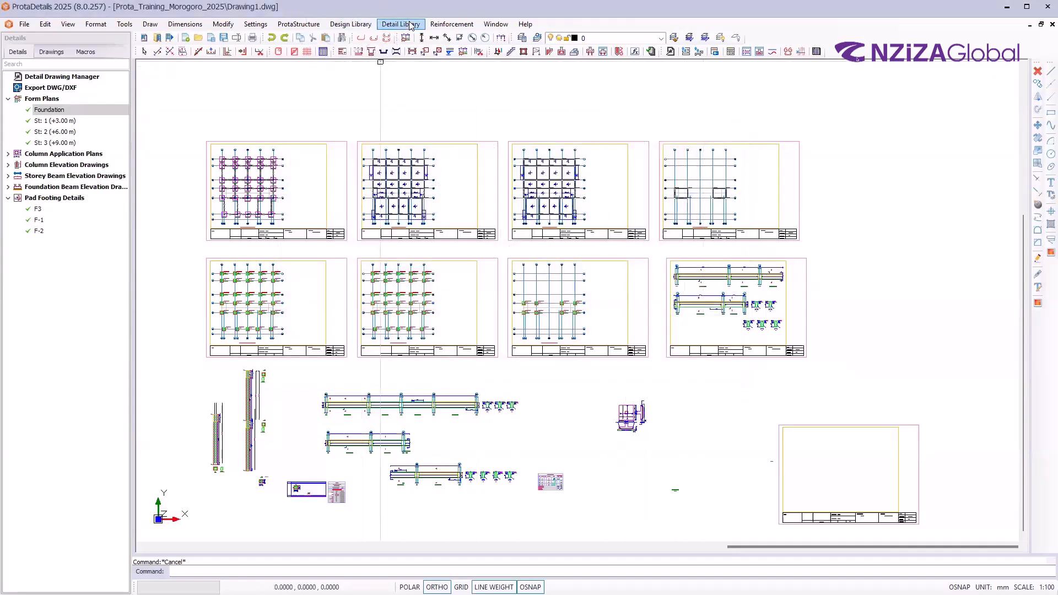
Start the stair design tool from the design library and move its dialog clear of the lower drawings
click(360, 25)
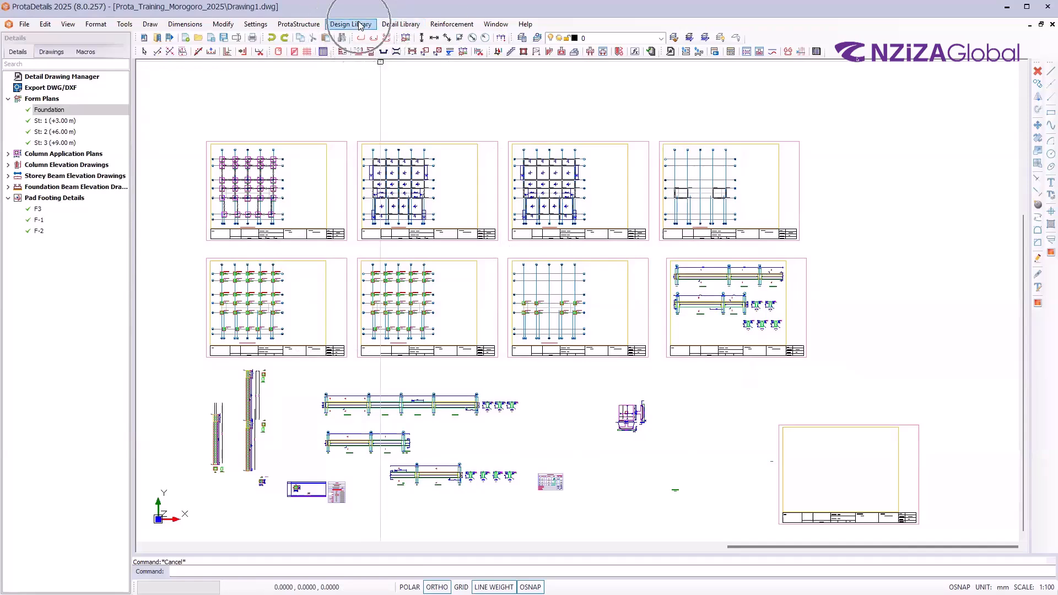
click(361, 25)
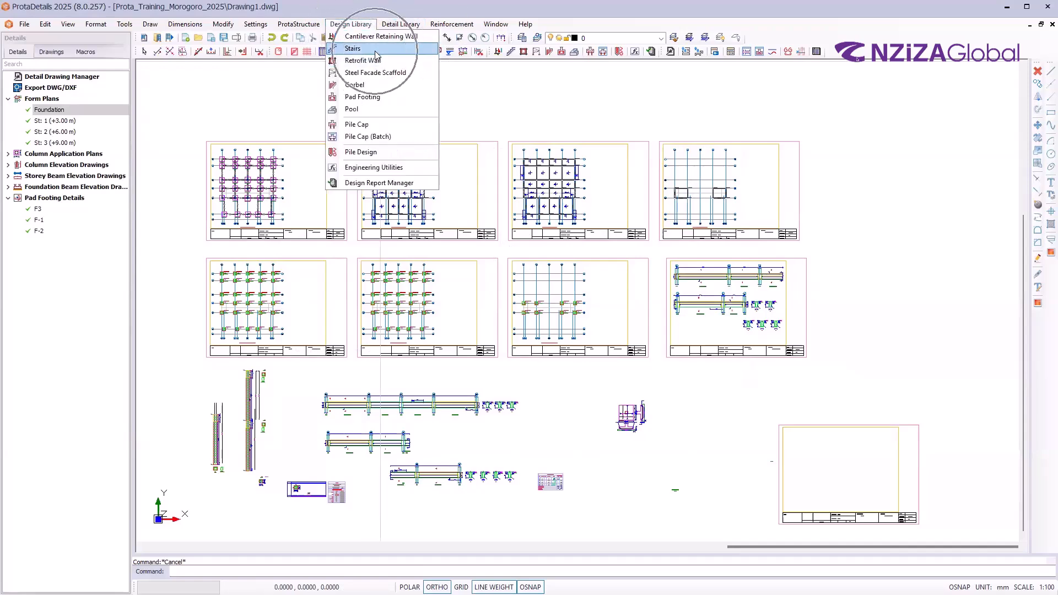
click(376, 53)
drag(490, 156, 461, 86)
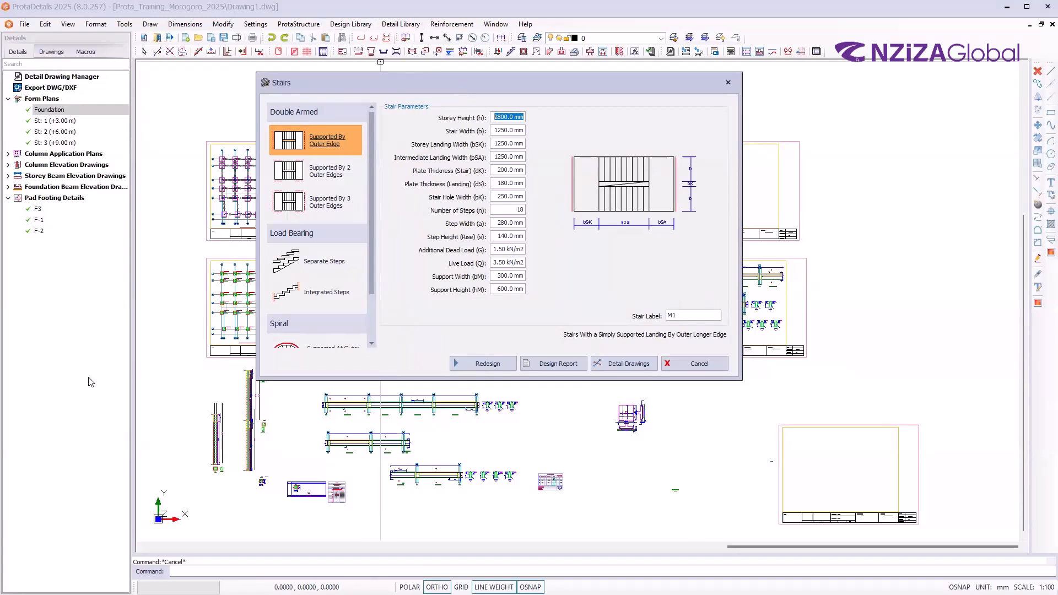
Look through the available double armed, load bearing and spiral stair types
scroll(312, 234, down, 3)
scroll(306, 249, up, 3)
scroll(304, 246, down, 3)
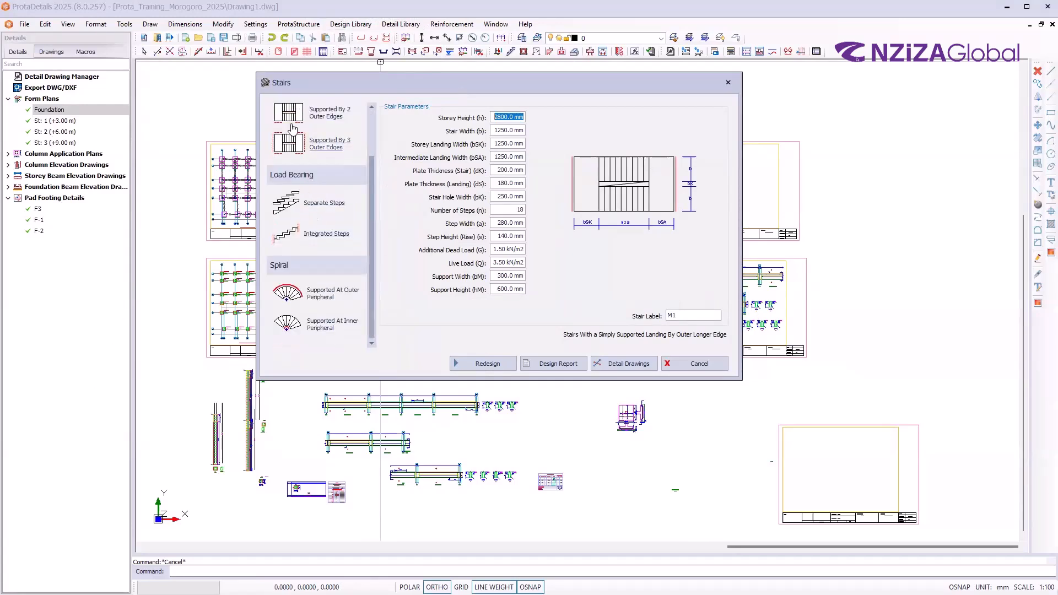
scroll(284, 259, up, 2)
scroll(284, 265, down, 2)
scroll(286, 269, up, 2)
scroll(286, 268, down, 2)
scroll(286, 268, up, 2)
scroll(286, 269, down, 2)
scroll(279, 270, up, 2)
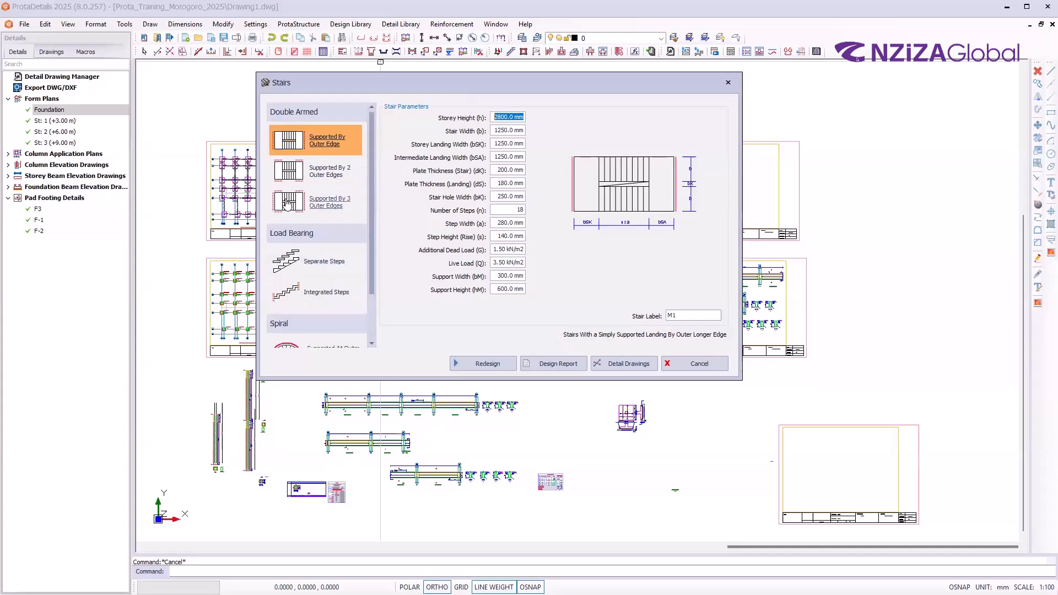
scroll(334, 259, down, 2)
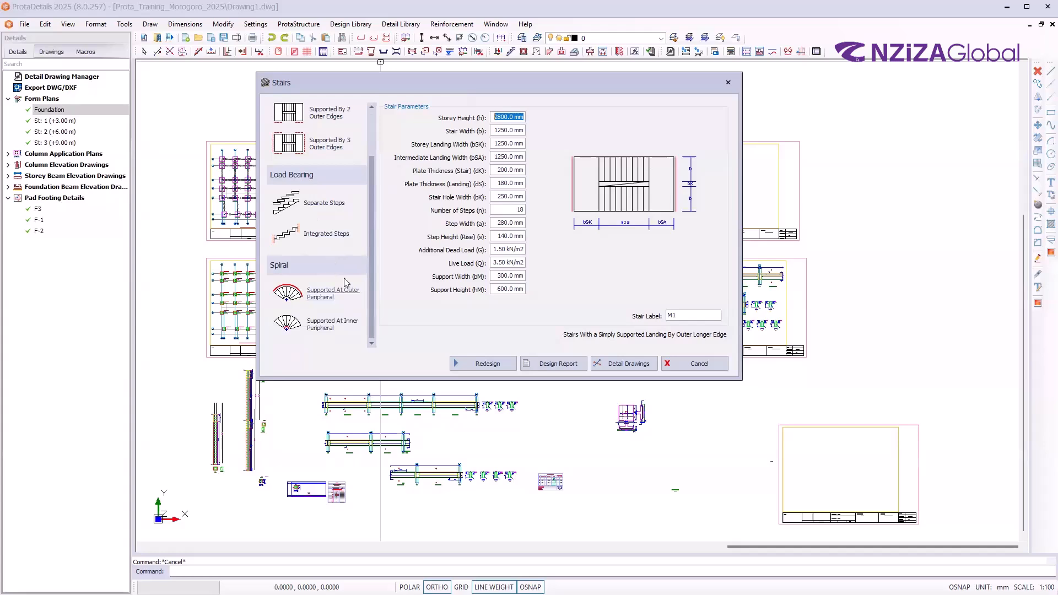
scroll(344, 290, up, 2)
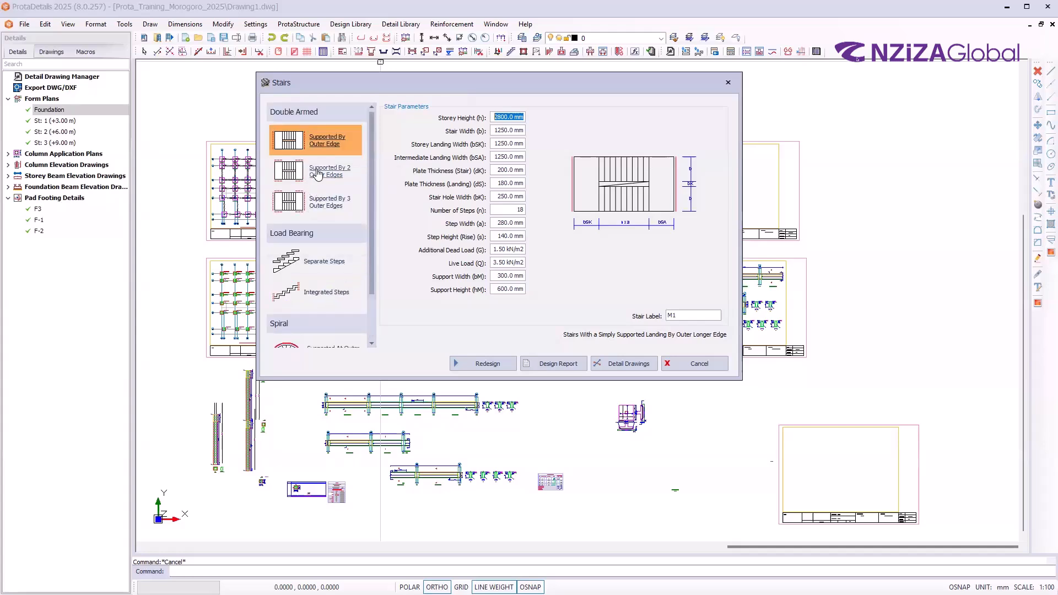
scroll(328, 204, down, 2)
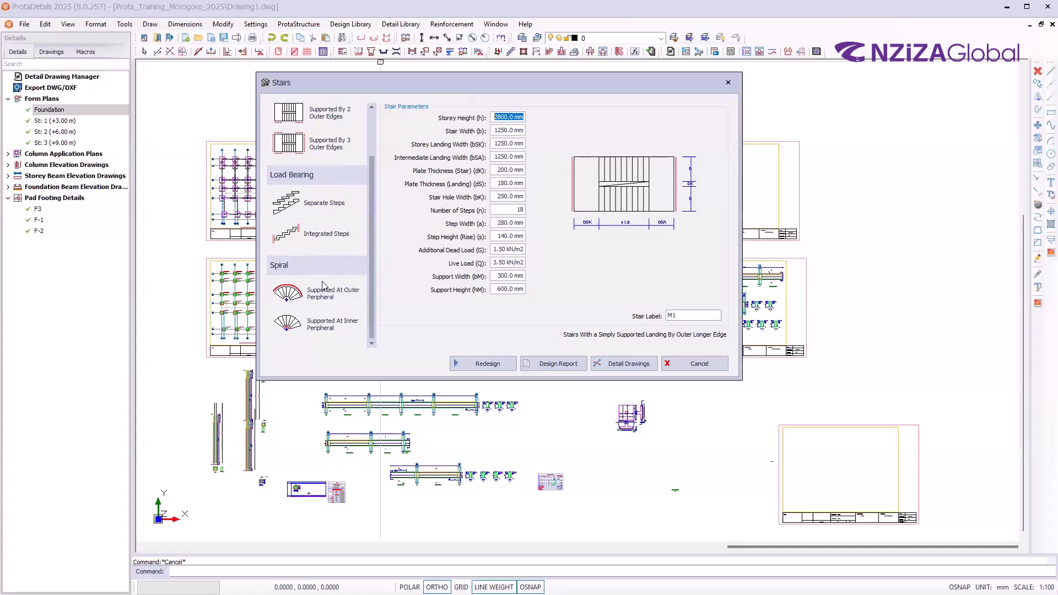
scroll(305, 295, up, 2)
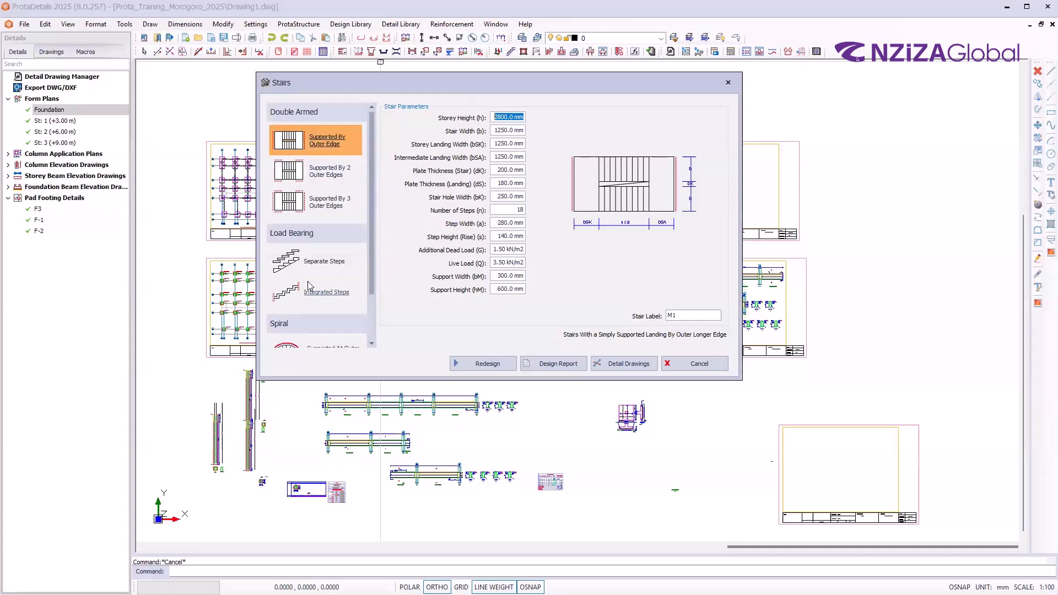
Choose the double armed stair type supported by its outer edge
click(305, 145)
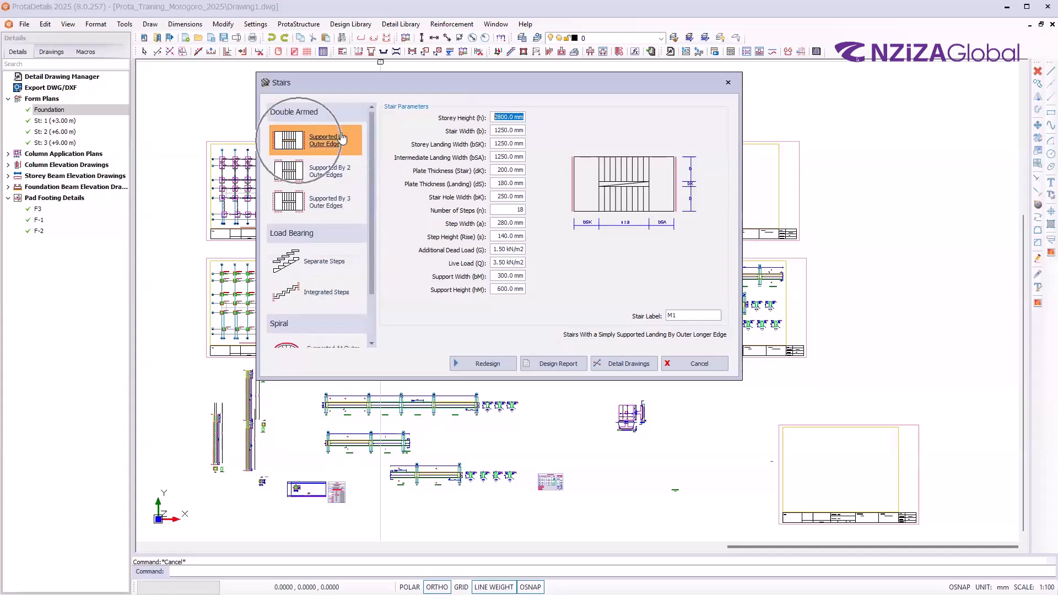
click(296, 139)
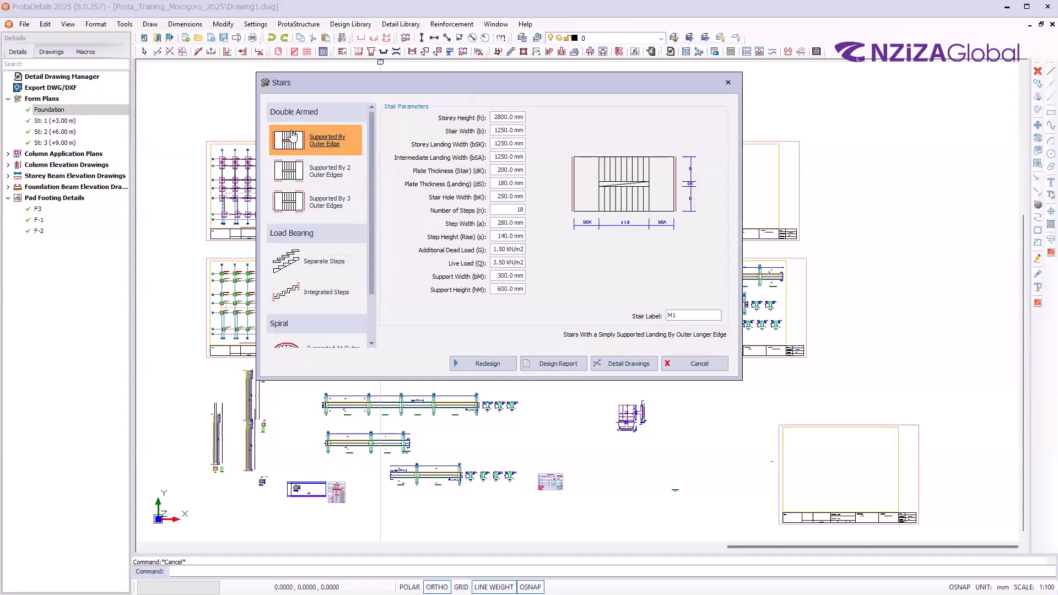
key(ctrl)
key(ctrl)
key(ctrl)
key(ctrl)
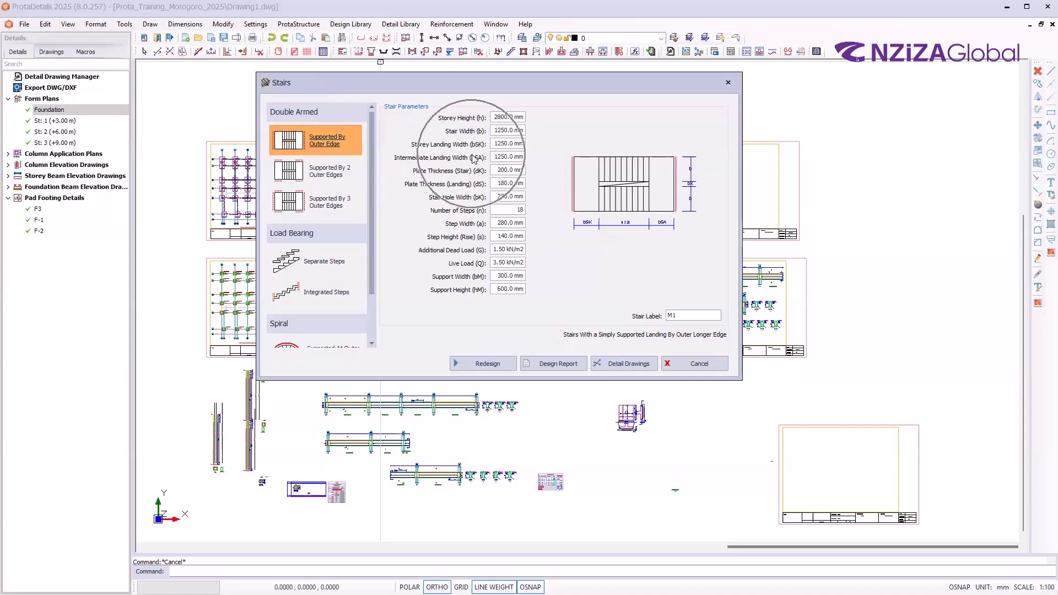
key(ctrl)
key(ctrl)
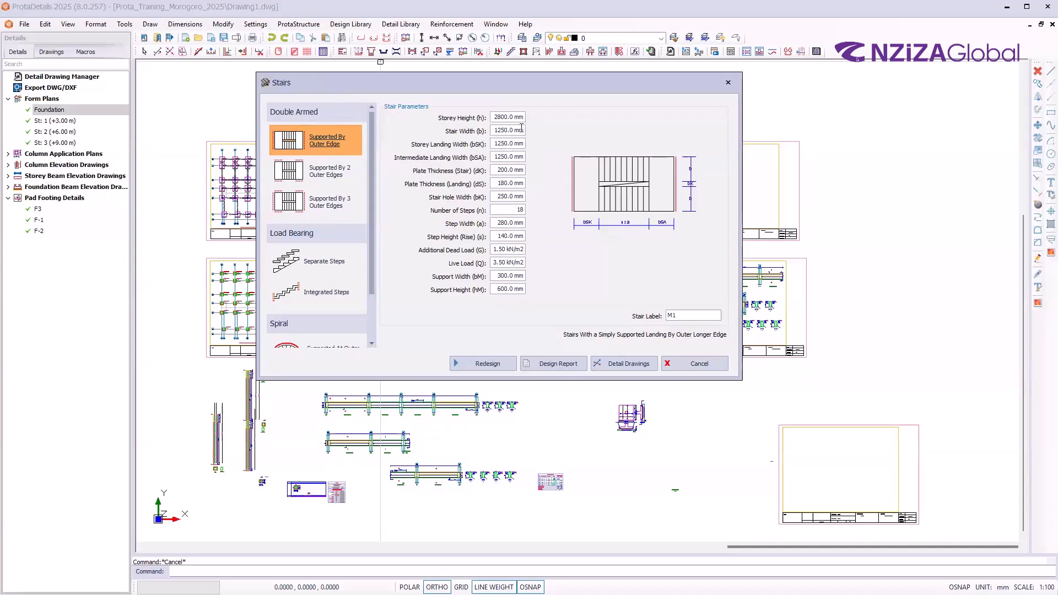
Set the storey height to 3000 mm and the stair width to 1000 mm
double_click(494, 117)
text(300)
drag(515, 131, 490, 132)
text(1000)
click(507, 144)
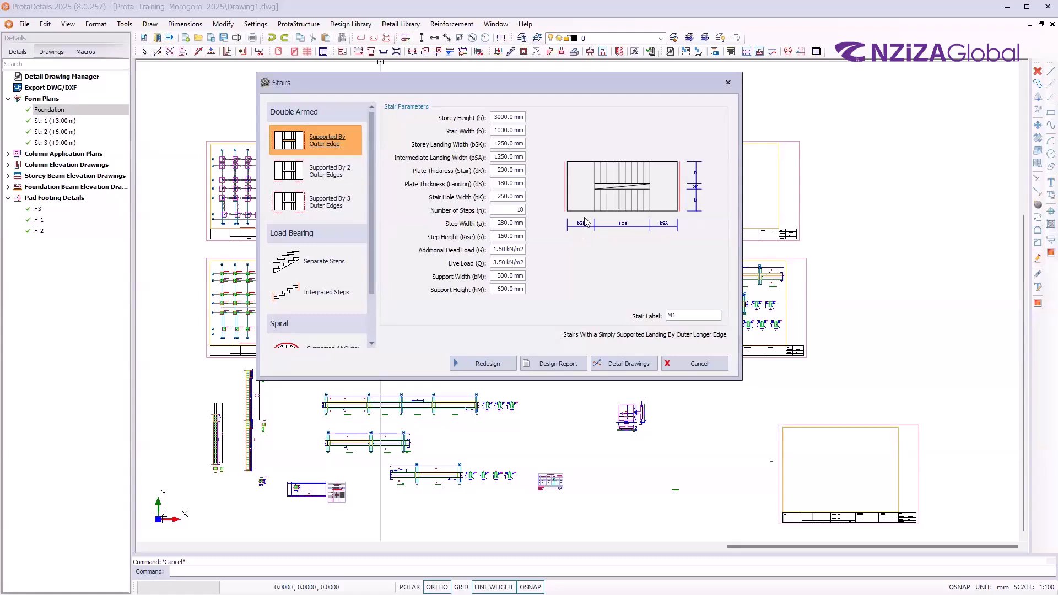
Set both the storey landing width and the intermediate landing width to 1000 mm
drag(510, 145, 480, 145)
text(1000.)
click(503, 157)
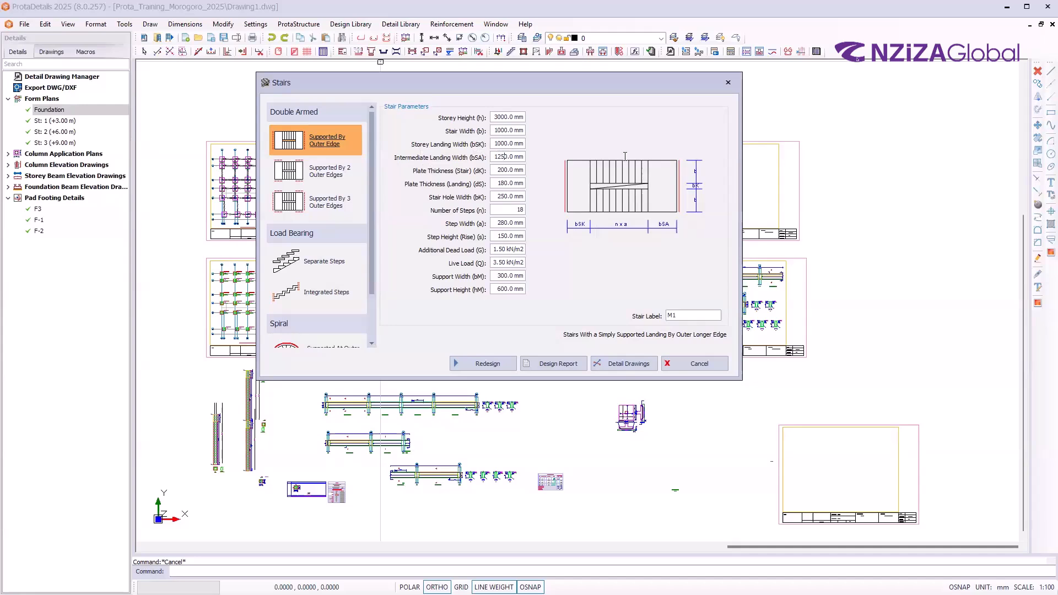
double_click(511, 157)
text(100)
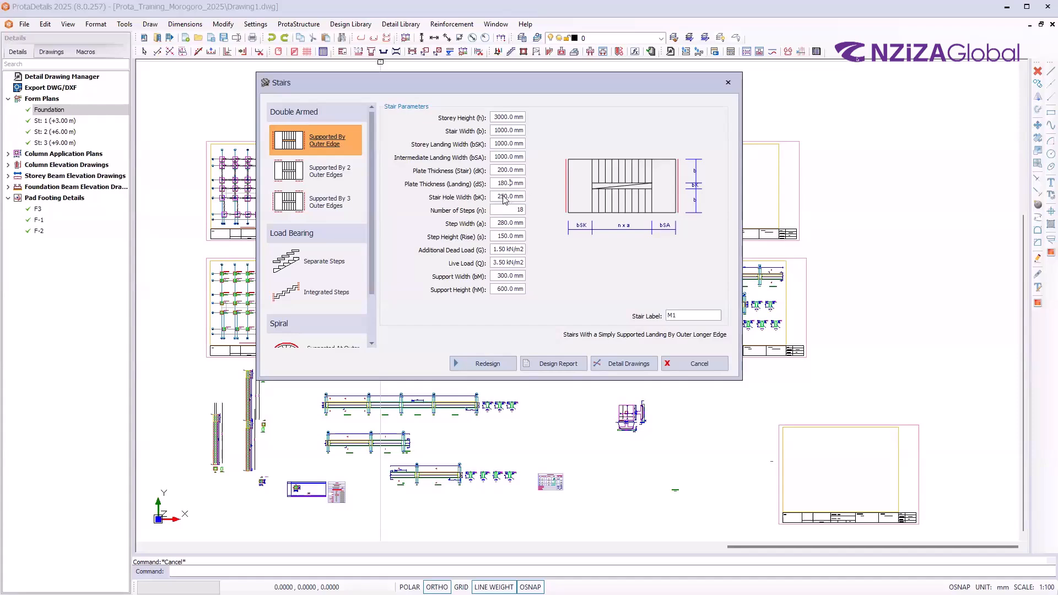
Try a stair hole width of 0 mm, then set it to 5 mm
key(Tab)
text(0)
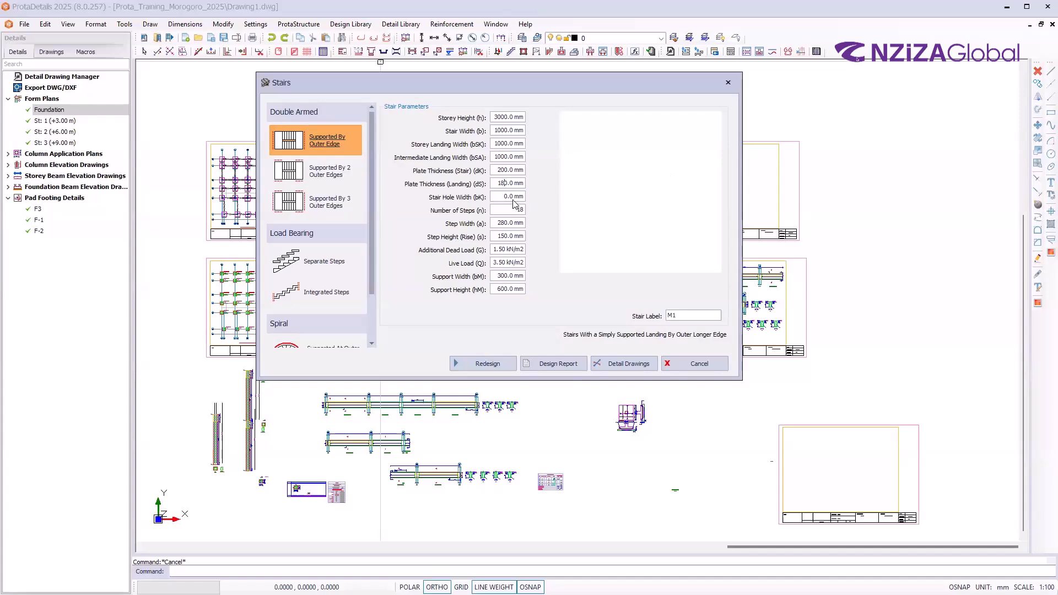
drag(504, 198, 532, 199)
text(5)
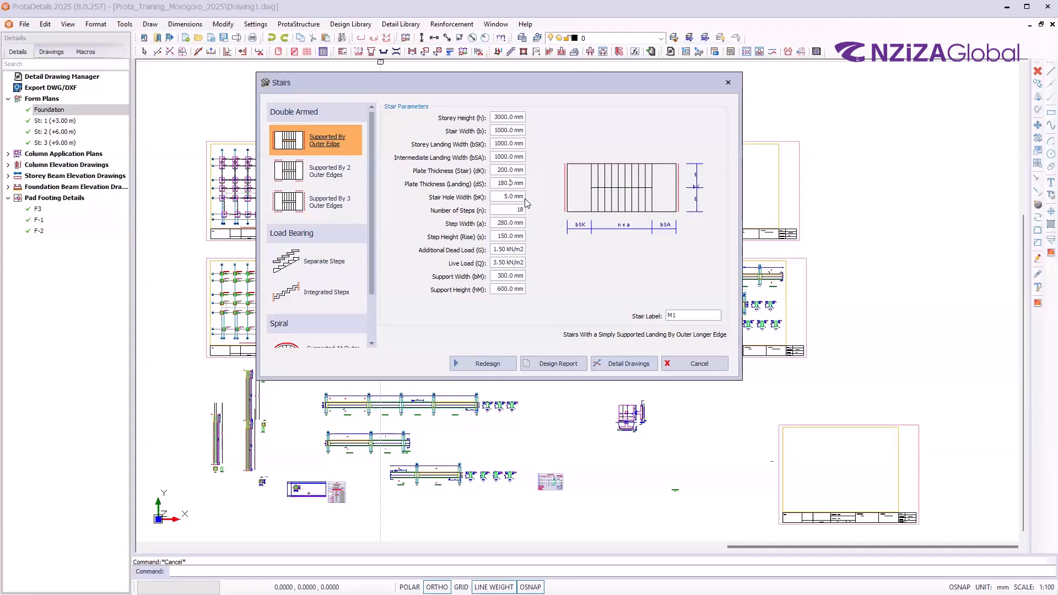
click(508, 196)
Set the stair's step width to 300 mm
double_click(513, 236)
drag(484, 238, 485, 238)
click(511, 238)
drag(515, 223, 479, 231)
text(30.0)
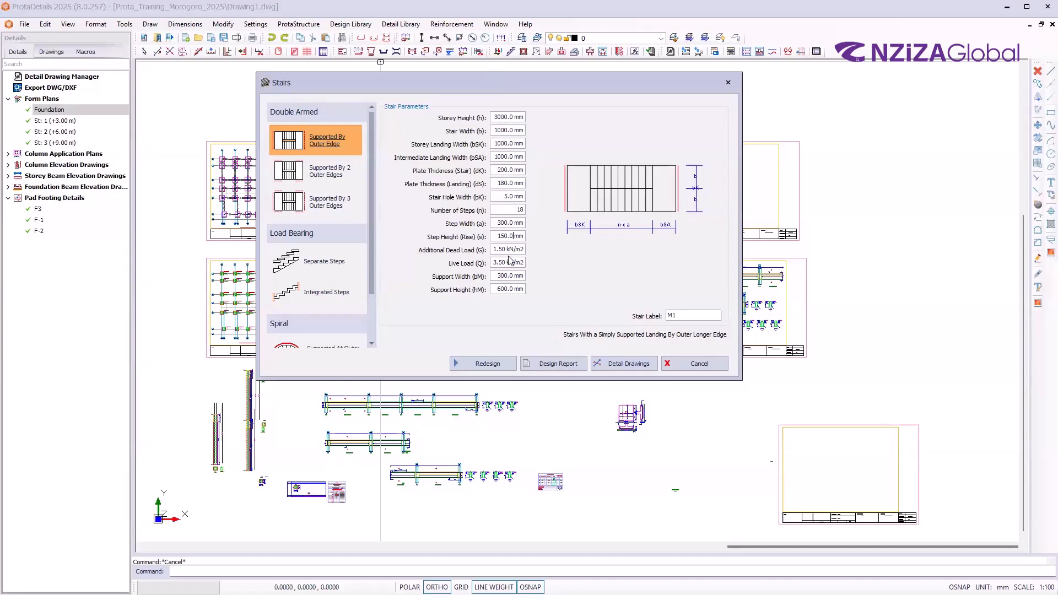
Set the support width to 200 mm and the support height to 450 mm
drag(509, 249, 494, 251)
click(504, 249)
drag(510, 277, 485, 280)
text(200)
drag(508, 289, 488, 296)
text(450)
Keep the stair label M1 and run the stair design with the entered parameters
click(669, 317)
double_click(670, 318)
click(690, 316)
click(488, 362)
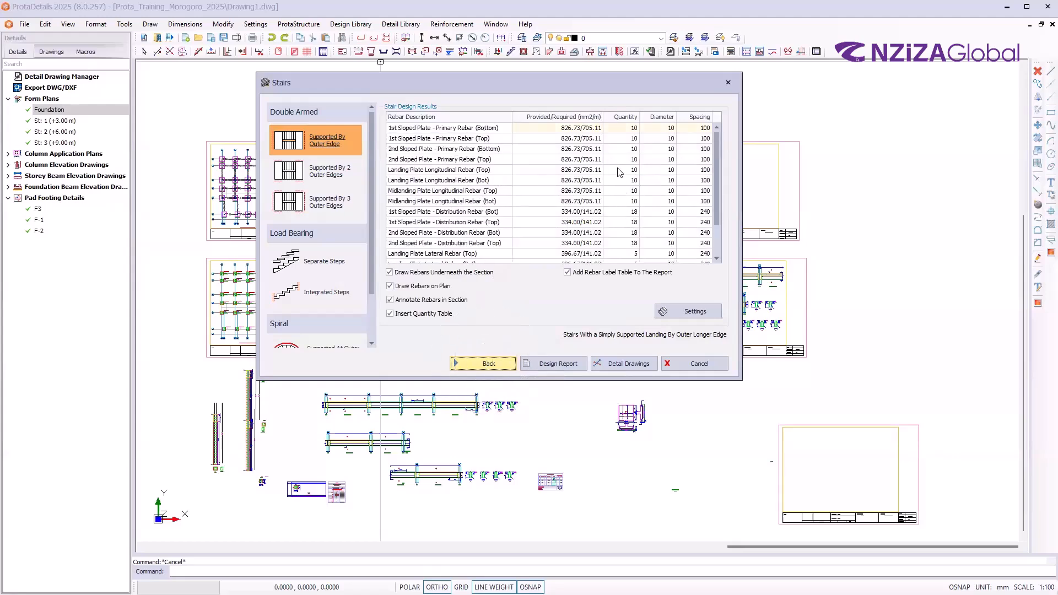
Examine the stair design results for each rebar's area, quantity, diameter and spacing, and the drawing options below them
scroll(602, 229, down, 1)
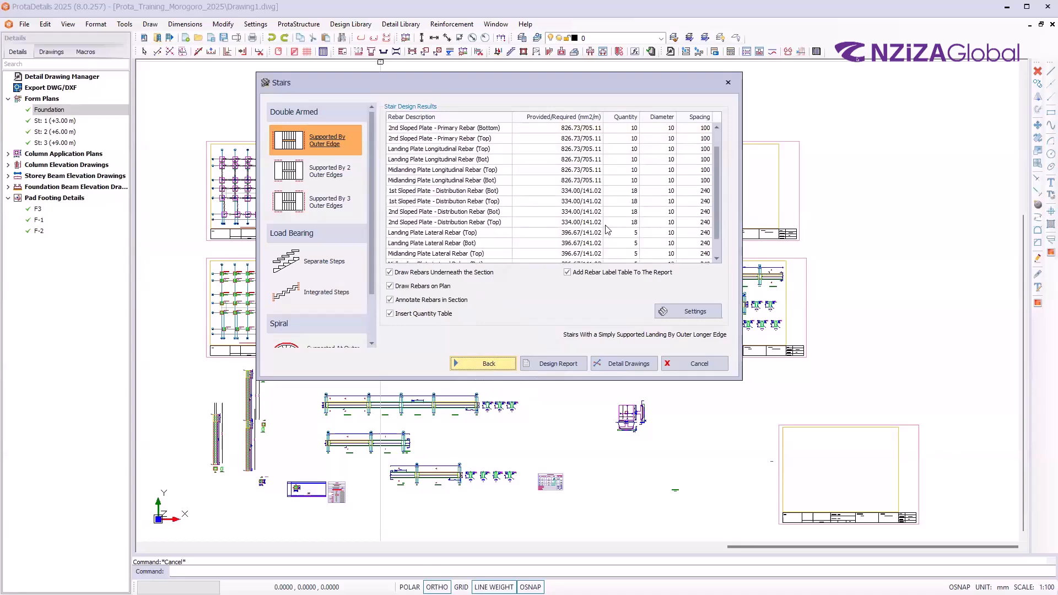
scroll(600, 149, up, 1)
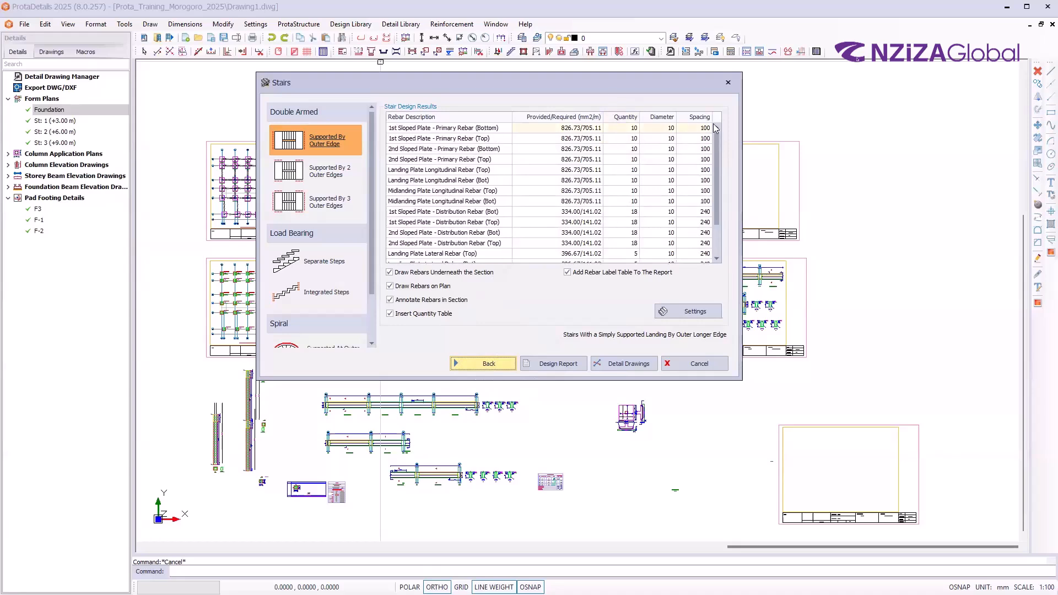
scroll(544, 217, down, 3)
scroll(546, 217, up, 3)
key(ctrl)
key(ctrl)
key(ctrl)
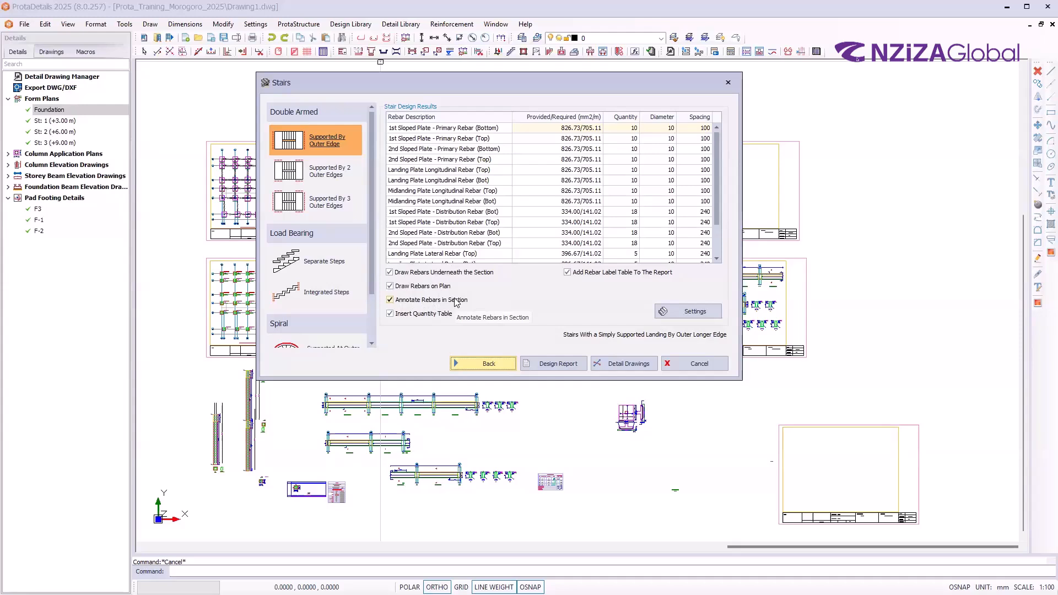
key(ctrl)
Examine the stair settings for concrete cover, rebar spacing, rebar diameter and labelling, and close them without changes
click(694, 311)
key(ctrl)
key(ctrl)
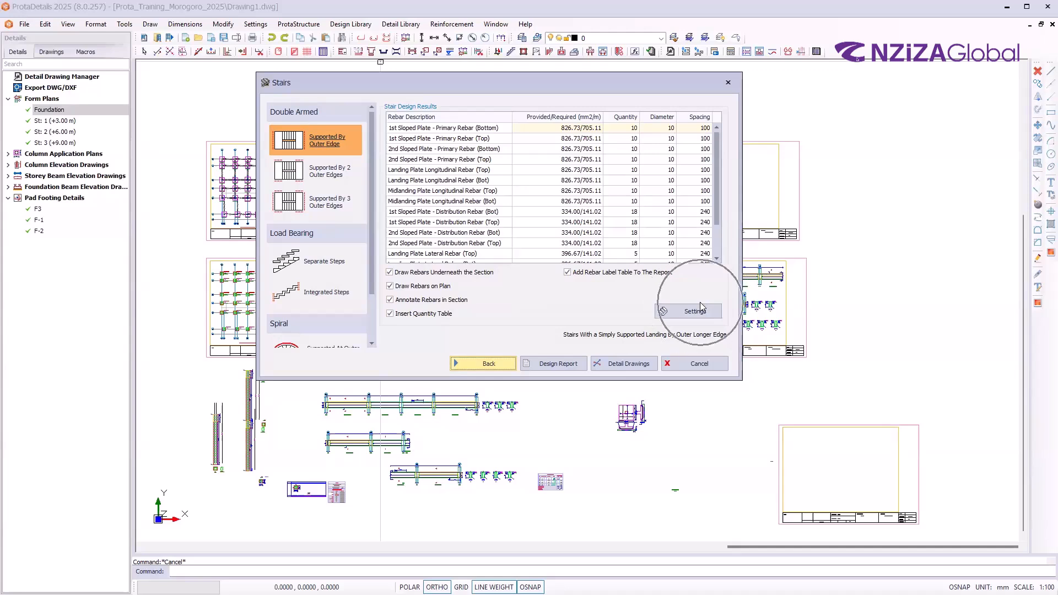
key(ctrl)
key(ctrl)
key(ctrl)
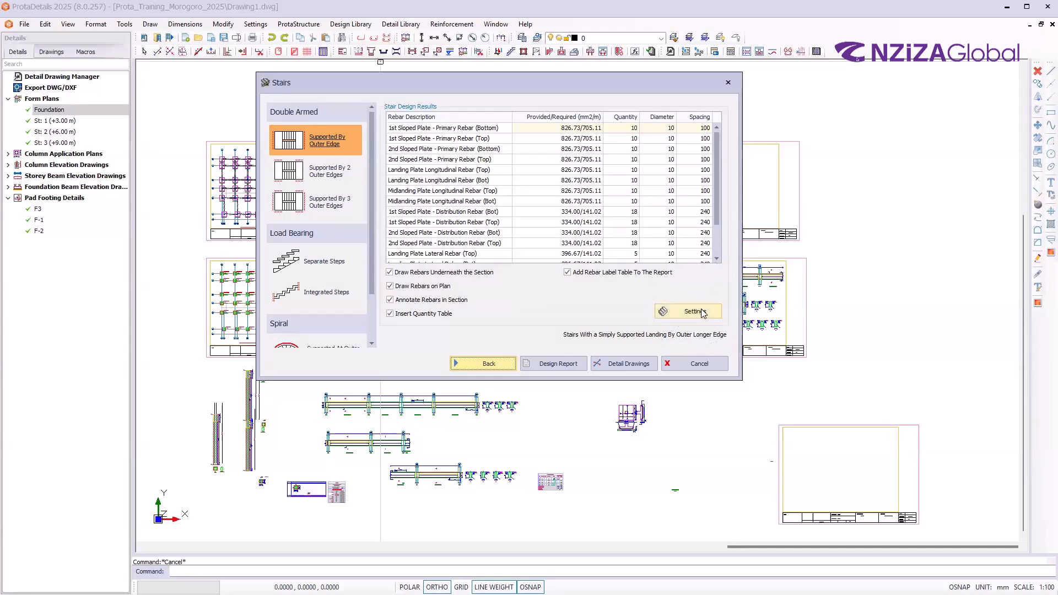
click(702, 313)
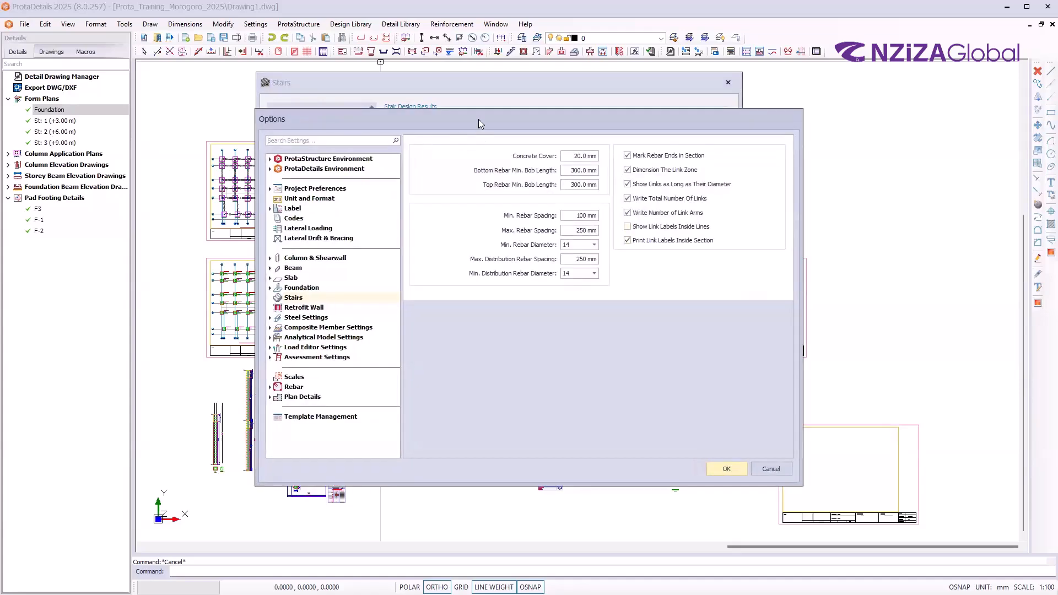
click(322, 298)
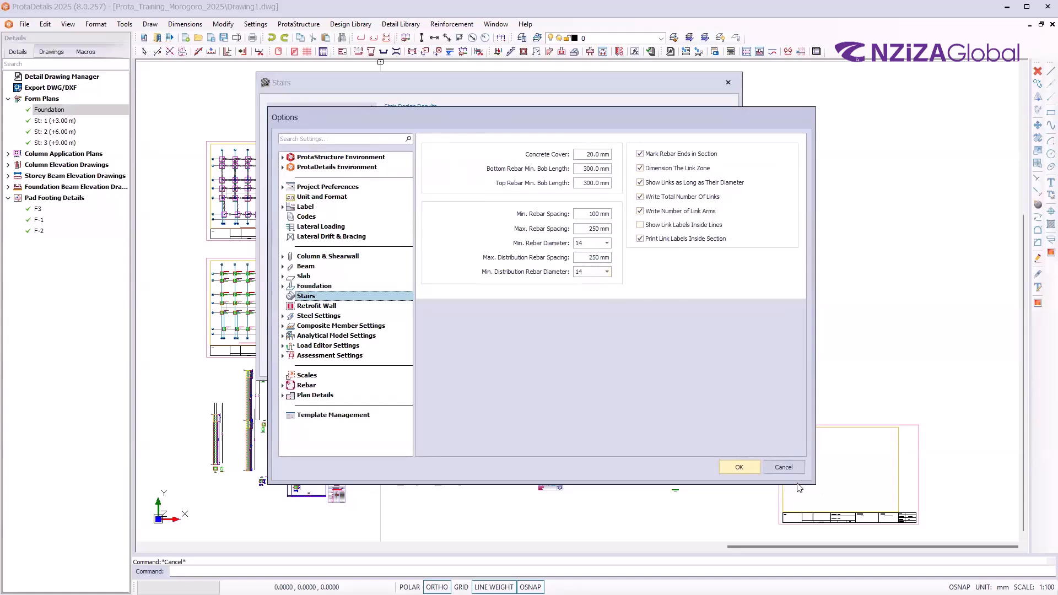
click(785, 467)
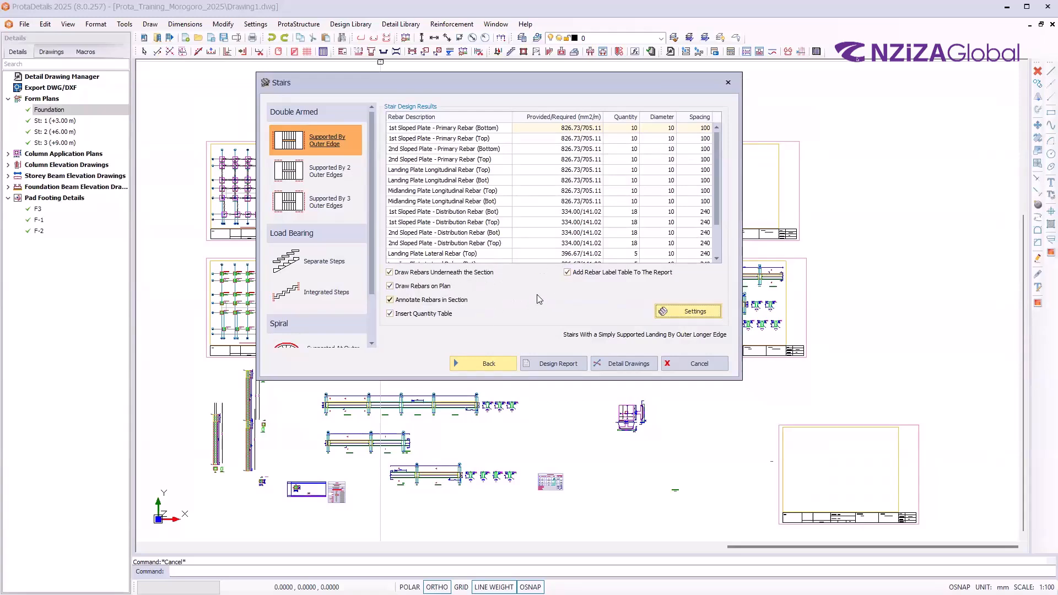
Turn off drawing rebars on the plan and generate the stair's design report
click(419, 286)
click(552, 363)
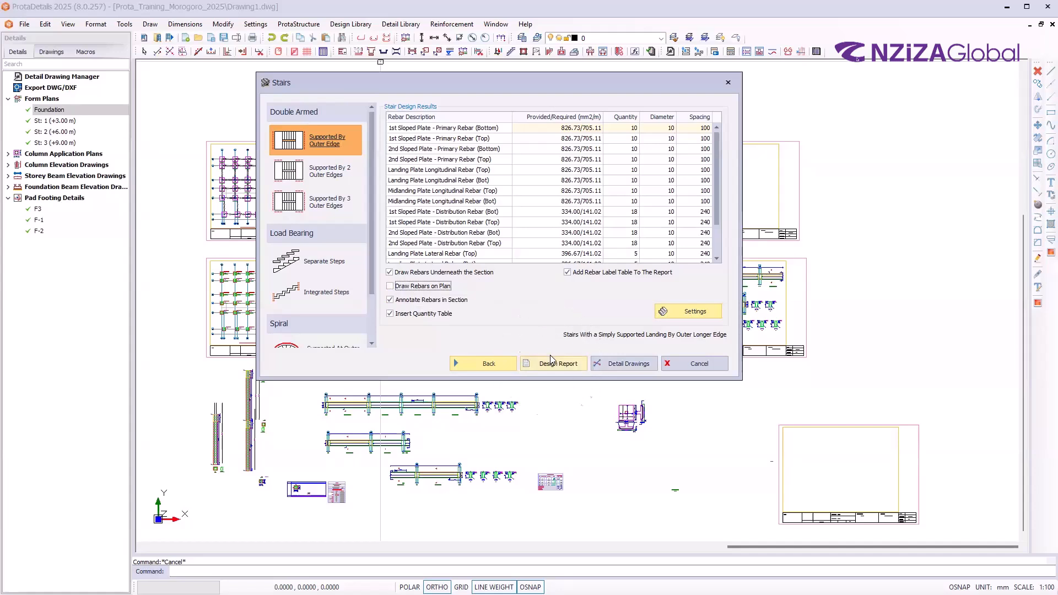
Open the stair's design report and examine its stair parameters, deflection check, loads, section forces, bending moment and reinforcement design table
click(551, 364)
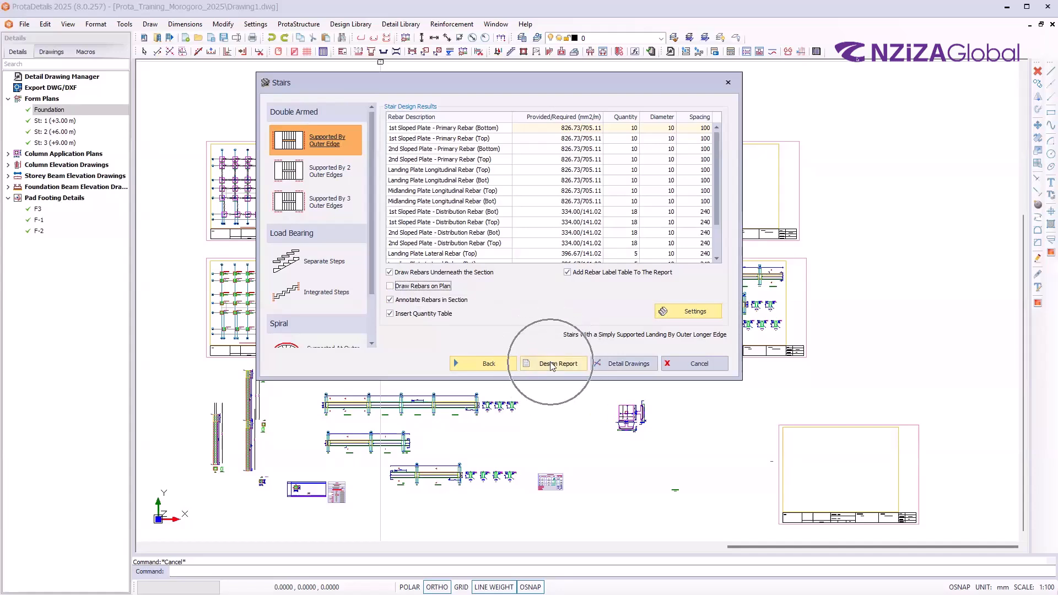
click(551, 365)
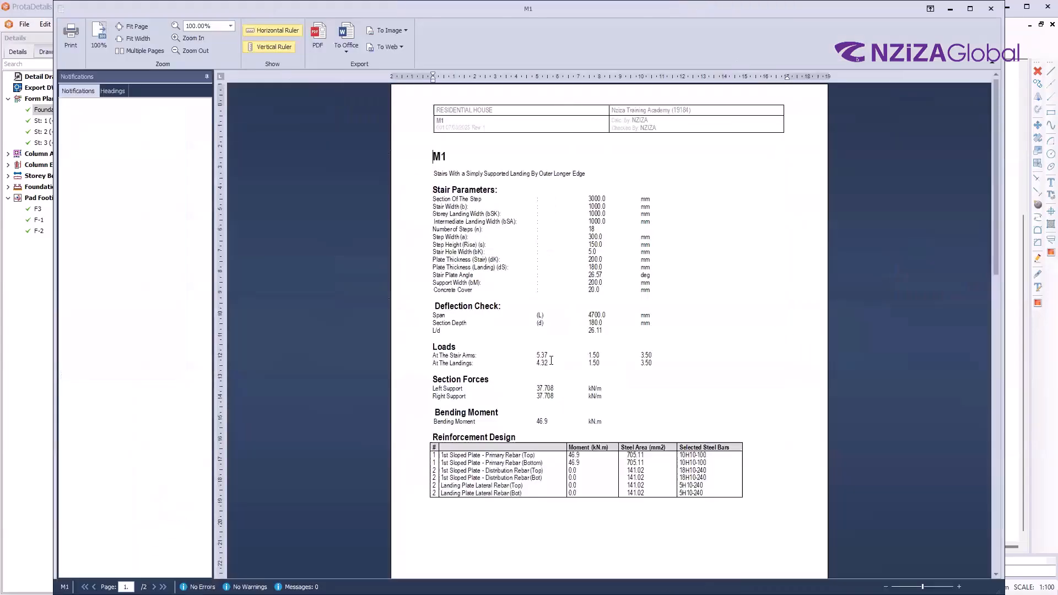
scroll(551, 363, down, 10)
scroll(521, 426, up, 9)
ctrl+scroll(591, 539, up, 3)
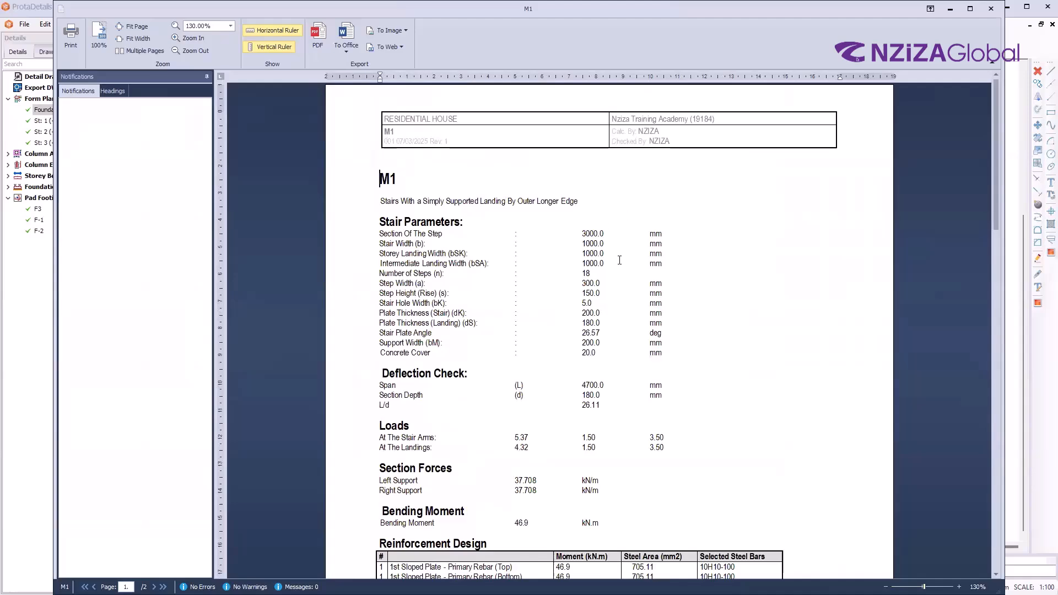
ctrl+scroll(620, 260, up, 4)
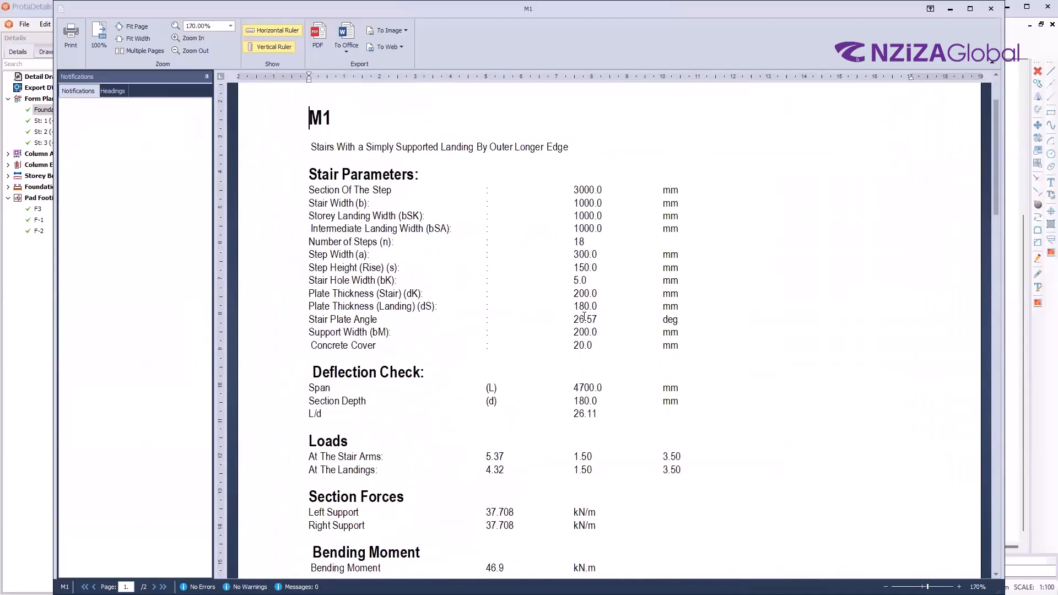
scroll(585, 247, down, 1)
scroll(584, 247, down, 4)
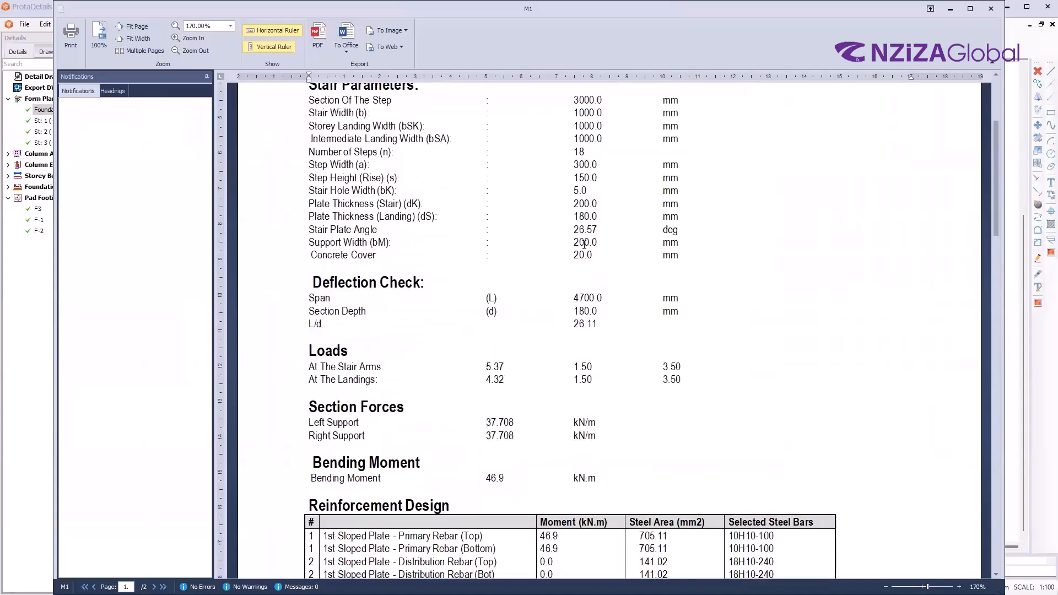
scroll(596, 223, down, 2)
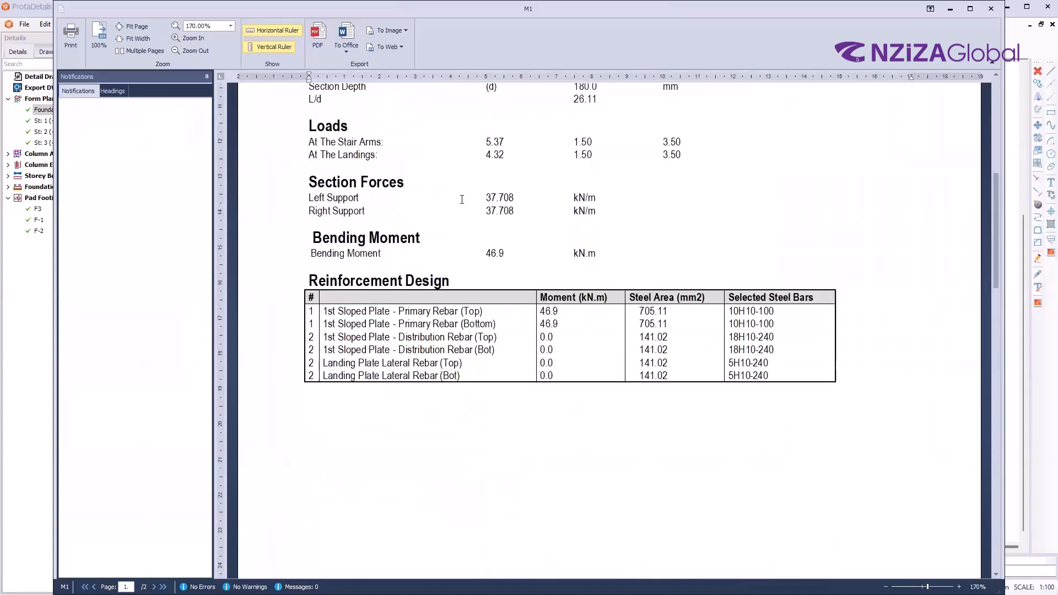
scroll(469, 232, down, 1)
ctrl+scroll(472, 342, up, 1)
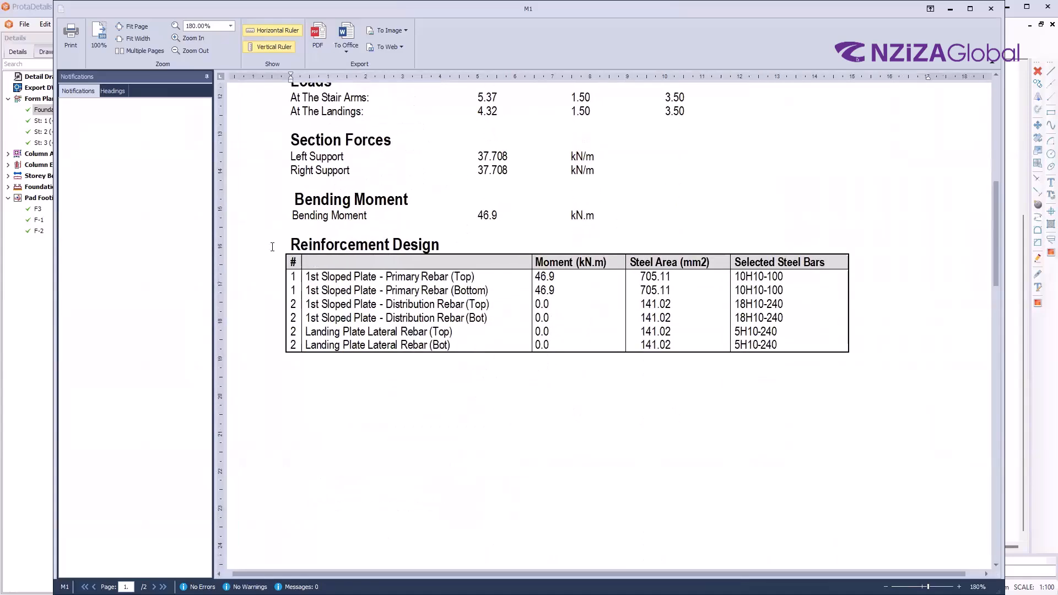
drag(506, 288, 740, 378)
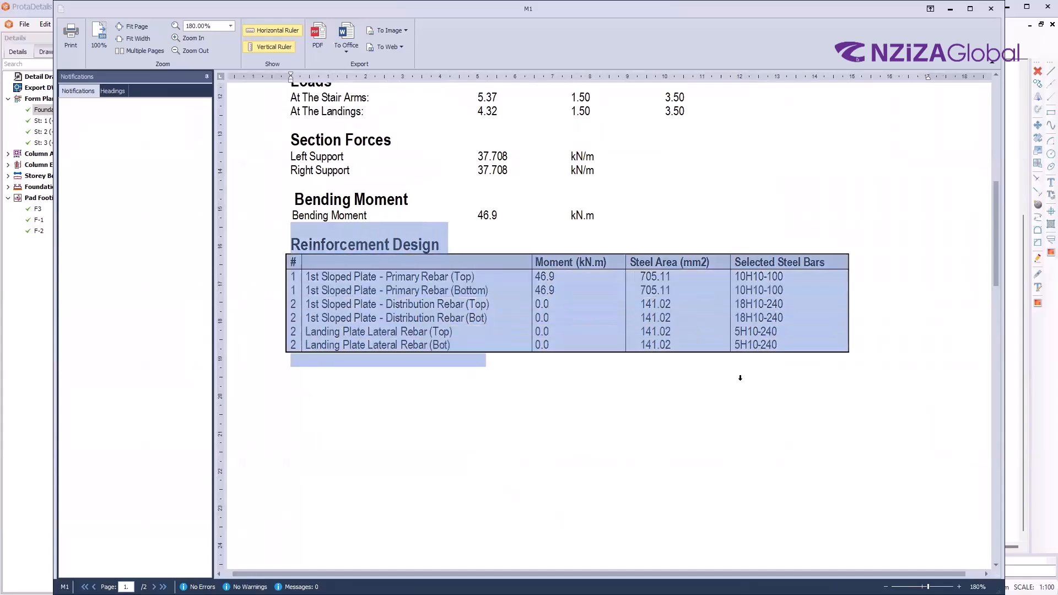
click(738, 391)
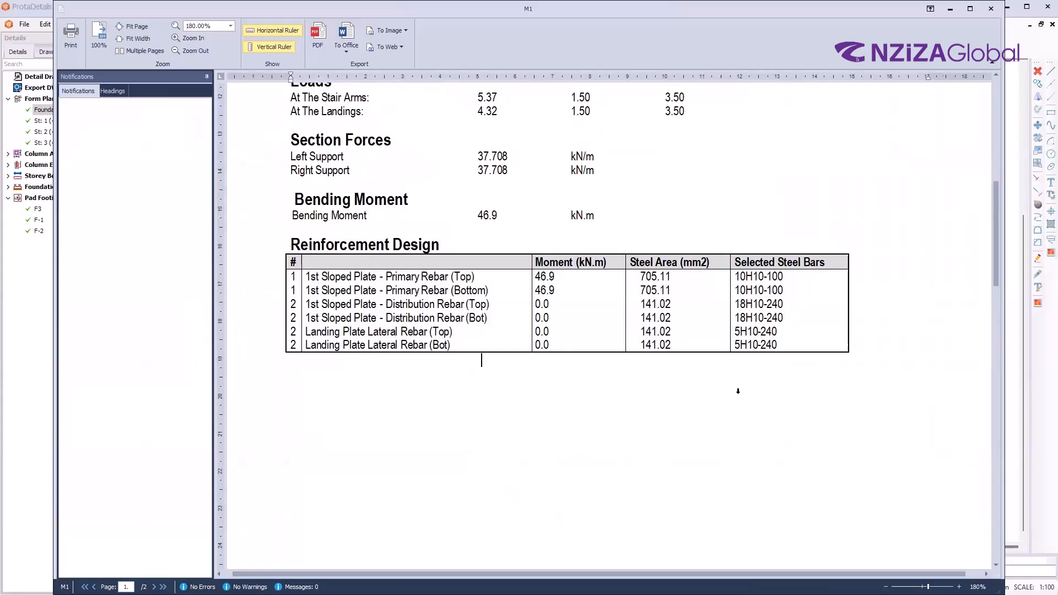
Export the stair design report as the PDF M1 in the project's Reports Export folder and look through the exported pages
scroll(726, 433, up, 10)
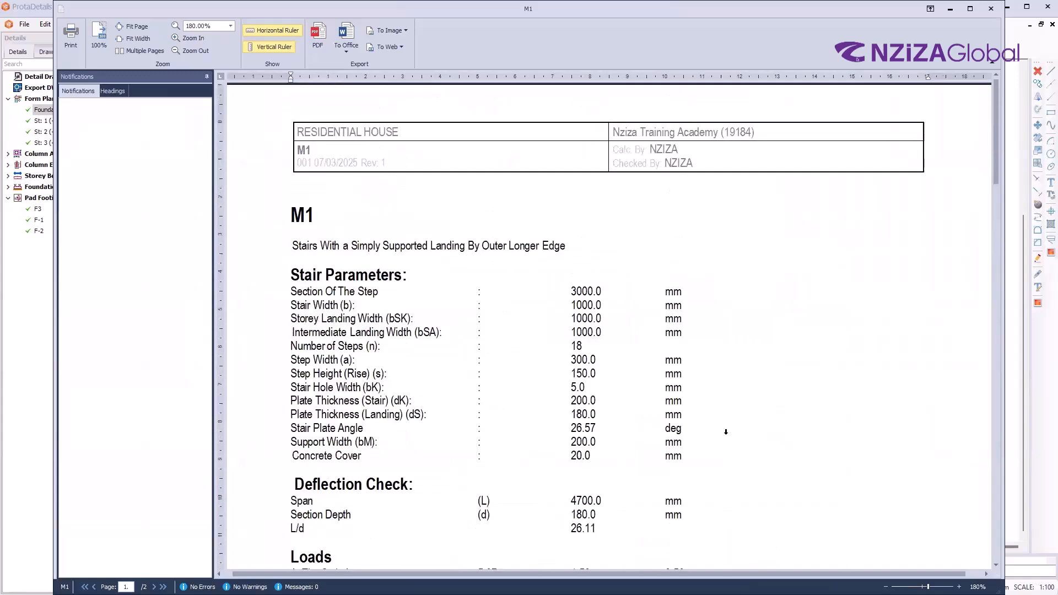
click(318, 35)
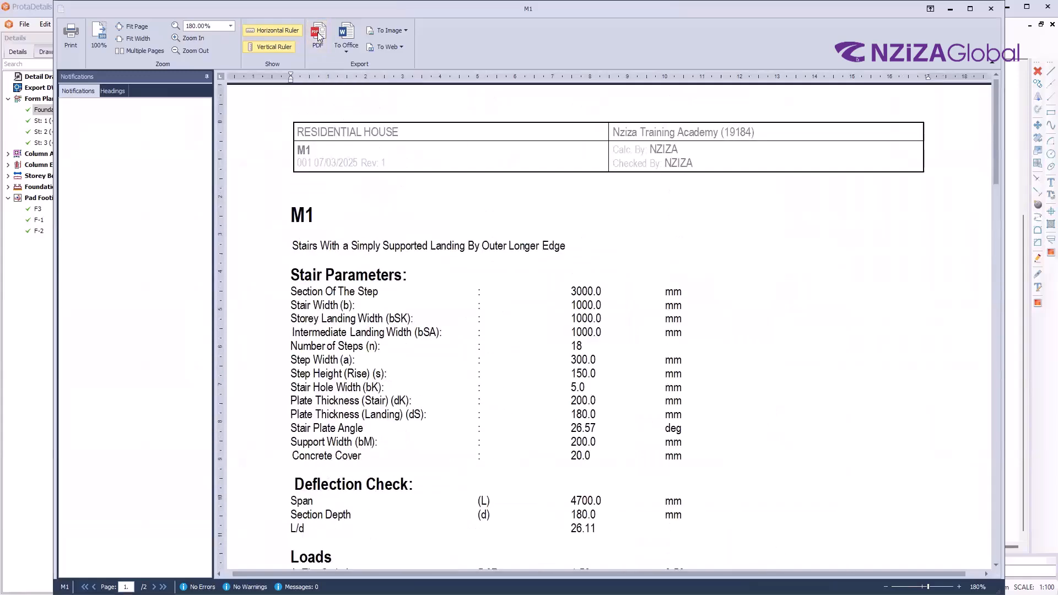
click(488, 274)
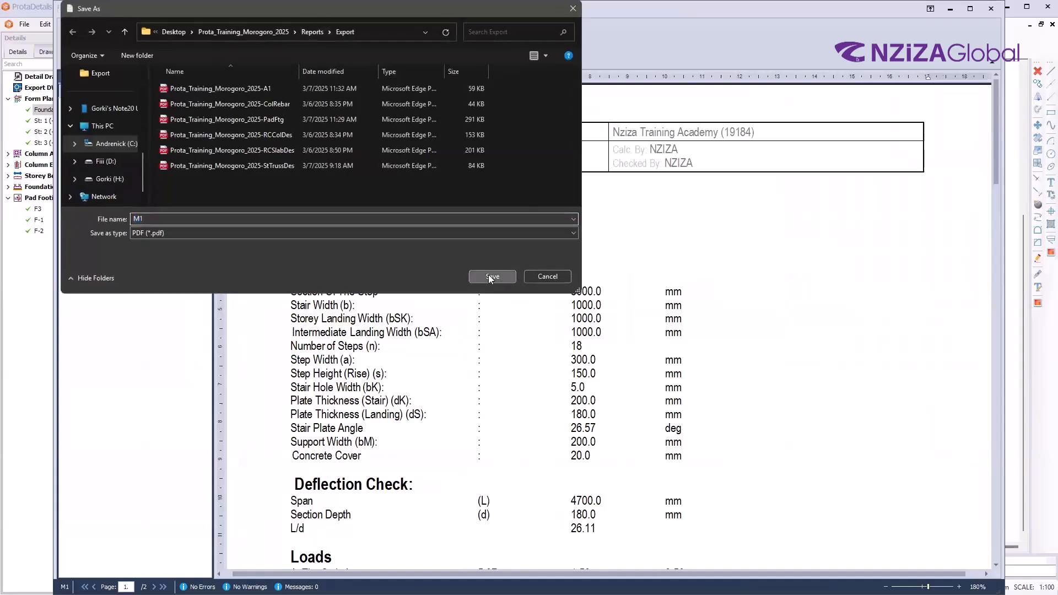
scroll(475, 265, down, 7)
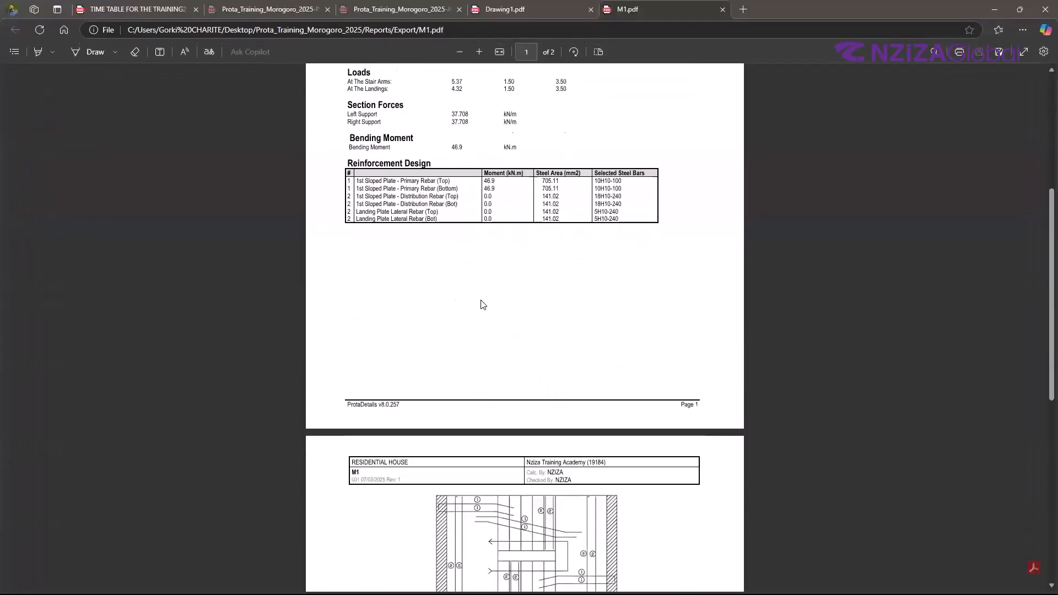
scroll(507, 331, up, 5)
scroll(509, 340, up, 2)
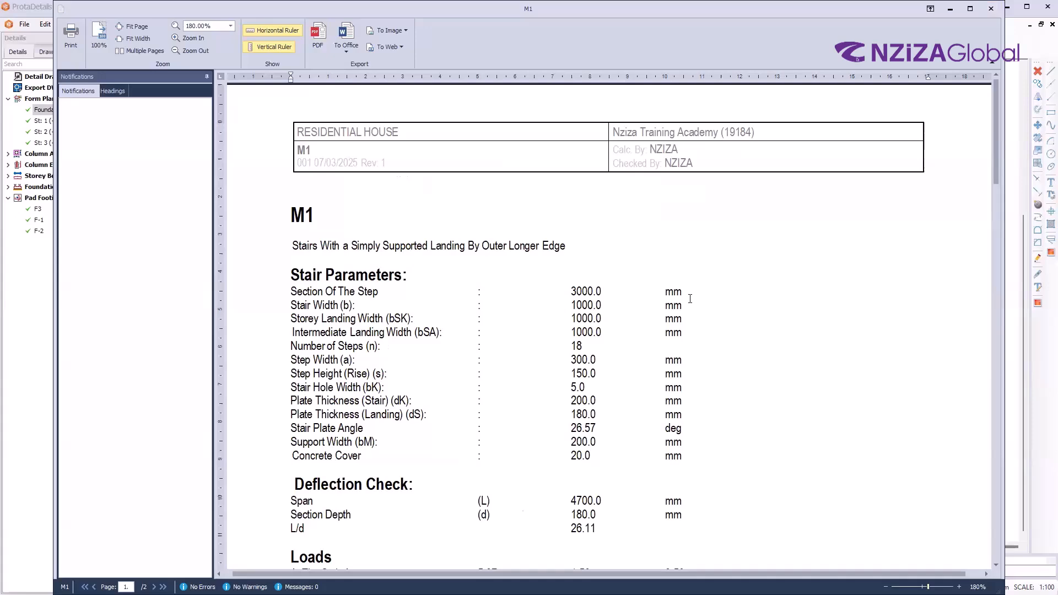
Check the project title, company, and calculated-by and checked-by entries in the design report's header, and close the report
scroll(606, 265, down, 1)
scroll(632, 282, up, 1)
key(ctrl)
key(ctrl)
key(ctrl)
key(ctrl)
key(ctrl)
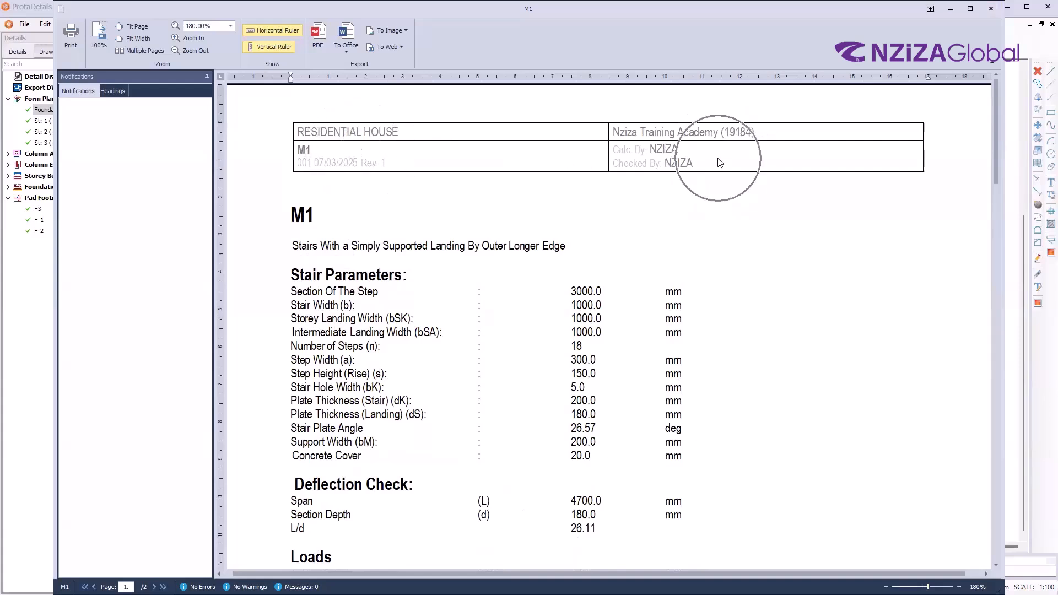
key(ctrl)
key(ctrl)
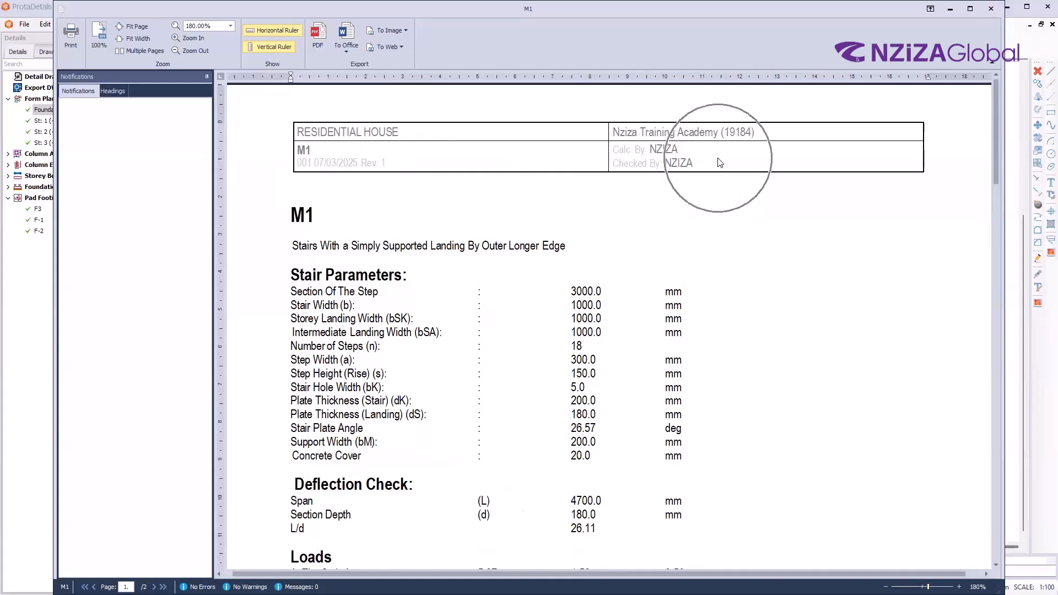
key(ctrl)
key(ctrl)
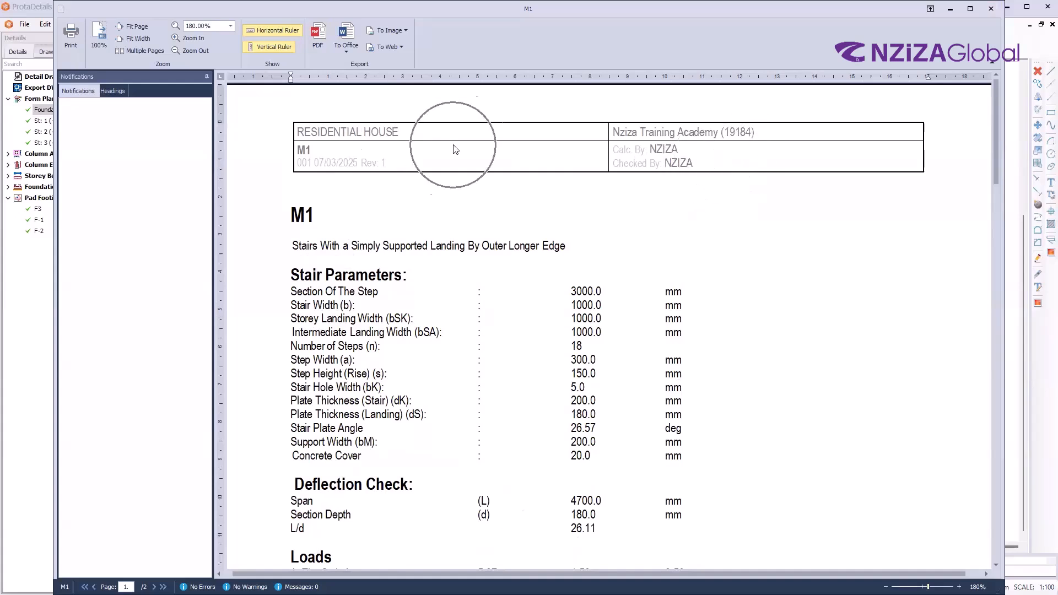
key(ctrl)
key(ctrl)
key(ctrl)
key(ctrl)
key(ctrl)
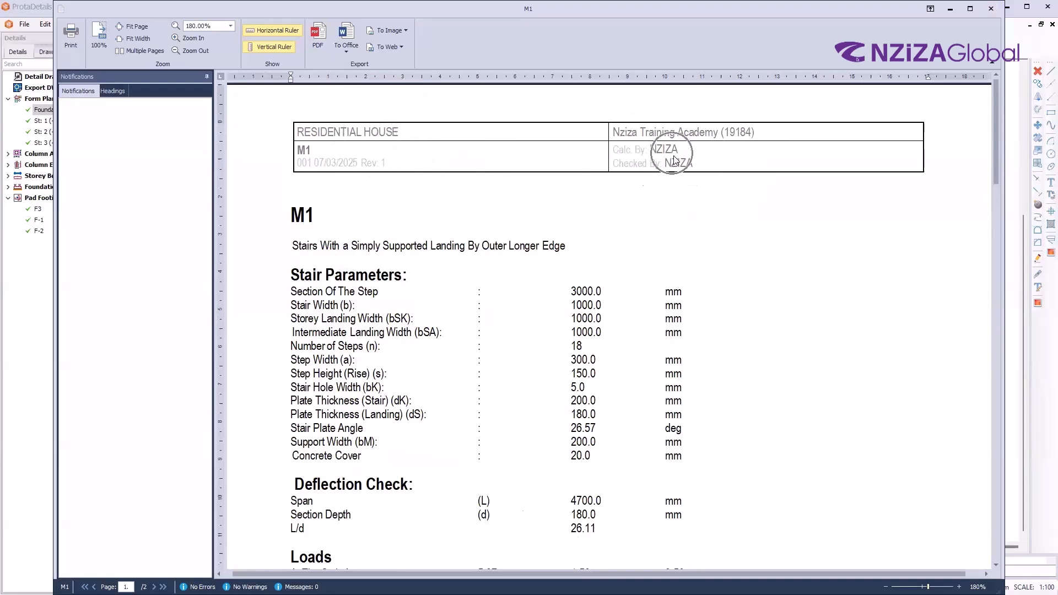
key(ctrl)
click(998, 12)
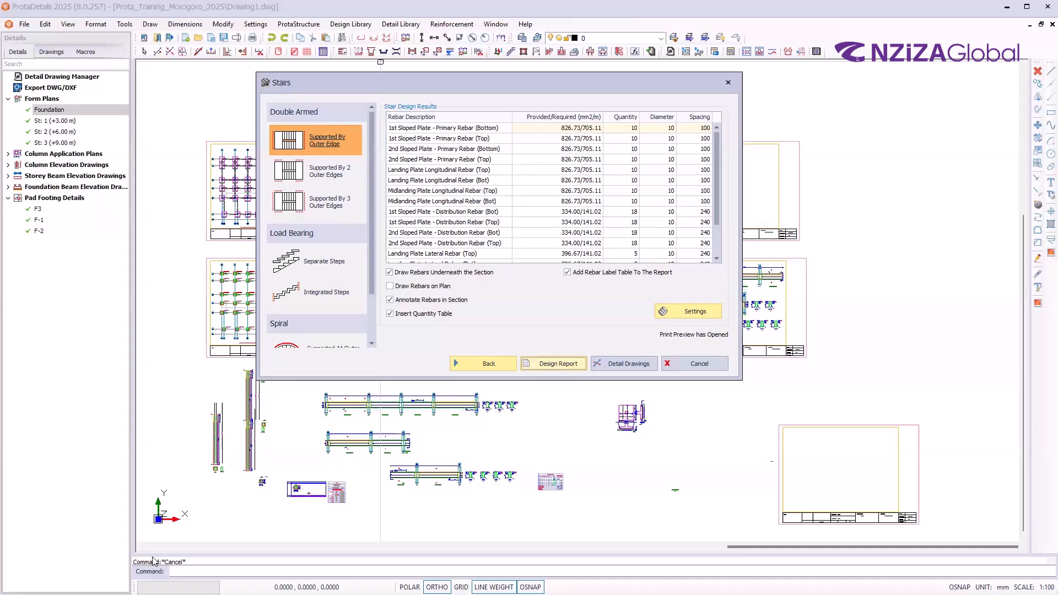
Generate the stair's detail drawings and insert them in the empty area below the beam elevations
click(617, 366)
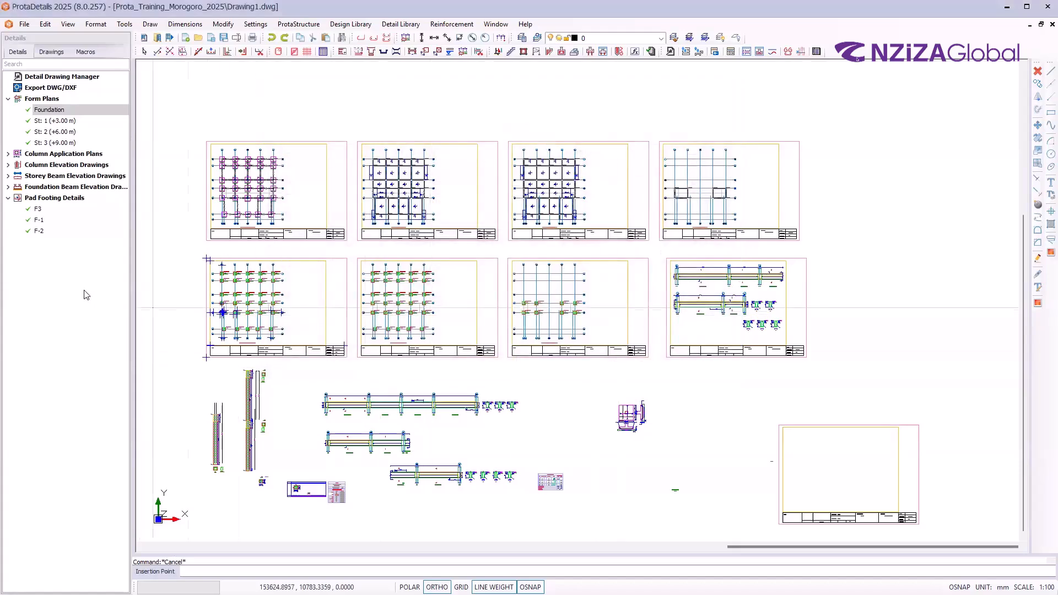
scroll(258, 309, down, 4)
scroll(554, 298, down, 3)
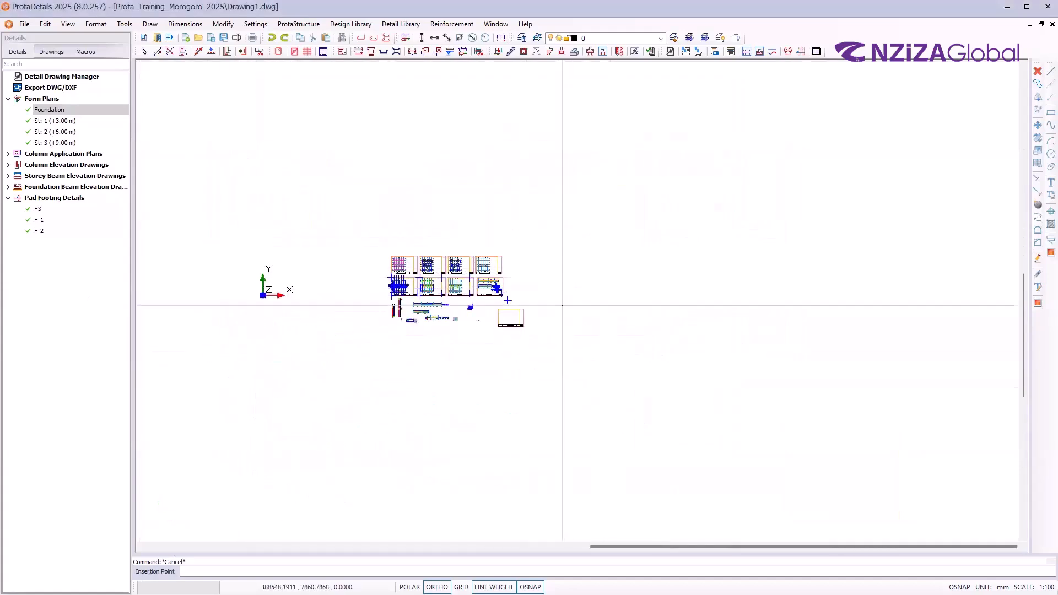
scroll(423, 353, up, 4)
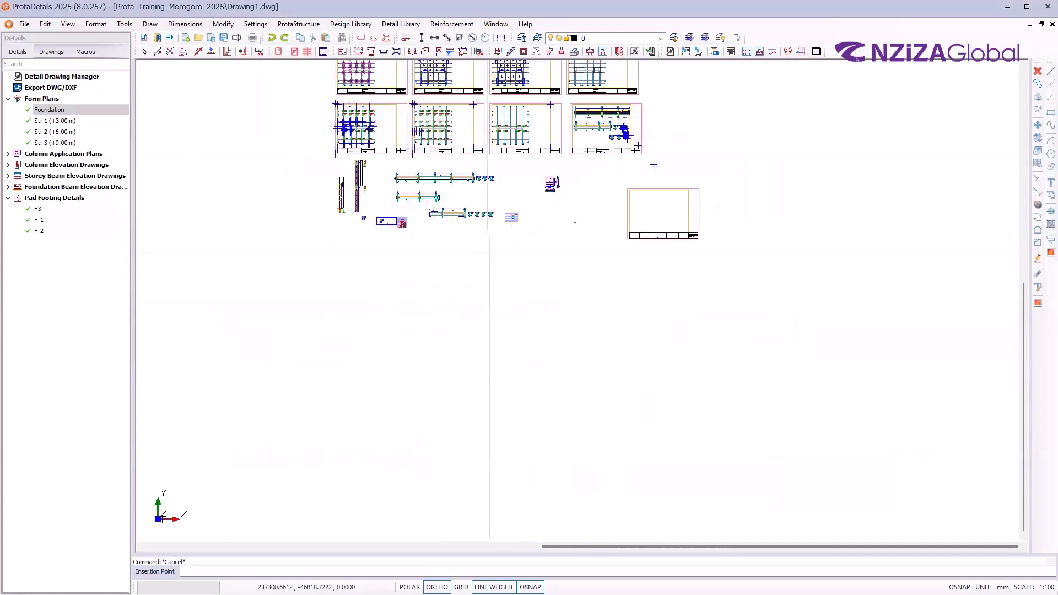
click(401, 304)
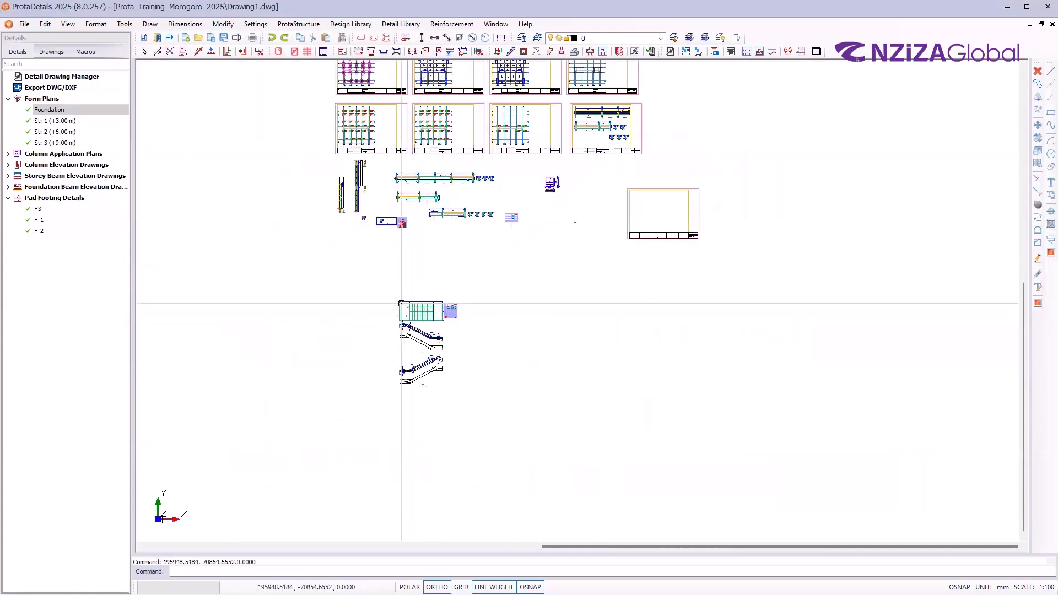
Examine the inserted stair plan, quantity takeoff table, section reinforcement with its rebar labels, step dimensions, and the rebar shapes drawn underneath
scroll(408, 319, up, 6)
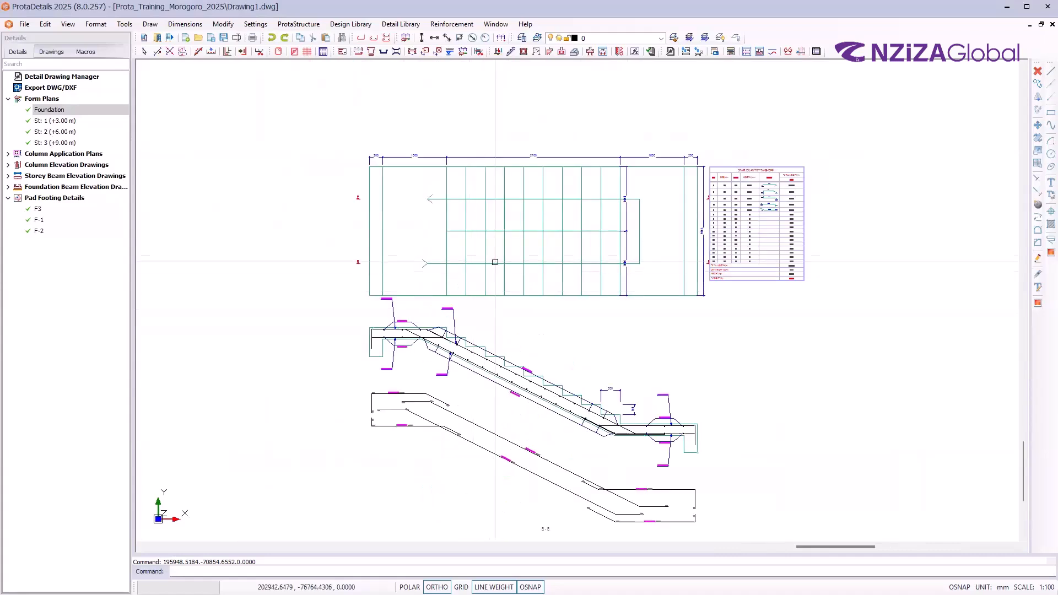
scroll(642, 179, up, 2)
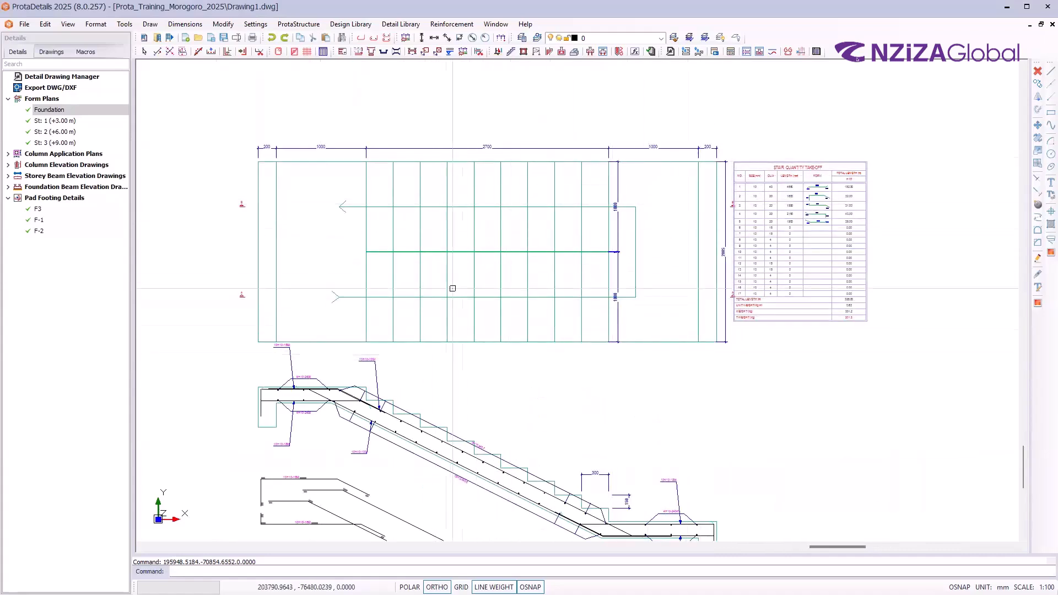
scroll(446, 290, down, 2)
scroll(455, 298, up, 1)
scroll(455, 298, up, 5)
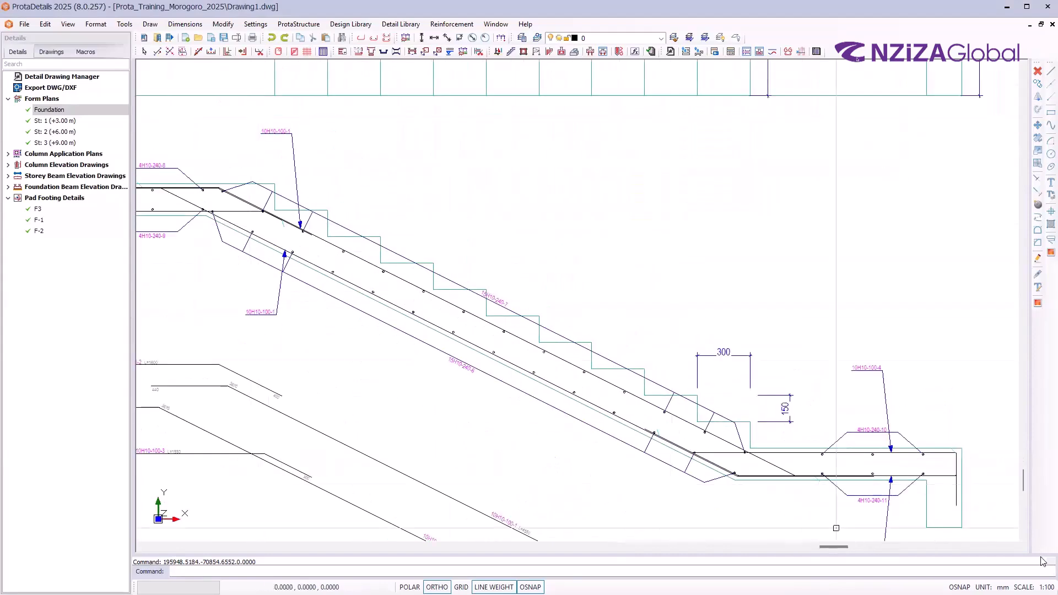
middle_drag(925, 497, 901, 372)
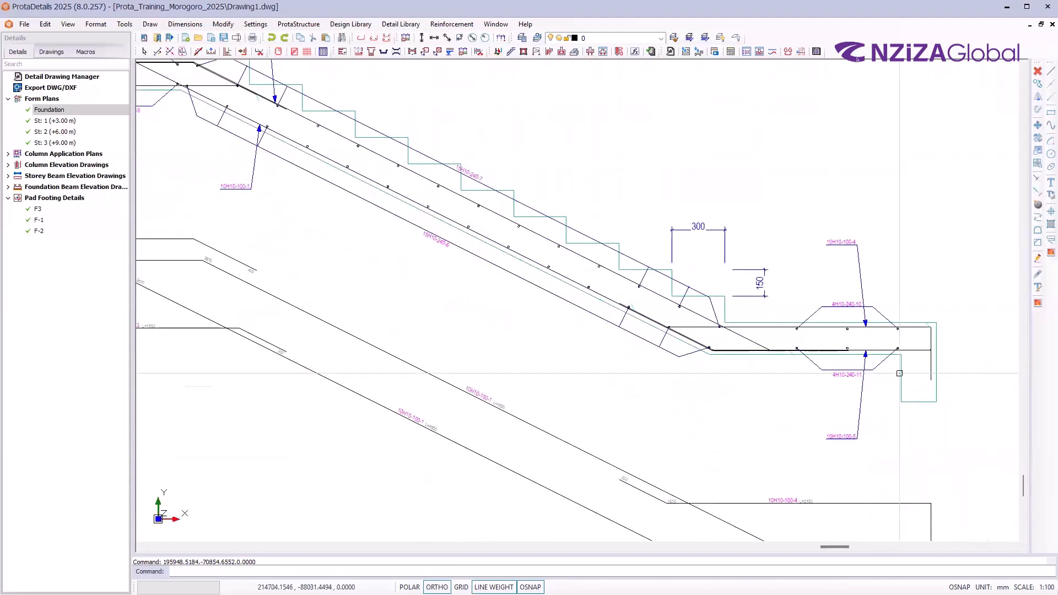
scroll(779, 369, up, 1)
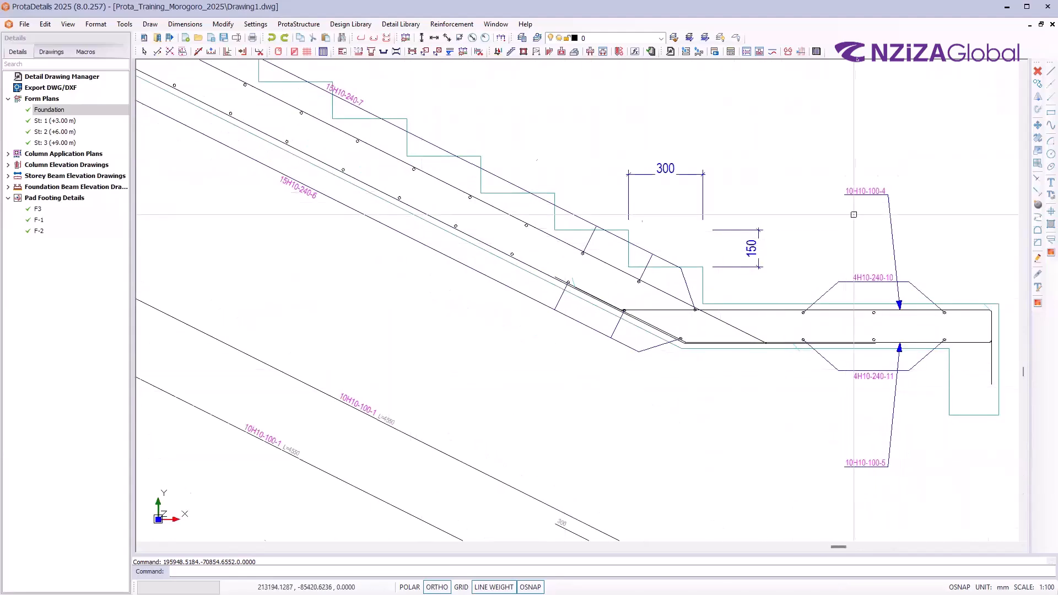
scroll(855, 207, up, 2)
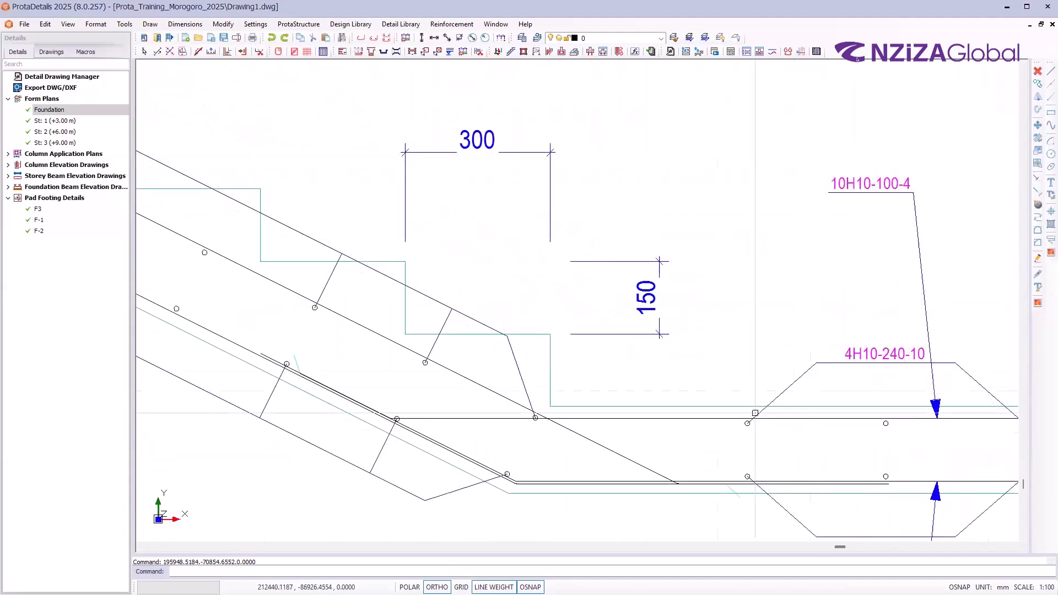
scroll(870, 411, down, 5)
scroll(617, 342, up, 5)
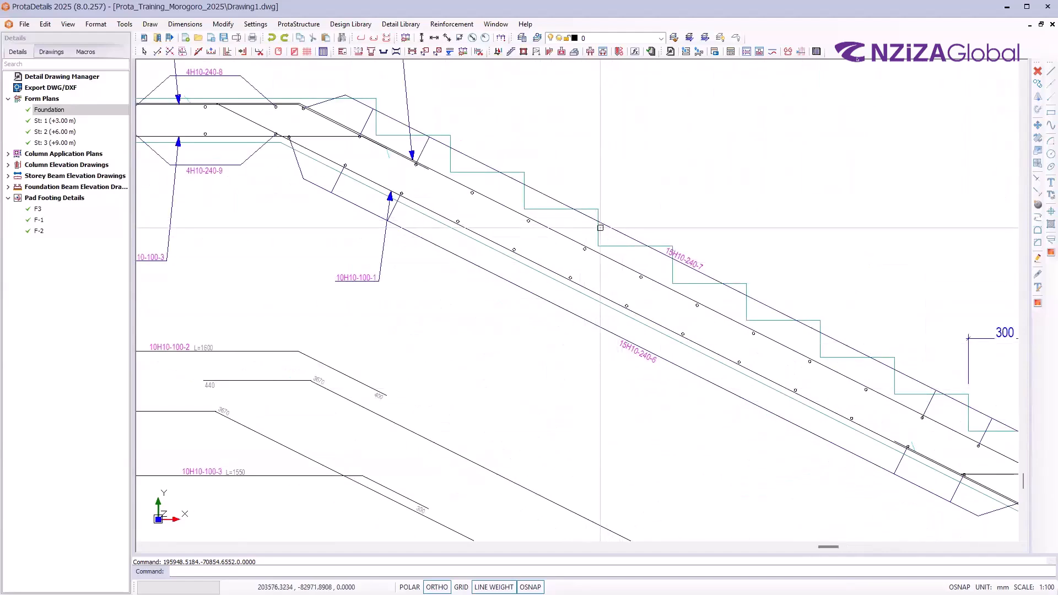
scroll(702, 289, down, 3)
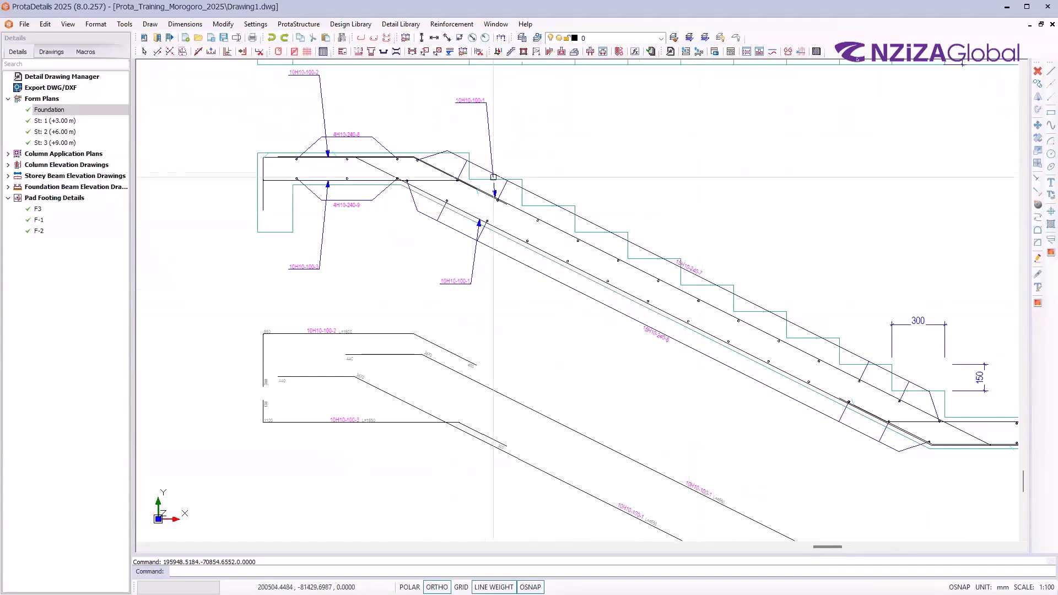
scroll(374, 205, down, 2)
scroll(374, 205, up, 2)
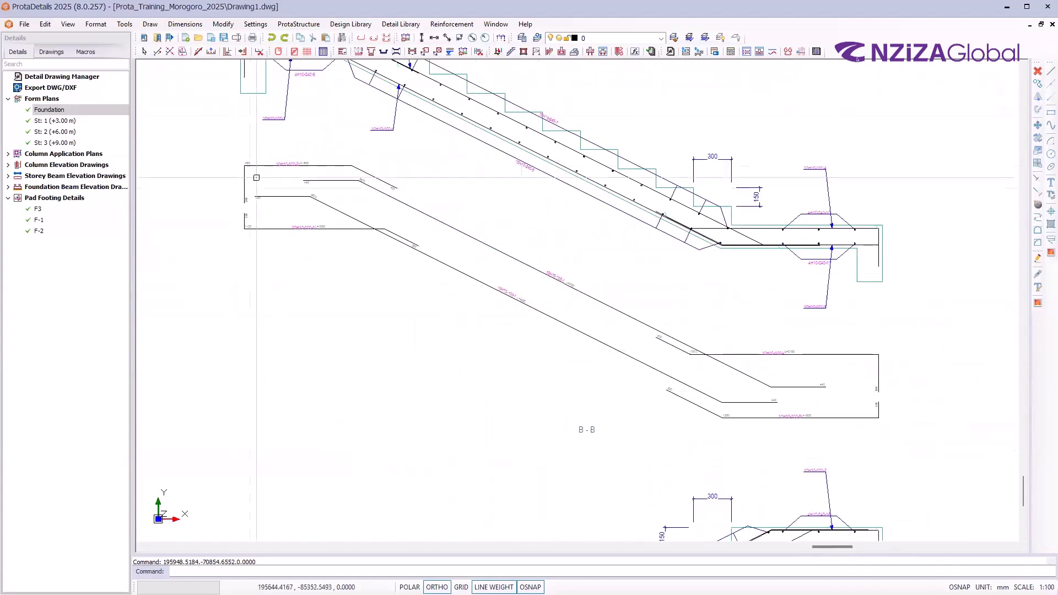
Examine the reinforcement details and bar layouts of the two stair sections, B-B and the one below it
scroll(327, 159, up, 4)
scroll(190, 163, down, 2)
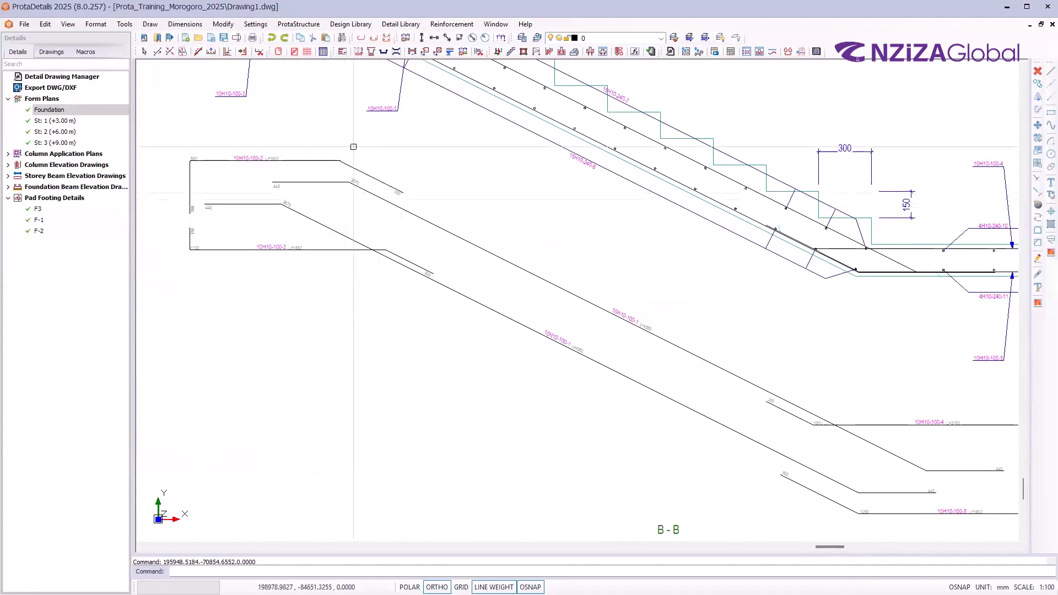
scroll(377, 207, down, 1)
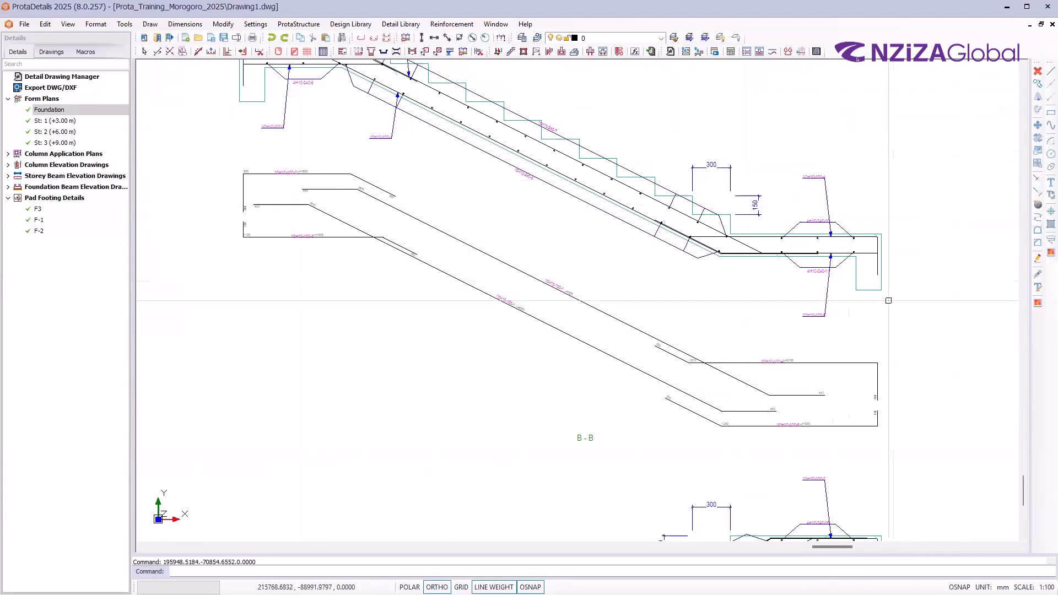
scroll(575, 128, down, 1)
scroll(585, 529, up, 1)
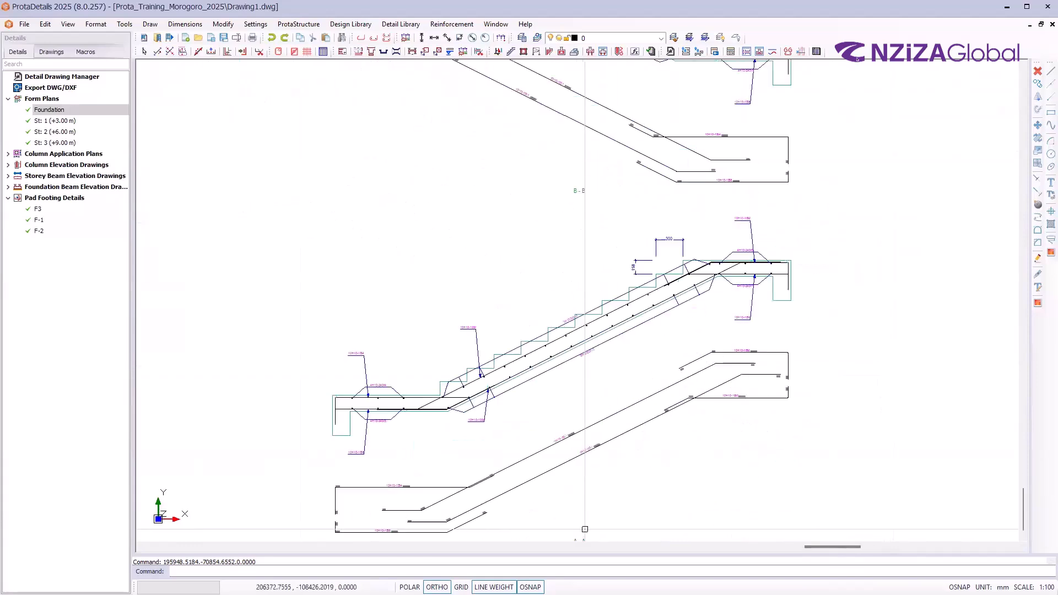
scroll(575, 521, up, 1)
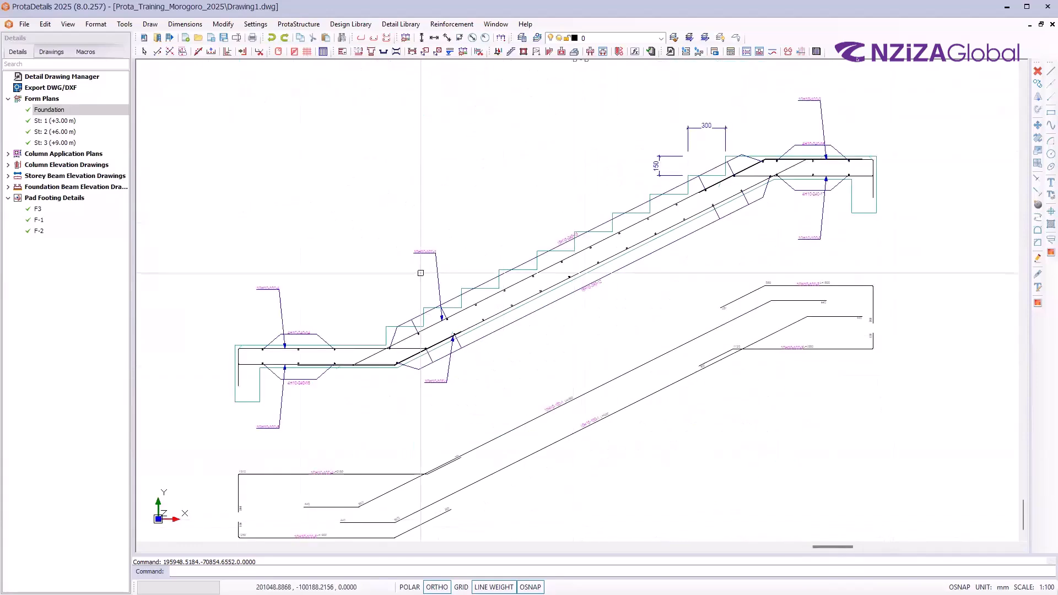
scroll(410, 309, down, 1)
scroll(546, 339, down, 2)
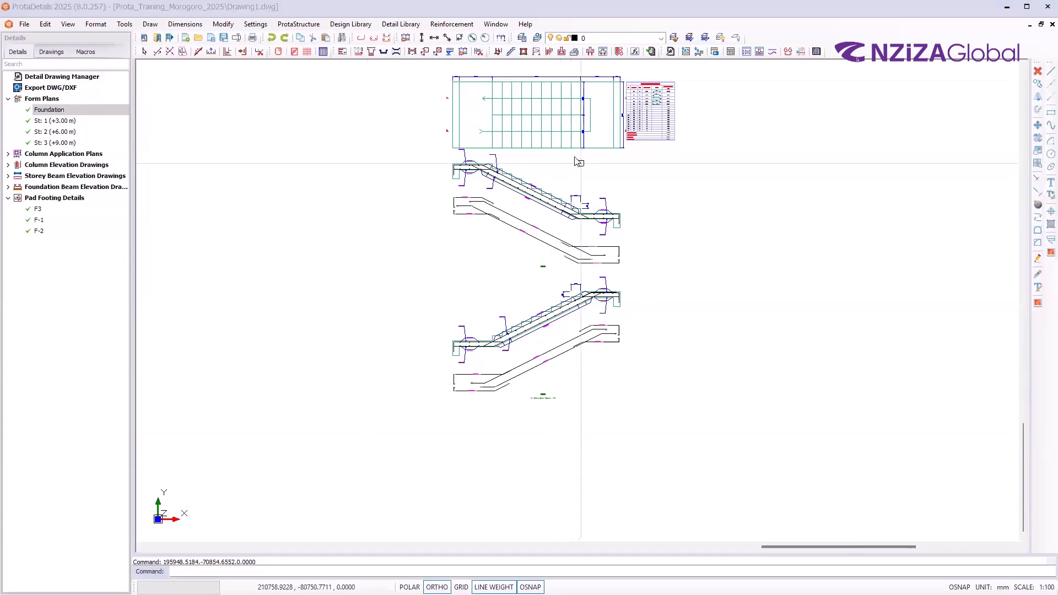
Inspect the stair quantity takeoff table beside the stair plan and look over all the sheets and details in the drawing
scroll(628, 122, up, 4)
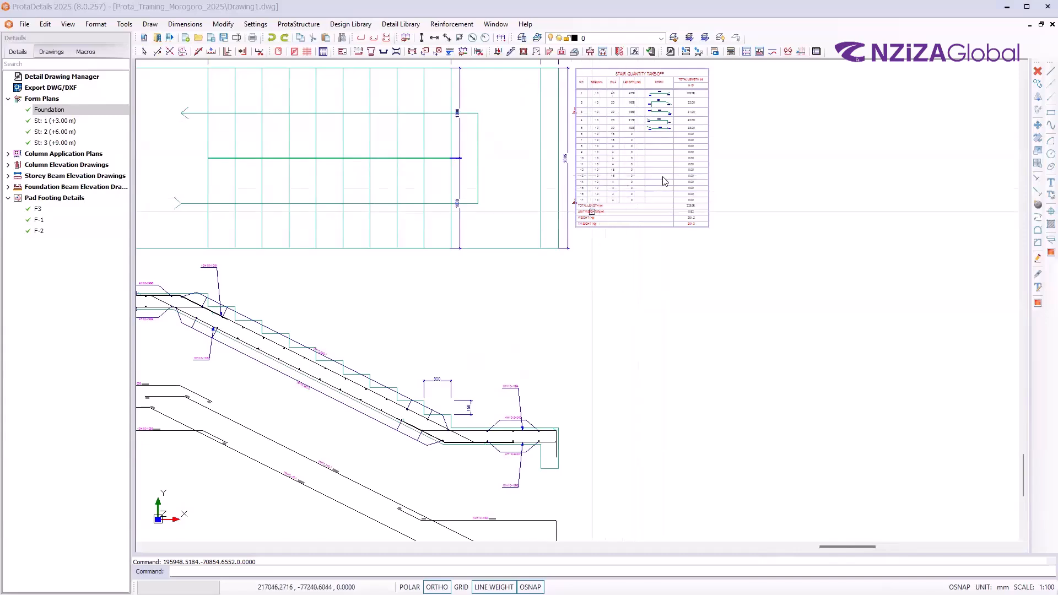
scroll(662, 176, down, 5)
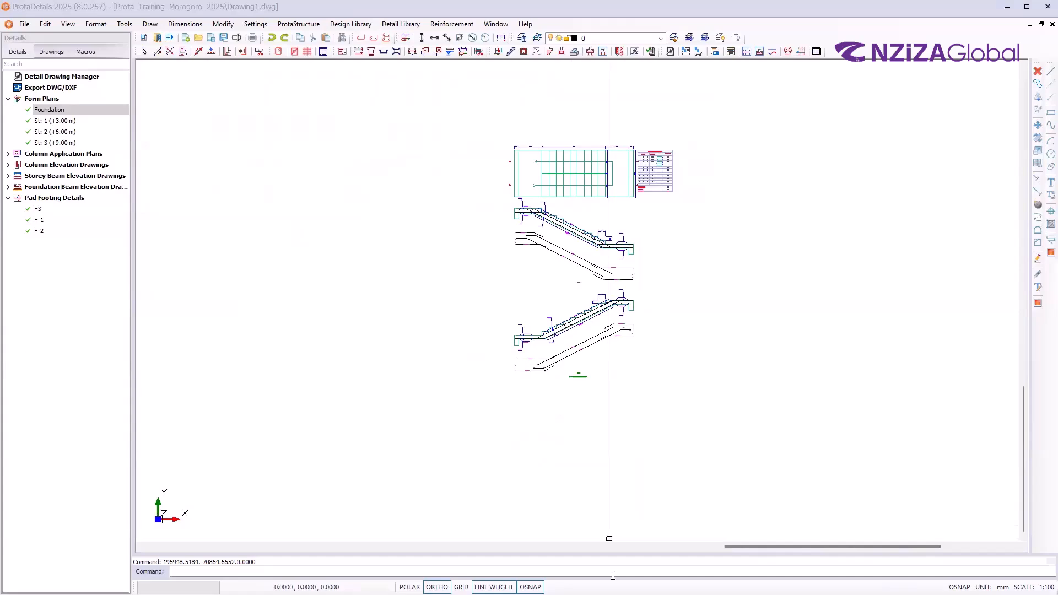
scroll(596, 233, down, 3)
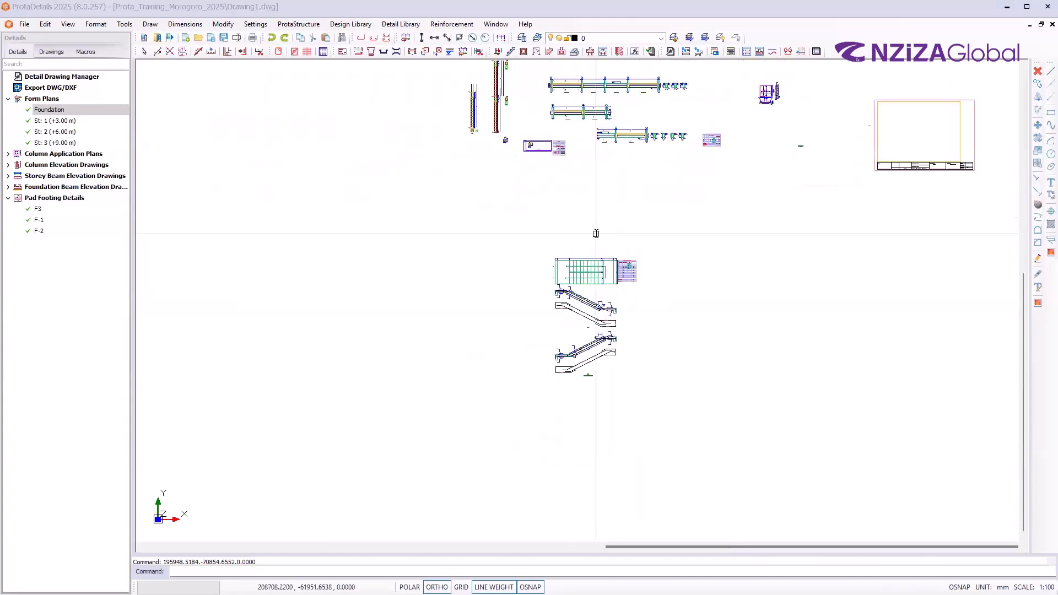
scroll(353, 325, down, 2)
scroll(498, 128, up, 1)
scroll(498, 117, up, 2)
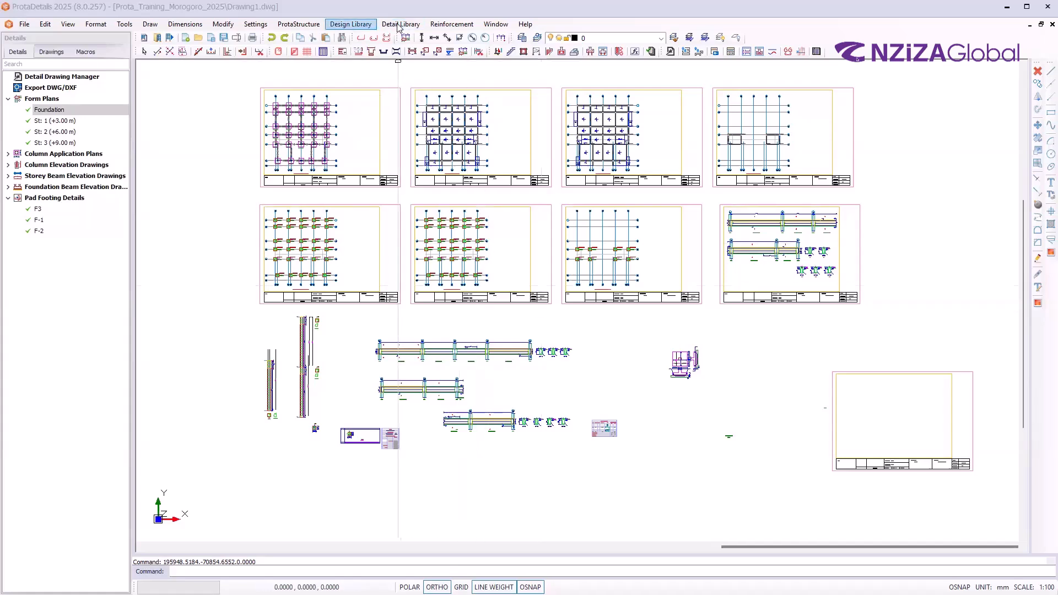
click(360, 25)
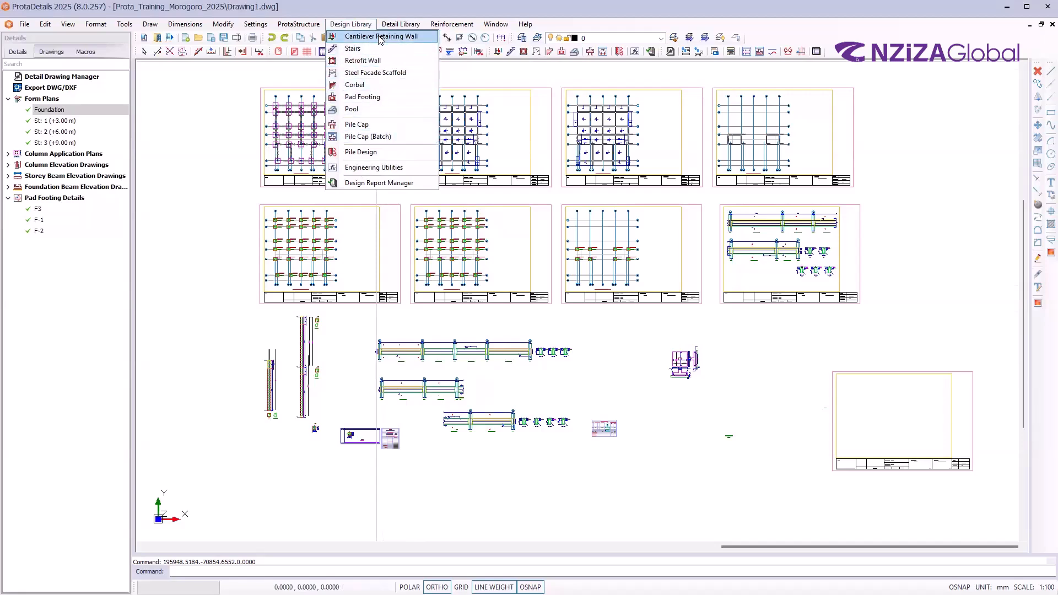
click(370, 113)
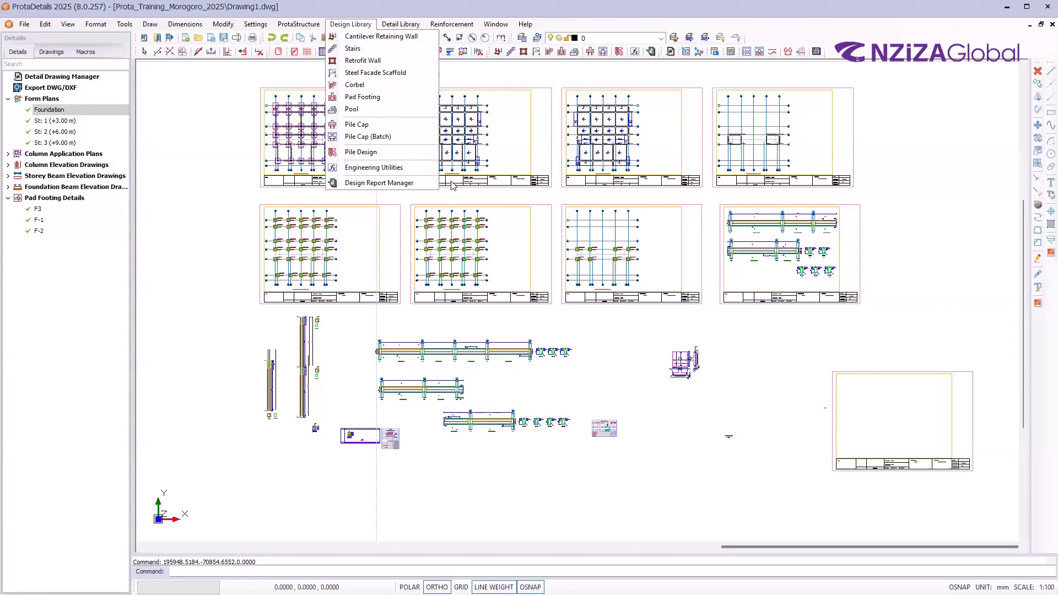
click(477, 4)
Start a cantilever retaining wall design and review its geometry, soil, fill, analysis, design and code inputs
click(350, 28)
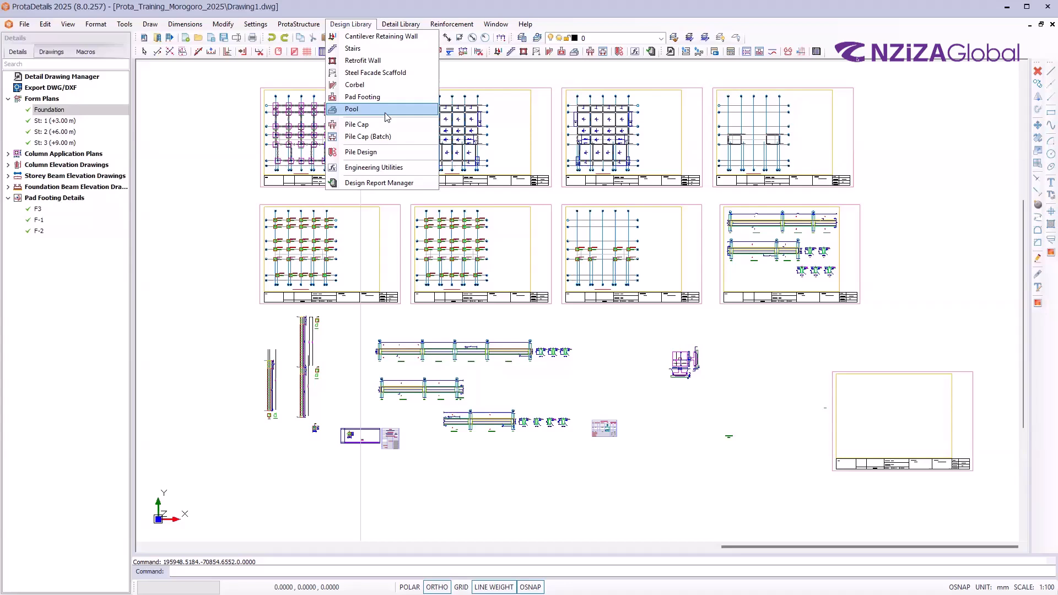
click(375, 41)
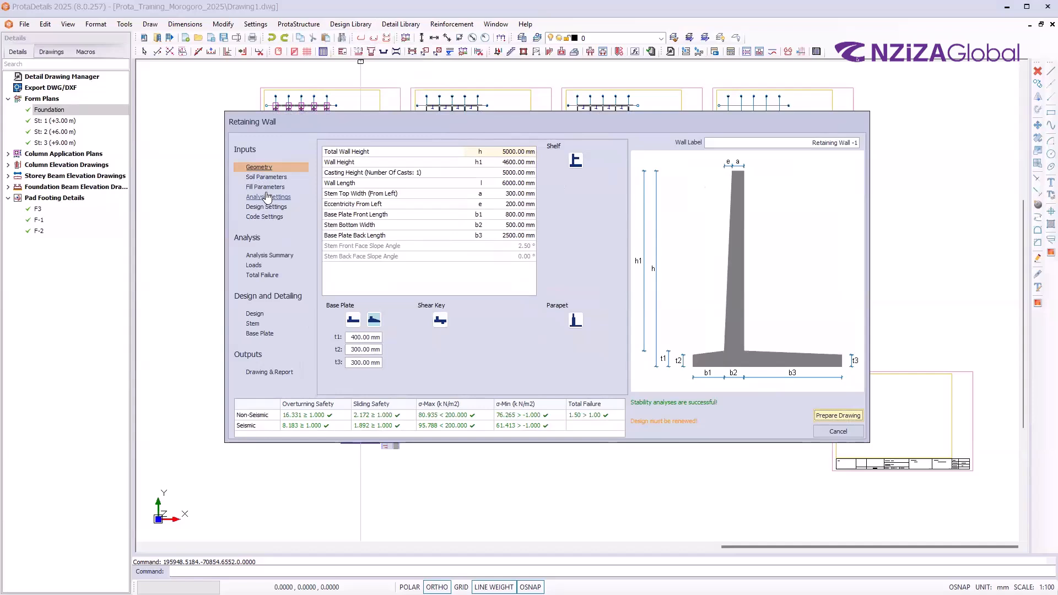
click(267, 177)
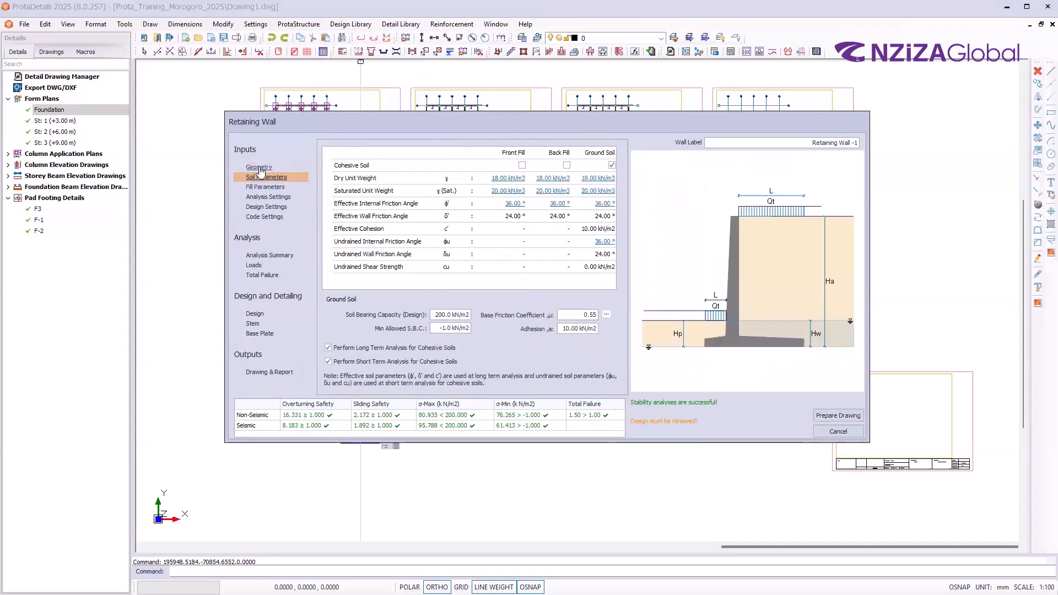
click(259, 168)
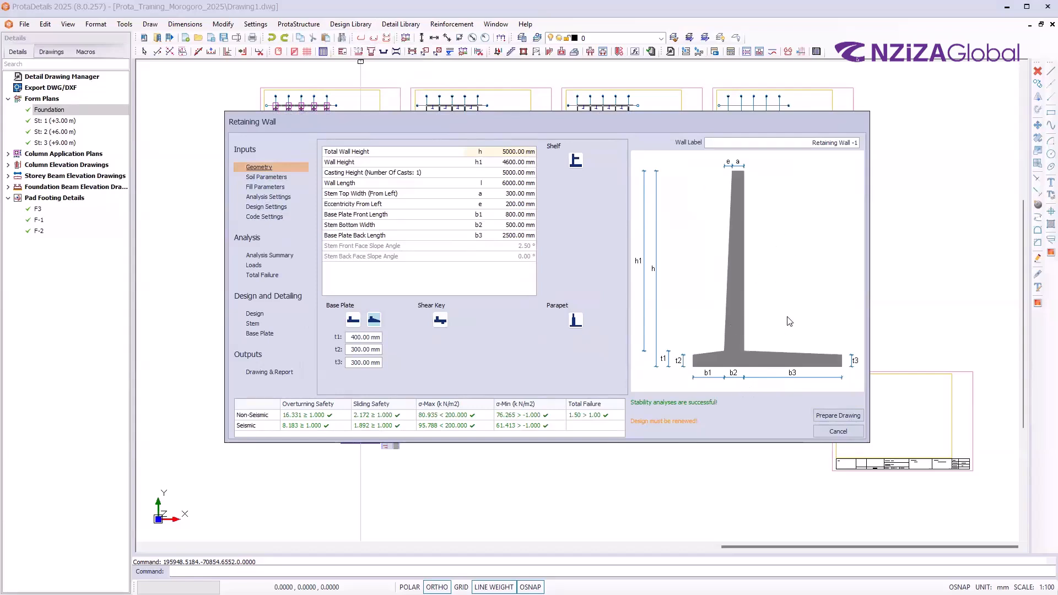
click(267, 176)
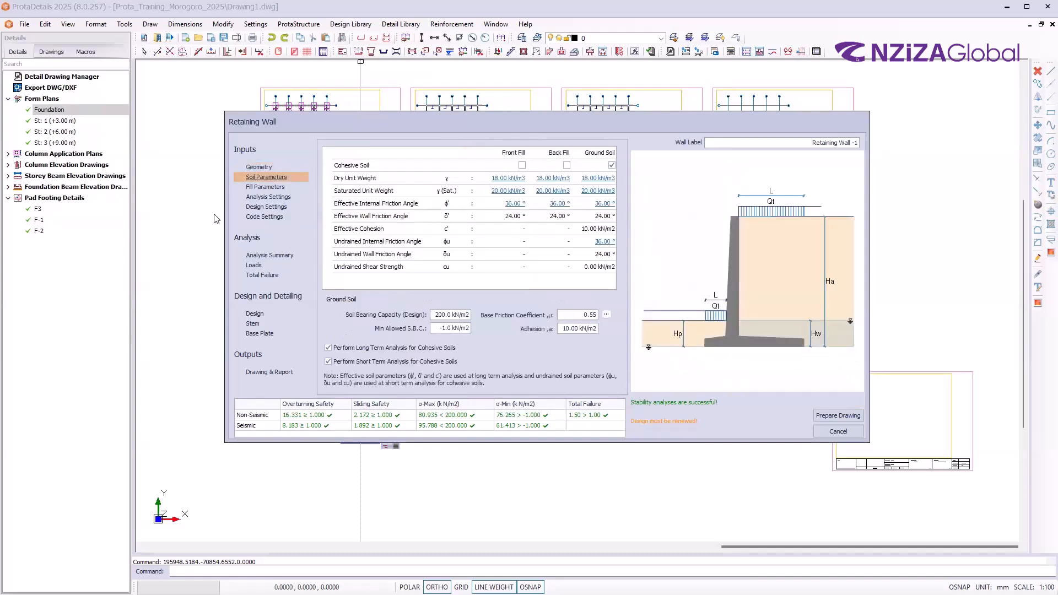
click(264, 188)
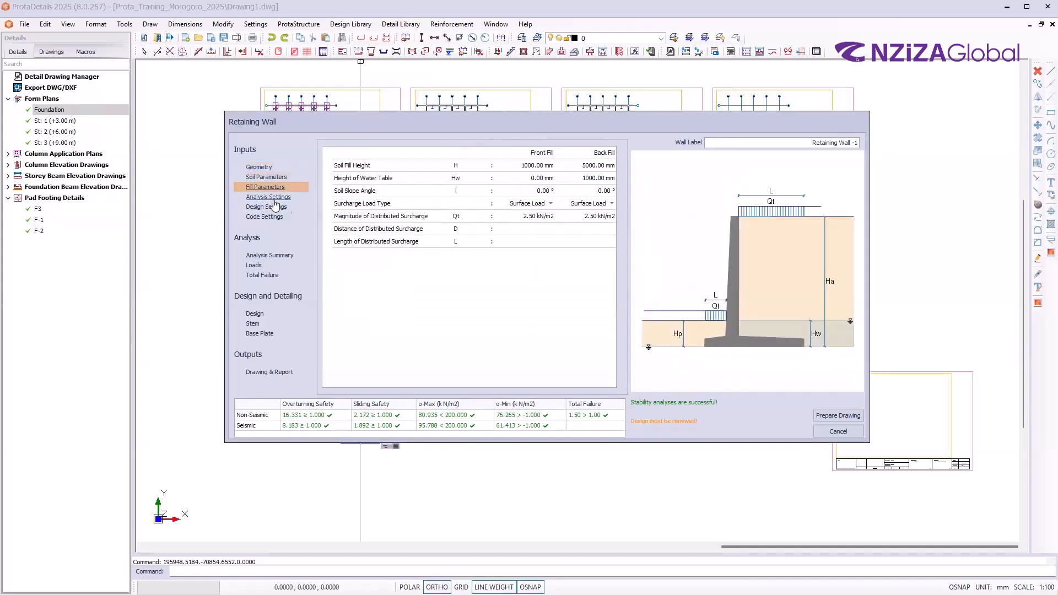
click(268, 196)
click(263, 207)
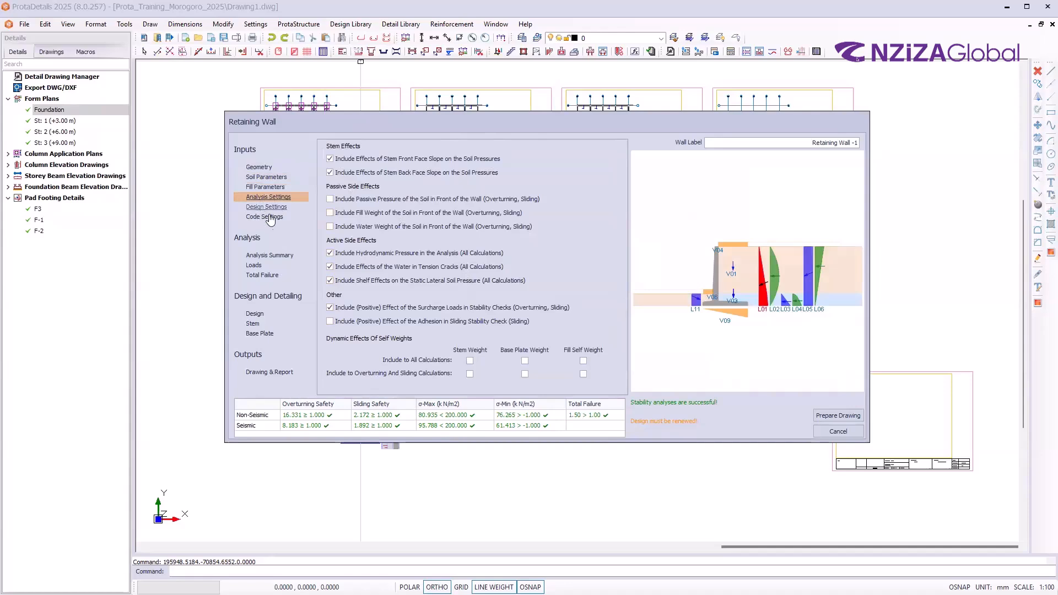
click(267, 217)
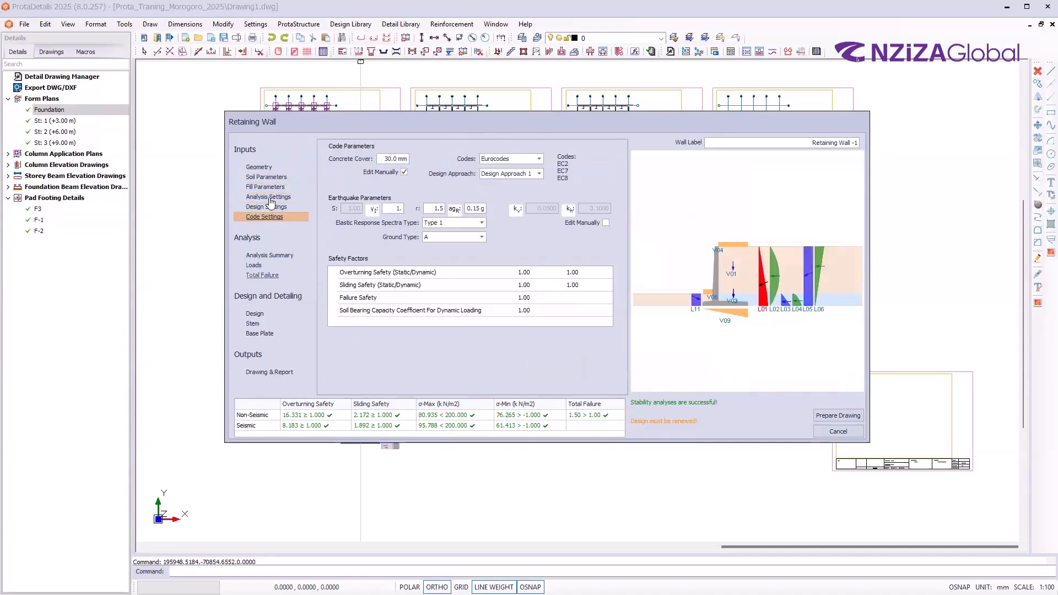
Review the retaining wall's analysis summary, load list and total failure results
click(269, 257)
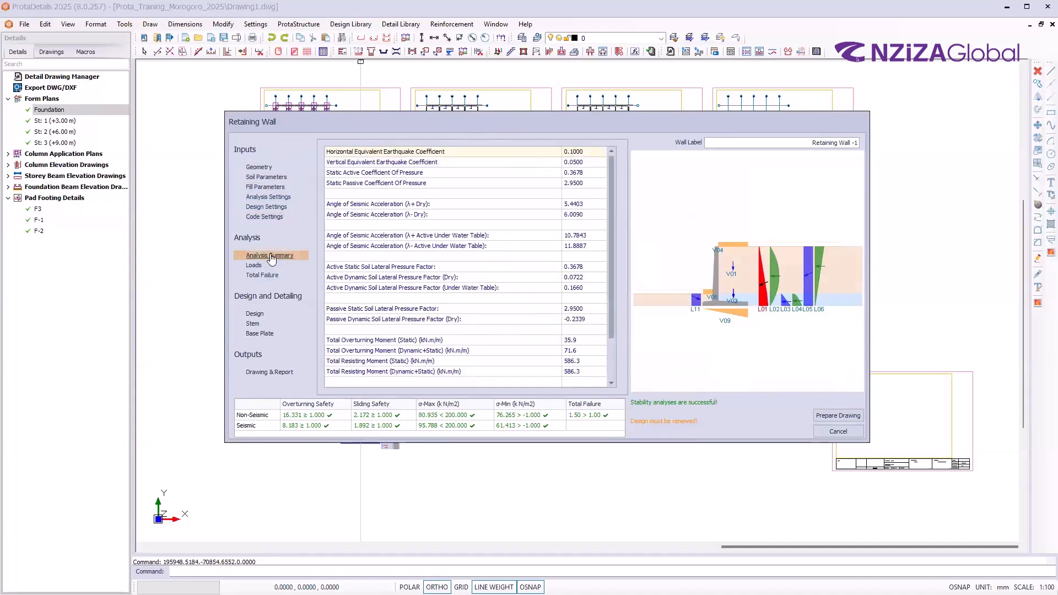
click(258, 265)
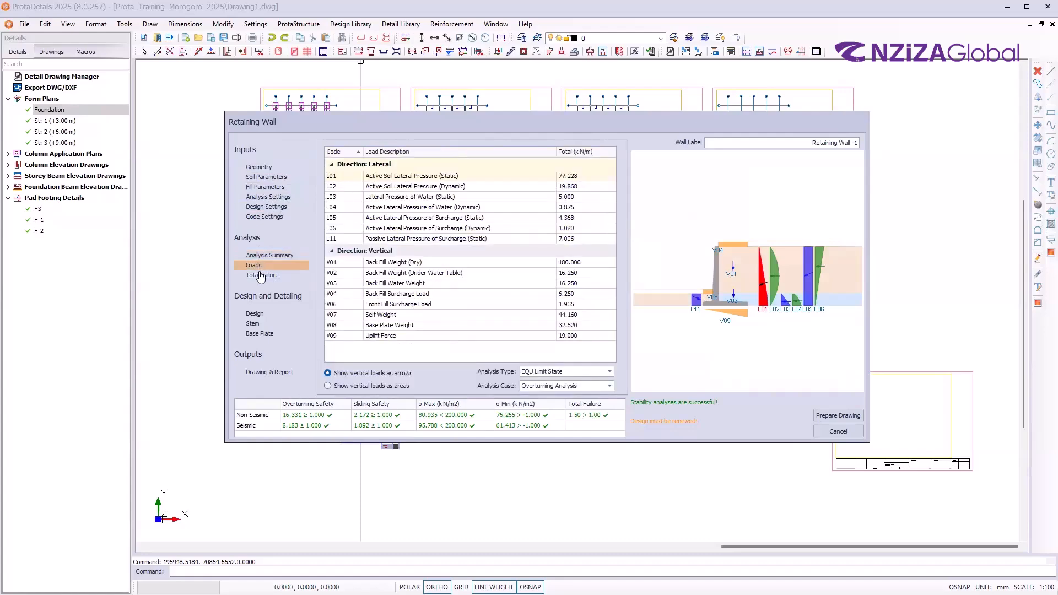
click(264, 275)
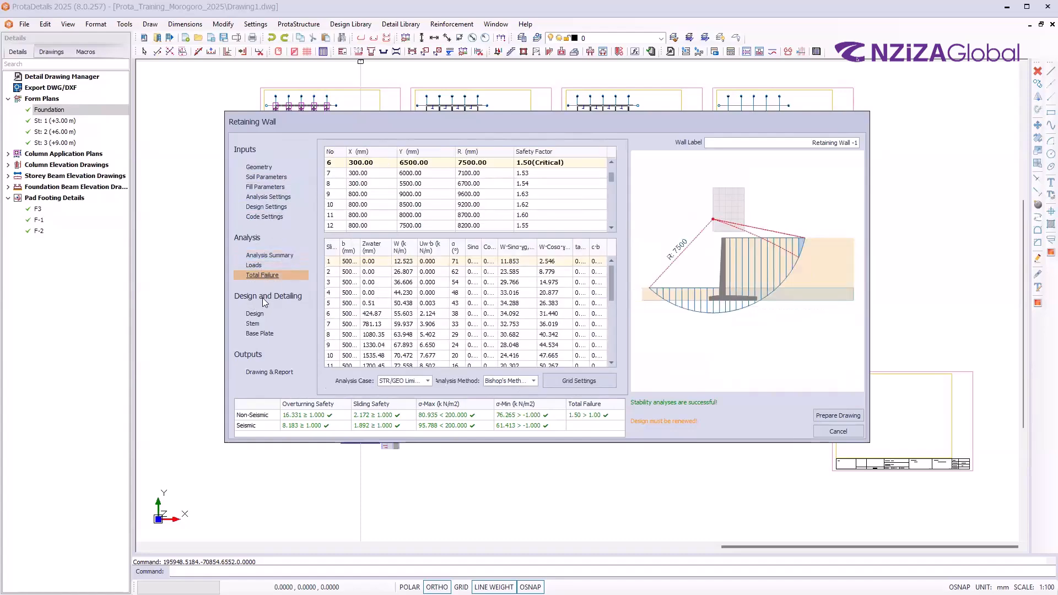
Run the retaining wall's reinforcement design and check the stem and base plate rebar layouts
click(255, 313)
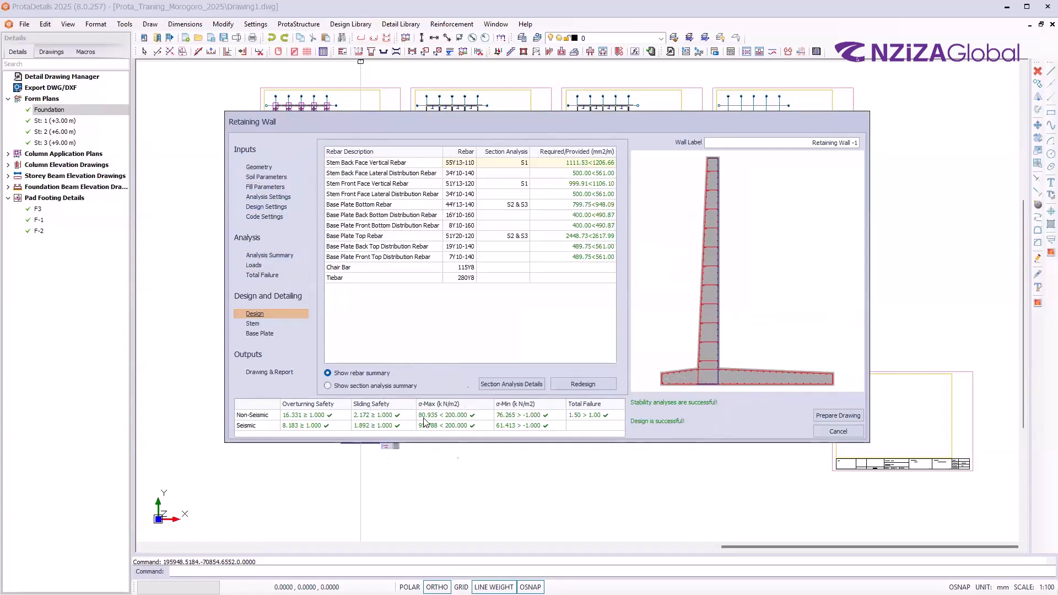
click(371, 405)
click(257, 326)
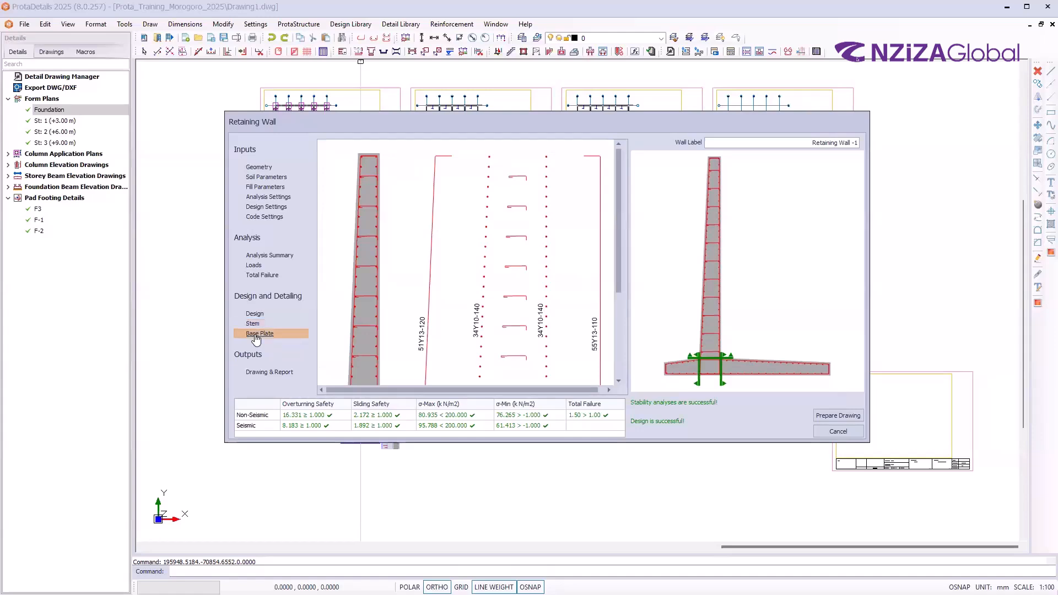
click(256, 335)
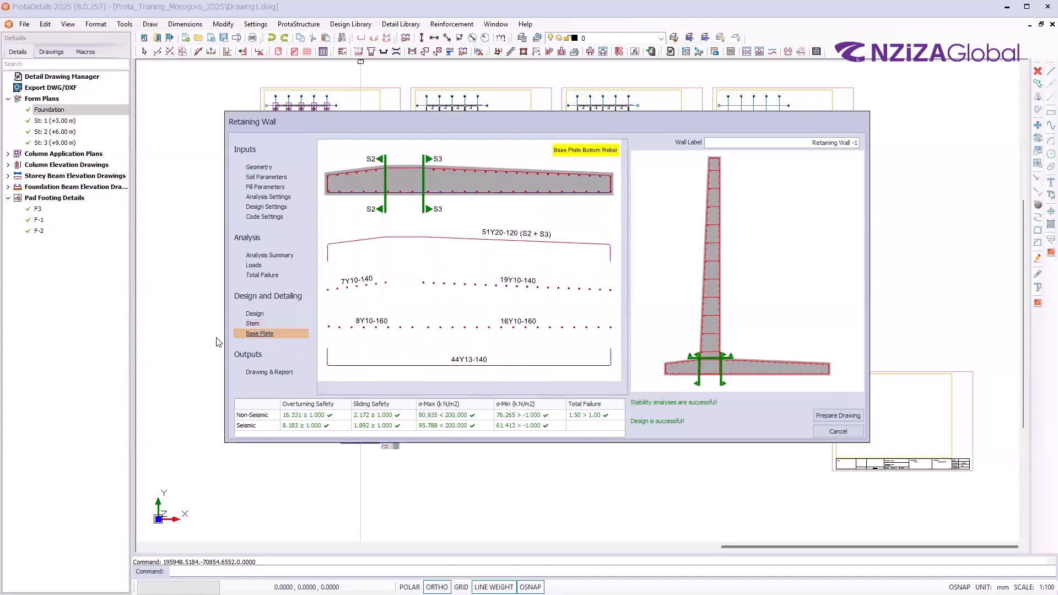
click(254, 324)
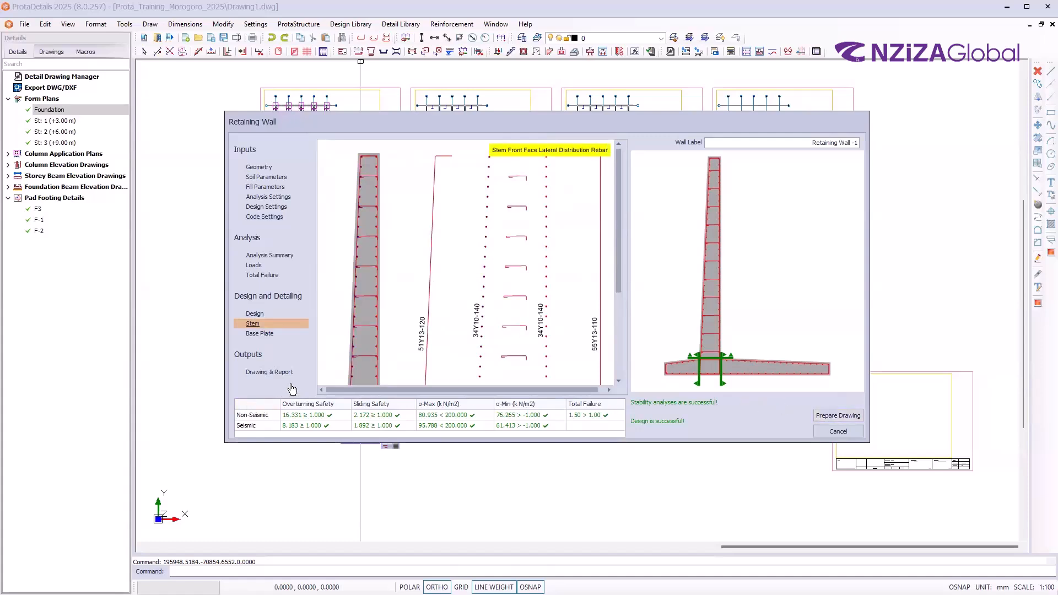
Prepare the retaining wall drawing and place it in the empty area beside the stair details
click(271, 374)
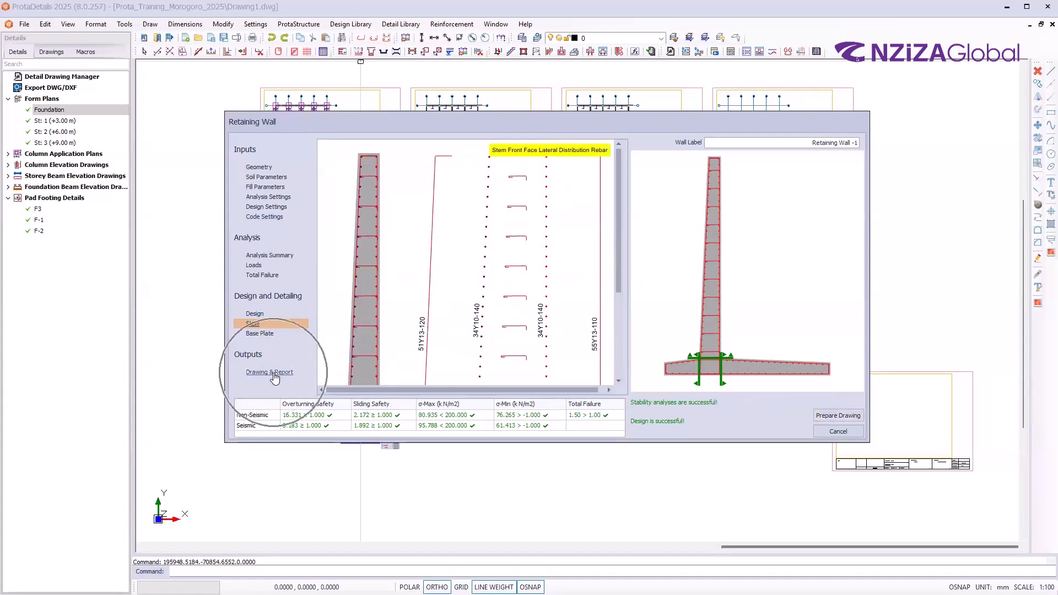
click(838, 417)
click(841, 420)
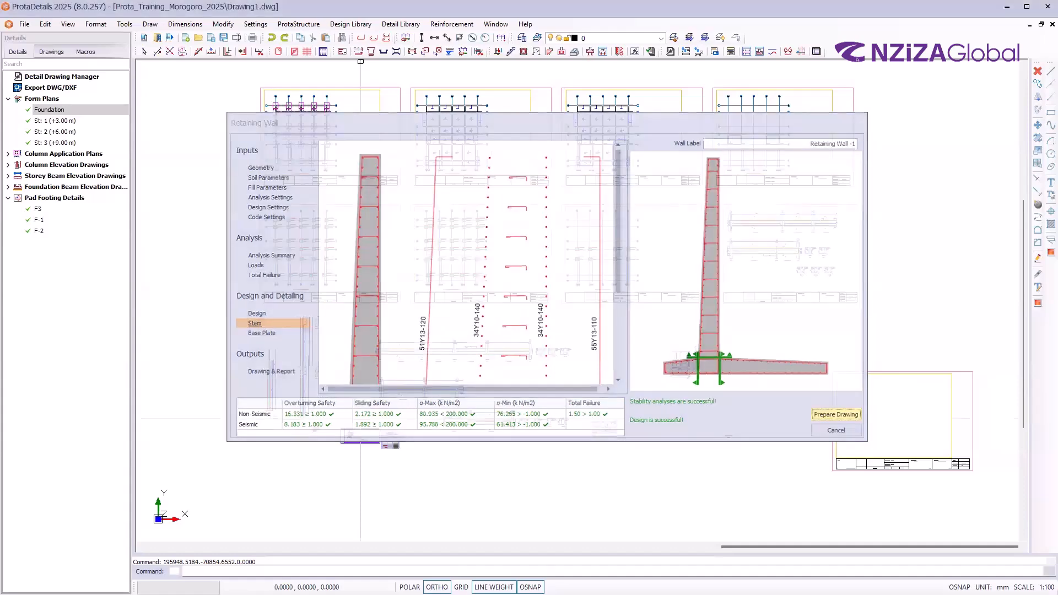
scroll(367, 236, down, 1)
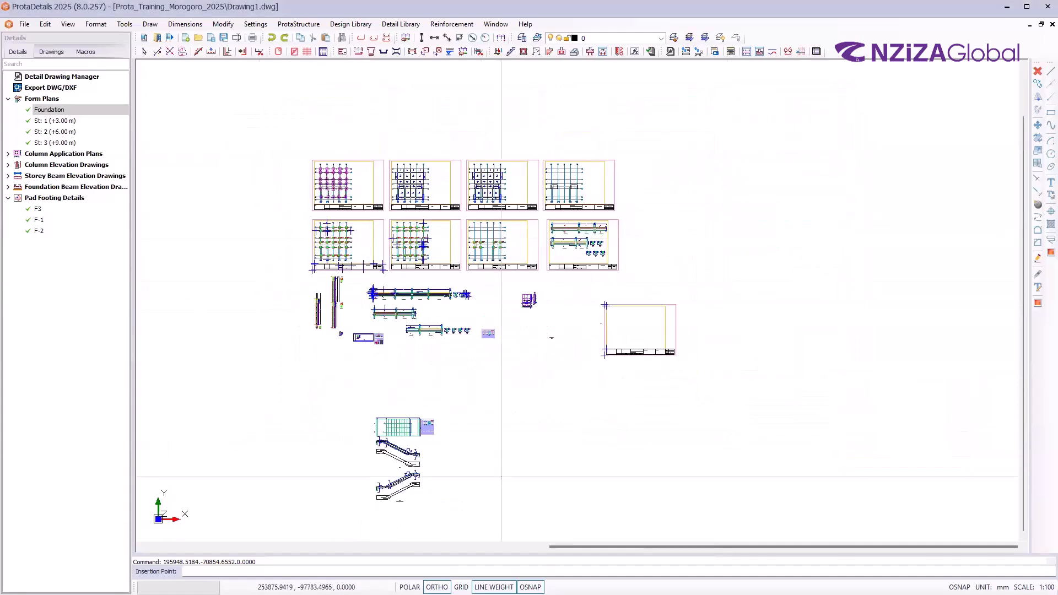
scroll(500, 475, up, 2)
click(433, 372)
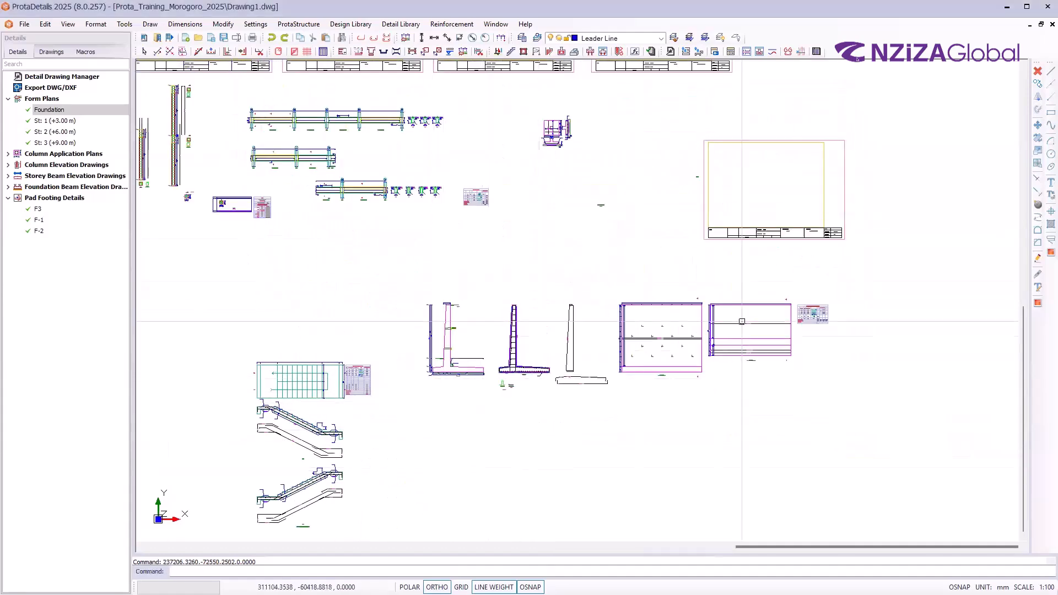
Examine the retaining wall's section A-A, including the weep holes, drainage pipe and base dimensions
scroll(683, 280, up, 2)
scroll(223, 418, up, 2)
scroll(650, 352, down, 2)
scroll(418, 376, up, 4)
scroll(432, 270, up, 1)
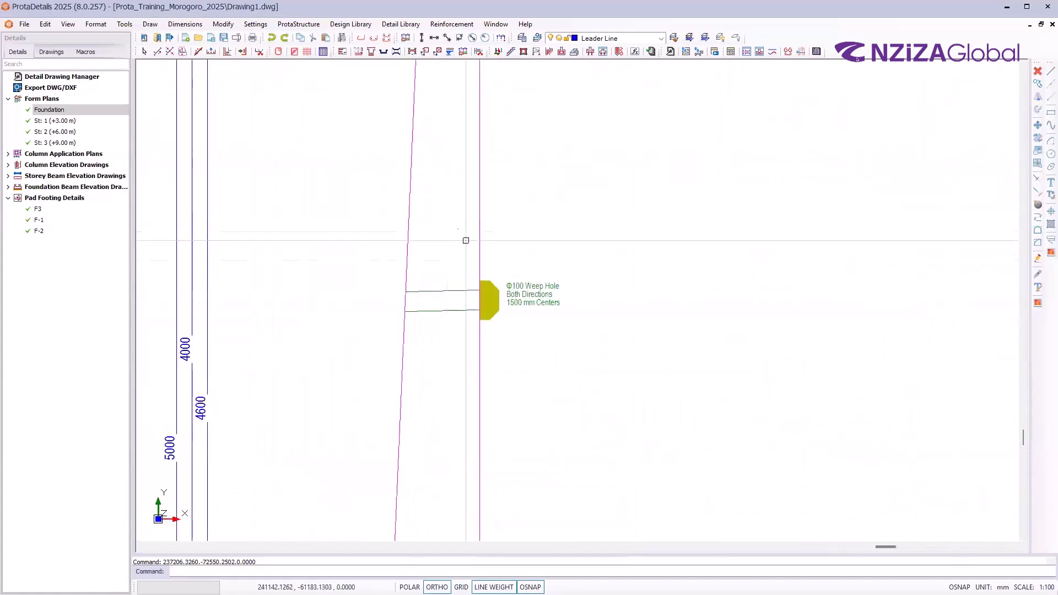
scroll(366, 395, down, 3)
scroll(390, 464, up, 4)
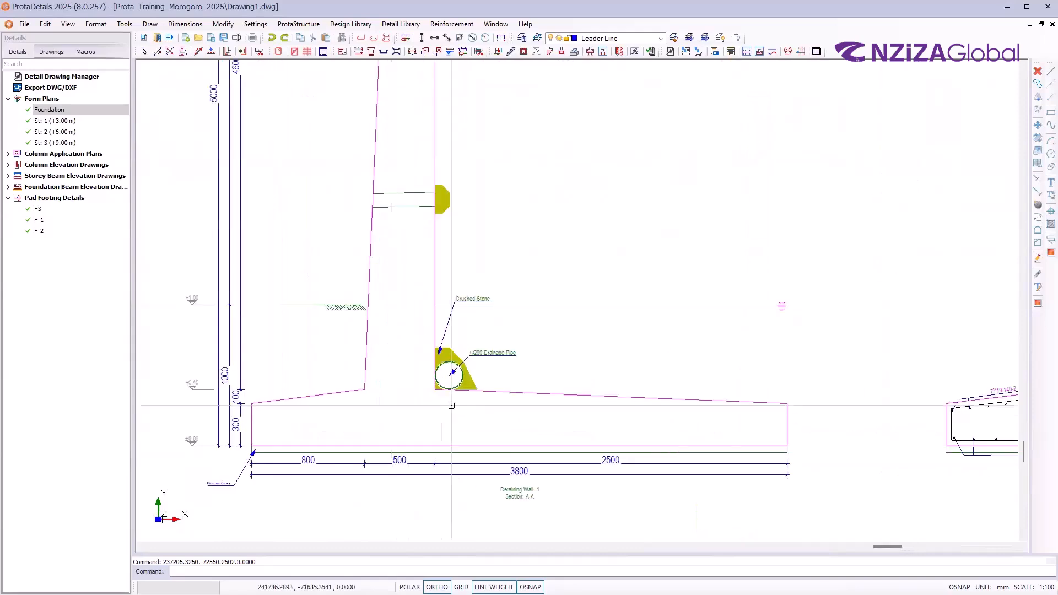
Examine the retaining wall's stem reinforcement section, bar details, elevation, base plan and quantity takeoff table
scroll(364, 411, down, 3)
scroll(780, 269, up, 4)
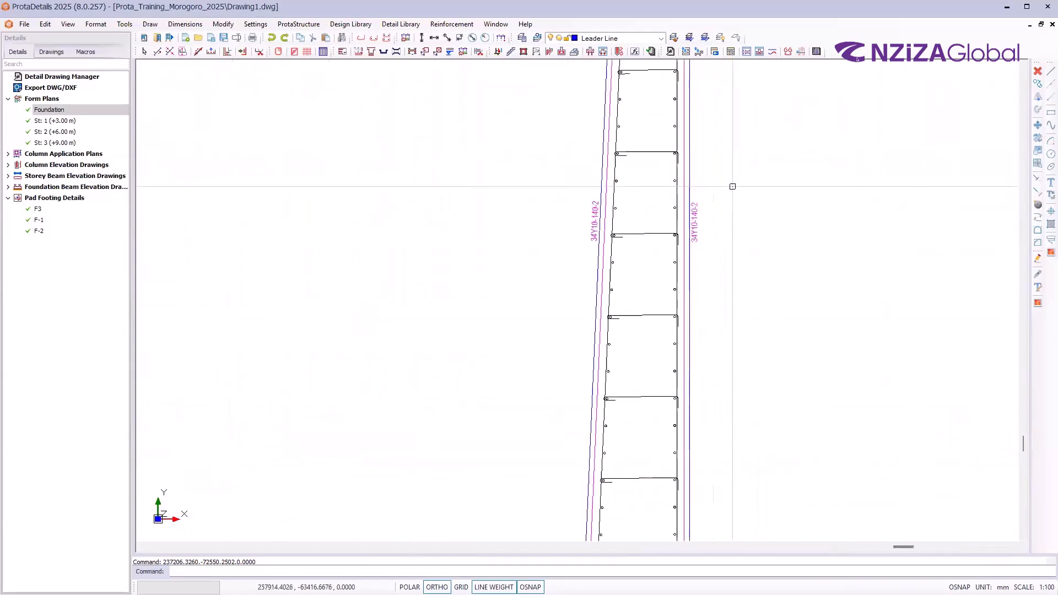
scroll(379, 185, down, 2)
scroll(380, 184, down, 4)
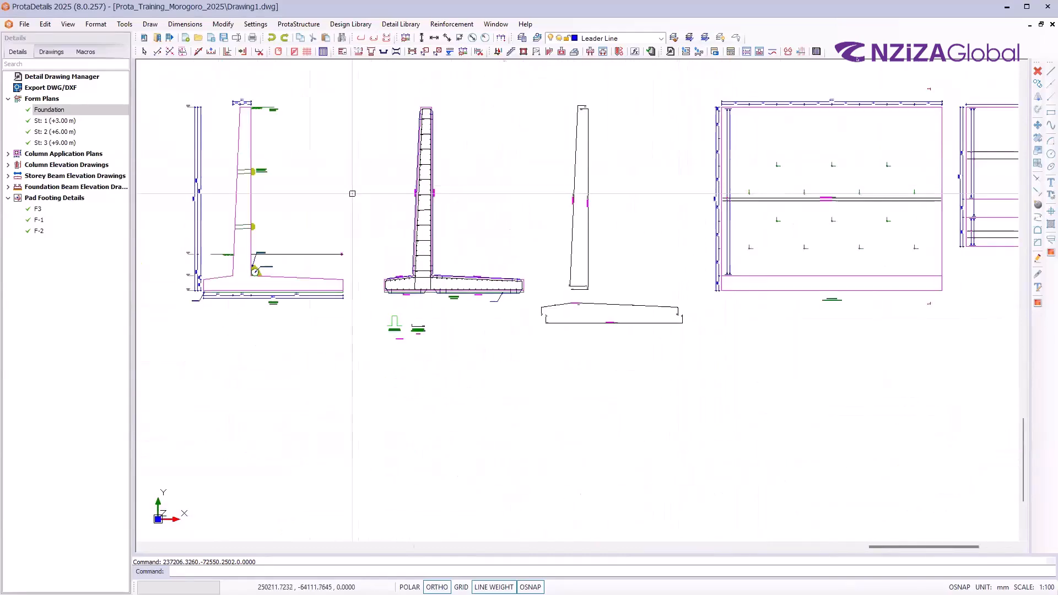
scroll(677, 213, up, 3)
scroll(438, 309, down, 4)
scroll(593, 254, up, 10)
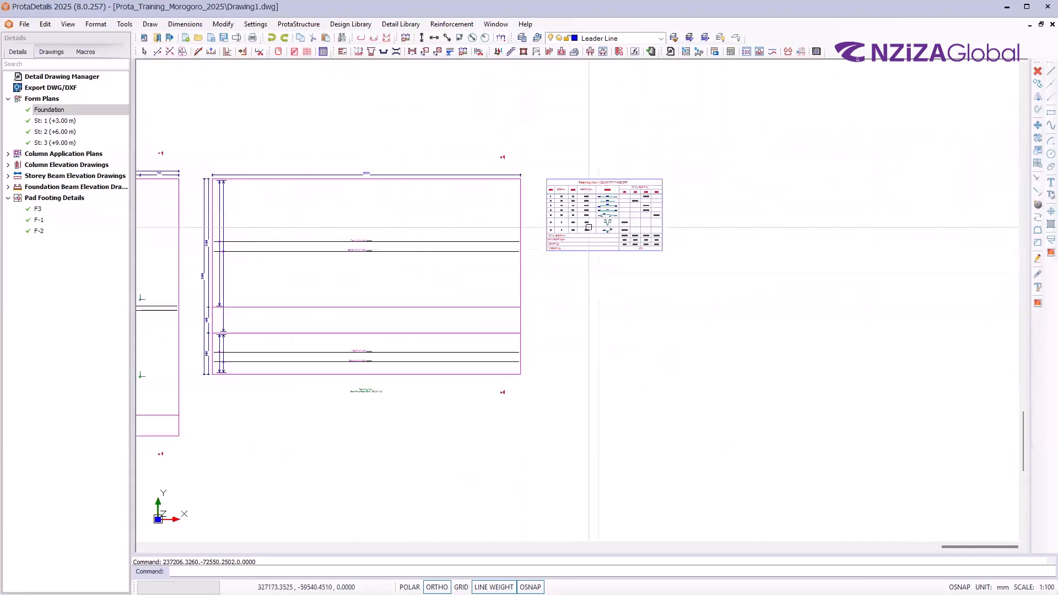
Open the steel facade scaffold design from the design library, inspect its 3D model from the rear, and close it
scroll(666, 173, down, 2)
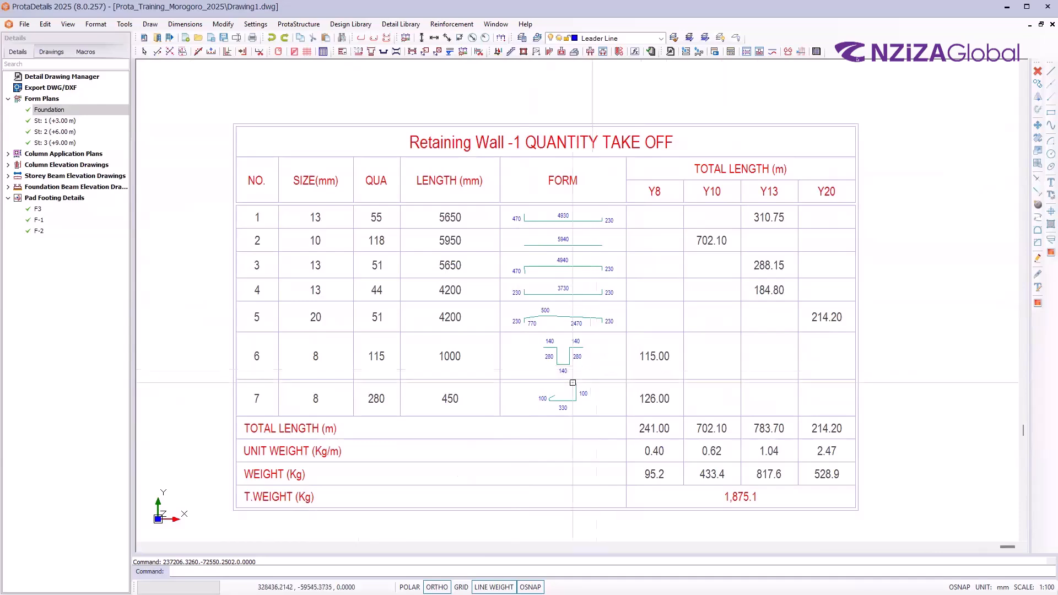
click(352, 25)
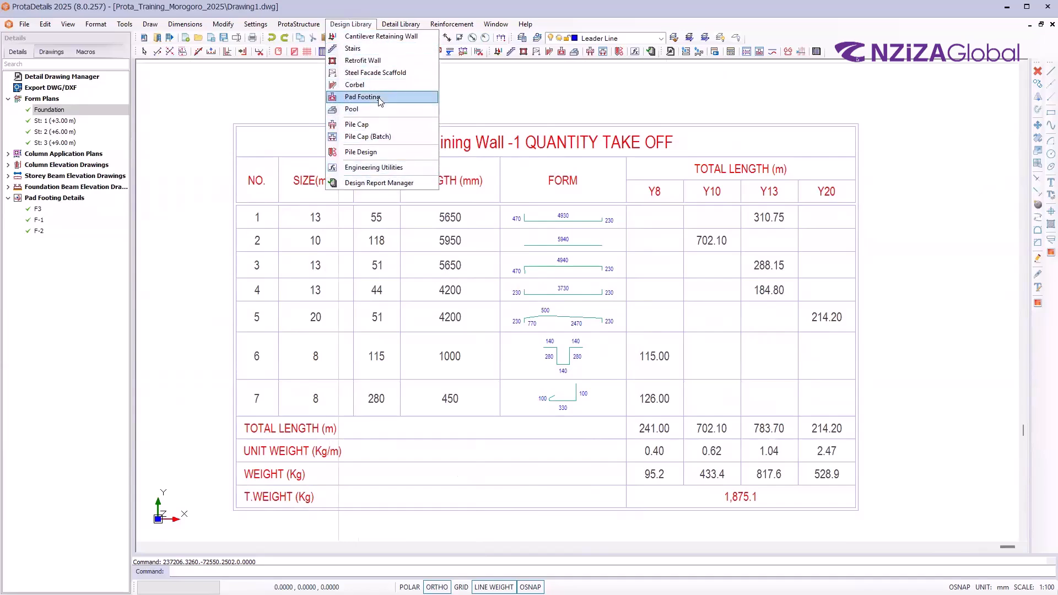
click(402, 76)
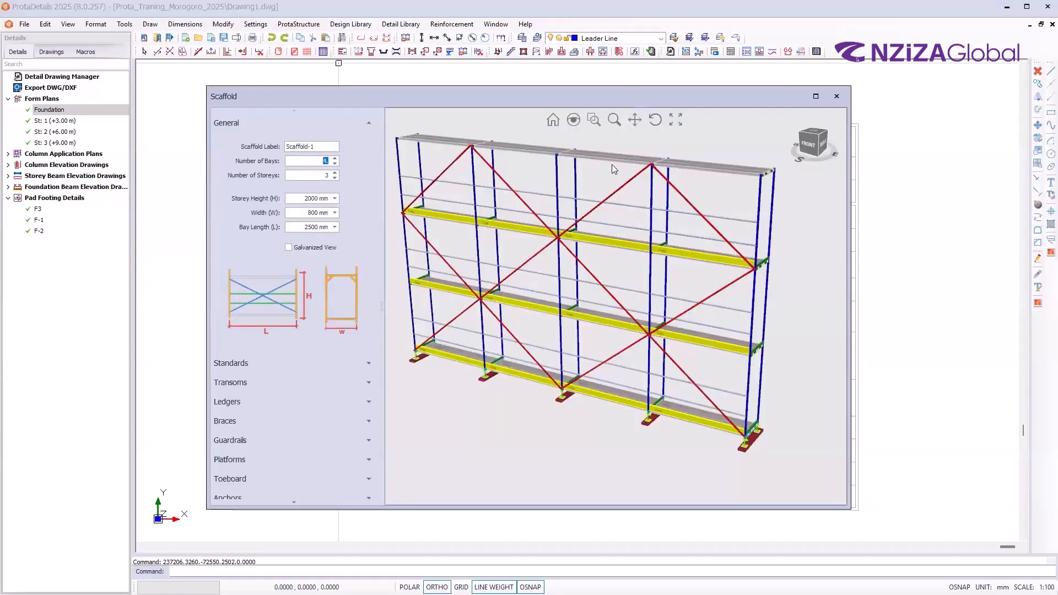
drag(612, 165, 378, 425)
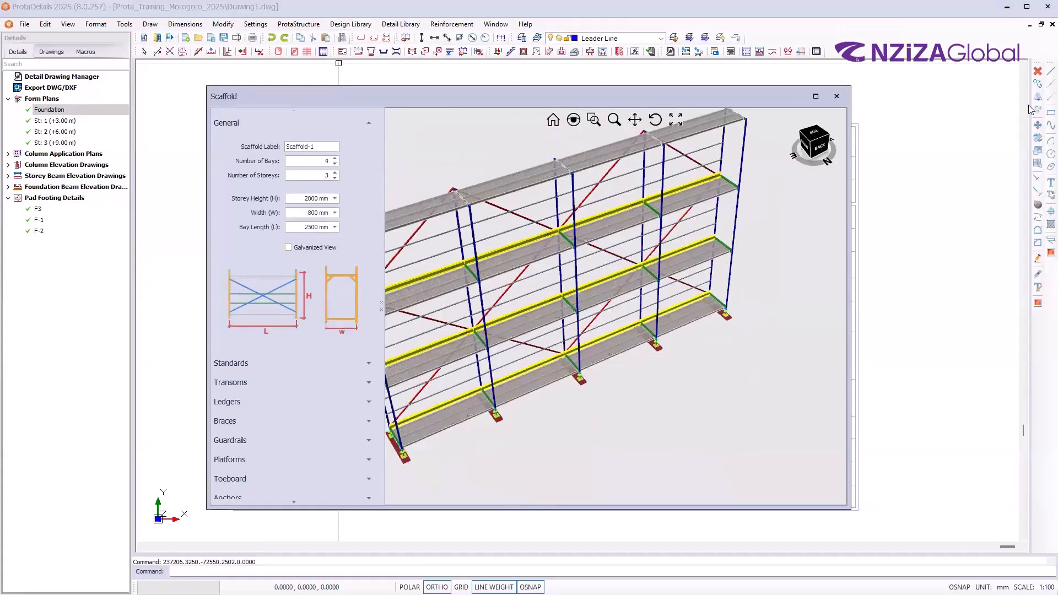
click(837, 96)
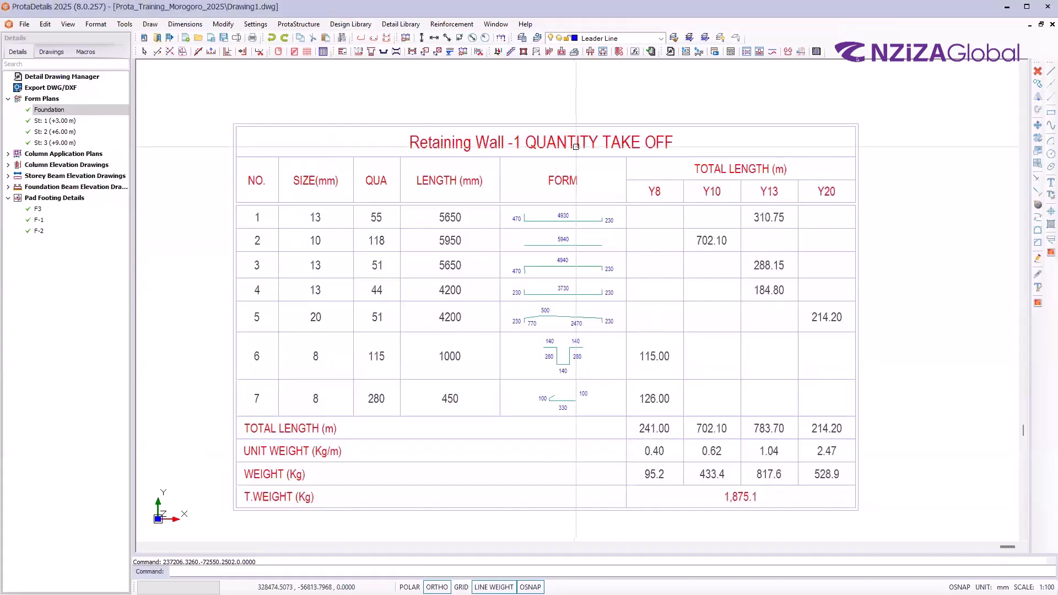
scroll(394, 148, down, 10)
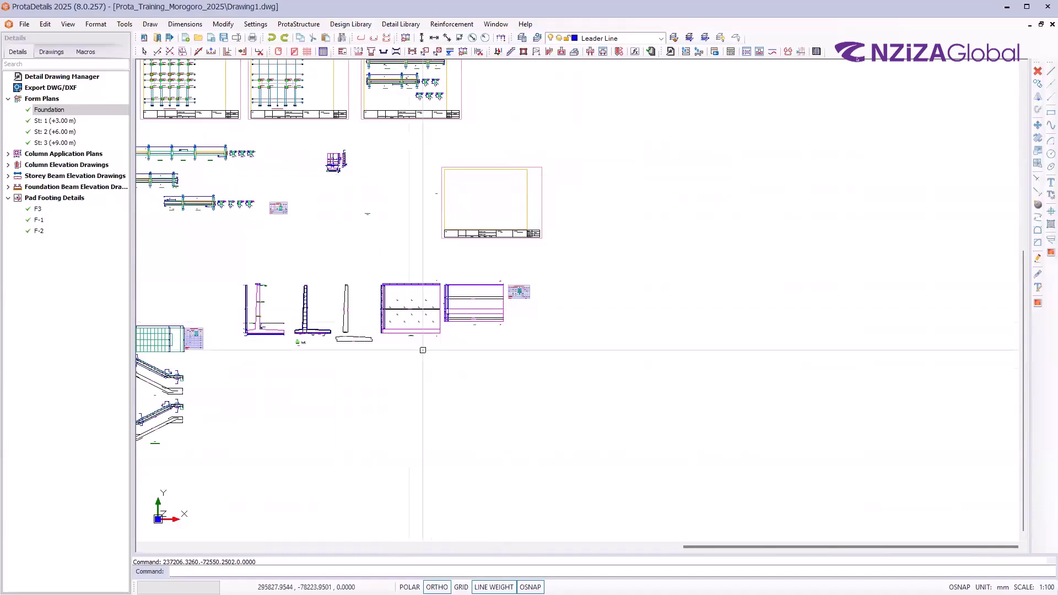
click(345, 26)
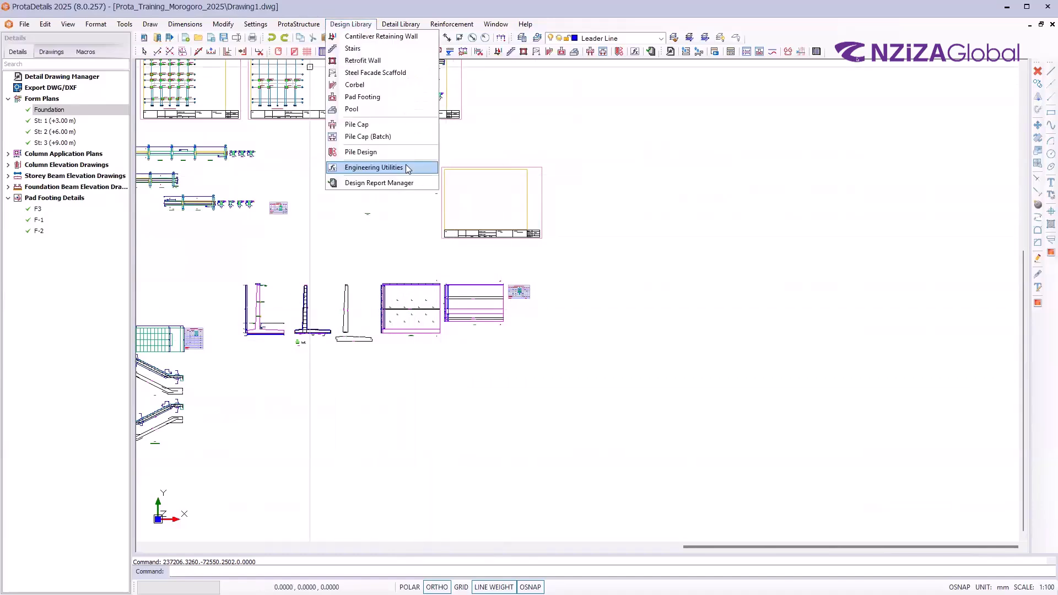
click(366, 168)
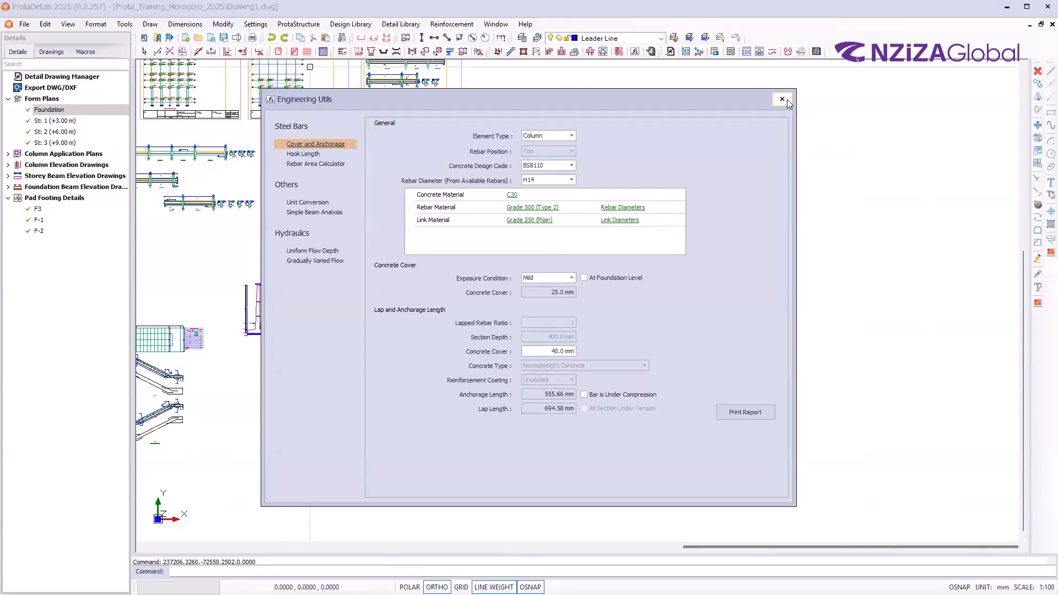
click(782, 98)
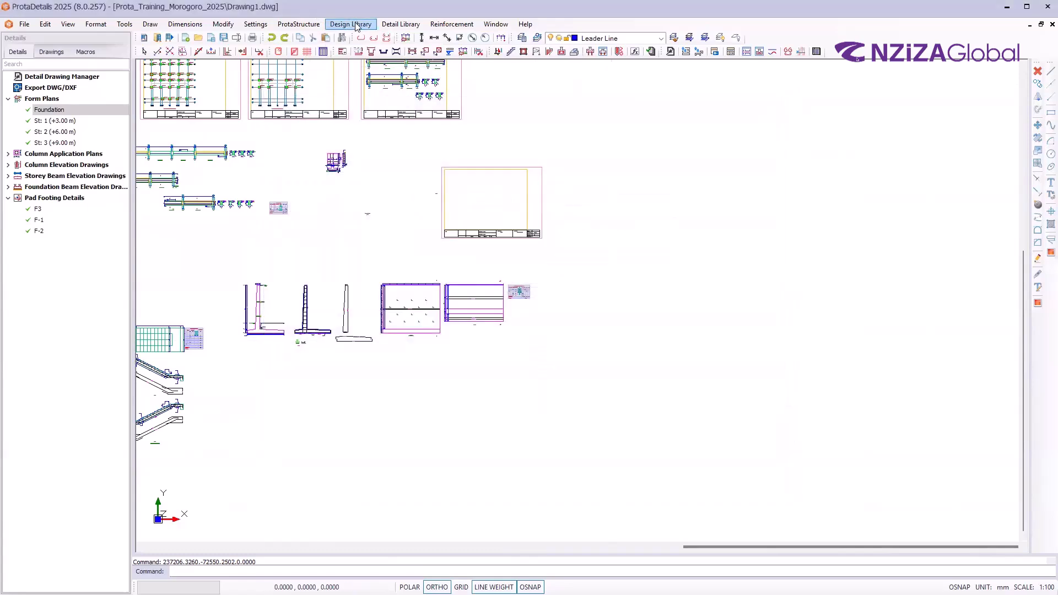
key(ctrl)
key(ctrl)
Open the engineering utilities and check the available element types and concrete design codes for cover and anchorage calculations
click(357, 26)
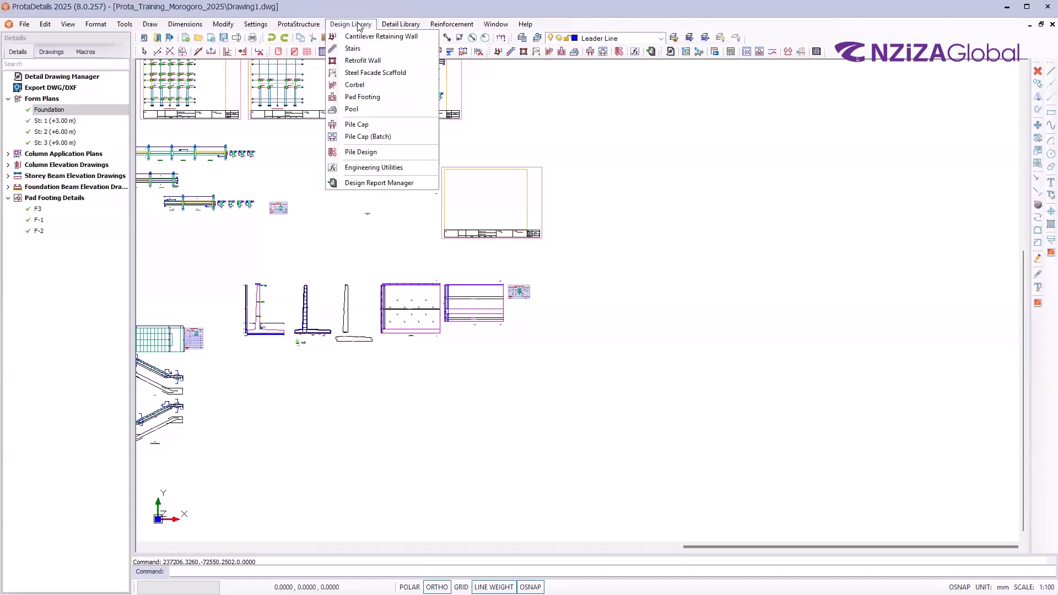
click(385, 171)
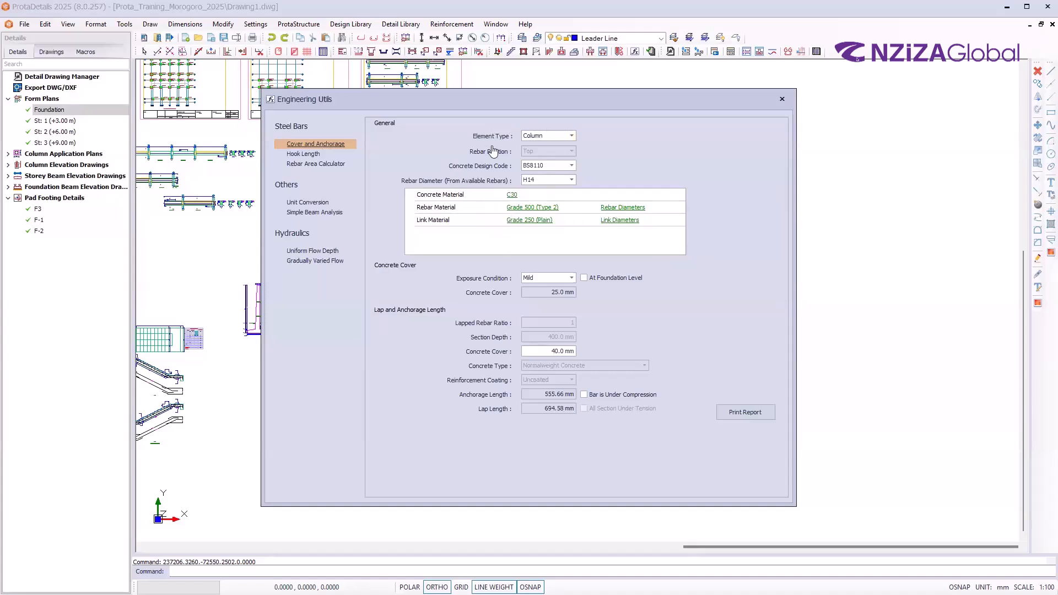
click(575, 136)
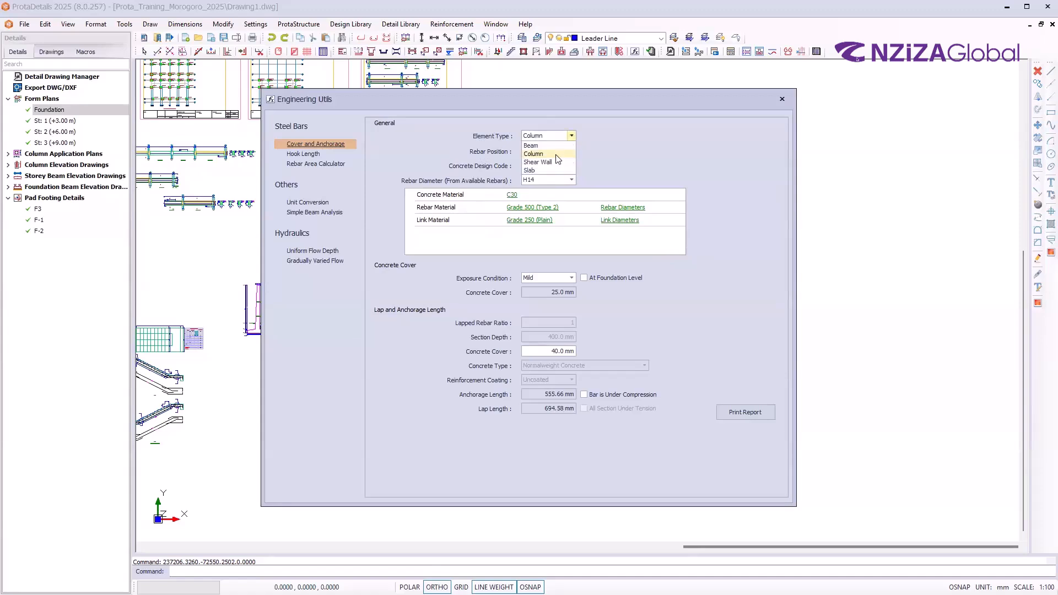
click(606, 140)
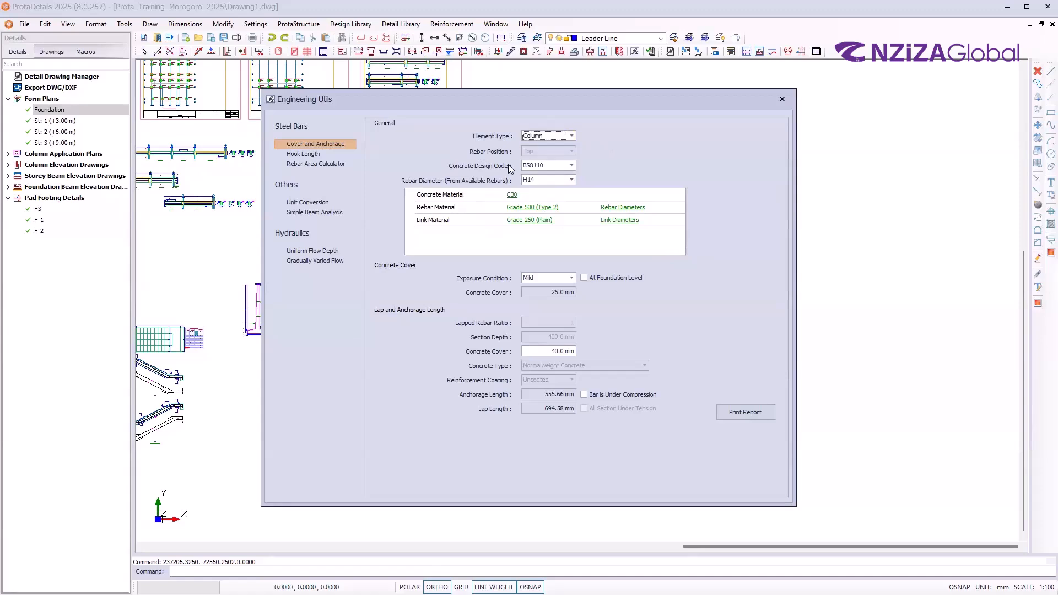
click(570, 166)
scroll(544, 195, up, 1)
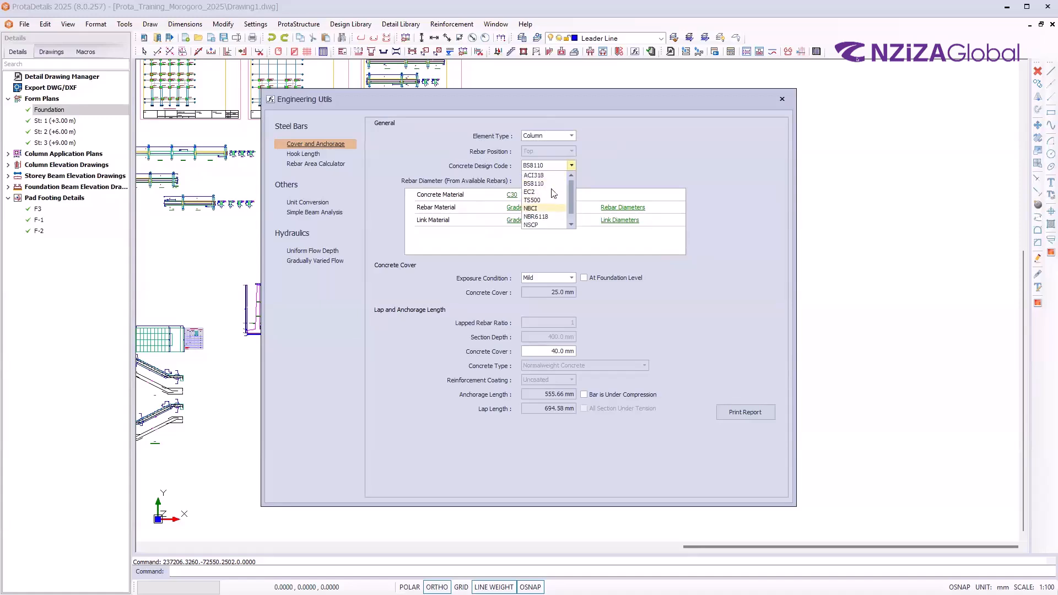
click(624, 145)
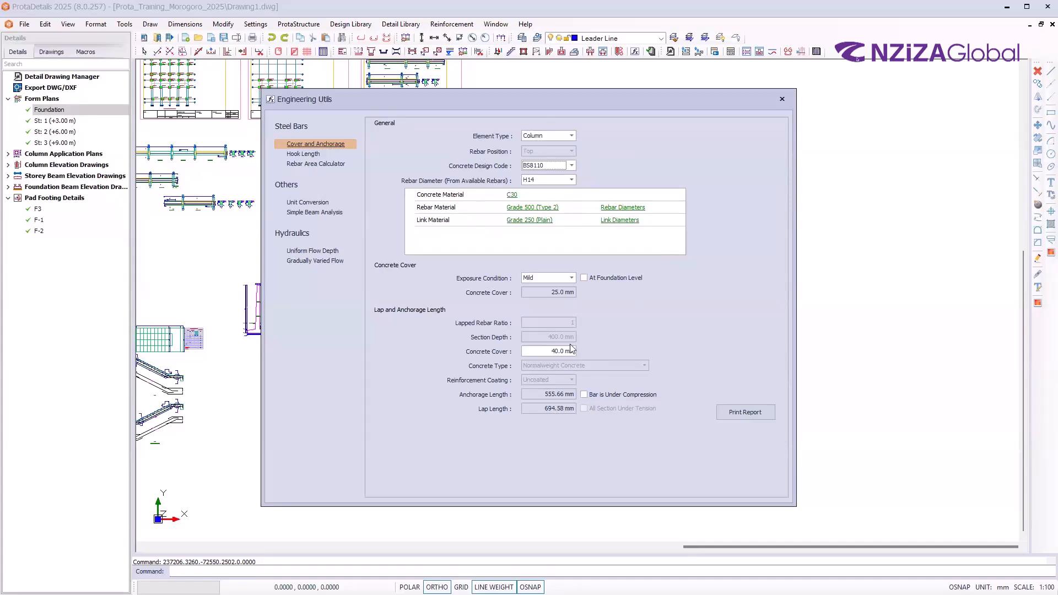
click(572, 137)
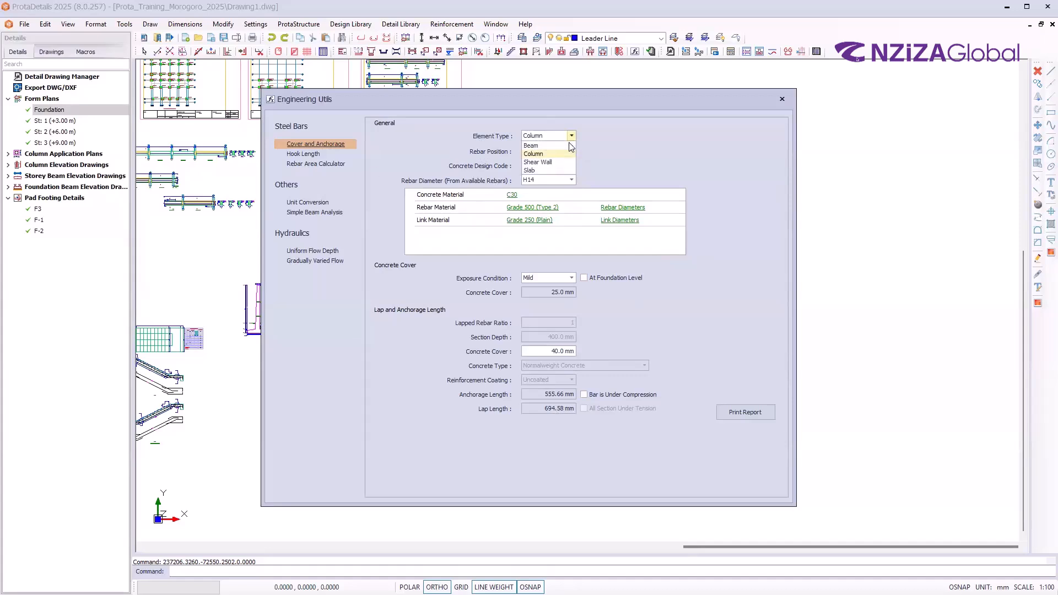
click(591, 157)
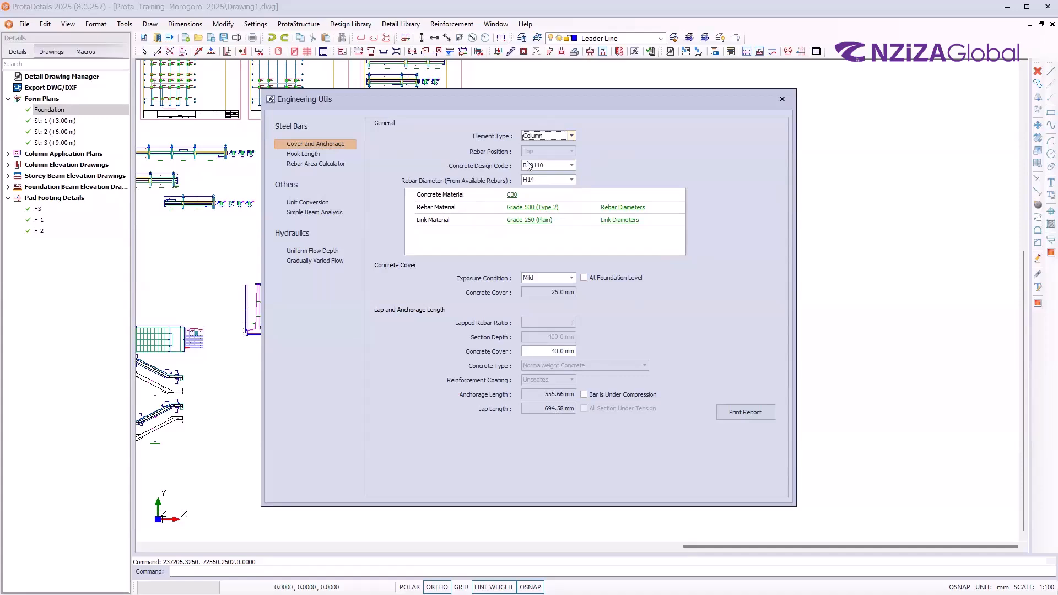
Check the hook length utility and the rebar area calculator, and close the engineering utilities
click(304, 155)
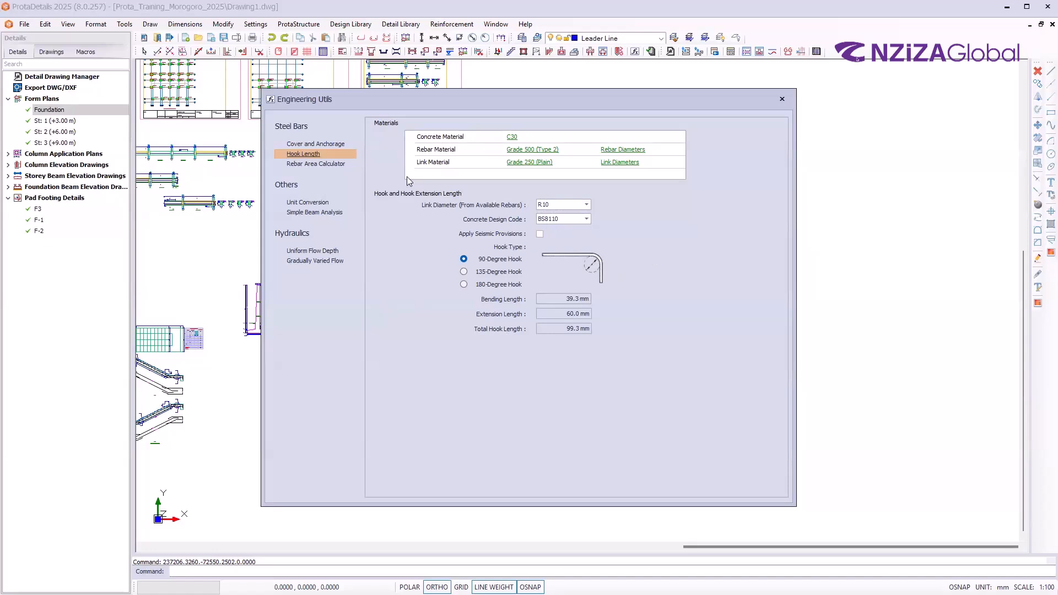
click(311, 168)
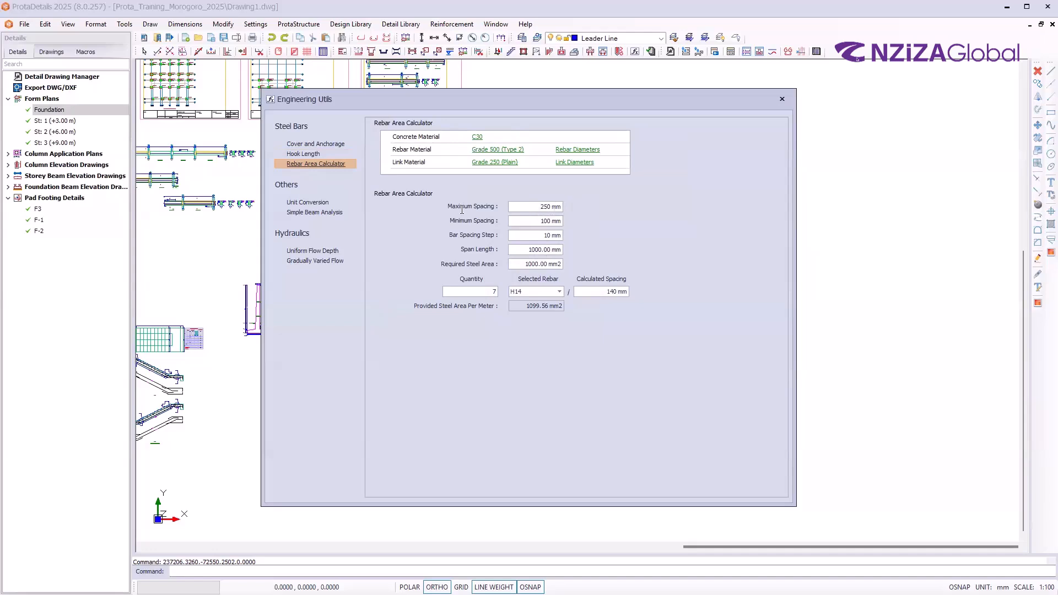
click(782, 100)
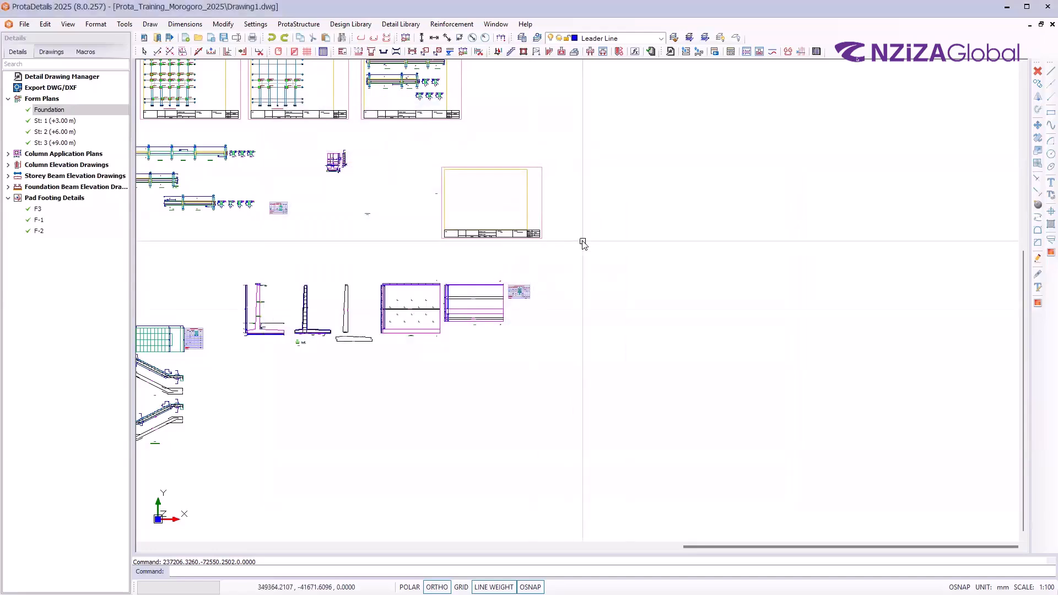
Open the design report manager, maximize it, and remove all reports from the Default set
click(350, 24)
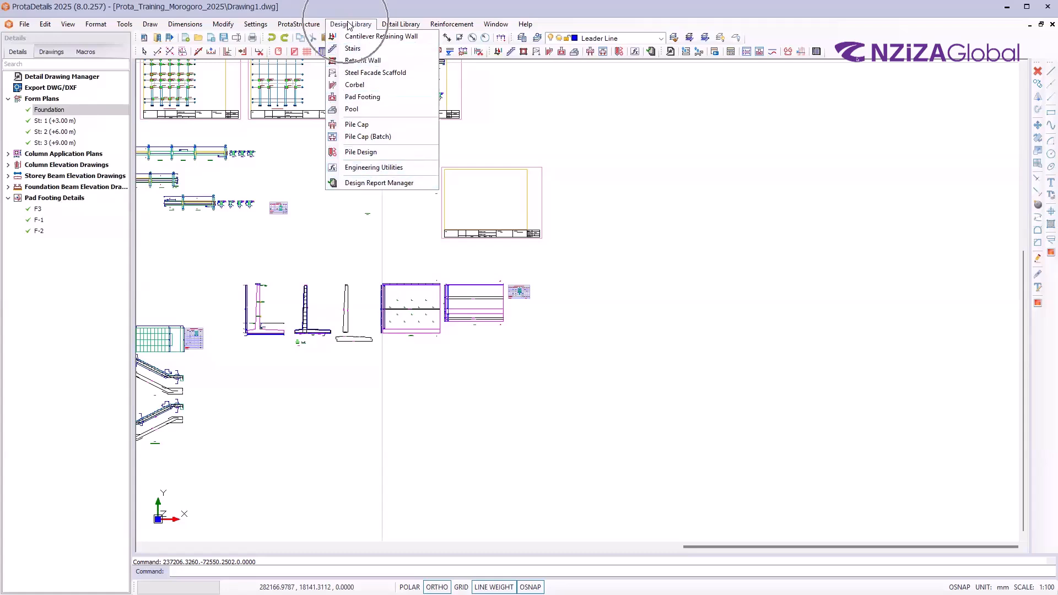
click(380, 183)
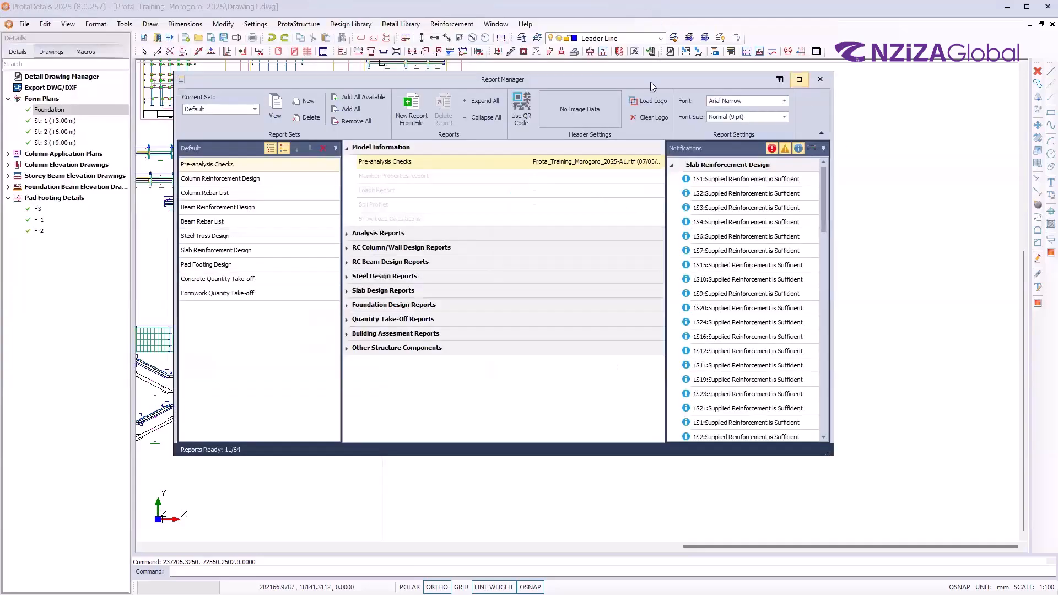
click(626, 8)
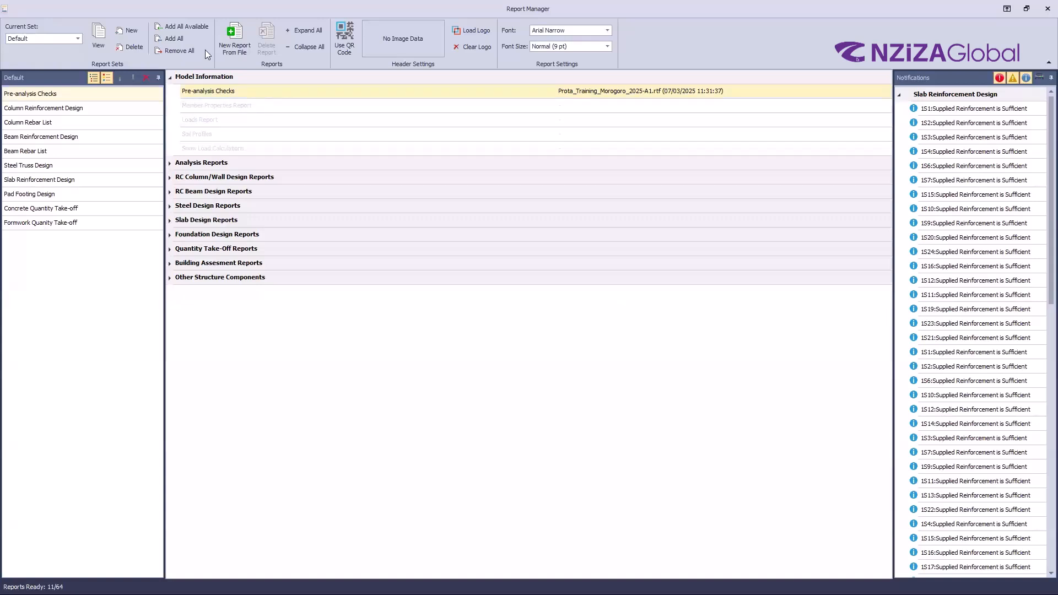
click(182, 51)
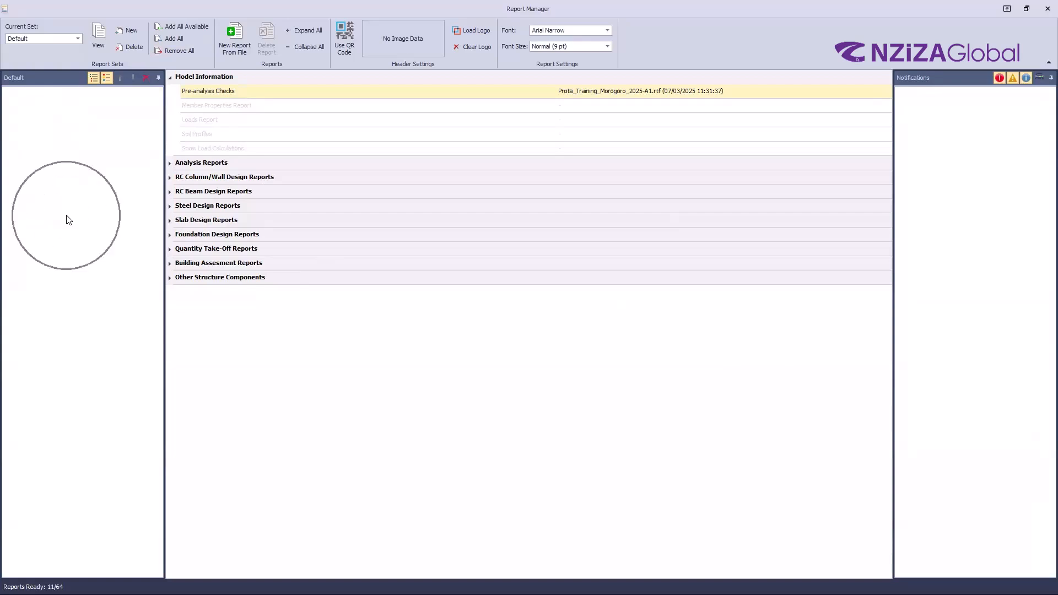
click(73, 215)
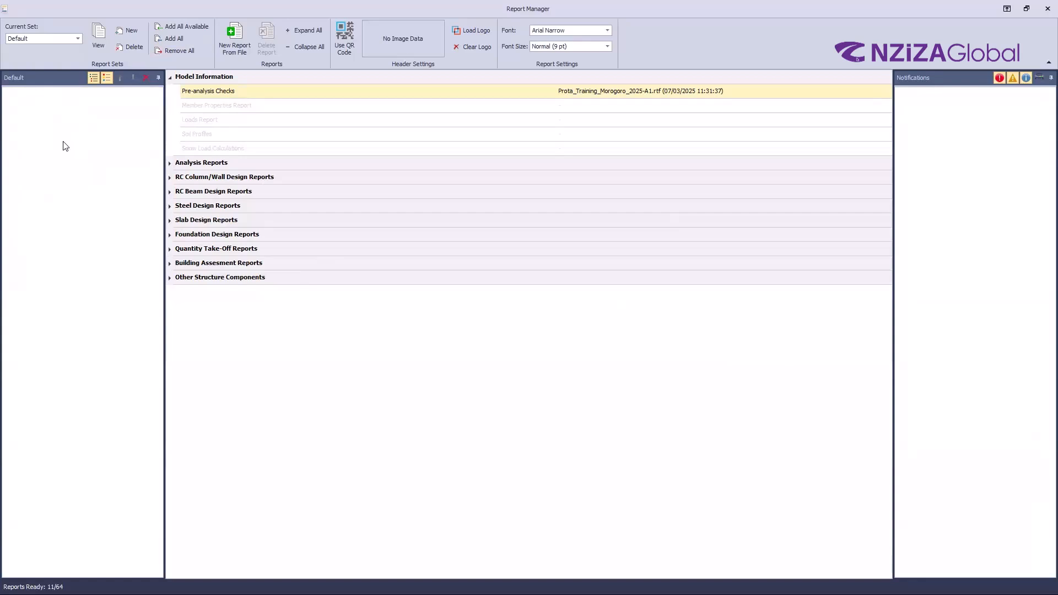
click(73, 203)
click(85, 206)
click(86, 202)
click(169, 78)
click(467, 161)
click(467, 161)
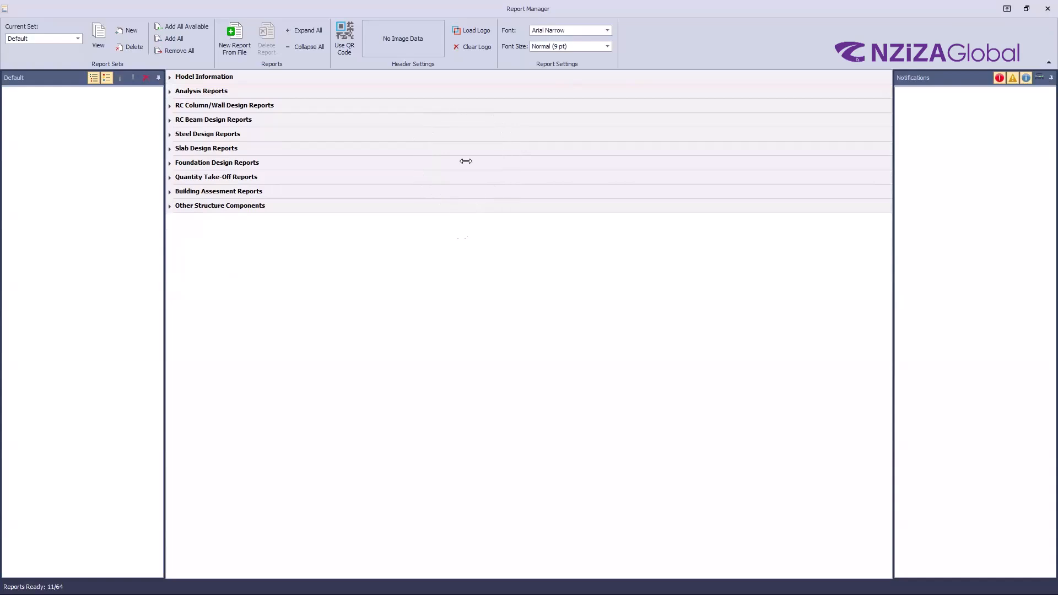
click(514, 200)
click(524, 179)
click(524, 179)
click(946, 140)
click(985, 170)
Open the Pre-analysis Checks report from the model information reports
click(170, 79)
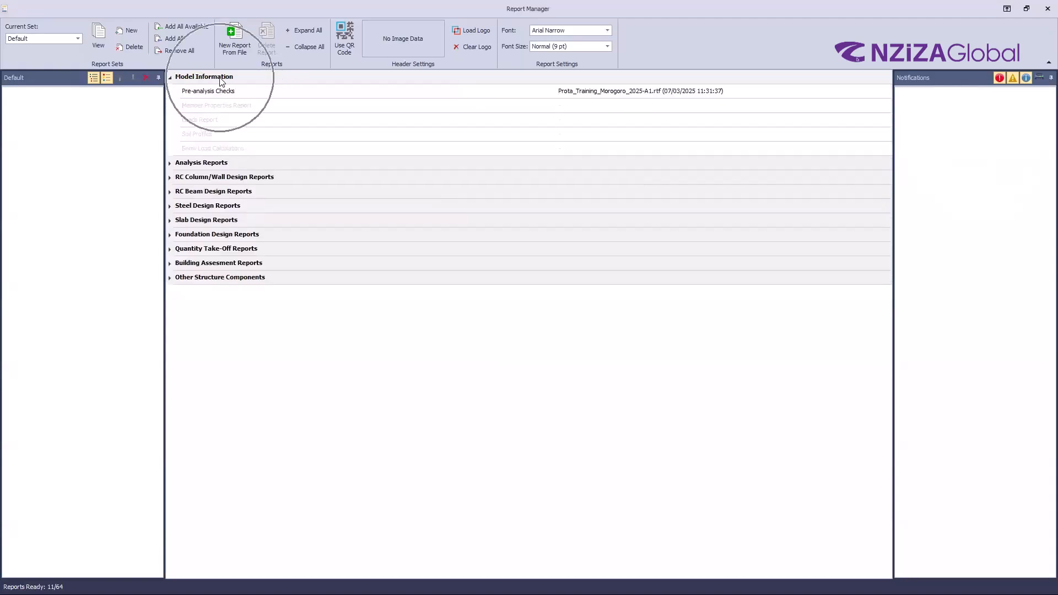
click(212, 93)
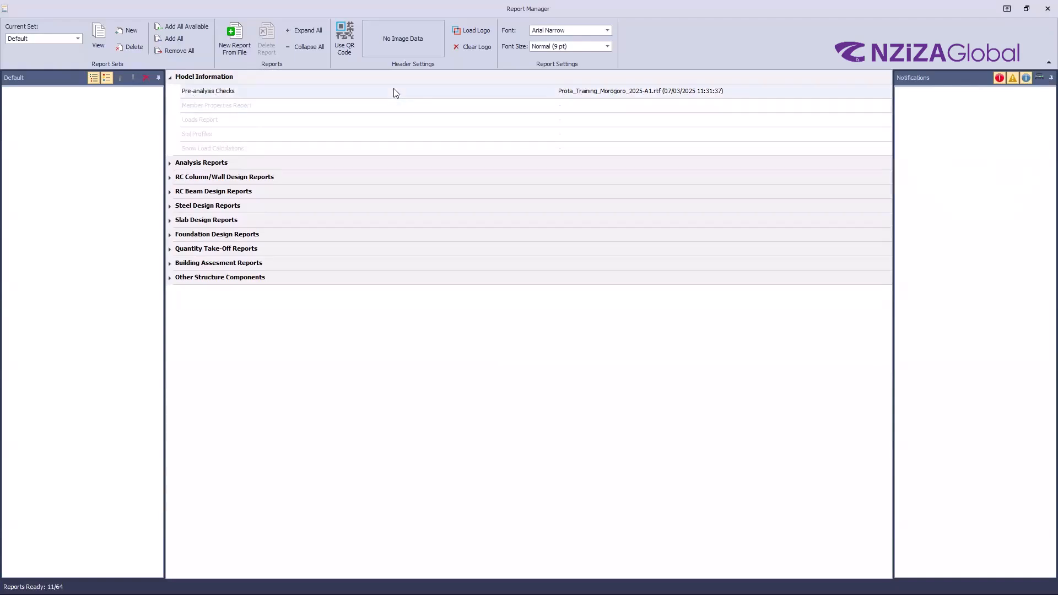
click(308, 92)
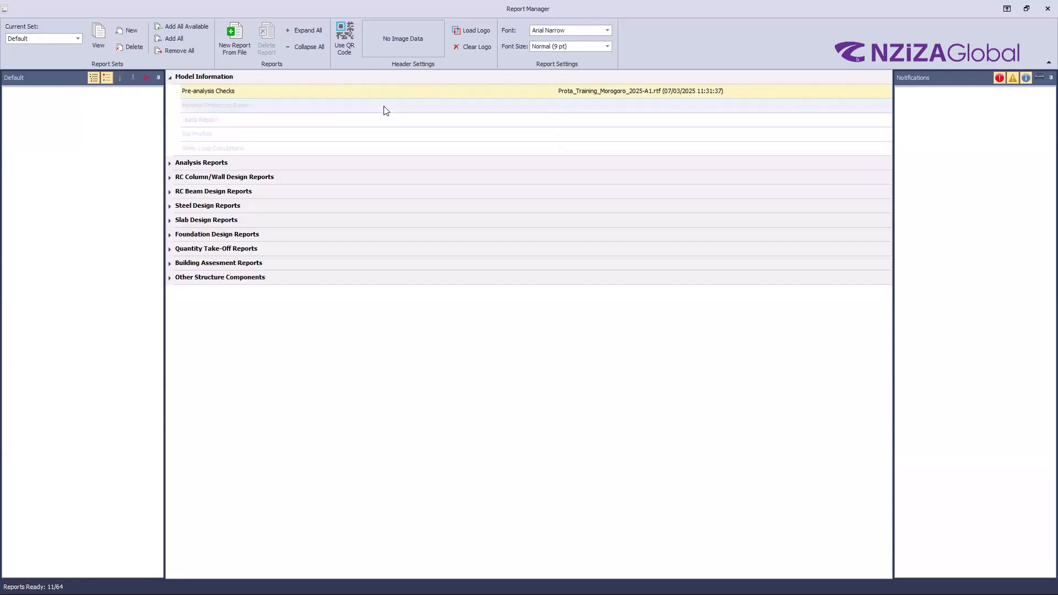
double_click(316, 97)
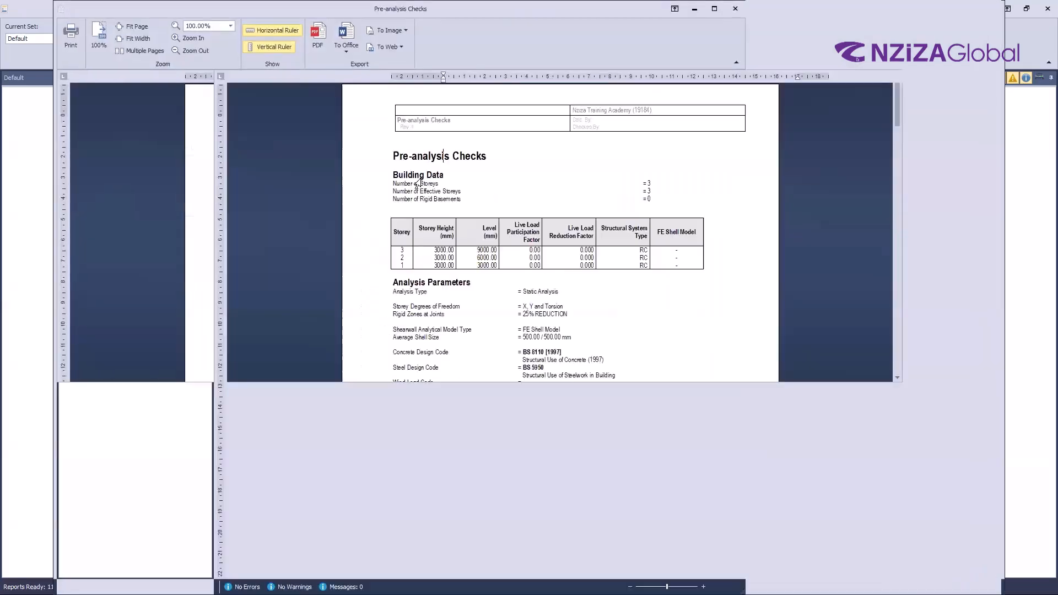
Examine the Pre-analysis Checks report's building data, analysis parameters, load combinations and member section properties, and close the report
scroll(505, 243, down, 1)
scroll(518, 264, up, 1)
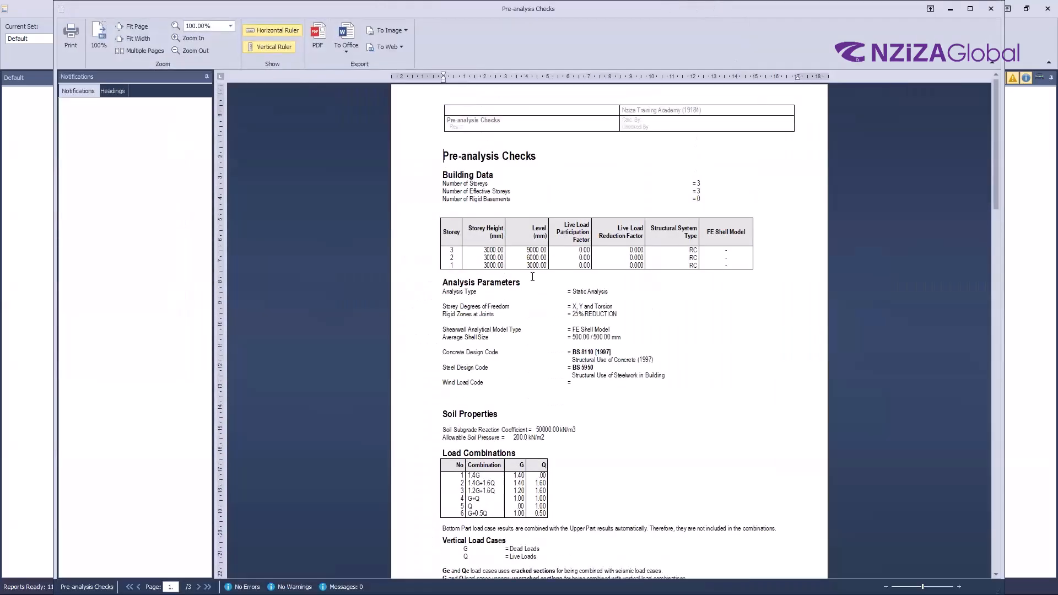
ctrl+scroll(590, 262, up, 1)
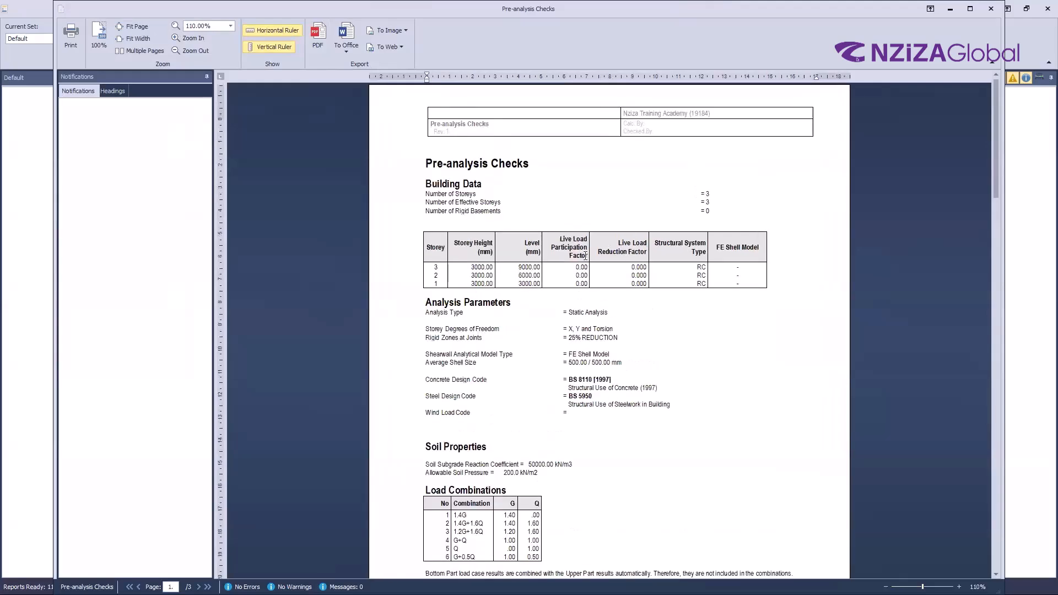
scroll(556, 306, down, 1)
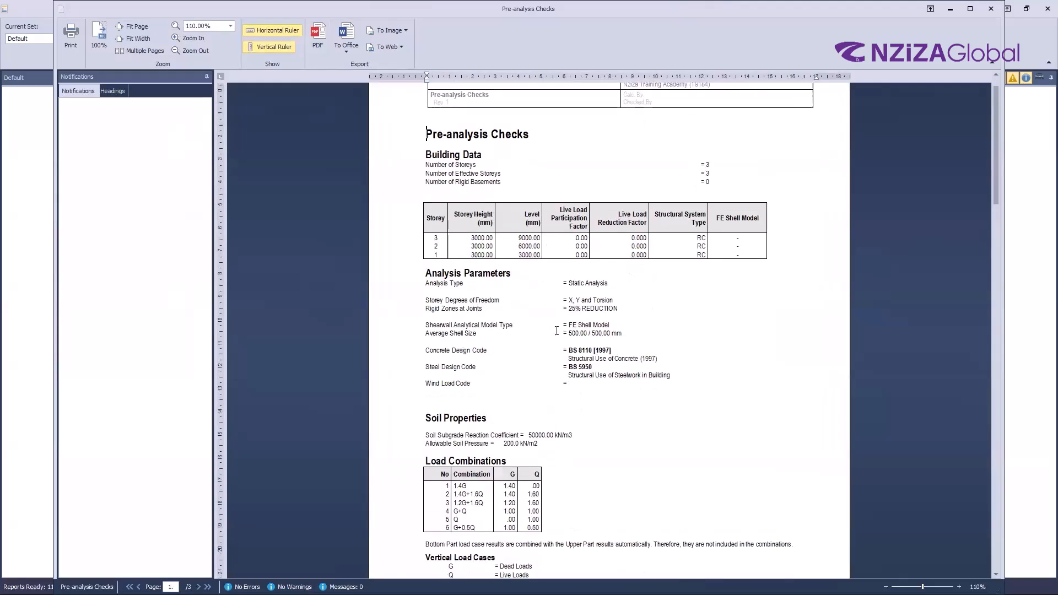
scroll(557, 330, down, 15)
scroll(574, 416, down, 10)
scroll(570, 407, up, 1)
scroll(551, 414, down, 9)
scroll(559, 397, up, 12)
scroll(558, 397, up, 4)
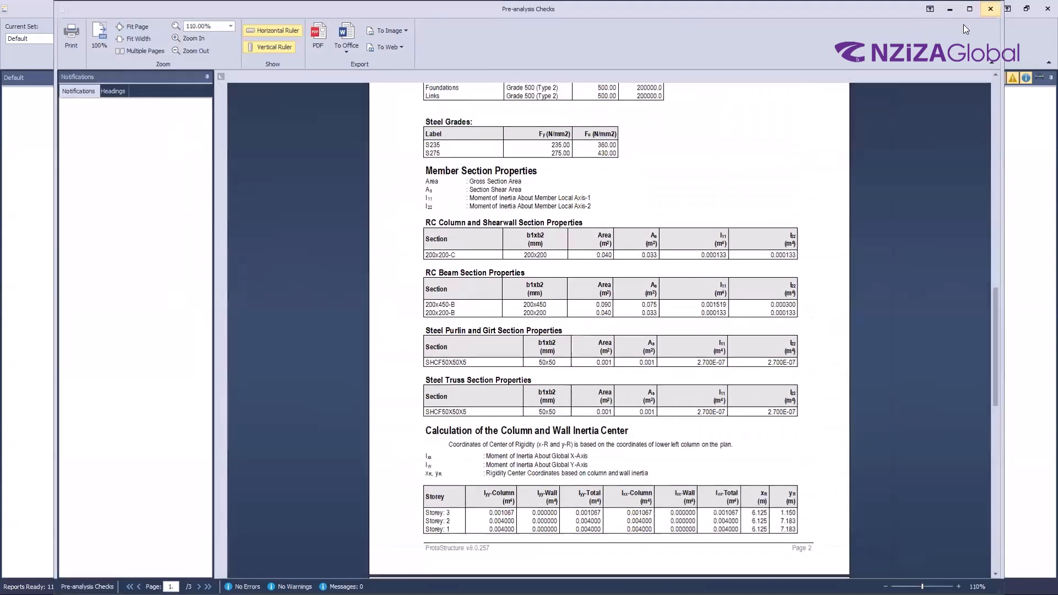
click(991, 8)
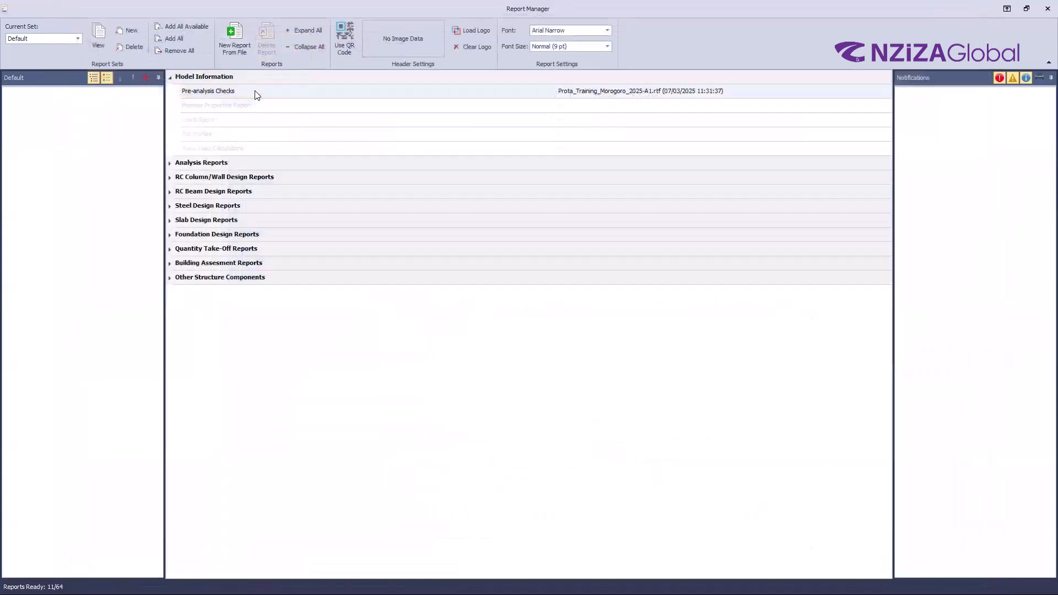
Add the Pre-analysis Checks report to the Default report set
click(255, 94)
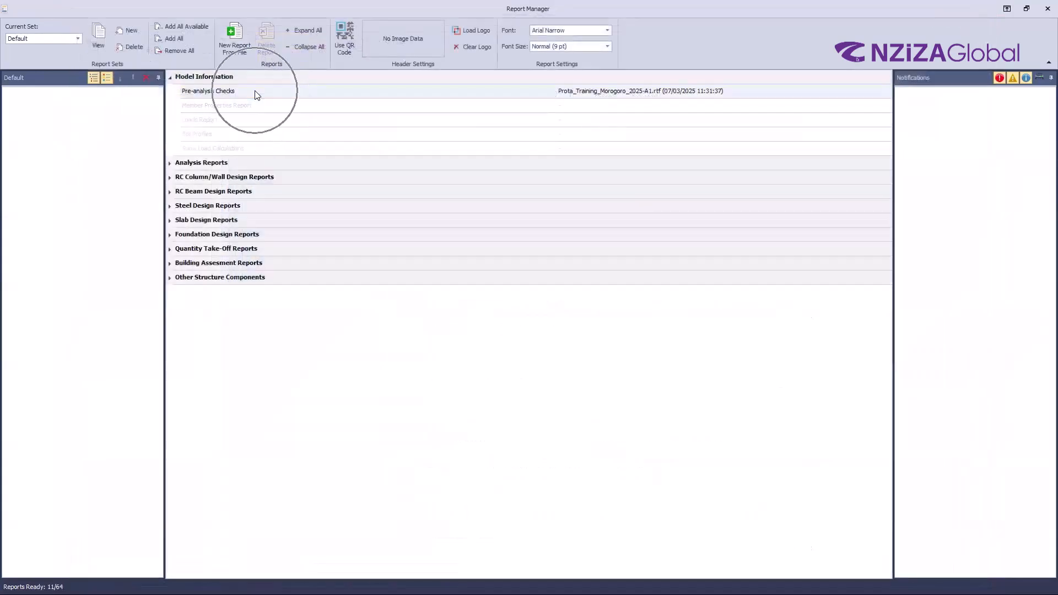
click(248, 92)
click(84, 135)
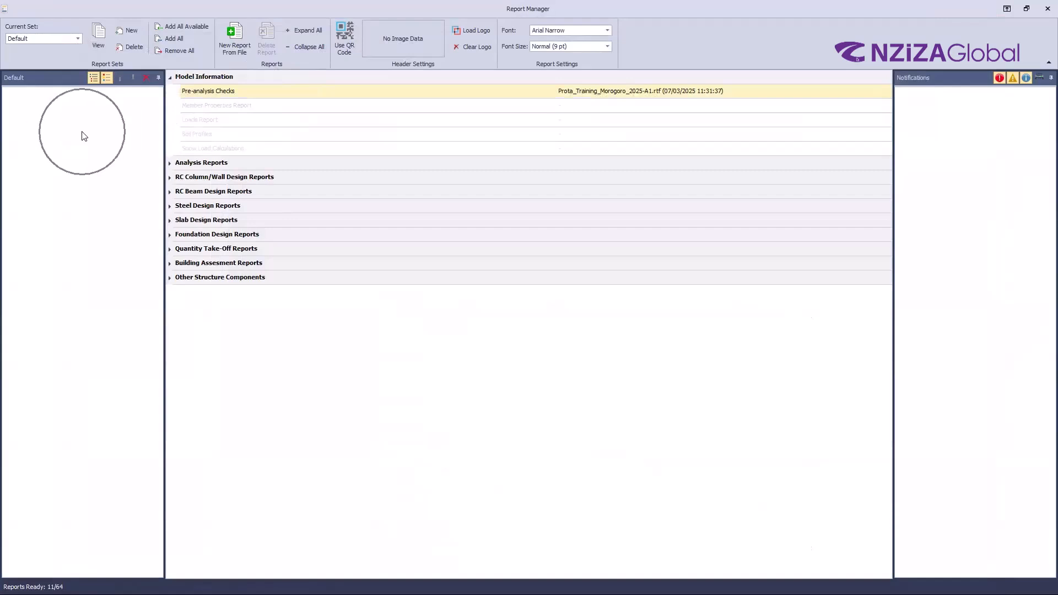
click(85, 136)
click(85, 136)
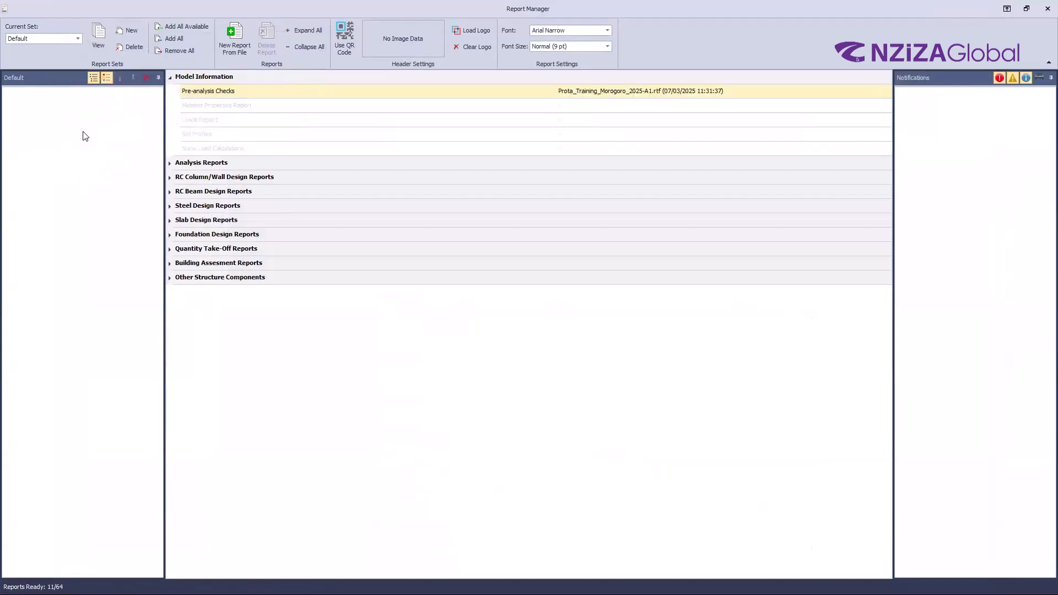
click(88, 130)
drag(270, 94, 91, 110)
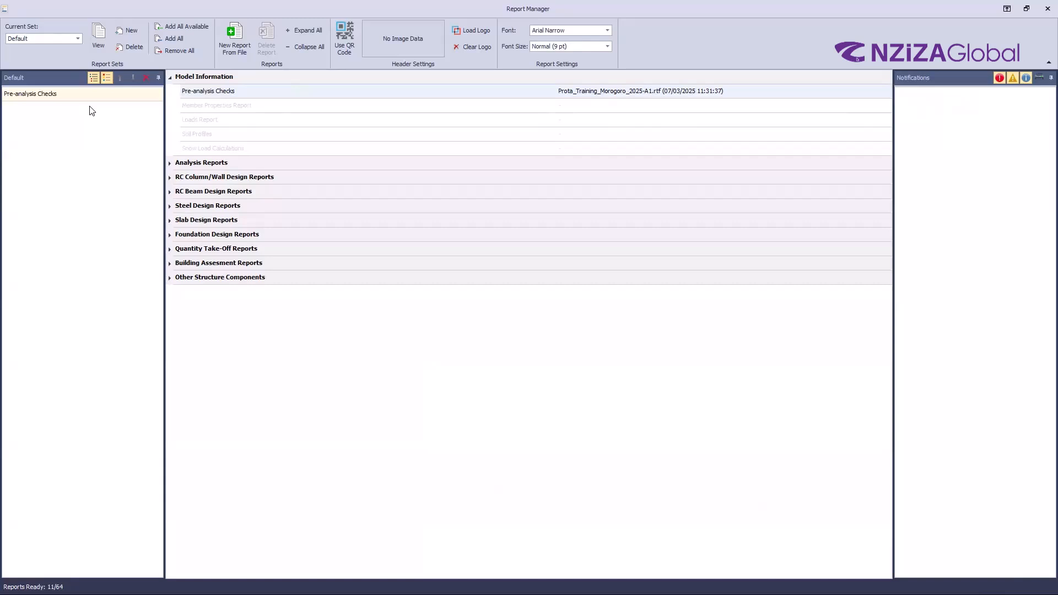
key(ctrl)
key(ctrl)
click(77, 224)
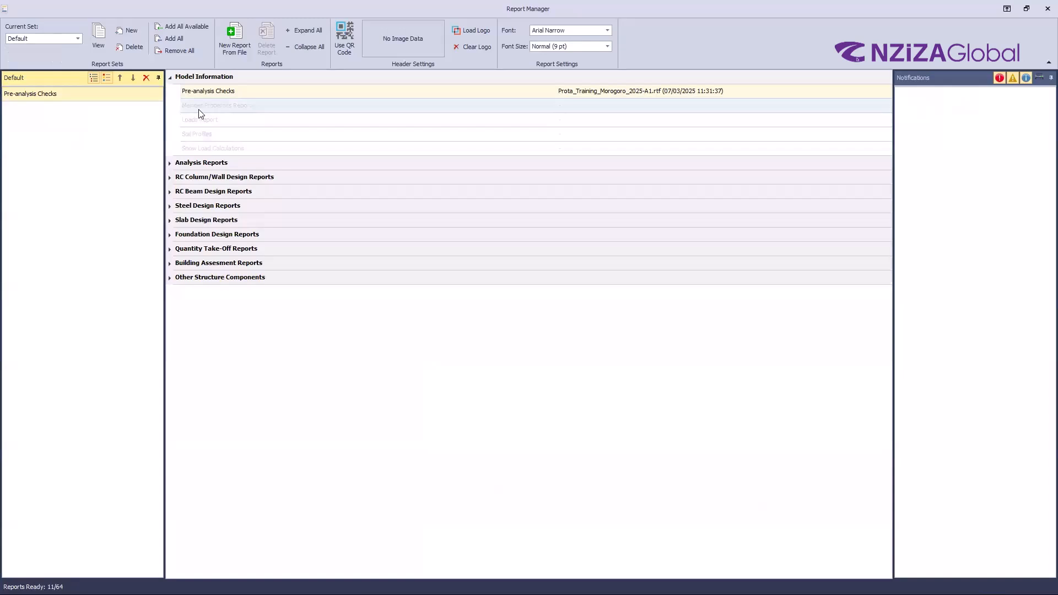
click(274, 110)
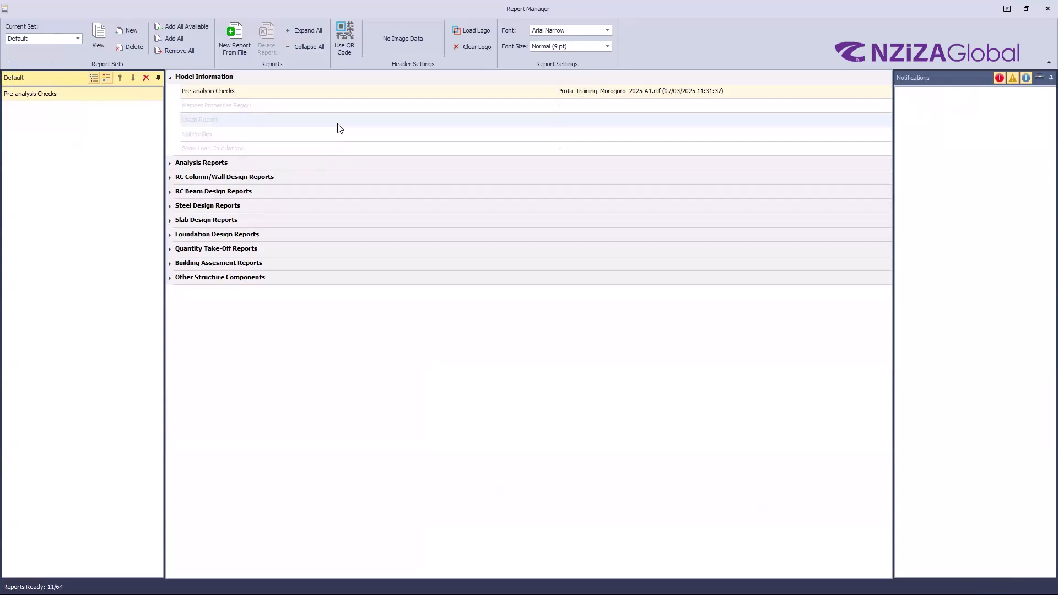
Look through the Analysis Reports category, compare it with the report types offered in ProtaStructure, and return to the report manager
click(169, 166)
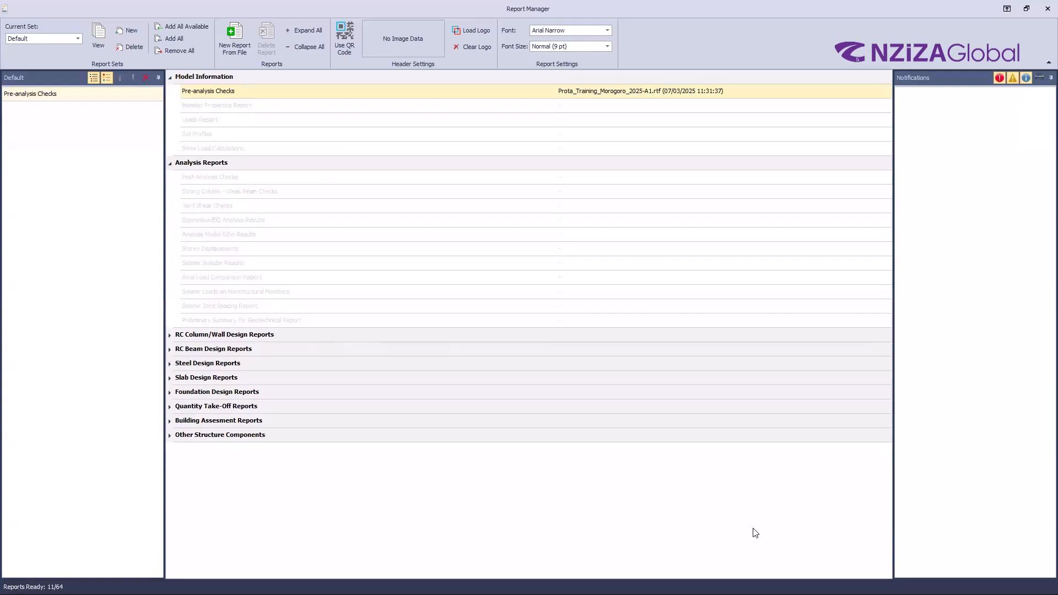
key(super)
click(631, 582)
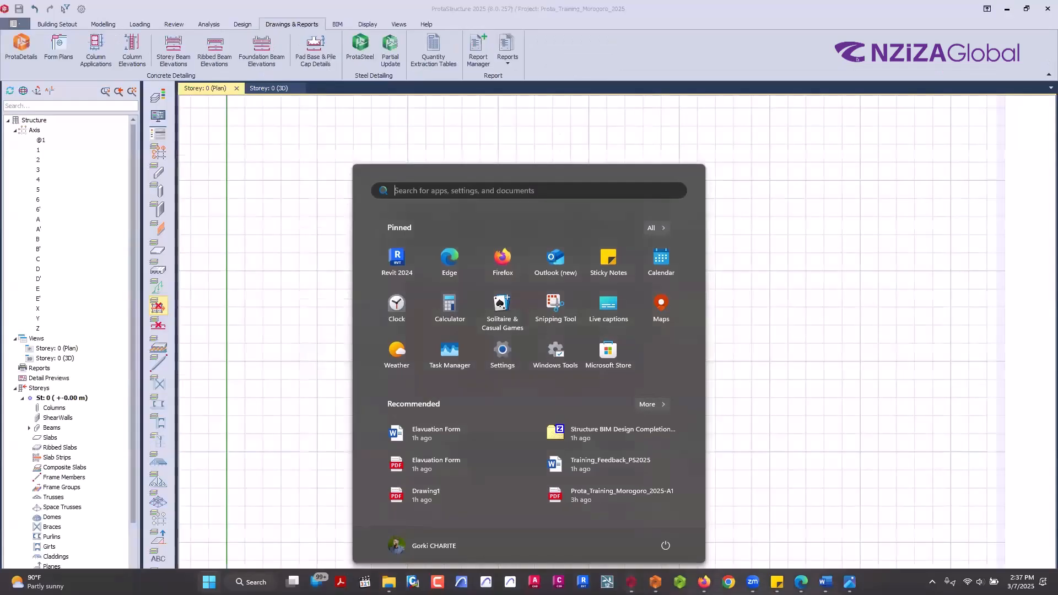
click(508, 63)
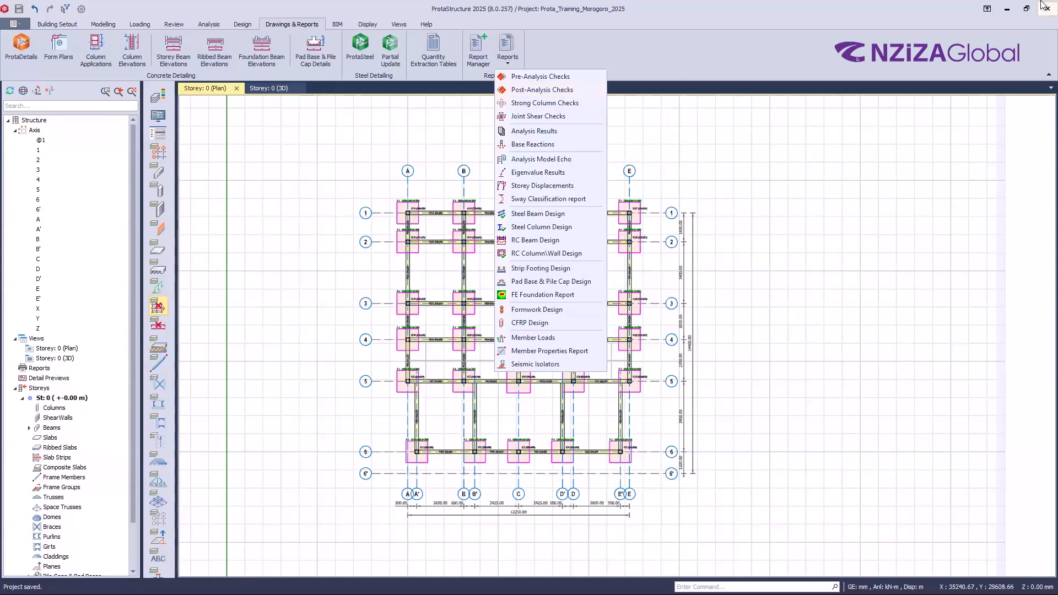
click(1006, 8)
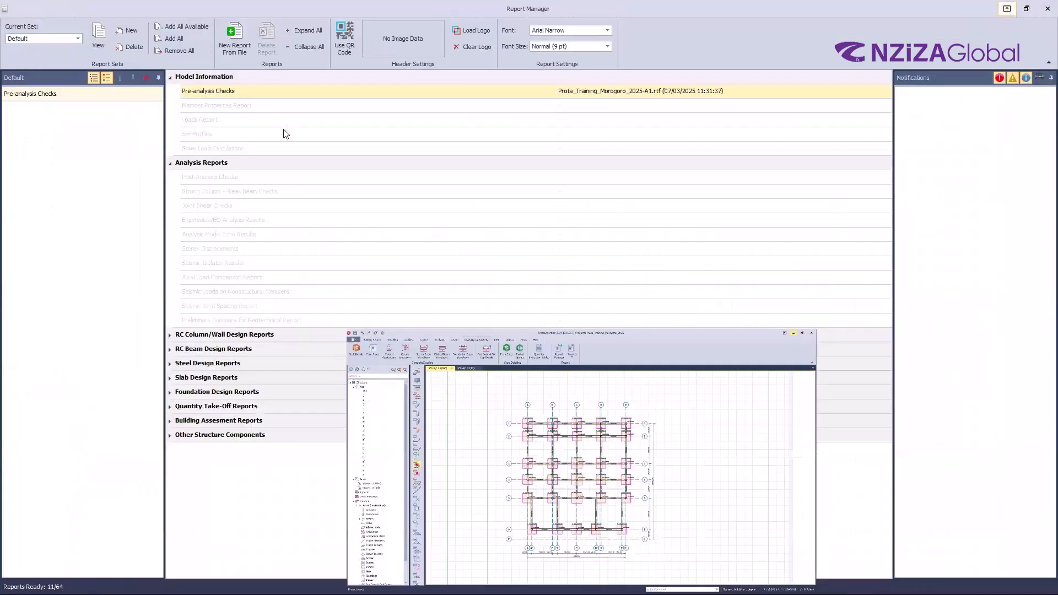
click(231, 176)
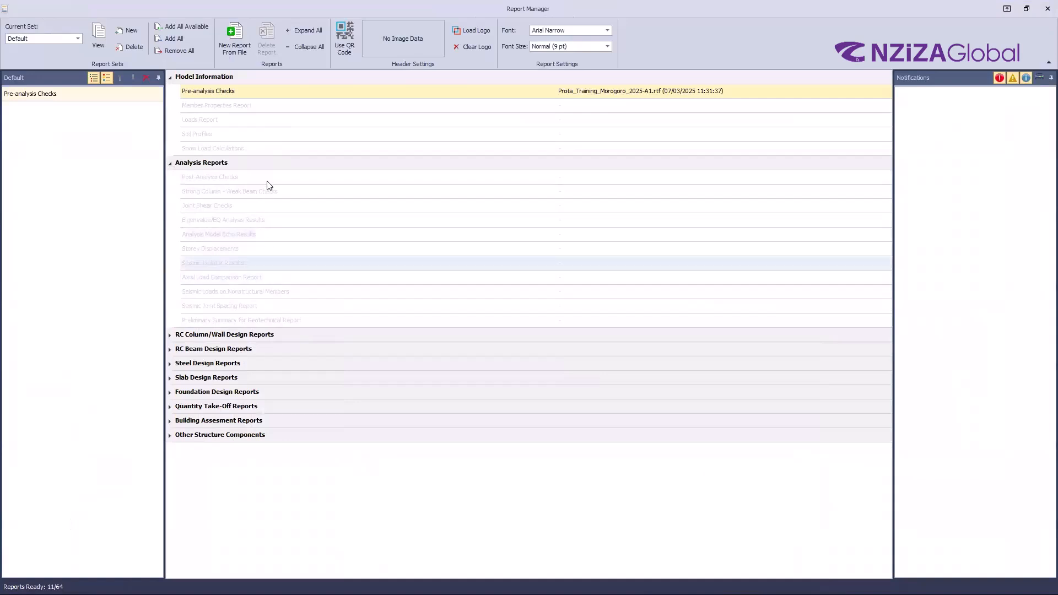
click(170, 163)
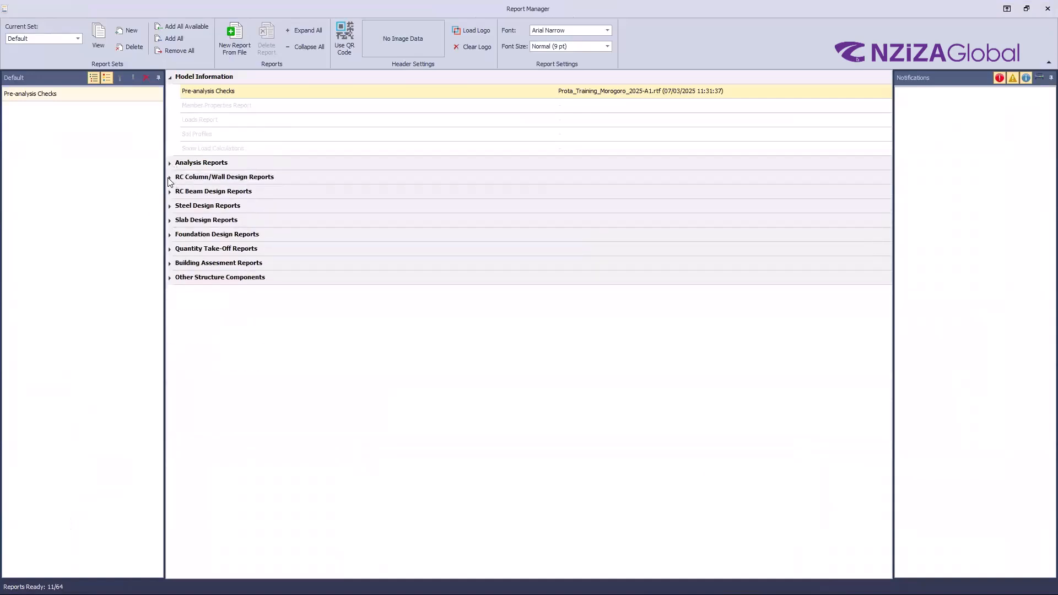
Add the Column Reinforcement Design, Column Rebar List and Beam Rebar List reports to the Default set
click(170, 177)
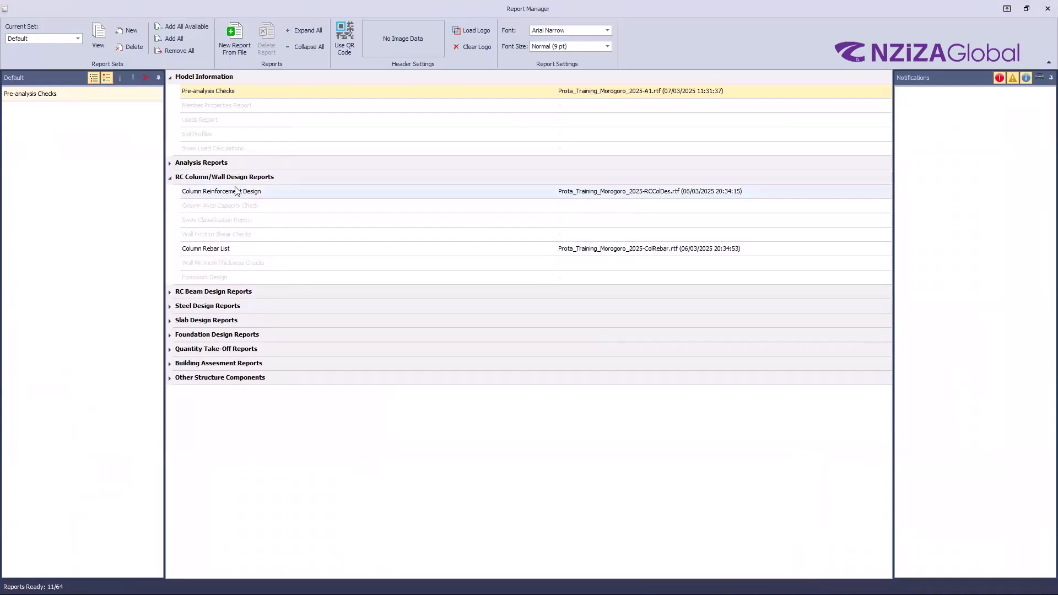
click(230, 257)
click(231, 258)
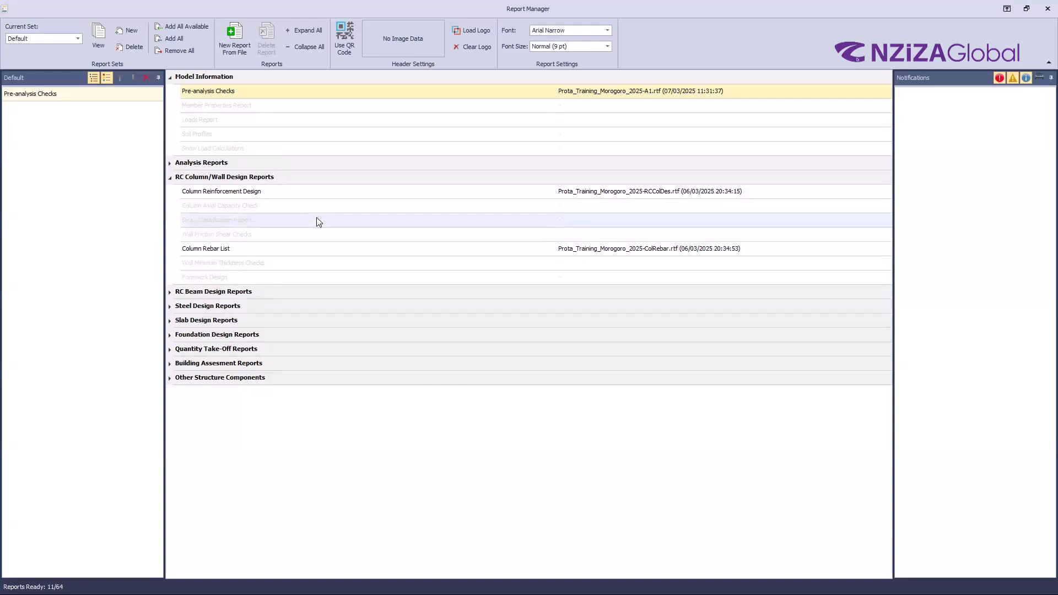
click(197, 292)
drag(174, 186, 91, 179)
drag(219, 254, 22, 221)
drag(235, 337, 112, 326)
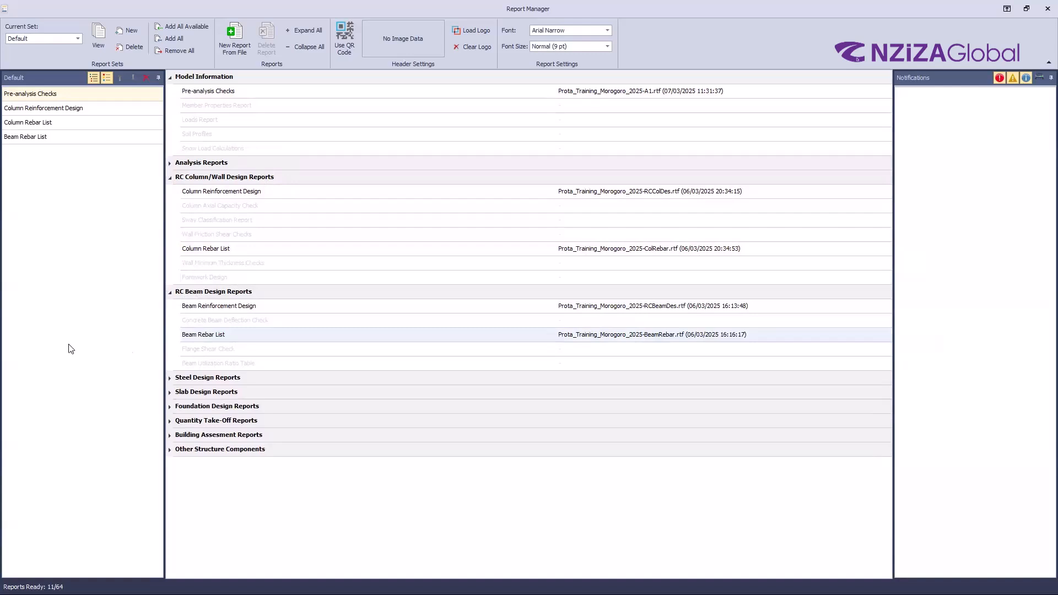
Expand the Quantity Take-Off and Other Structure Components categories, and add all available reports to the Default set
click(314, 348)
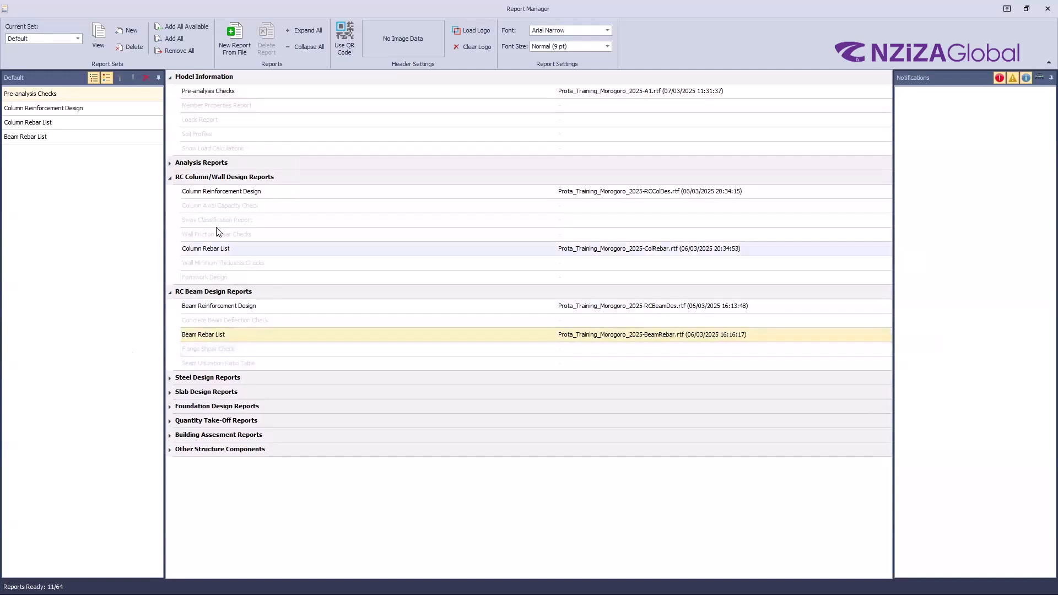
click(171, 421)
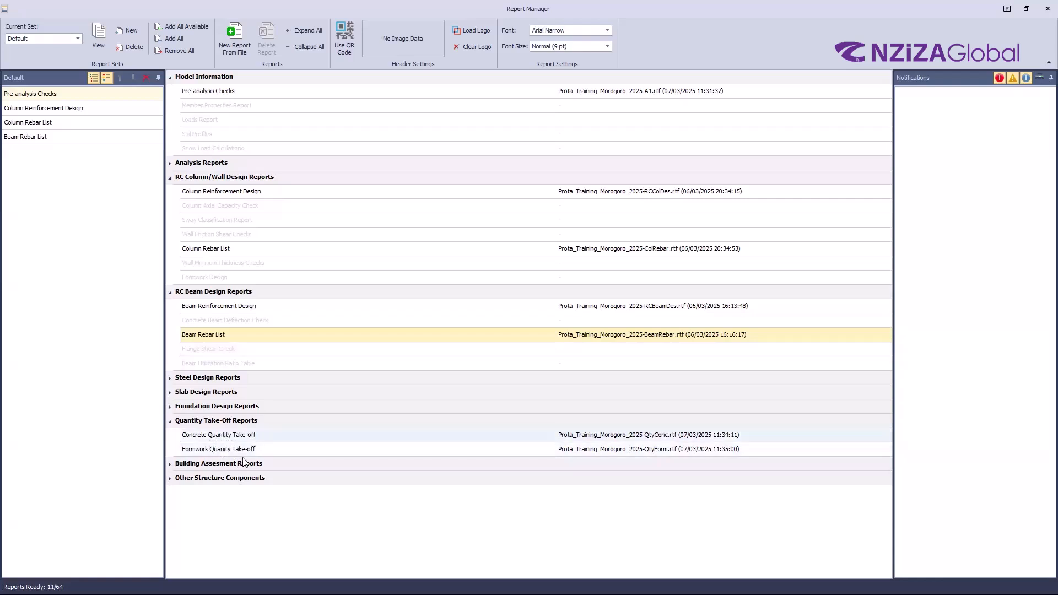
click(169, 479)
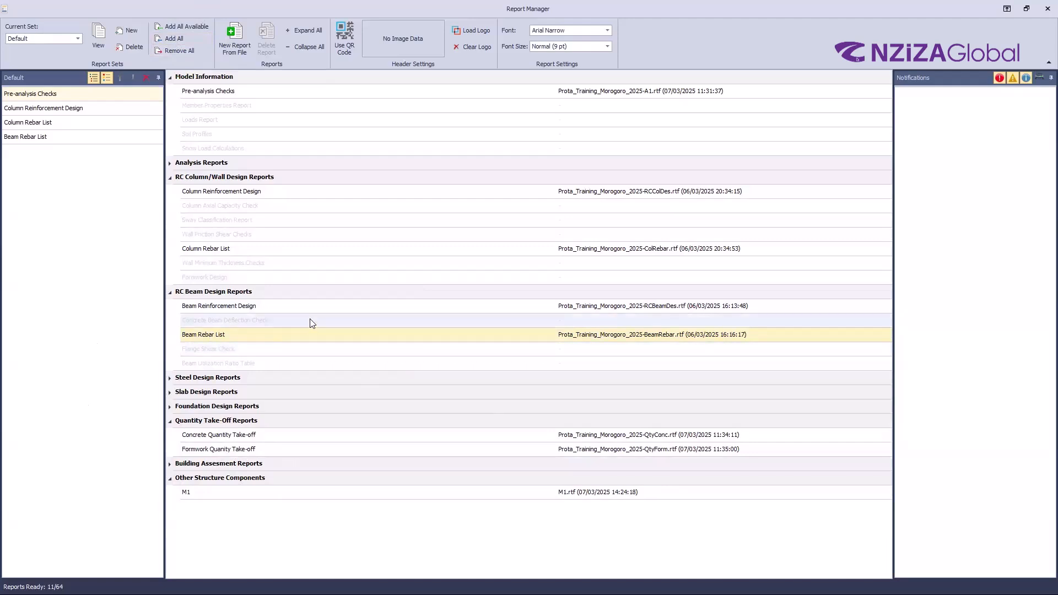
click(187, 26)
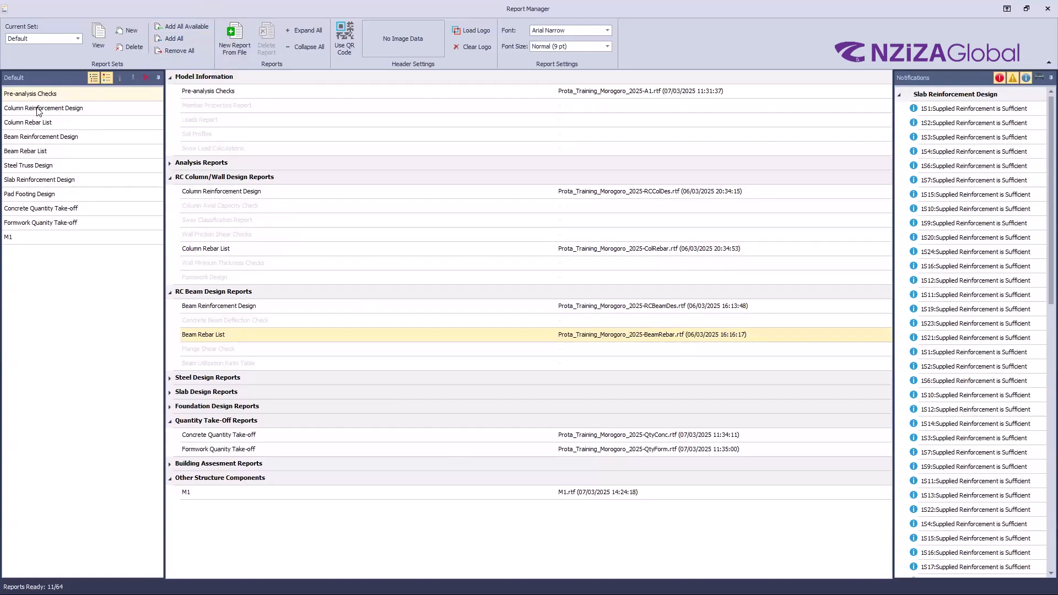
Move the Slab Reinforcement Design report up in the Default set so it directly follows Pre-analysis Checks
click(40, 180)
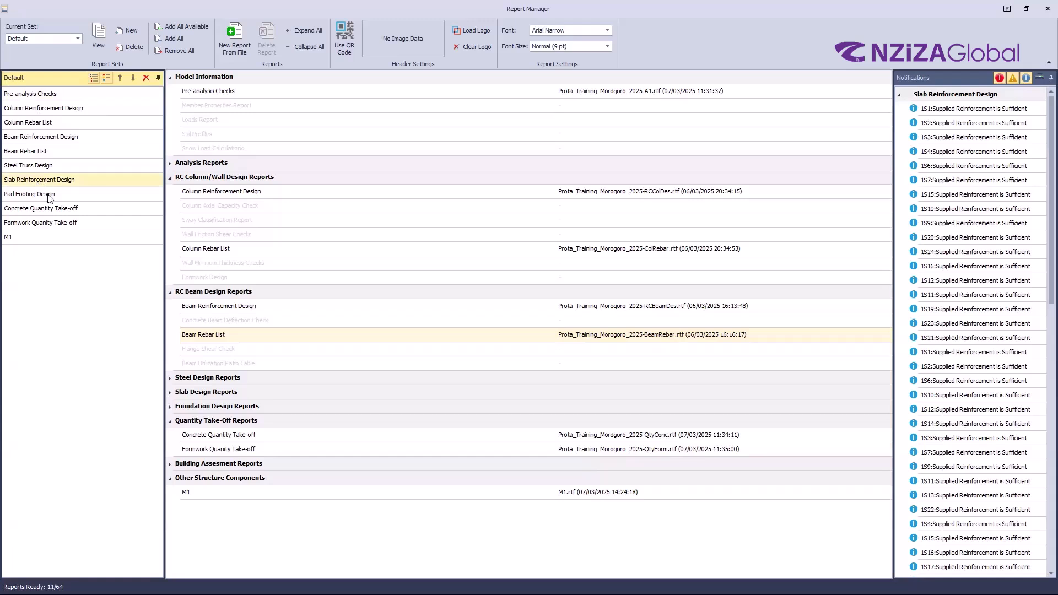
click(120, 79)
click(120, 79)
click(120, 79)
click(121, 79)
click(120, 79)
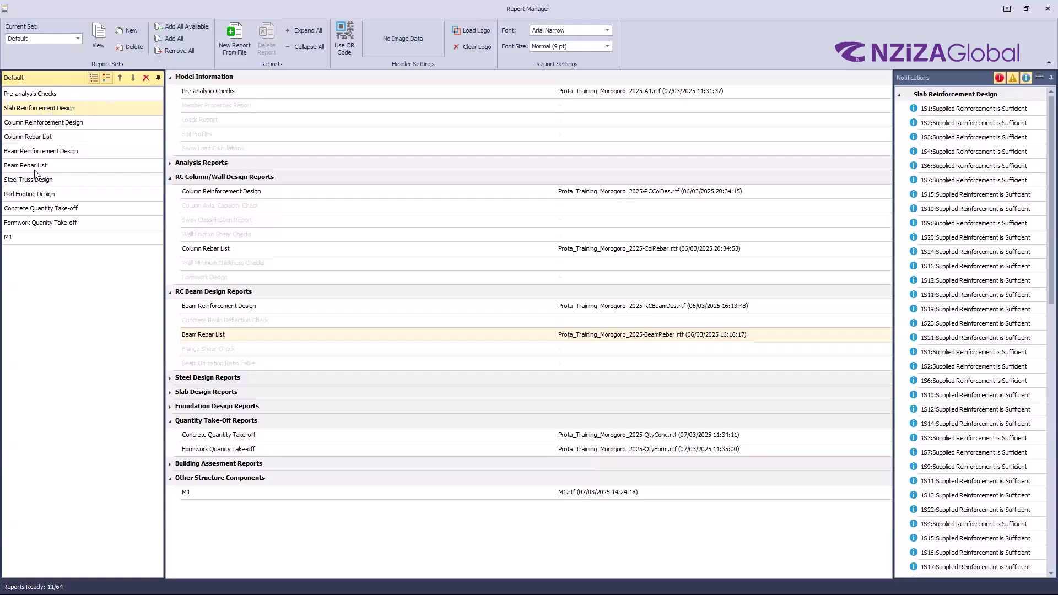
Move Beam Reinforcement Design and Beam Rebar List up in the Default set, directly after Slab Reinforcement Design
click(55, 152)
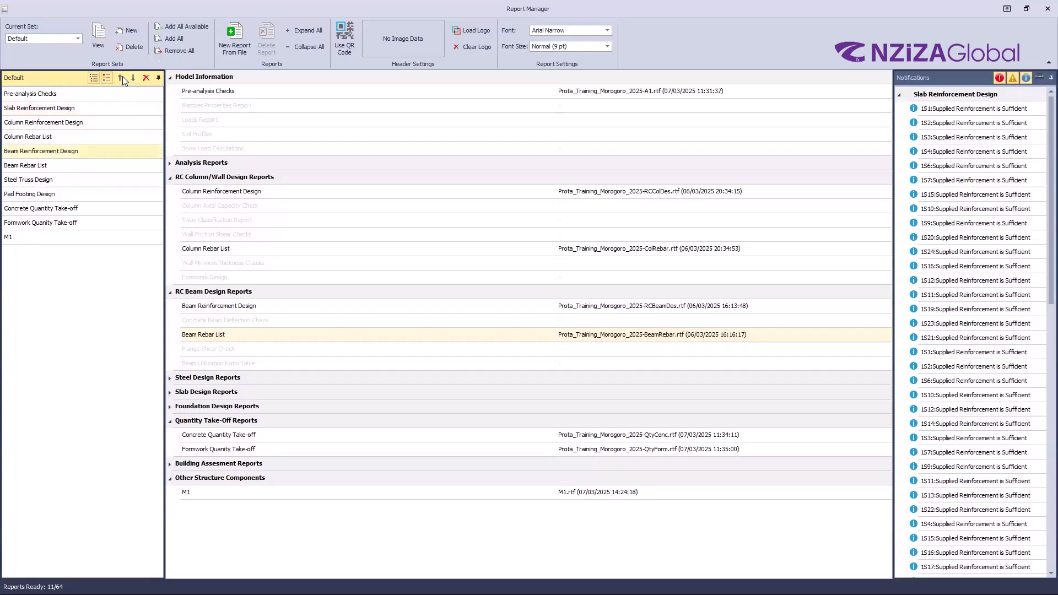
click(122, 78)
click(122, 77)
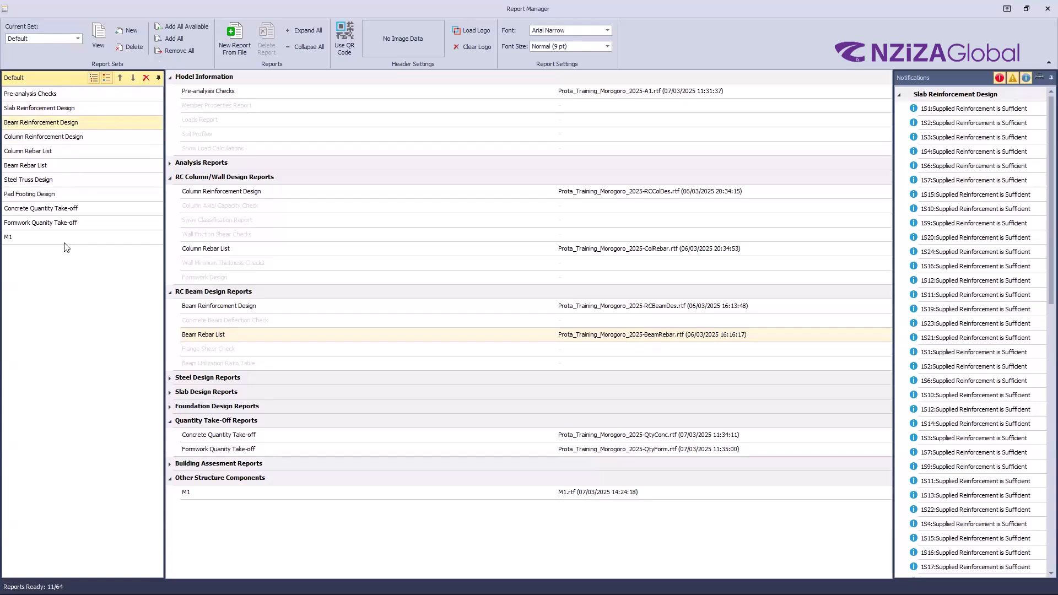
click(34, 165)
click(120, 78)
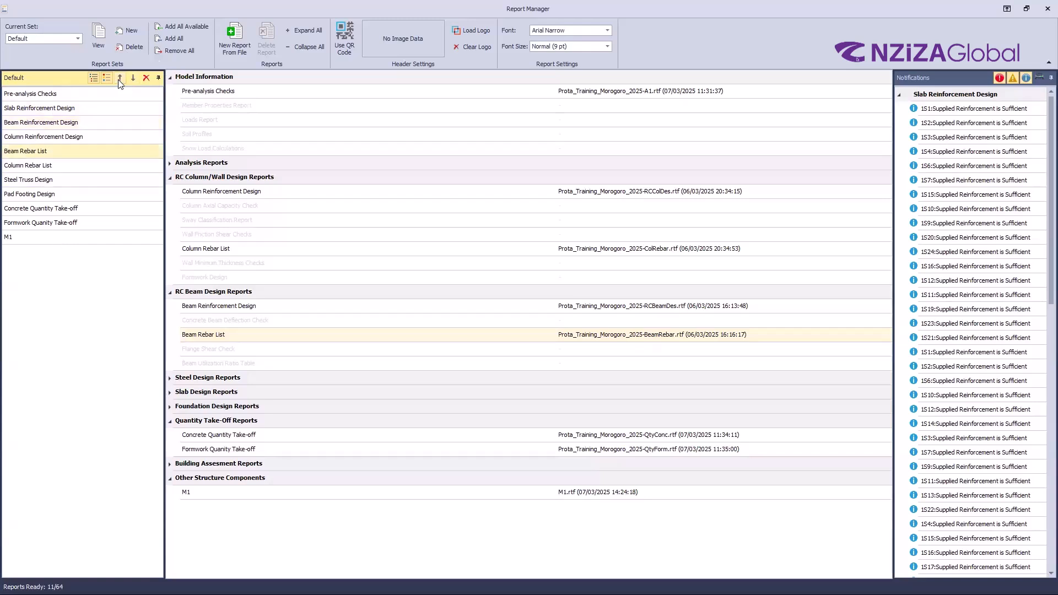
click(120, 80)
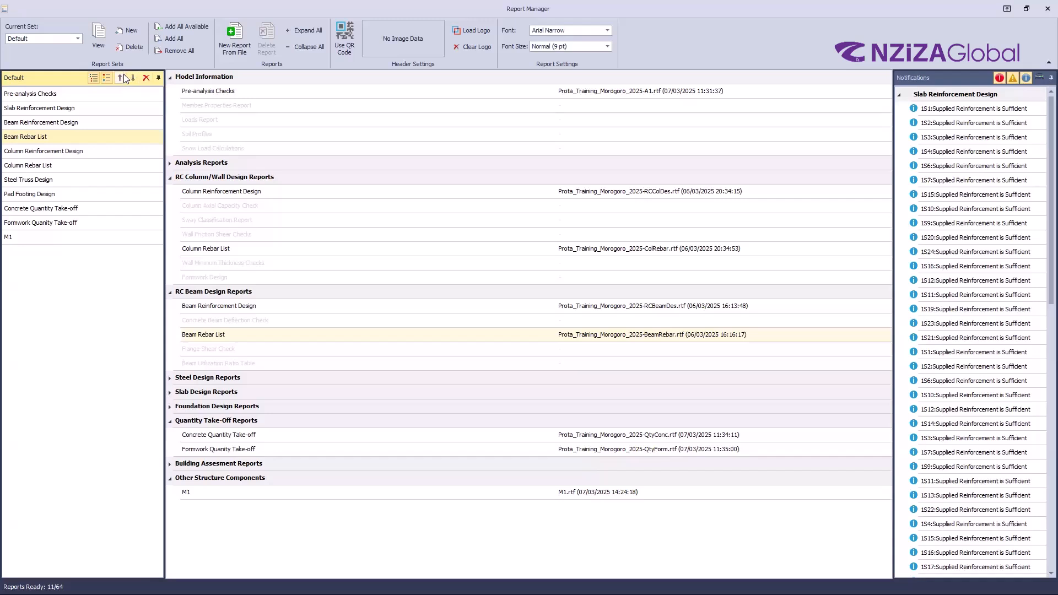
key(ctrl)
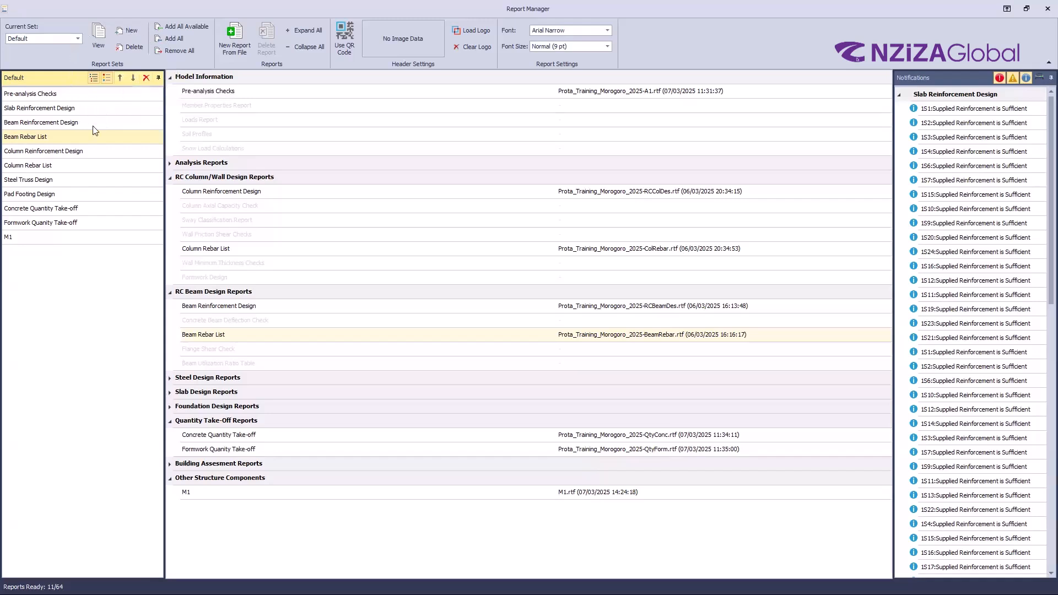
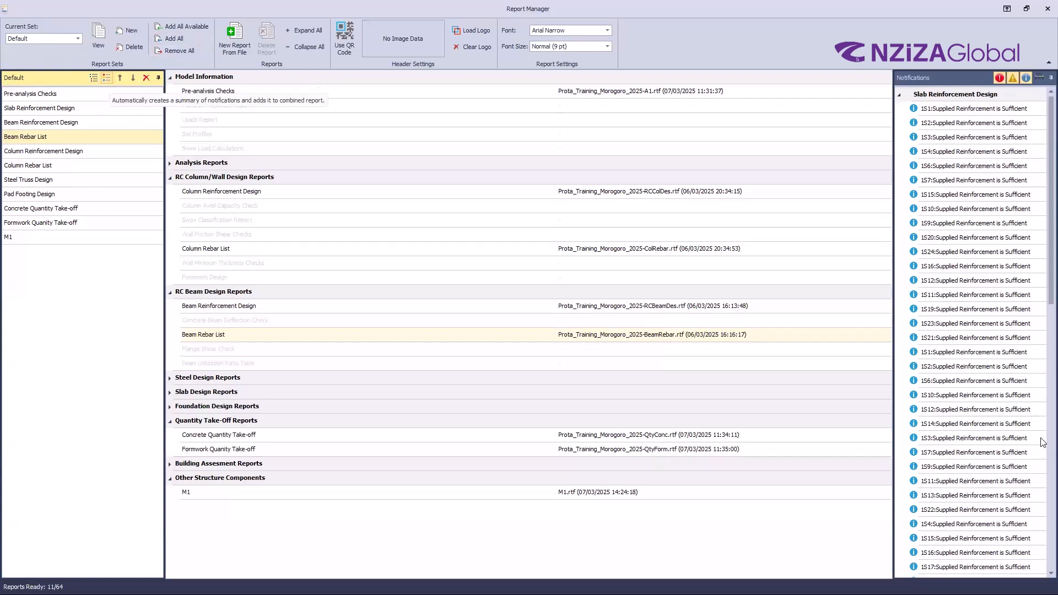
Review the slab reinforcement notifications and turn off the error and warning filters, leaving only the information messages enabled
scroll(1042, 441, down, 11)
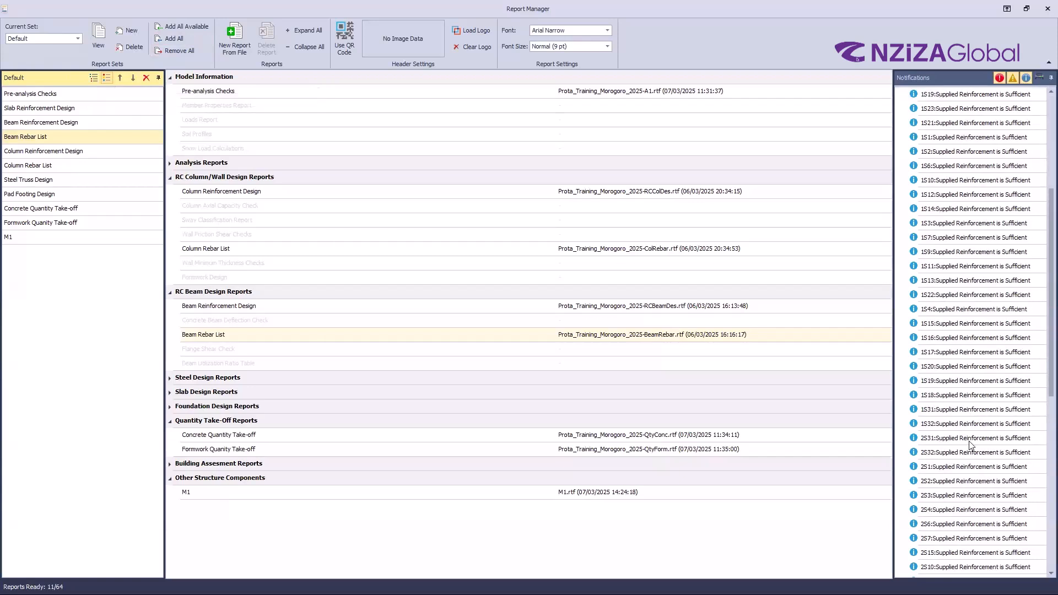
scroll(968, 462, up, 6)
scroll(961, 478, down, 6)
scroll(960, 481, up, 5)
scroll(960, 476, down, 5)
scroll(961, 479, up, 12)
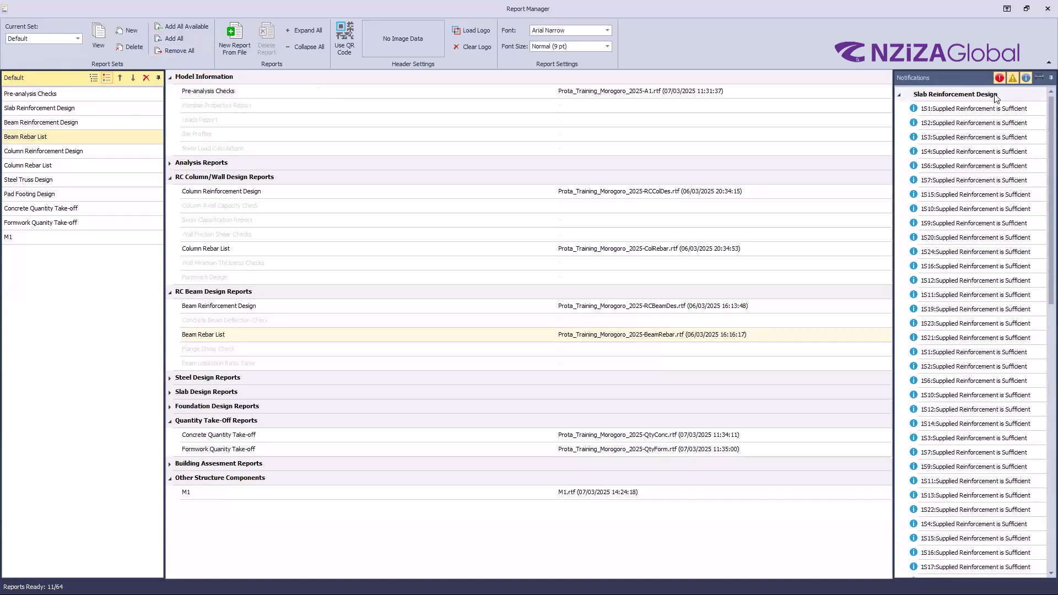
click(1014, 80)
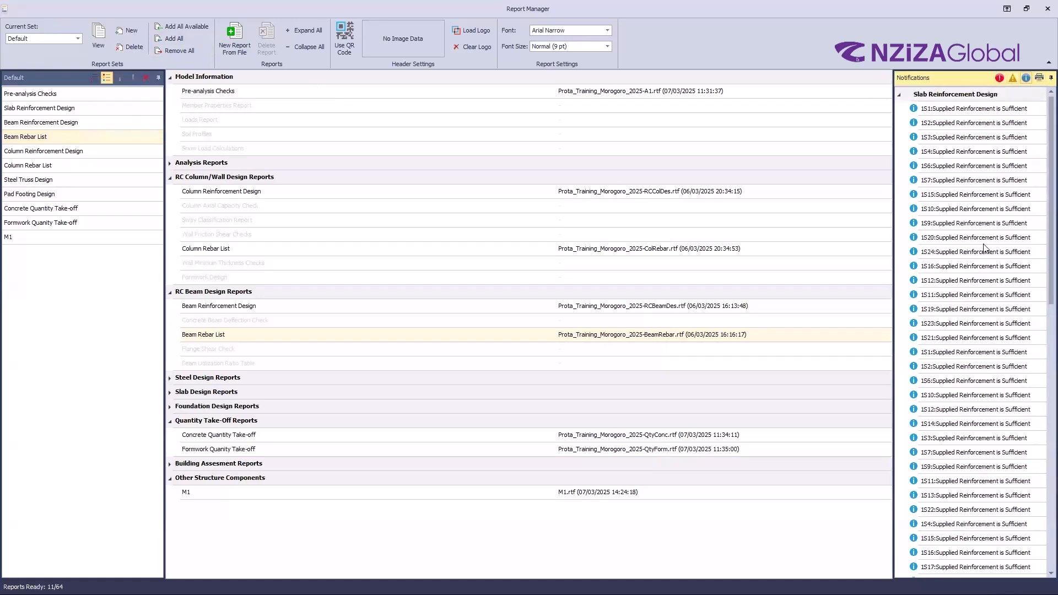
click(1026, 77)
click(1026, 77)
scroll(987, 283, down, 5)
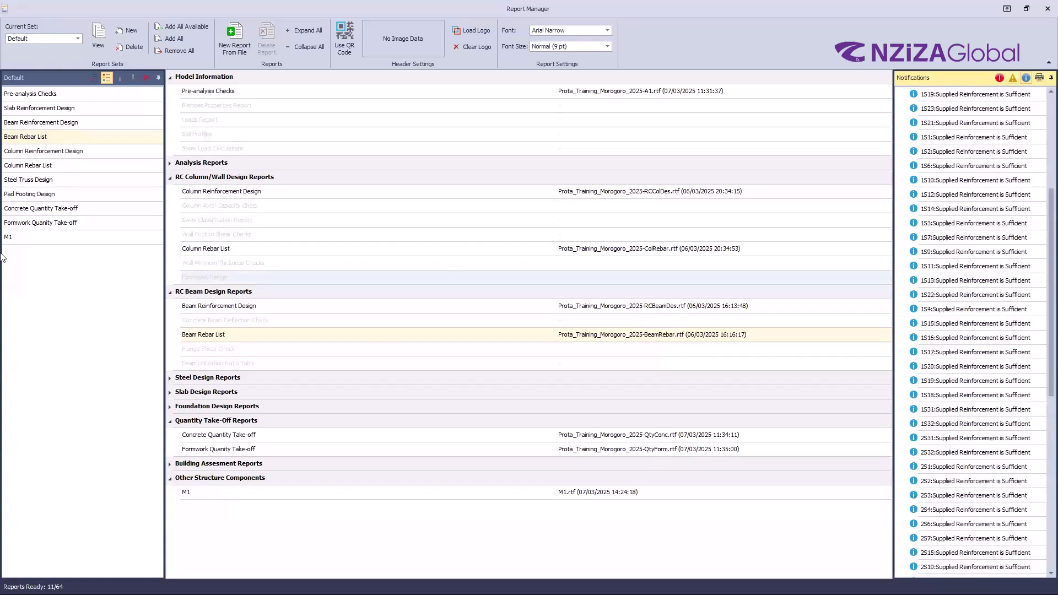
Open the Default set's combined report with a table of contents and without the notification summary
click(105, 77)
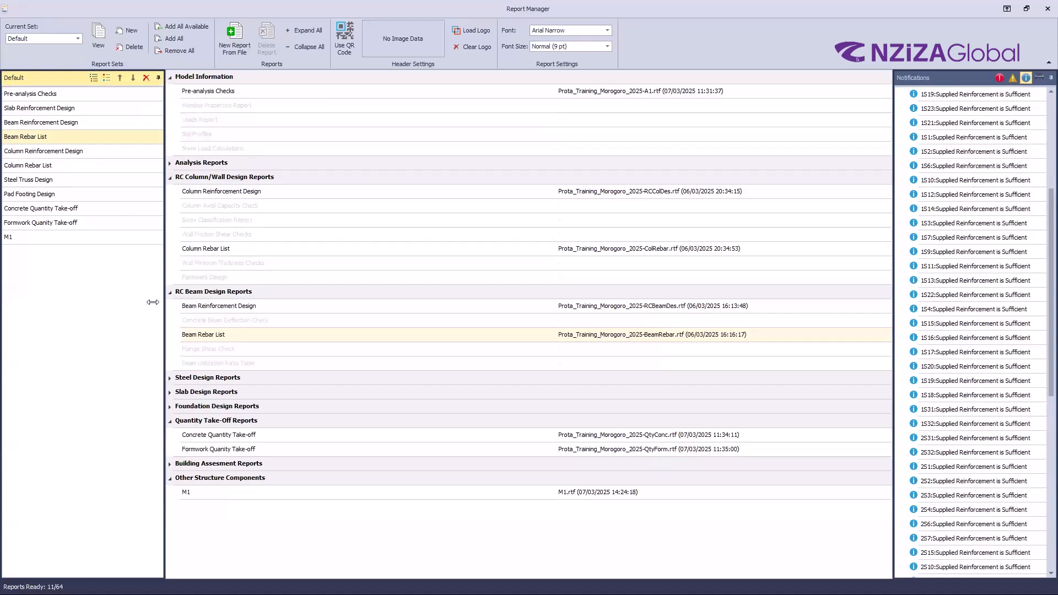
click(92, 78)
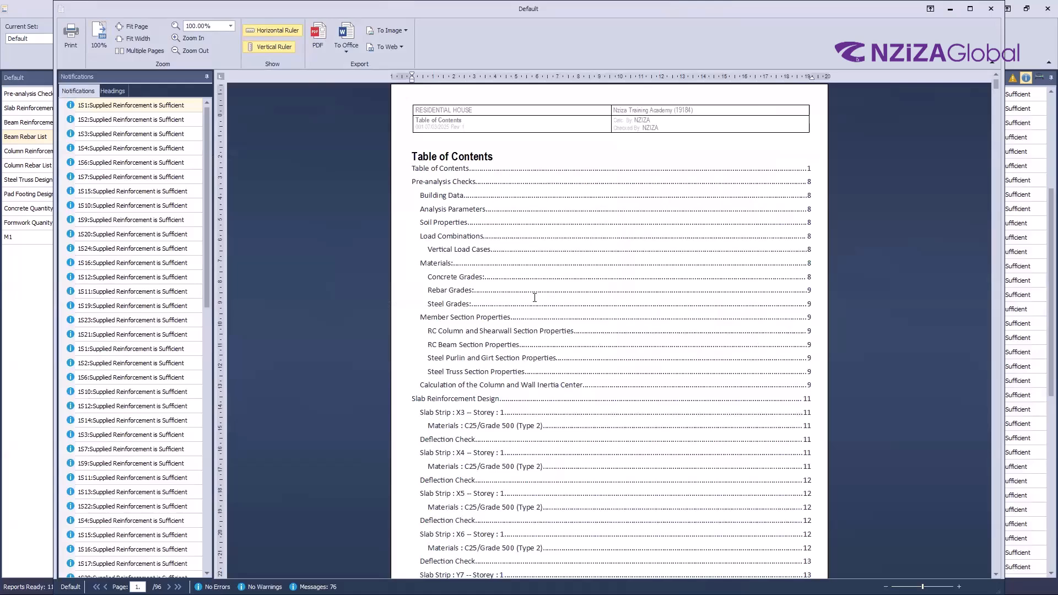
scroll(545, 280, down, 3)
scroll(464, 168, up, 3)
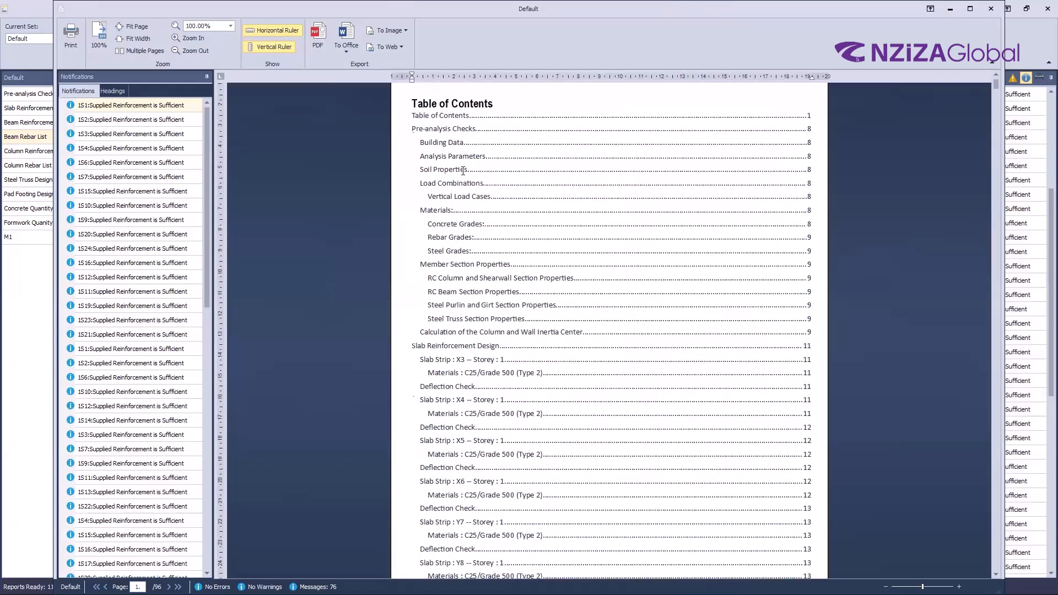
click(465, 159)
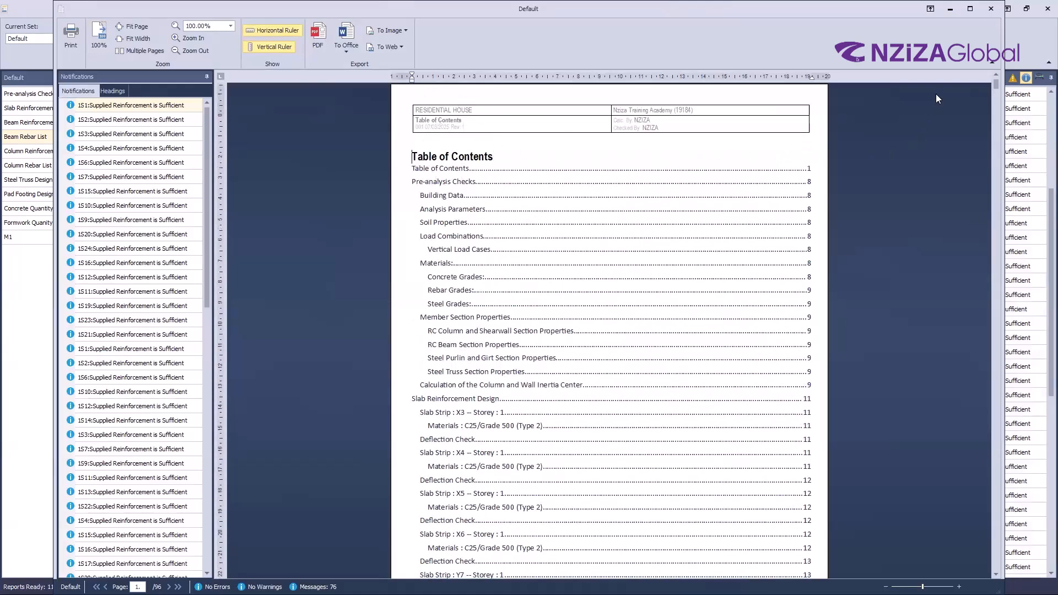
Examine the slab strip design tables and the opening beam reinforcement design pages in the combined report
drag(994, 81, 987, 131)
scroll(548, 303, down, 15)
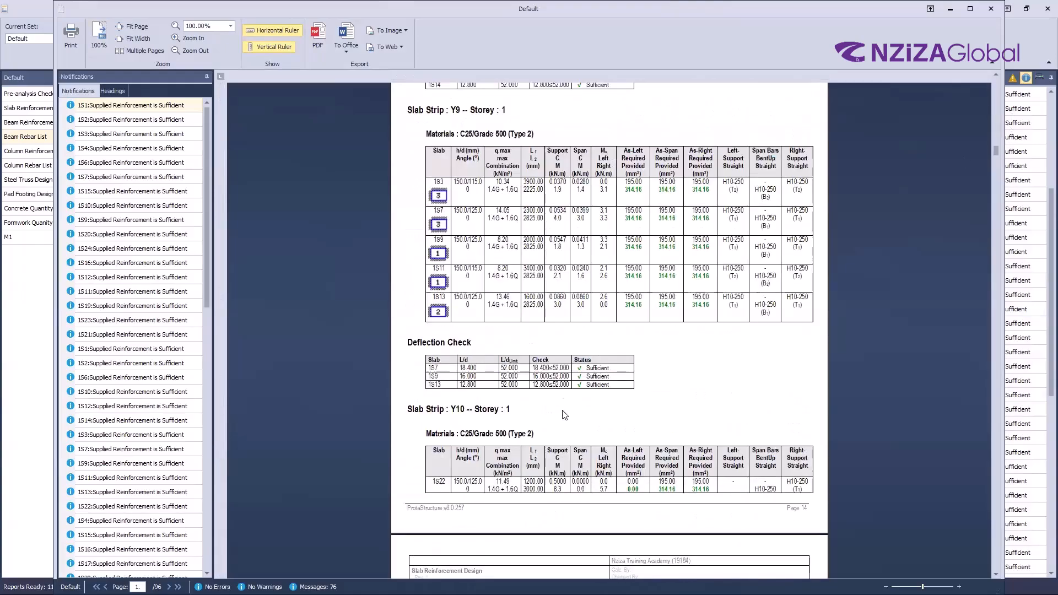
scroll(548, 431, down, 8)
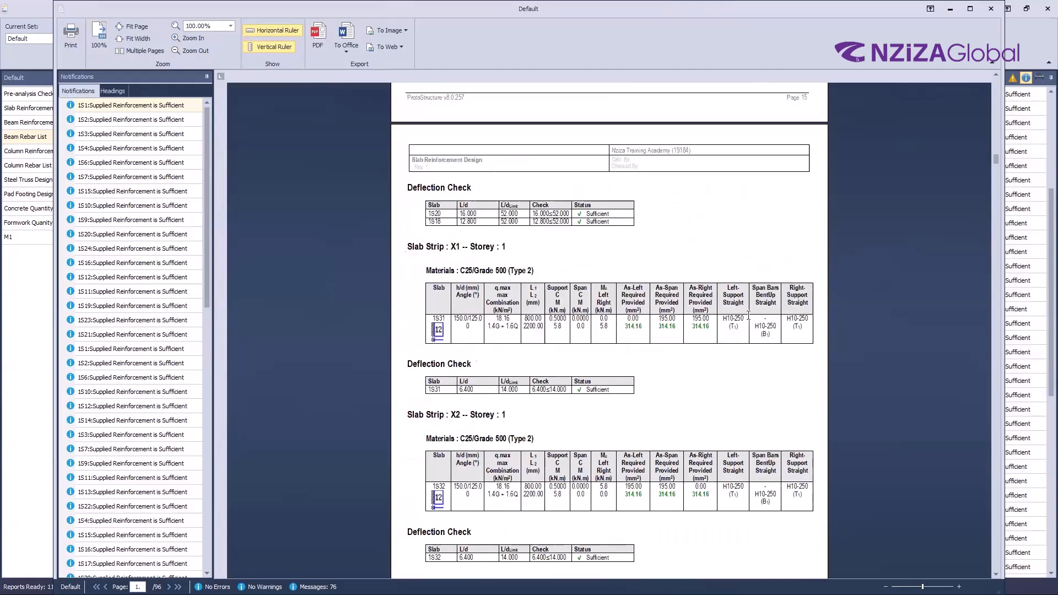
scroll(678, 374, down, 10)
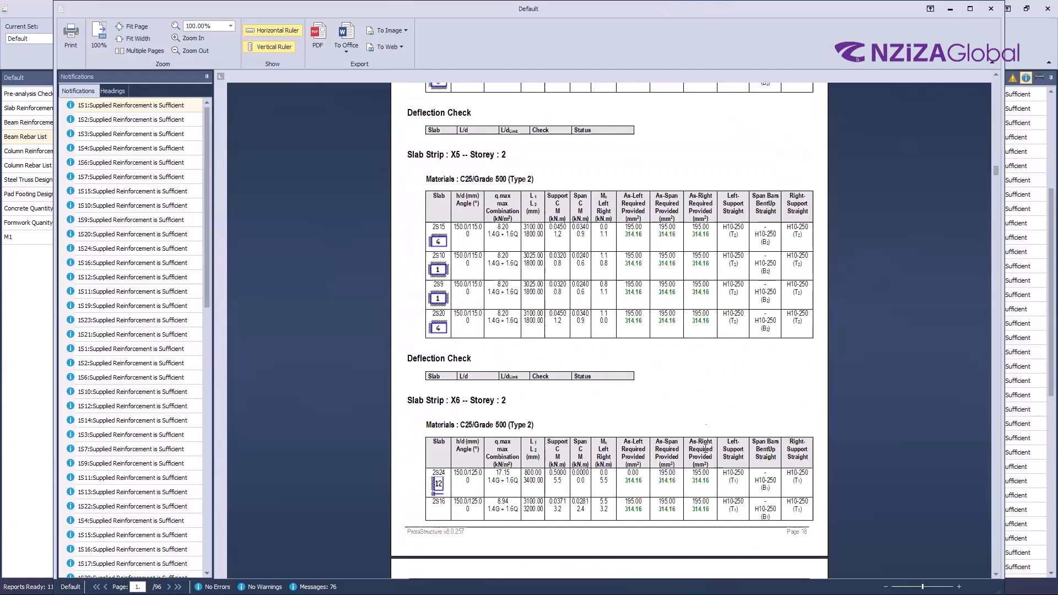
scroll(656, 397, down, 12)
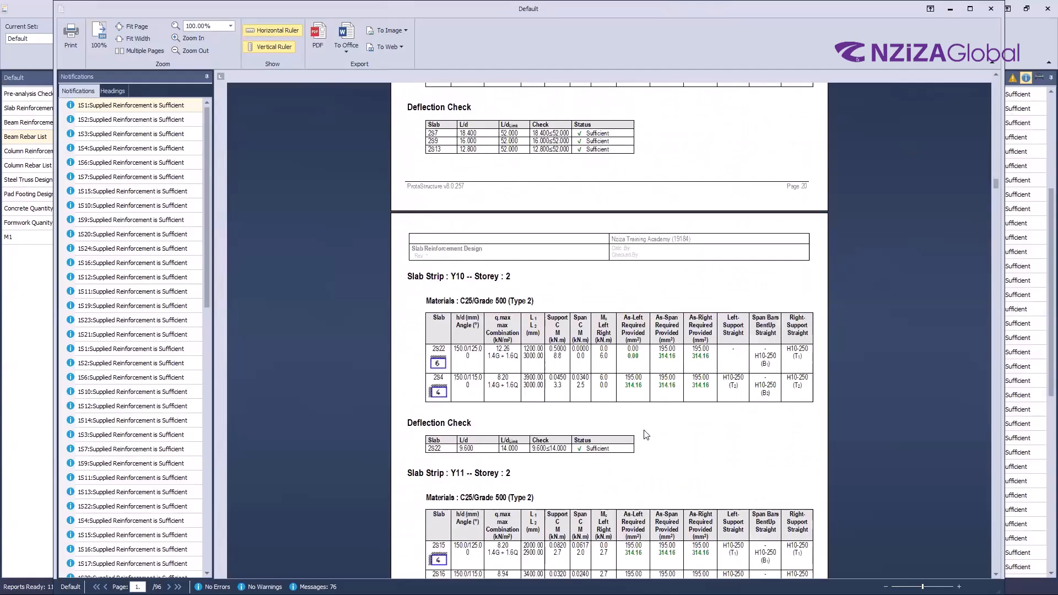
scroll(634, 450, down, 10)
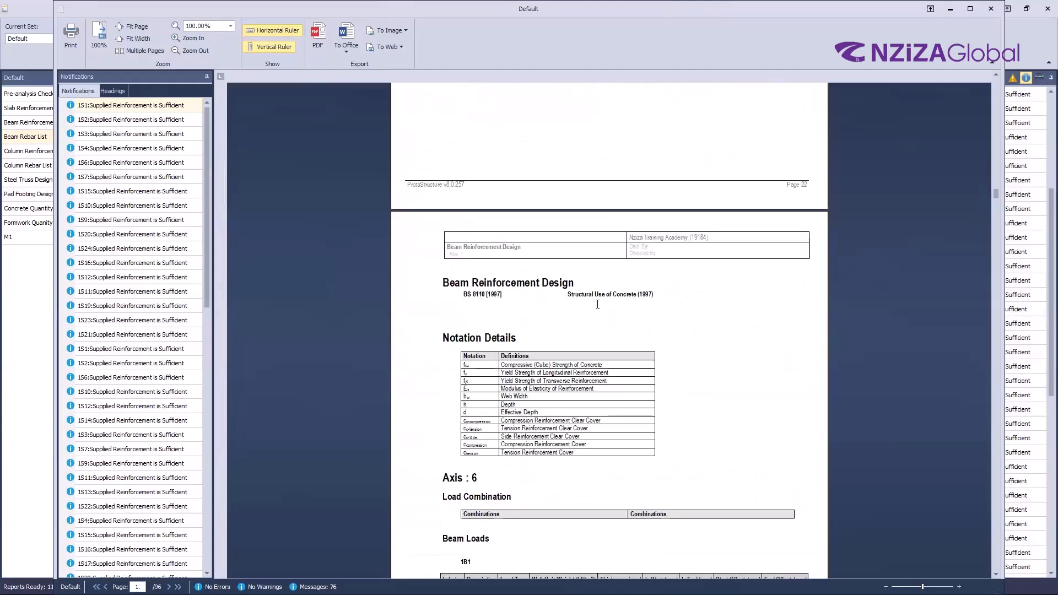
ctrl+scroll(594, 308, up, 3)
scroll(584, 331, down, 8)
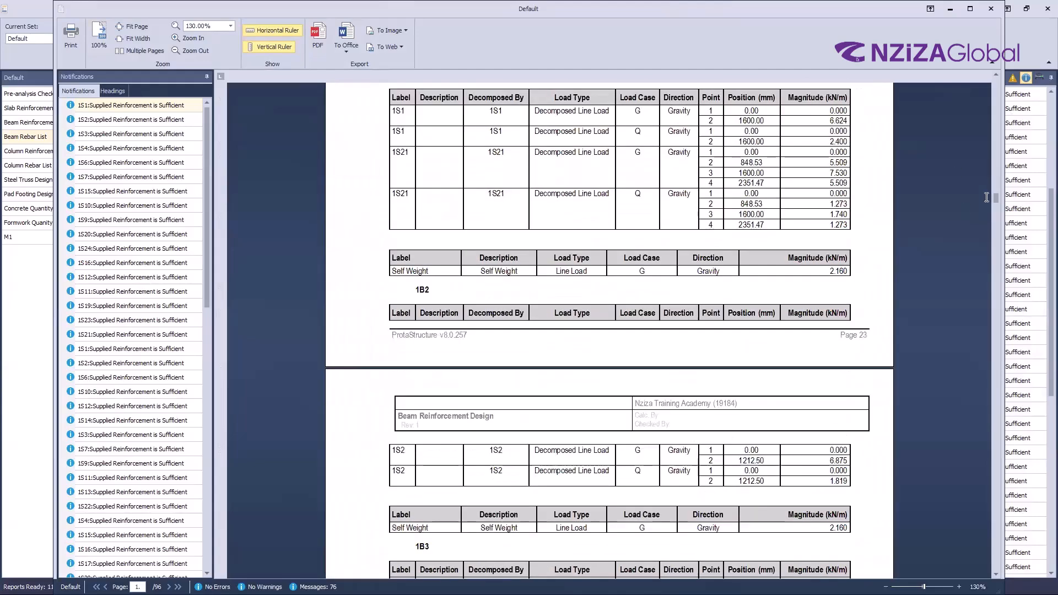
Examine the closing sections of the combined report, from the M1 stair design back through the formwork and concrete quantity take-offs
drag(996, 198, 997, 302)
drag(997, 354, 976, 576)
scroll(619, 240, up, 1)
scroll(619, 241, up, 15)
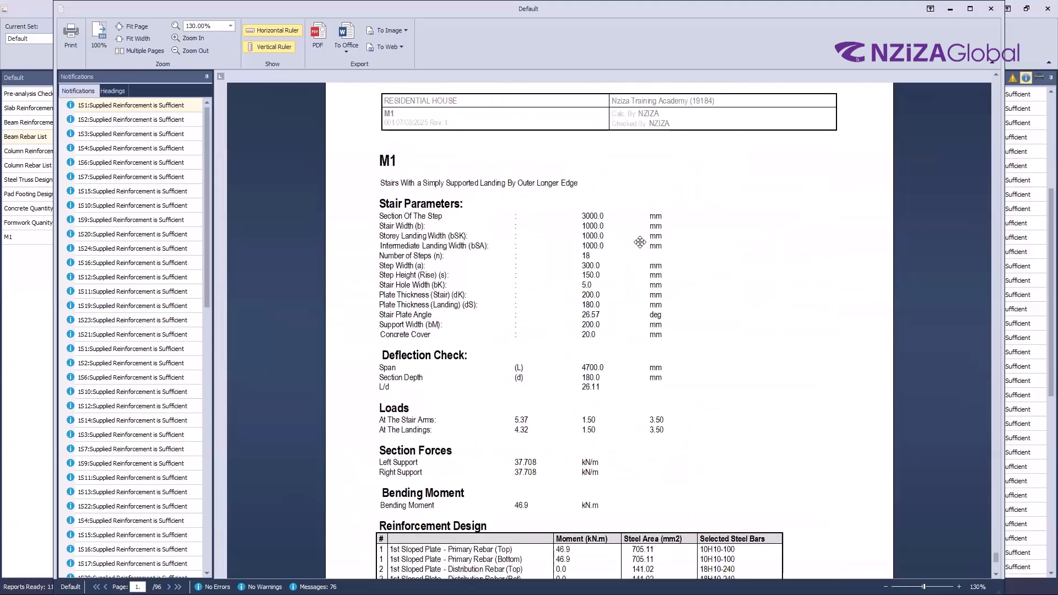
scroll(721, 248, up, 10)
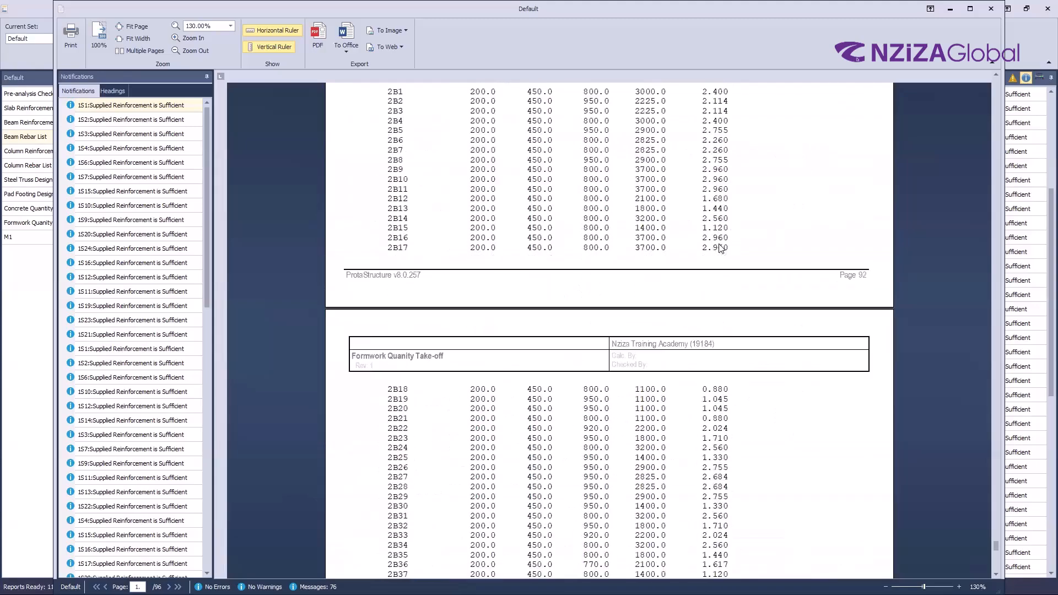
scroll(721, 248, up, 10)
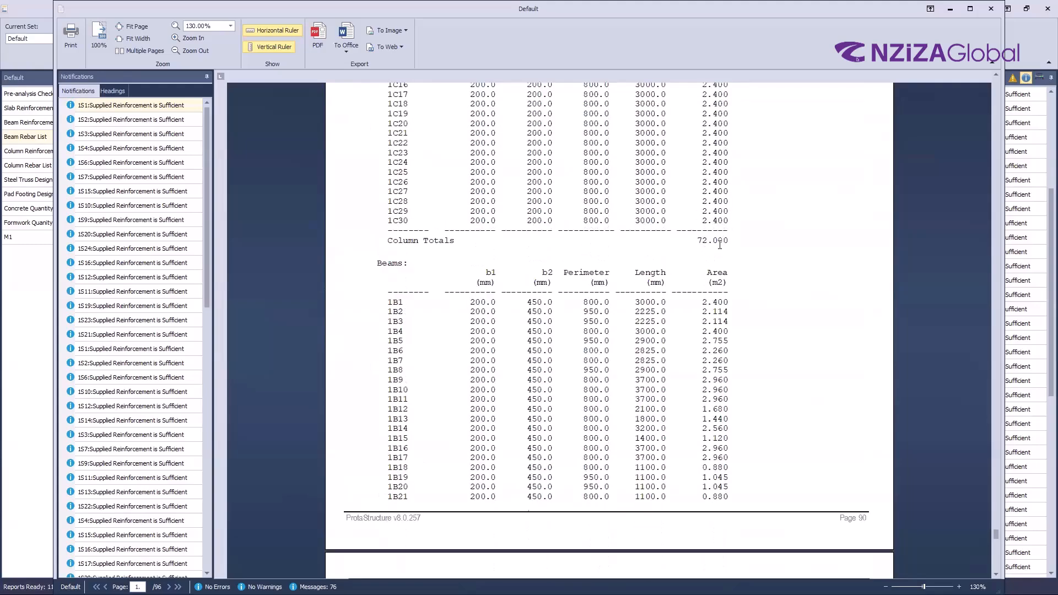
scroll(722, 245, up, 10)
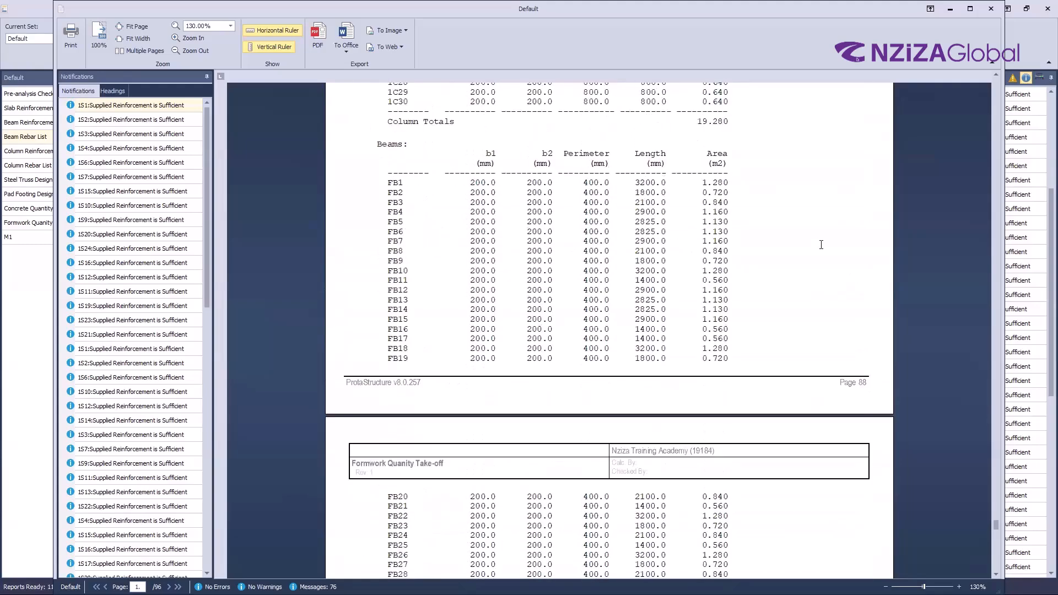
scroll(821, 244, up, 12)
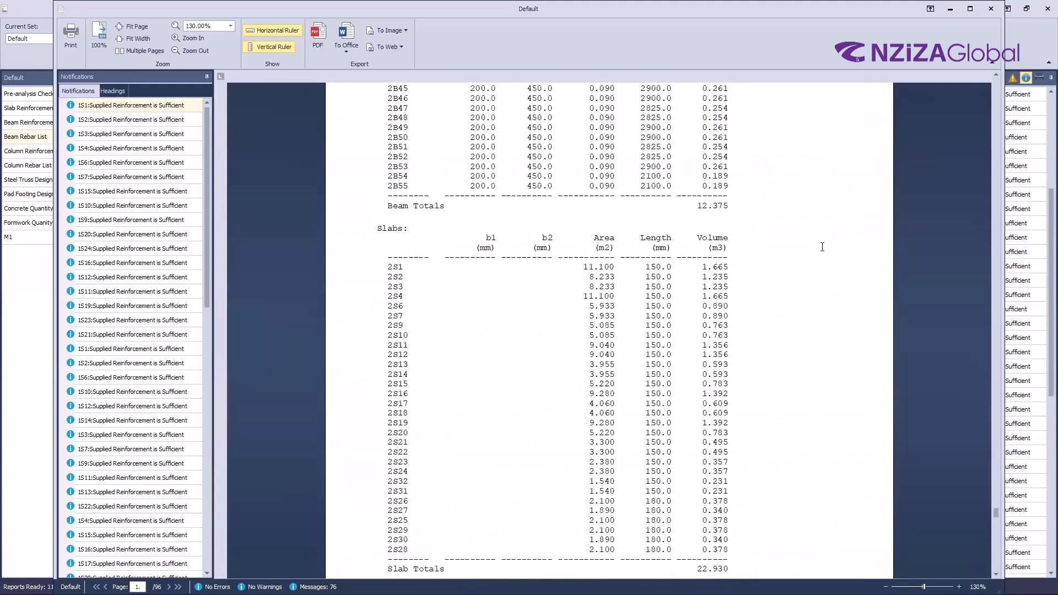
Examine the beam reinforcement design checks and the table of contents in the combined report, and close the report
drag(994, 505, 985, 294)
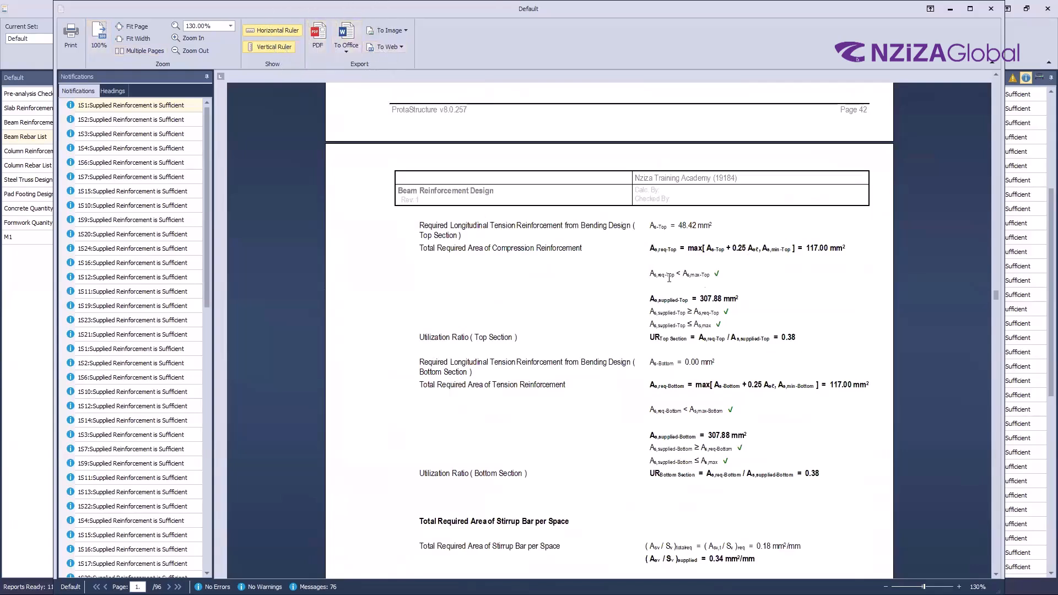
scroll(715, 289, up, 2)
scroll(715, 292, up, 7)
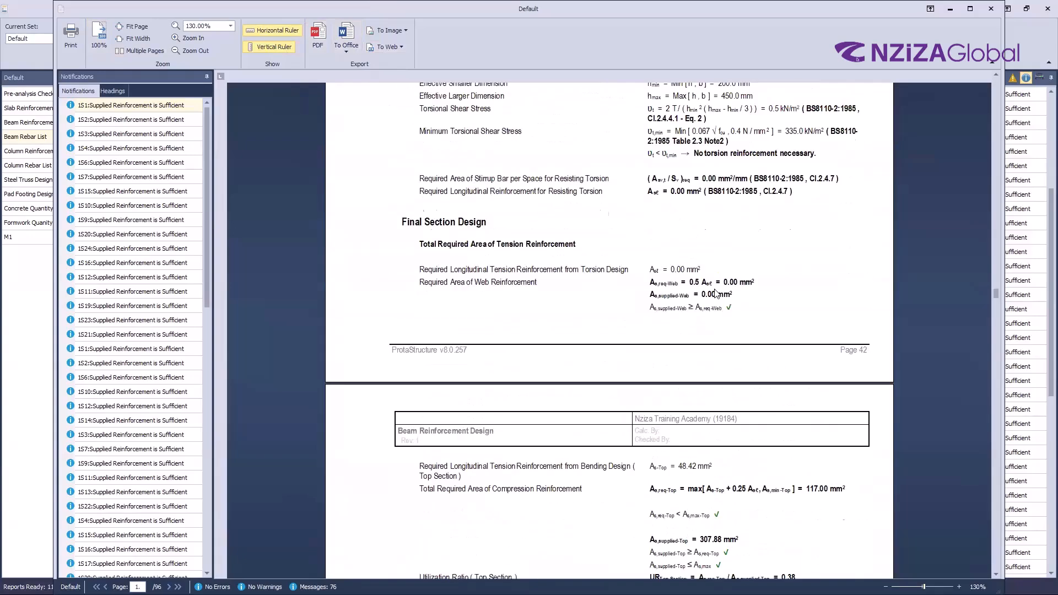
scroll(717, 293, down, 5)
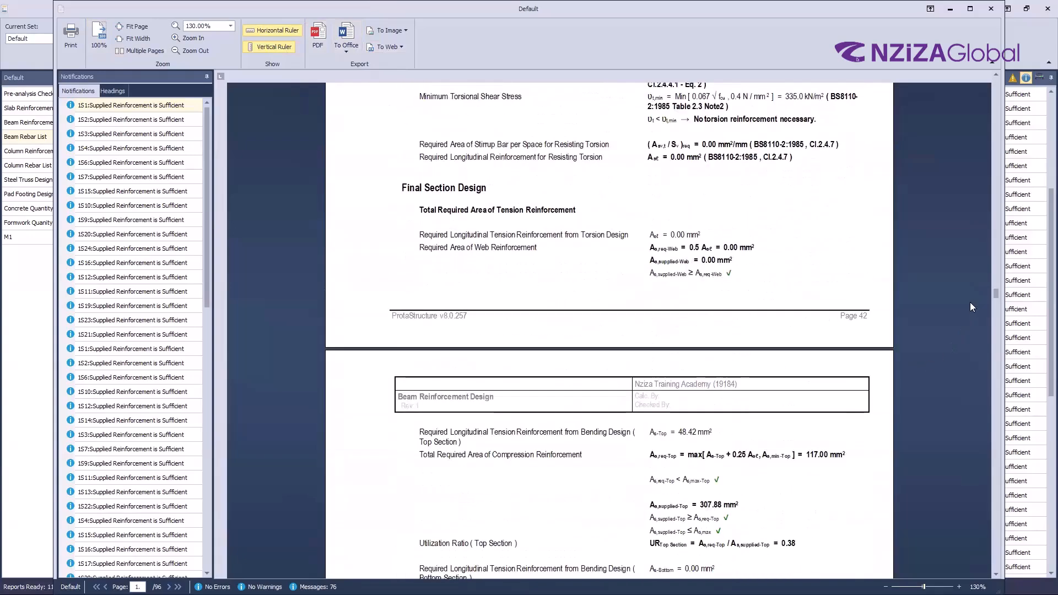
drag(995, 297, 982, 100)
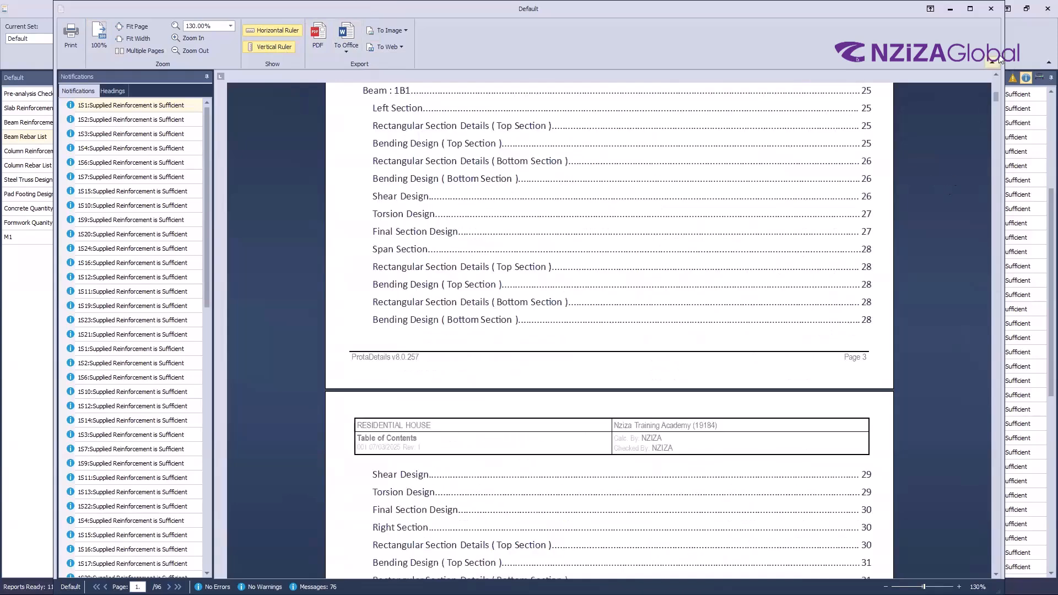
key(Escape)
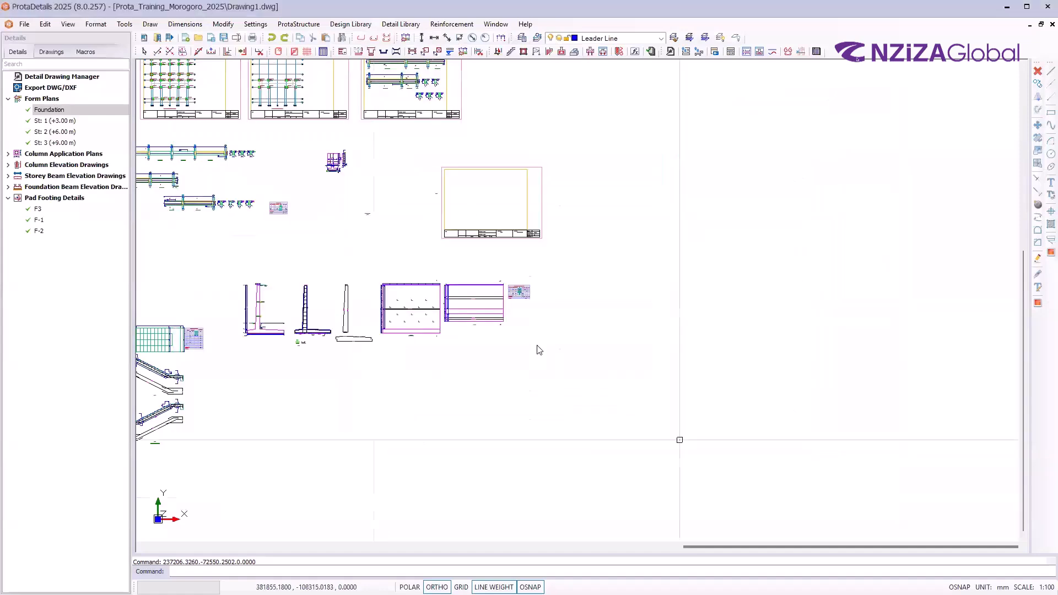
Reopen the Design Report Manager on the Default report set
scroll(583, 525, down, 3)
scroll(586, 528, up, 1)
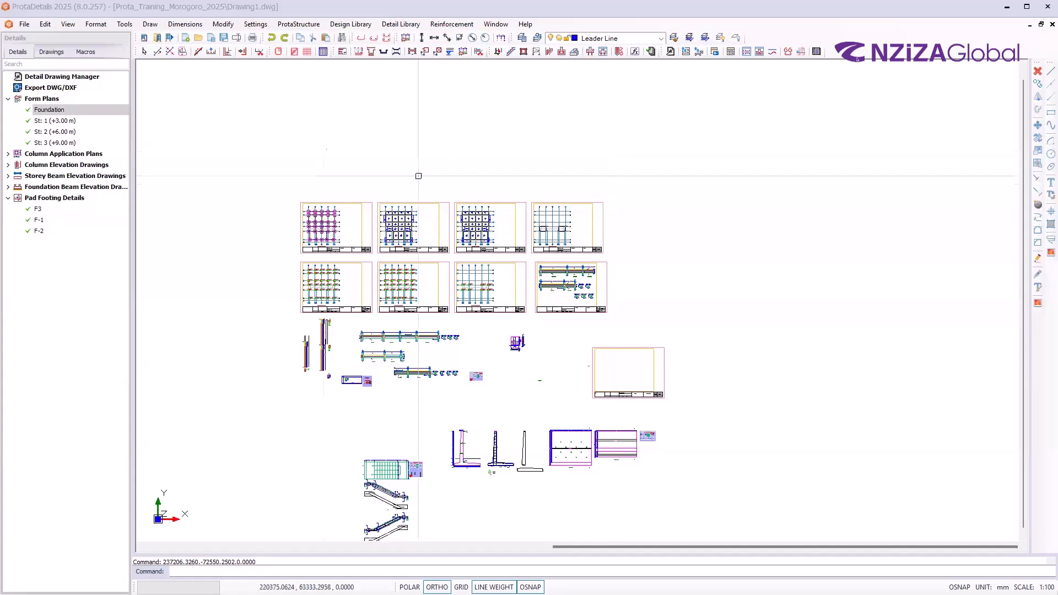
click(652, 52)
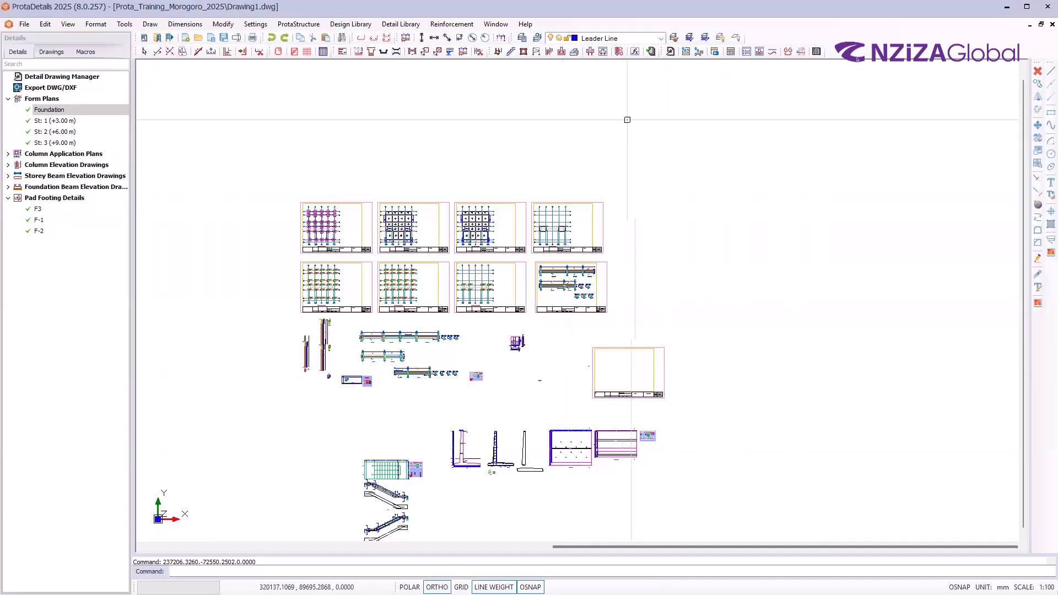
key(Escape)
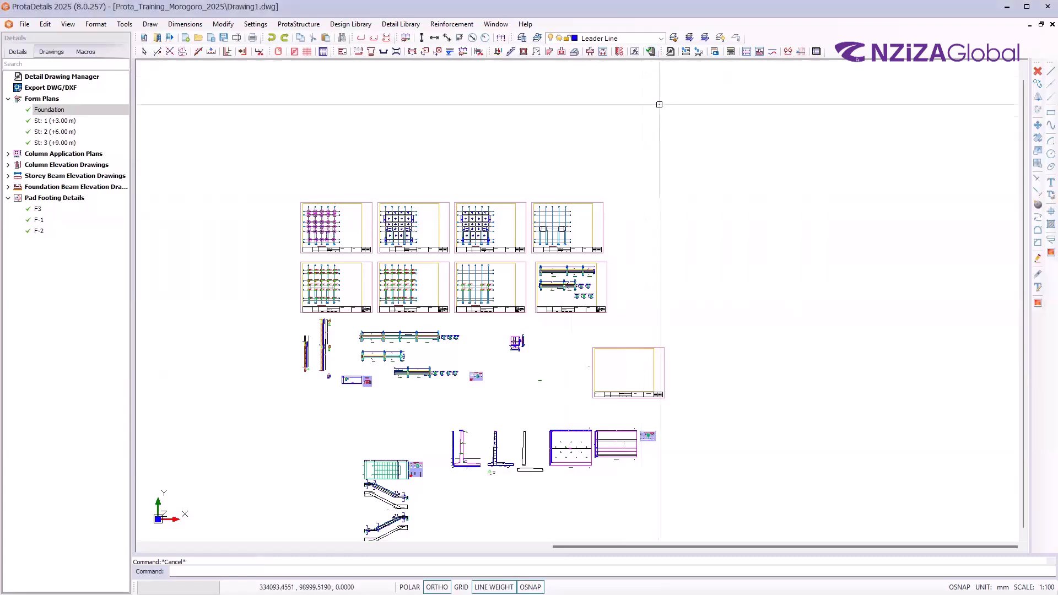
click(350, 23)
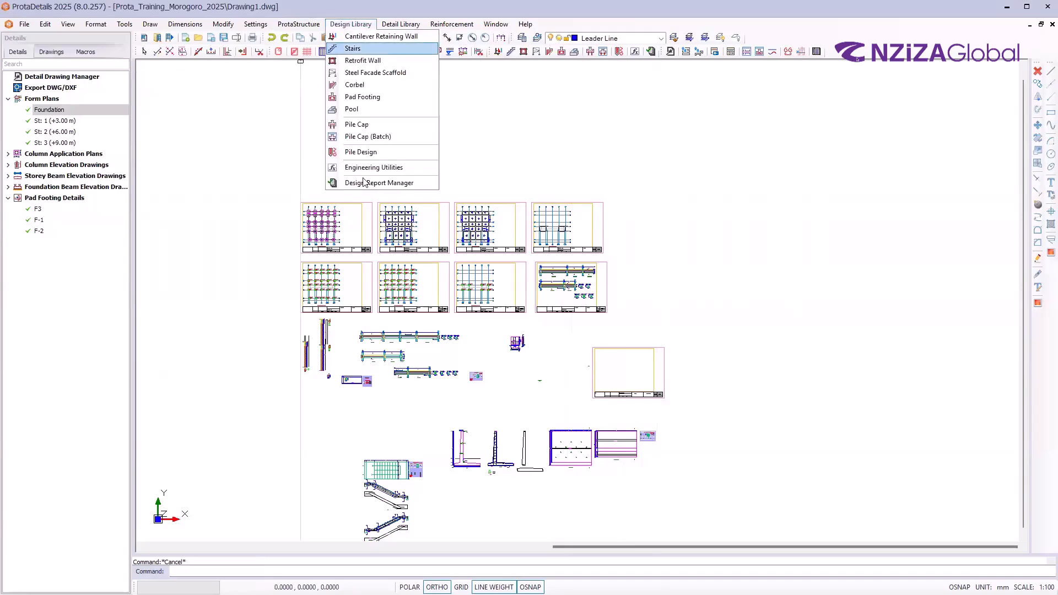
click(366, 183)
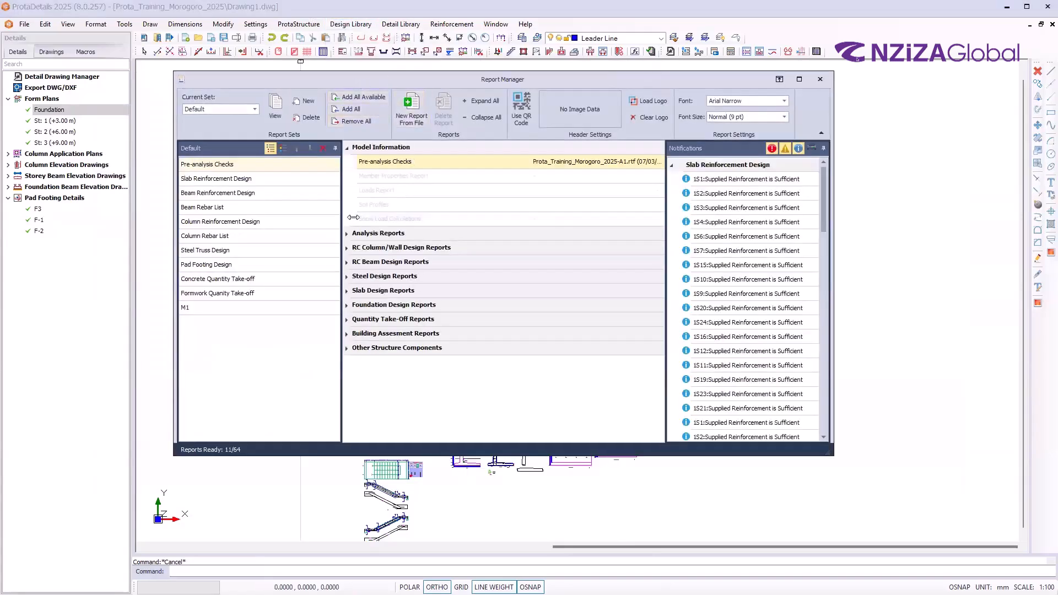
Try the automatic notification summary option for the Default set, review the slab reinforcement notifications, and close the Report Manager
key(ctrl)
key(ctrl)
key(ctrl)
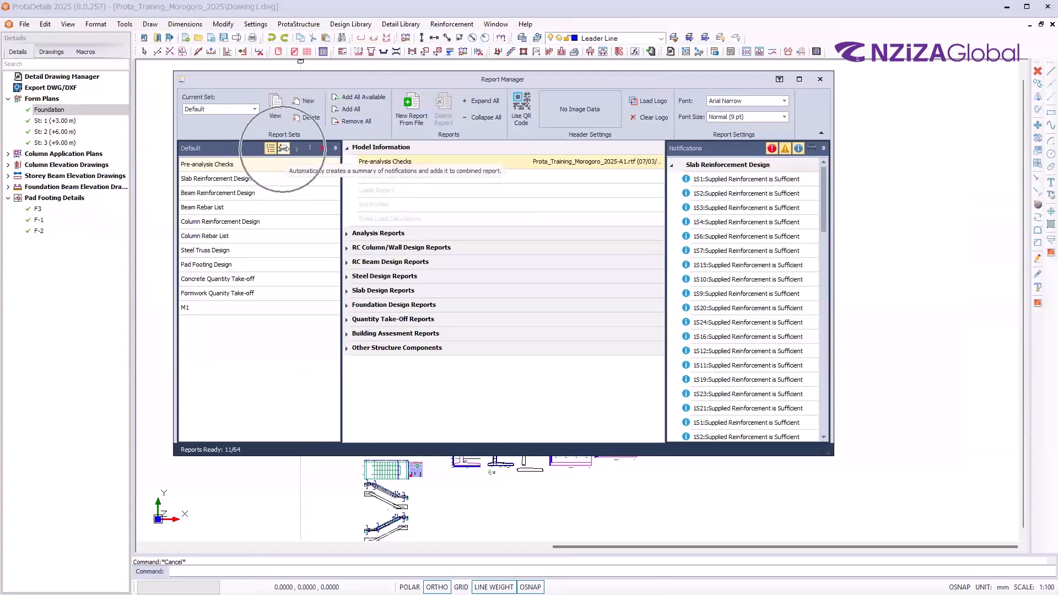
key(ctrl)
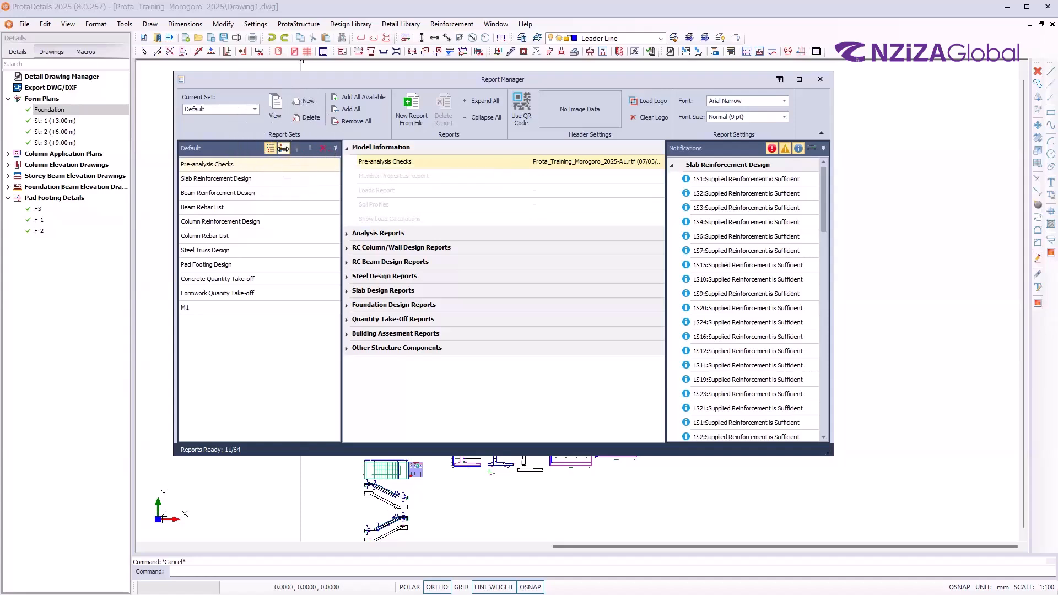
click(284, 149)
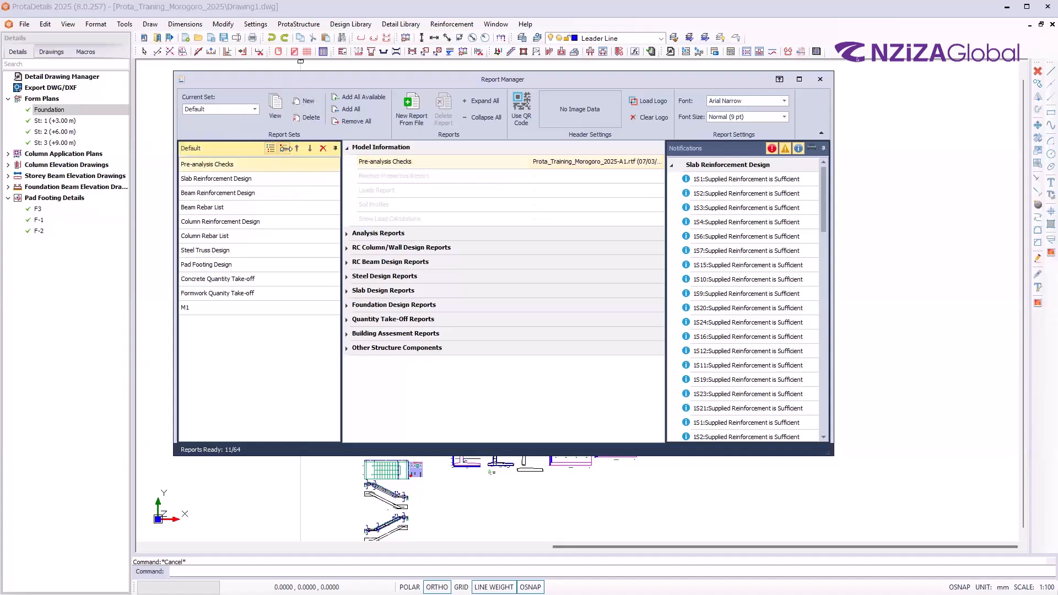
scroll(779, 268, down, 5)
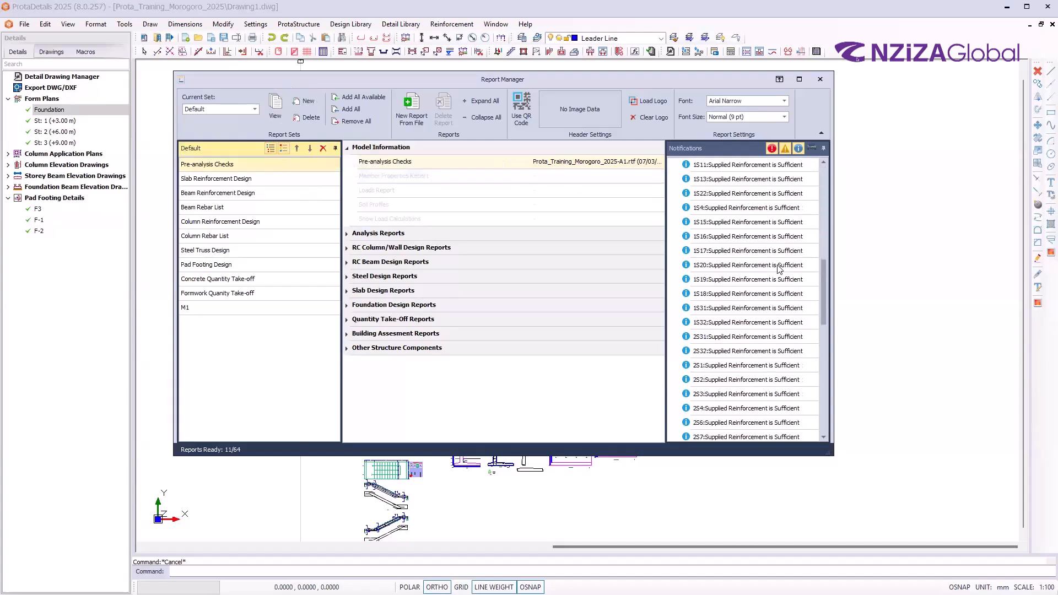
scroll(794, 259, up, 5)
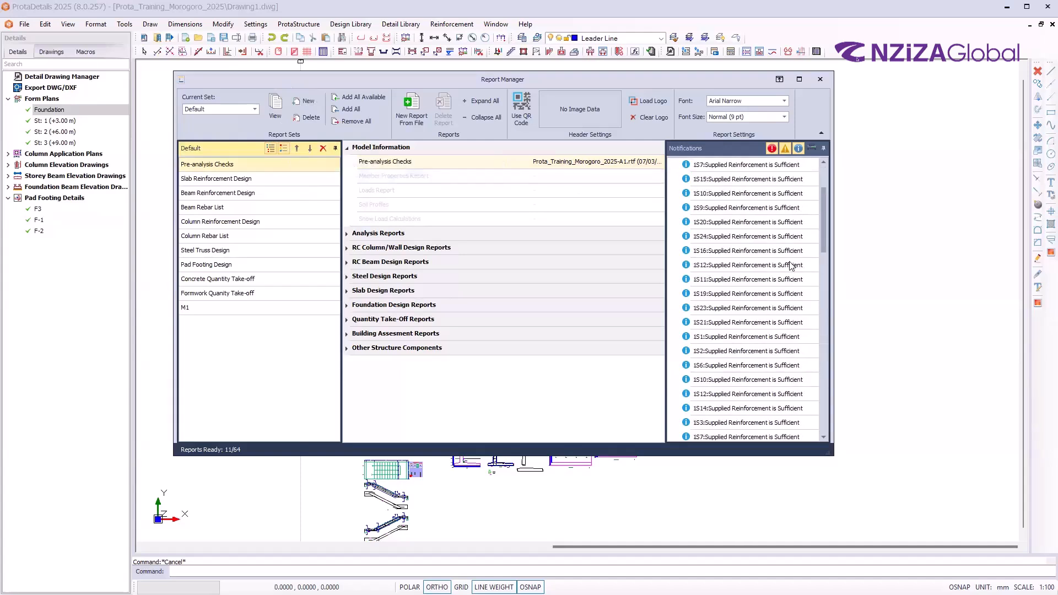
scroll(791, 267, up, 2)
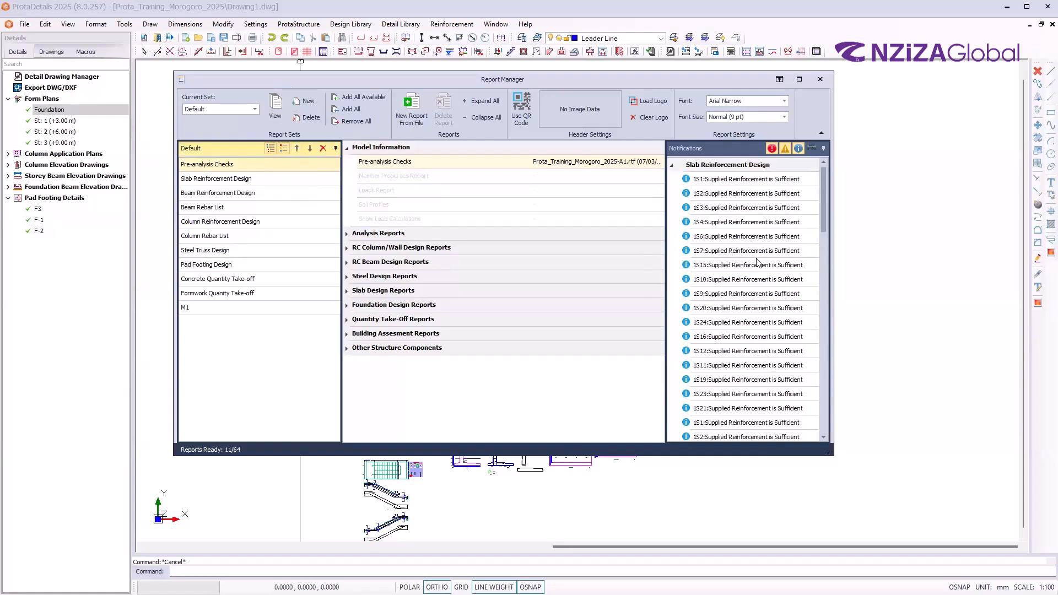
click(282, 150)
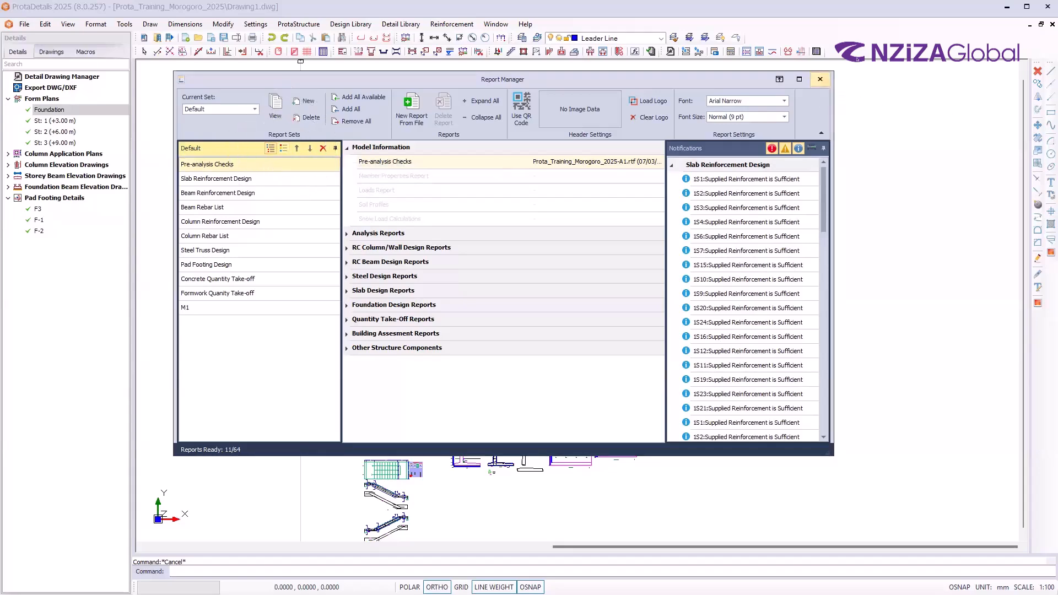
click(820, 79)
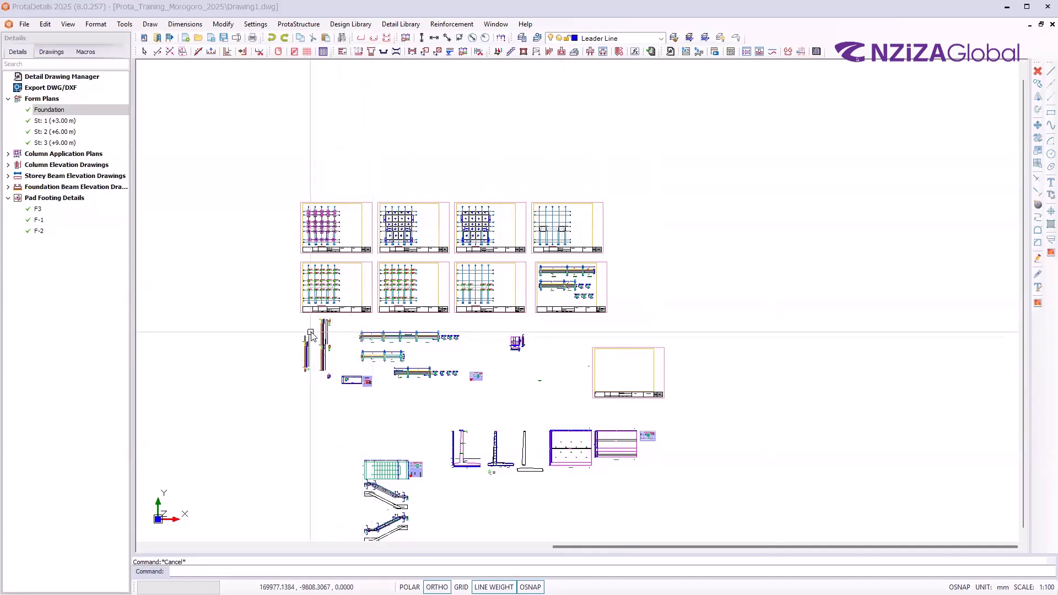
scroll(330, 223, up, 3)
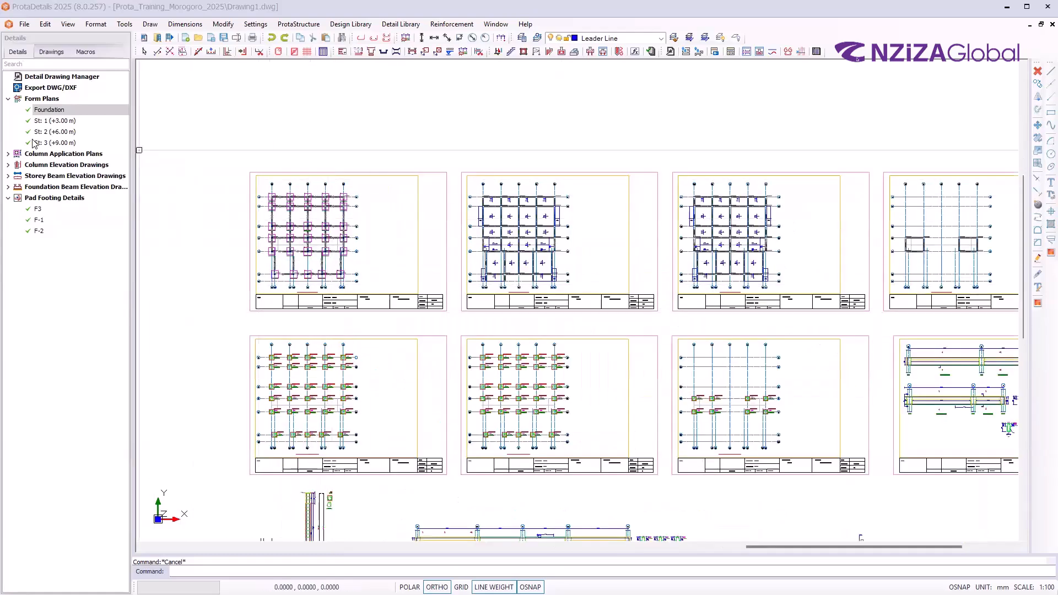
click(74, 130)
click(73, 141)
click(74, 142)
click(55, 90)
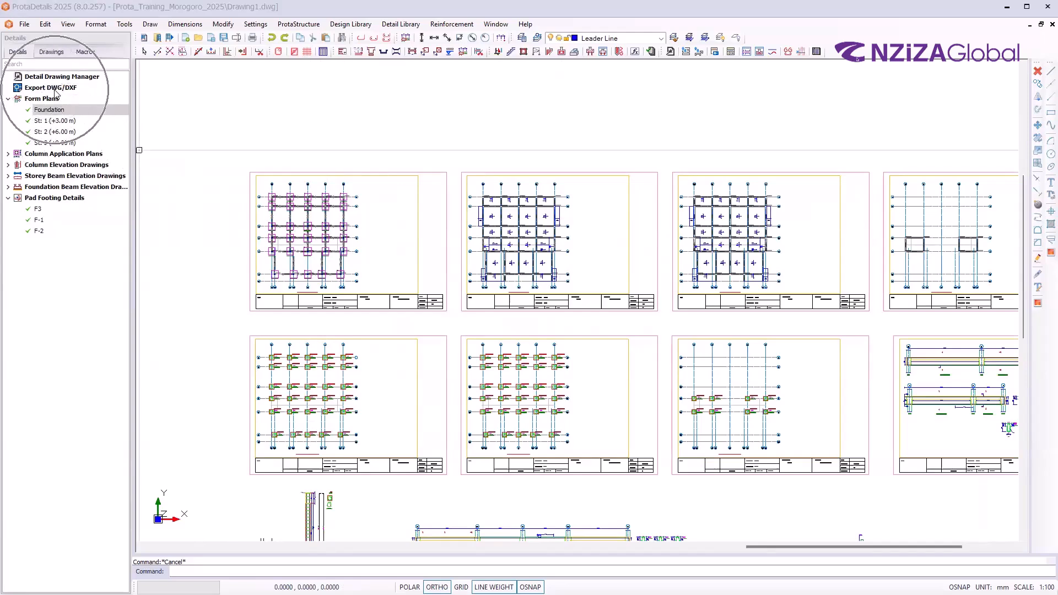
click(53, 91)
click(53, 91)
key(ctrl)
key(ctrl)
key(ctrl)
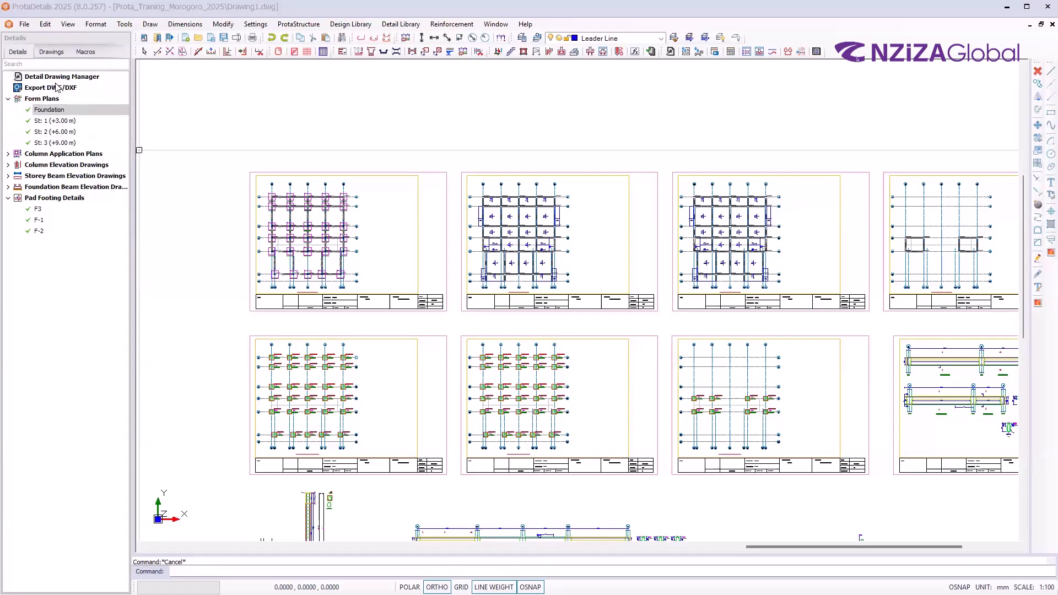
Start a DWG/DXF export and choose Drawing1.dwg as the drawing to export
click(75, 90)
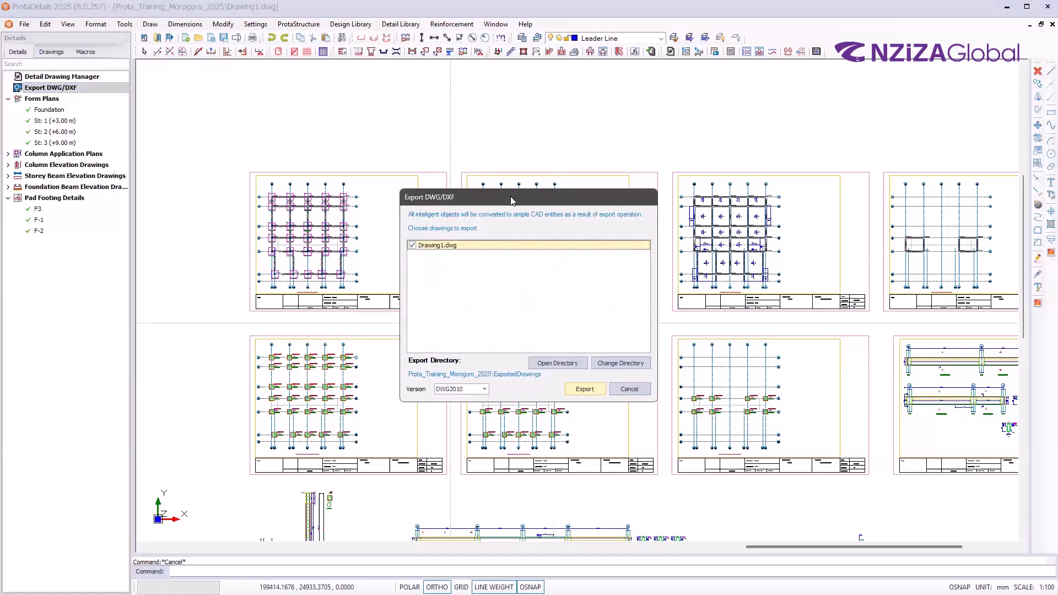
drag(512, 200, 556, 215)
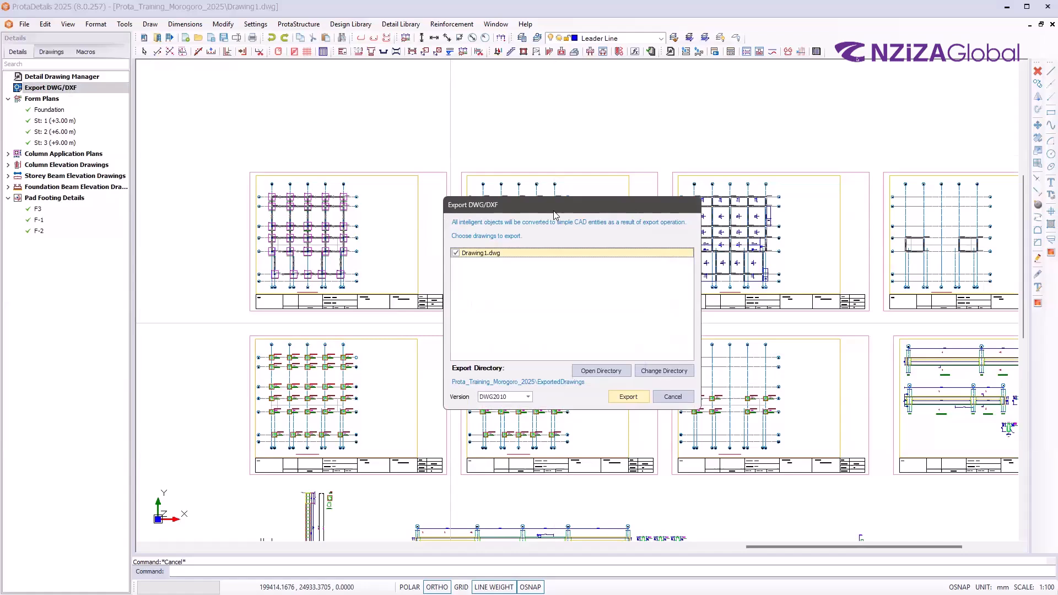
click(472, 260)
Browse the folders available for the export directory and leave the folder selection without changing it
click(668, 374)
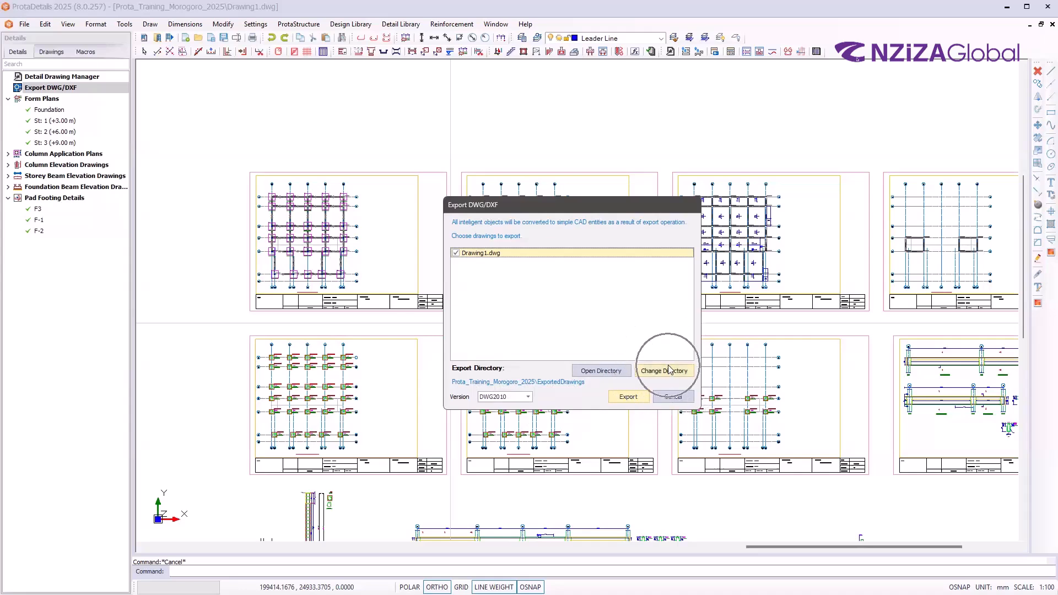
scroll(527, 336, down, 5)
scroll(518, 344, up, 4)
scroll(513, 361, down, 3)
scroll(510, 366, up, 2)
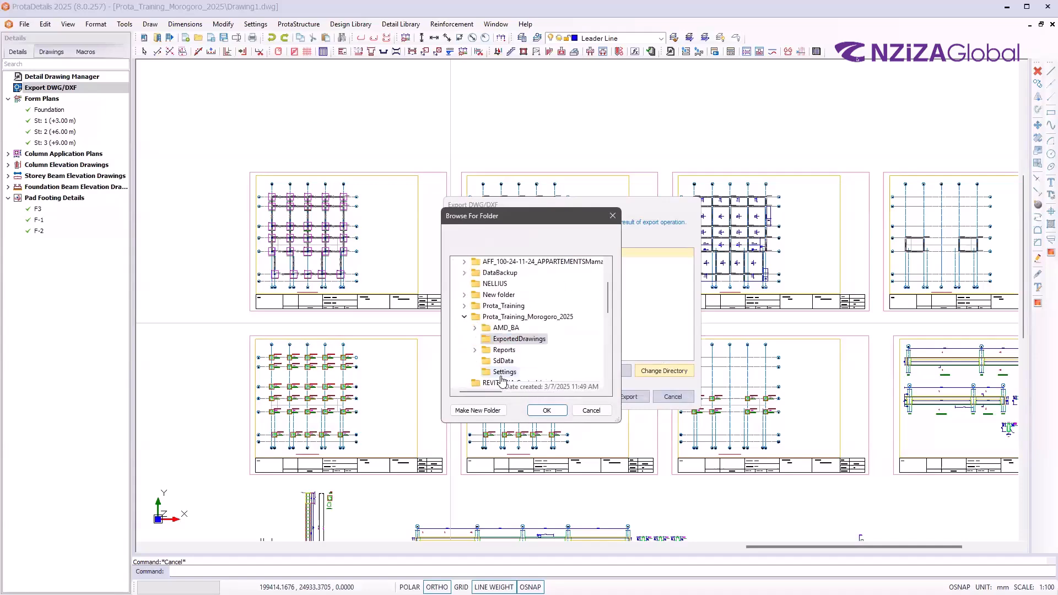
scroll(502, 380, down, 6)
scroll(498, 381, up, 4)
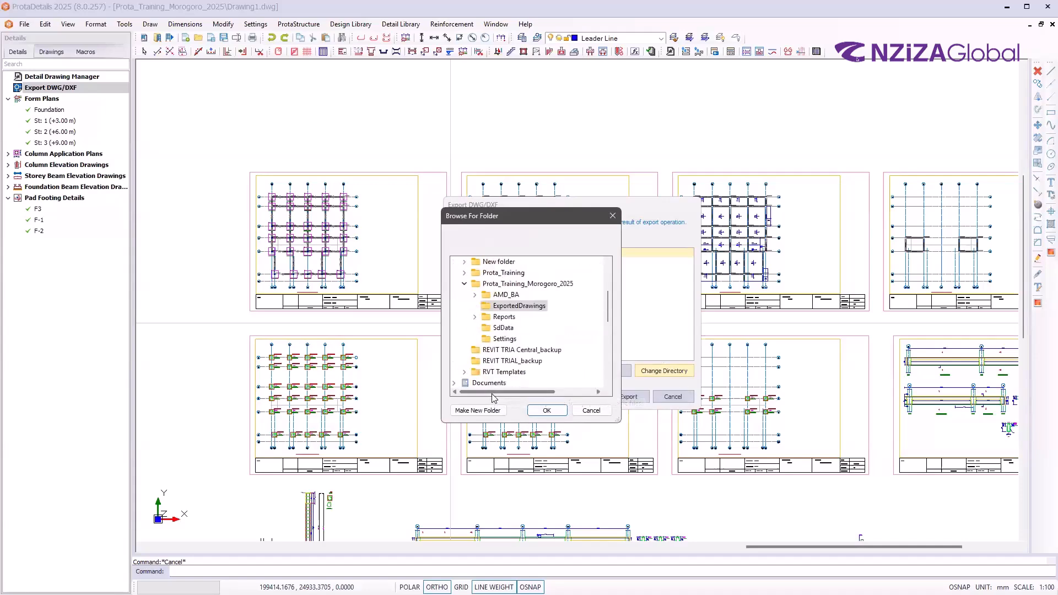
scroll(518, 330, up, 3)
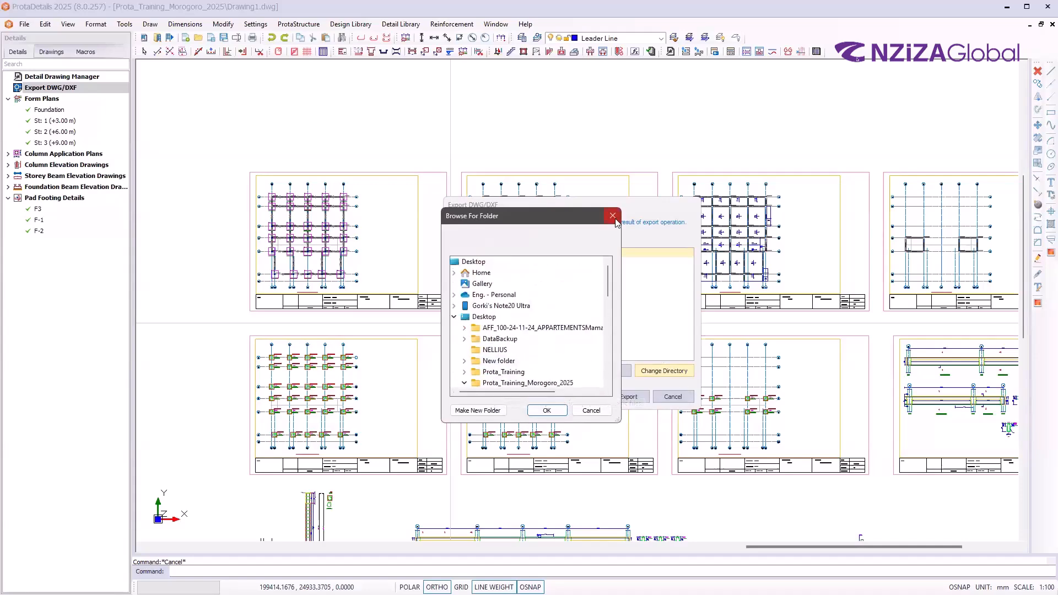
click(613, 216)
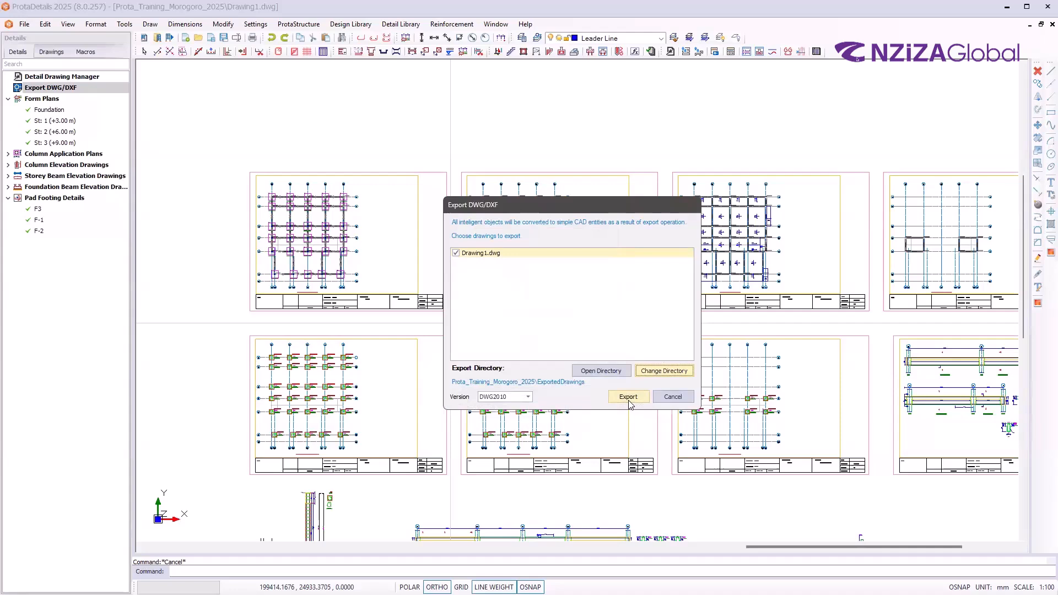
Export the drawing in DWG2010 version to the ExportedDrawings directory
click(529, 402)
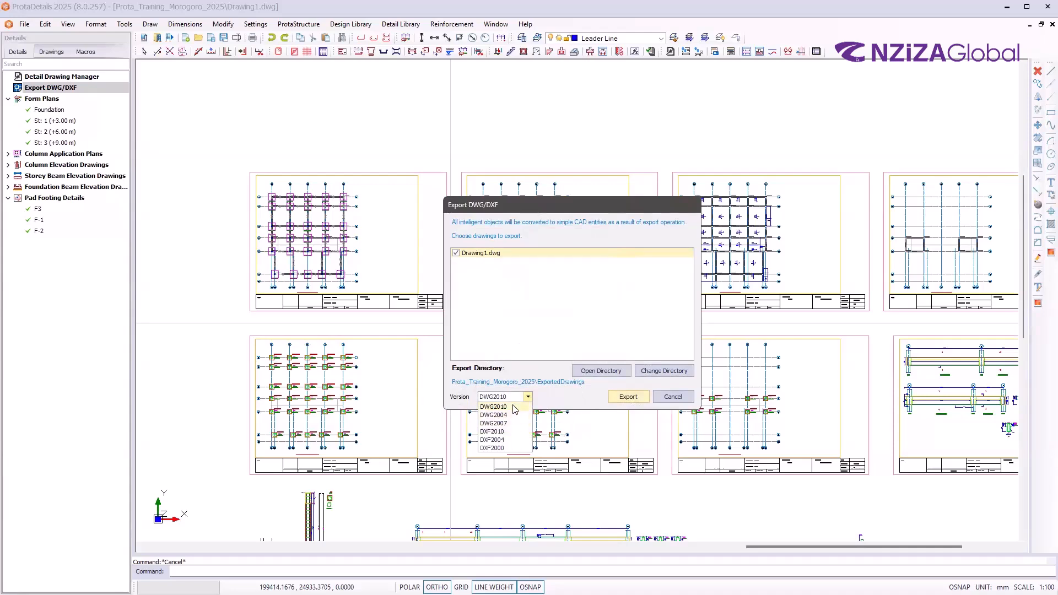
click(515, 396)
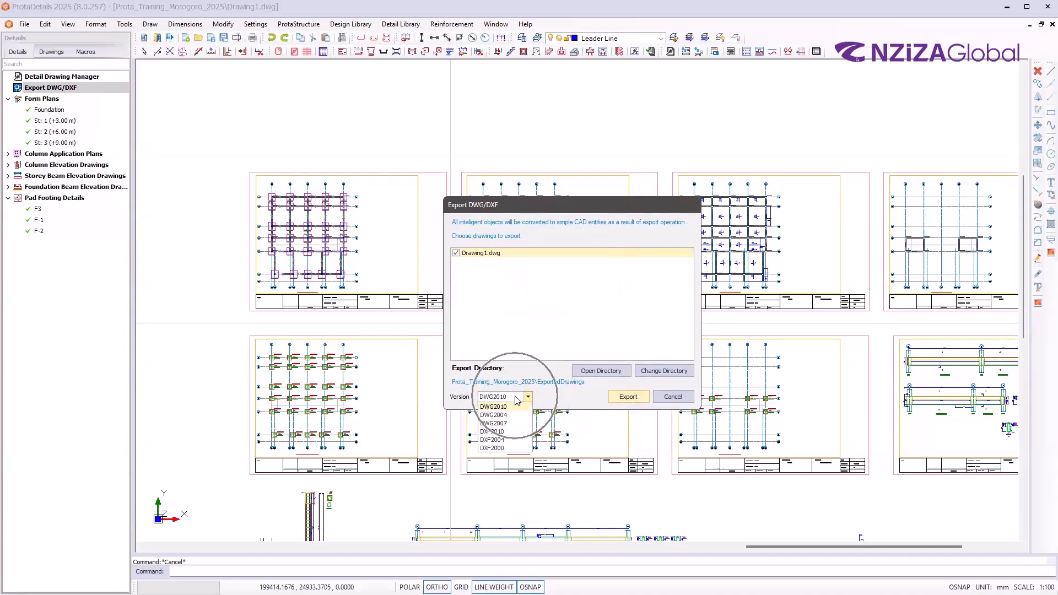
click(548, 397)
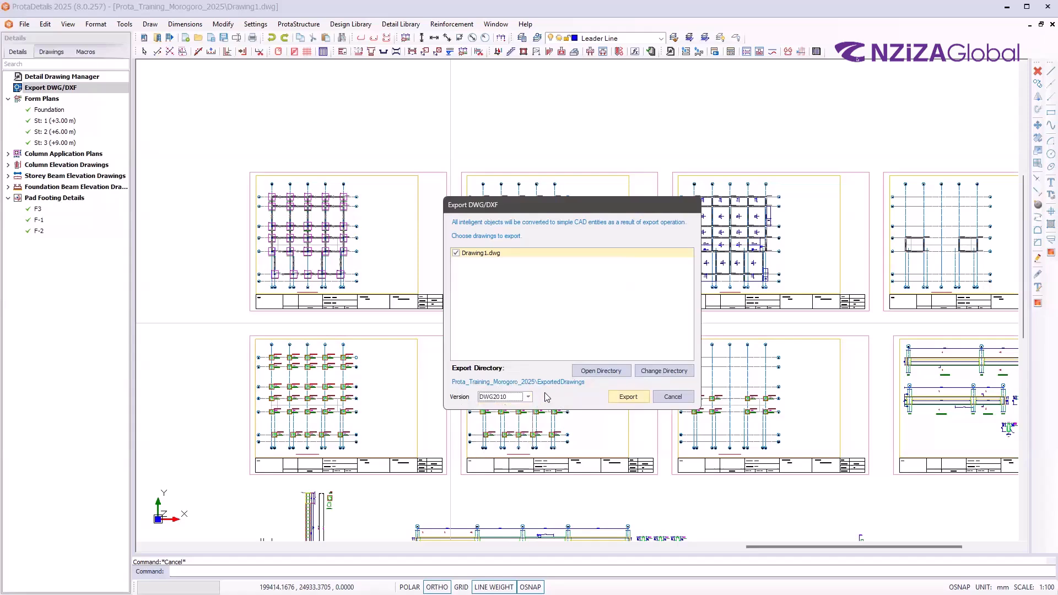
click(496, 403)
click(628, 398)
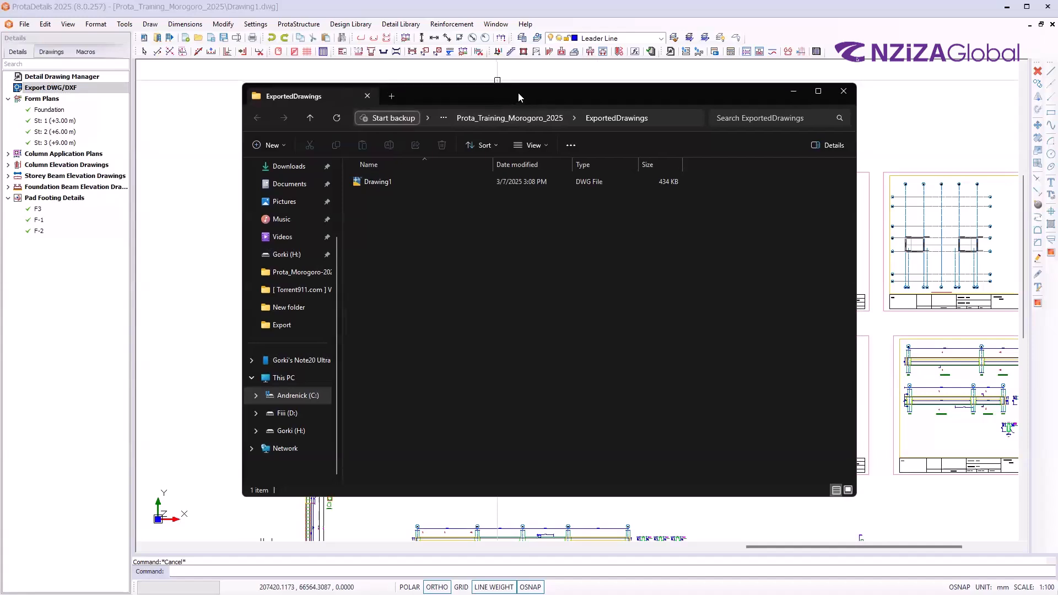
Open the exported Drawing1 DWG file in AutoCAD, continuing despite its foreign origin
drag(518, 93, 525, 103)
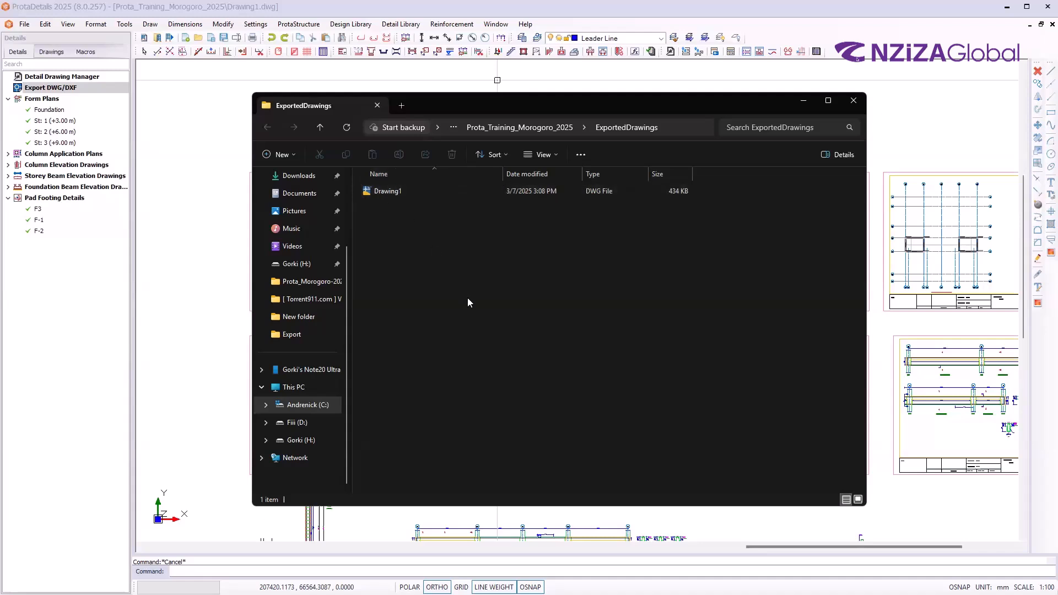
click(400, 194)
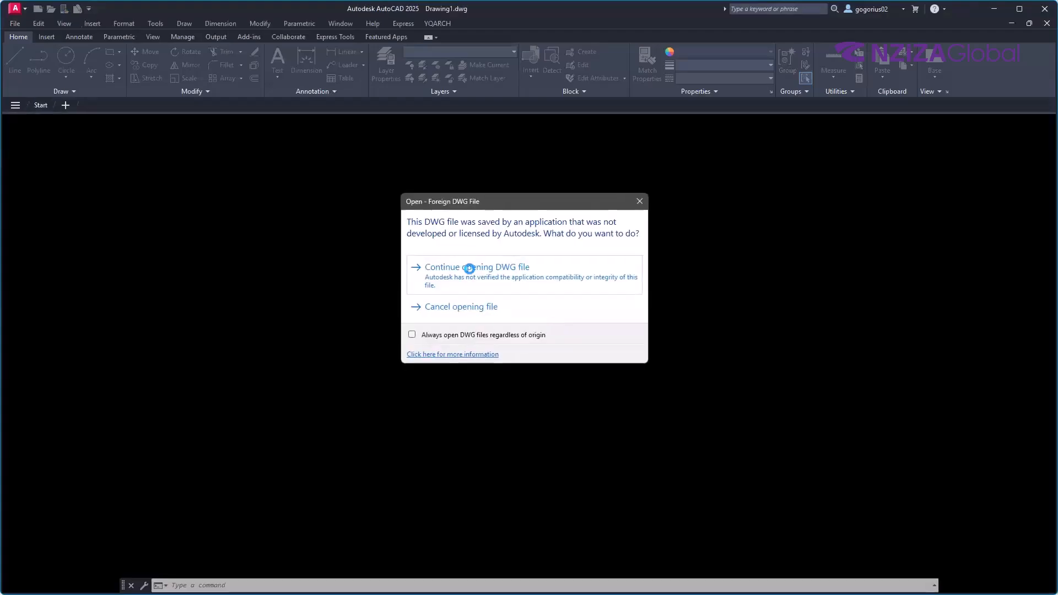
click(472, 279)
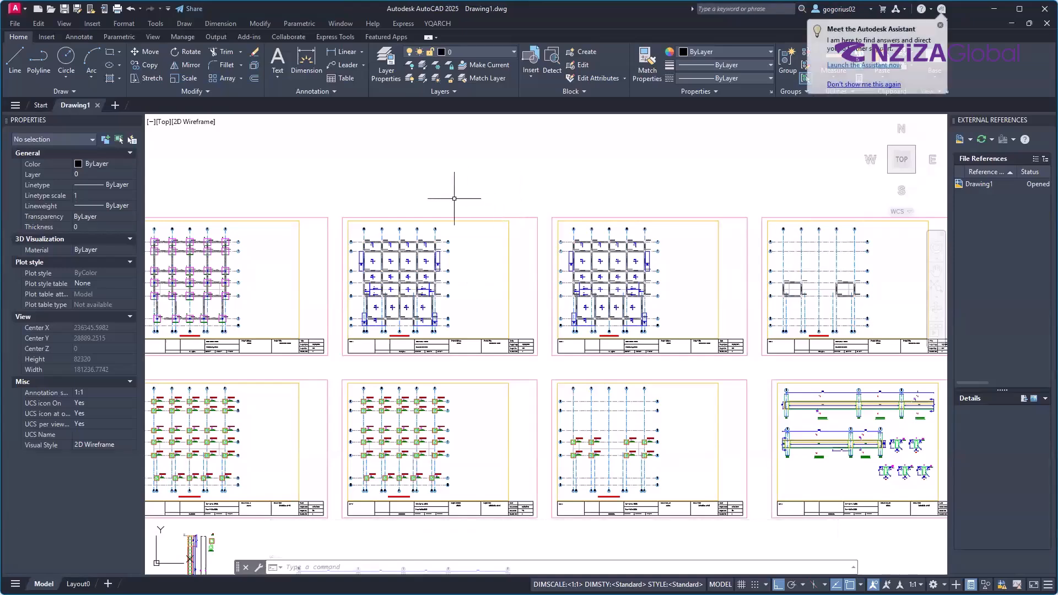
Examine the exported sheets, from the overall layout down to the foundation plan and the storey 3 form plan
scroll(456, 199, down, 4)
scroll(466, 226, down, 2)
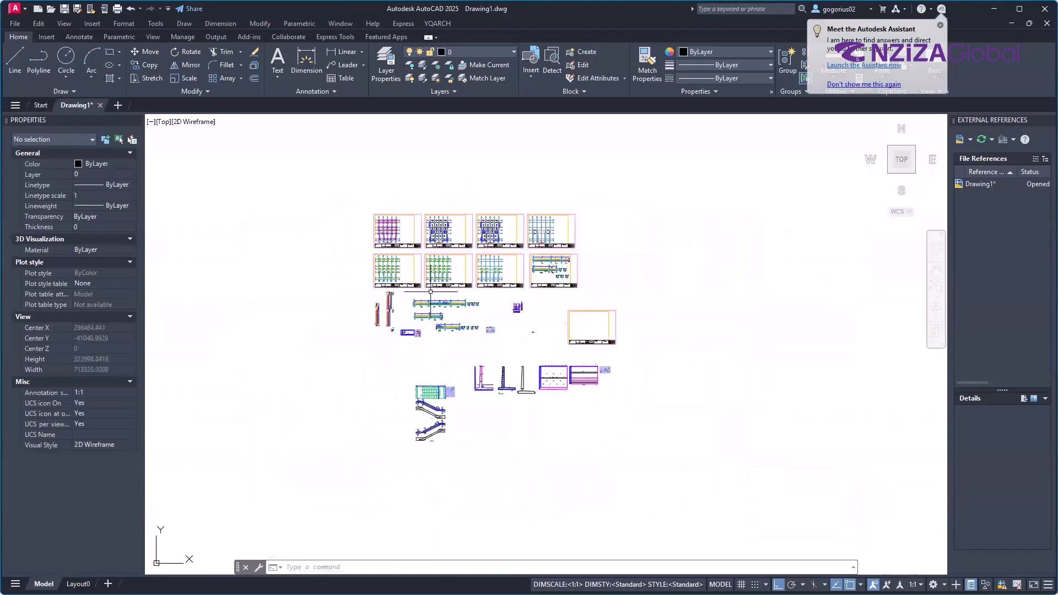
scroll(378, 218, up, 2)
scroll(378, 218, up, 5)
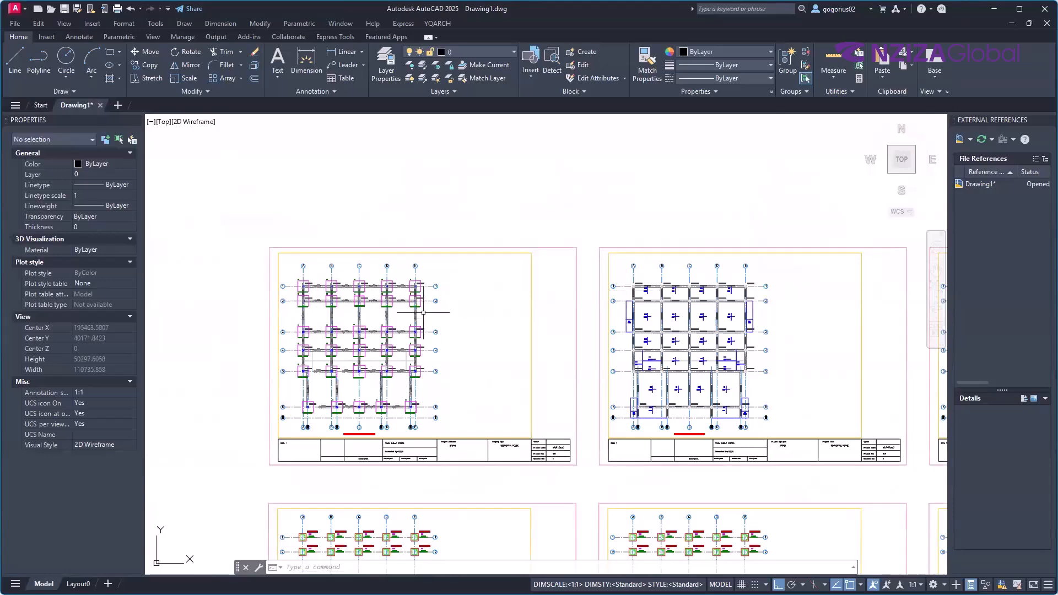
scroll(389, 368, up, 2)
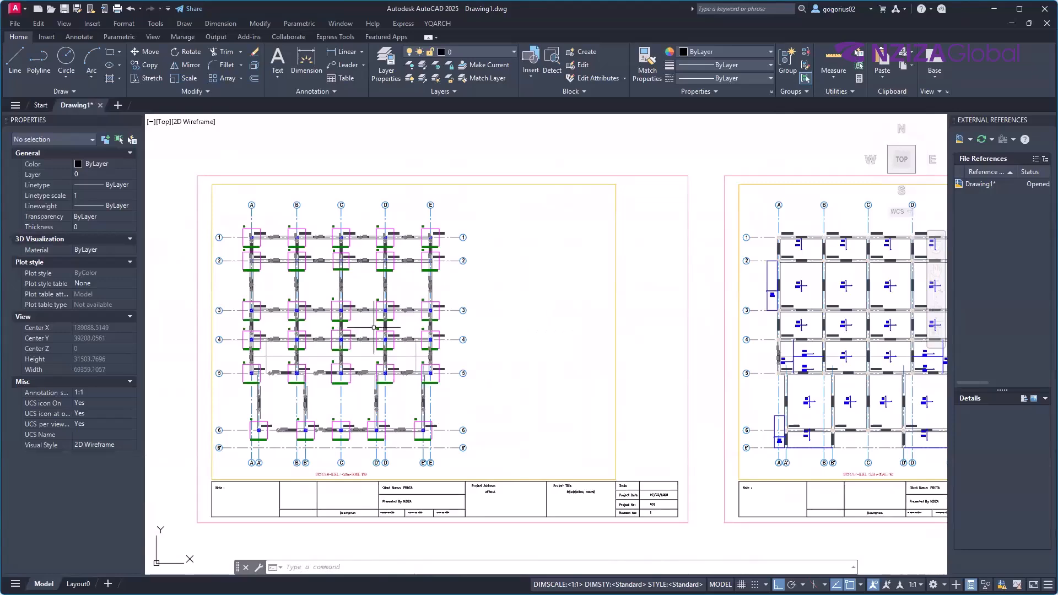
scroll(374, 328, down, 2)
scroll(374, 327, down, 3)
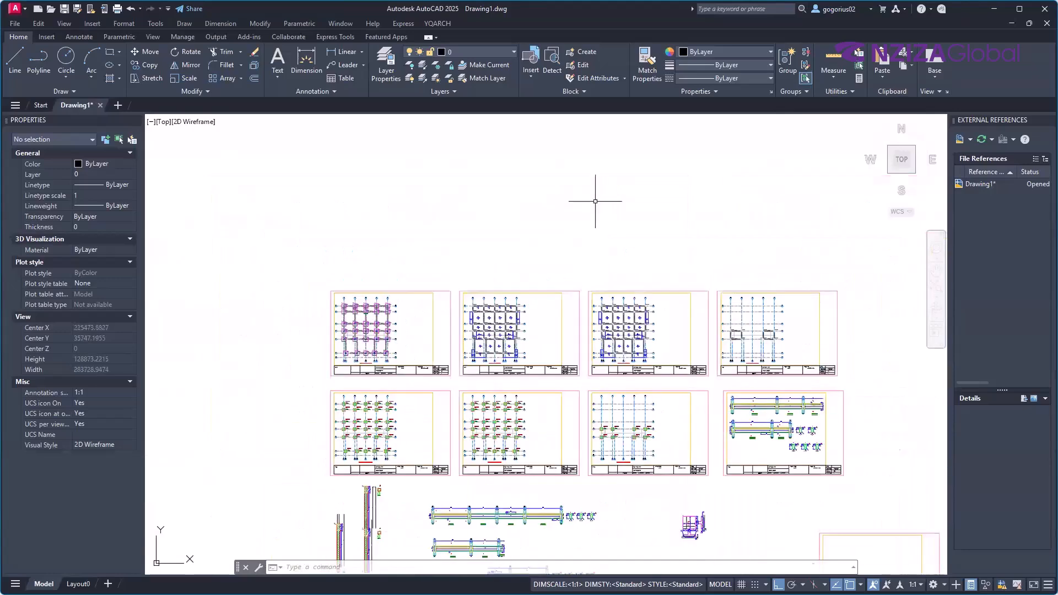
scroll(496, 461, down, 3)
scroll(638, 413, up, 5)
scroll(554, 409, down, 1)
scroll(554, 409, down, 2)
scroll(667, 405, up, 12)
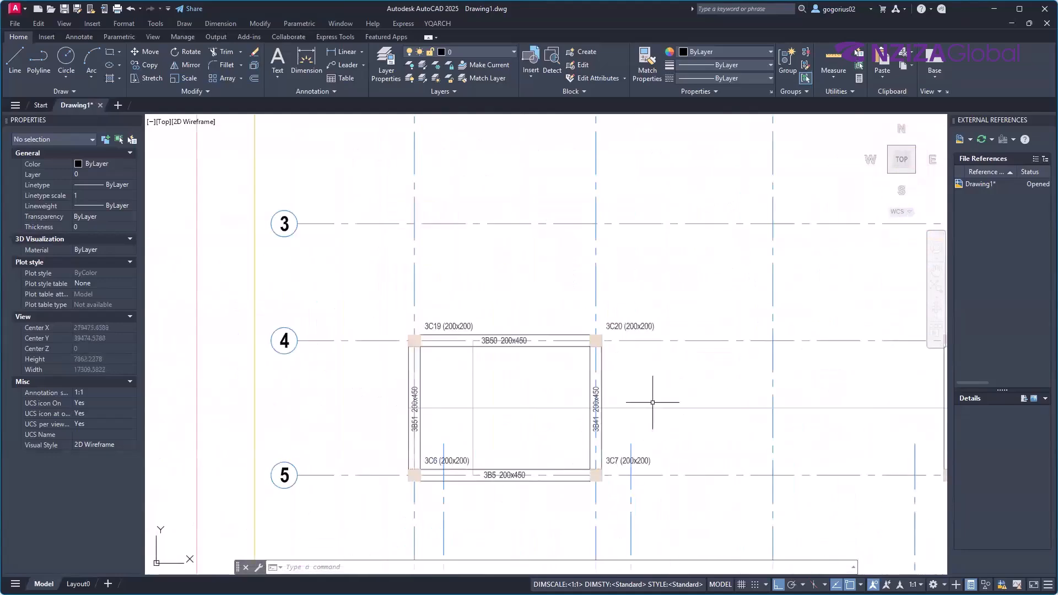
Check how the 3C20 column label and the axis B grid line select as CAD entities, and clear the selection
click(617, 190)
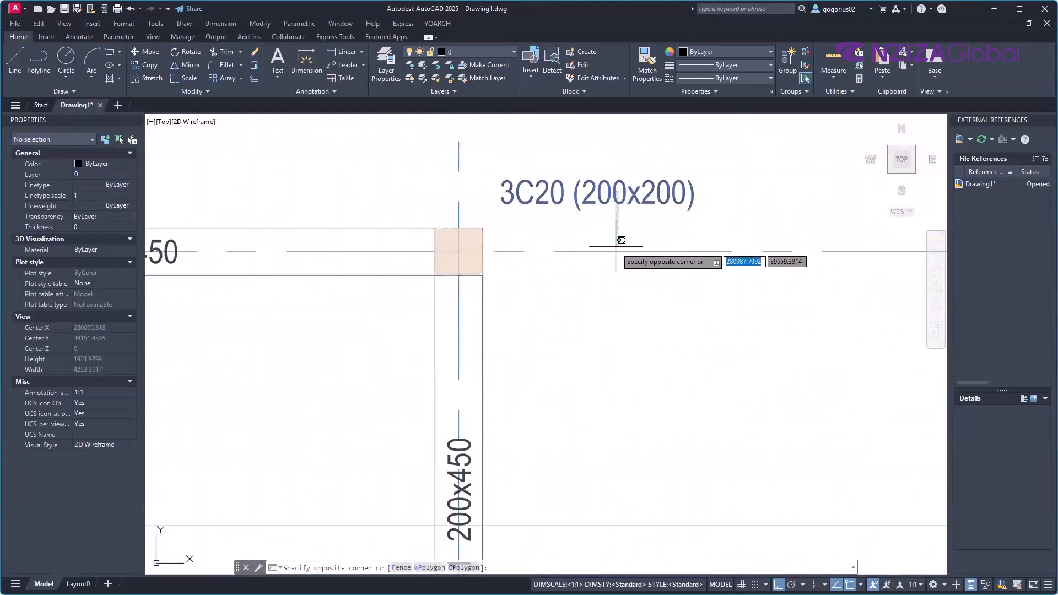
click(626, 202)
scroll(461, 314, down, 6)
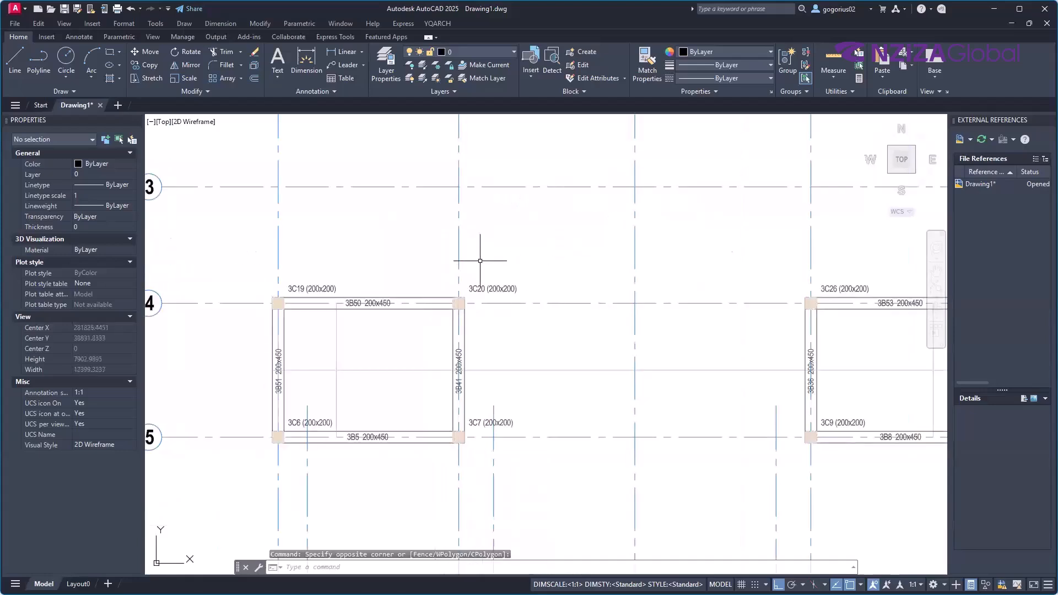
click(454, 239)
click(456, 243)
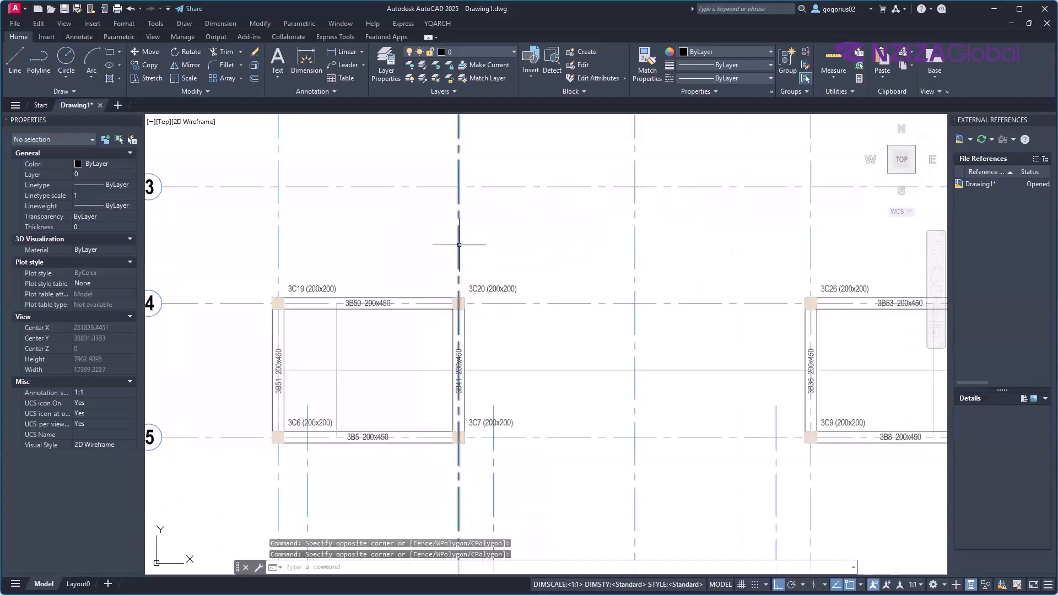
click(458, 245)
scroll(546, 289, down, 4)
key(Escape)
key(Escape)
key(Escape)
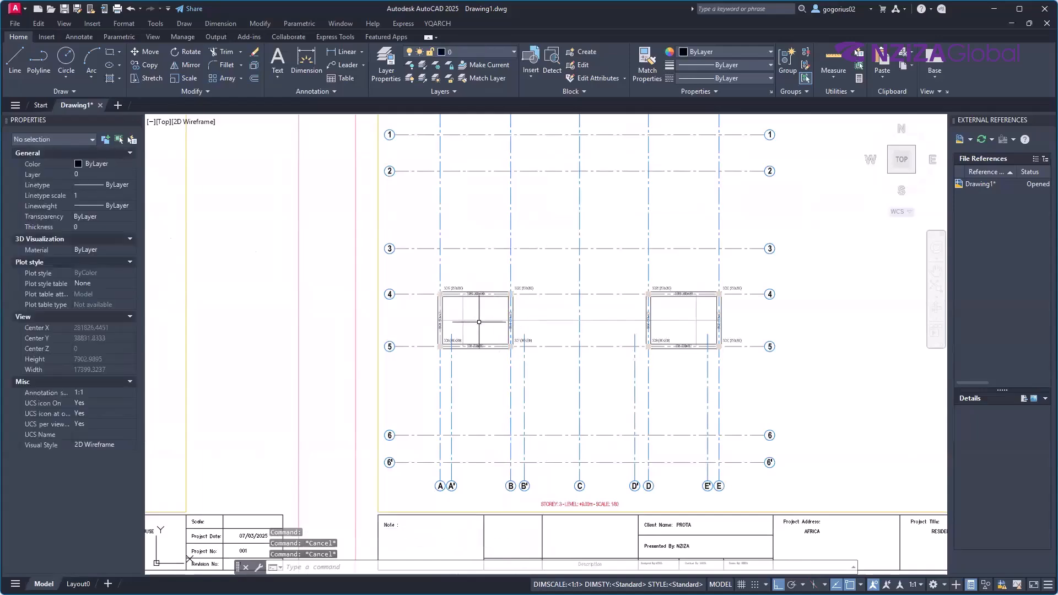
Review the exported column and beam elevation details, and minimise AutoCAD and the ExportedDrawings folder to return to ProtaDetails
scroll(357, 322, down, 9)
scroll(457, 413, up, 4)
middle_drag(457, 413, 518, 440)
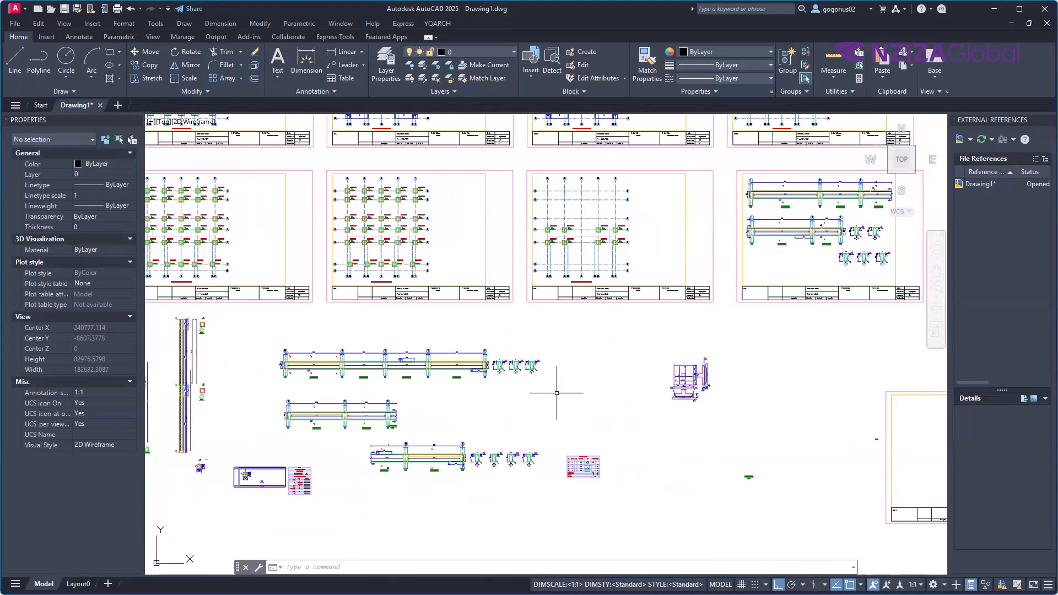
scroll(557, 392, down, 2)
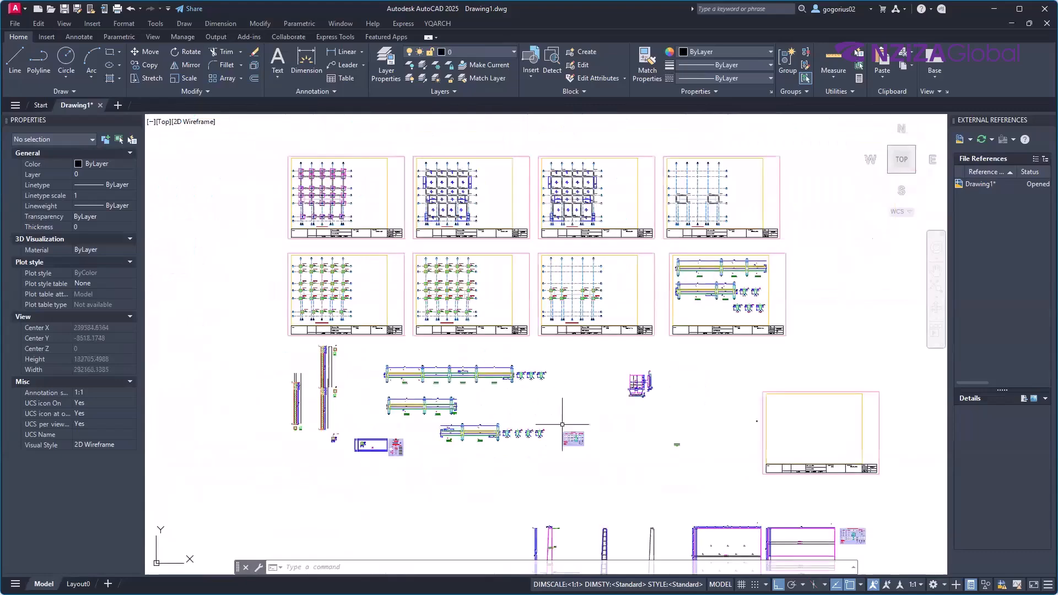
click(994, 9)
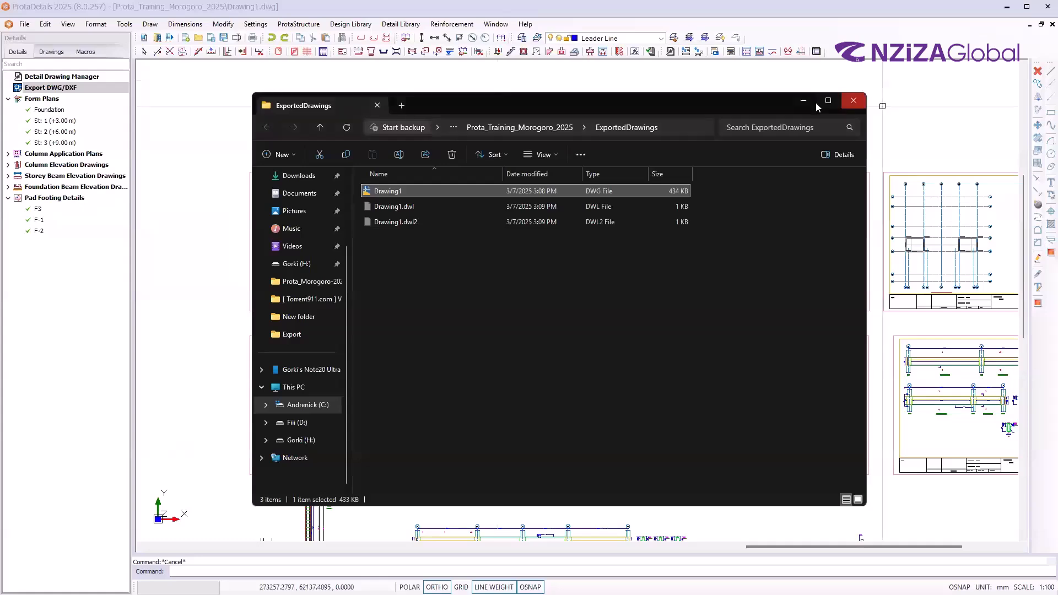
click(803, 101)
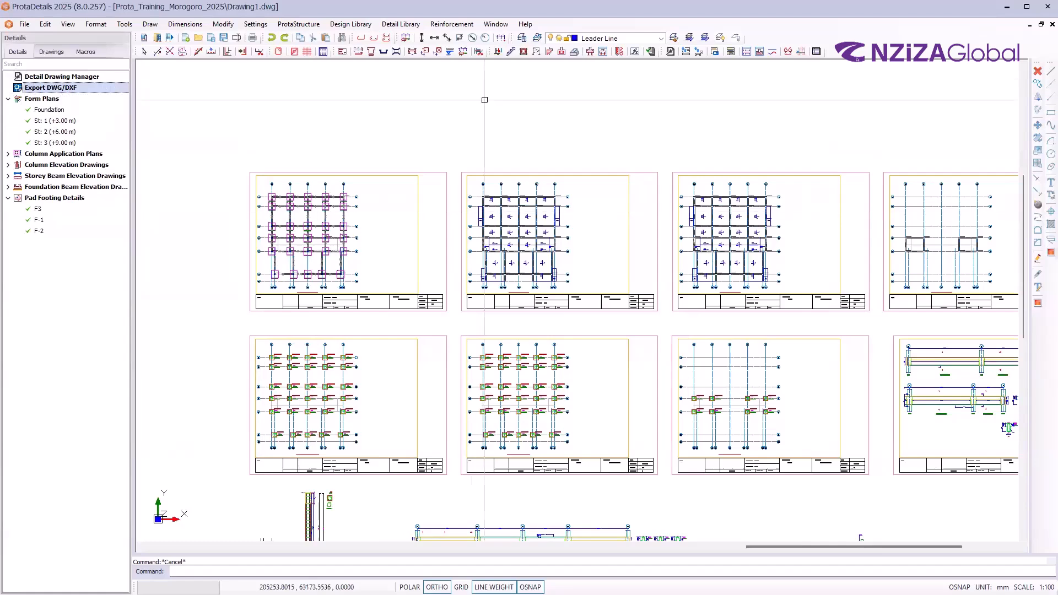
click(397, 26)
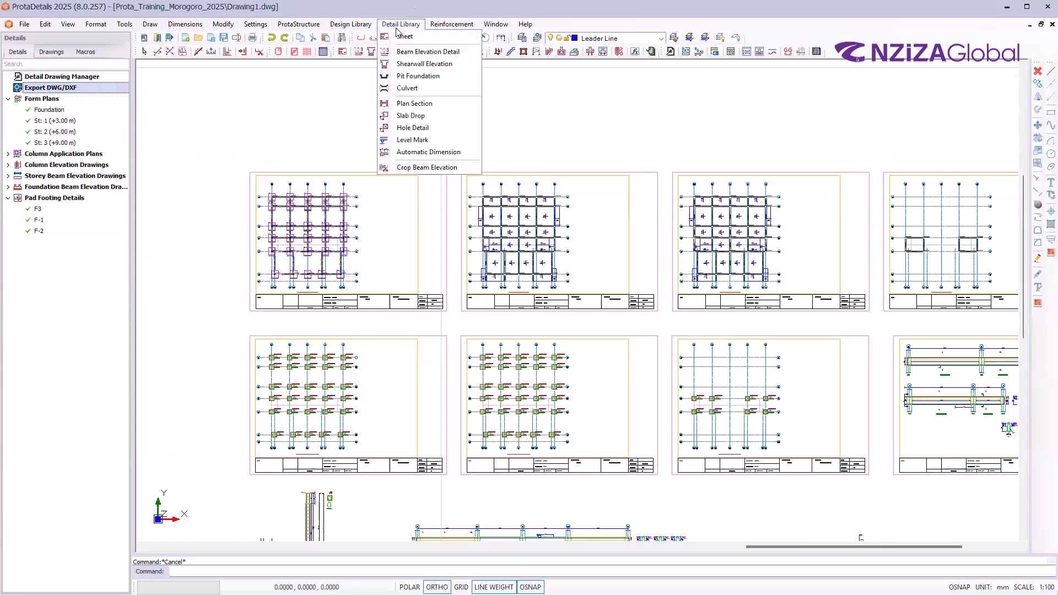
click(550, 100)
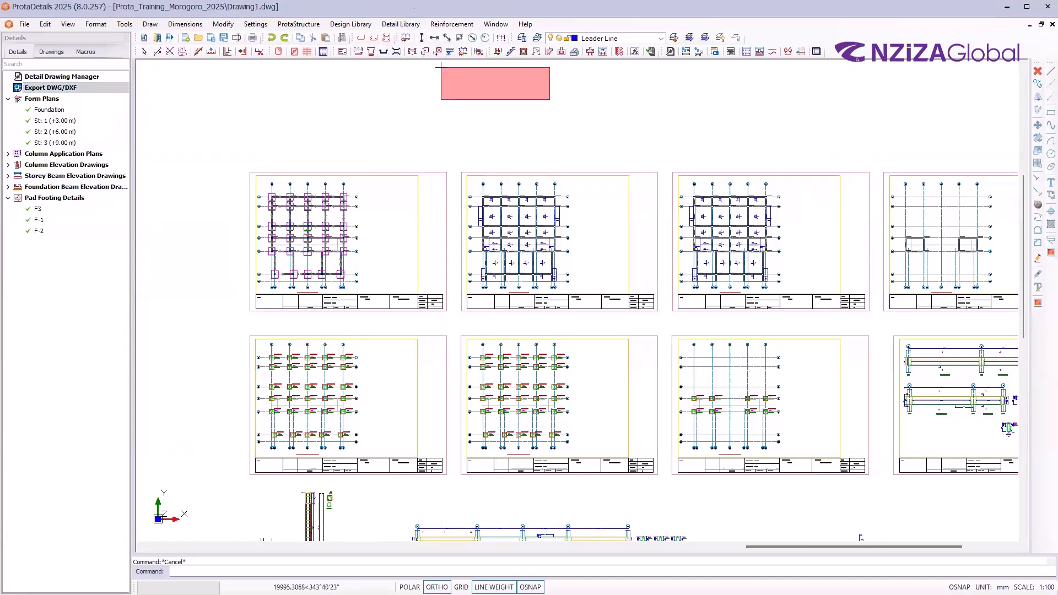
key(Escape)
scroll(395, 109, down, 2)
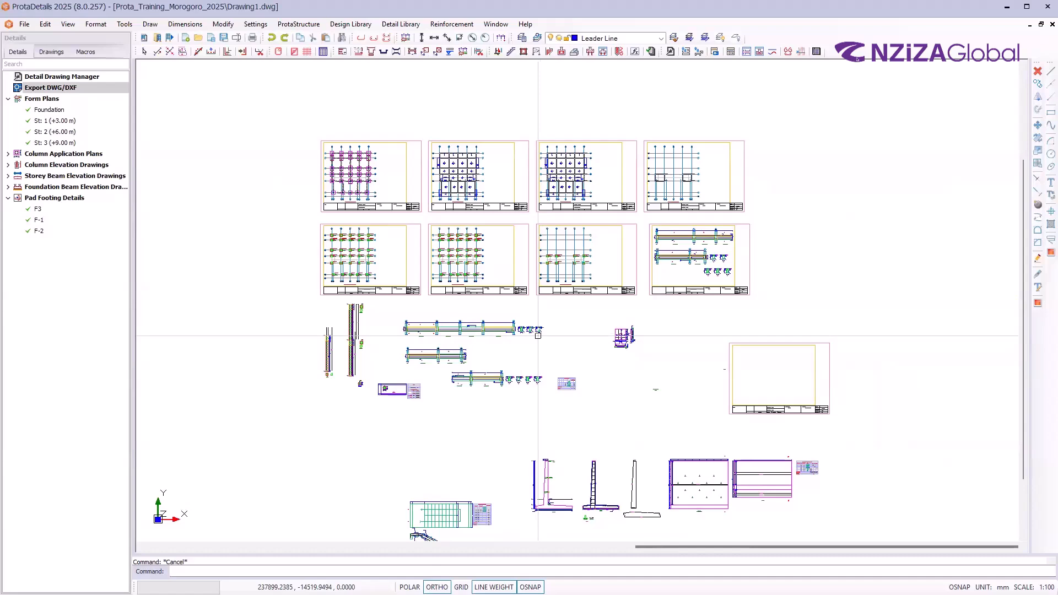
scroll(573, 187, up, 3)
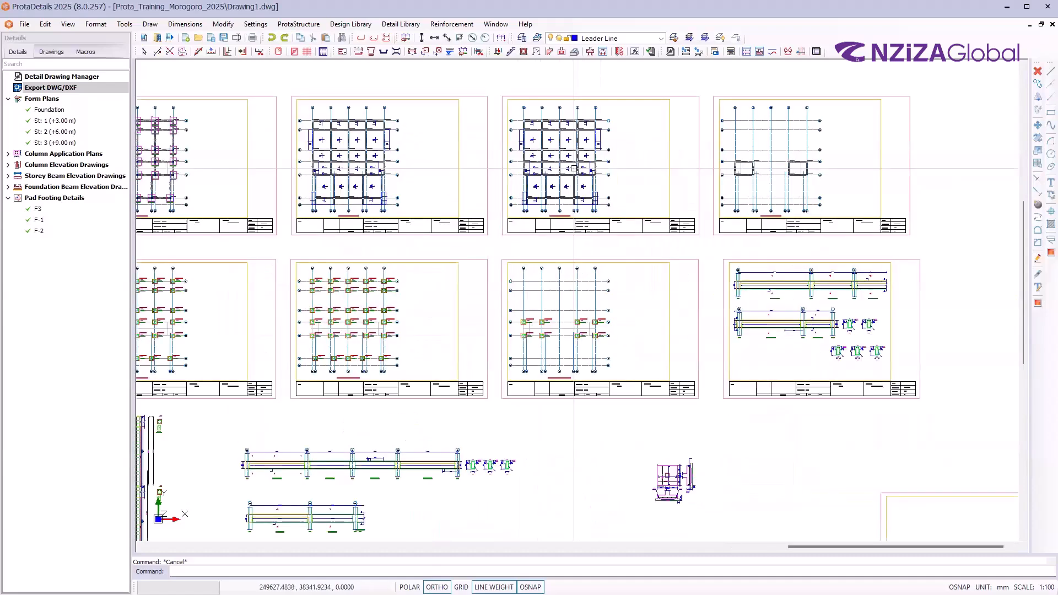
scroll(573, 167, up, 2)
scroll(608, 309, down, 2)
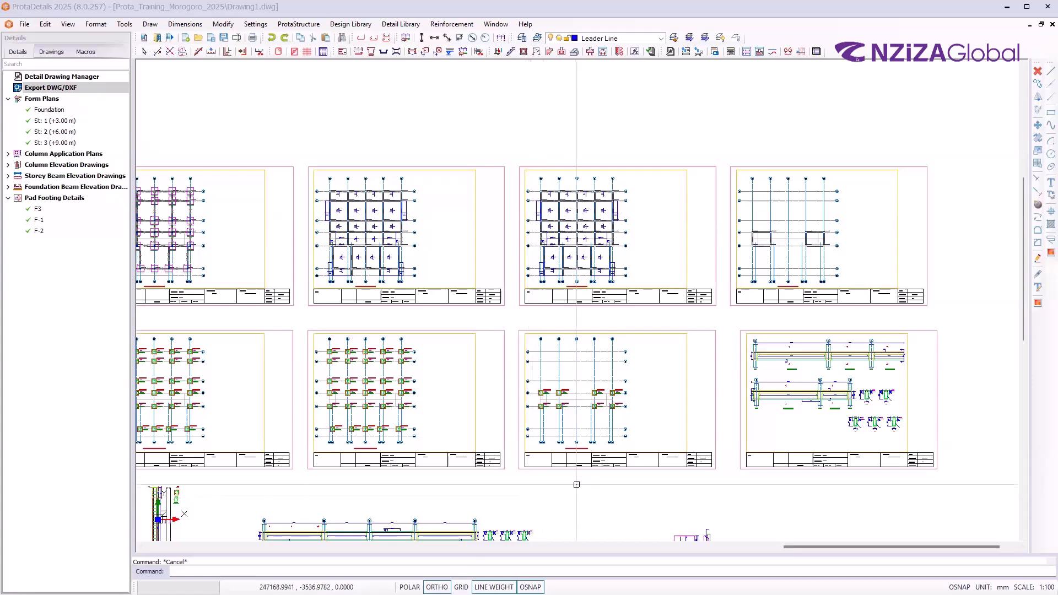
Switch to the ProtaStructure 3D view and inspect storey 3 column 3C9 at the rooftop stair enclosure
key(super)
mouse_move(632, 583)
click(612, 545)
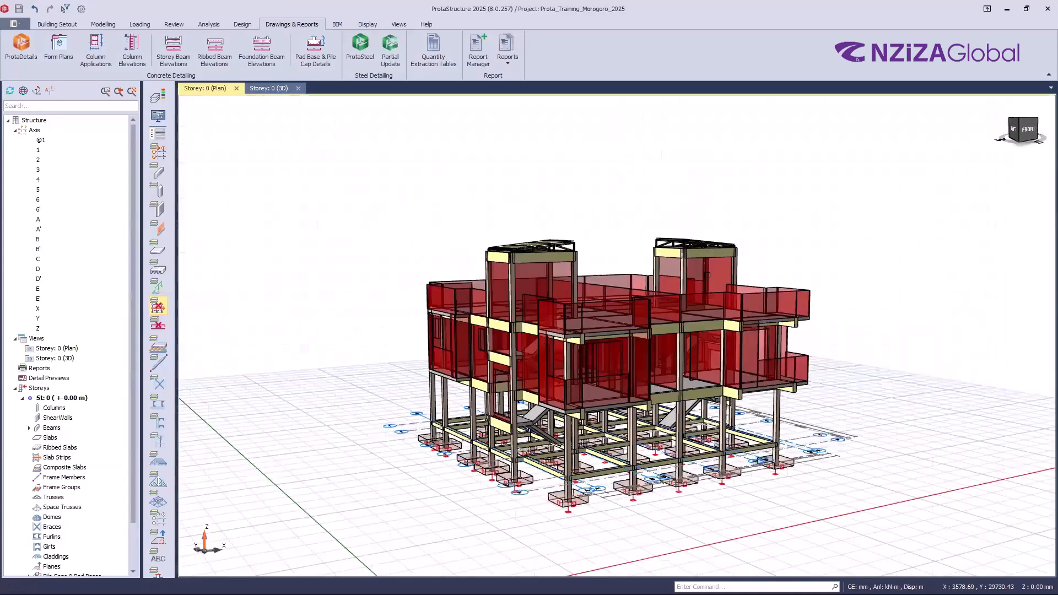
scroll(717, 226, up, 5)
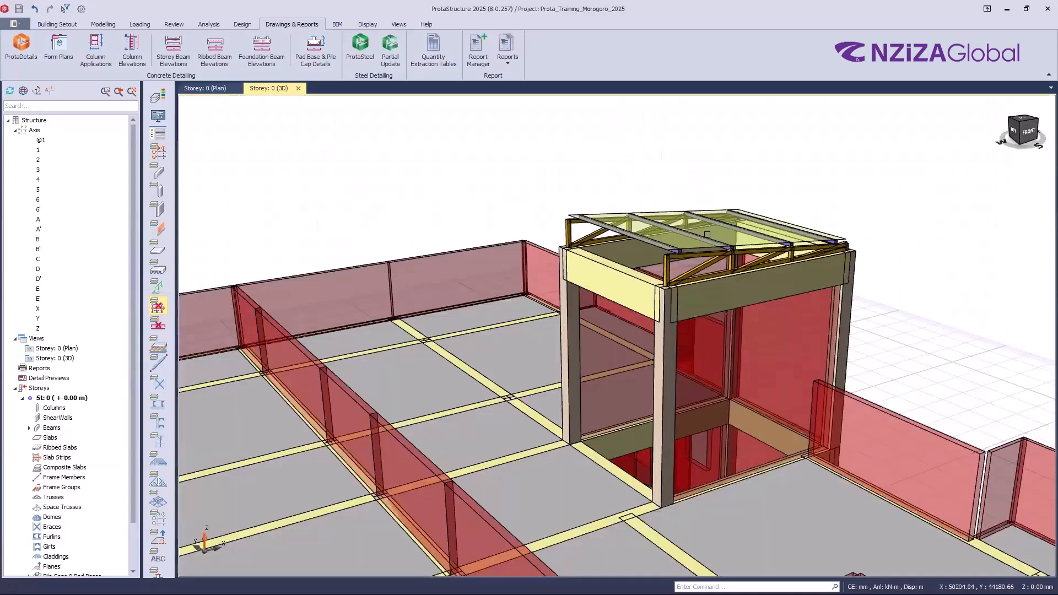
click(666, 383)
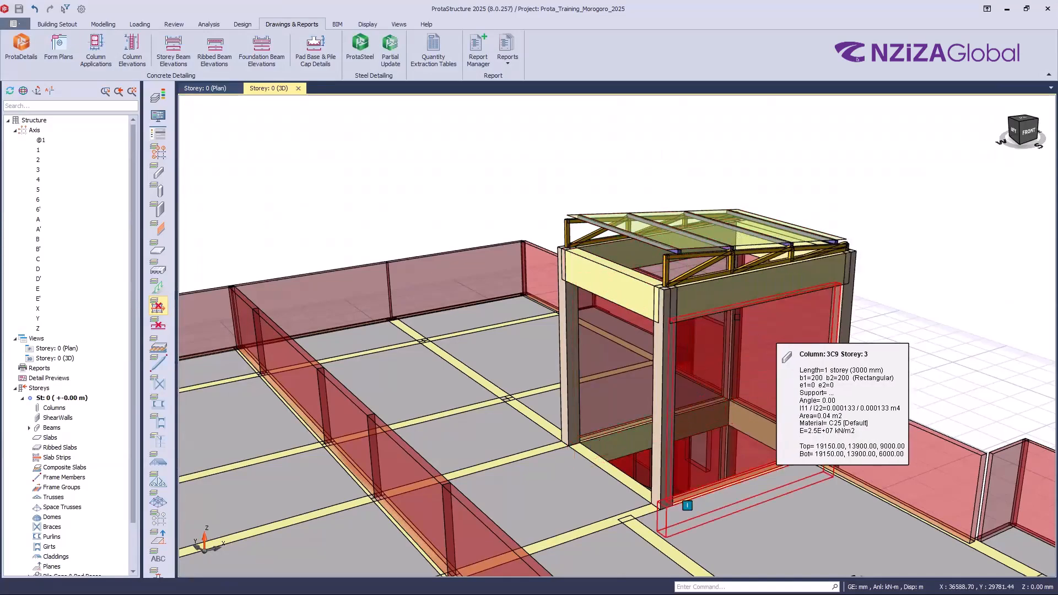
Examine the steel trusses and purlins over the rooftop stair enclosure from several sides, ending at a truss end on its corner column
middle_drag(649, 264, 670, 257)
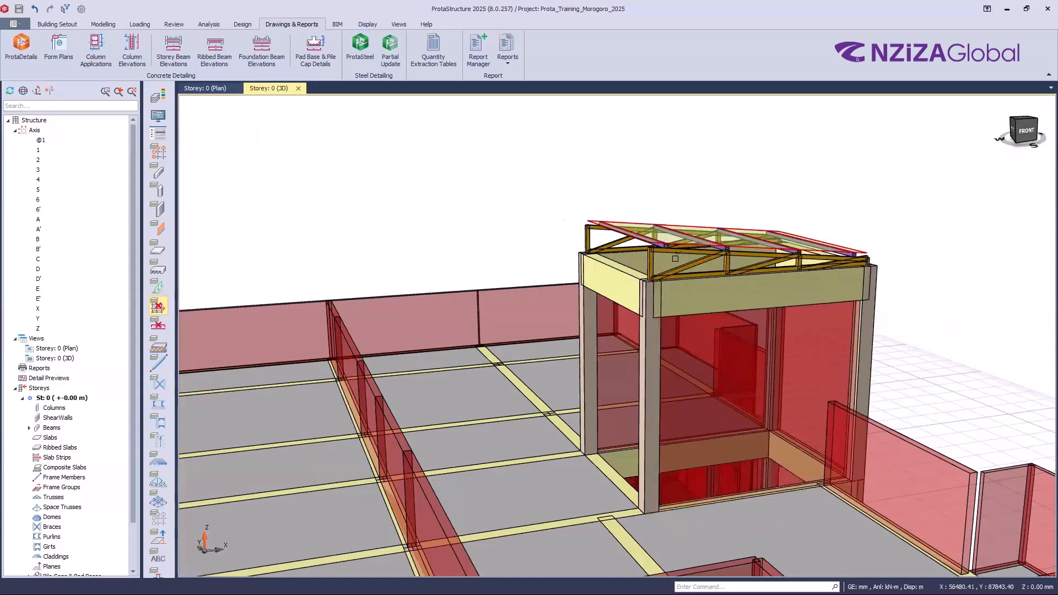
scroll(664, 293, up, 2)
scroll(626, 364, up, 2)
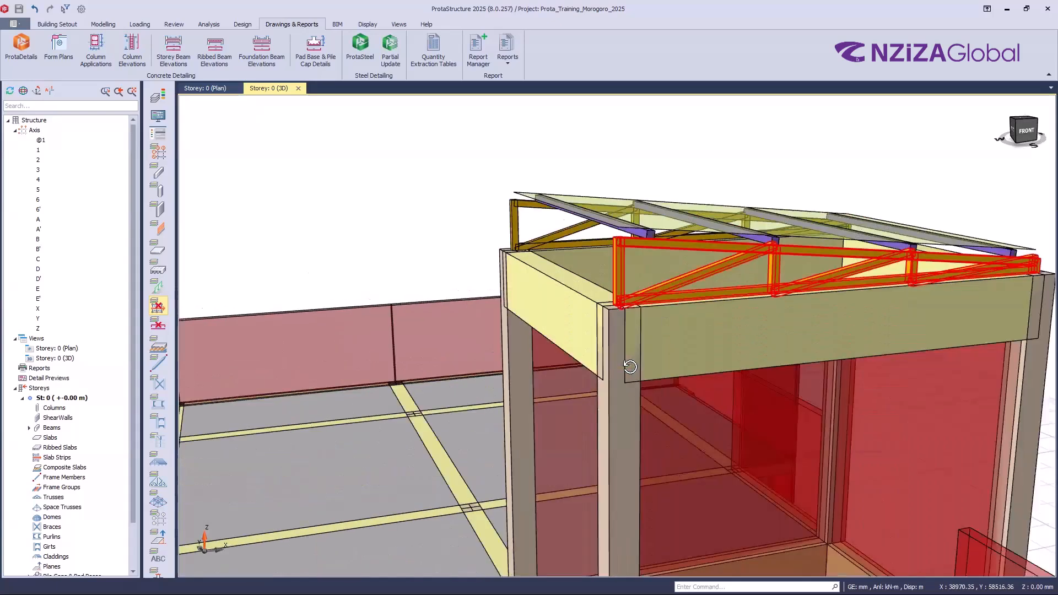
middle_drag(458, 182, 466, 201)
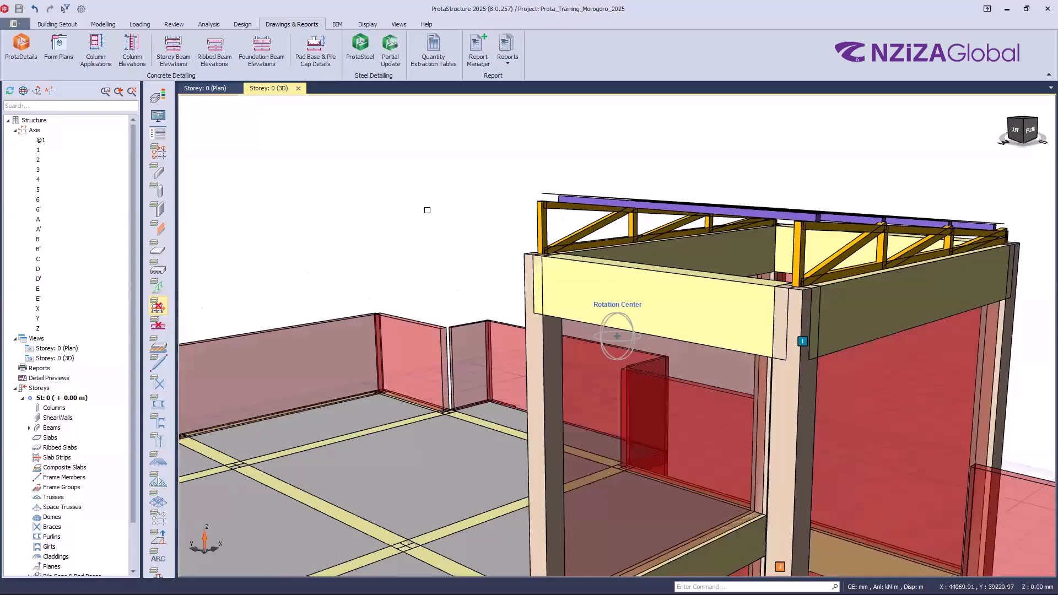
scroll(585, 140, up, 1)
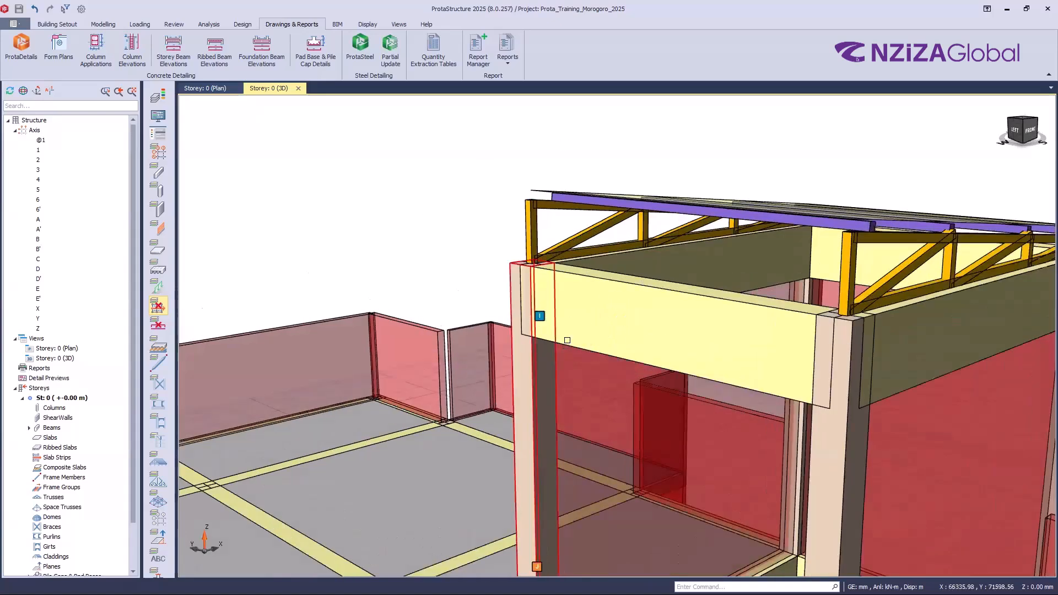
middle_drag(568, 341, 586, 331)
scroll(614, 278, up, 2)
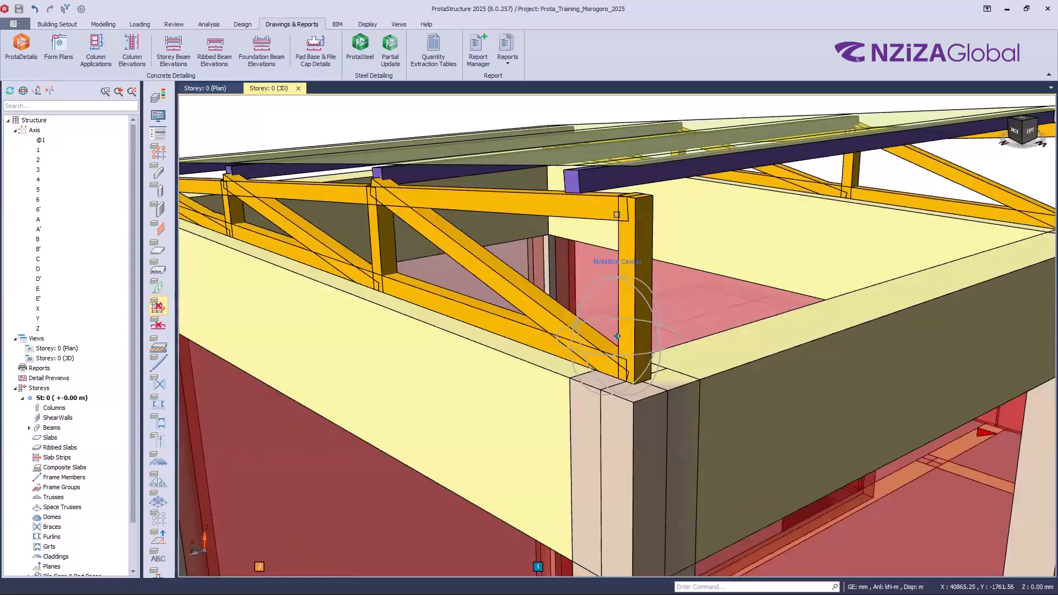
Check the chord, diagonal and vertical sections of storey 3 truss 3T2 above the stair enclosure
mouse_move(617, 214)
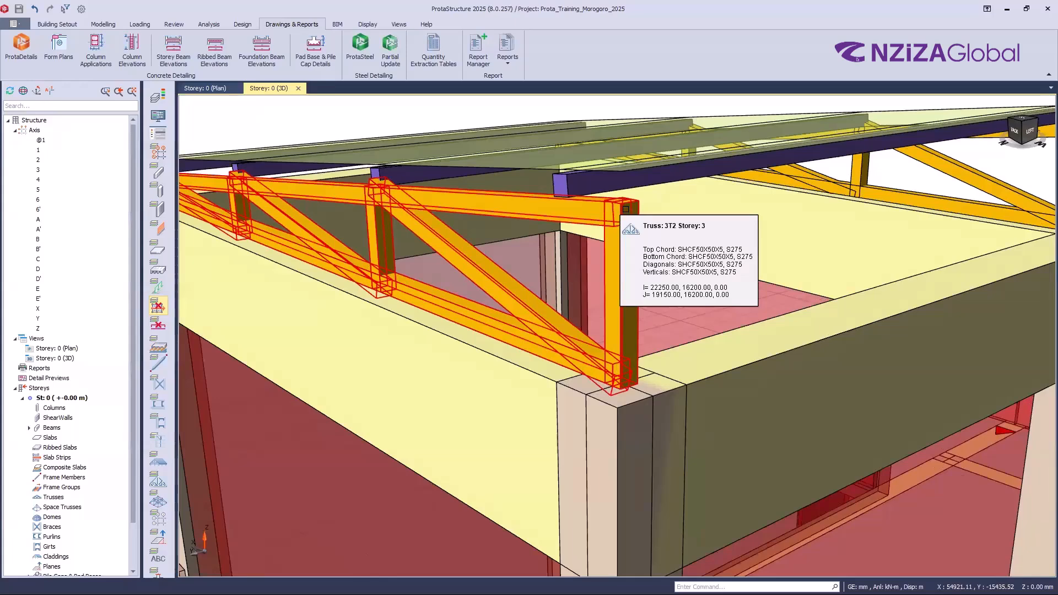
click(633, 208)
click(635, 210)
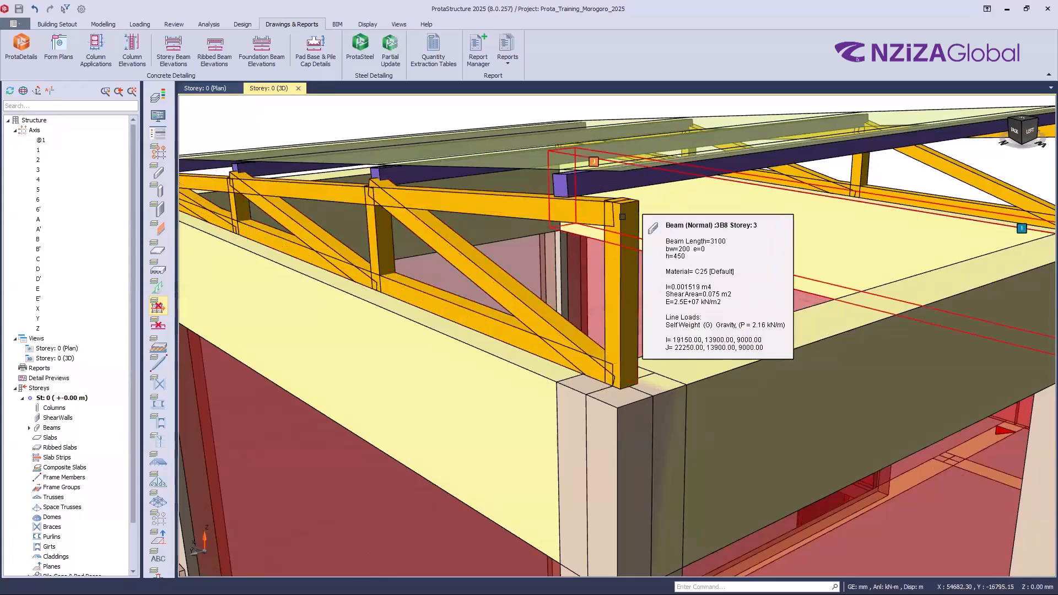
click(620, 216)
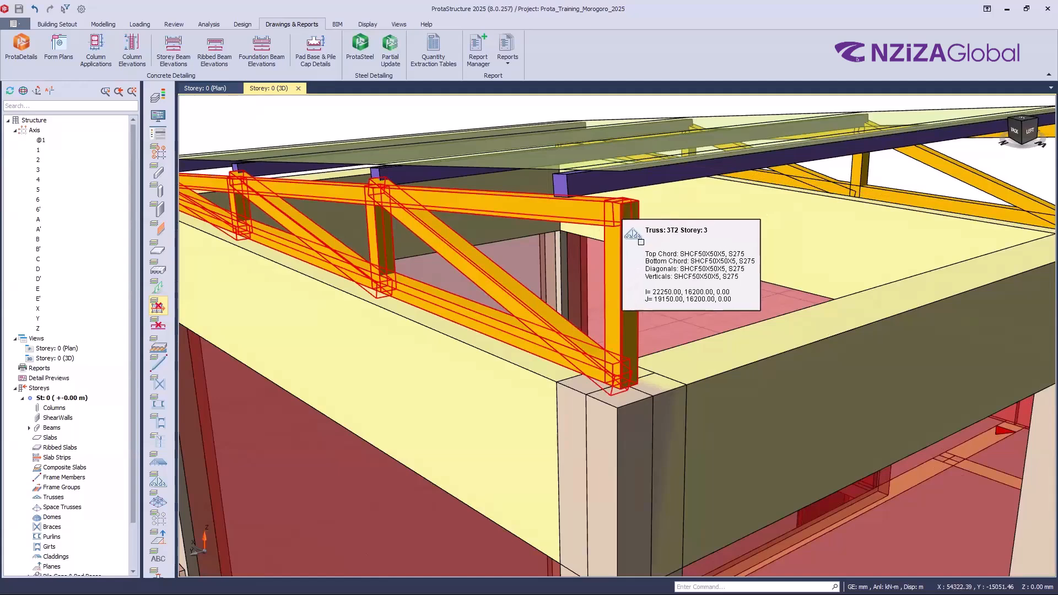
scroll(657, 265, down, 2)
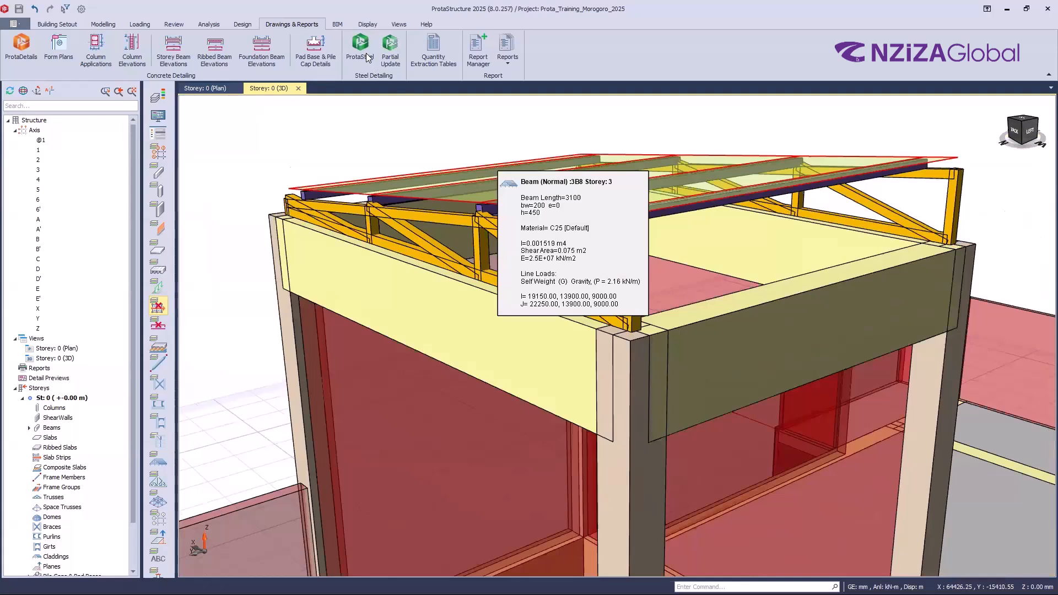
Switch to ProtaDetails and look over the overall layout of the sheets and loose details in the drawing
click(368, 56)
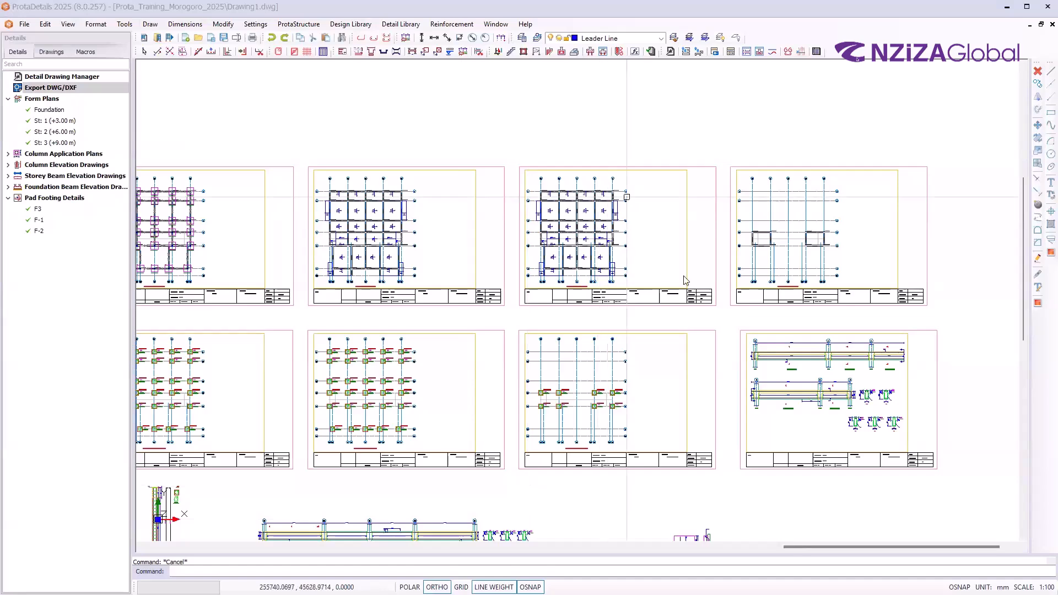
scroll(618, 274, down, 5)
scroll(733, 331, up, 1)
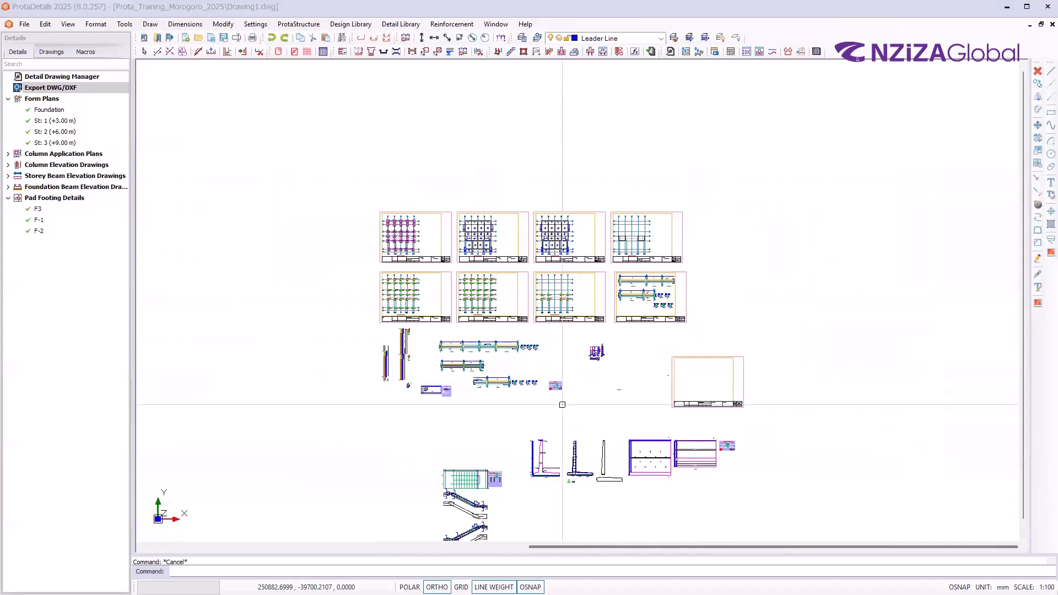
scroll(566, 317, down, 2)
key(ctrl)
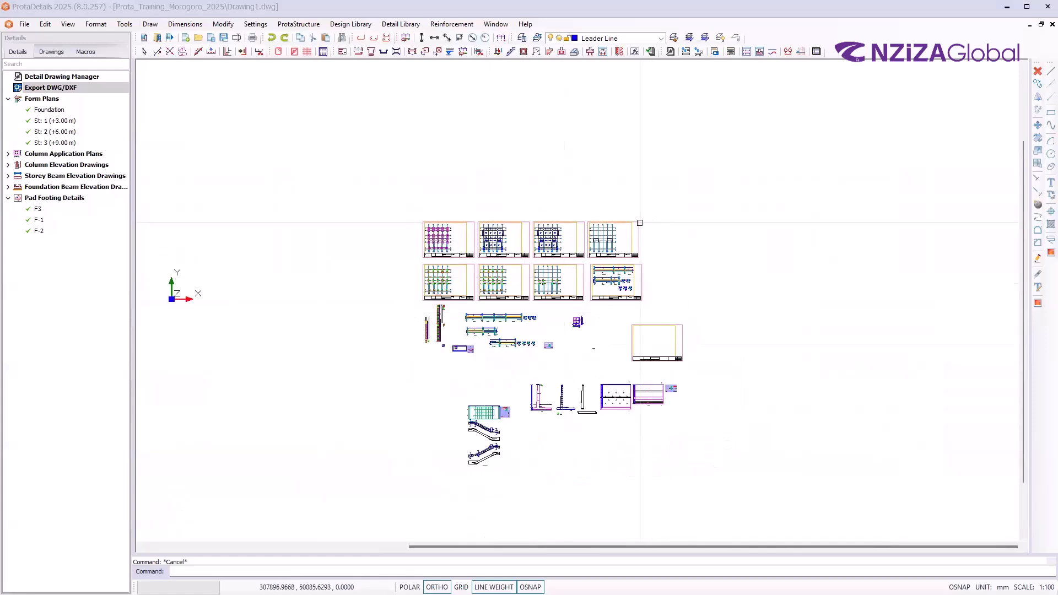
scroll(640, 222, up, 2)
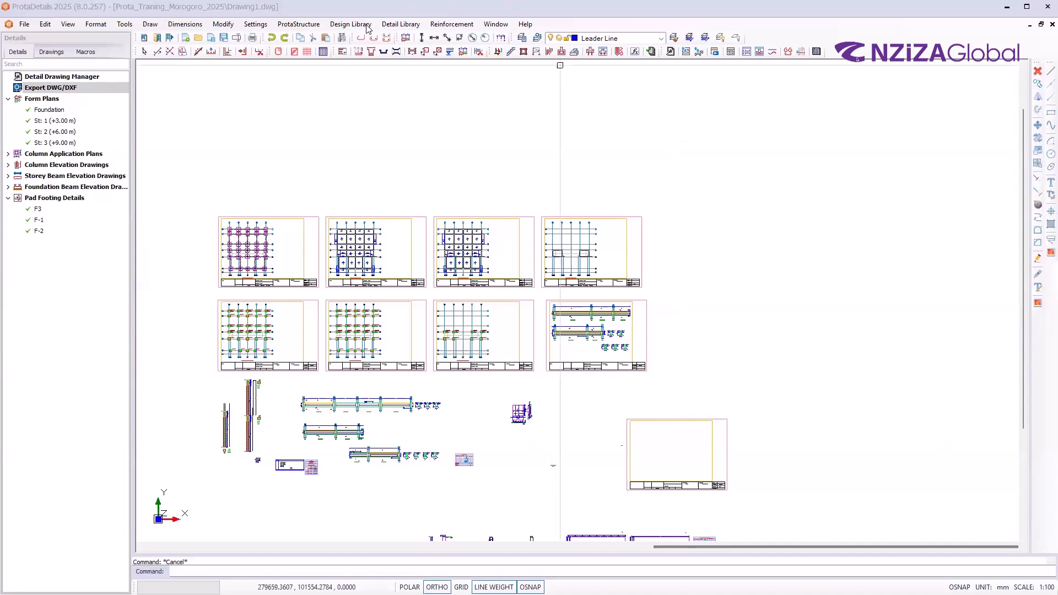
key(ctrl)
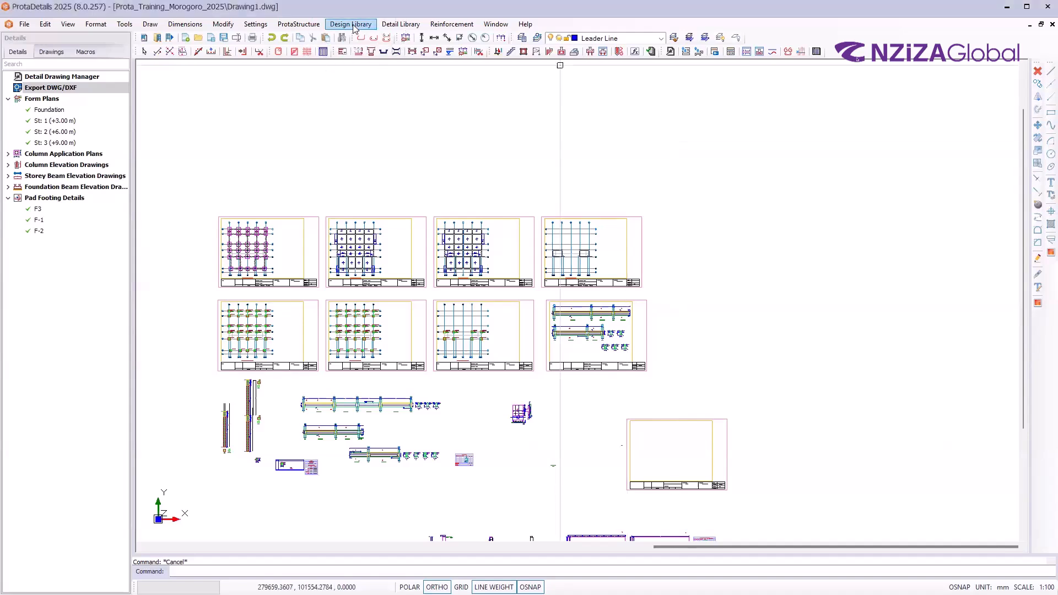
Review which elements the Design Library and the Detail Library offer, and leave without choosing one
click(353, 26)
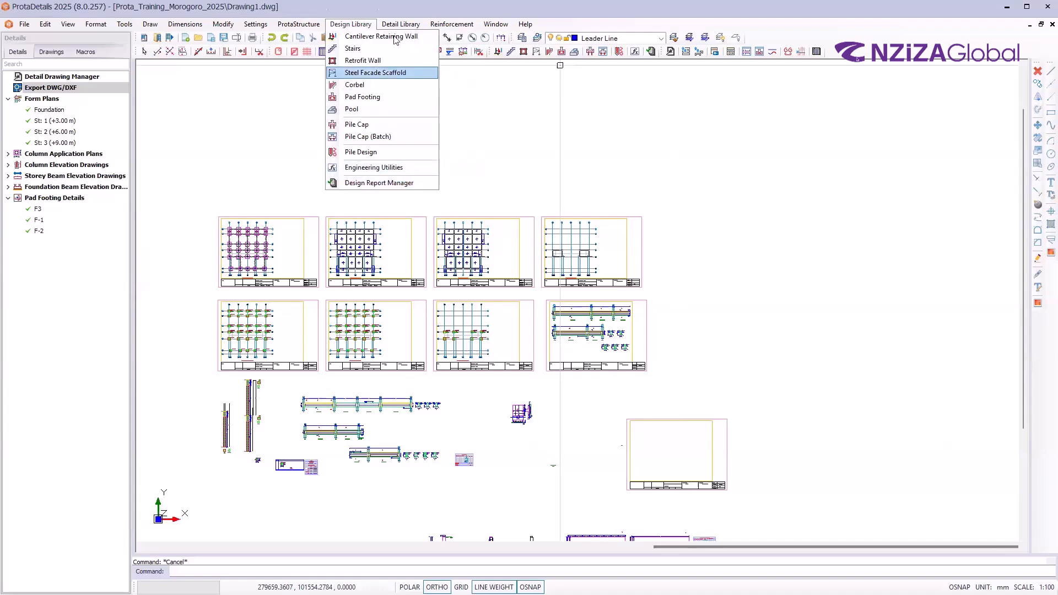
mouse_move(393, 26)
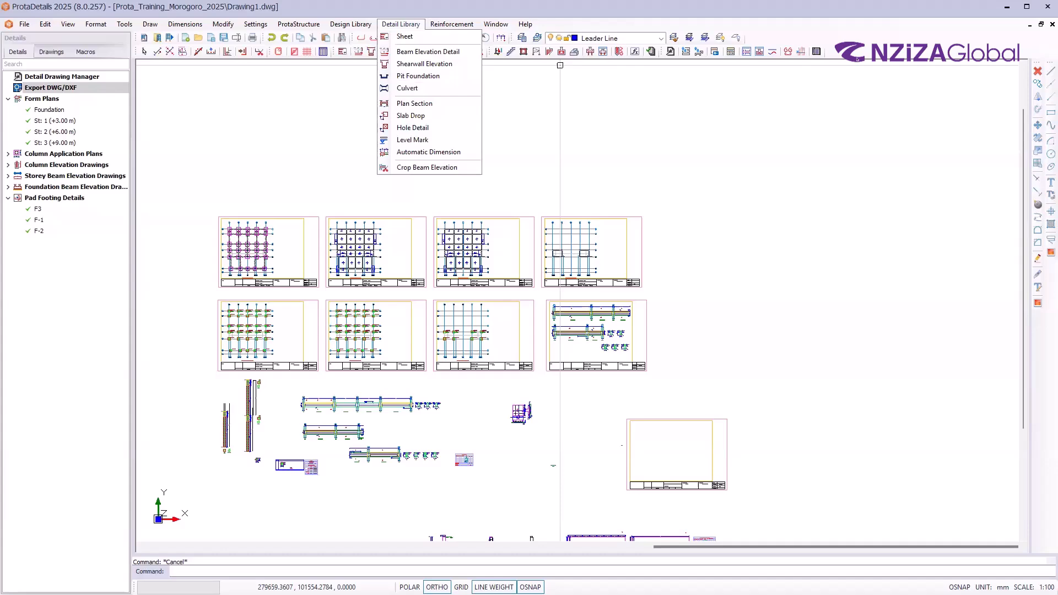
key(Escape)
Start a Beam Elevation Detail from the Detail Library and add a second beam span between axes 2 and 3
scroll(299, 364, down, 2)
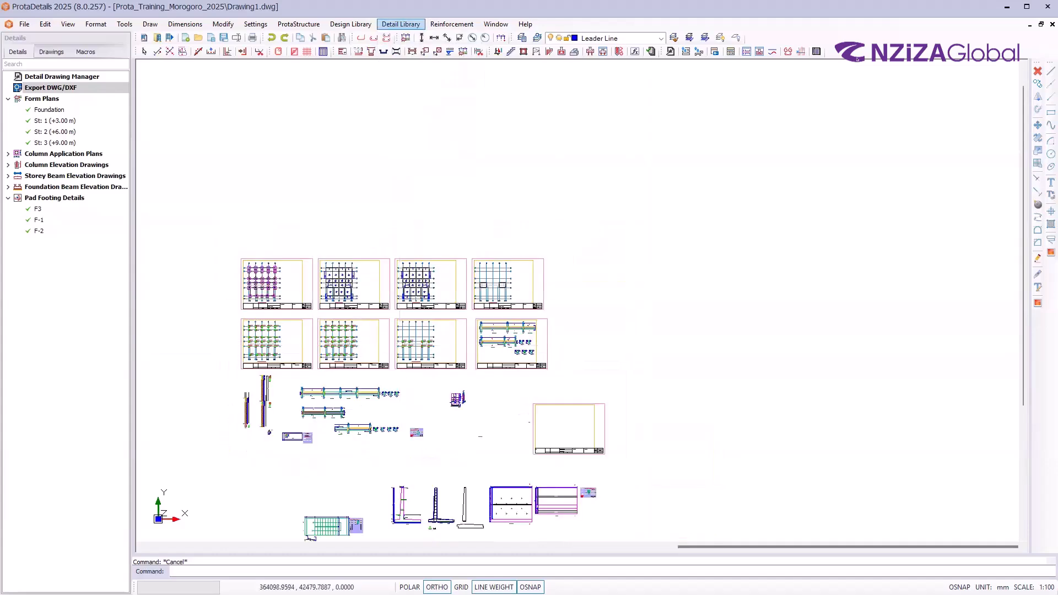
scroll(400, 343, up, 5)
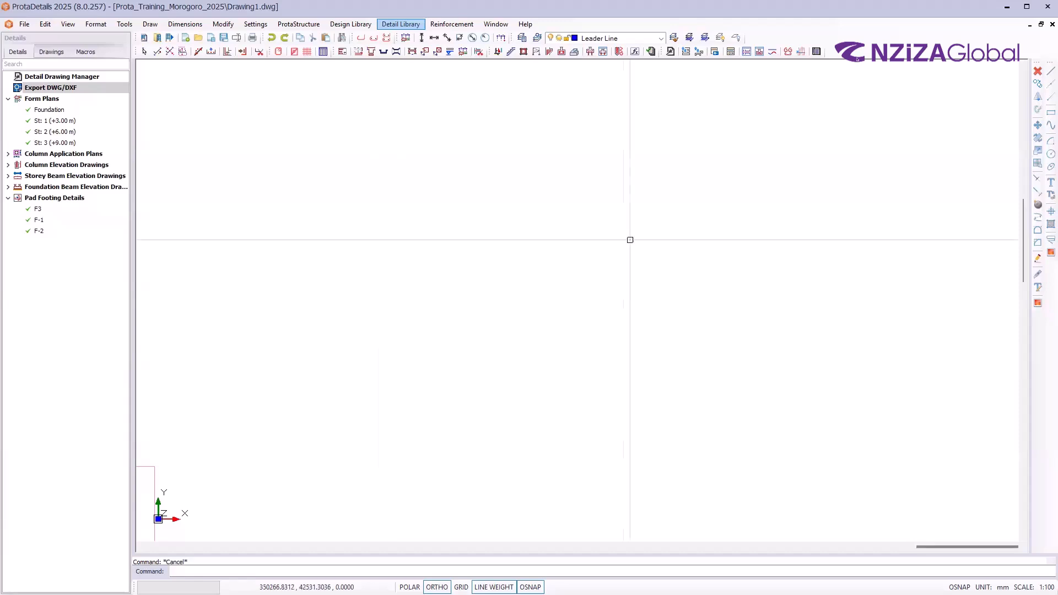
click(392, 27)
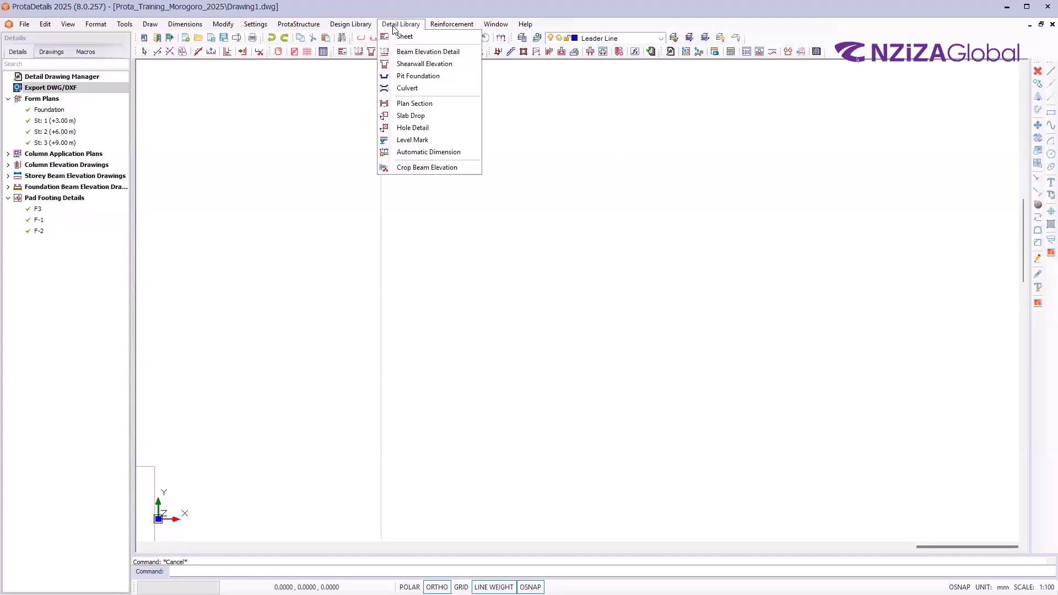
click(434, 54)
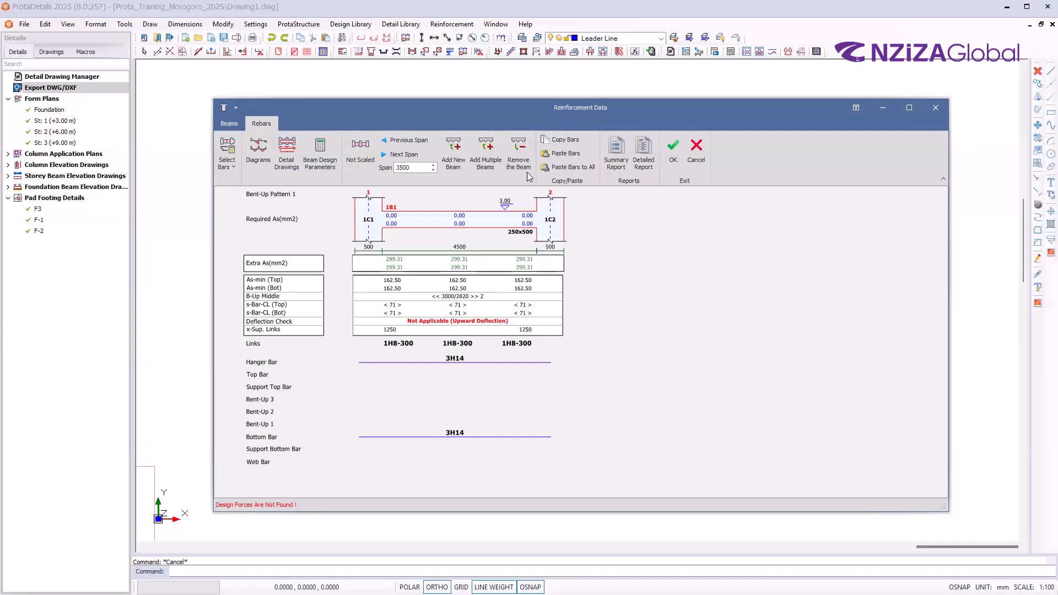
click(458, 164)
click(457, 153)
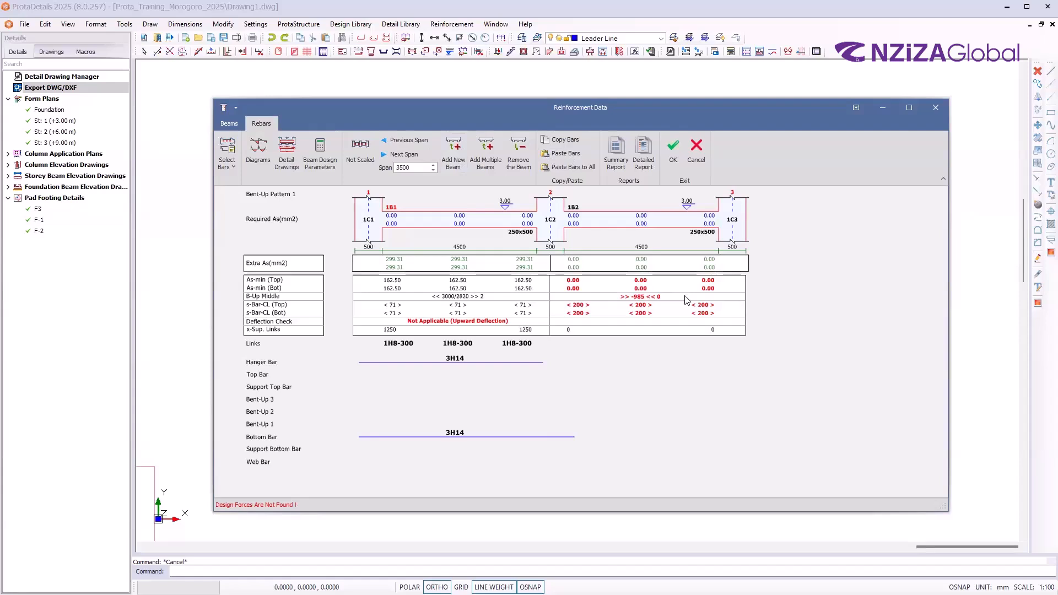
Inspect the section, span and clear span entries of beams 1B1 and 1B2 in the beam data and its 3D preview
double_click(517, 232)
click(528, 232)
double_click(637, 425)
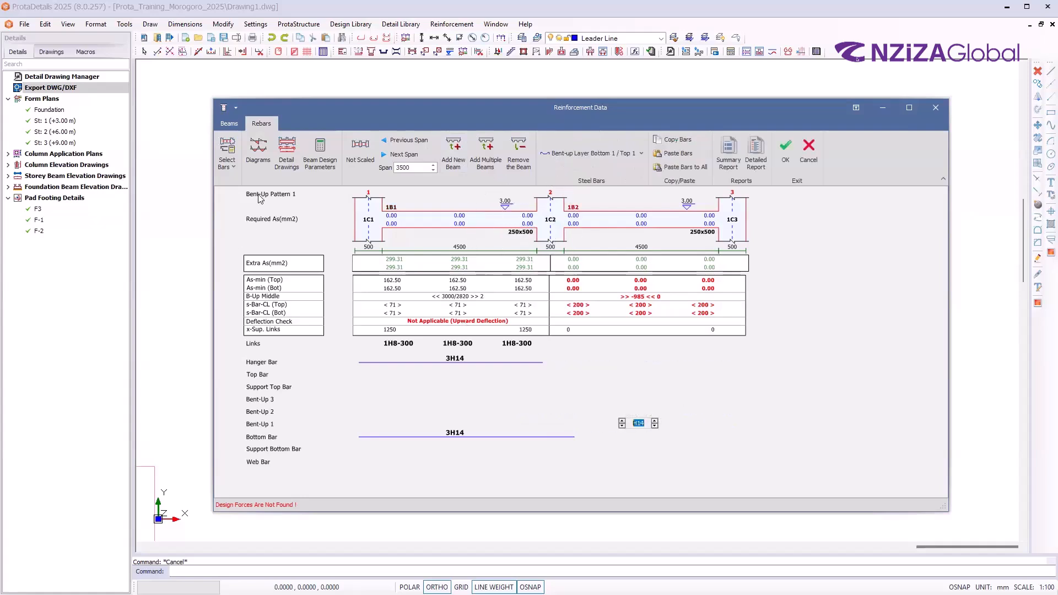
click(231, 124)
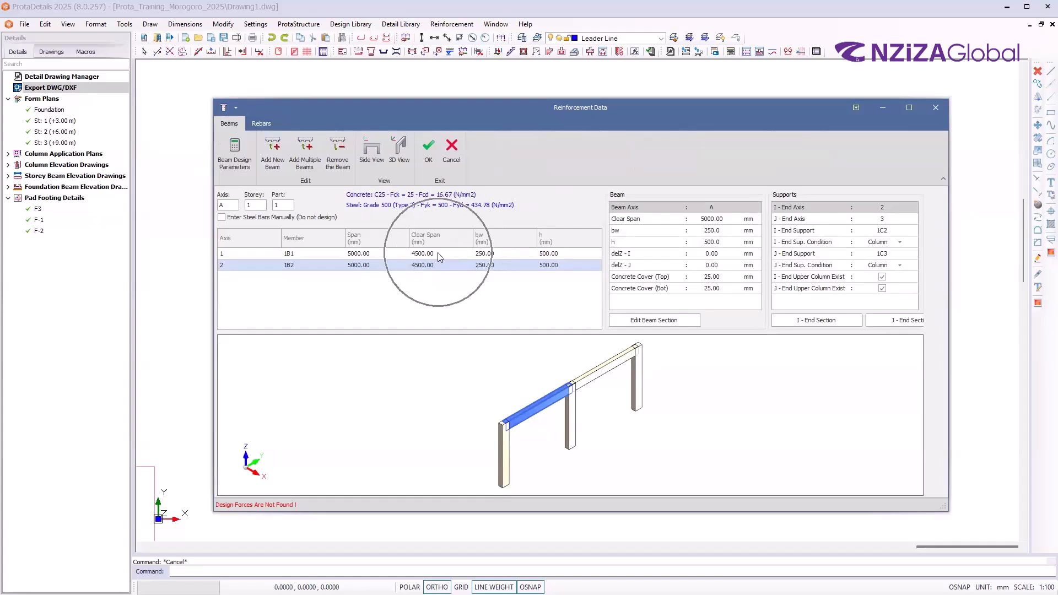
drag(596, 443, 562, 442)
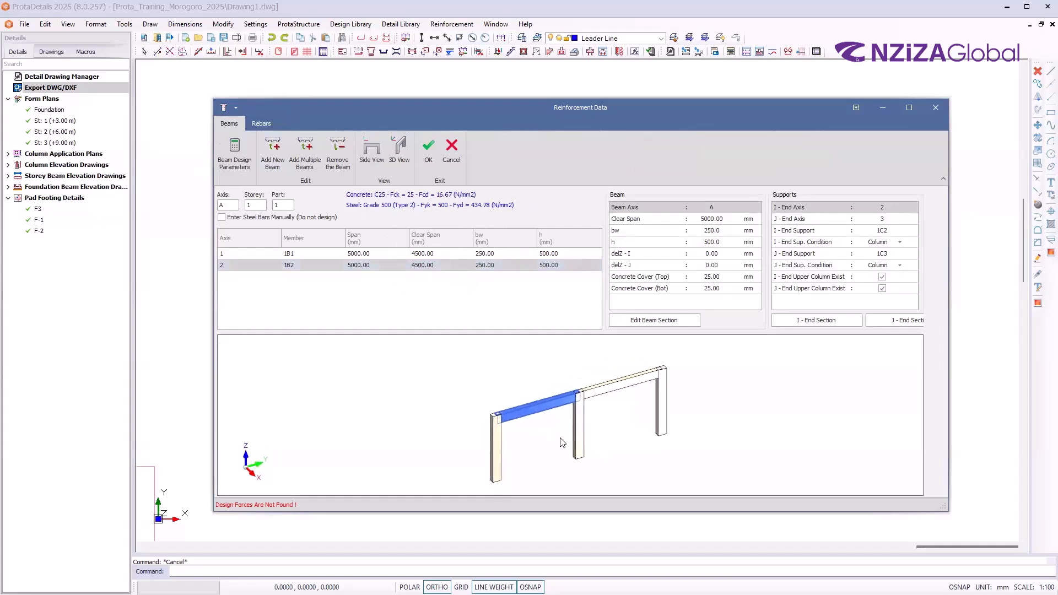
click(371, 254)
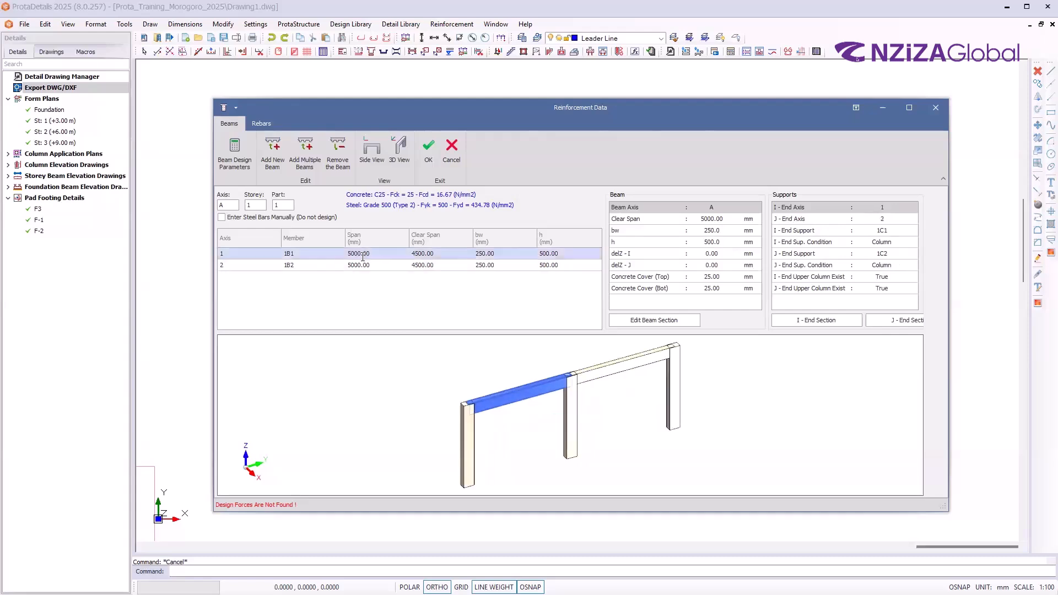
drag(371, 253, 337, 254)
click(434, 254)
click(569, 255)
Add a 3H14 hanger bar and a 3H14 bottom bar to the second span, beam 1B2
click(260, 125)
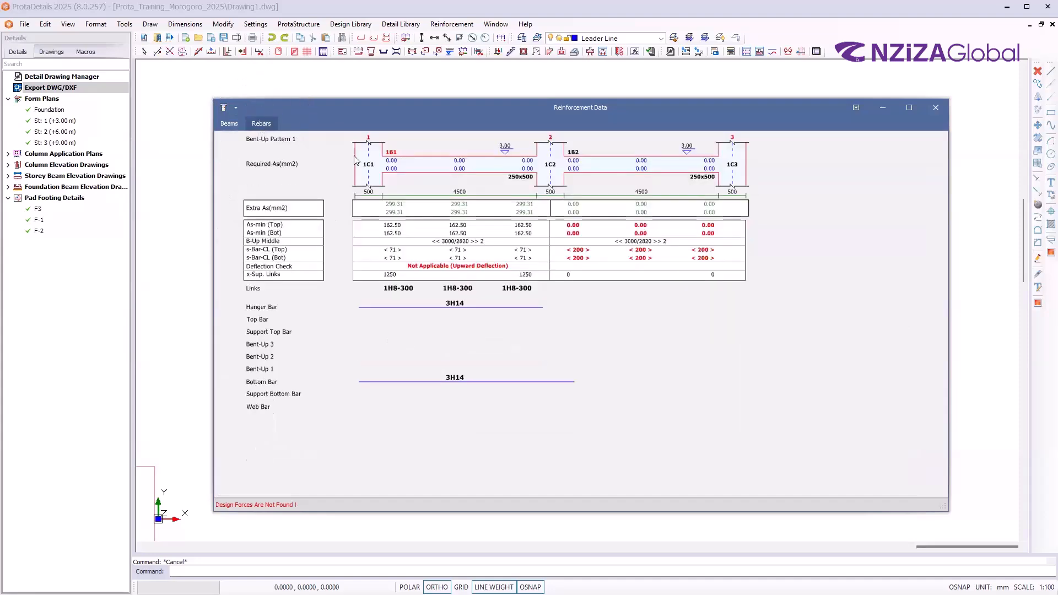
click(460, 311)
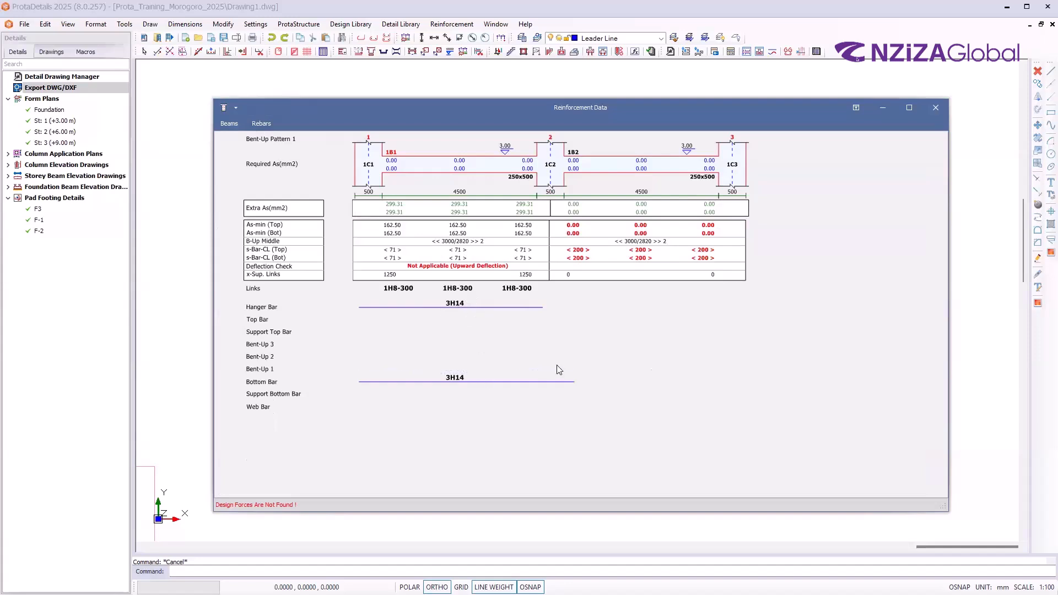
click(624, 307)
click(622, 306)
click(622, 304)
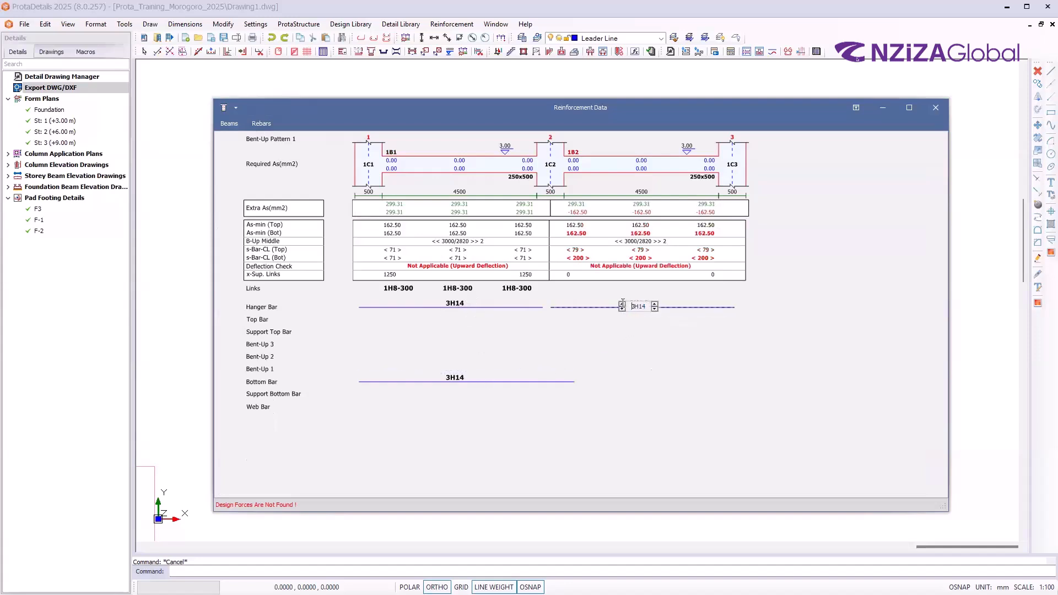
click(624, 382)
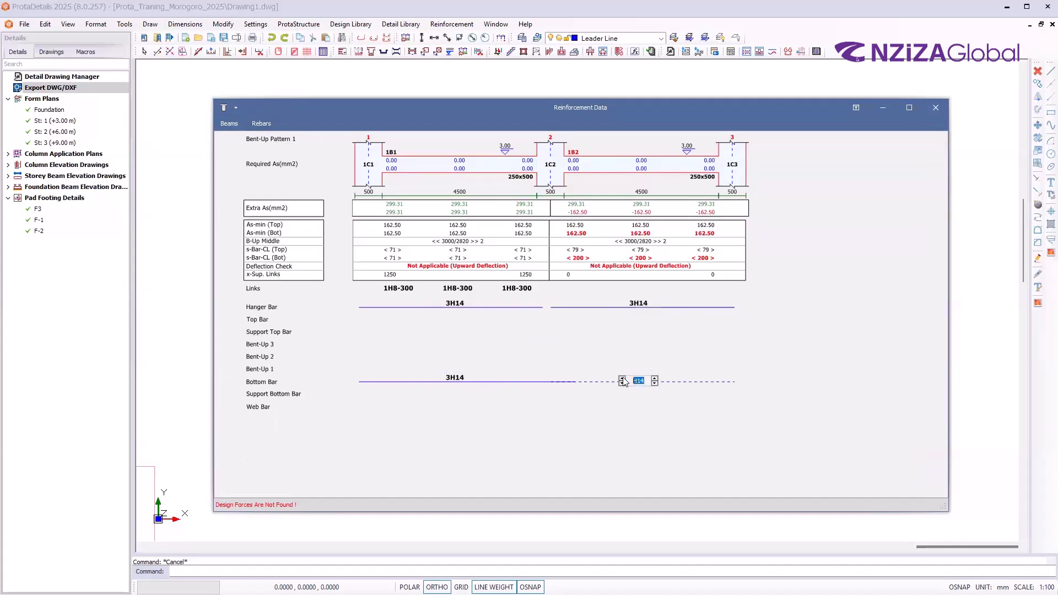
click(623, 379)
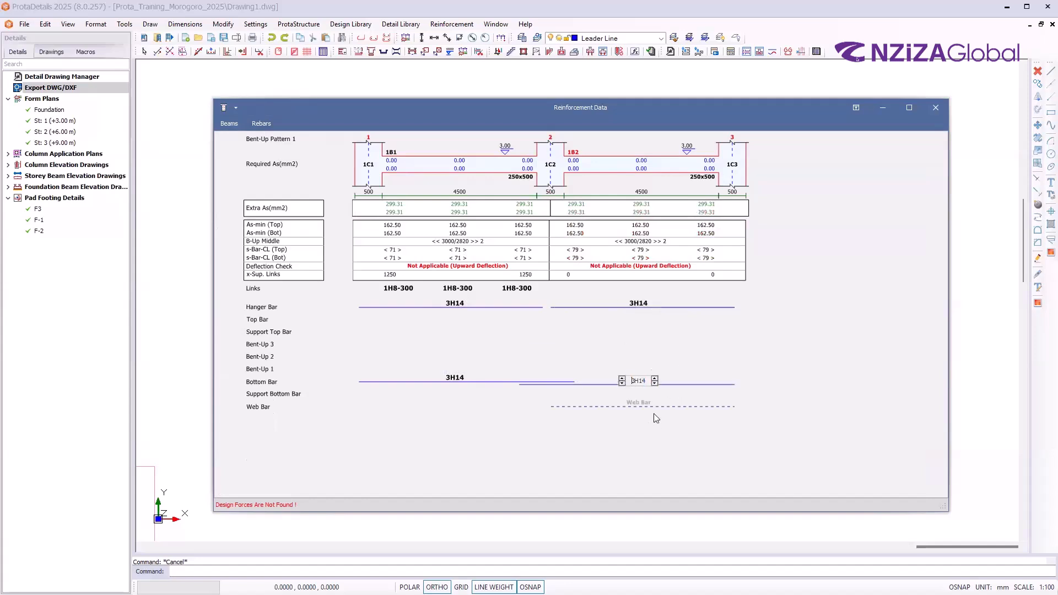
click(858, 369)
Accept the reinforcement data and insert the two-span beam elevation detail in the empty area beside the existing sheets
click(267, 123)
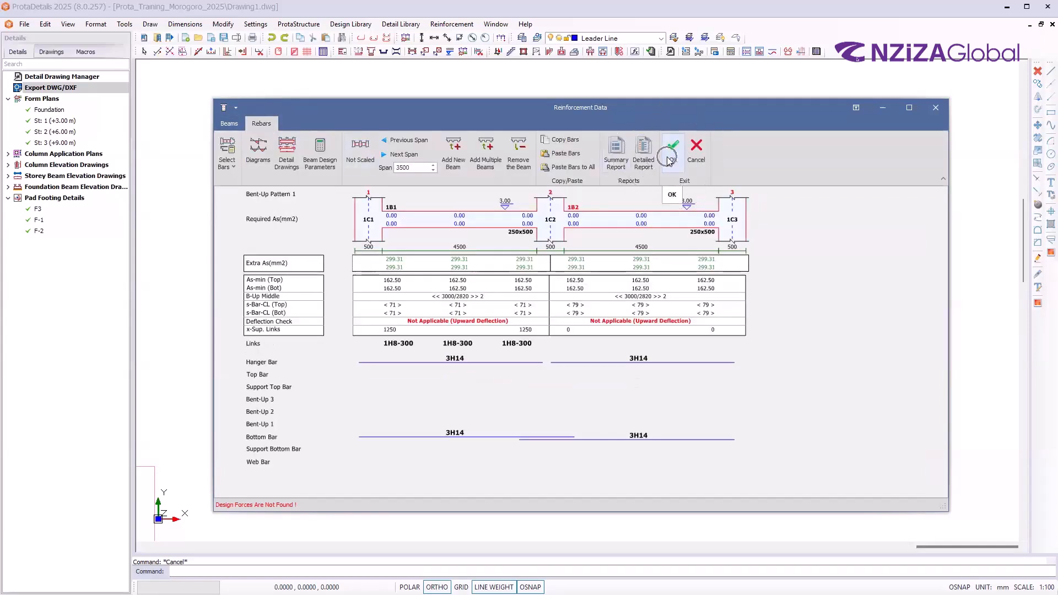
click(671, 152)
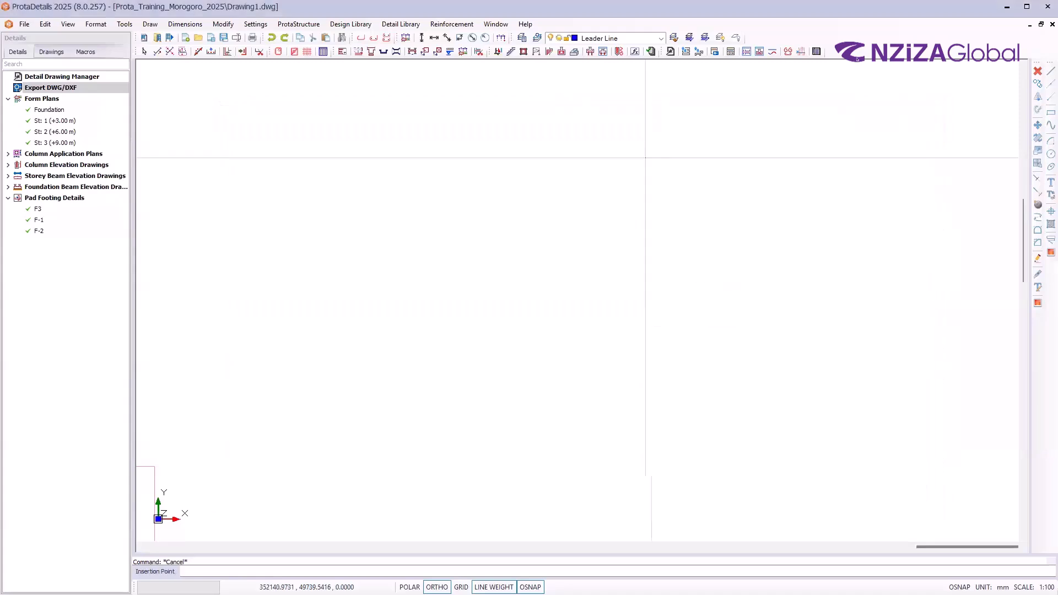
scroll(347, 197, down, 2)
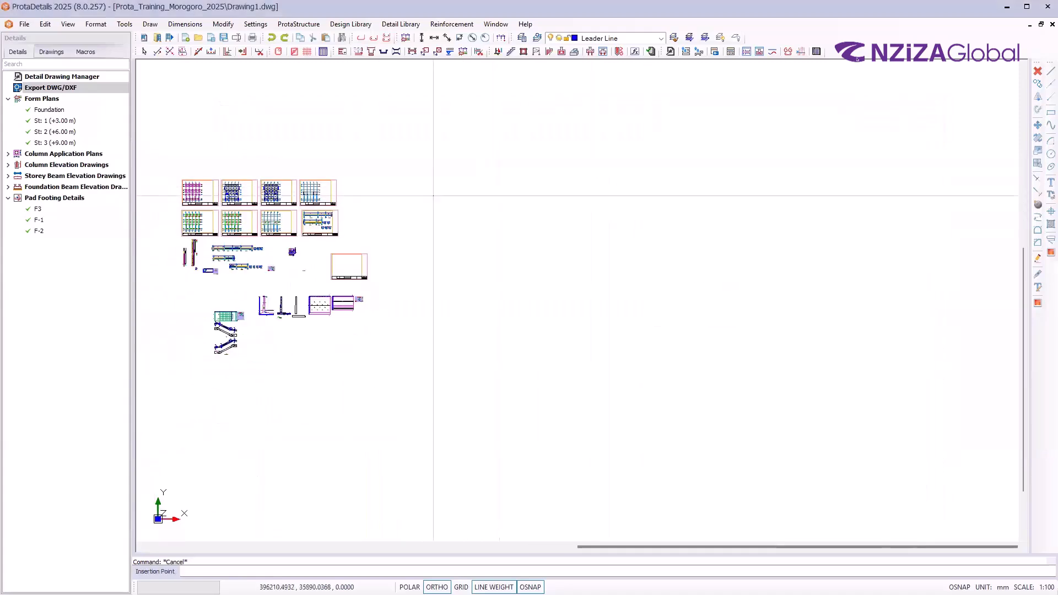
click(457, 196)
key(Escape)
scroll(457, 197, up, 4)
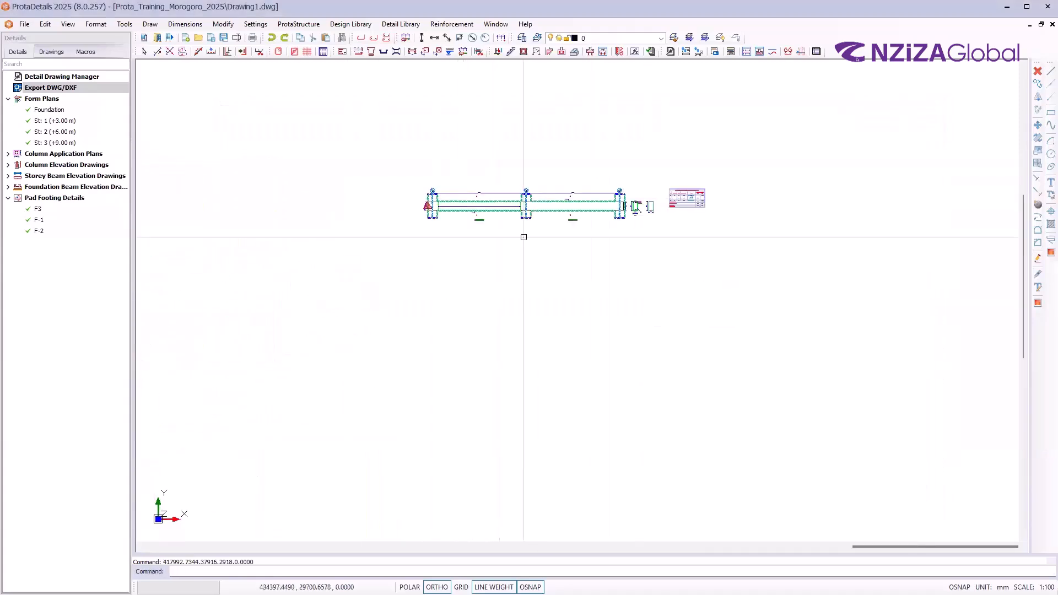
scroll(544, 189, up, 3)
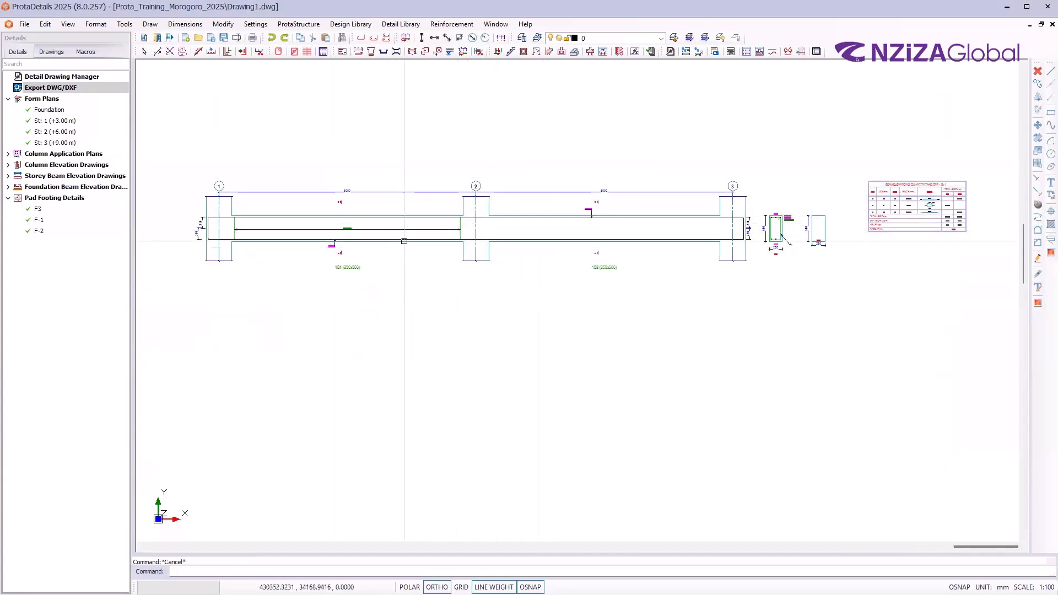
Examine the bar labels on the inserted two-span beam elevation and its quantity take-off table
scroll(306, 207, up, 3)
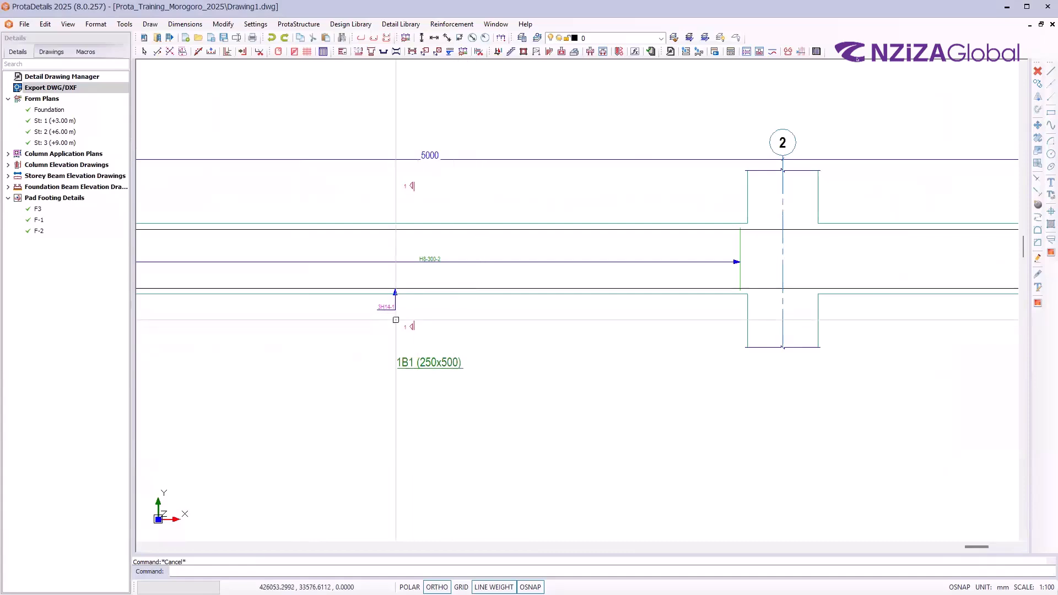
scroll(402, 215, up, 3)
scroll(315, 273, down, 5)
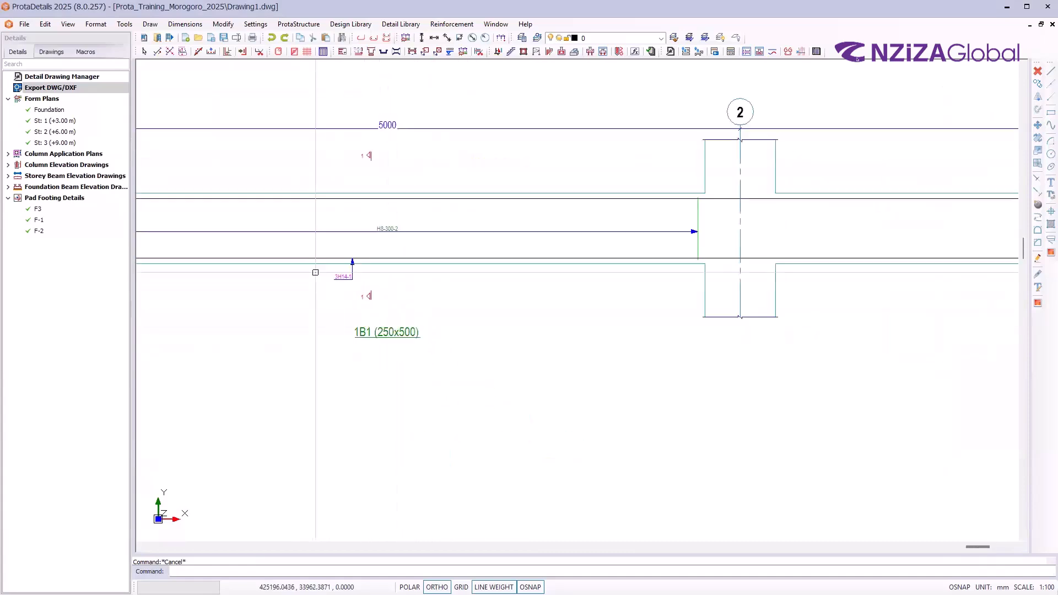
scroll(893, 229, up, 6)
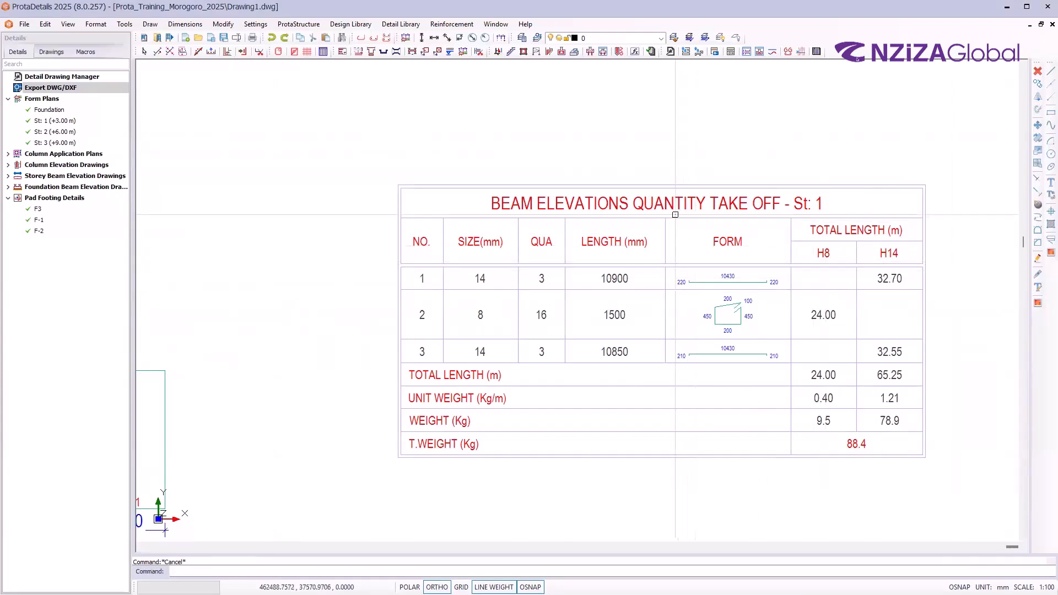
Start a Culvert detail from the Detail Library and review its cross section, head wall, curtain wall, wing wall and end slab settings
click(402, 27)
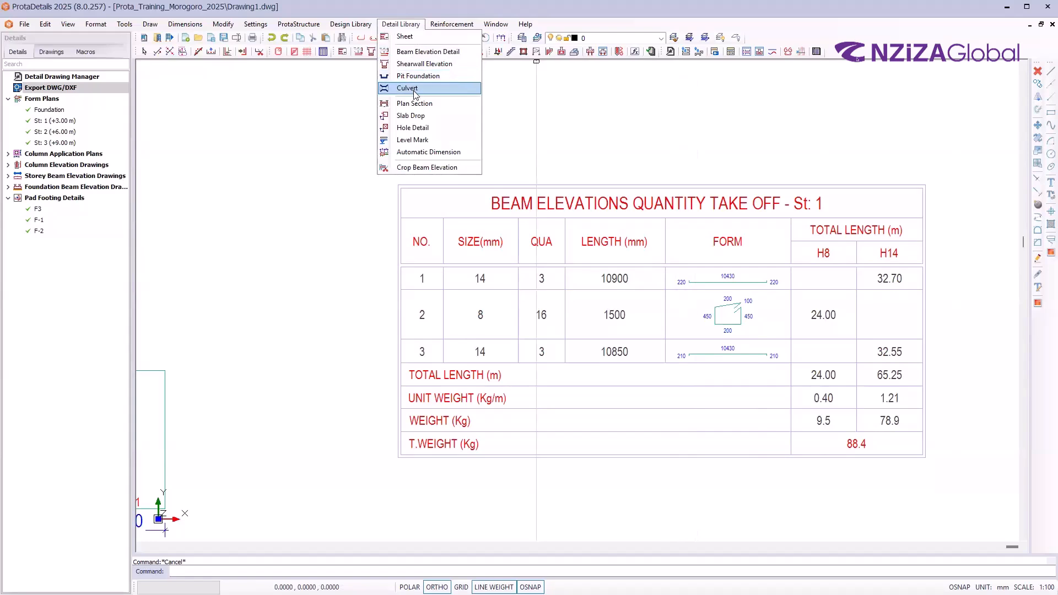
click(415, 88)
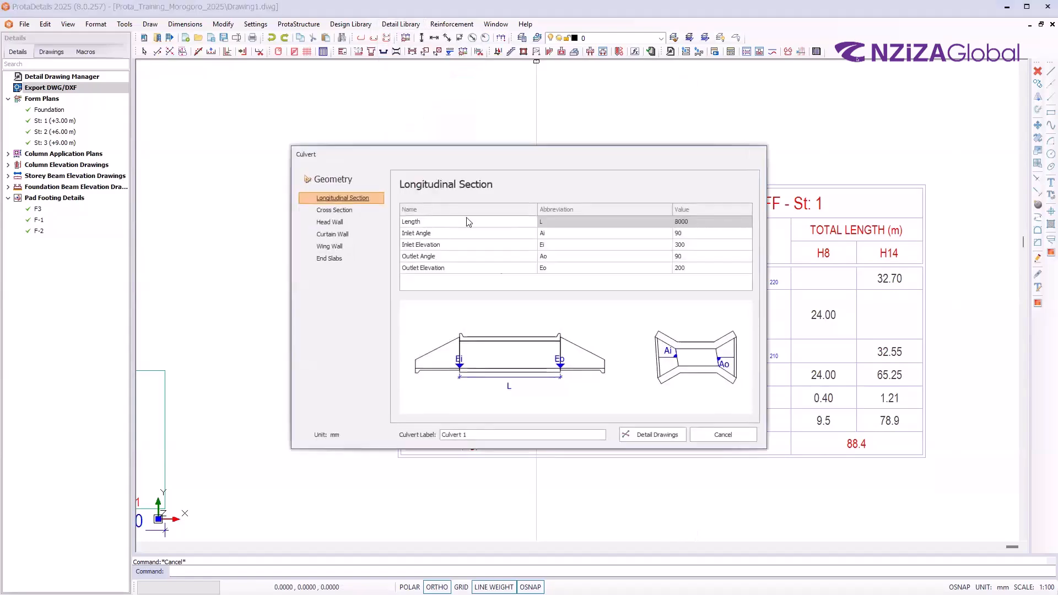
click(328, 210)
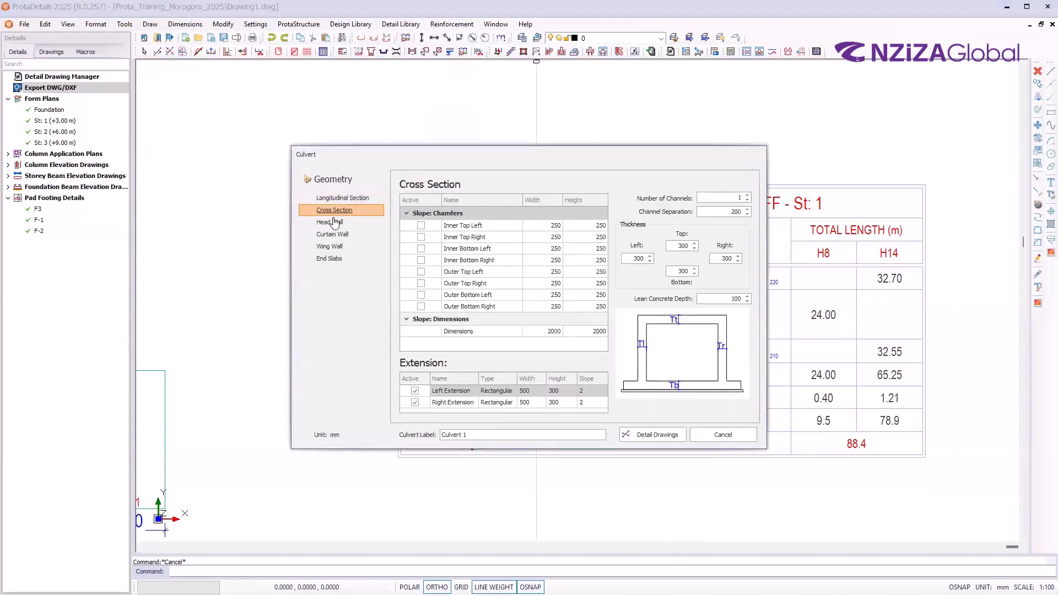
click(330, 222)
click(333, 235)
click(334, 247)
click(333, 260)
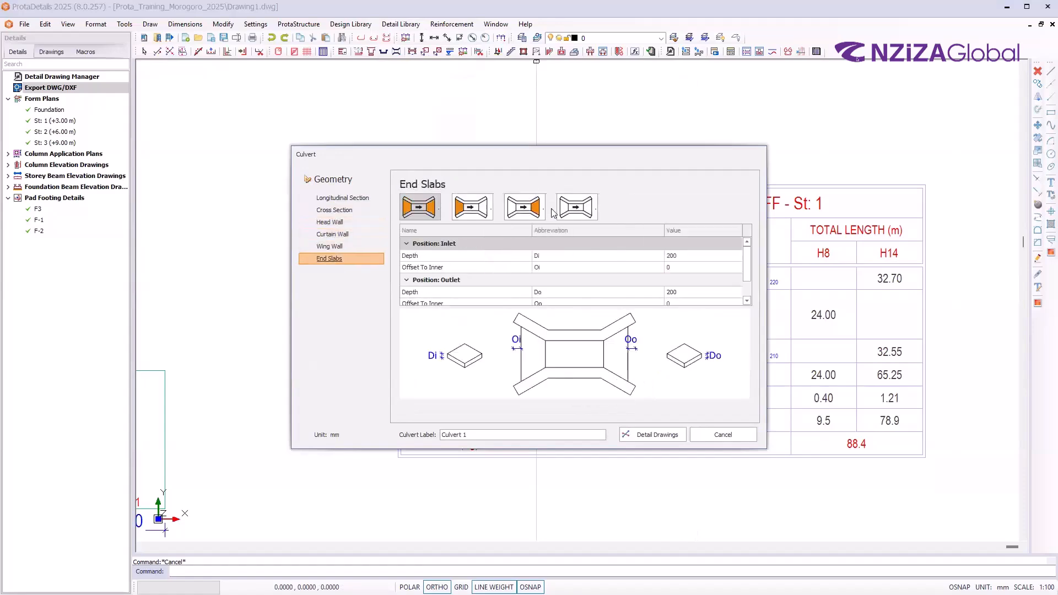
Generate the Culvert 1 detail drawings and place them in the empty area below the beam quantity table
click(653, 435)
scroll(453, 78, down, 5)
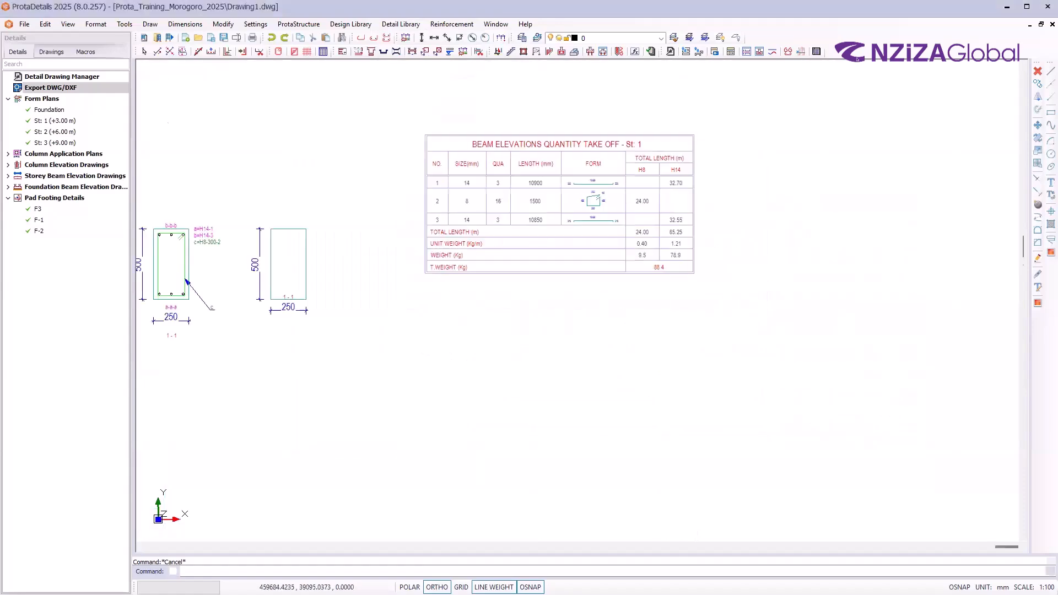
click(508, 312)
scroll(369, 238, down, 3)
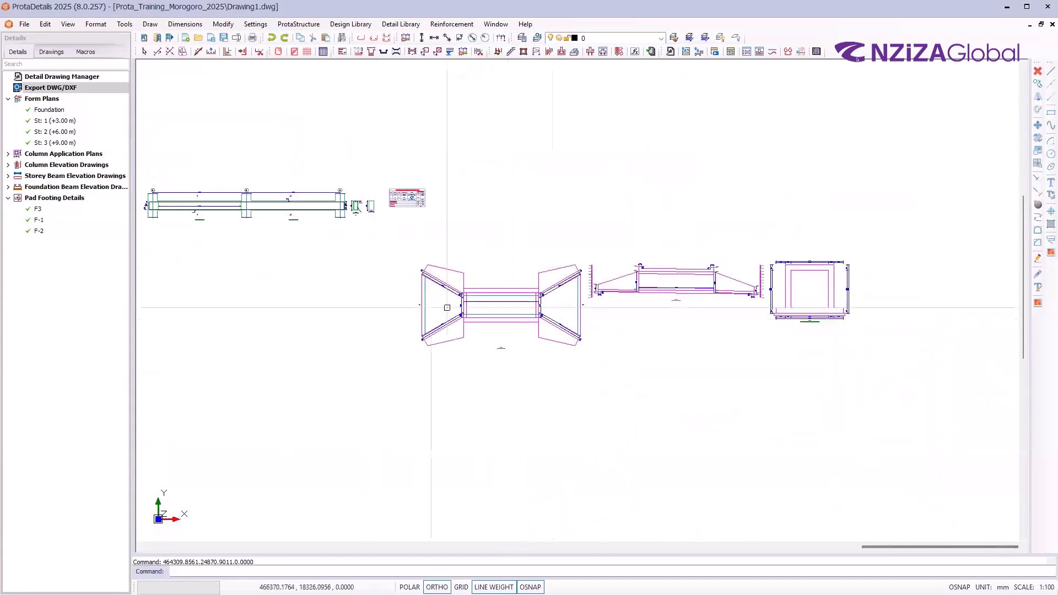
Examine the dimensions and levels on the culvert's plan, longitudinal section and cross section drawings
scroll(533, 281, up, 3)
scroll(251, 293, up, 6)
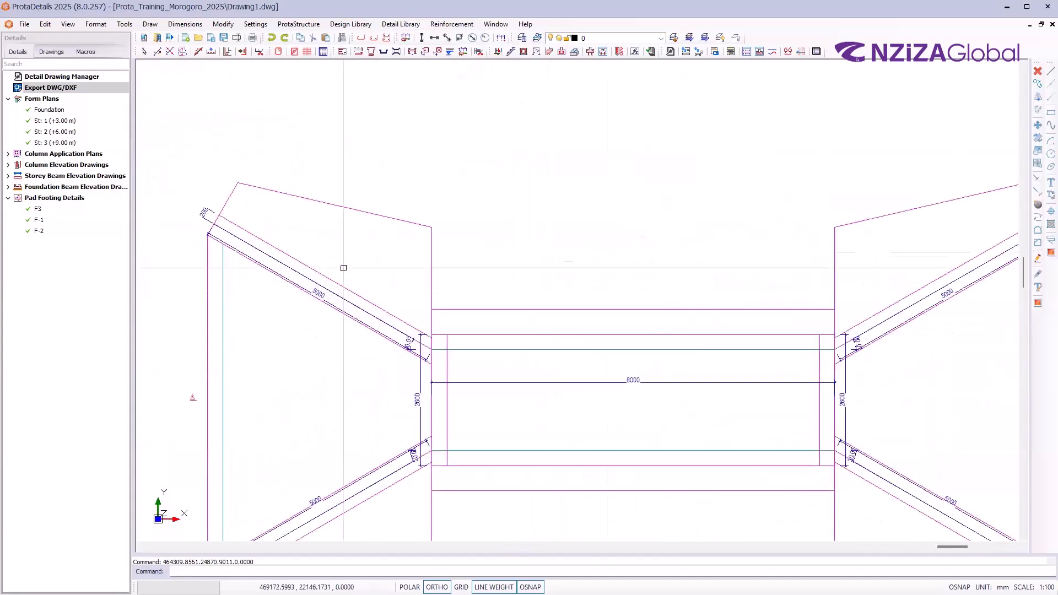
scroll(207, 236, down, 3)
scroll(237, 228, down, 3)
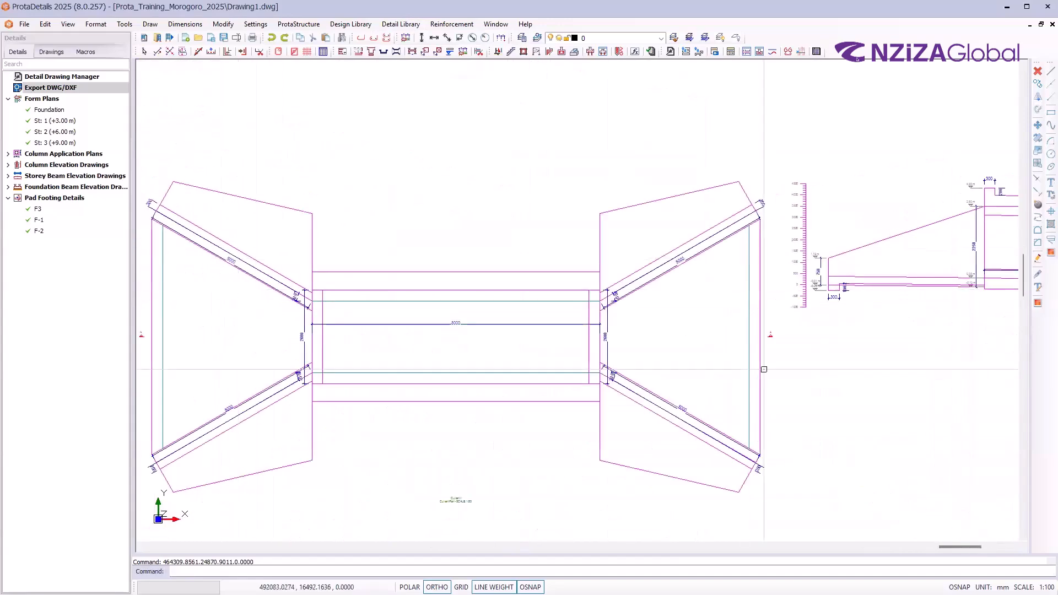
scroll(525, 353, up, 4)
scroll(524, 354, down, 2)
scroll(427, 364, down, 2)
scroll(846, 333, up, 3)
scroll(571, 330, up, 1)
scroll(234, 290, down, 3)
scroll(836, 343, up, 2)
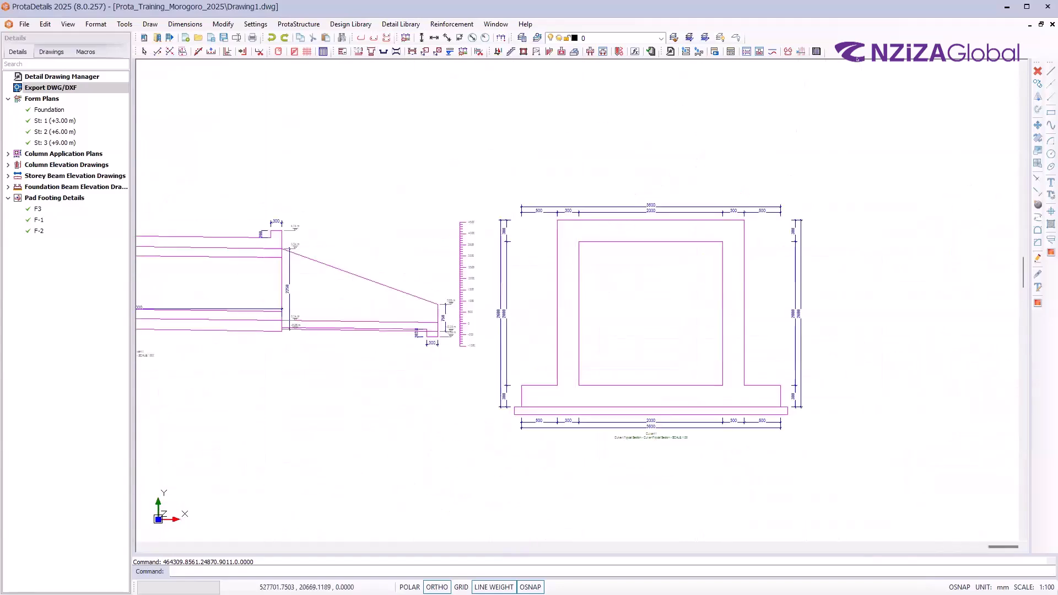
scroll(611, 401, down, 4)
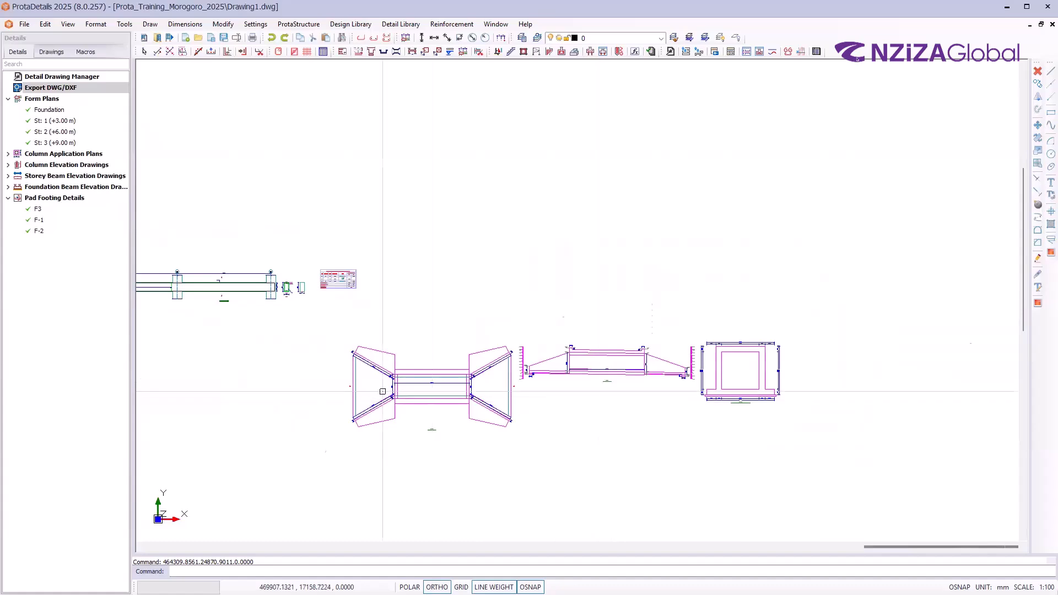
scroll(380, 330, up, 2)
scroll(662, 338, down, 3)
scroll(442, 292, up, 2)
scroll(443, 293, down, 5)
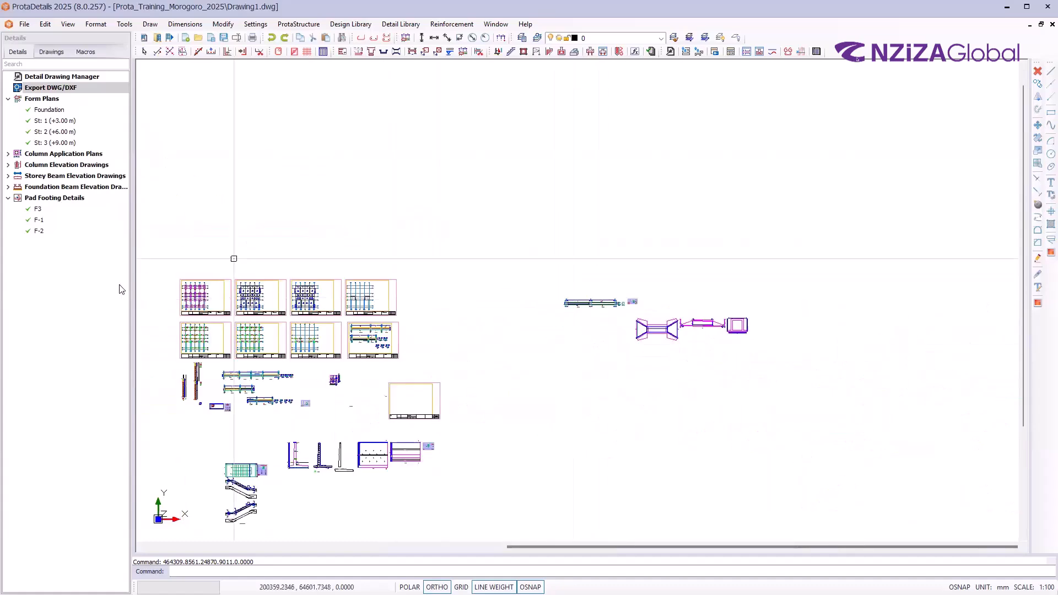
scroll(183, 328, up, 3)
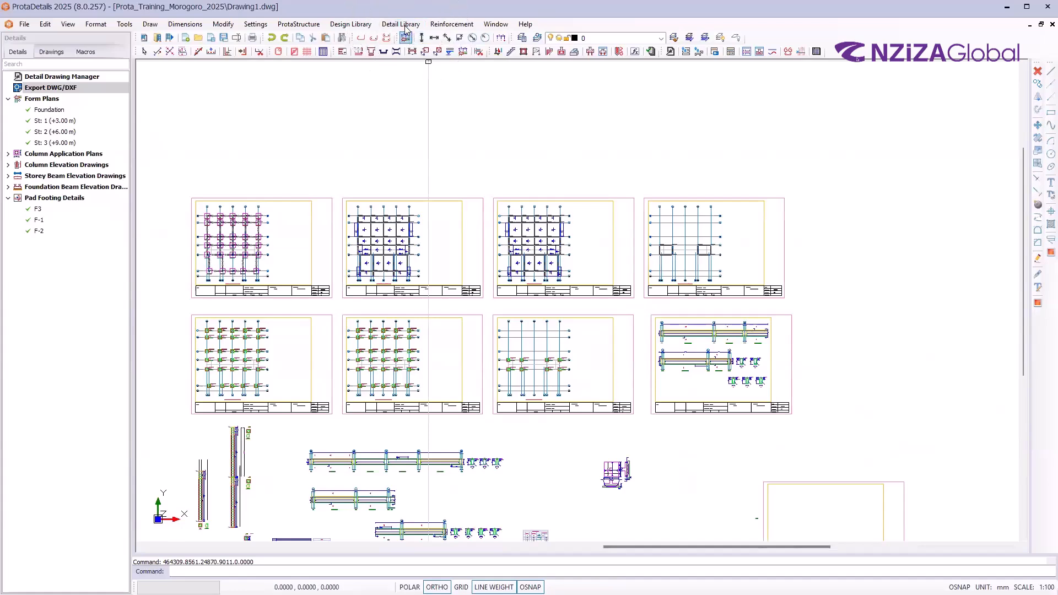
click(419, 24)
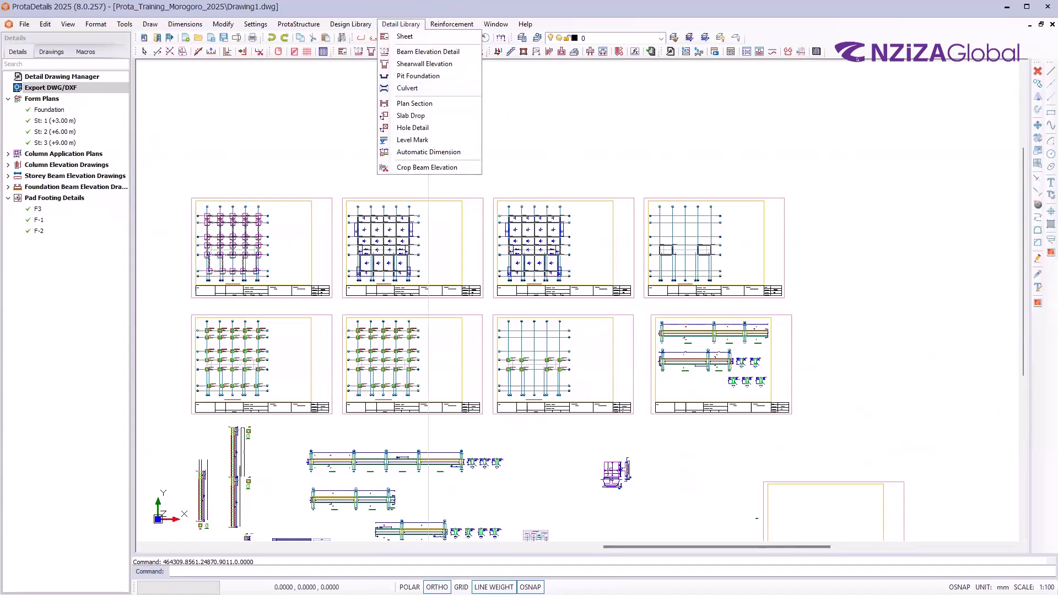
key(Escape)
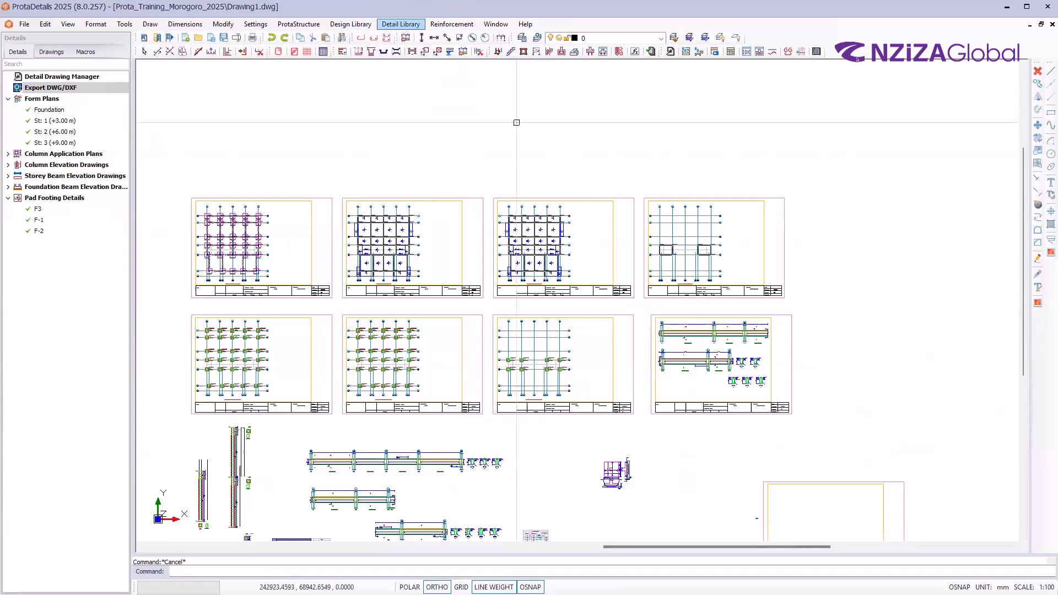
mouse_move(410, 23)
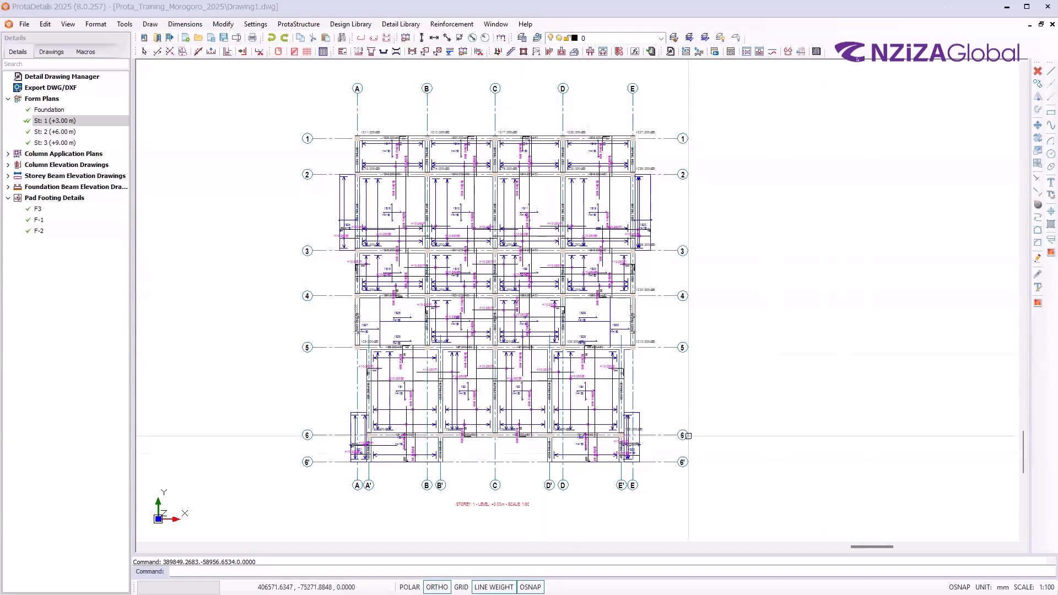
Cut plan section A with rebars and axes across the Storey 1 plan between axes 5 and 6, and place it below the plan
scroll(700, 499, down, 2)
scroll(657, 479, up, 2)
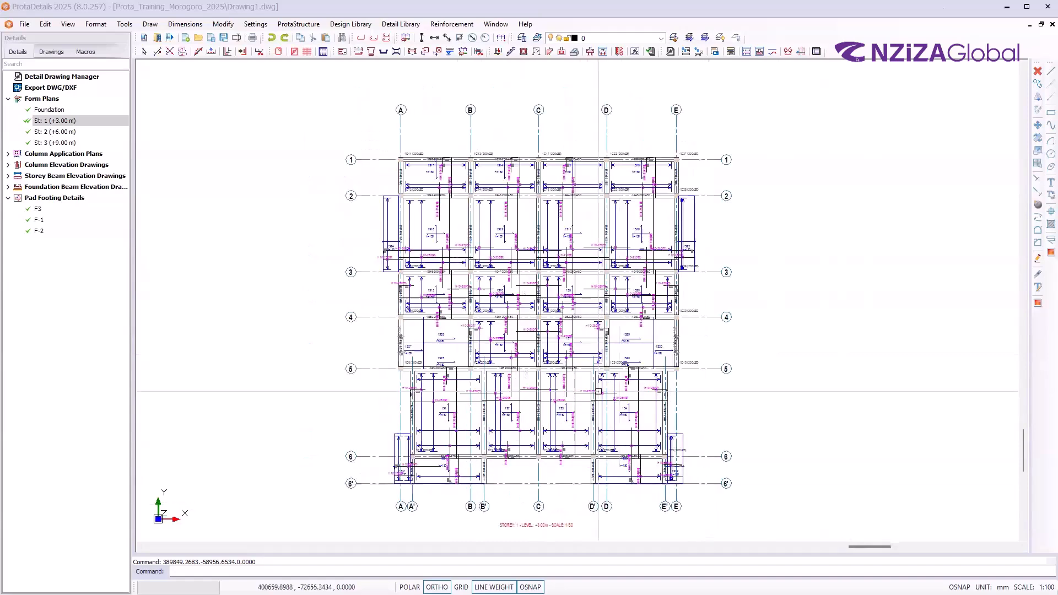
scroll(599, 392, up, 2)
scroll(530, 304, down, 2)
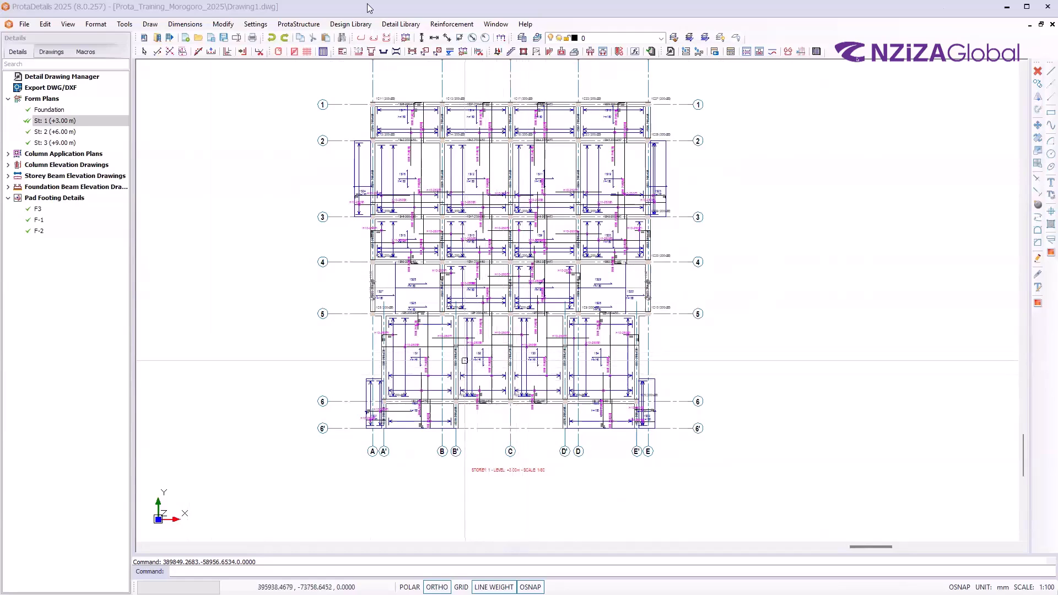
click(404, 25)
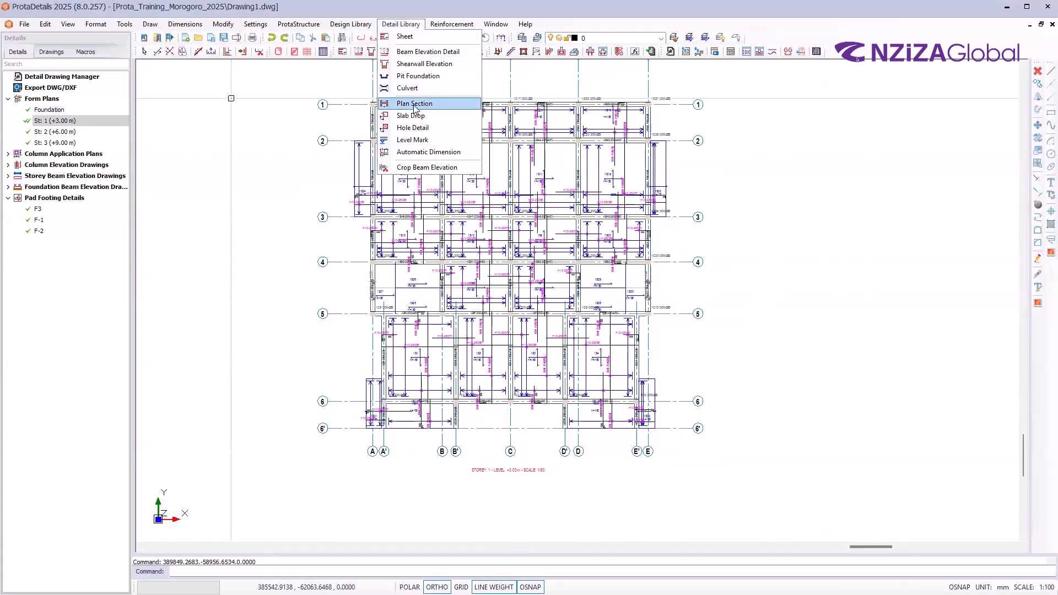
click(415, 106)
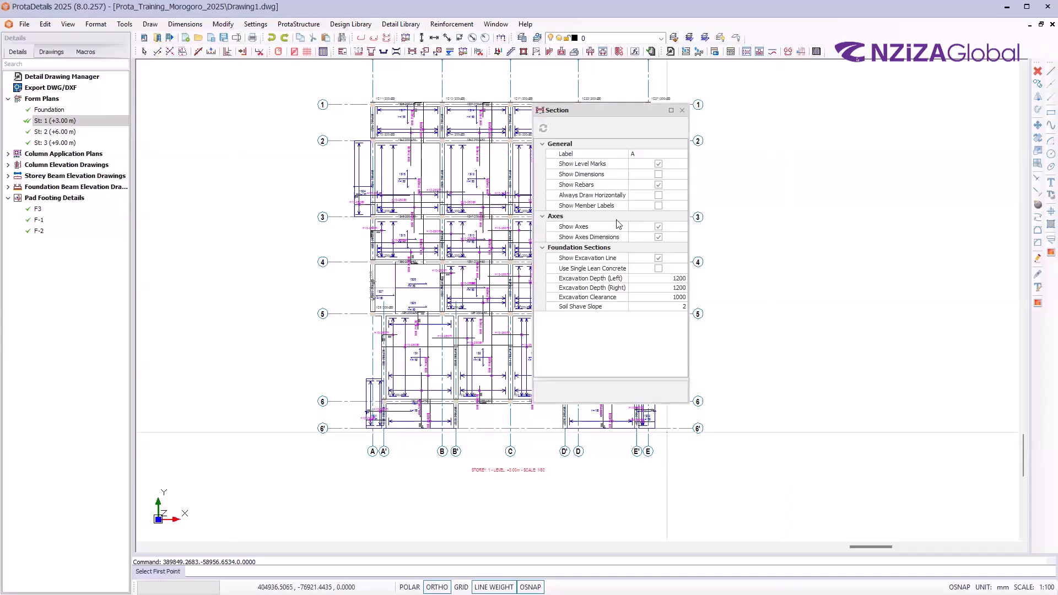
mouse_move(592, 112)
mouse_down()
mouse_move(778, 130)
mouse_move(826, 156)
mouse_move(844, 146)
mouse_up()
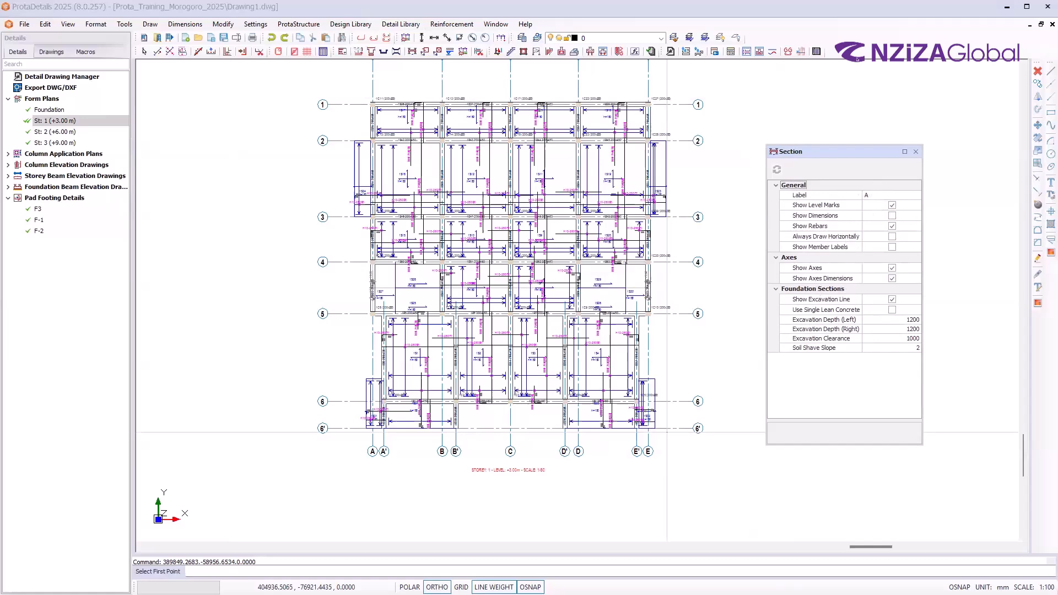
scroll(625, 388, up, 2)
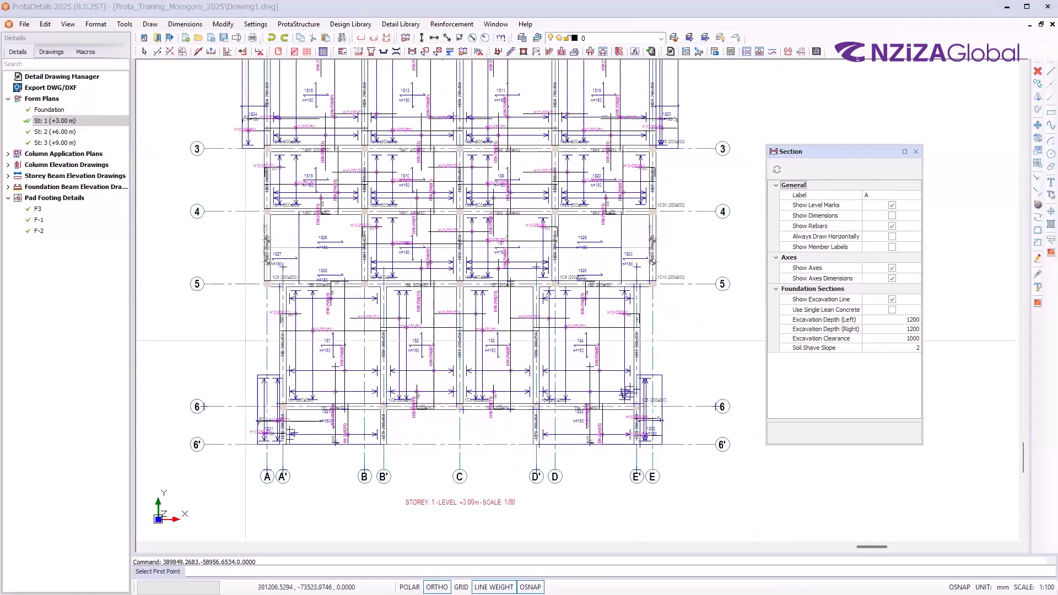
click(250, 340)
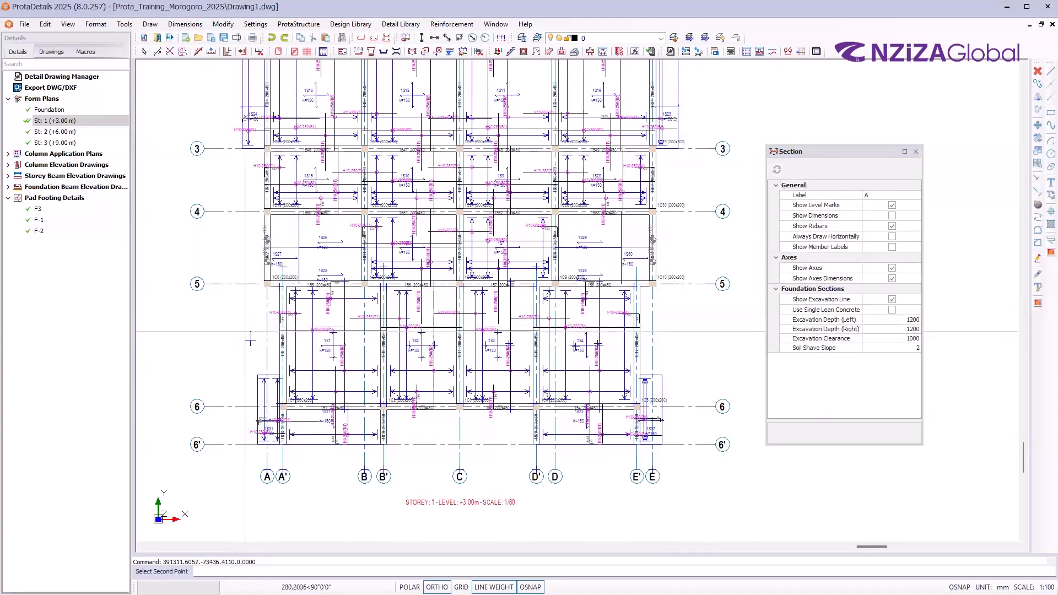
click(680, 345)
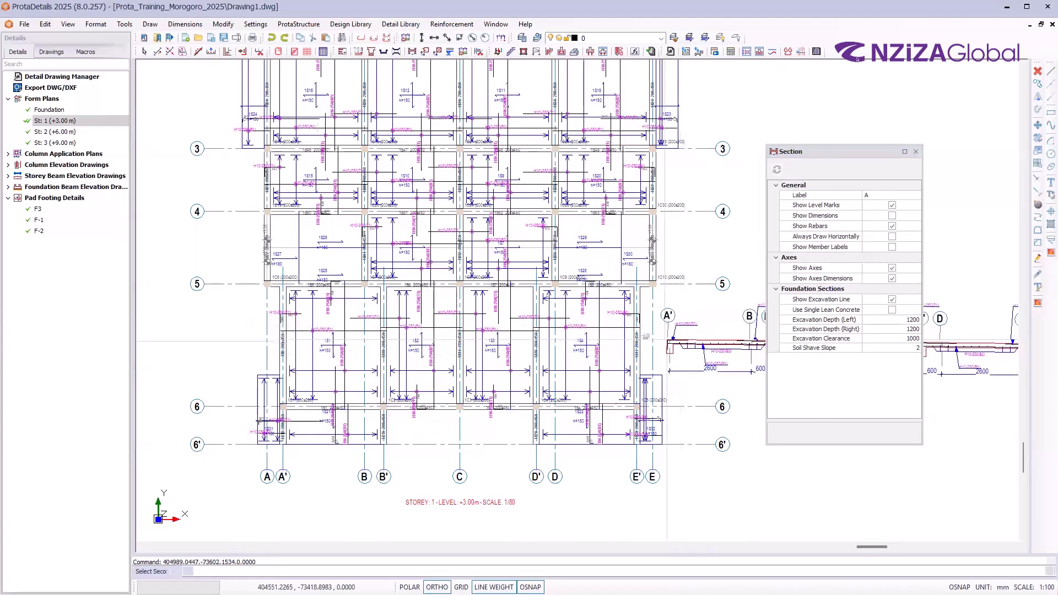
scroll(430, 255, down, 3)
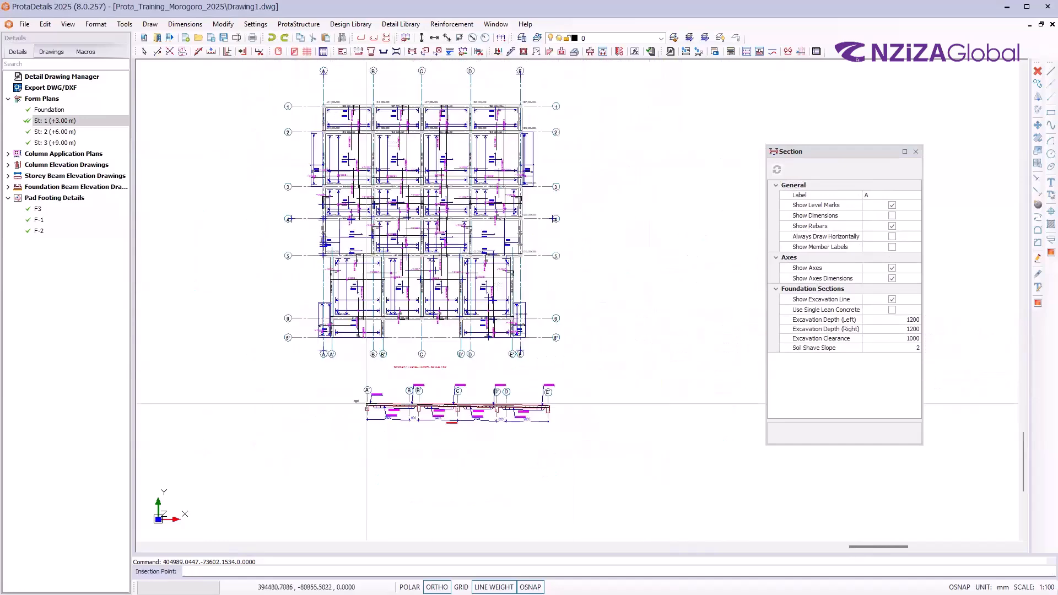
click(358, 449)
scroll(594, 423, up, 2)
scroll(594, 423, up, 3)
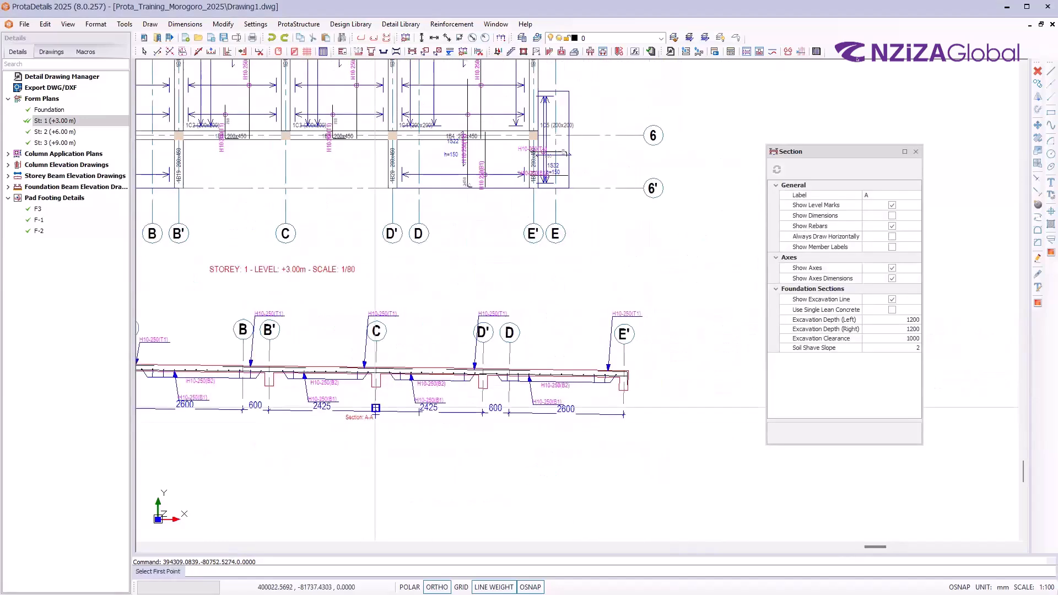
scroll(314, 415, up, 2)
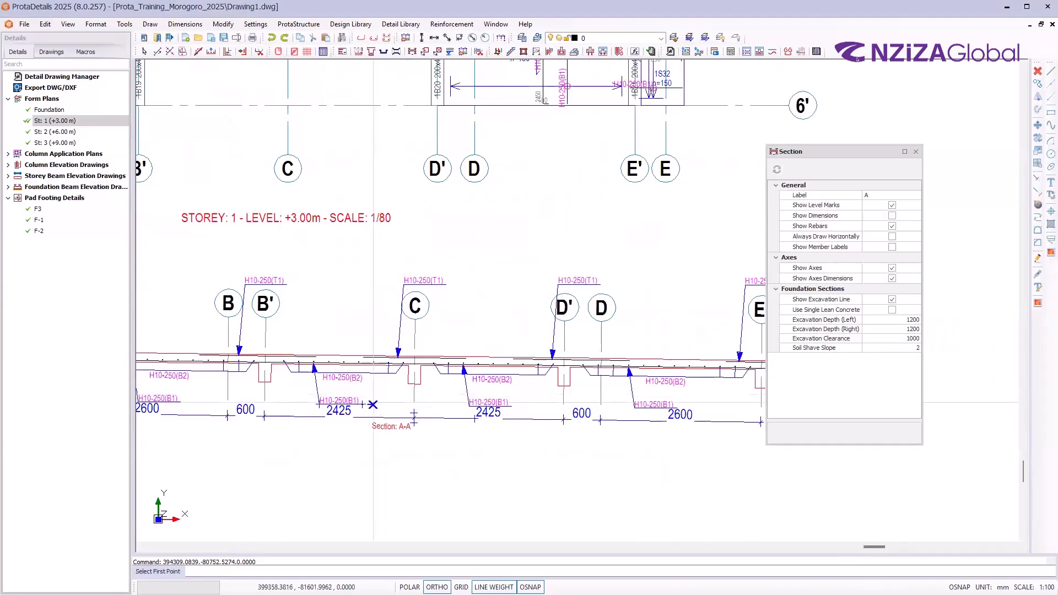
scroll(373, 405, down, 6)
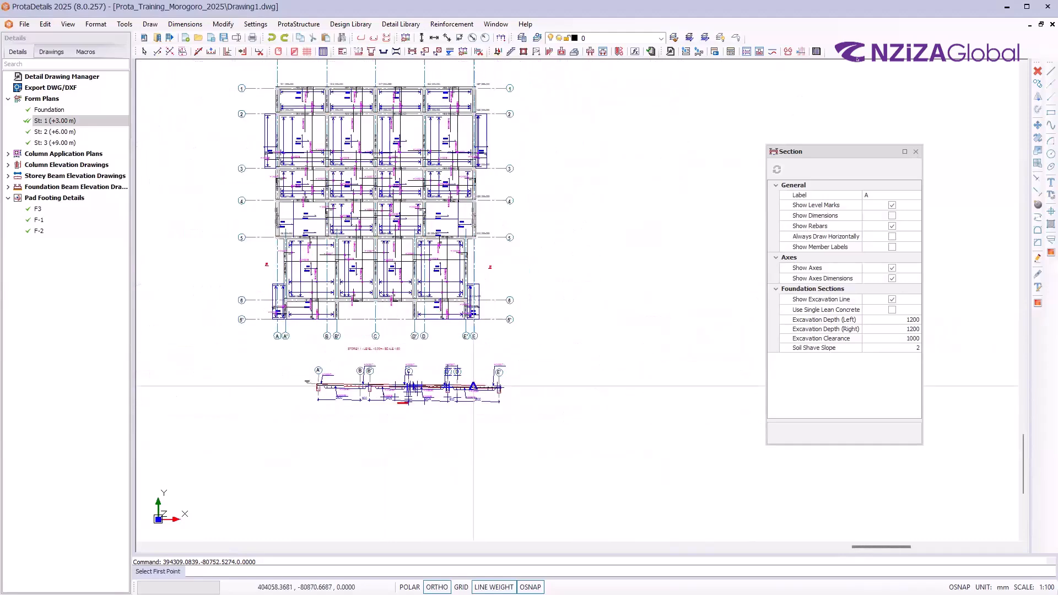
key(Escape)
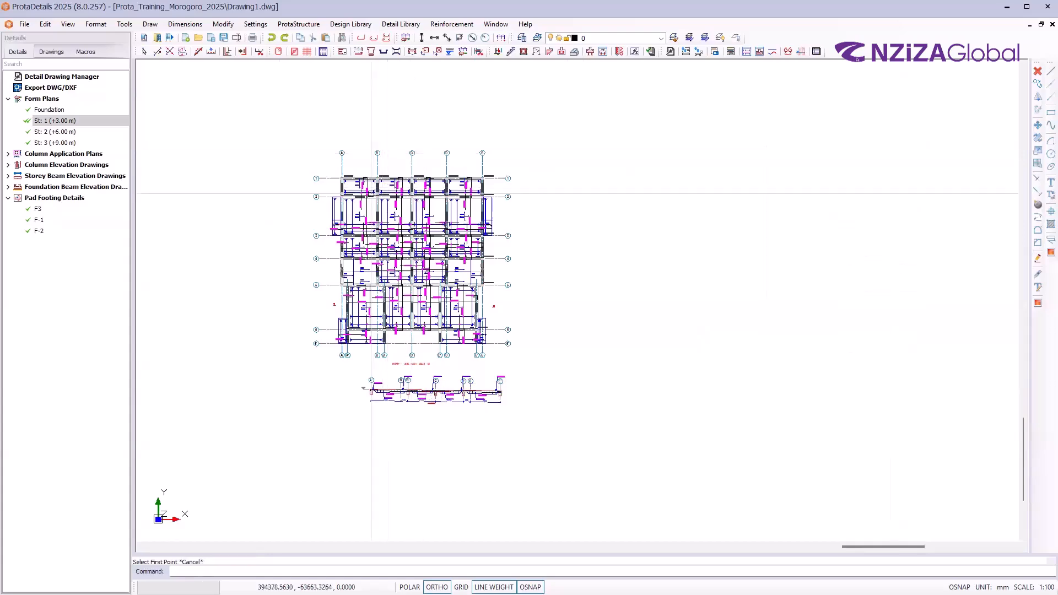
scroll(351, 198, up, 2)
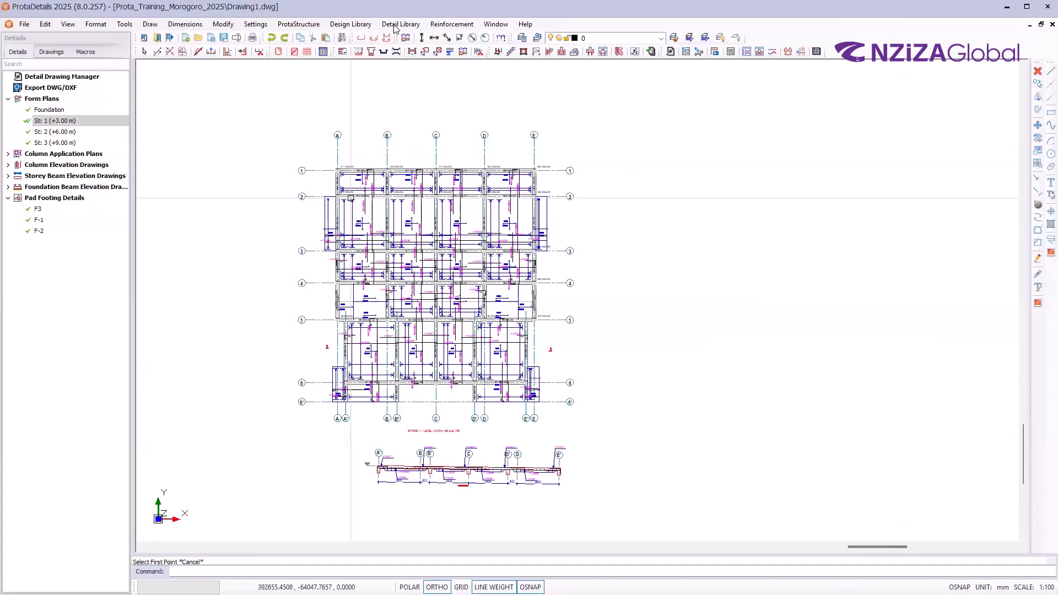
scroll(351, 198, up, 2)
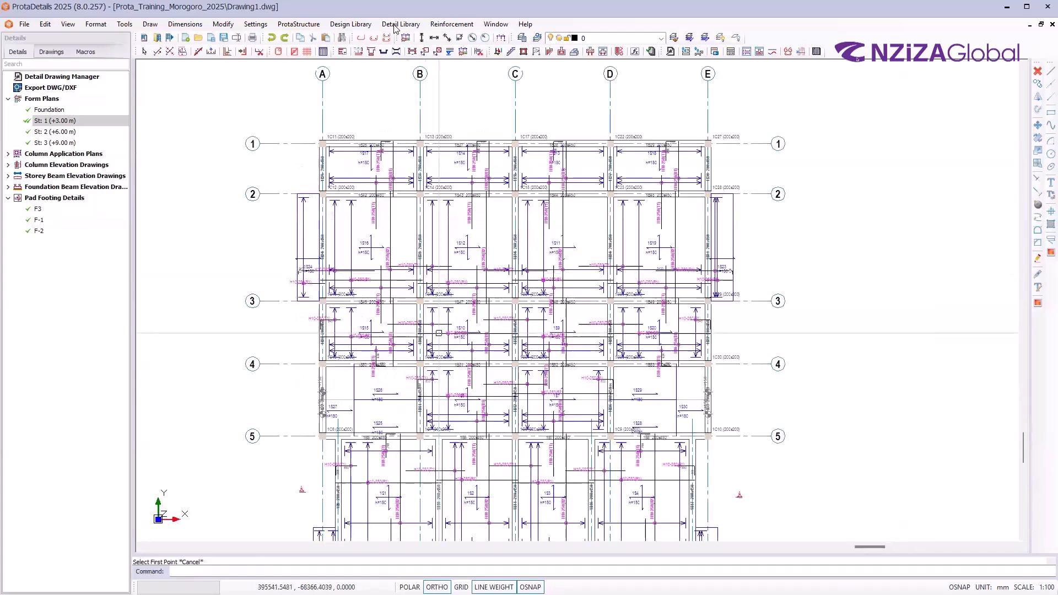
click(395, 24)
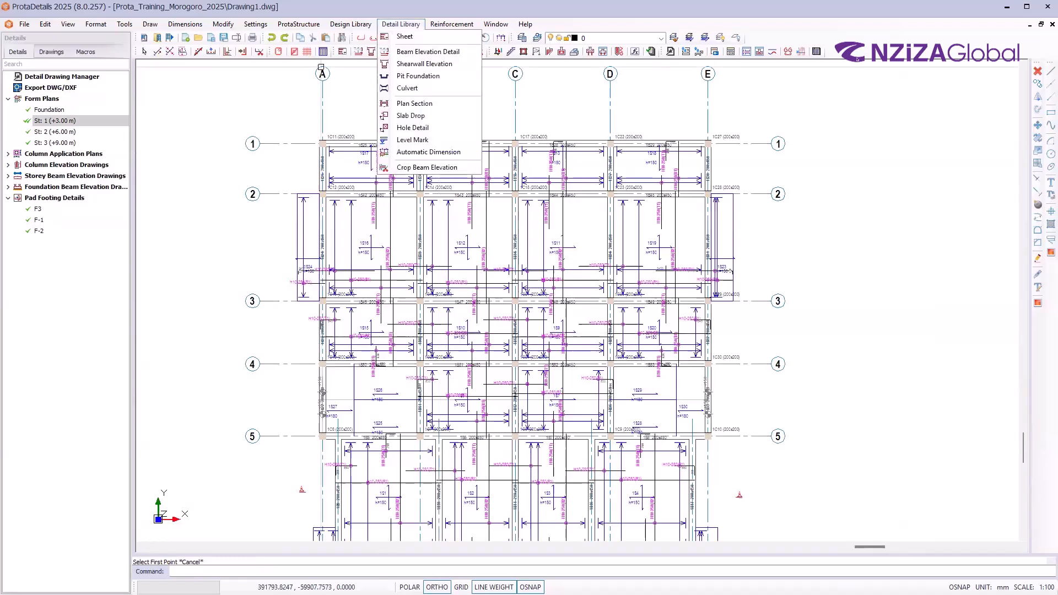
key(Escape)
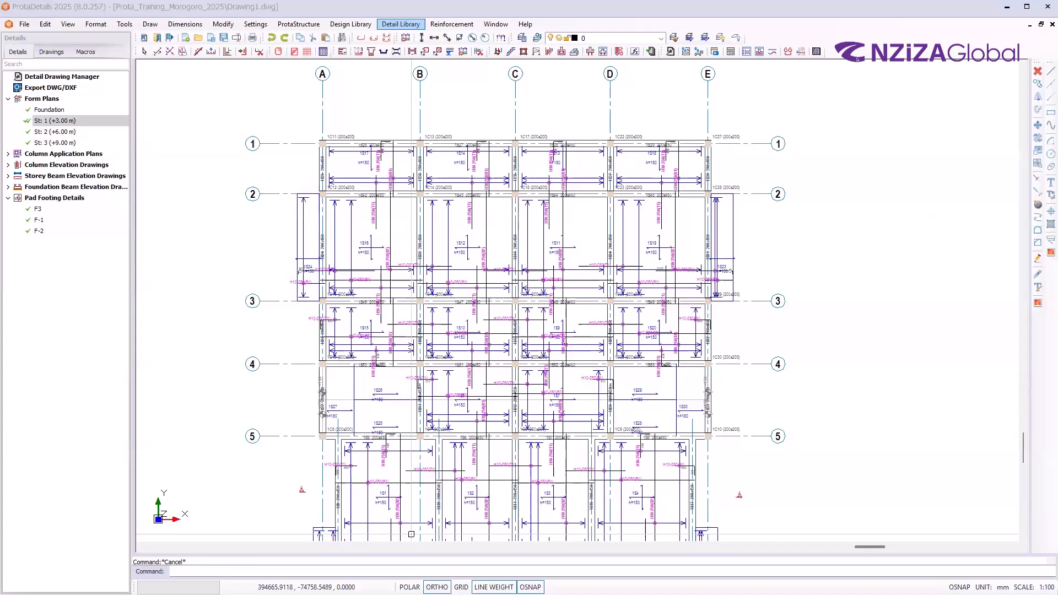
Cut a plan section with dimensions shown across the Storey 1 plan between axes 1 and 2, and place it to the right of the plan
click(400, 25)
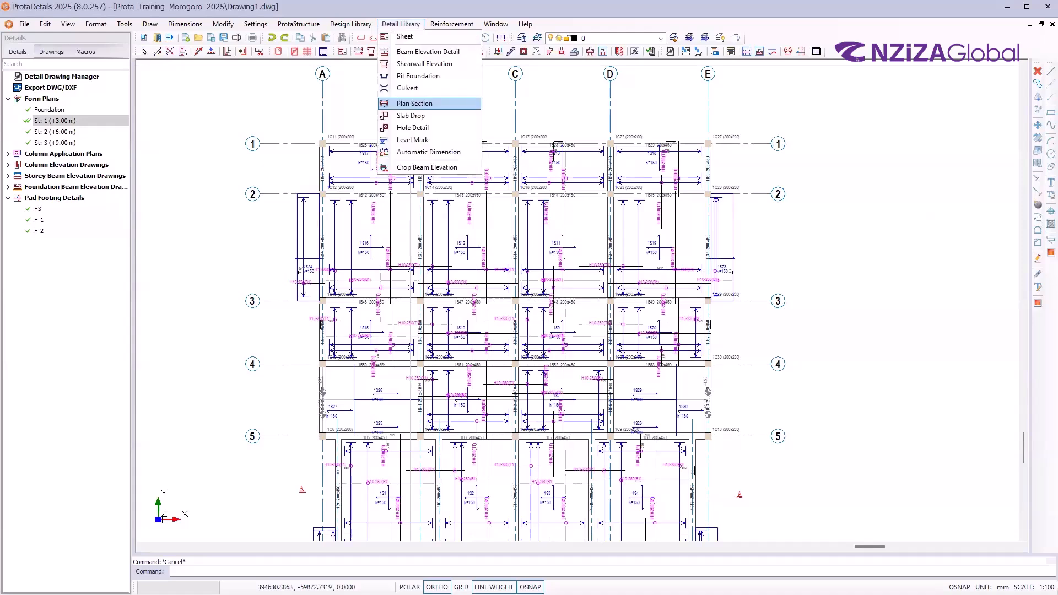
click(414, 104)
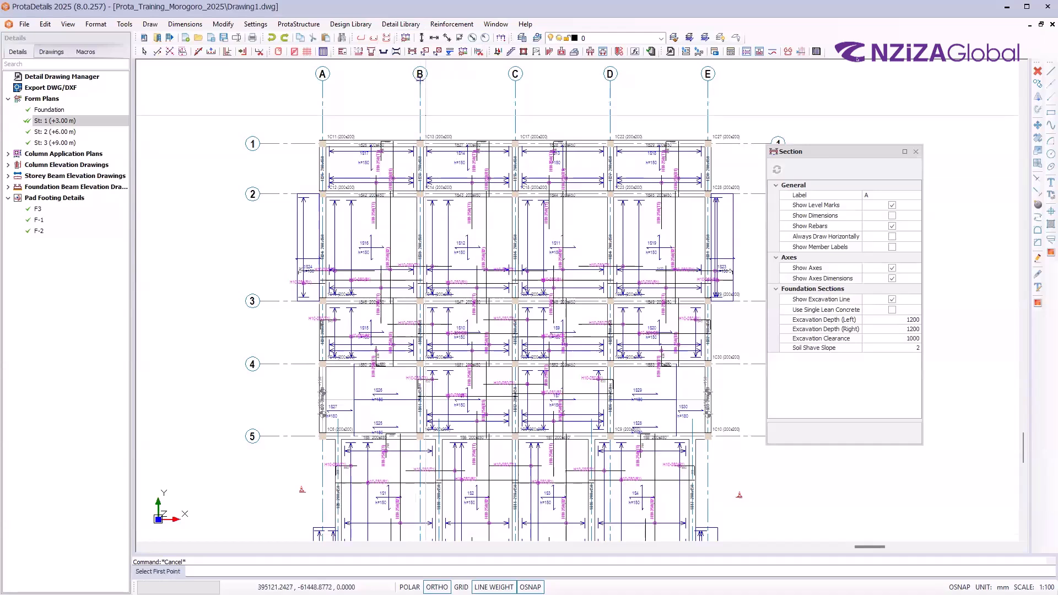
click(893, 215)
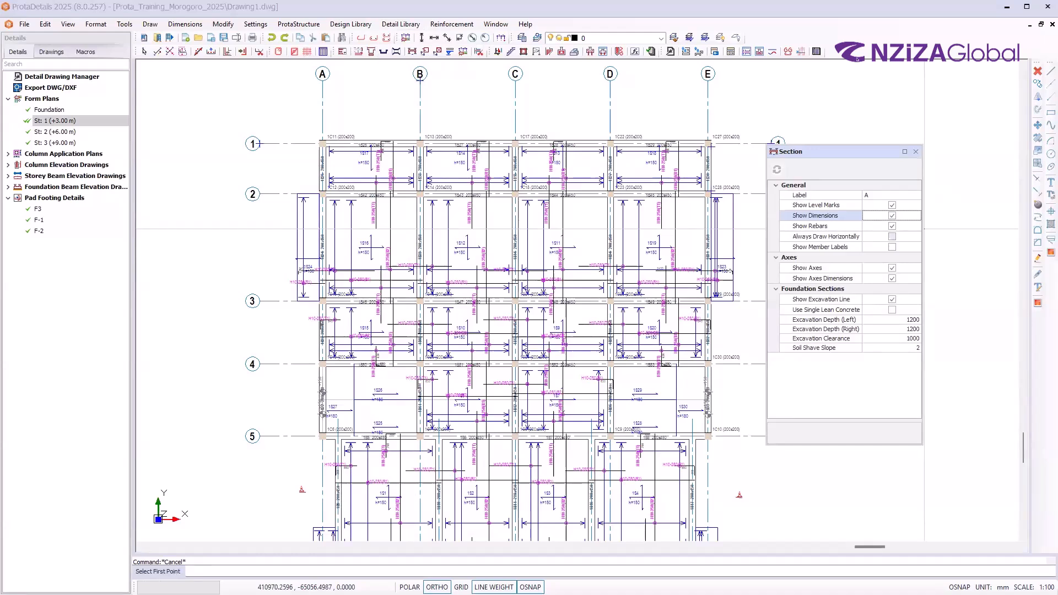
click(892, 236)
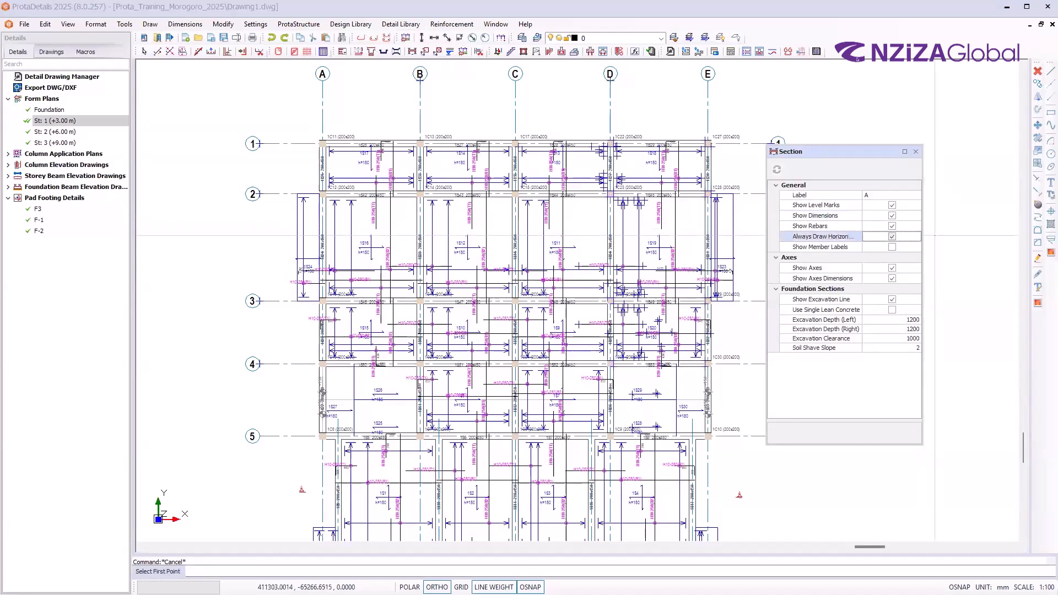
click(892, 236)
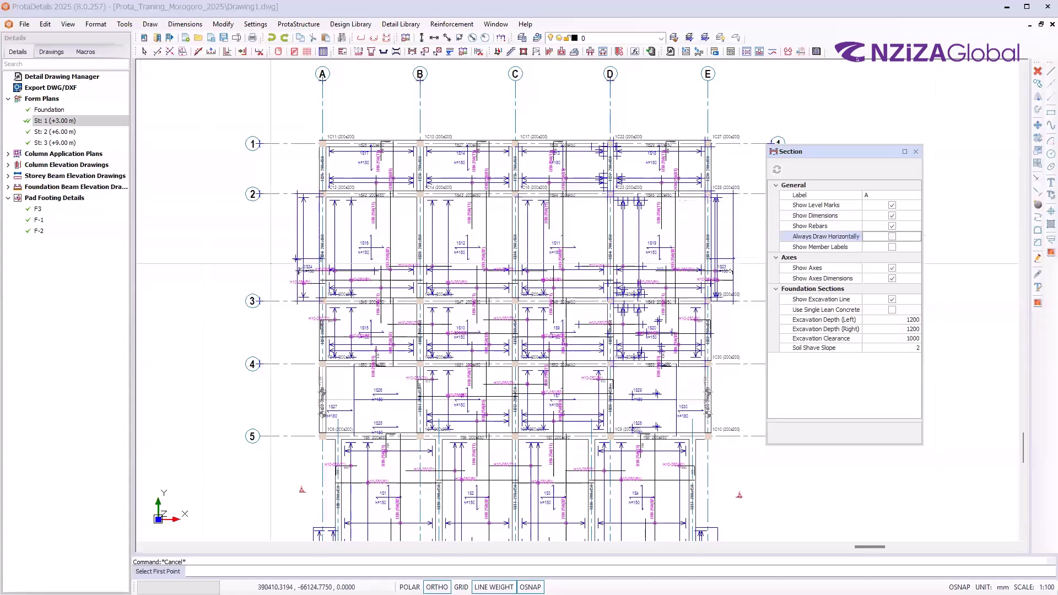
scroll(270, 264, down, 2)
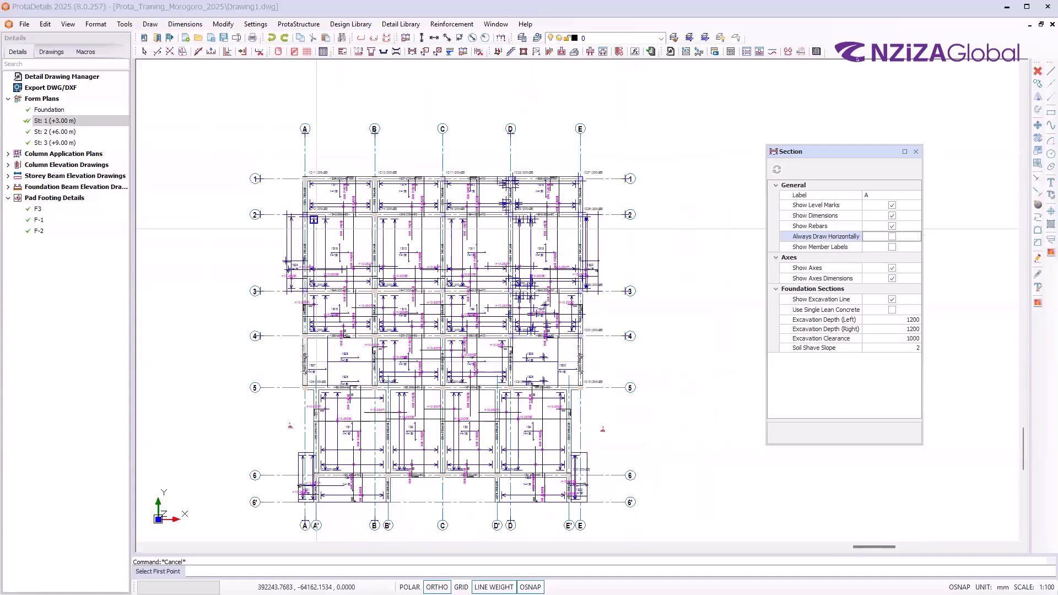
click(314, 223)
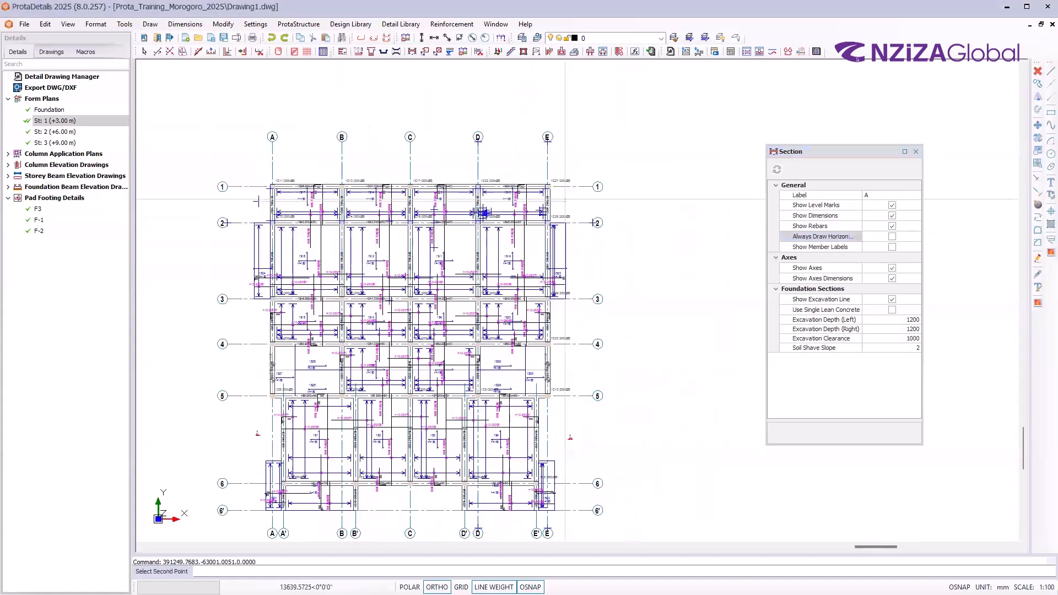
click(565, 199)
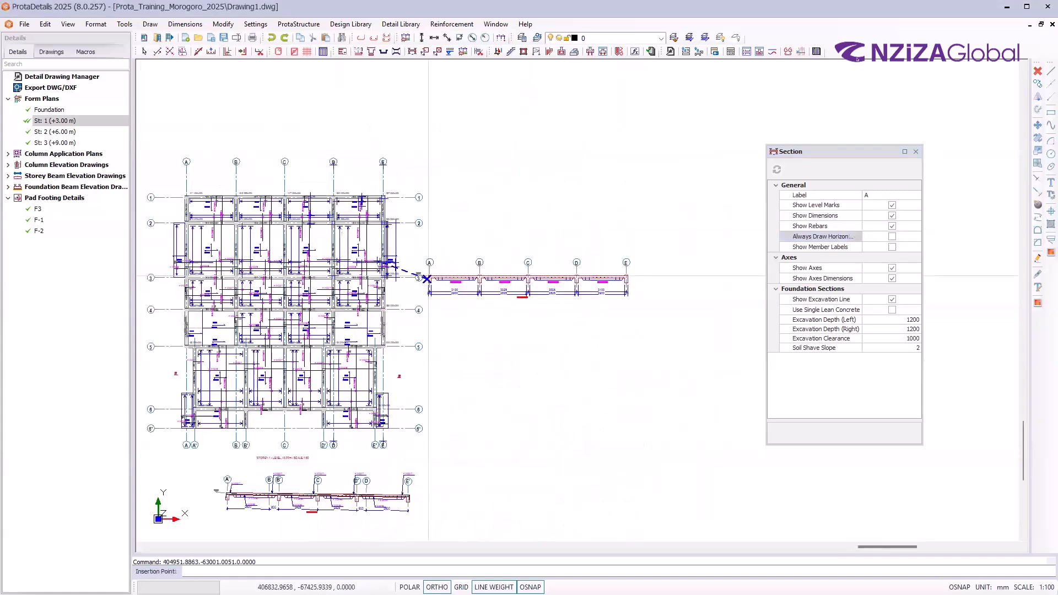
click(426, 280)
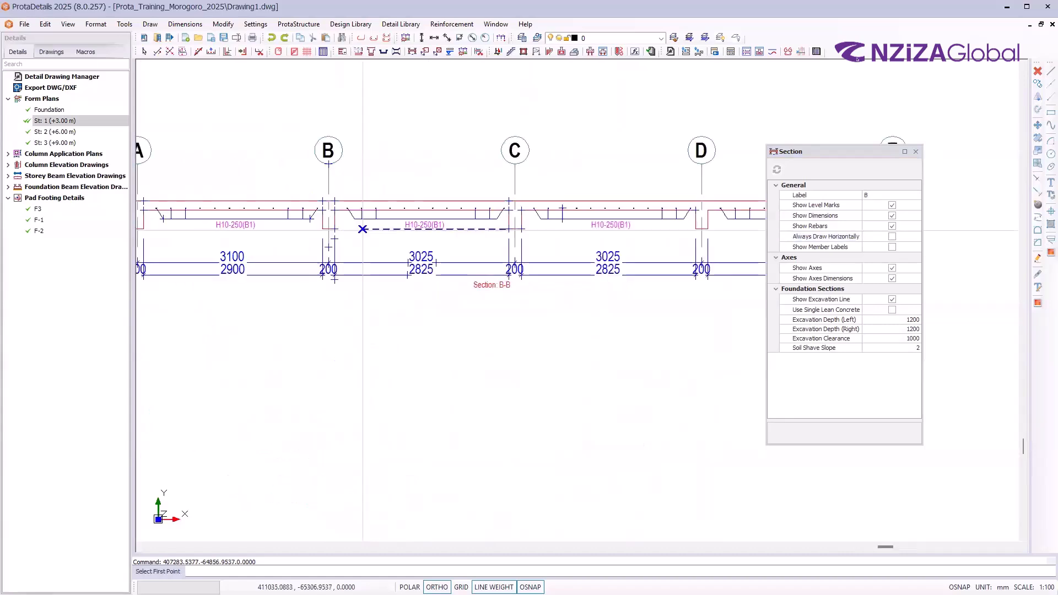
key(Escape)
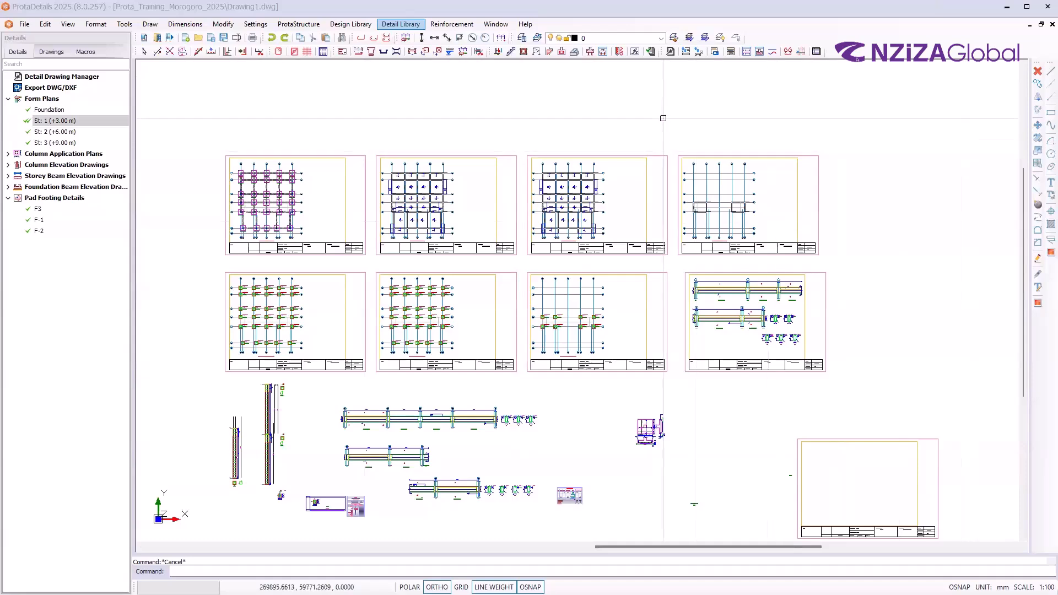
Switch to ProtaStructure and examine the 3D building model from the back left side
scroll(535, 135, down, 1)
scroll(553, 160, up, 1)
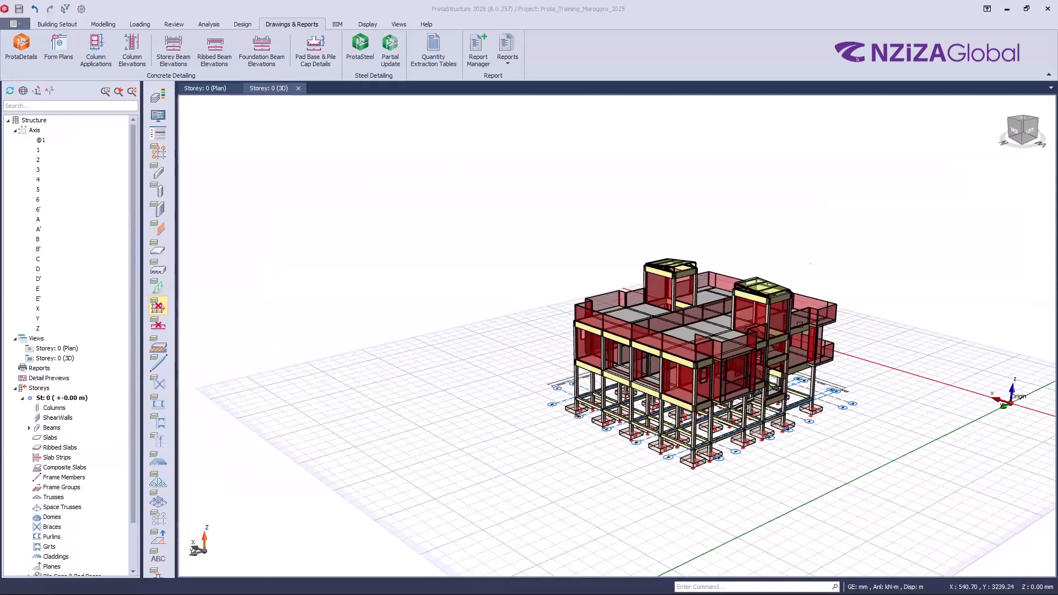
scroll(721, 454, up, 2)
scroll(713, 443, down, 1)
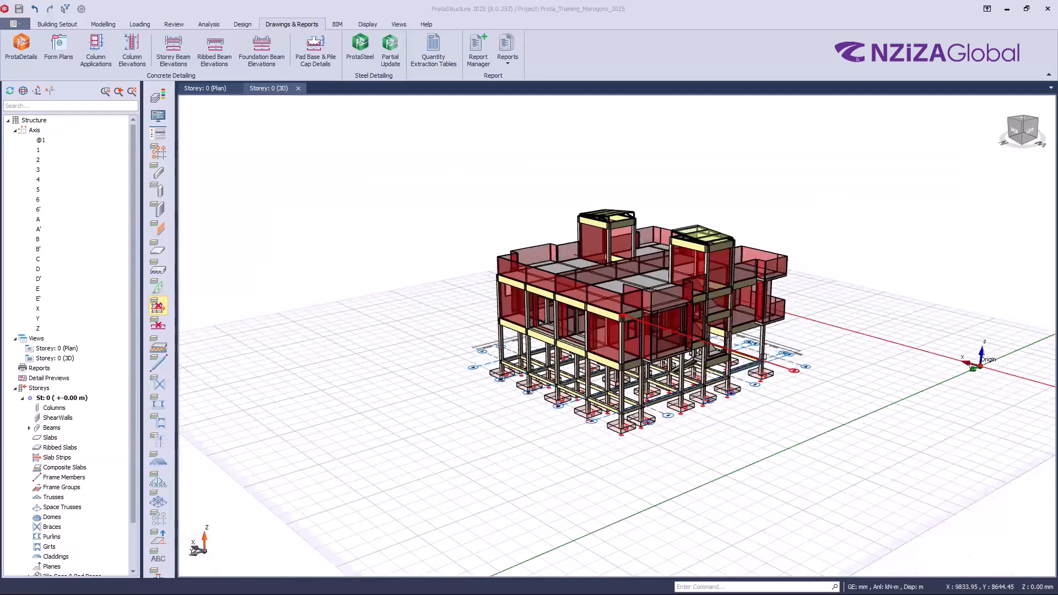
middle_drag(726, 420, 807, 361)
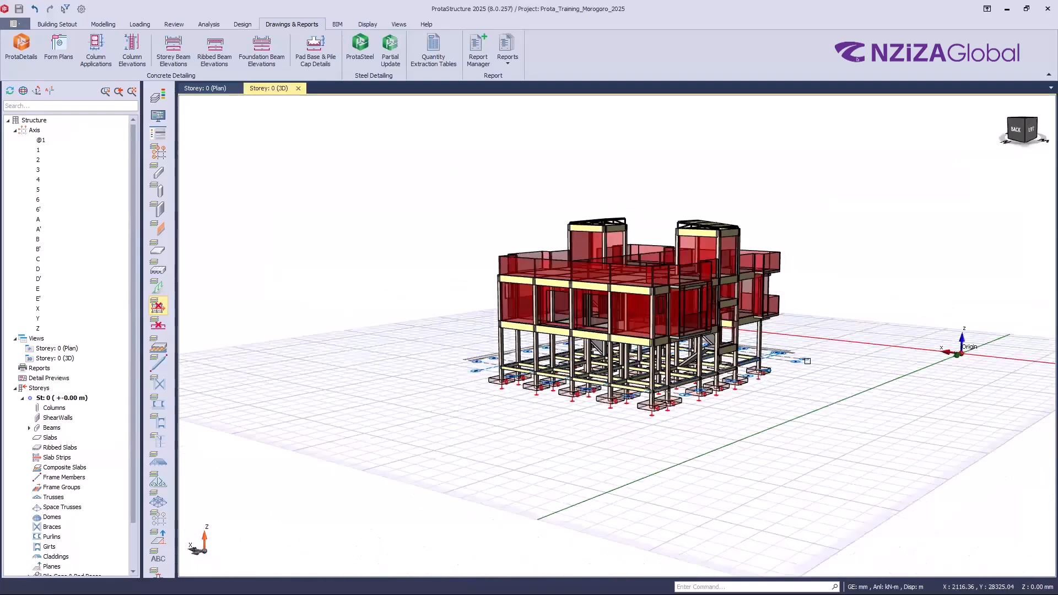
mouse_move(808, 361)
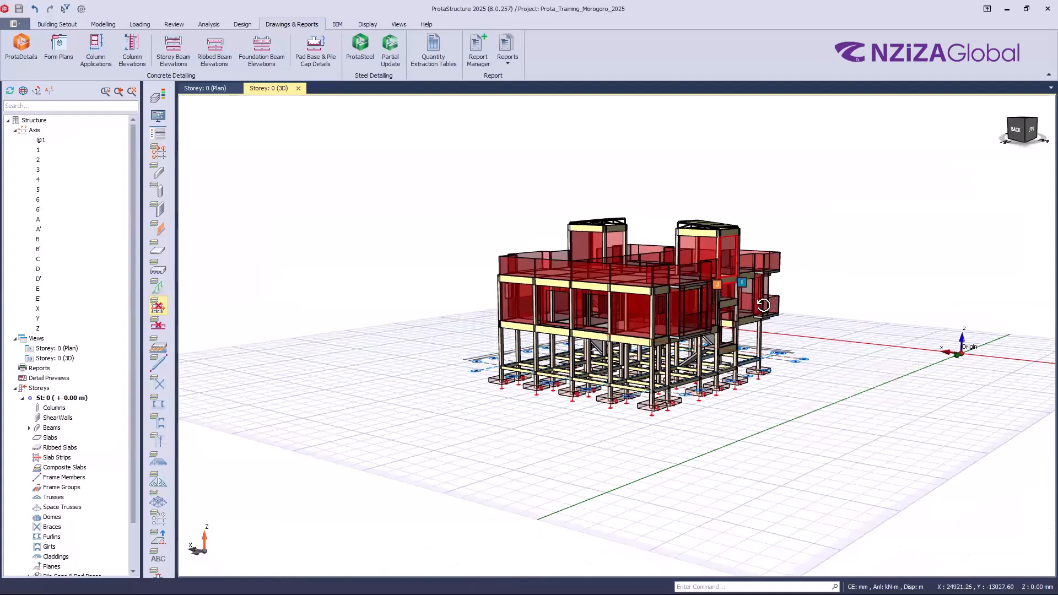
scroll(739, 303, up, 3)
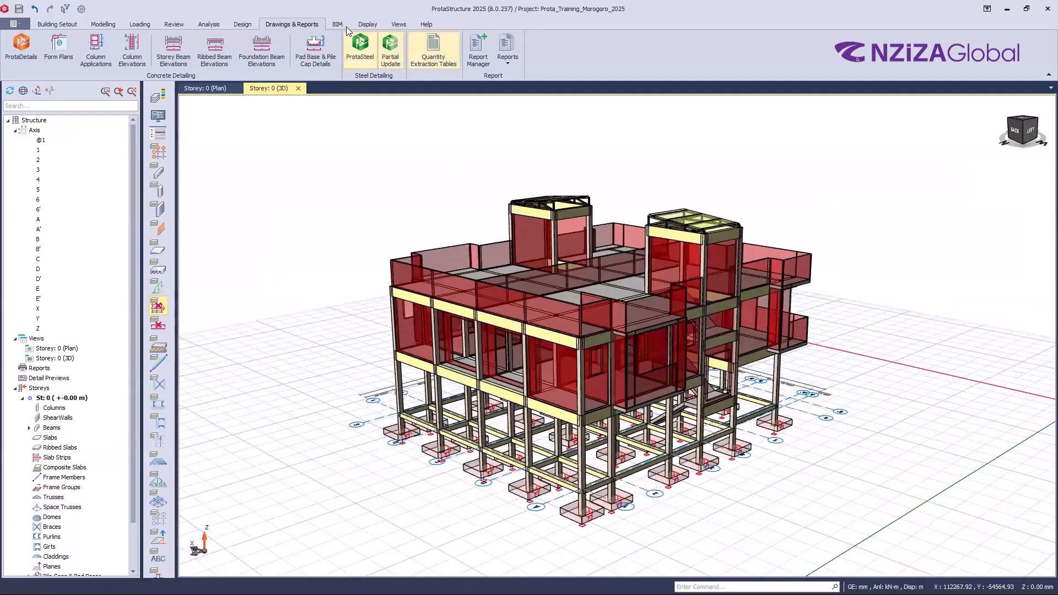
Export the structural model as an IFC 4 file named Prota_Training_Morogoro_2025.ifc to the project's Export folder
click(341, 23)
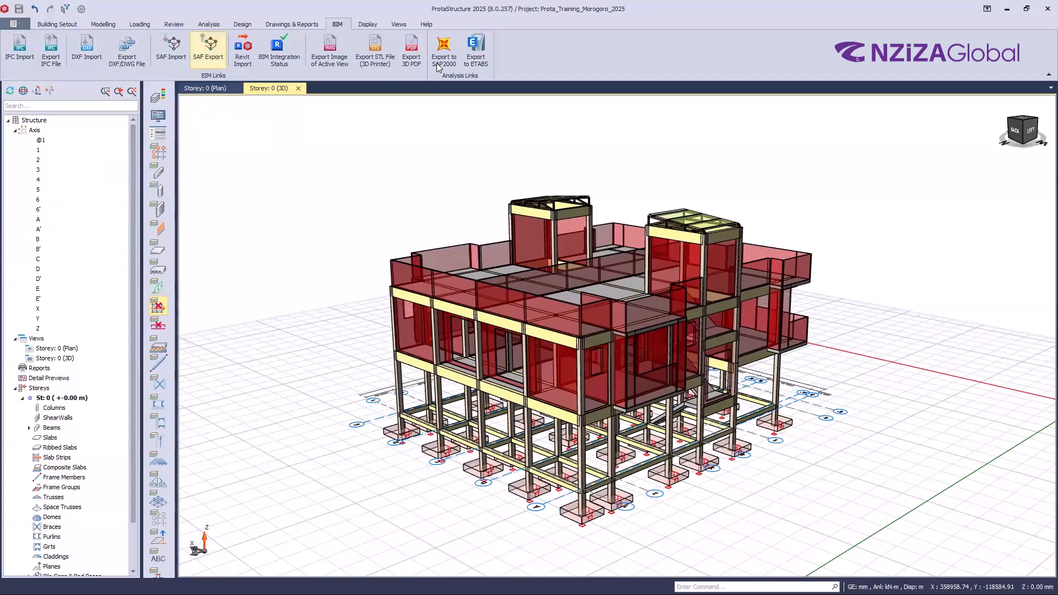
click(471, 55)
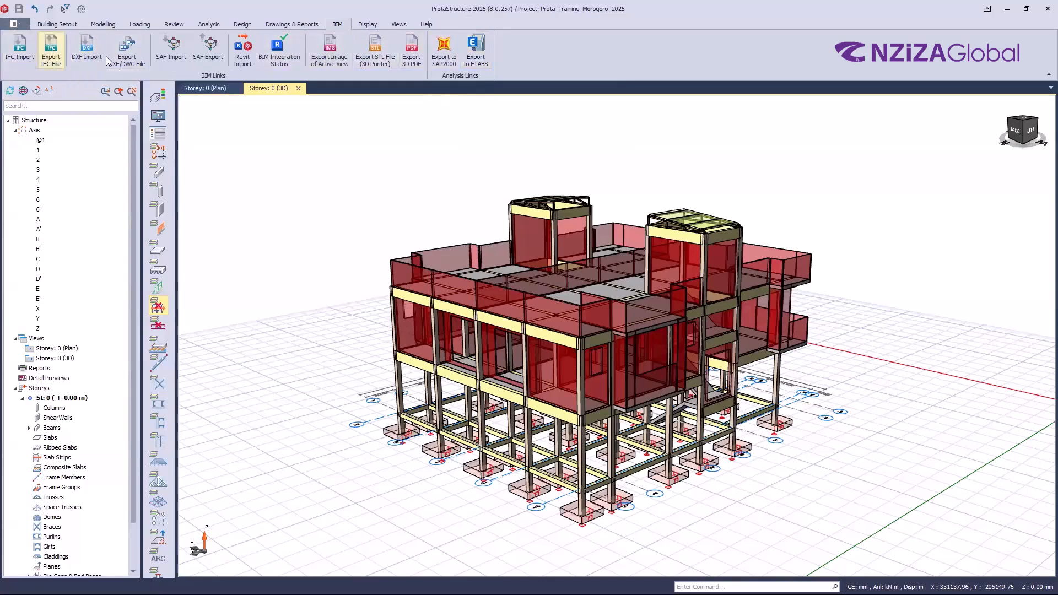
click(605, 445)
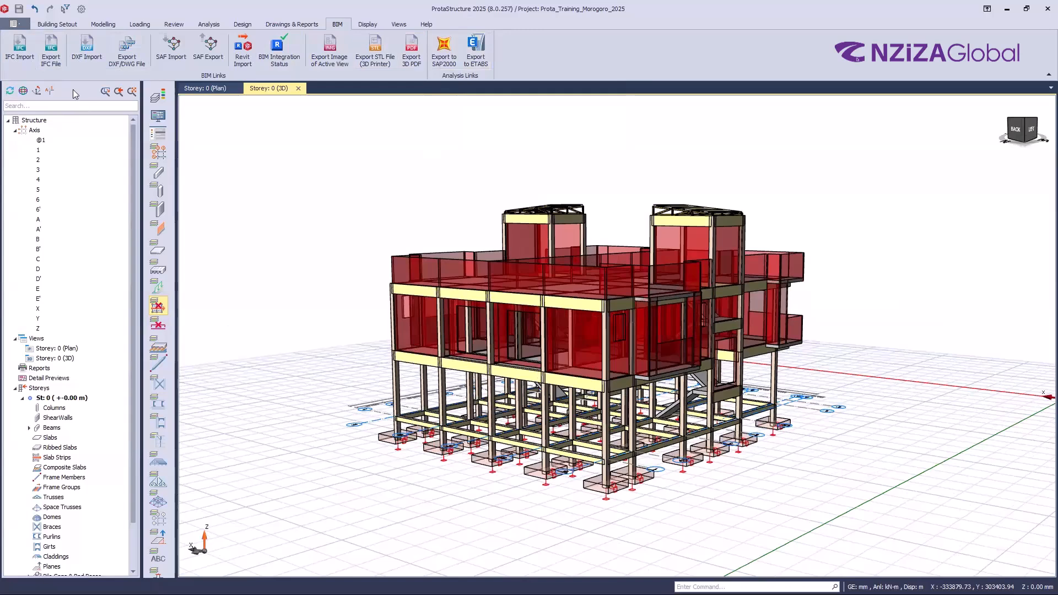
click(64, 56)
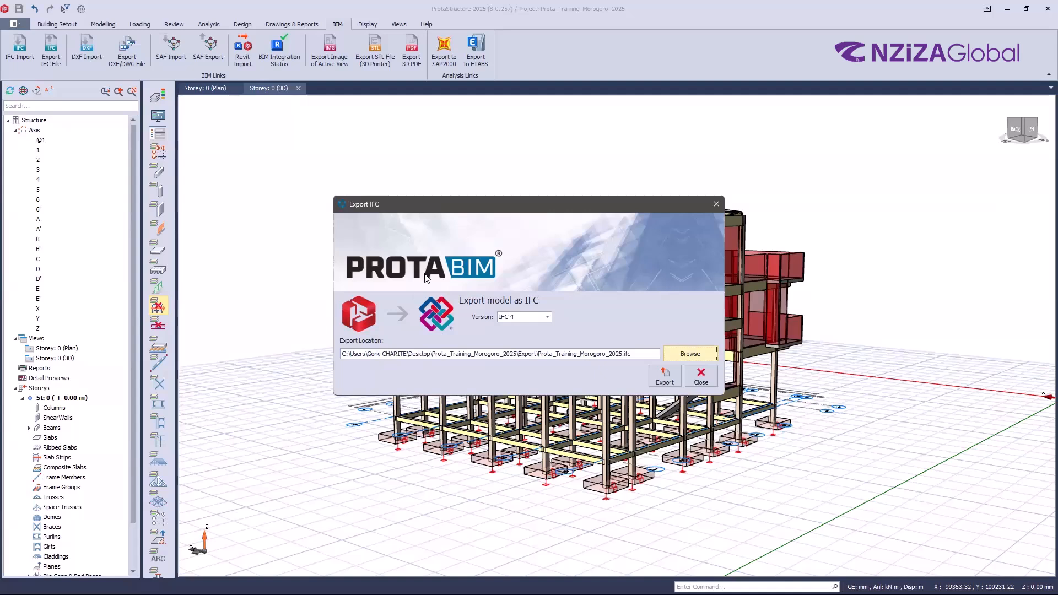
key(ctrl)
key(ctrl)
key(ctrl)
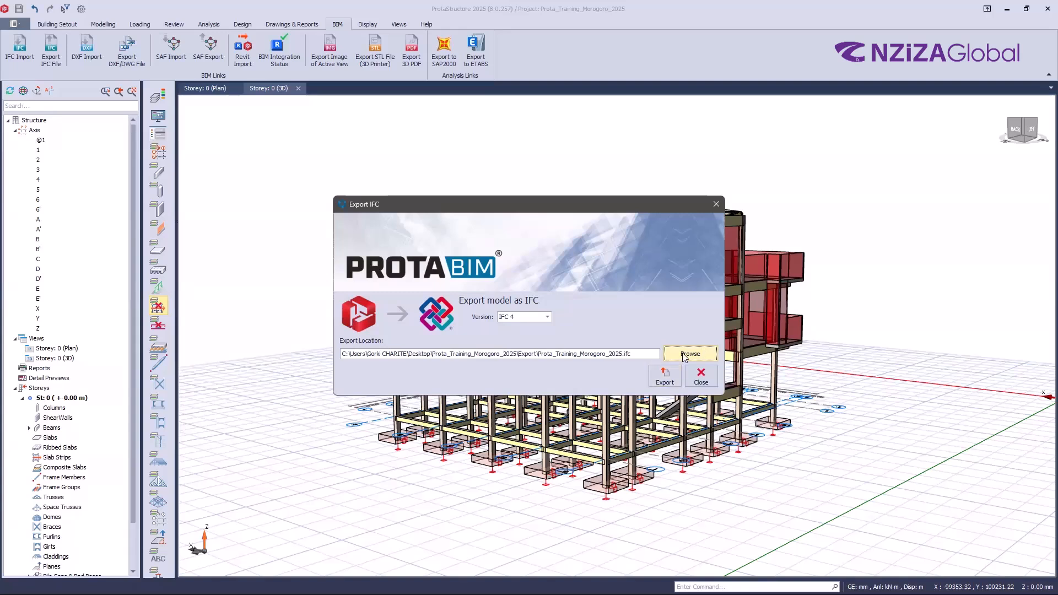
key(ctrl)
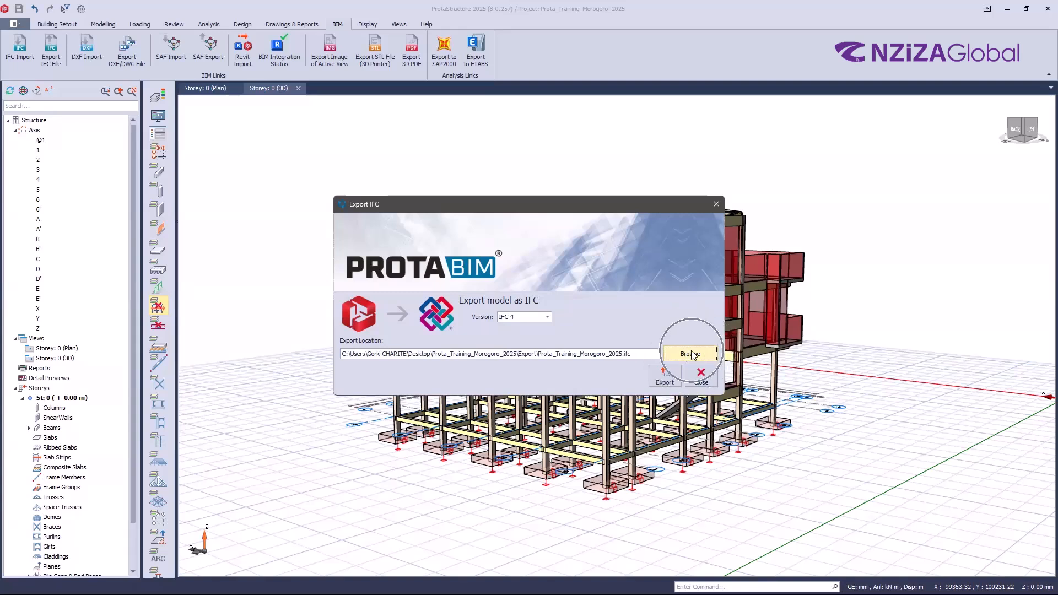
click(666, 381)
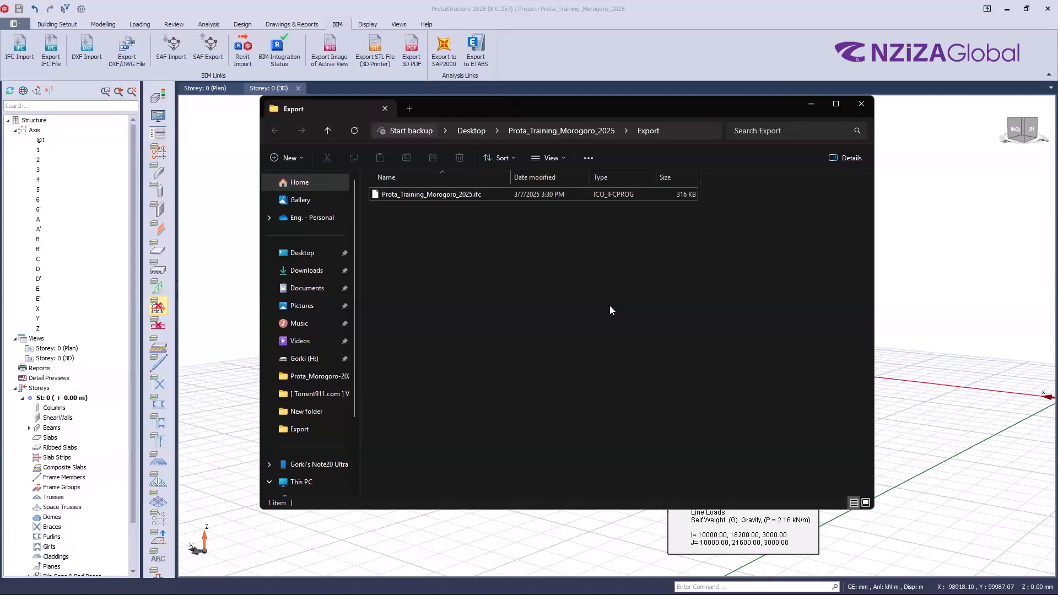
Switch to Revit 2025 and create a new project
key(super)
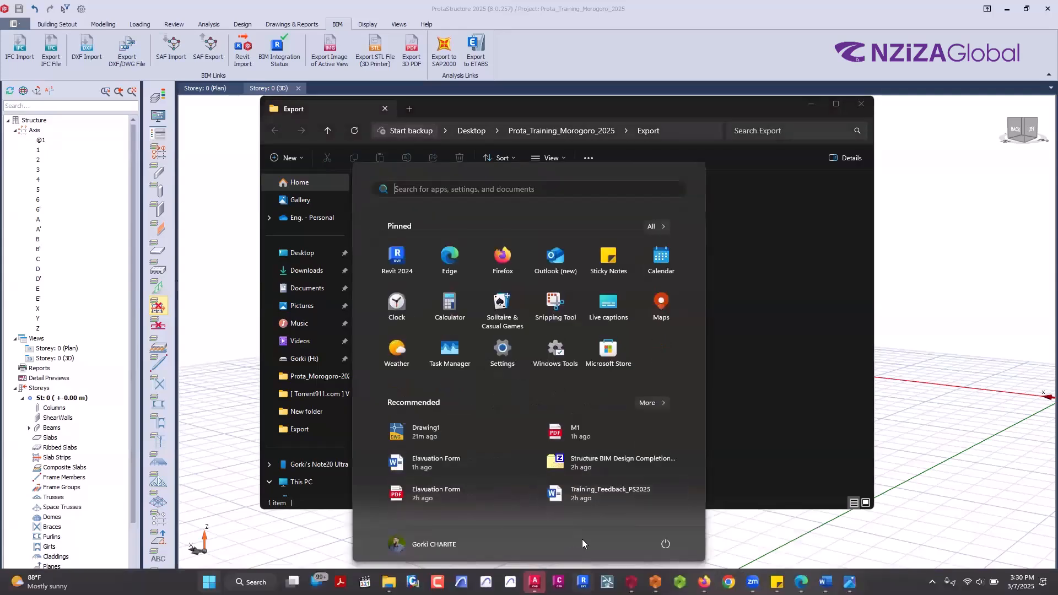
click(590, 354)
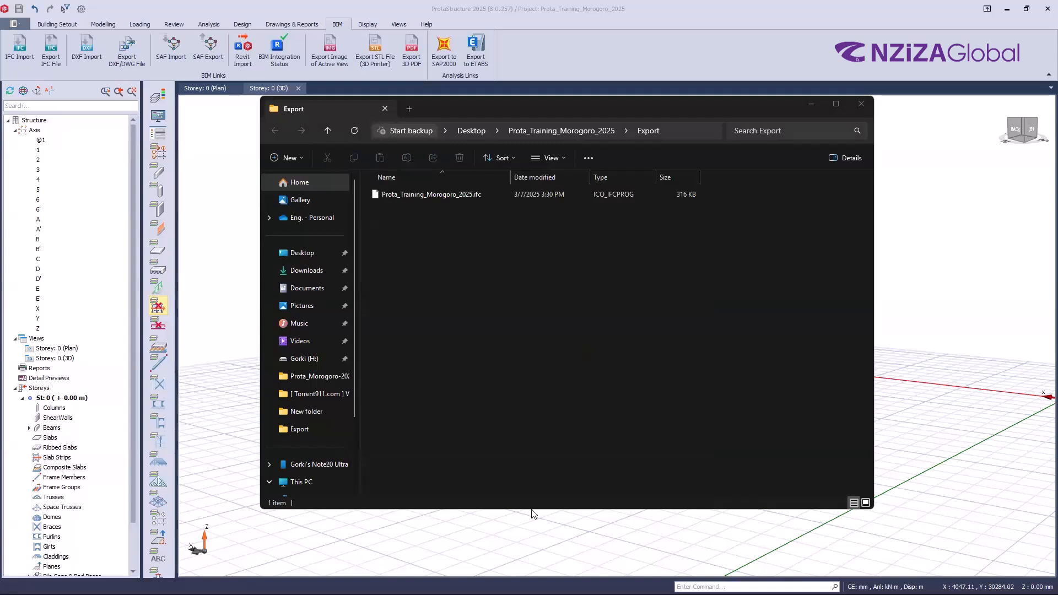
key(super)
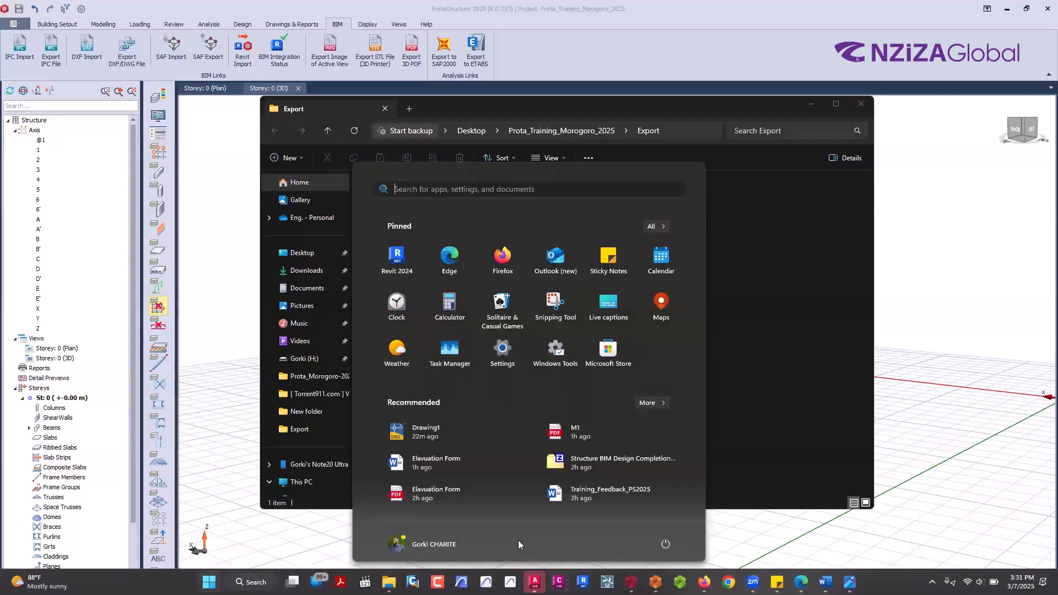
key(Escape)
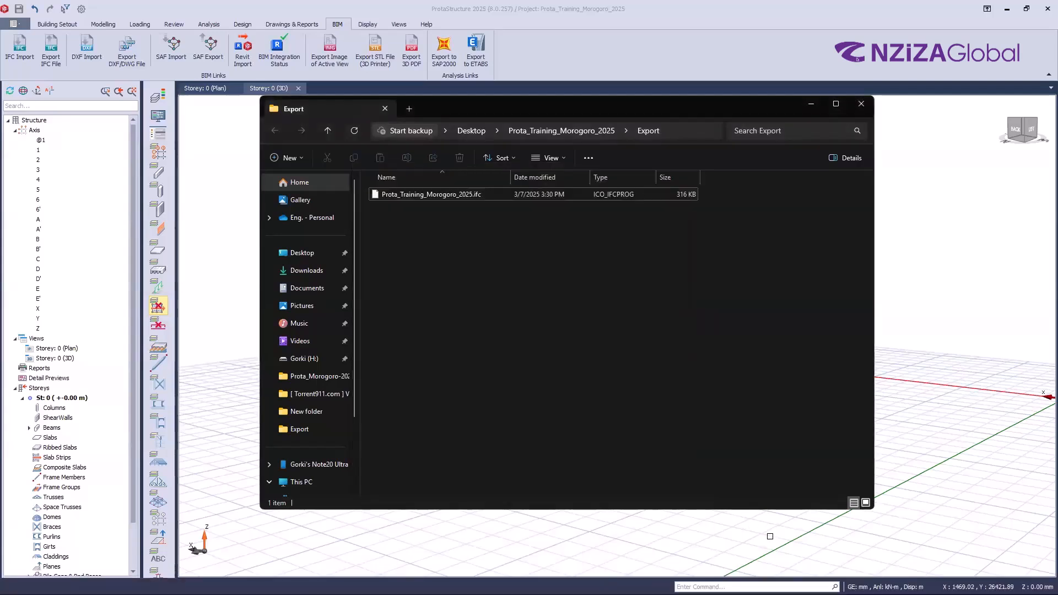
key(super)
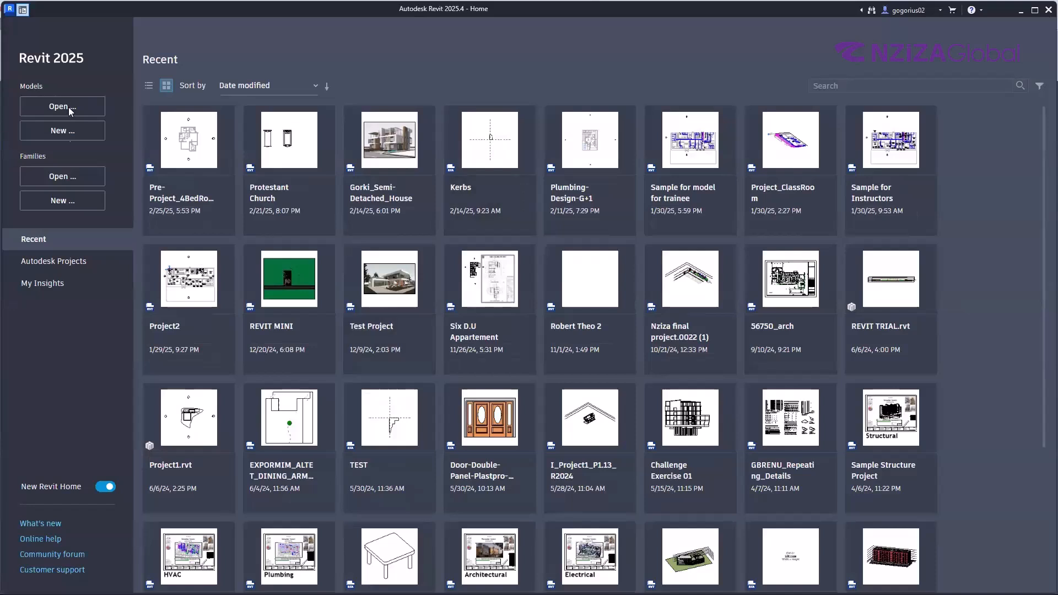
click(86, 133)
click(503, 340)
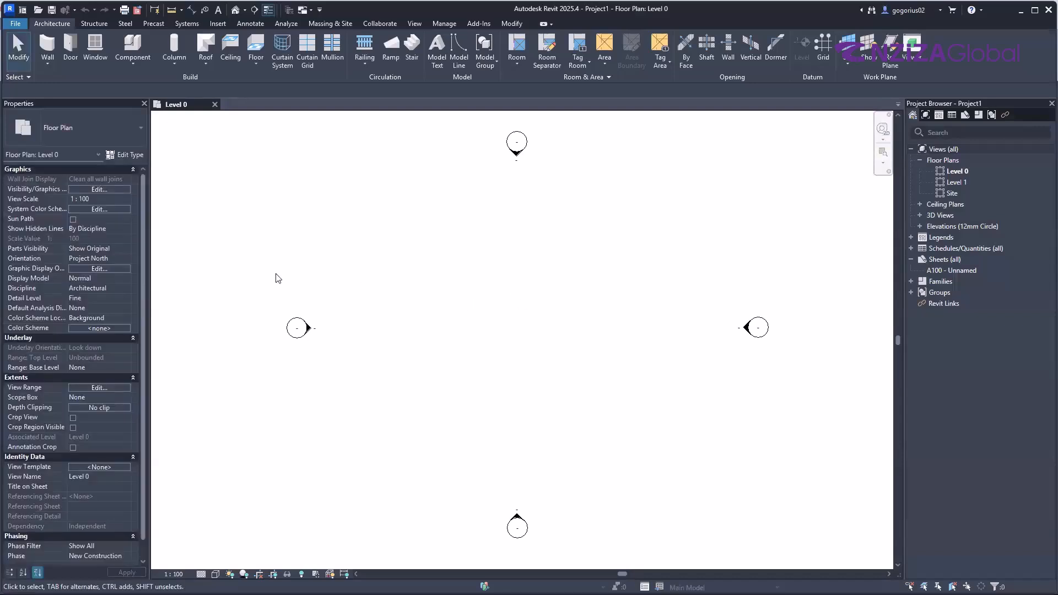
Link the exported Prota_Training_Morogoro_2025.ifc file into the new project
click(217, 23)
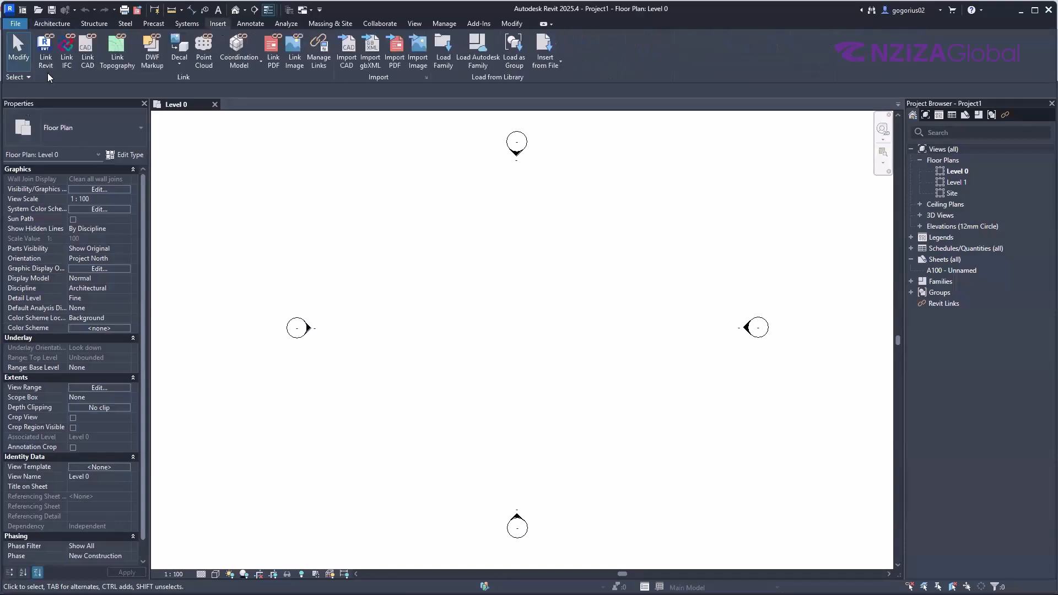
click(67, 61)
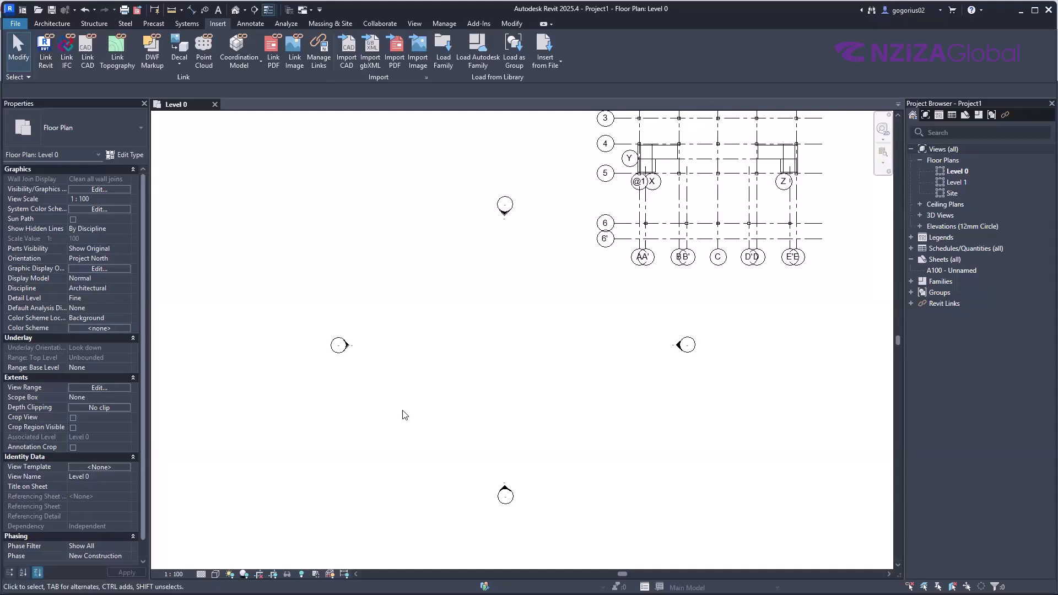
scroll(388, 452, down, 2)
scroll(631, 215, up, 1)
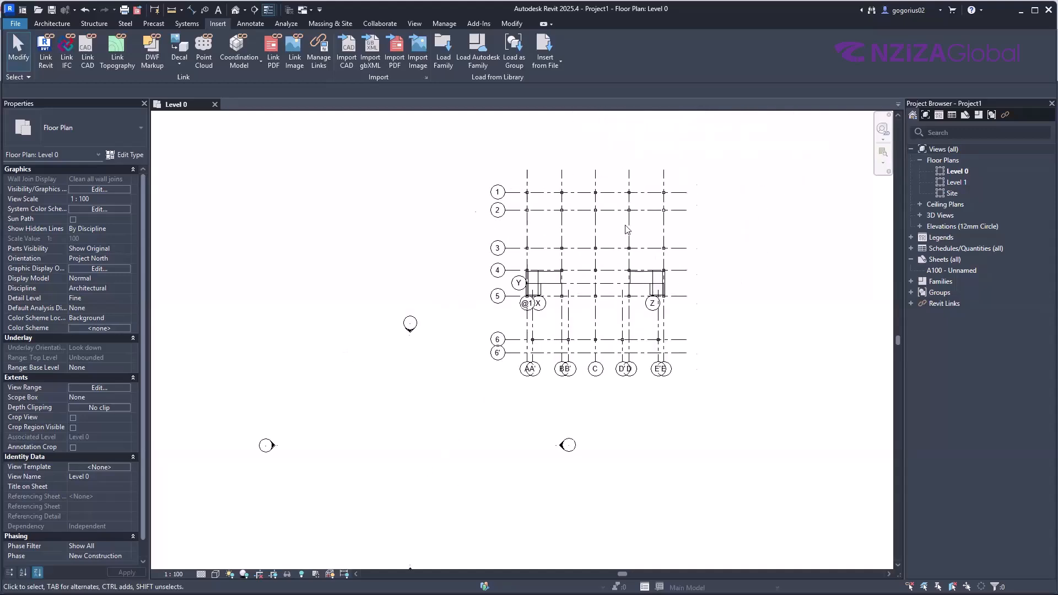
Inspect the linked model's grids around axes 4, 5, X and Y on the Level 0 plan, and open the default 3D view
scroll(598, 256, up, 1)
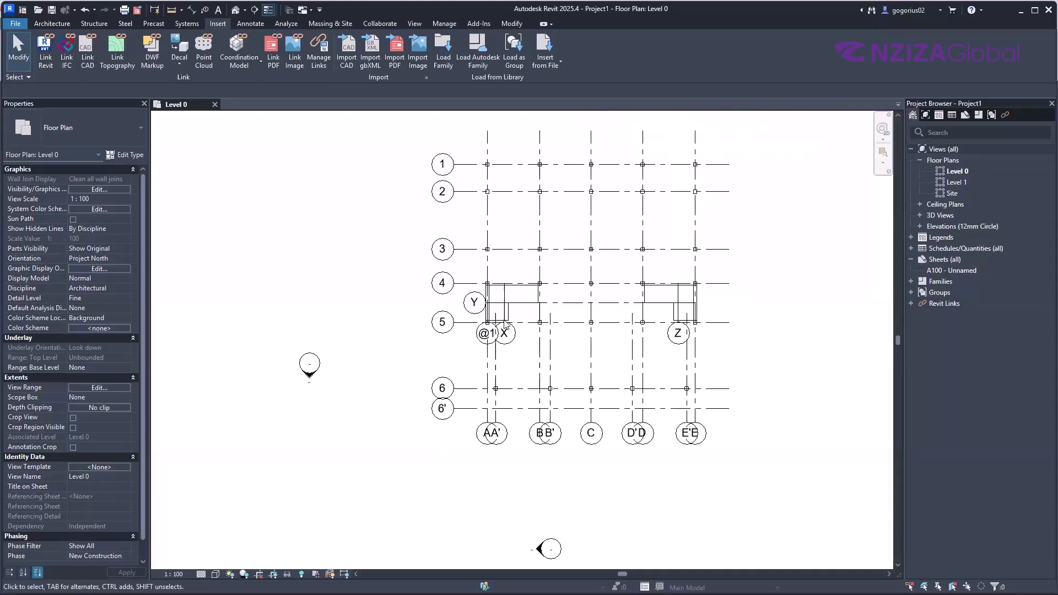
scroll(507, 324, up, 4)
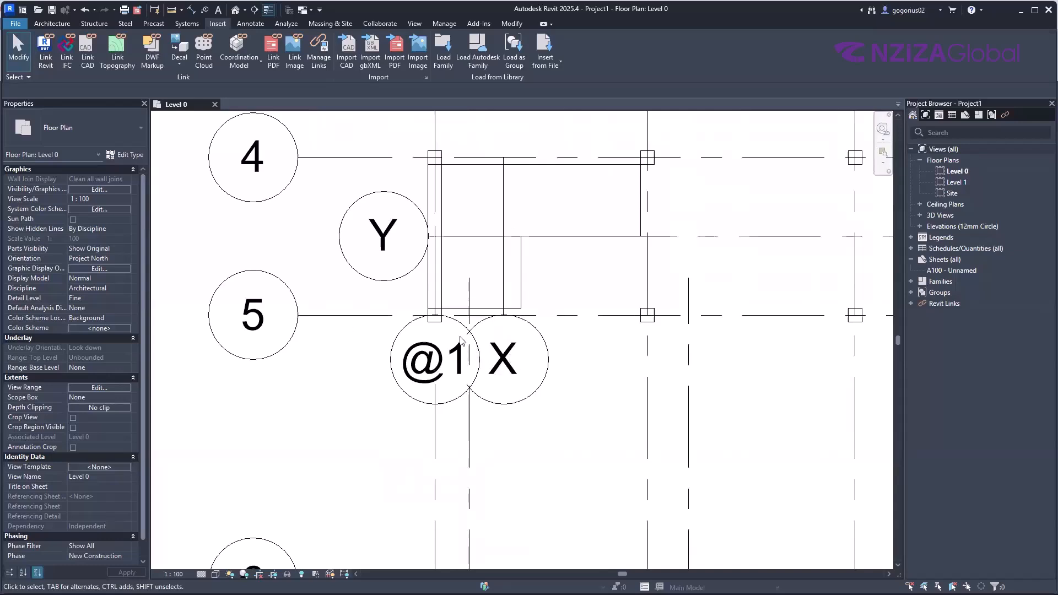
scroll(528, 368, down, 6)
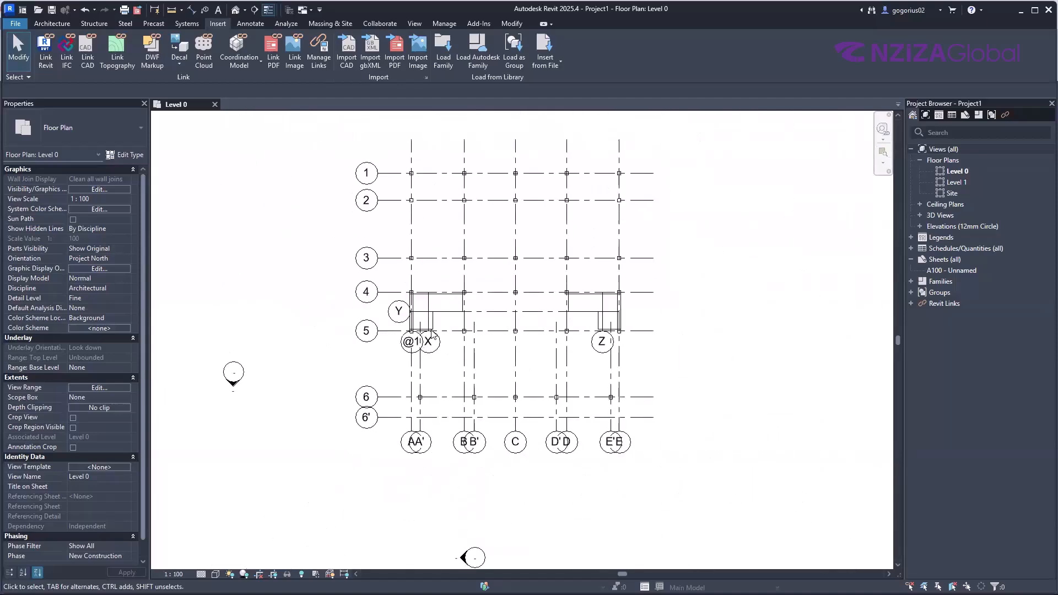
click(235, 11)
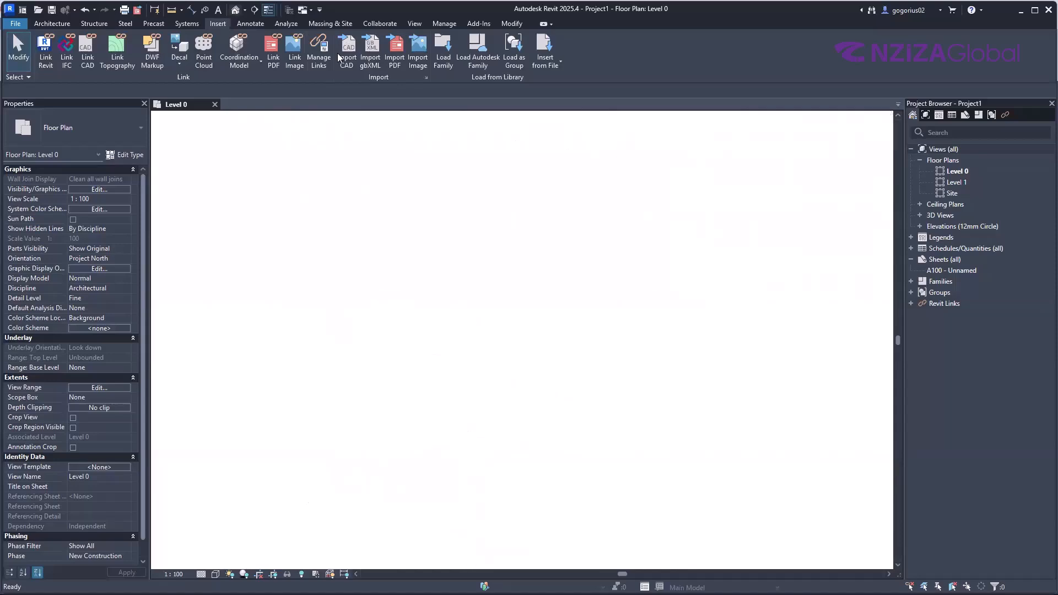
Examine the linked structural model in the 3D view, including its straight back elevation and the levels beside it
scroll(531, 277, down, 3)
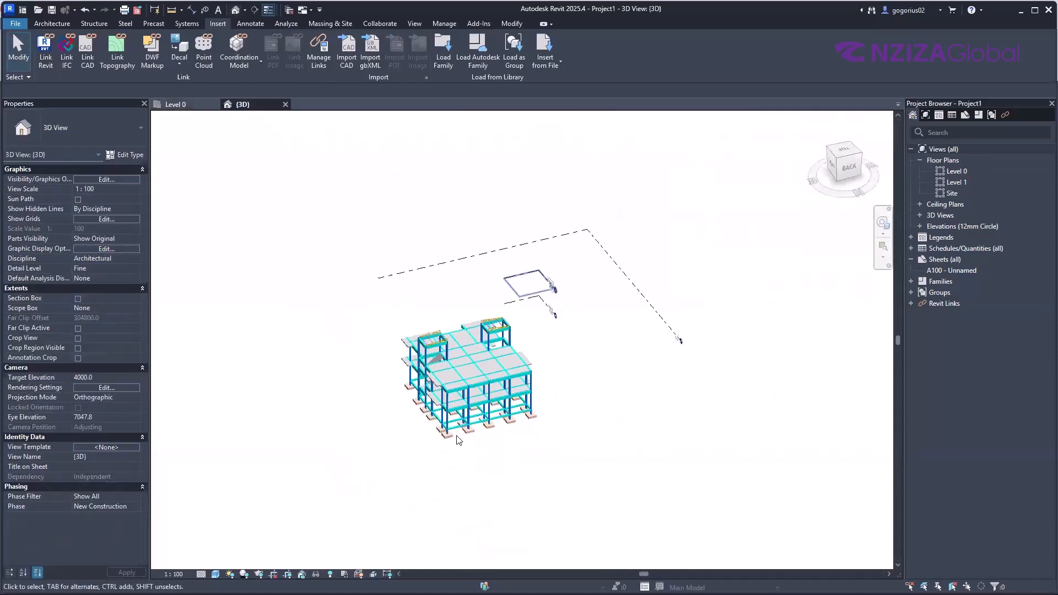
scroll(434, 430, up, 5)
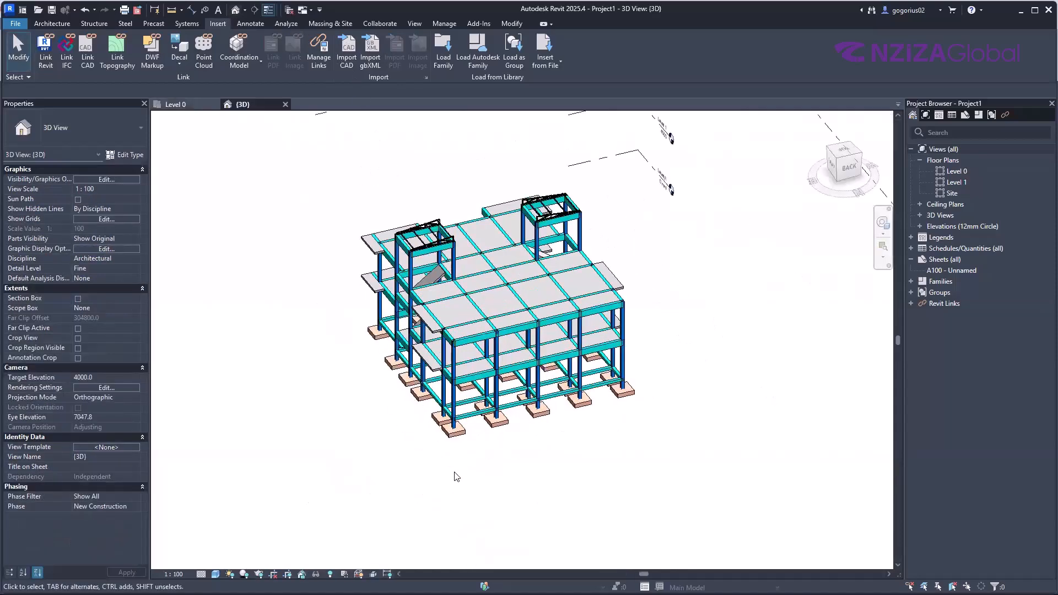
scroll(508, 481, down, 2)
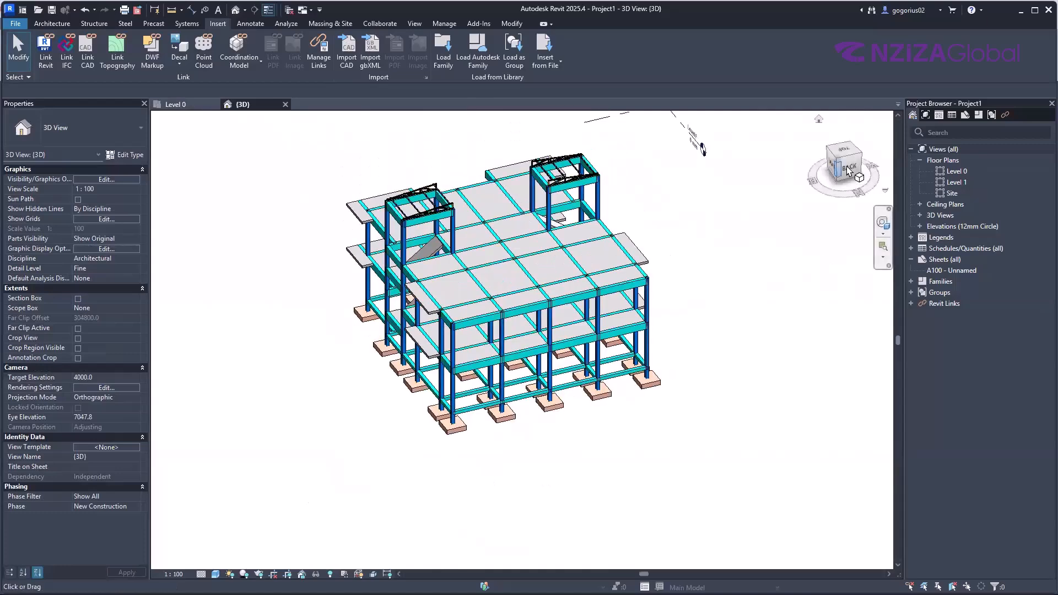
drag(829, 151, 568, 295)
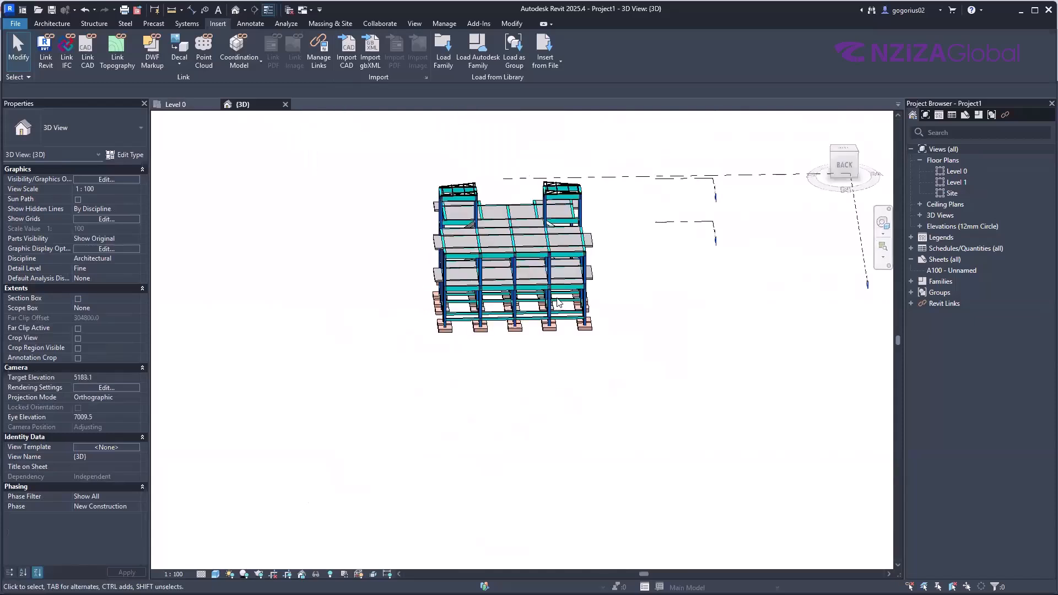
click(844, 164)
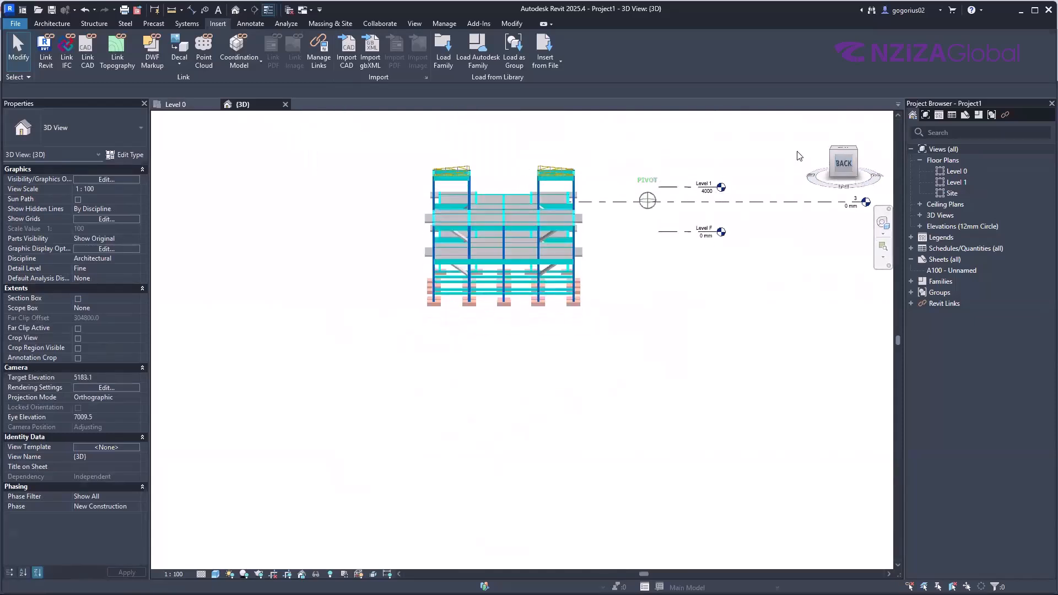
scroll(472, 444, down, 3)
scroll(528, 361, up, 5)
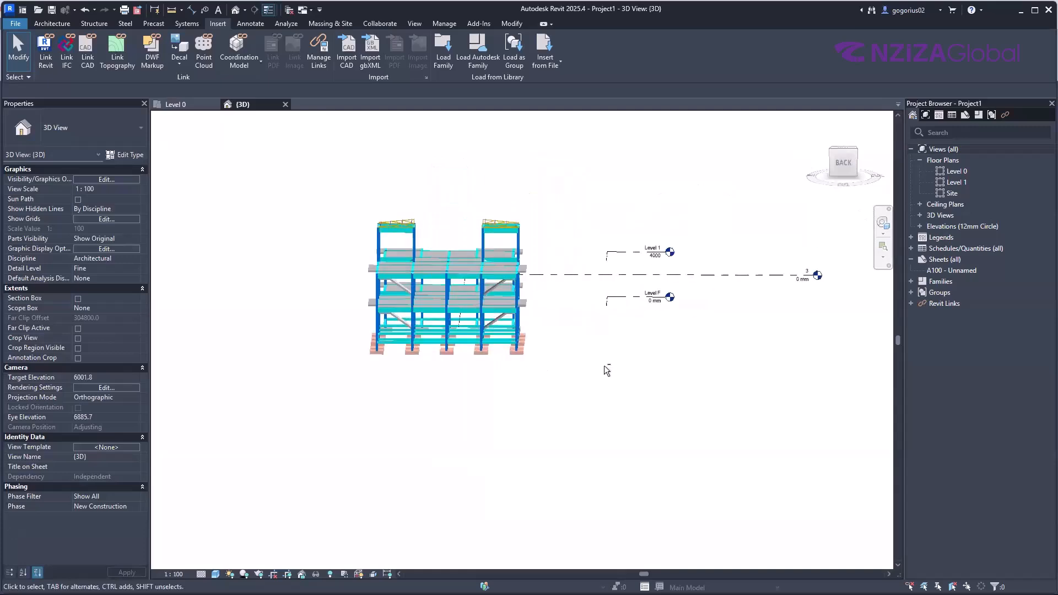
Examine the linked model's stairs, slabs, beams and footings from the back and right sides in 3D
shift+middle_drag(550, 364, 632, 368)
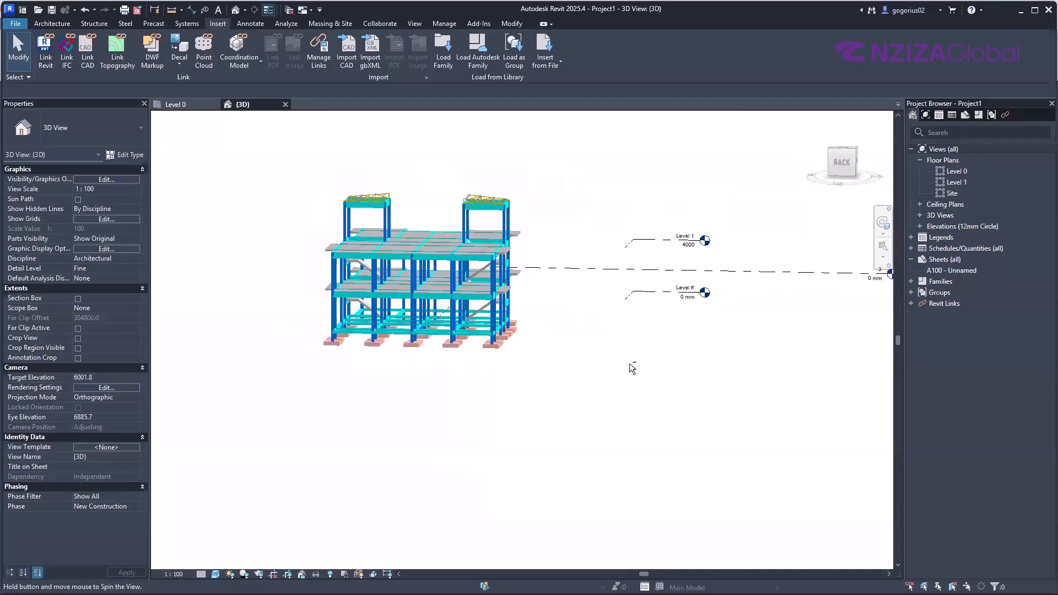
shift+middle_drag(633, 369, 740, 448)
scroll(726, 453, up, 3)
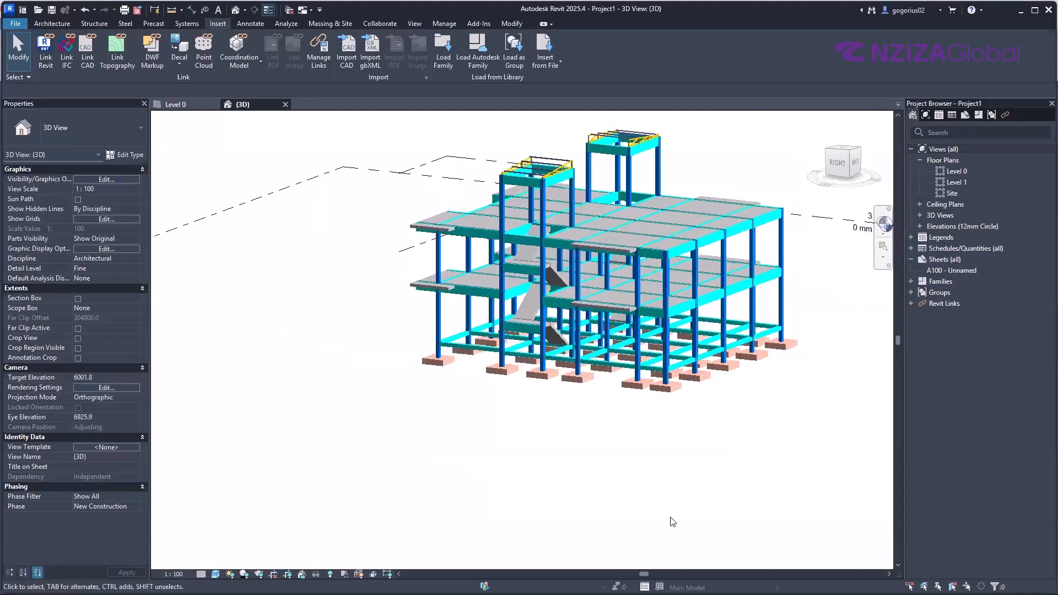
scroll(763, 358, down, 1)
middle_drag(763, 358, 678, 356)
scroll(678, 355, up, 2)
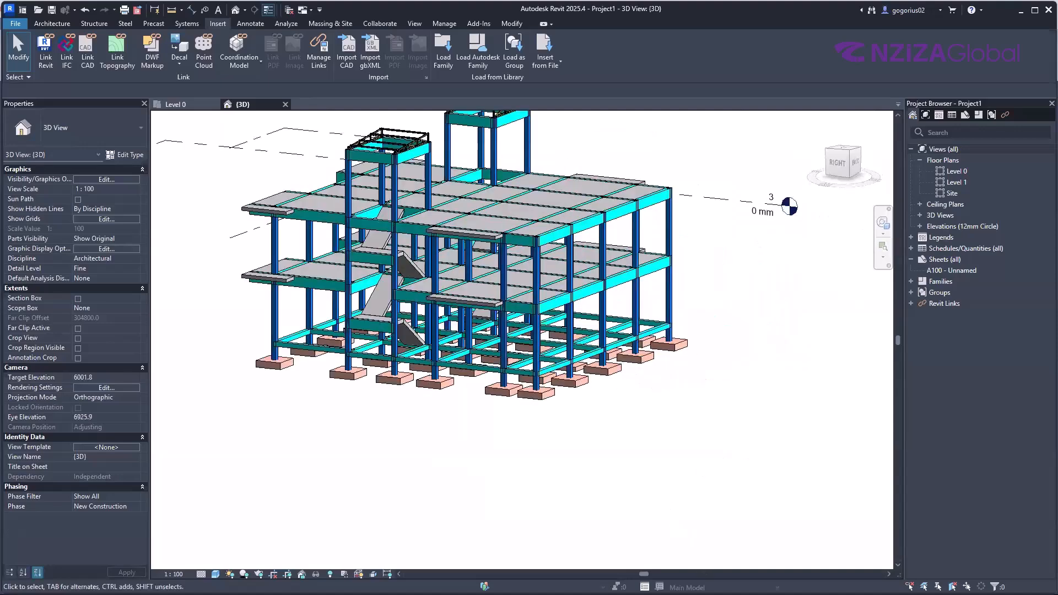
shift+middle_drag(584, 358, 560, 364)
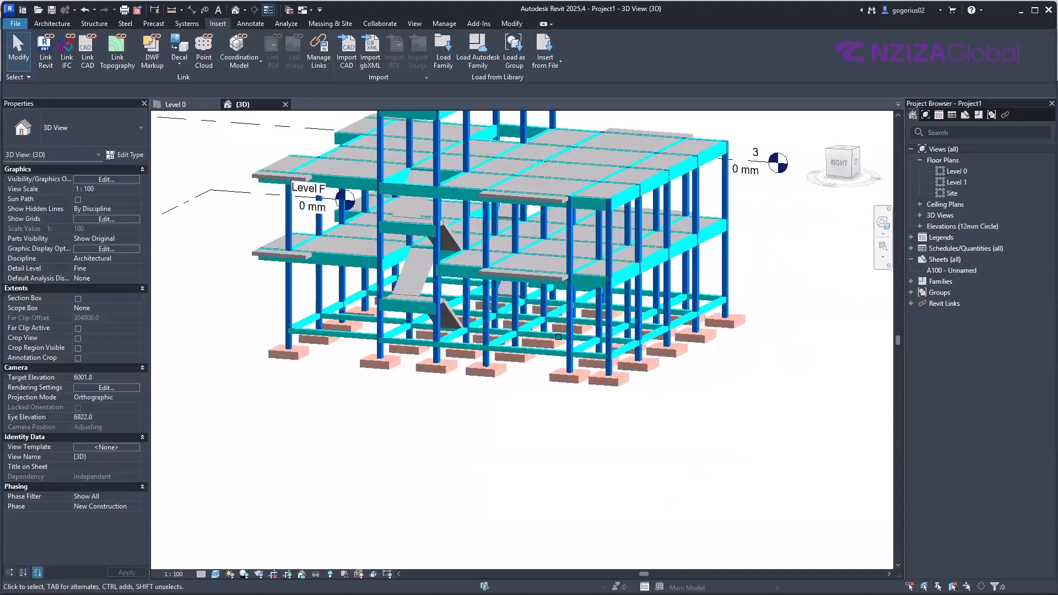
shift+middle_drag(624, 389, 570, 390)
Set the 3D view's visual style to Hidden Line and view the whole linked model
key(h)
key(l)
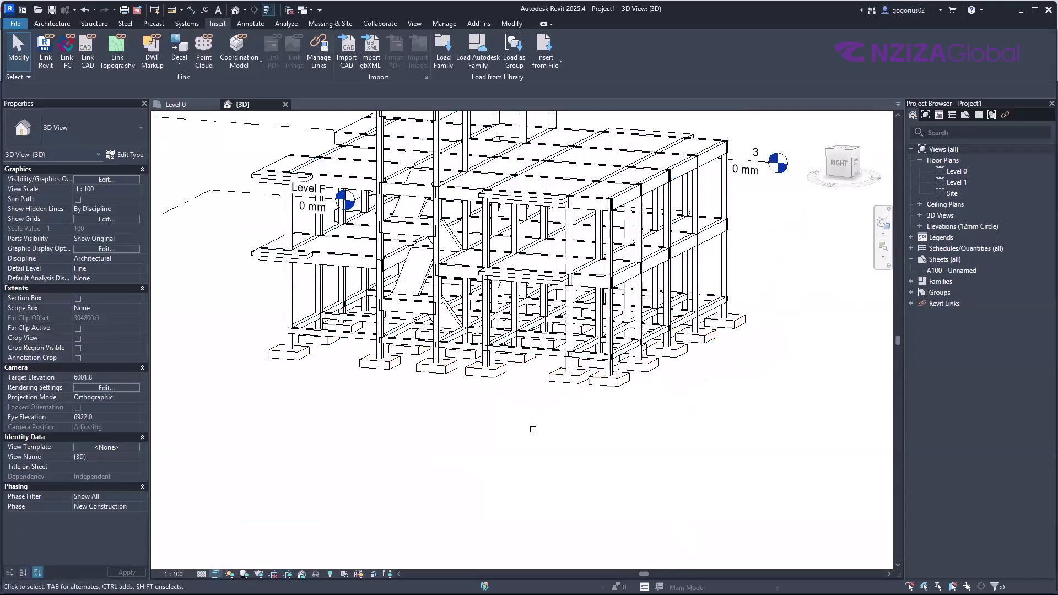
scroll(598, 428, down, 2)
shift+middle_drag(584, 431, 584, 431)
Switch to ProtaStructure and tile its window with Revit, ProtaDetails and AutoCAD in the four quarters of the screen
key(super)
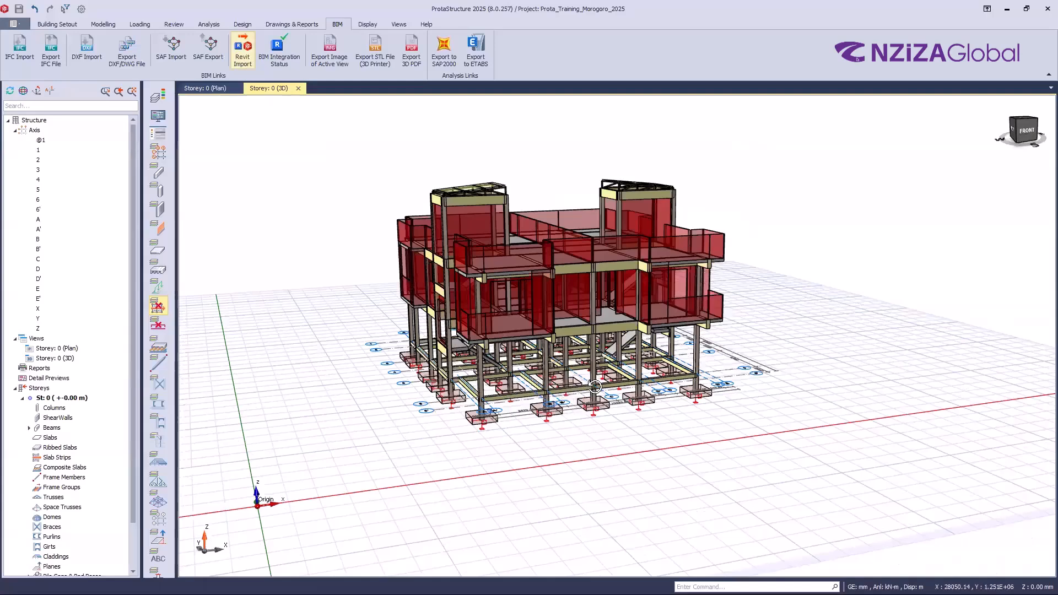
drag(595, 383, 559, 419)
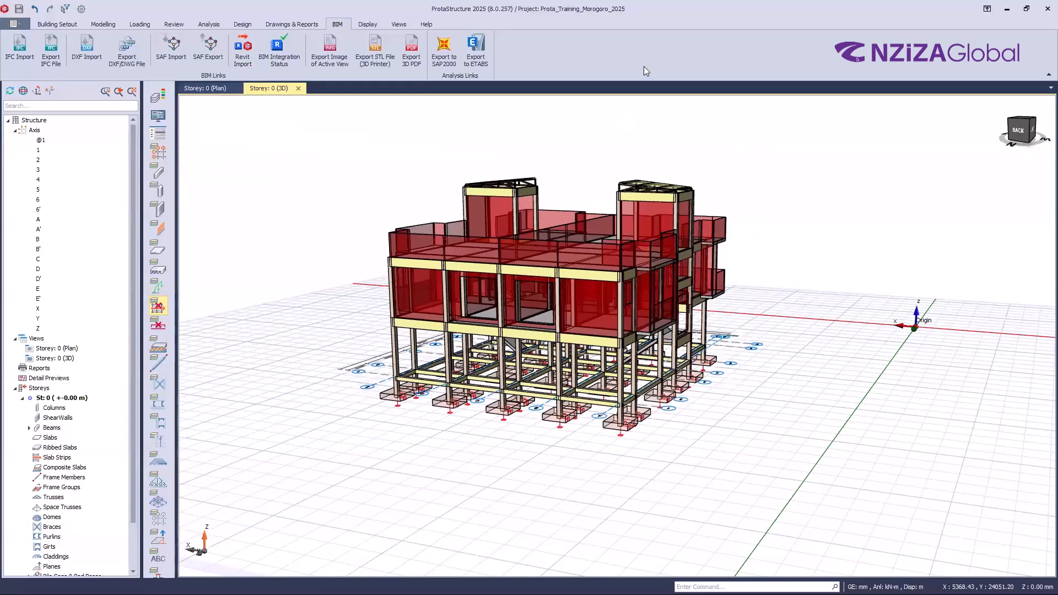
key(super+Left)
key(super+Up)
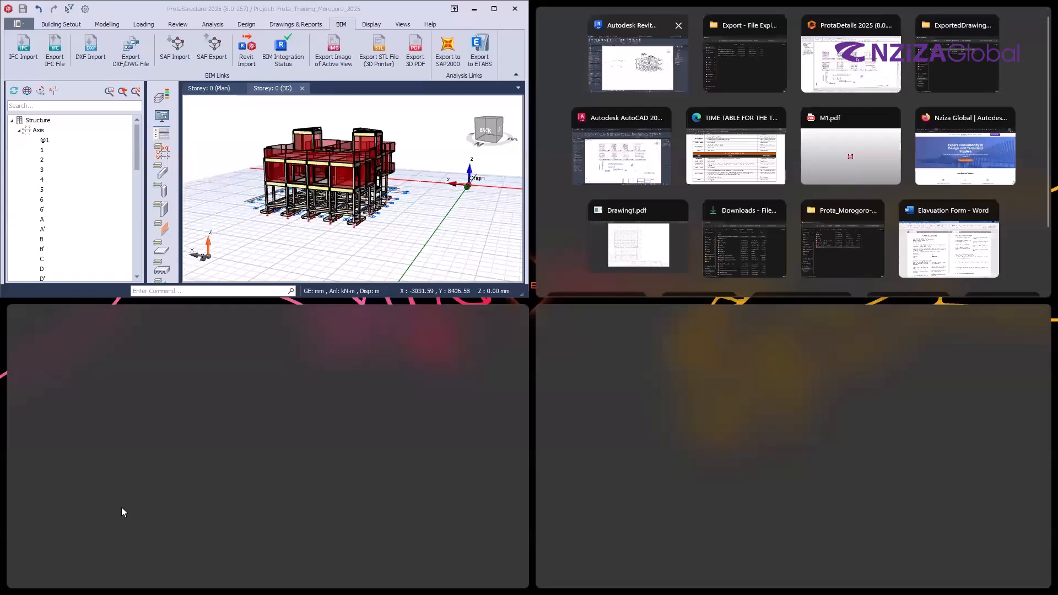
key(Return)
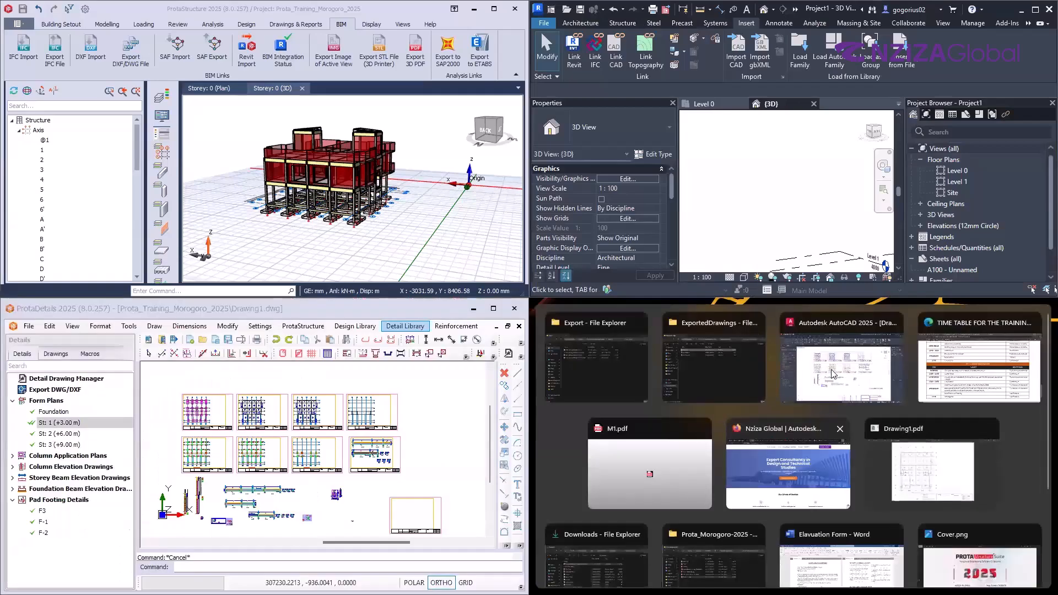
key(Left)
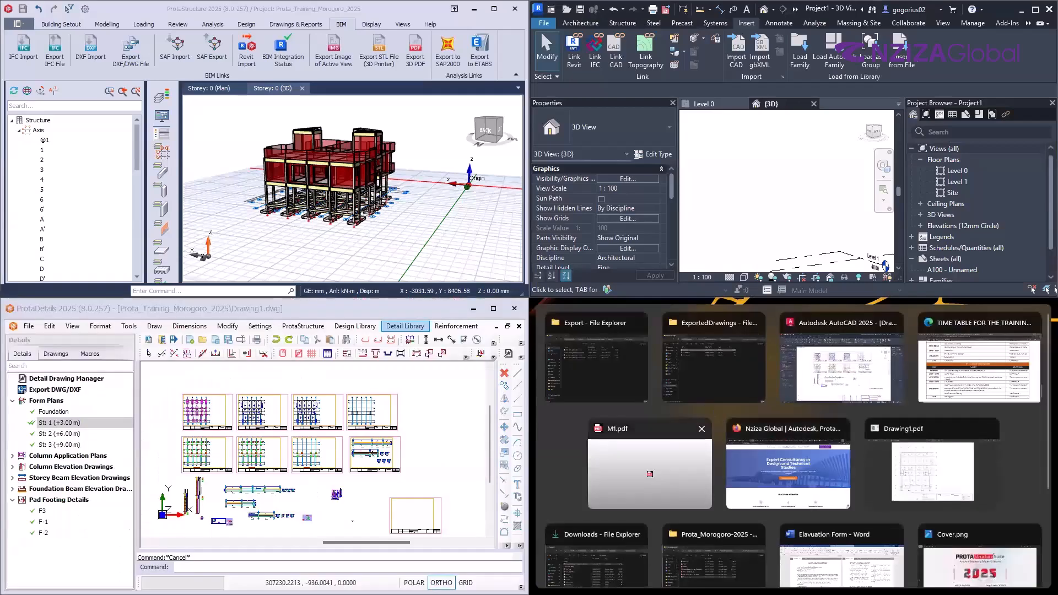
click(842, 365)
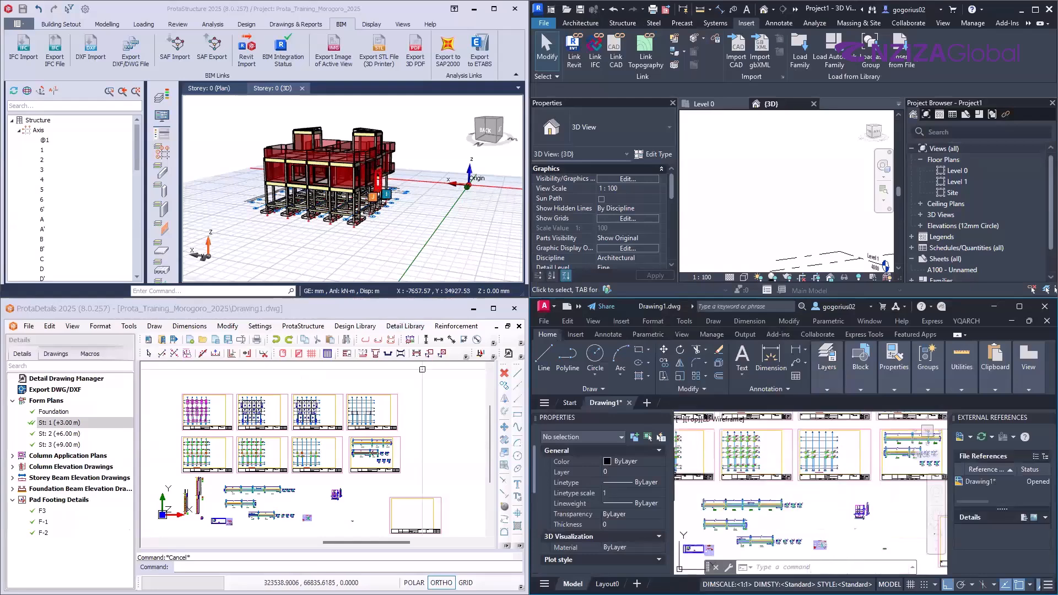
Frame the 3D building model in ProtaStructure and the detail drawing sheets in ProtaDetails for side-by-side comparison
scroll(417, 209, down, 1)
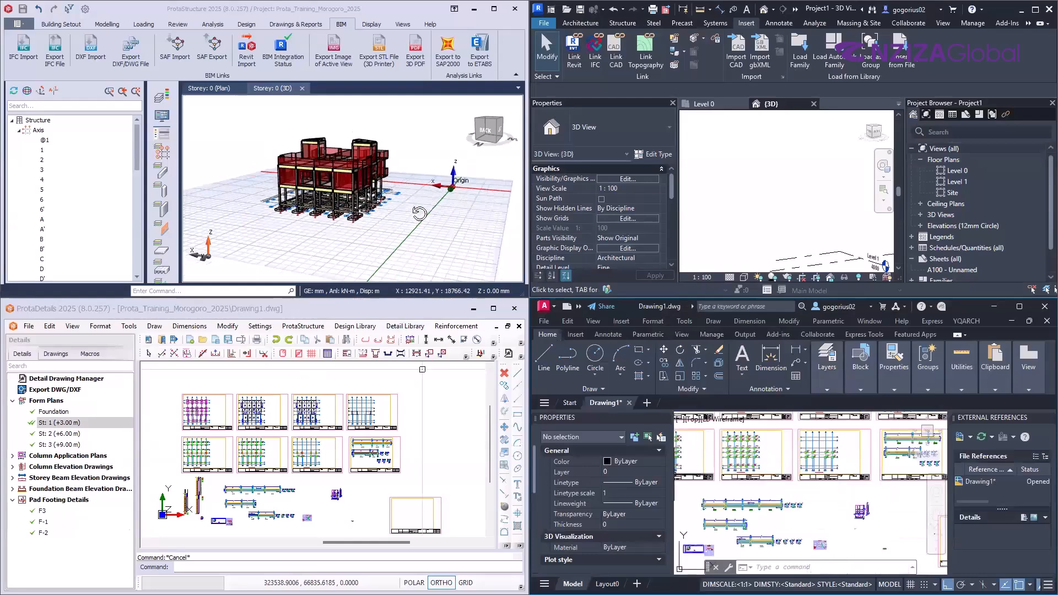
scroll(360, 152, up, 1)
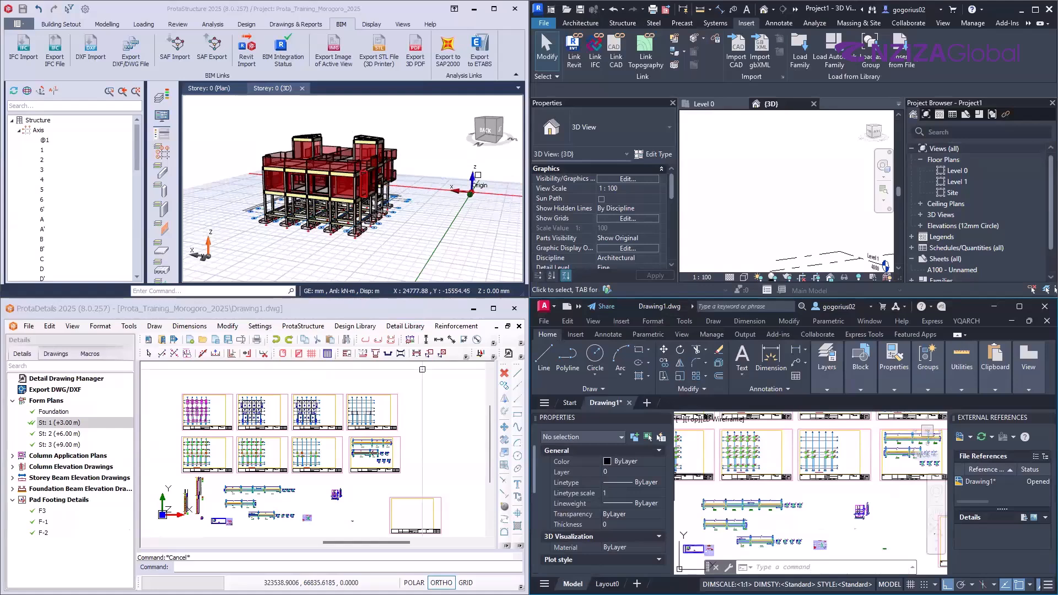
drag(490, 131, 479, 127)
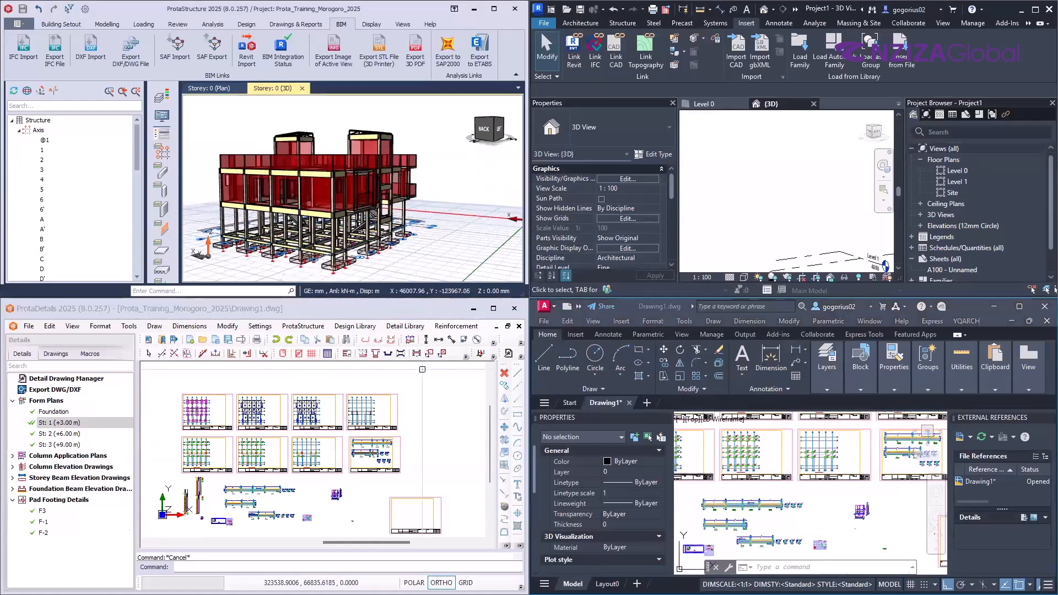
scroll(407, 394, down, 2)
scroll(405, 400, up, 2)
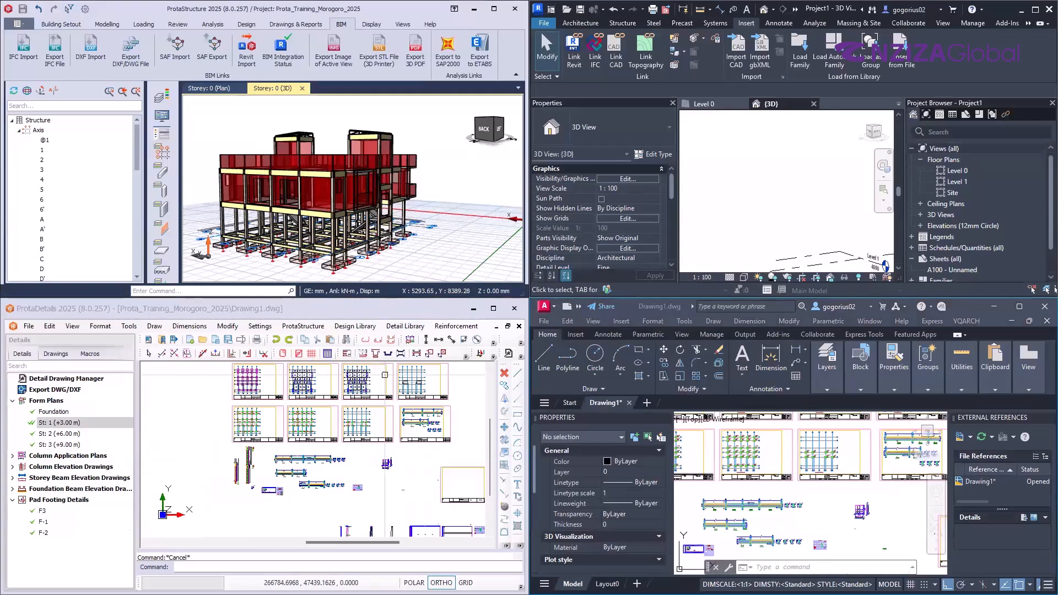
scroll(385, 375, up, 1)
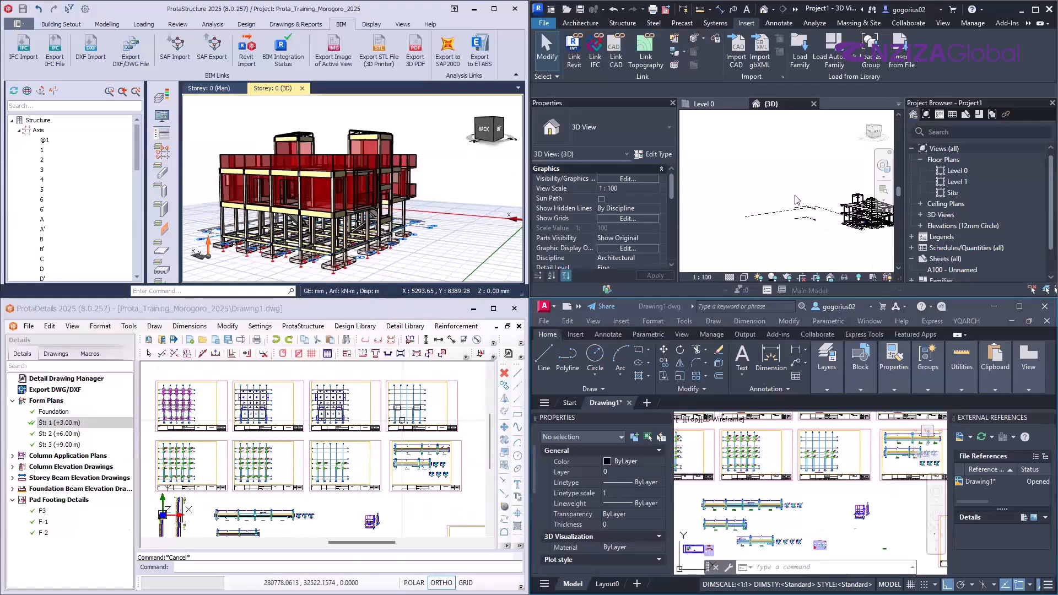
Frame the linked structural model in Revit and the exported drawing sheets in AutoCAD for side-by-side comparison
scroll(866, 212, up, 3)
middle_drag(877, 218, 800, 205)
scroll(765, 153, up, 2)
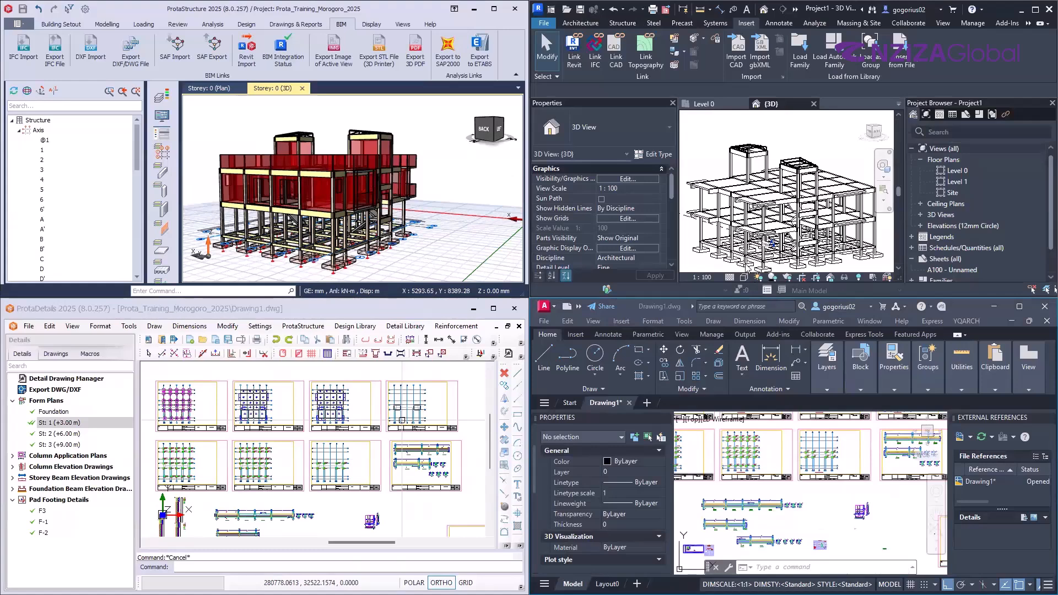
scroll(782, 450, down, 3)
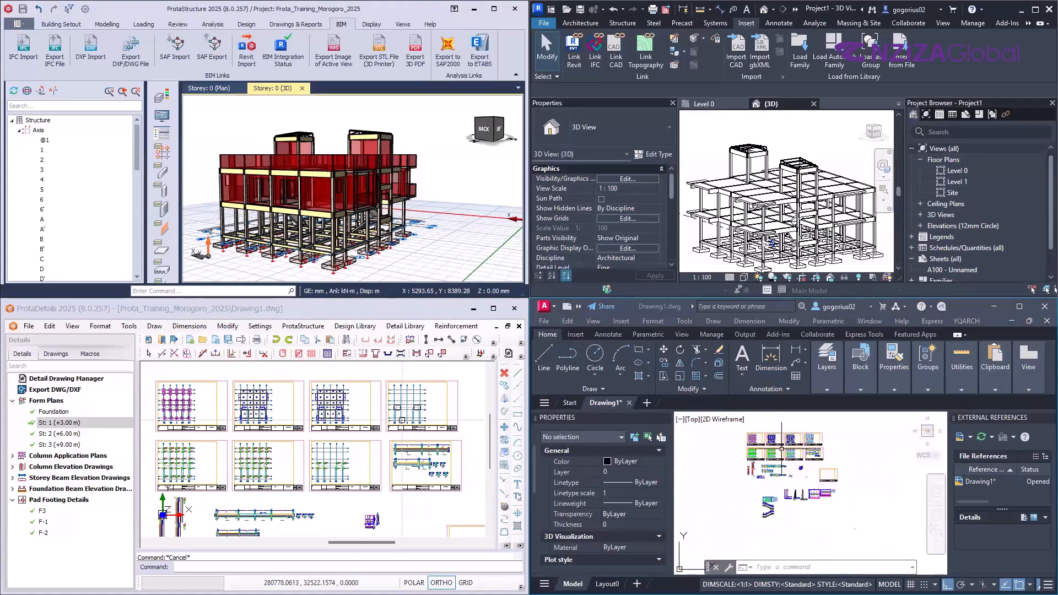
scroll(784, 429, up, 4)
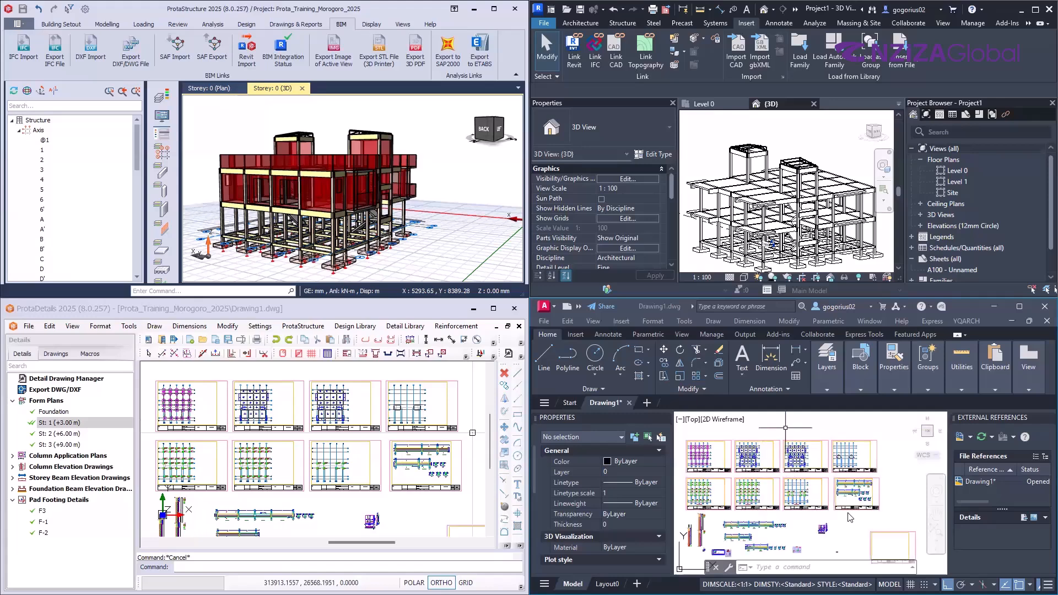
scroll(848, 514, down, 4)
scroll(808, 506, up, 4)
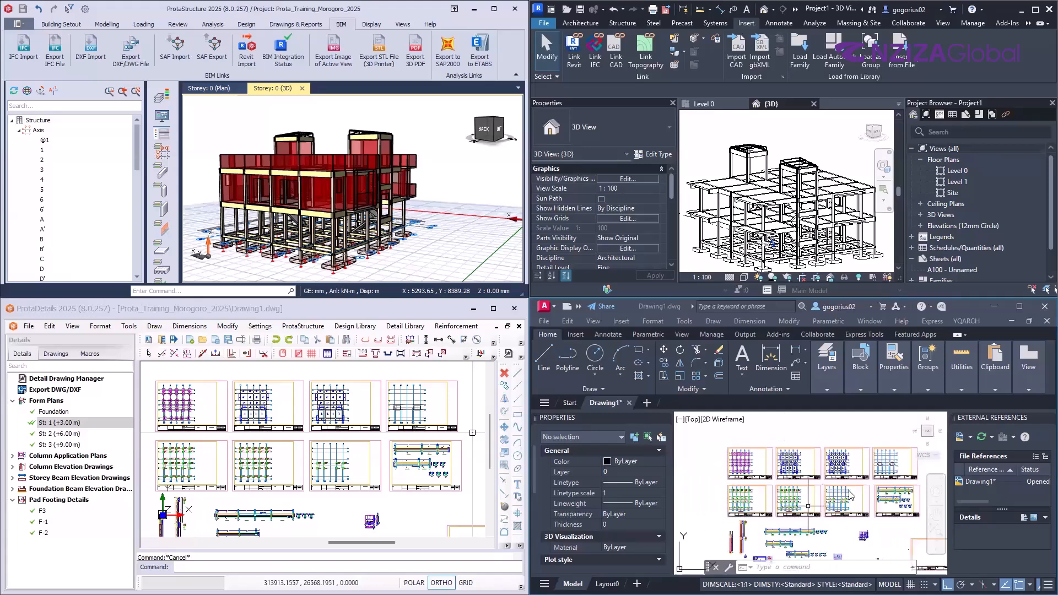
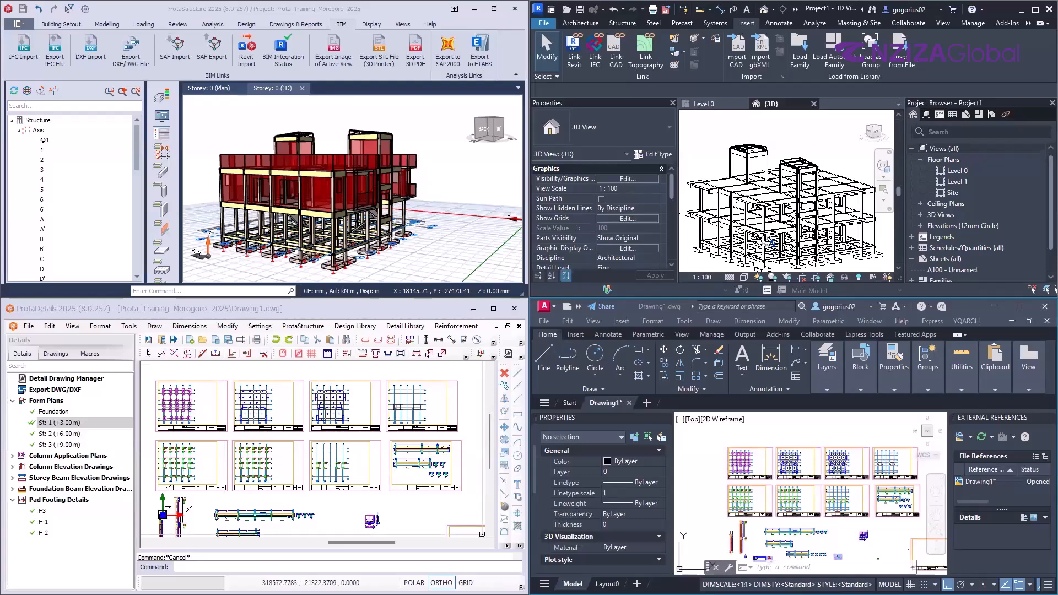
click(141, 384)
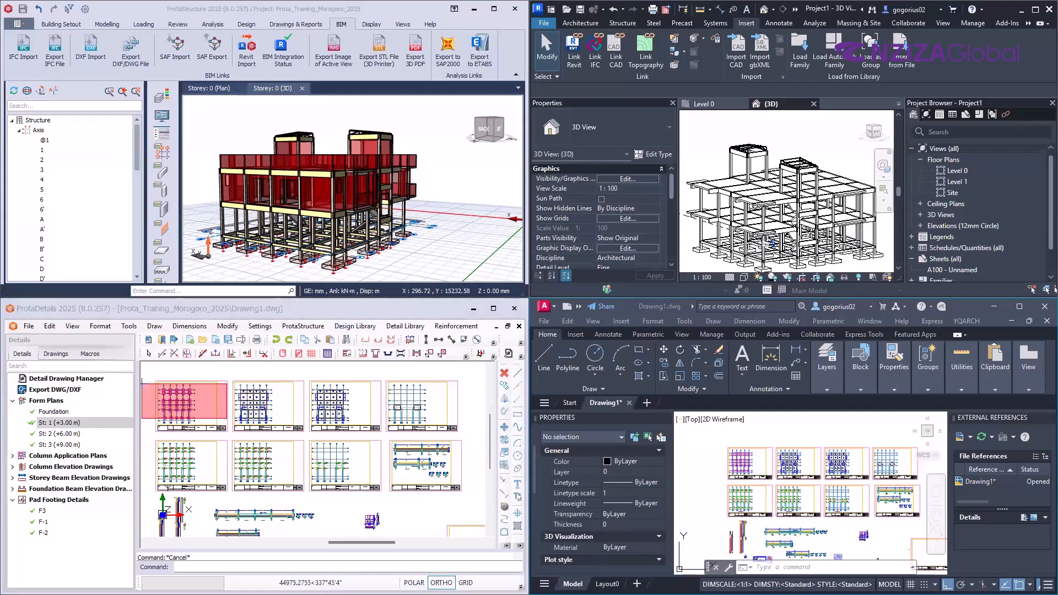
click(152, 393)
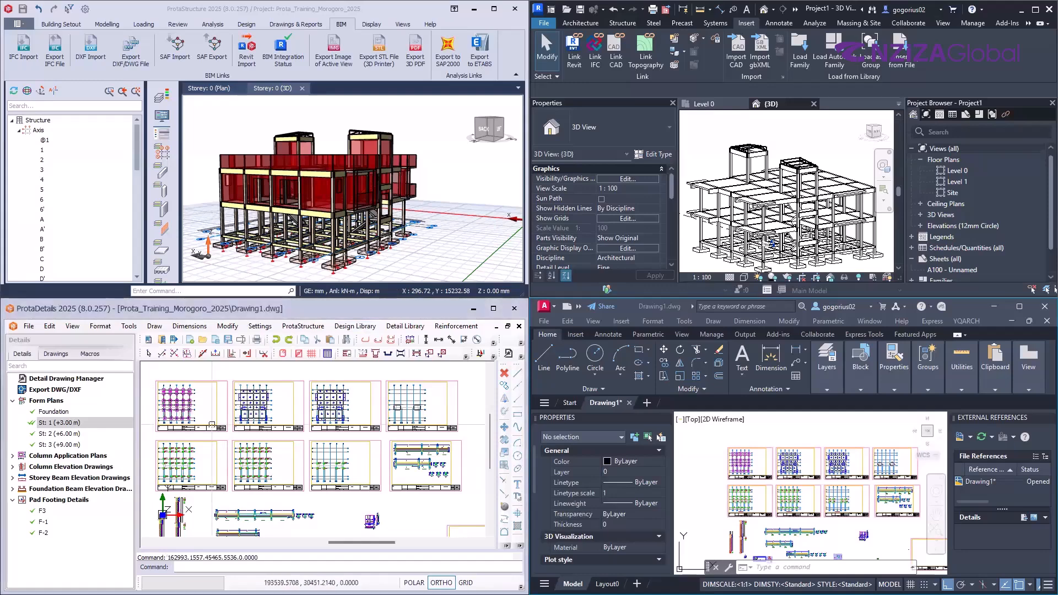
key(ctrl)
key(ctrl)
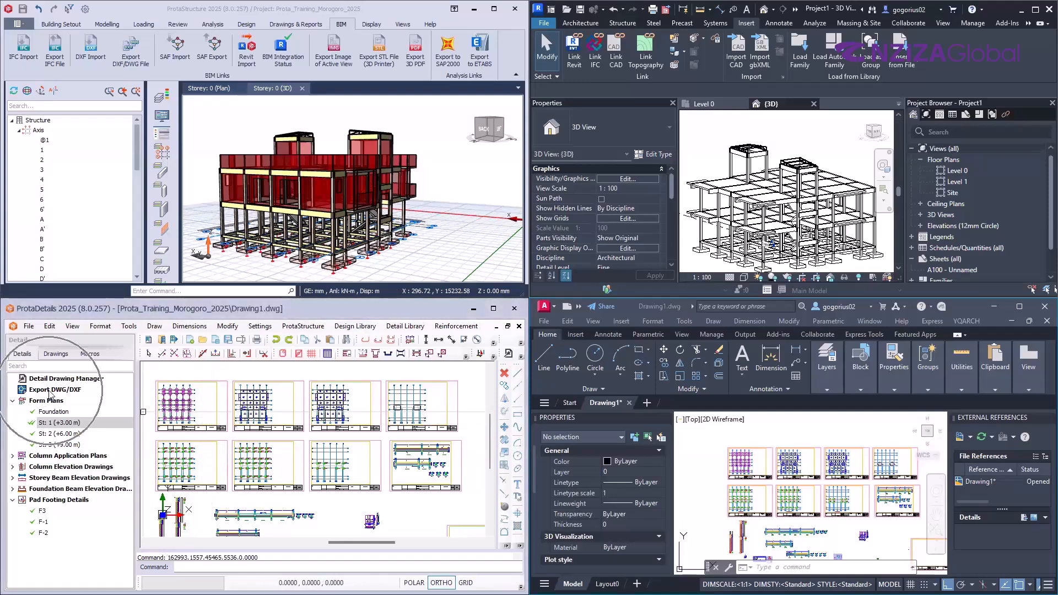
key(ctrl)
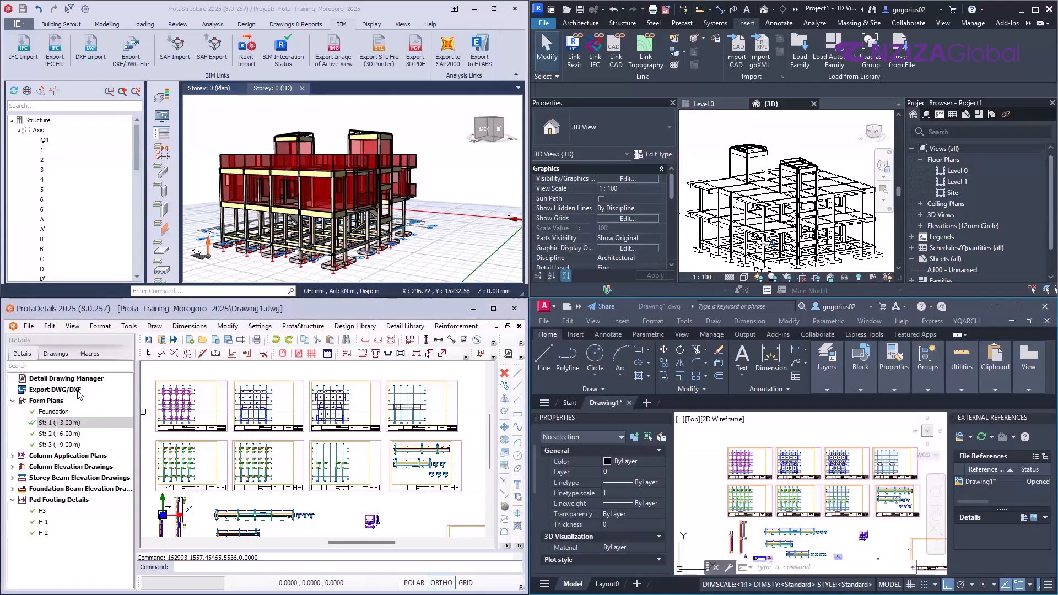
Check the DWG/DXF export settings for Drawing1.dwg and the available file versions in ProtaDetails, leaving without exporting
double_click(80, 394)
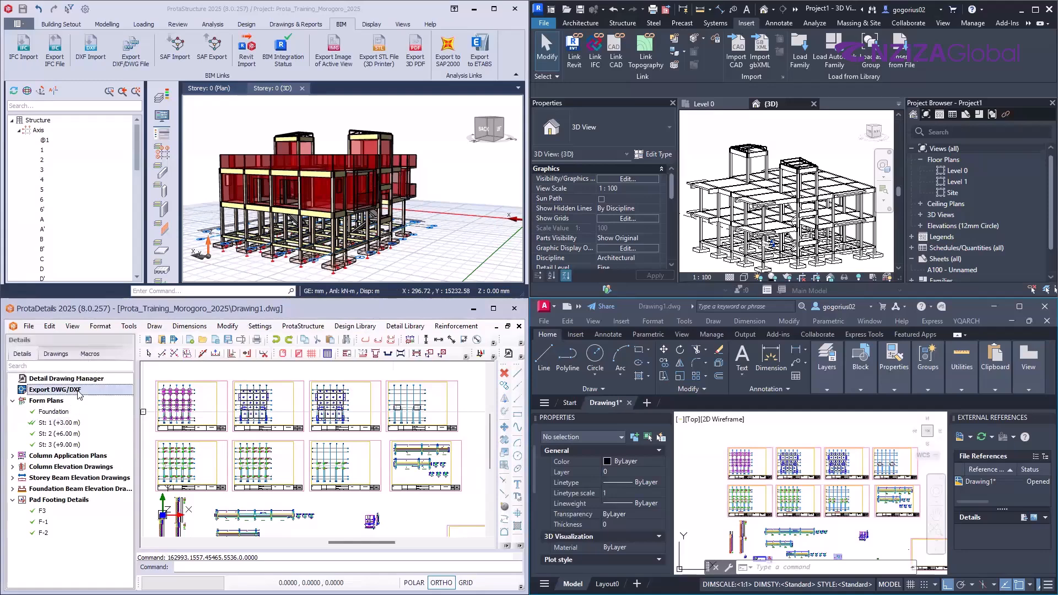
drag(244, 353, 273, 335)
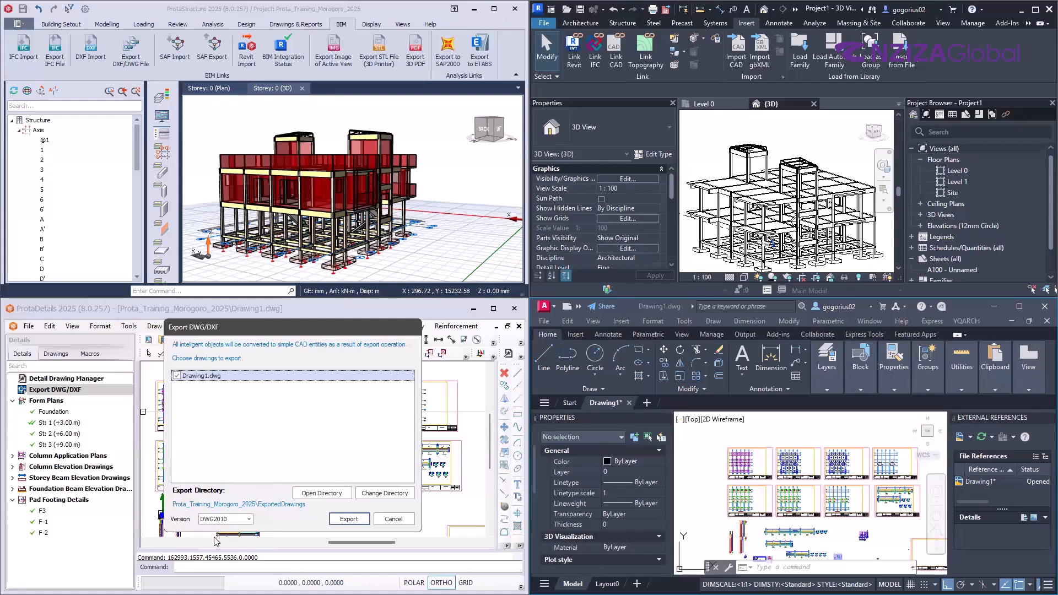
click(223, 519)
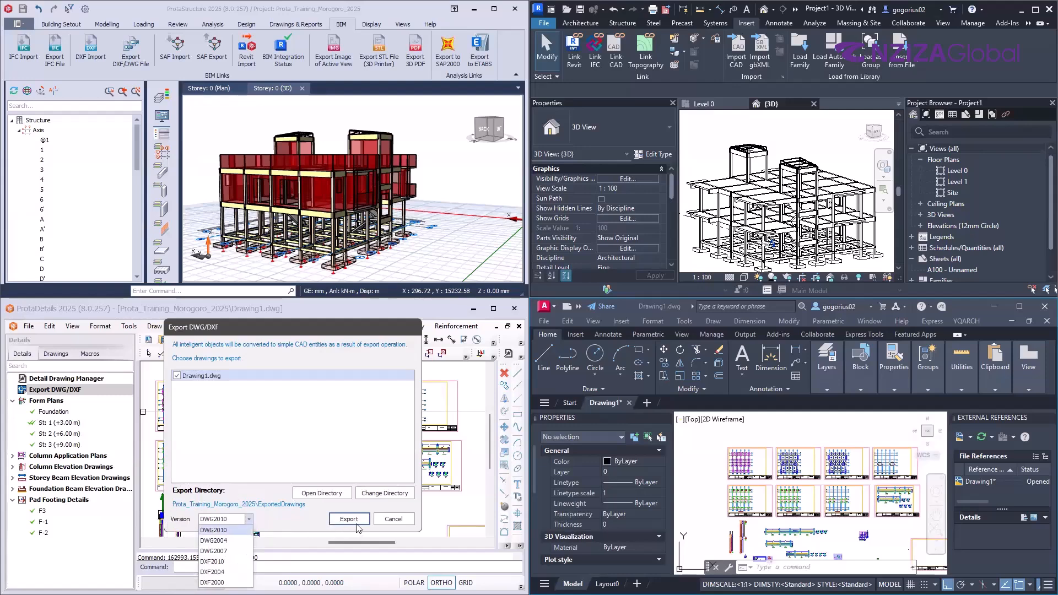
click(316, 431)
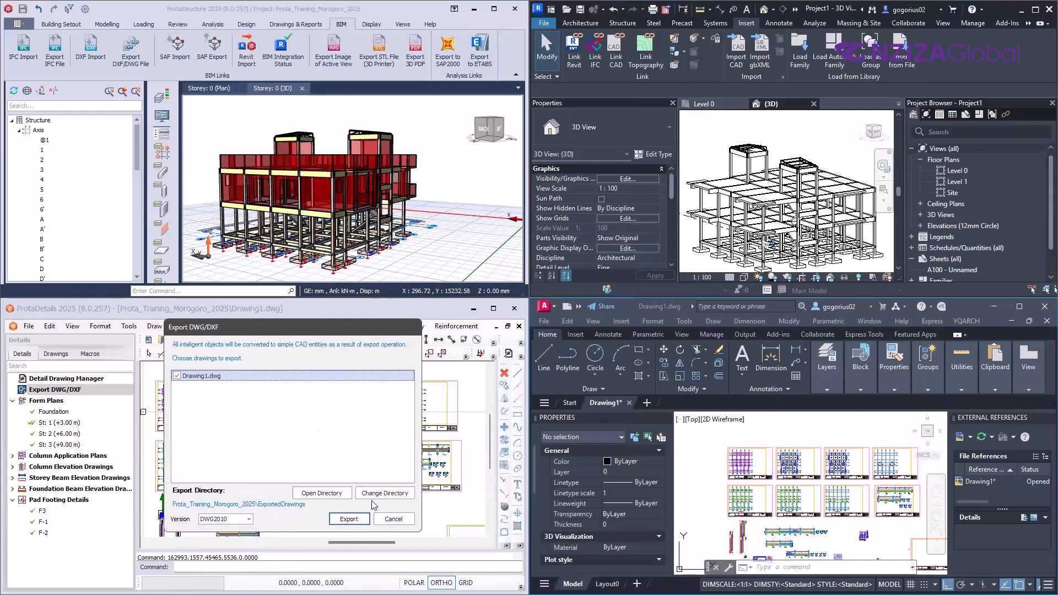
click(391, 520)
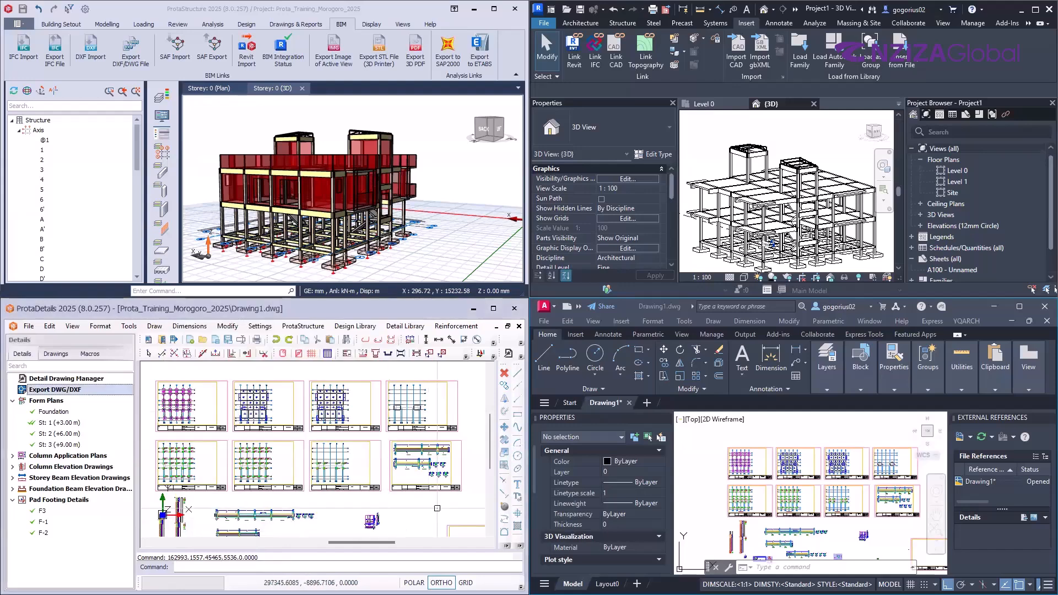
Switch to the training timetable PDF in Edge and look through the schedule from Day 1 to Day 5
click(573, 571)
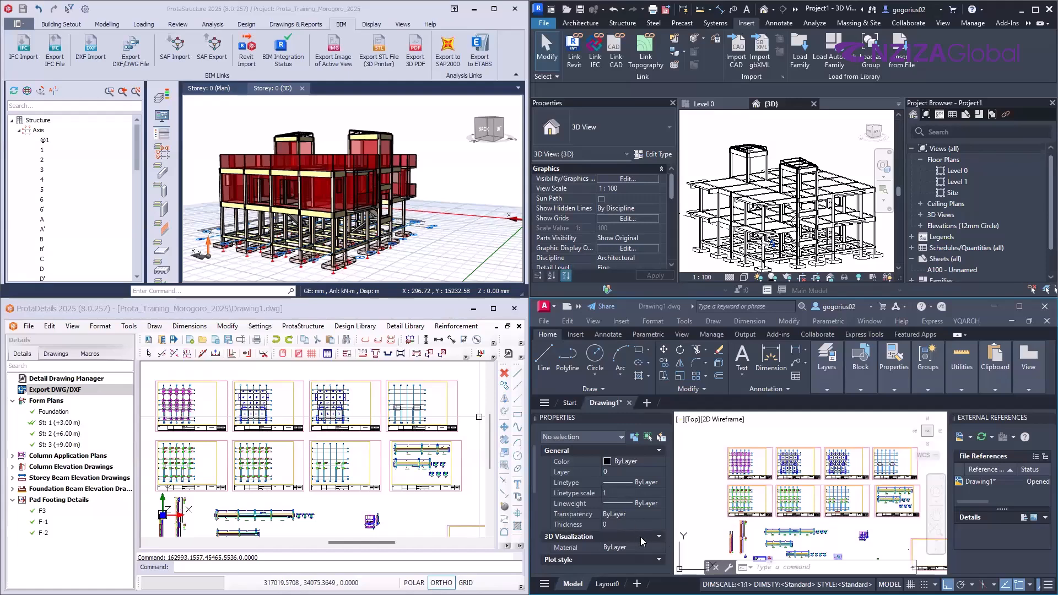
key(super)
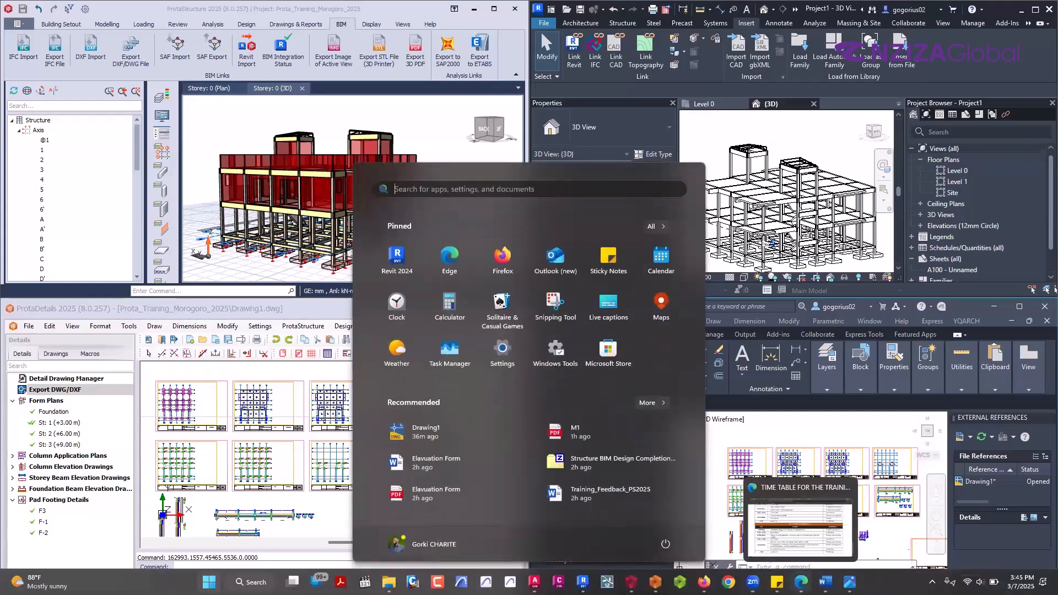
click(800, 524)
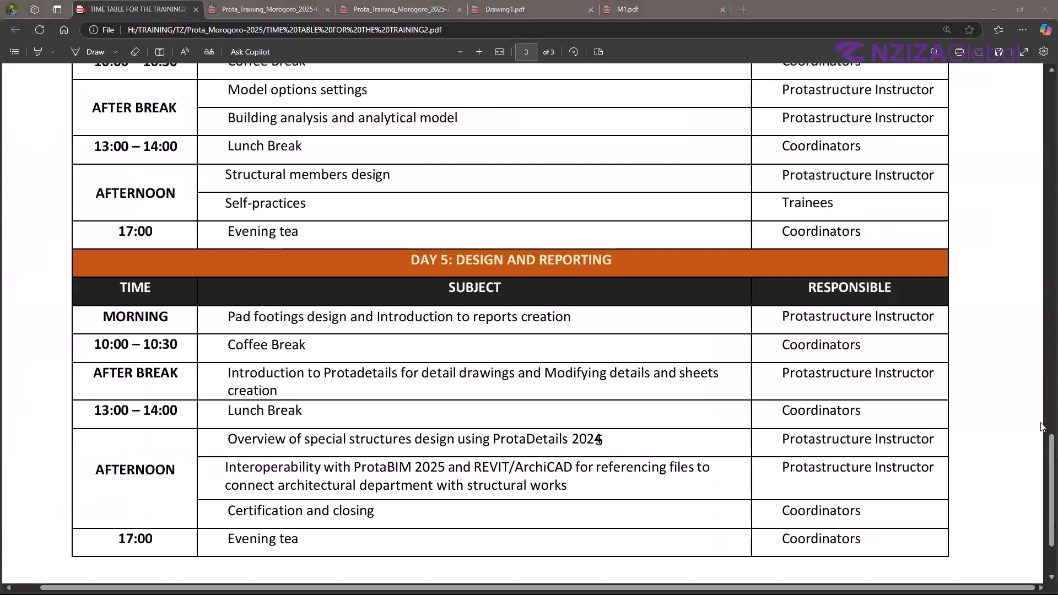
drag(1046, 448, 1022, 100)
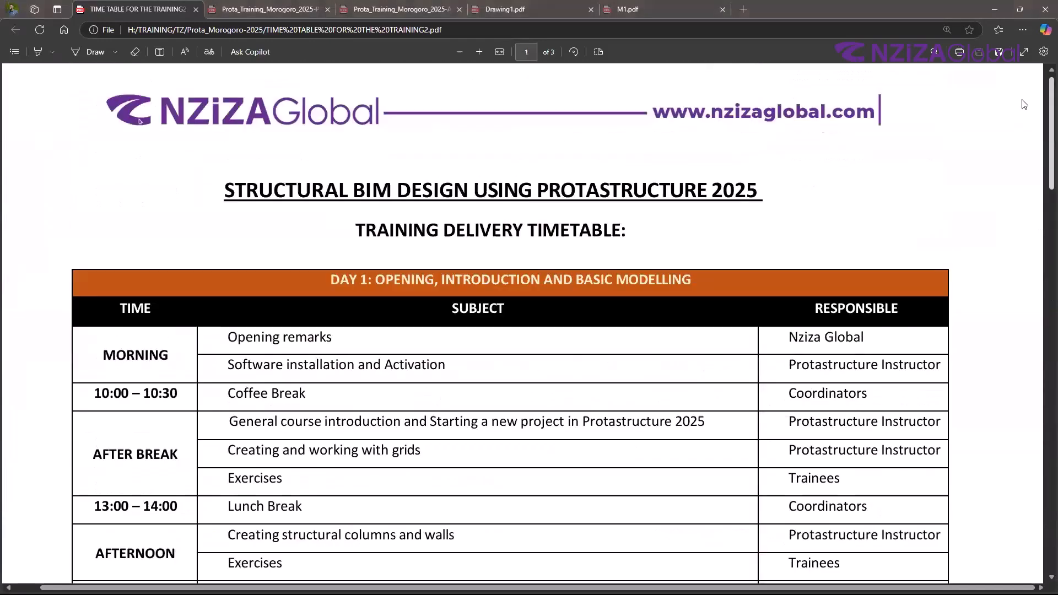
scroll(621, 338, down, 1)
scroll(529, 259, down, 1)
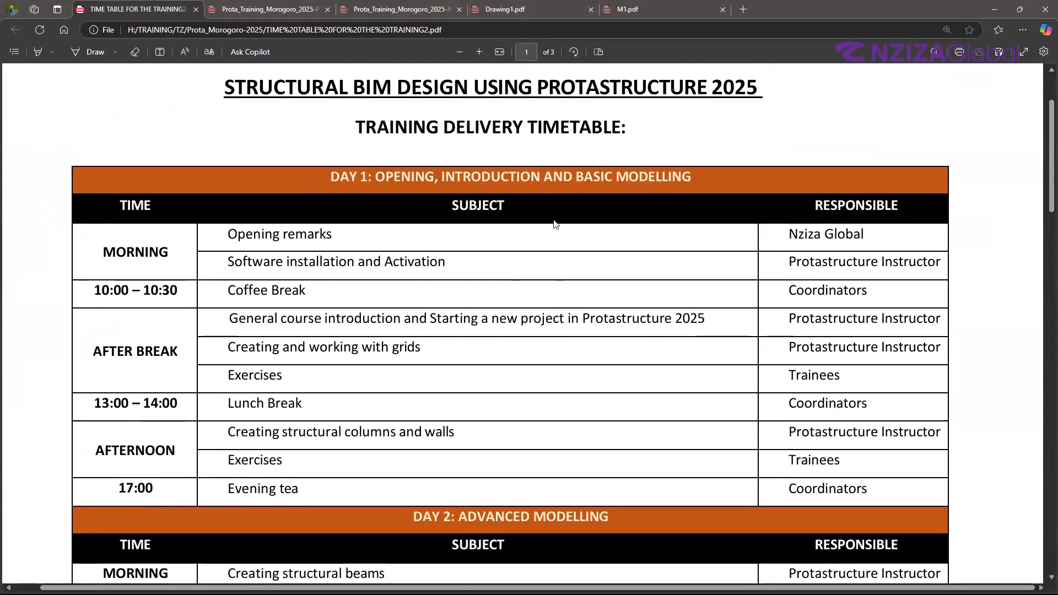
scroll(552, 259, down, 4)
scroll(523, 298, down, 14)
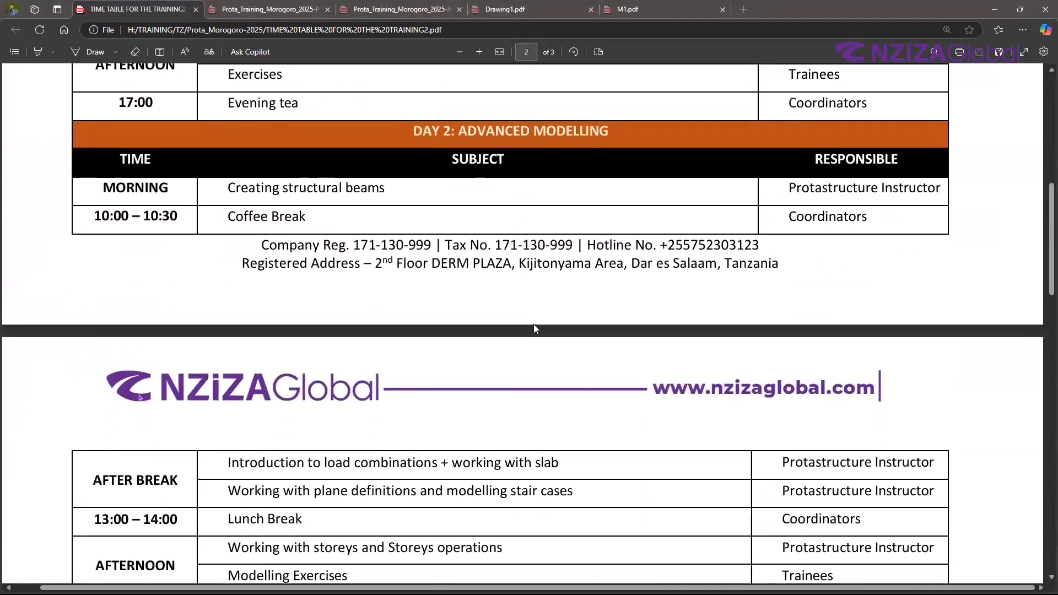
scroll(531, 356, down, 10)
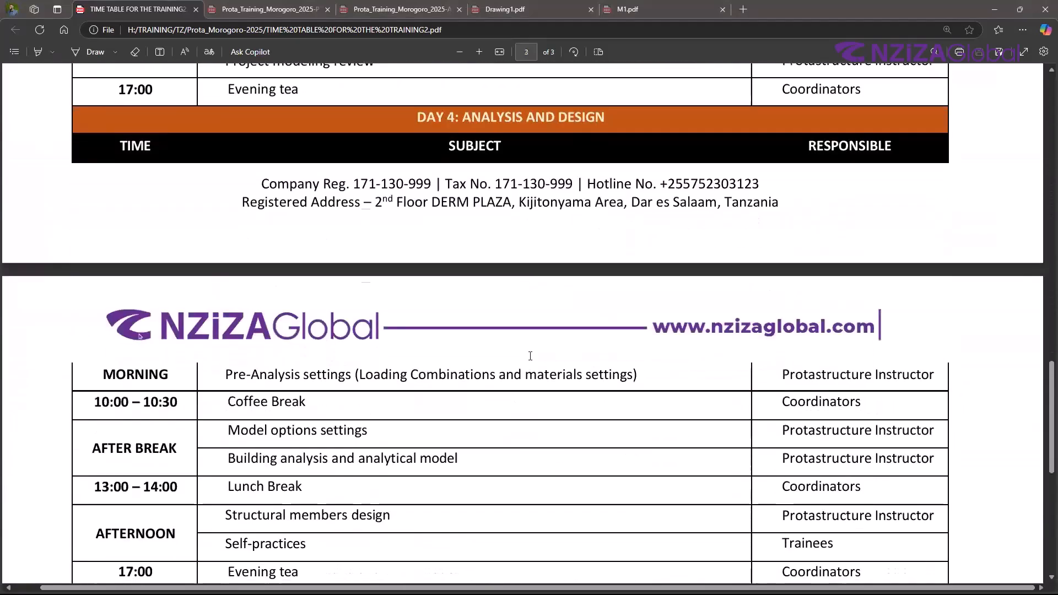
scroll(516, 355, down, 2)
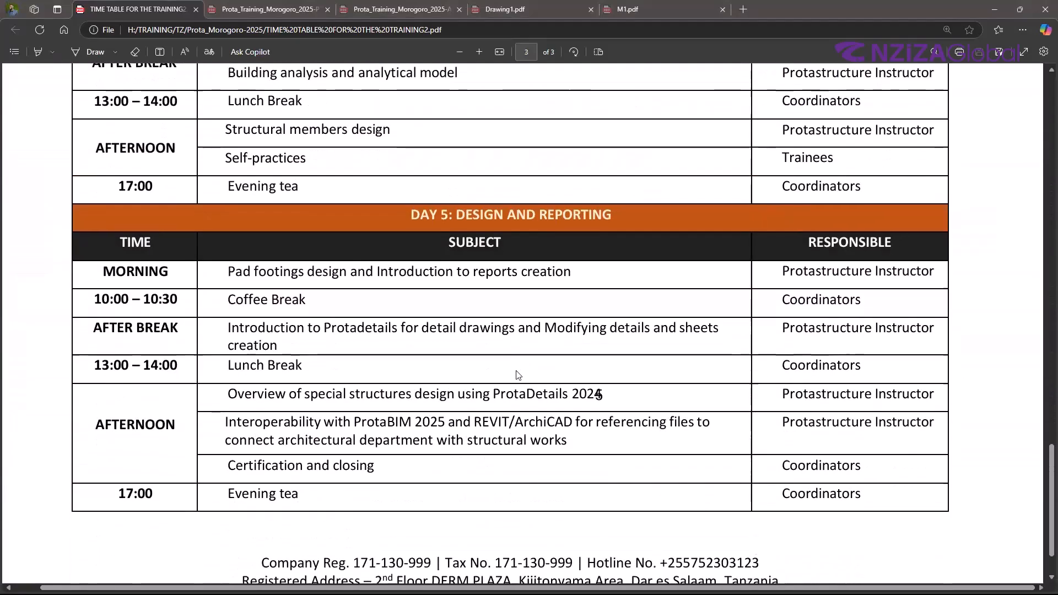
Examine the timetable's Day 5: Design and Reporting sessions and return to the four tiled program windows
click(477, 218)
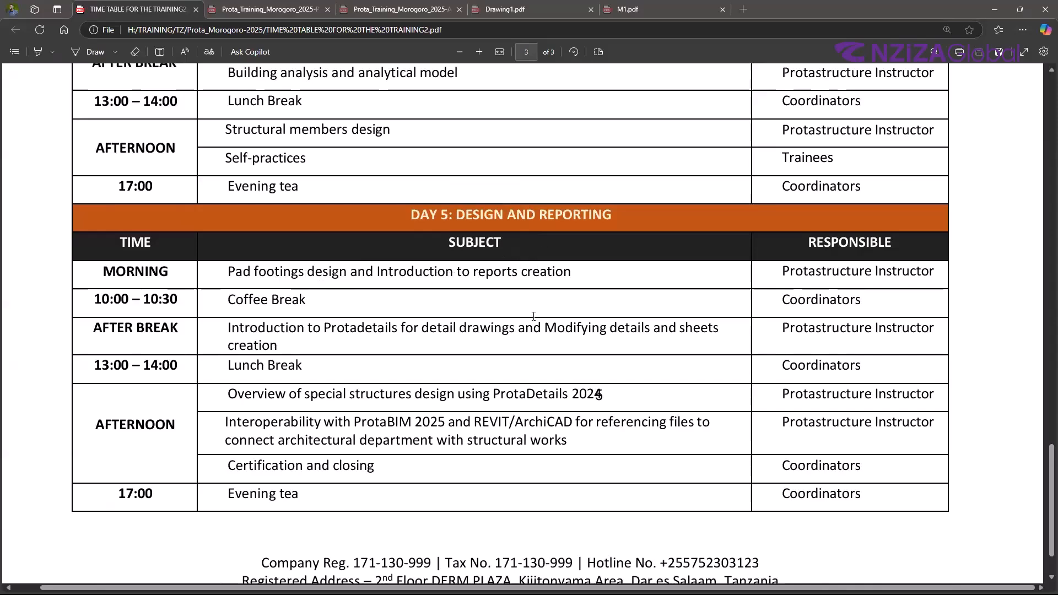
scroll(278, 302, down, 1)
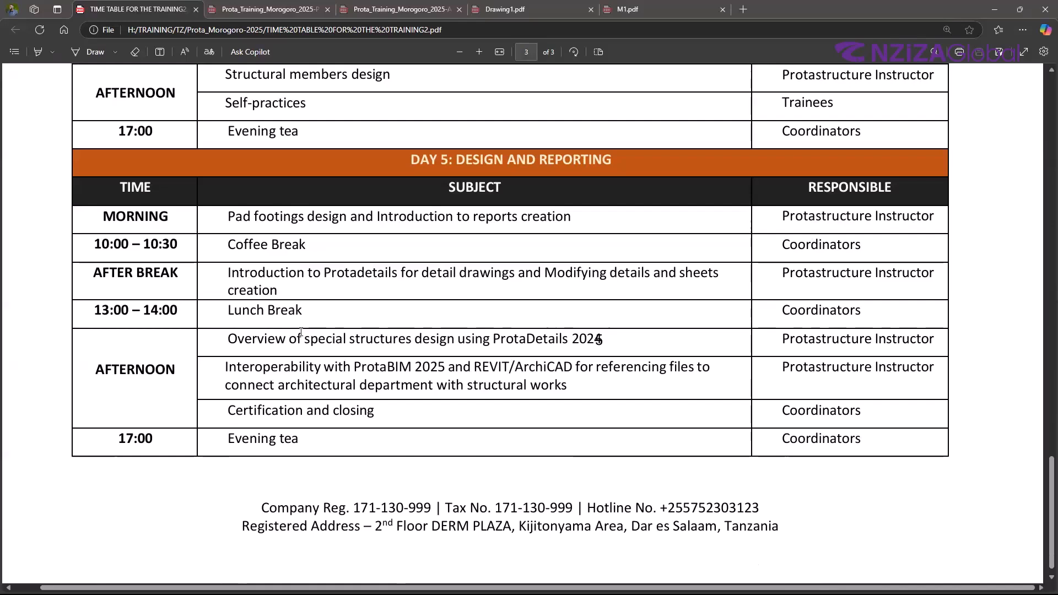
scroll(294, 317, down, 1)
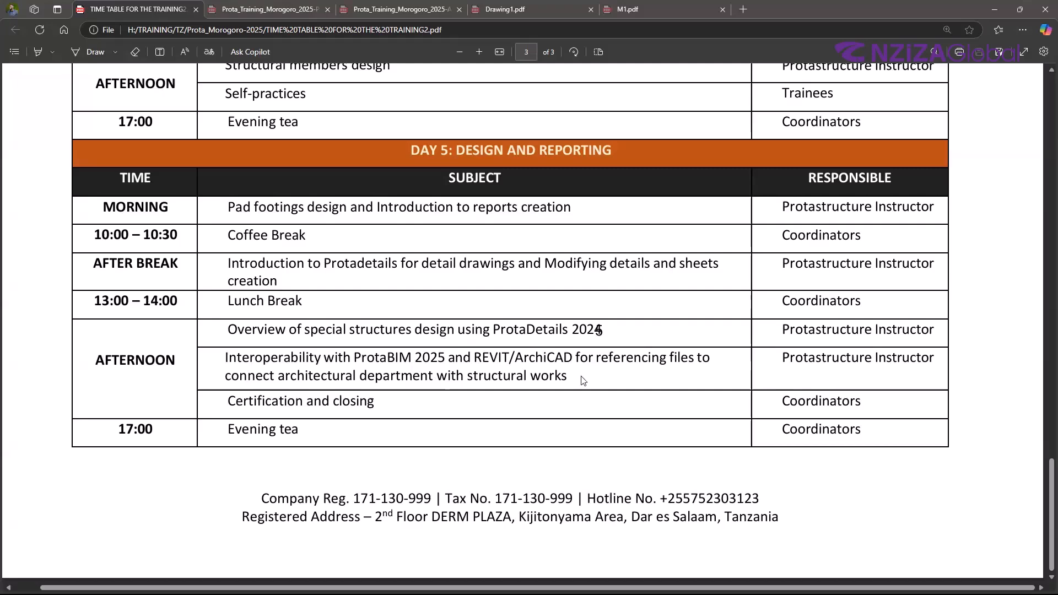
scroll(601, 386, up, 4)
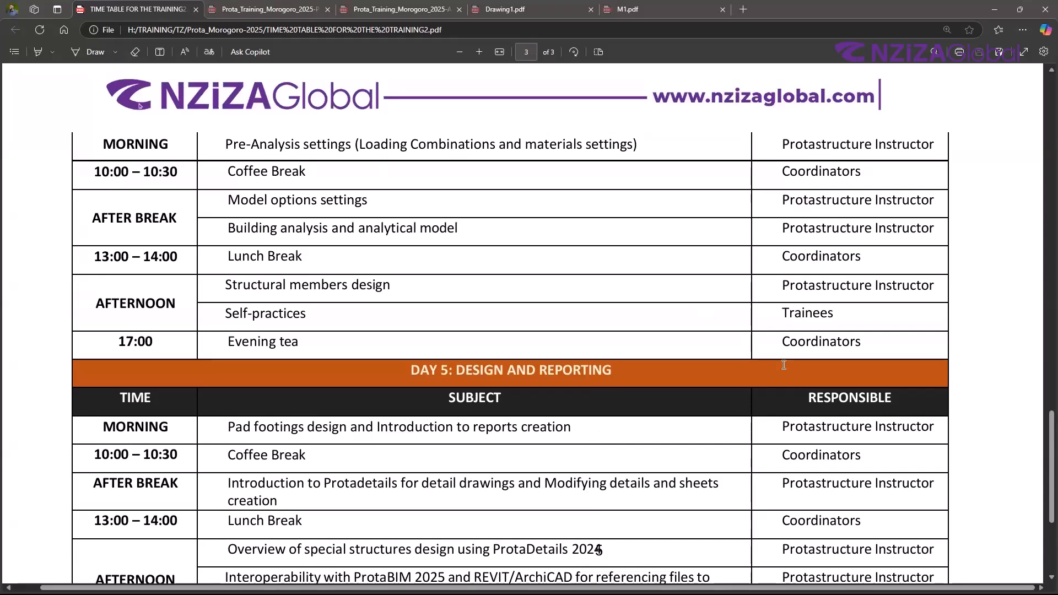
scroll(709, 317, down, 3)
scroll(707, 404, down, 2)
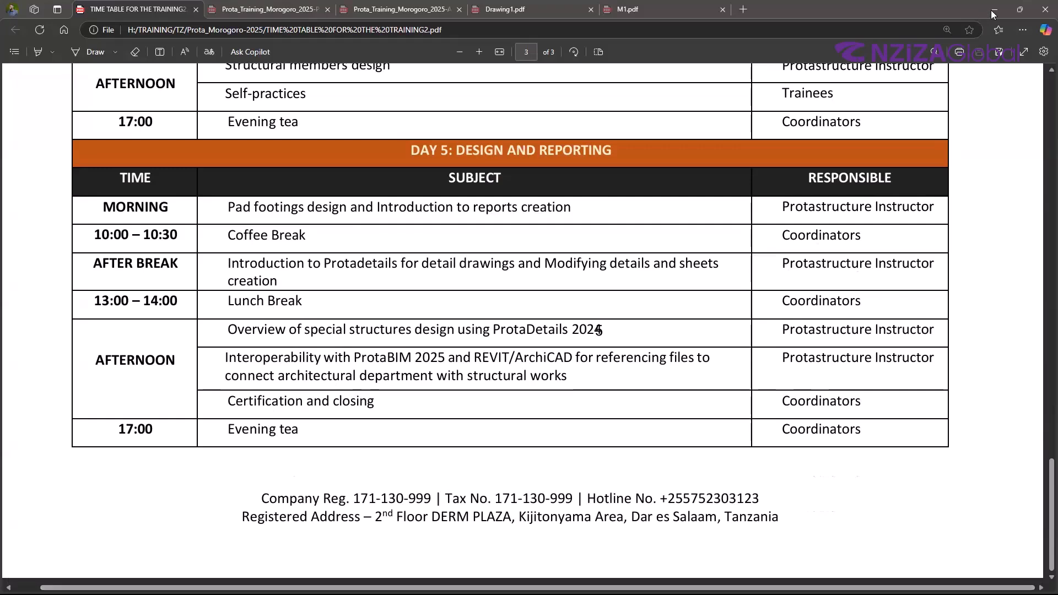
key(super+Down)
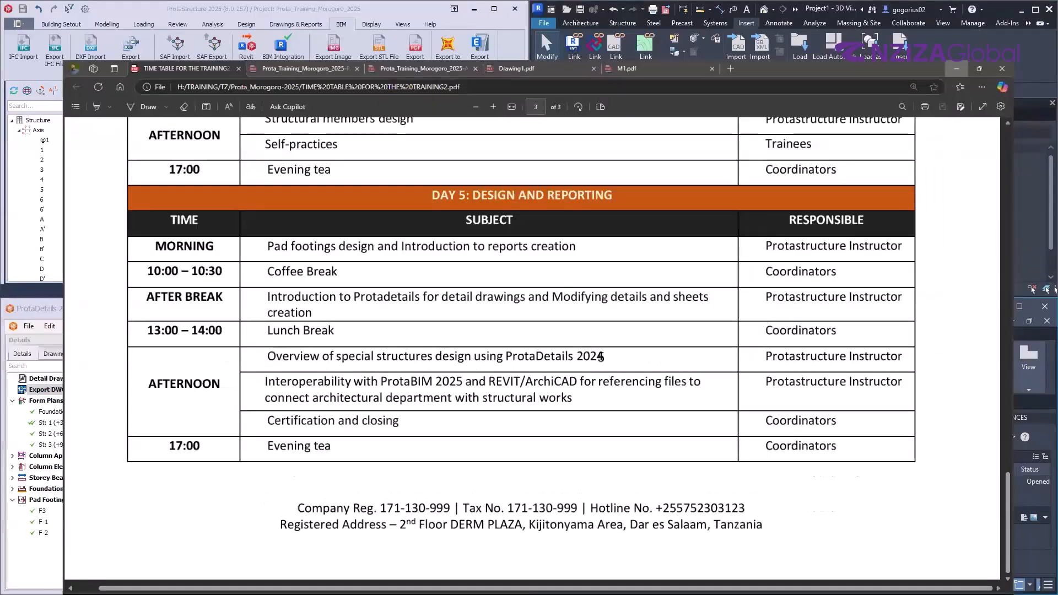
key(super+Down)
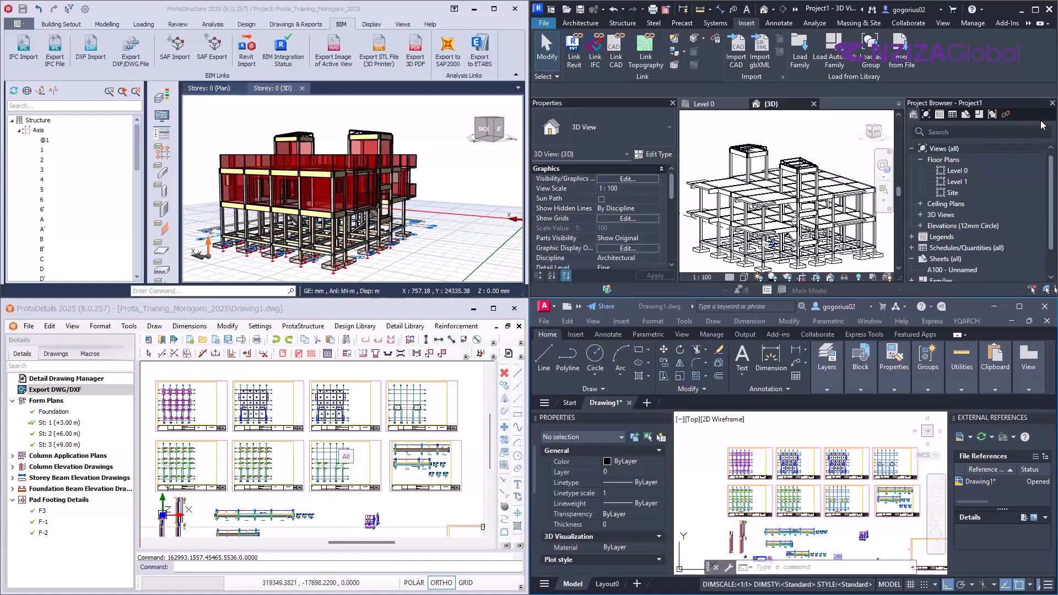
Switch to the ProtaStructure 2025 Basic Training Guide in Edge and look through its cover and table of contents
key(alt+Tab)
drag(1040, 115, 1040, 71)
ctrl+scroll(463, 325, up, 1)
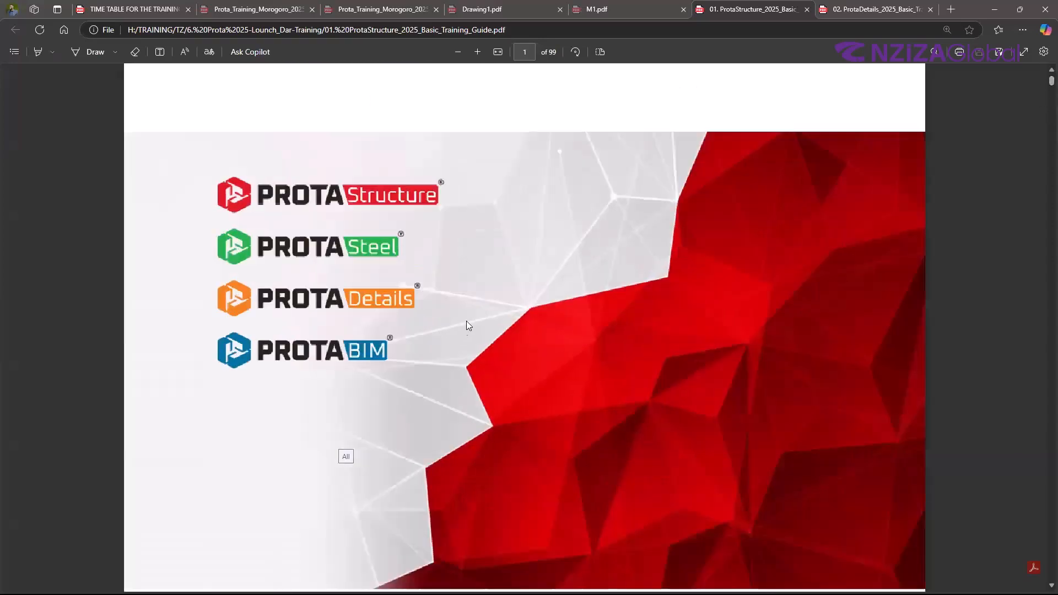
scroll(478, 294, down, 2)
scroll(472, 295, down, 5)
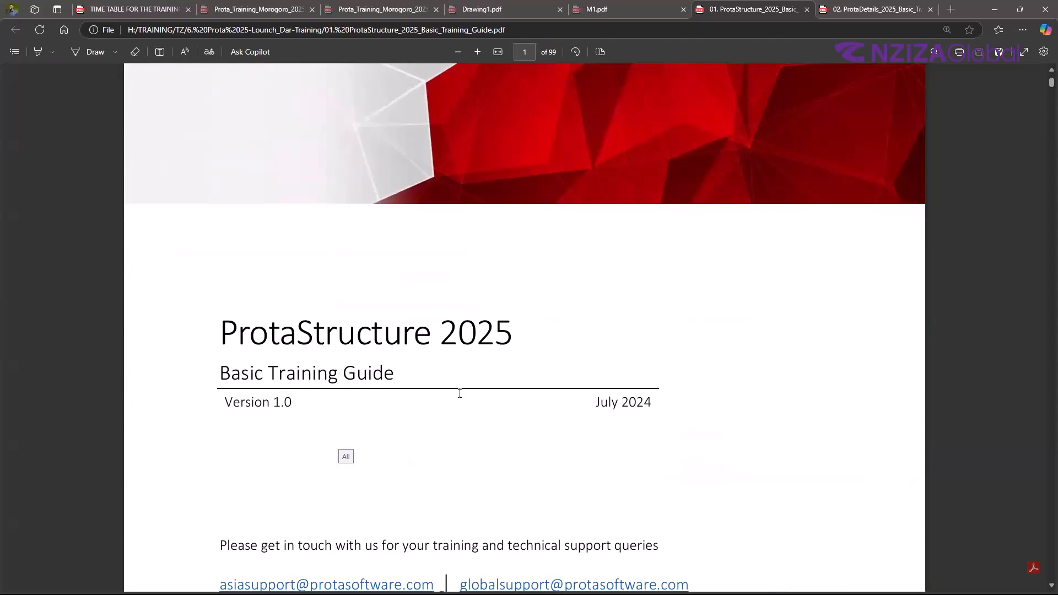
scroll(460, 394, down, 19)
scroll(462, 403, down, 7)
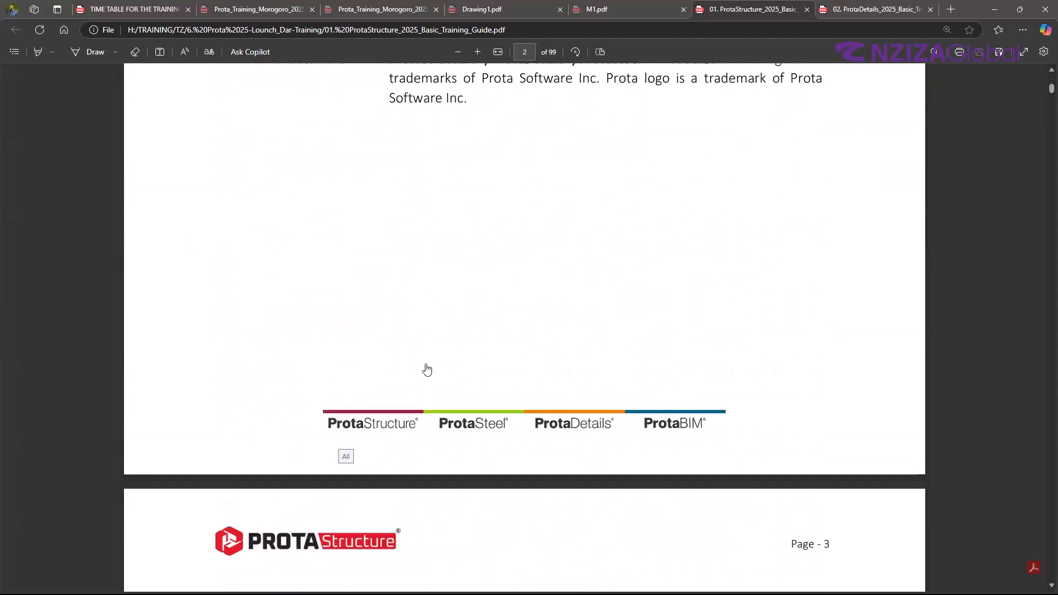
scroll(432, 353, down, 20)
scroll(499, 403, down, 20)
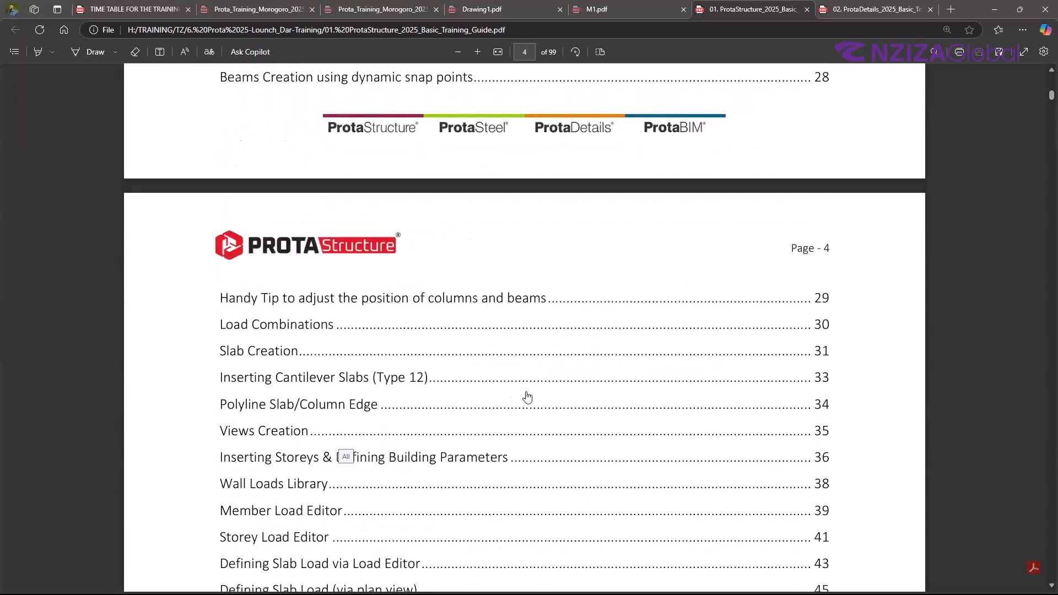
scroll(562, 391, up, 11)
scroll(584, 360, up, 8)
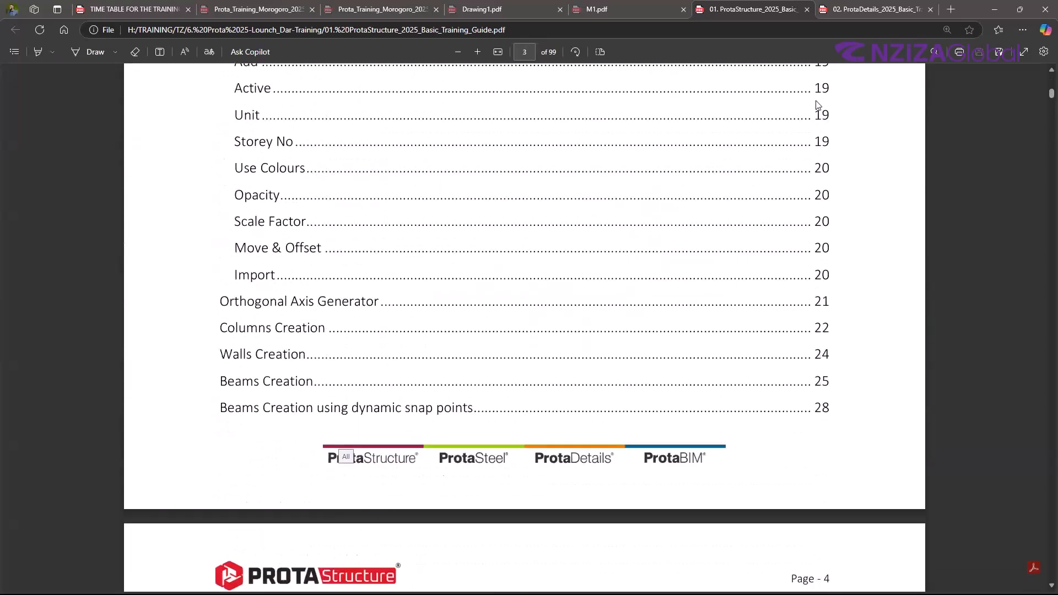
Switch to the ProtaDetails 2025 Basic Training Guide and look over its cover page
click(867, 6)
ctrl+scroll(490, 410, up, 3)
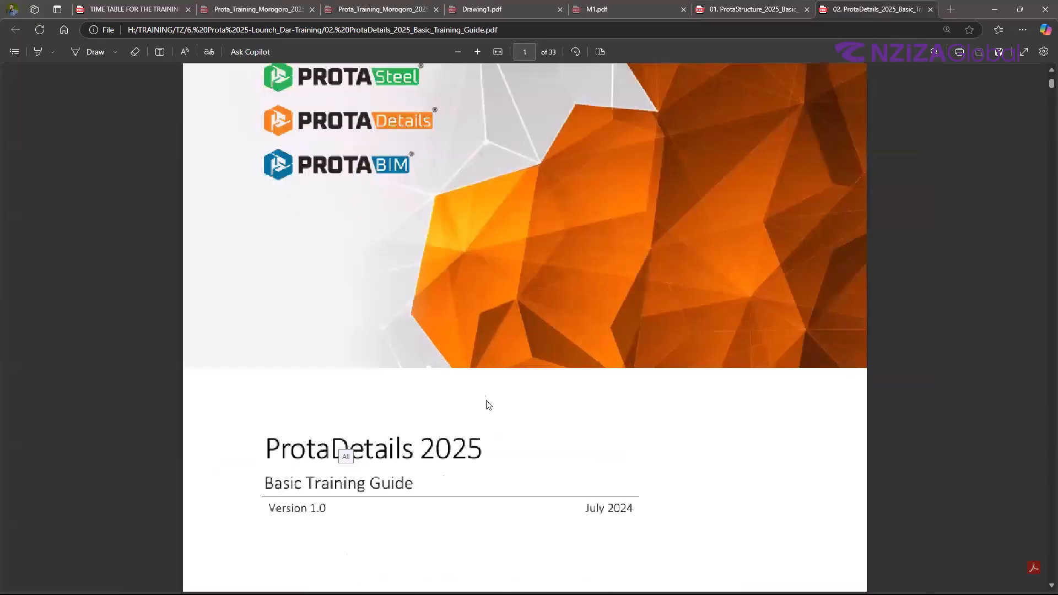
scroll(382, 324, down, 3)
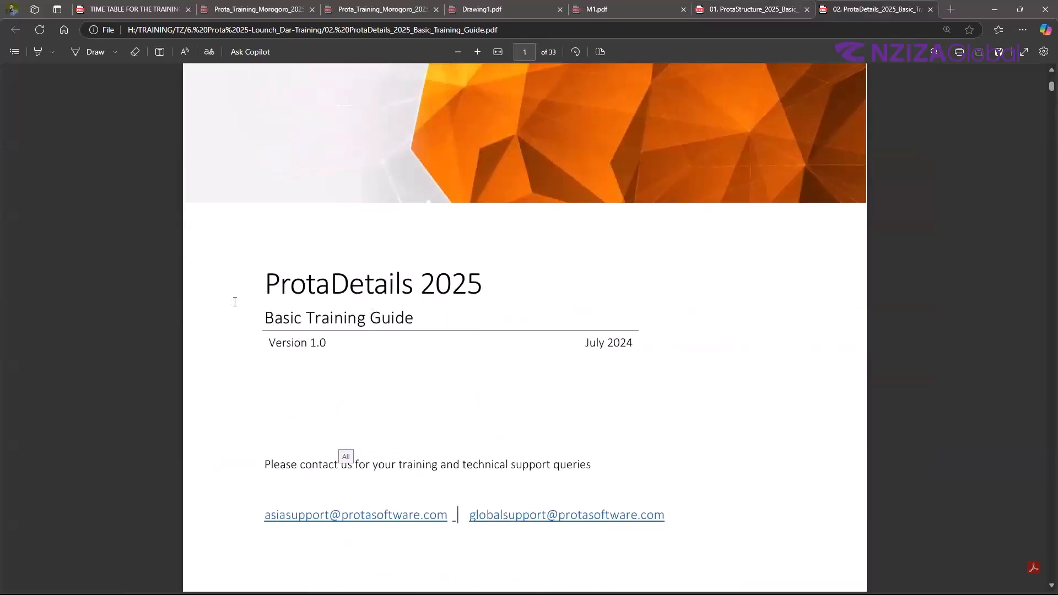
scroll(477, 346, down, 2)
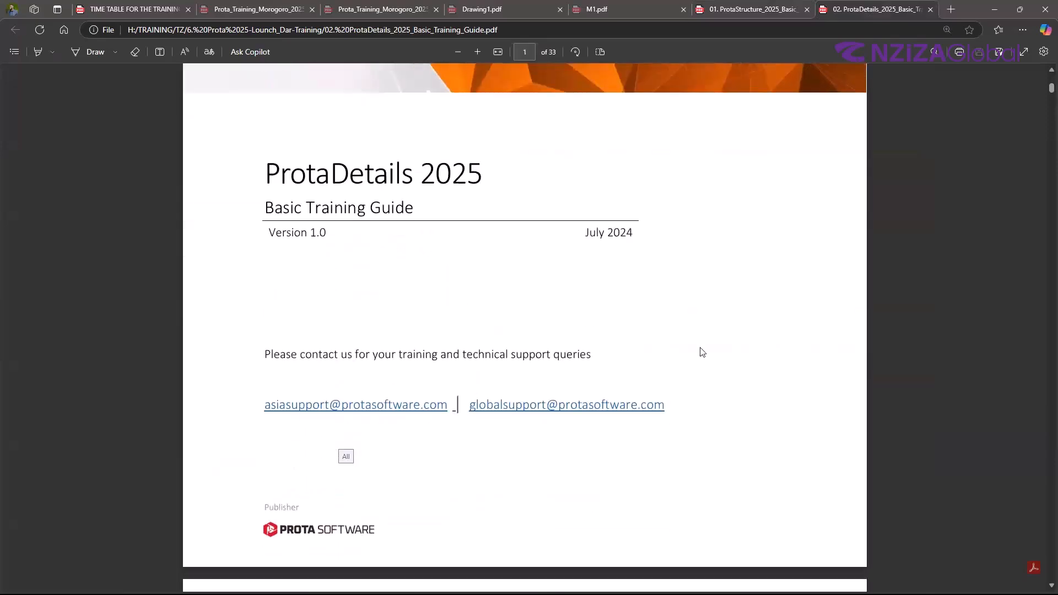
scroll(751, 414, up, 8)
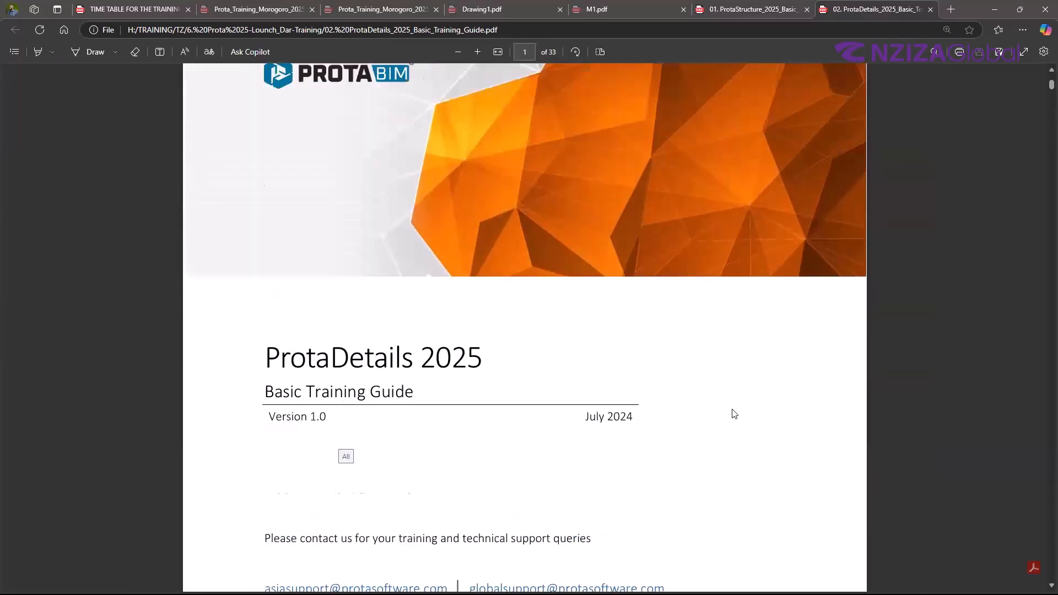
scroll(719, 368, up, 2)
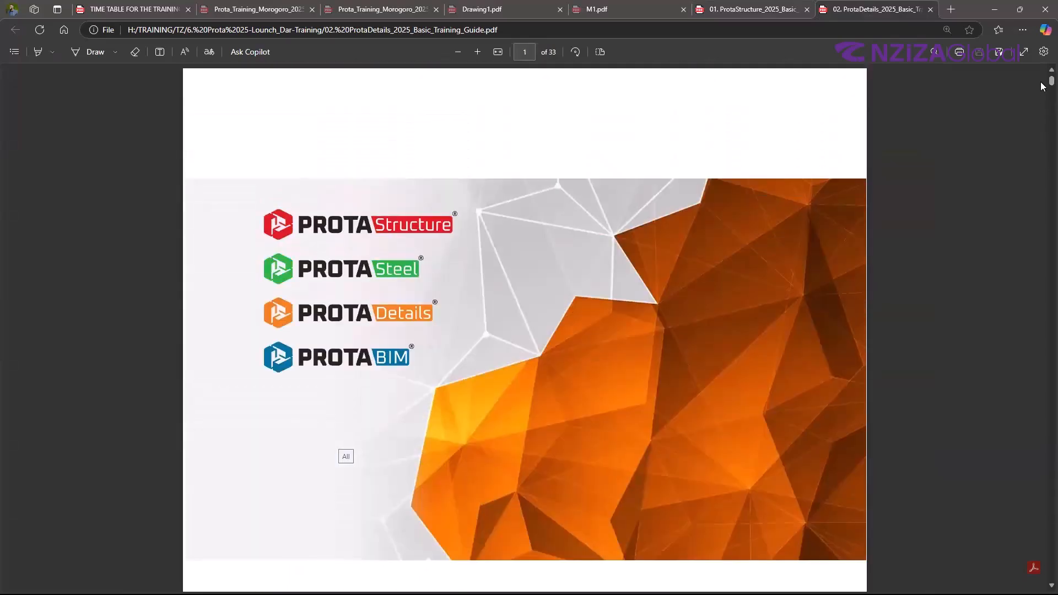
View the plan section instructions on page 11 of the ProtaDetails guide and return to the four tiled program windows
drag(1041, 84, 1038, 253)
scroll(607, 419, down, 9)
scroll(605, 422, down, 2)
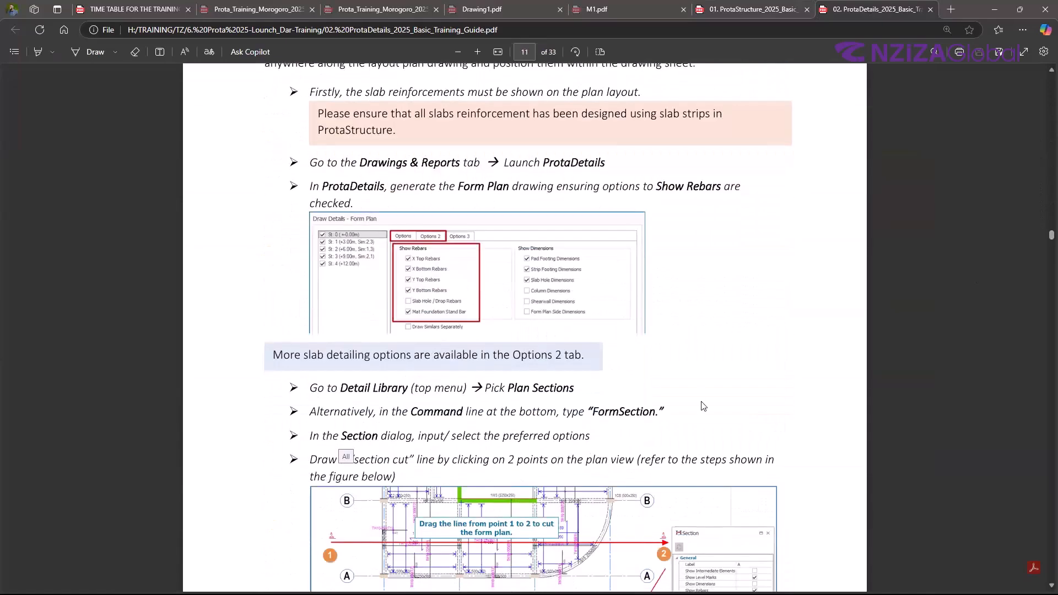
click(995, 10)
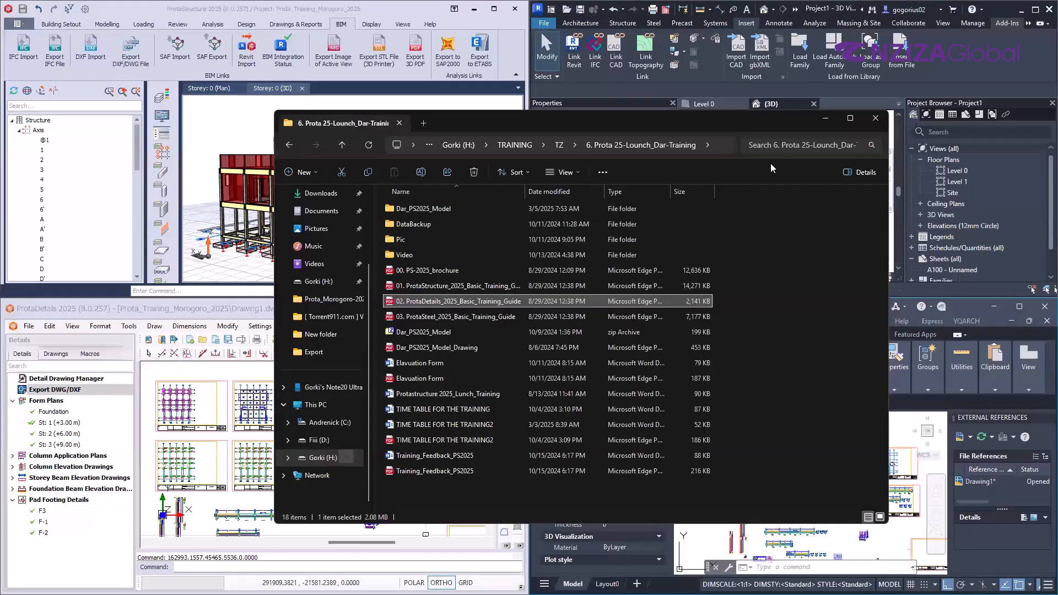
click(824, 119)
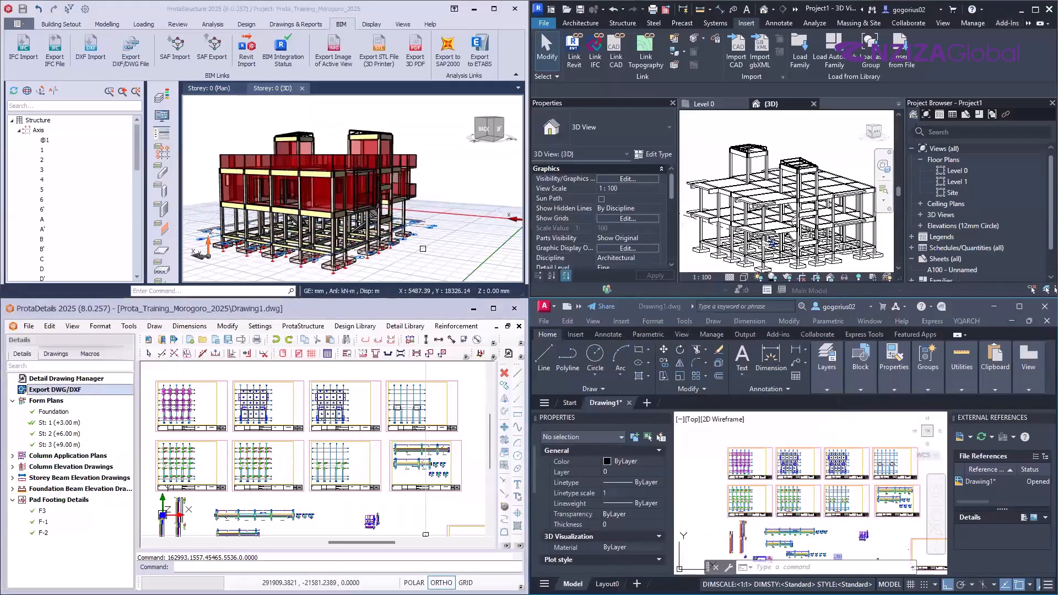